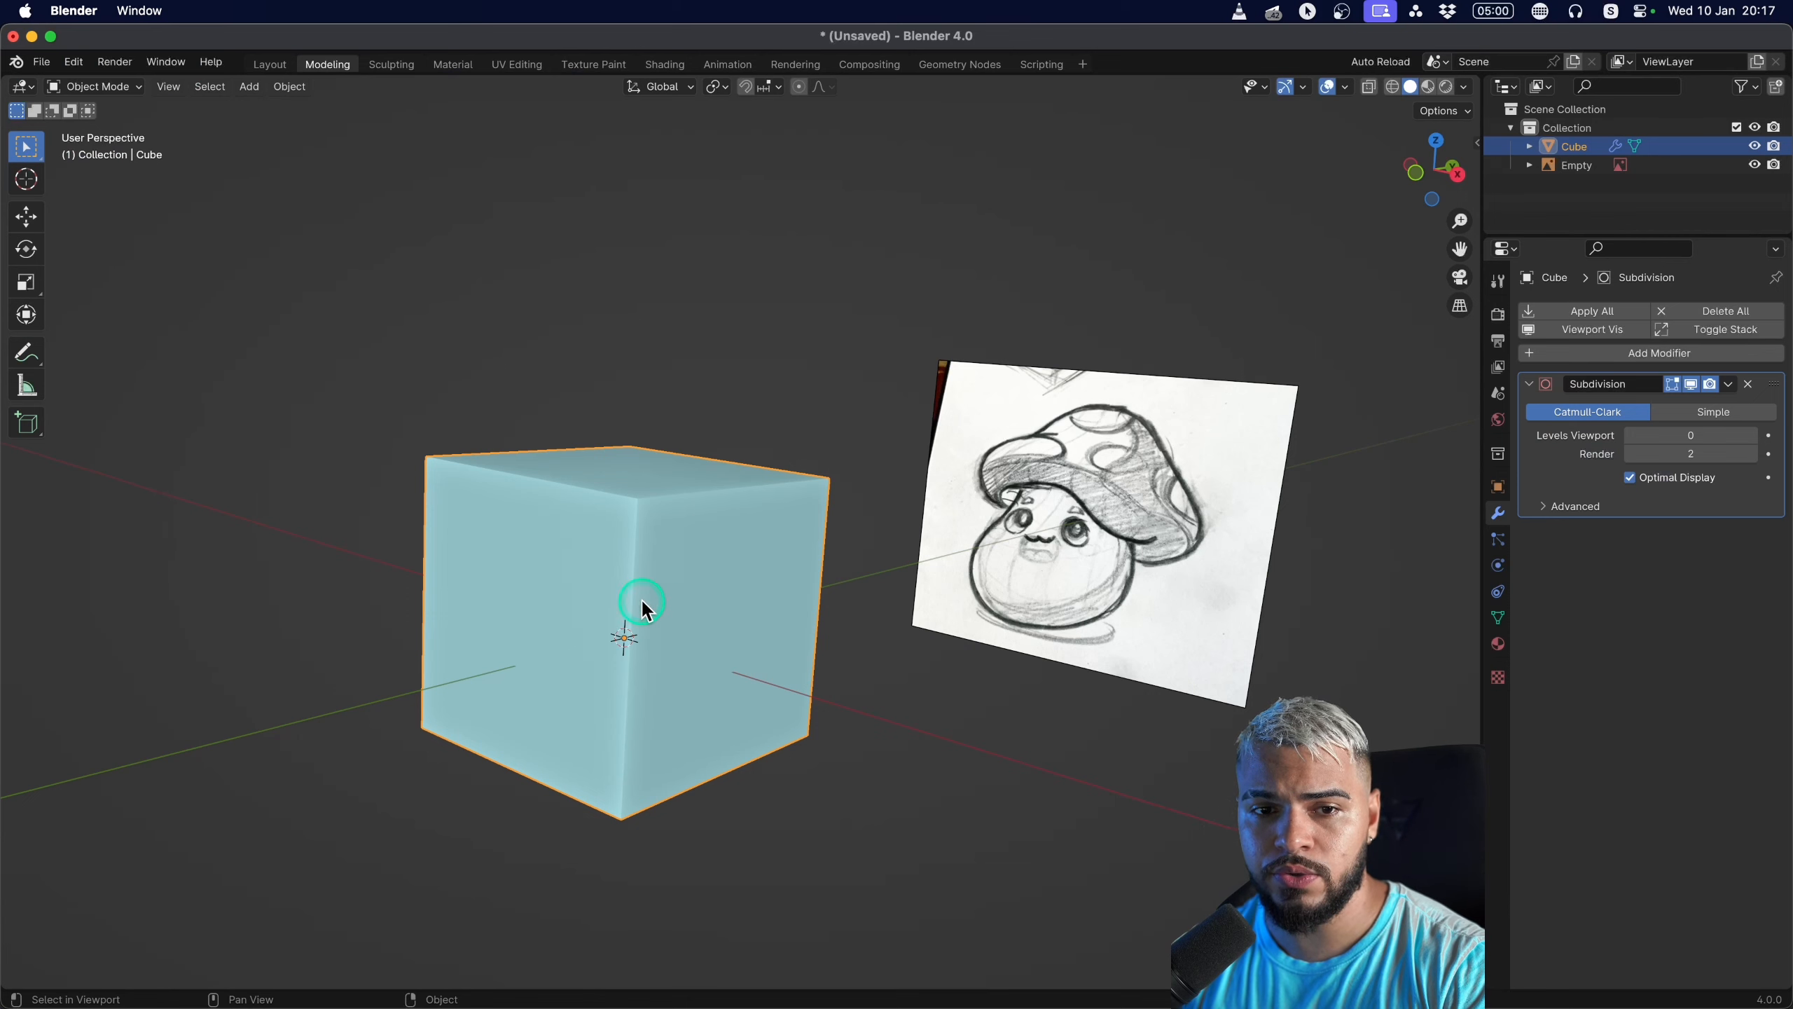
Delete the existing subdivided cube and add a new mesh cube in its place.
{"action": "mouse_move", "coordinate": [644, 608]}
{"action": "middle_mouse_down"}
{"action": "mouse_move", "coordinate": [547, 660]}
{"action": "mouse_move", "coordinate": [644, 653]}
{"action": "mouse_move", "coordinate": [635, 627]}
{"action": "mouse_move", "coordinate": [675, 624]}
{"action": "mouse_move", "coordinate": [657, 619]}
{"action": "mouse_move", "coordinate": [732, 681]}
{"action": "mouse_move", "coordinate": [648, 568]}
{"action": "mouse_move", "coordinate": [700, 523]}
{"action": "middle_mouse_up"}
{"action": "key", "text": "x"}
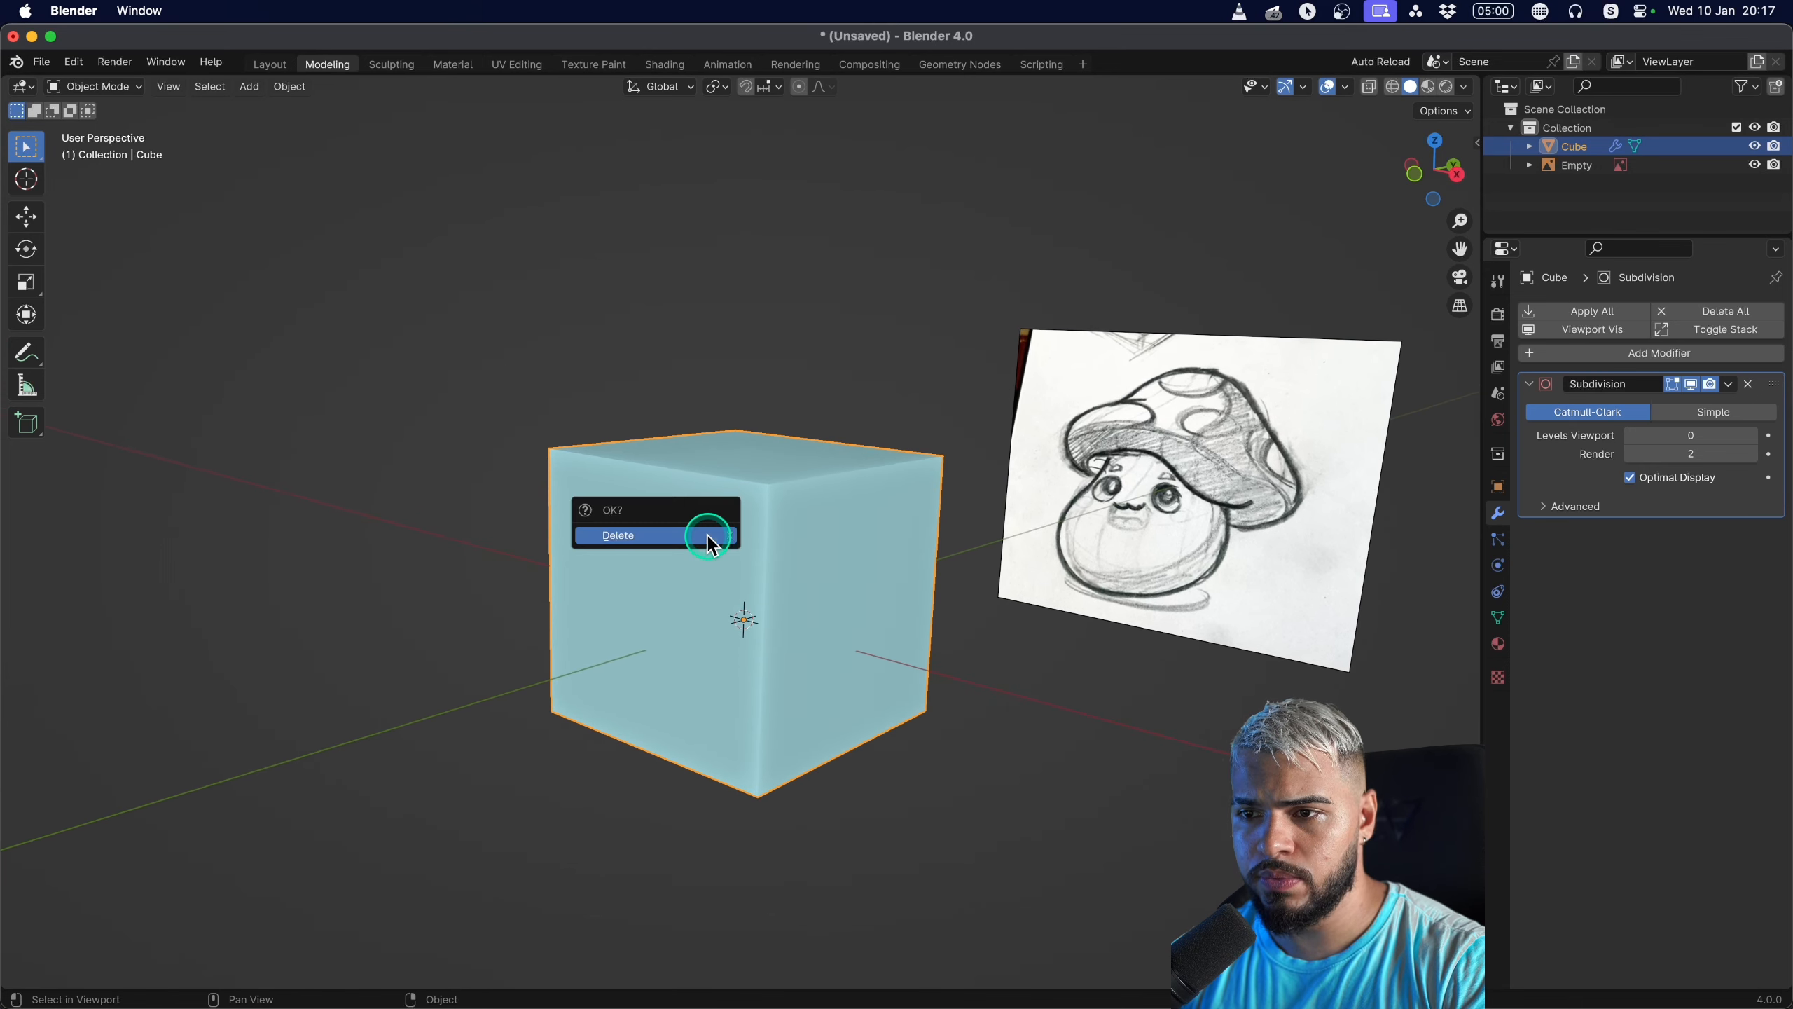
{"action": "left_click", "coordinate": [699, 530]}
{"action": "key", "text": "shift+a"}
{"action": "mouse_move", "coordinate": [683, 570]}
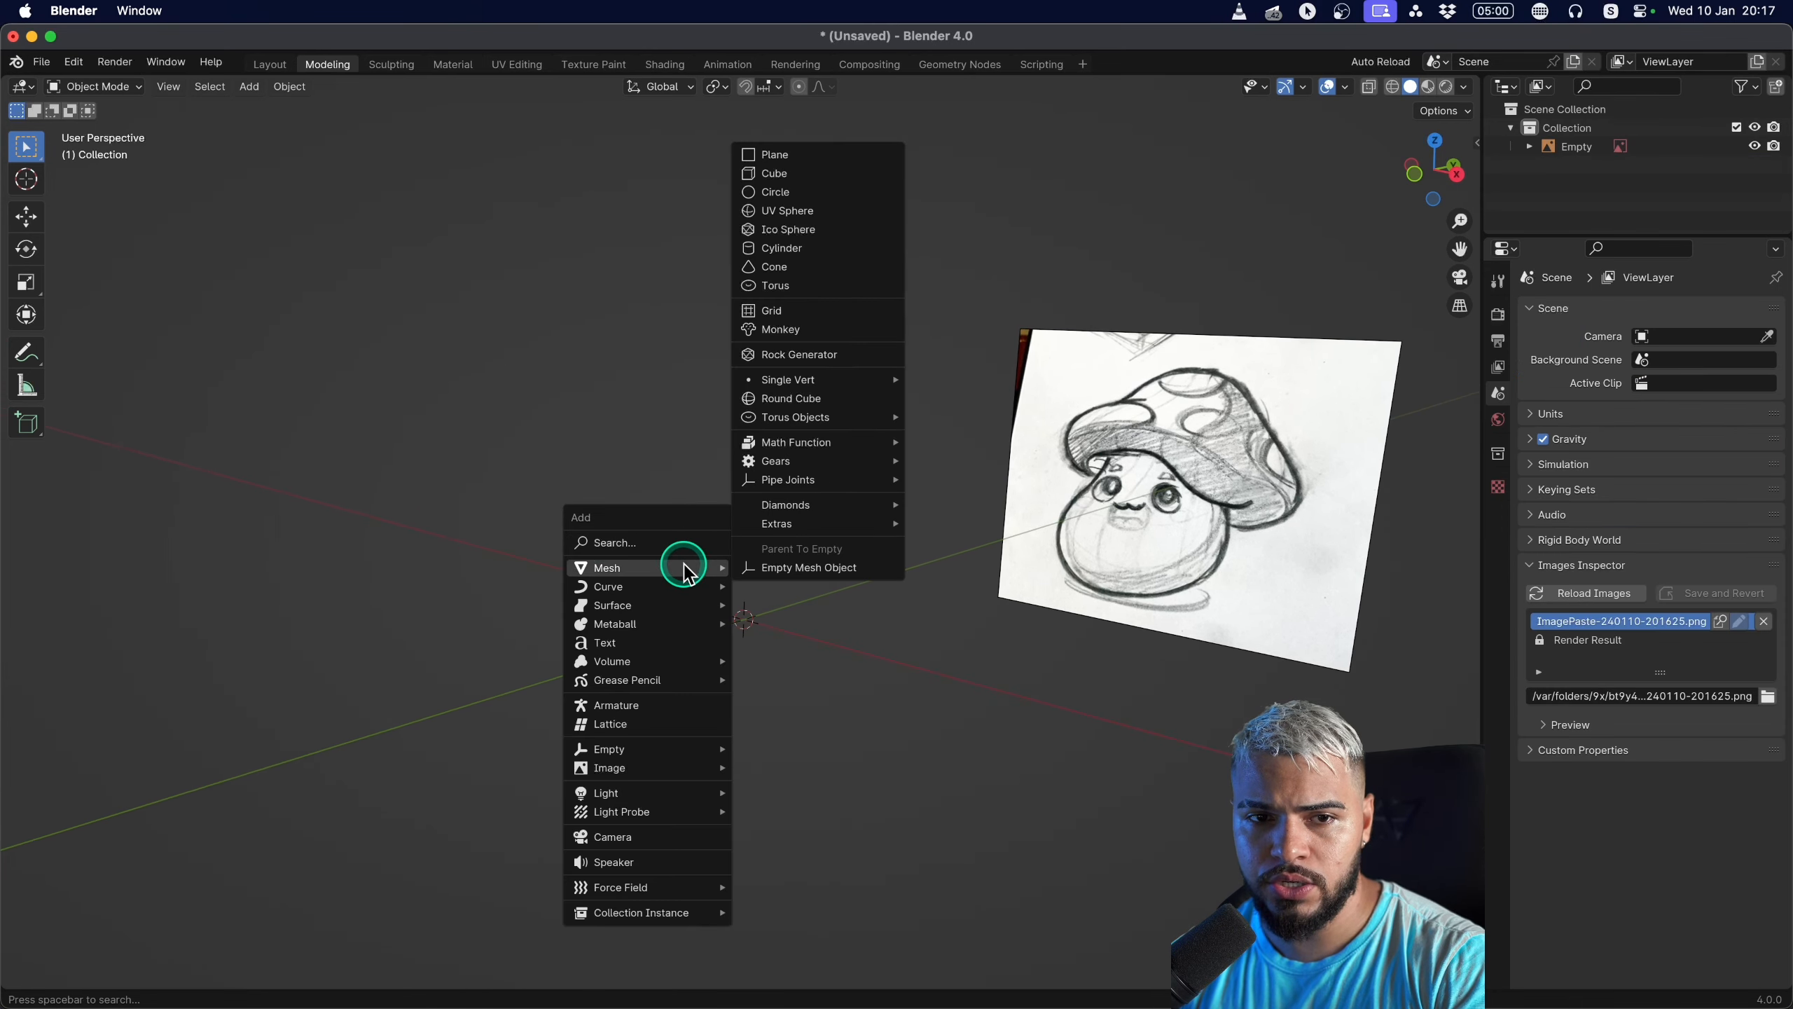
{"action": "left_click", "coordinate": [775, 174]}
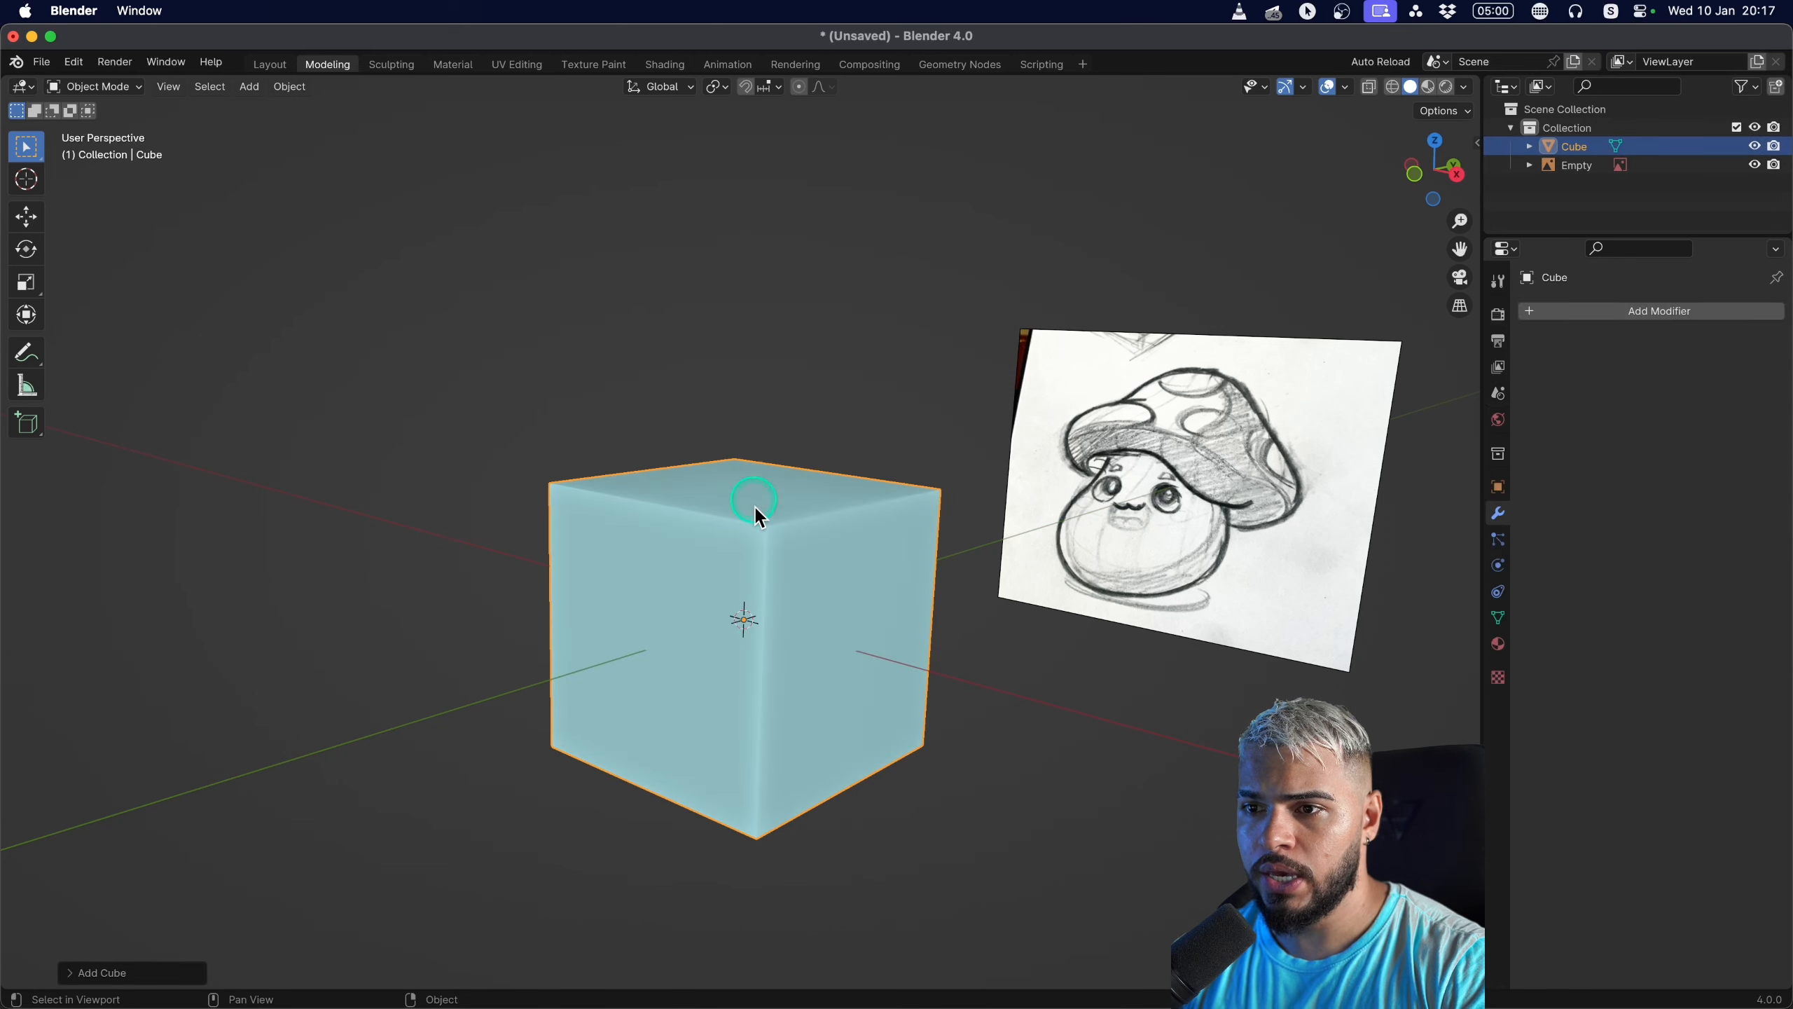
Add a Subdivision Surface modifier to the new cube and set its viewport levels to 3.
{"action": "middle_click_drag", "start_coordinate": [738, 553], "coordinate": [856, 515]}
{"action": "middle_click_drag", "start_coordinate": [856, 515], "coordinate": [767, 550]}
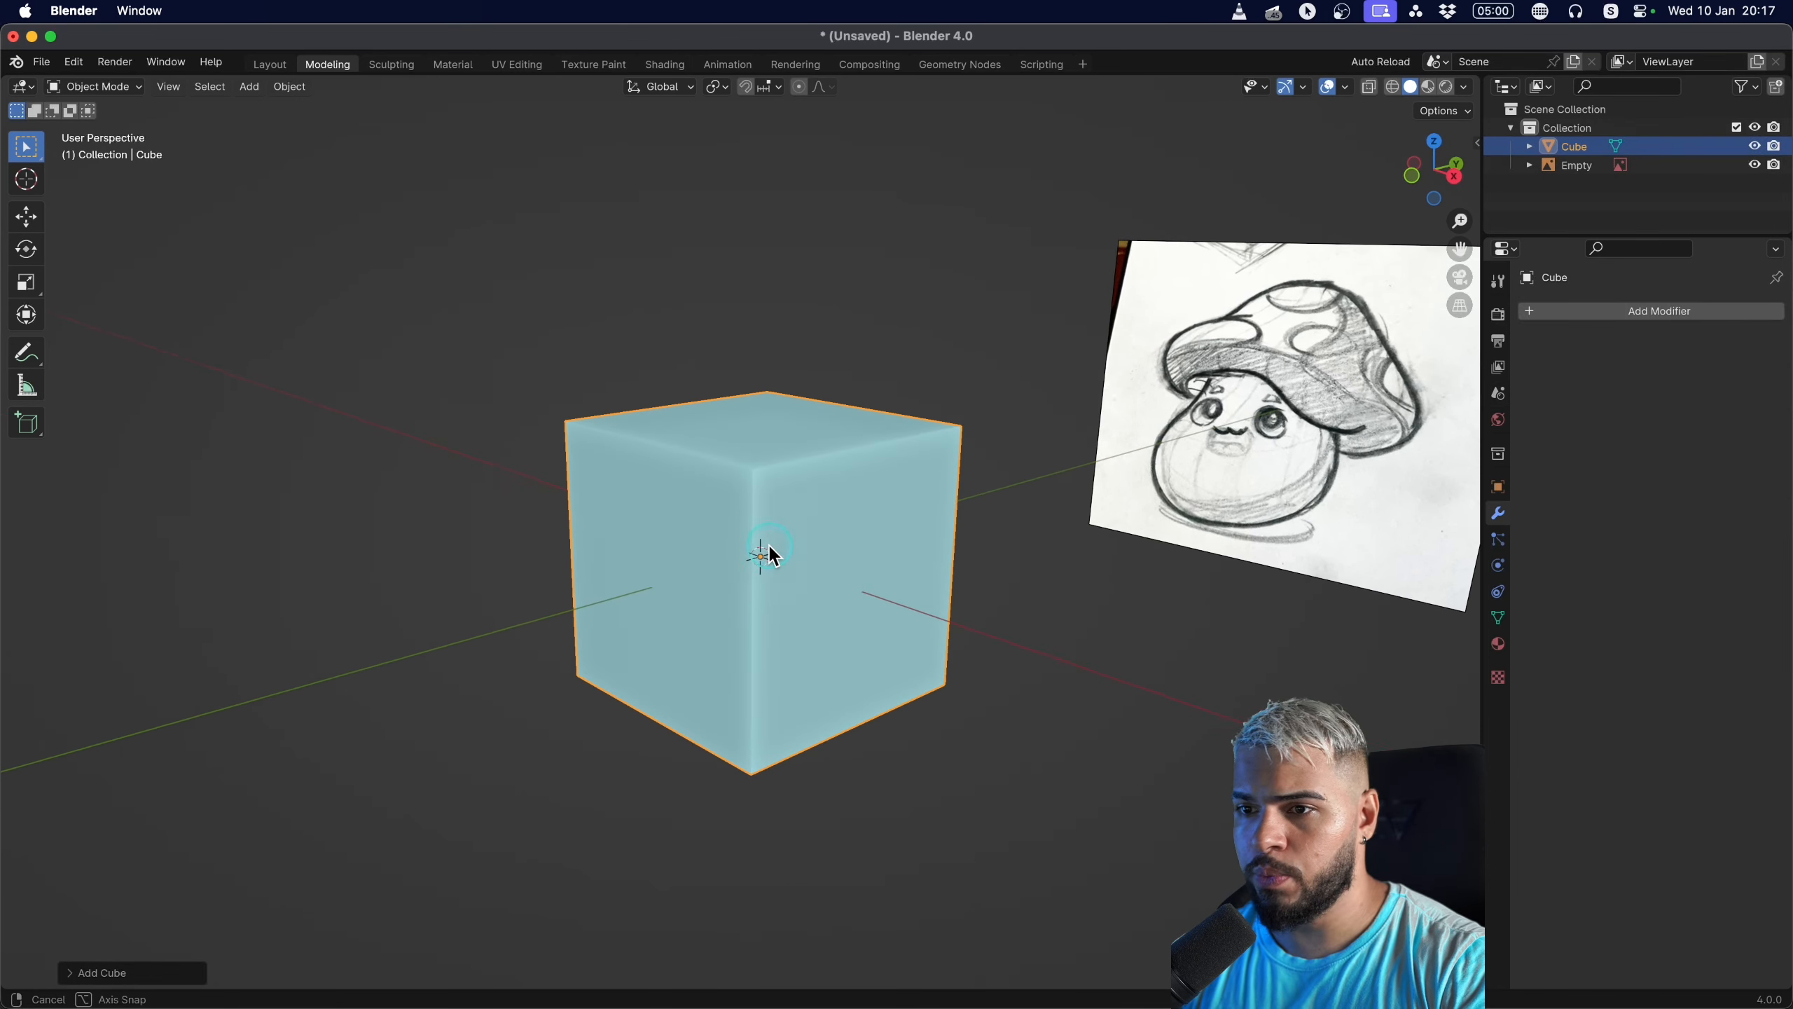
{"action": "left_click", "coordinate": [1594, 316]}
{"action": "mouse_move", "coordinate": [1525, 378]}
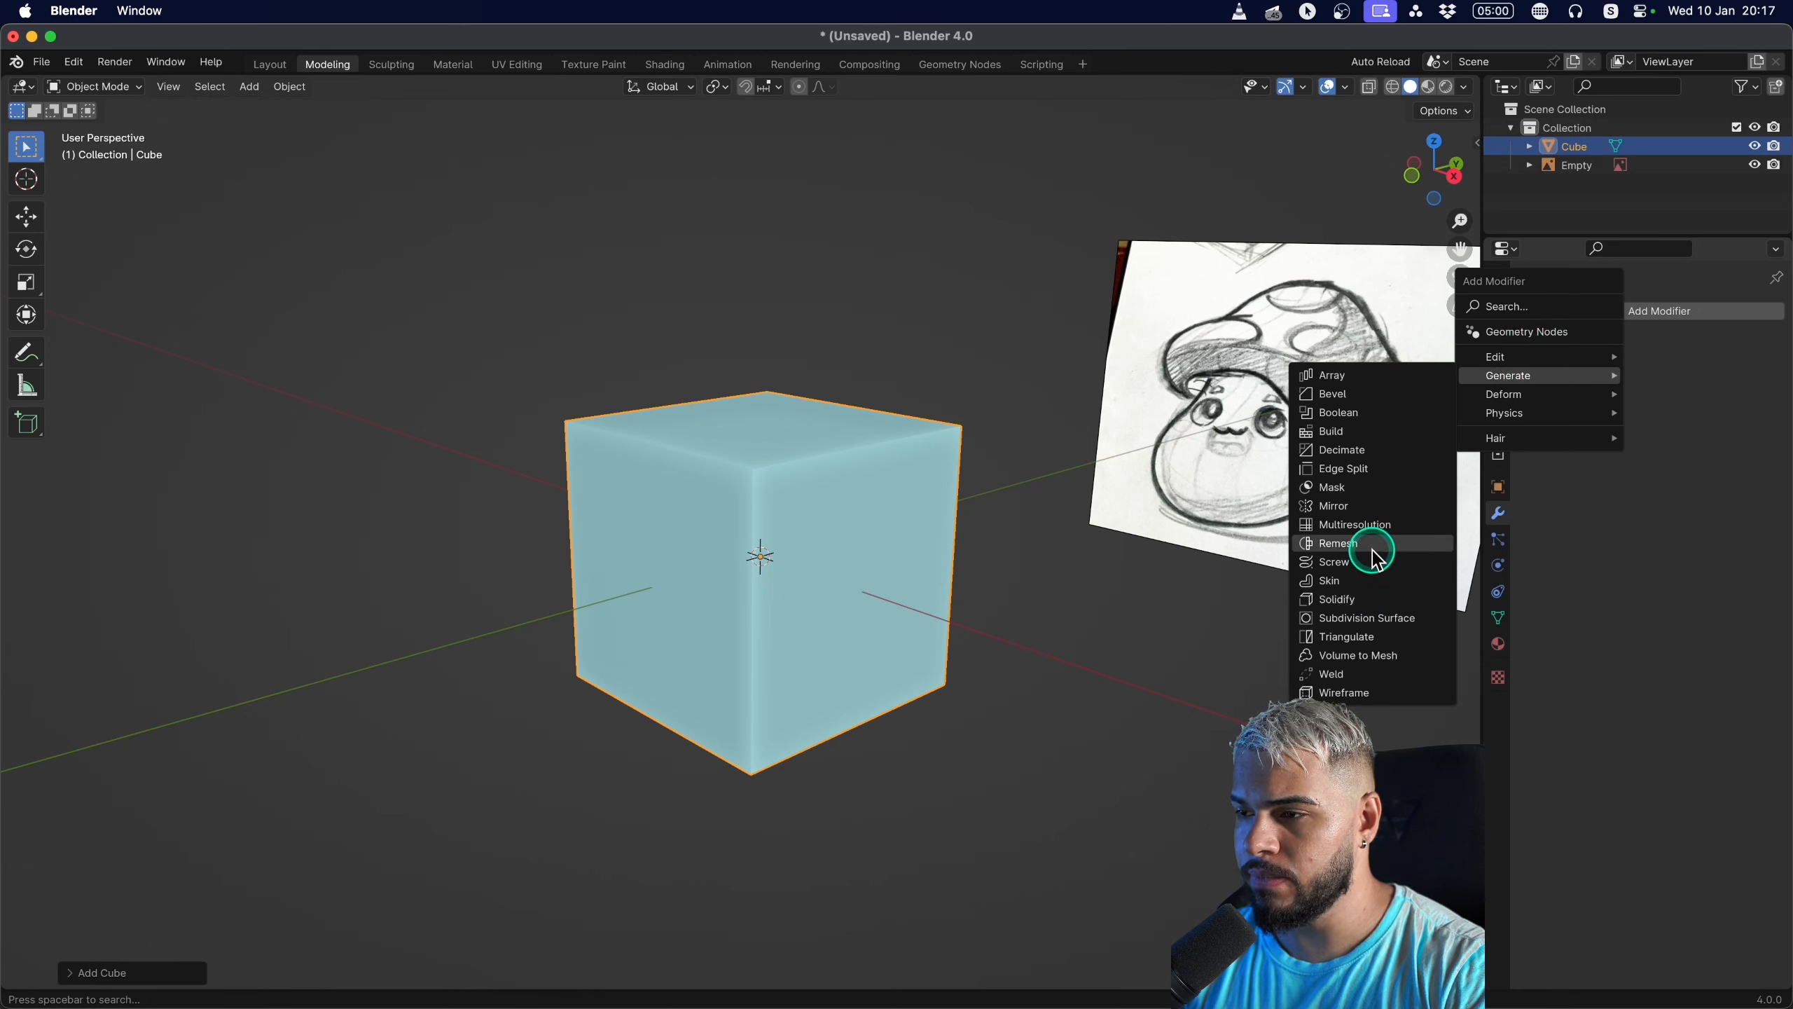
{"action": "left_click", "coordinate": [1366, 622]}
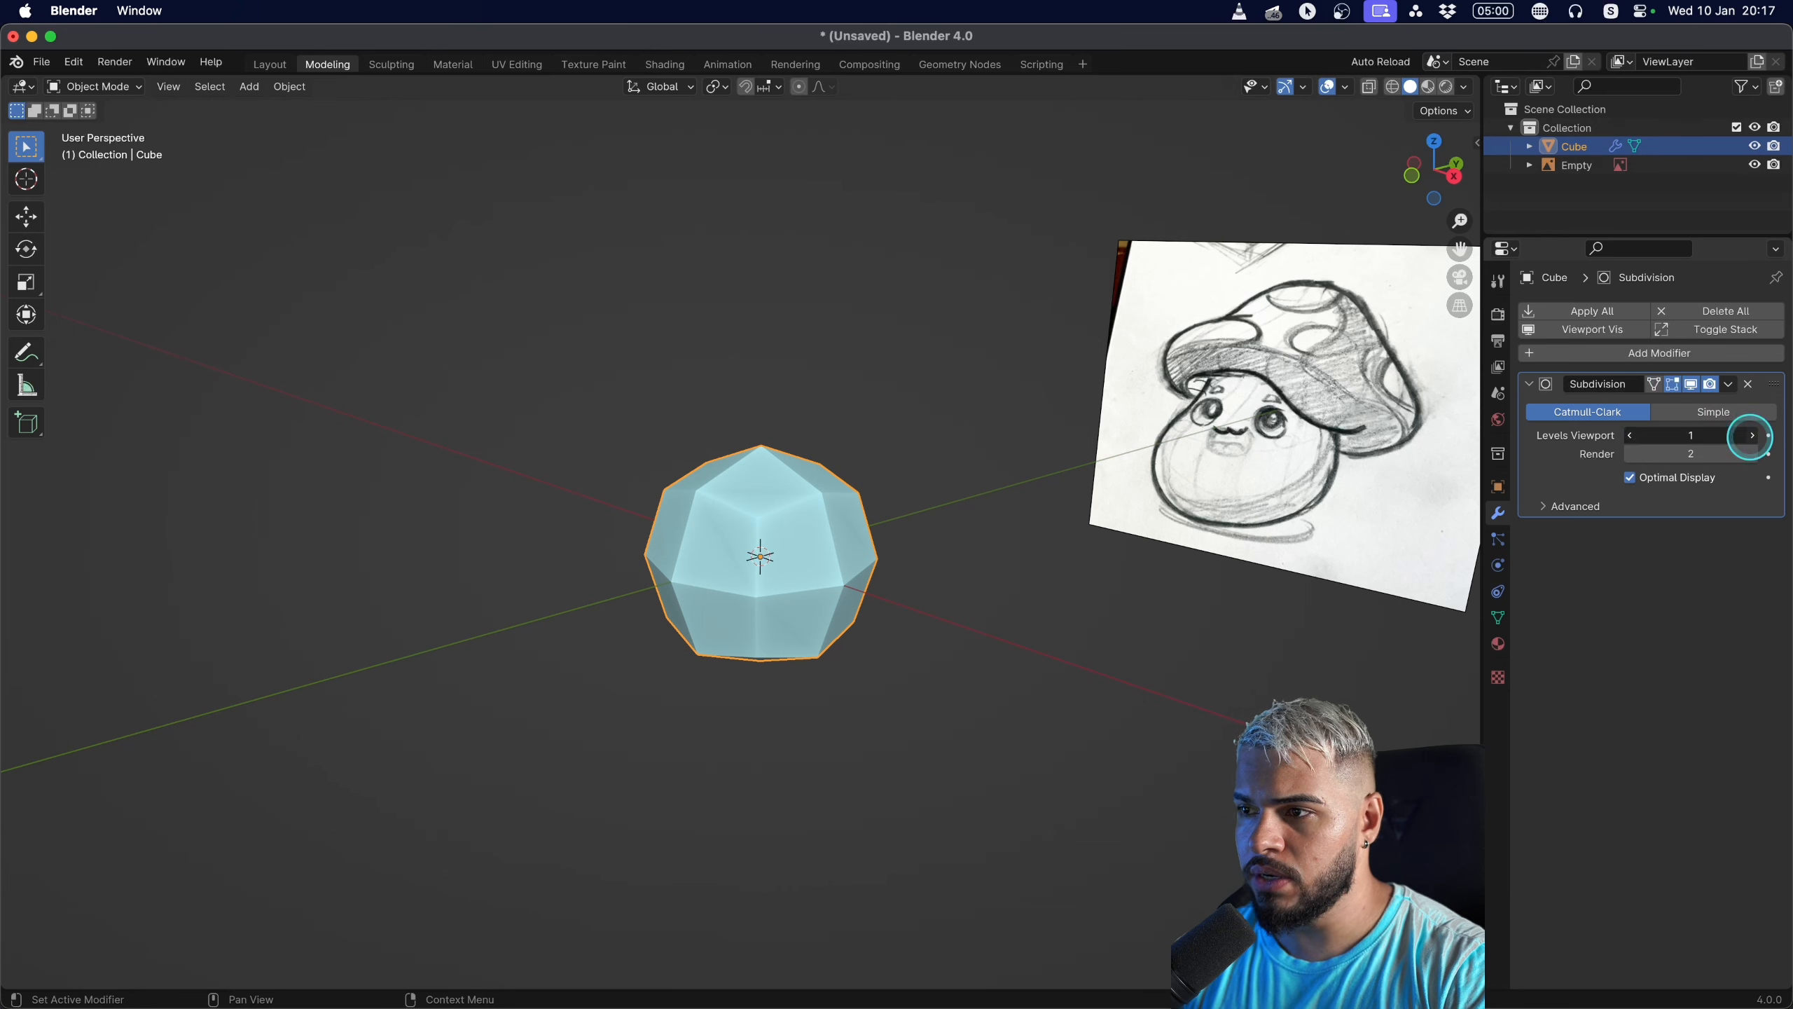
{"action": "left_click", "coordinate": [1752, 435]}
{"action": "left_click", "coordinate": [1752, 435]}
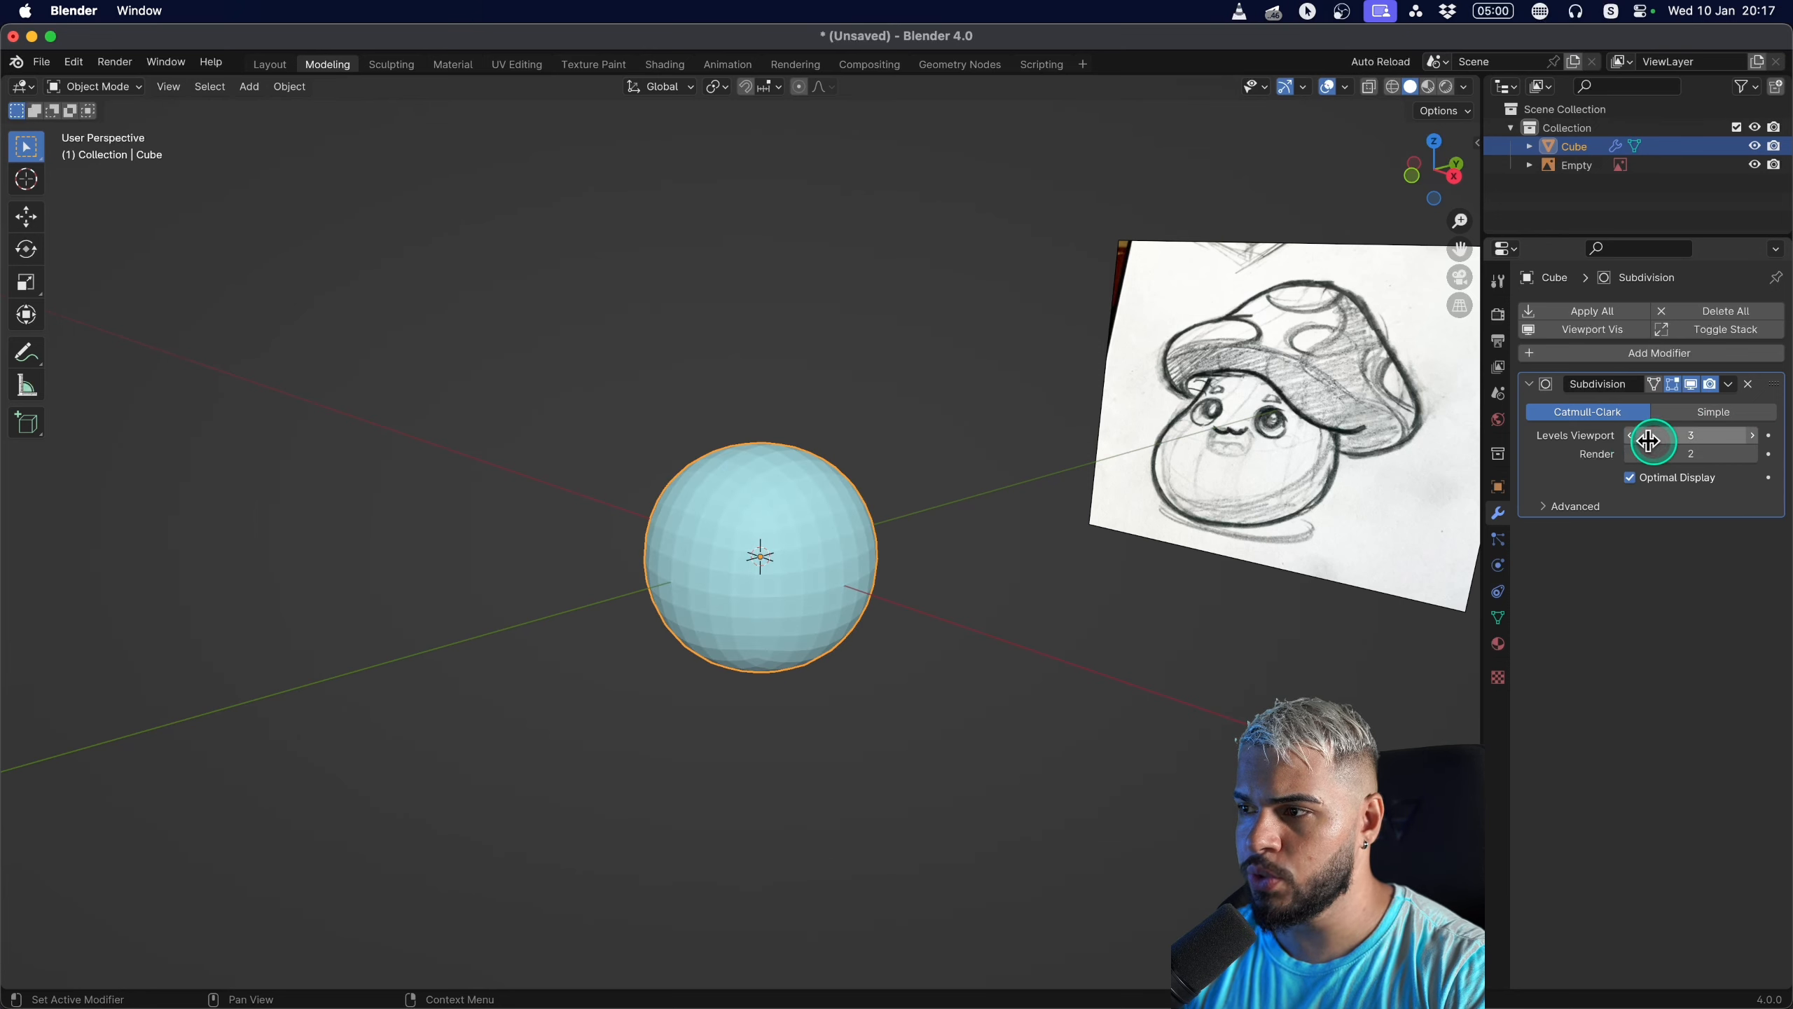
Apply the Subdivision modifier to turn the rounded cube into real sphere geometry.
{"action": "middle_click_drag", "start_coordinate": [1131, 590], "coordinate": [789, 539]}
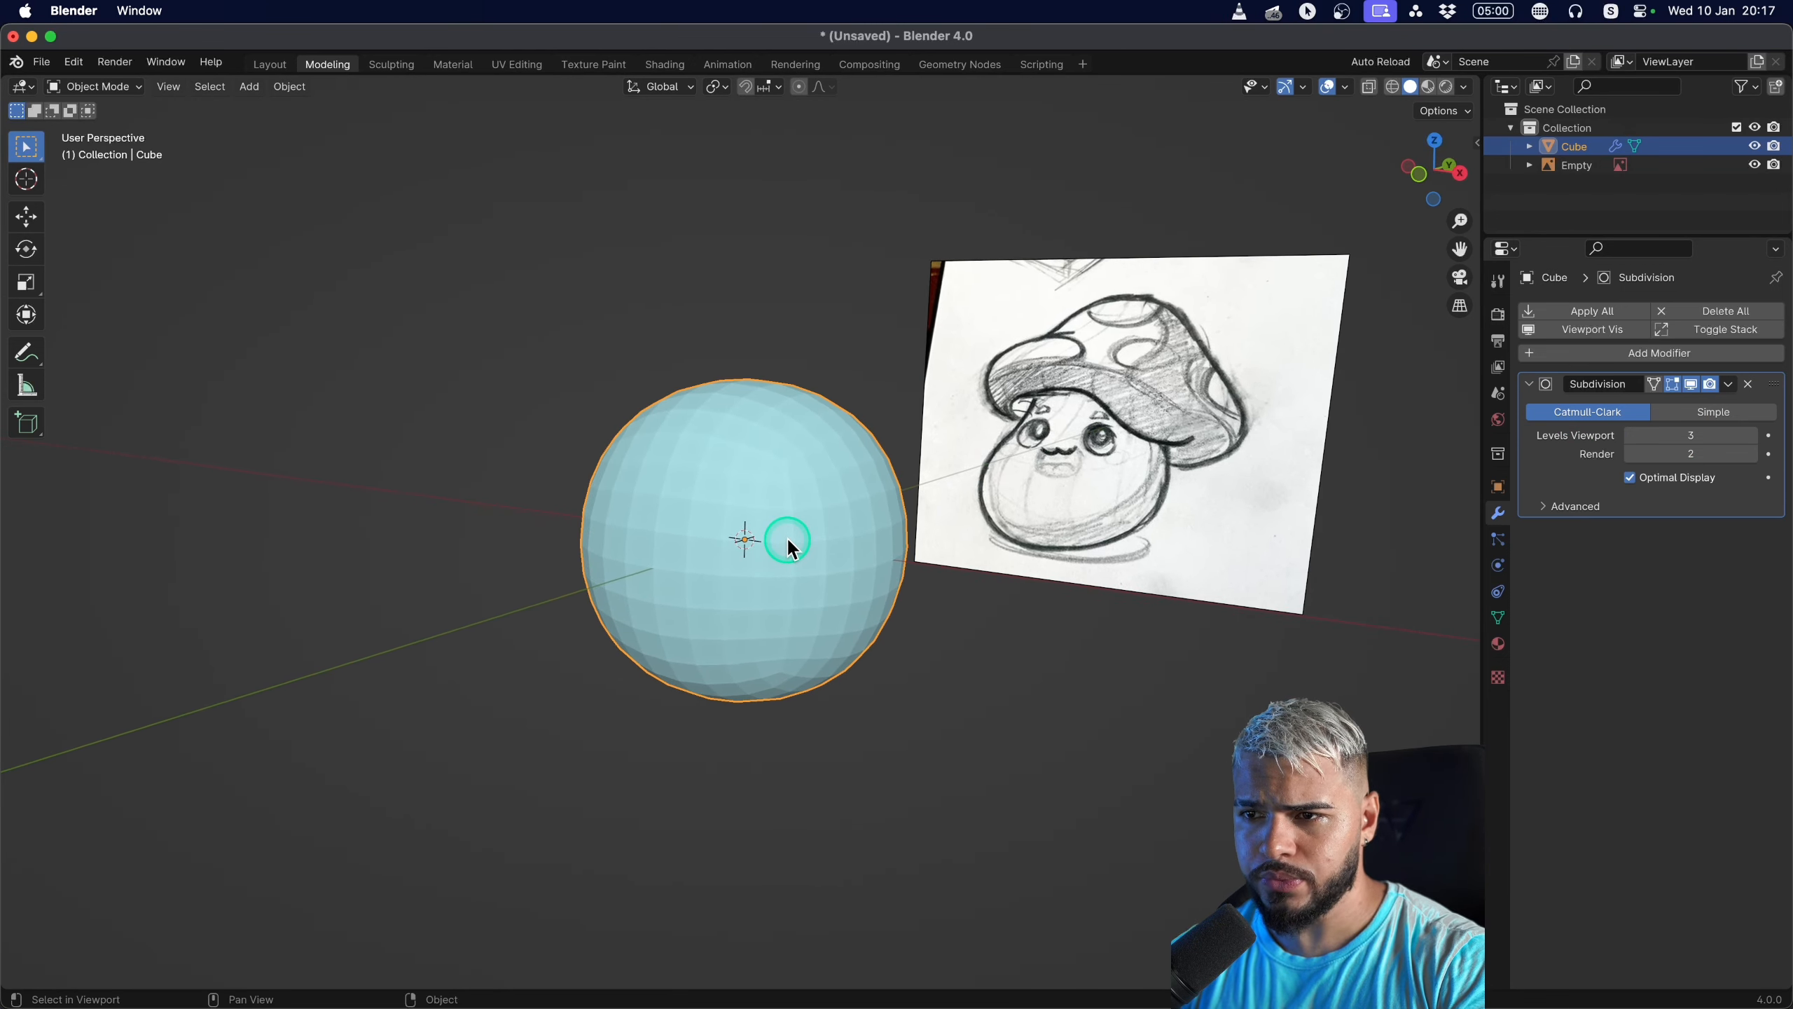
{"action": "left_click", "coordinate": [1728, 385]}
{"action": "left_click", "coordinate": [1697, 408]}
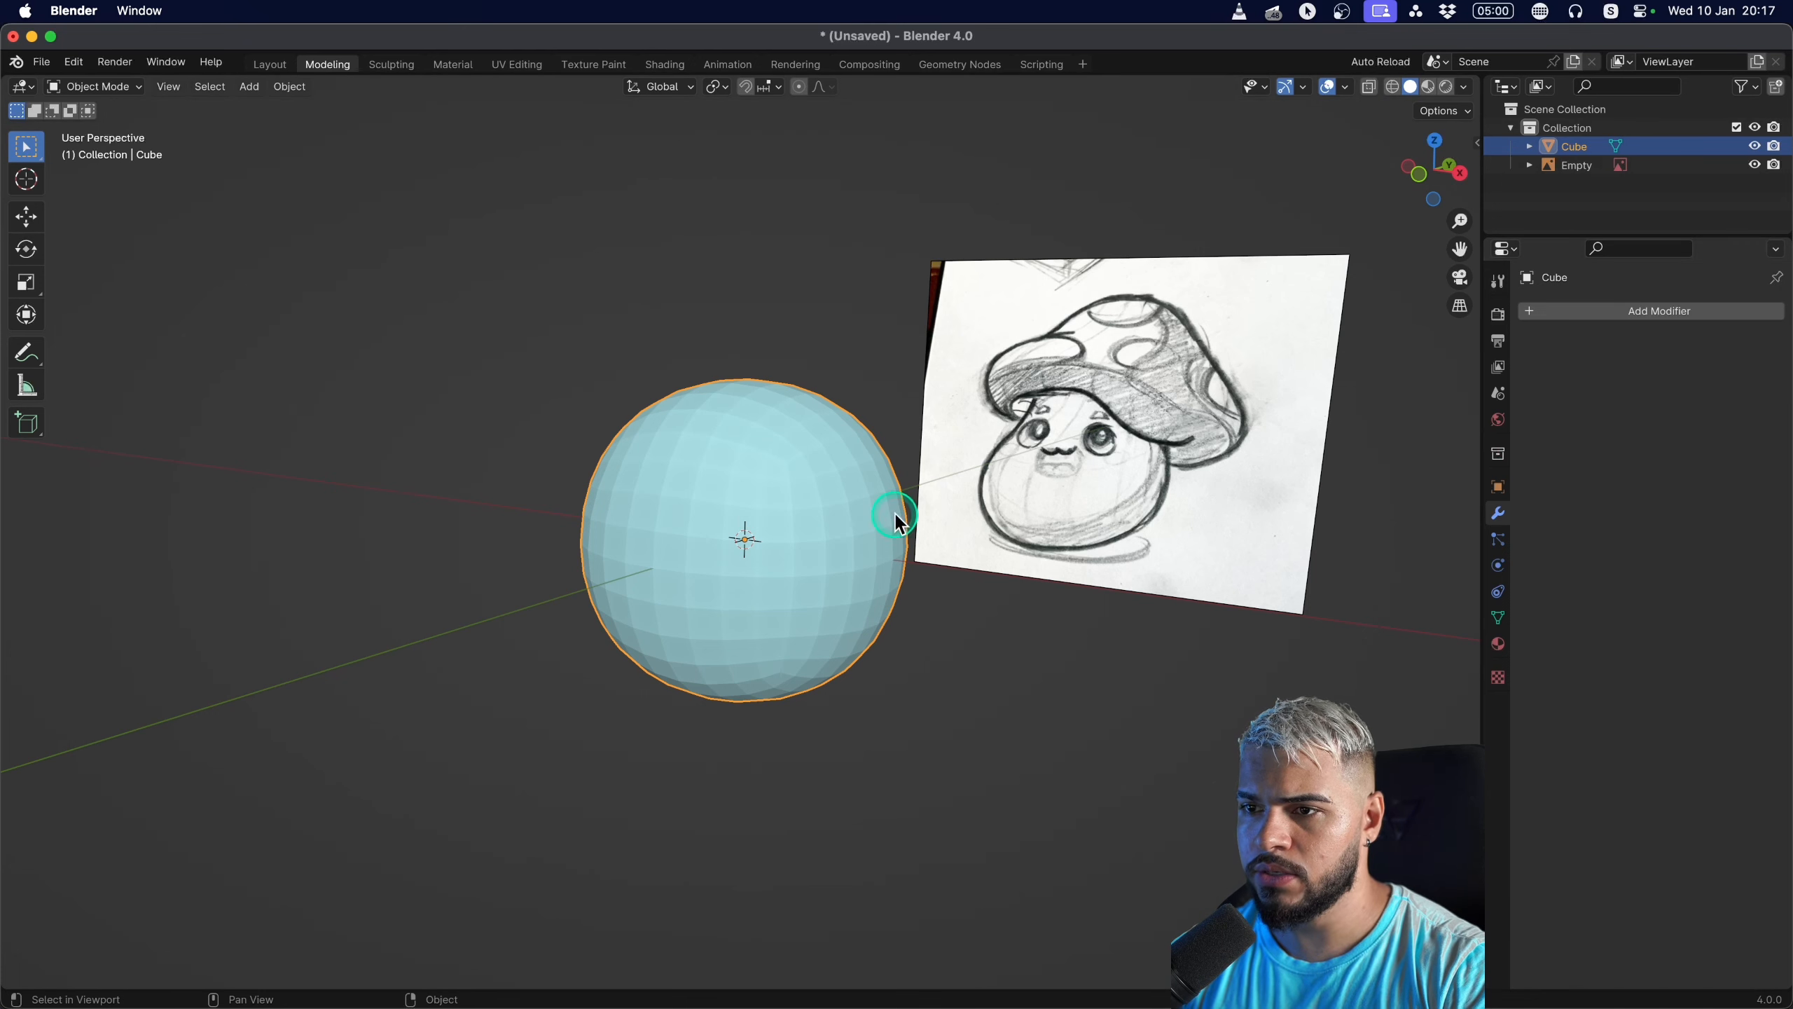
{"action": "middle_click_drag", "start_coordinate": [897, 508], "coordinate": [700, 570]}
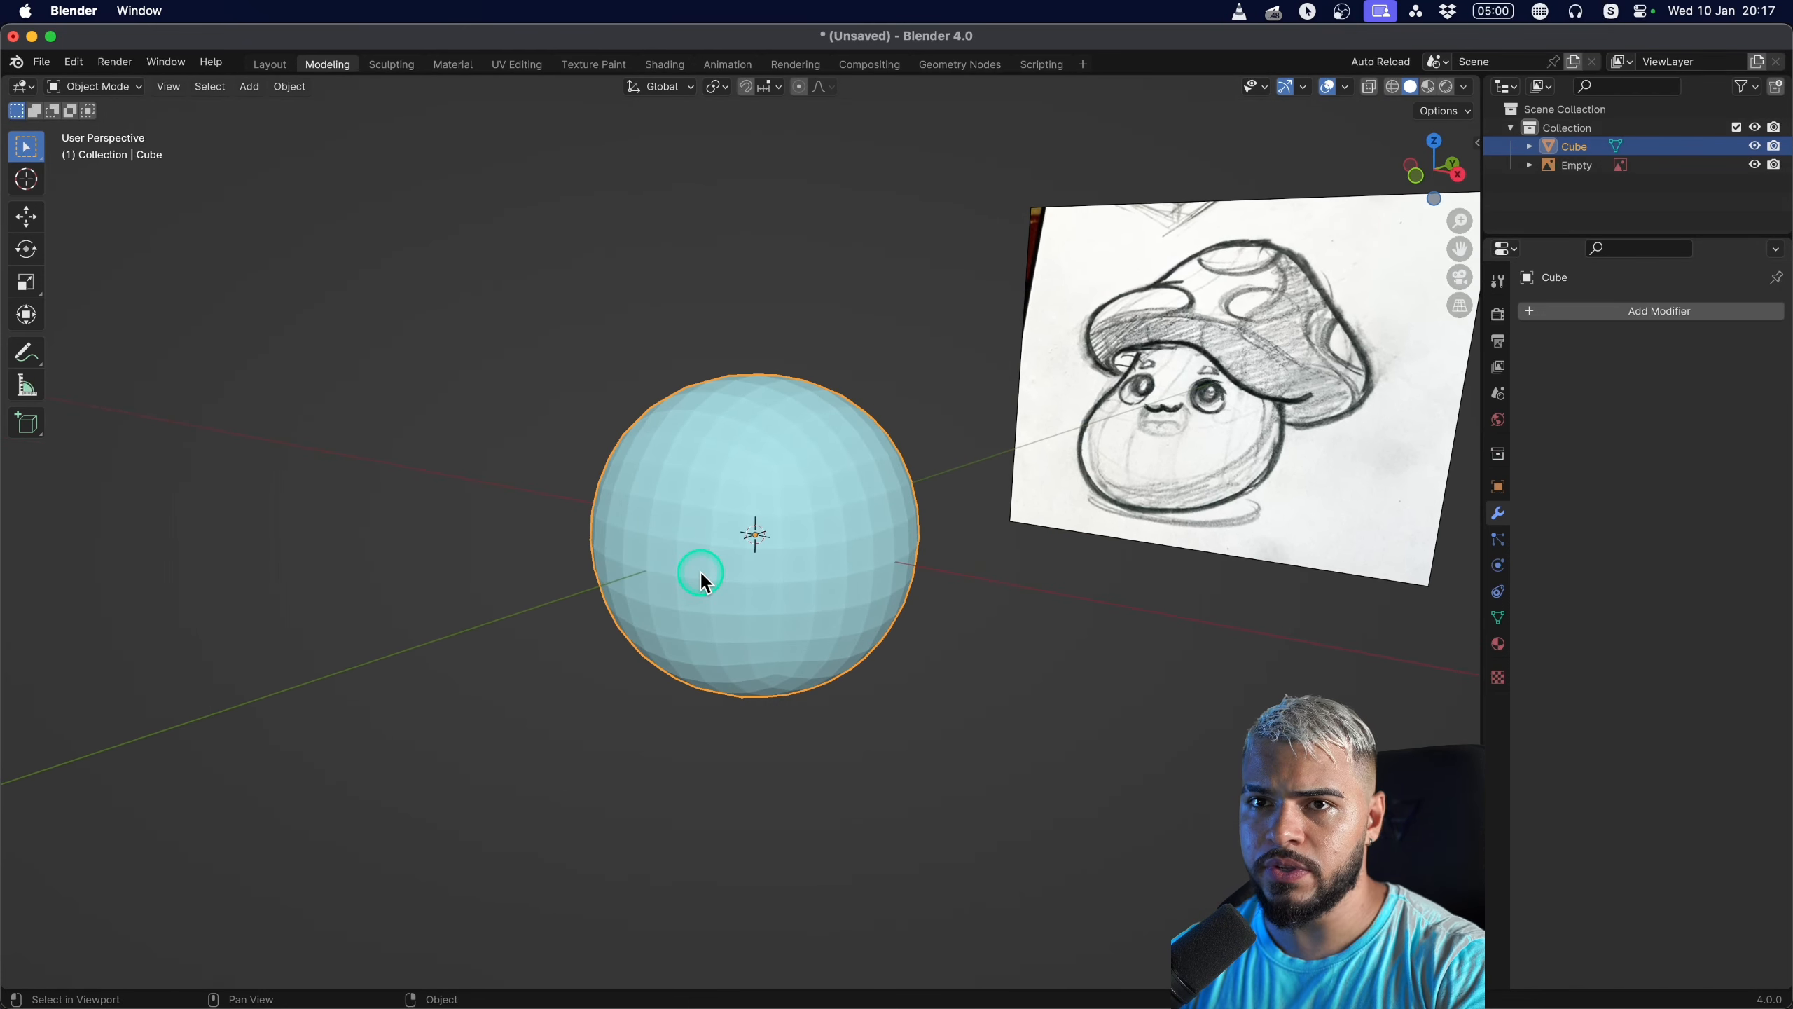
Cycle the sphere through Edit Mode and Sculpt Mode and return it to Object Mode.
{"action": "key", "text": "Tab"}
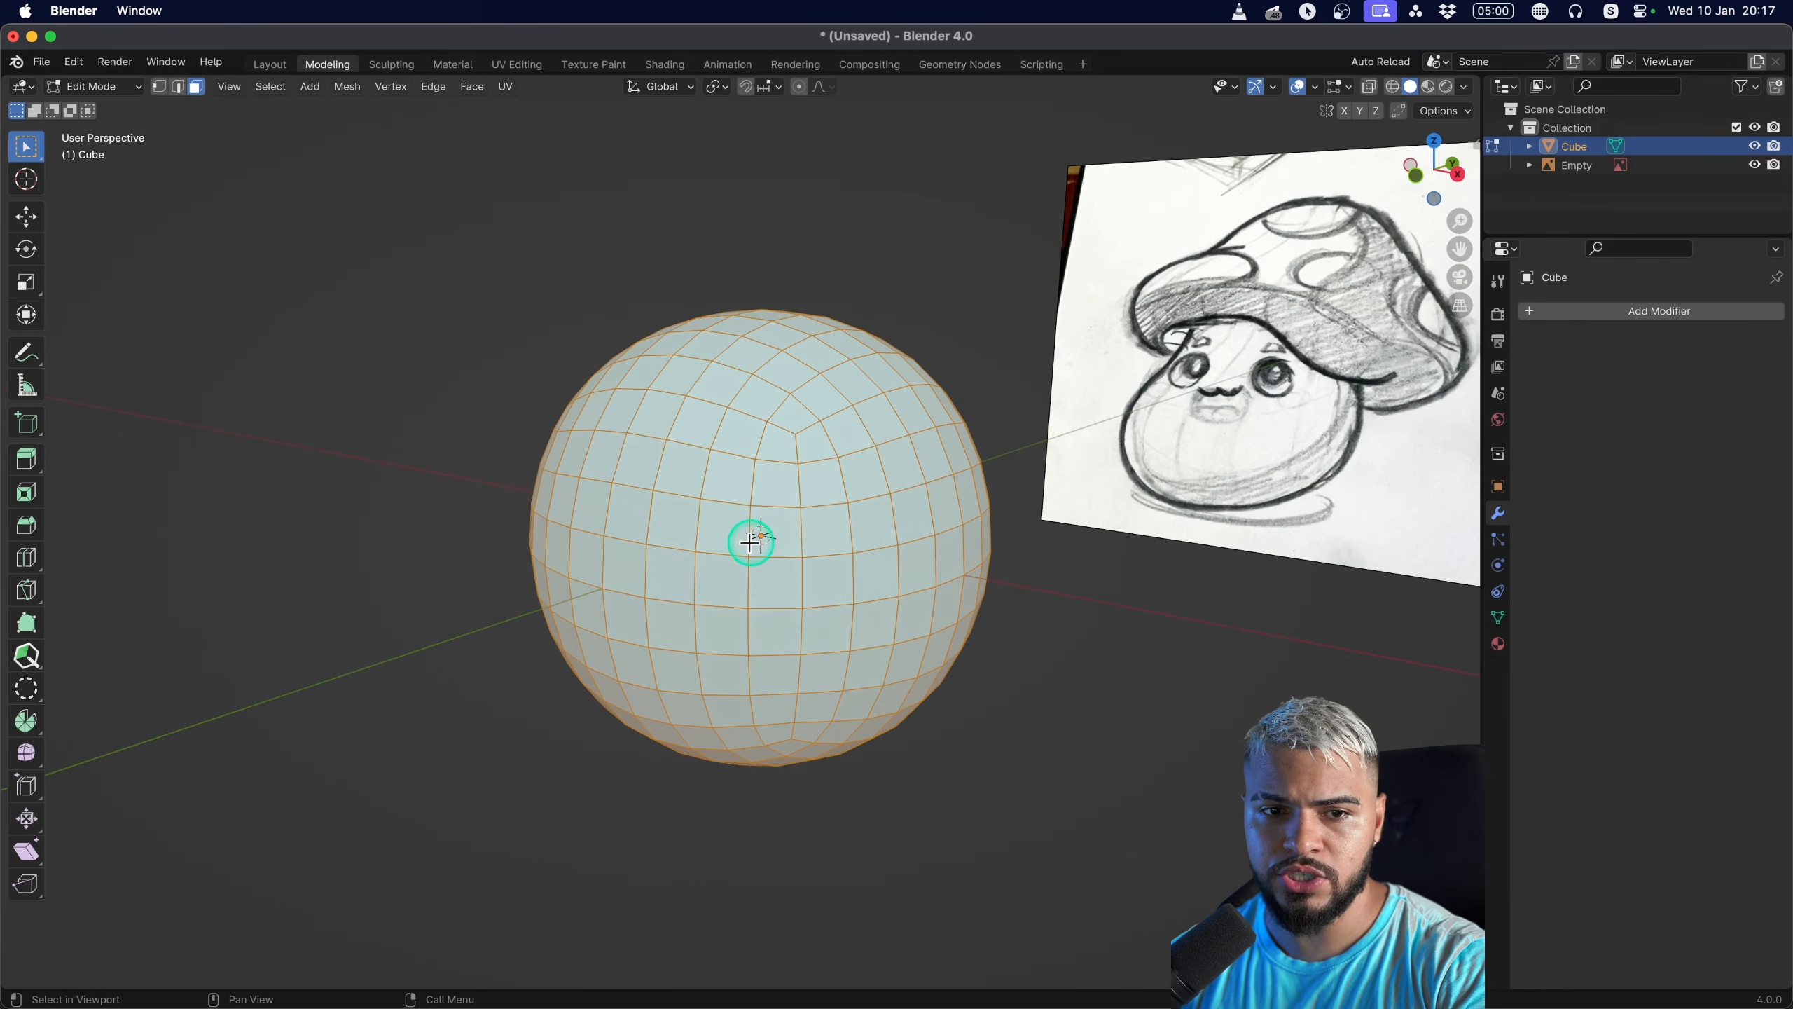
{"action": "key", "text": "ctrl+Tab"}
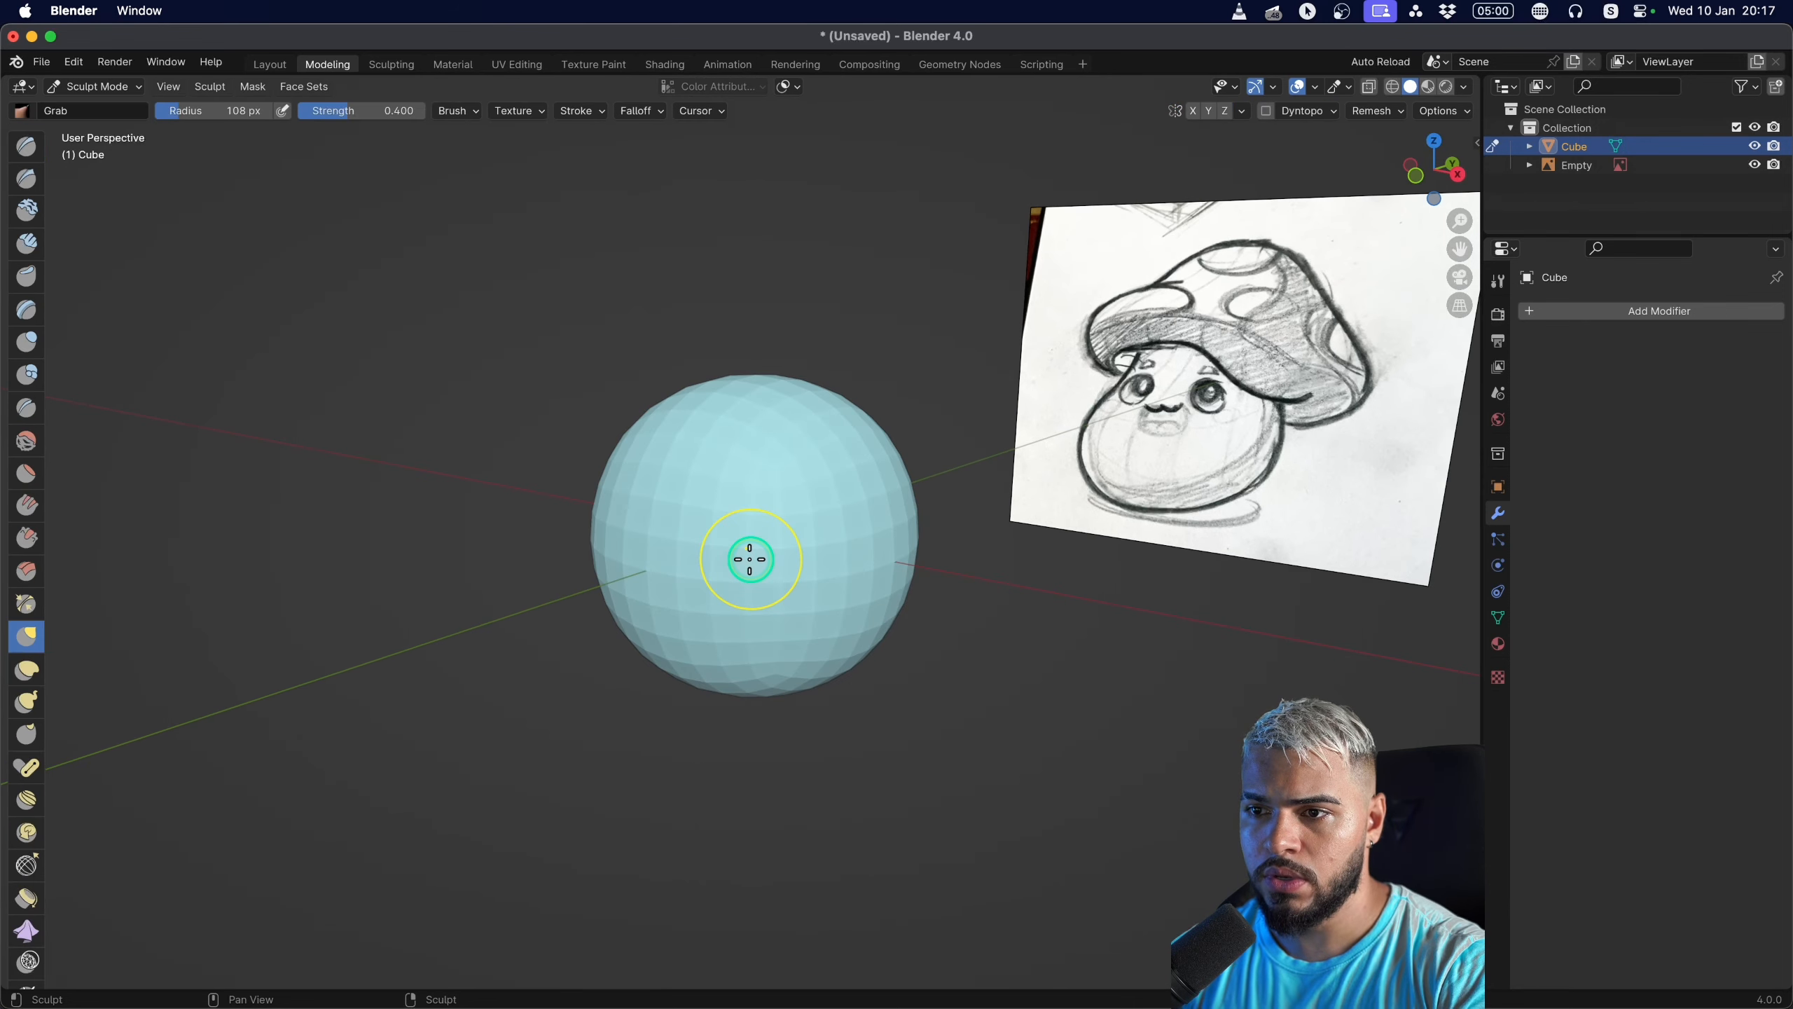
{"action": "left_click", "coordinate": [98, 86]}
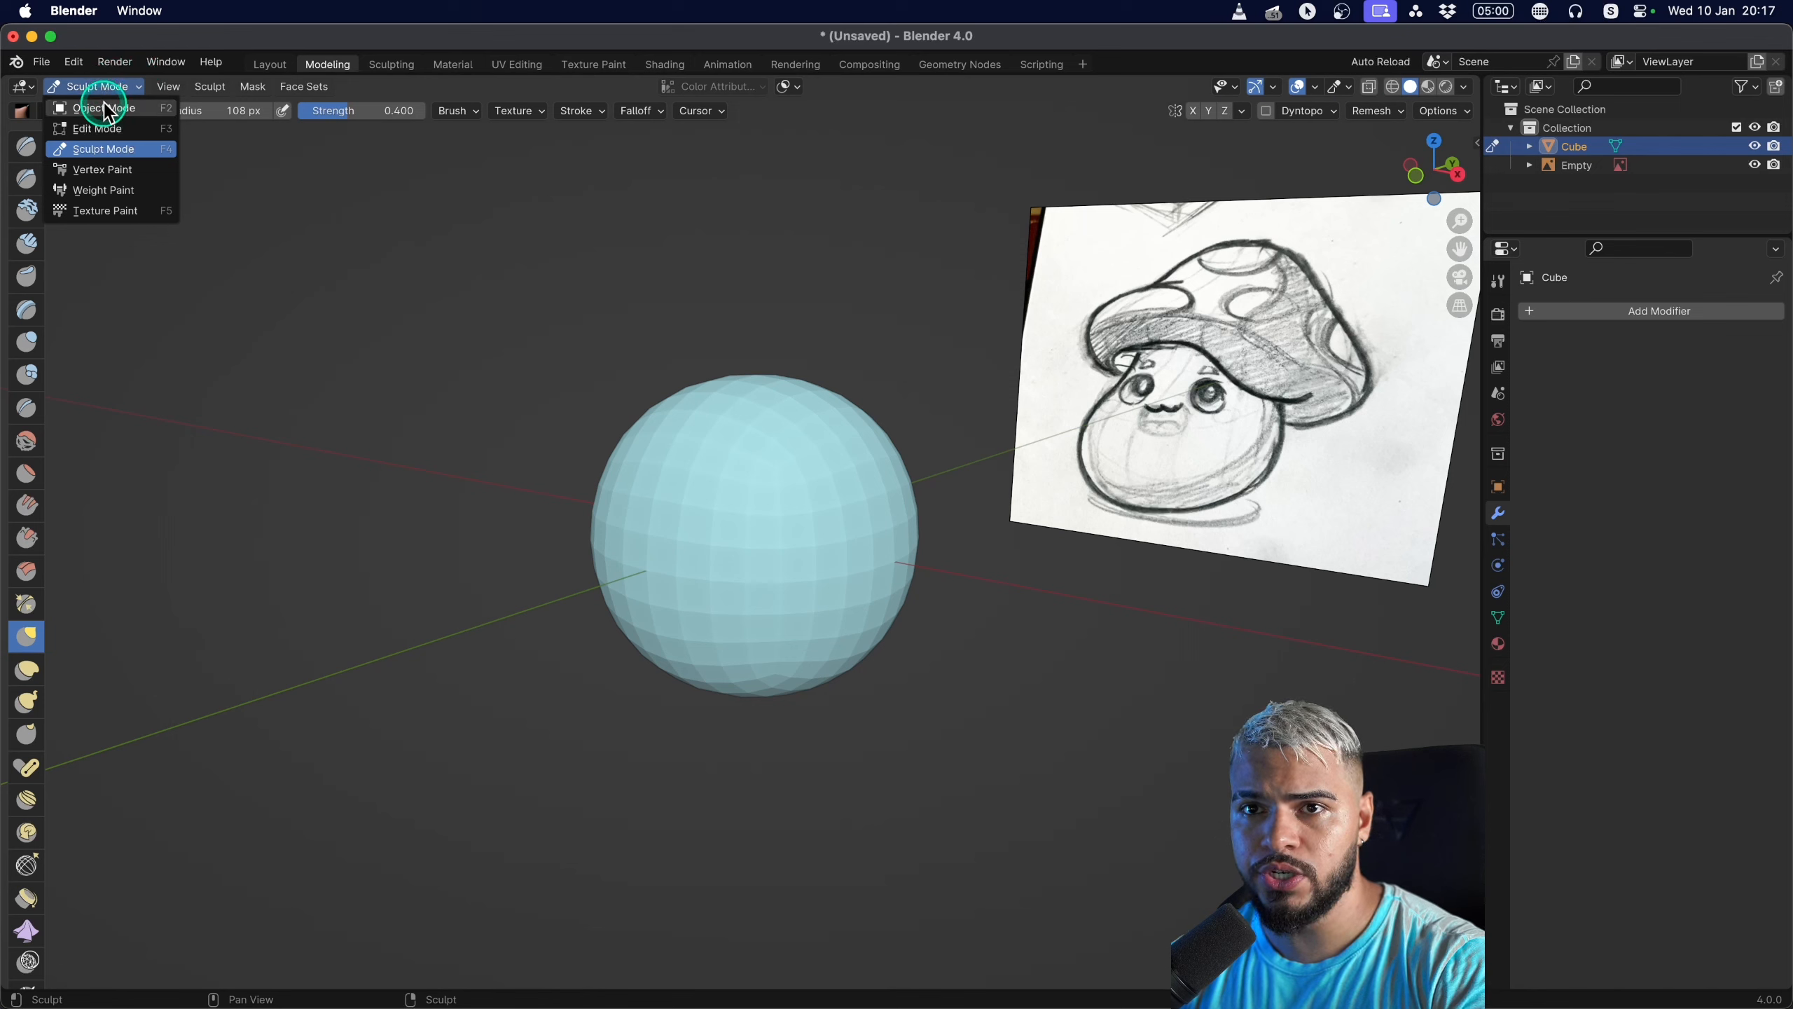
{"action": "left_click", "coordinate": [104, 151]}
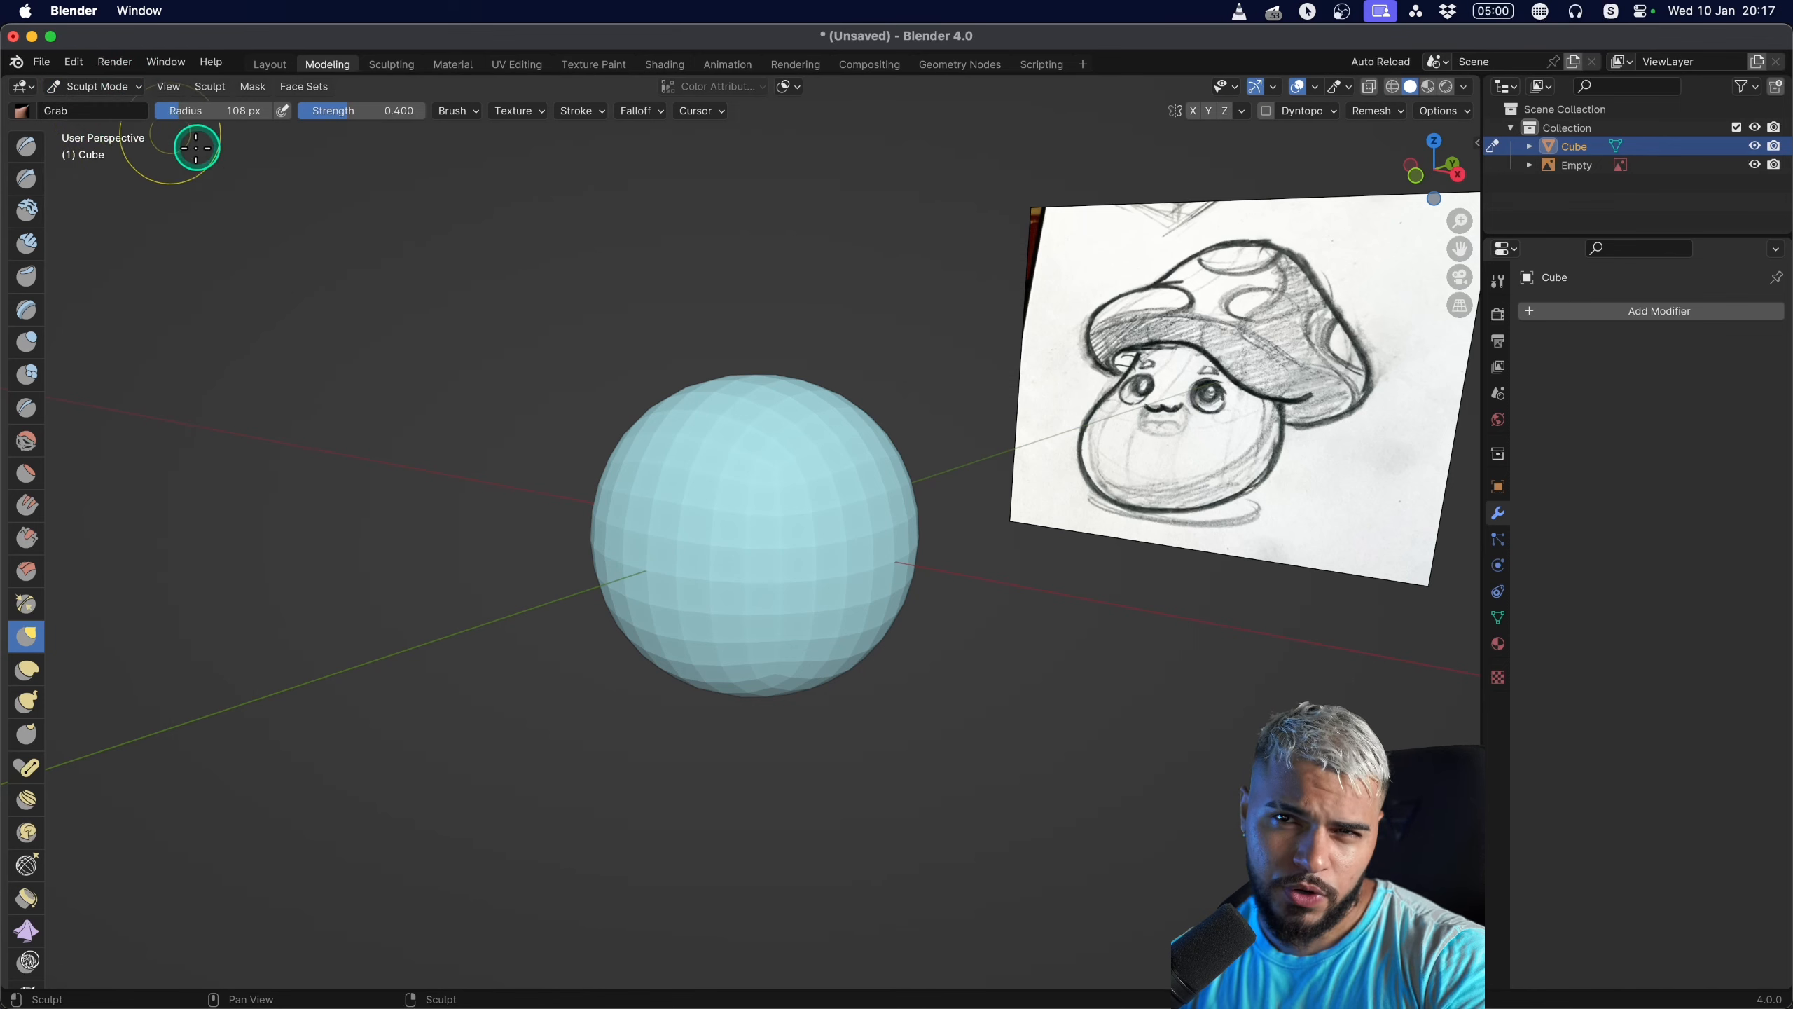
{"action": "key", "text": "ctrl+Tab"}
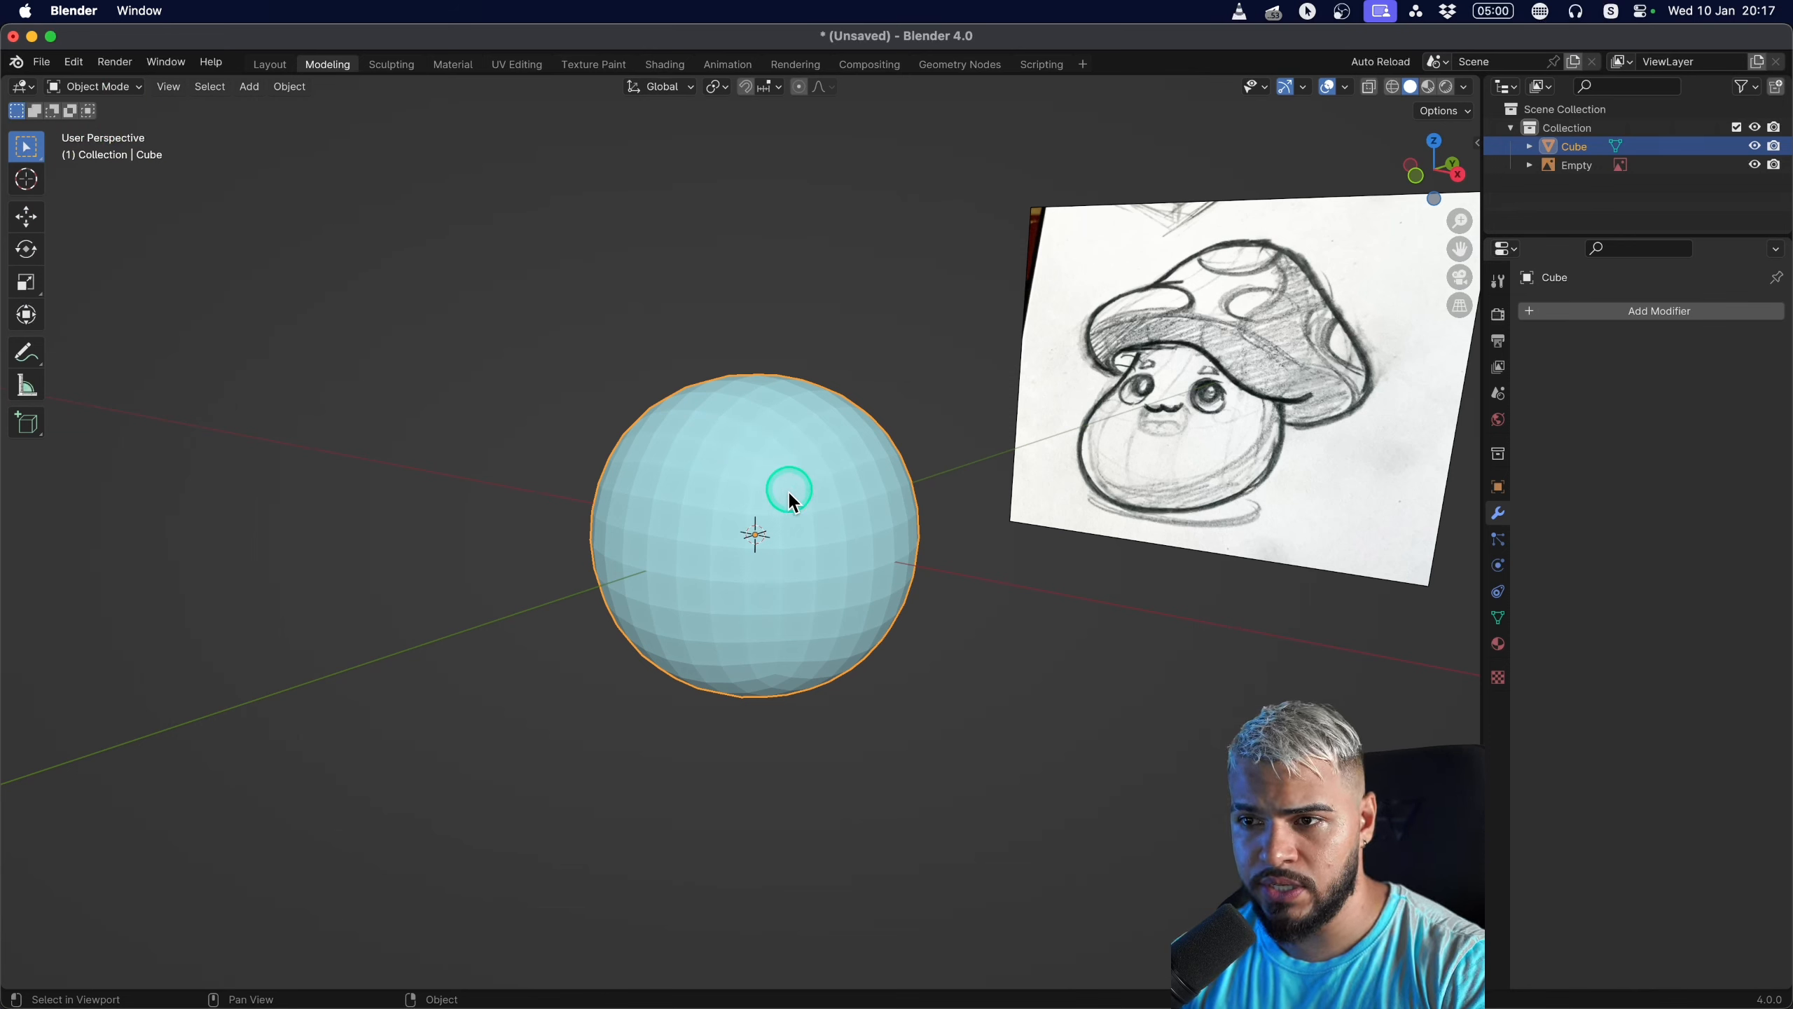
Duplicate the sphere and place the copy about 1 m above the original along the Z axis.
{"action": "key", "text": "shift+d"}
{"action": "key", "text": "z"}
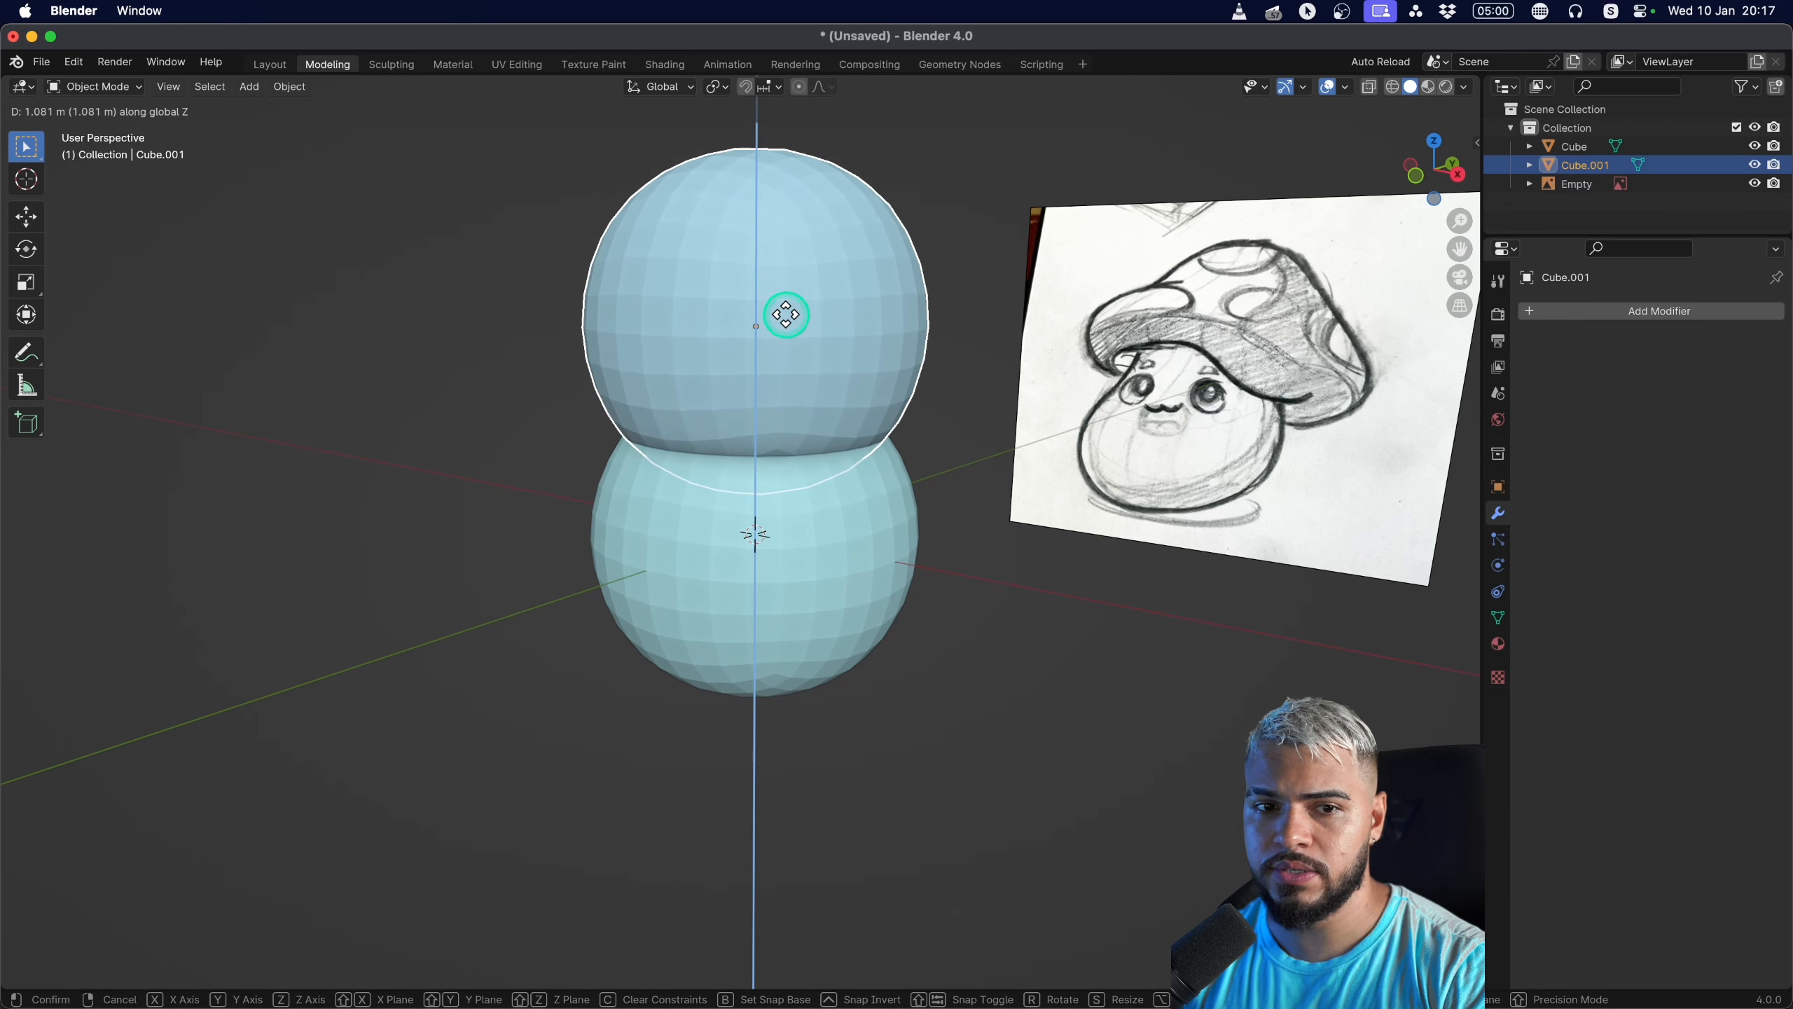
{"action": "left_click", "coordinate": [790, 330]}
{"action": "middle_click_drag", "start_coordinate": [720, 434], "coordinate": [813, 382]}
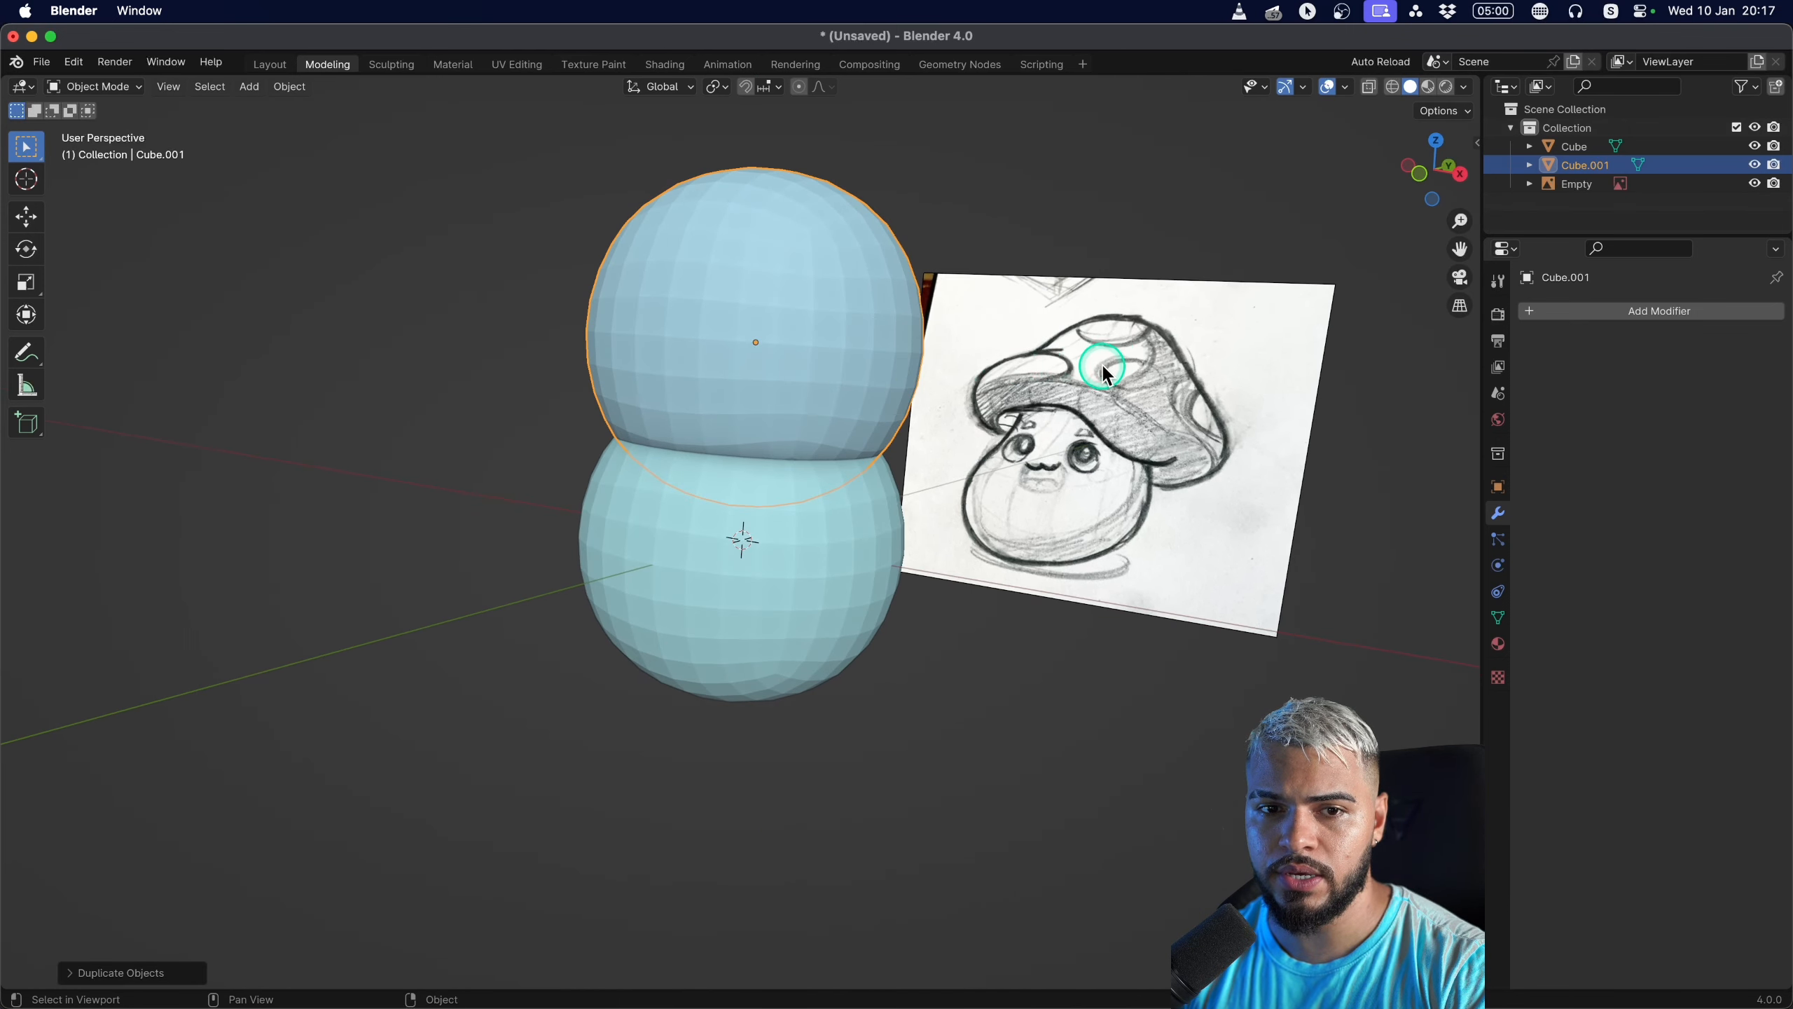
Put the lower sphere into Sculpt Mode and enlarge the Grab brush radius to 500 px.
{"action": "left_click", "coordinate": [709, 601]}
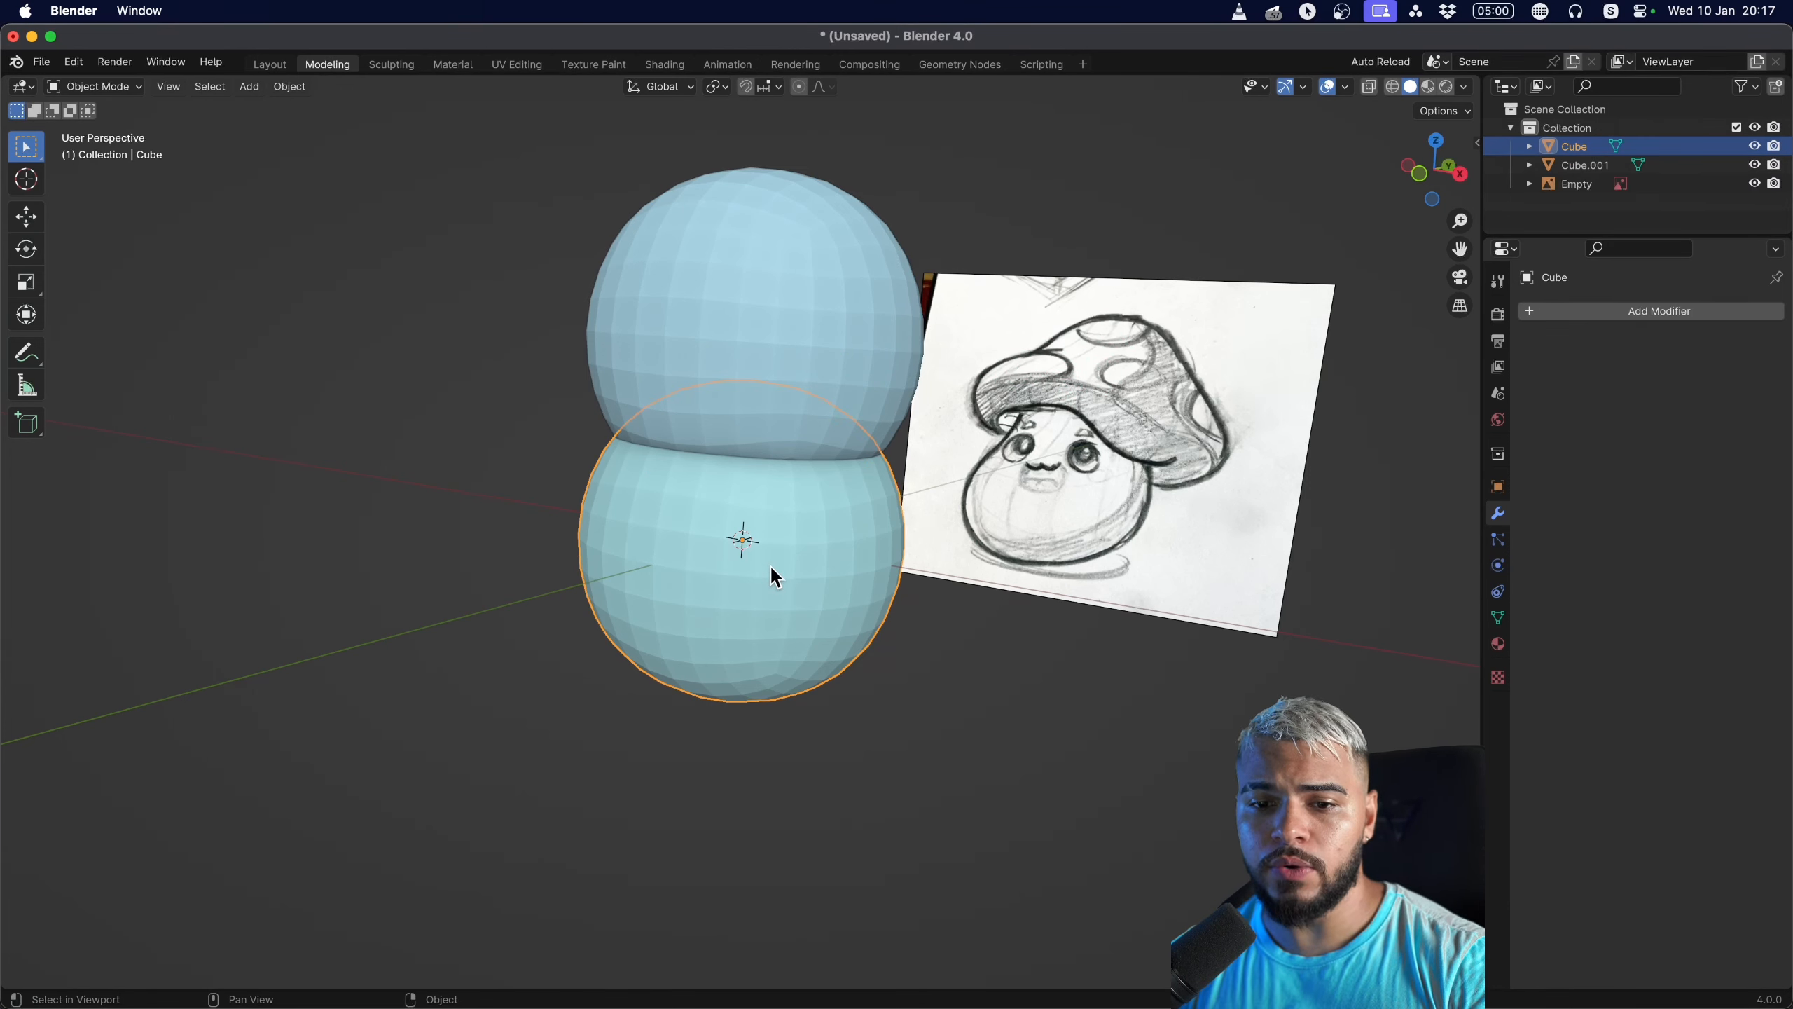
{"action": "mouse_move", "coordinate": [724, 570]}
{"action": "middle_mouse_down"}
{"action": "mouse_move", "coordinate": [745, 614]}
{"action": "mouse_move", "coordinate": [774, 591]}
{"action": "mouse_move", "coordinate": [727, 561]}
{"action": "middle_mouse_up"}
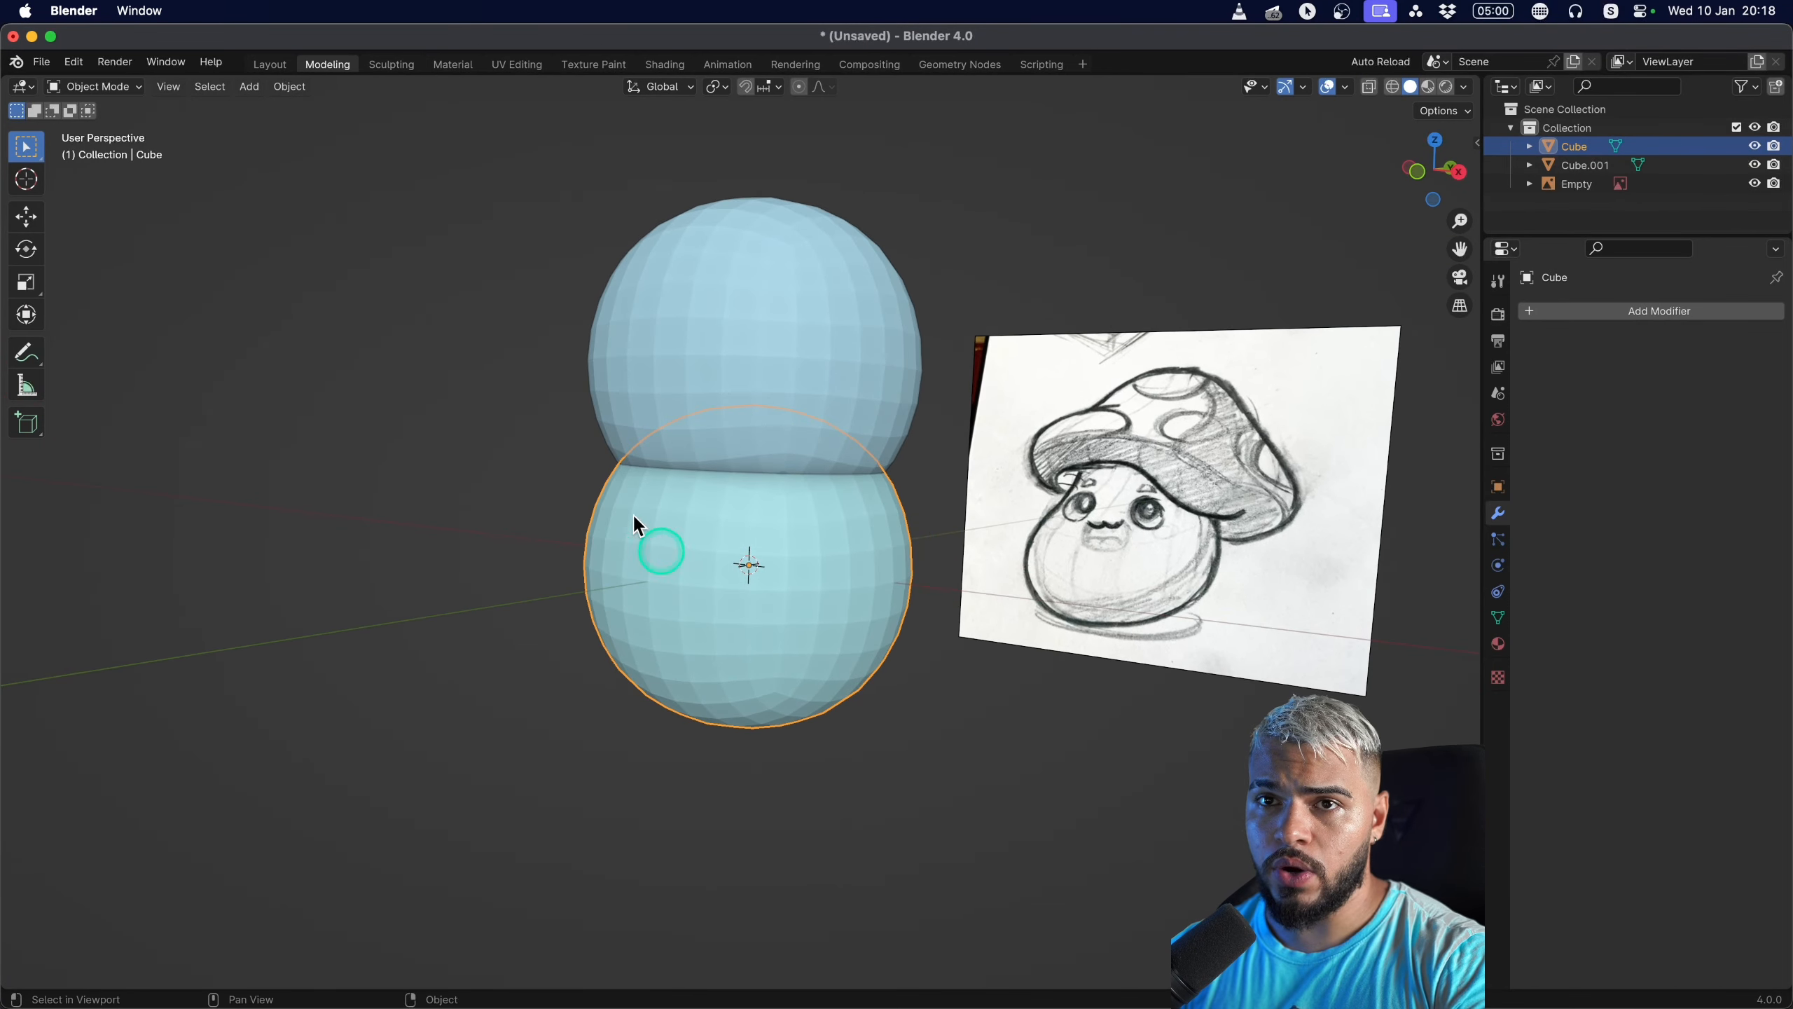
{"action": "key", "text": "ctrl+Tab"}
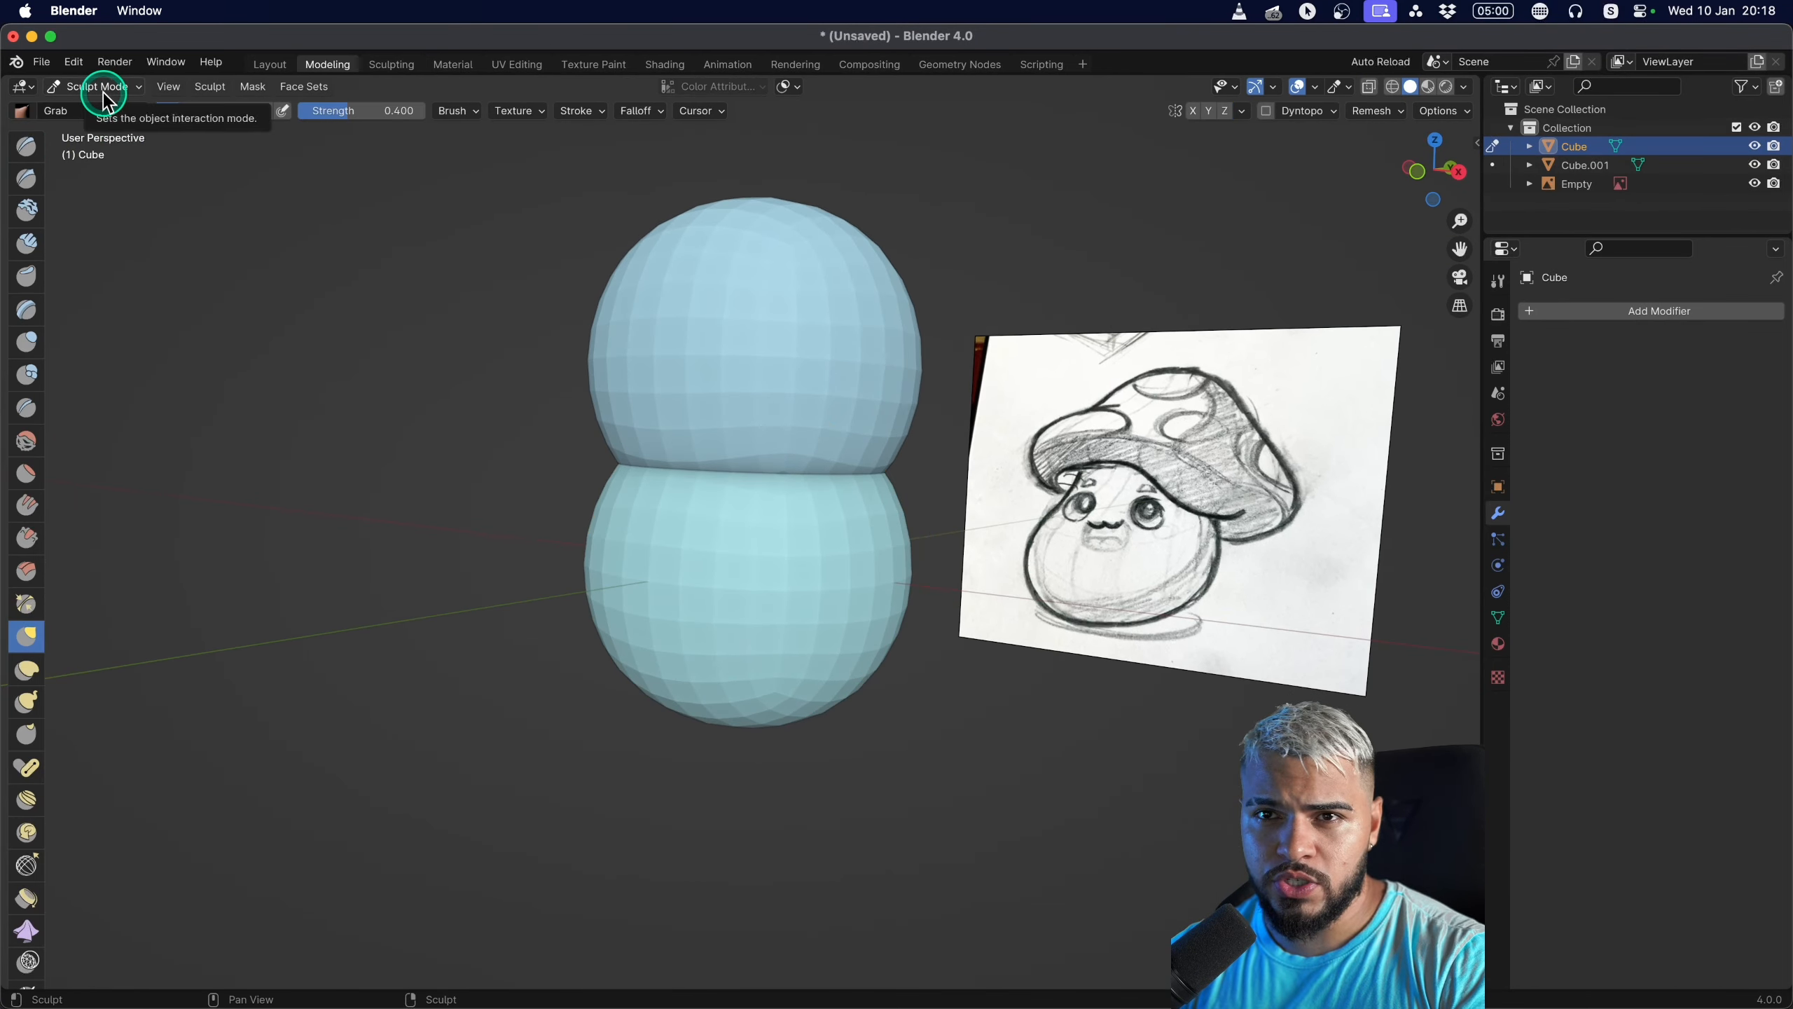
{"action": "key", "text": "f"}
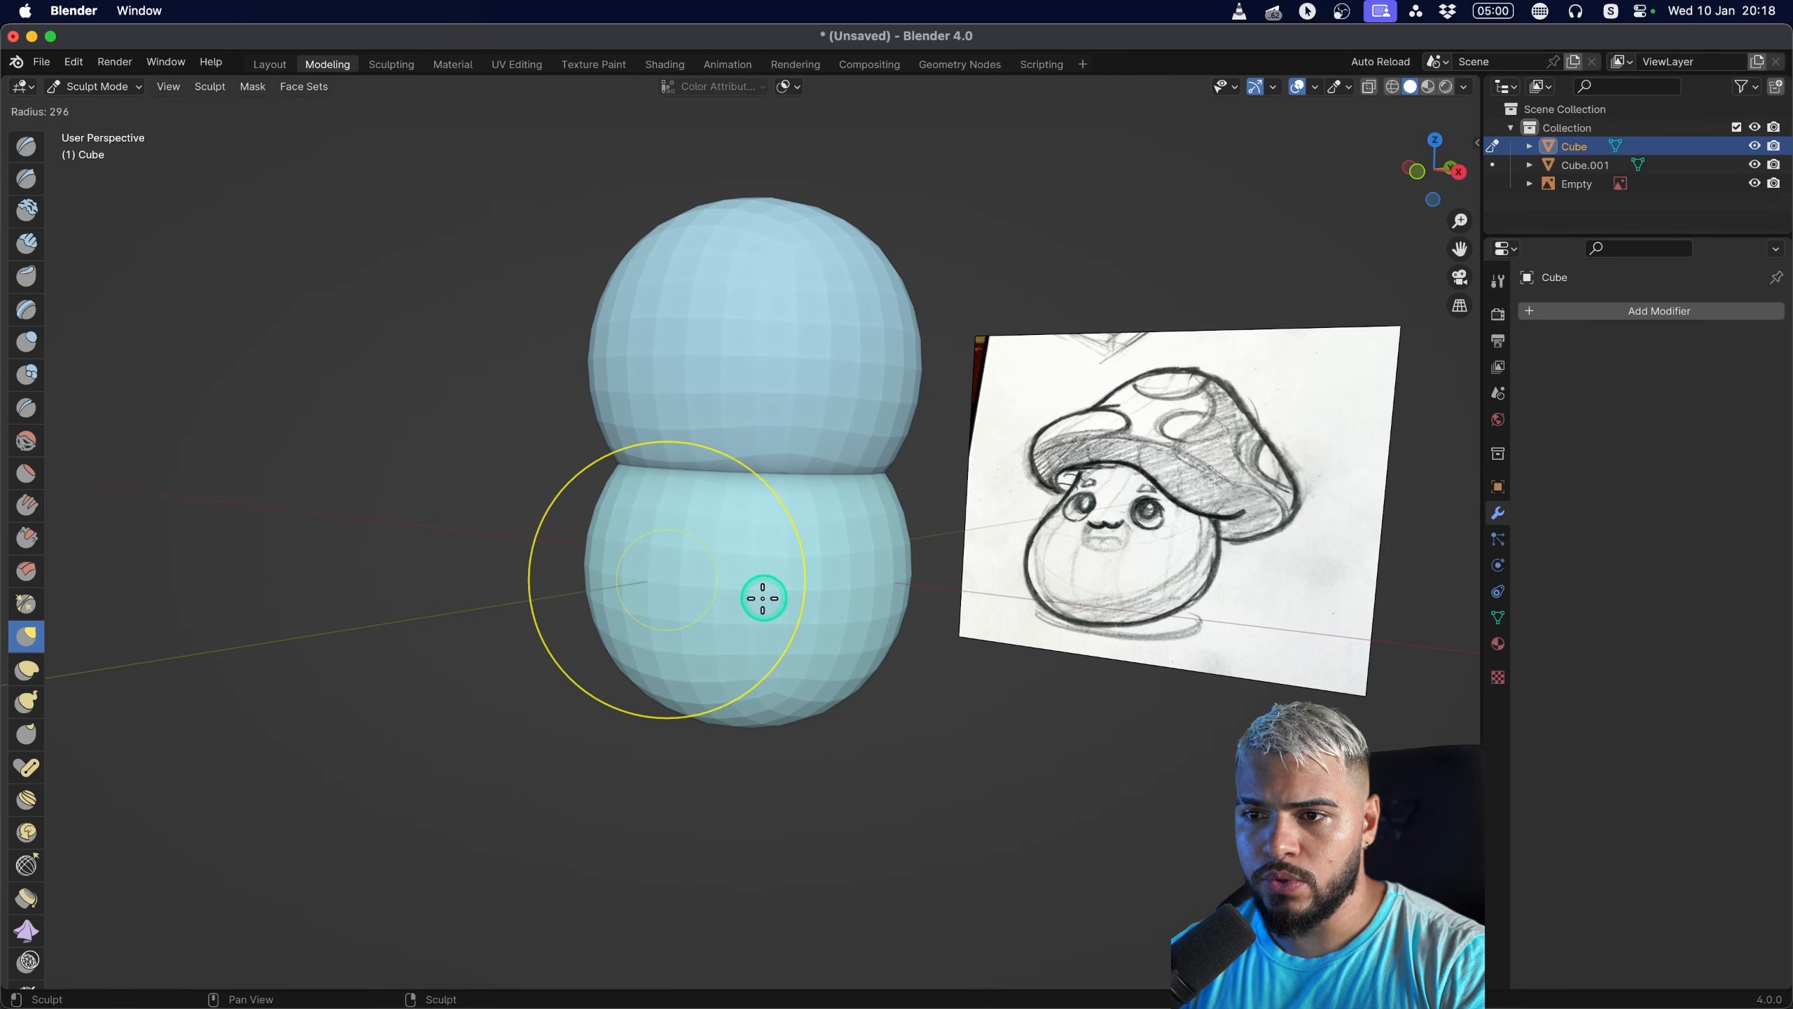
{"action": "left_click", "coordinate": [789, 604]}
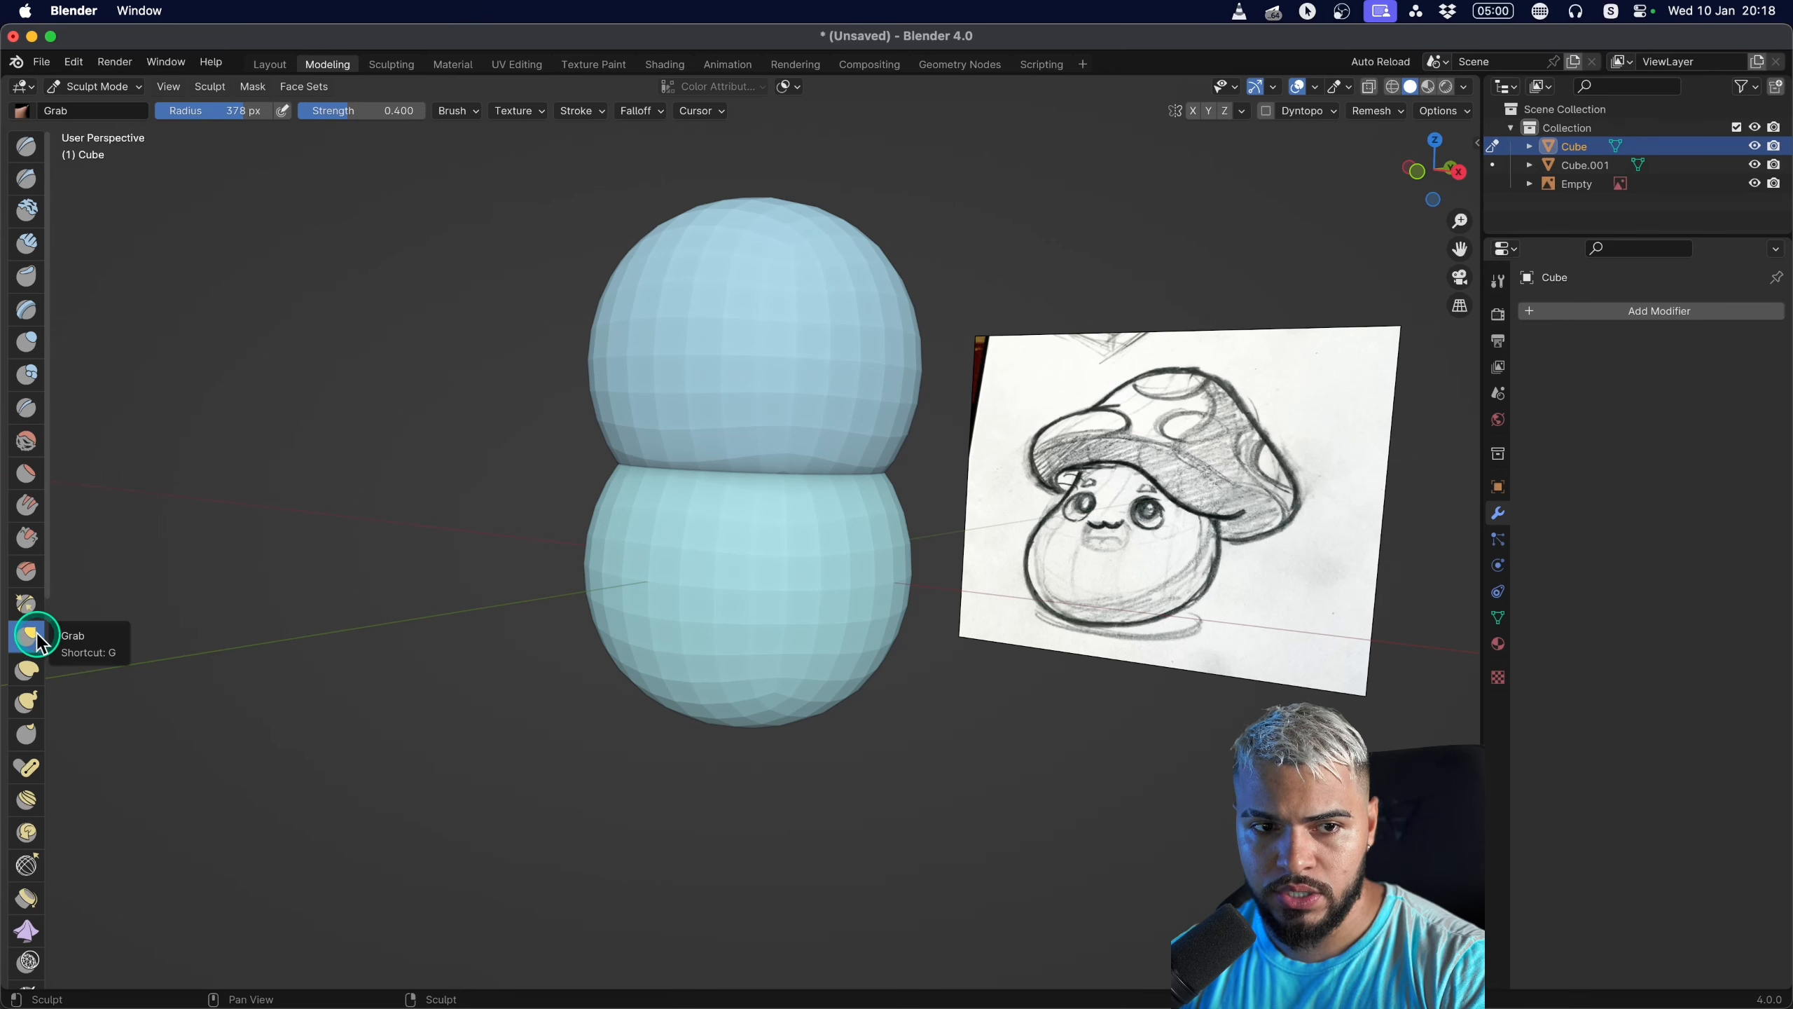
{"action": "mouse_move", "coordinate": [749, 604]}
{"action": "middle_mouse_down"}
{"action": "mouse_move", "coordinate": [700, 549]}
{"action": "mouse_move", "coordinate": [644, 584]}
{"action": "mouse_move", "coordinate": [672, 616]}
{"action": "mouse_move", "coordinate": [716, 584]}
{"action": "mouse_move", "coordinate": [691, 631]}
{"action": "middle_mouse_up"}
{"action": "key", "text": "f"}
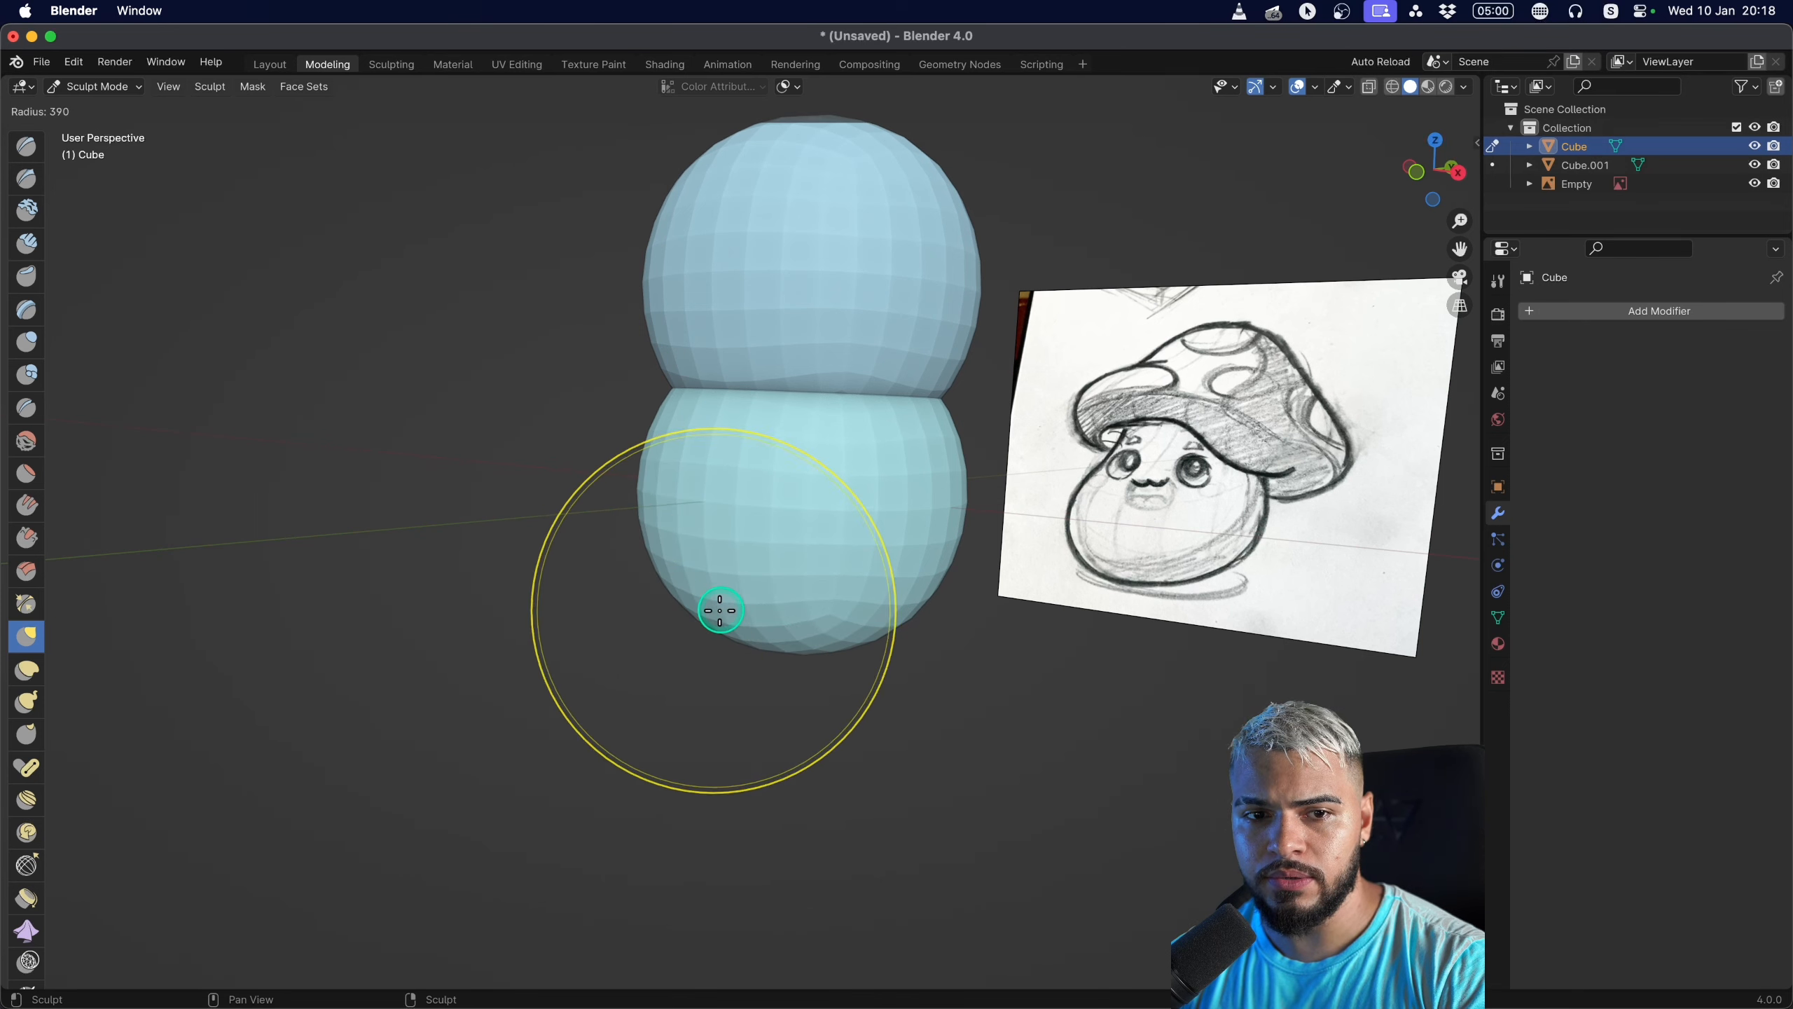
{"action": "left_click", "coordinate": [759, 602]}
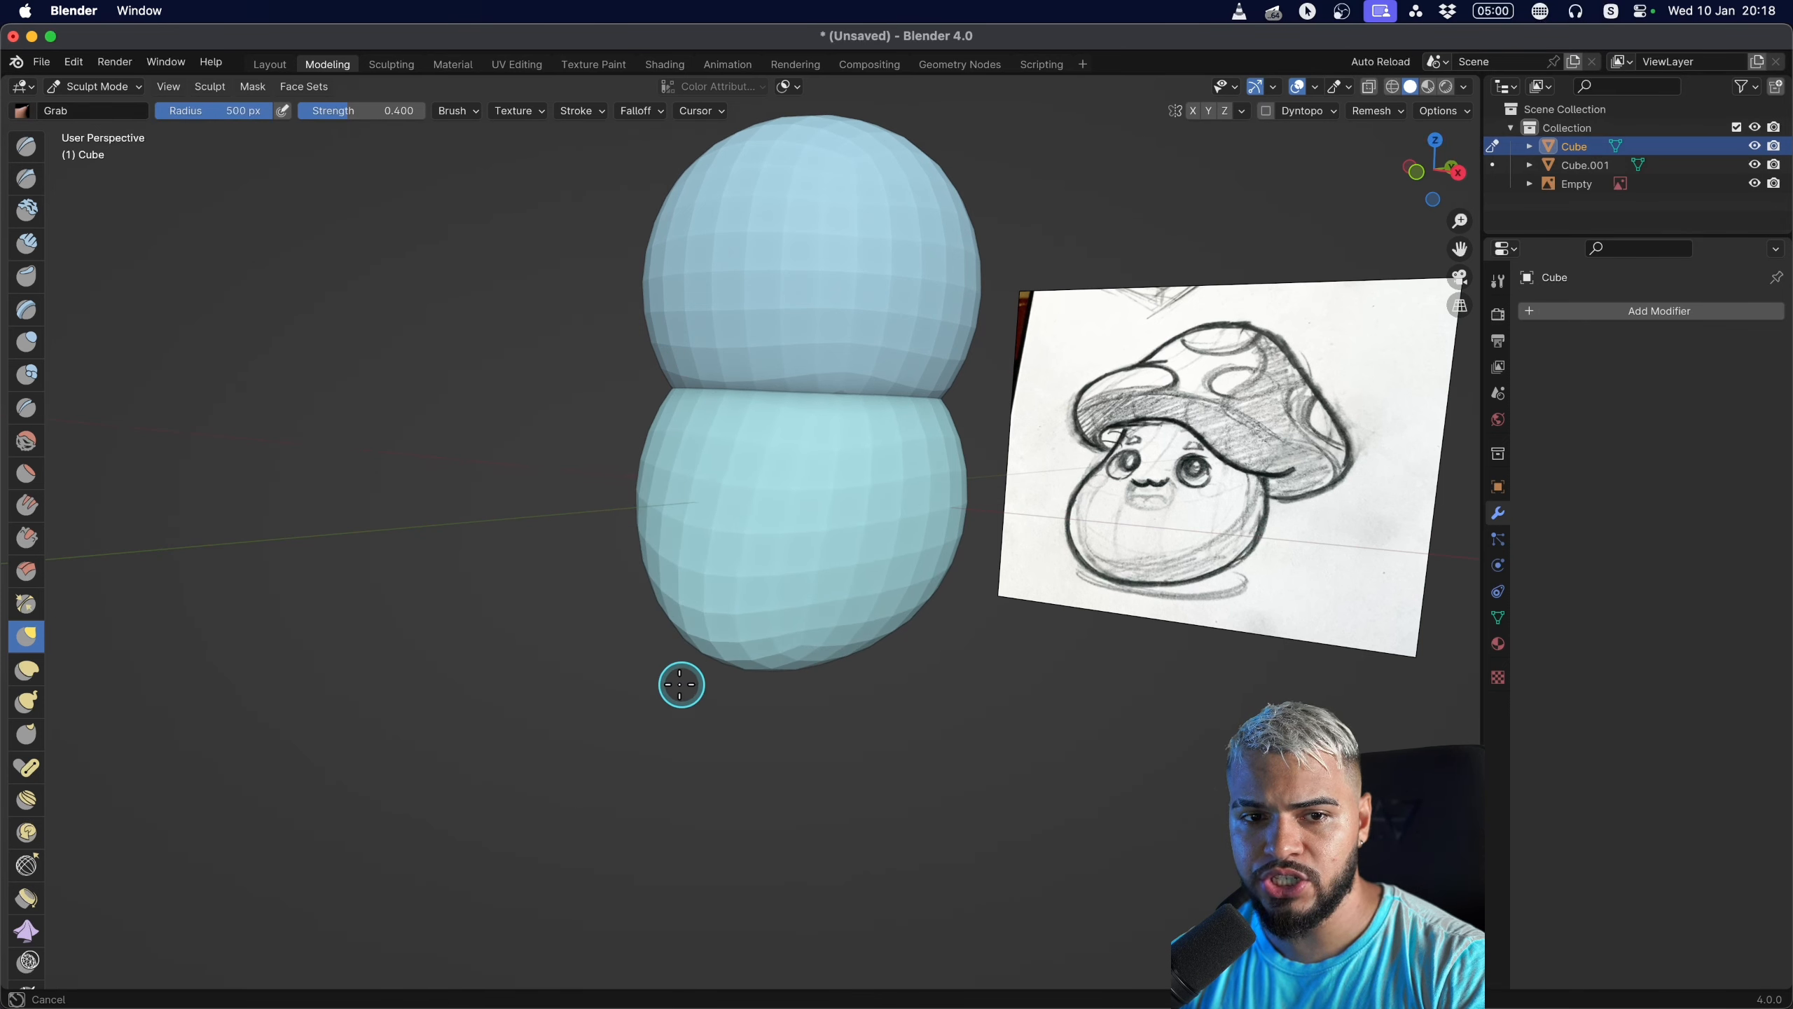
Enable X-axis sculpt symmetry and pull the lower sphere's bottom sides outward with the Grab brush.
{"action": "left_click", "coordinate": [1193, 110]}
{"action": "middle_click_drag", "start_coordinate": [888, 460], "coordinate": [709, 588]}
{"action": "mouse_move", "coordinate": [680, 611]}
{"action": "left_mouse_down"}
{"action": "mouse_move", "coordinate": [660, 621]}
{"action": "mouse_move", "coordinate": [821, 628]}
{"action": "mouse_move", "coordinate": [799, 667]}
{"action": "left_mouse_up"}
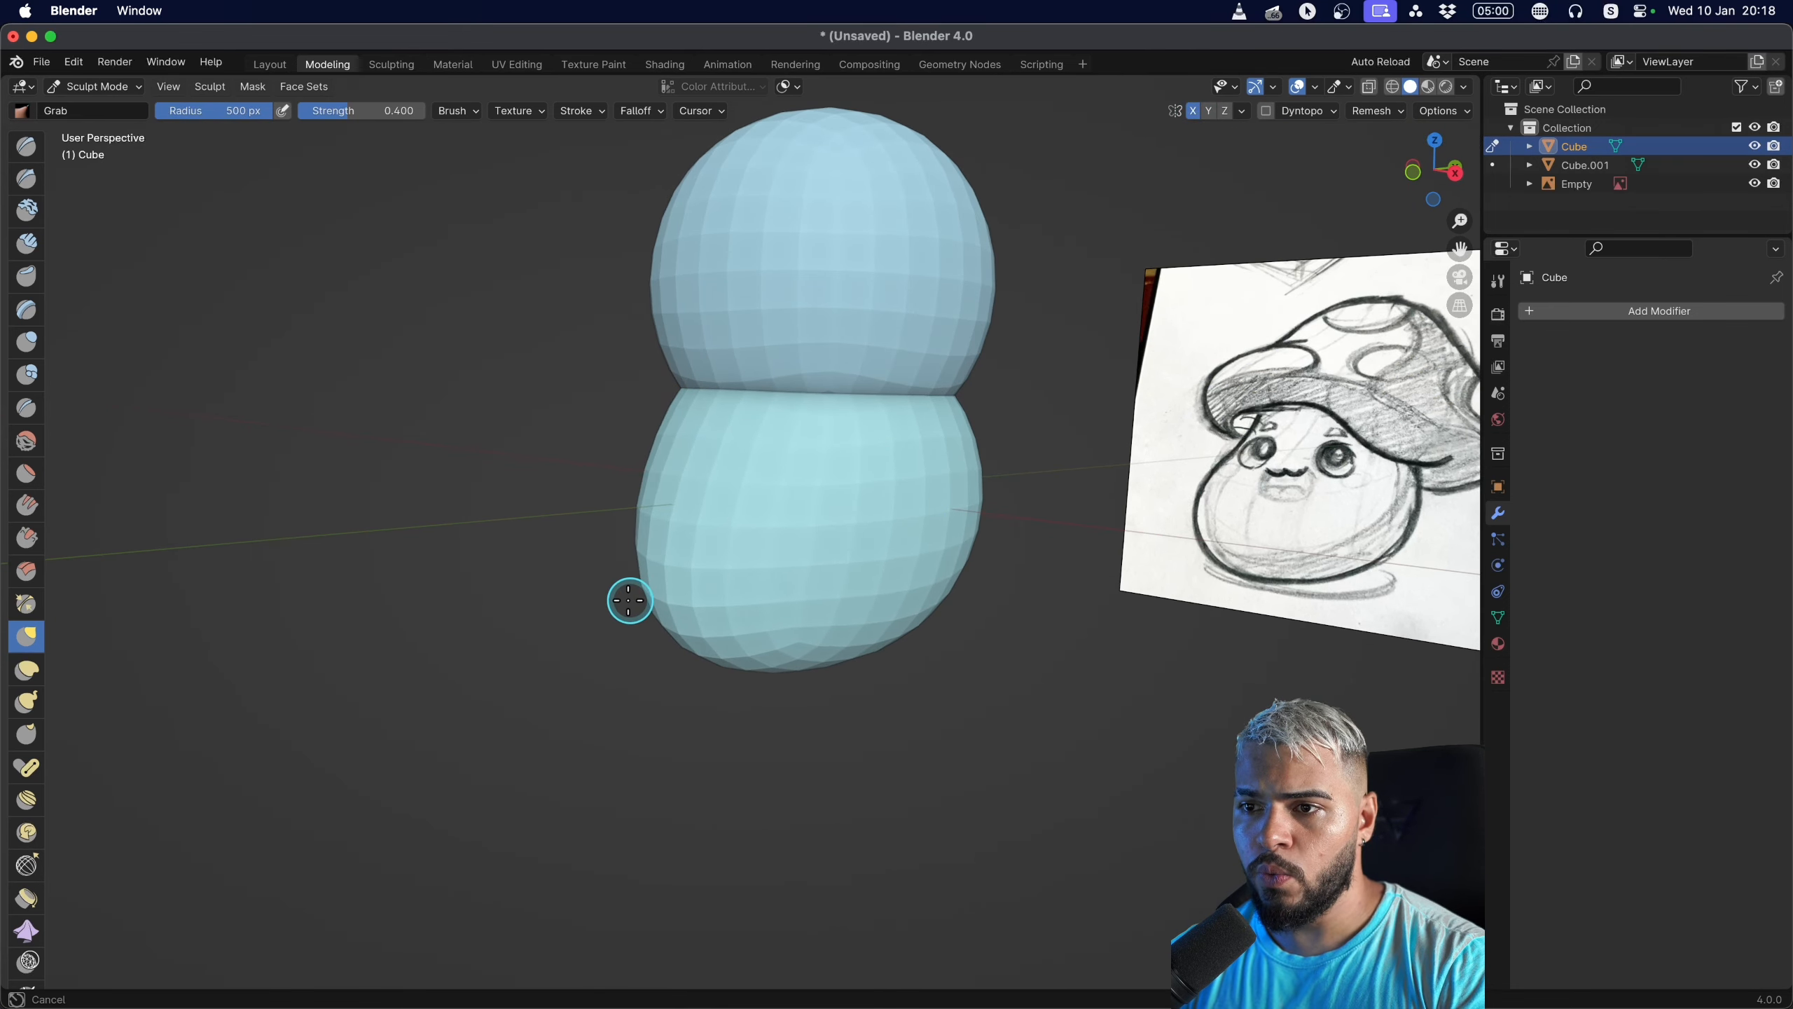
Examine the body shape beneath the cap in the mushroom reference sketch.
{"action": "middle_click_drag", "start_coordinate": [1208, 512], "coordinate": [812, 556], "text": "shift"}
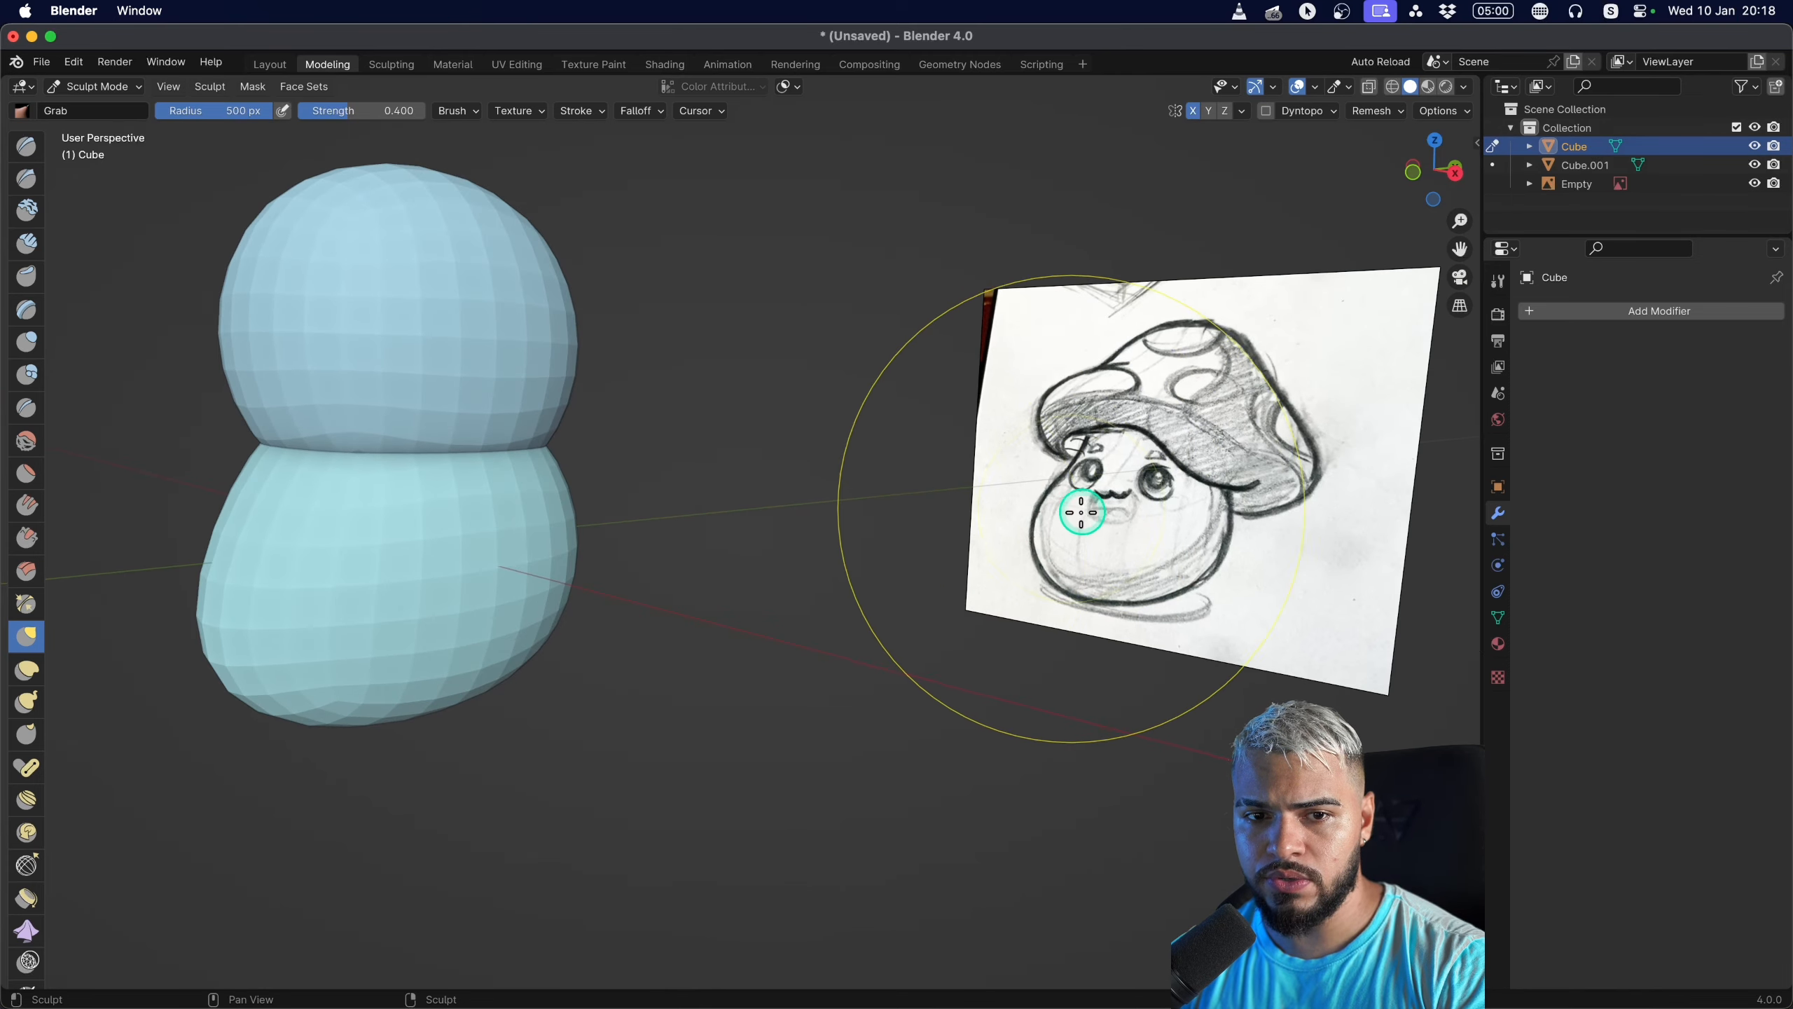
{"action": "scroll", "coordinate": [1180, 531], "scroll_direction": "up", "scroll_amount": 4}
{"action": "middle_click_drag", "start_coordinate": [1188, 532], "coordinate": [582, 564], "text": "shift"}
{"action": "scroll", "coordinate": [1033, 521], "scroll_direction": "up", "scroll_amount": 3}
{"action": "middle_click_drag", "start_coordinate": [1038, 521], "coordinate": [478, 558], "text": "shift"}
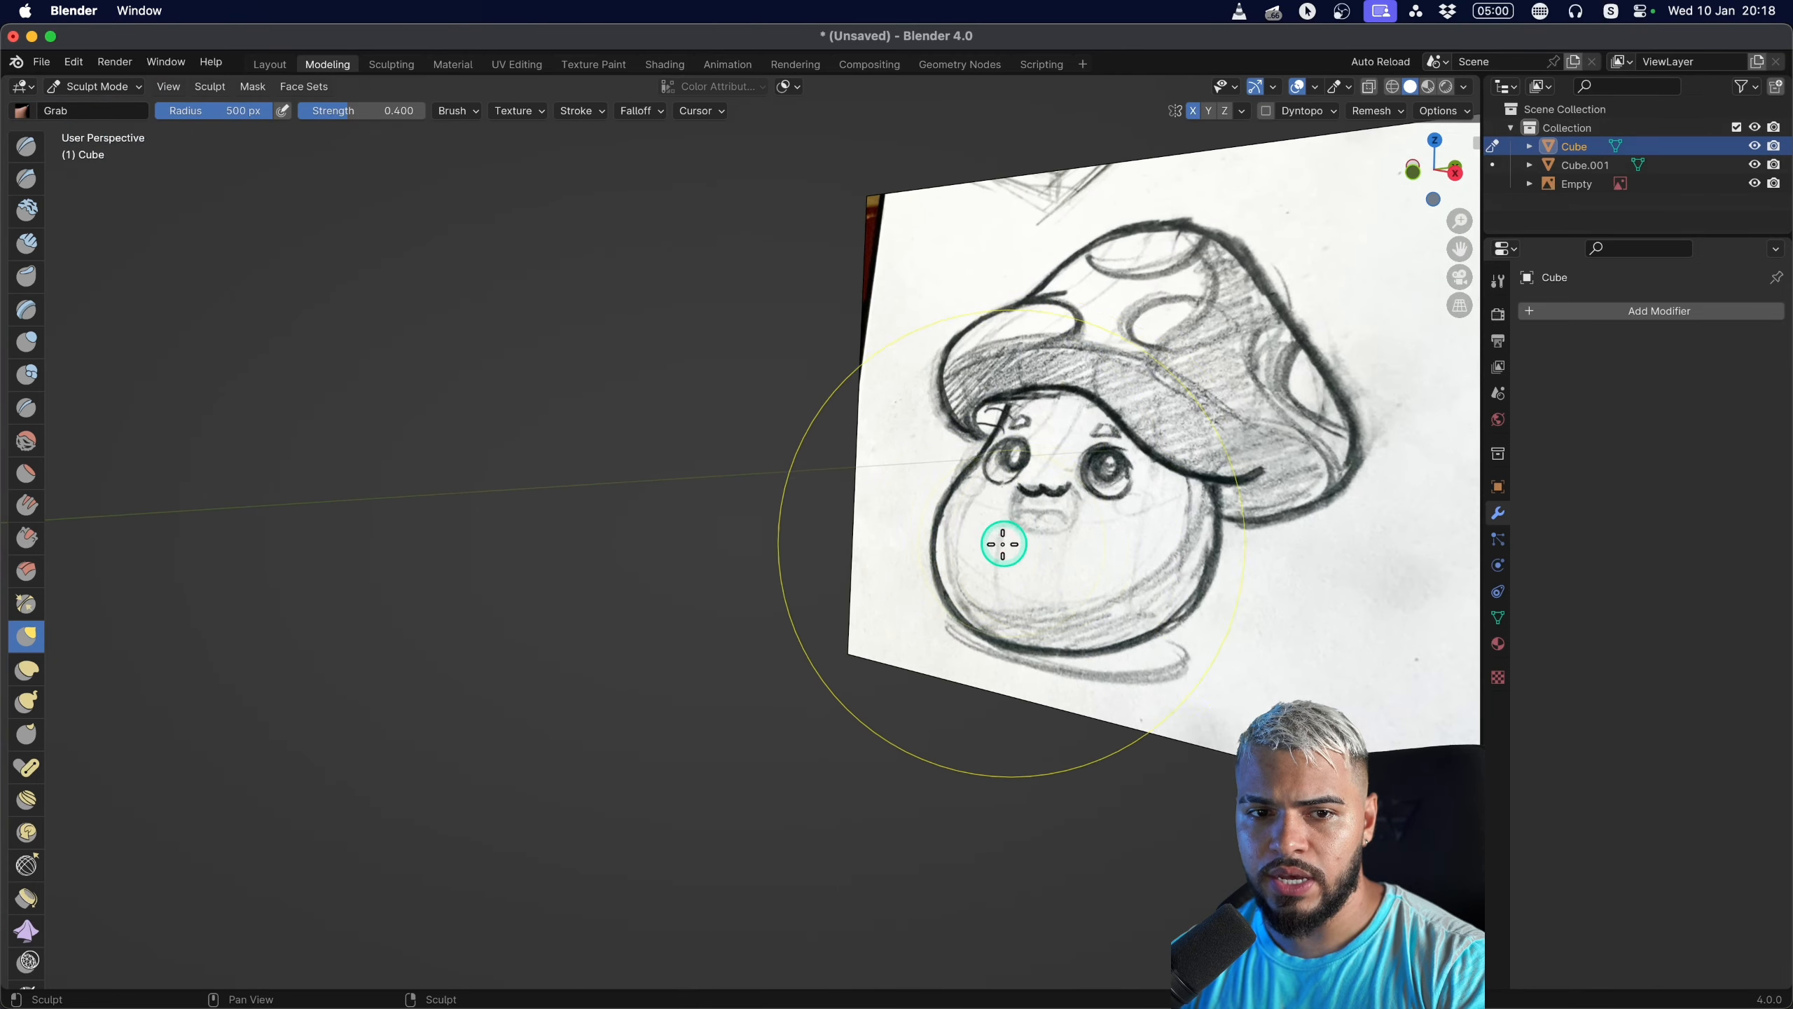
{"action": "scroll", "coordinate": [1008, 572], "scroll_direction": "down", "scroll_amount": 3}
{"action": "middle_click_drag", "start_coordinate": [933, 589], "coordinate": [1138, 560], "text": "shift"}
{"action": "scroll", "coordinate": [556, 580], "scroll_direction": "up", "scroll_amount": 3}
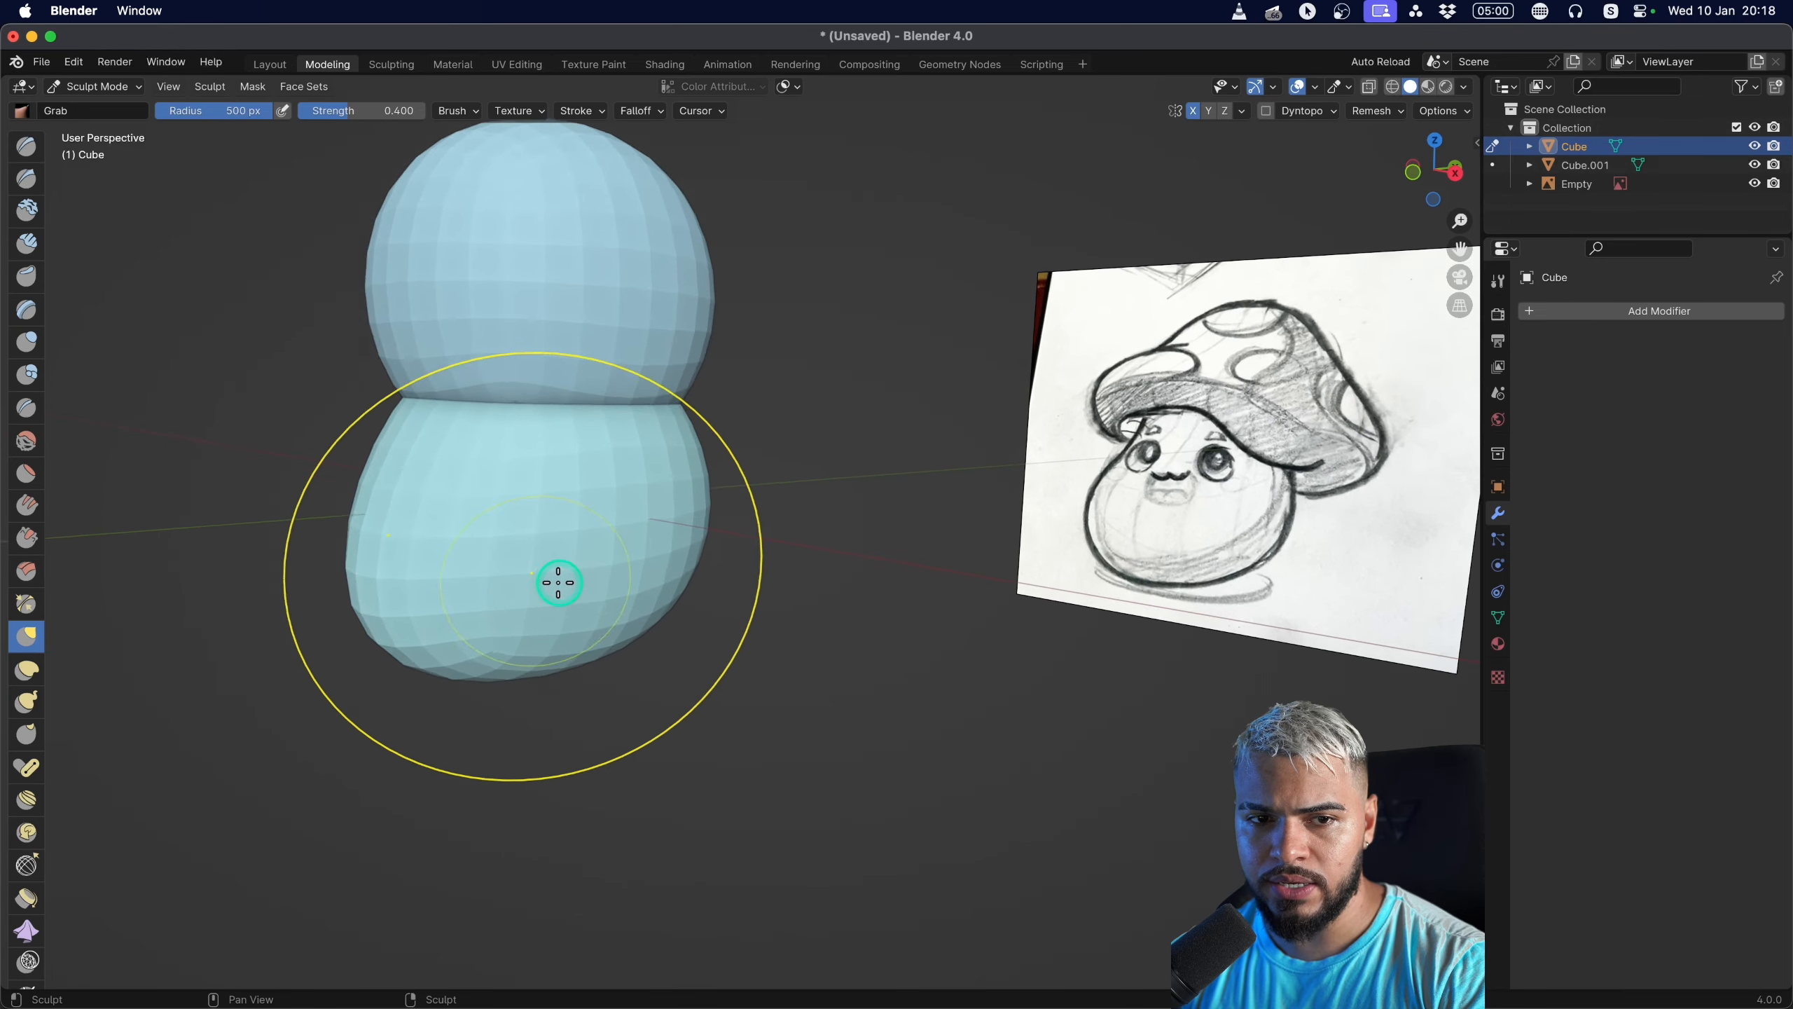
Shape the lower sphere with the Grab brush into a wide-bottomed mushroom body that narrows towards the top.
{"action": "middle_click_drag", "start_coordinate": [639, 593], "coordinate": [719, 669], "text": "shift"}
{"action": "scroll", "coordinate": [718, 669], "scroll_direction": "down", "scroll_amount": 1}
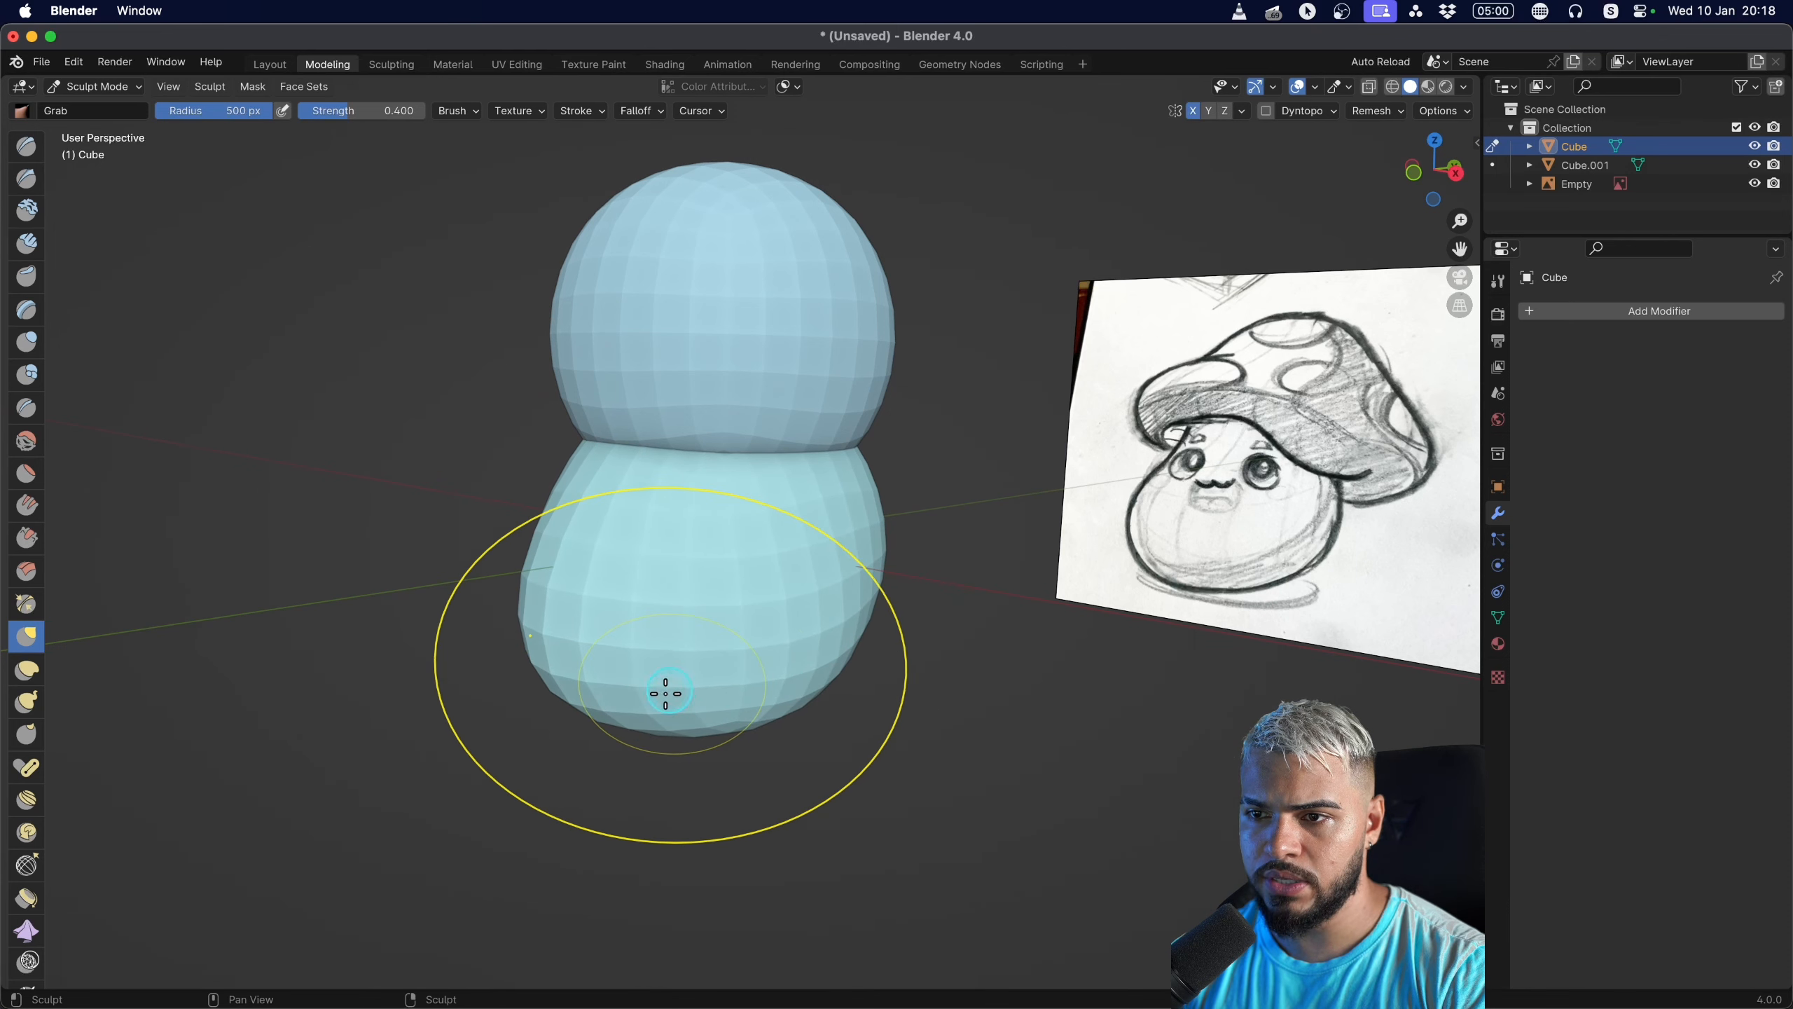
{"action": "mouse_move", "coordinate": [558, 550]}
{"action": "left_mouse_down"}
{"action": "mouse_move", "coordinate": [496, 620]}
{"action": "mouse_move", "coordinate": [685, 689]}
{"action": "mouse_move", "coordinate": [847, 670]}
{"action": "left_mouse_up"}
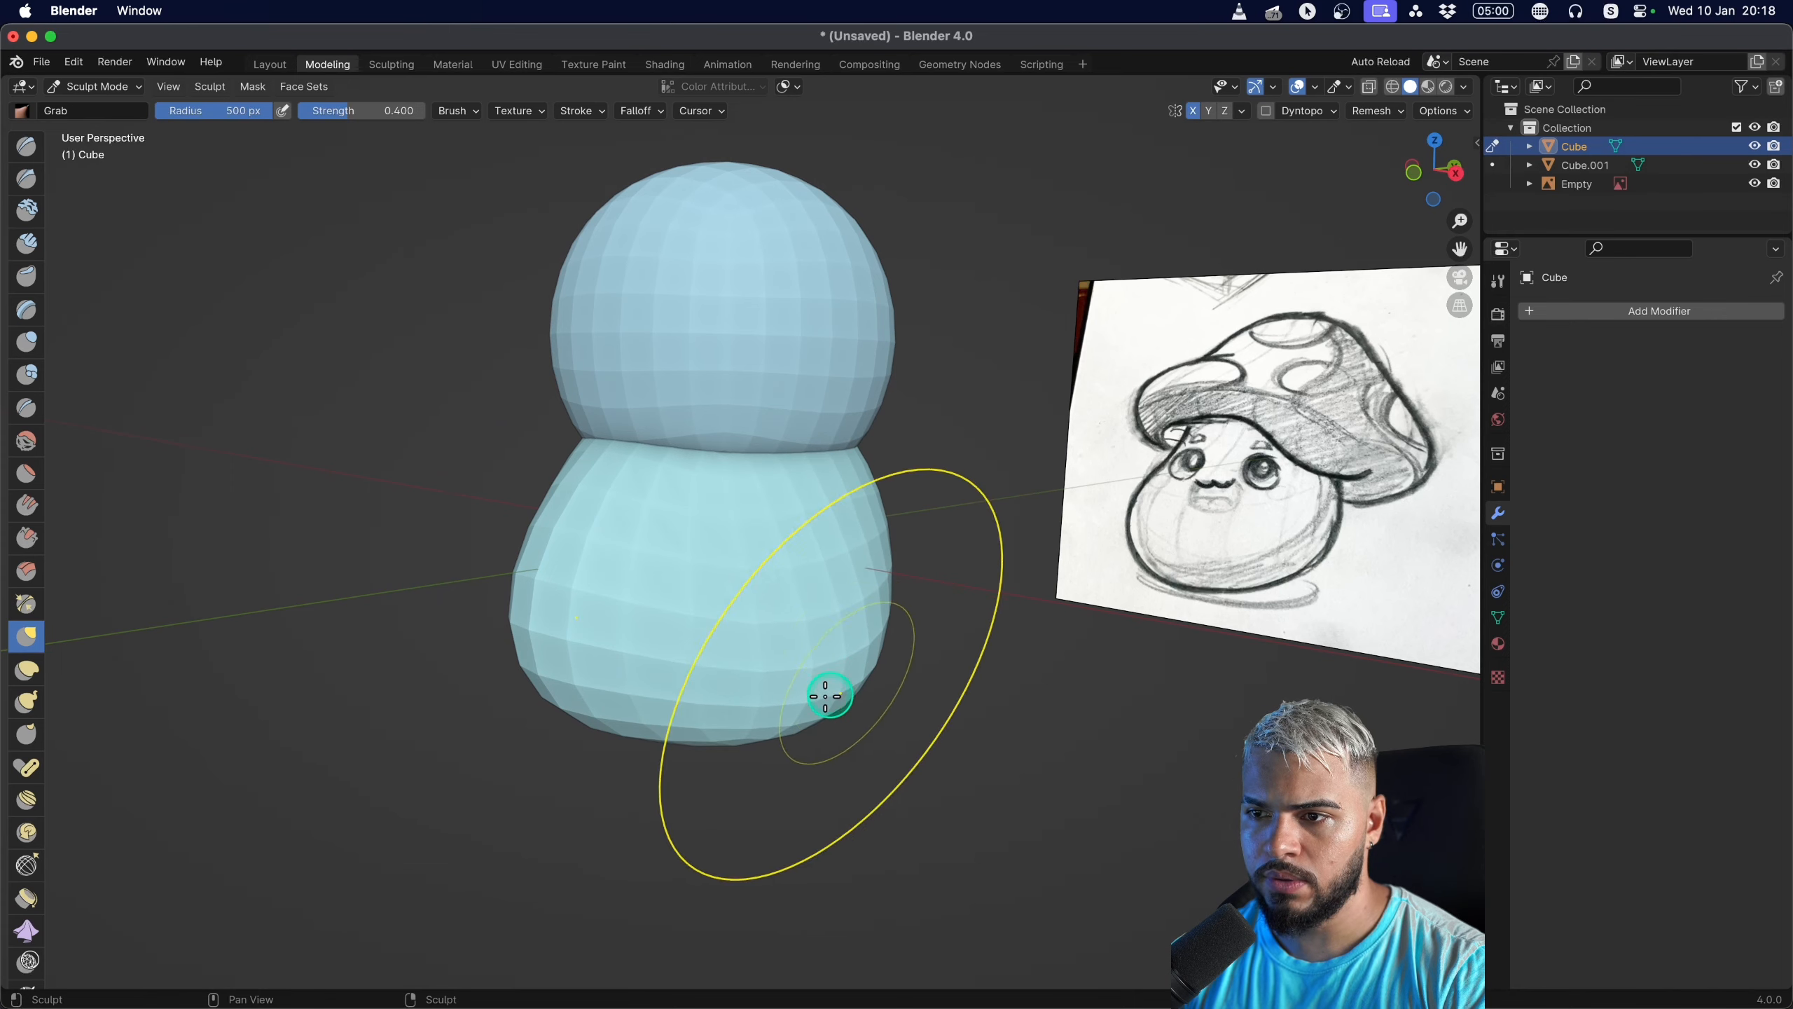
{"action": "left_click_drag", "start_coordinate": [670, 685], "coordinate": [657, 689]}
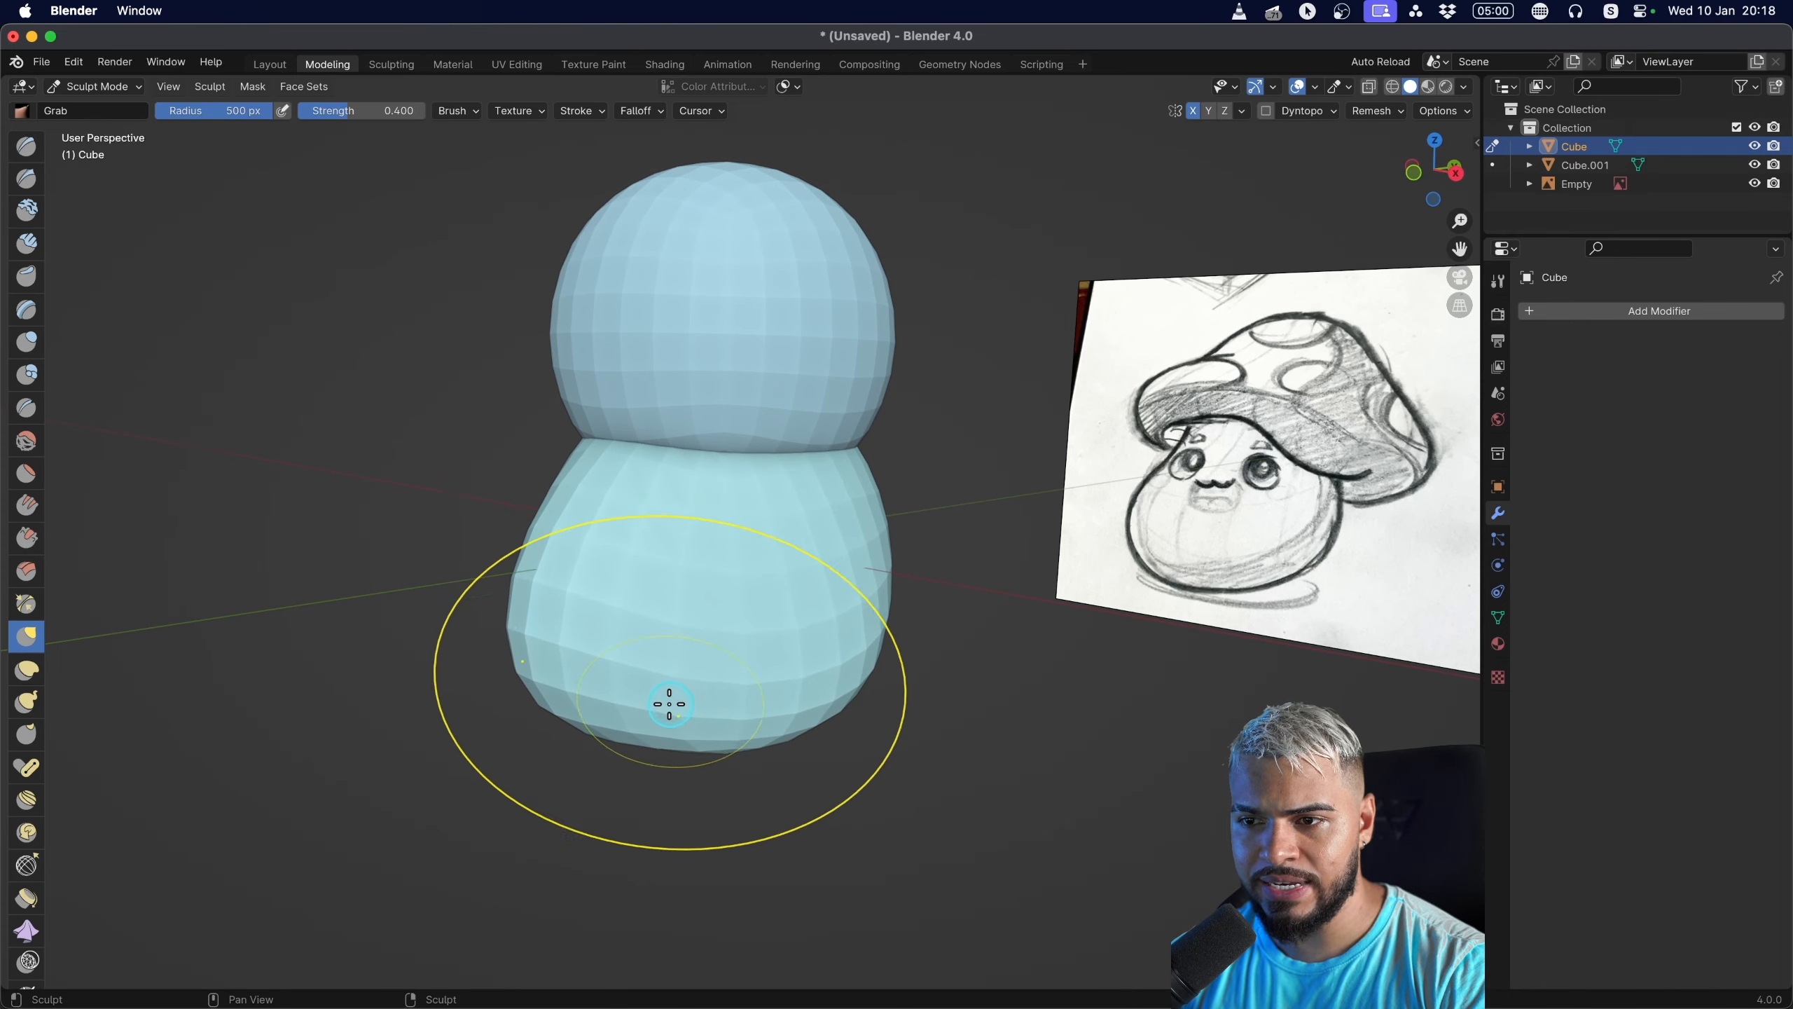
{"action": "mouse_move", "coordinate": [668, 704]}
{"action": "middle_mouse_down"}
{"action": "mouse_move", "coordinate": [853, 757]}
{"action": "mouse_move", "coordinate": [865, 700]}
{"action": "mouse_move", "coordinate": [844, 789]}
{"action": "mouse_move", "coordinate": [847, 704]}
{"action": "mouse_move", "coordinate": [612, 608]}
{"action": "mouse_move", "coordinate": [632, 468]}
{"action": "middle_mouse_up"}
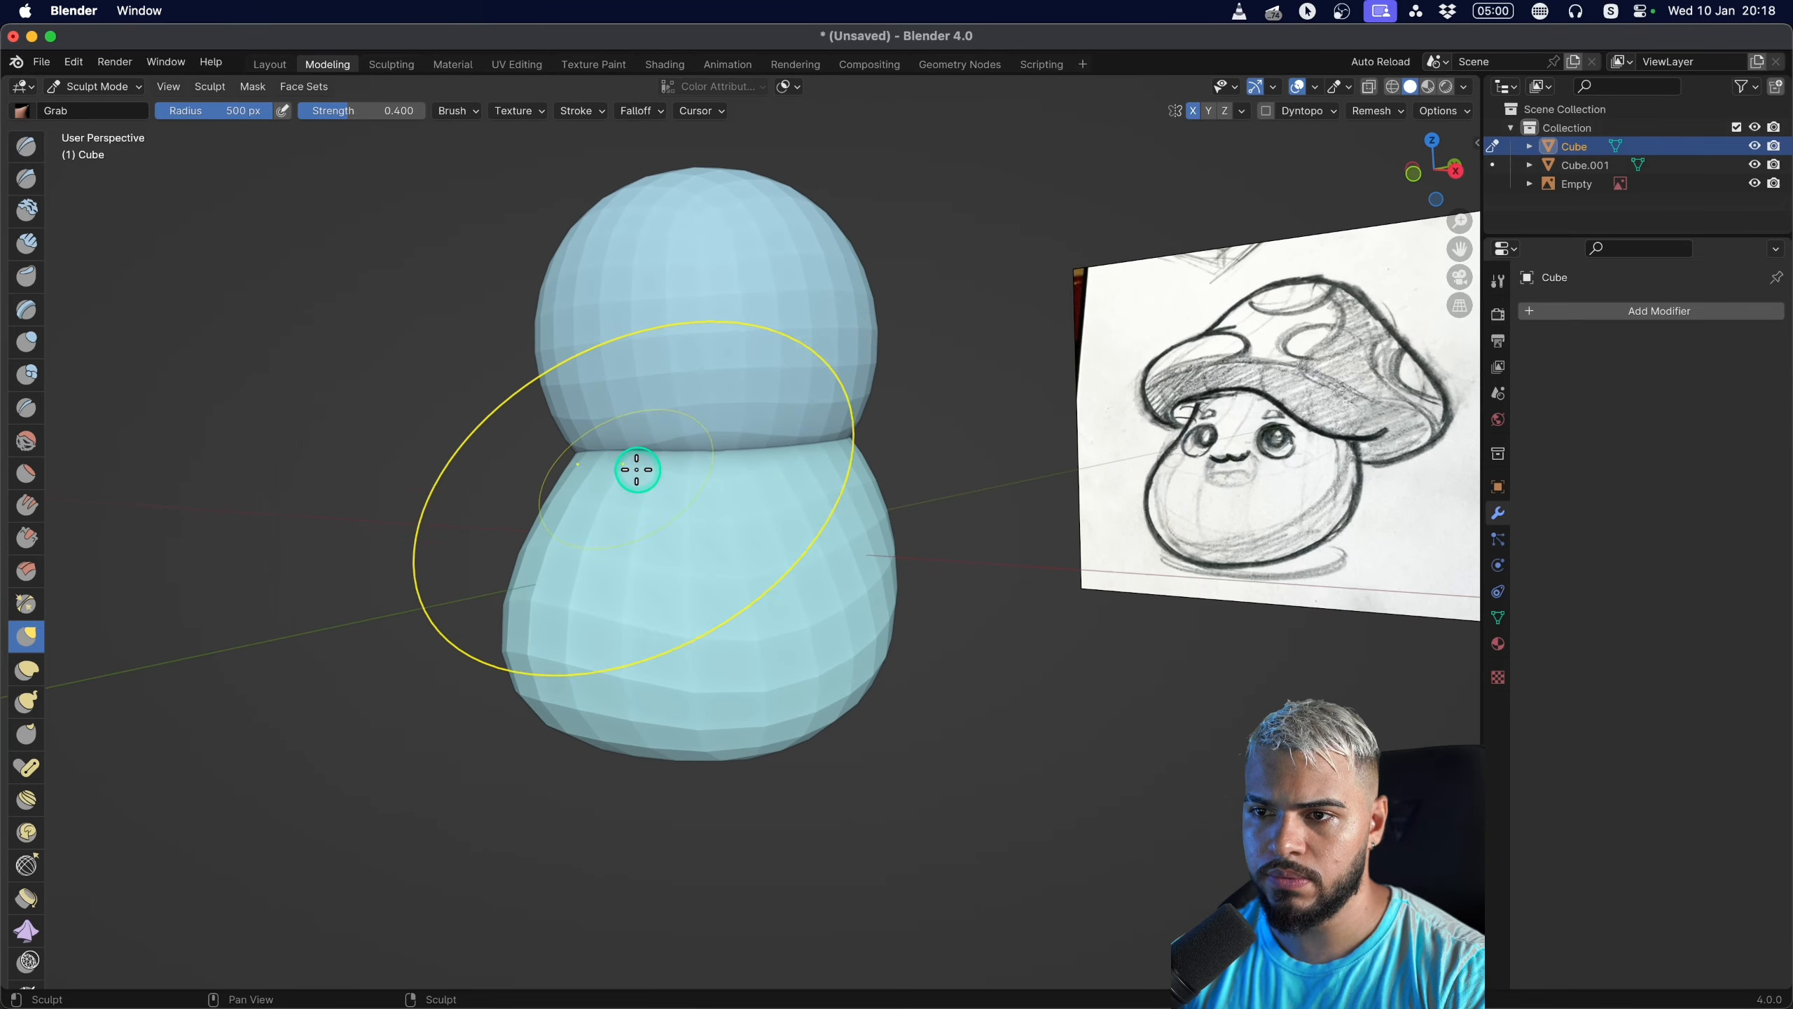
{"action": "middle_click_drag", "start_coordinate": [757, 469], "coordinate": [804, 513], "text": "shift"}
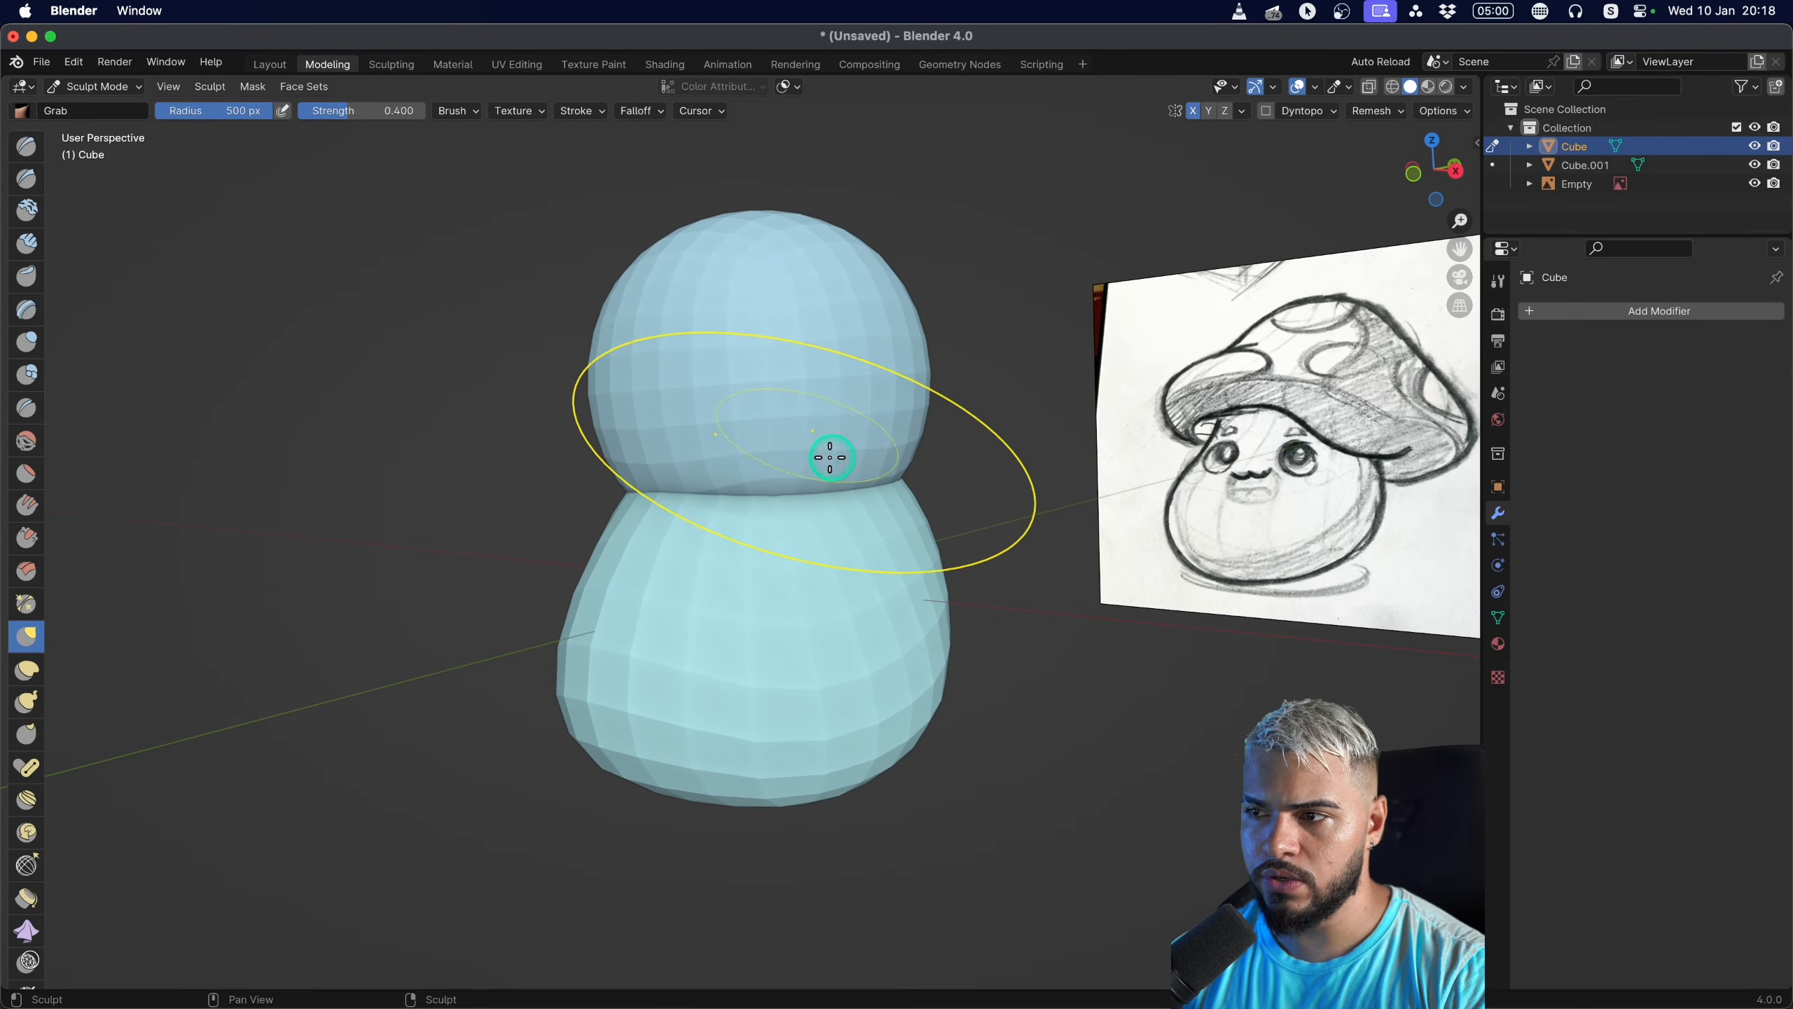
Switch sculpting from the mushroom body to the upper sphere.
{"action": "middle_click_drag", "start_coordinate": [734, 574], "coordinate": [682, 511]}
{"action": "key", "text": "alt+q"}
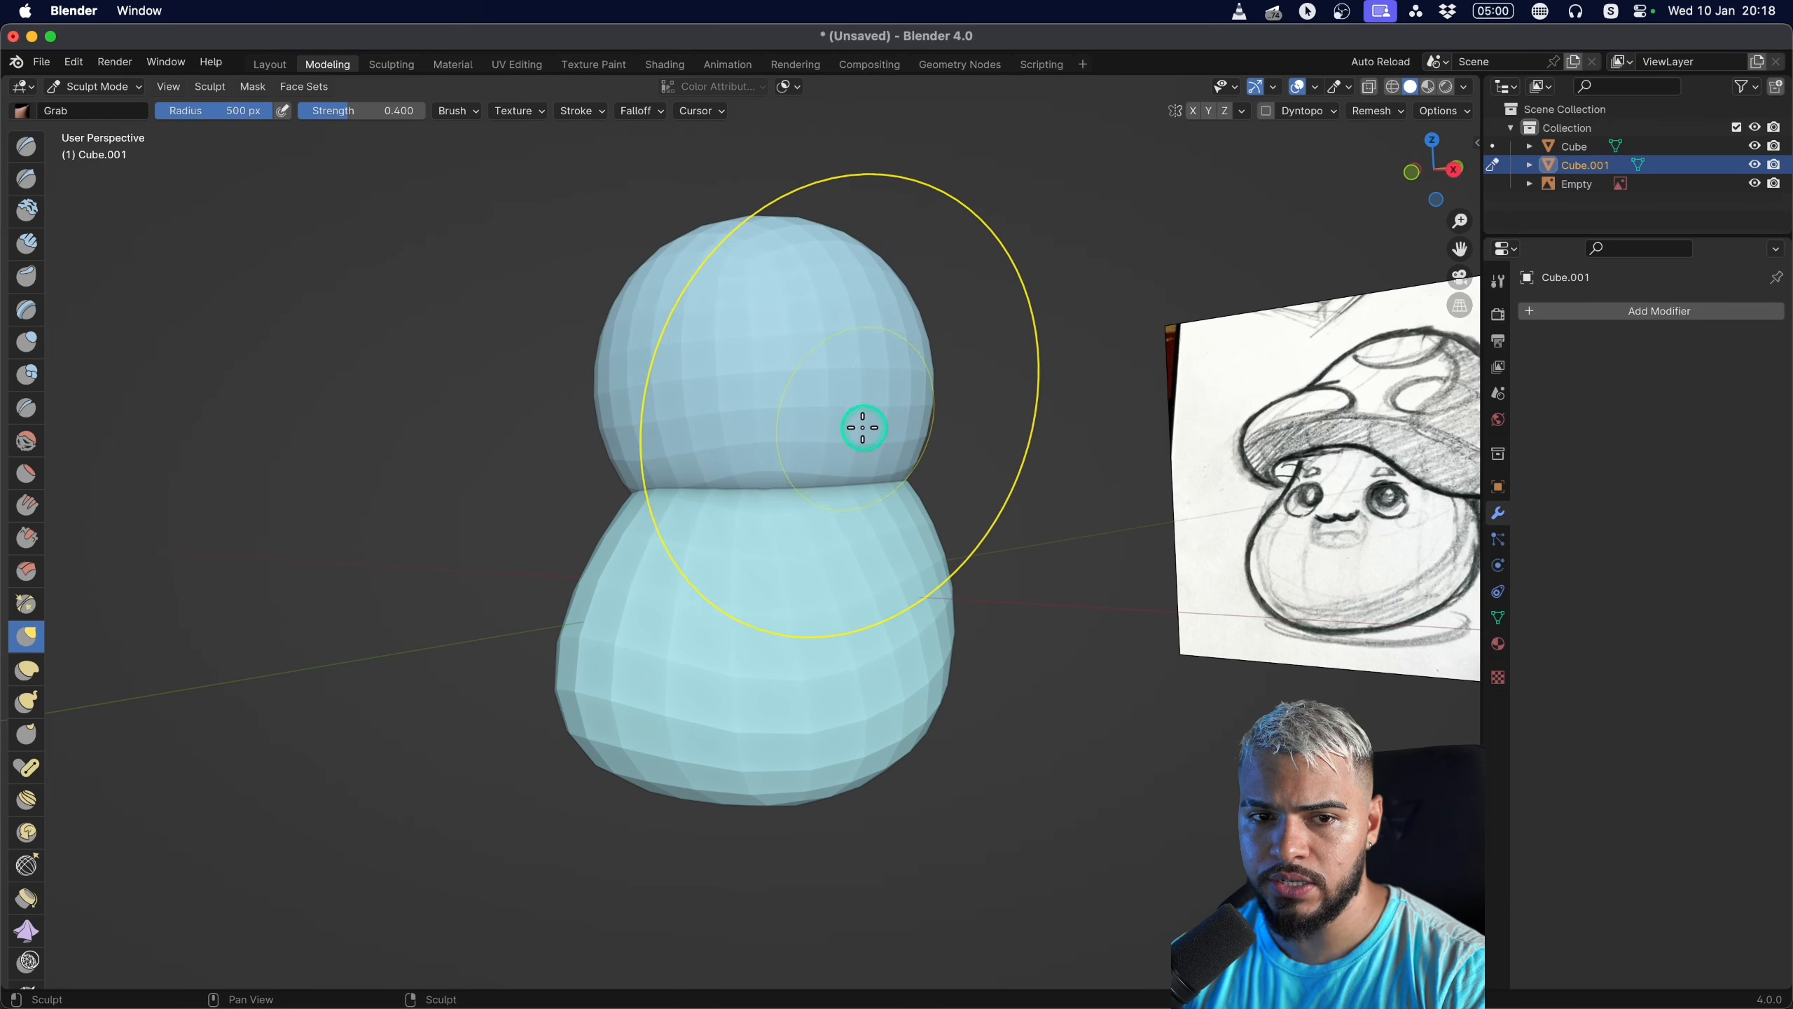
{"action": "middle_click_drag", "start_coordinate": [872, 432], "coordinate": [898, 431]}
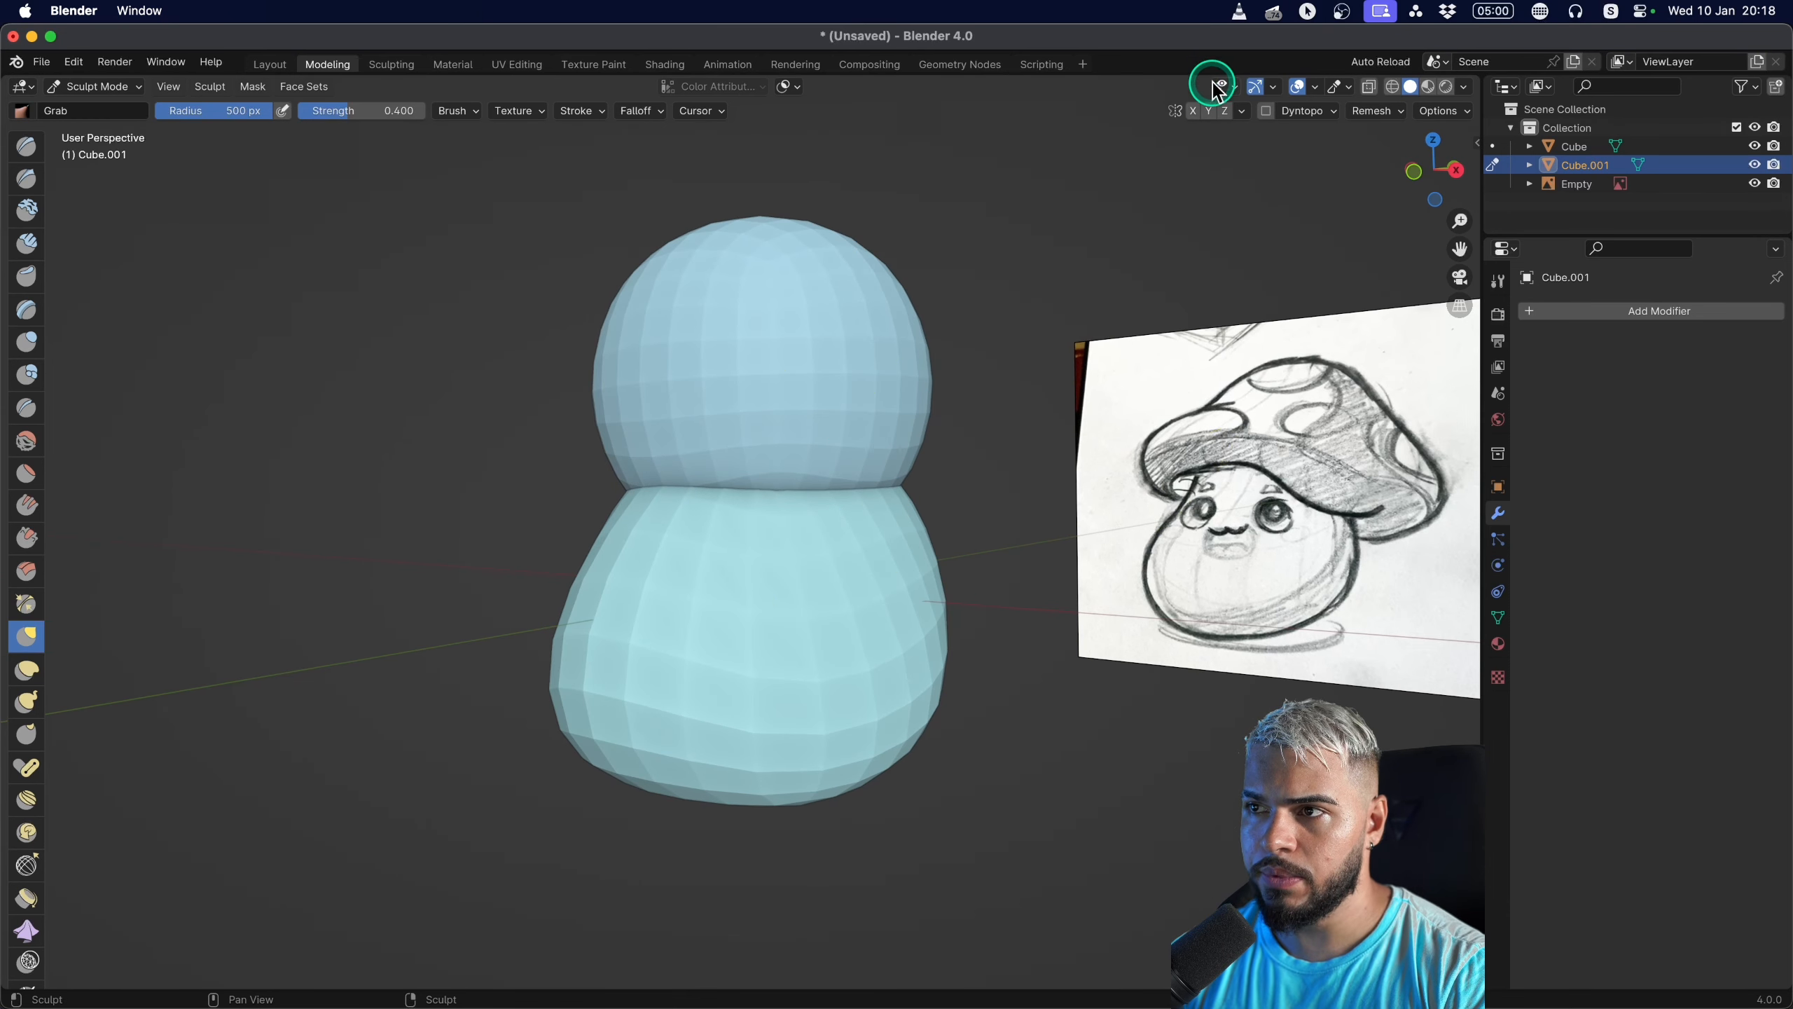
Enable X-axis sculpt symmetry for the upper sphere and pull its lower sides outward and down over the body with the Grab brush.
{"action": "left_click", "coordinate": [1192, 113]}
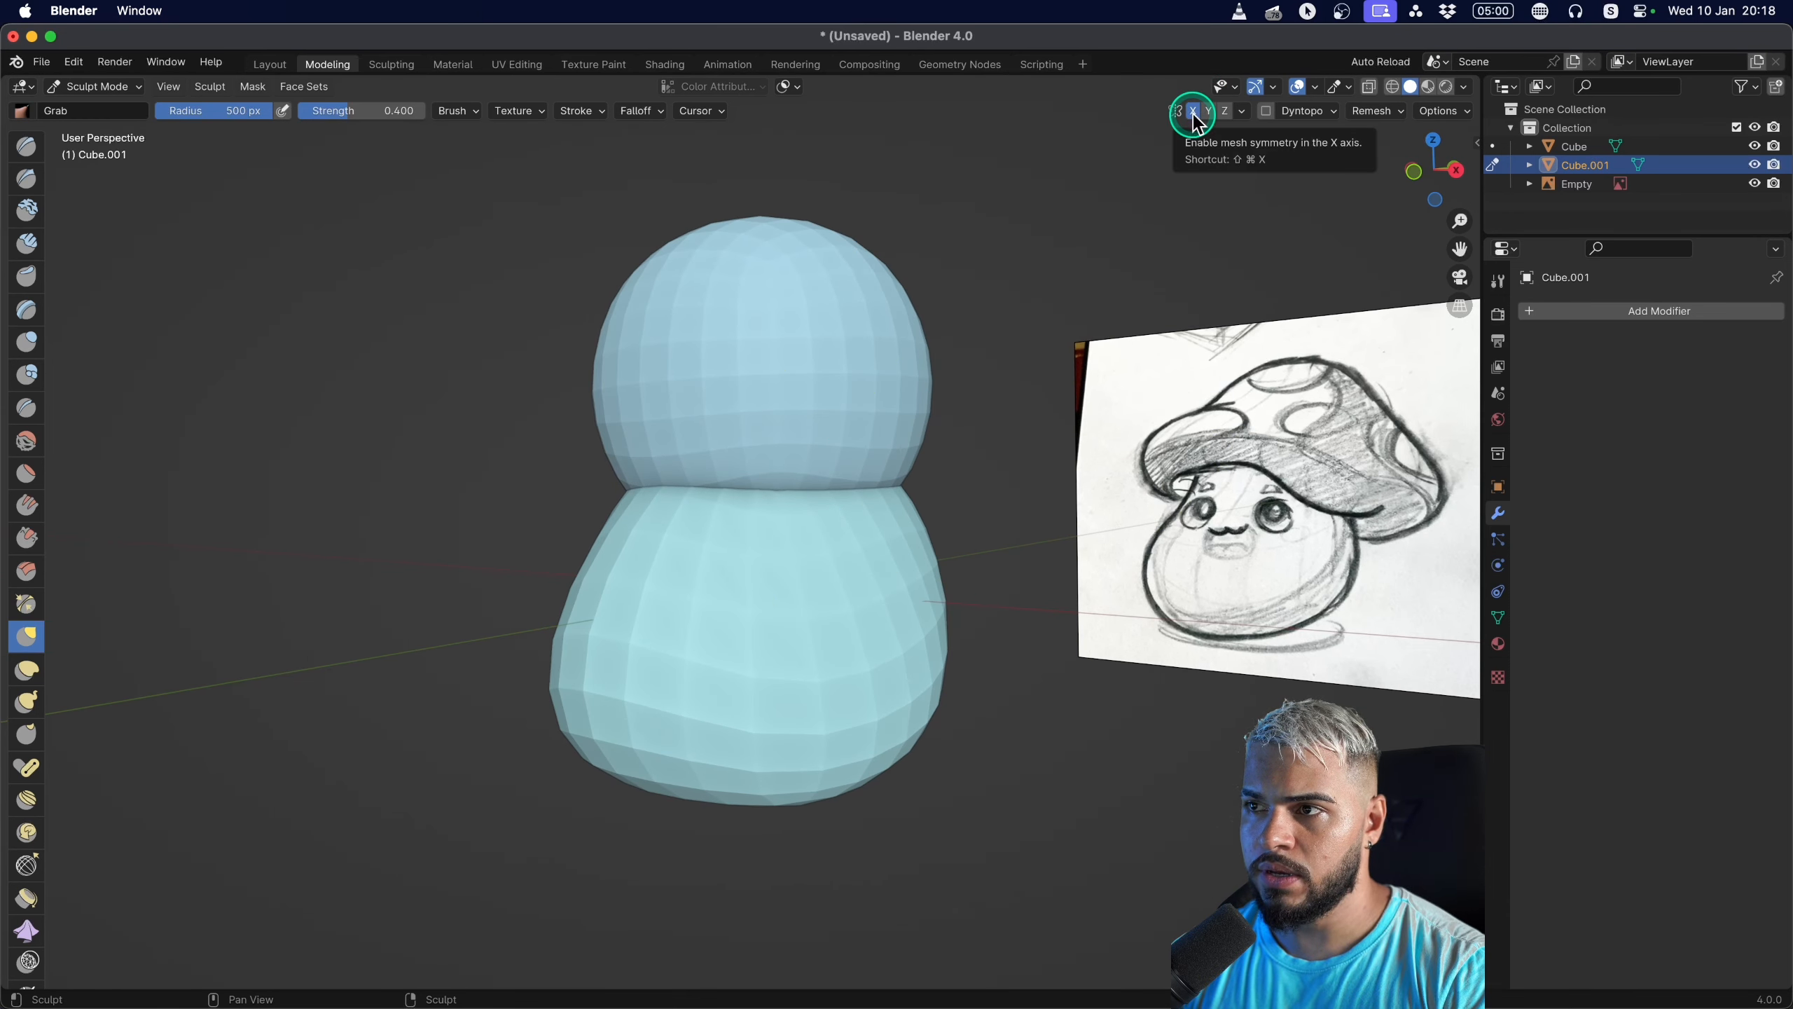
{"action": "middle_click_drag", "start_coordinate": [945, 469], "coordinate": [1052, 456]}
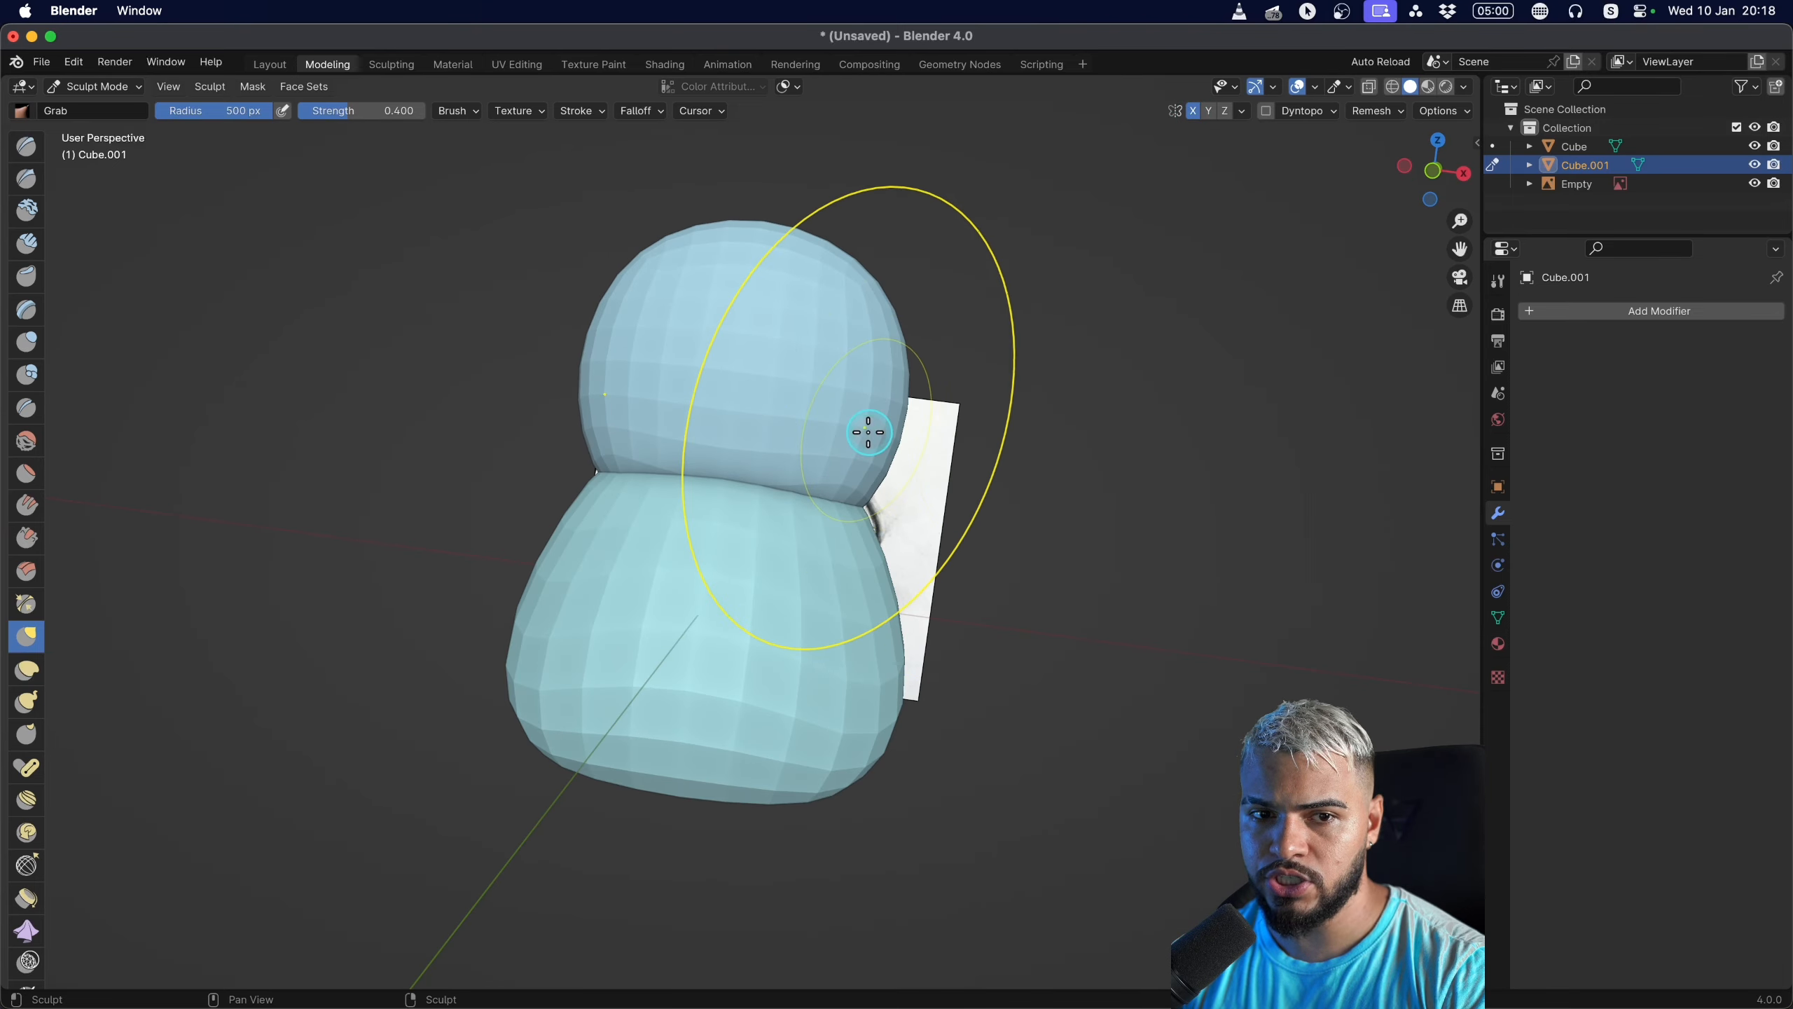
{"action": "left_click_drag", "start_coordinate": [869, 432], "coordinate": [1131, 680]}
{"action": "mouse_move", "coordinate": [693, 480]}
{"action": "middle_mouse_down"}
{"action": "mouse_move", "coordinate": [552, 505]}
{"action": "mouse_move", "coordinate": [580, 480]}
{"action": "mouse_move", "coordinate": [631, 491]}
{"action": "mouse_move", "coordinate": [643, 467]}
{"action": "middle_mouse_up"}
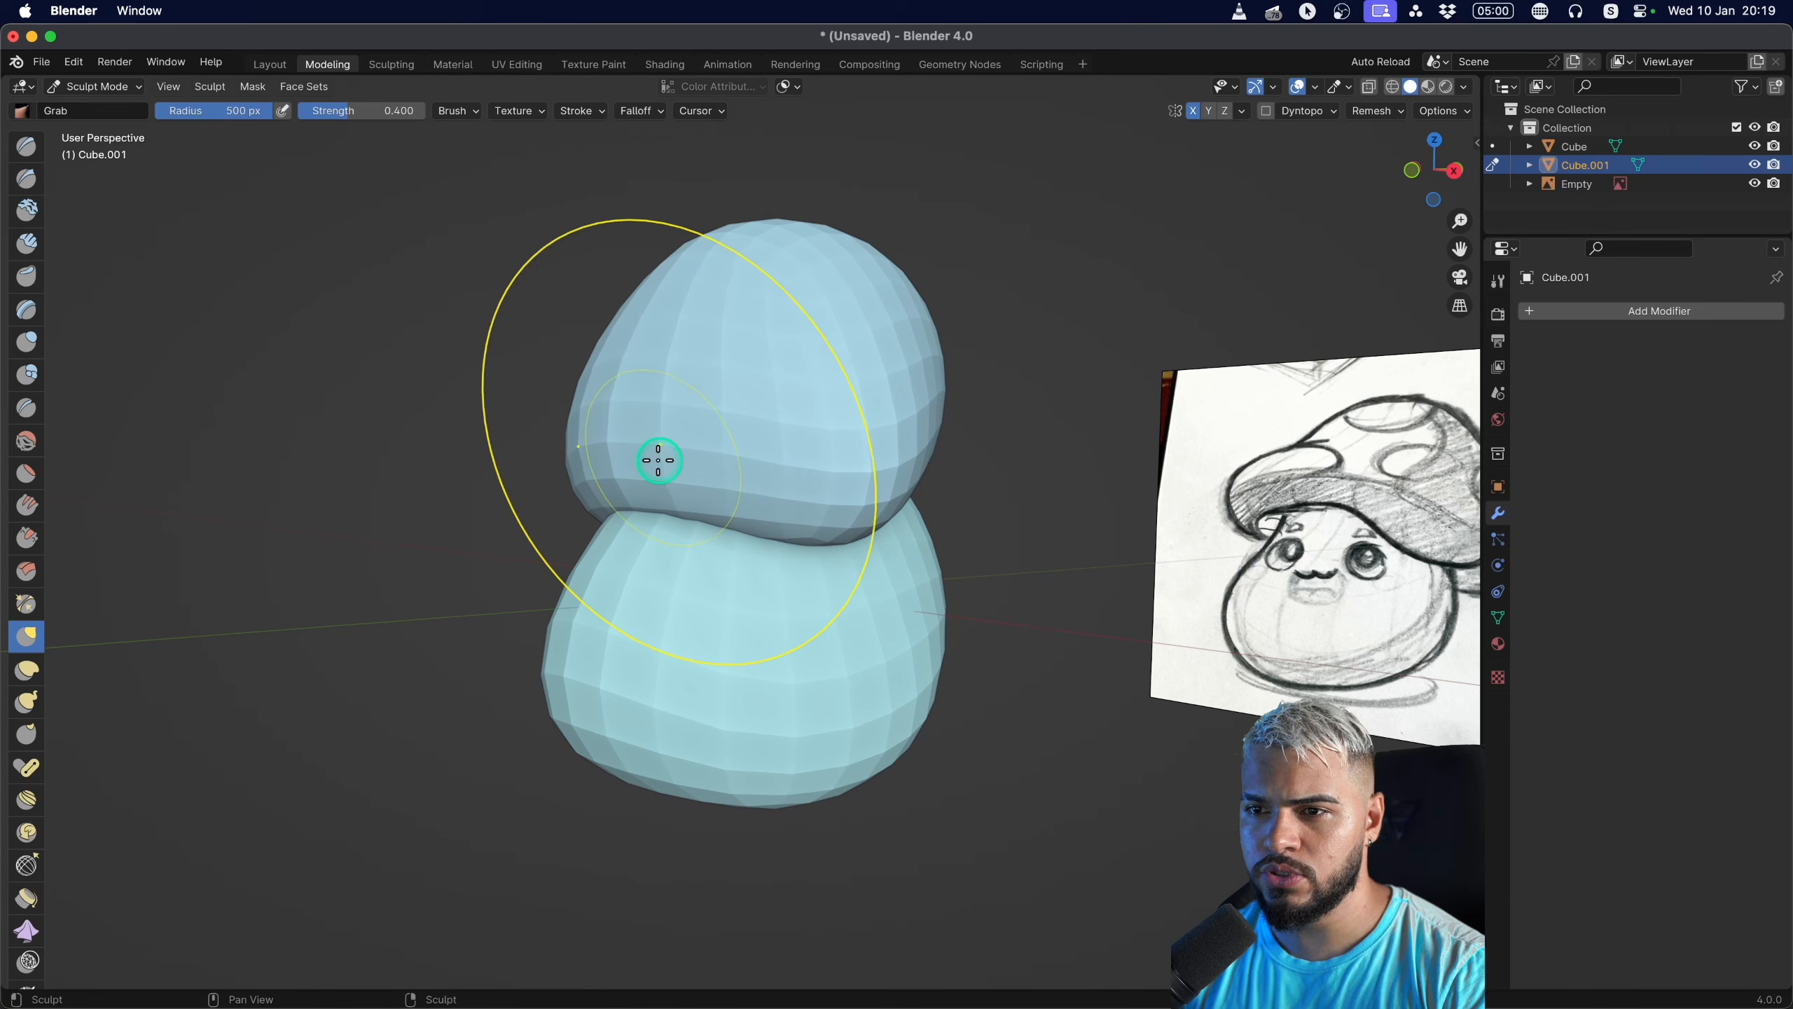
{"action": "left_click_drag", "start_coordinate": [924, 470], "coordinate": [998, 596]}
{"action": "middle_click_drag", "start_coordinate": [971, 597], "coordinate": [850, 581]}
{"action": "mouse_move", "coordinate": [964, 538]}
{"action": "left_mouse_down"}
{"action": "mouse_move", "coordinate": [942, 506]}
{"action": "mouse_move", "coordinate": [988, 611]}
{"action": "left_mouse_up"}
{"action": "middle_click_drag", "start_coordinate": [988, 613], "coordinate": [943, 595]}
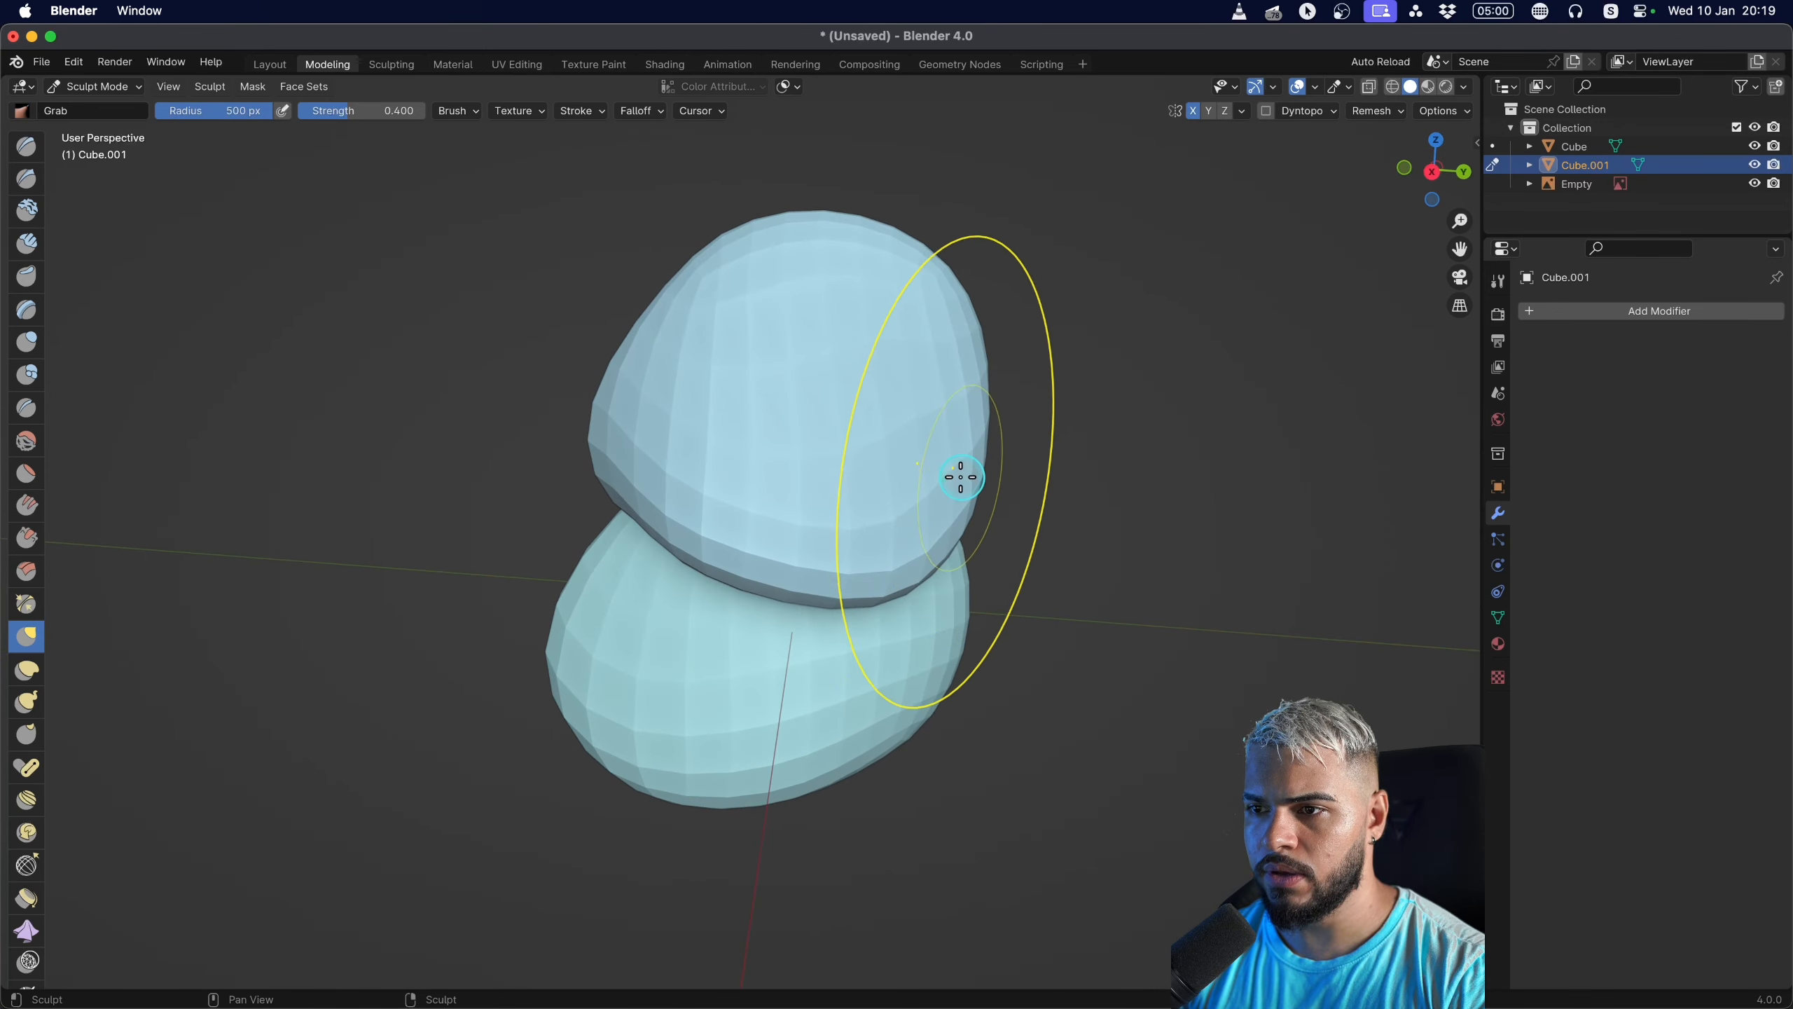
Pull the lower edge of the upper form further out and down with the Grab brush to make a flared mushroom cap.
{"action": "left_click_drag", "start_coordinate": [961, 478], "coordinate": [1015, 550]}
{"action": "middle_click_drag", "start_coordinate": [1015, 550], "coordinate": [935, 538]}
{"action": "mouse_move", "coordinate": [929, 539]}
{"action": "left_mouse_down"}
{"action": "mouse_move", "coordinate": [1016, 552]}
{"action": "mouse_move", "coordinate": [999, 644]}
{"action": "left_mouse_up"}
{"action": "mouse_move", "coordinate": [961, 641]}
{"action": "middle_mouse_down"}
{"action": "mouse_move", "coordinate": [621, 480]}
{"action": "mouse_move", "coordinate": [693, 581]}
{"action": "mouse_move", "coordinate": [1017, 609]}
{"action": "mouse_move", "coordinate": [625, 436]}
{"action": "middle_mouse_up"}
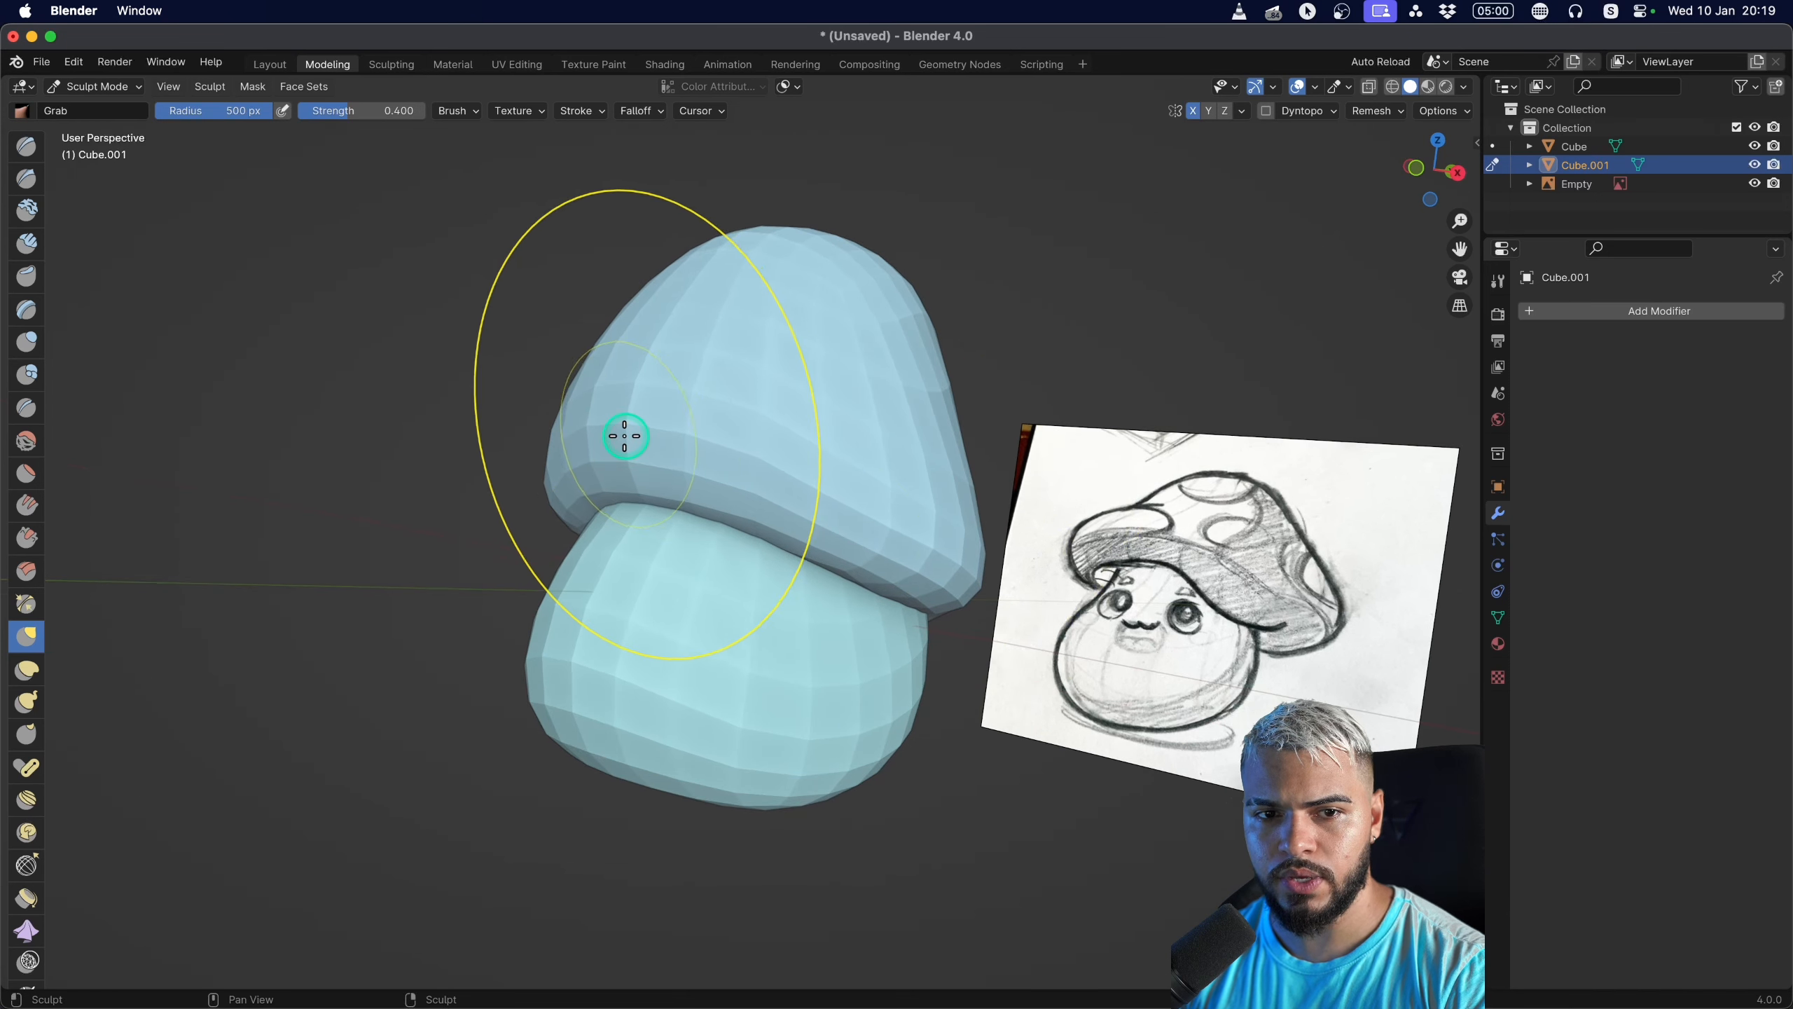
{"action": "mouse_move", "coordinate": [583, 448]}
{"action": "left_mouse_down"}
{"action": "mouse_move", "coordinate": [540, 408]}
{"action": "mouse_move", "coordinate": [460, 450]}
{"action": "mouse_move", "coordinate": [368, 368]}
{"action": "mouse_move", "coordinate": [380, 381]}
{"action": "left_mouse_up"}
{"action": "mouse_move", "coordinate": [656, 353]}
{"action": "left_mouse_down"}
{"action": "mouse_move", "coordinate": [579, 305]}
{"action": "mouse_move", "coordinate": [600, 328]}
{"action": "left_mouse_up"}
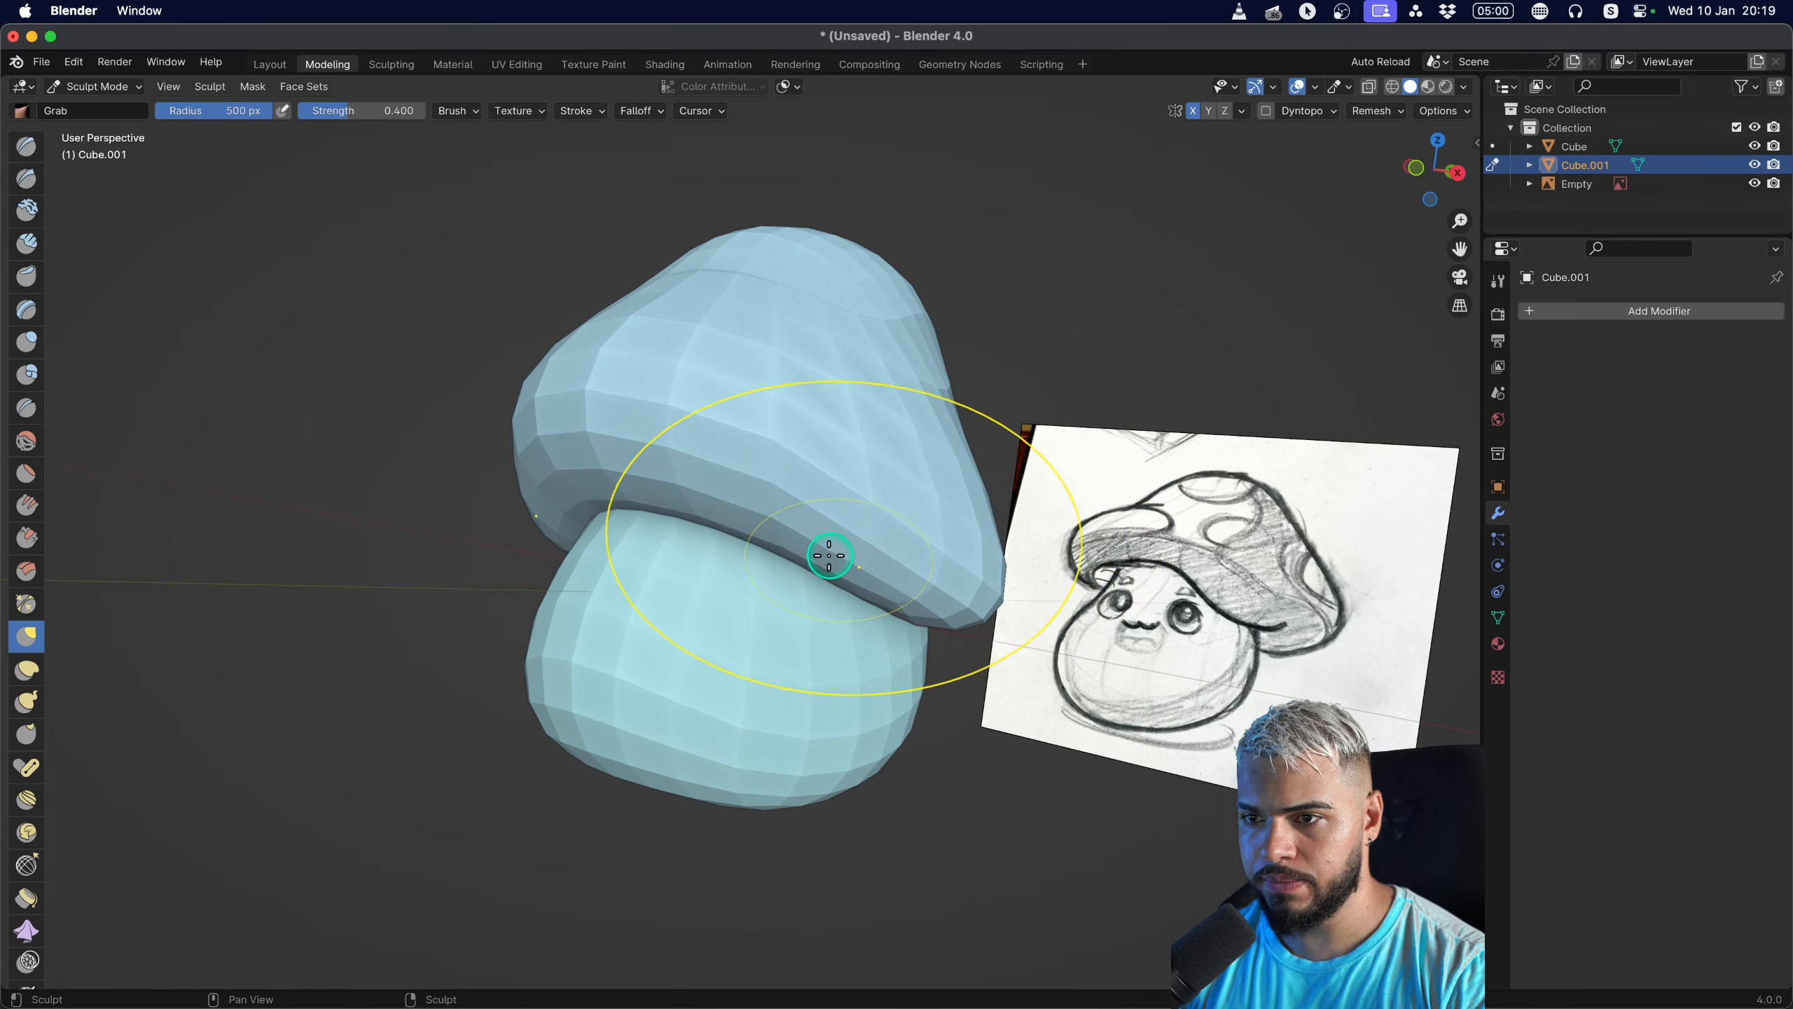
Refine the cap with the Grab brush, widening its brim all around and keeping a narrower rounded top like the sketch.
{"action": "middle_click_drag", "start_coordinate": [785, 540], "coordinate": [718, 529]}
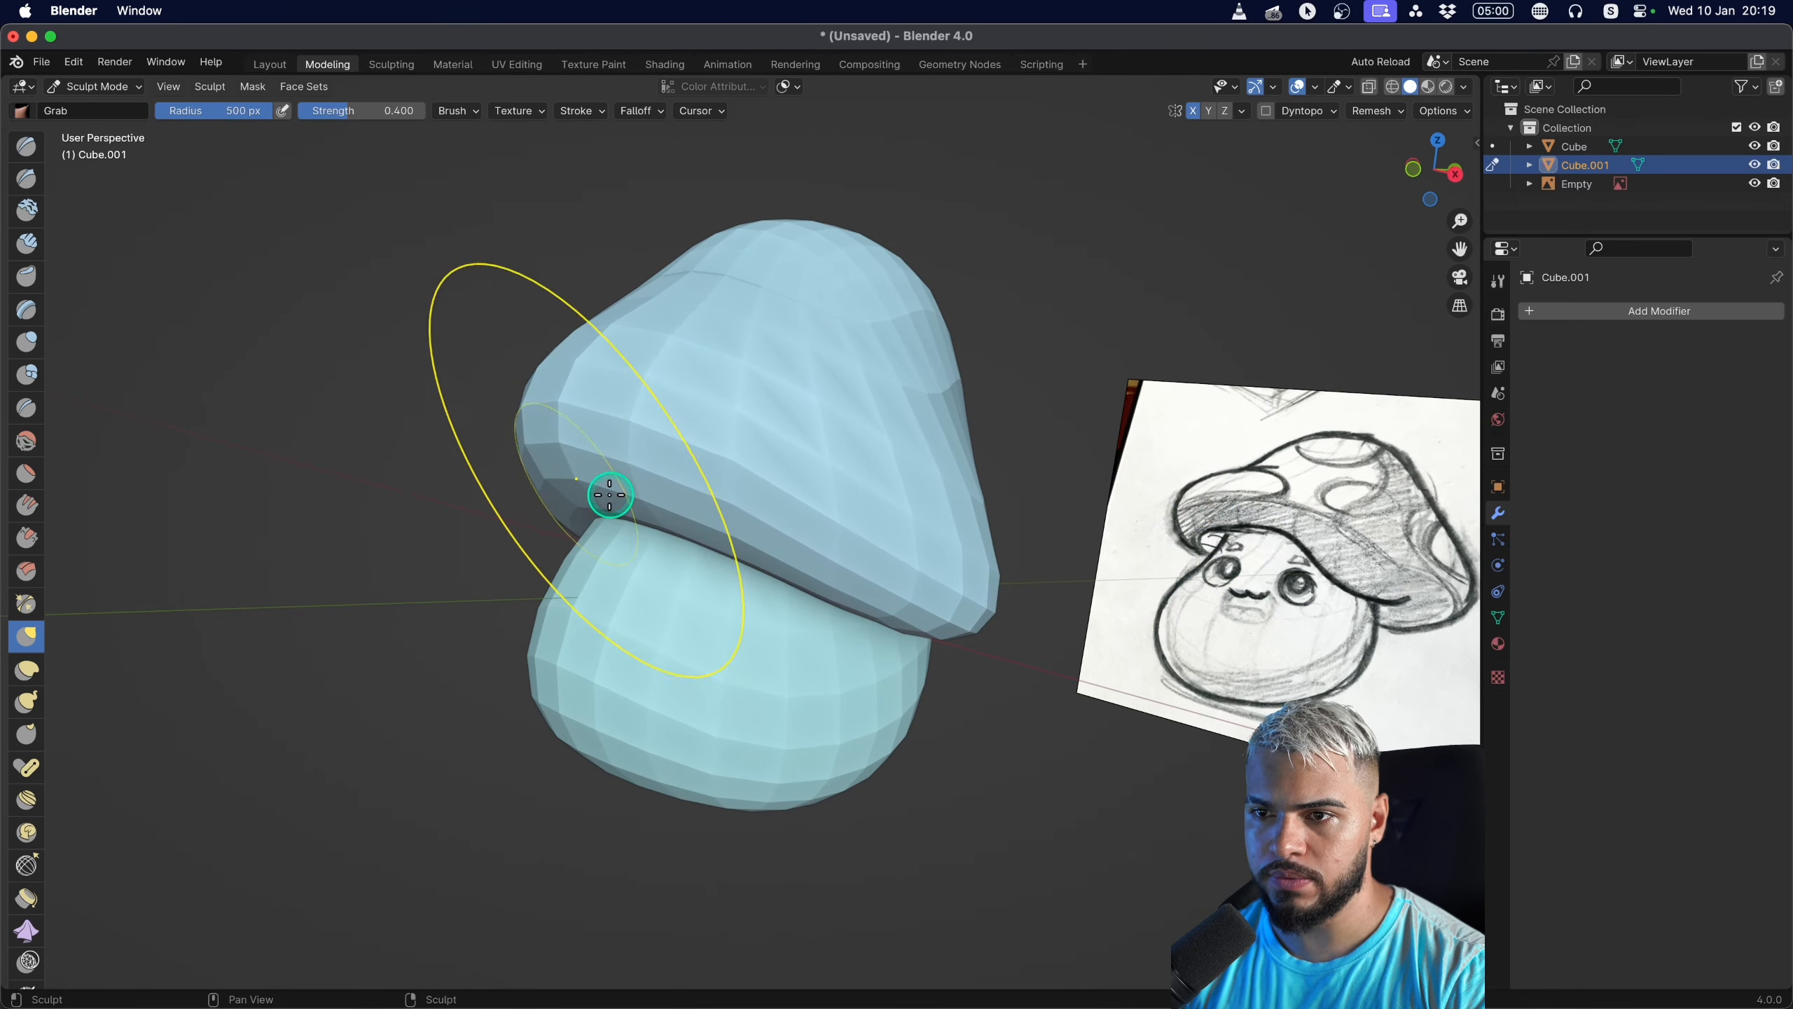
{"action": "middle_click_drag", "start_coordinate": [985, 513], "coordinate": [928, 521]}
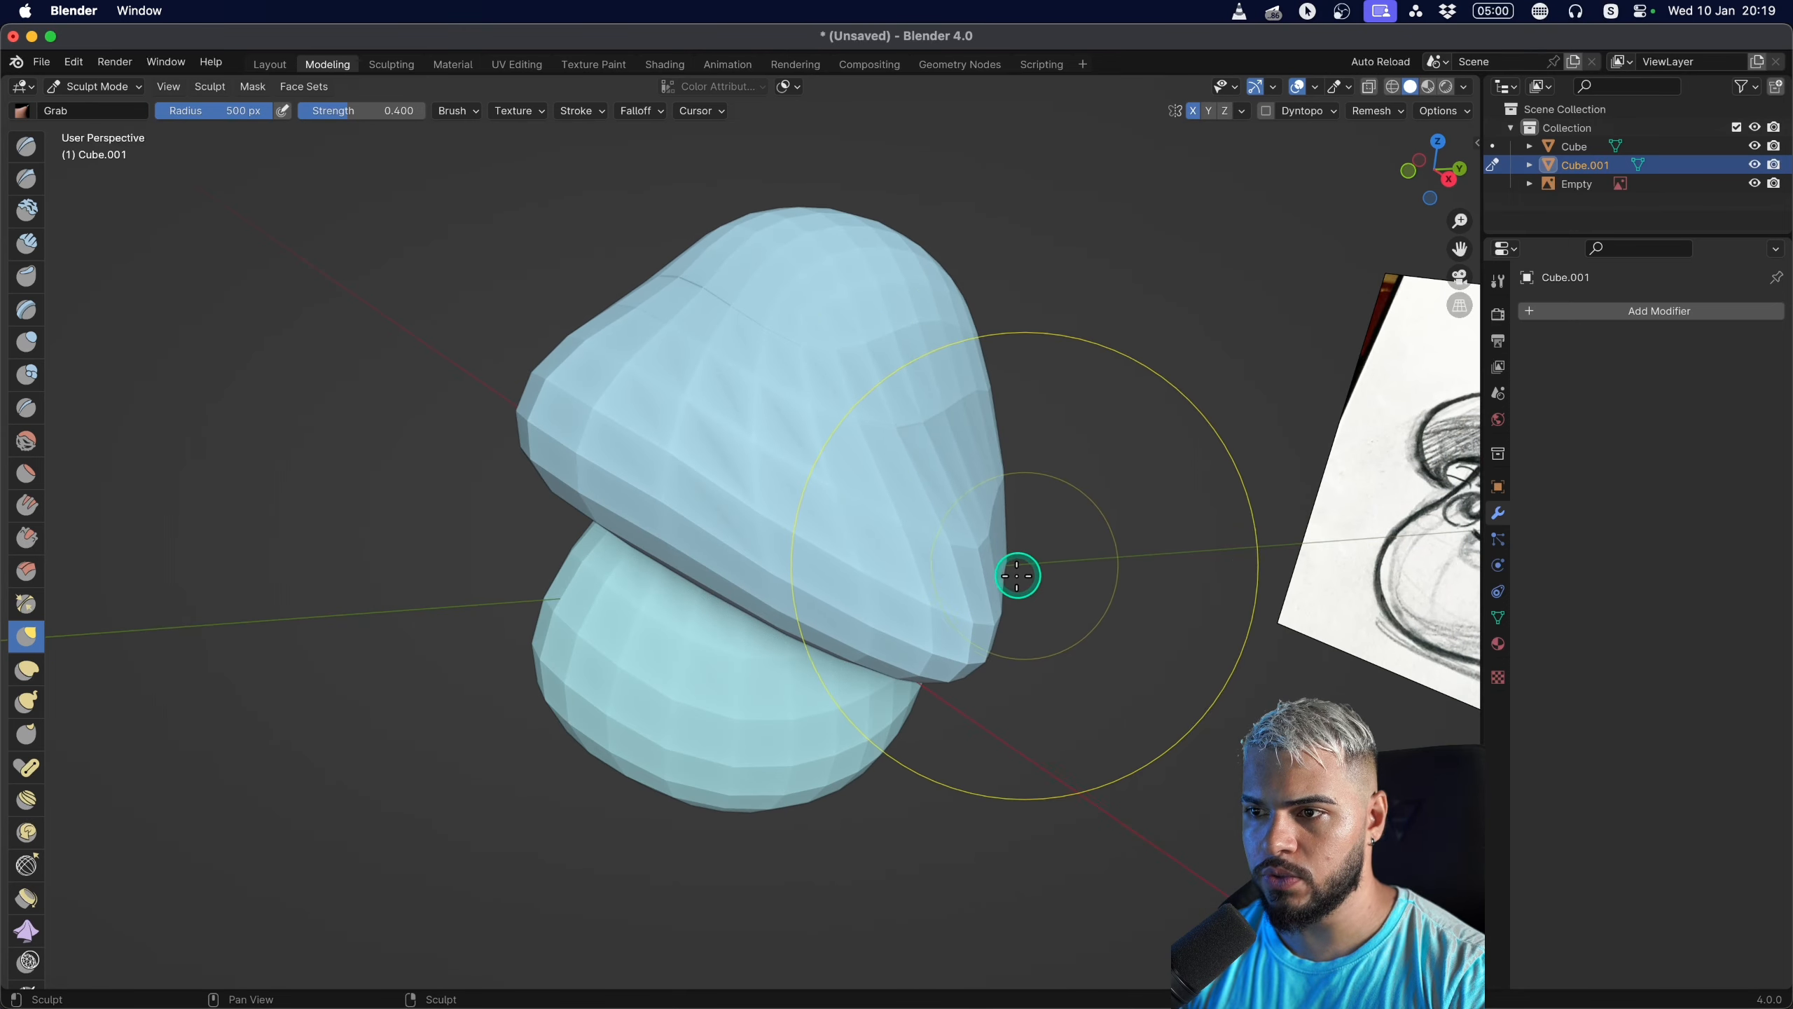
{"action": "middle_click_drag", "start_coordinate": [1024, 600], "coordinate": [767, 524]}
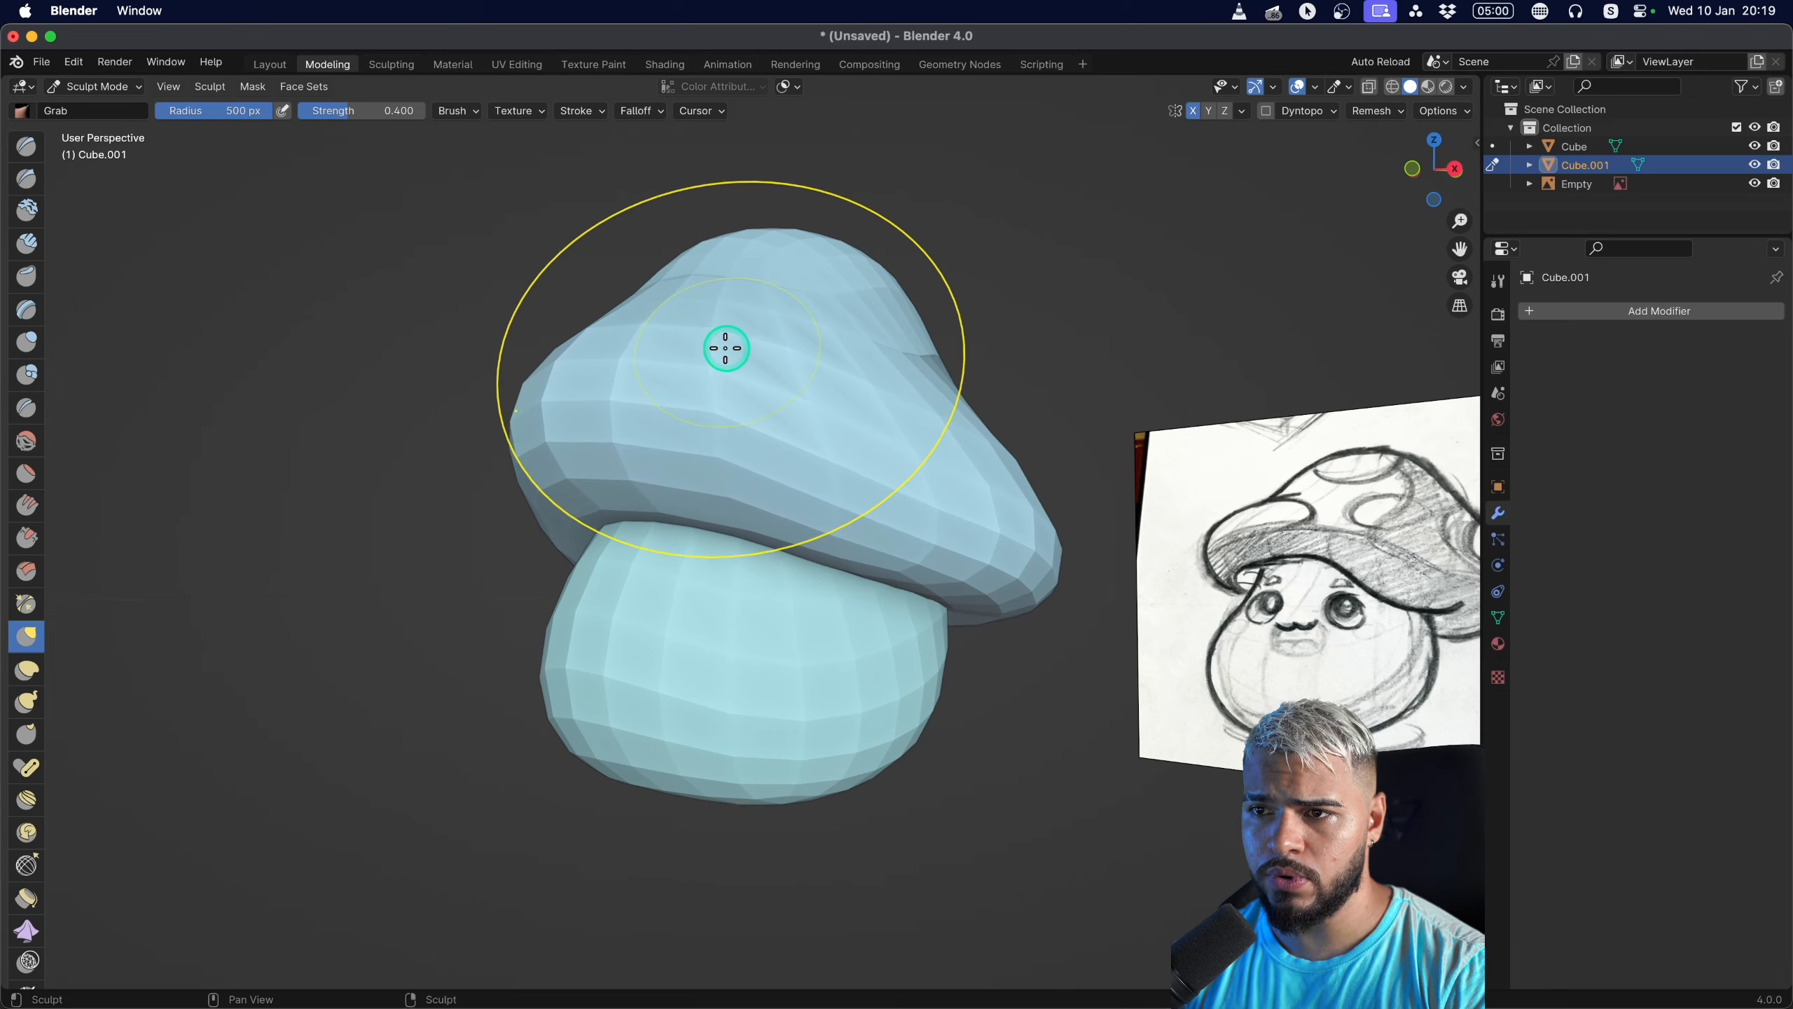
{"action": "middle_click_drag", "start_coordinate": [726, 347], "coordinate": [738, 341]}
{"action": "middle_click_drag", "start_coordinate": [779, 414], "coordinate": [890, 385]}
{"action": "middle_click_drag", "start_coordinate": [534, 427], "coordinate": [588, 423]}
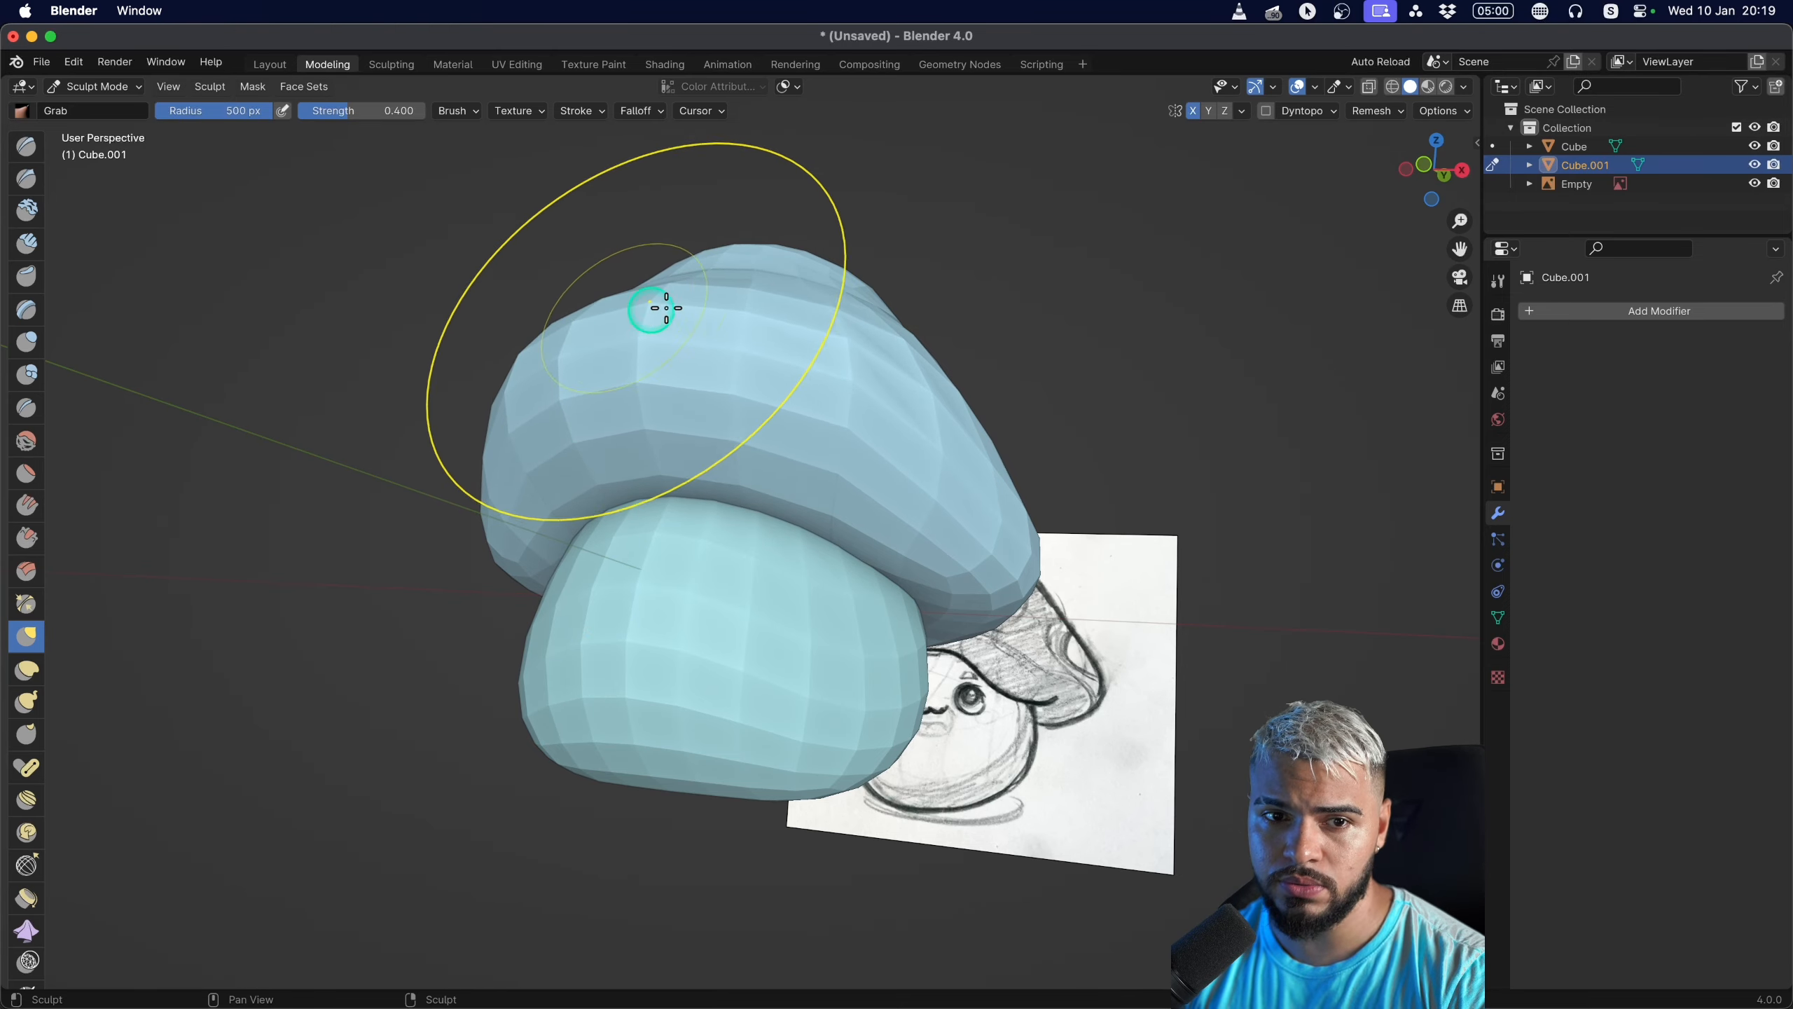
{"action": "middle_click_drag", "start_coordinate": [813, 305], "coordinate": [816, 383]}
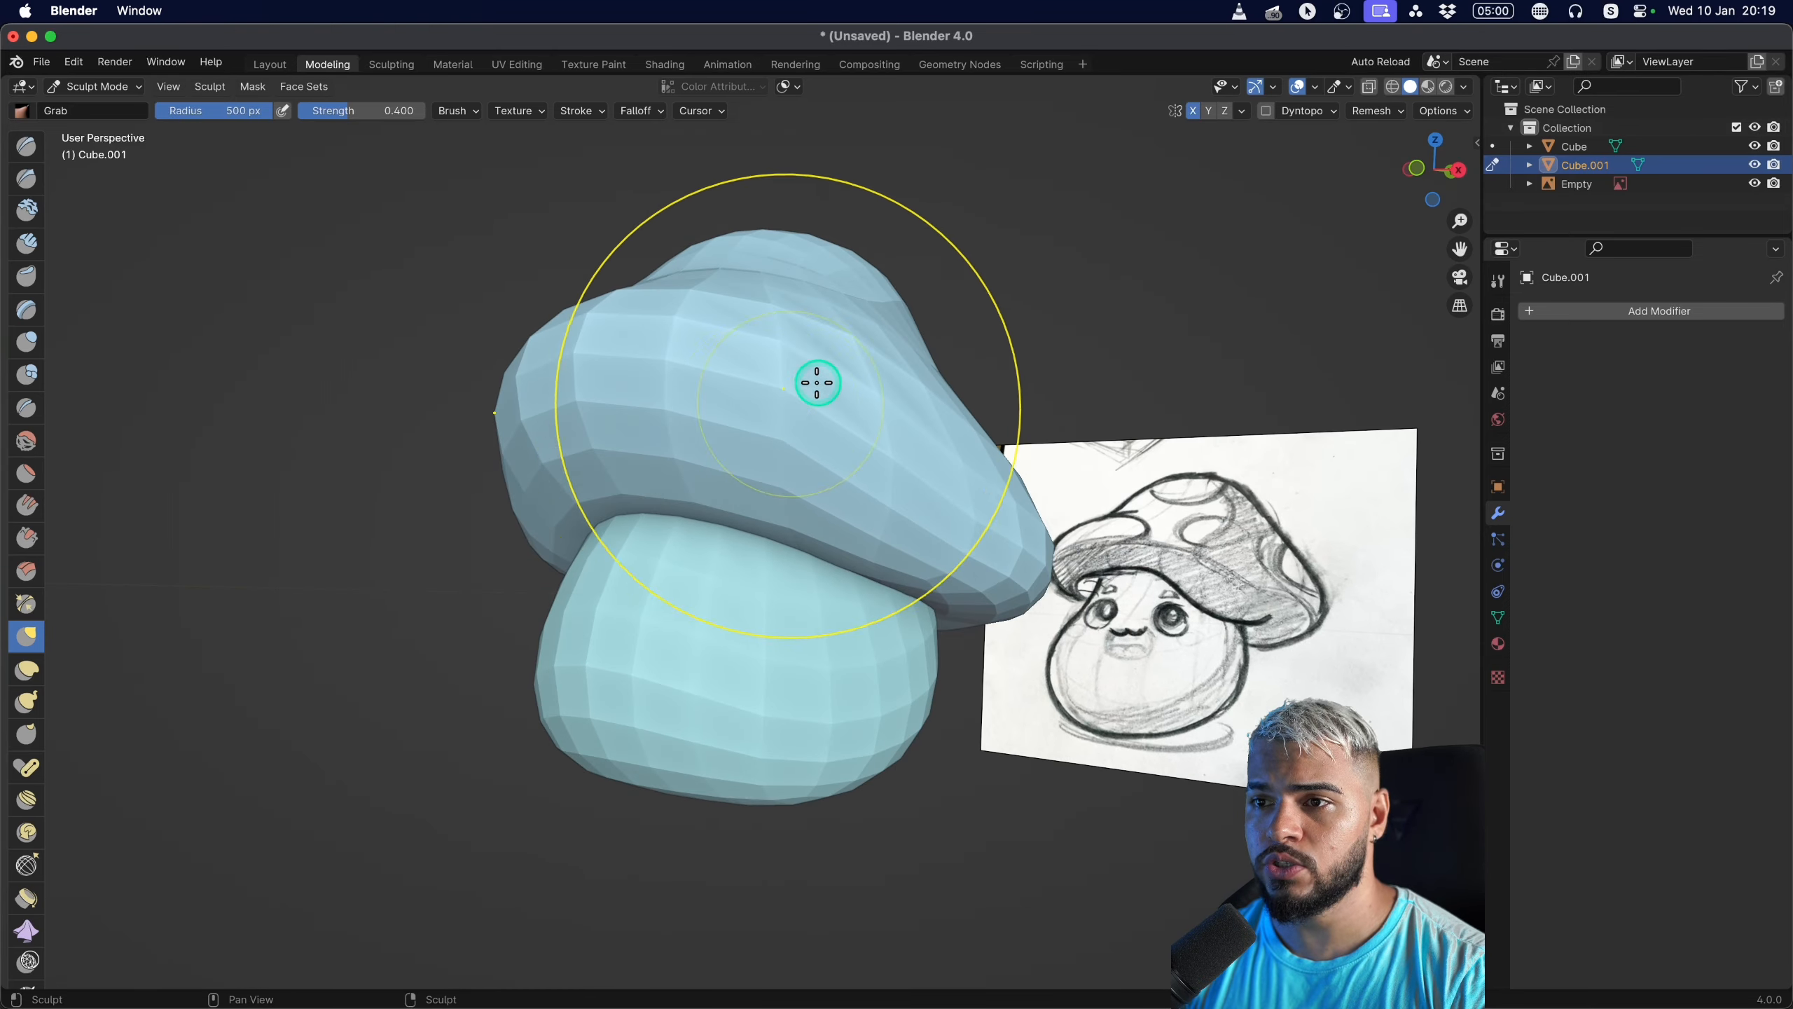
{"action": "mouse_move", "coordinate": [738, 335]}
{"action": "middle_mouse_down"}
{"action": "mouse_move", "coordinate": [760, 640]}
{"action": "mouse_move", "coordinate": [600, 448]}
{"action": "mouse_move", "coordinate": [586, 545]}
{"action": "mouse_move", "coordinate": [581, 424]}
{"action": "mouse_move", "coordinate": [620, 573]}
{"action": "mouse_move", "coordinate": [688, 621]}
{"action": "mouse_move", "coordinate": [658, 595]}
{"action": "mouse_move", "coordinate": [810, 577]}
{"action": "middle_mouse_up"}
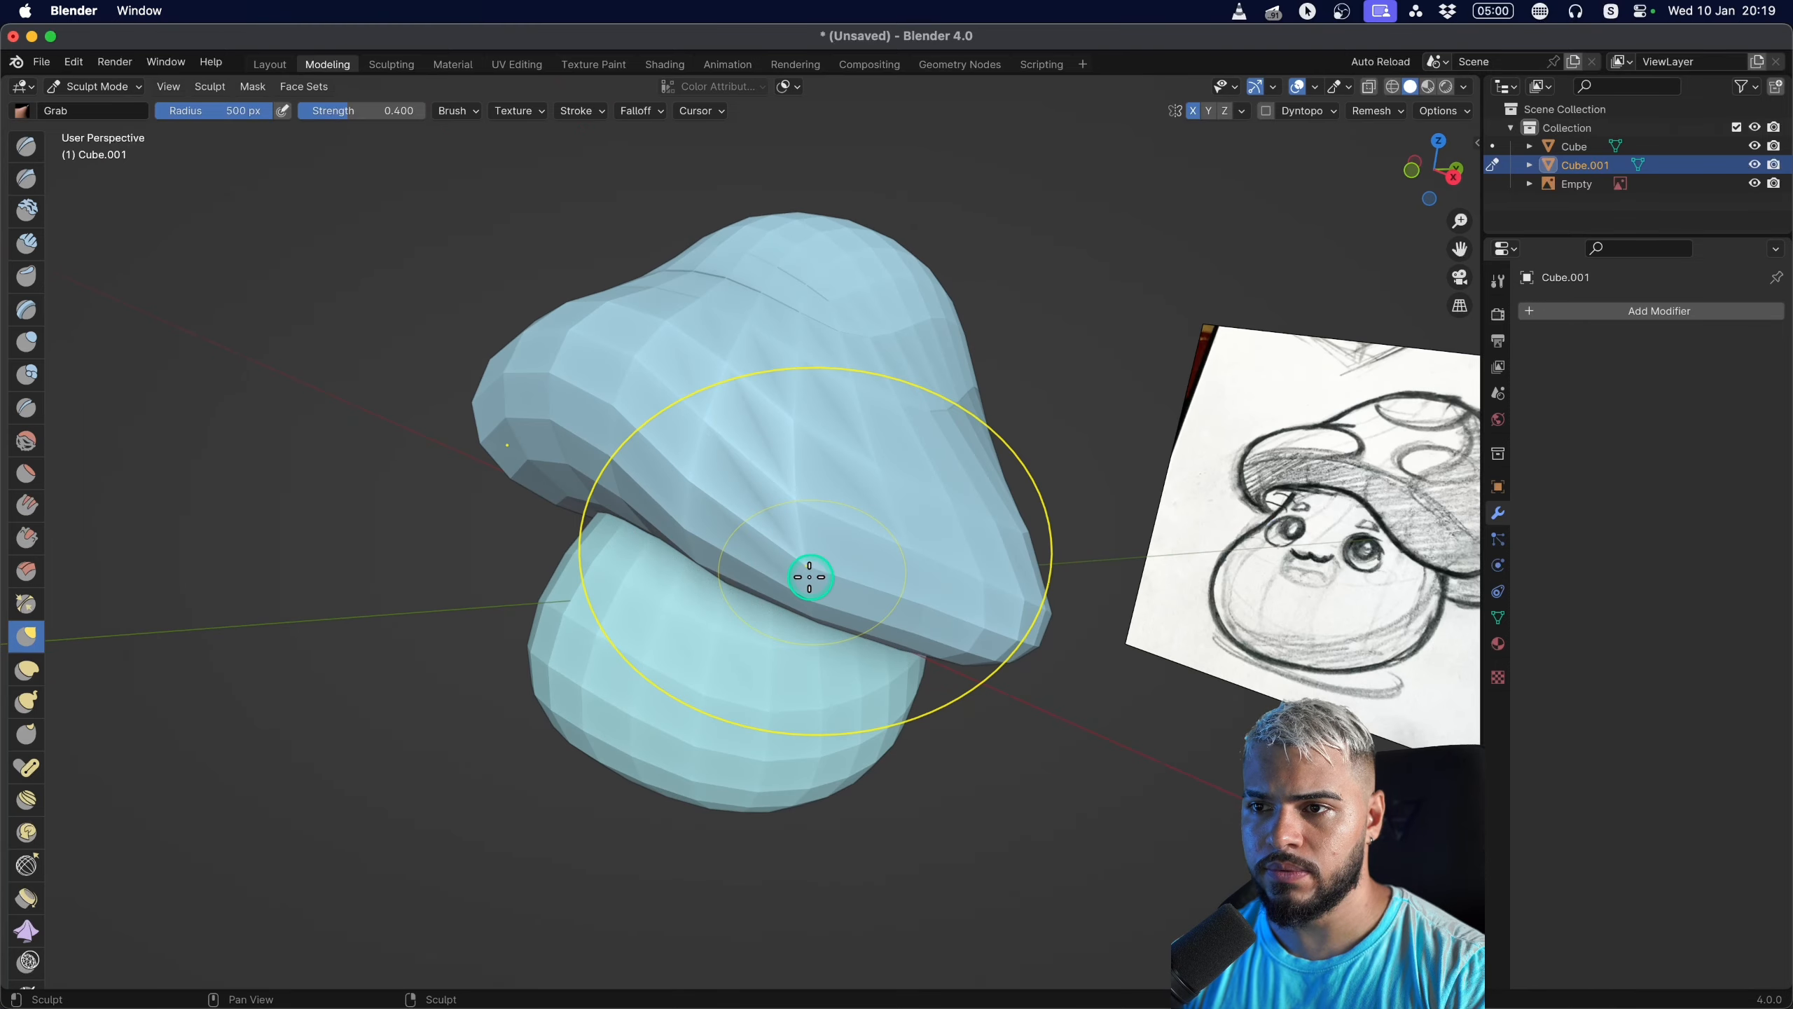
{"action": "middle_click_drag", "start_coordinate": [535, 504], "coordinate": [603, 664]}
Switch sculpting to the mushroom body and round out its underside and lower sides with the Grab brush.
{"action": "key", "text": "alt+q"}
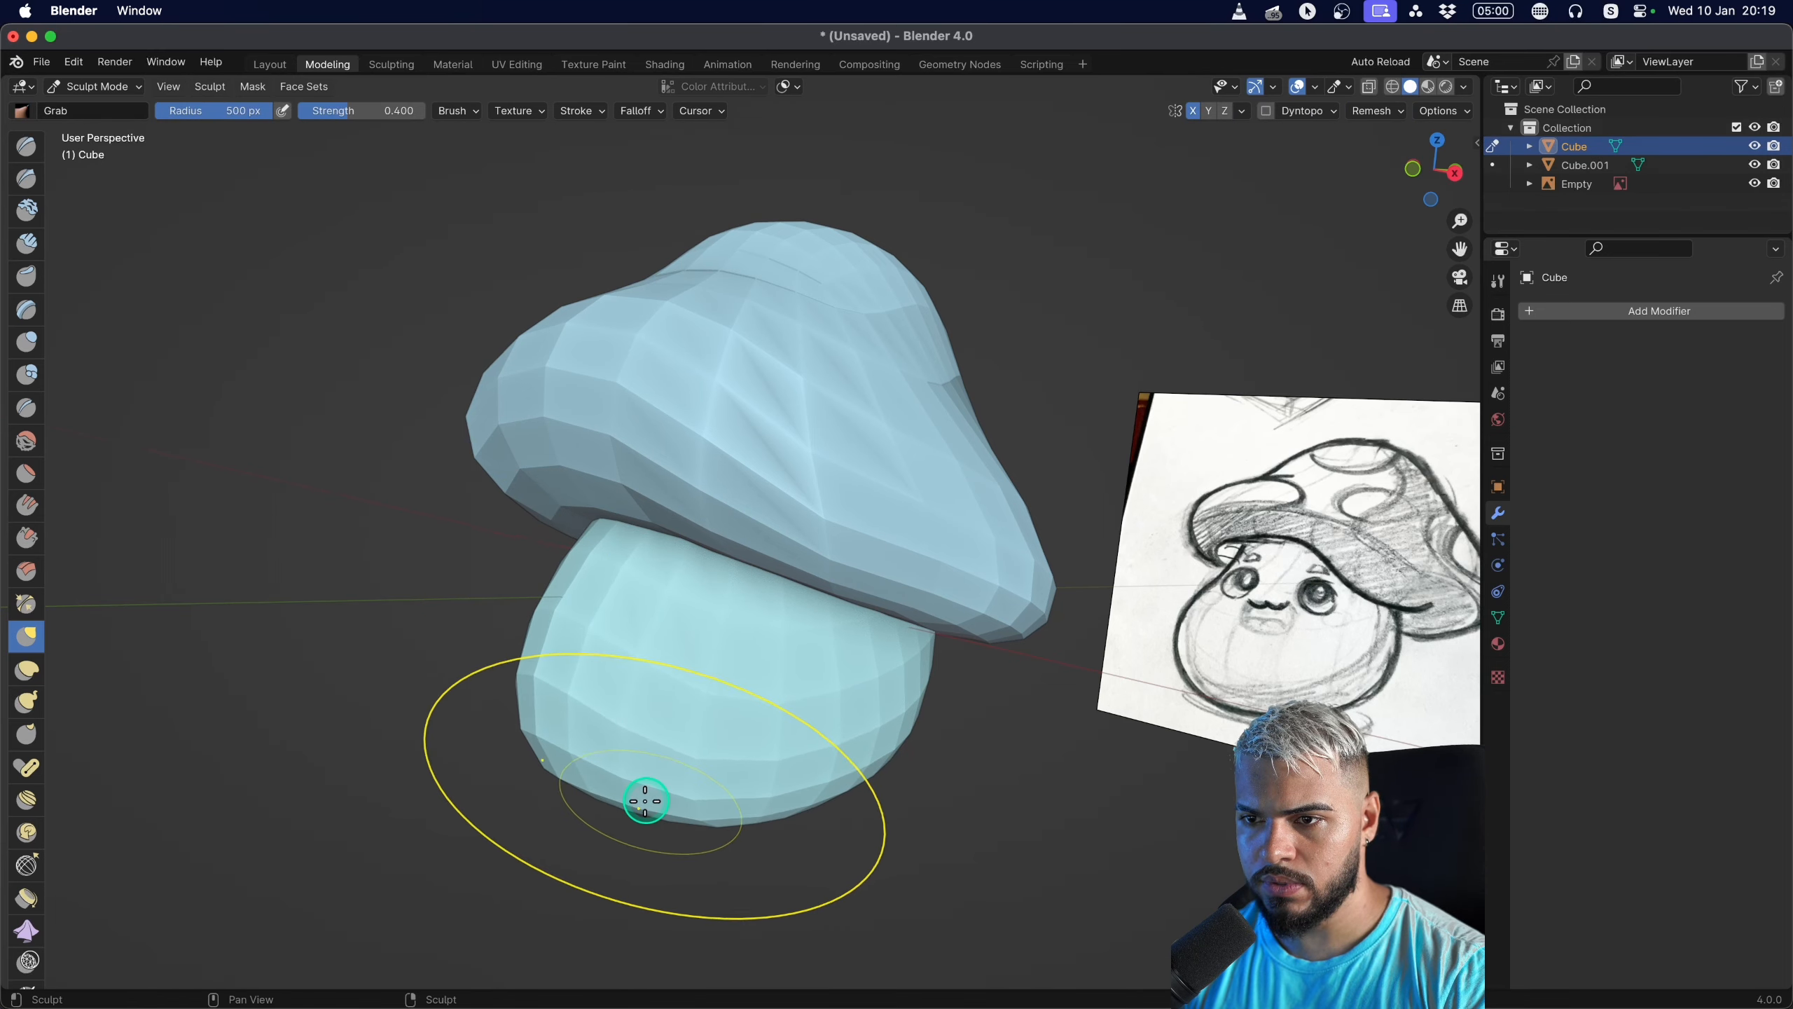
{"action": "mouse_move", "coordinate": [764, 819]}
{"action": "middle_mouse_down"}
{"action": "mouse_move", "coordinate": [601, 762]}
{"action": "mouse_move", "coordinate": [689, 697]}
{"action": "mouse_move", "coordinate": [777, 587]}
{"action": "middle_mouse_up"}
{"action": "middle_click_drag", "start_coordinate": [812, 506], "coordinate": [619, 584]}
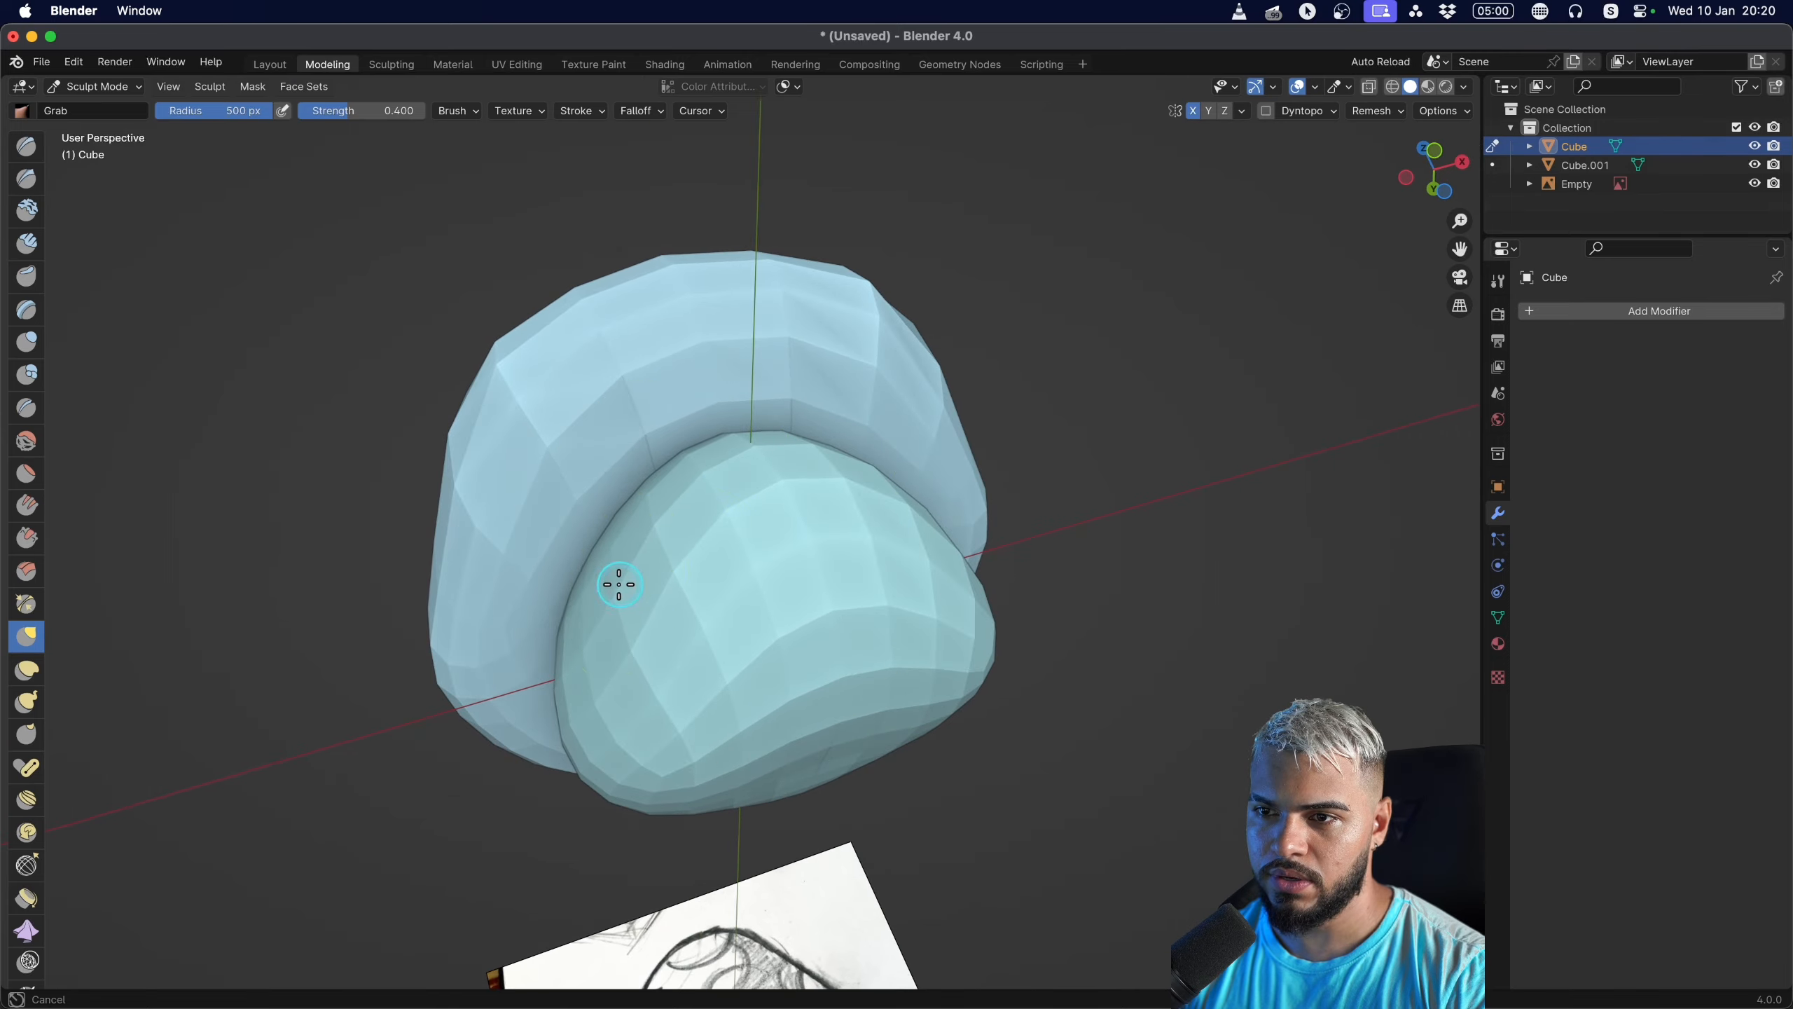
{"action": "mouse_move", "coordinate": [853, 648]}
{"action": "middle_mouse_down"}
{"action": "mouse_move", "coordinate": [828, 593]}
{"action": "mouse_move", "coordinate": [734, 682]}
{"action": "mouse_move", "coordinate": [521, 604]}
{"action": "mouse_move", "coordinate": [864, 818]}
{"action": "mouse_move", "coordinate": [844, 681]}
{"action": "mouse_move", "coordinate": [875, 570]}
{"action": "mouse_move", "coordinate": [932, 540]}
{"action": "middle_mouse_up"}
Switch sculpting back to the cap and display the viewport in Material Preview shading.
{"action": "key", "text": "alt+q"}
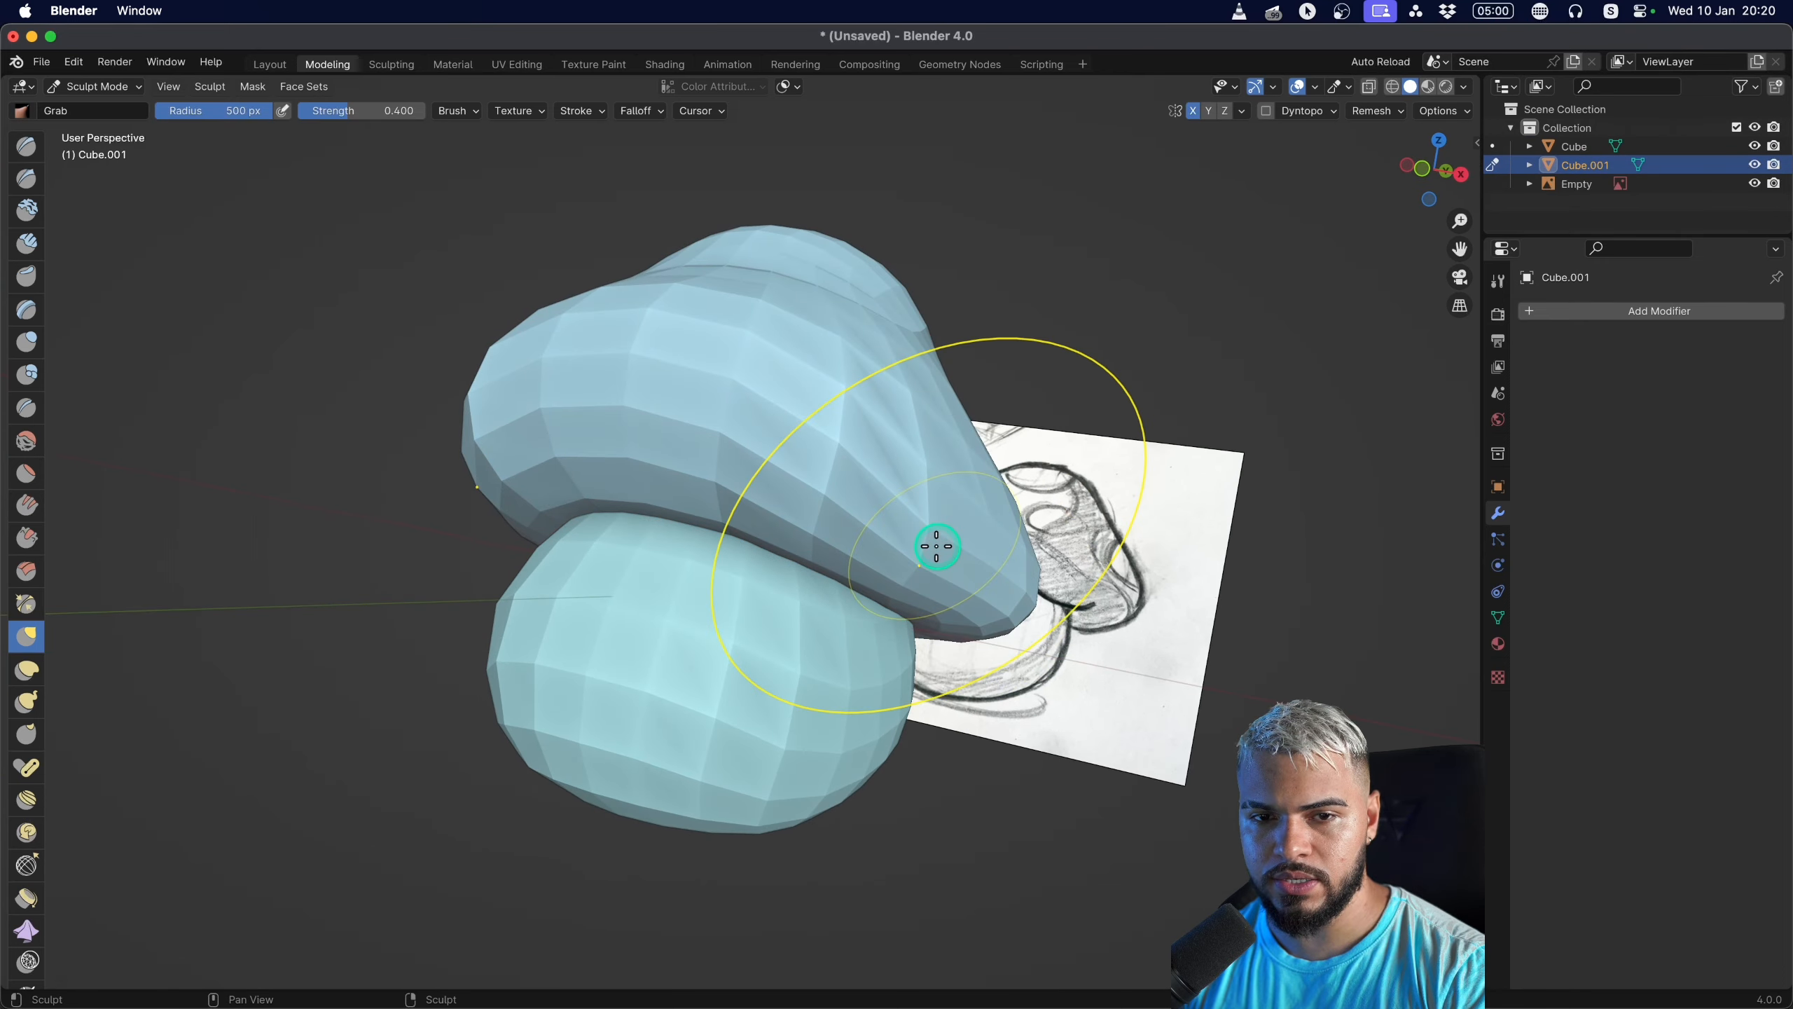
{"action": "left_click", "coordinate": [1427, 88]}
{"action": "middle_click_drag", "start_coordinate": [896, 410], "coordinate": [867, 445]}
{"action": "middle_click_drag", "start_coordinate": [737, 512], "coordinate": [791, 494]}
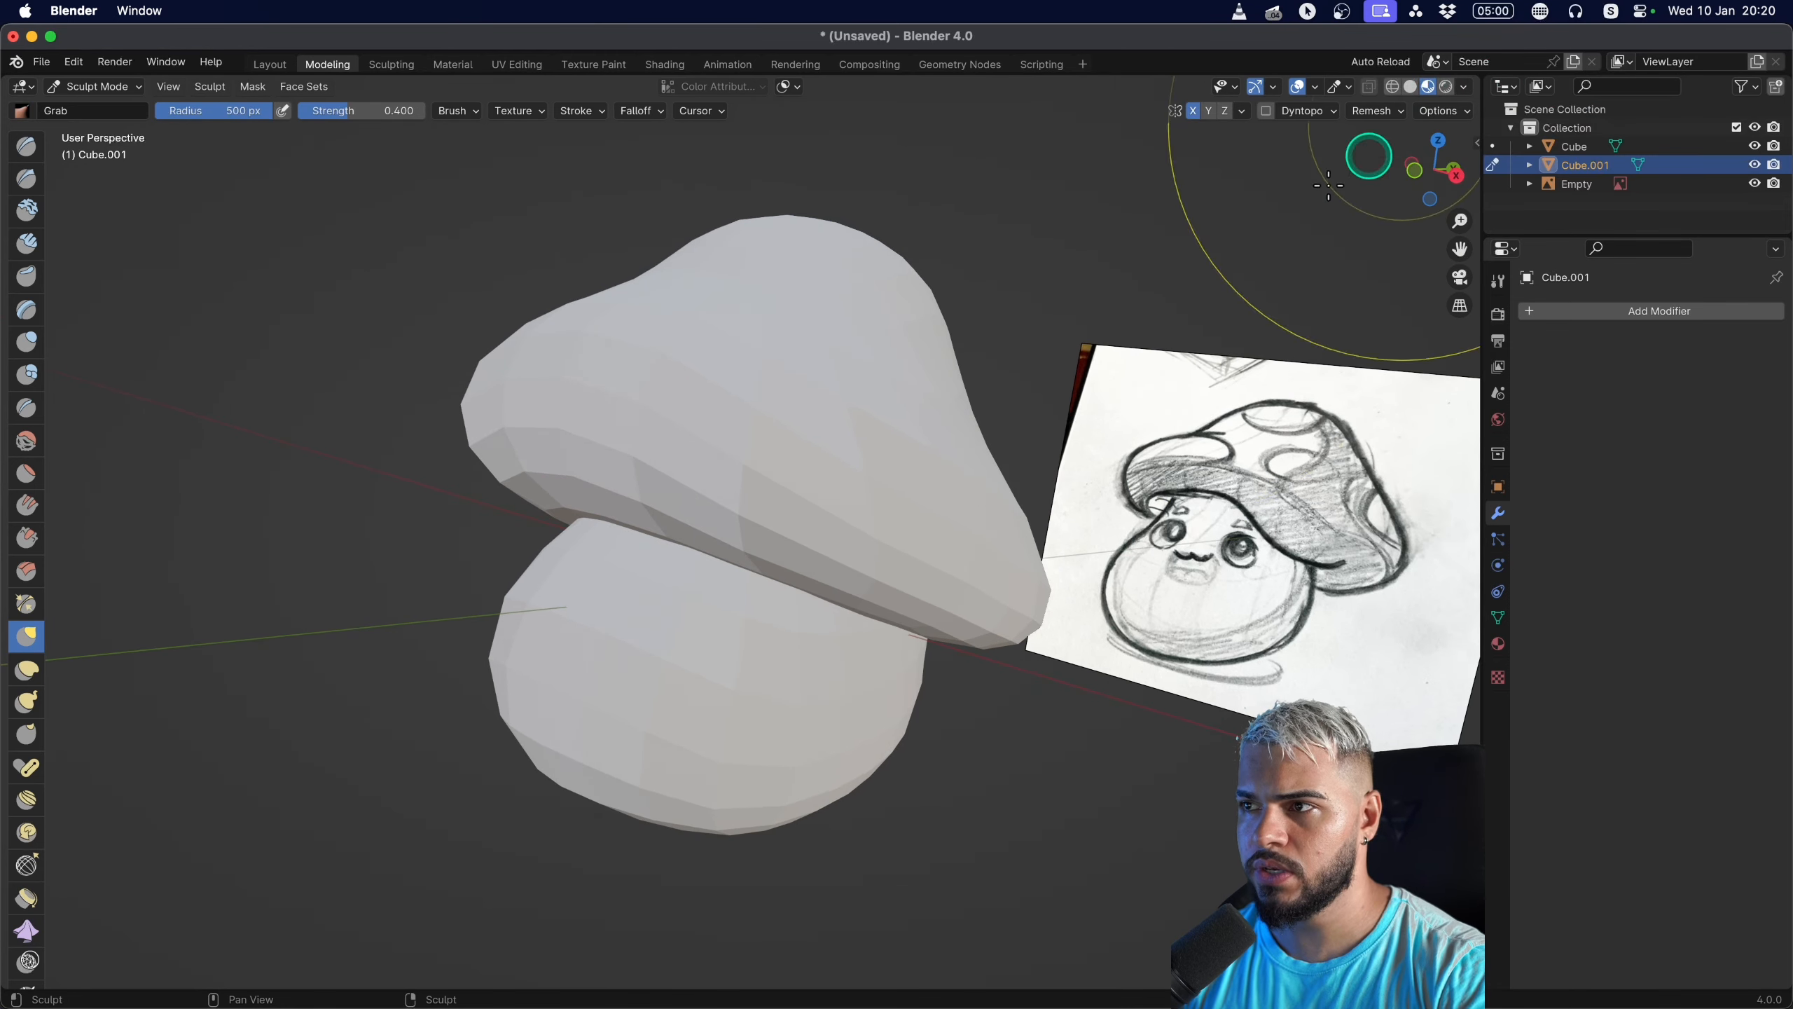
Return to Object Mode and give the cap a new material with a red base color of saturation 0.855 and value 1.
{"action": "key", "text": "ctrl+Tab"}
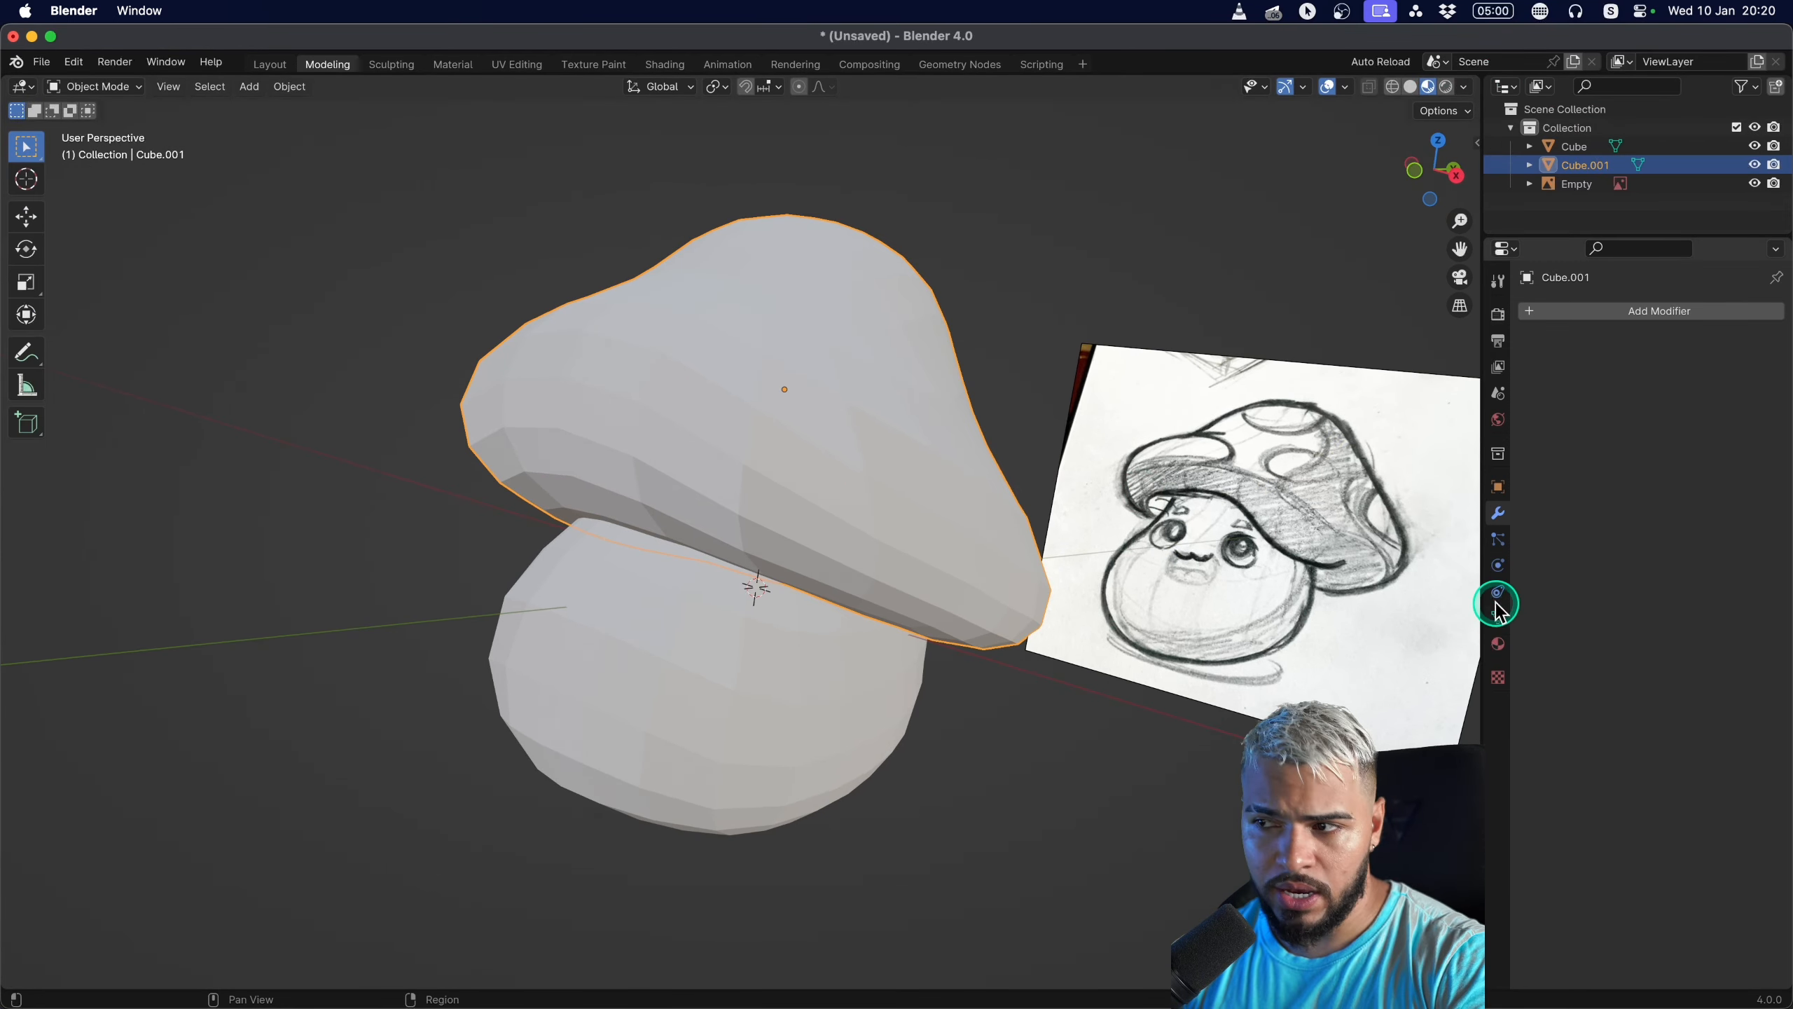
{"action": "left_click", "coordinate": [1585, 311]}
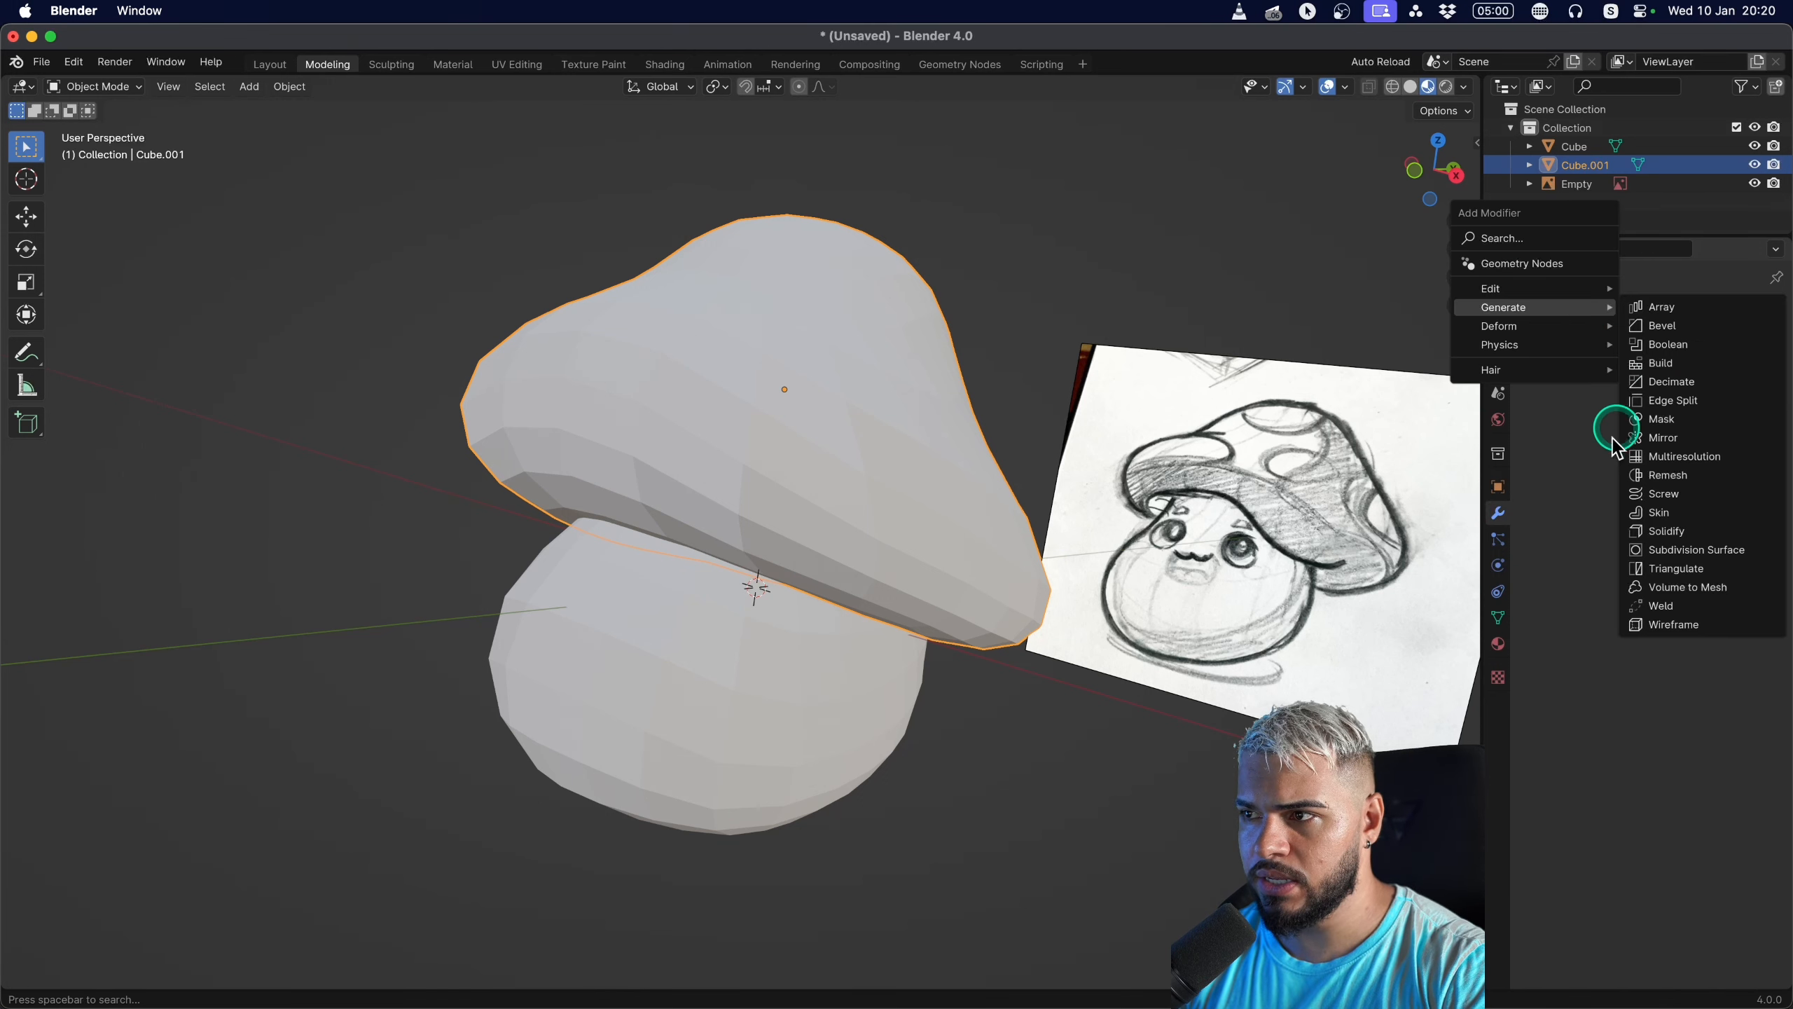
{"action": "left_click", "coordinate": [1498, 642]}
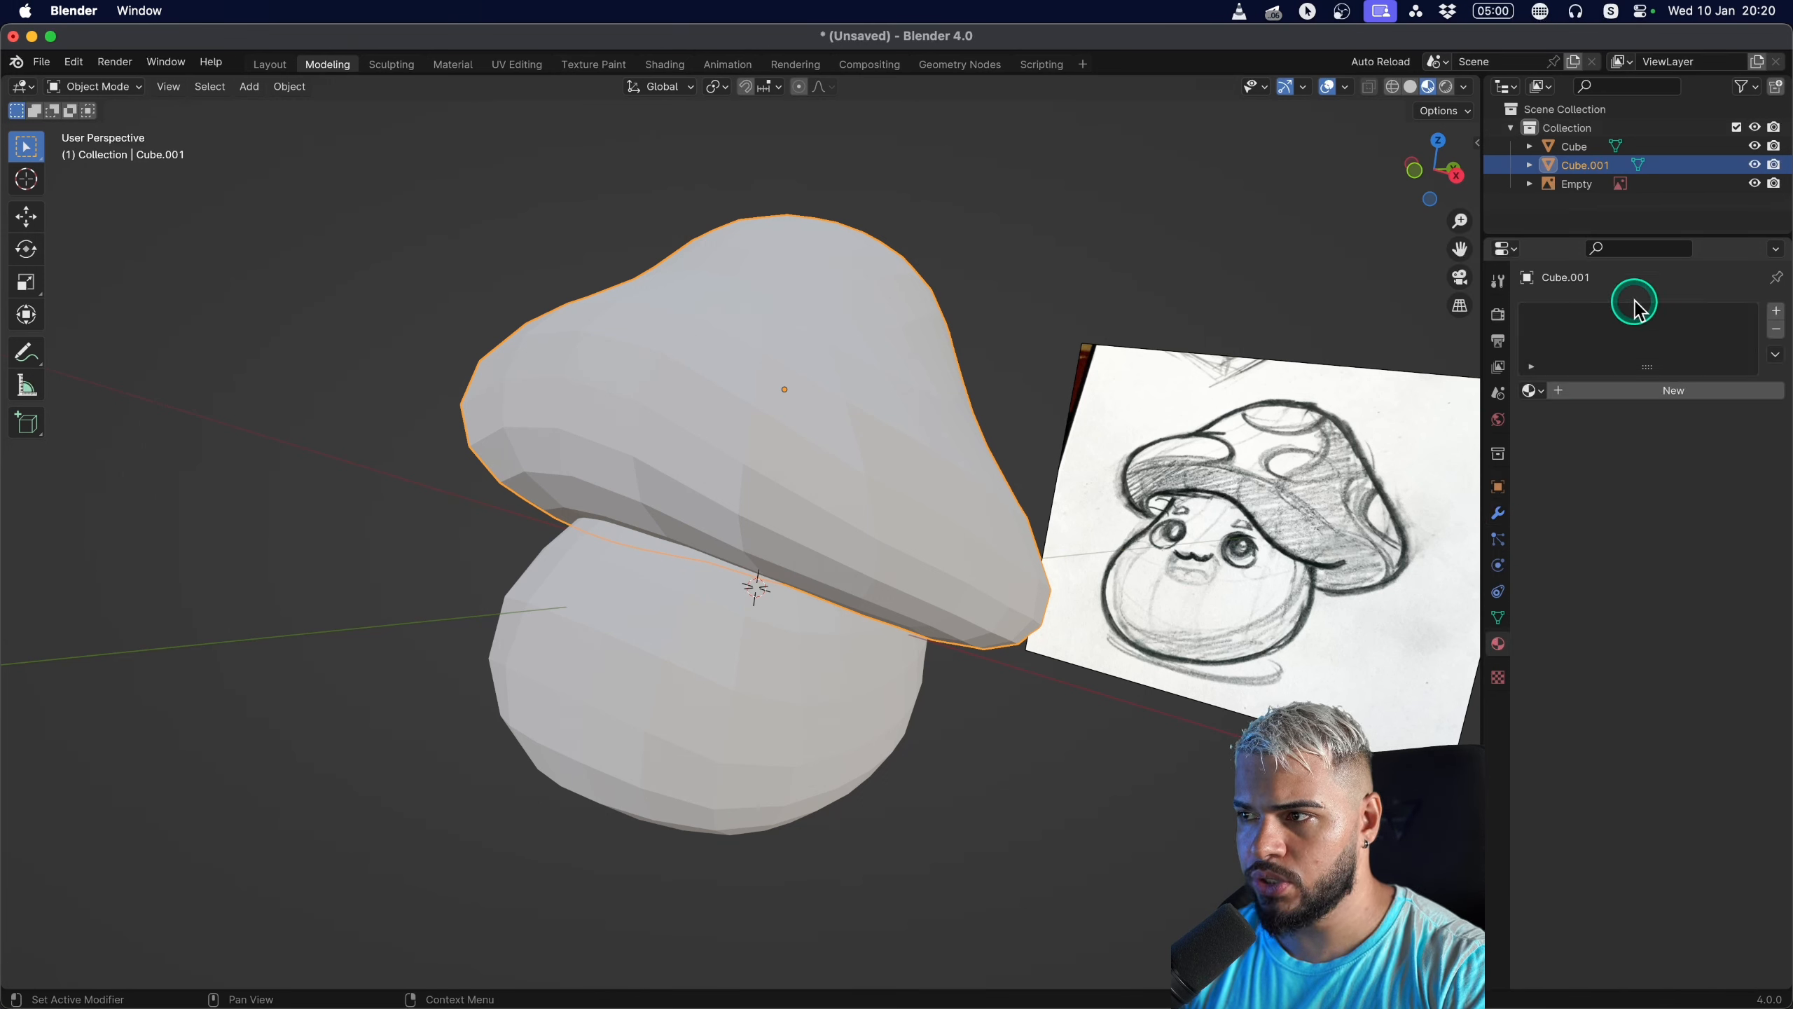
{"action": "left_click", "coordinate": [1626, 393]}
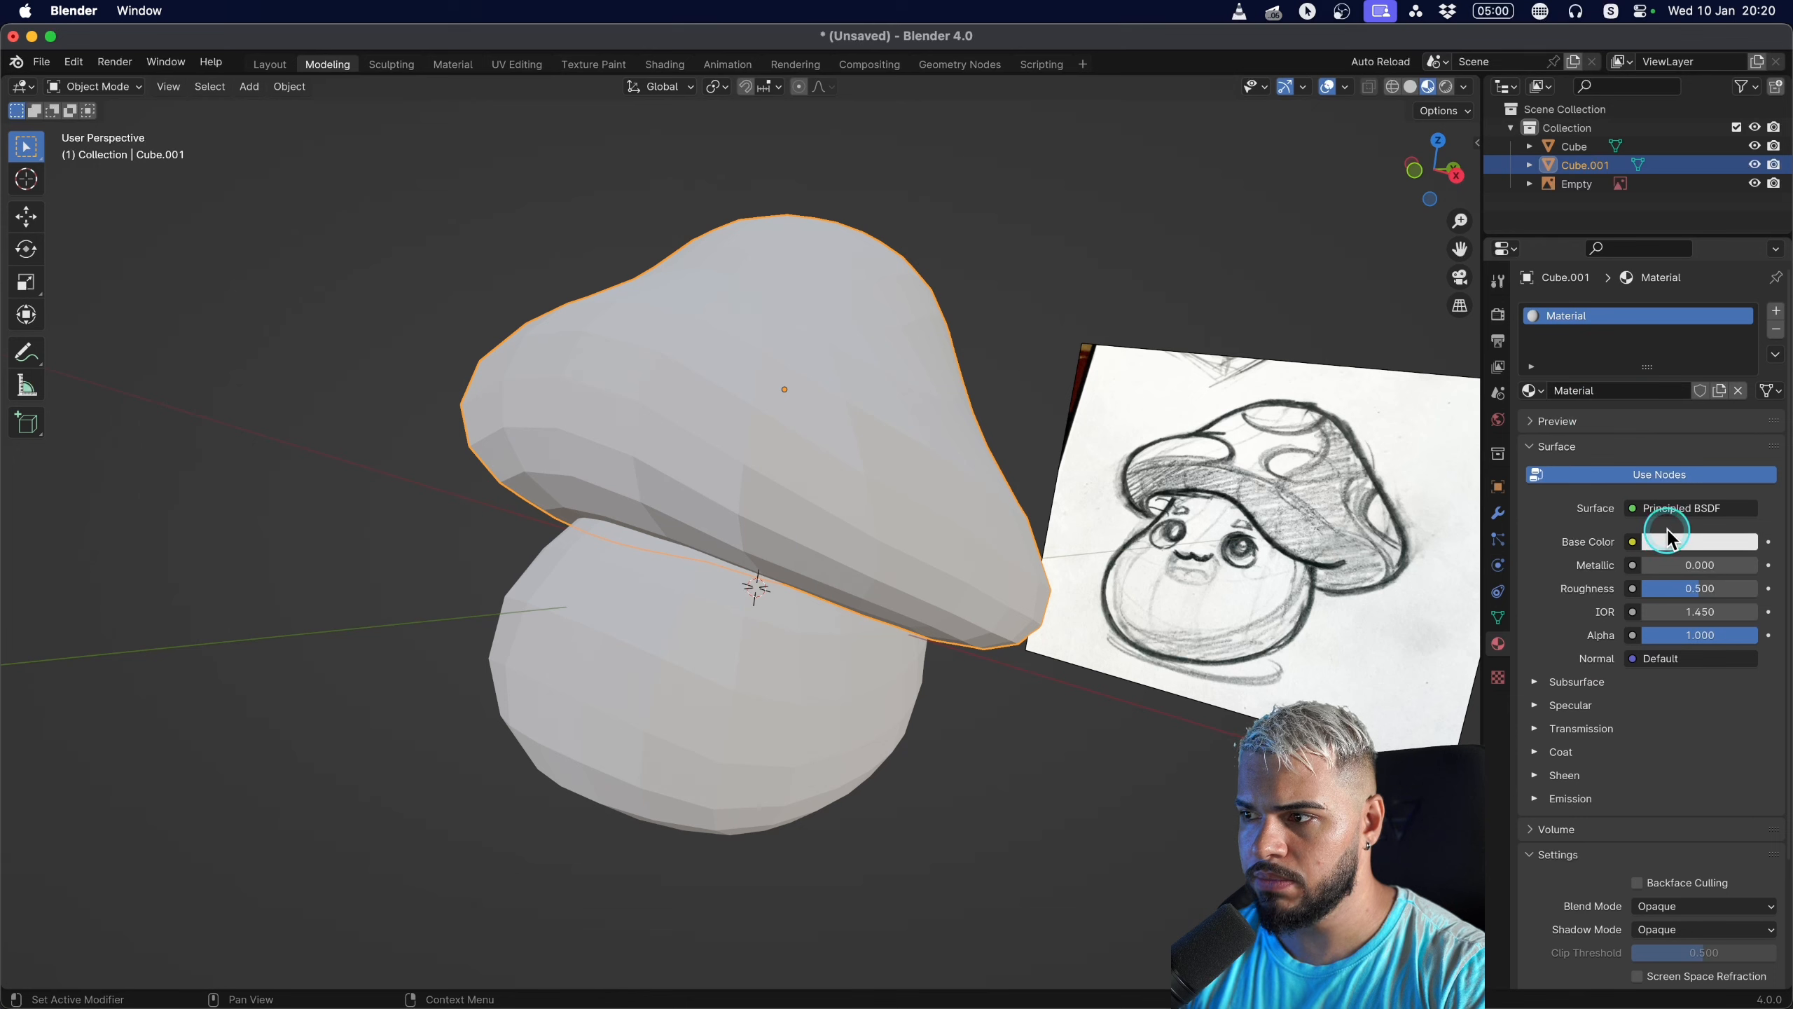
{"action": "left_click", "coordinate": [1674, 541]}
{"action": "left_click_drag", "start_coordinate": [1678, 303], "coordinate": [1649, 189]}
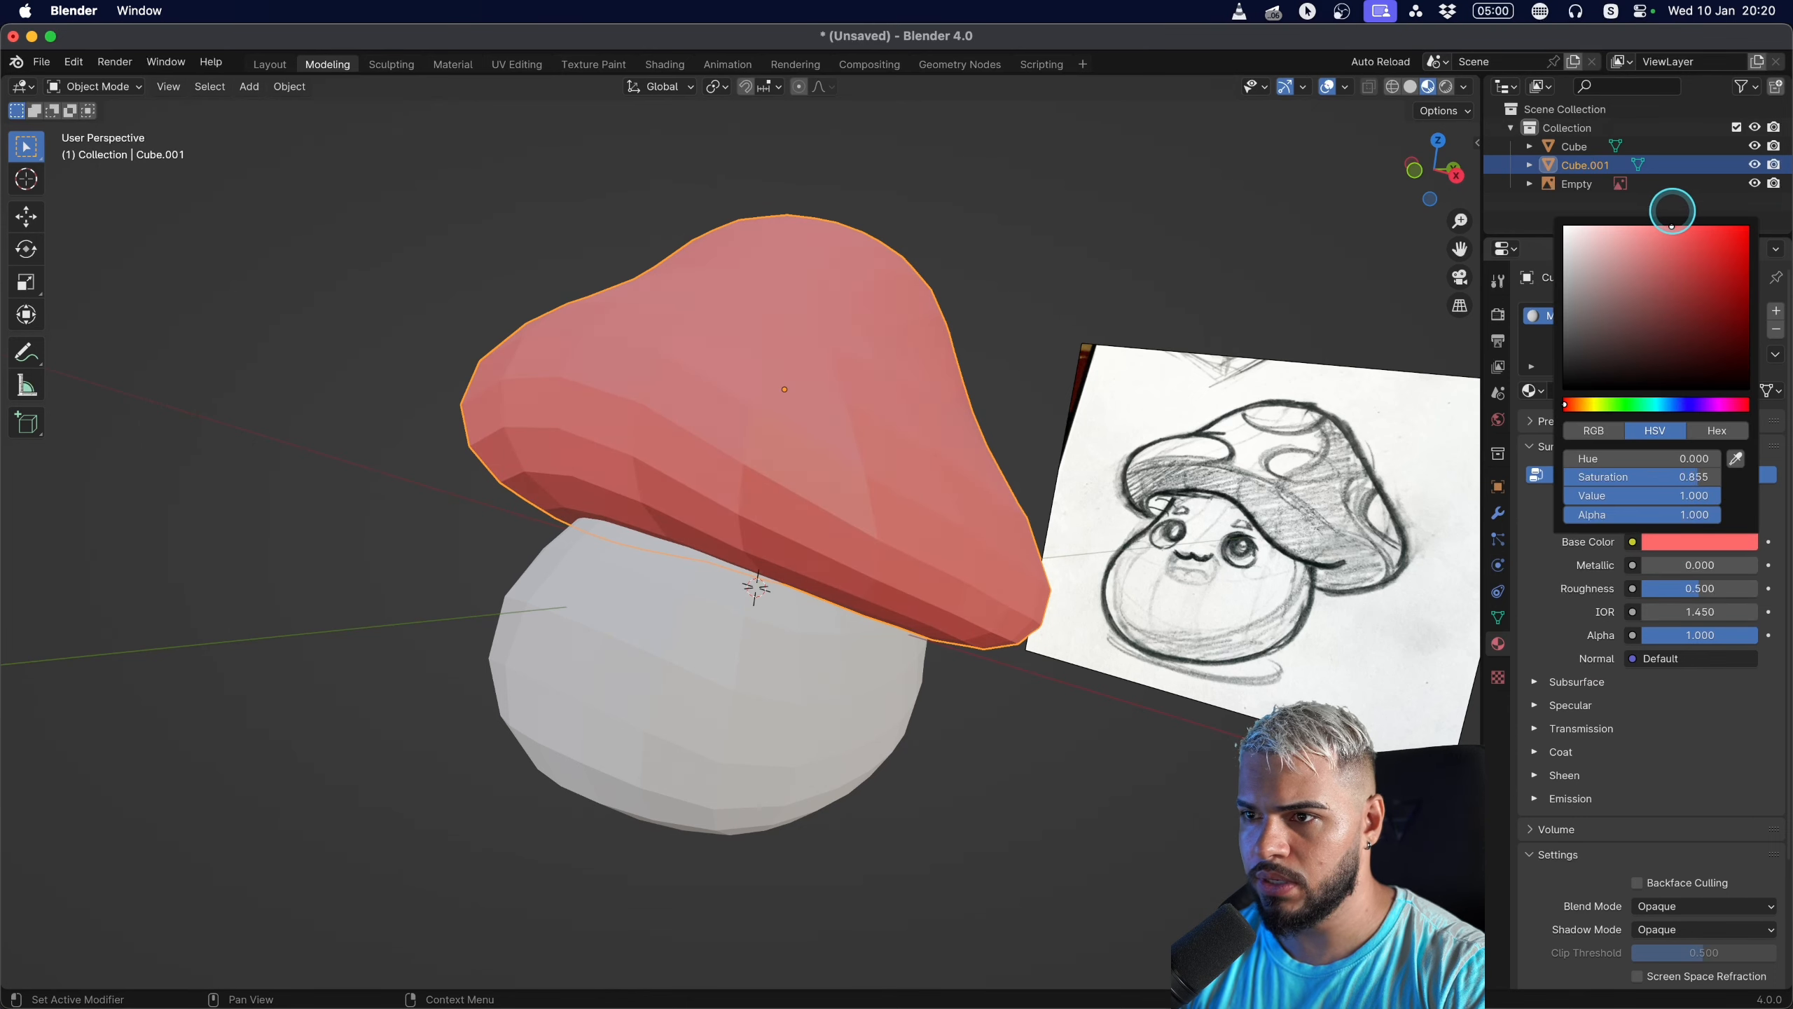
Give the mushroom body a new material with a light yellow base color.
{"action": "left_click", "coordinate": [806, 625]}
{"action": "left_click", "coordinate": [1592, 390]}
{"action": "left_click", "coordinate": [1694, 541]}
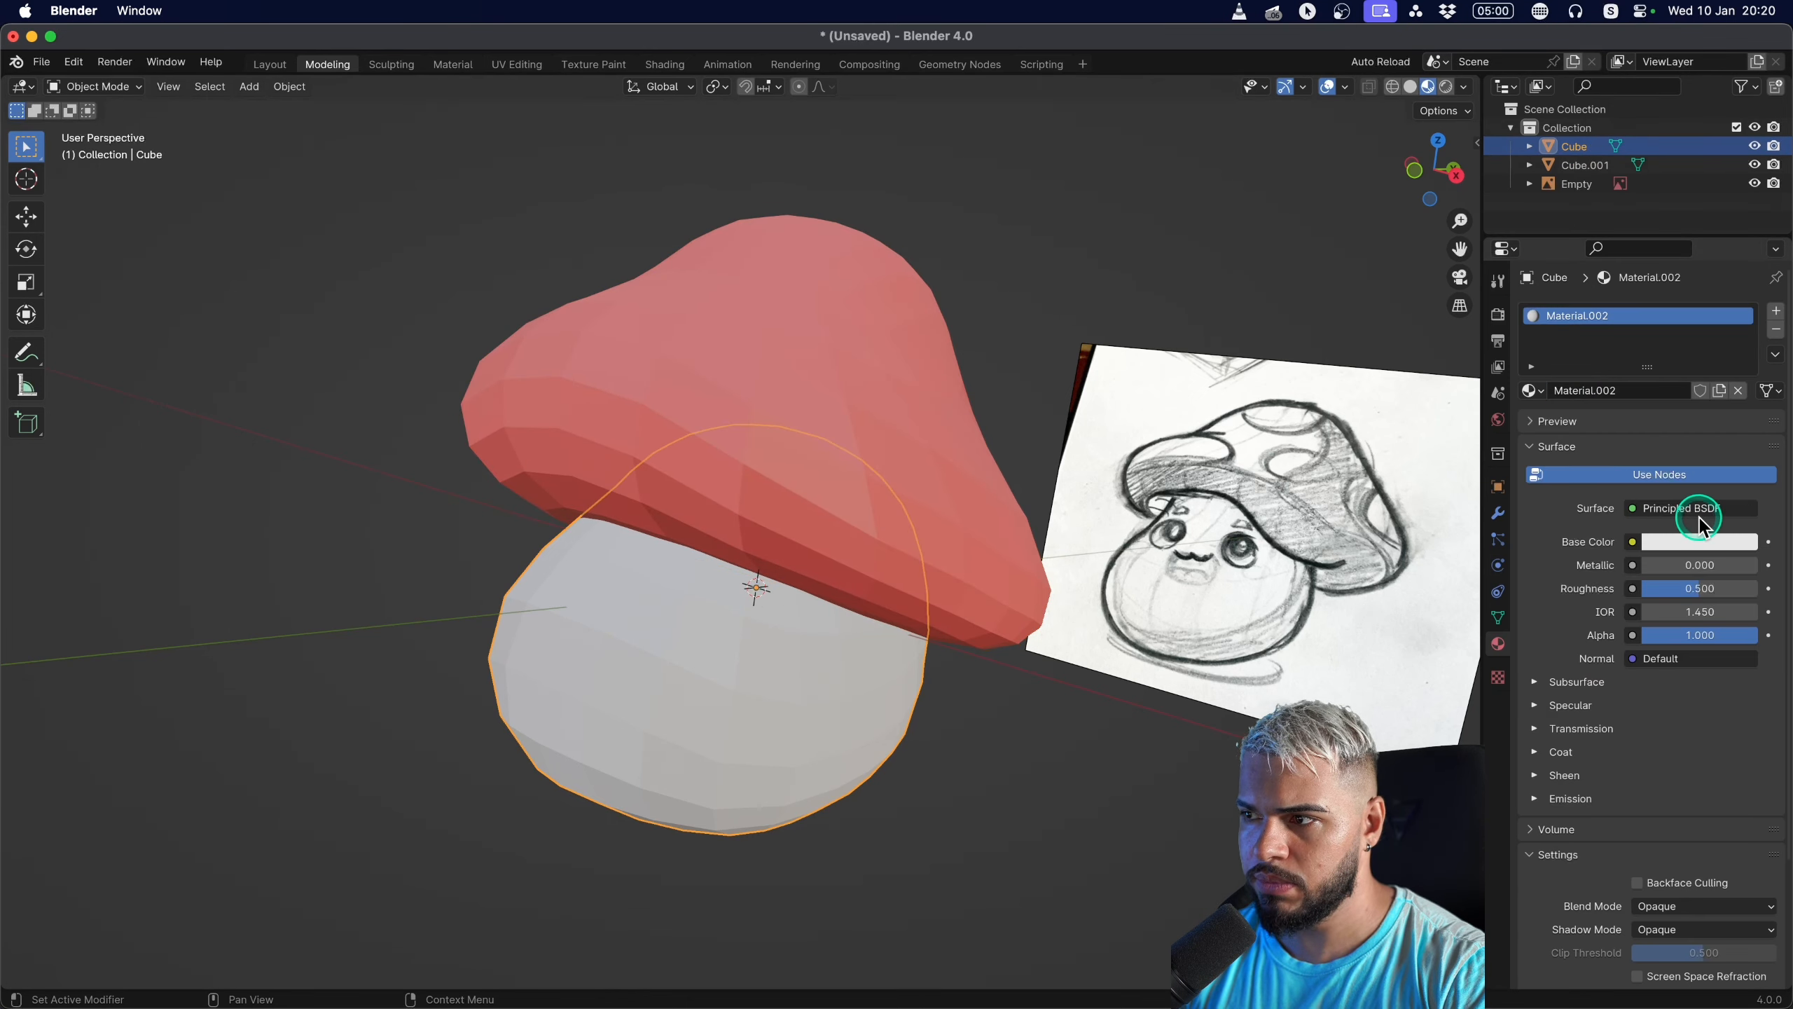
{"action": "left_click_drag", "start_coordinate": [1612, 234], "coordinate": [1599, 225]}
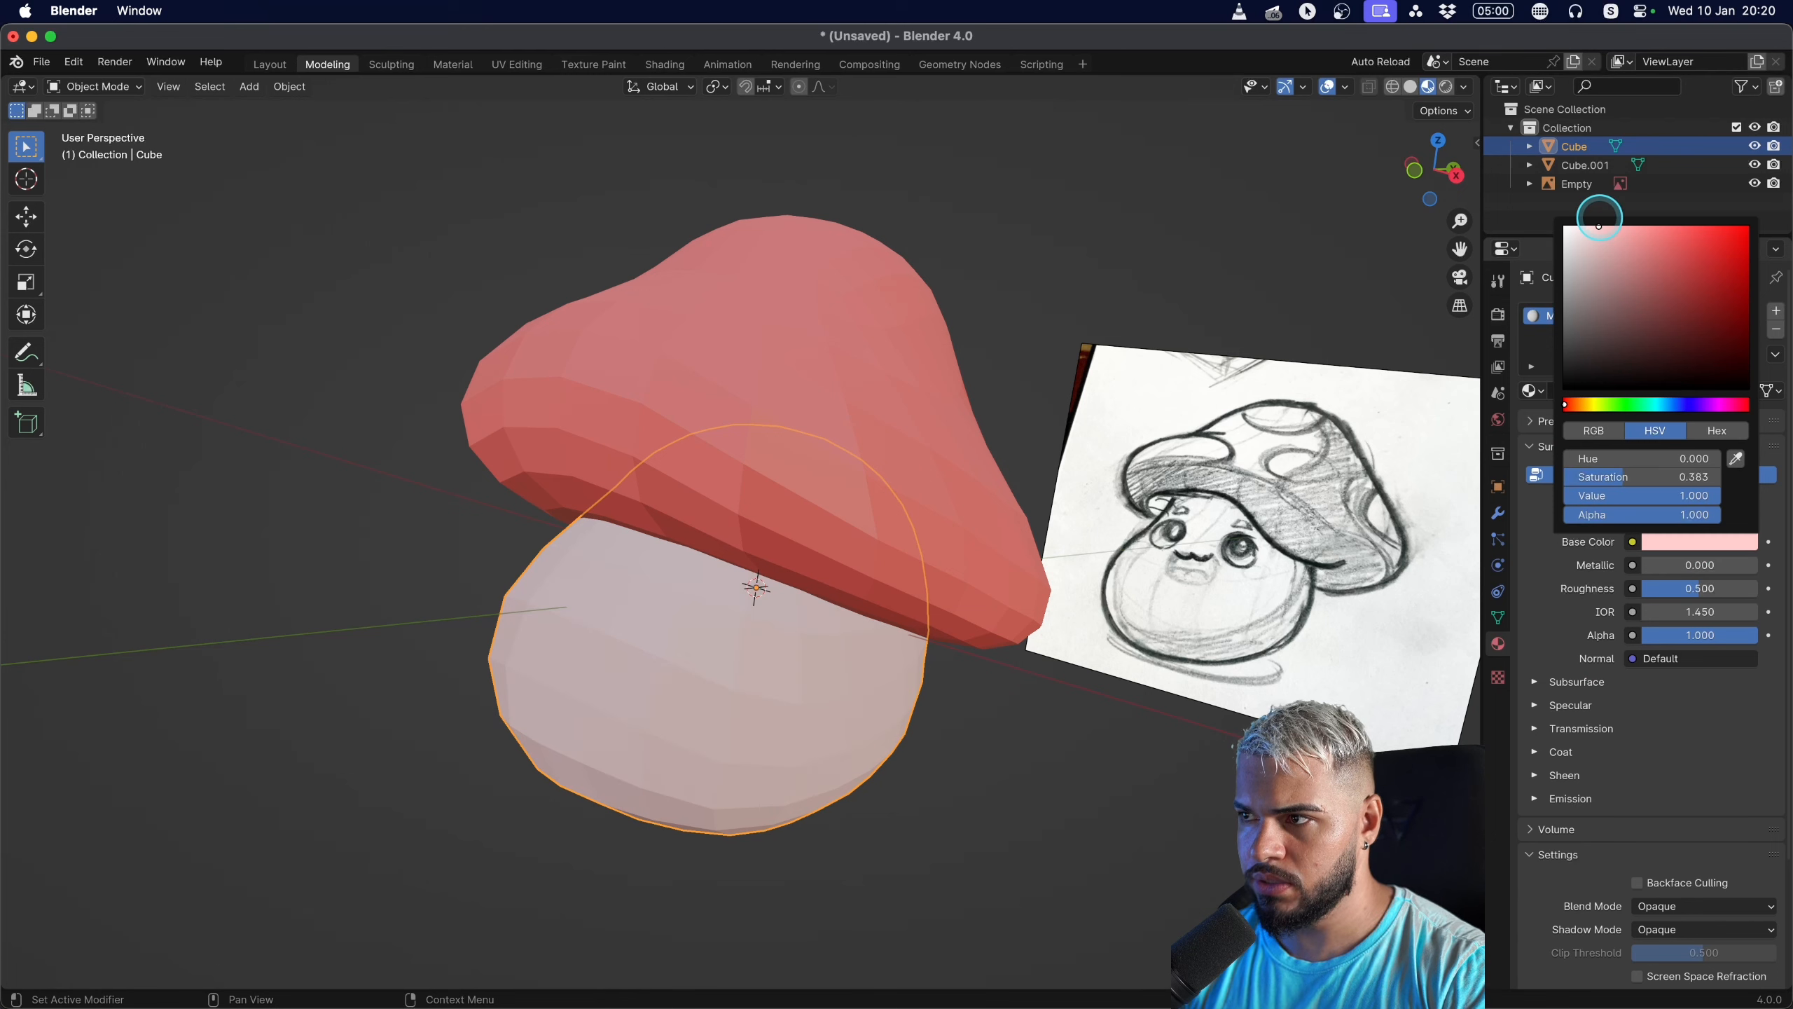
{"action": "left_click_drag", "start_coordinate": [1611, 408], "coordinate": [1590, 404]}
{"action": "left_click", "coordinate": [1623, 225]}
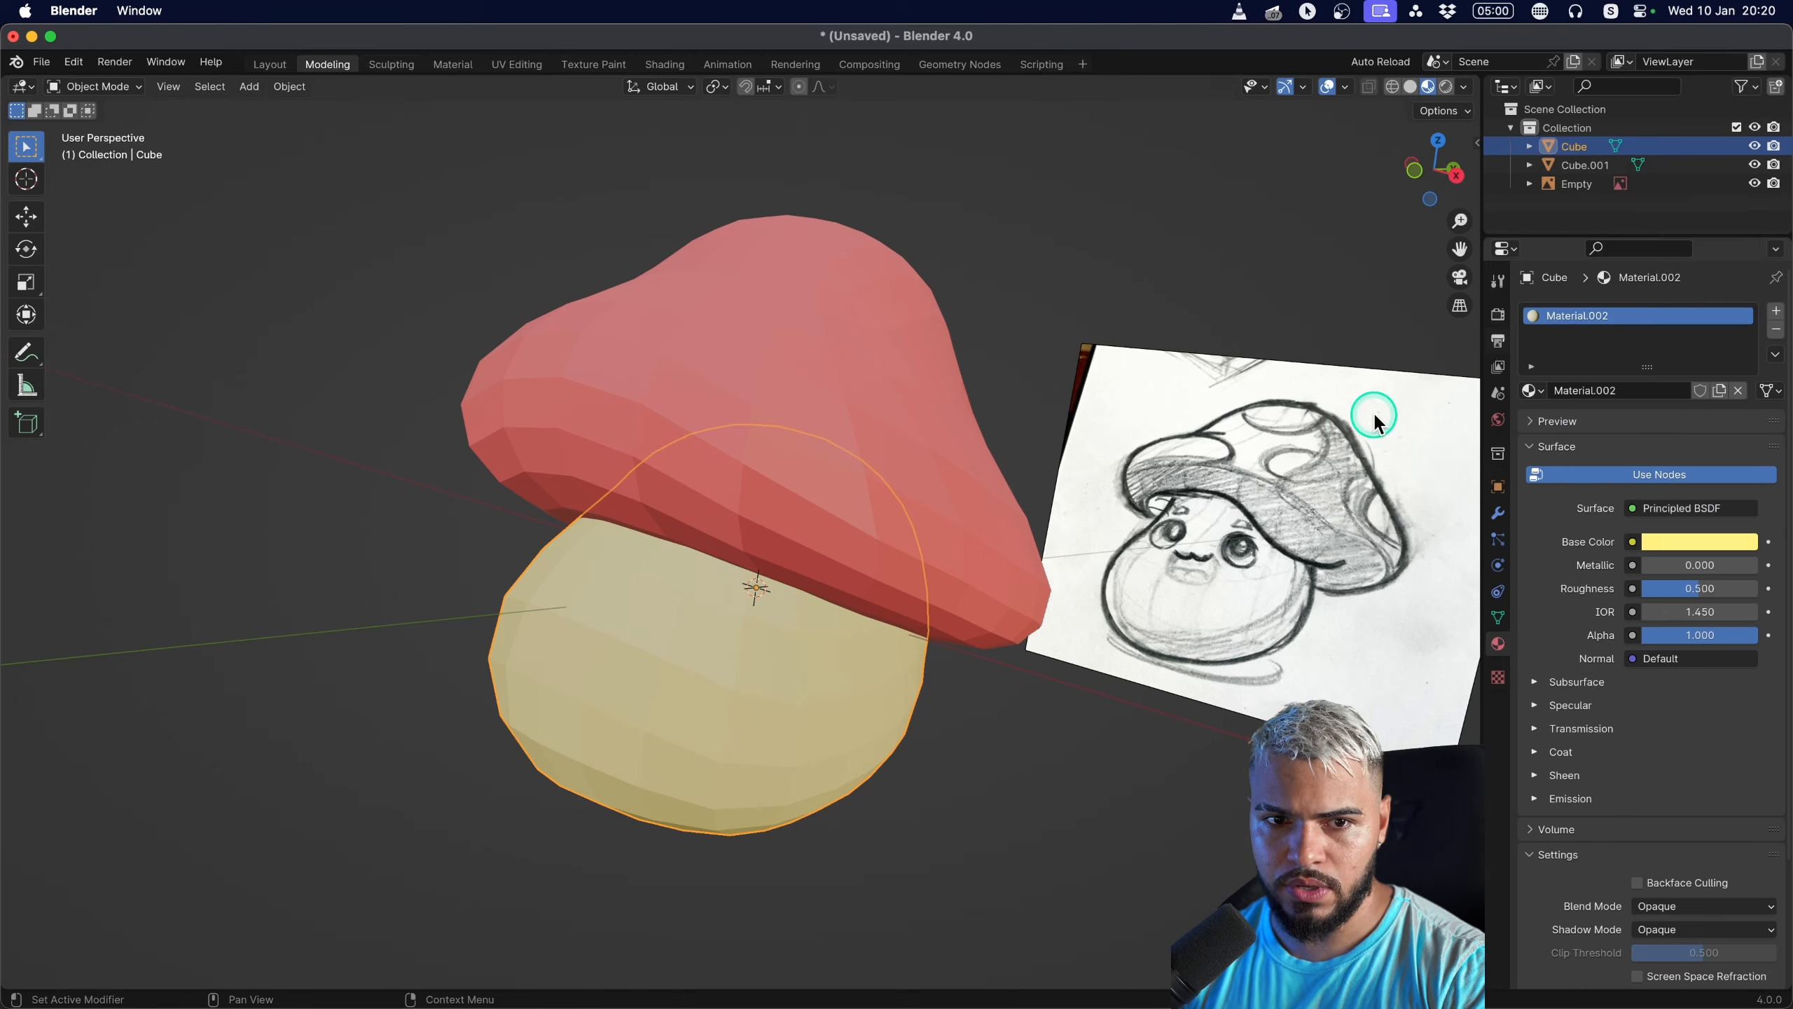
Add a cube mesh for the first eye and scale it down to a small size.
{"action": "mouse_move", "coordinate": [1376, 405]}
{"action": "middle_mouse_down"}
{"action": "mouse_move", "coordinate": [689, 700]}
{"action": "mouse_move", "coordinate": [980, 708]}
{"action": "mouse_move", "coordinate": [712, 665]}
{"action": "middle_mouse_up"}
{"action": "scroll", "coordinate": [776, 631], "scroll_direction": "up", "scroll_amount": 2}
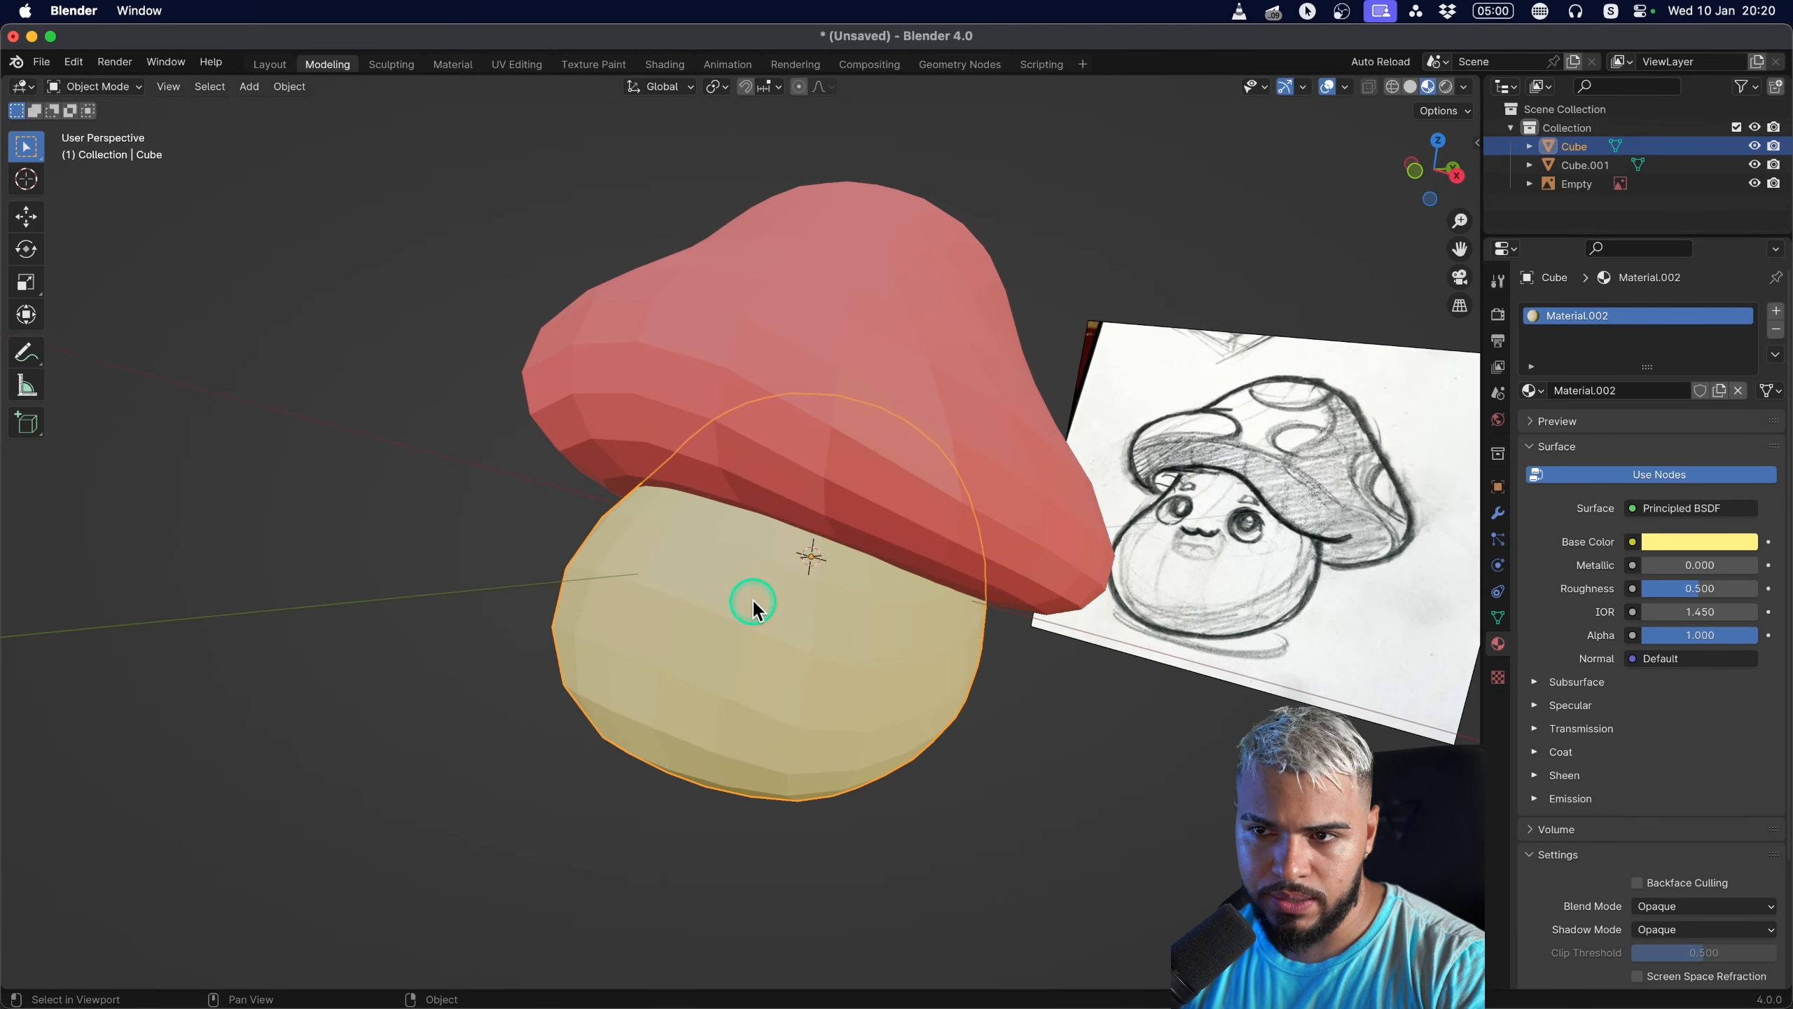
{"action": "key", "text": "shift+a"}
{"action": "mouse_move", "coordinate": [753, 604]}
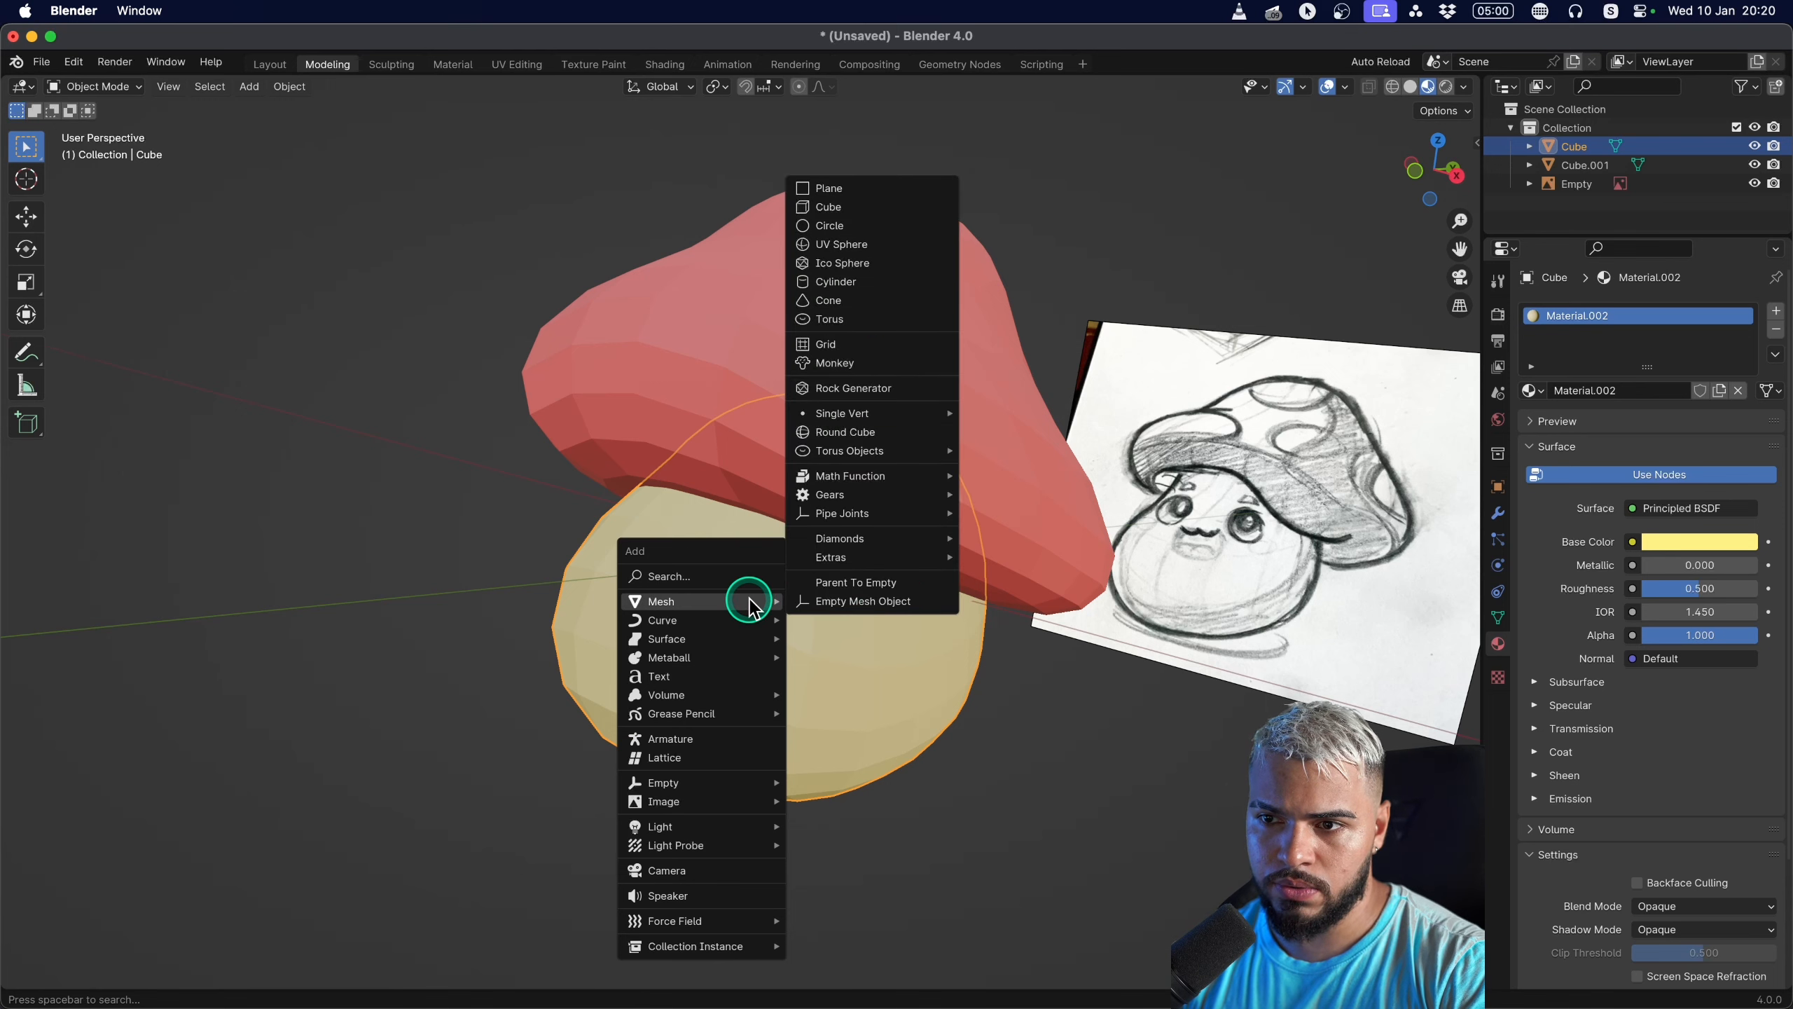
{"action": "left_click", "coordinate": [891, 208]}
{"action": "key", "text": "s"}
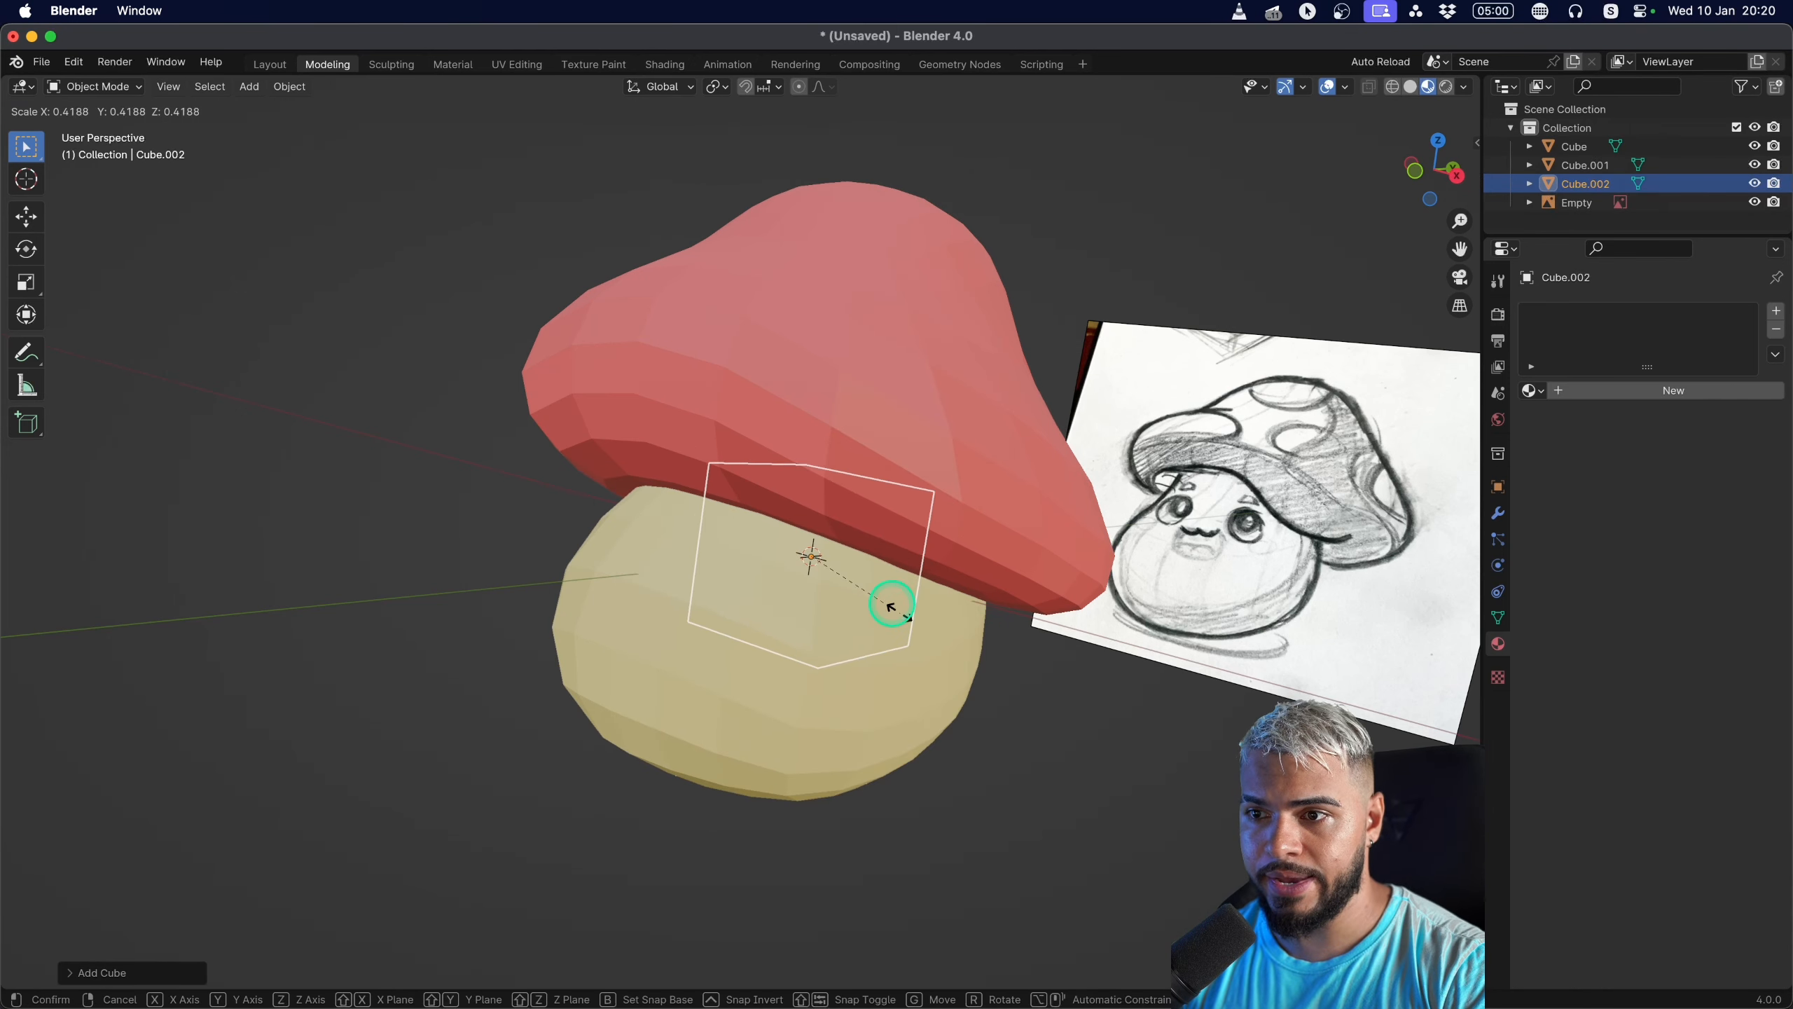
{"action": "left_click", "coordinate": [843, 583]}
Move the small cube to the front of the body just below the cap's brim and shrink it to about 0.6 of its size.
{"action": "middle_click_drag", "start_coordinate": [831, 580], "coordinate": [794, 588]}
{"action": "key", "text": "g"}
{"action": "left_click", "coordinate": [651, 579]}
{"action": "mouse_move", "coordinate": [652, 583]}
{"action": "middle_mouse_down"}
{"action": "mouse_move", "coordinate": [784, 600]}
{"action": "mouse_move", "coordinate": [1088, 549]}
{"action": "mouse_move", "coordinate": [920, 592]}
{"action": "mouse_move", "coordinate": [818, 579]}
{"action": "middle_mouse_up"}
{"action": "key", "text": "g"}
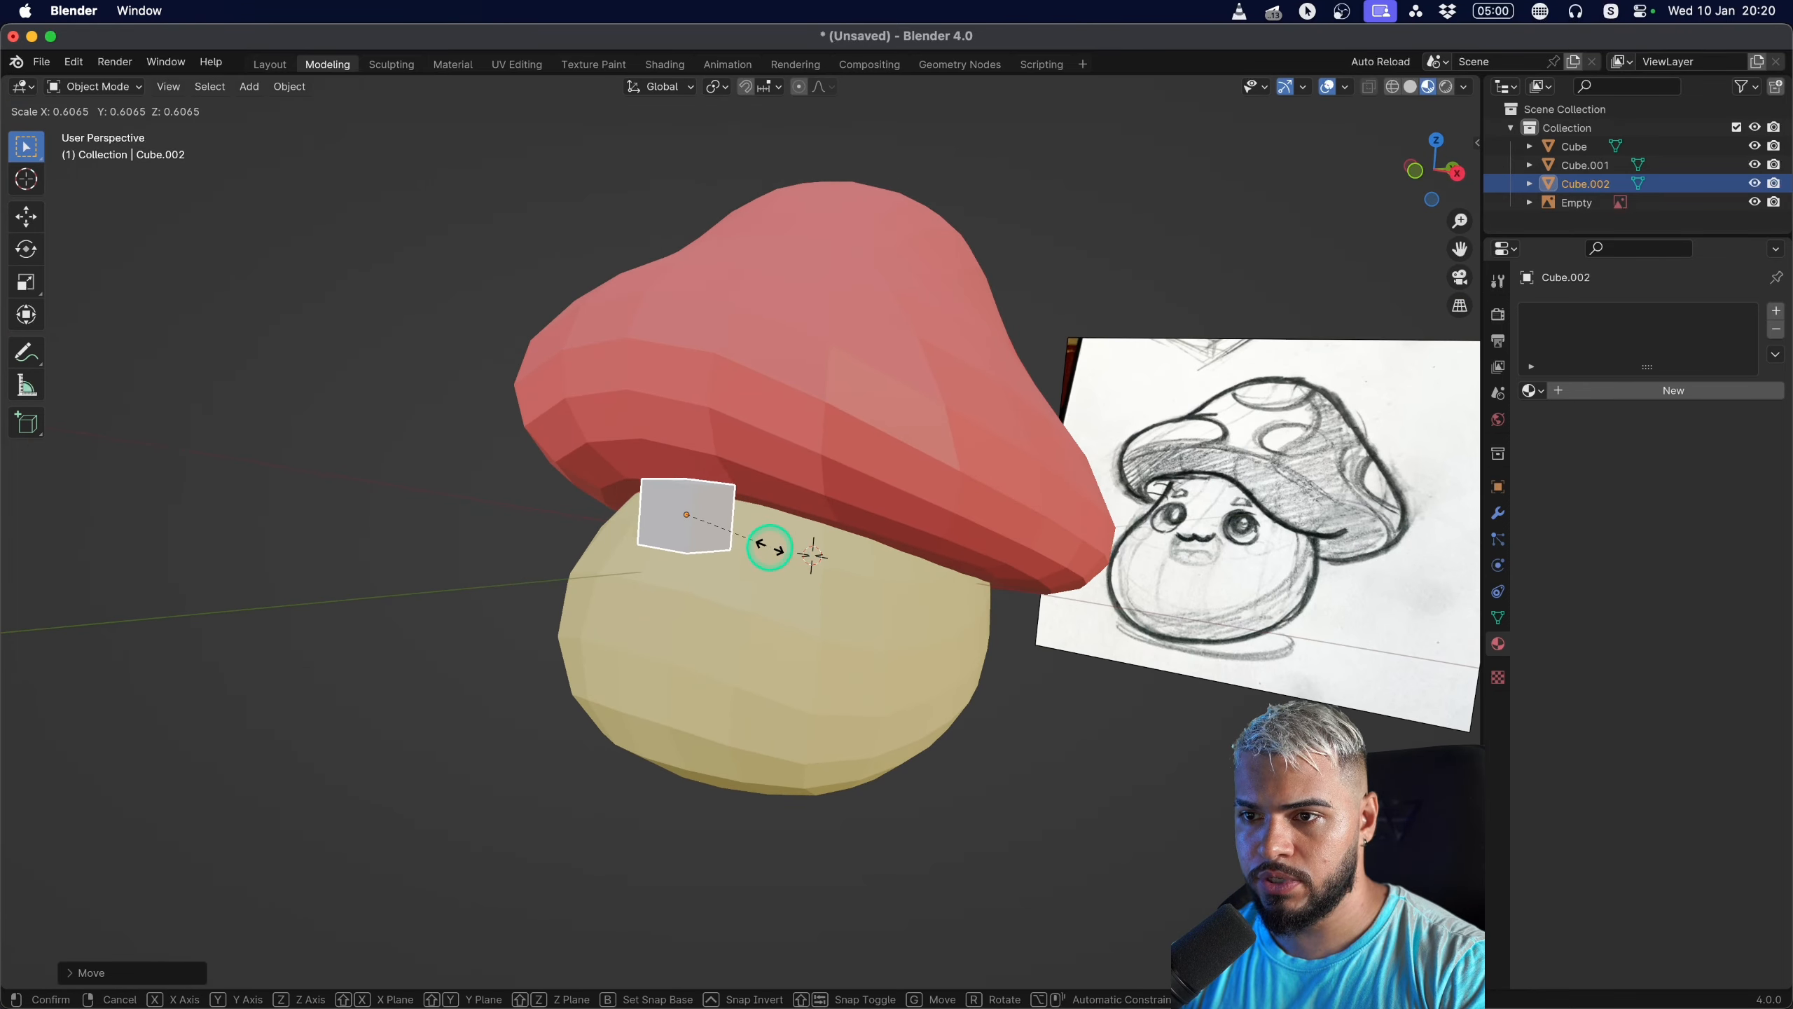
{"action": "left_click", "coordinate": [833, 573]}
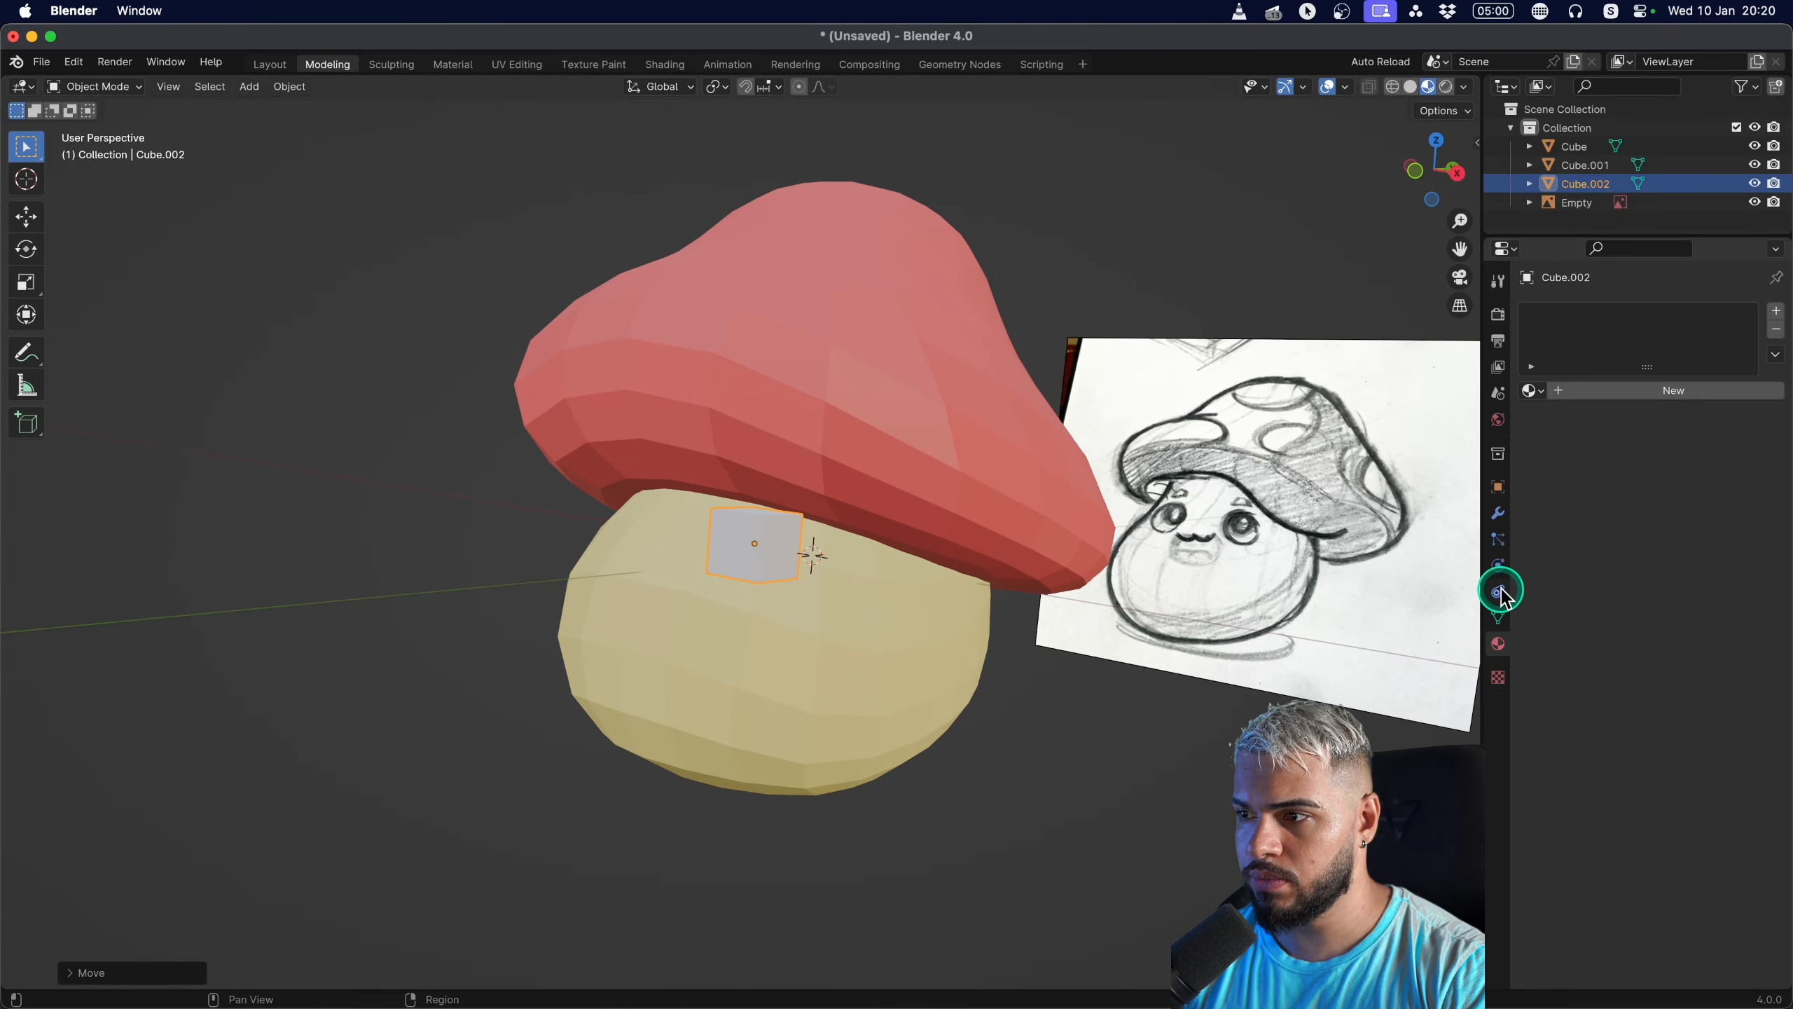
Add a Subdivision Surface modifier to the small eye cube.
{"action": "left_click", "coordinate": [1498, 515]}
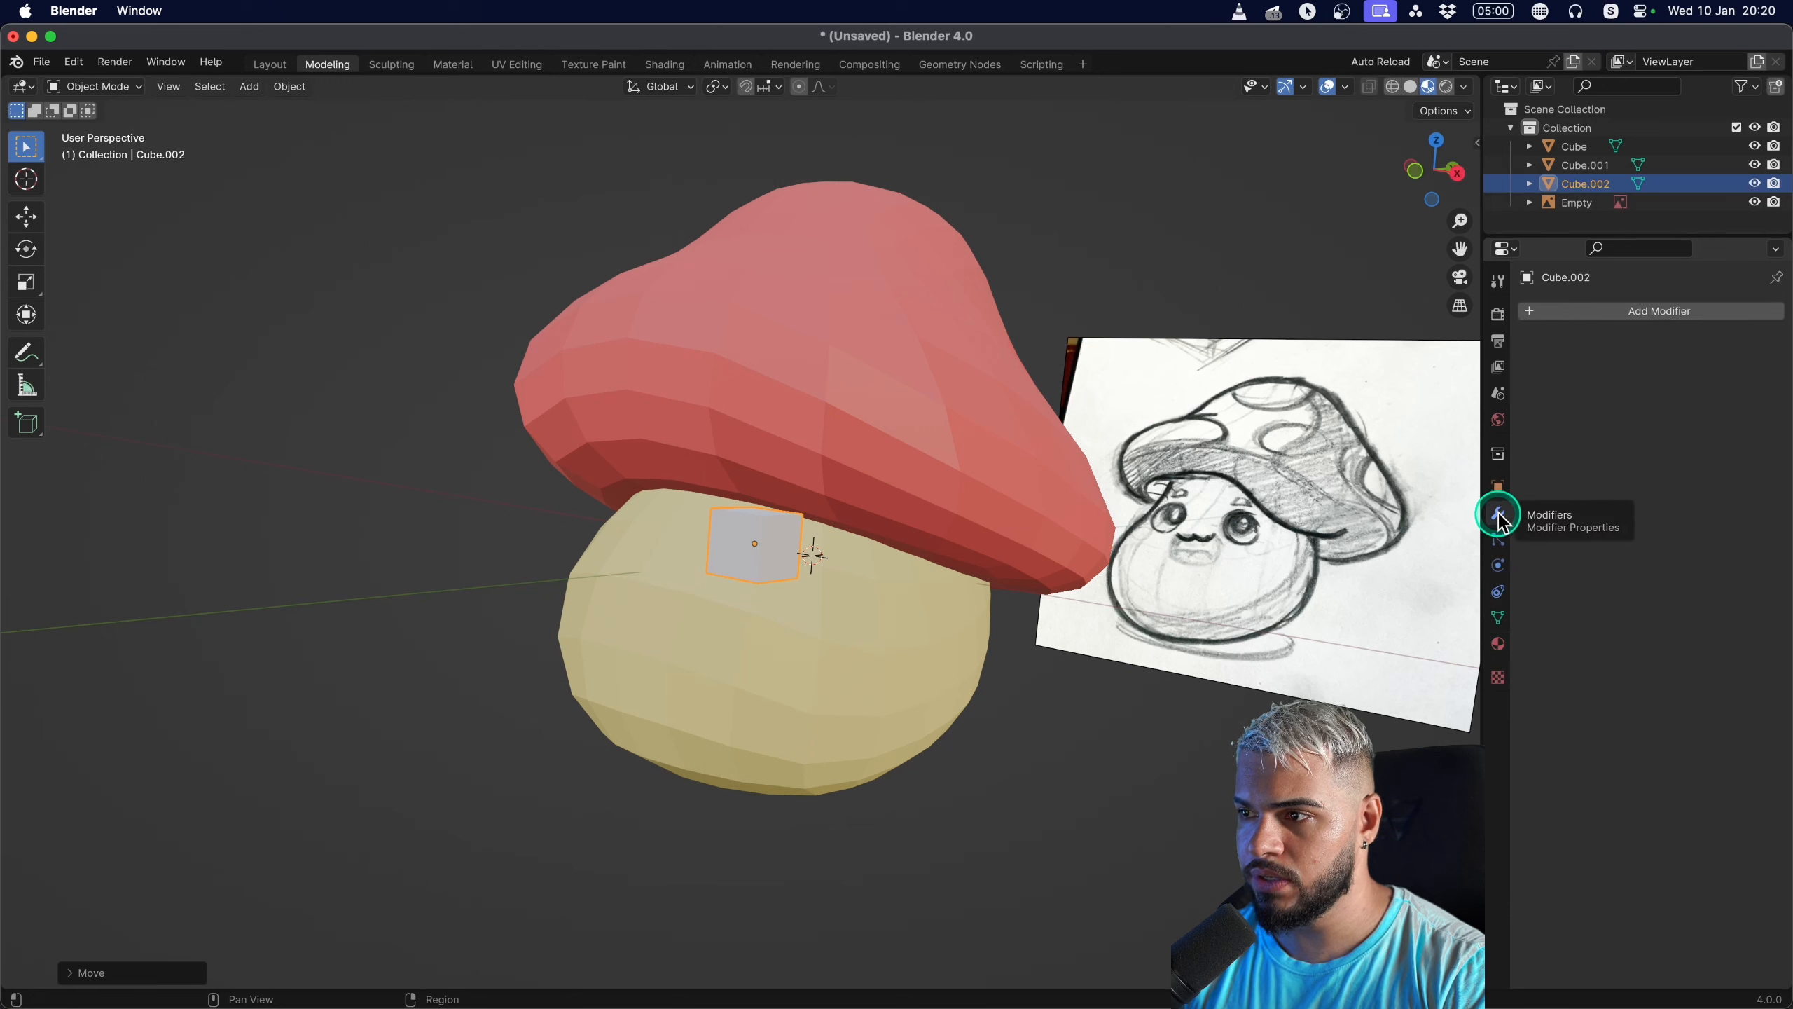
{"action": "left_click", "coordinate": [1634, 311]}
{"action": "mouse_move", "coordinate": [1631, 314]}
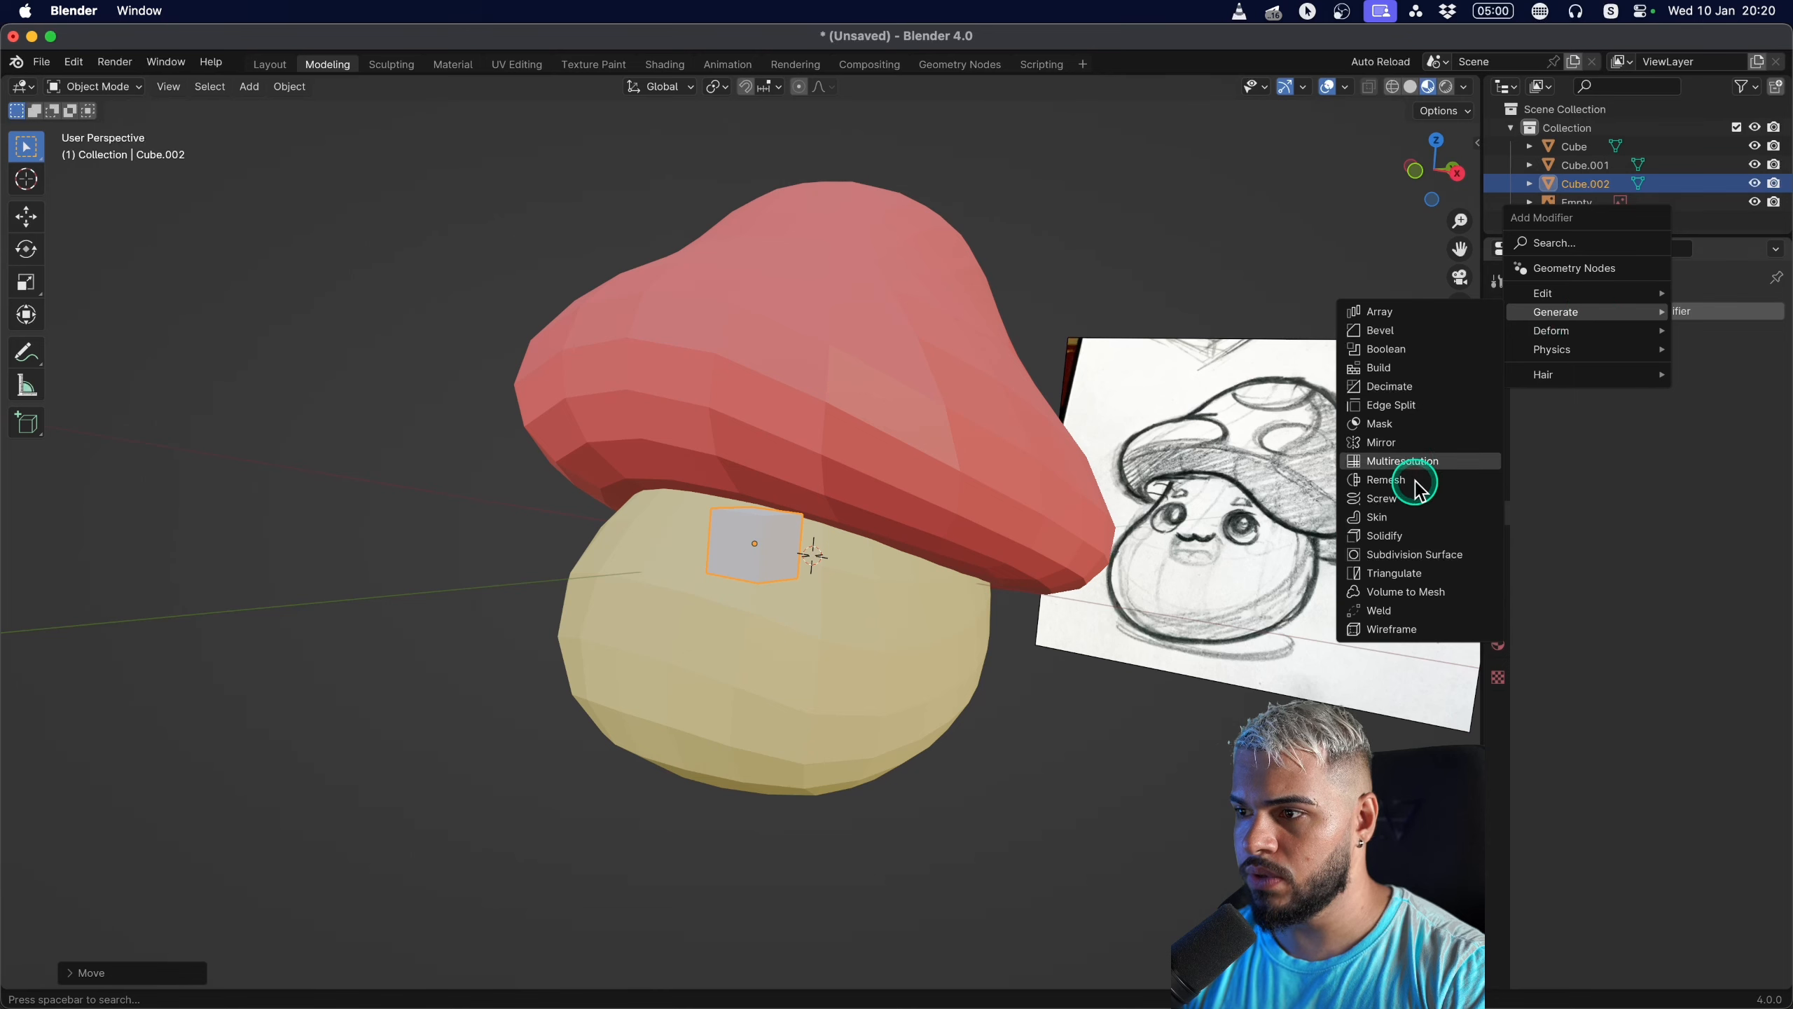
{"action": "left_click", "coordinate": [1421, 556]}
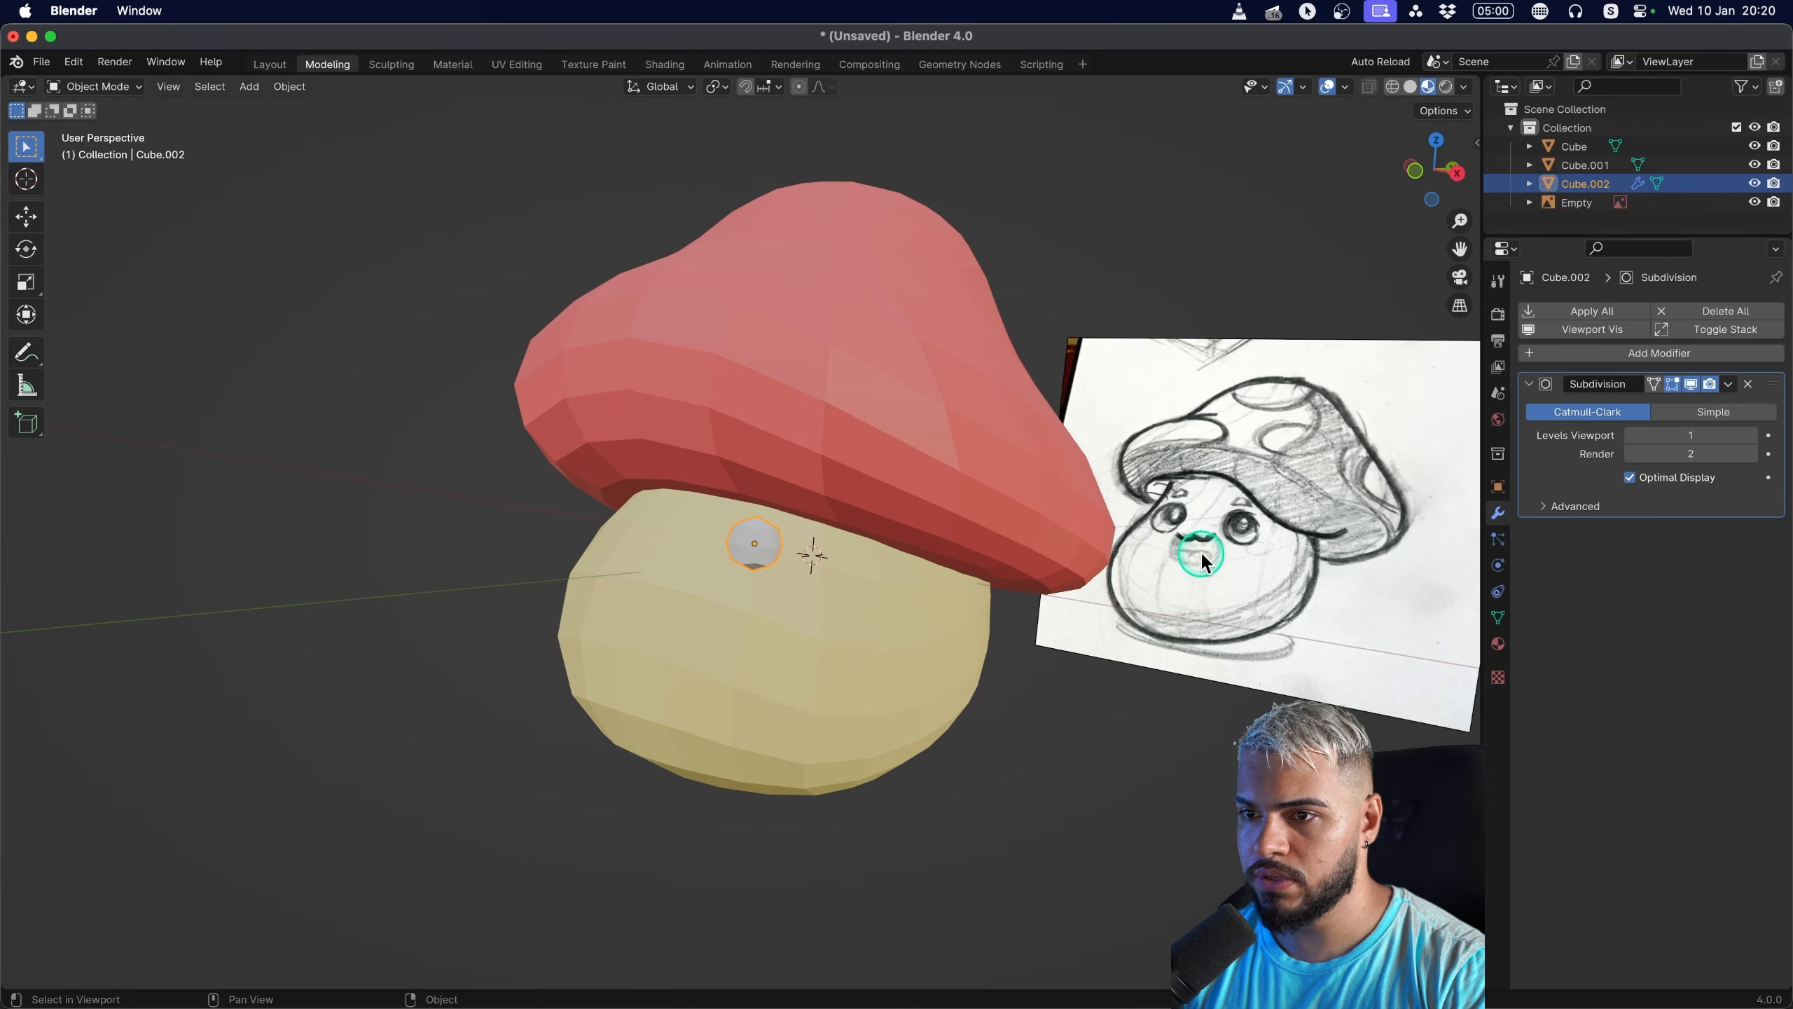
Set the eye's viewport subdivision level to 3 and reposition the eye on the face beneath the cap.
{"action": "mouse_move", "coordinate": [889, 580]}
{"action": "middle_mouse_down"}
{"action": "mouse_move", "coordinate": [740, 595]}
{"action": "mouse_move", "coordinate": [802, 557]}
{"action": "mouse_move", "coordinate": [1224, 486]}
{"action": "middle_mouse_up"}
{"action": "scroll", "coordinate": [741, 595], "scroll_direction": "up", "scroll_amount": 1}
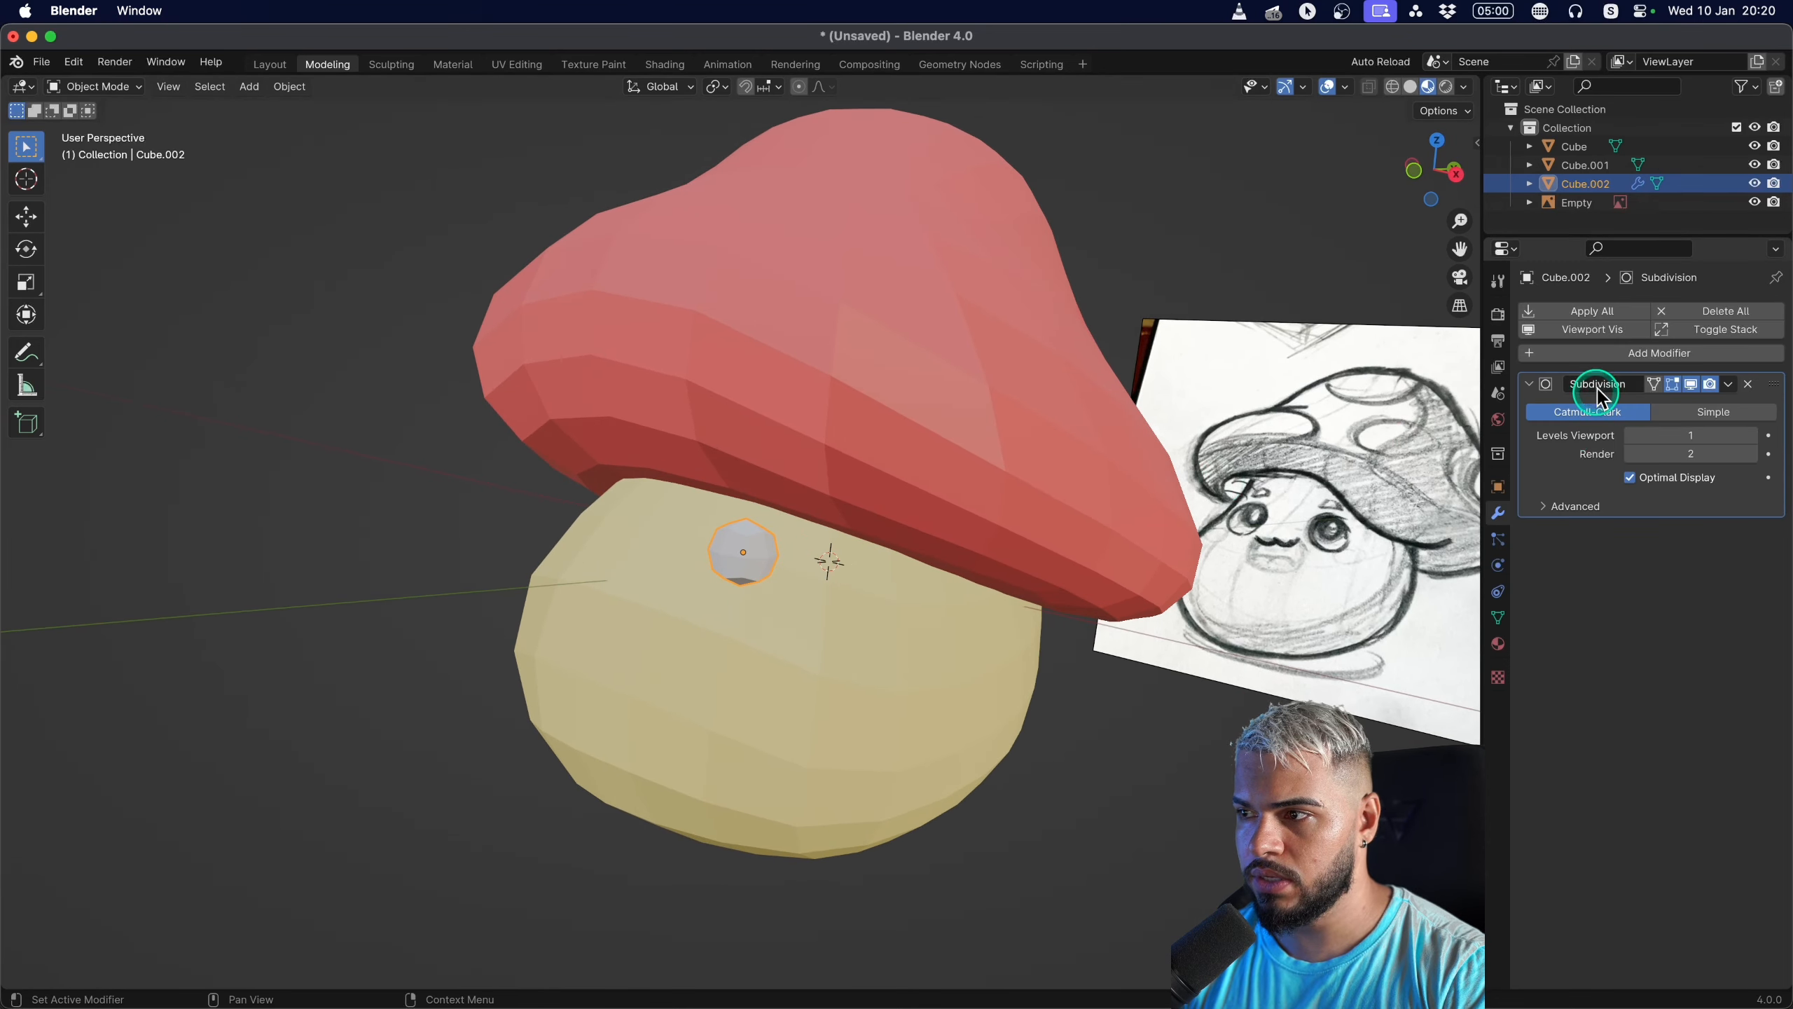
{"action": "key", "text": "ctrl+2"}
{"action": "scroll", "coordinate": [734, 558], "scroll_direction": "up", "scroll_amount": 2}
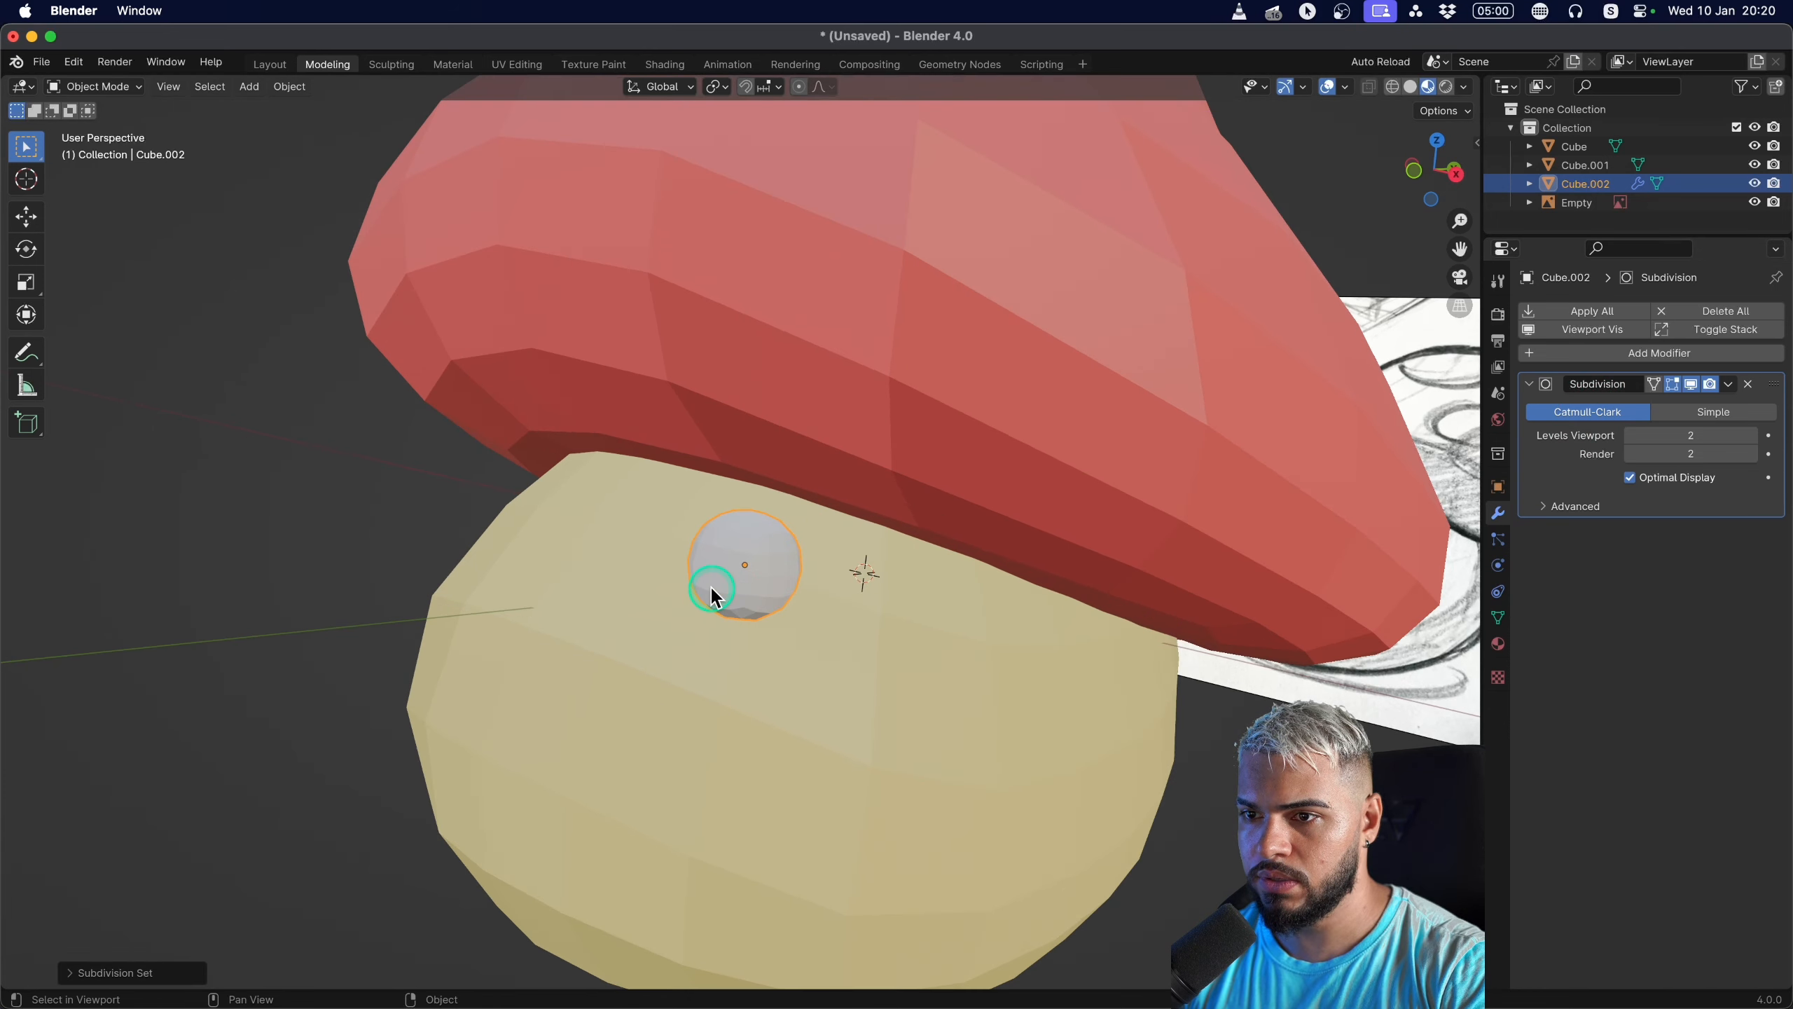
{"action": "middle_click_drag", "start_coordinate": [762, 600], "coordinate": [800, 588]}
{"action": "key", "text": "g"}
{"action": "left_click", "coordinate": [819, 579]}
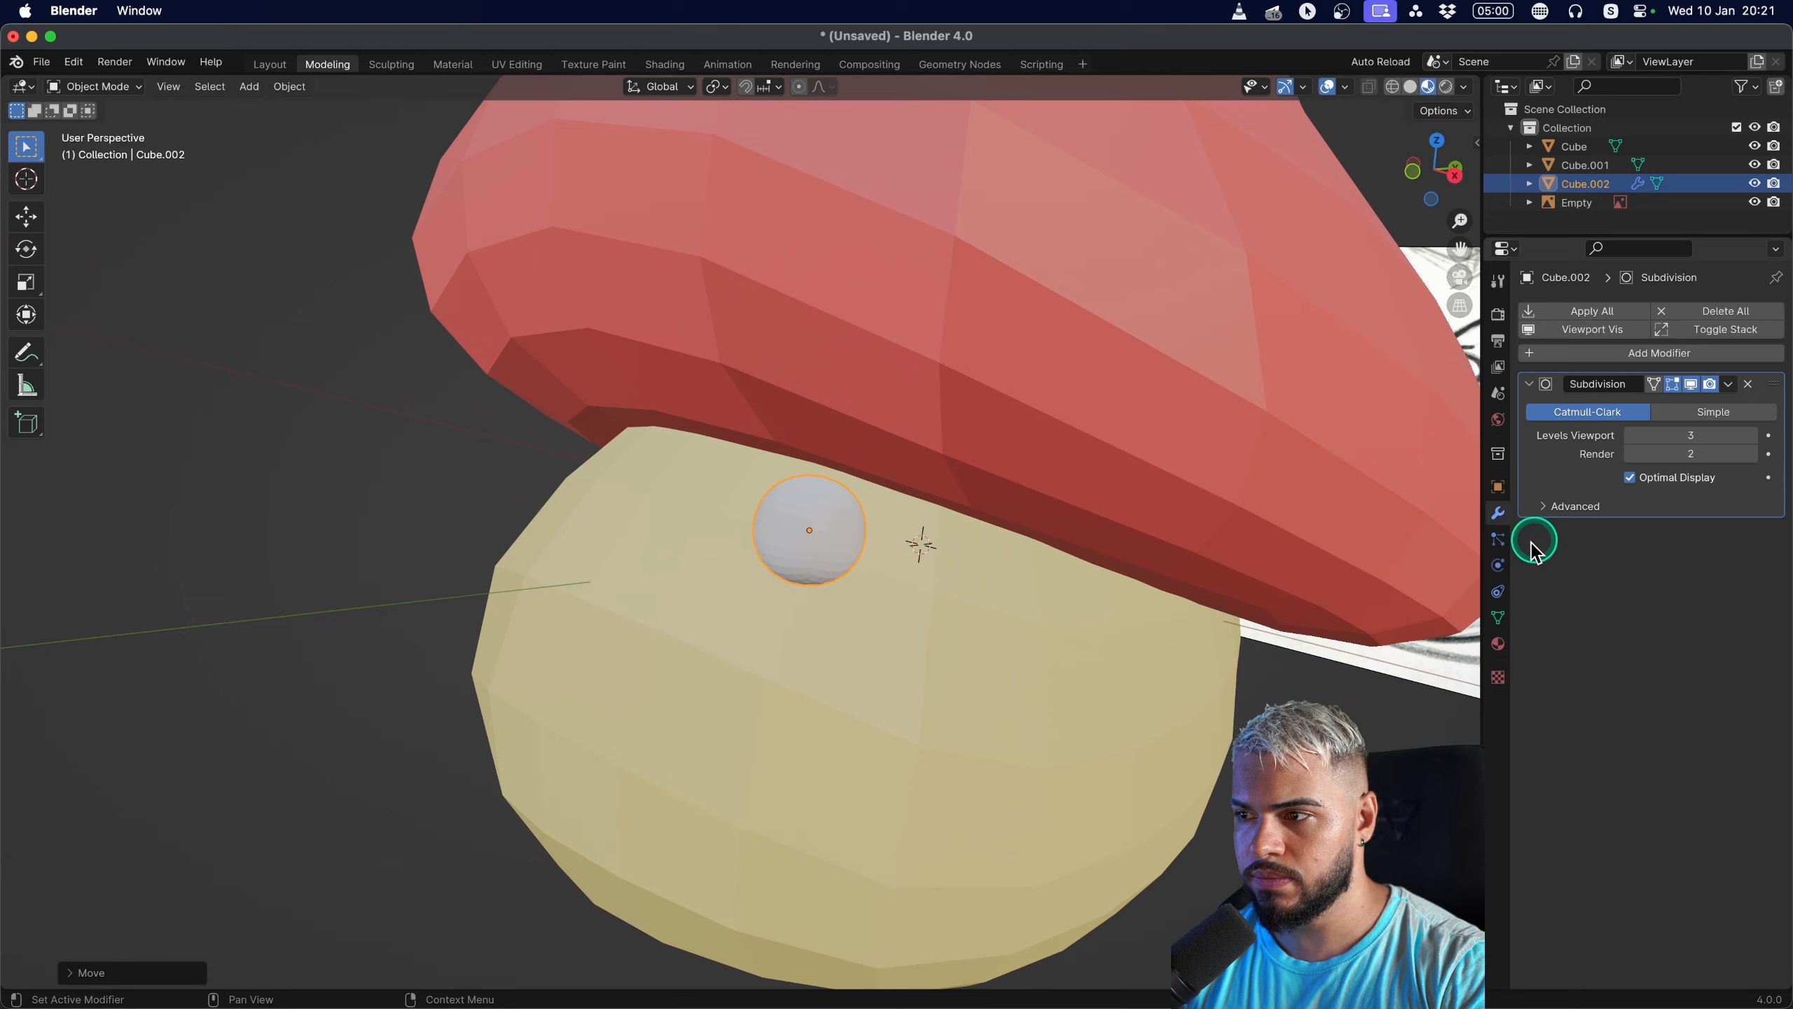
Create a new material for the eye and set its base color to black.
{"action": "left_click", "coordinate": [1501, 644]}
{"action": "left_click", "coordinate": [1622, 396]}
{"action": "left_click", "coordinate": [1669, 538]}
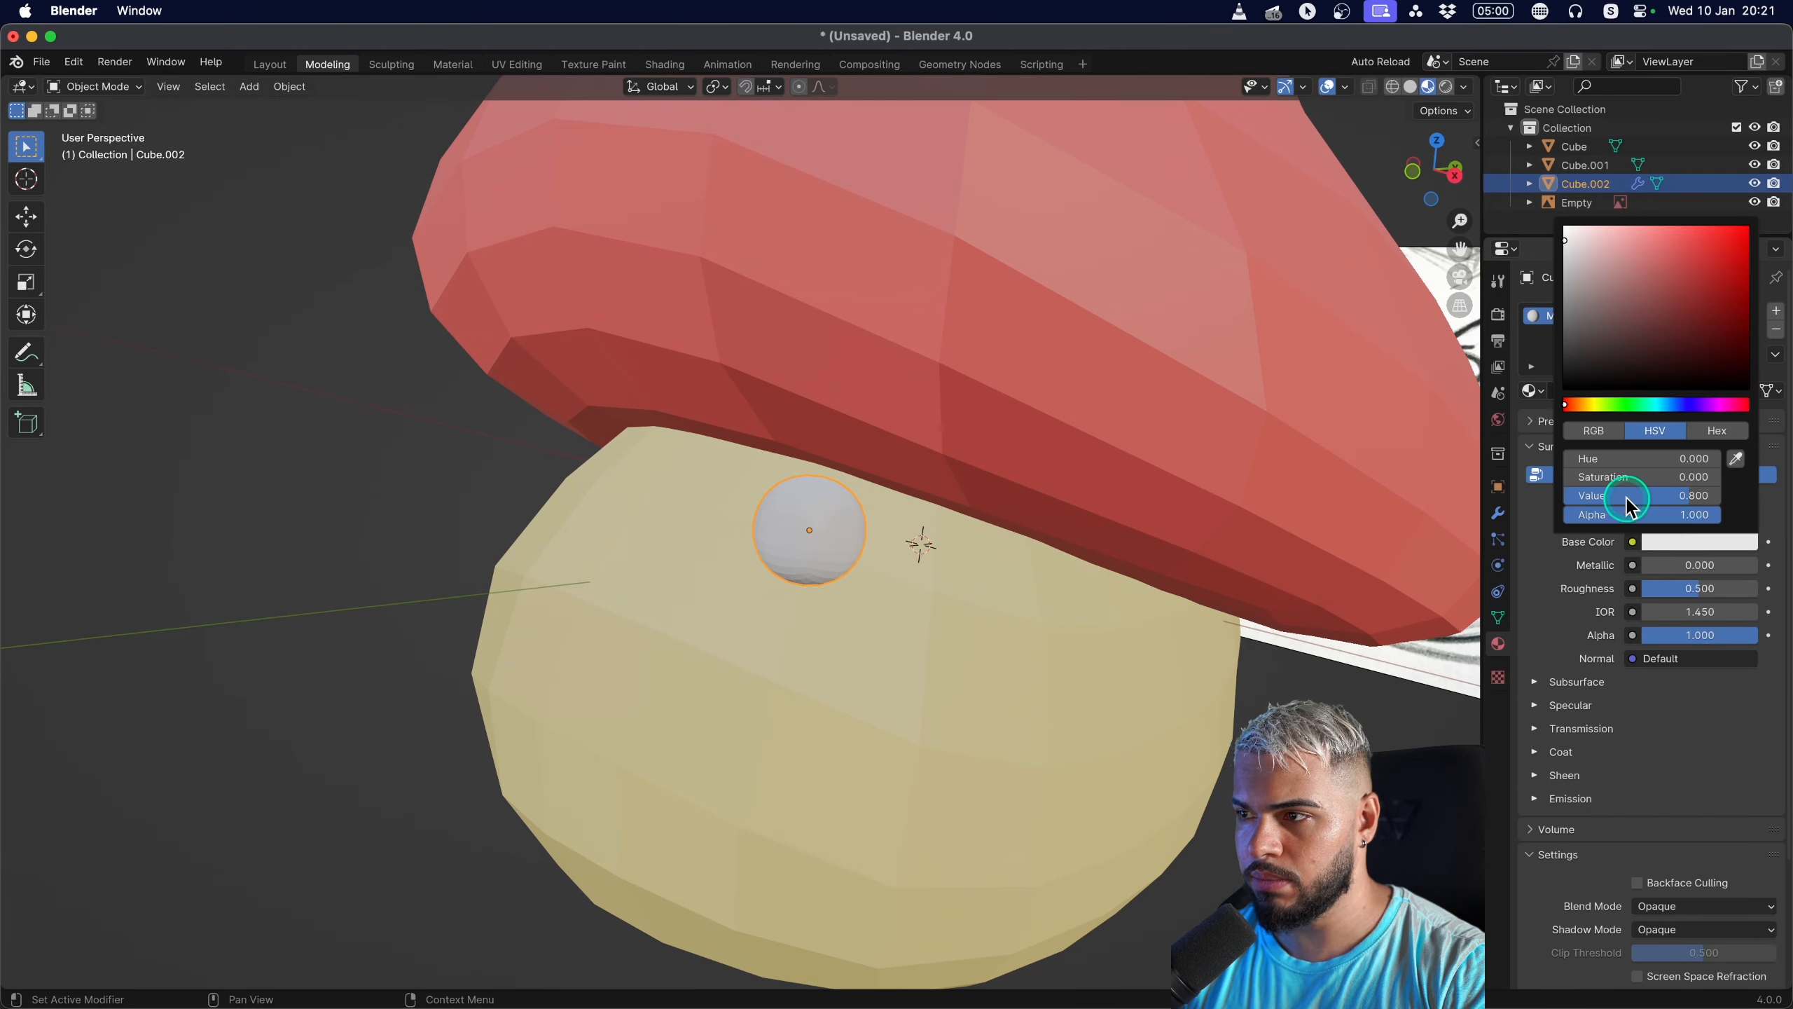
{"action": "left_click_drag", "start_coordinate": [1607, 324], "coordinate": [1512, 504]}
Reposition the black eye on the face beneath the cap, setting it against the body's surface from several angles.
{"action": "middle_click_drag", "start_coordinate": [1150, 424], "coordinate": [978, 428]}
{"action": "key", "text": "g"}
{"action": "left_click", "coordinate": [785, 463]}
{"action": "key", "text": "g"}
{"action": "left_click", "coordinate": [892, 532]}
{"action": "scroll", "coordinate": [864, 528], "scroll_direction": "down", "scroll_amount": 1}
{"action": "mouse_move", "coordinate": [863, 526]}
{"action": "middle_mouse_down"}
{"action": "mouse_move", "coordinate": [693, 545]}
{"action": "mouse_move", "coordinate": [729, 565]}
{"action": "middle_mouse_up"}
{"action": "key", "text": "g"}
{"action": "left_click", "coordinate": [700, 549]}
Duplicate the eye and place the copy on the opposite side of the face, partly sunk into the body.
{"action": "key", "text": "shift+d"}
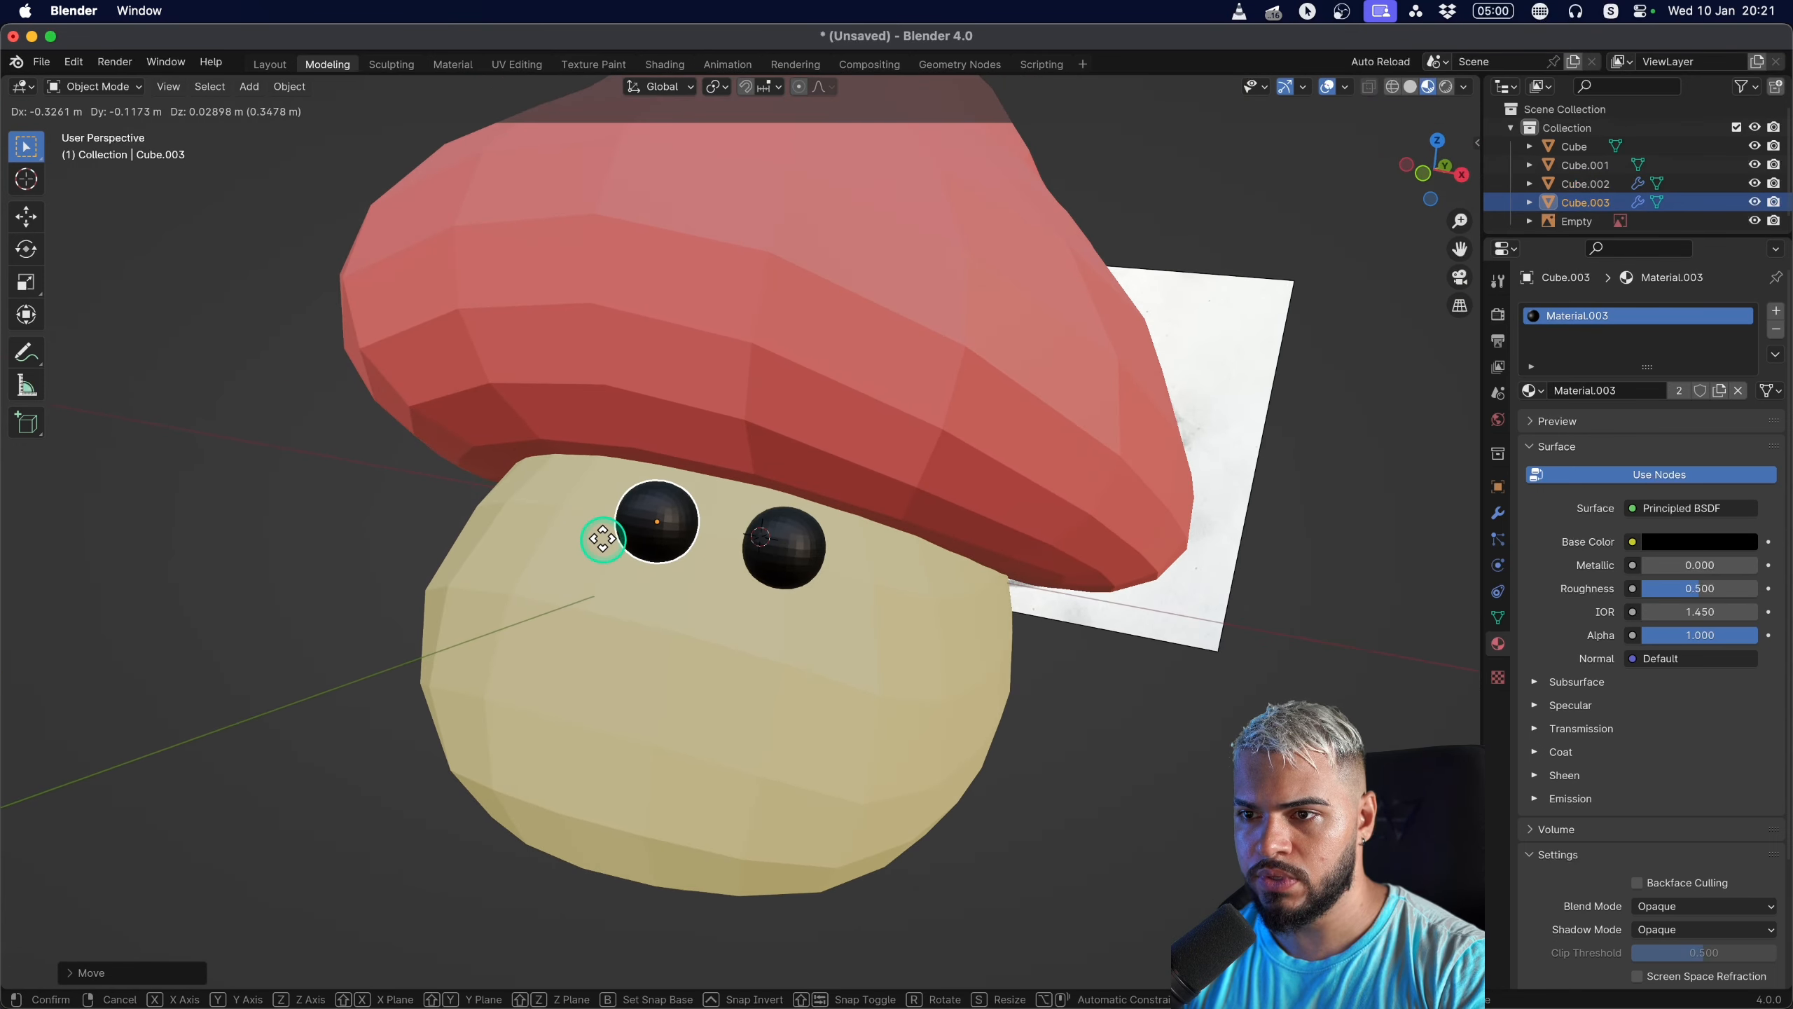
{"action": "left_click", "coordinate": [499, 513]}
{"action": "key", "text": "g"}
{"action": "mouse_move", "coordinate": [499, 513]}
{"action": "middle_mouse_down"}
{"action": "mouse_move", "coordinate": [689, 533]}
{"action": "mouse_move", "coordinate": [579, 532]}
{"action": "mouse_move", "coordinate": [572, 580]}
{"action": "mouse_move", "coordinate": [492, 578]}
{"action": "mouse_move", "coordinate": [492, 561]}
{"action": "mouse_move", "coordinate": [602, 550]}
{"action": "mouse_move", "coordinate": [600, 525]}
{"action": "mouse_move", "coordinate": [812, 564]}
{"action": "middle_mouse_up"}
{"action": "left_click", "coordinate": [628, 532]}
{"action": "key", "text": "g"}
{"action": "left_click", "coordinate": [520, 563]}
{"action": "key", "text": "g"}
{"action": "left_click", "coordinate": [606, 523]}
Inspect the body's mesh around the eyes in Edit Mode, highlighting a single face between them, and return to Object Mode.
{"action": "left_click", "coordinate": [685, 536]}
{"action": "middle_click_drag", "start_coordinate": [633, 585], "coordinate": [667, 601]}
{"action": "key", "text": "Tab"}
{"action": "scroll", "coordinate": [704, 589], "scroll_direction": "up", "scroll_amount": 1}
{"action": "key", "text": "Tab"}
{"action": "key", "text": "Tab"}
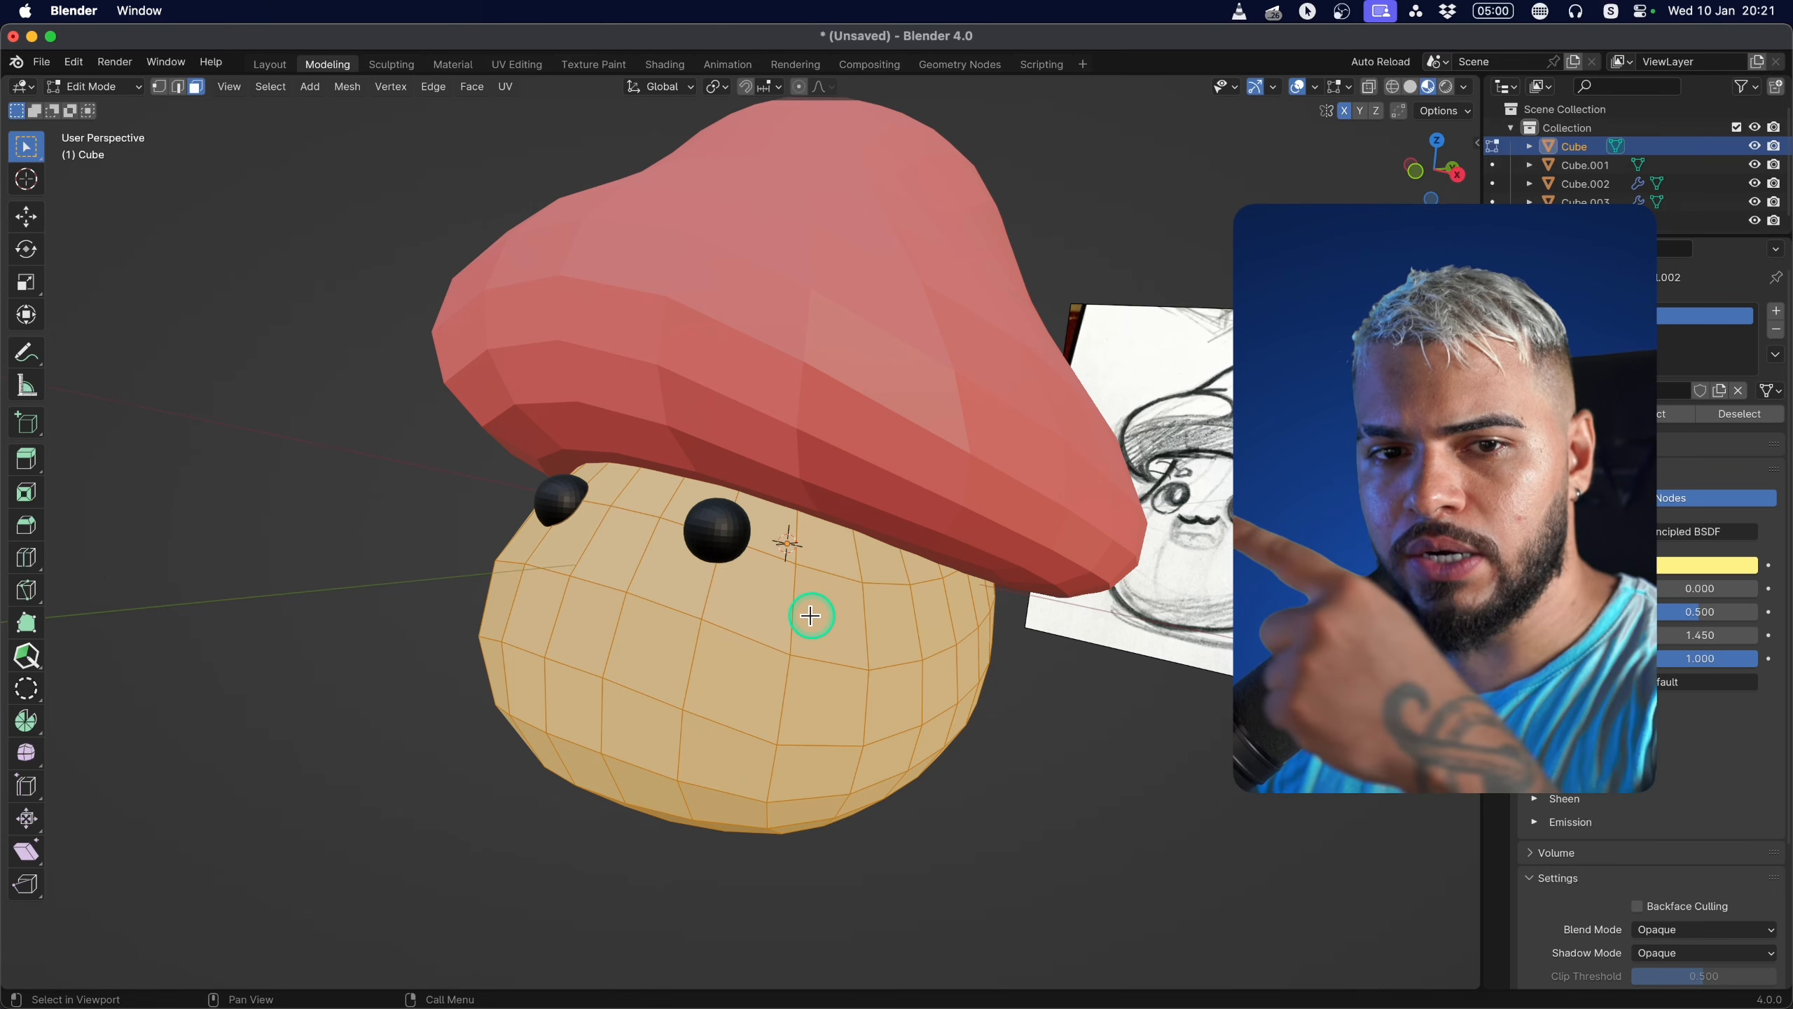
{"action": "middle_click_drag", "start_coordinate": [661, 616], "coordinate": [685, 576], "text": "shift"}
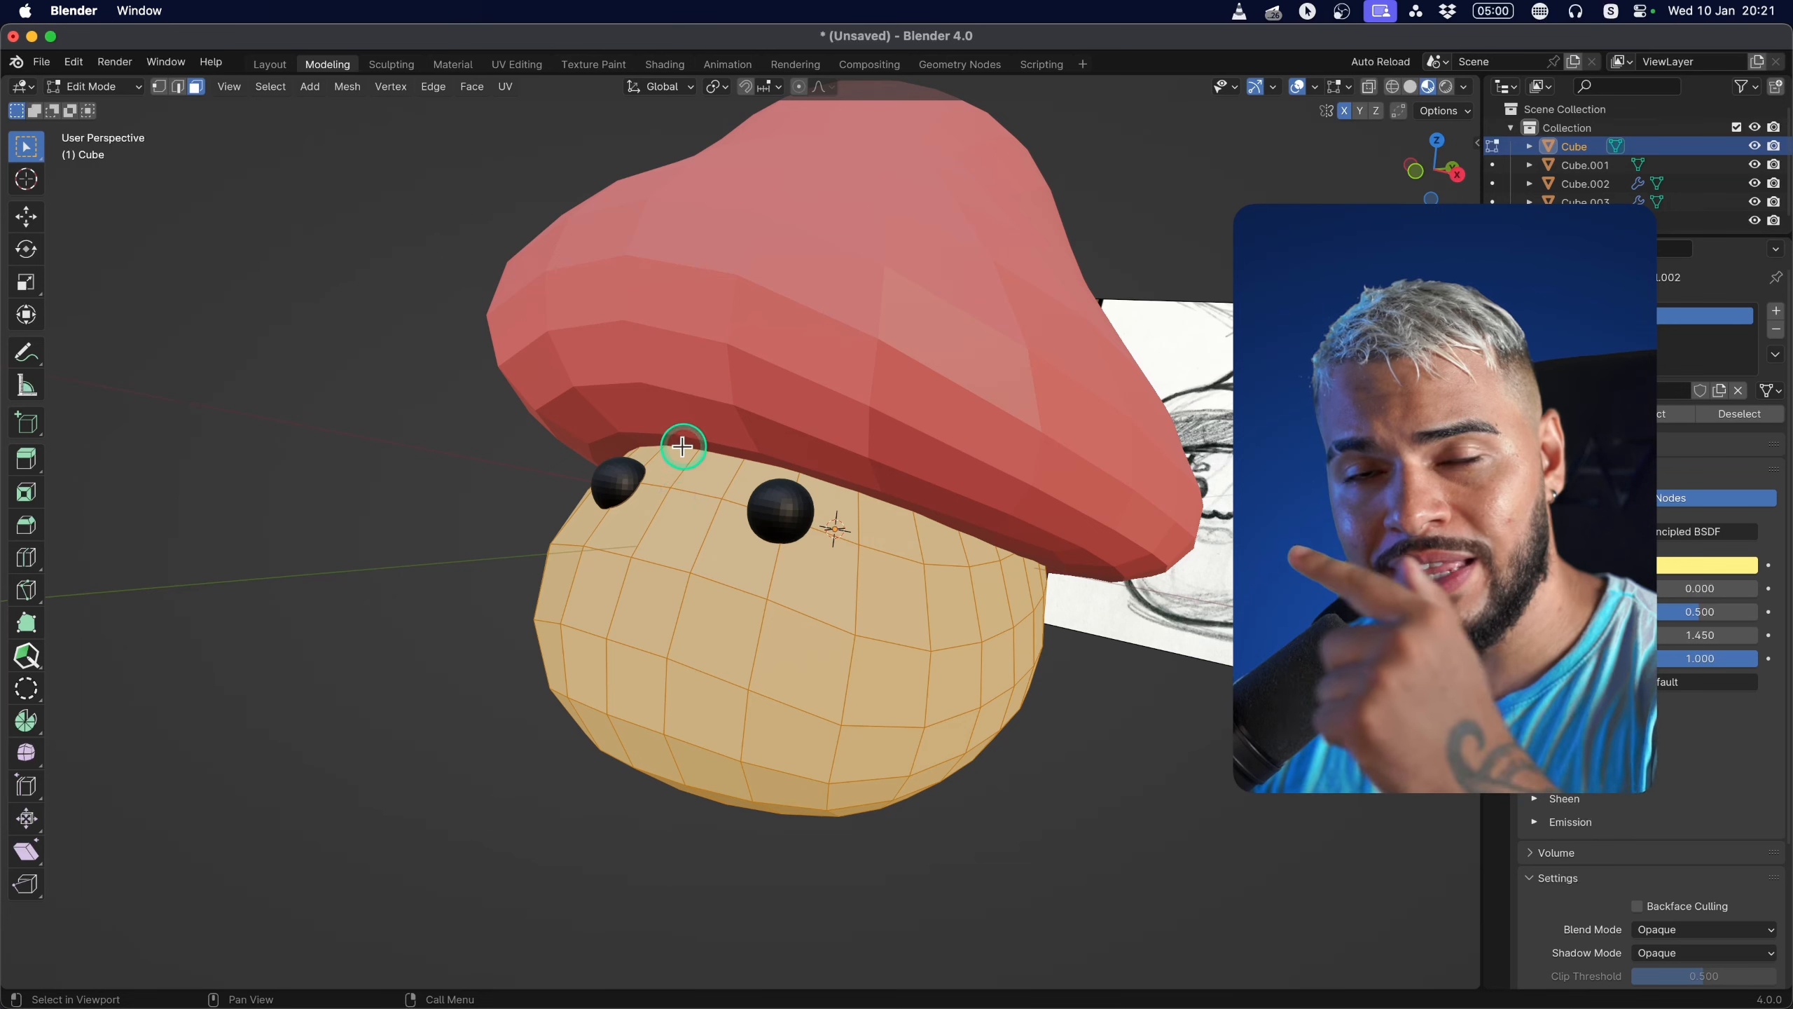
{"action": "mouse_move", "coordinate": [696, 502]}
{"action": "middle_mouse_down", "text": "shift"}
{"action": "mouse_move", "coordinate": [677, 520]}
{"action": "mouse_move", "coordinate": [704, 493]}
{"action": "middle_mouse_up", "text": "shift"}
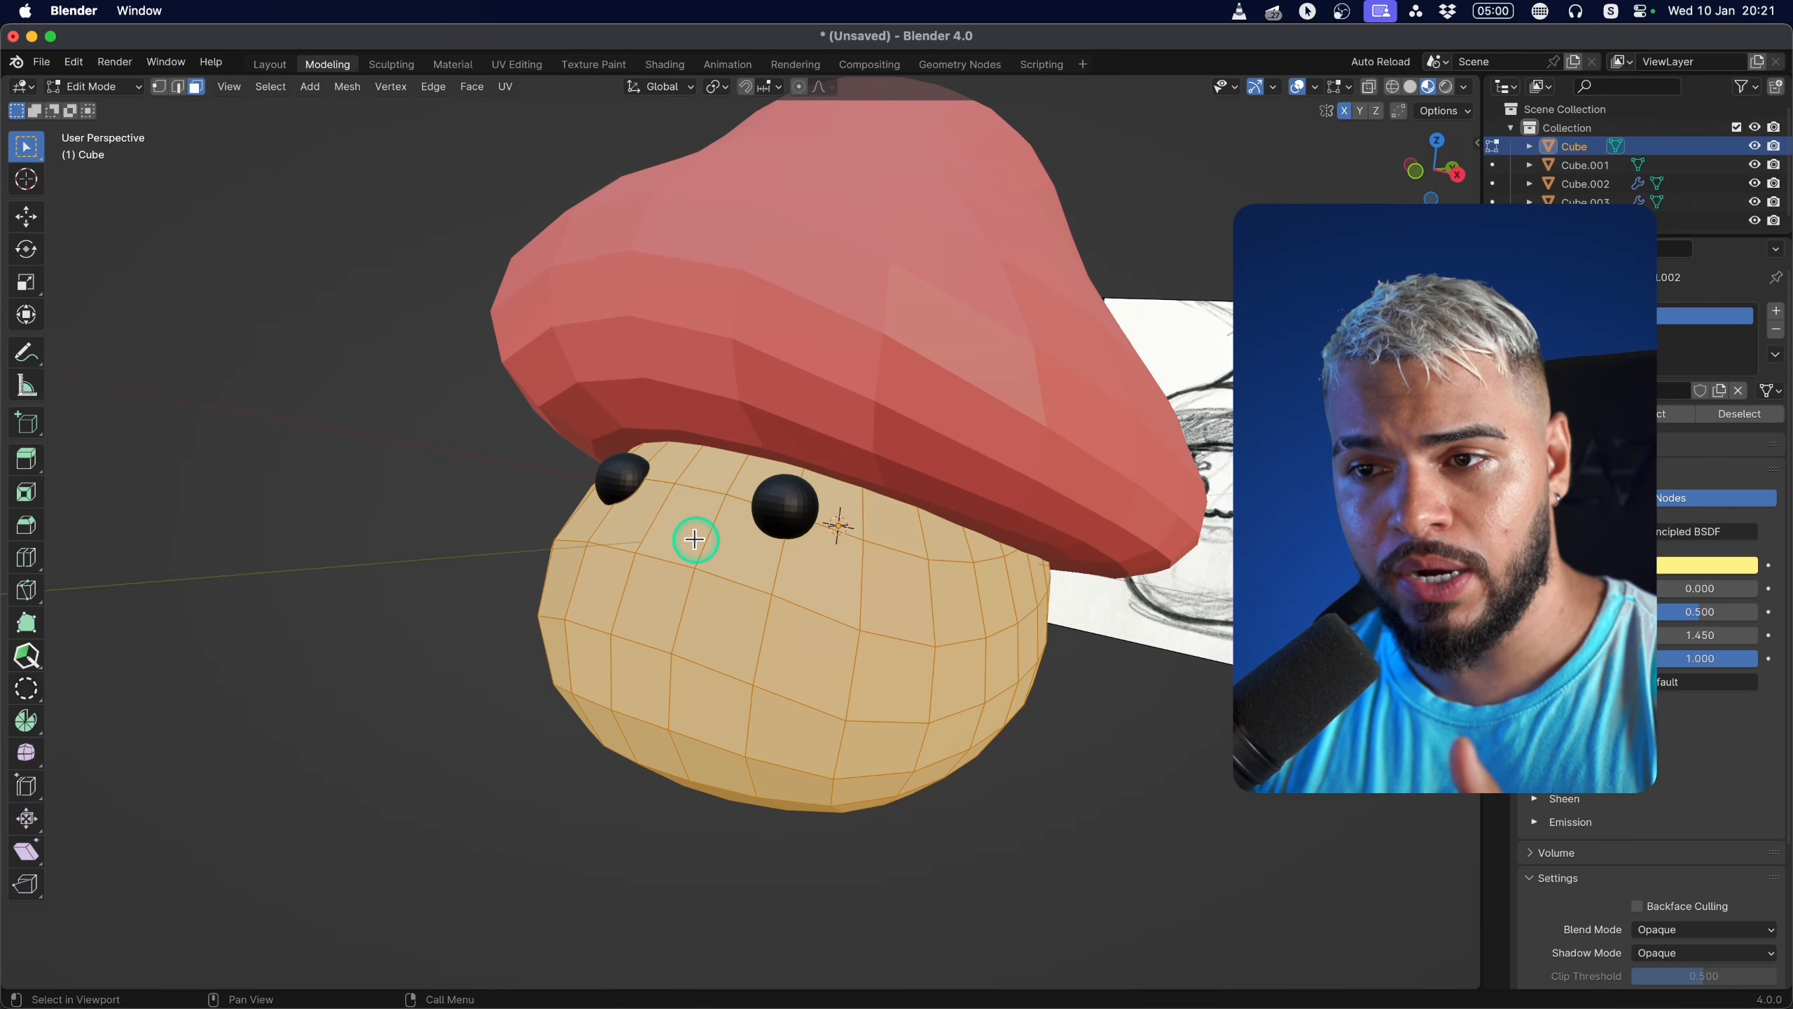
{"action": "key", "text": "alt+a"}
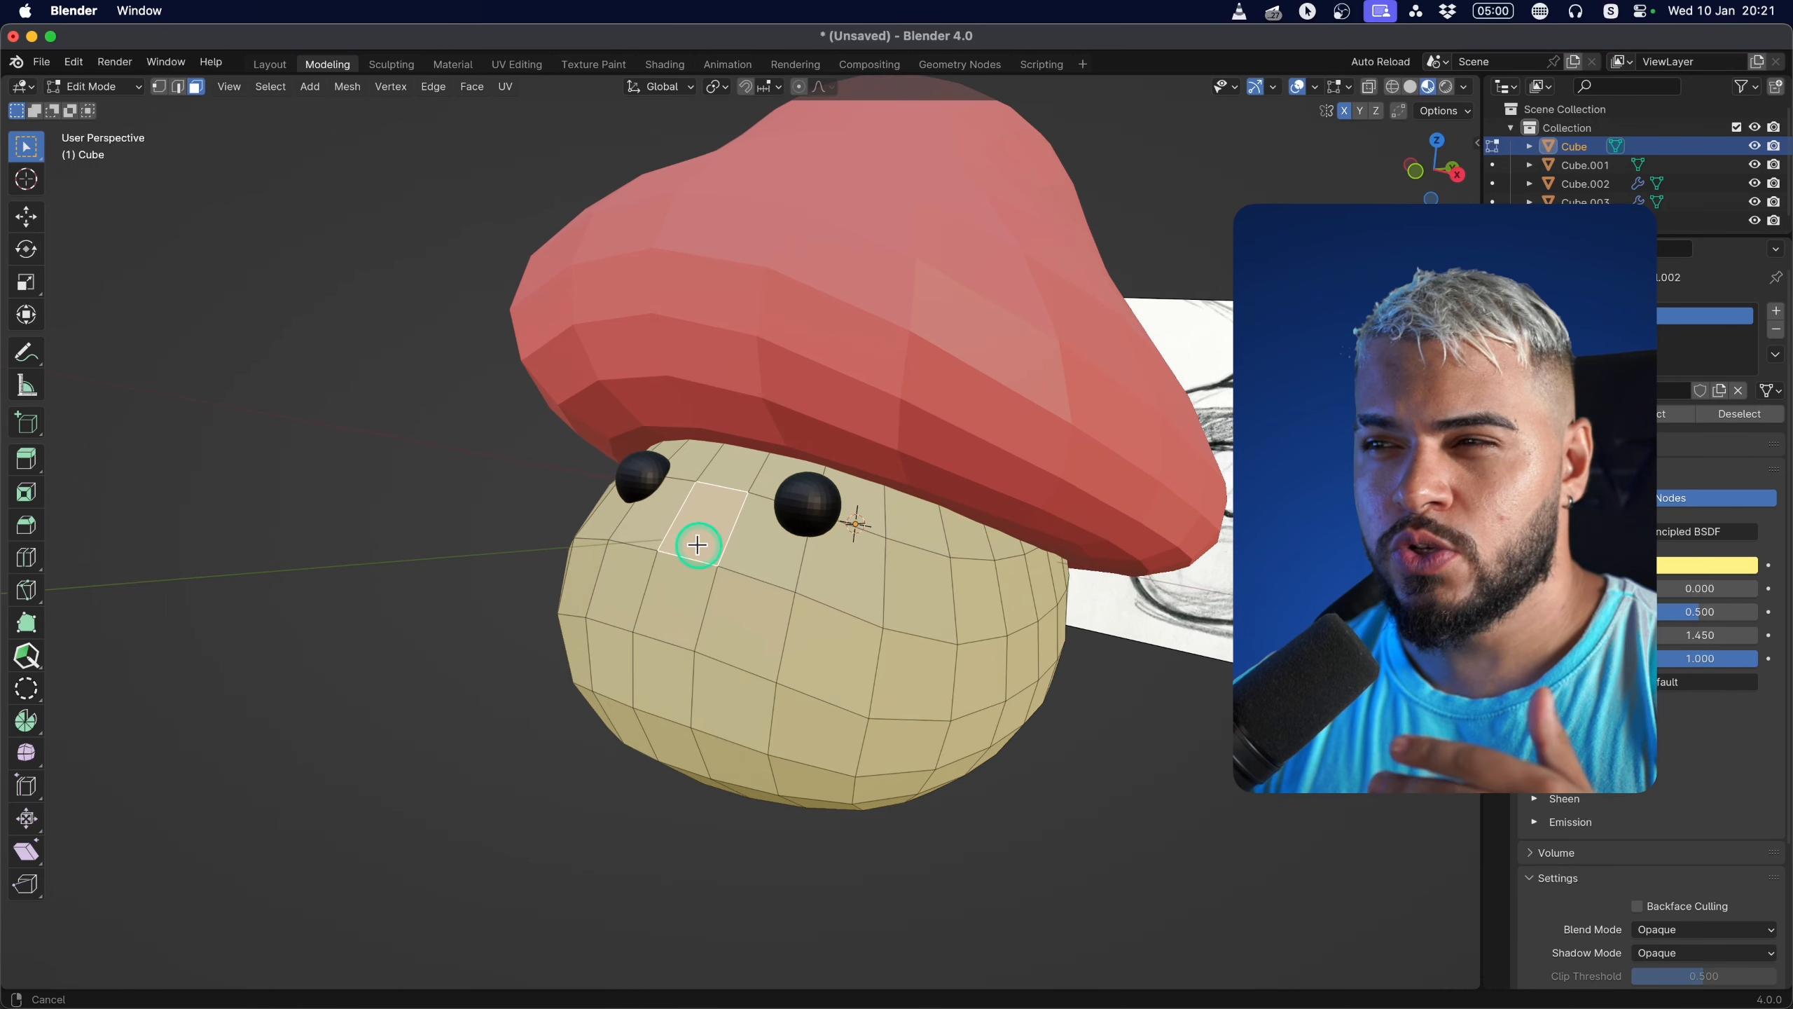
{"action": "middle_click_drag", "start_coordinate": [677, 543], "coordinate": [700, 537], "text": "shift"}
{"action": "left_click", "coordinate": [703, 533]}
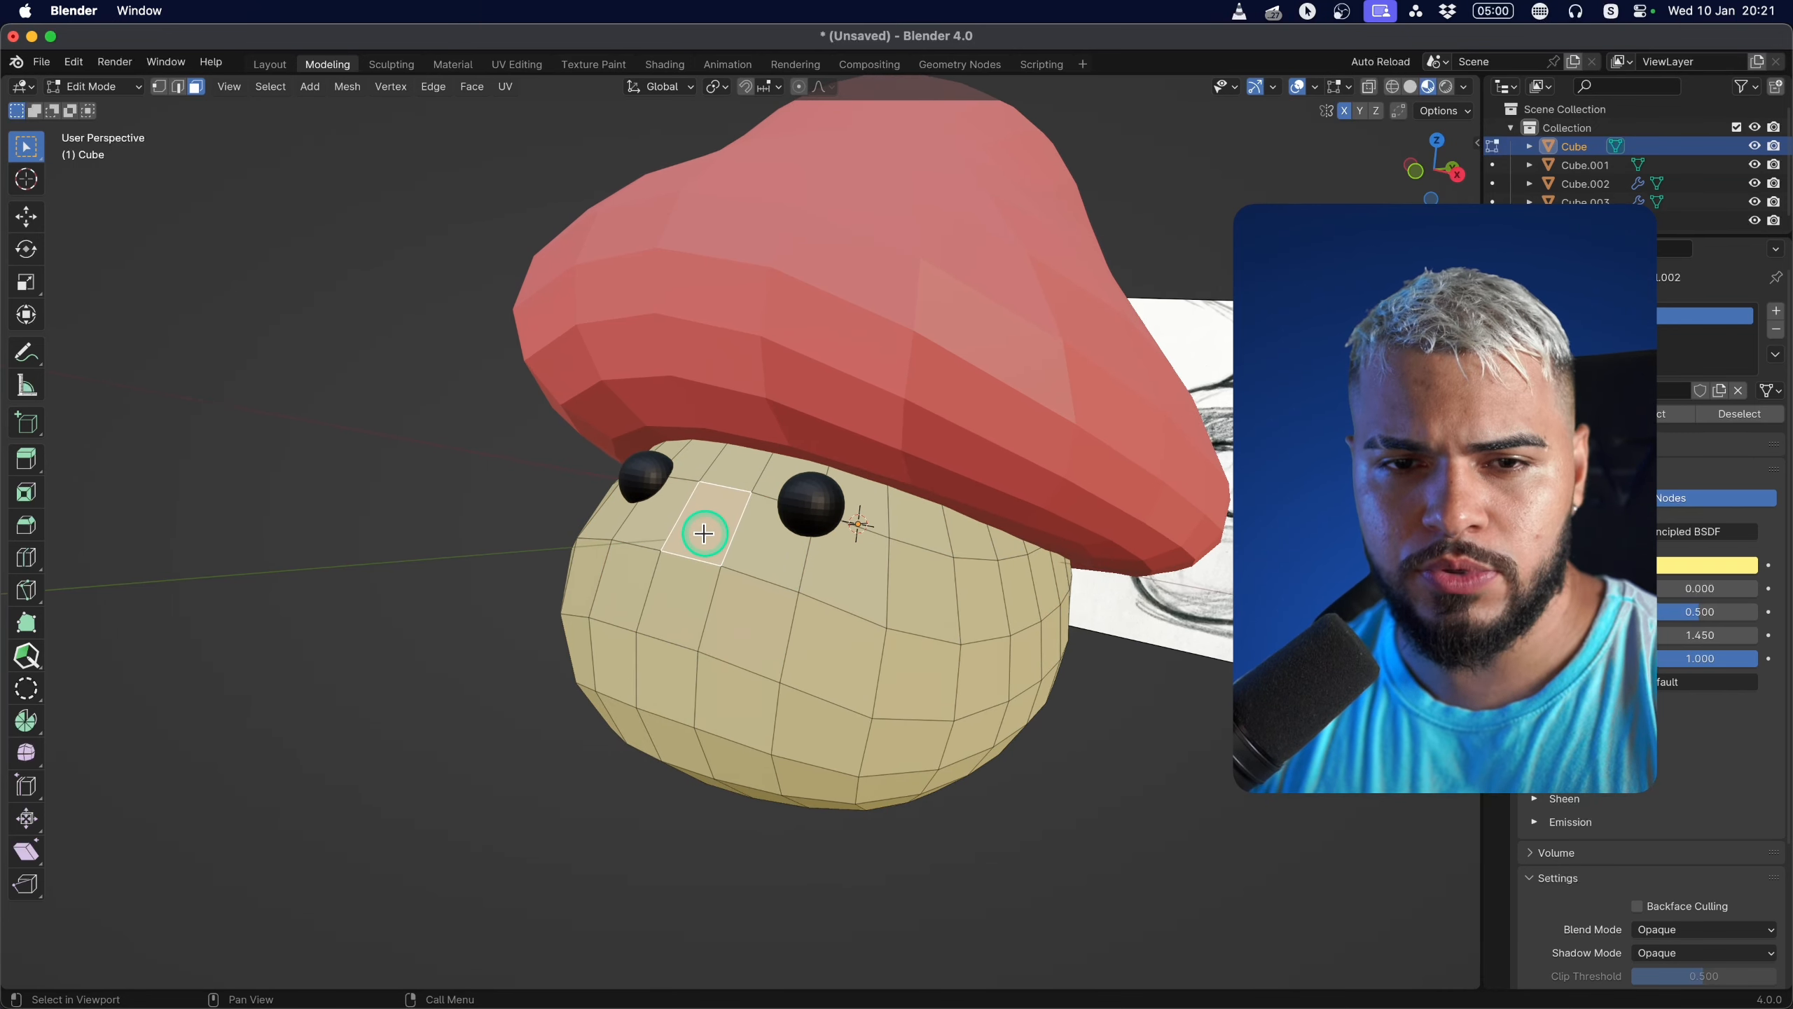
{"action": "key", "text": "2"}
{"action": "key", "text": "Tab"}
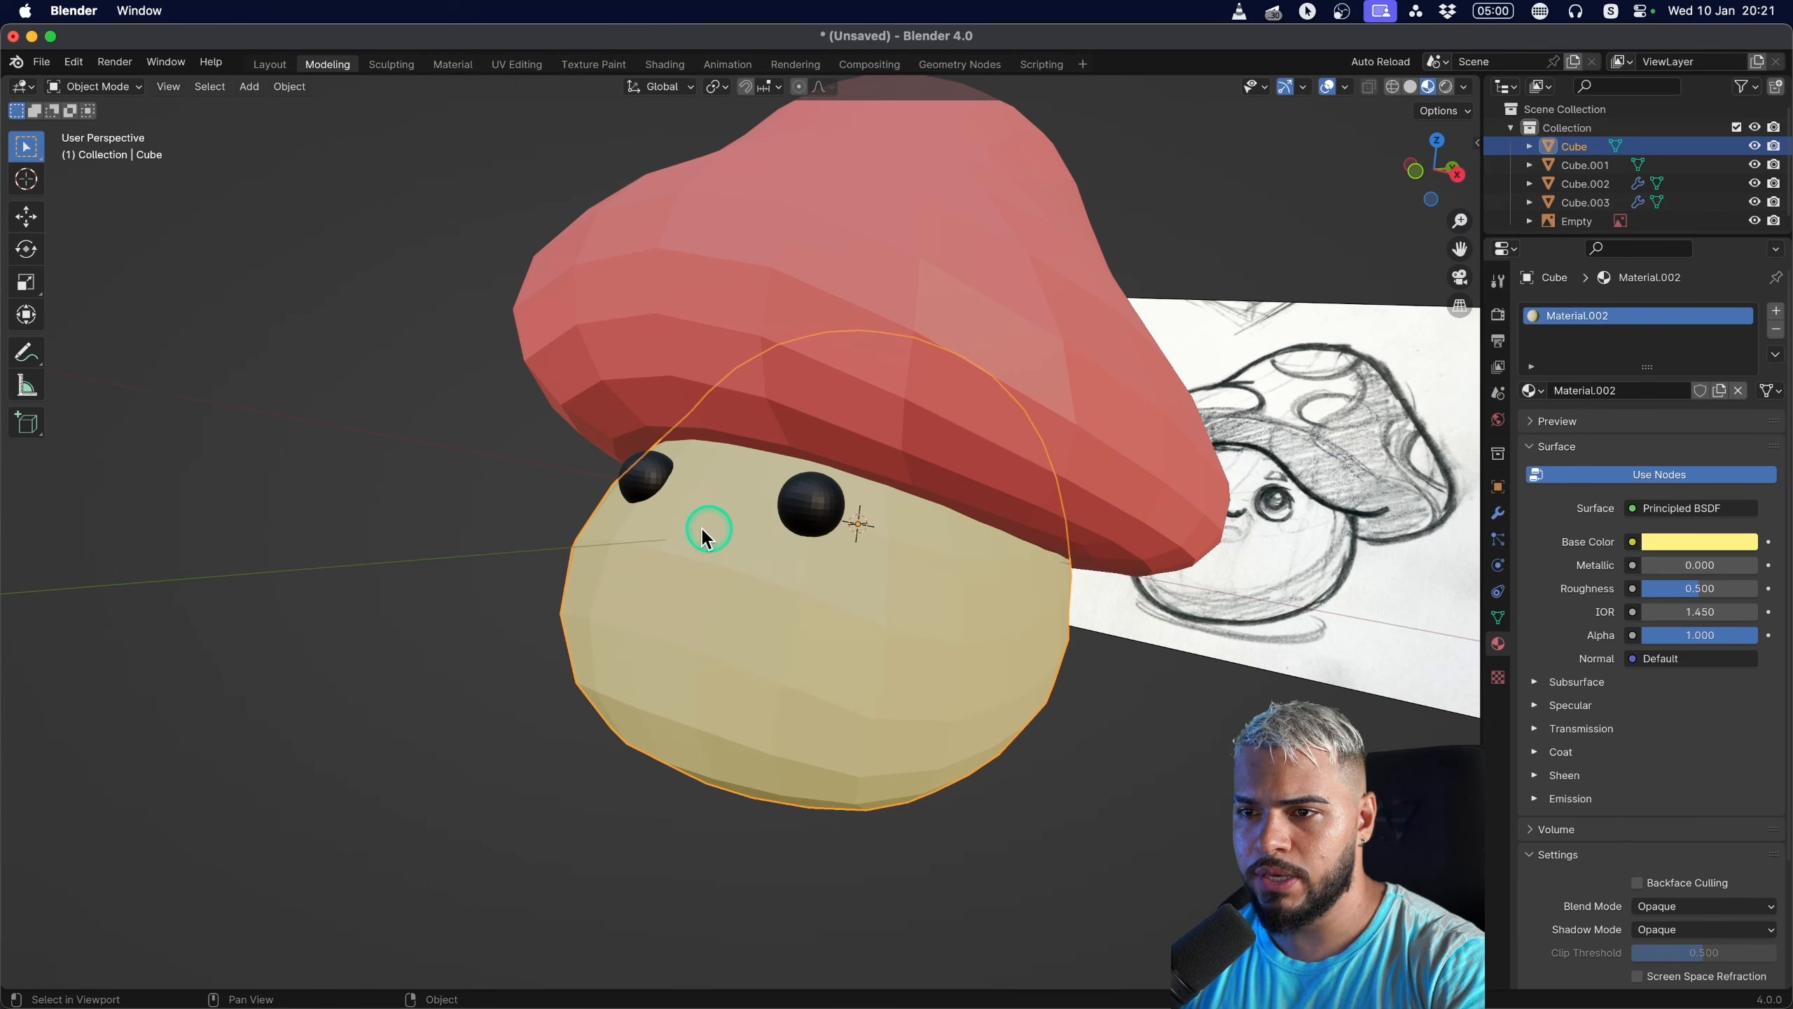
Deselect the body and switch the viewport to rendered shading to check the character's lighting.
{"action": "mouse_move", "coordinate": [590, 573]}
{"action": "middle_mouse_down"}
{"action": "mouse_move", "coordinate": [635, 540]}
{"action": "mouse_move", "coordinate": [576, 518]}
{"action": "middle_mouse_up"}
{"action": "left_click", "coordinate": [561, 516]}
{"action": "left_click", "coordinate": [1445, 87]}
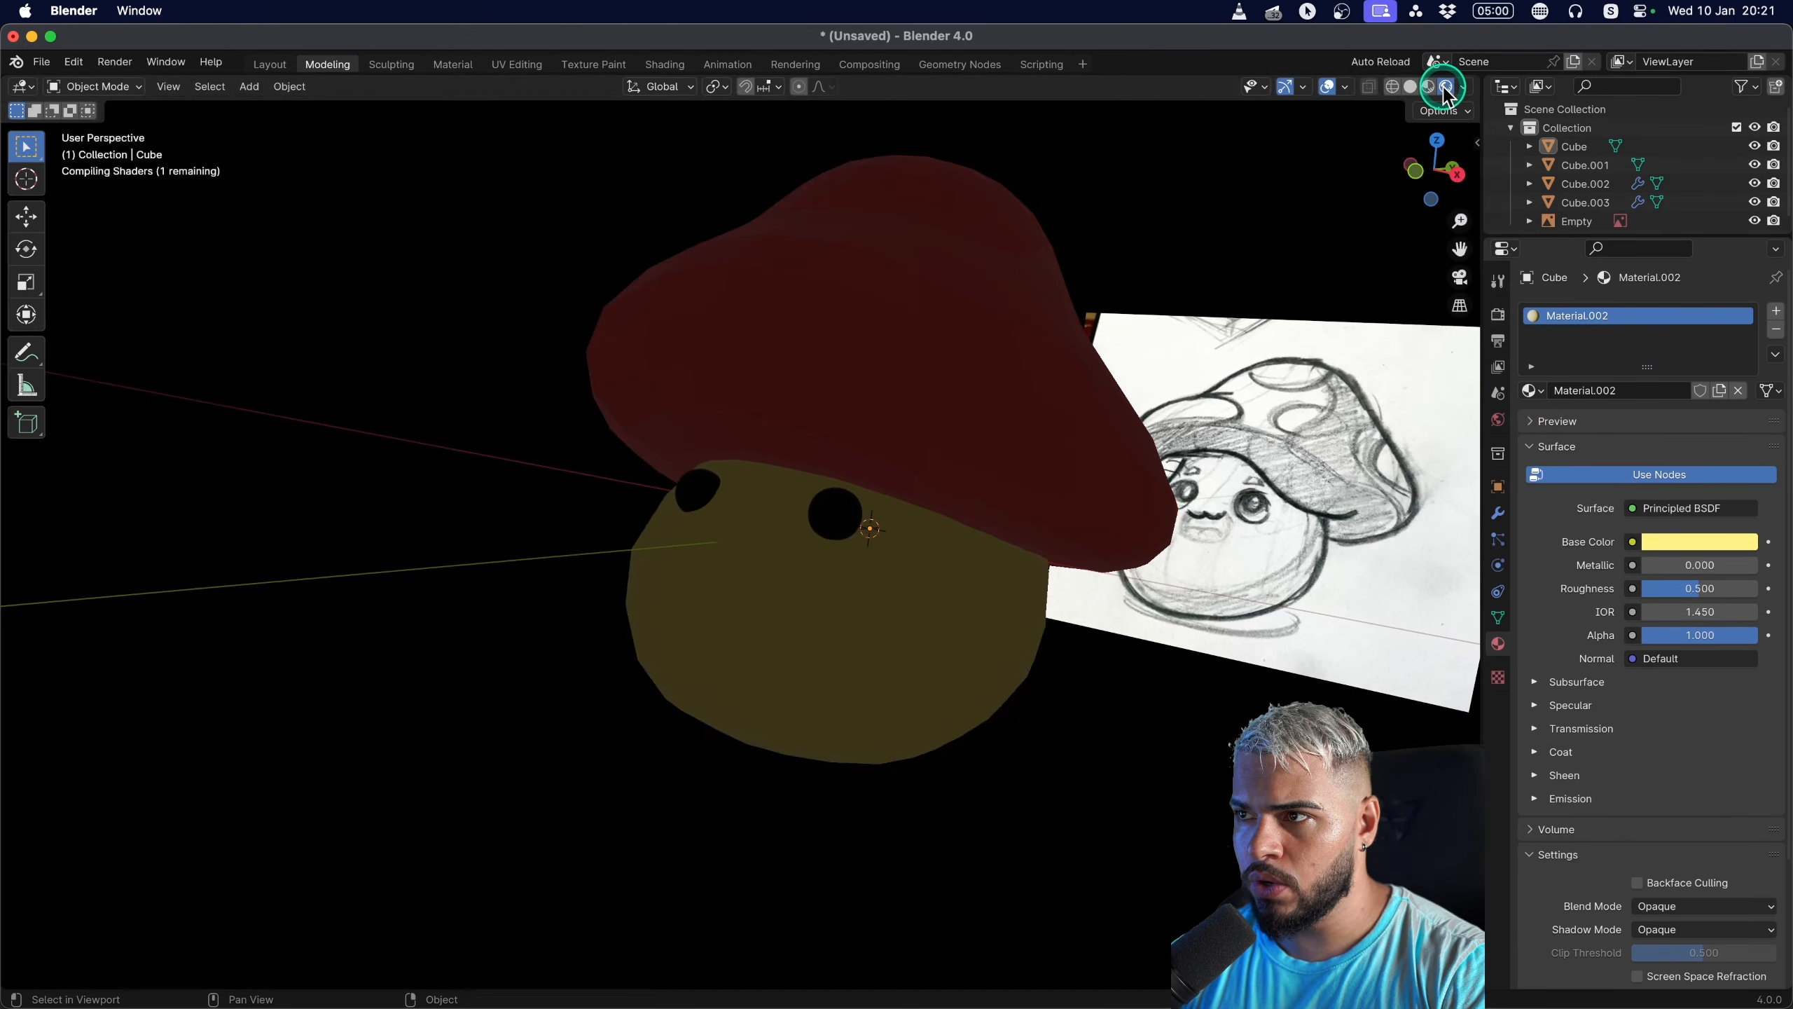
{"action": "middle_click_drag", "start_coordinate": [832, 444], "coordinate": [666, 527]}
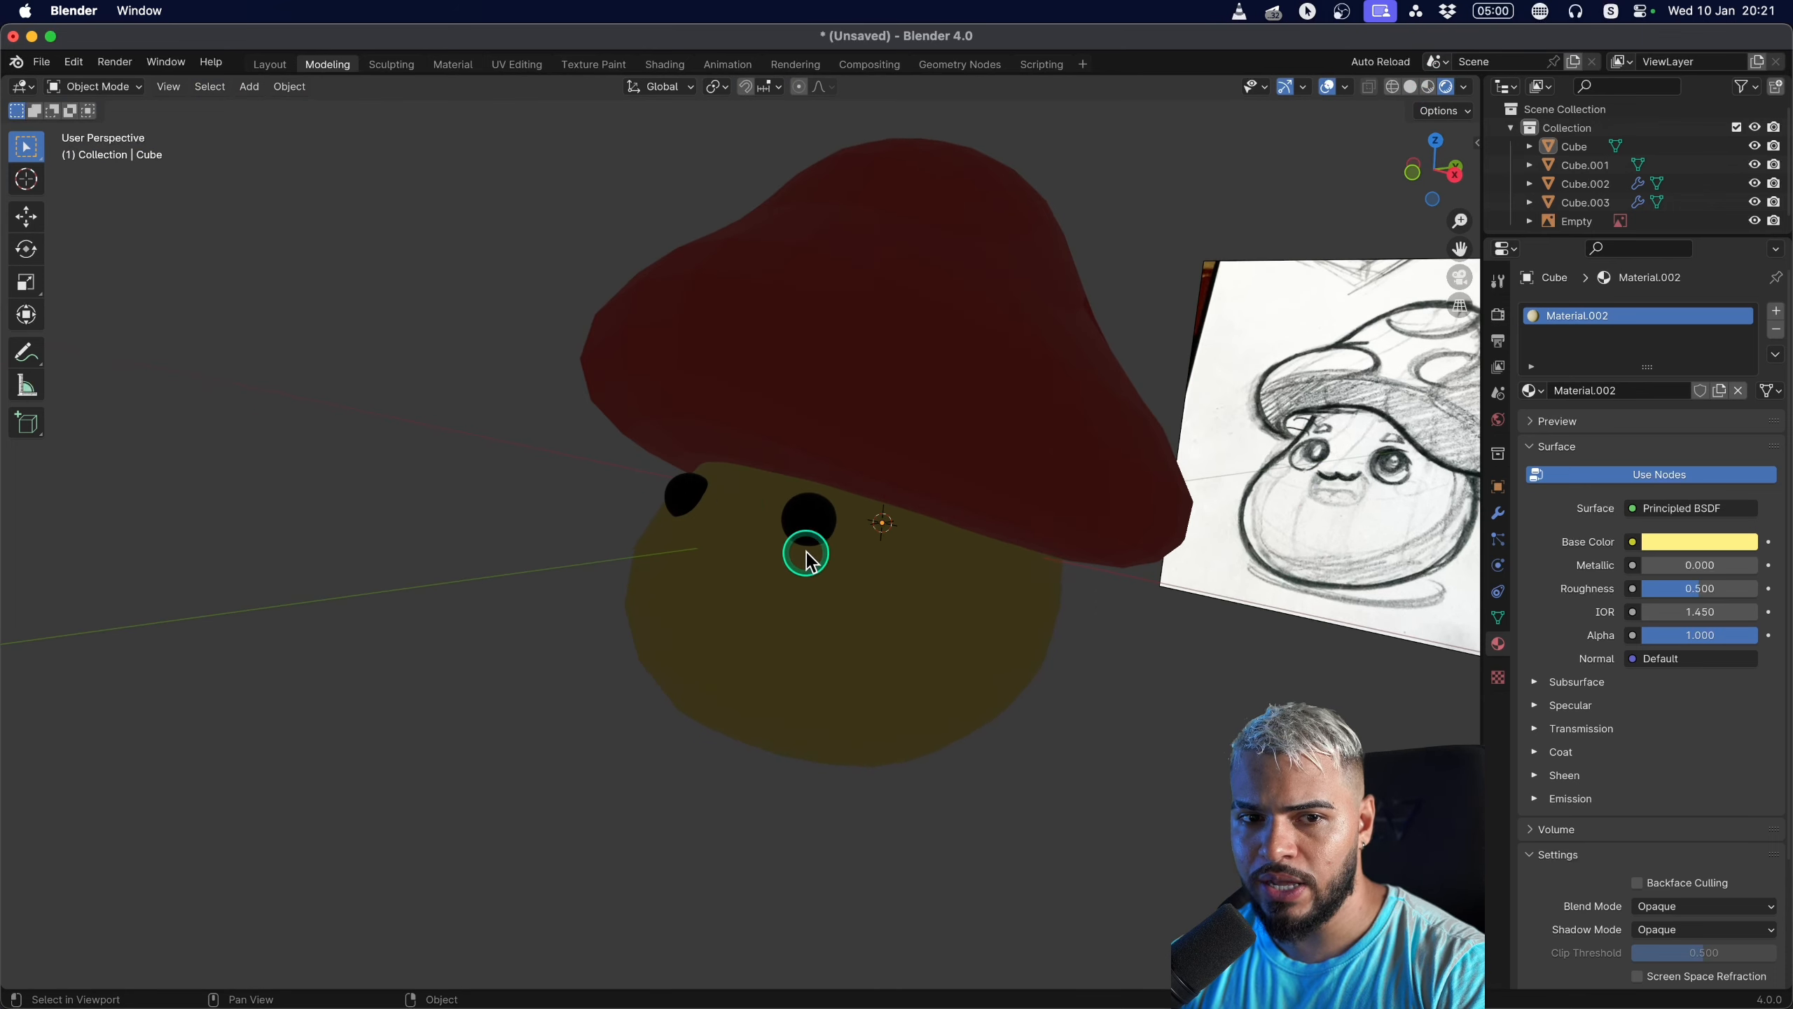
{"action": "middle_click_drag", "start_coordinate": [807, 560], "coordinate": [815, 505]}
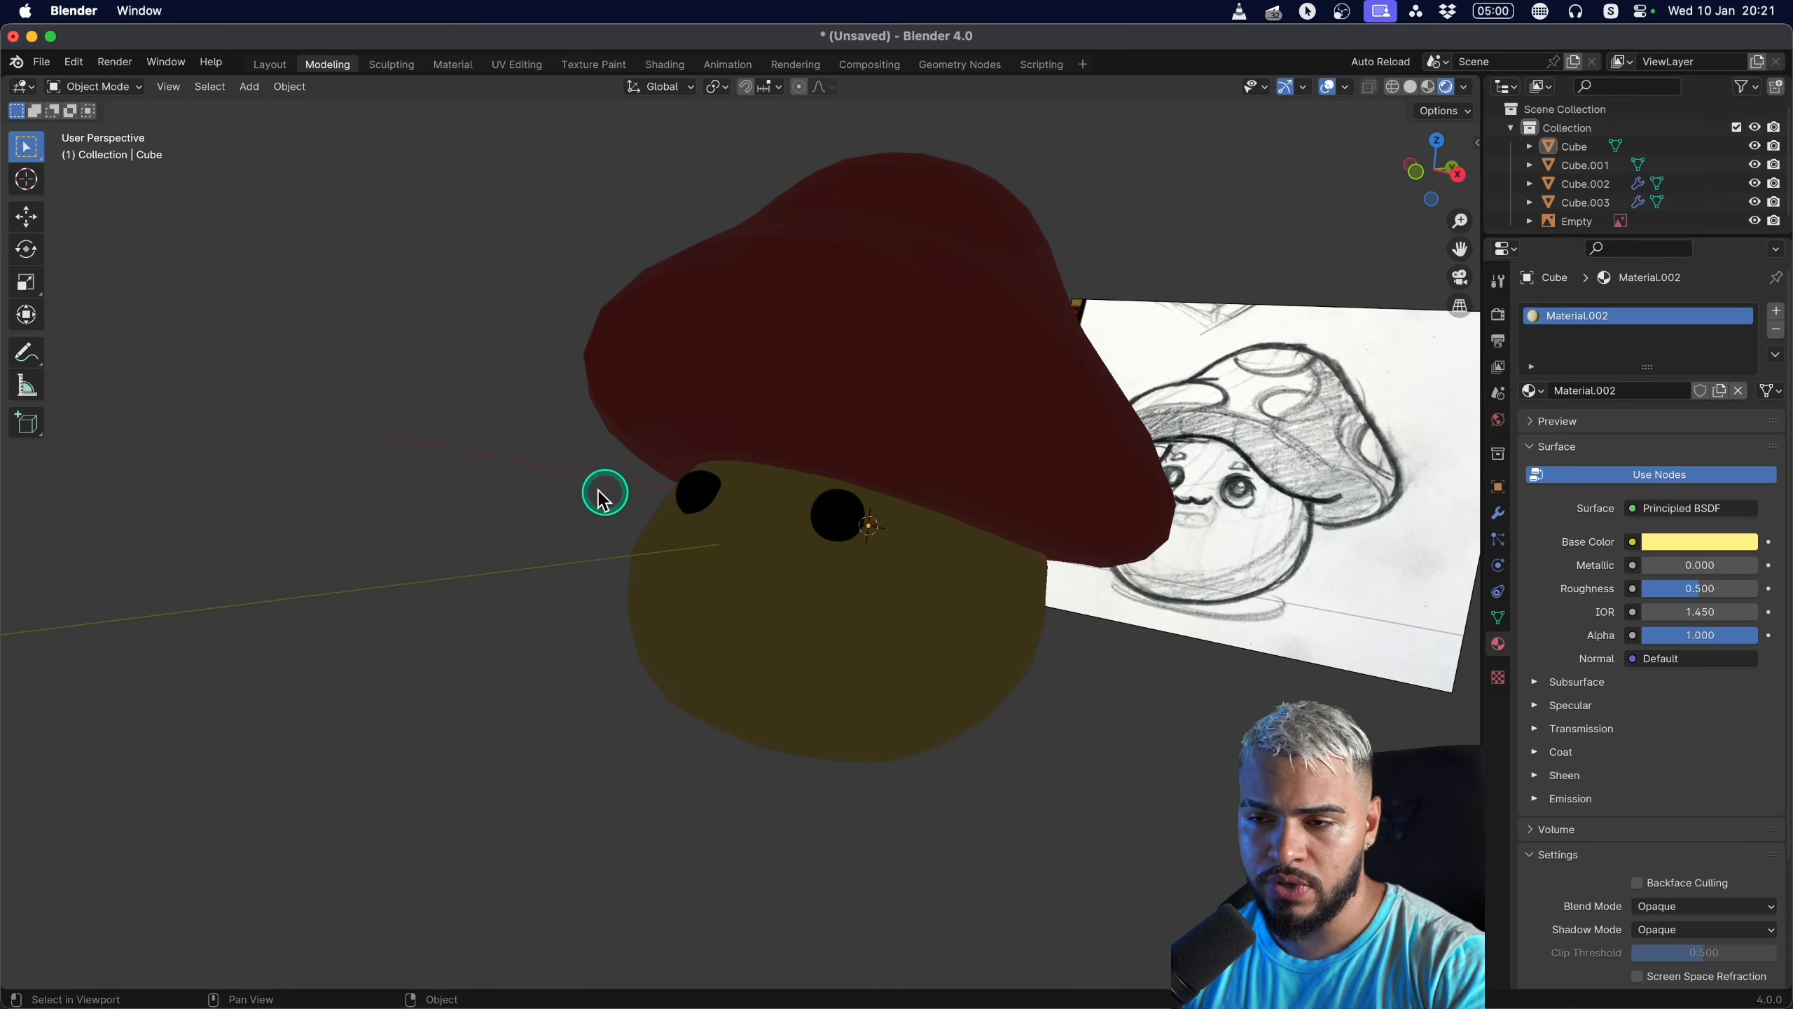
Add an area light and move it off to the side, above the mushroom.
{"action": "key", "text": "shift+a"}
{"action": "mouse_move", "coordinate": [521, 479]}
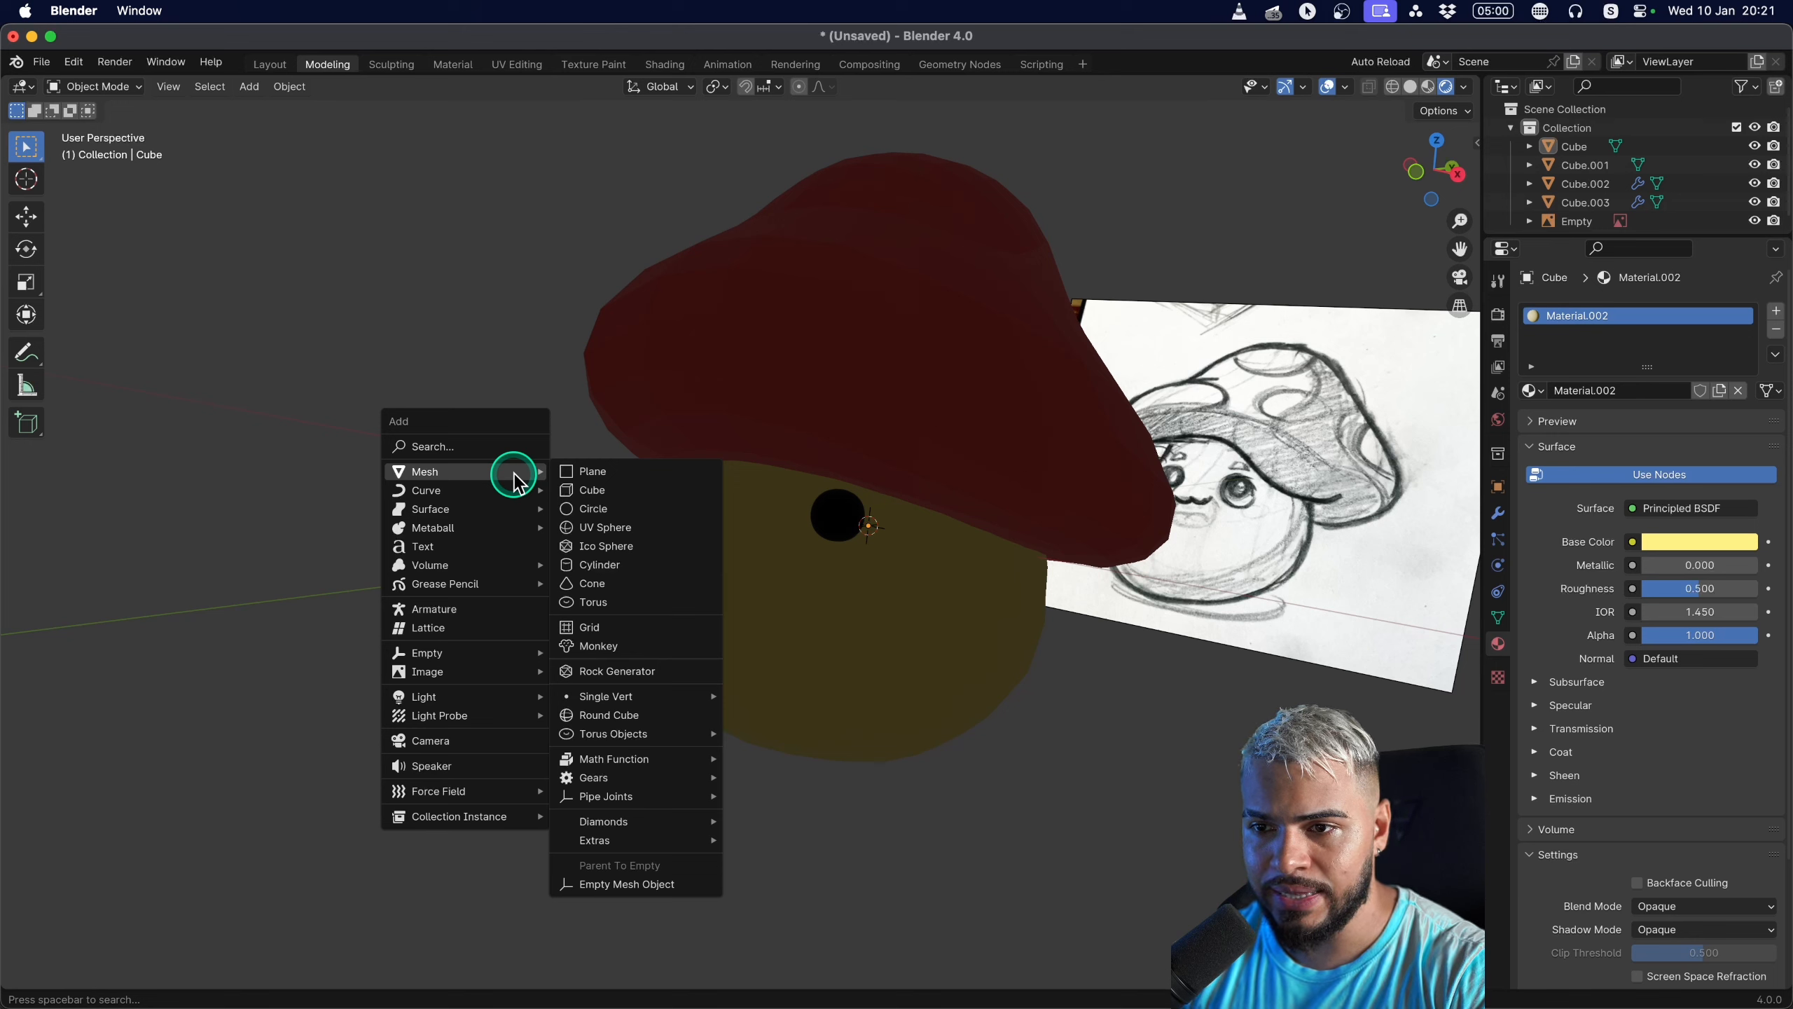
{"action": "mouse_move", "coordinate": [468, 695]}
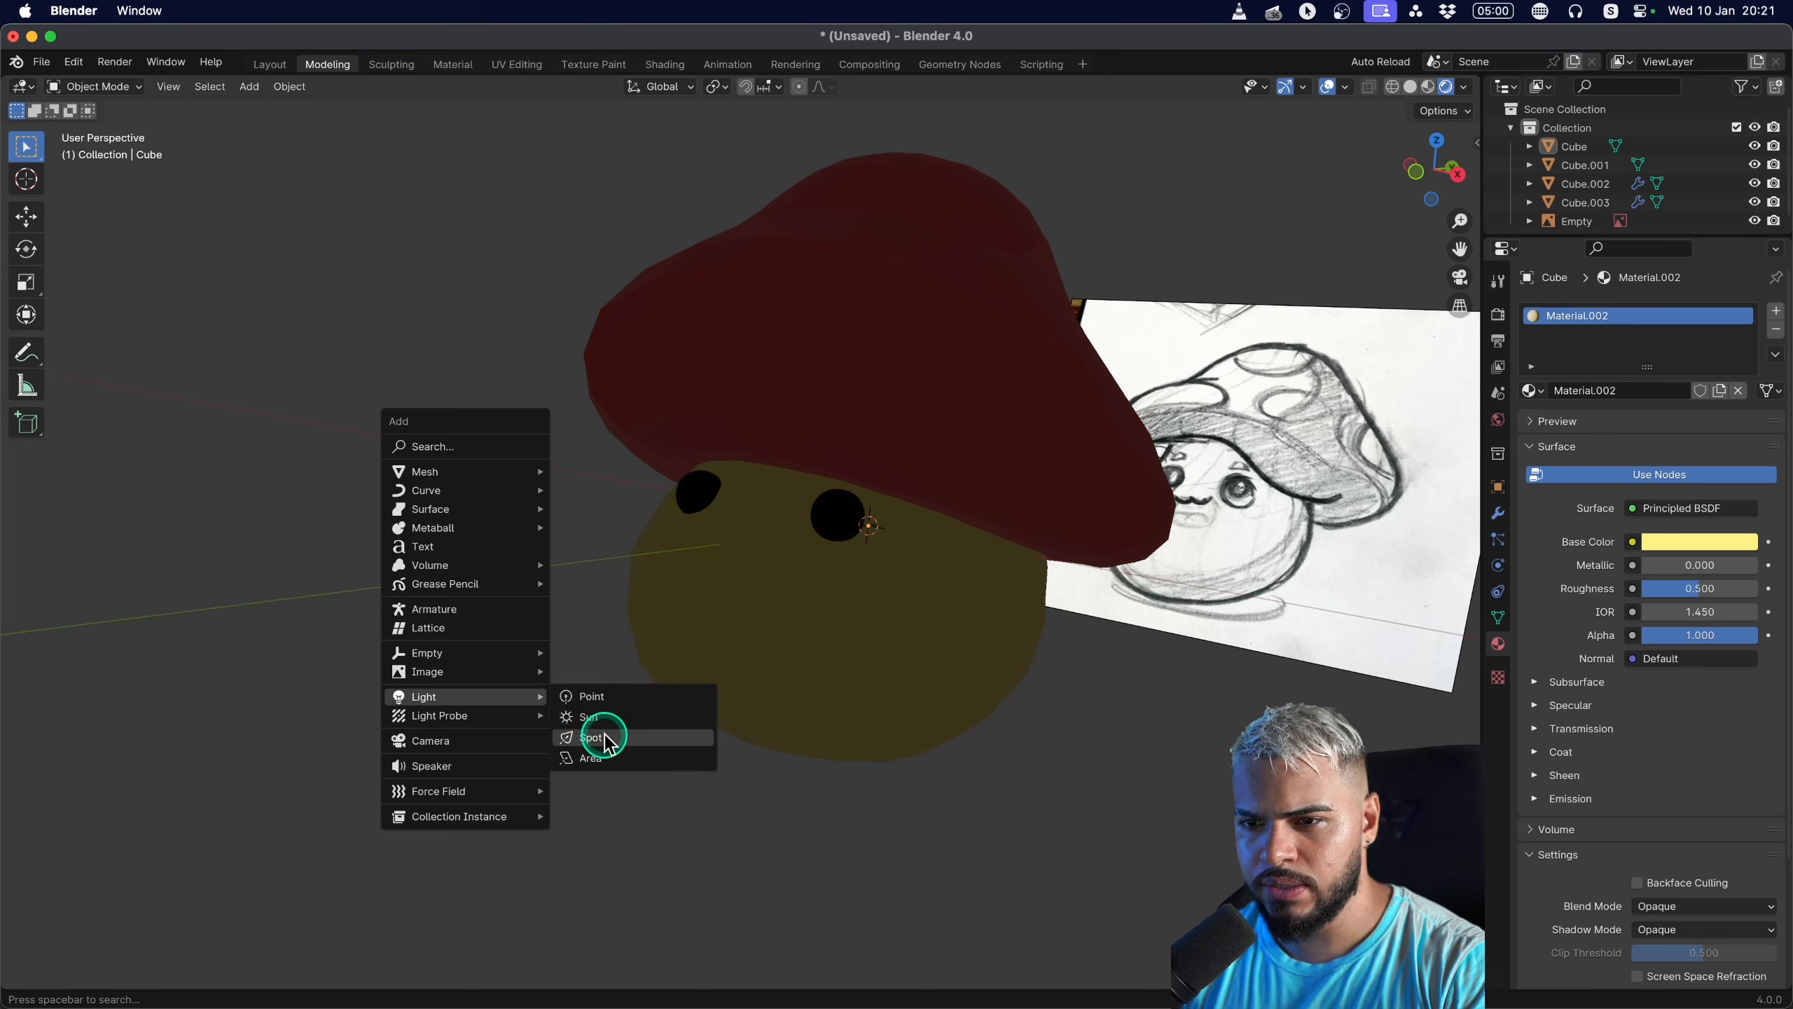
{"action": "left_click", "coordinate": [599, 755]}
{"action": "left_click_drag", "start_coordinate": [850, 719], "coordinate": [506, 364]}
Rotate the area light toward the character and reposition it beside the cap.
{"action": "middle_click_drag", "start_coordinate": [505, 358], "coordinate": [865, 557]}
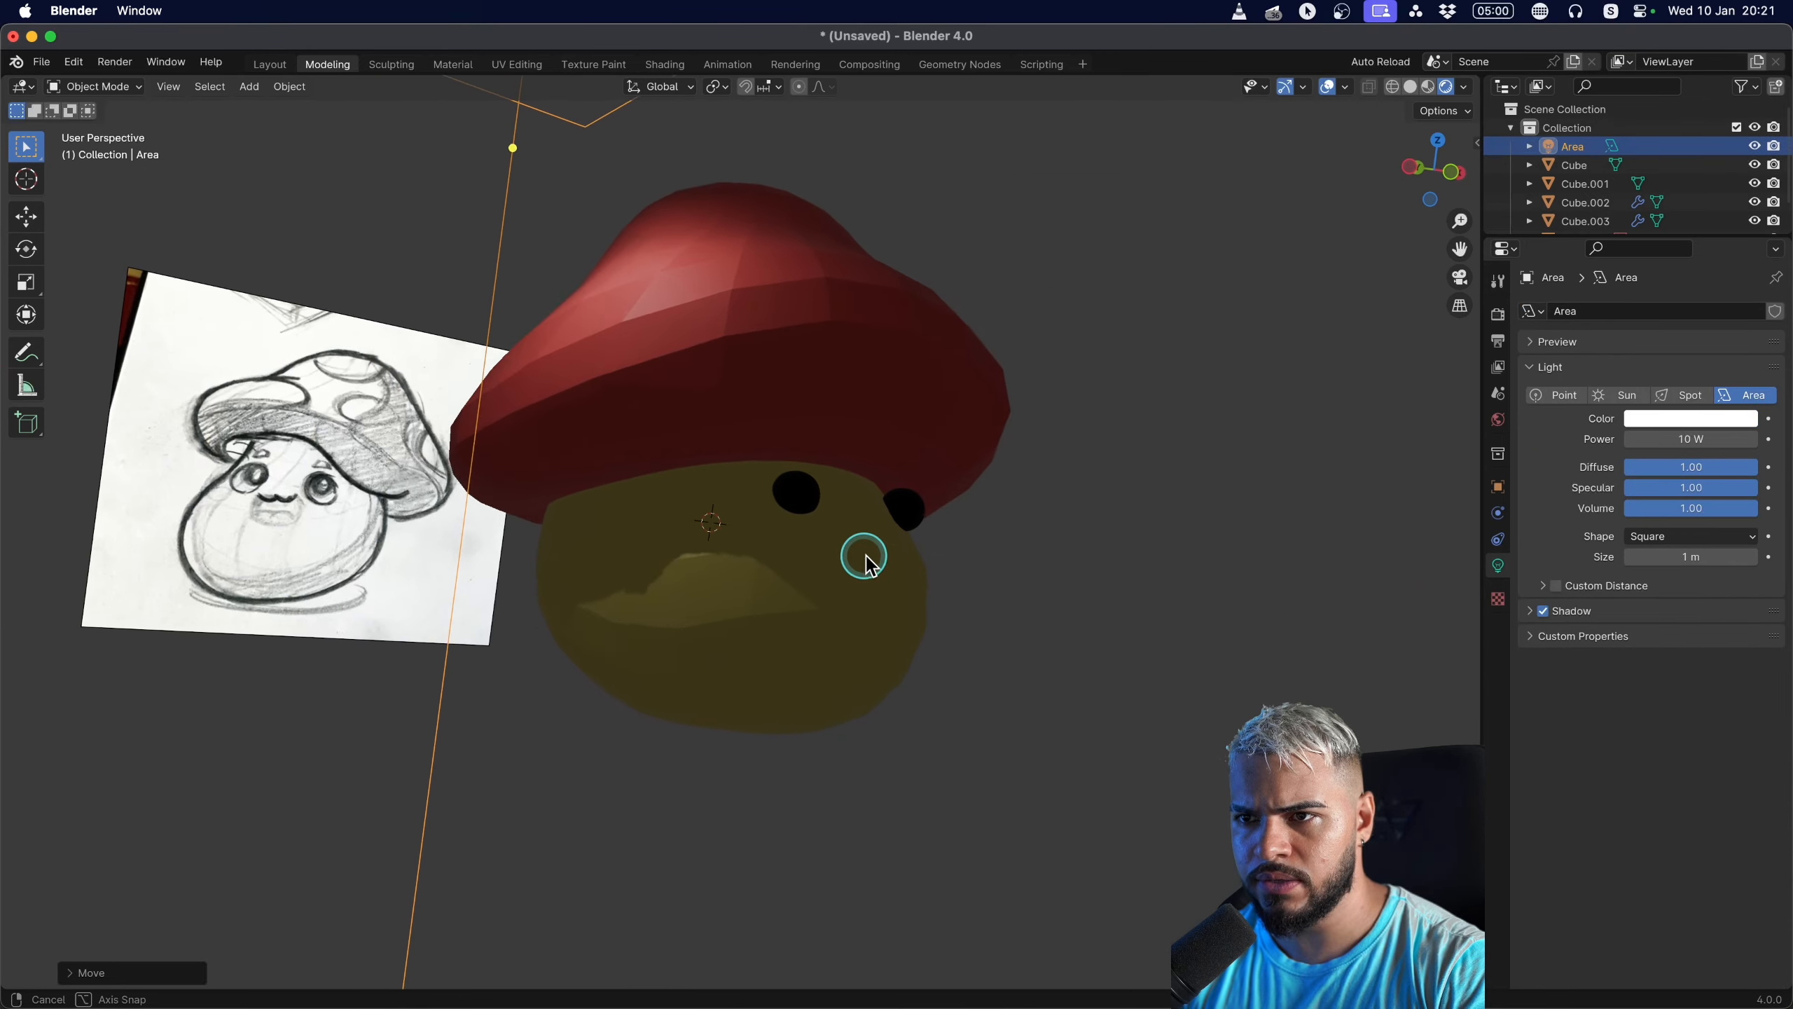
{"action": "key", "text": "r"}
{"action": "left_click", "coordinate": [1080, 371]}
{"action": "mouse_move", "coordinate": [946, 396]}
{"action": "middle_mouse_down"}
{"action": "mouse_move", "coordinate": [480, 437]}
{"action": "mouse_move", "coordinate": [681, 561]}
{"action": "mouse_move", "coordinate": [840, 624]}
{"action": "middle_mouse_up"}
{"action": "key", "text": "g"}
{"action": "left_click", "coordinate": [469, 378]}
{"action": "key", "text": "r"}
{"action": "left_click", "coordinate": [608, 389]}
Turn the area light to face the mushroom's front and move it forward of the face.
{"action": "scroll", "coordinate": [608, 390], "scroll_direction": "down", "scroll_amount": 2}
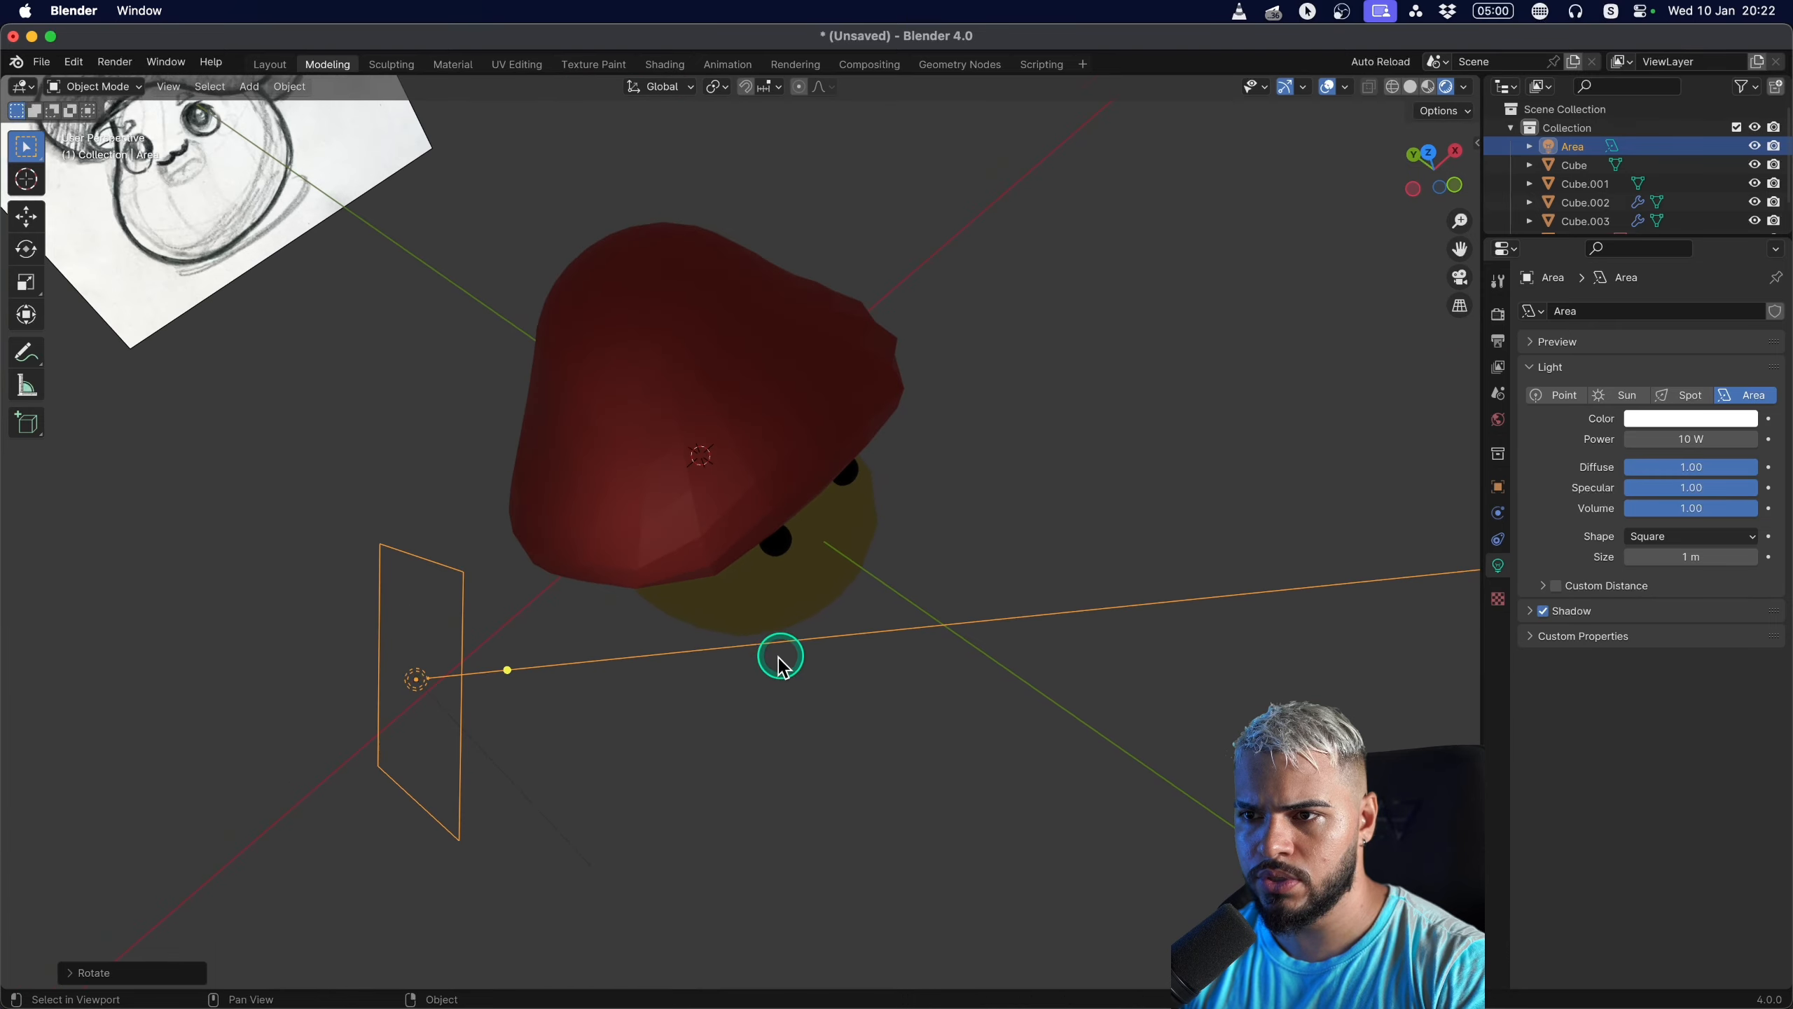
{"action": "key", "text": "r"}
{"action": "left_click", "coordinate": [462, 554]}
{"action": "key", "text": "g"}
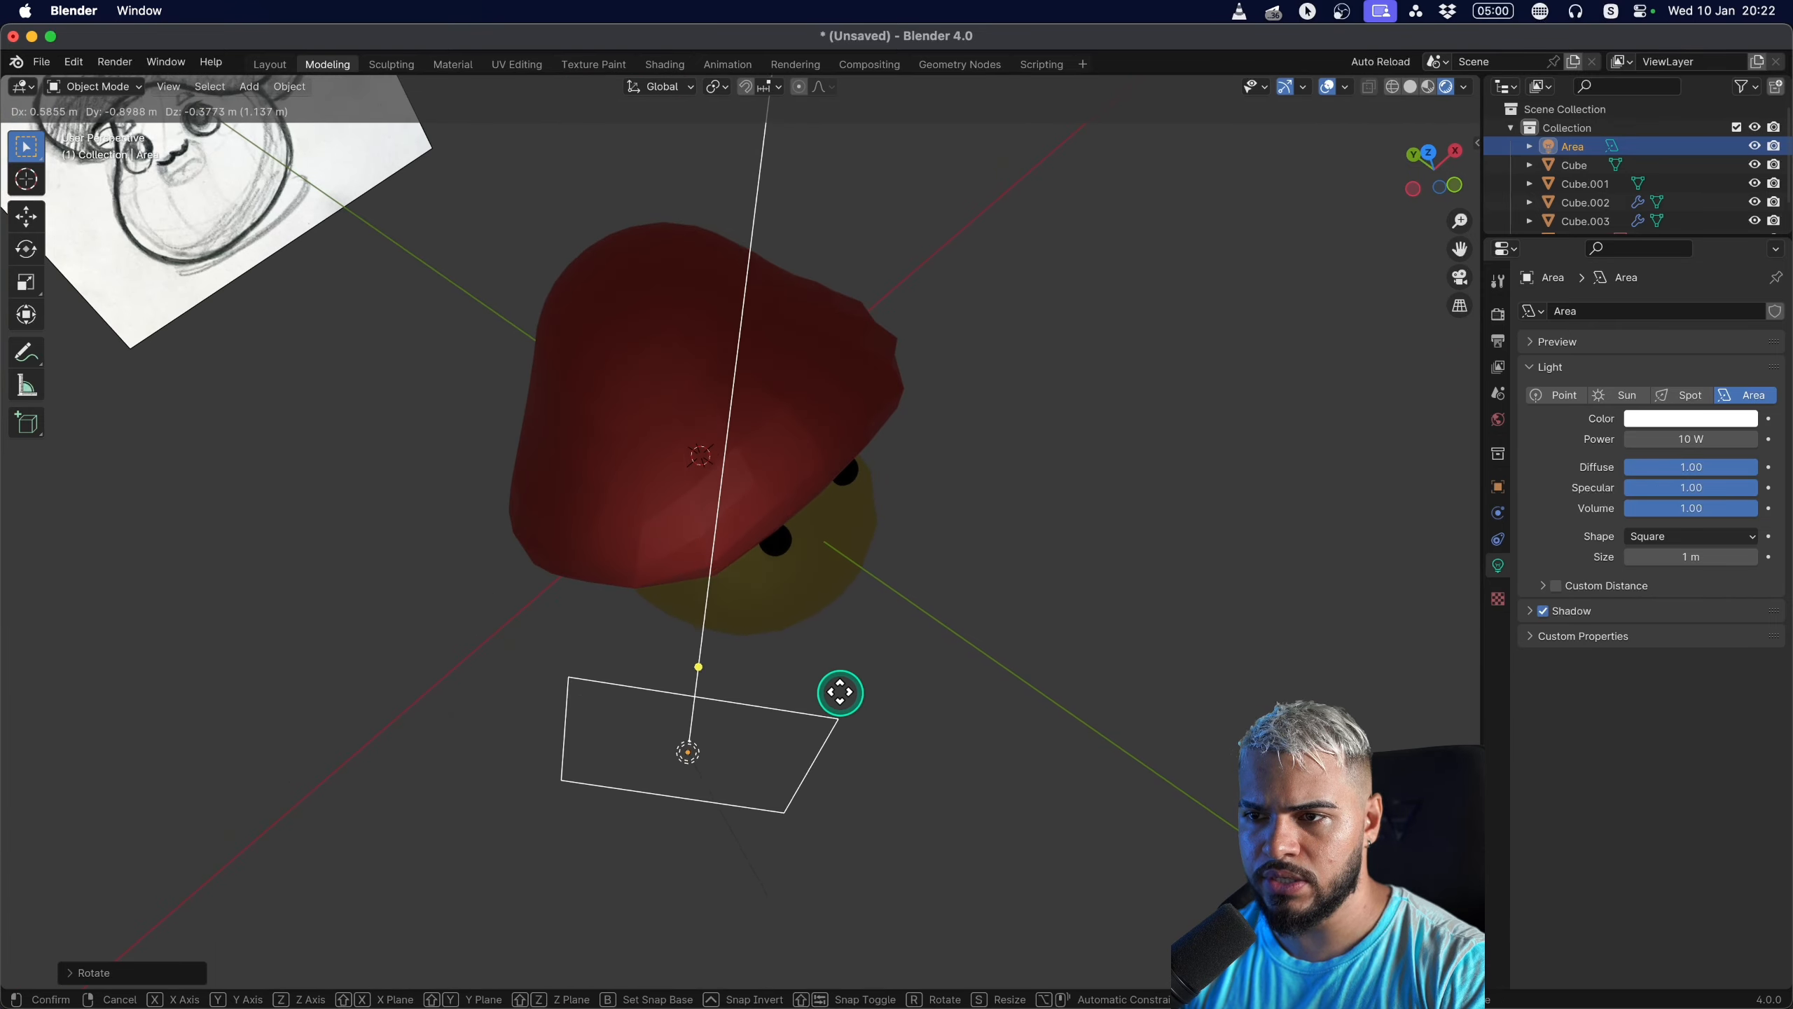
{"action": "left_click", "coordinate": [729, 776]}
Shift the area light to the front side at about cap height, aimed across the cap and face.
{"action": "mouse_move", "coordinate": [728, 776]}
{"action": "middle_mouse_down"}
{"action": "mouse_move", "coordinate": [832, 737]}
{"action": "mouse_move", "coordinate": [963, 487]}
{"action": "middle_mouse_up"}
{"action": "key", "text": "g"}
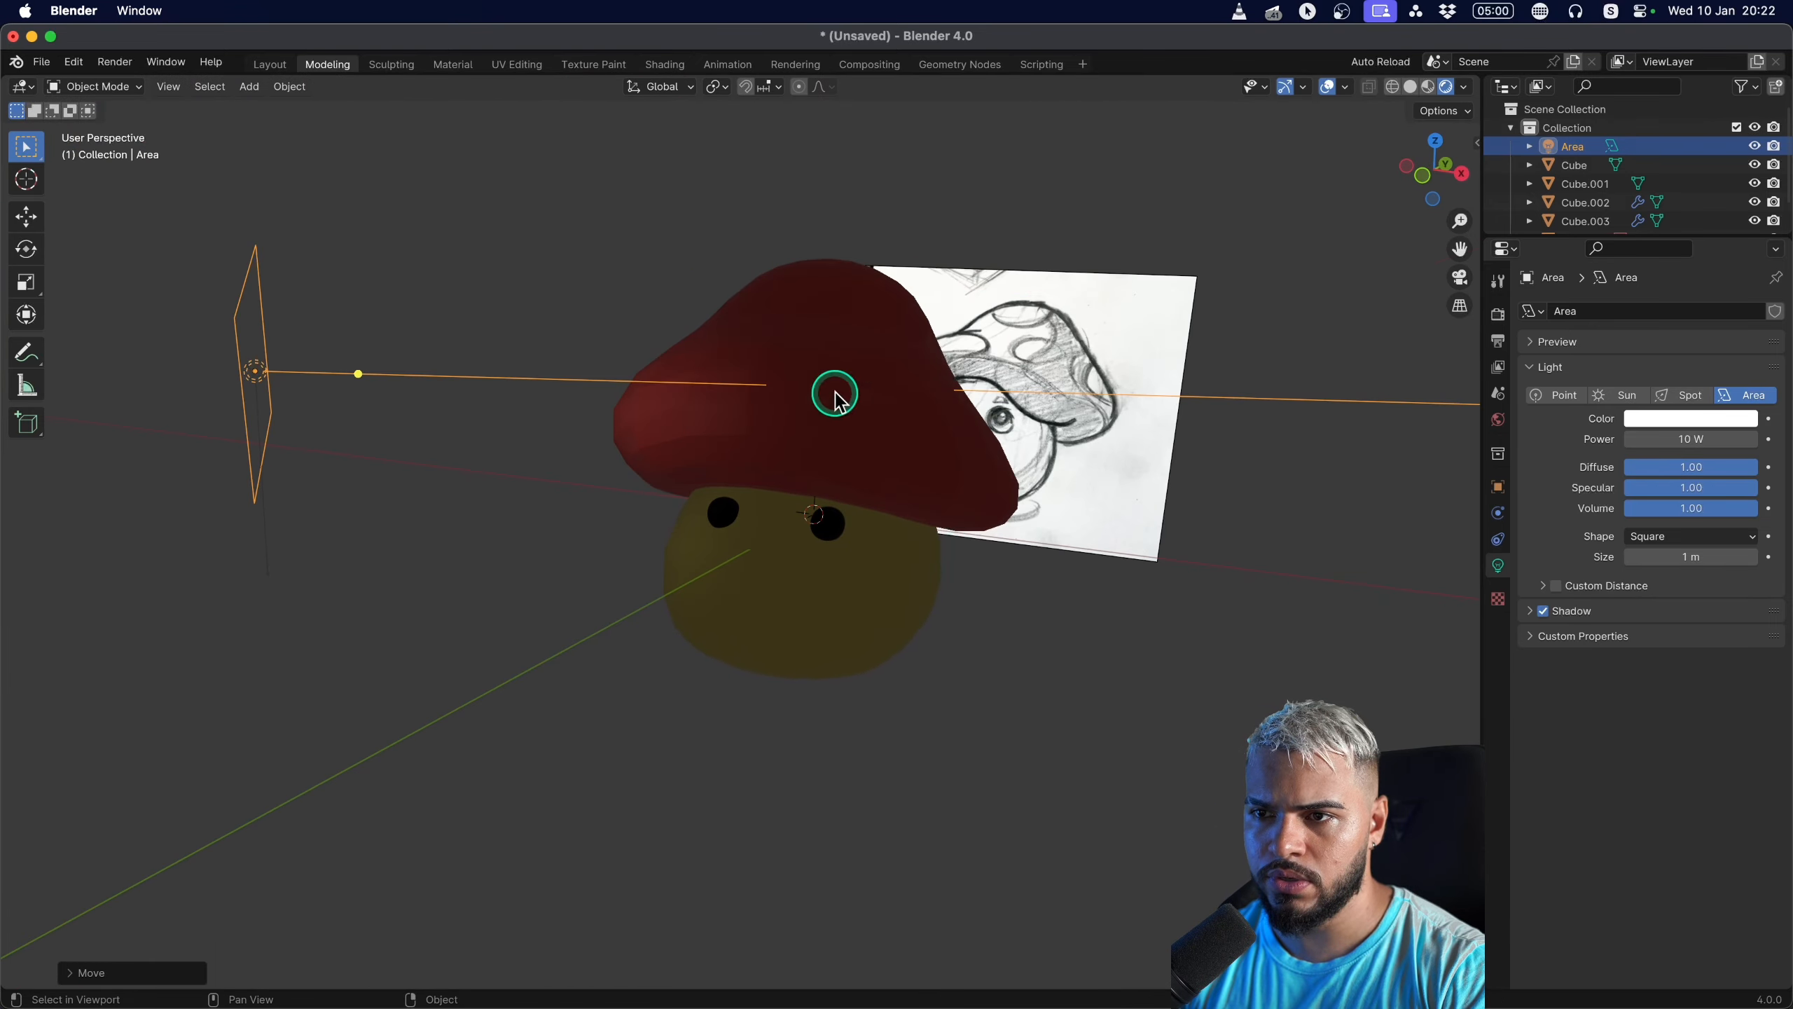
{"action": "left_click", "coordinate": [904, 592]}
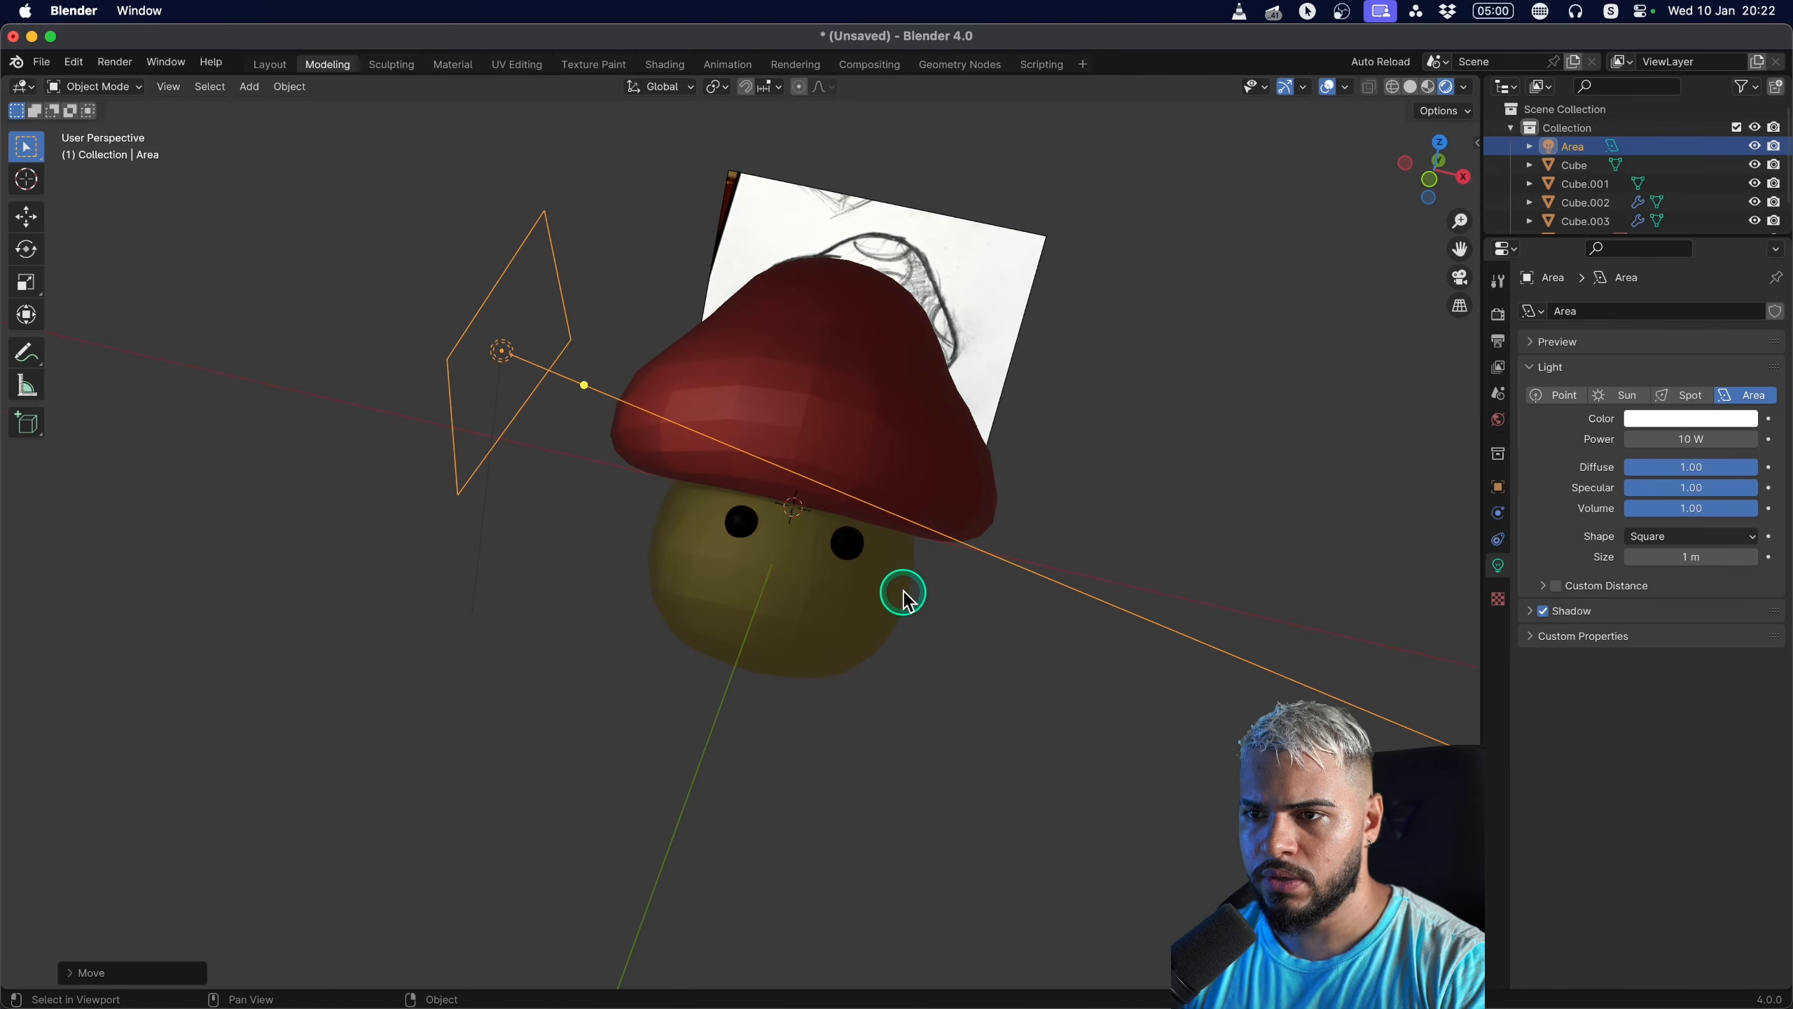
{"action": "mouse_move", "coordinate": [904, 593]}
{"action": "middle_mouse_down"}
{"action": "mouse_move", "coordinate": [896, 561]}
{"action": "mouse_move", "coordinate": [689, 520]}
{"action": "mouse_move", "coordinate": [862, 657]}
{"action": "middle_mouse_up"}
{"action": "key", "text": "g"}
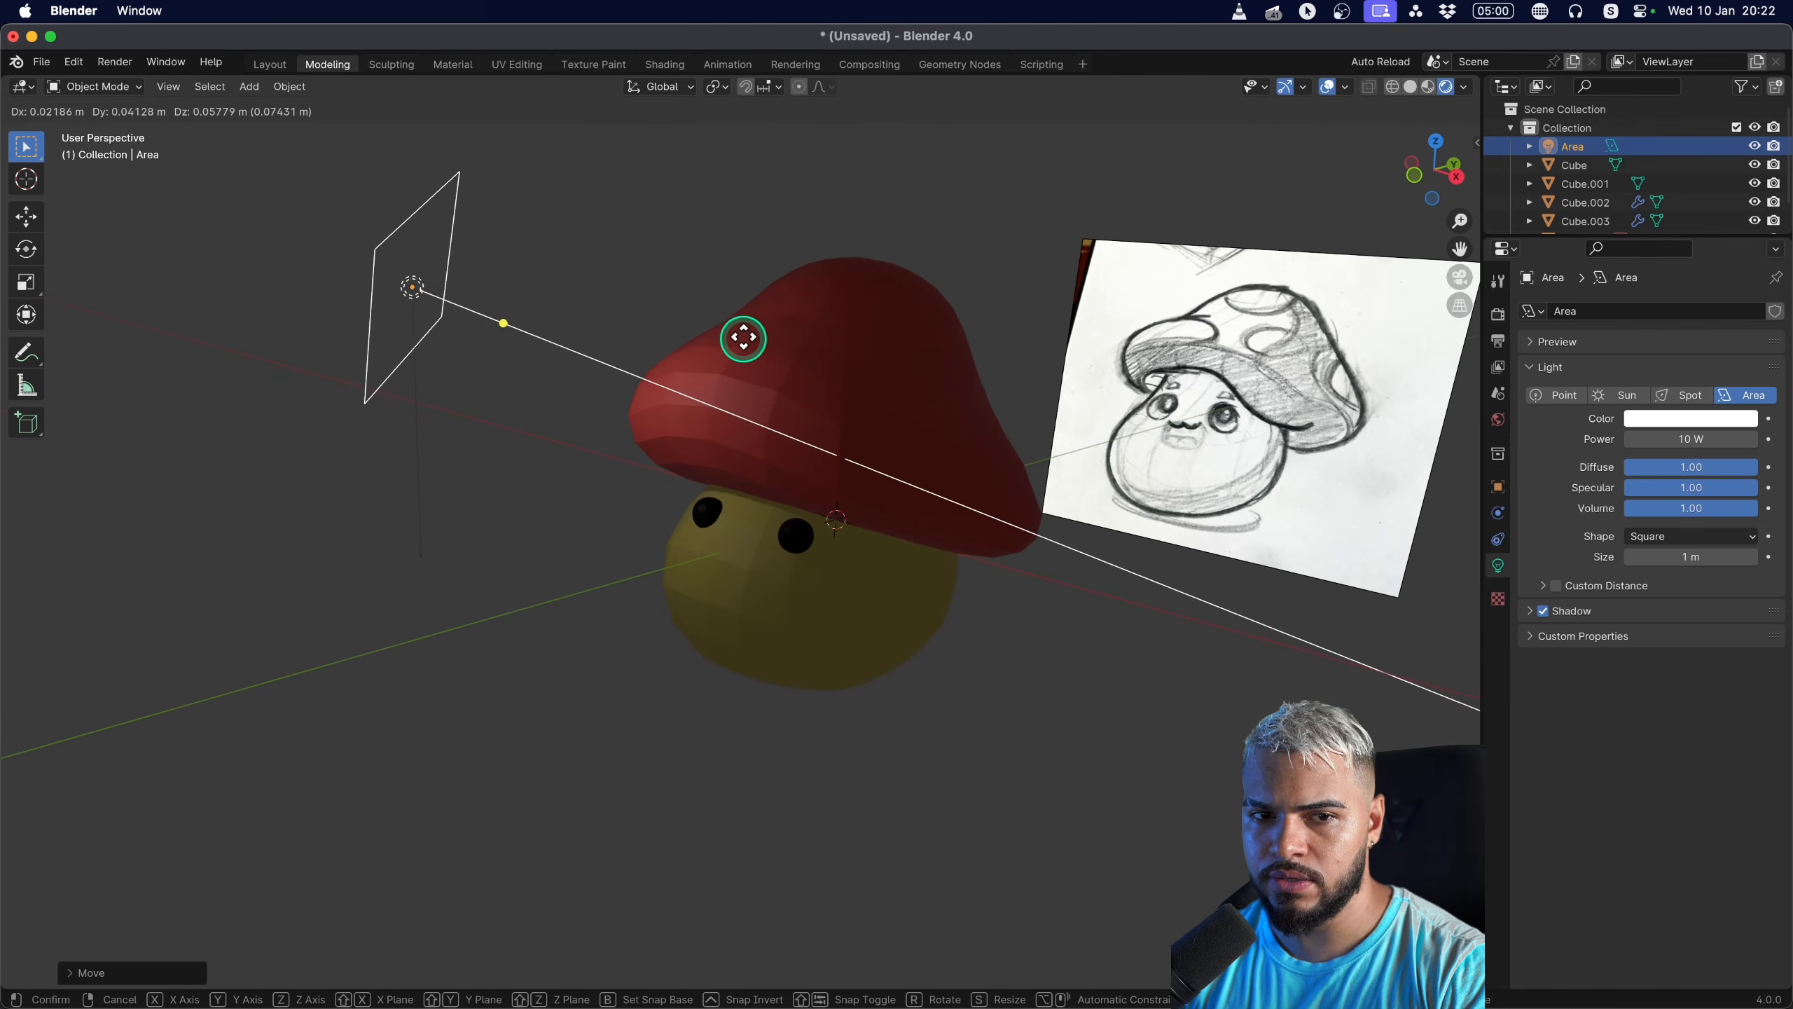
{"action": "left_click", "coordinate": [746, 332]}
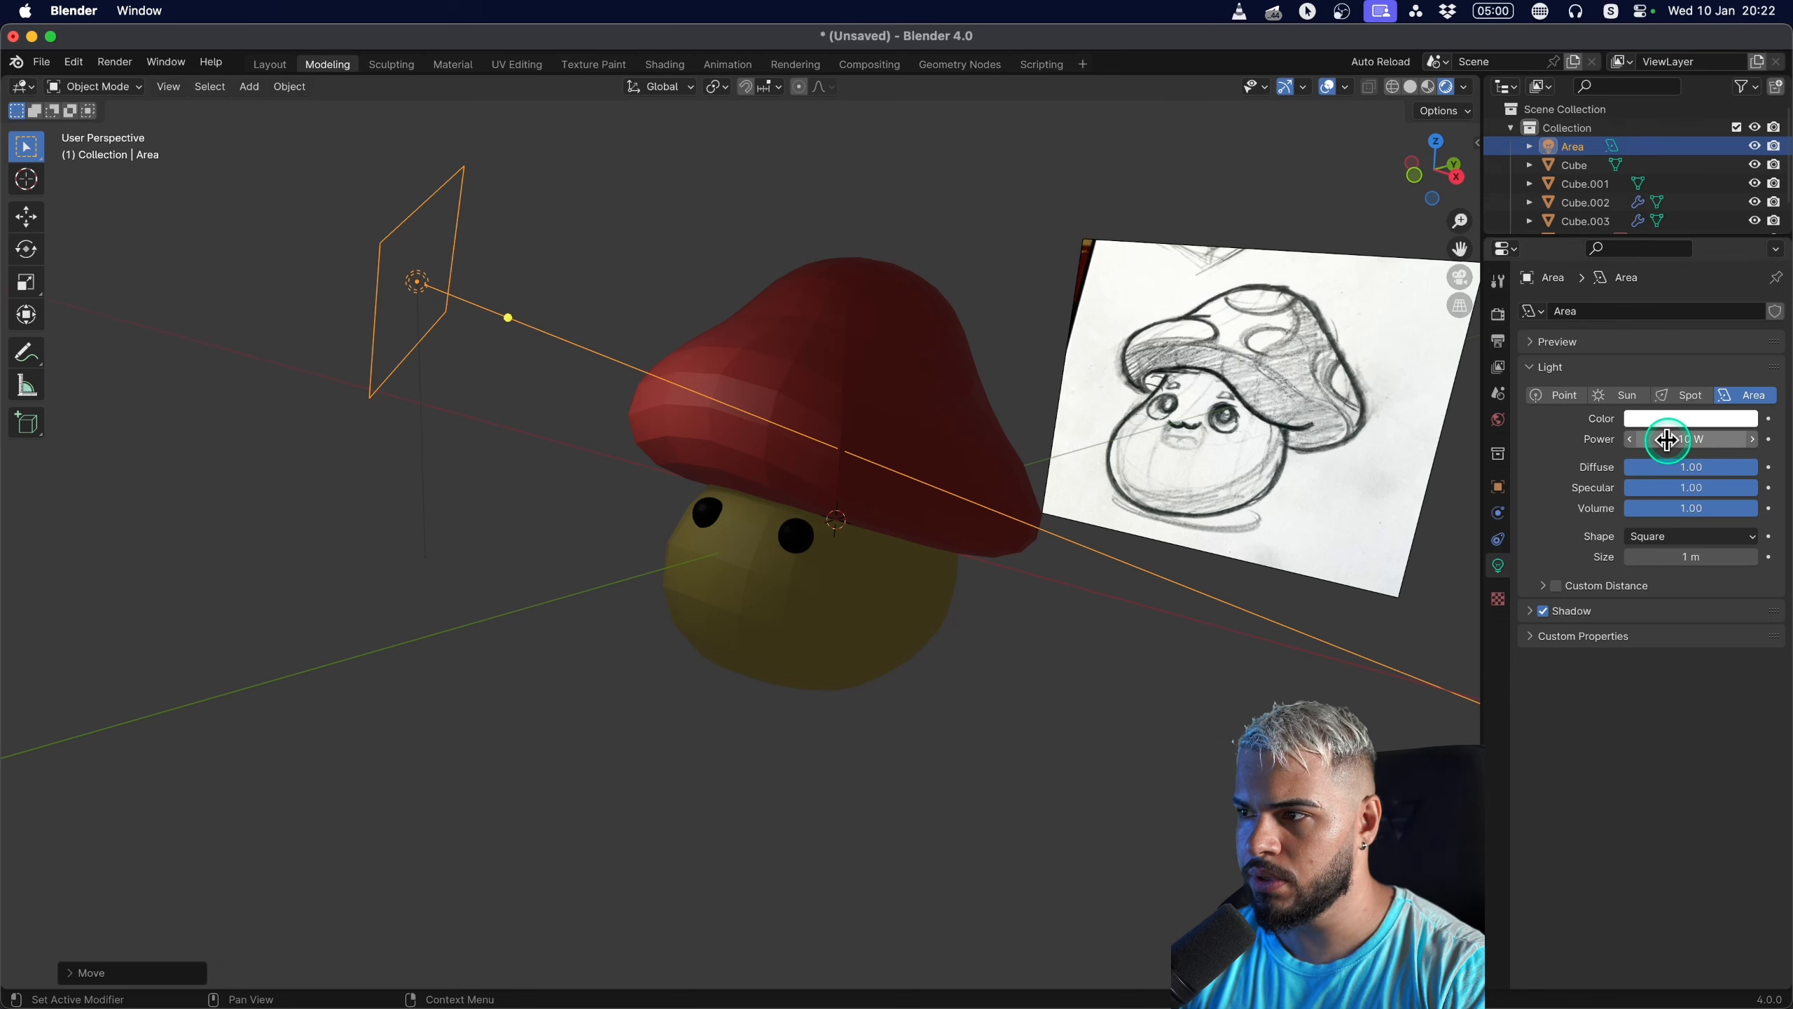
Set the area light's size to 3.1 m and its power to 66.8 W.
{"action": "mouse_move", "coordinate": [1673, 439]}
{"action": "left_mouse_down"}
{"action": "mouse_move", "coordinate": [1762, 440]}
{"action": "mouse_move", "coordinate": [1588, 450]}
{"action": "mouse_move", "coordinate": [1696, 436]}
{"action": "left_mouse_up"}
{"action": "scroll", "coordinate": [833, 478], "scroll_direction": "up", "scroll_amount": 1}
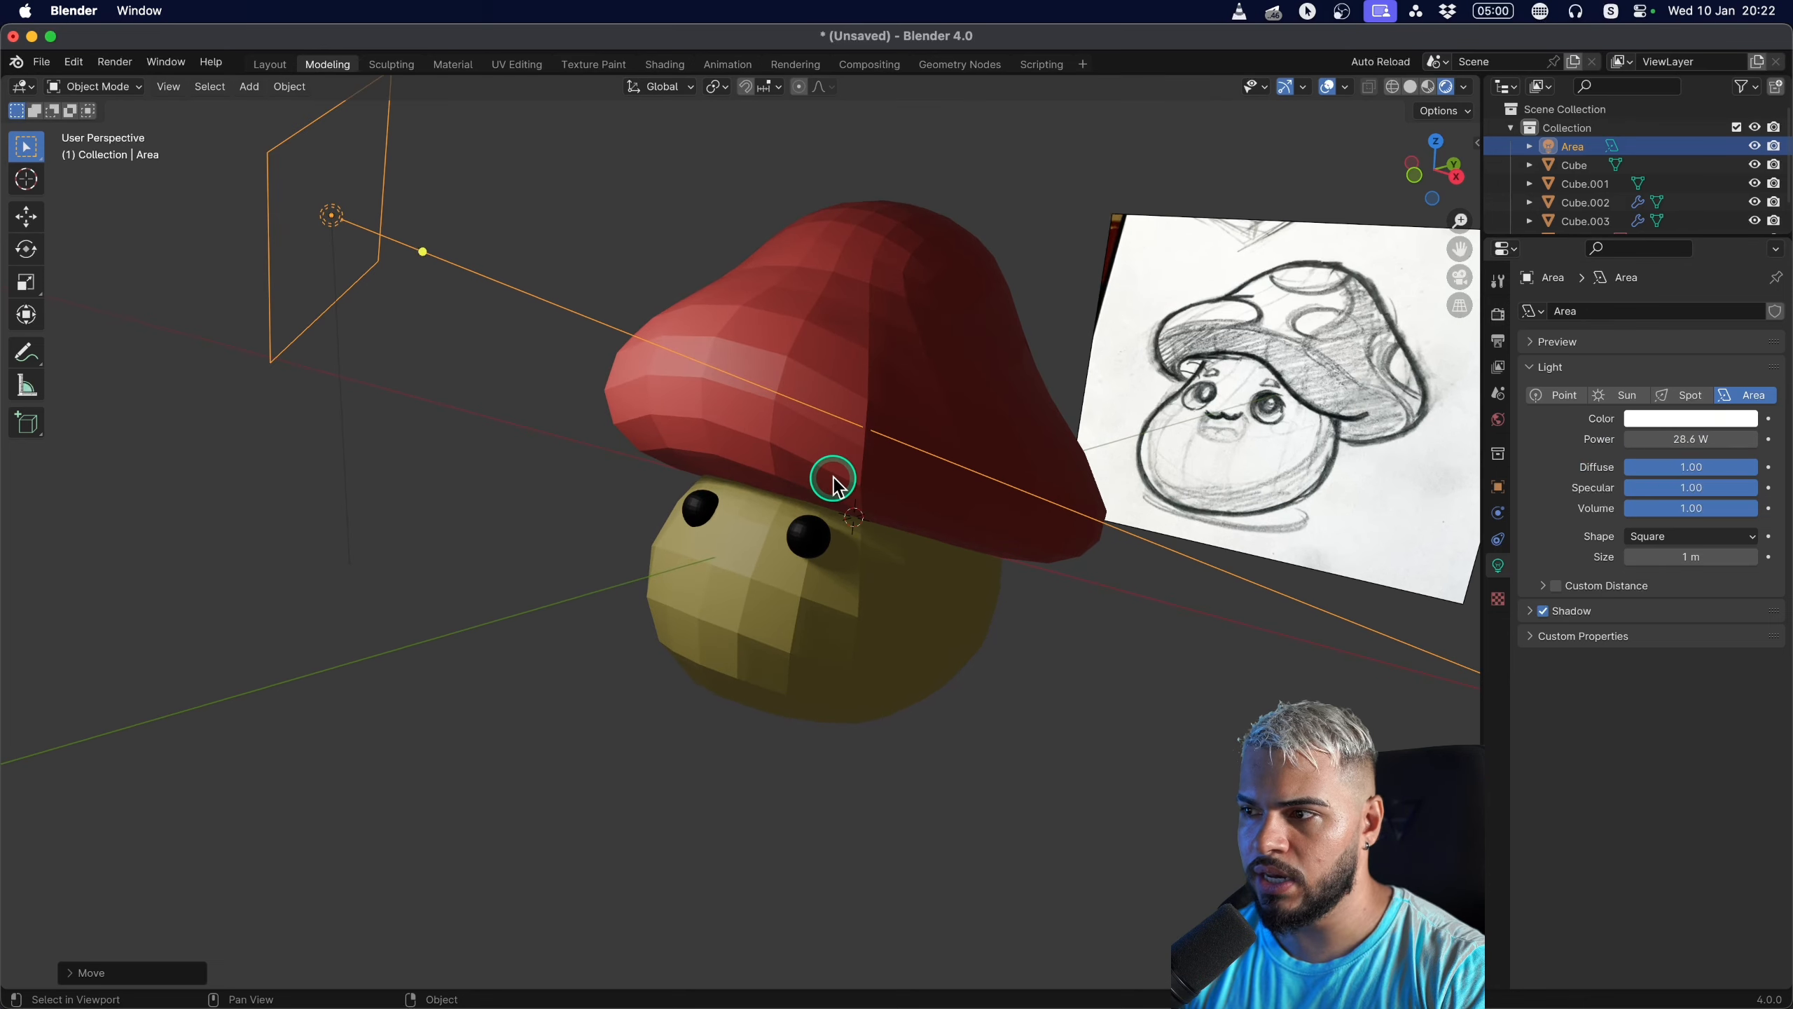
{"action": "scroll", "coordinate": [832, 481], "scroll_direction": "down", "scroll_amount": 1}
{"action": "left_click_drag", "start_coordinate": [1641, 559], "coordinate": [1768, 556]}
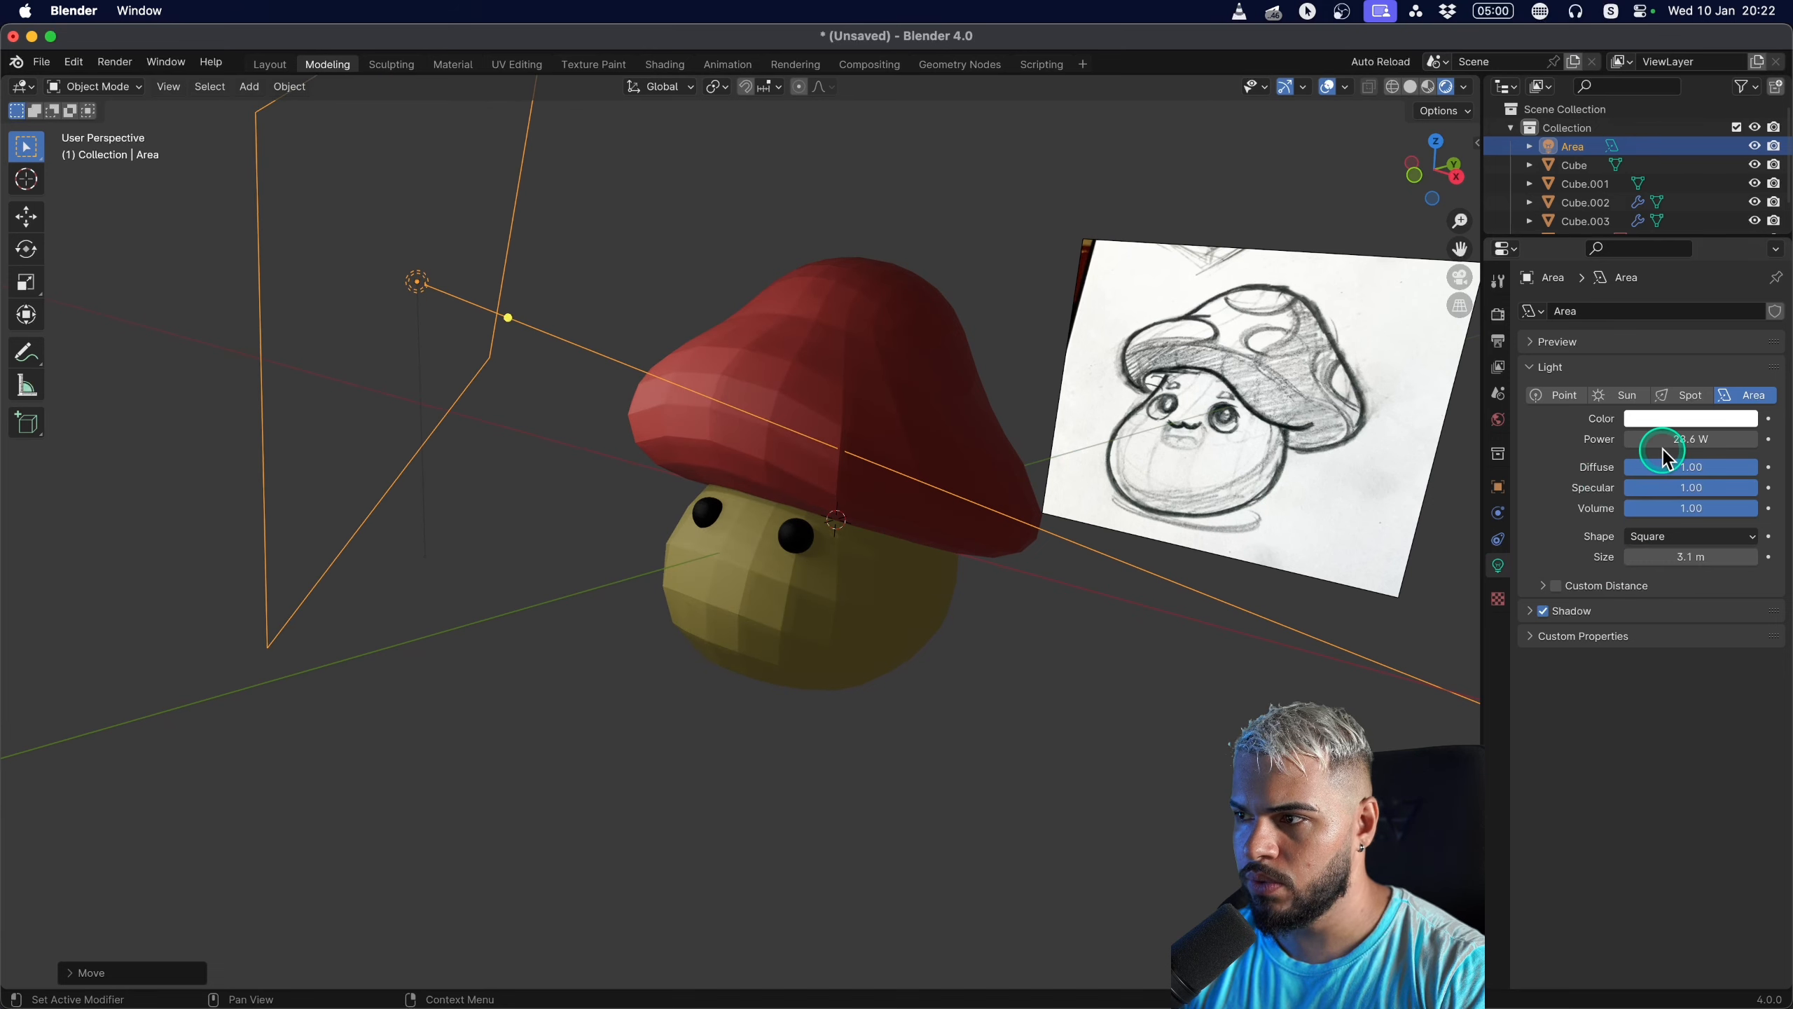
{"action": "left_click_drag", "start_coordinate": [1667, 457], "coordinate": [1784, 439]}
Move the enlarged area light slightly and rotate it to refine its angle on the mushroom.
{"action": "key", "text": "g"}
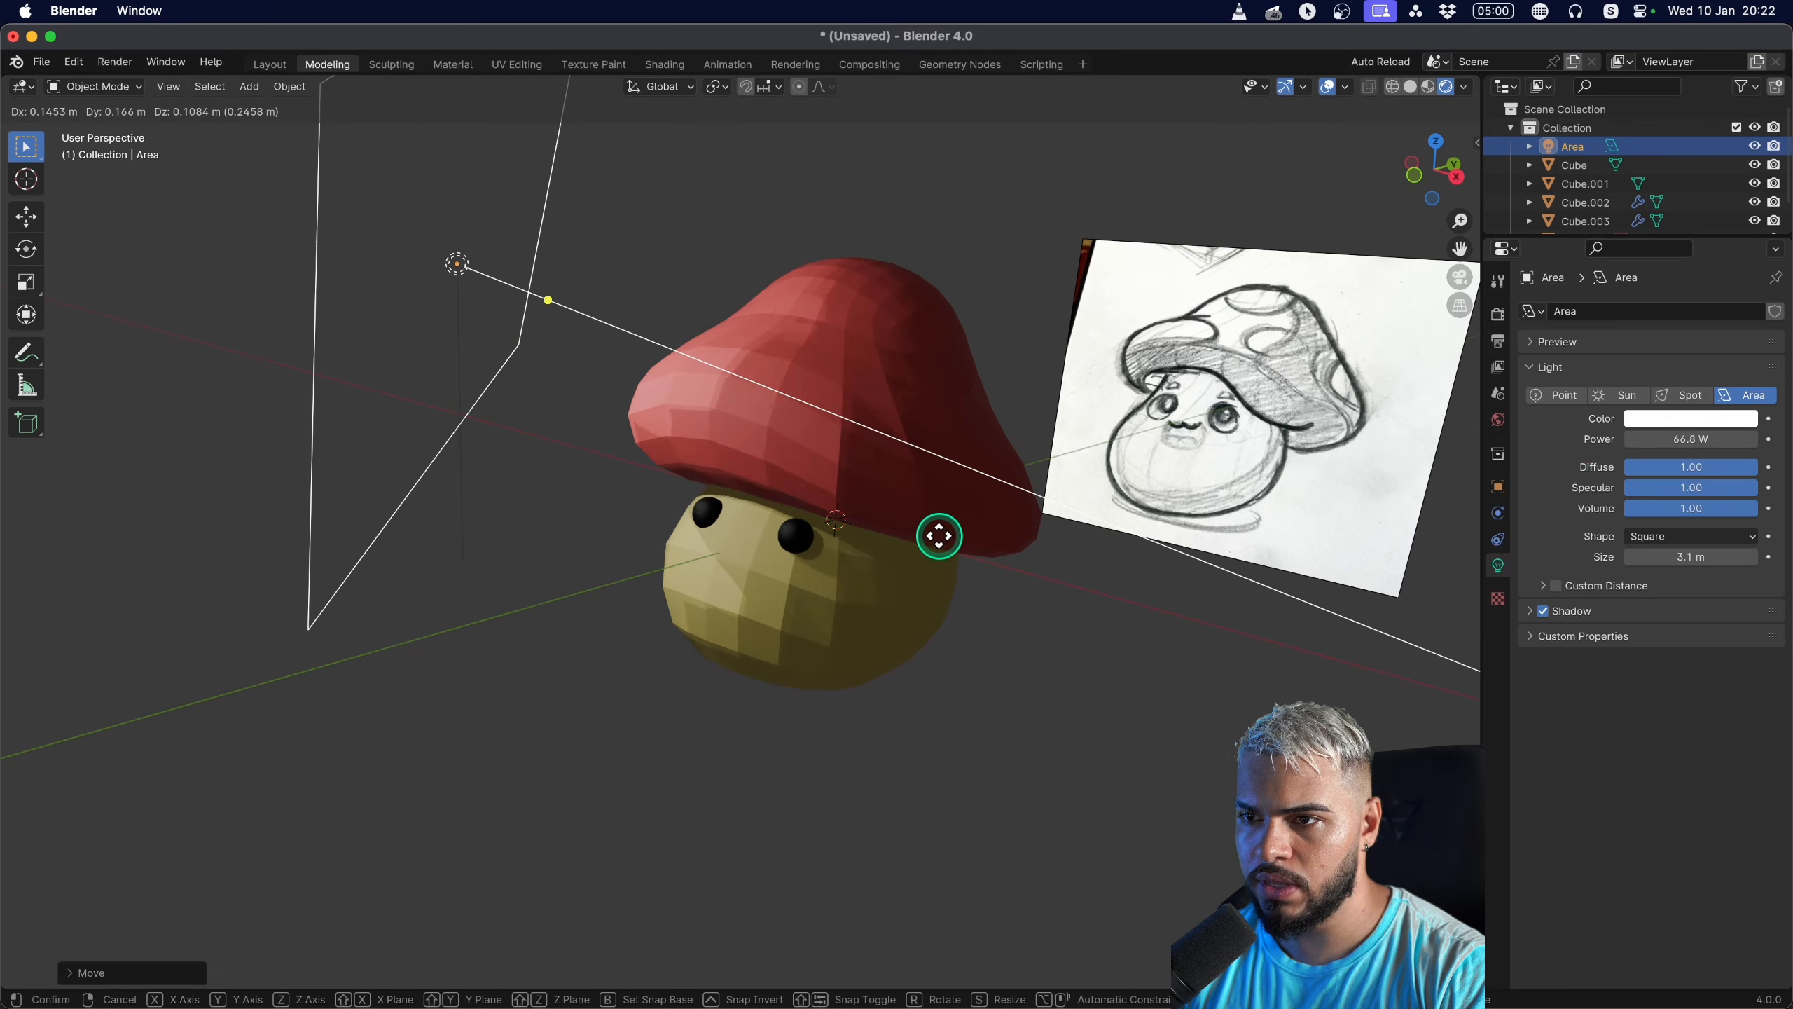
{"action": "key", "text": "r"}
{"action": "left_click", "coordinate": [865, 485]}
{"action": "scroll", "coordinate": [822, 479], "scroll_direction": "up", "scroll_amount": 2}
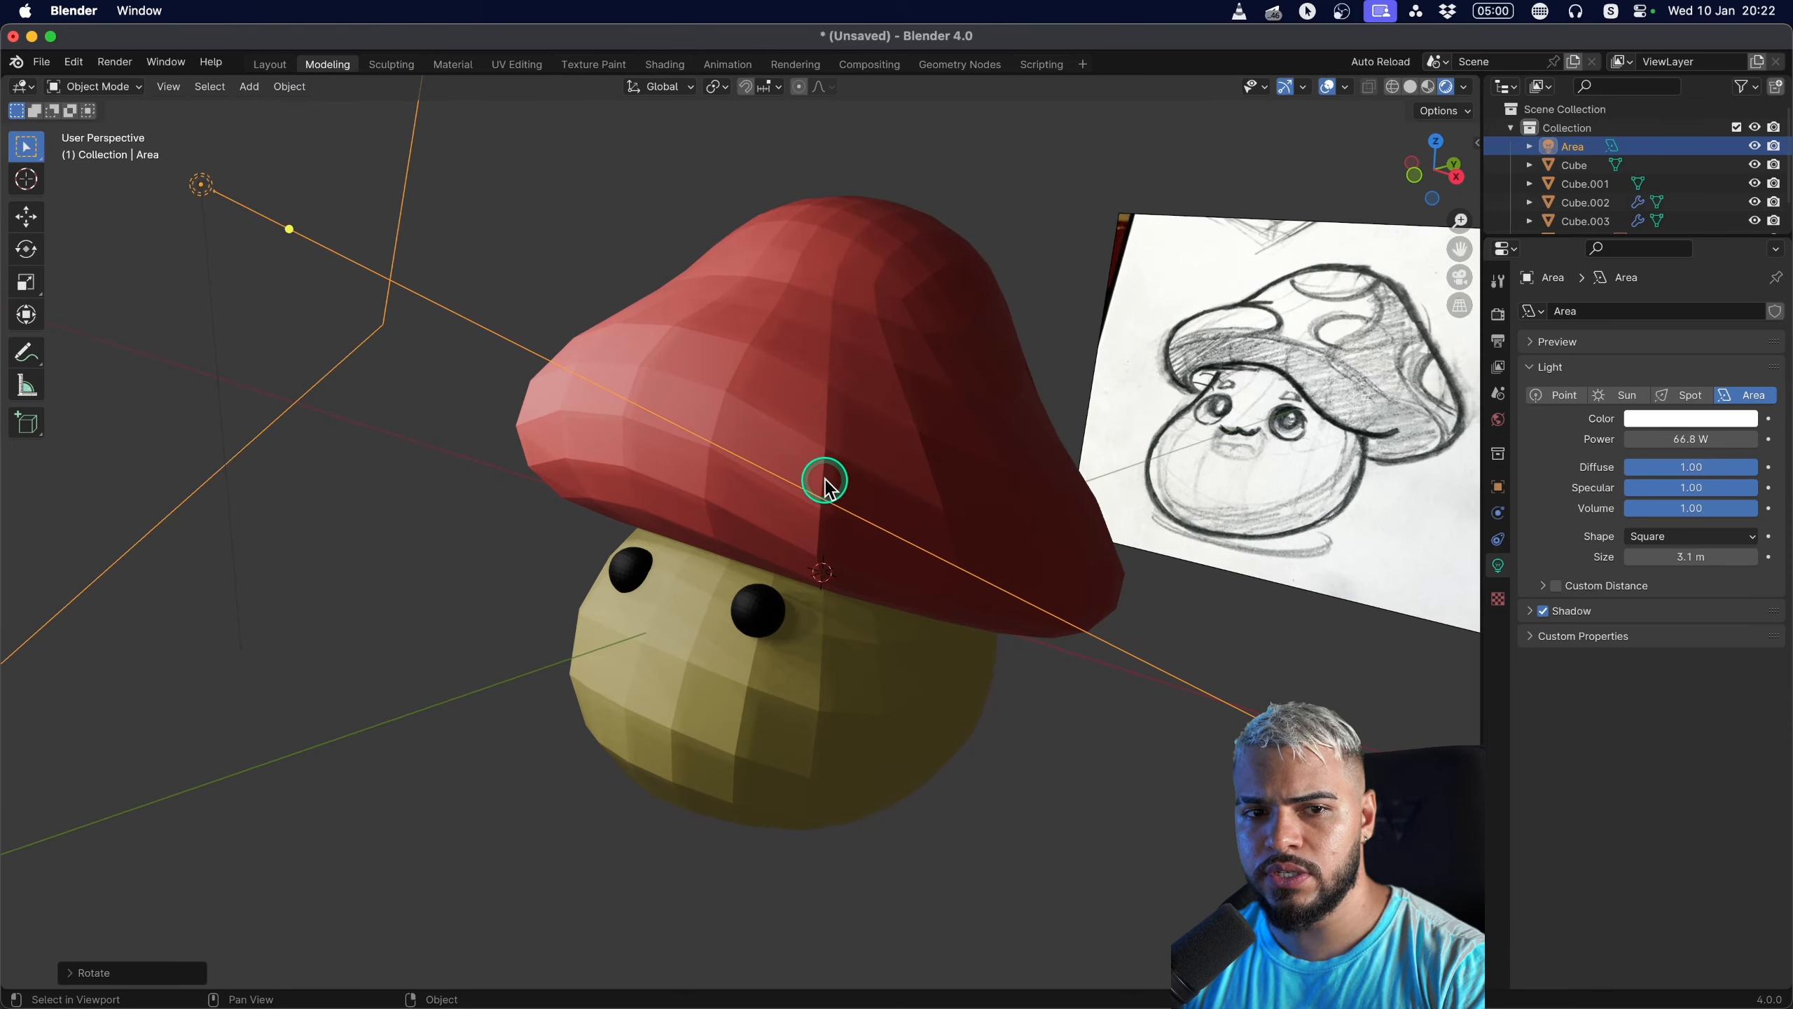
Select the cap and examine its surface shading up close from several angles.
{"action": "left_click", "coordinate": [717, 498]}
{"action": "scroll", "coordinate": [683, 451], "scroll_direction": "up", "scroll_amount": 2}
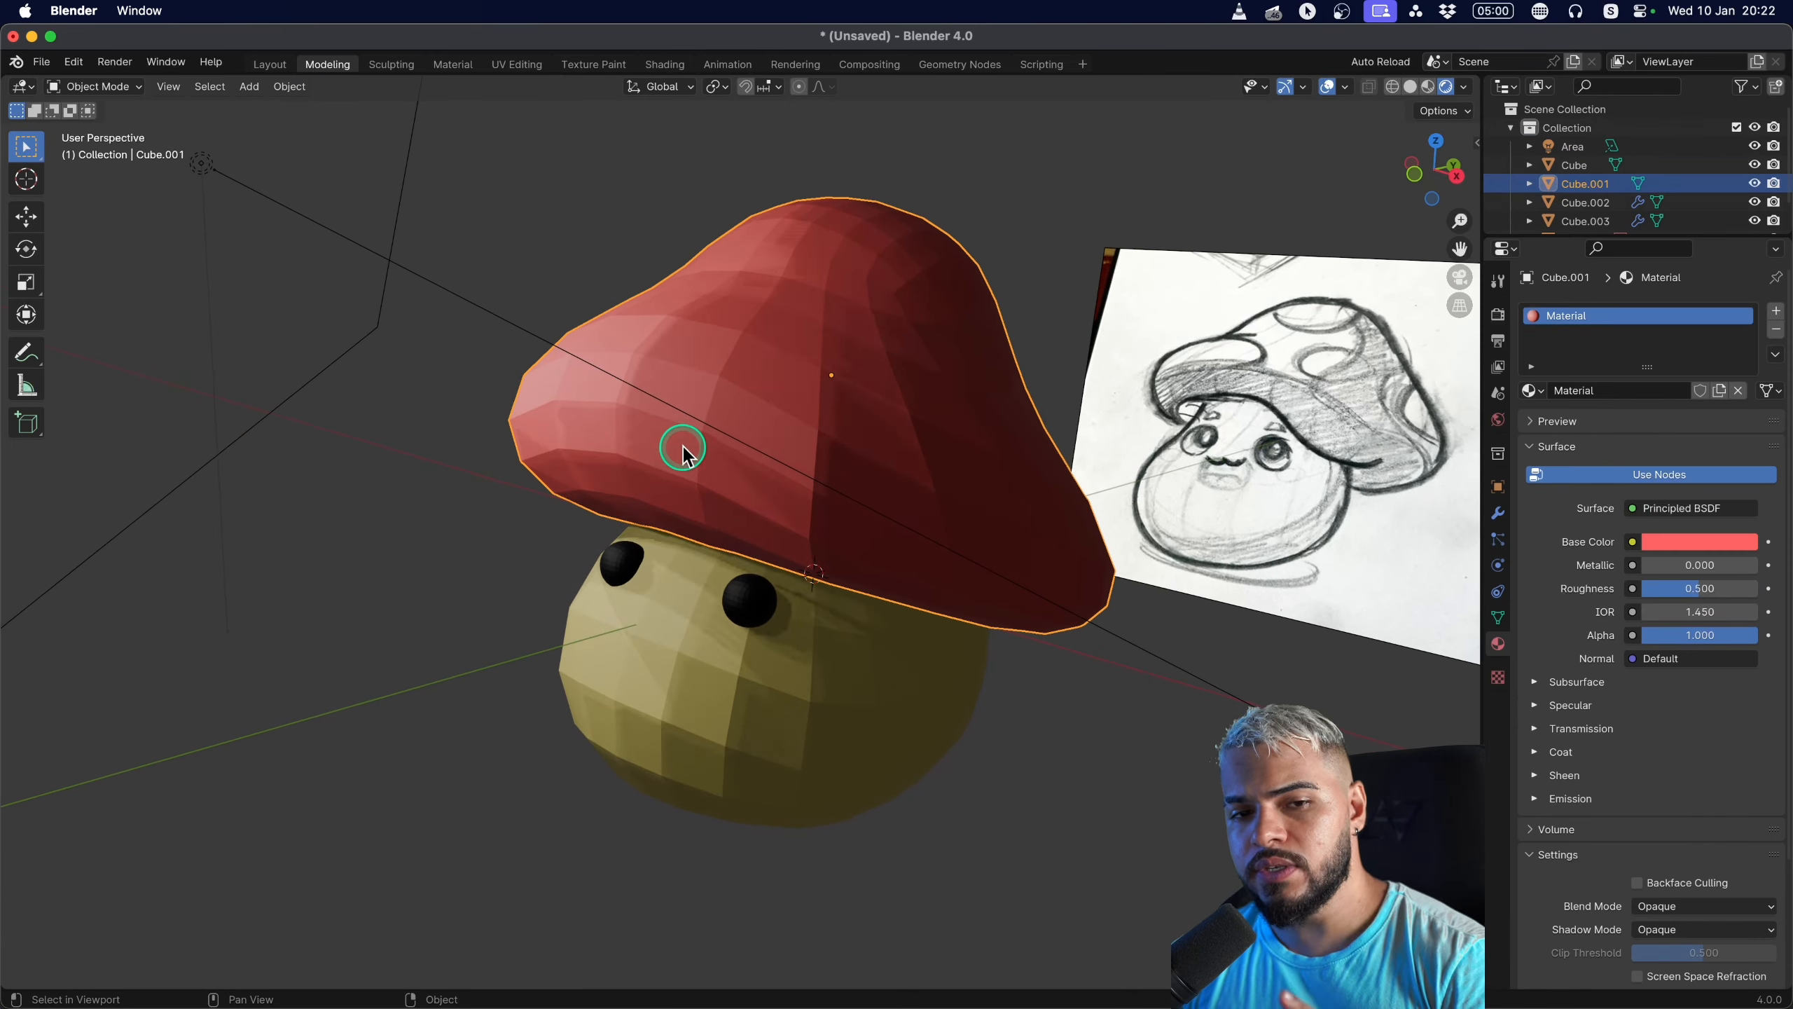
{"action": "scroll", "coordinate": [657, 424], "scroll_direction": "up", "scroll_amount": 4}
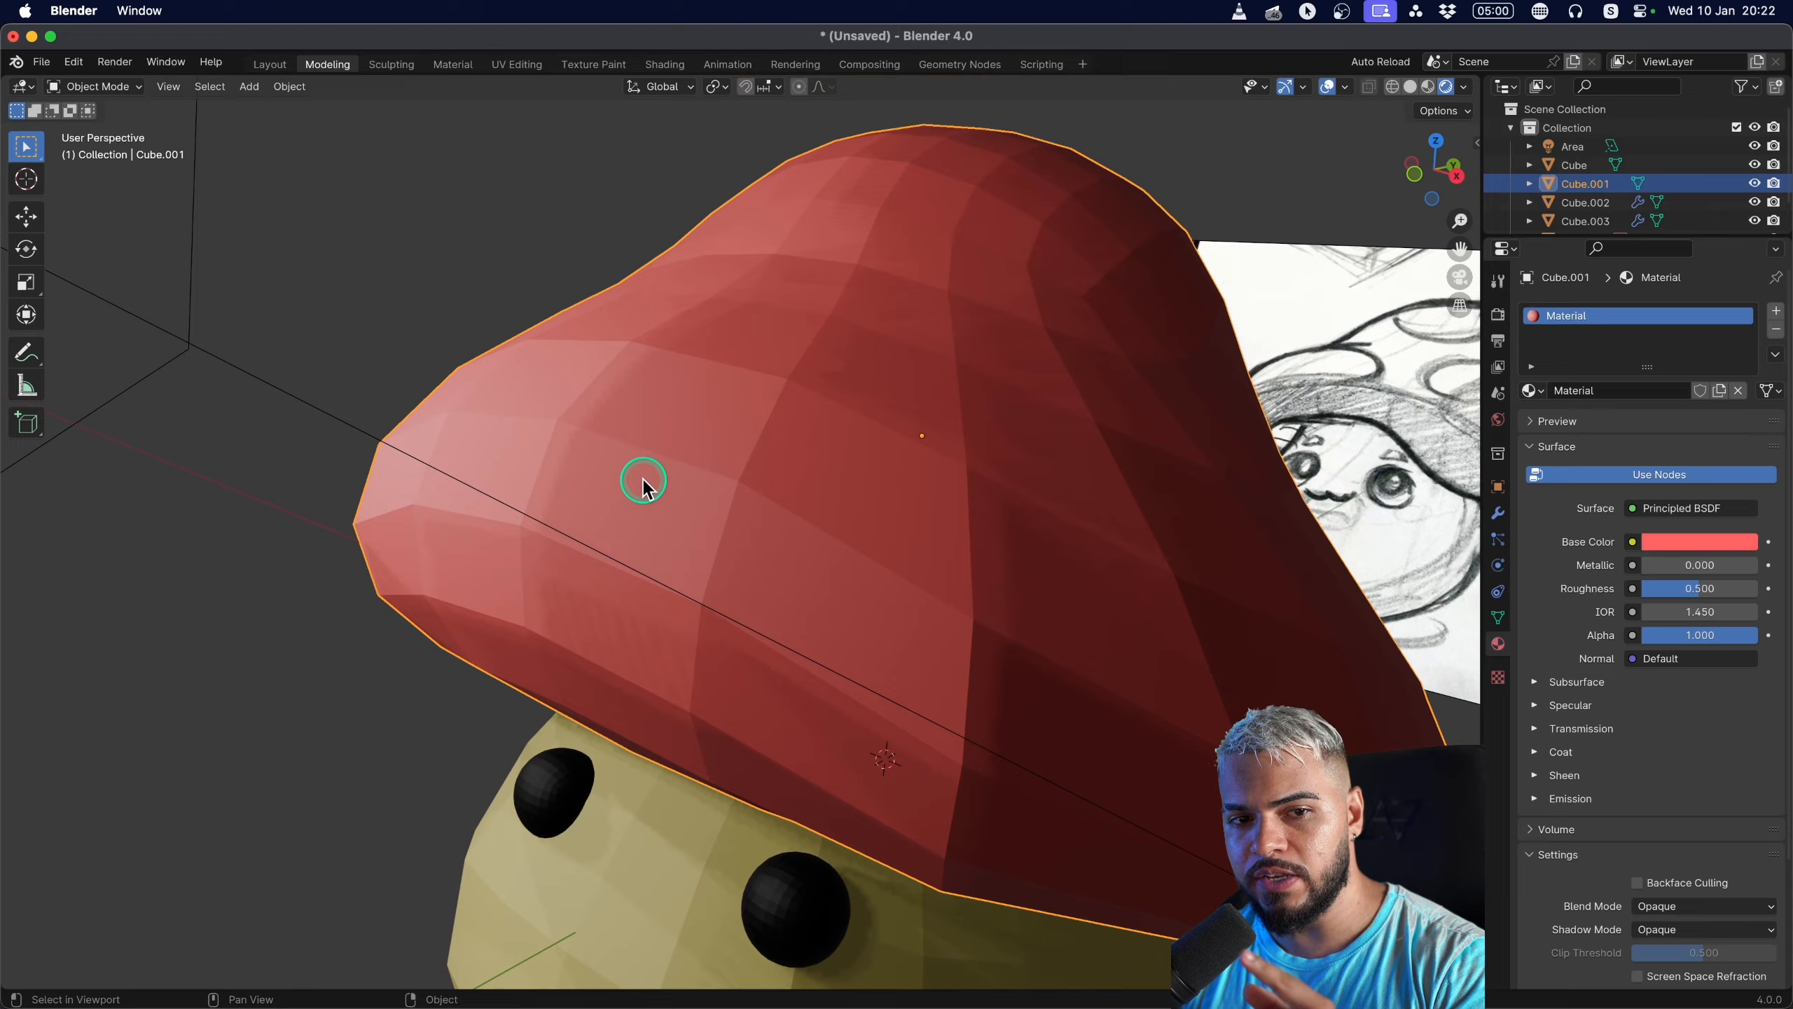
{"action": "middle_click_drag", "start_coordinate": [643, 484], "coordinate": [600, 395]}
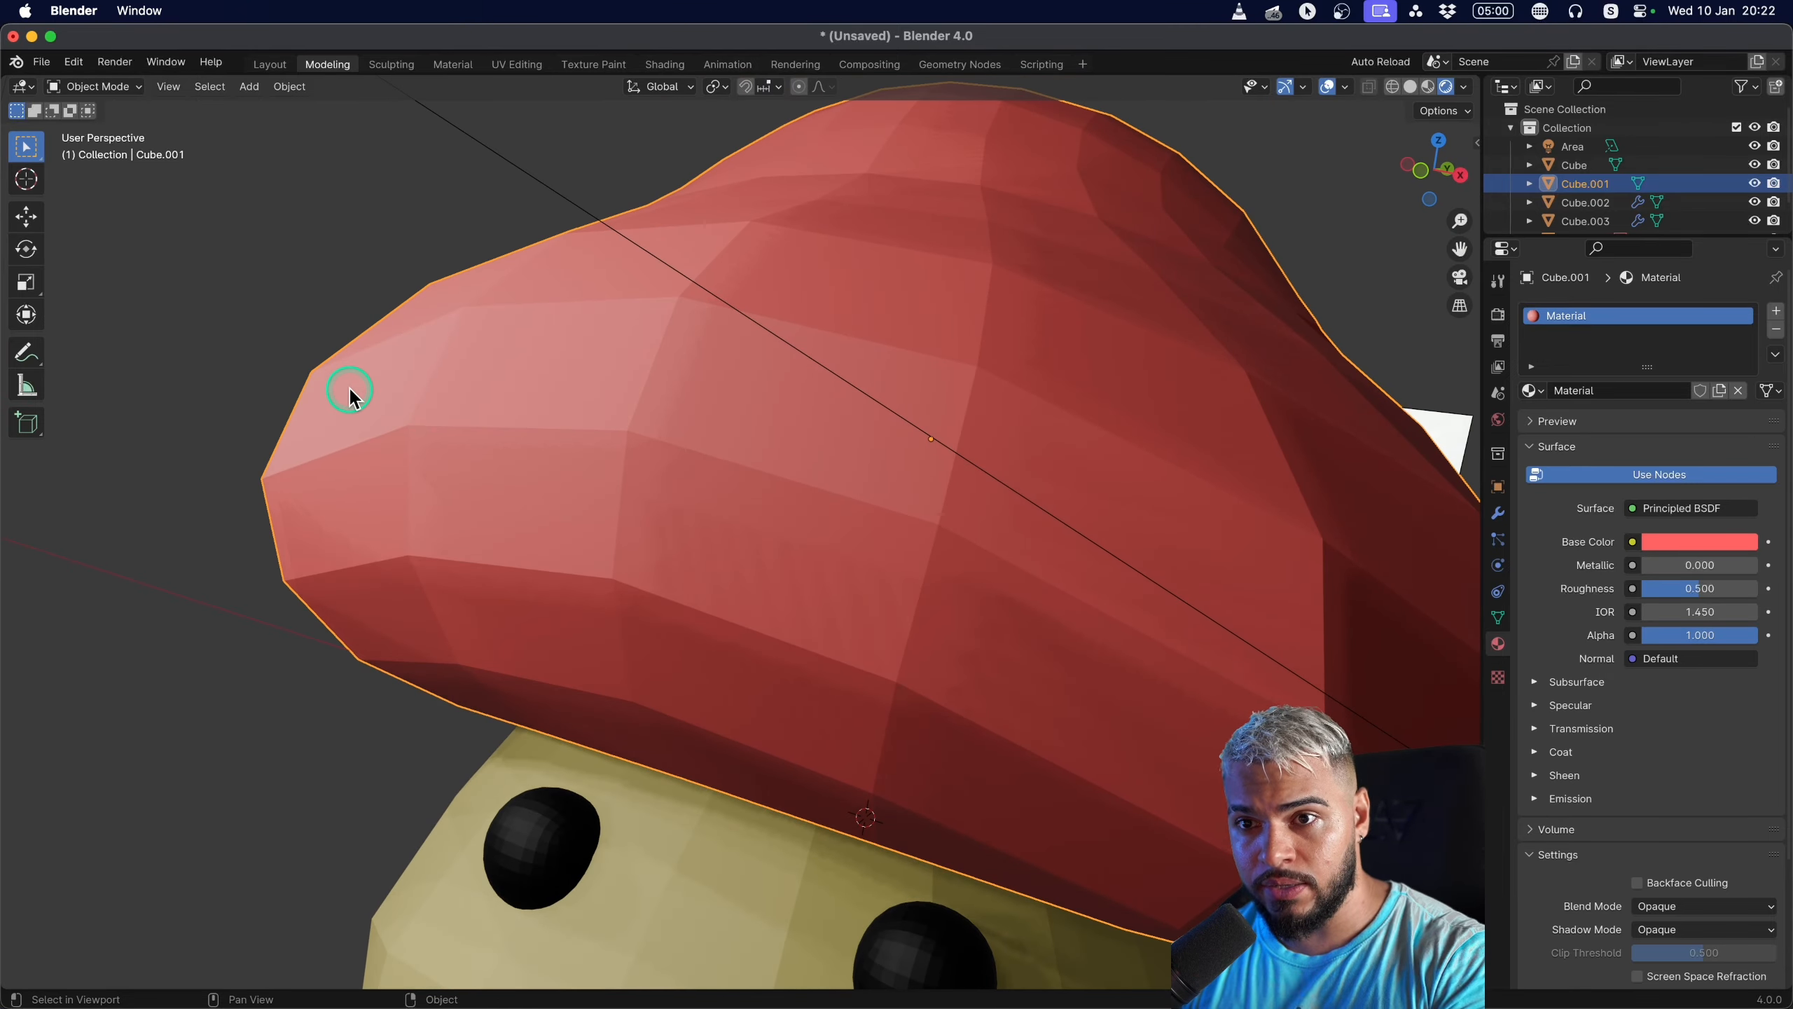
{"action": "scroll", "coordinate": [350, 392], "scroll_direction": "down", "scroll_amount": 2}
{"action": "scroll", "coordinate": [472, 414], "scroll_direction": "down", "scroll_amount": 3}
{"action": "middle_click_drag", "start_coordinate": [472, 401], "coordinate": [492, 389]}
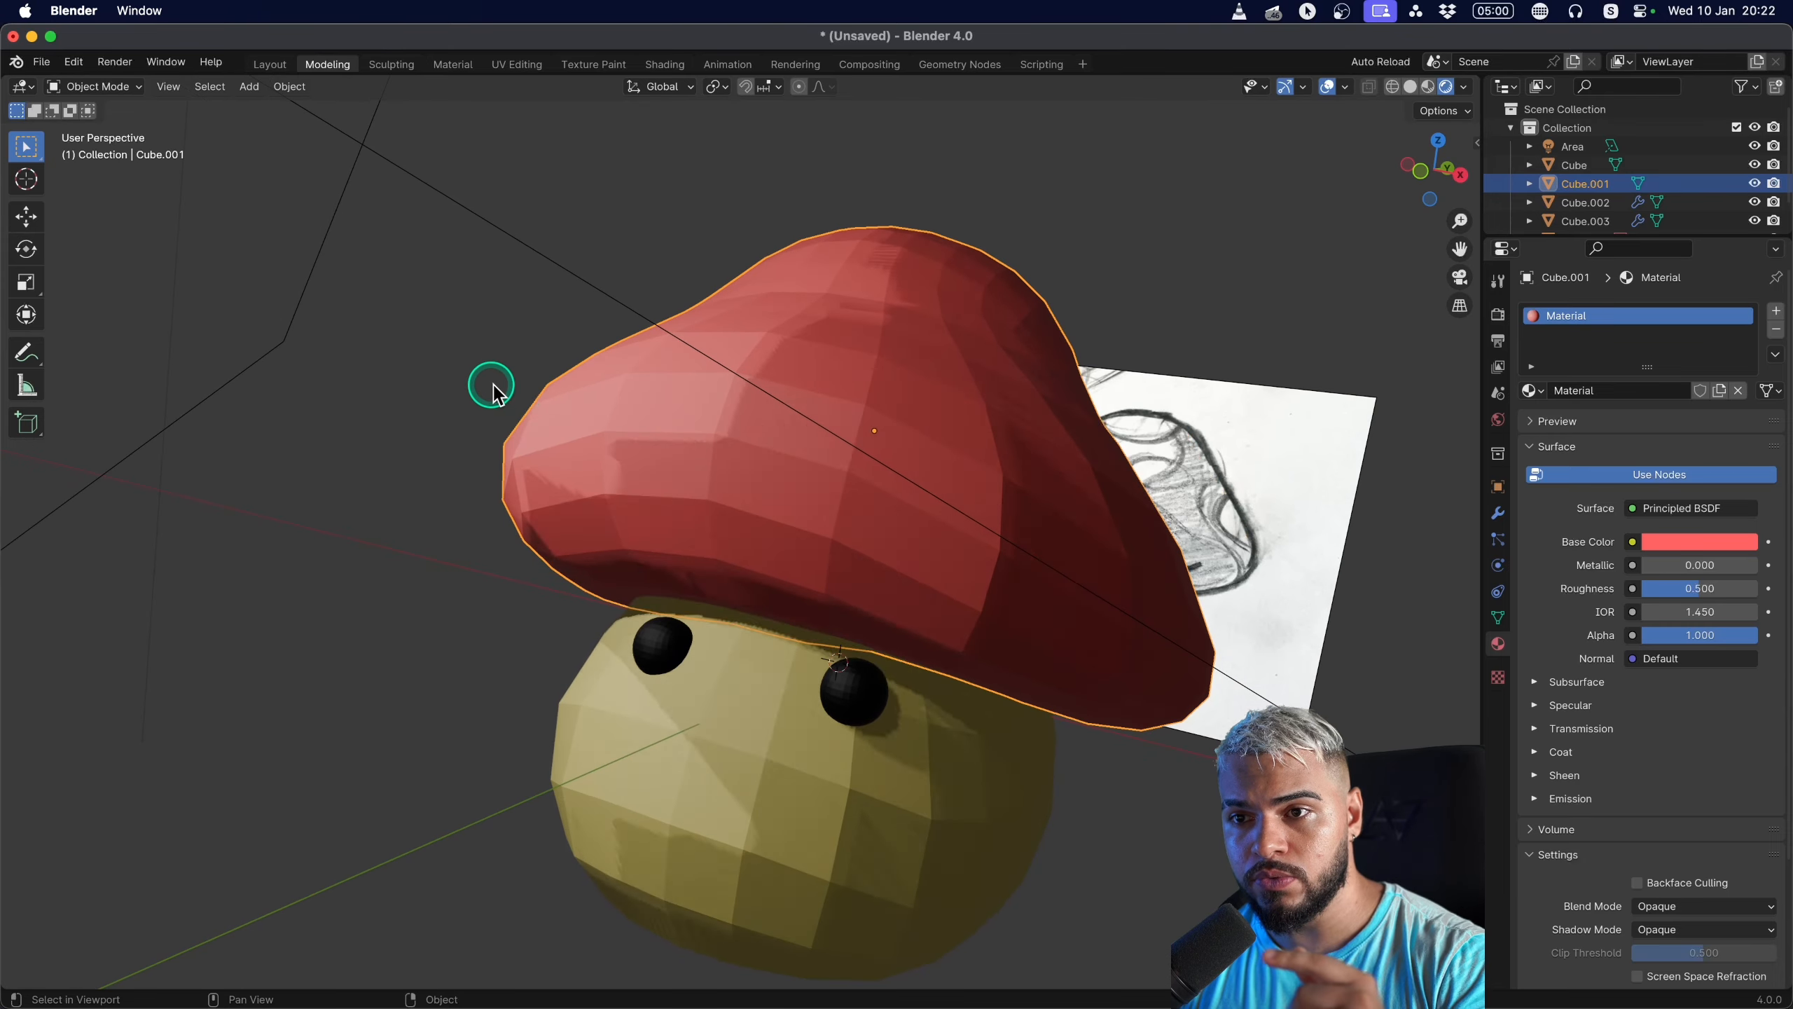
{"action": "mouse_move", "coordinate": [584, 424]}
{"action": "middle_mouse_down"}
{"action": "mouse_move", "coordinate": [565, 422]}
{"action": "mouse_move", "coordinate": [587, 407]}
{"action": "middle_mouse_up"}
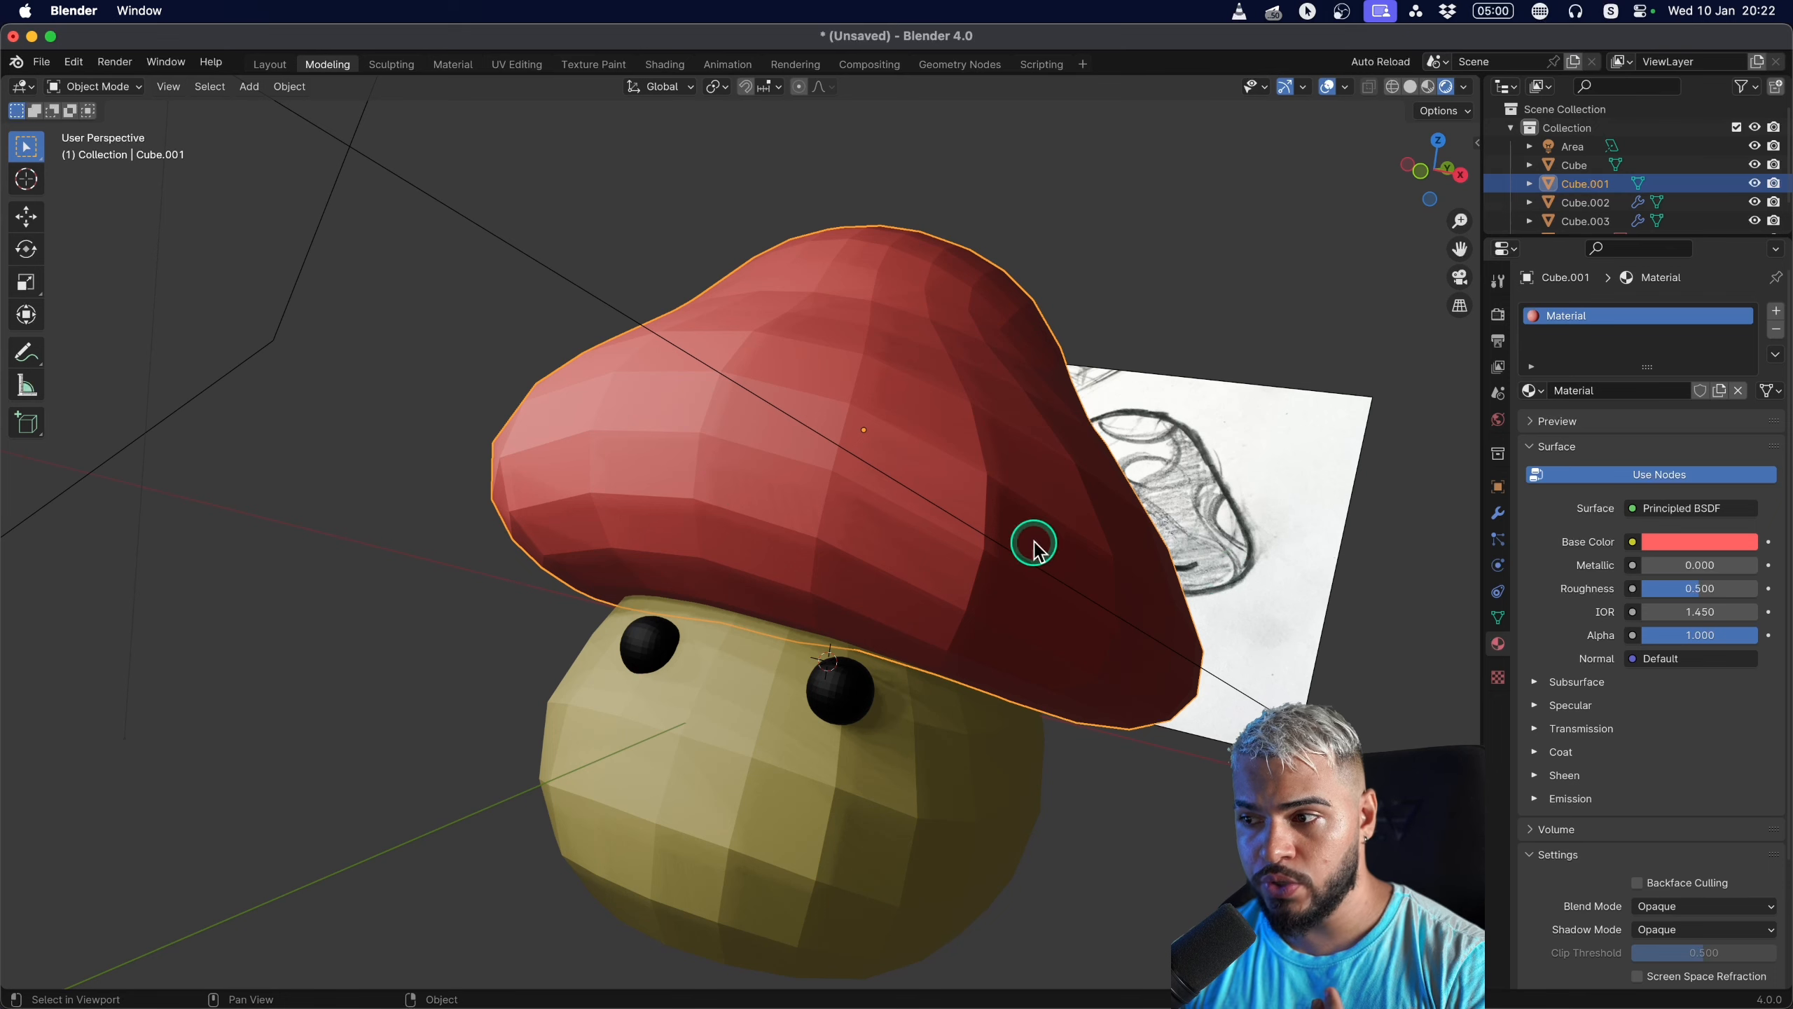
Add a Subdivision Surface modifier to the cap and set its viewport level to 3.
{"action": "left_click", "coordinate": [1498, 517]}
{"action": "left_click", "coordinate": [1589, 309]}
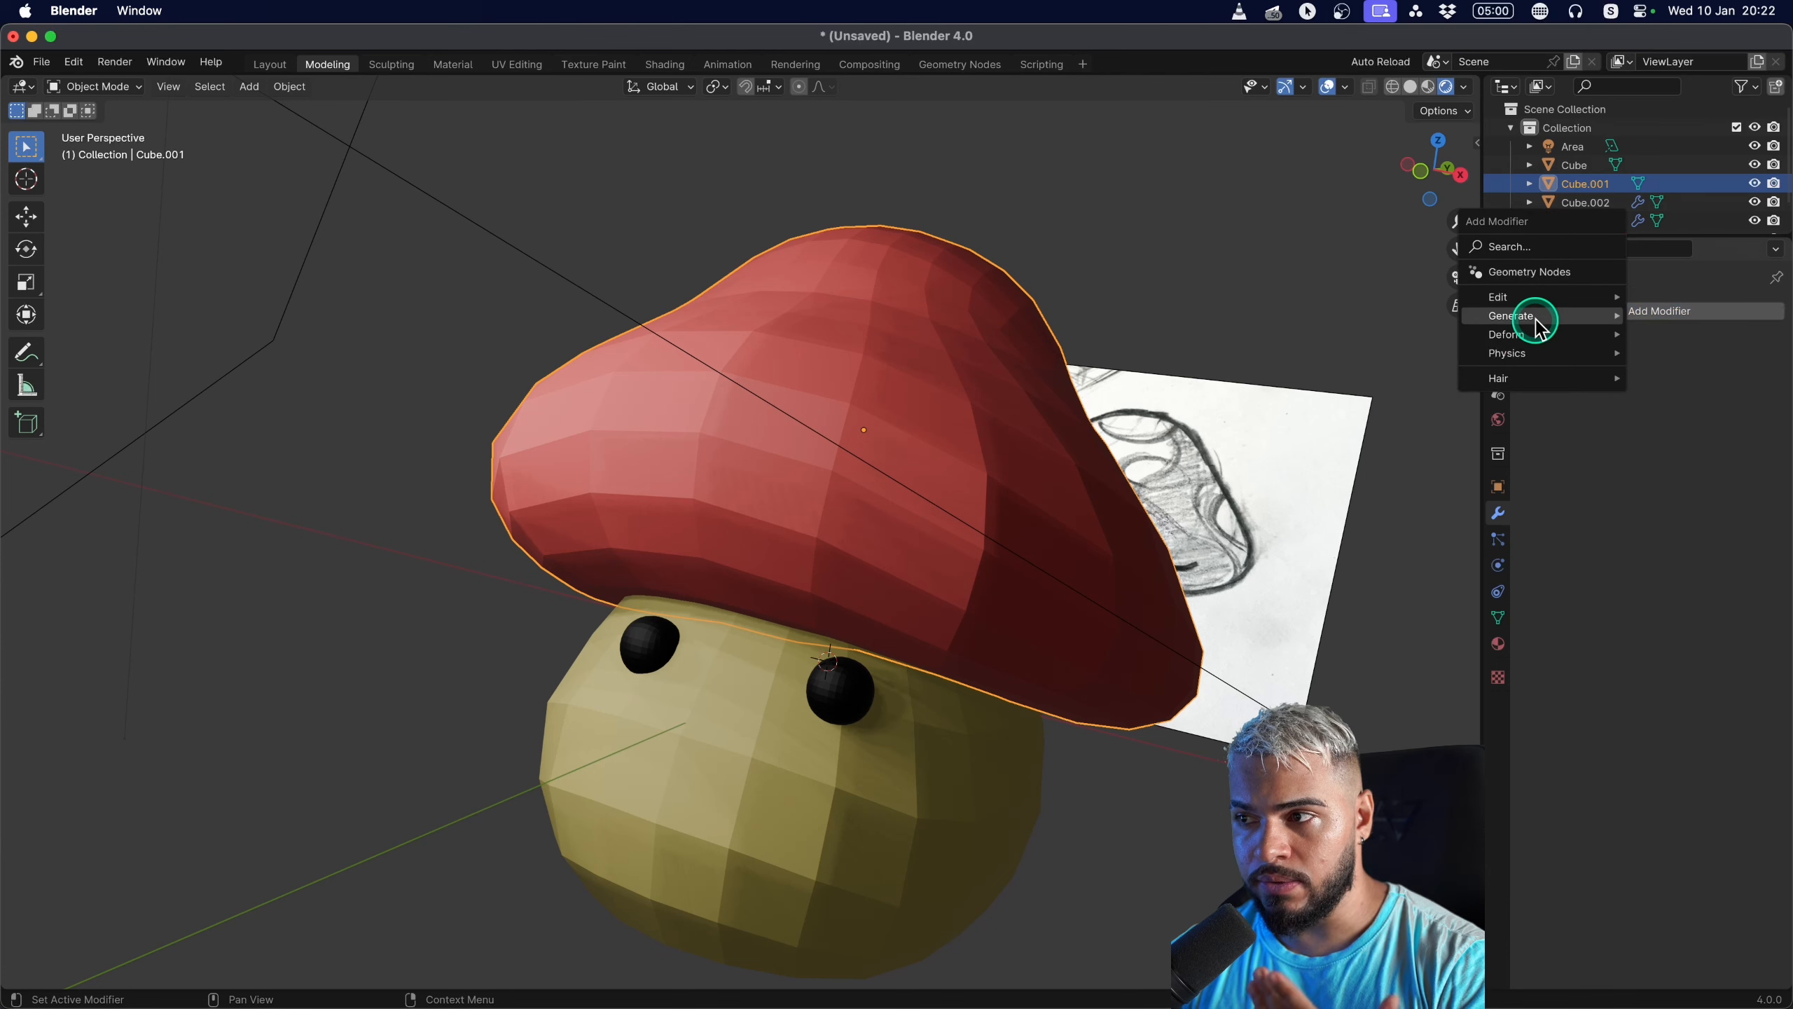
{"action": "left_click", "coordinate": [1535, 317]}
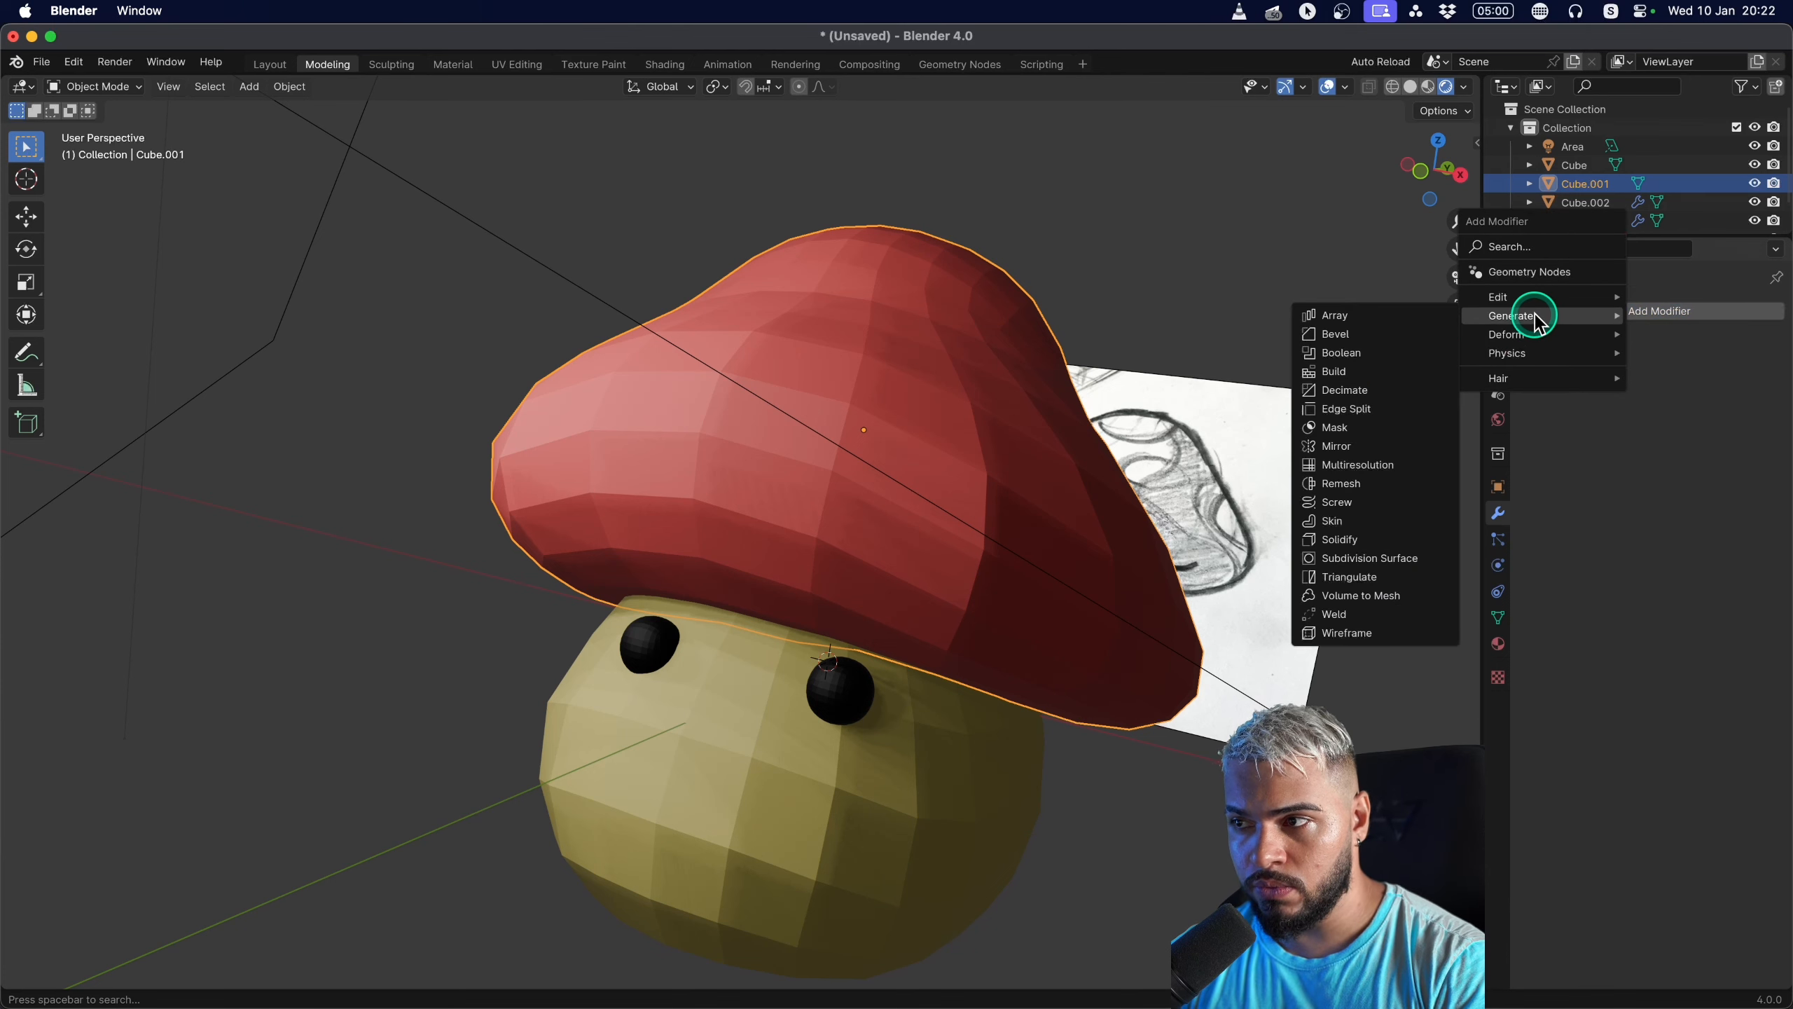
{"action": "left_click", "coordinate": [1384, 559]}
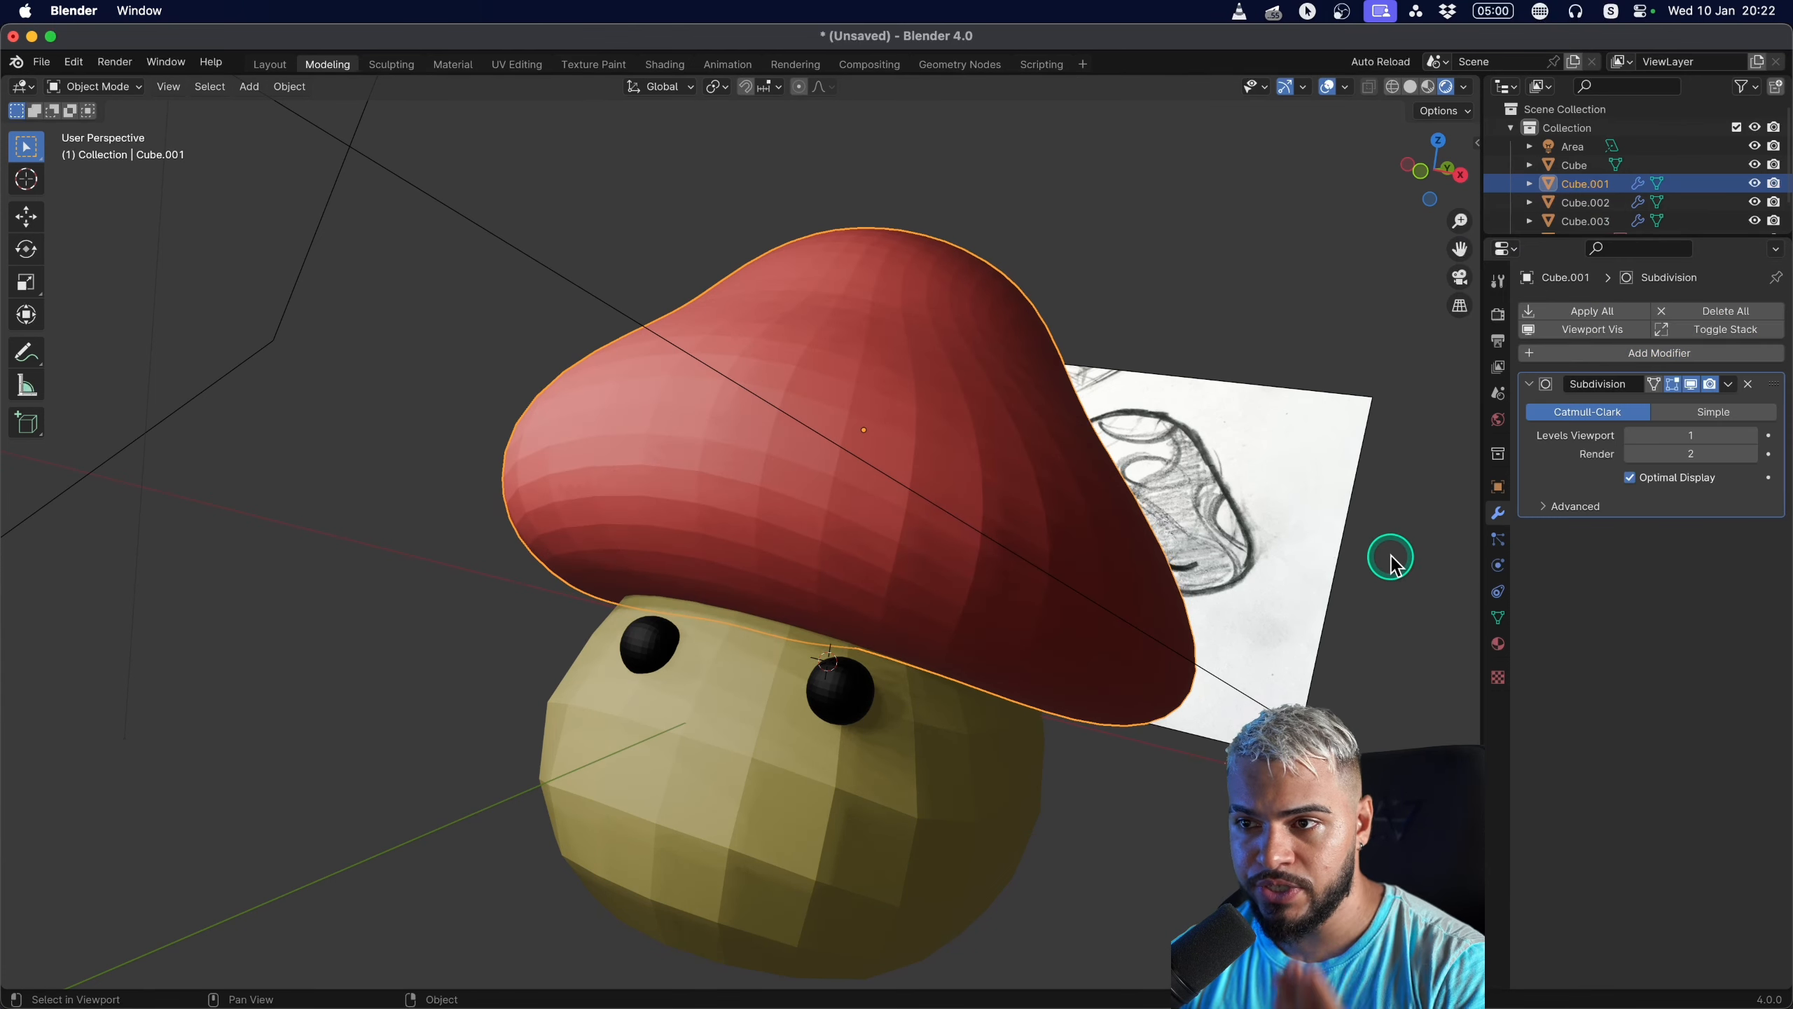
{"action": "left_click", "coordinate": [1752, 435]}
{"action": "middle_click_drag", "start_coordinate": [900, 517], "coordinate": [853, 504]}
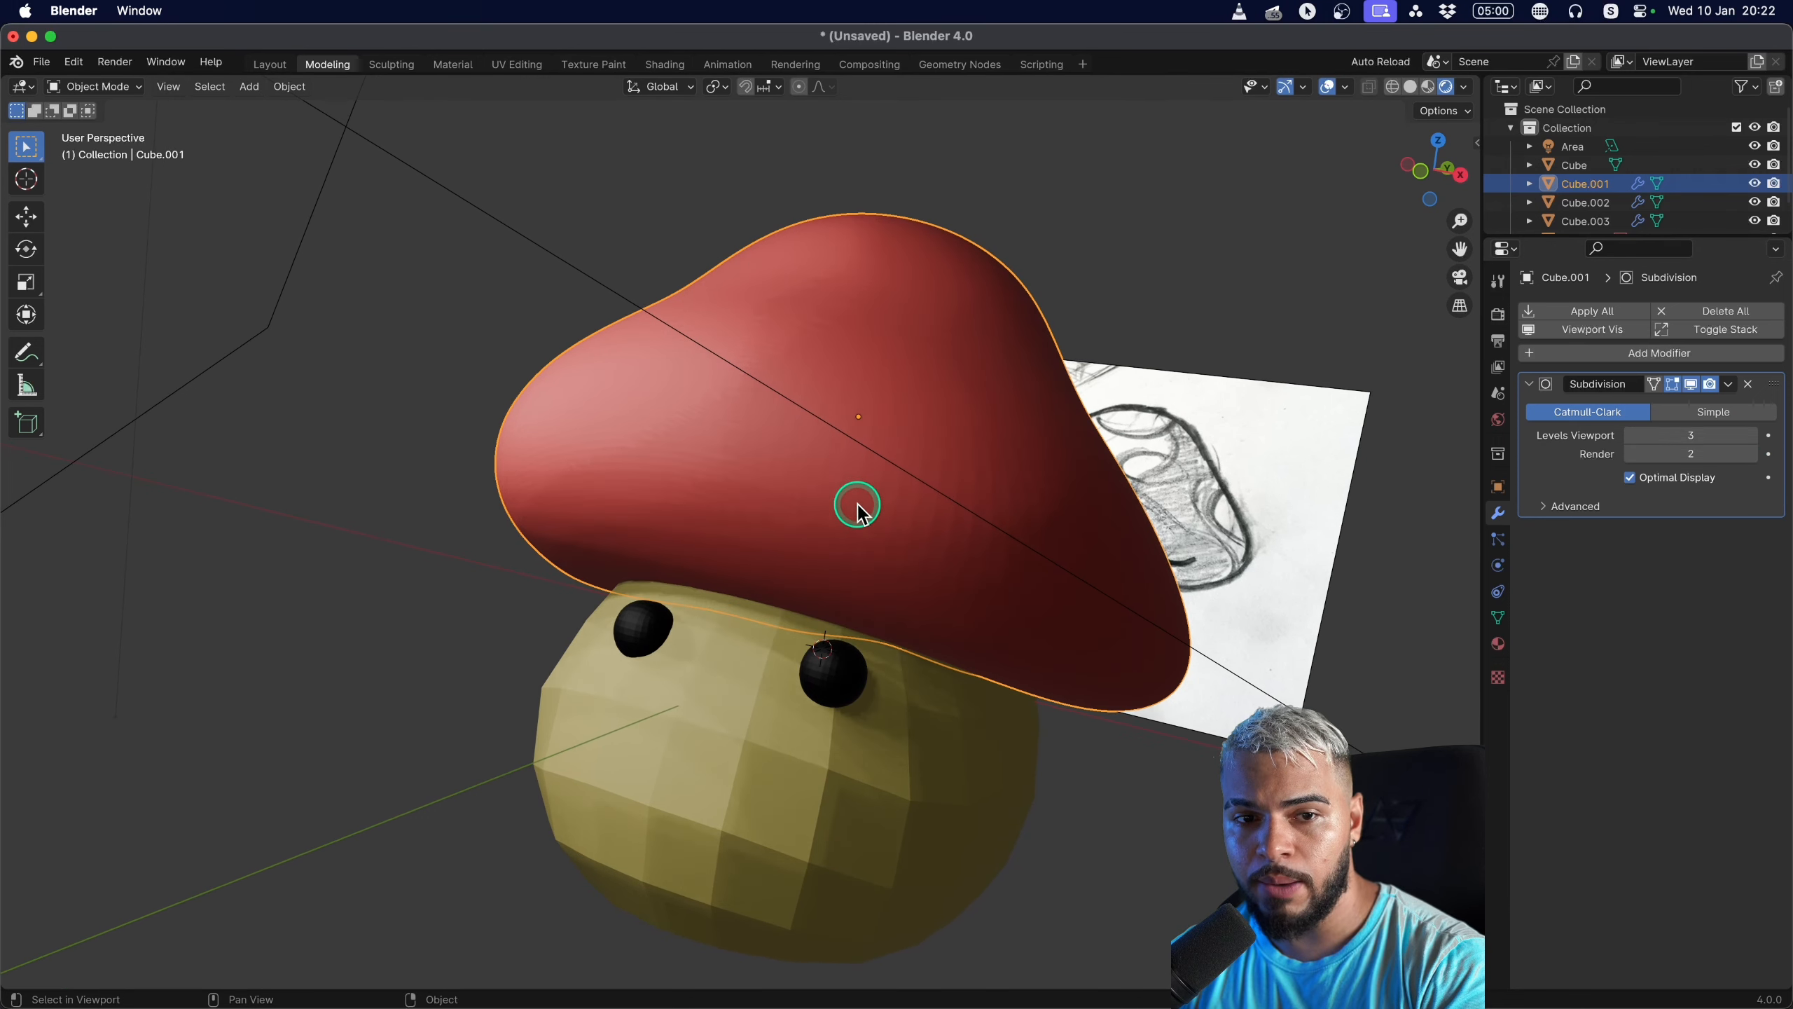
Apply the cap's Subdivision modifier and examine the resulting dense mesh in Edit Mode.
{"action": "key", "text": "Tab"}
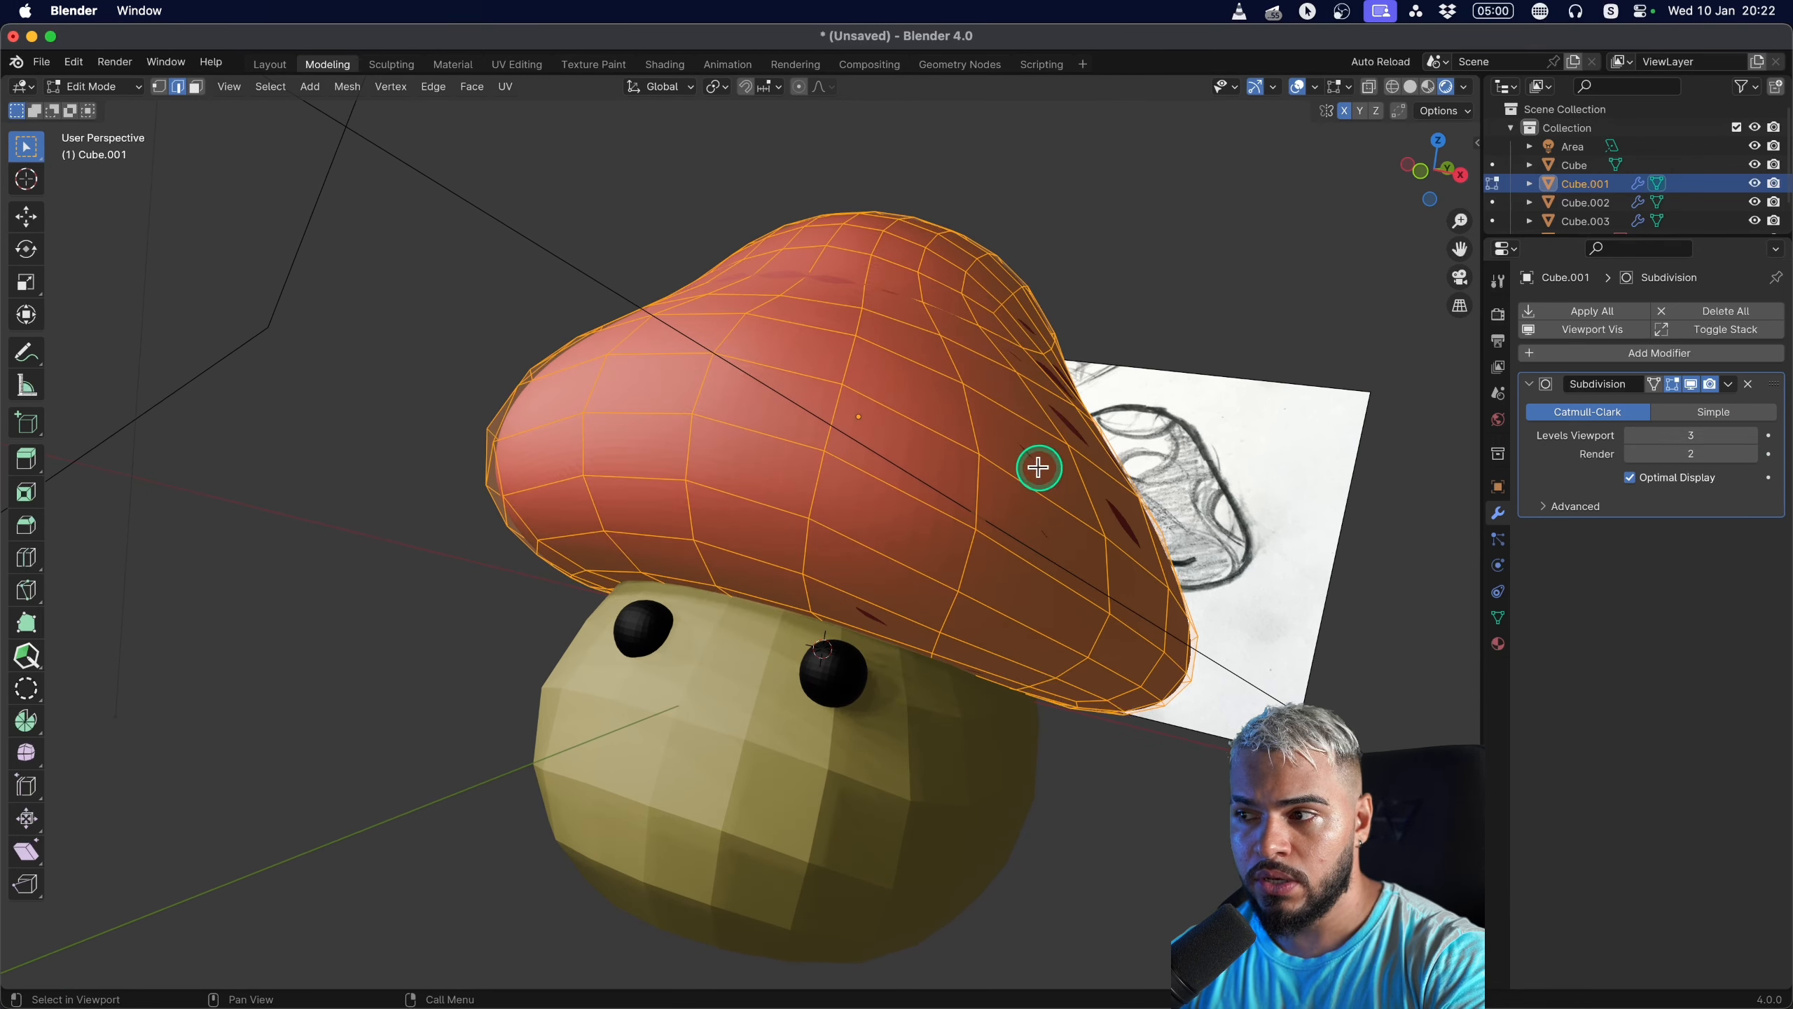
{"action": "left_click", "coordinate": [1728, 384]}
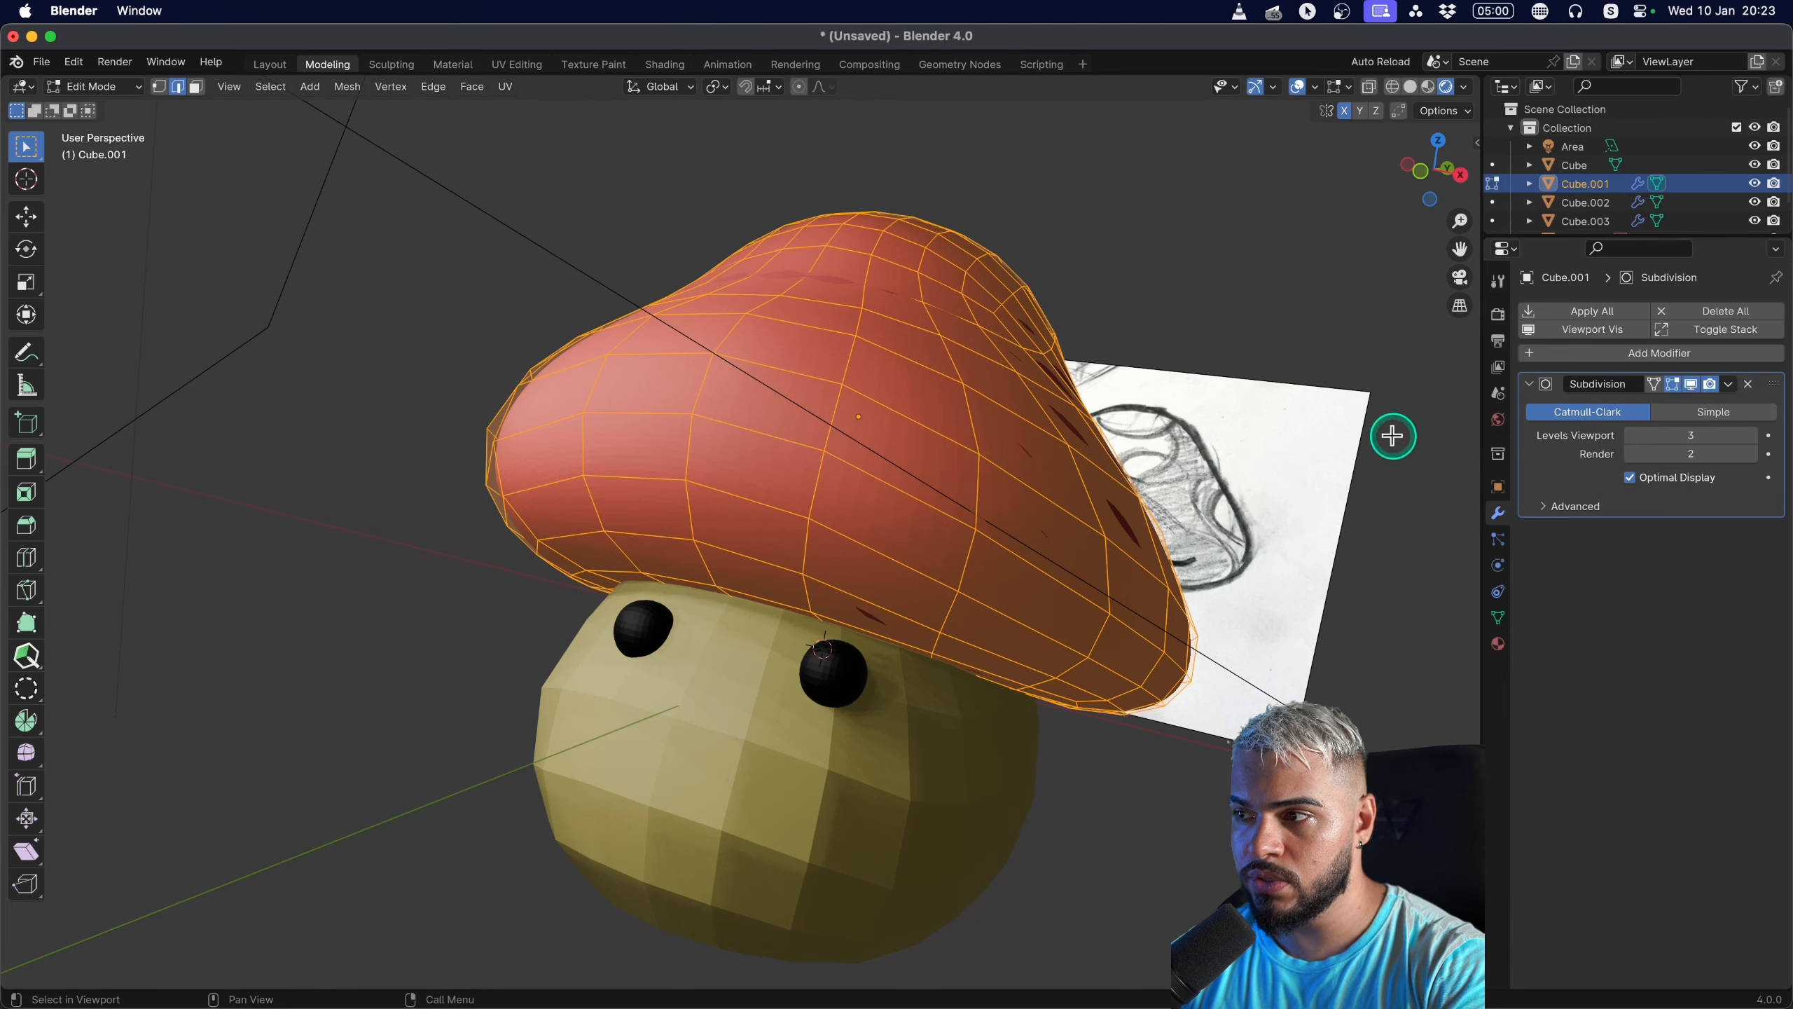
{"action": "key", "text": "Tab"}
{"action": "right_click", "coordinate": [1697, 390]}
{"action": "left_click", "coordinate": [1697, 409]}
{"action": "key", "text": "Tab"}
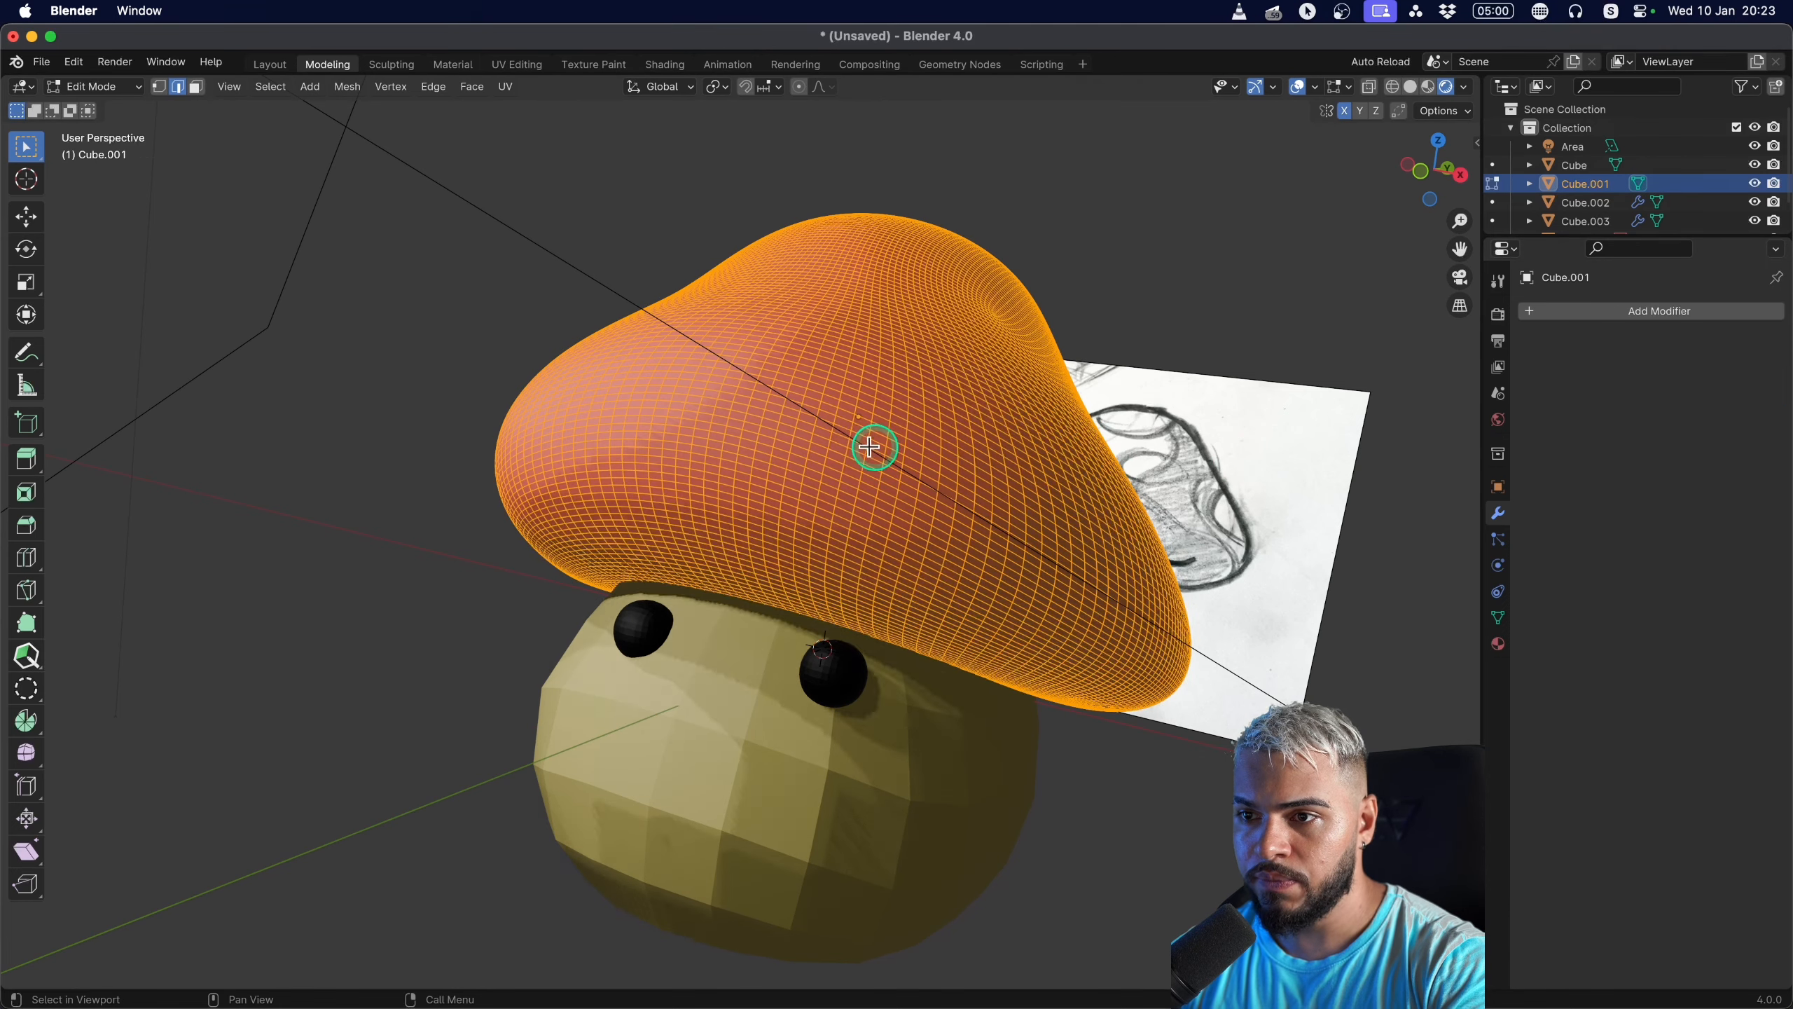
{"action": "middle_click_drag", "start_coordinate": [765, 422], "coordinate": [748, 437], "text": "shift"}
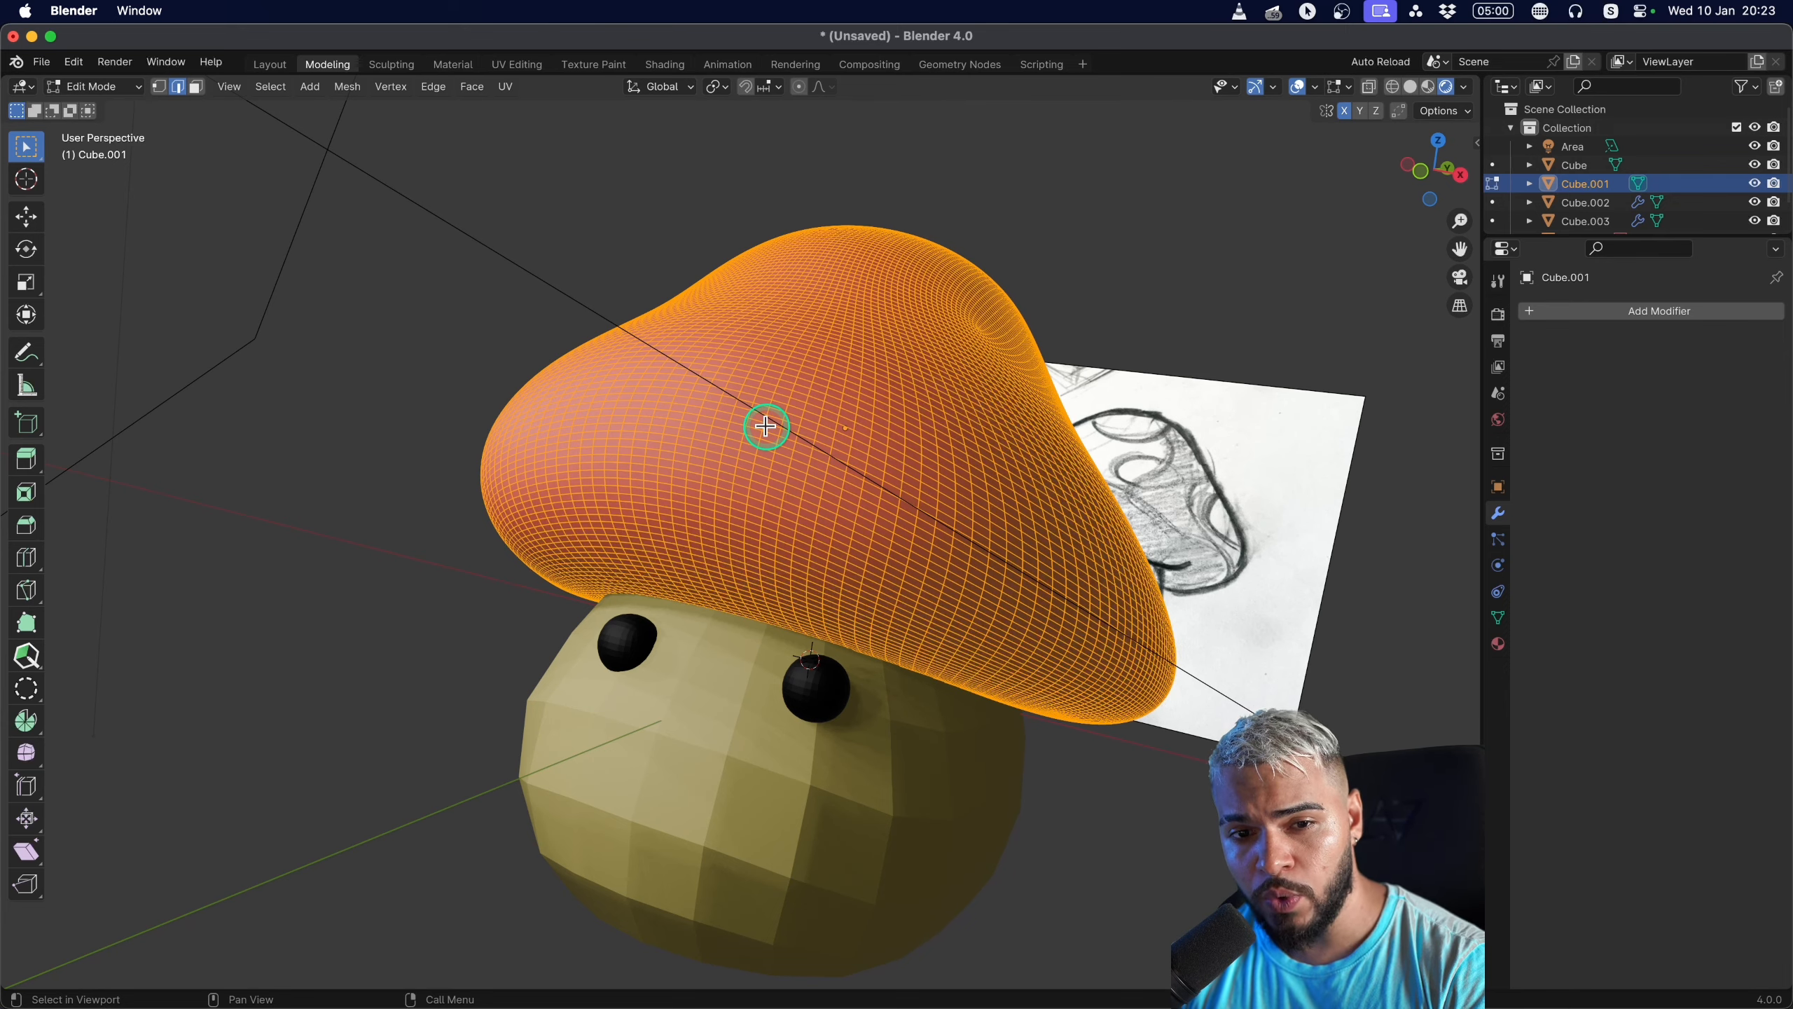
{"action": "scroll", "coordinate": [752, 432], "scroll_direction": "up", "scroll_amount": 5}
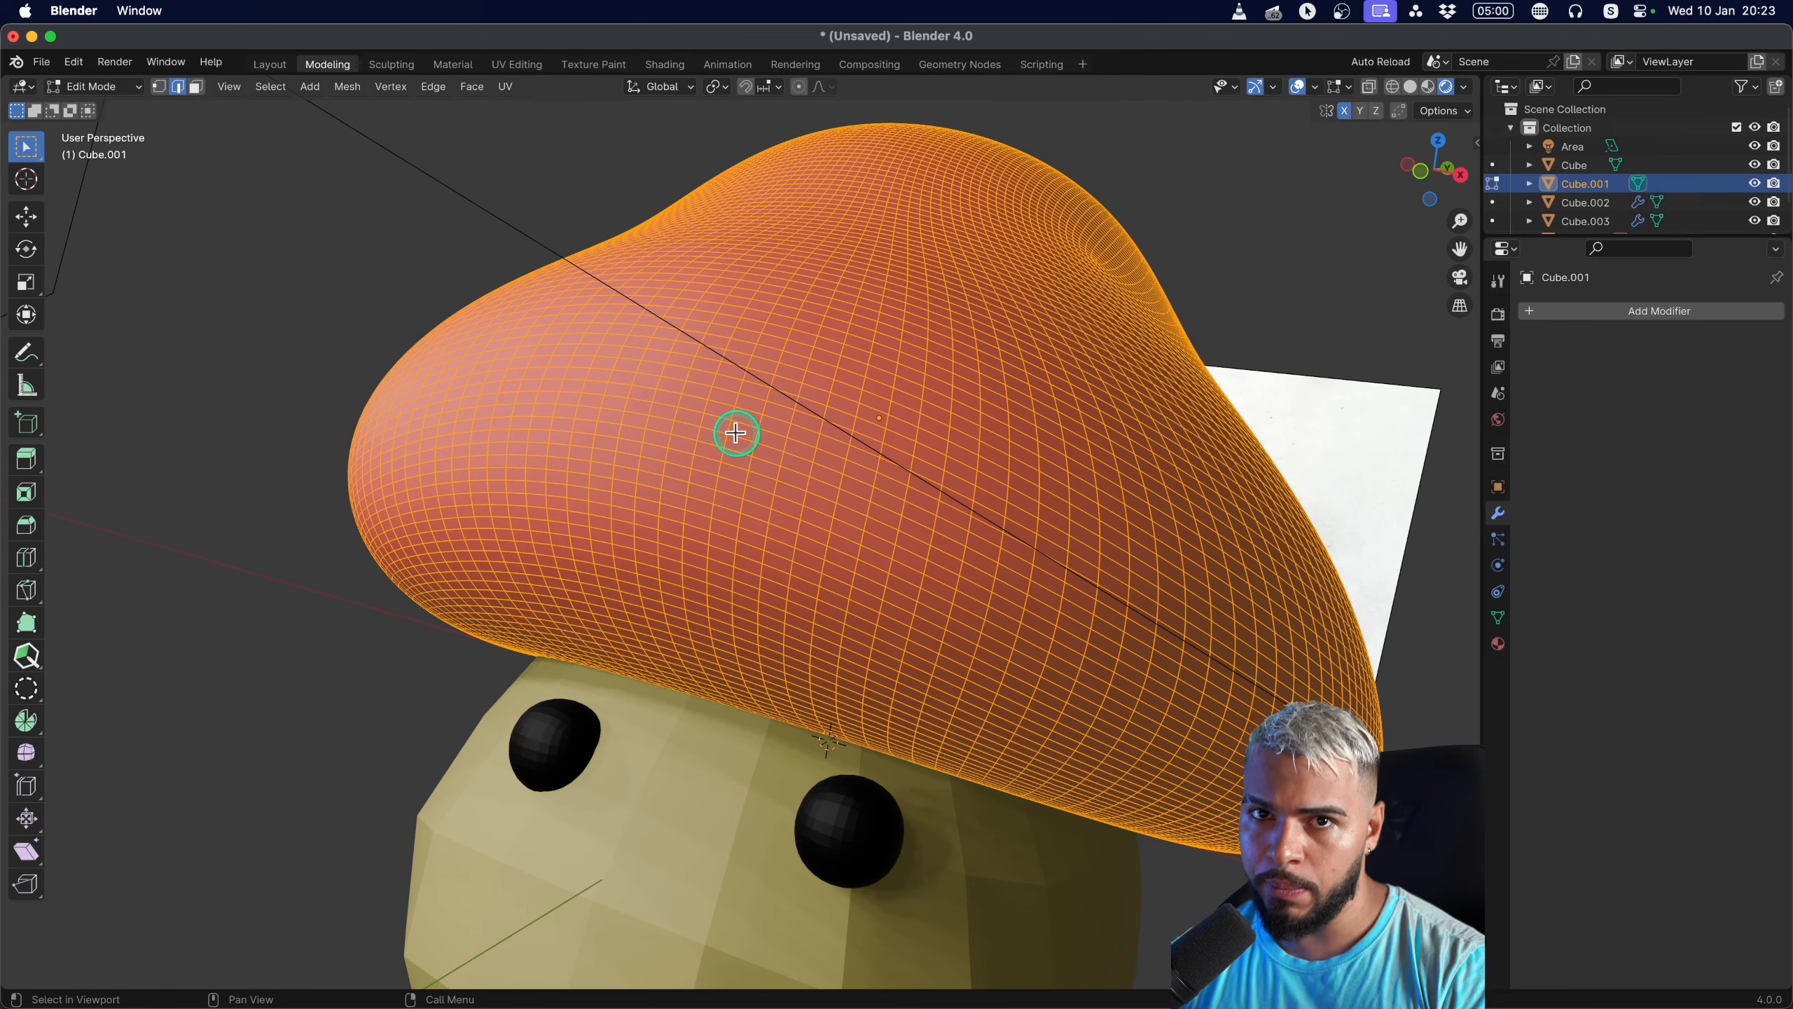
{"action": "scroll", "coordinate": [734, 434], "scroll_direction": "down", "scroll_amount": 2}
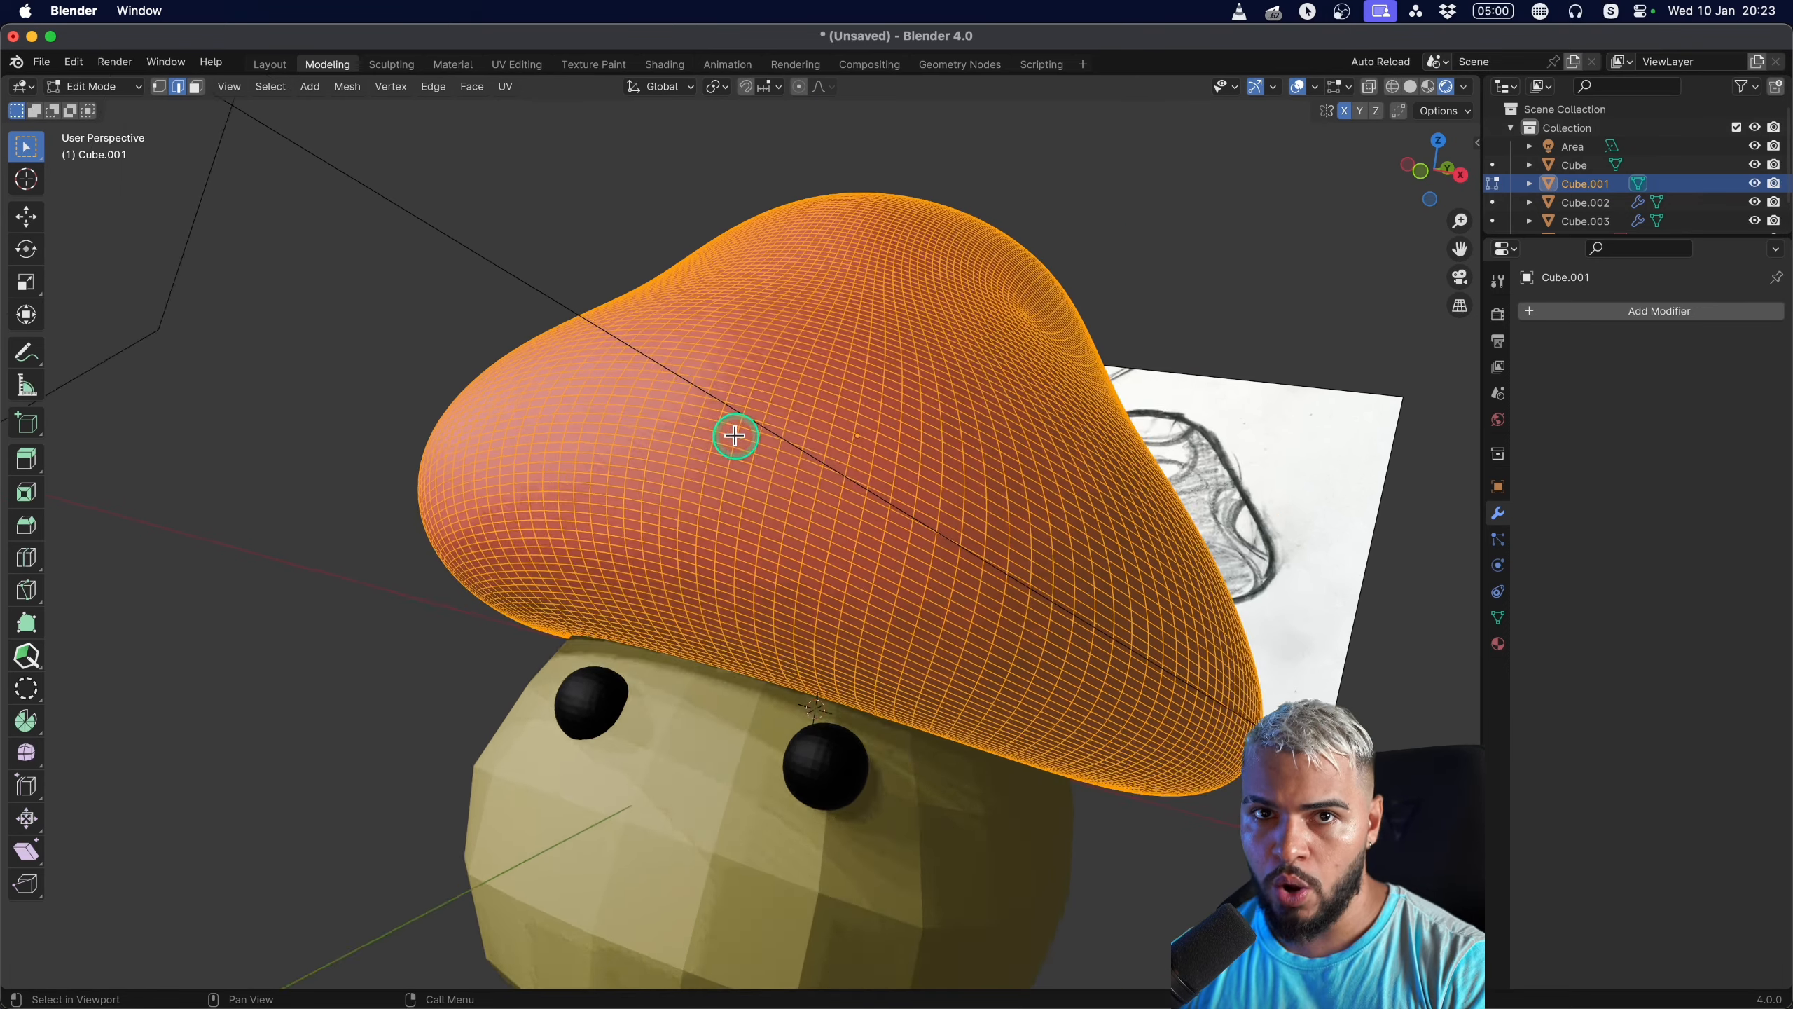
{"action": "middle_click_drag", "start_coordinate": [749, 503], "coordinate": [777, 477], "text": "shift"}
{"action": "mouse_move", "coordinate": [671, 571]}
{"action": "middle_mouse_down", "text": "shift"}
{"action": "mouse_move", "coordinate": [612, 508]}
{"action": "mouse_move", "coordinate": [606, 551]}
{"action": "middle_mouse_up", "text": "shift"}
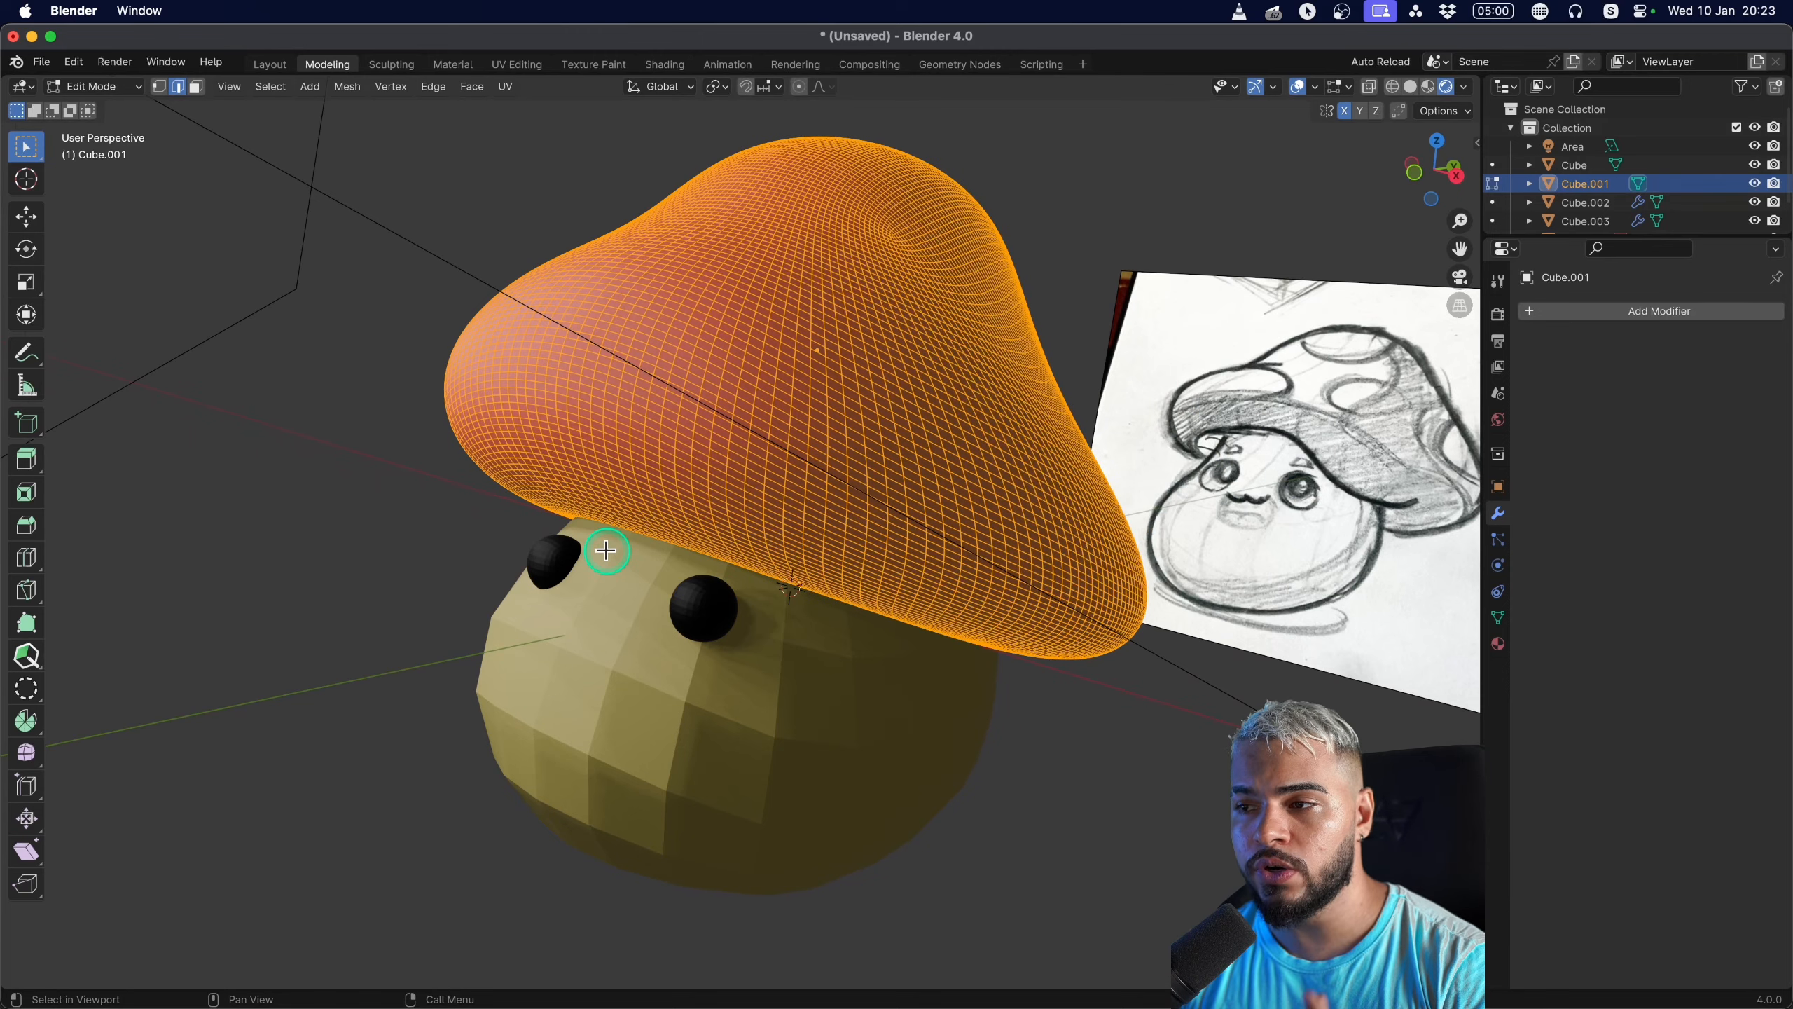
Add a Subdivision Surface modifier to the mushroom's body and set its viewport level to 3.
{"action": "middle_click_drag", "start_coordinate": [610, 578], "coordinate": [740, 620]}
{"action": "key", "text": "Tab"}
{"action": "left_click", "coordinate": [691, 678]}
{"action": "mouse_move", "coordinate": [691, 678]}
{"action": "middle_mouse_down", "text": "shift"}
{"action": "mouse_move", "coordinate": [711, 638]}
{"action": "mouse_move", "coordinate": [697, 661]}
{"action": "middle_mouse_up", "text": "shift"}
{"action": "left_click", "coordinate": [1558, 316]}
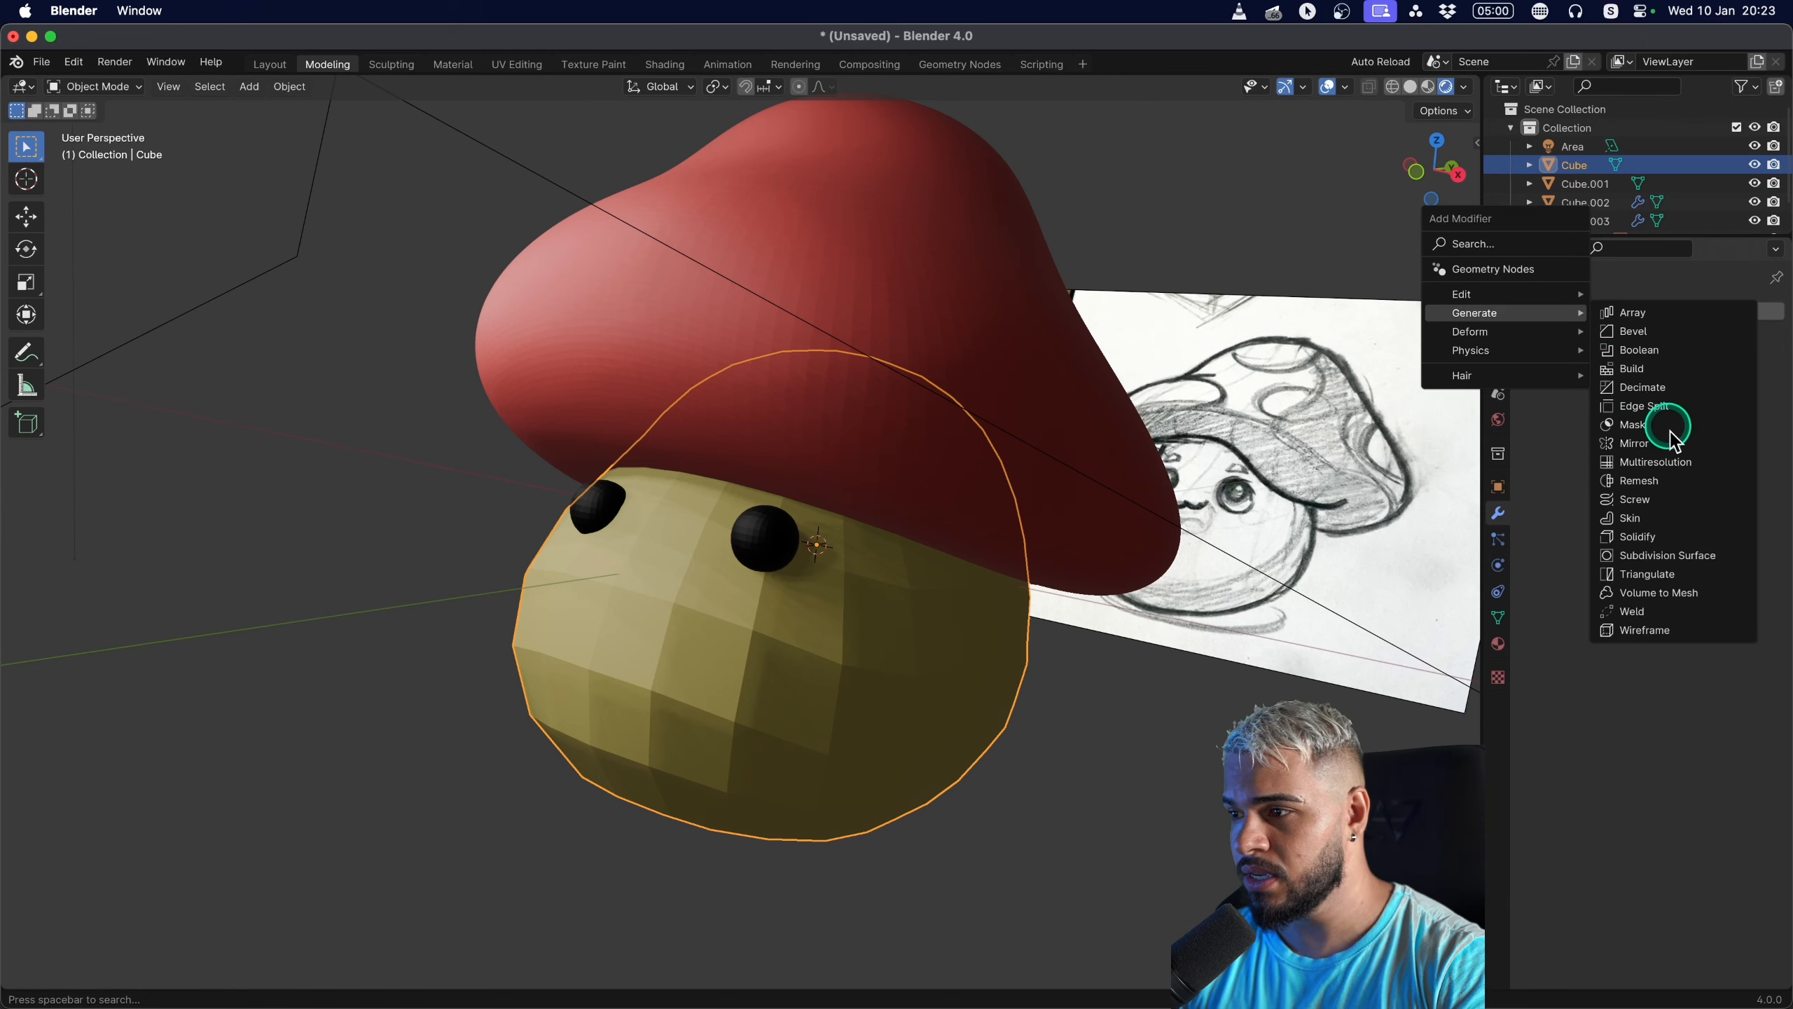
{"action": "left_click", "coordinate": [1657, 556]}
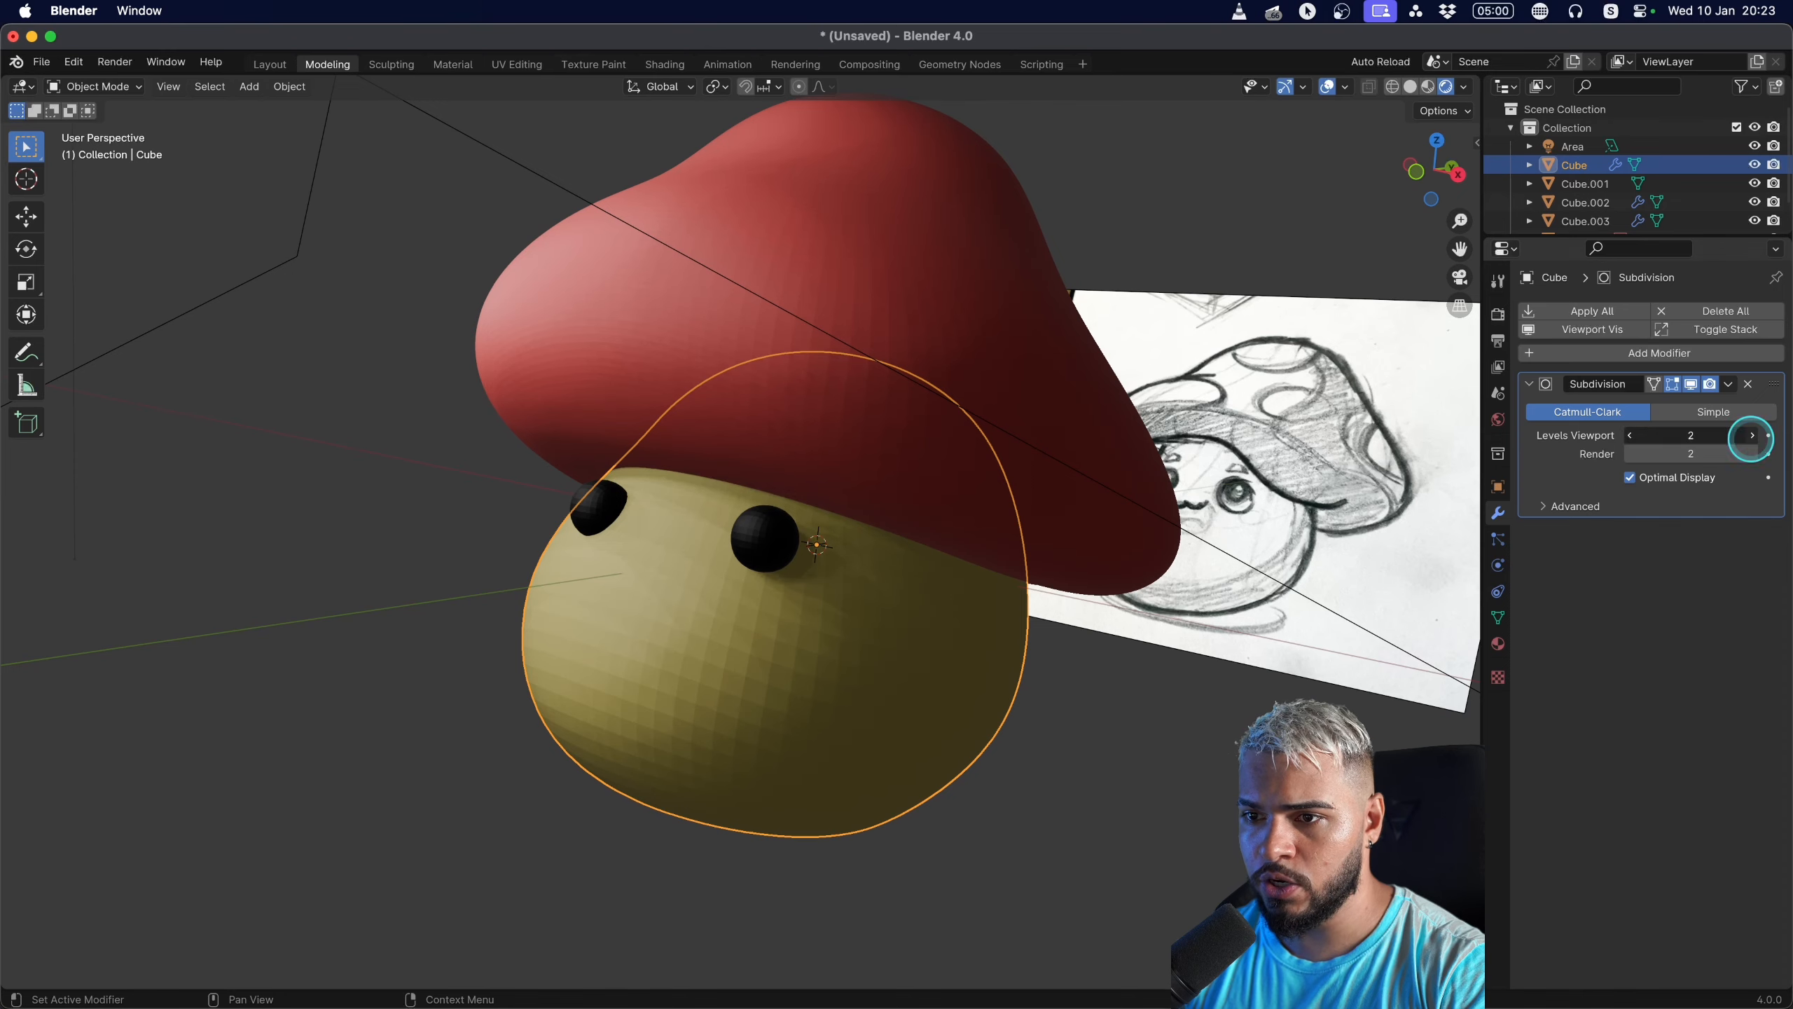
{"action": "left_click", "coordinate": [1752, 435]}
{"action": "mouse_move", "coordinate": [776, 664]}
{"action": "middle_mouse_down"}
{"action": "mouse_move", "coordinate": [732, 648]}
{"action": "mouse_move", "coordinate": [780, 655]}
{"action": "middle_mouse_up"}
{"action": "mouse_move", "coordinate": [738, 507]}
{"action": "middle_mouse_down"}
{"action": "mouse_move", "coordinate": [612, 521]}
{"action": "mouse_move", "coordinate": [668, 564]}
{"action": "mouse_move", "coordinate": [476, 488]}
{"action": "mouse_move", "coordinate": [625, 483]}
{"action": "mouse_move", "coordinate": [679, 513]}
{"action": "middle_mouse_up"}
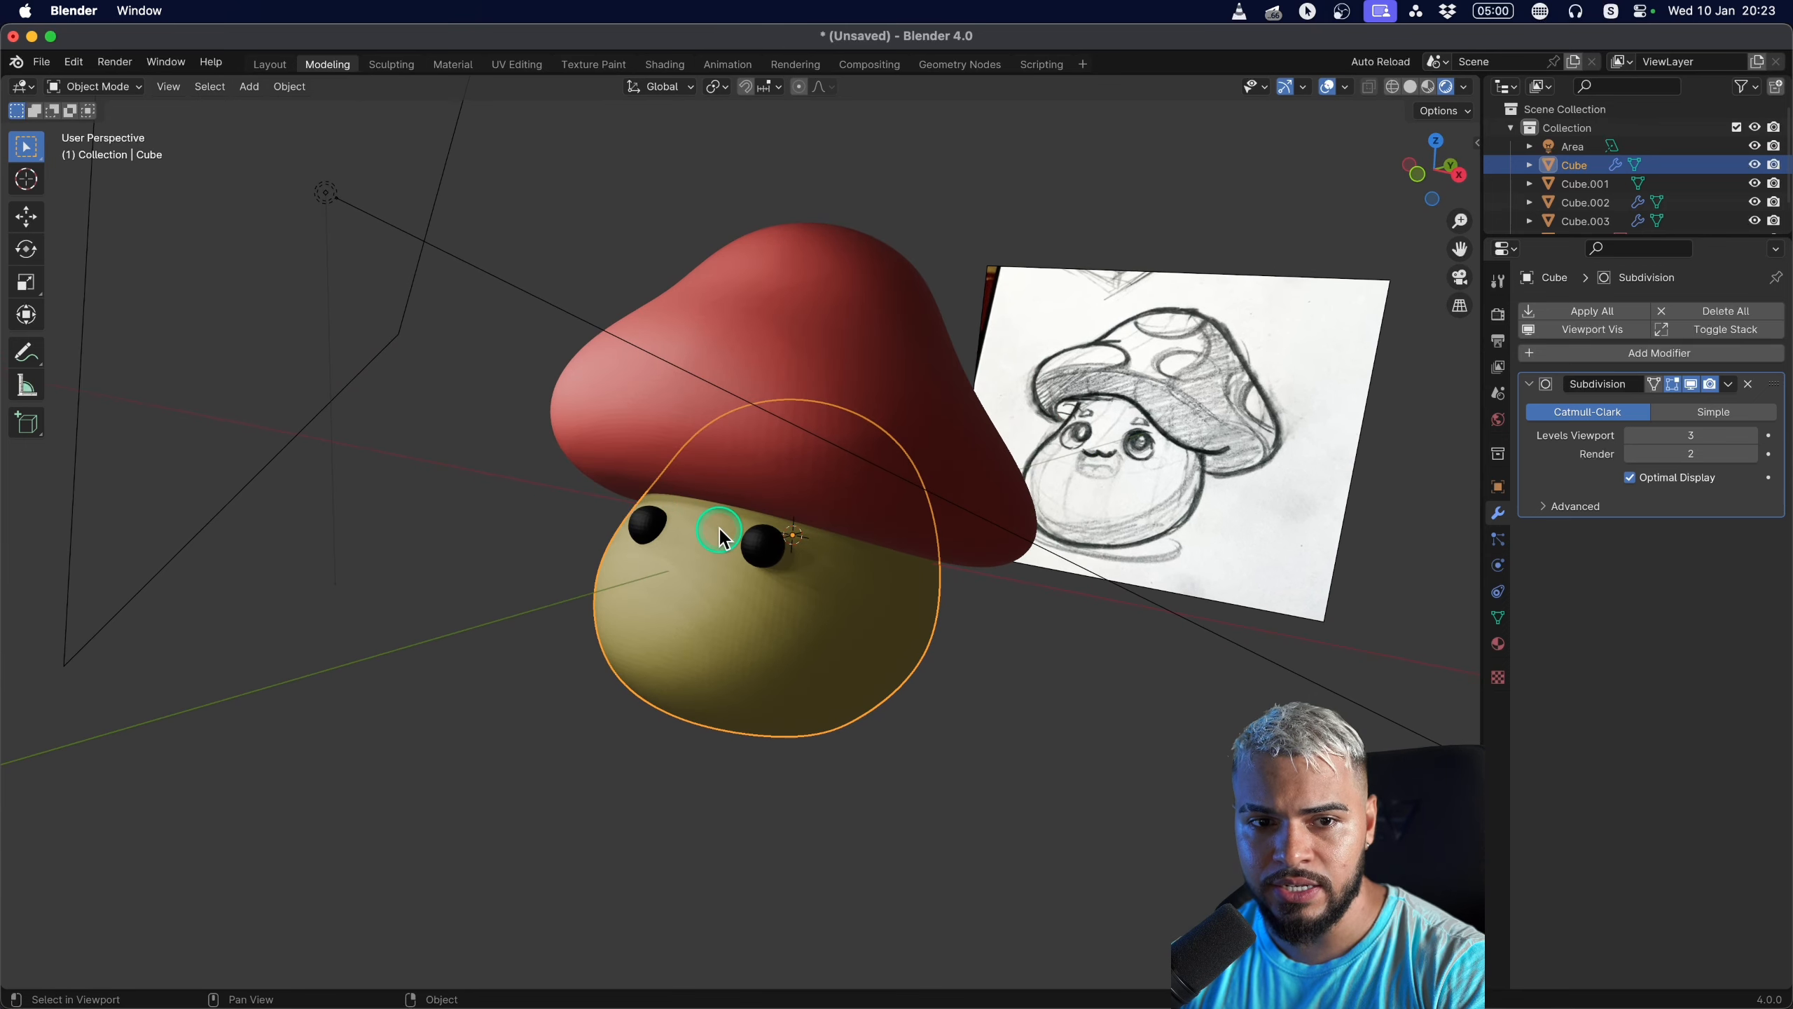
Set the body material's base color to a light peach with hue 0.083, saturation 0.556 and value 1.000.
{"action": "left_click", "coordinate": [1504, 639]}
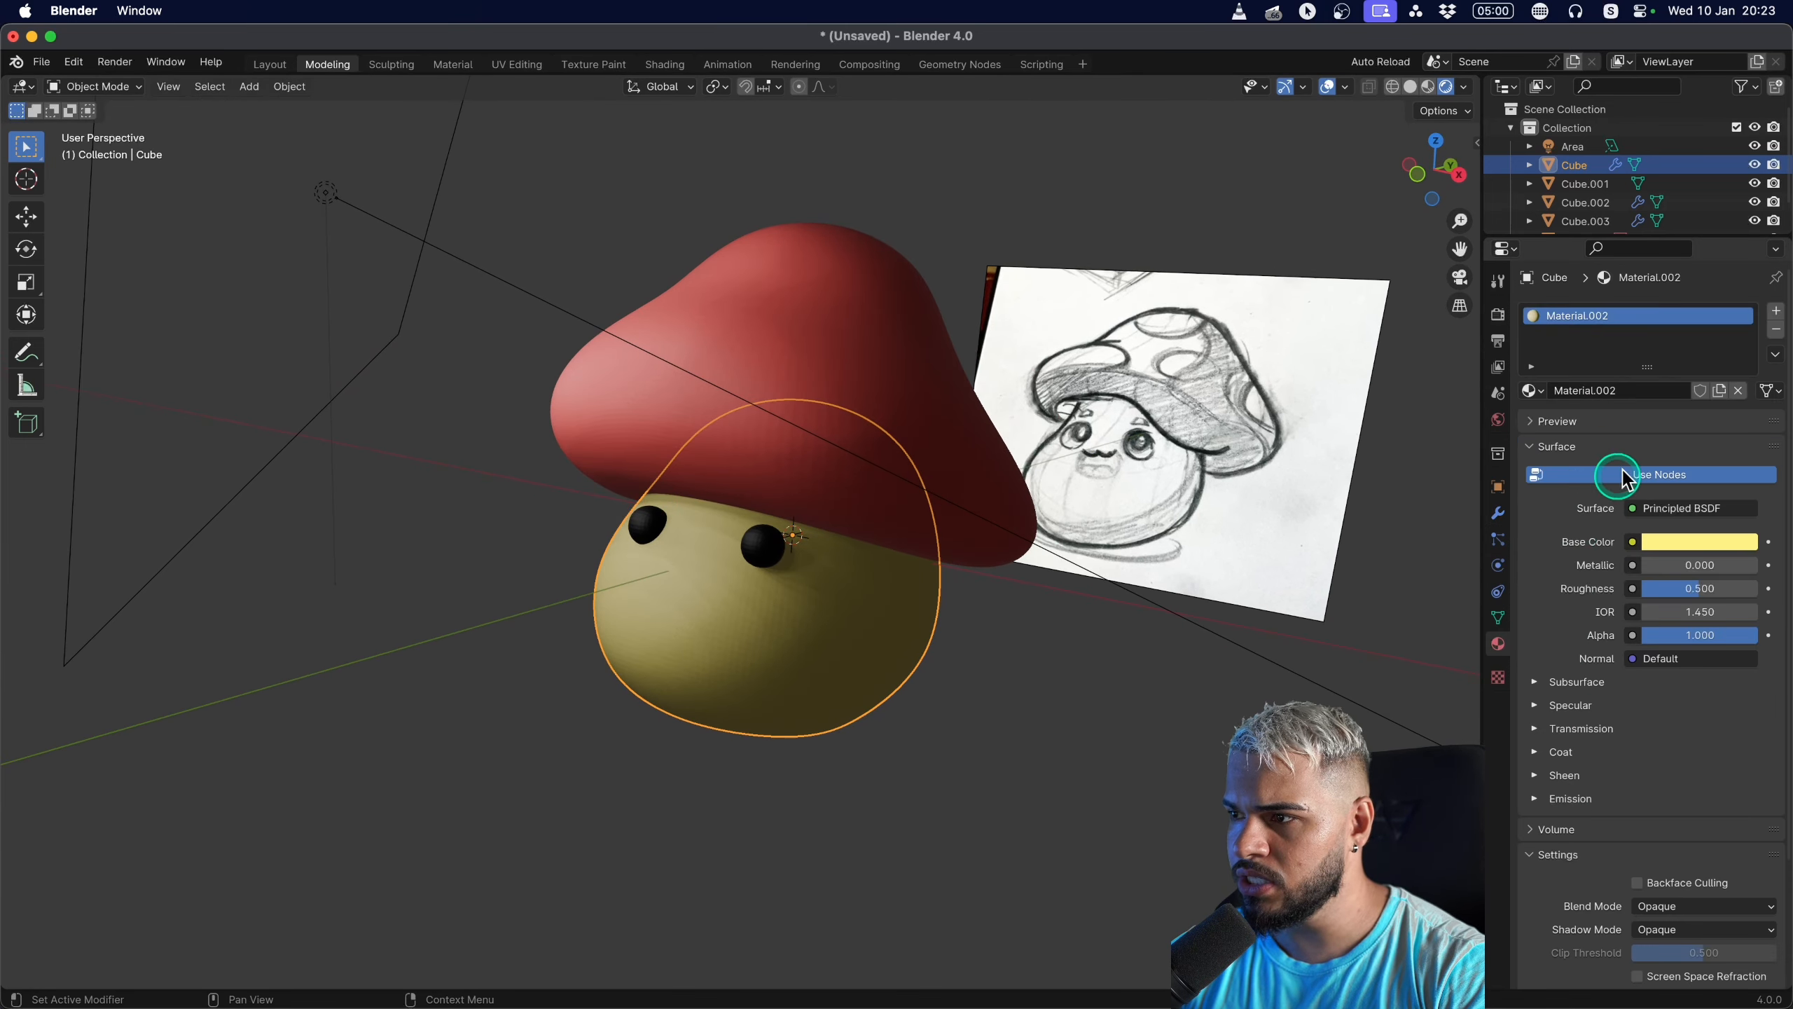
{"action": "left_click", "coordinate": [1660, 554]}
{"action": "left_click_drag", "start_coordinate": [1628, 406], "coordinate": [1581, 404]}
{"action": "mouse_move", "coordinate": [1632, 247]}
{"action": "left_mouse_down"}
{"action": "mouse_move", "coordinate": [1620, 276]}
{"action": "mouse_move", "coordinate": [1617, 215]}
{"action": "left_mouse_up"}
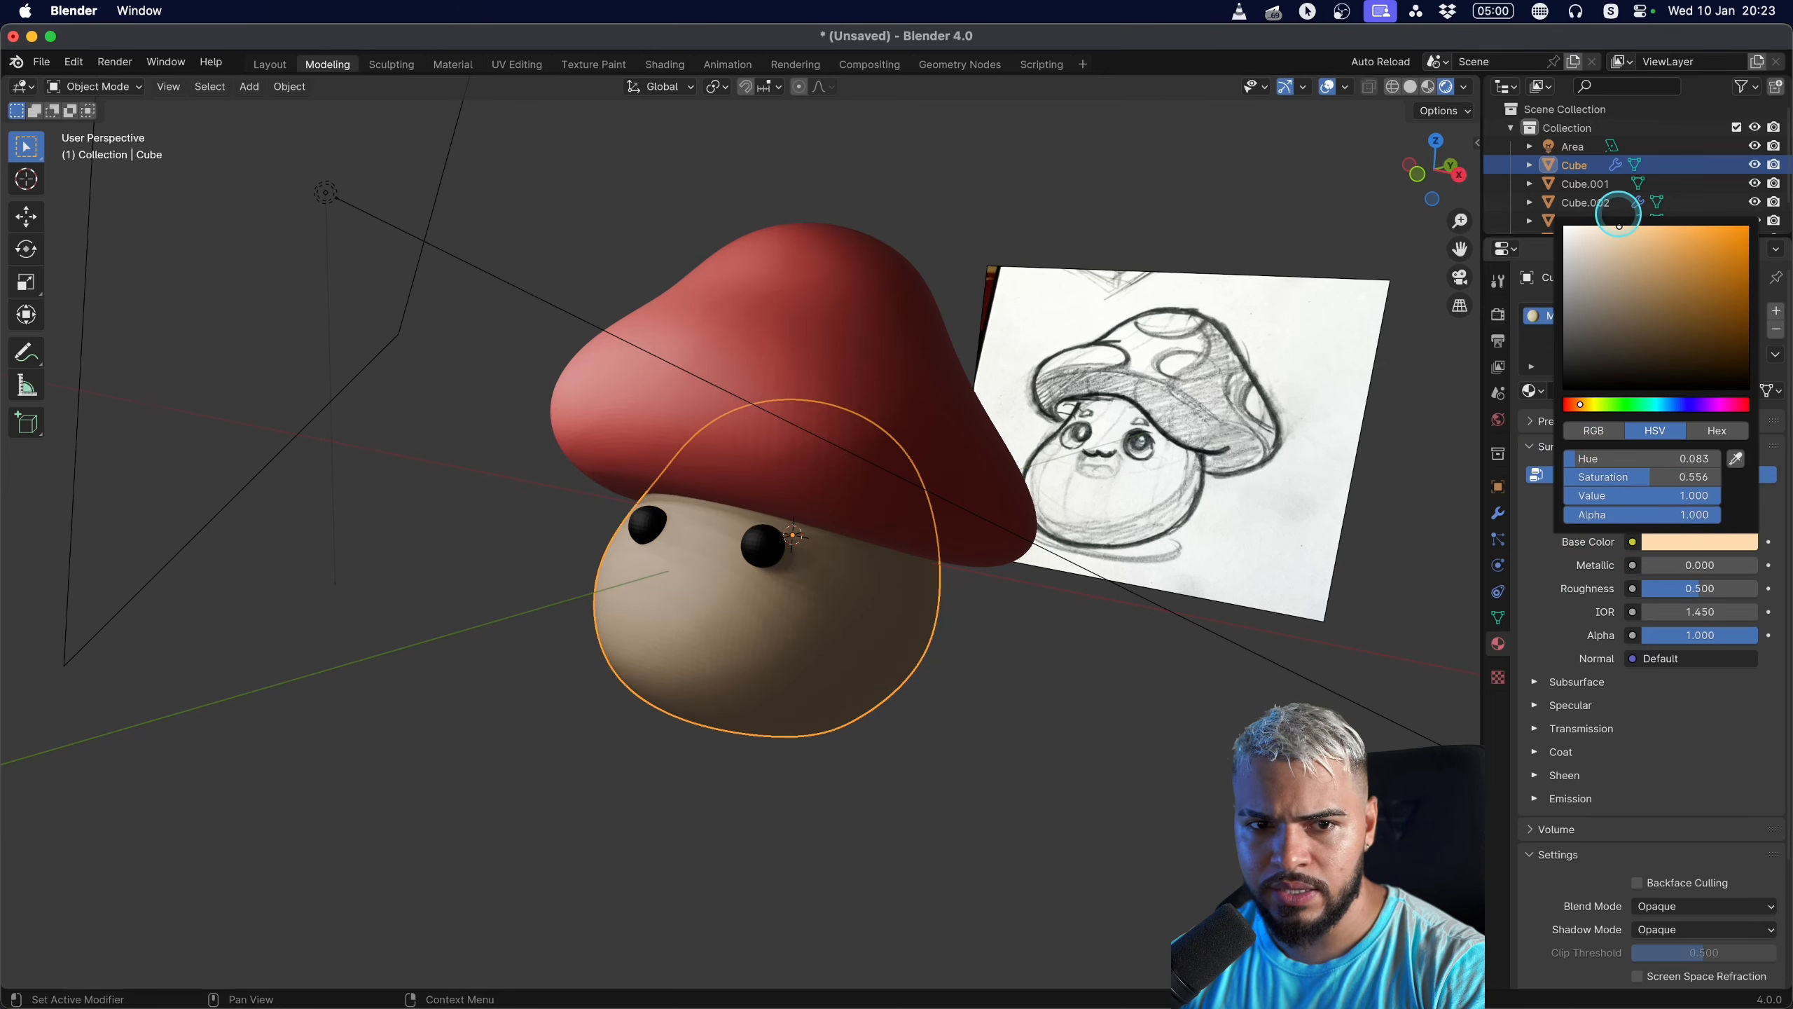
Move the area light slightly upward and toward the mushroom, keeping its rotation.
{"action": "left_click", "coordinate": [318, 188]}
{"action": "key", "text": "g"}
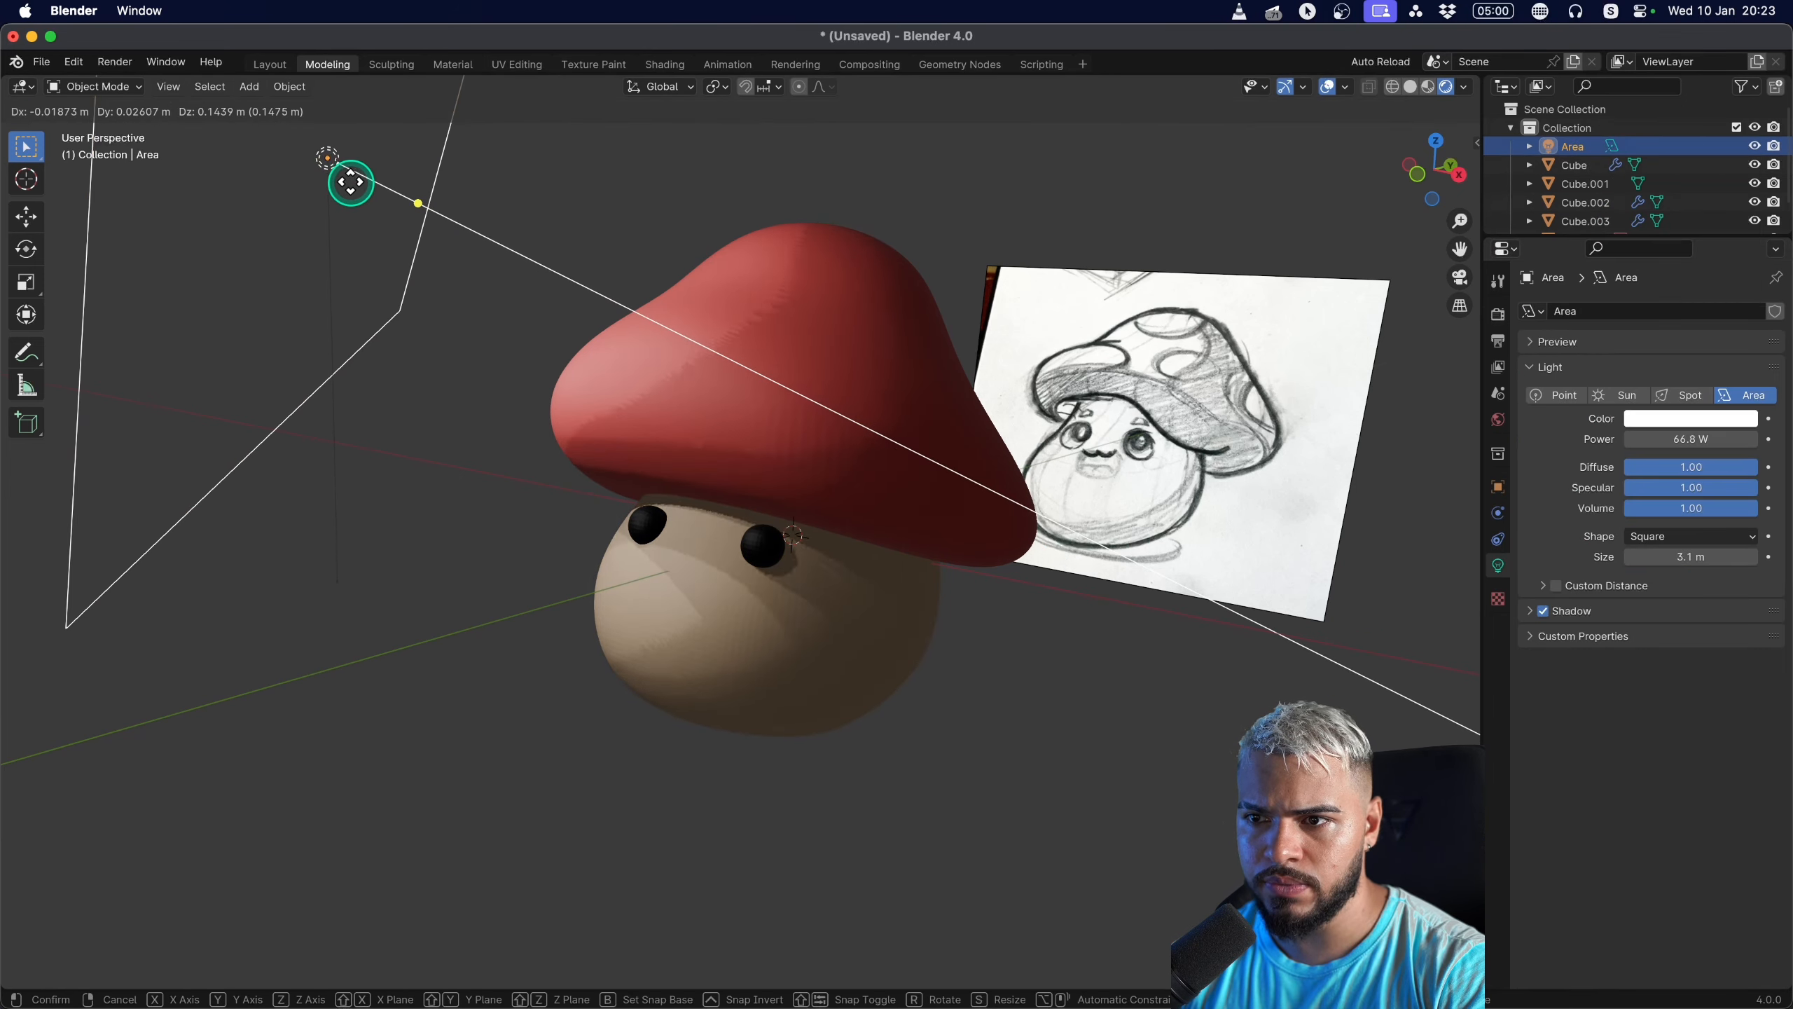
{"action": "left_click", "coordinate": [346, 177]}
{"action": "key", "text": "r"}
{"action": "right_click", "coordinate": [502, 247]}
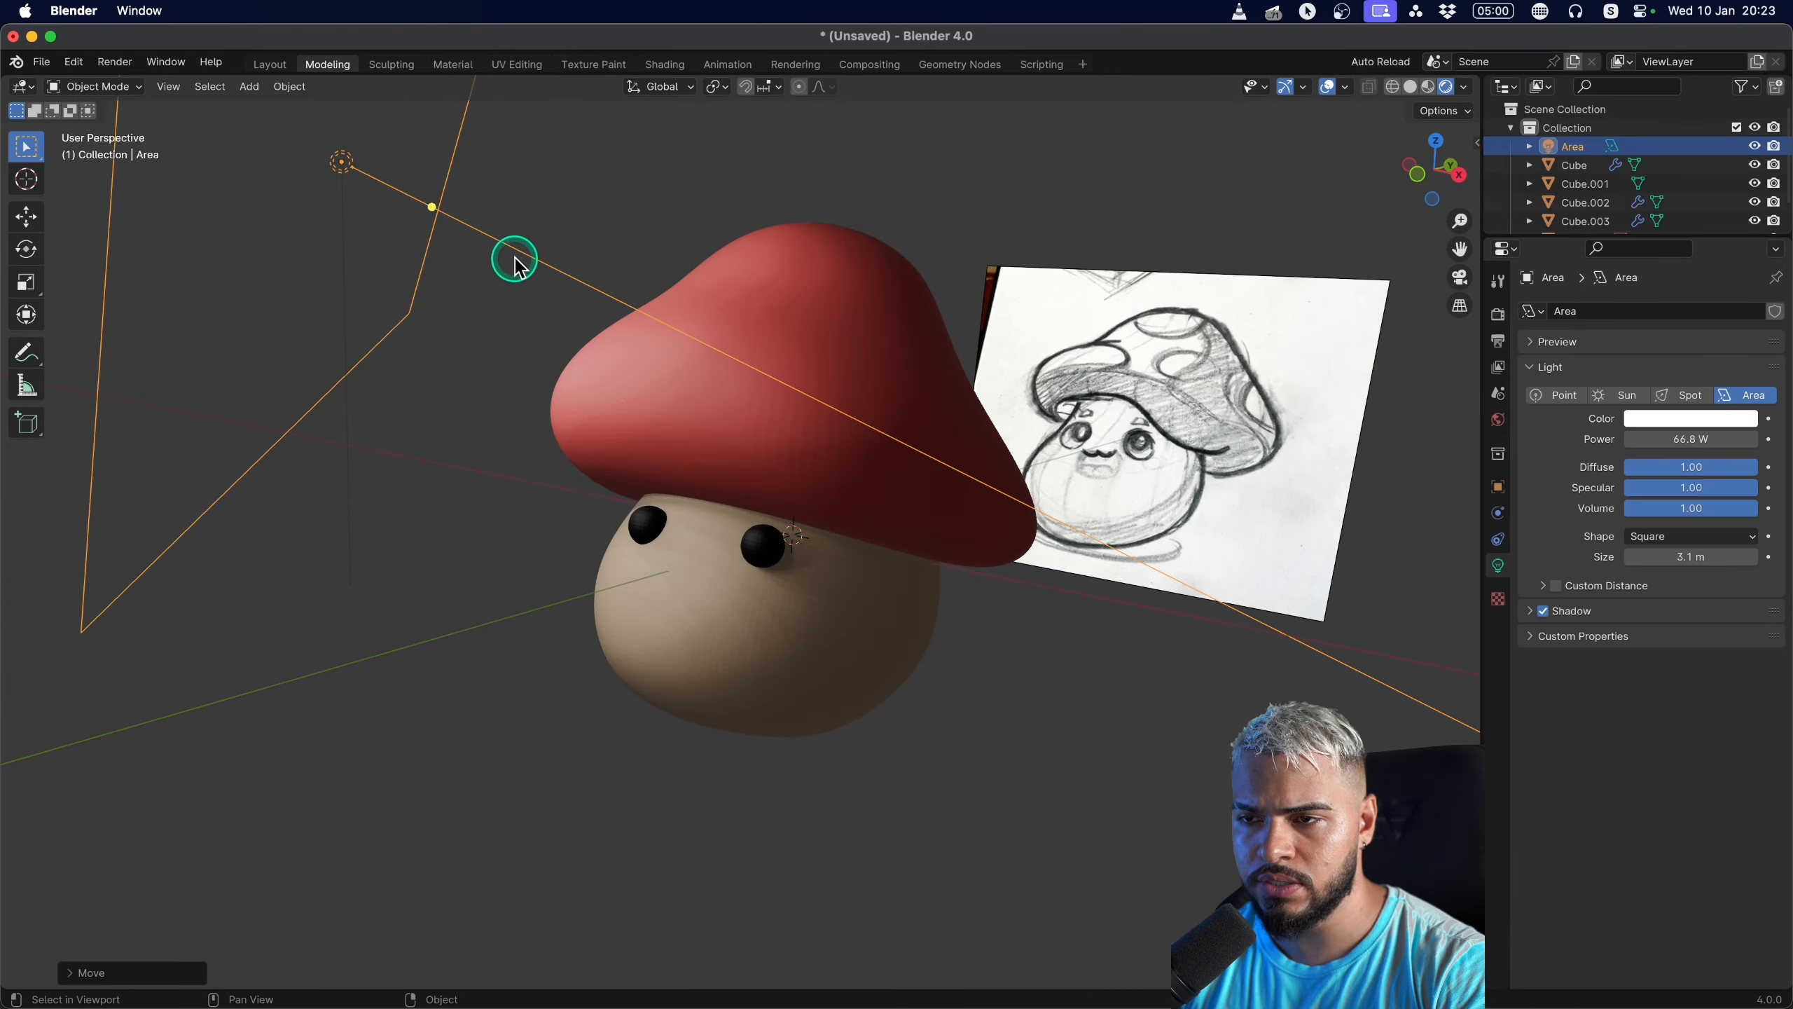
Duplicate the area light, place the copy across from the original and rotate it toward the mushroom.
{"action": "middle_click_drag", "start_coordinate": [513, 261], "coordinate": [668, 647]}
{"action": "key", "text": "shift+d"}
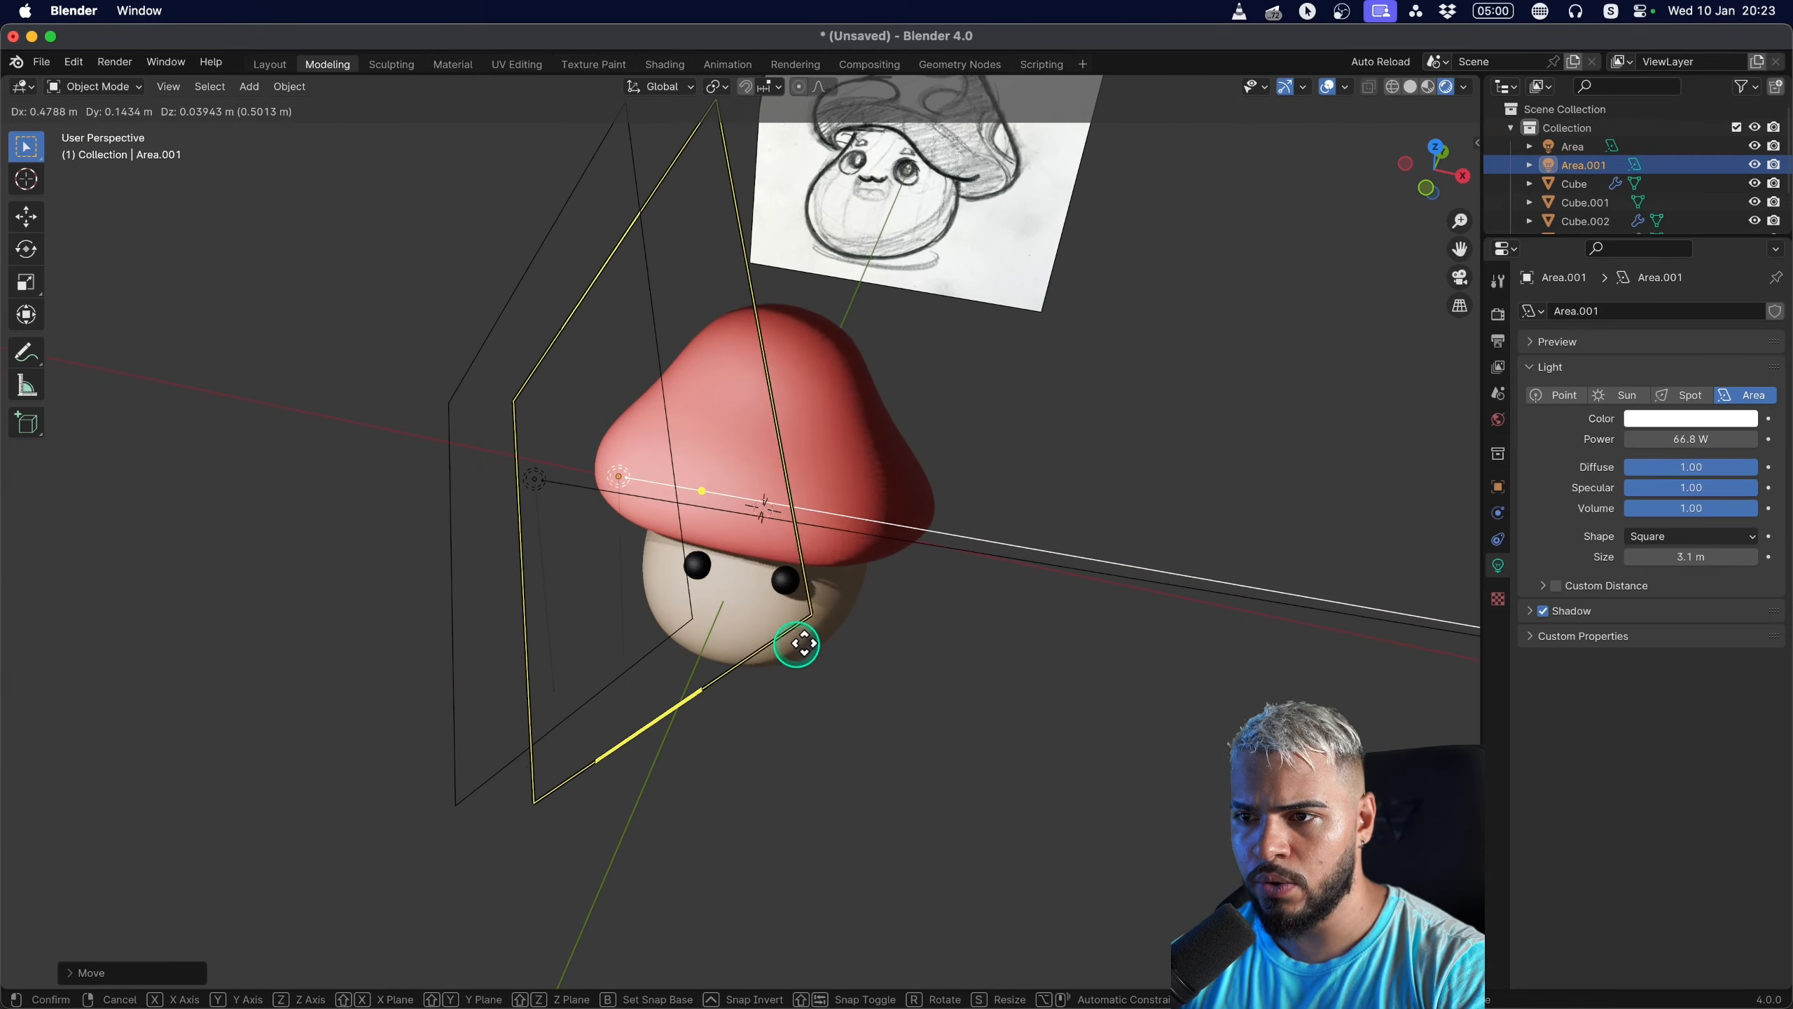
{"action": "left_click", "coordinate": [1067, 623]}
{"action": "key", "text": "r"}
{"action": "left_click", "coordinate": [838, 317]}
Move the duplicated area light farther out to the opposite side of the mushroom, behind the cap.
{"action": "middle_click_drag", "start_coordinate": [837, 317], "coordinate": [717, 500]}
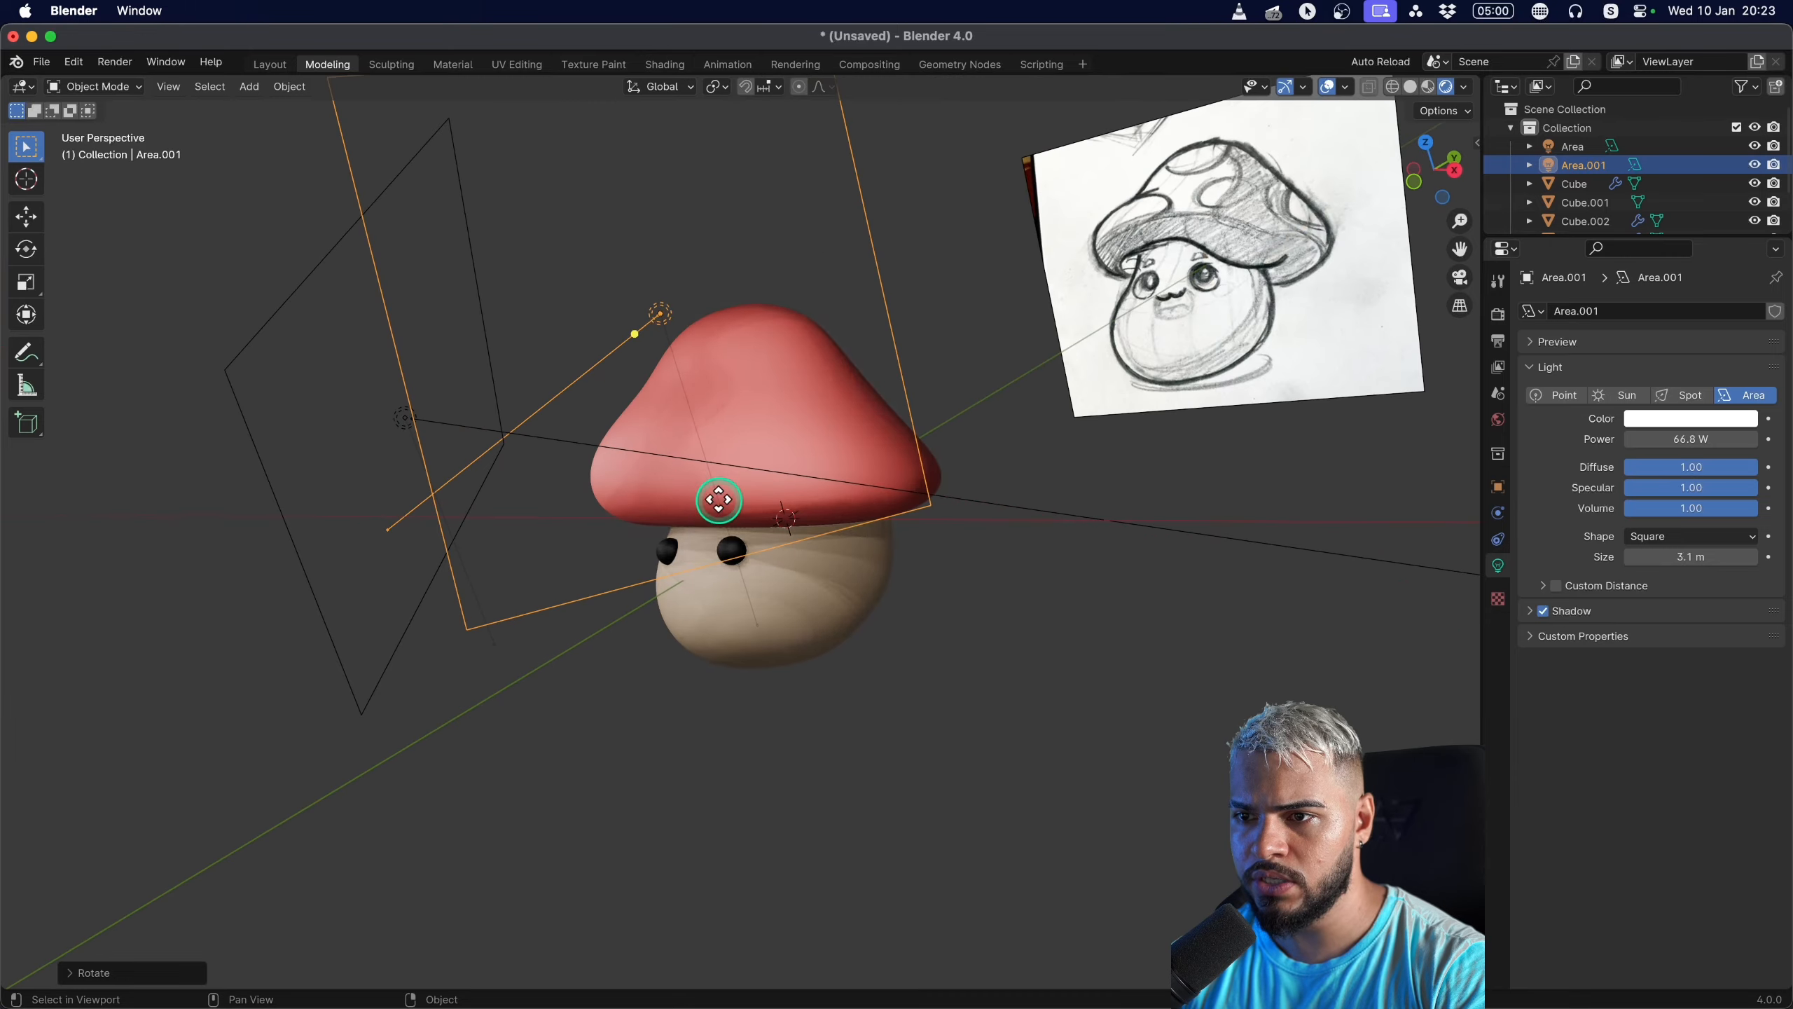
{"action": "key", "text": "g"}
{"action": "left_click", "coordinate": [1129, 572]}
{"action": "middle_click_drag", "start_coordinate": [1129, 572], "coordinate": [901, 657]}
{"action": "key", "text": "g"}
{"action": "left_click", "coordinate": [1037, 648]}
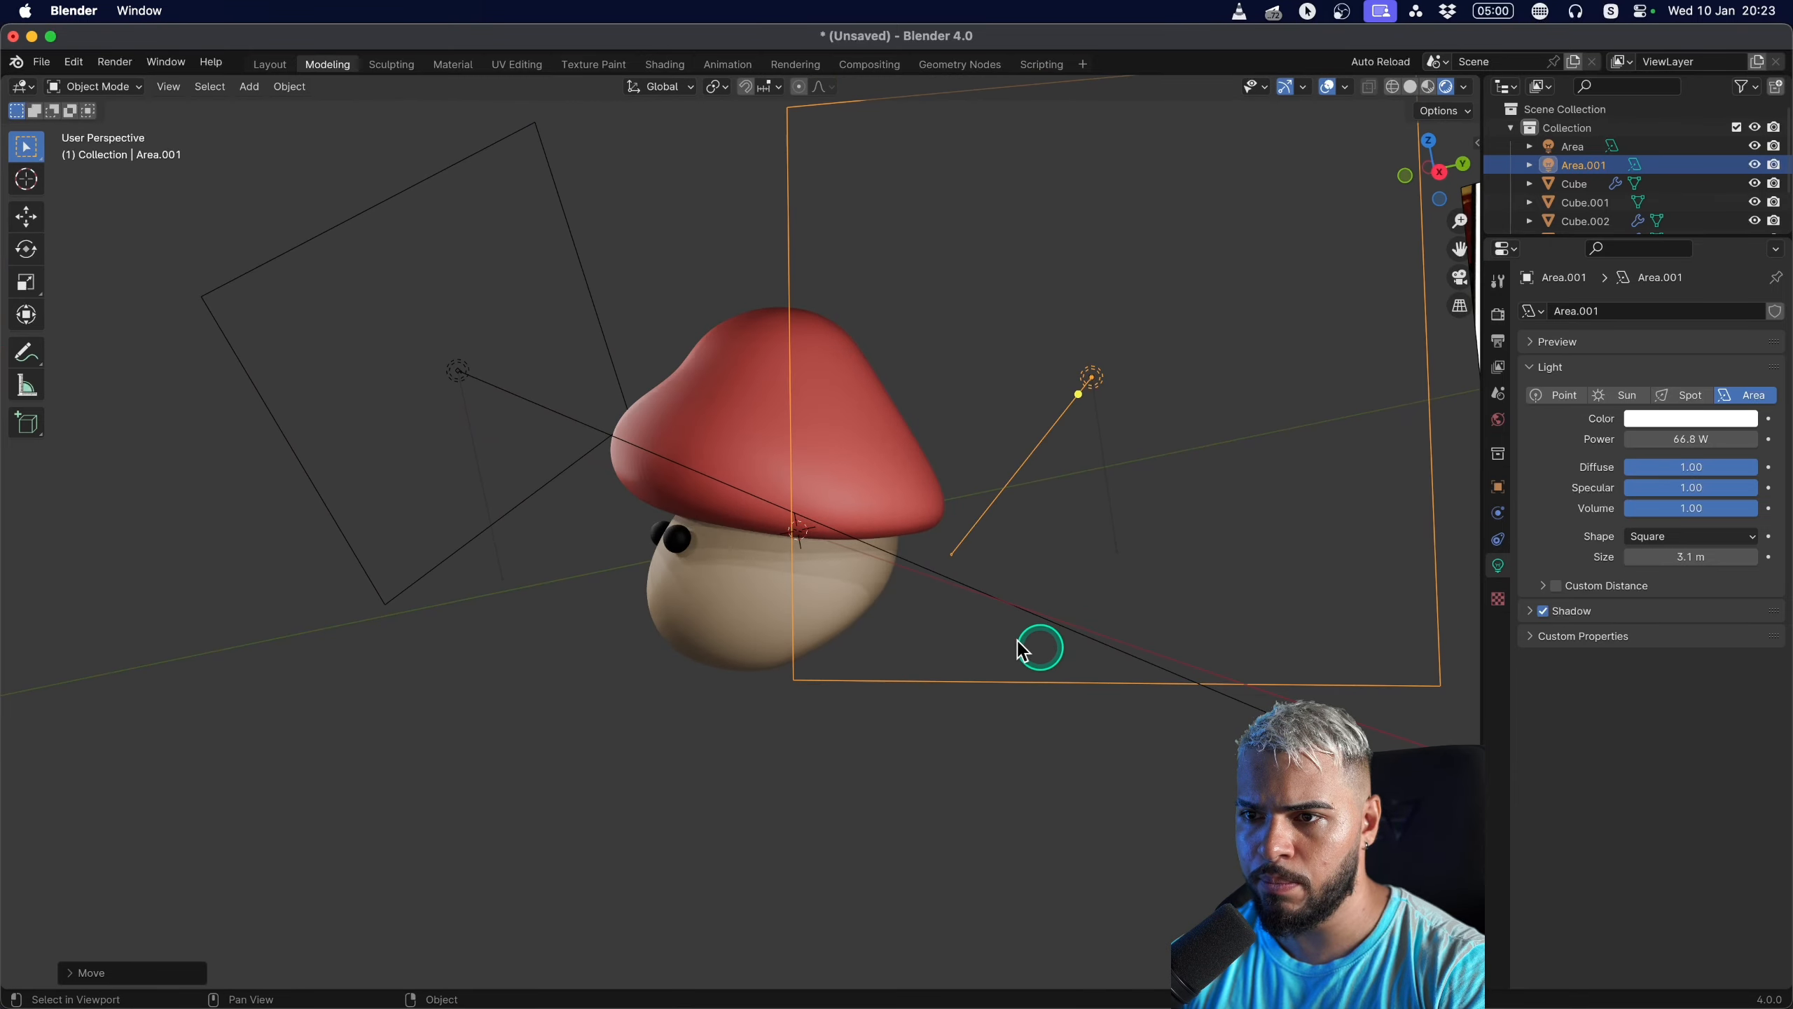
Rotate the duplicated area light around the global Z axis so it lights the mushroom's side.
{"action": "middle_click_drag", "start_coordinate": [685, 593], "coordinate": [873, 576]}
{"action": "key", "text": "r"}
{"action": "key", "text": "z"}
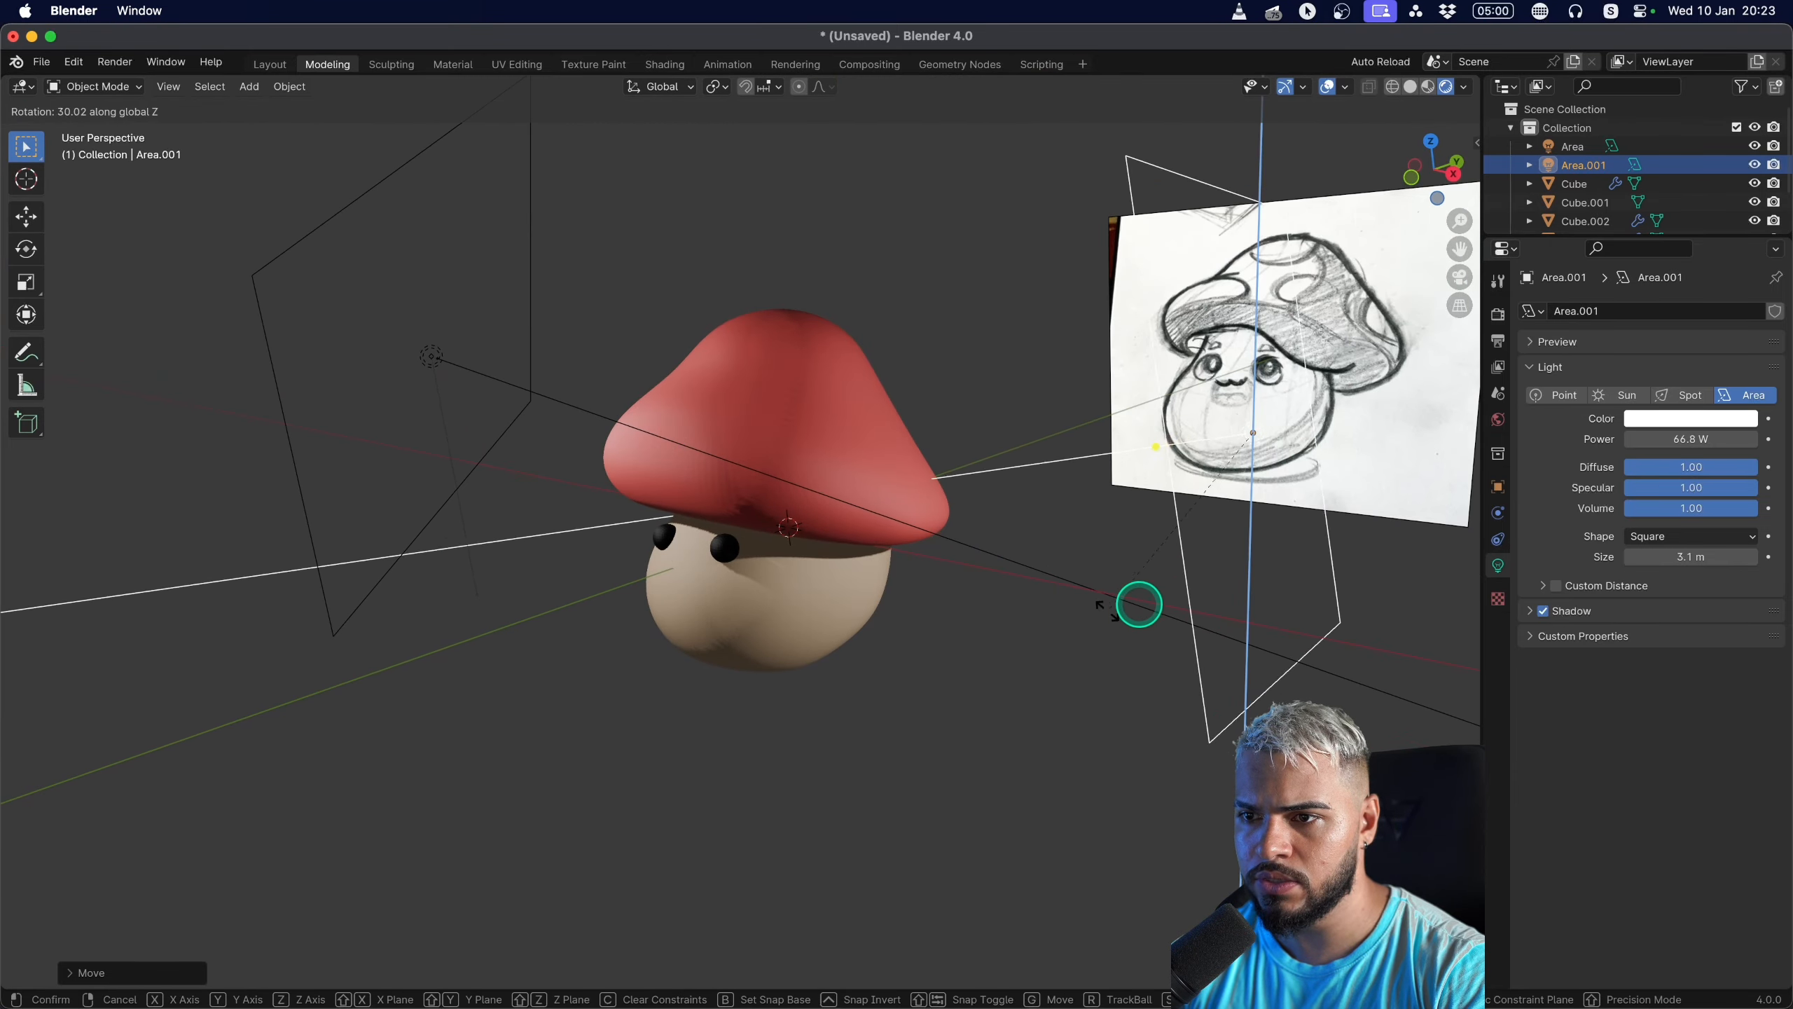
{"action": "left_click", "coordinate": [1225, 586]}
Reposition both black eyes slightly on the front of the body.
{"action": "middle_click_drag", "start_coordinate": [1219, 577], "coordinate": [1327, 566]}
{"action": "left_click", "coordinate": [801, 553]}
{"action": "key", "text": "g"}
{"action": "left_click", "coordinate": [895, 601]}
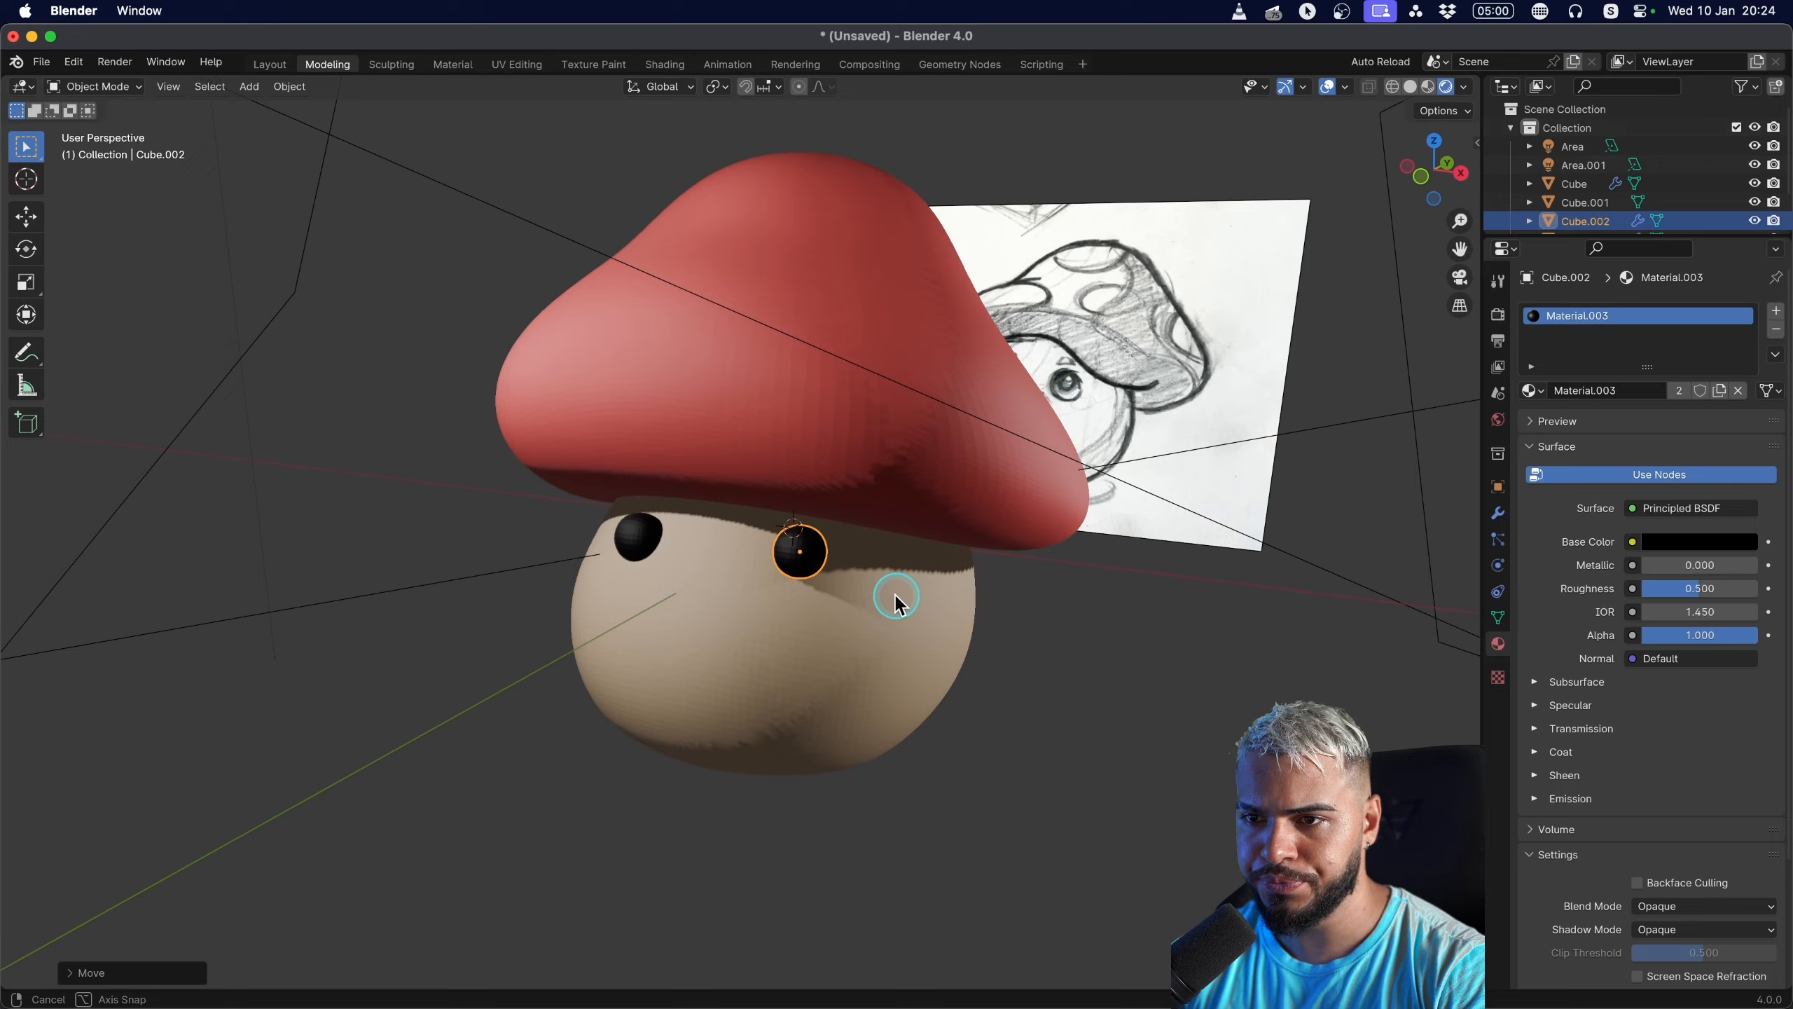
{"action": "left_click", "coordinate": [633, 534]}
{"action": "key", "text": "g"}
{"action": "middle_click_drag", "start_coordinate": [632, 535], "coordinate": [717, 801]}
{"action": "left_click", "coordinate": [930, 519]}
{"action": "left_click", "coordinate": [760, 612]}
Put the cap into Sculpt Mode and examine its shape and underside from several angles.
{"action": "left_click", "coordinate": [832, 422]}
{"action": "middle_click_drag", "start_coordinate": [831, 446], "coordinate": [824, 421]}
{"action": "scroll", "coordinate": [830, 423], "scroll_direction": "down", "scroll_amount": 1}
{"action": "key", "text": "Tab"}
{"action": "key", "text": "ctrl+Tab"}
{"action": "mouse_move", "coordinate": [699, 479]}
{"action": "middle_mouse_down"}
{"action": "mouse_move", "coordinate": [712, 532]}
{"action": "mouse_move", "coordinate": [619, 495]}
{"action": "mouse_move", "coordinate": [652, 453]}
{"action": "mouse_move", "coordinate": [584, 532]}
{"action": "mouse_move", "coordinate": [636, 382]}
{"action": "mouse_move", "coordinate": [621, 340]}
{"action": "mouse_move", "coordinate": [741, 301]}
{"action": "mouse_move", "coordinate": [928, 401]}
{"action": "middle_mouse_up"}
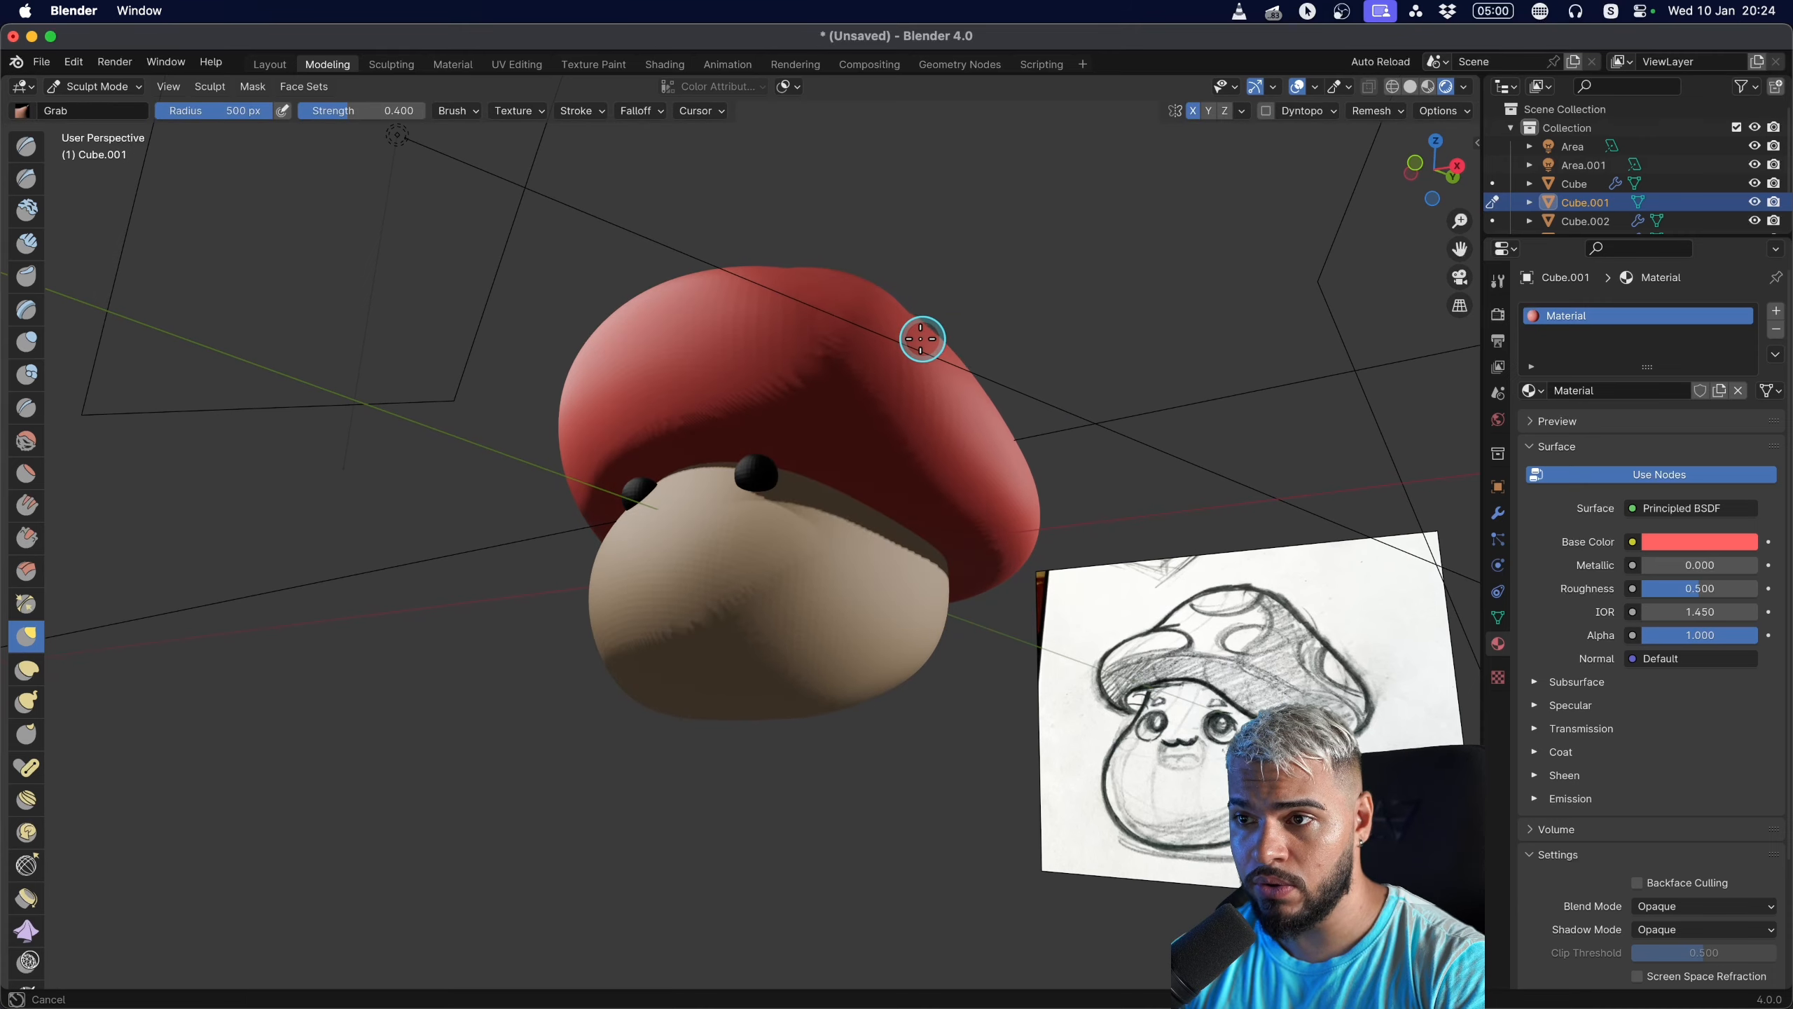
{"action": "middle_click_drag", "start_coordinate": [921, 339], "coordinate": [961, 498]}
{"action": "mouse_move", "coordinate": [1007, 554]}
{"action": "middle_mouse_down"}
{"action": "mouse_move", "coordinate": [1052, 572]}
{"action": "mouse_move", "coordinate": [995, 472]}
{"action": "middle_mouse_up"}
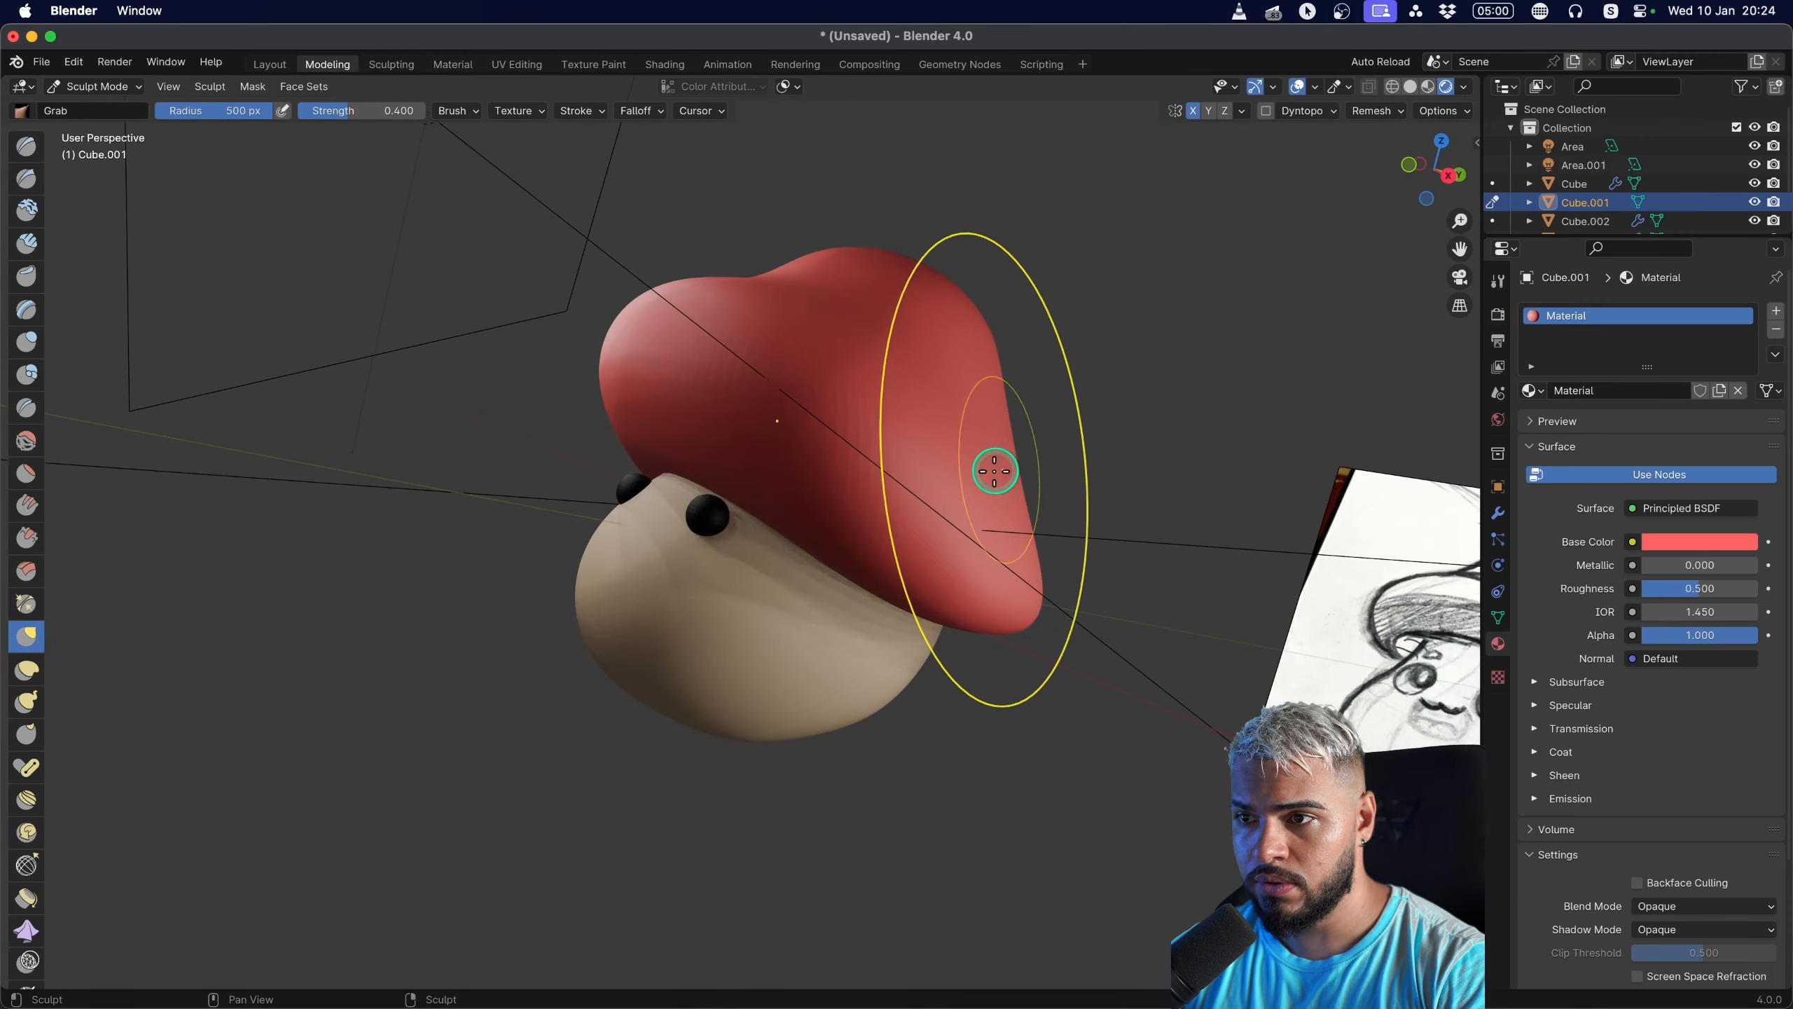
{"action": "middle_click_drag", "start_coordinate": [1003, 607], "coordinate": [968, 584]}
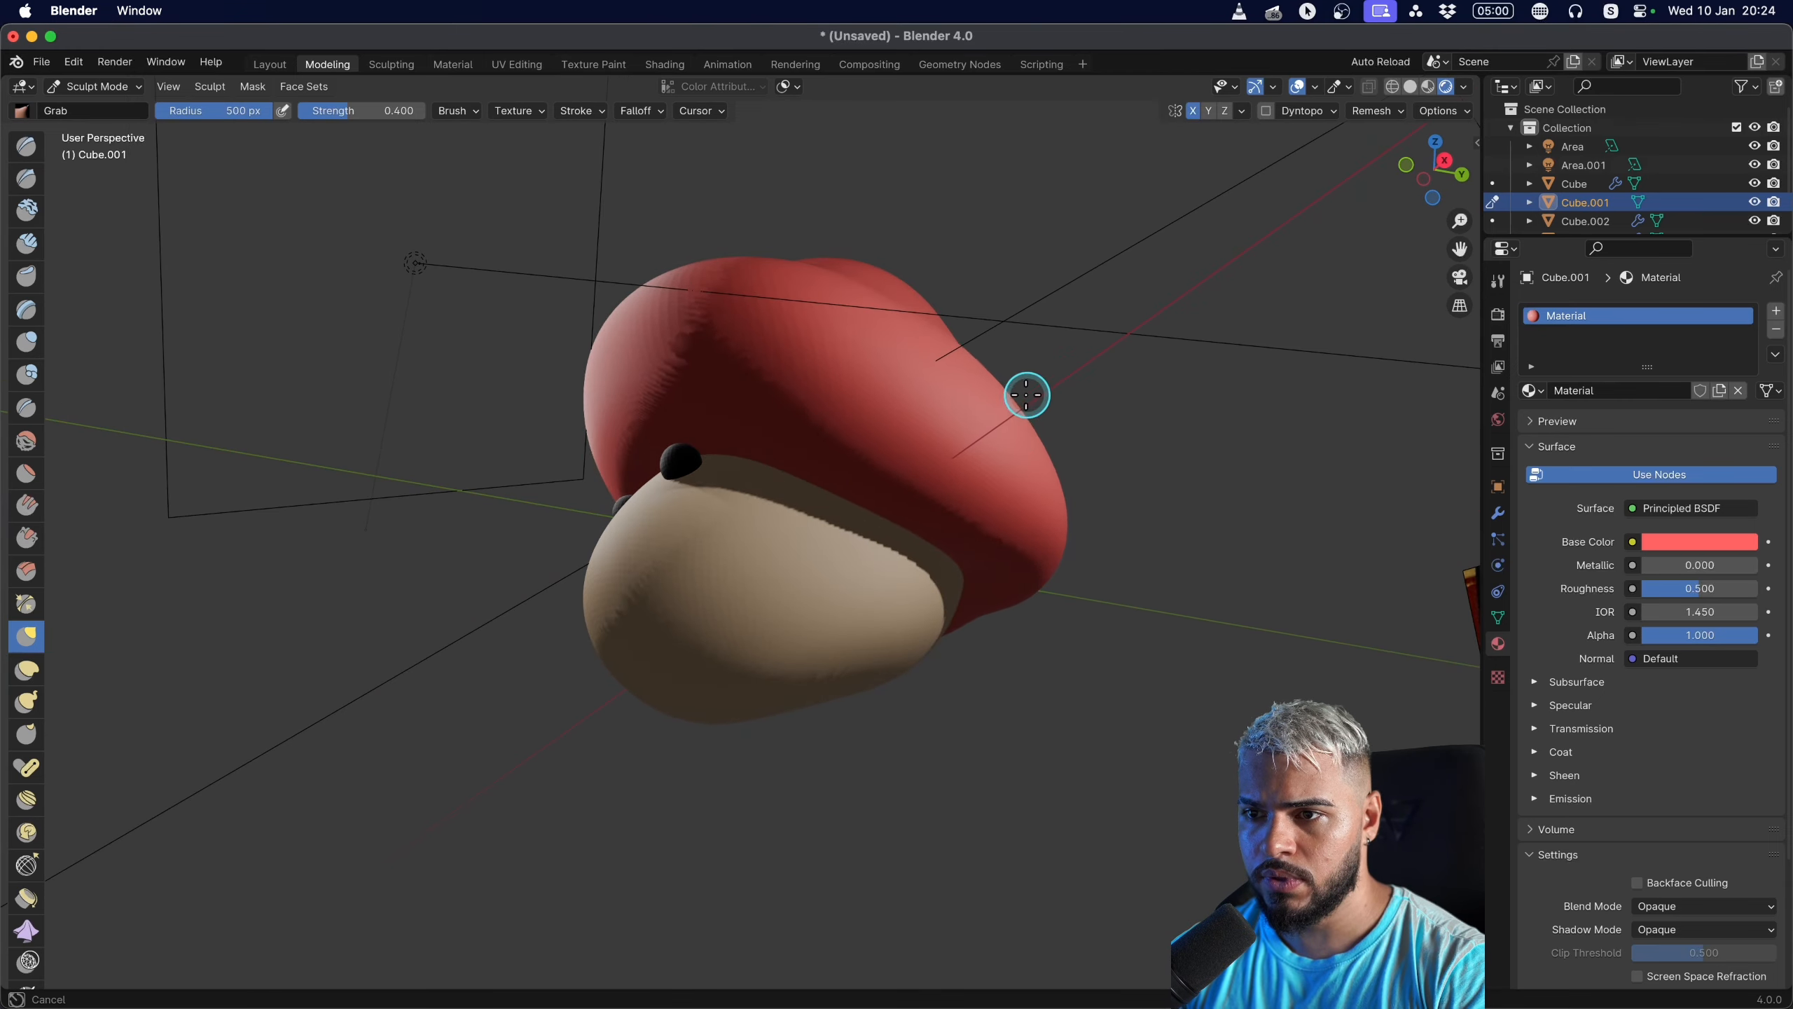
{"action": "middle_click_drag", "start_coordinate": [1026, 395], "coordinate": [1038, 441]}
Switch sculpting to the body and use the Grab brush to reshape its front and underside into a rounder form.
{"action": "key", "text": "alt+q"}
{"action": "middle_click_drag", "start_coordinate": [848, 697], "coordinate": [885, 764]}
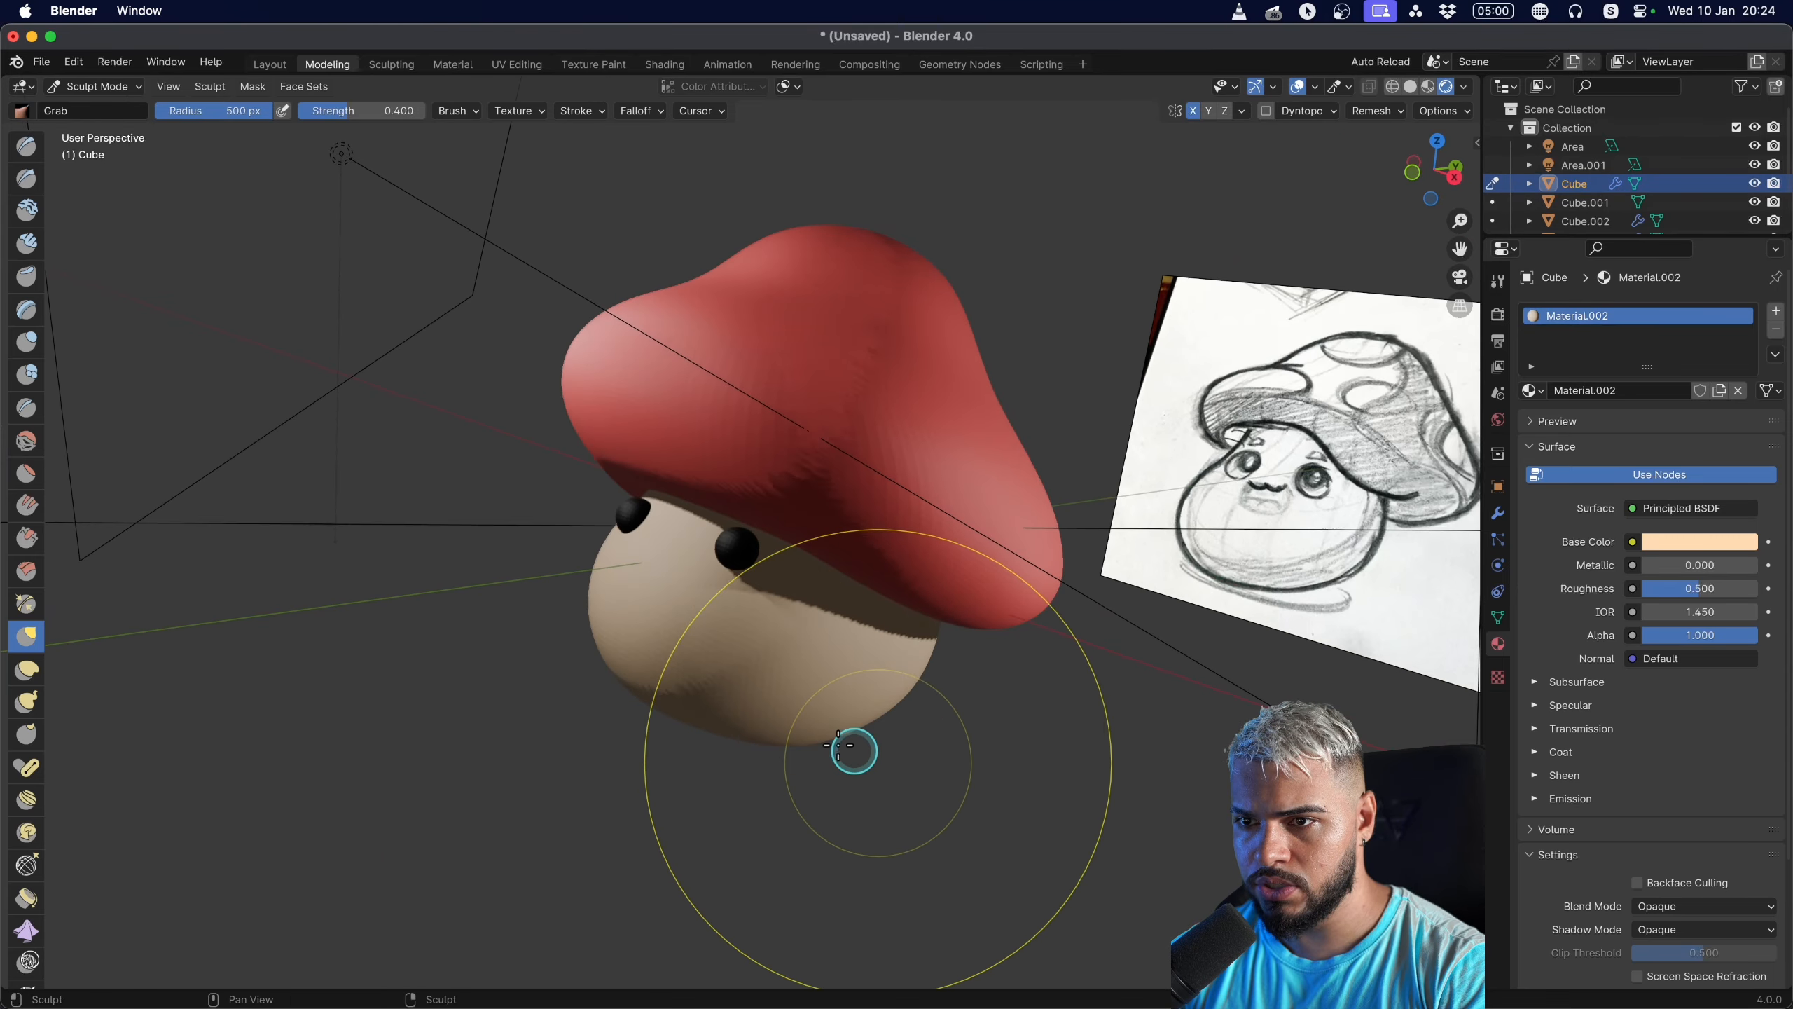
{"action": "mouse_move", "coordinate": [635, 677]}
{"action": "middle_mouse_down"}
{"action": "mouse_move", "coordinate": [648, 685]}
{"action": "mouse_move", "coordinate": [594, 624]}
{"action": "middle_mouse_up"}
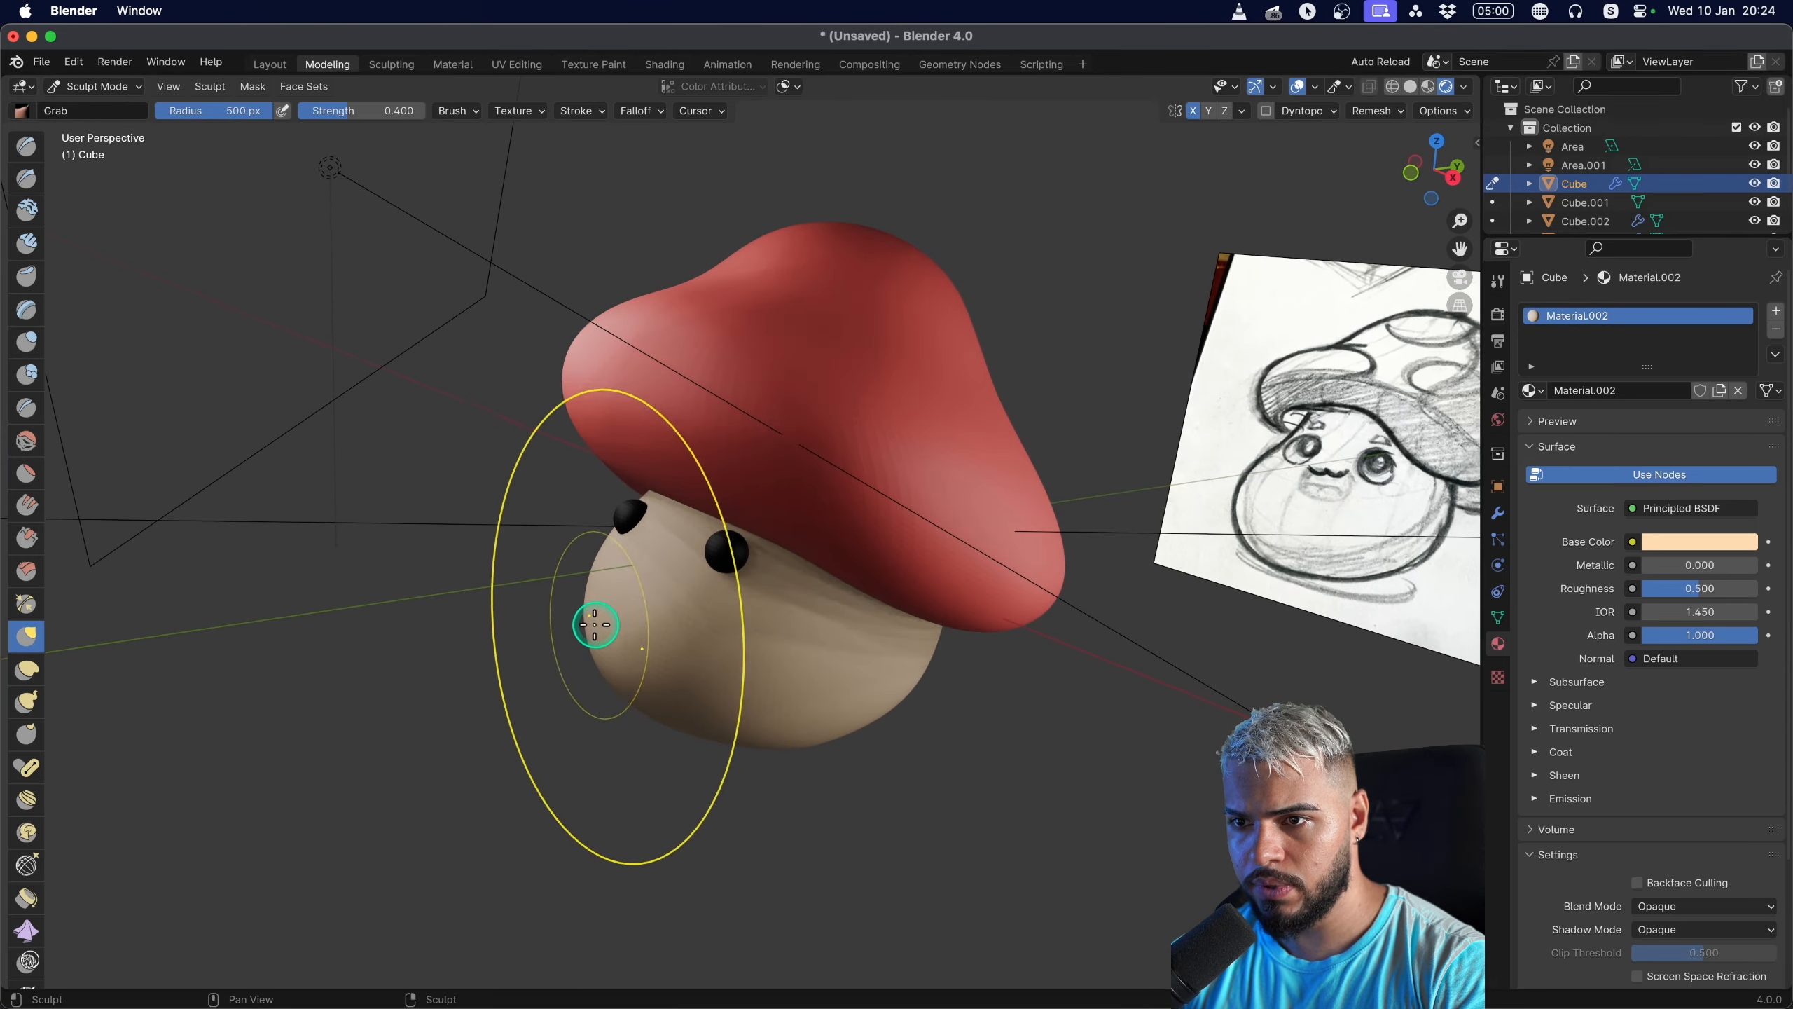
{"action": "left_click_drag", "start_coordinate": [594, 624], "coordinate": [580, 628]}
{"action": "left_click_drag", "start_coordinate": [641, 718], "coordinate": [645, 717]}
{"action": "left_click_drag", "start_coordinate": [593, 645], "coordinate": [563, 595]}
{"action": "middle_click_drag", "start_coordinate": [705, 642], "coordinate": [635, 645]}
{"action": "left_click_drag", "start_coordinate": [618, 650], "coordinate": [630, 692]}
{"action": "middle_click_drag", "start_coordinate": [699, 700], "coordinate": [681, 681]}
{"action": "left_click_drag", "start_coordinate": [681, 680], "coordinate": [690, 695]}
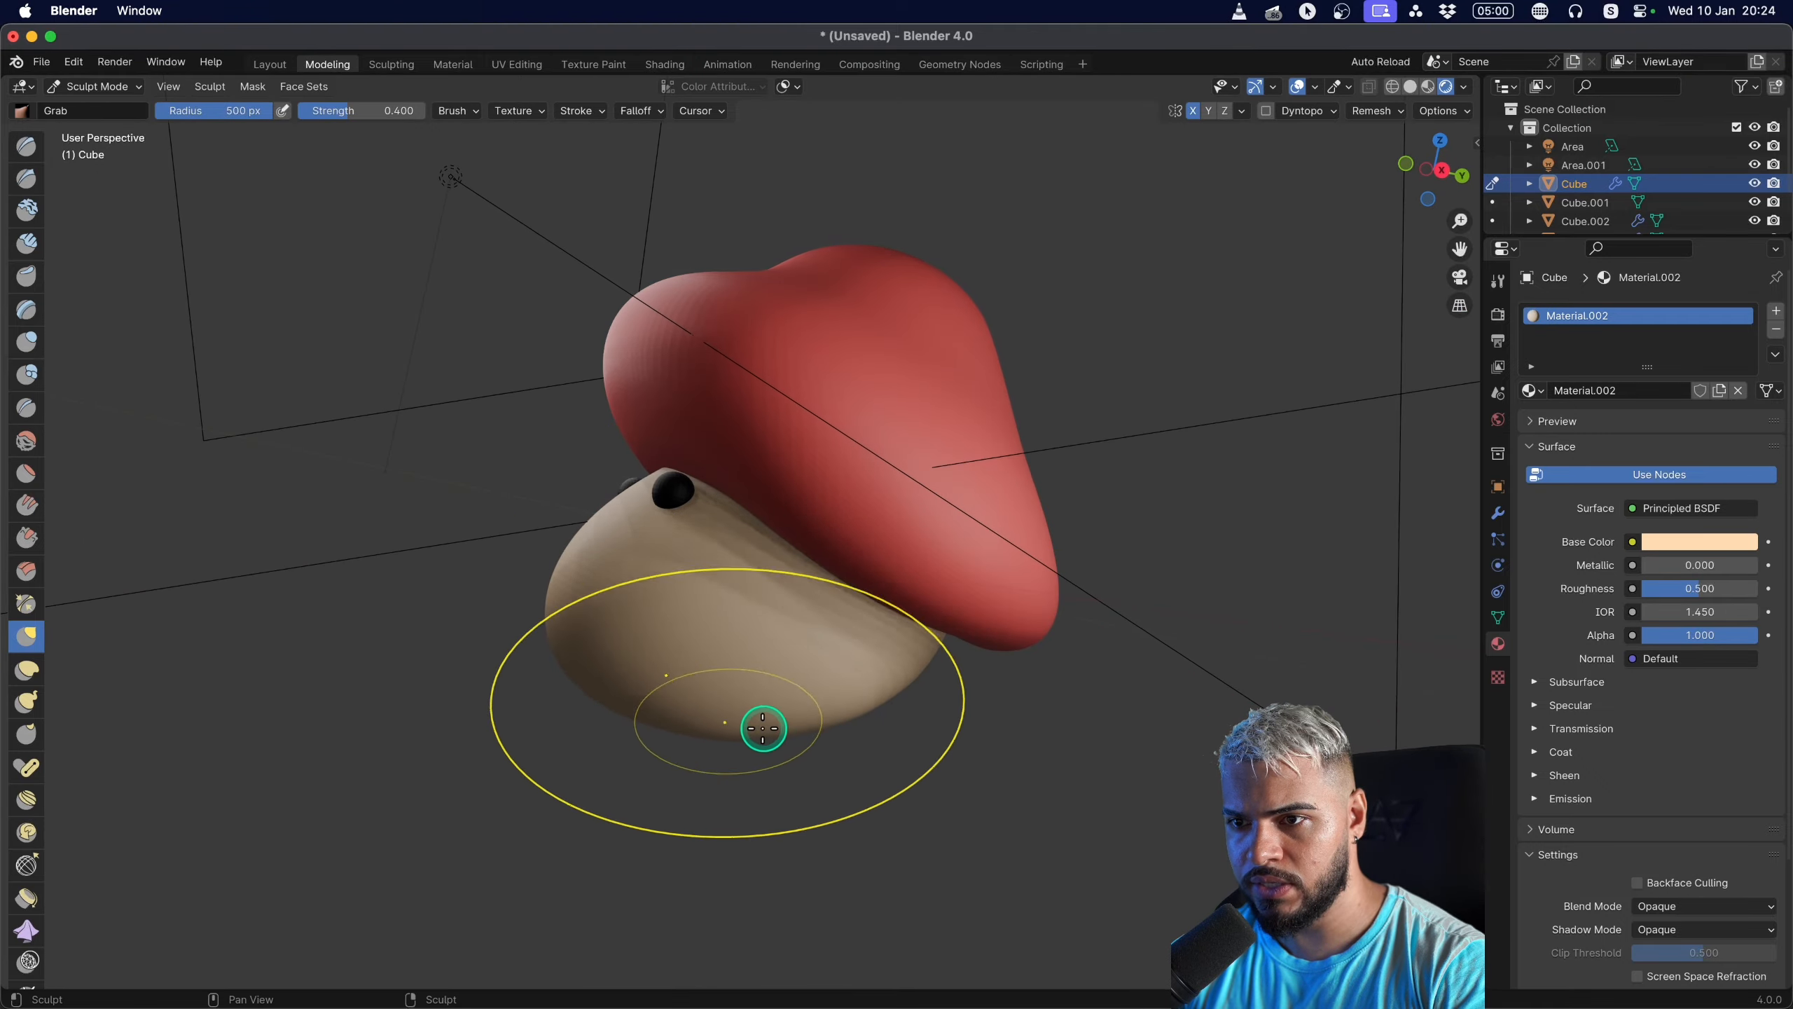
{"action": "left_click_drag", "start_coordinate": [837, 748], "coordinate": [788, 728]}
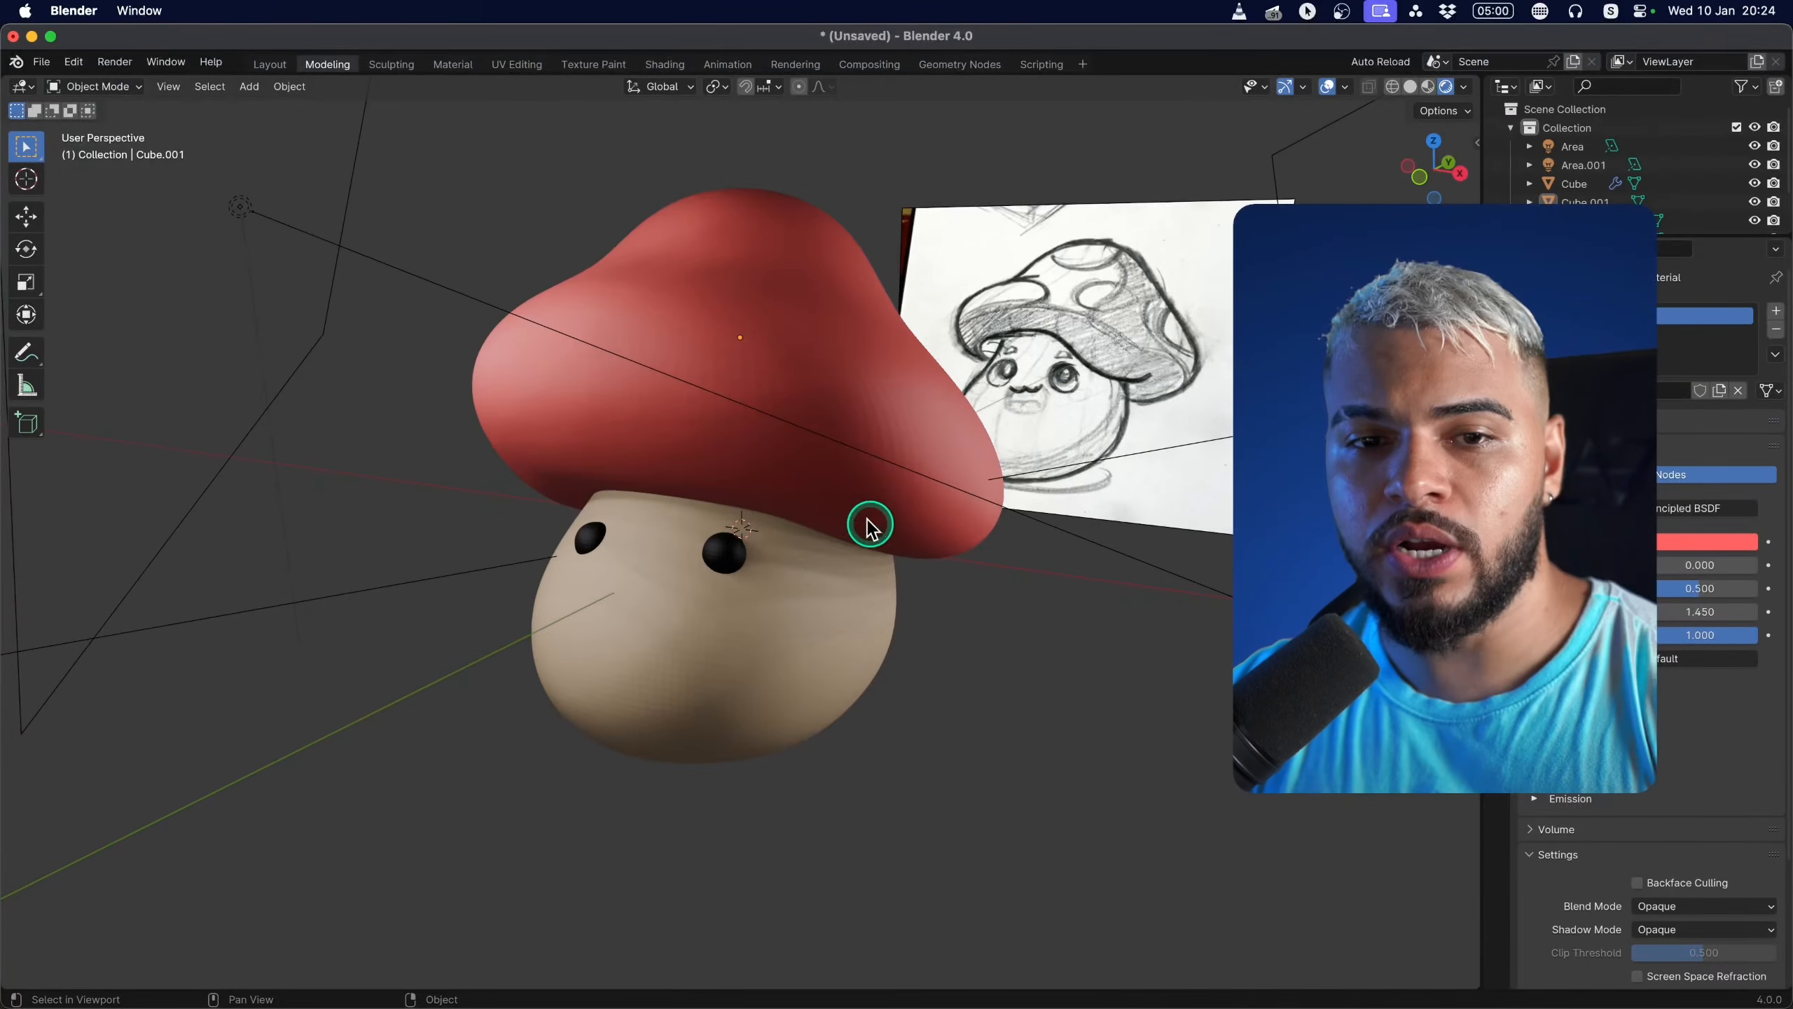
{"action": "middle_click_drag", "start_coordinate": [1076, 345], "coordinate": [973, 401], "text": "shift"}
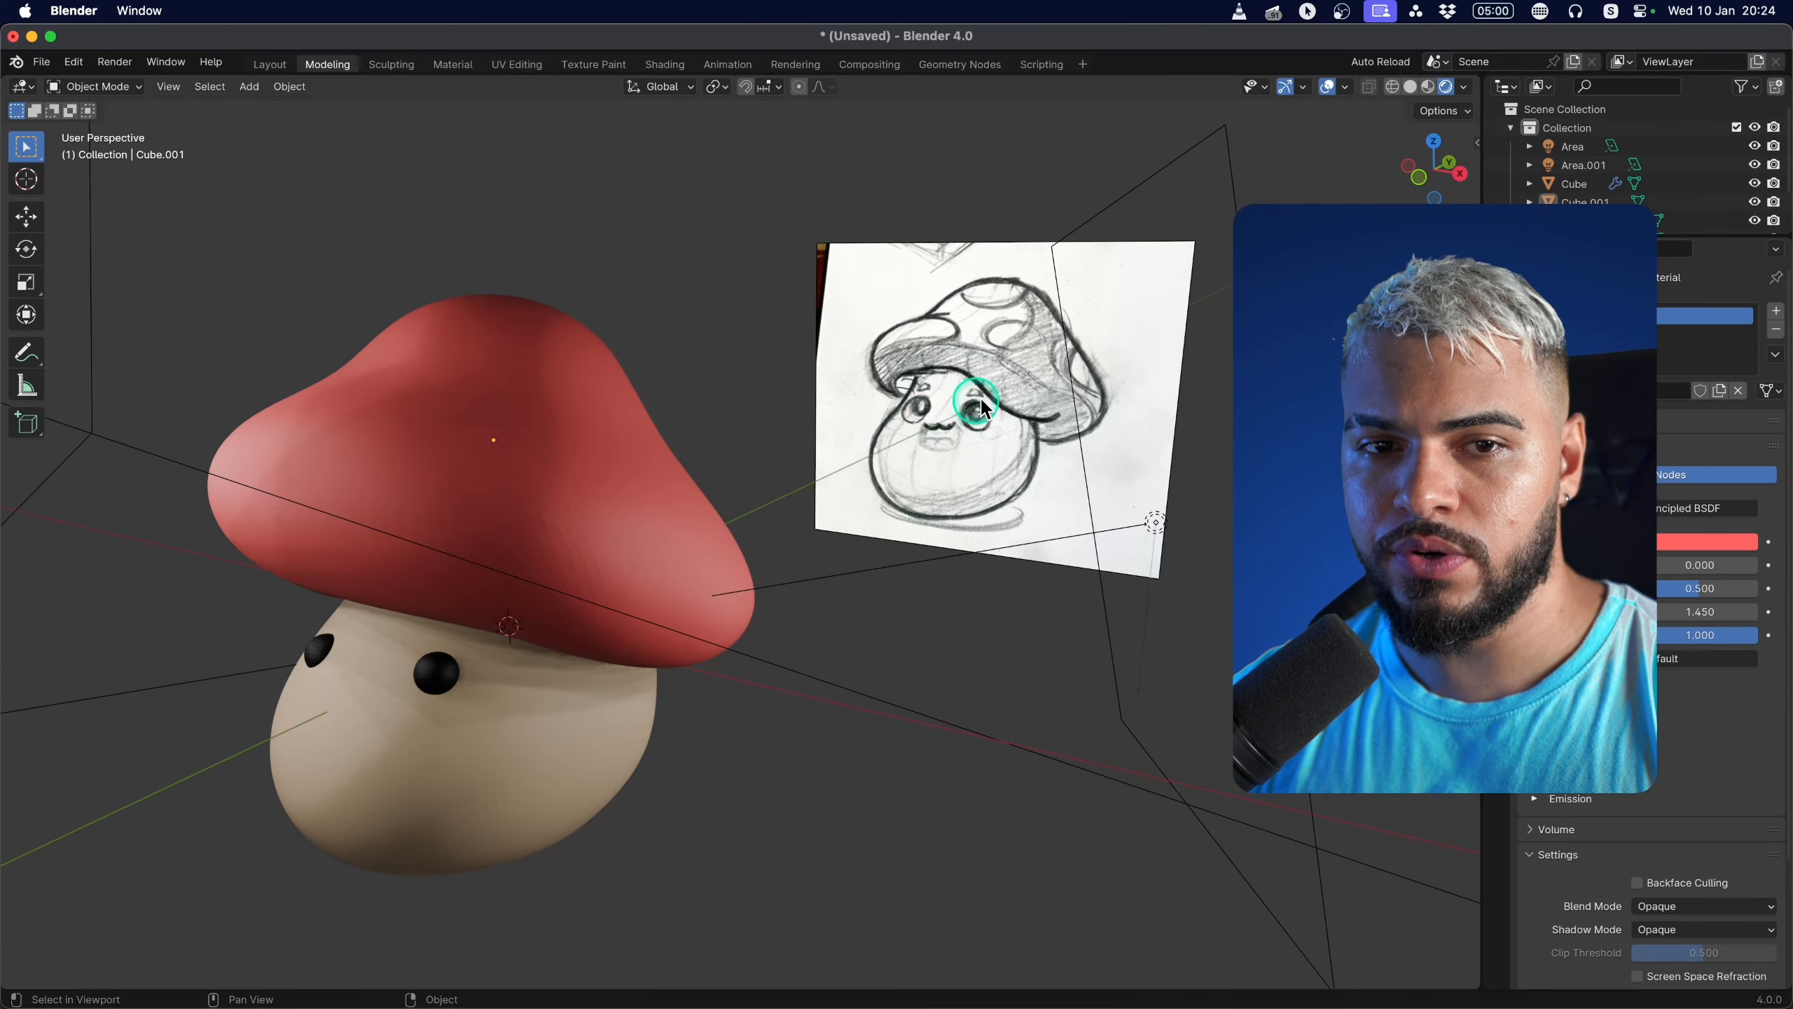
{"action": "scroll", "coordinate": [988, 405], "scroll_direction": "up", "scroll_amount": 3}
{"action": "scroll", "coordinate": [953, 451], "scroll_direction": "down", "scroll_amount": 1}
{"action": "scroll", "coordinate": [953, 450], "scroll_direction": "down", "scroll_amount": 2}
{"action": "middle_click_drag", "start_coordinate": [752, 558], "coordinate": [933, 512], "text": "shift"}
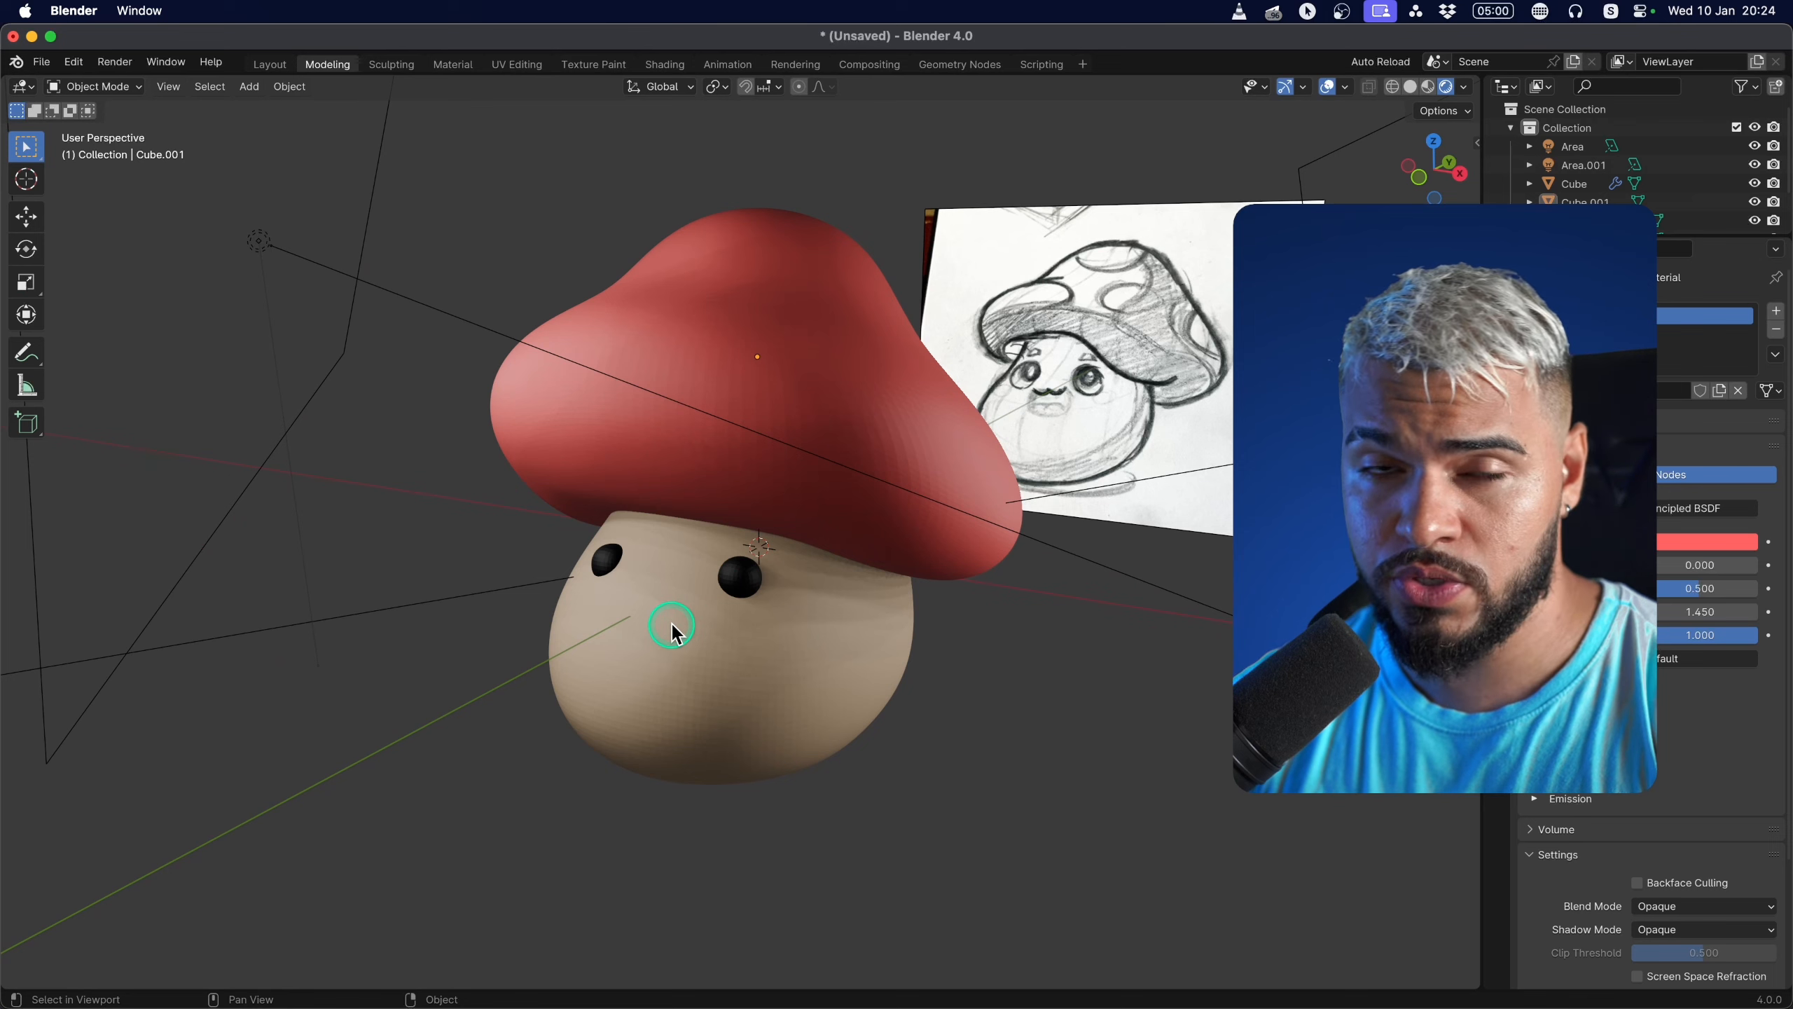
Apply the body's Subdivision modifier, check the dense mesh in Edit Mode and return to Sculpt Mode.
{"action": "left_click", "coordinate": [667, 653]}
{"action": "middle_click_drag", "start_coordinate": [666, 654], "coordinate": [699, 614], "text": "shift"}
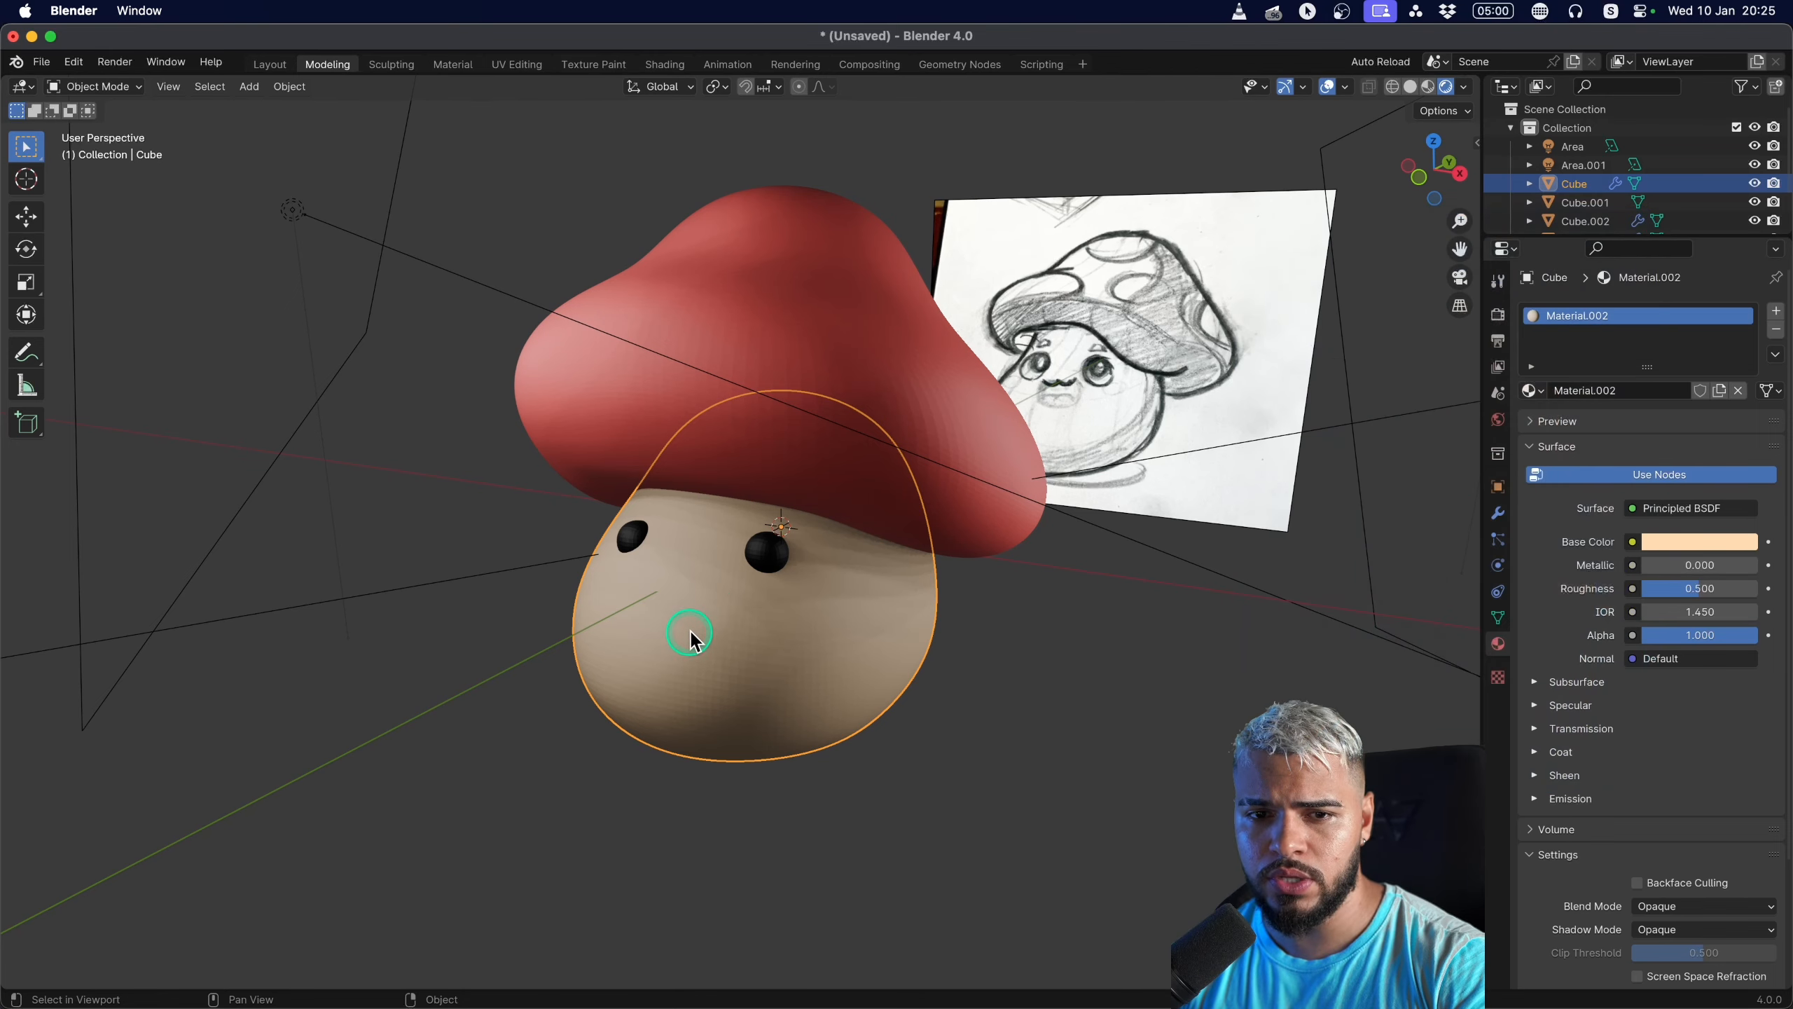
{"action": "scroll", "coordinate": [706, 624], "scroll_direction": "up", "scroll_amount": 2}
{"action": "left_click", "coordinate": [1497, 515]}
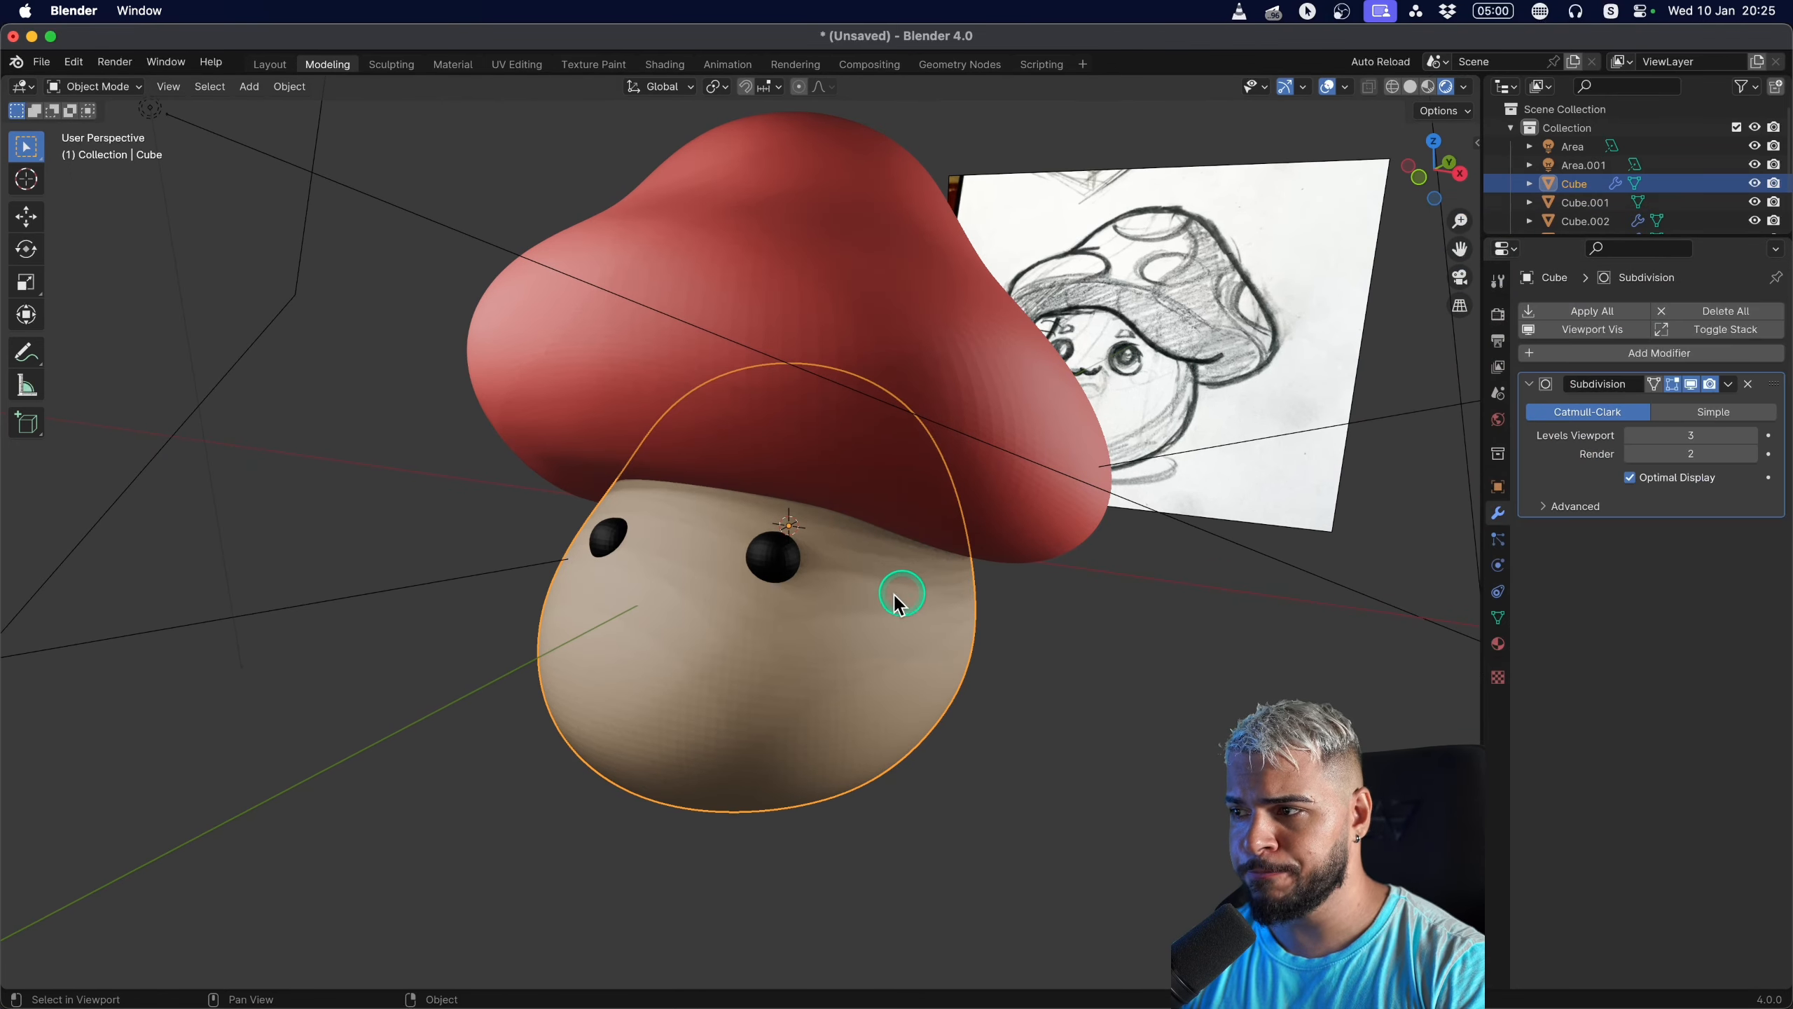
{"action": "middle_click_drag", "start_coordinate": [898, 604], "coordinate": [760, 593]}
{"action": "key", "text": "Tab"}
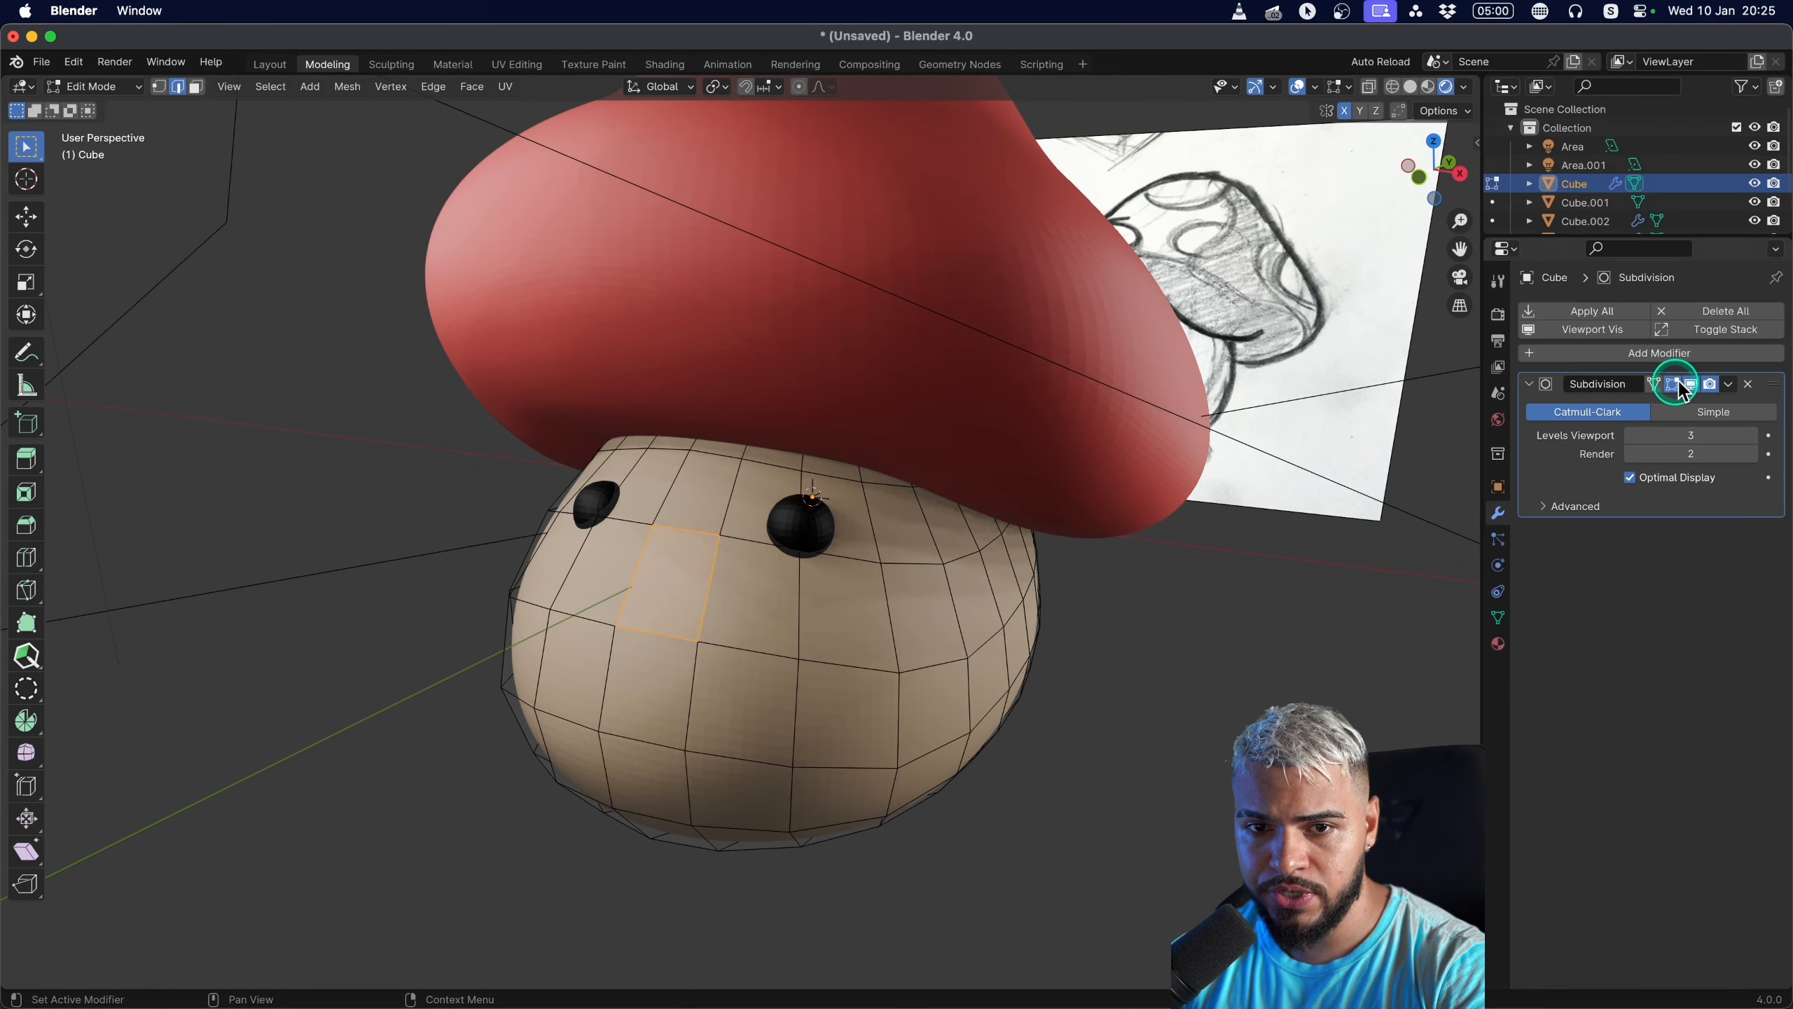
{"action": "key", "text": "ctrl+Tab"}
{"action": "left_click", "coordinate": [1728, 387]}
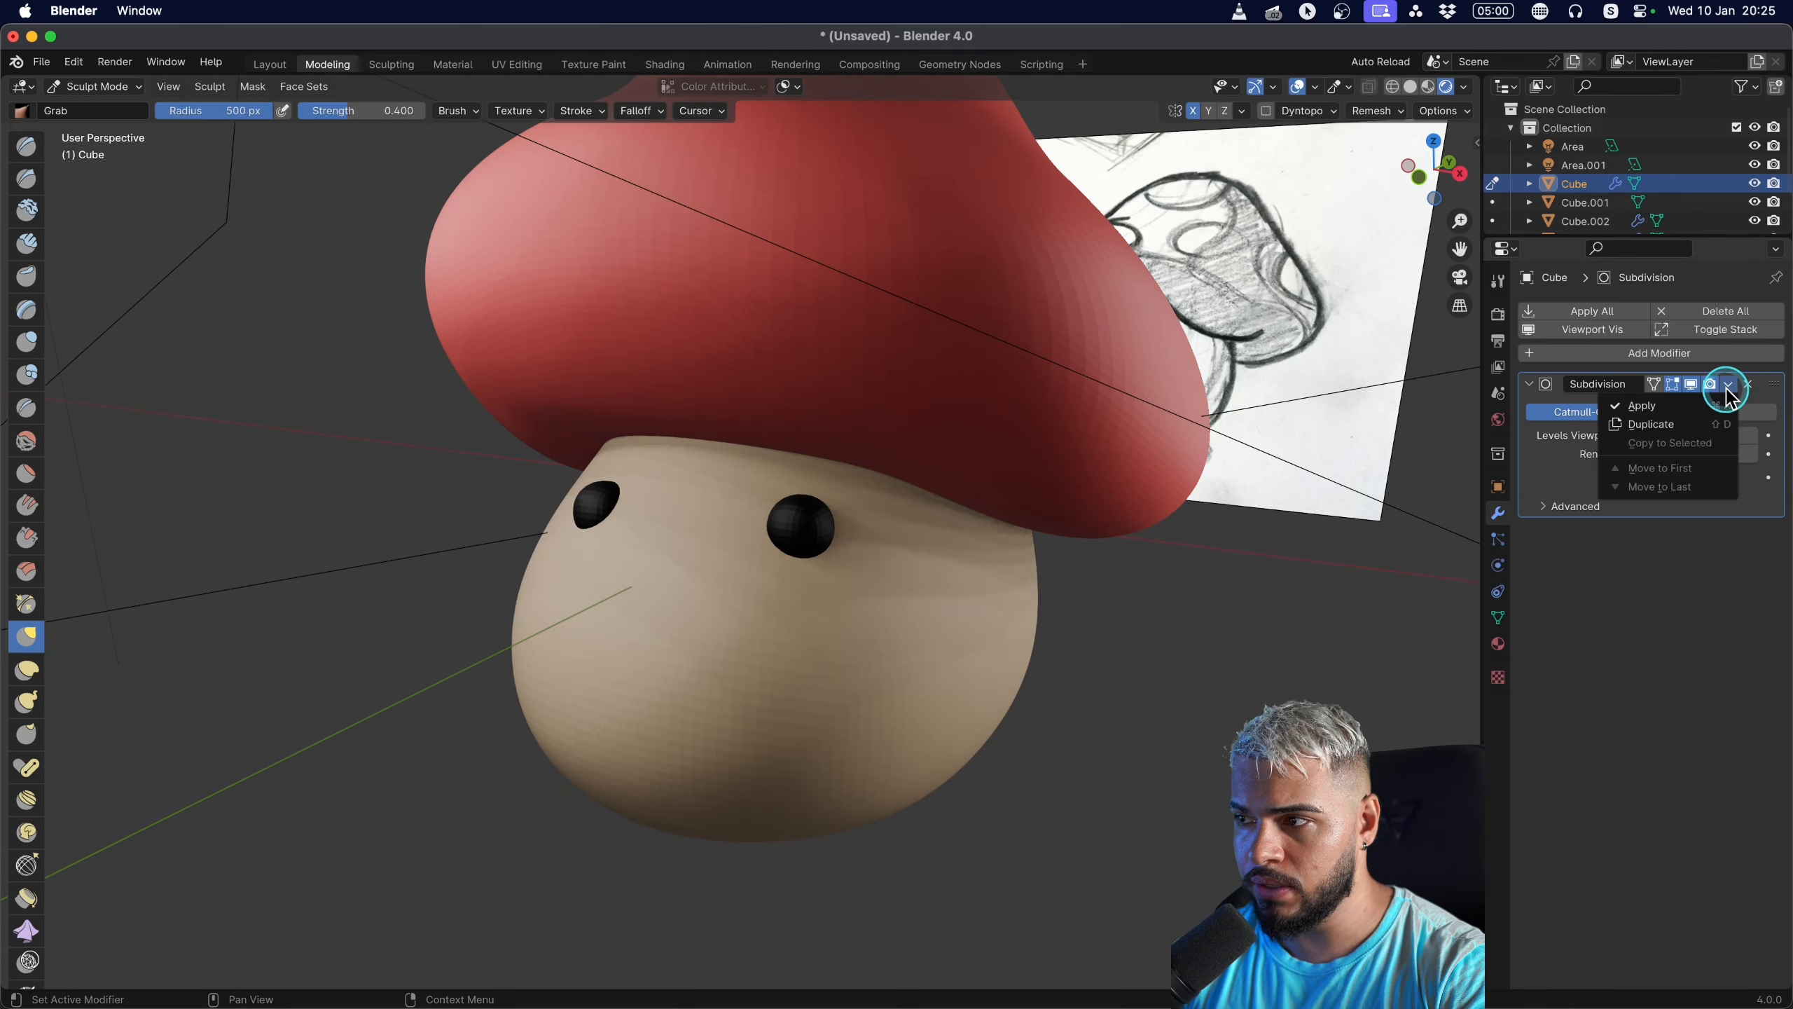
{"action": "left_click", "coordinate": [1680, 410]}
{"action": "key", "text": "Tab"}
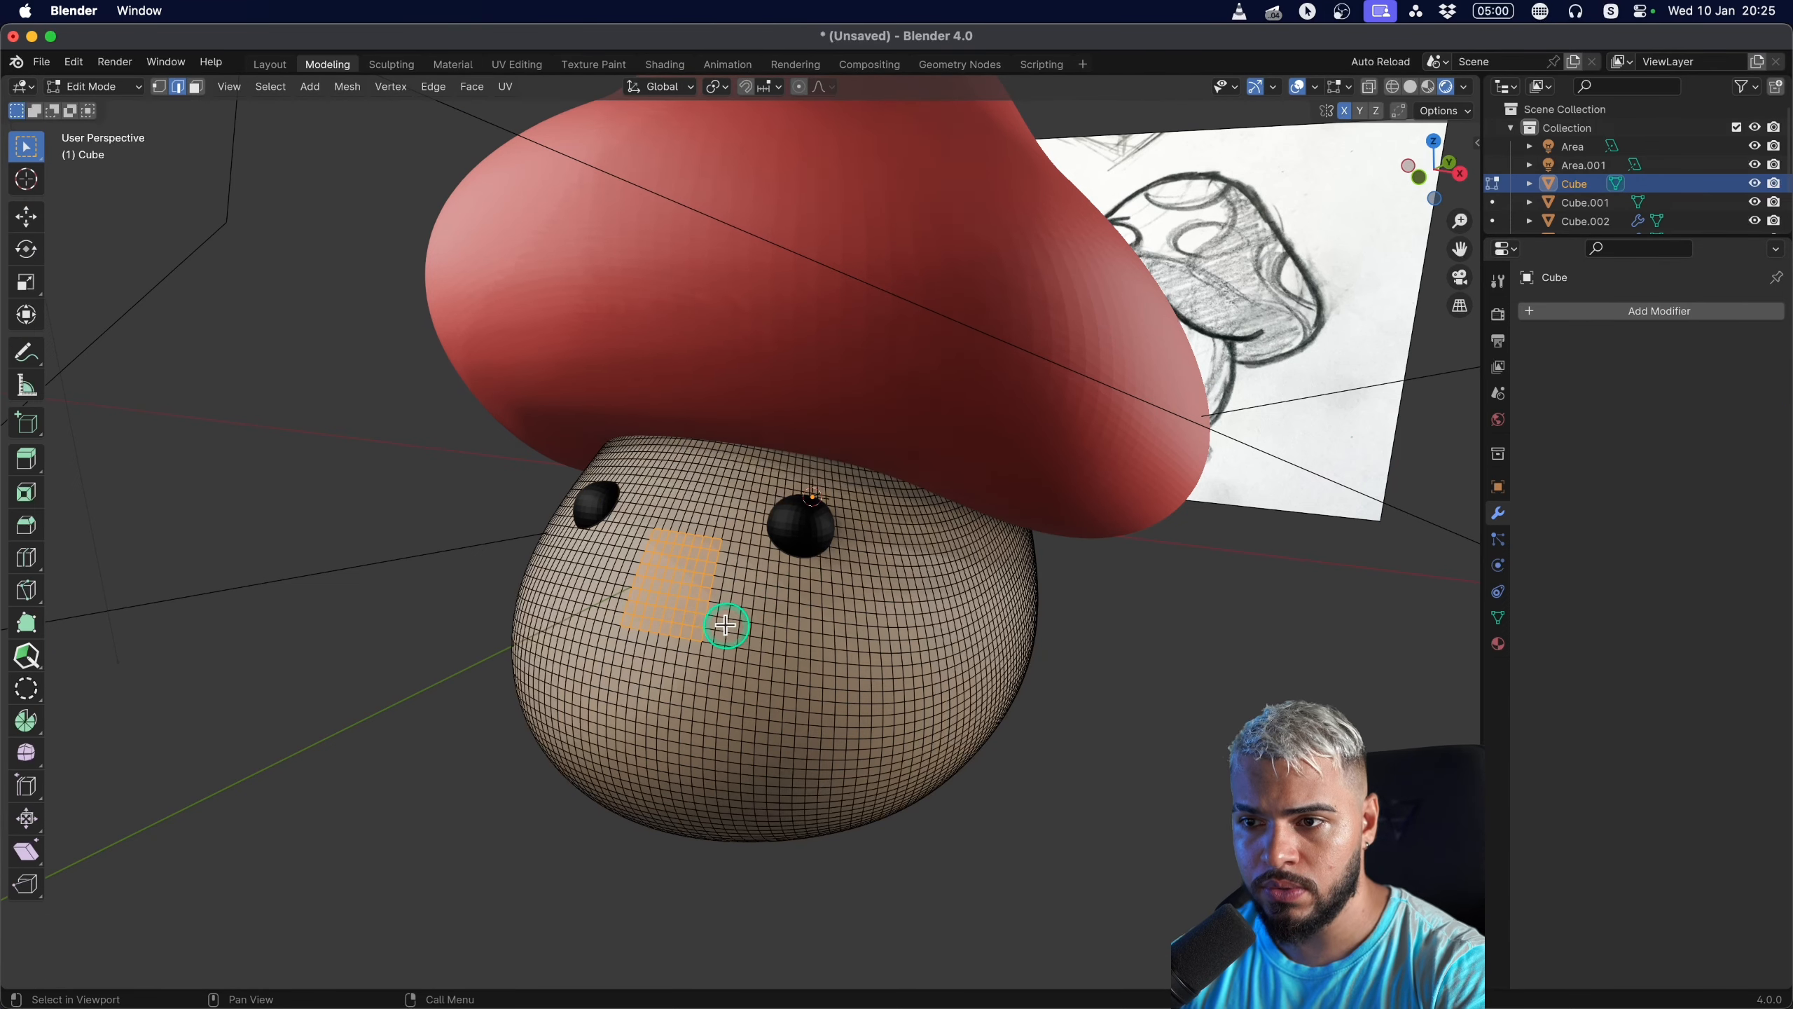
{"action": "key", "text": "Tab"}
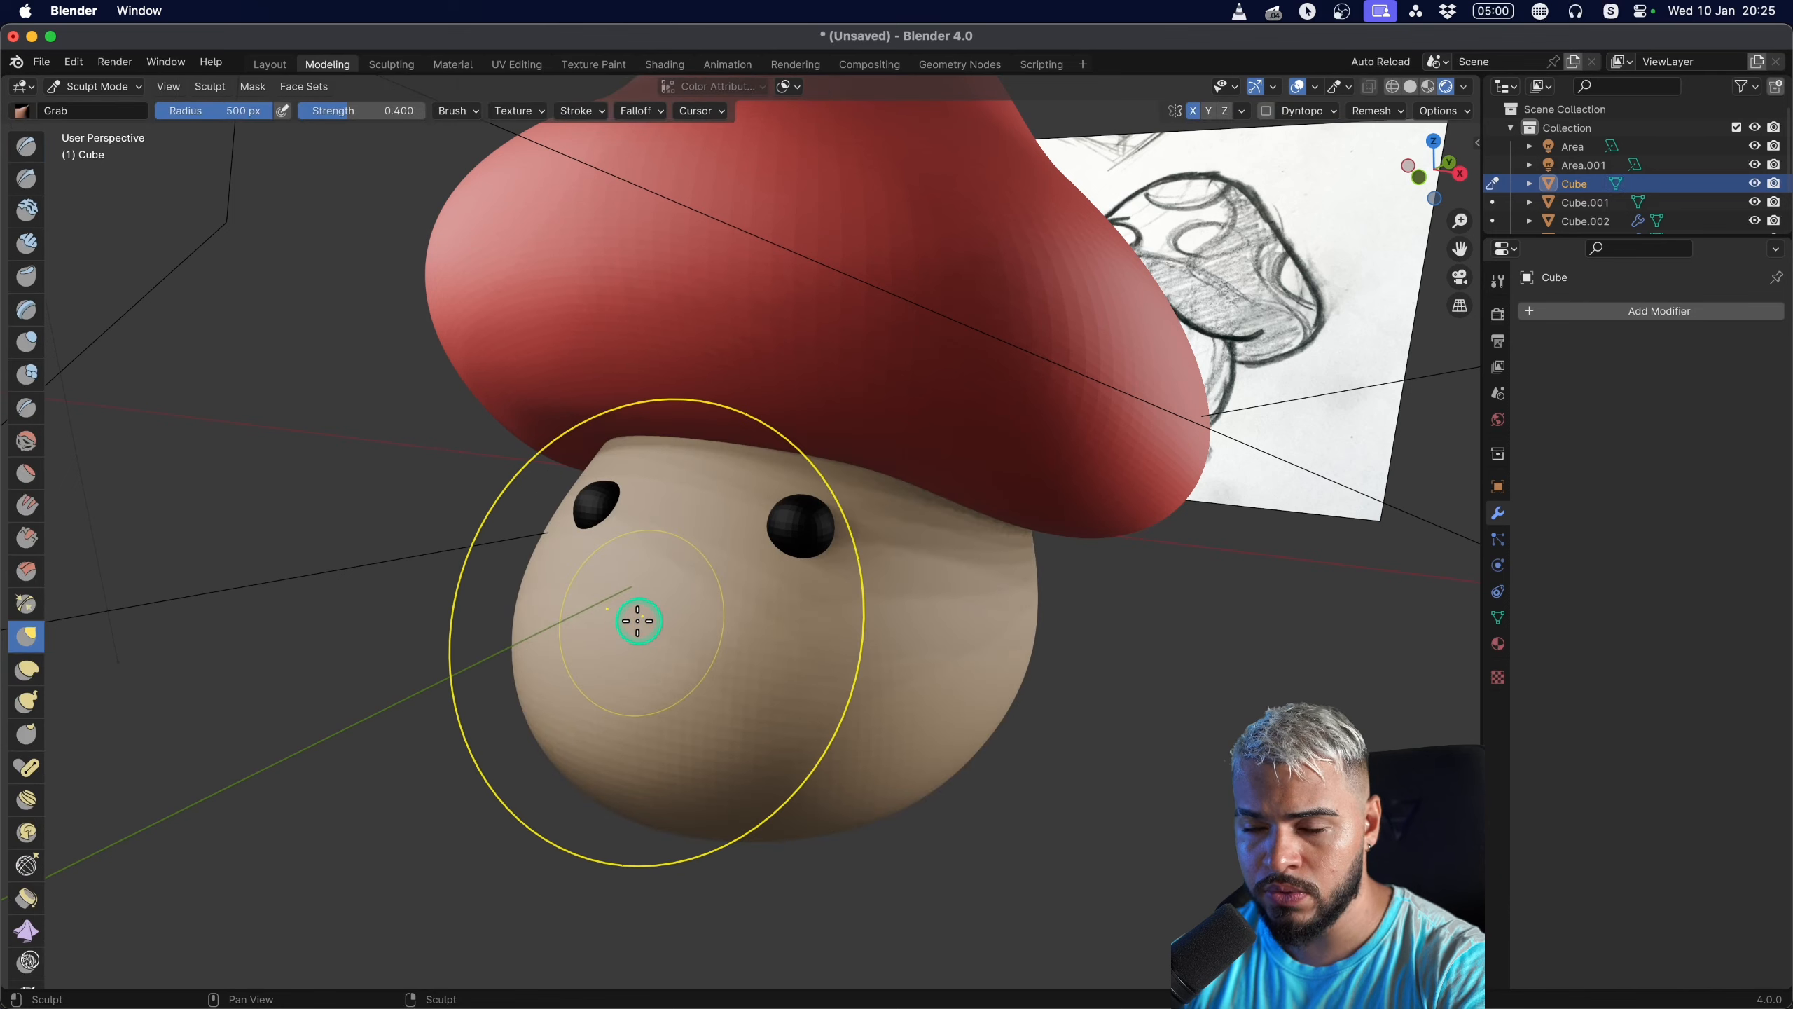
{"action": "mouse_move", "coordinate": [641, 620]}
{"action": "middle_mouse_down"}
{"action": "mouse_move", "coordinate": [820, 592]}
{"action": "mouse_move", "coordinate": [1237, 400]}
{"action": "mouse_move", "coordinate": [936, 455]}
{"action": "mouse_move", "coordinate": [628, 588]}
{"action": "middle_mouse_up"}
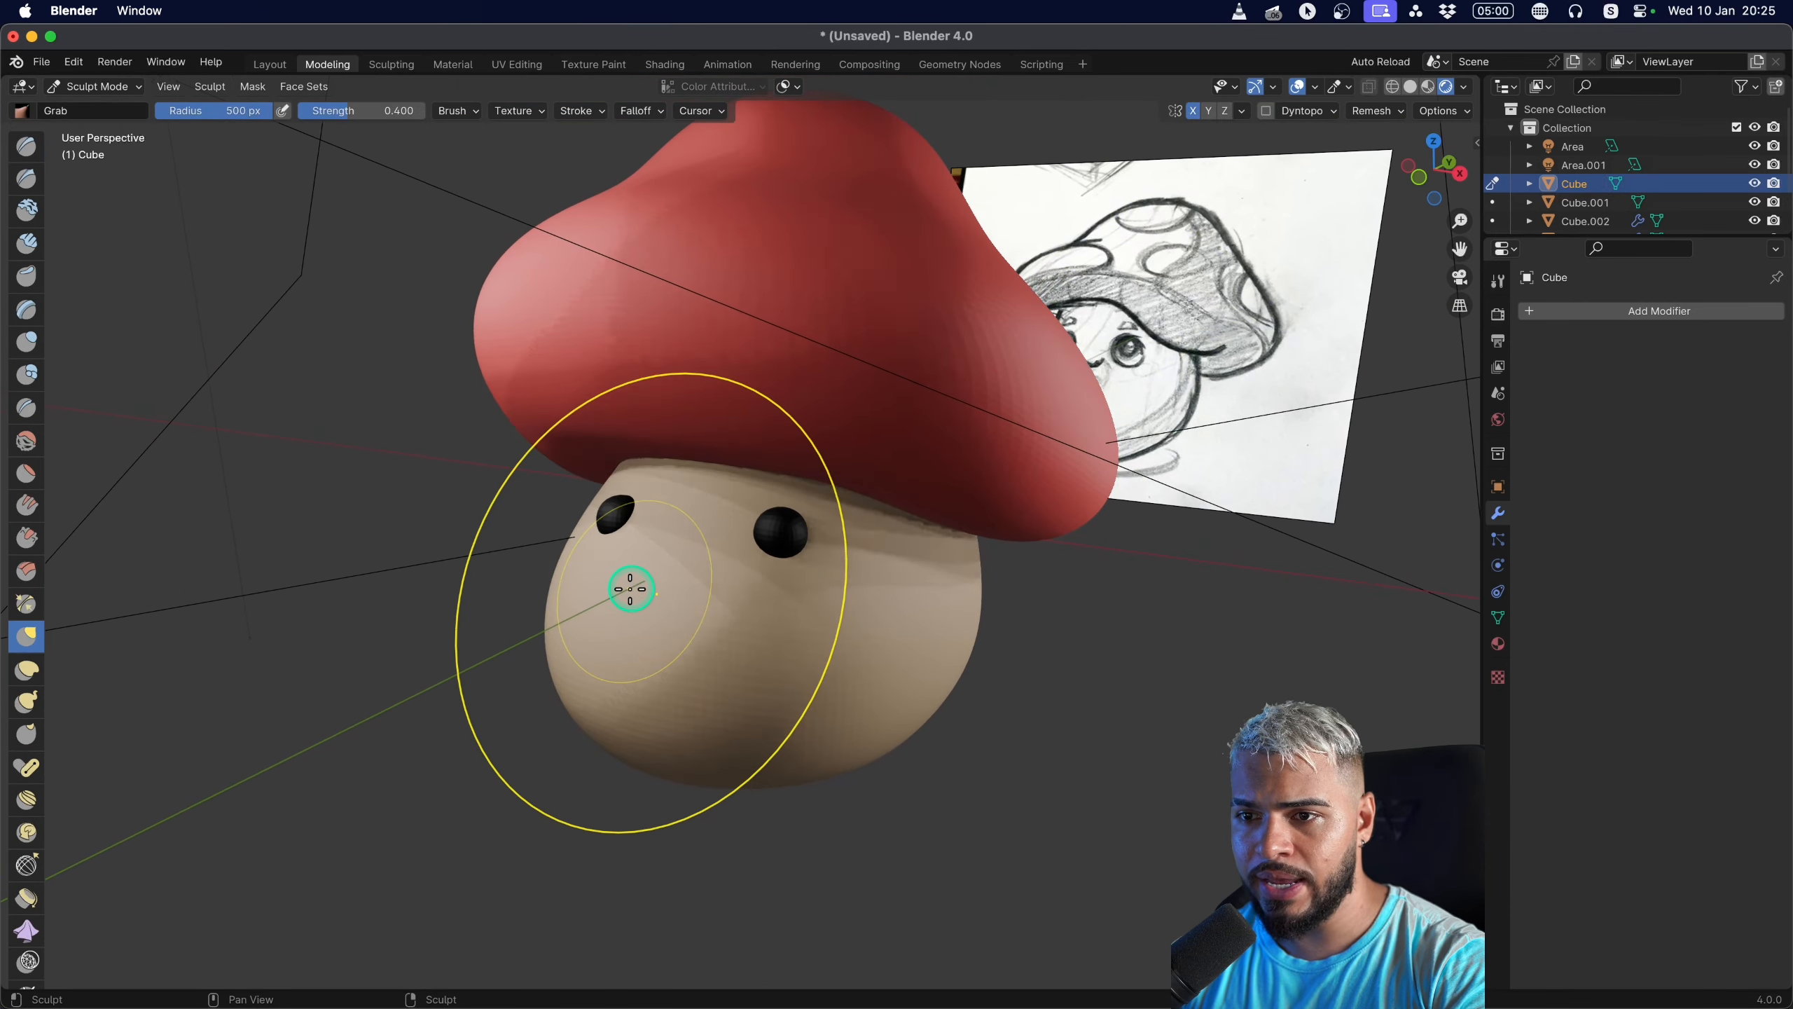
Set the body's voxel remesh size to 0.007 m, remesh it, check the mesh in Edit Mode and return to Sculpt Mode.
{"action": "scroll", "coordinate": [638, 581], "scroll_direction": "up", "scroll_amount": 2}
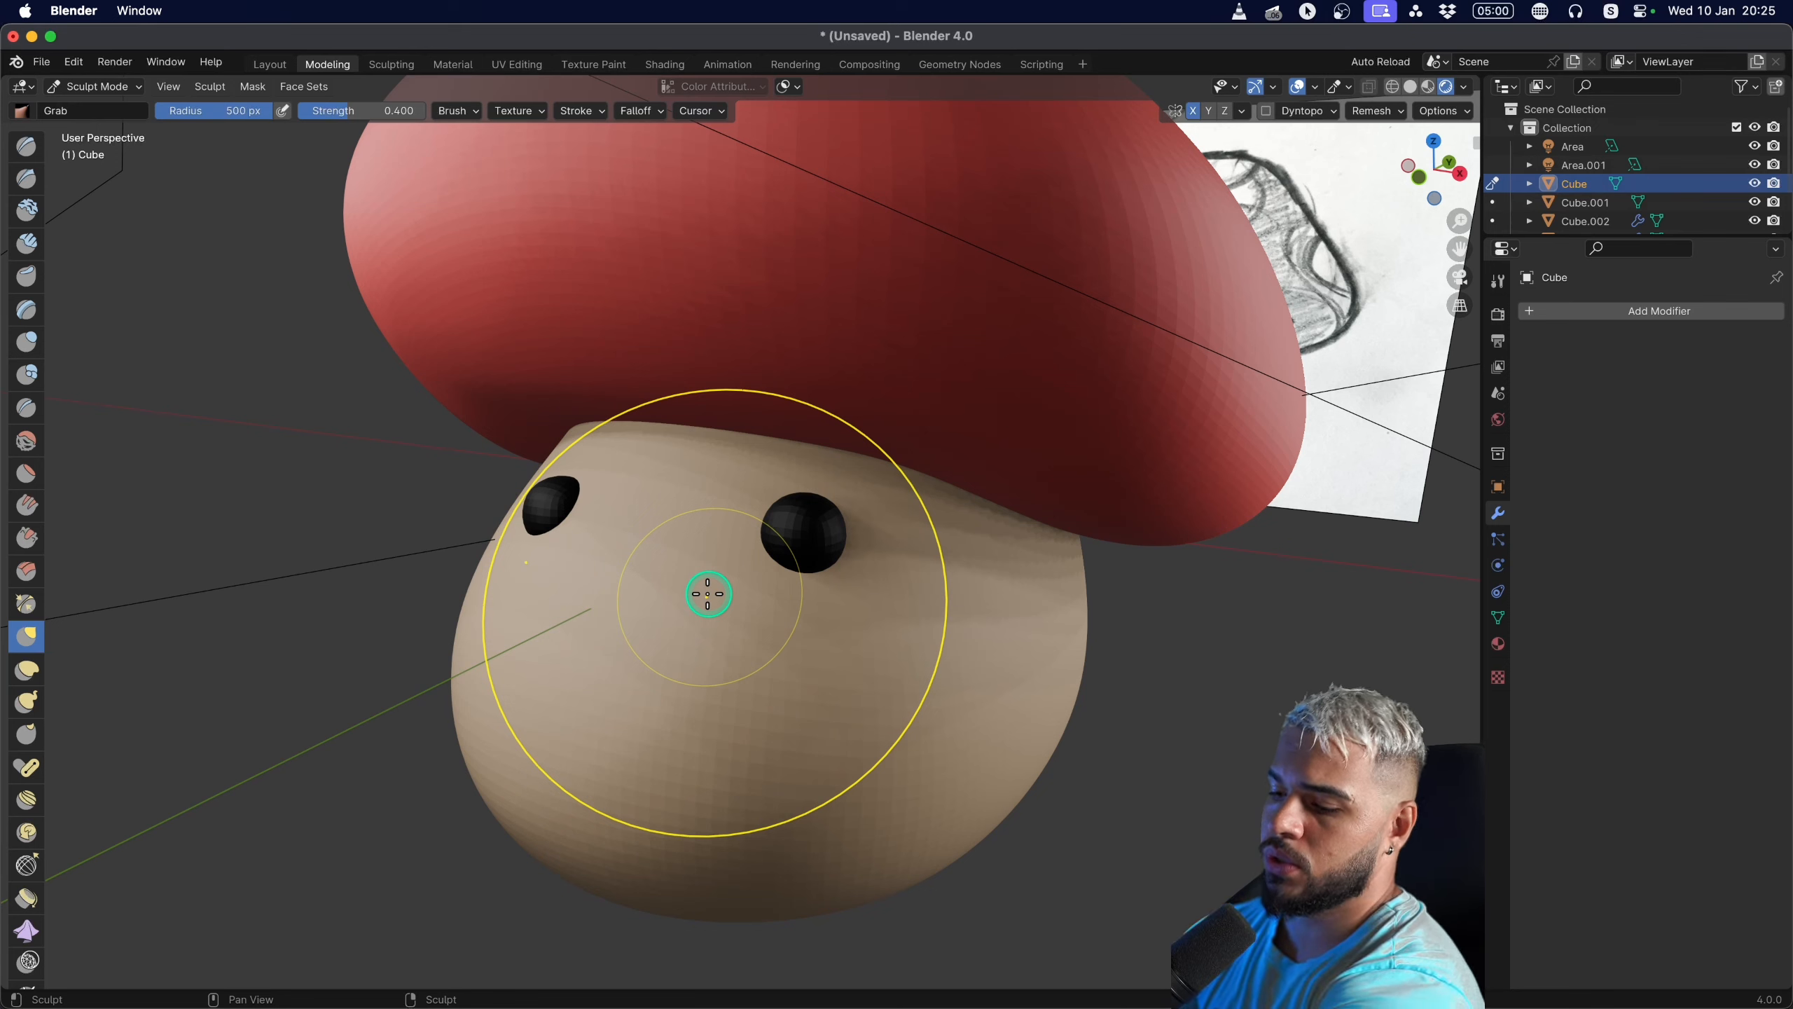
{"action": "left_click_drag", "start_coordinate": [753, 478], "coordinate": [752, 478]}
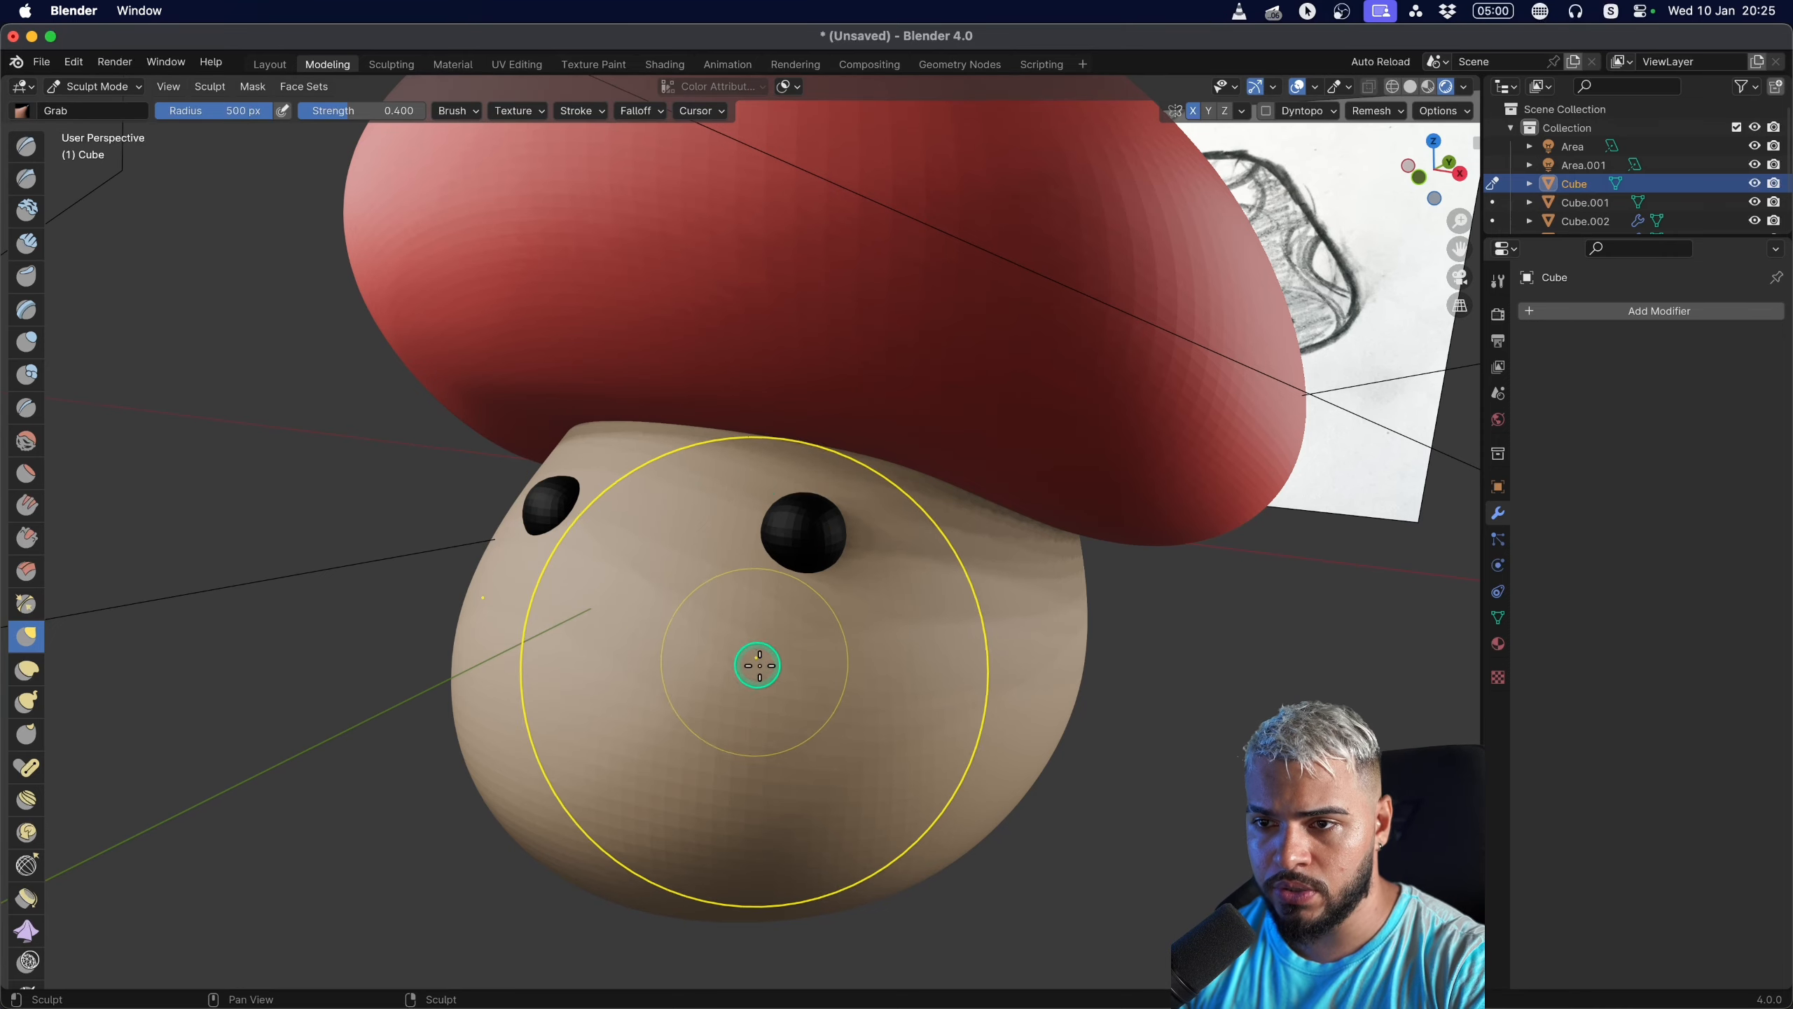
{"action": "mouse_move", "coordinate": [540, 648]}
{"action": "middle_mouse_down"}
{"action": "mouse_move", "coordinate": [634, 650]}
{"action": "mouse_move", "coordinate": [681, 609]}
{"action": "middle_mouse_up"}
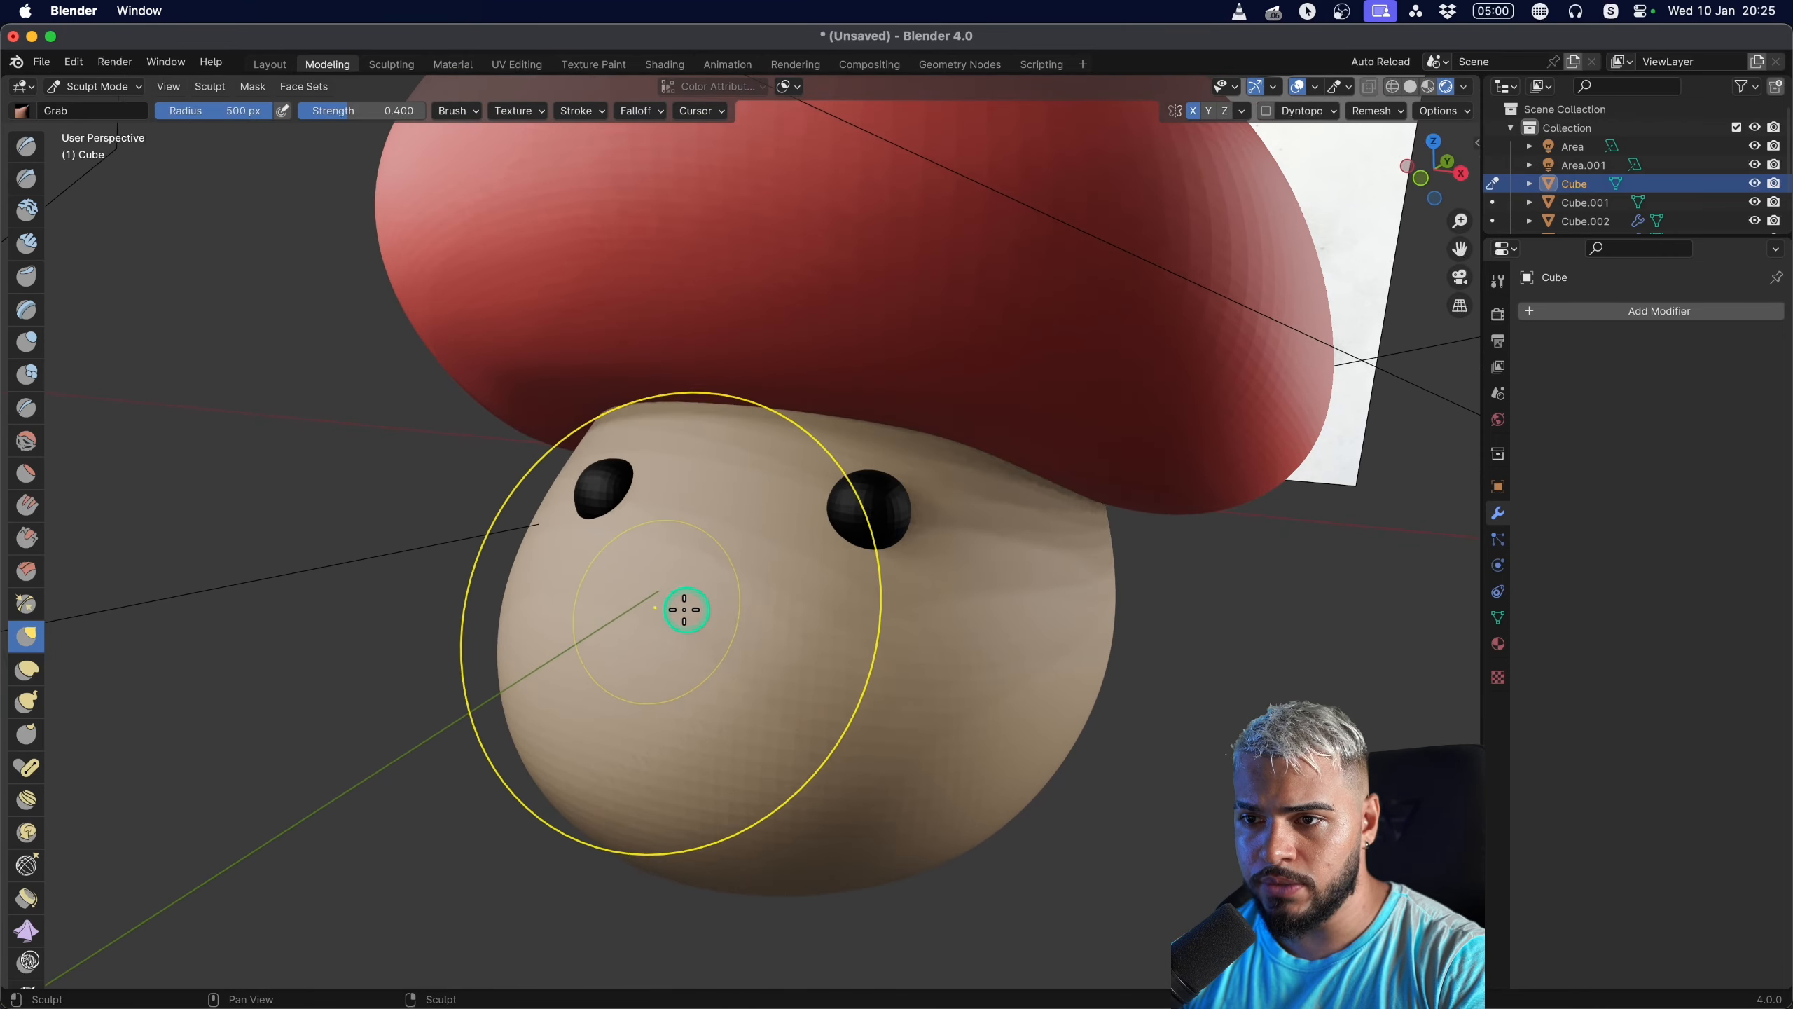
{"action": "key", "text": "r"}
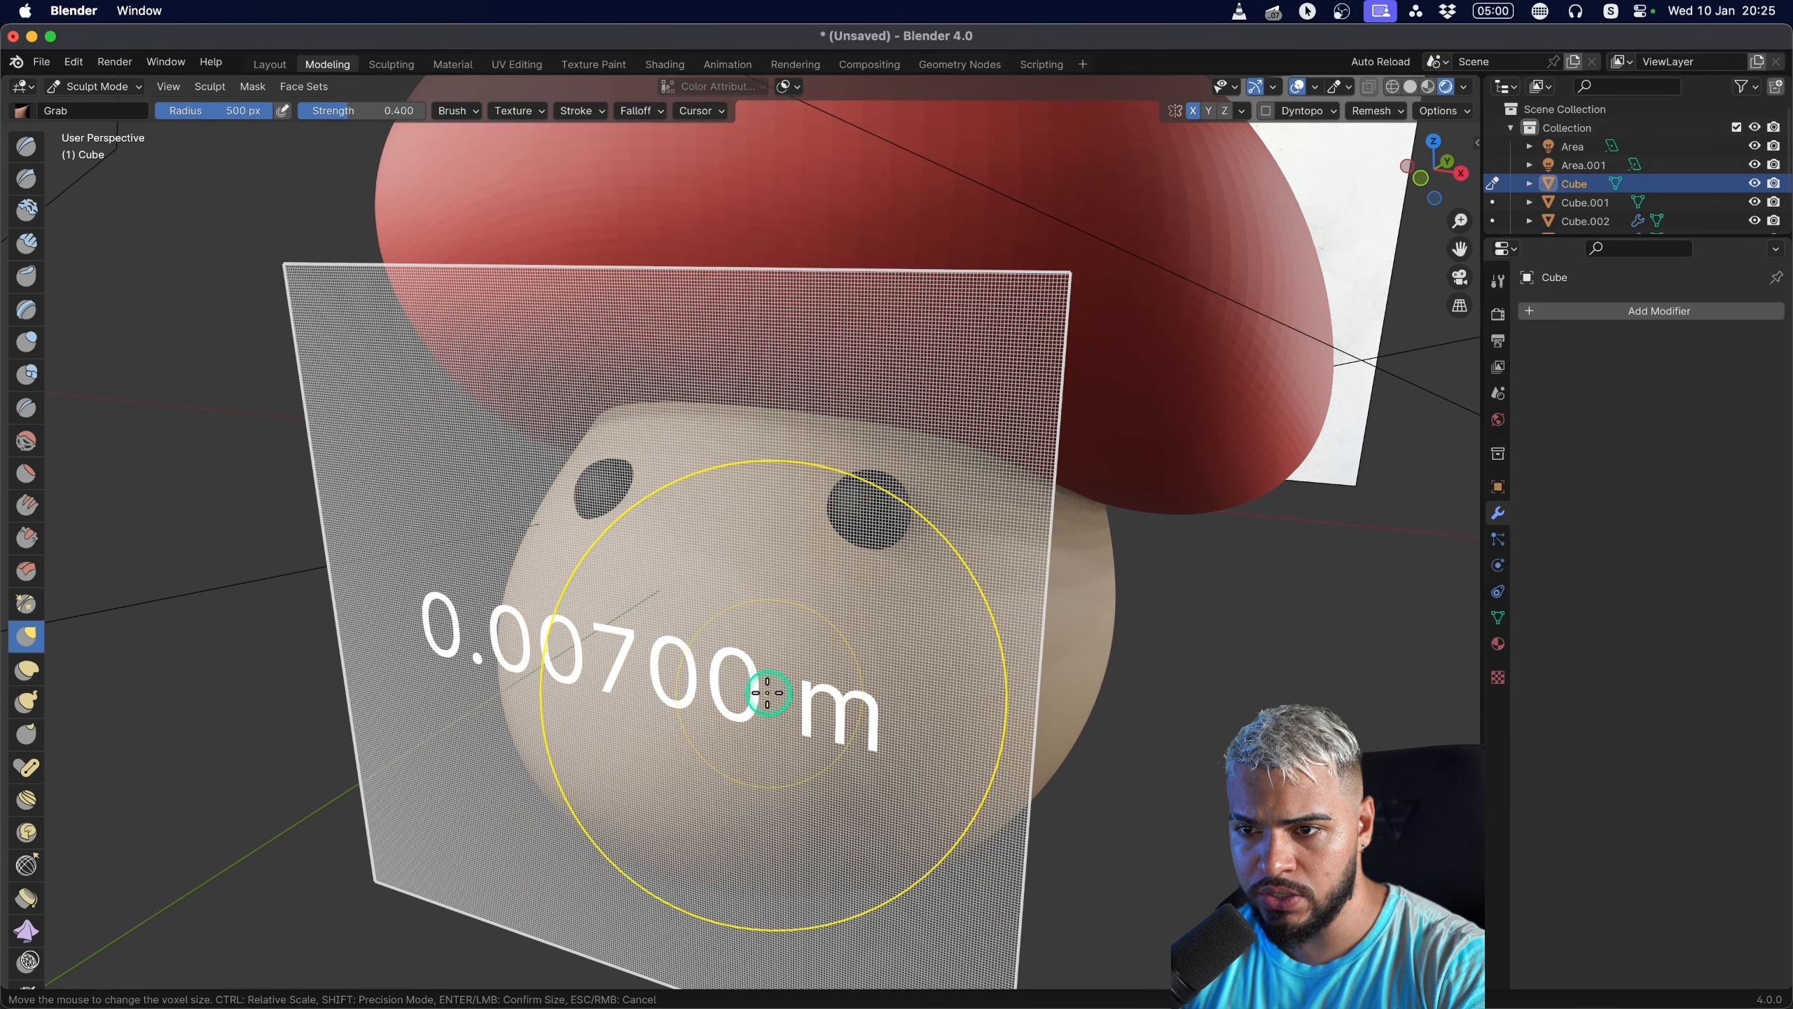
{"action": "left_click", "coordinate": [767, 693]}
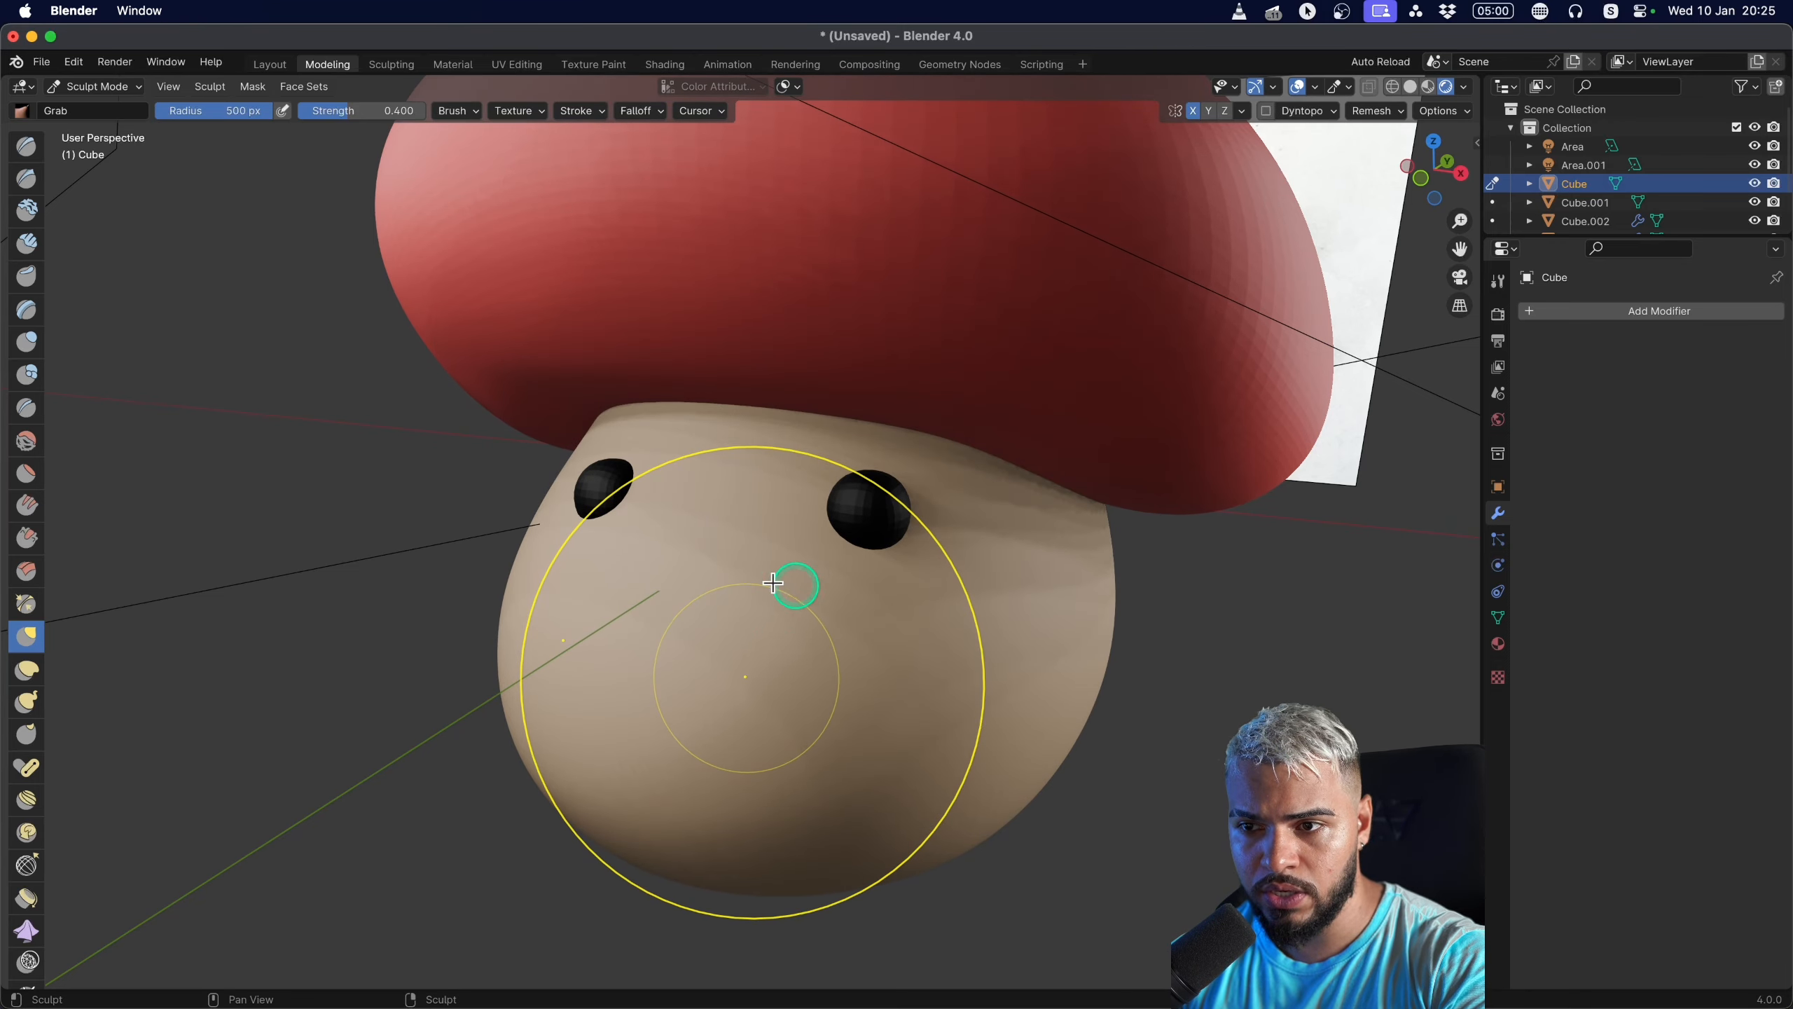
{"action": "key", "text": "Tab"}
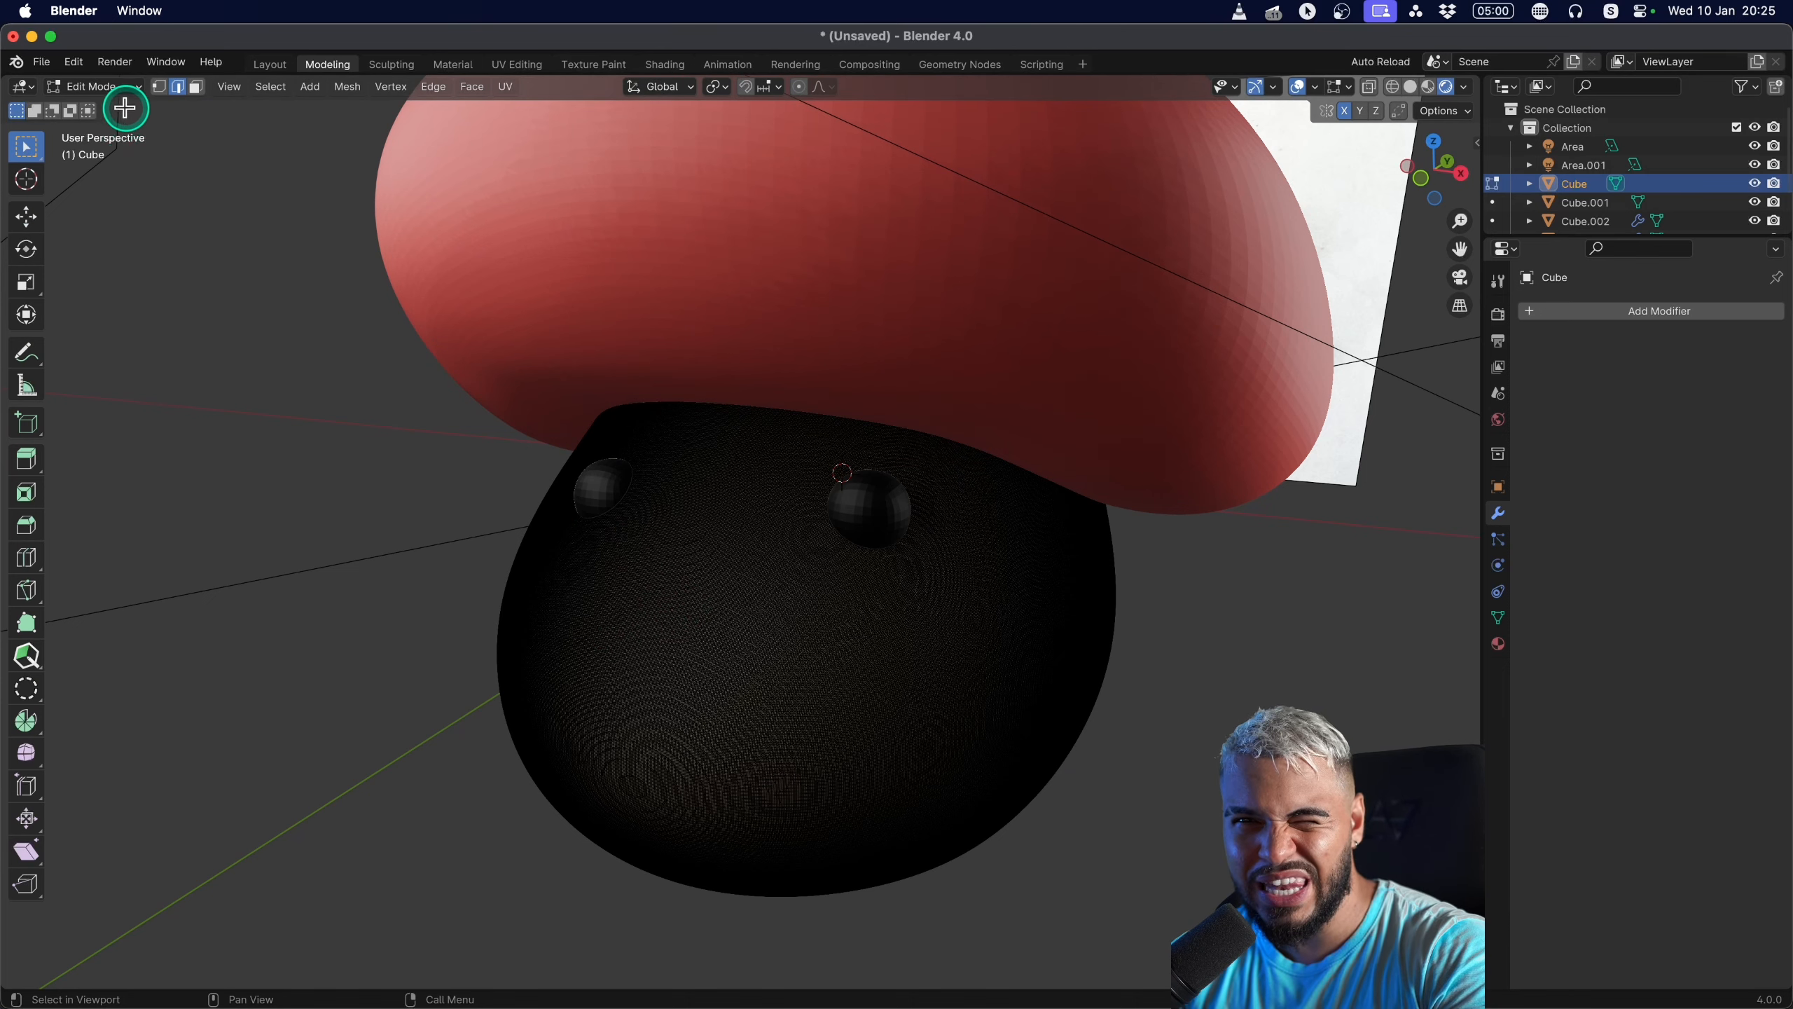
{"action": "left_click", "coordinate": [85, 104]}
{"action": "left_click", "coordinate": [106, 116]}
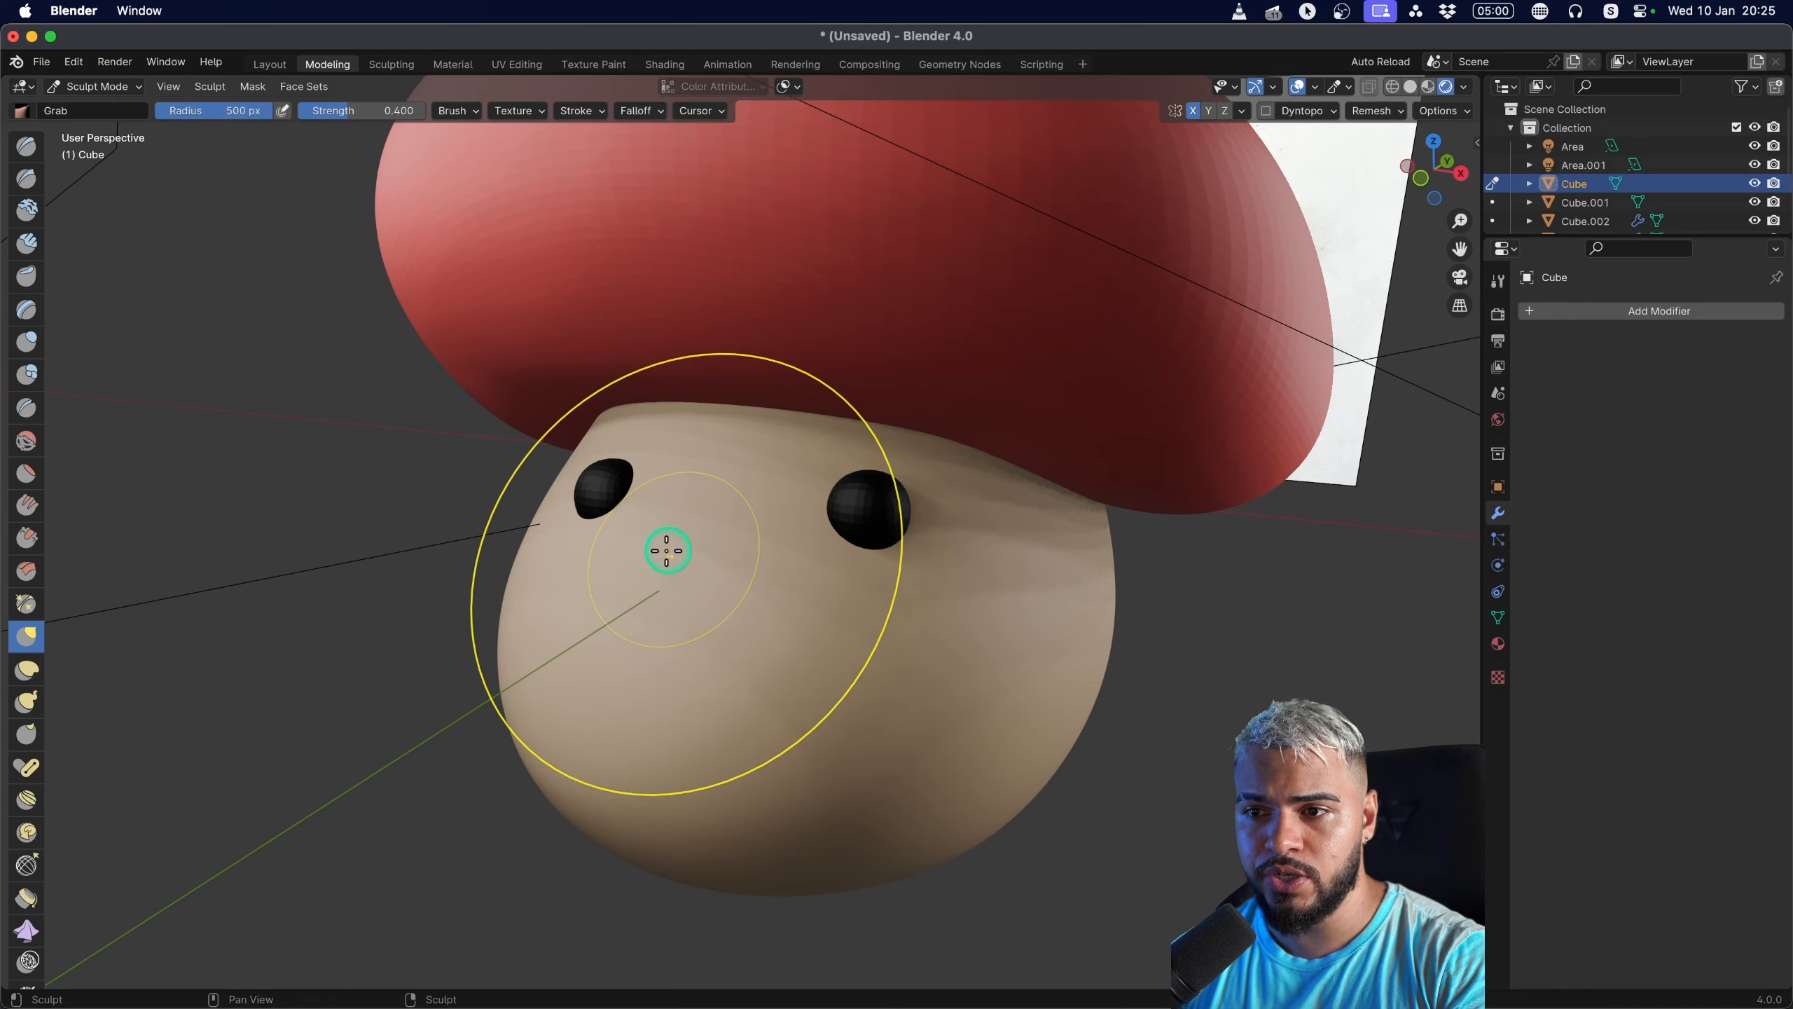
Choose the Draw Sharp brush with a radius of 232 px and switch the viewport to solid shading.
{"action": "mouse_move", "coordinate": [655, 584]}
{"action": "middle_mouse_down"}
{"action": "mouse_move", "coordinate": [628, 580]}
{"action": "mouse_move", "coordinate": [701, 578]}
{"action": "middle_mouse_up"}
{"action": "key", "text": "2"}
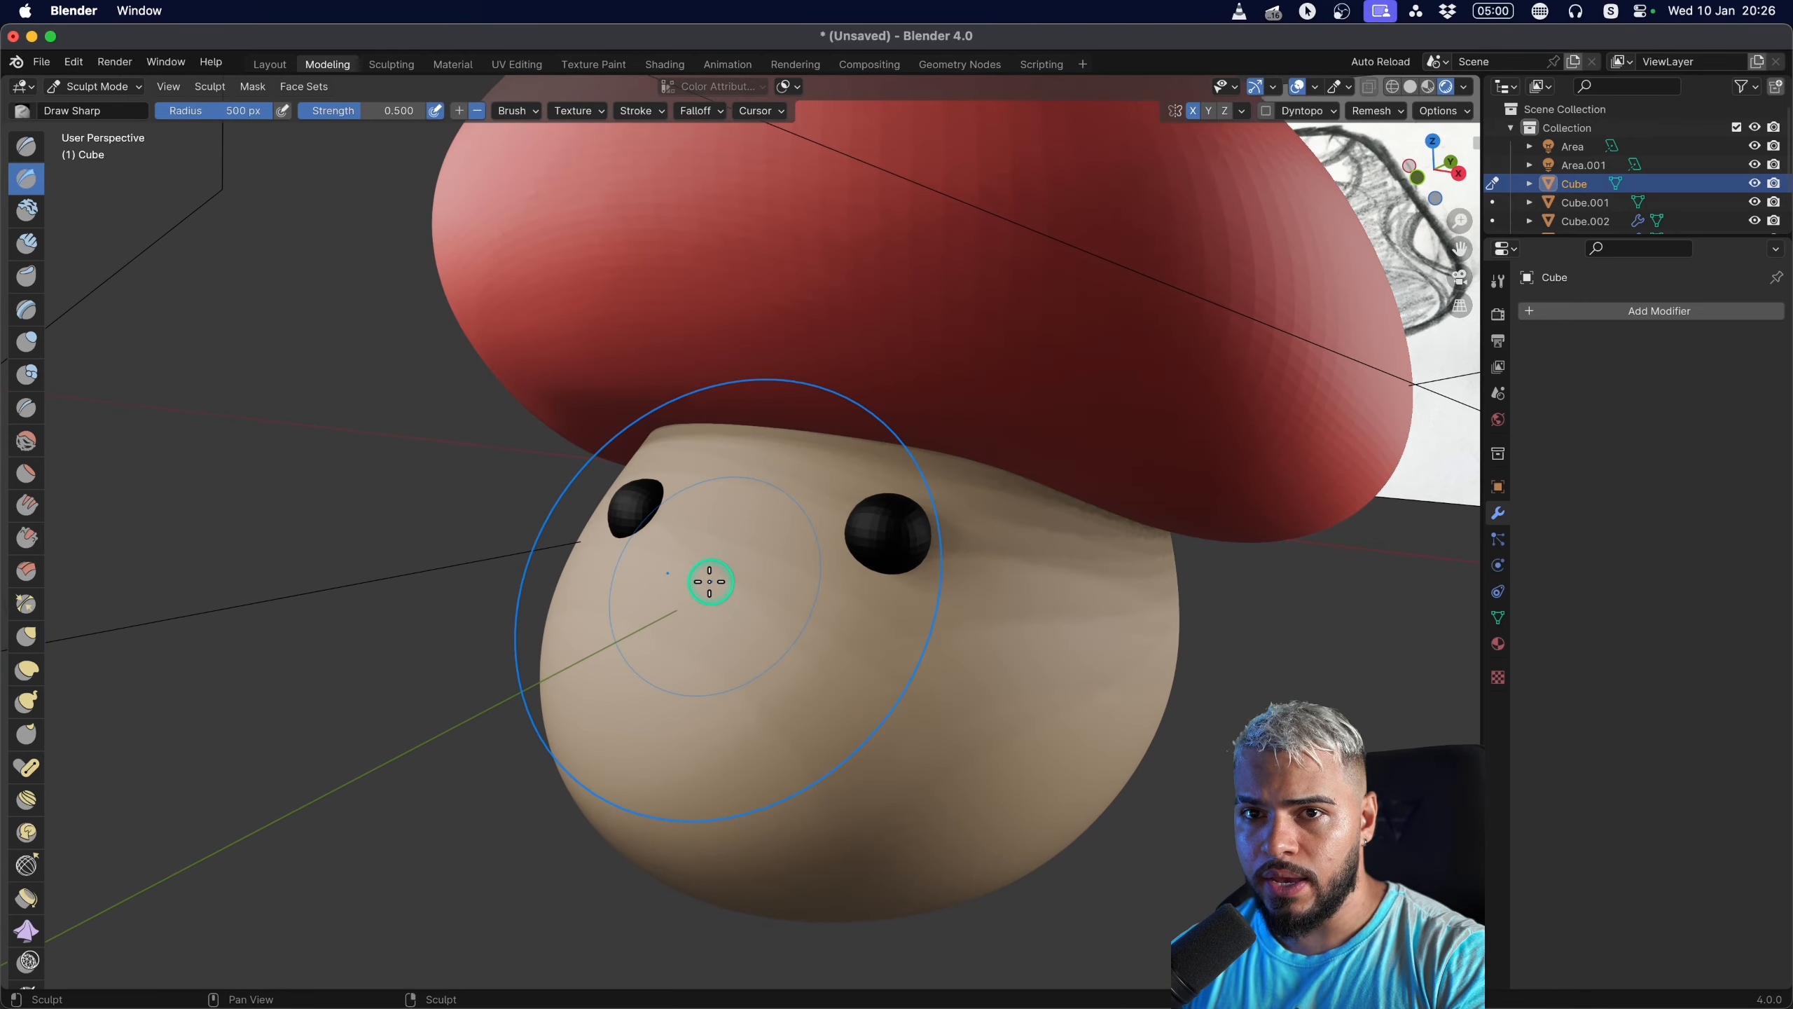
{"action": "key", "text": "f"}
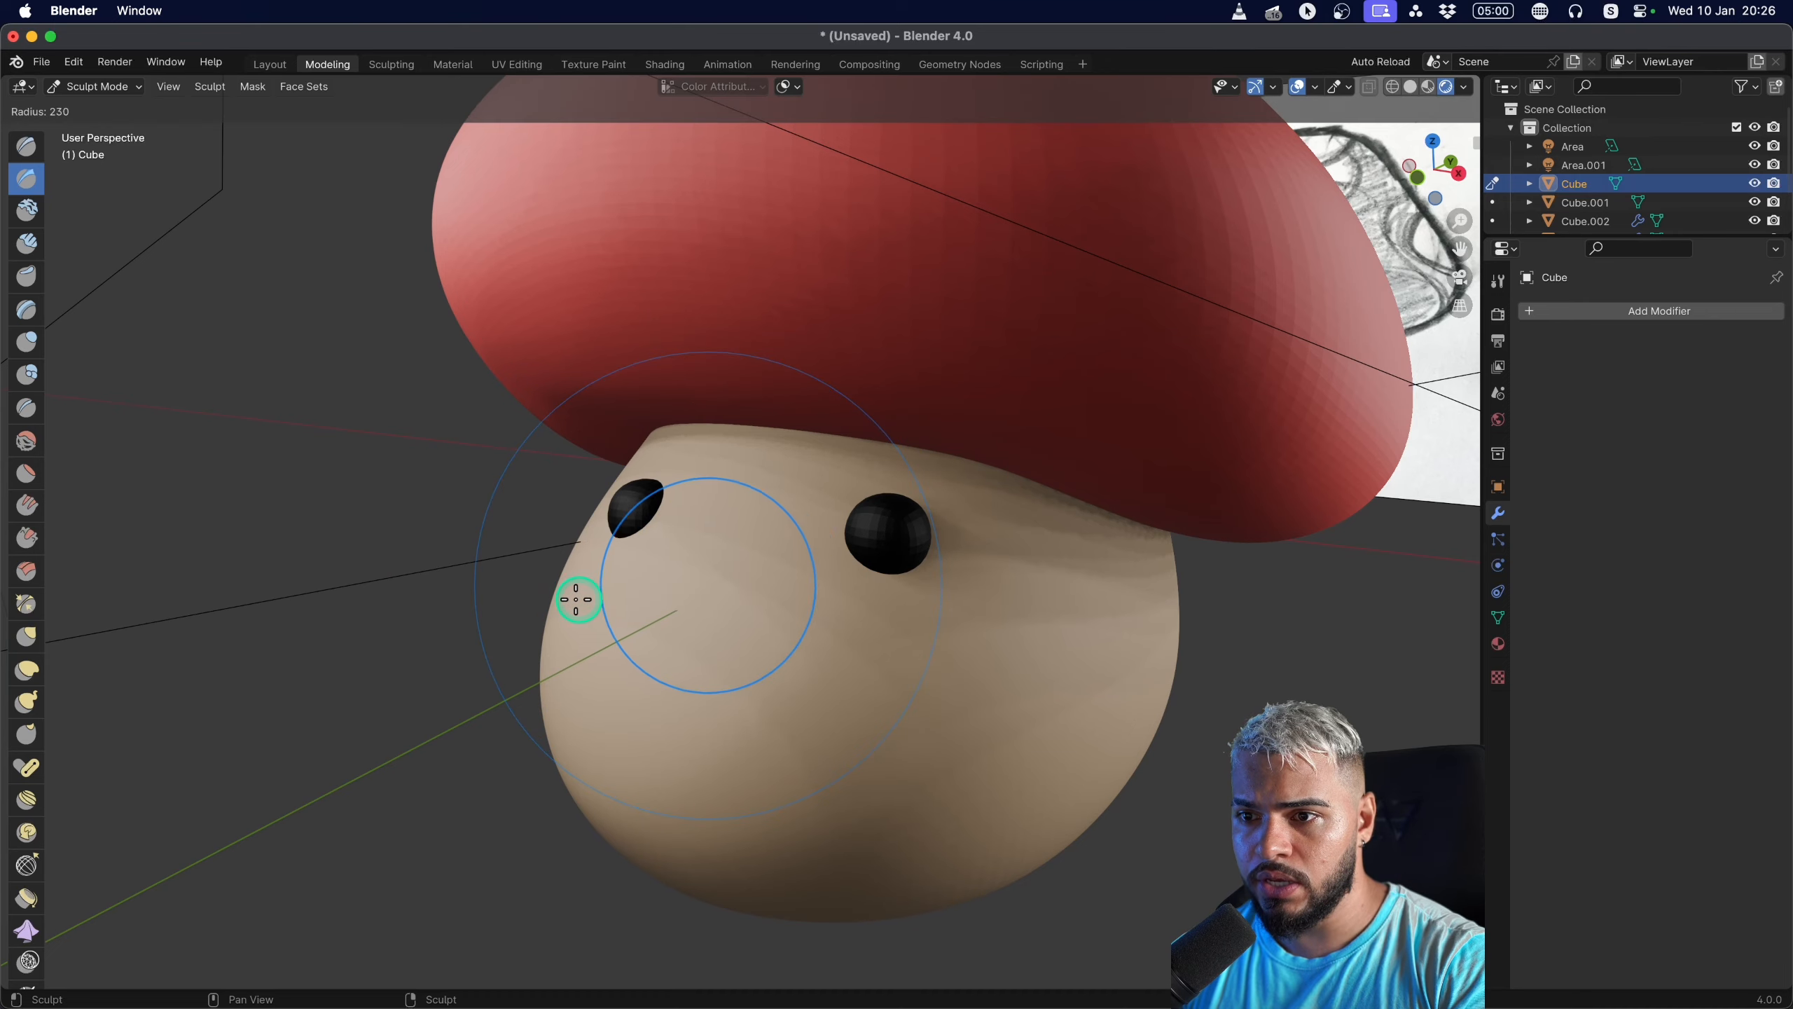
{"action": "left_click", "coordinate": [576, 599]}
{"action": "middle_click_drag", "start_coordinate": [700, 585], "coordinate": [1186, 360]}
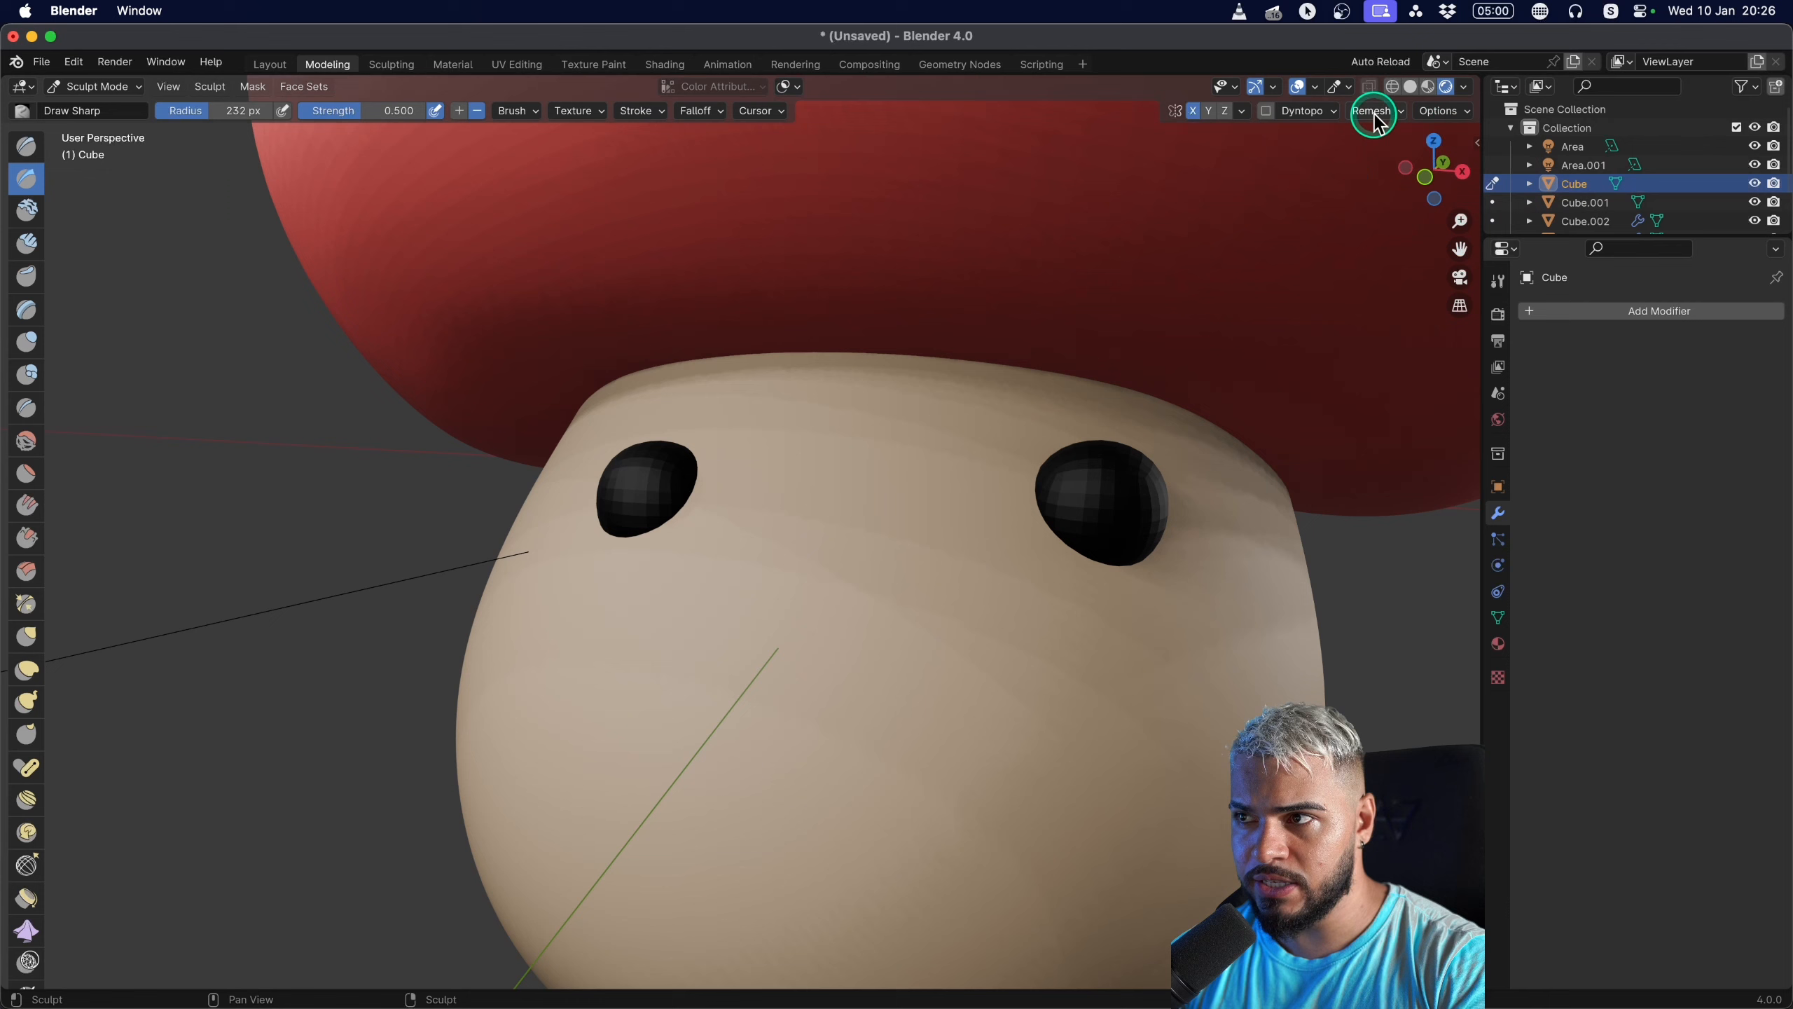
{"action": "left_click", "coordinate": [1411, 88]}
{"action": "middle_click_drag", "start_coordinate": [568, 555], "coordinate": [552, 564]}
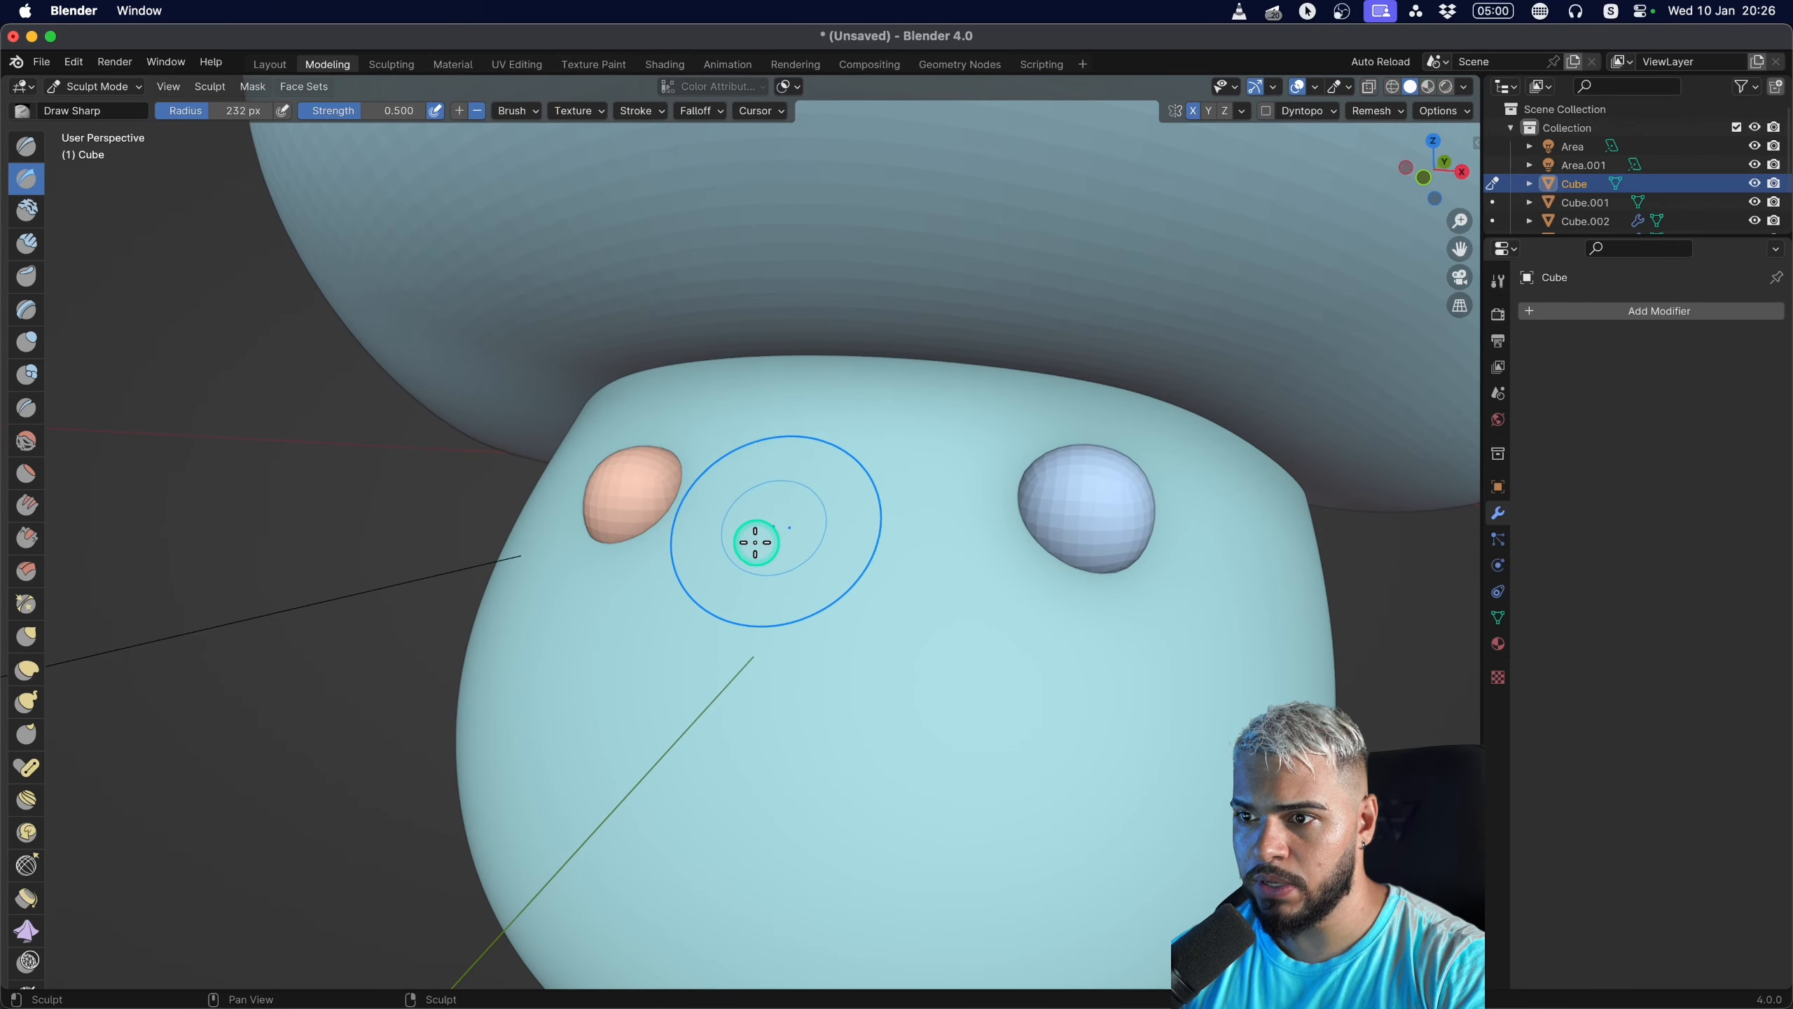
Carve a small wavy mouth between the eyes with Draw Sharp, using brush radii of 174 px and 124 px.
{"action": "mouse_move", "coordinate": [781, 561]}
{"action": "middle_mouse_down"}
{"action": "mouse_move", "coordinate": [832, 509]}
{"action": "mouse_move", "coordinate": [696, 556]}
{"action": "mouse_move", "coordinate": [908, 480]}
{"action": "mouse_move", "coordinate": [689, 568]}
{"action": "mouse_move", "coordinate": [777, 551]}
{"action": "mouse_move", "coordinate": [712, 610]}
{"action": "mouse_move", "coordinate": [734, 588]}
{"action": "middle_mouse_up"}
{"action": "key", "text": "f"}
{"action": "left_click", "coordinate": [676, 613]}
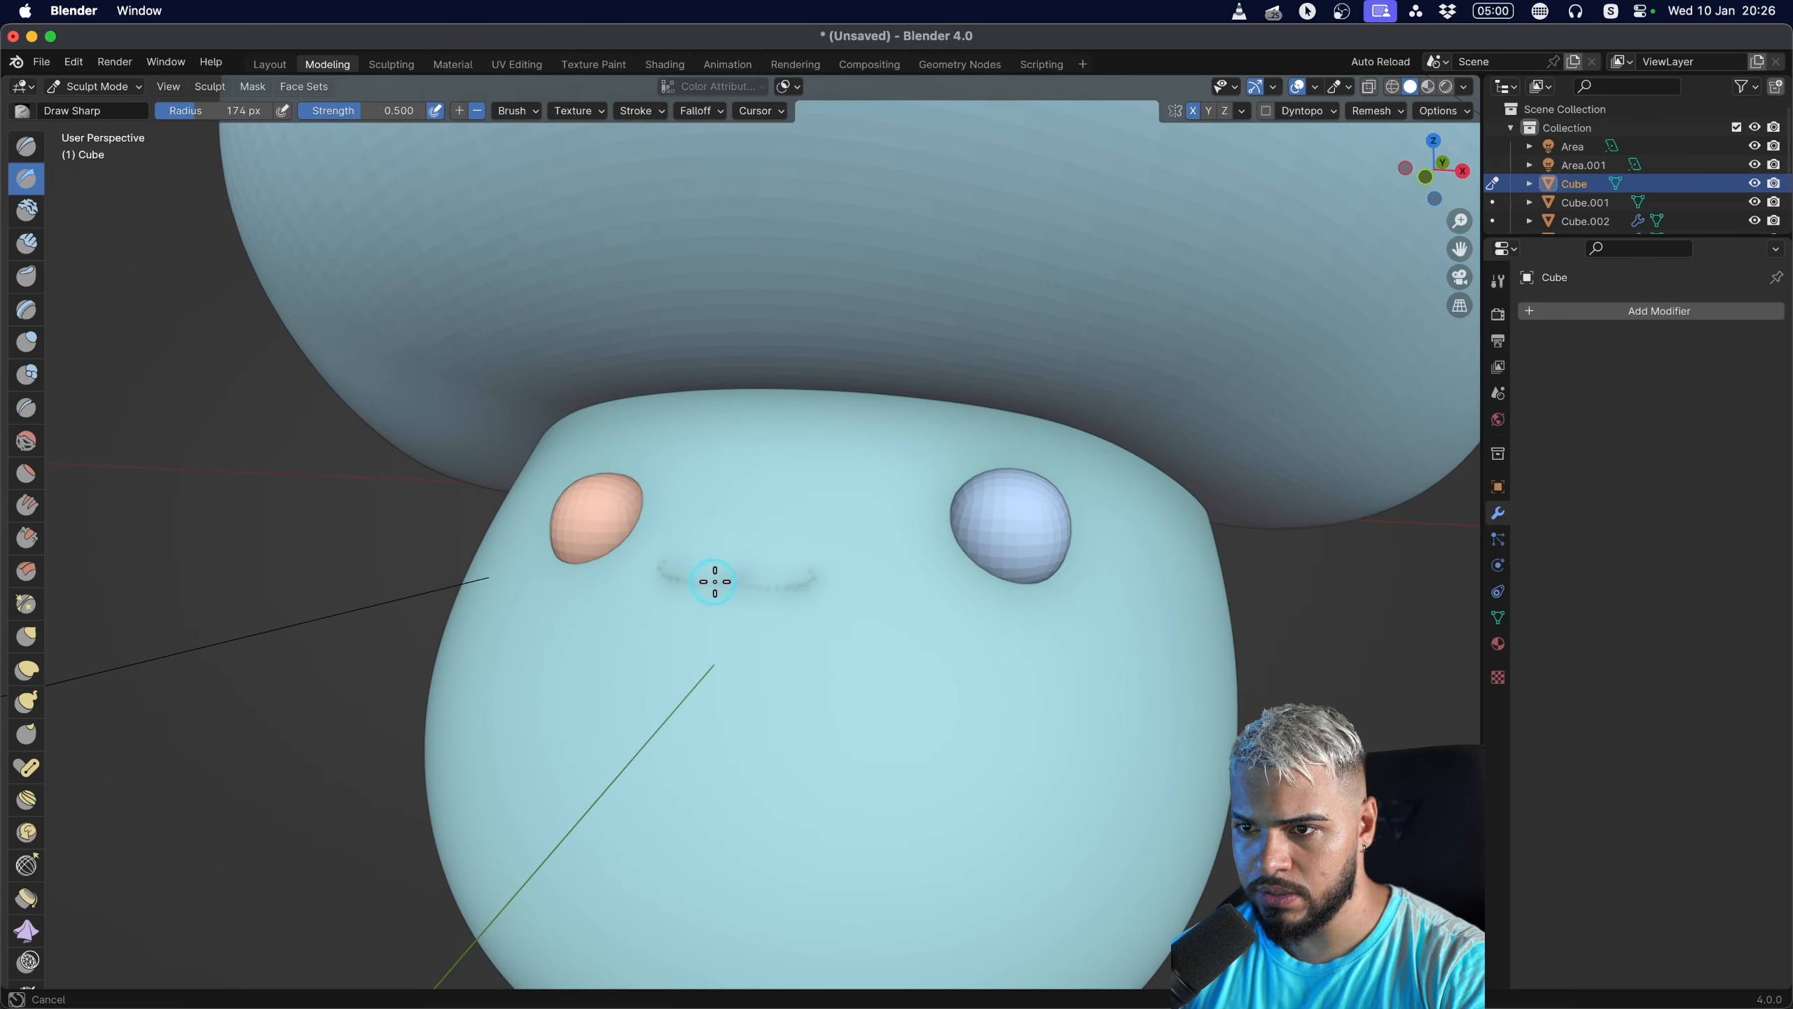
{"action": "mouse_move", "coordinate": [808, 602]}
{"action": "middle_mouse_down", "text": "ctrl"}
{"action": "mouse_move", "coordinate": [744, 612]}
{"action": "mouse_move", "coordinate": [773, 678]}
{"action": "middle_mouse_up", "text": "ctrl"}
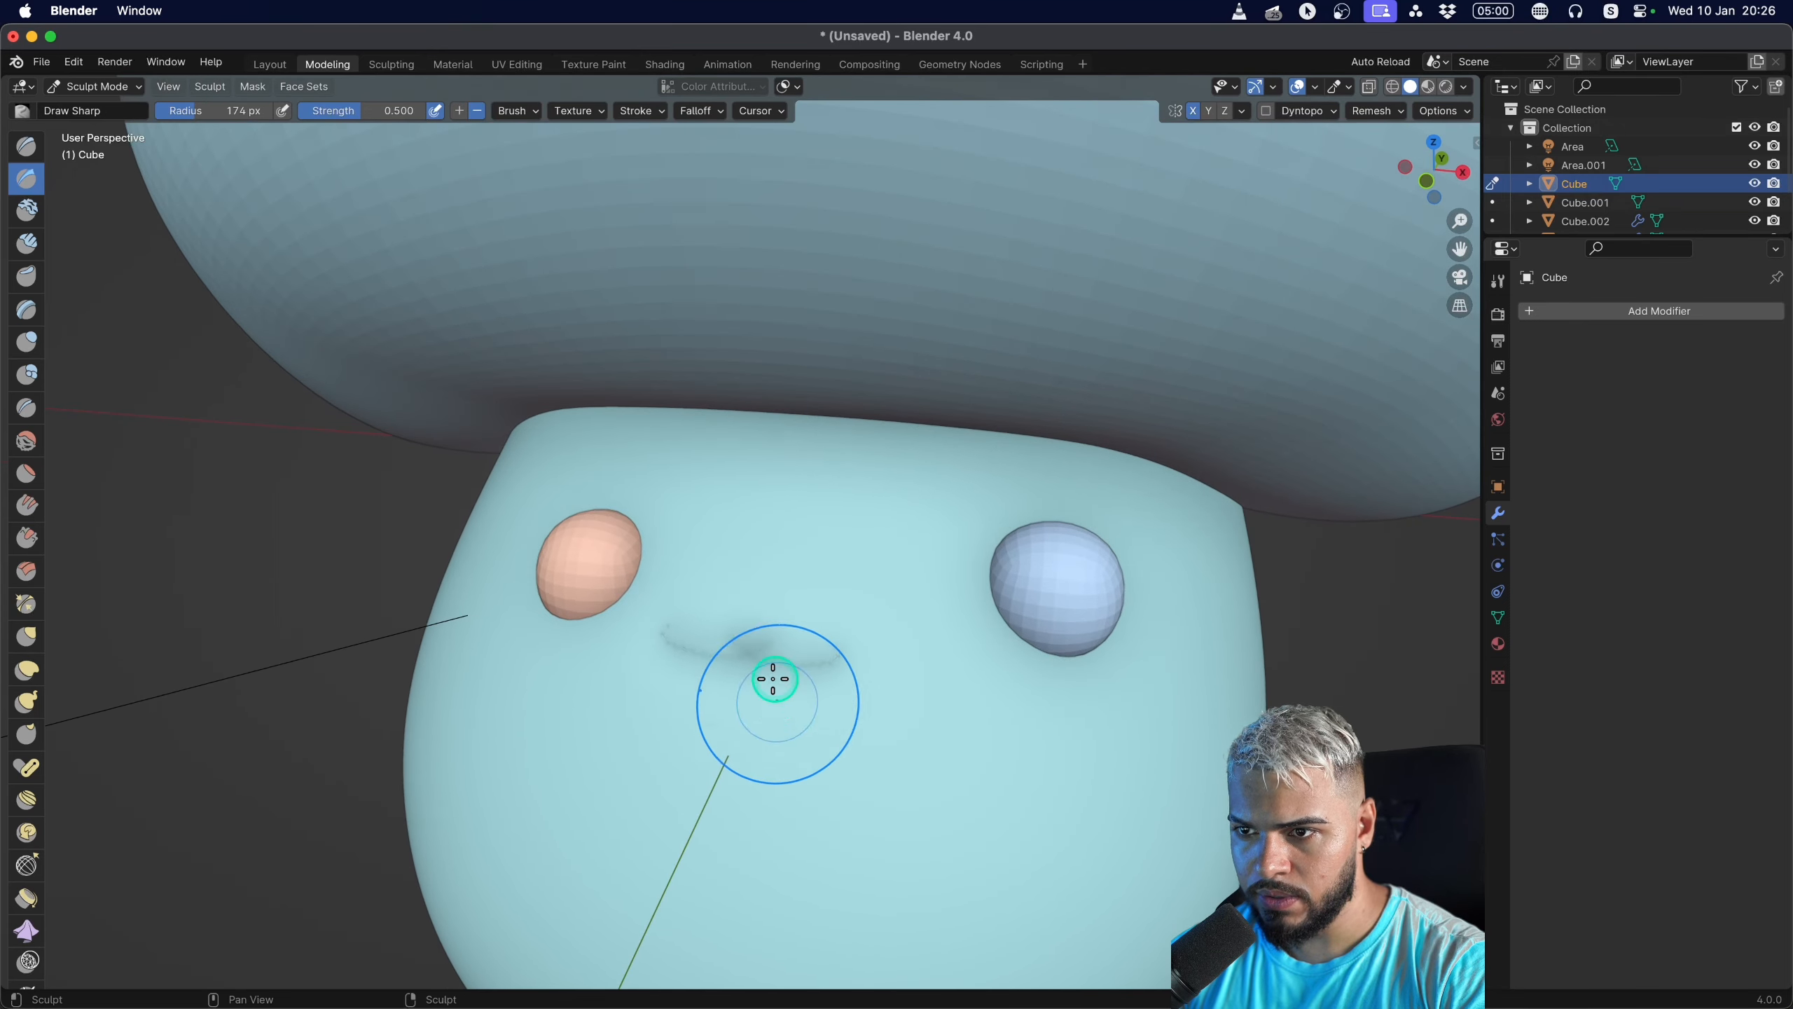
{"action": "key", "text": "f"}
{"action": "left_click", "coordinate": [723, 672]}
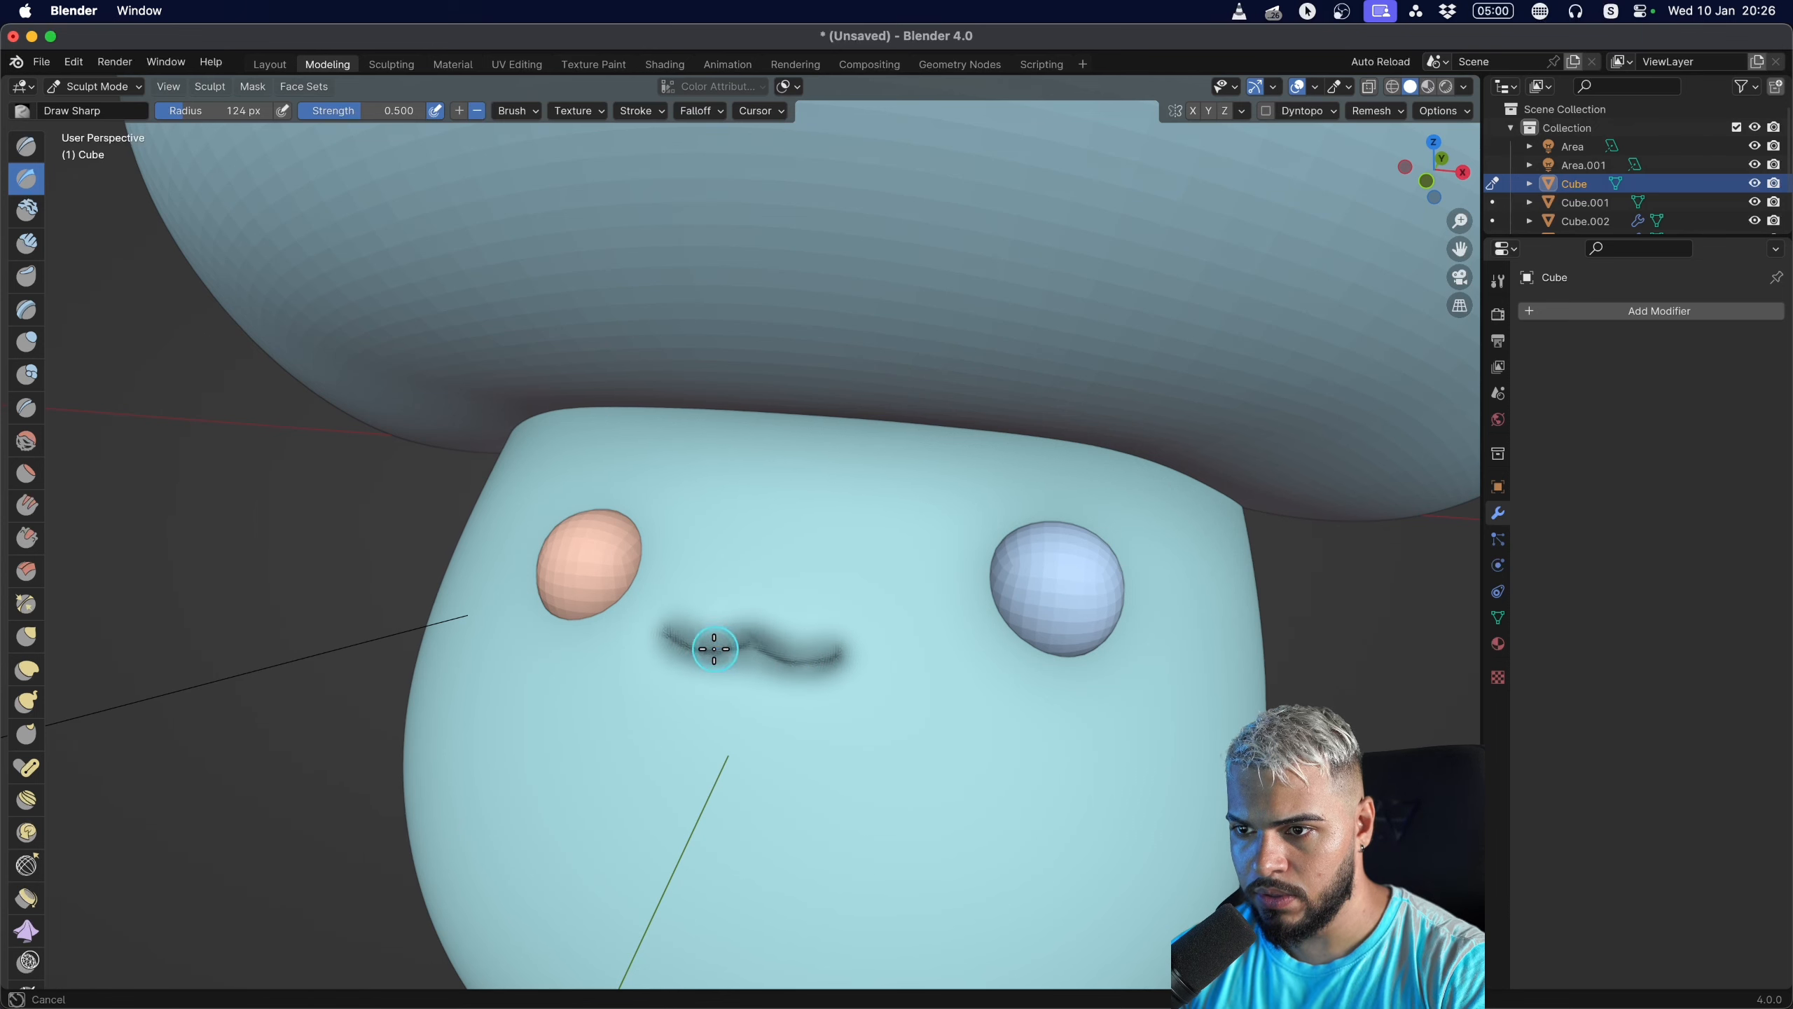
{"action": "middle_click_drag", "start_coordinate": [745, 623], "coordinate": [383, 472]}
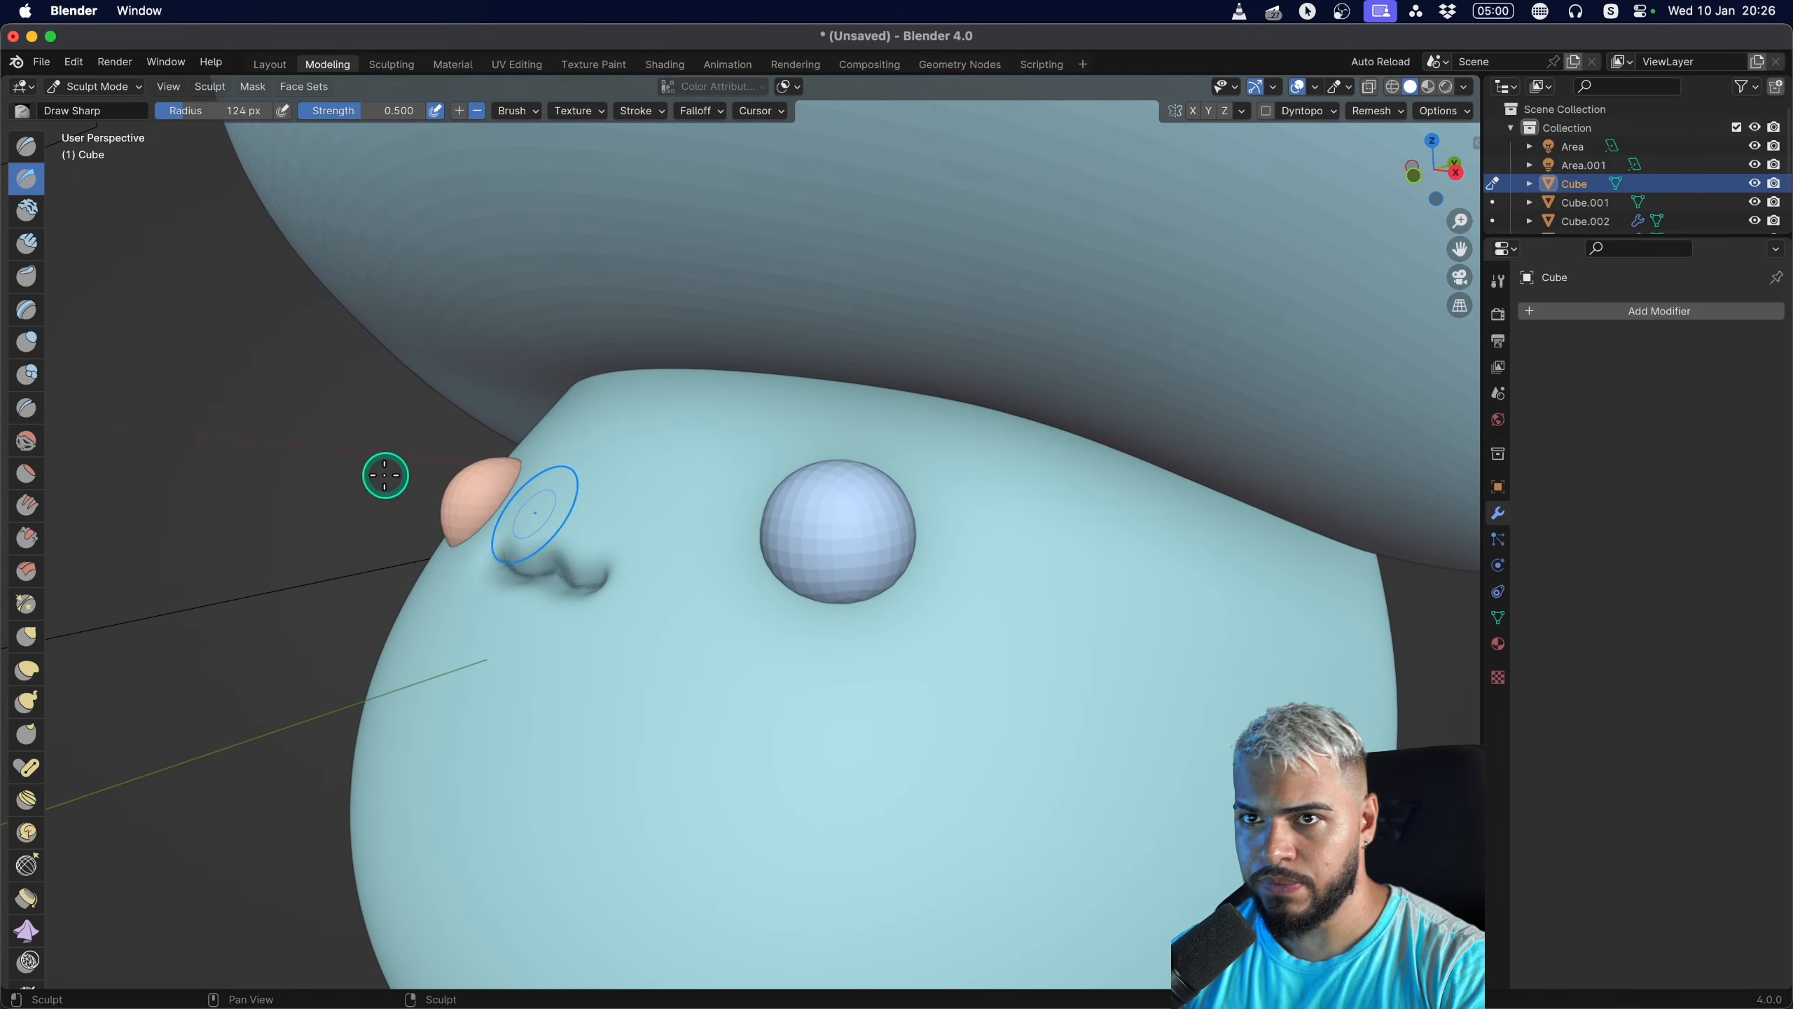
Switch to the Sculpting workspace and tighten the mouth crease with the Pinch brush, enlarging its radius to 208 px.
{"action": "left_click", "coordinate": [388, 68]}
{"action": "middle_click_drag", "start_coordinate": [811, 586], "coordinate": [936, 528], "text": "shift"}
{"action": "scroll", "coordinate": [936, 528], "scroll_direction": "up", "scroll_amount": 5}
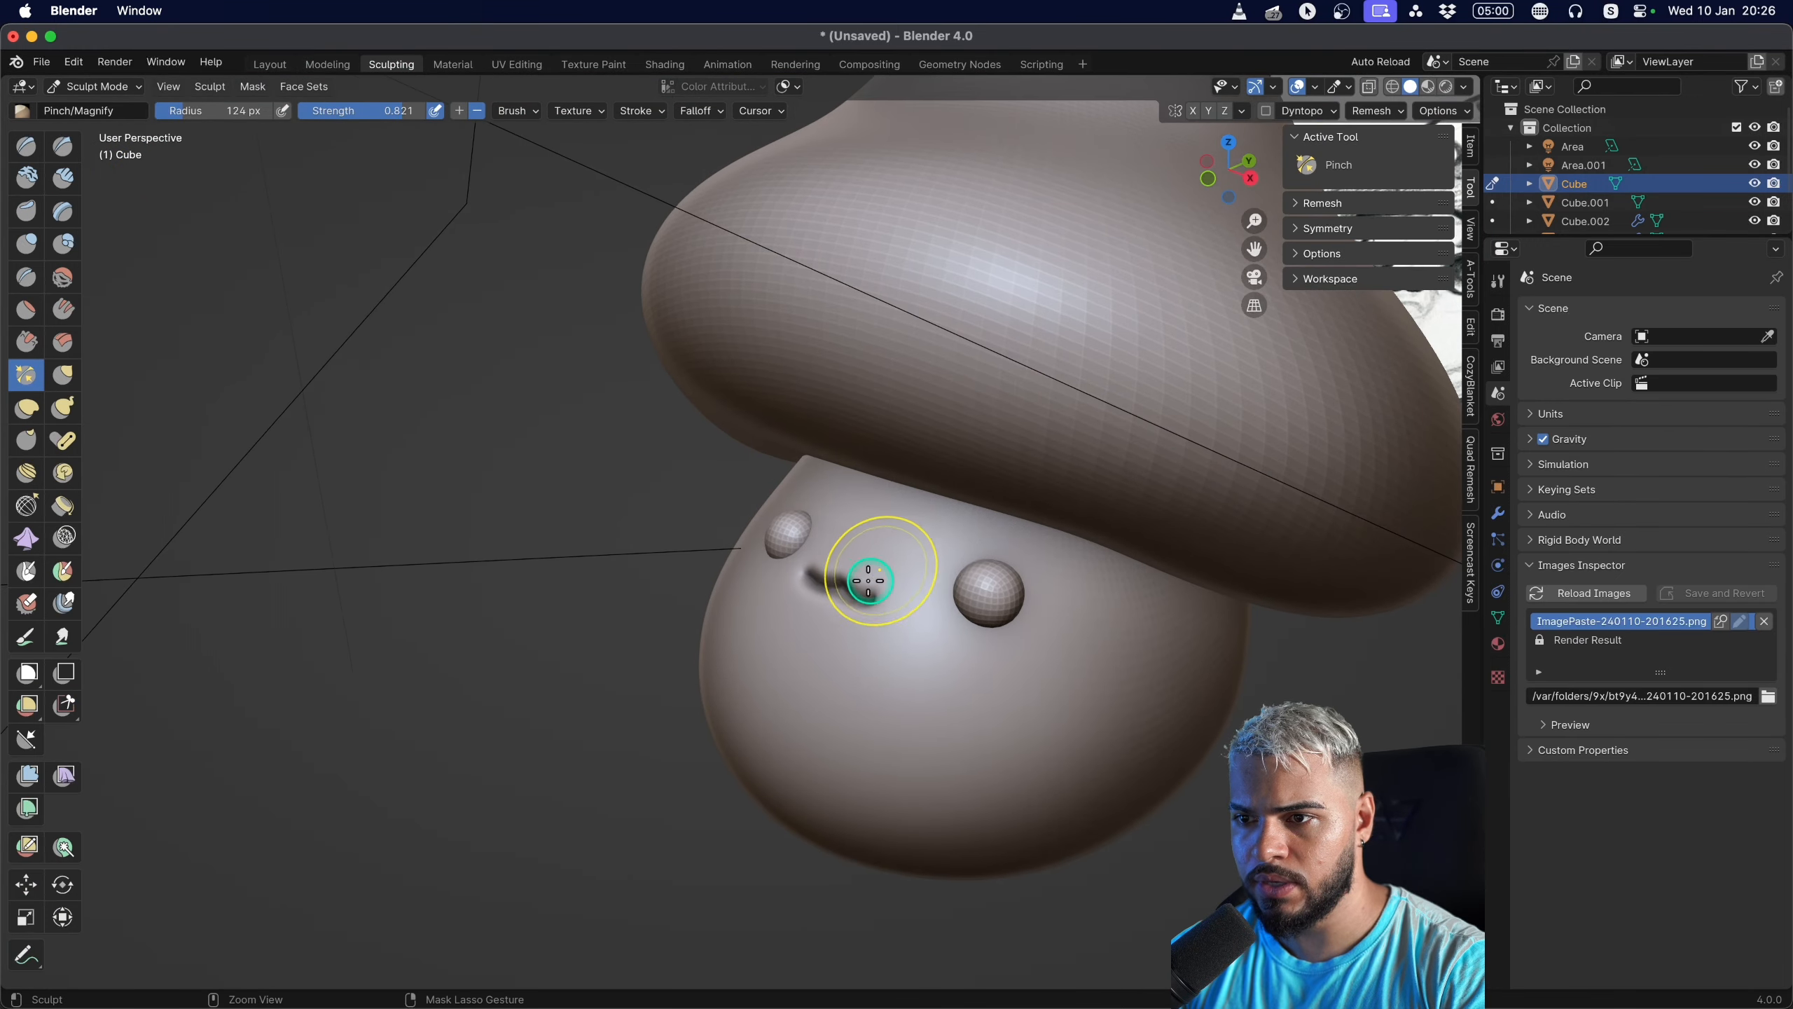
{"action": "scroll", "coordinate": [1130, 495], "scroll_direction": "up", "scroll_amount": 1}
{"action": "middle_click_drag", "start_coordinate": [1193, 488], "coordinate": [959, 437], "text": "shift"}
{"action": "scroll", "coordinate": [873, 510], "scroll_direction": "up", "scroll_amount": 4}
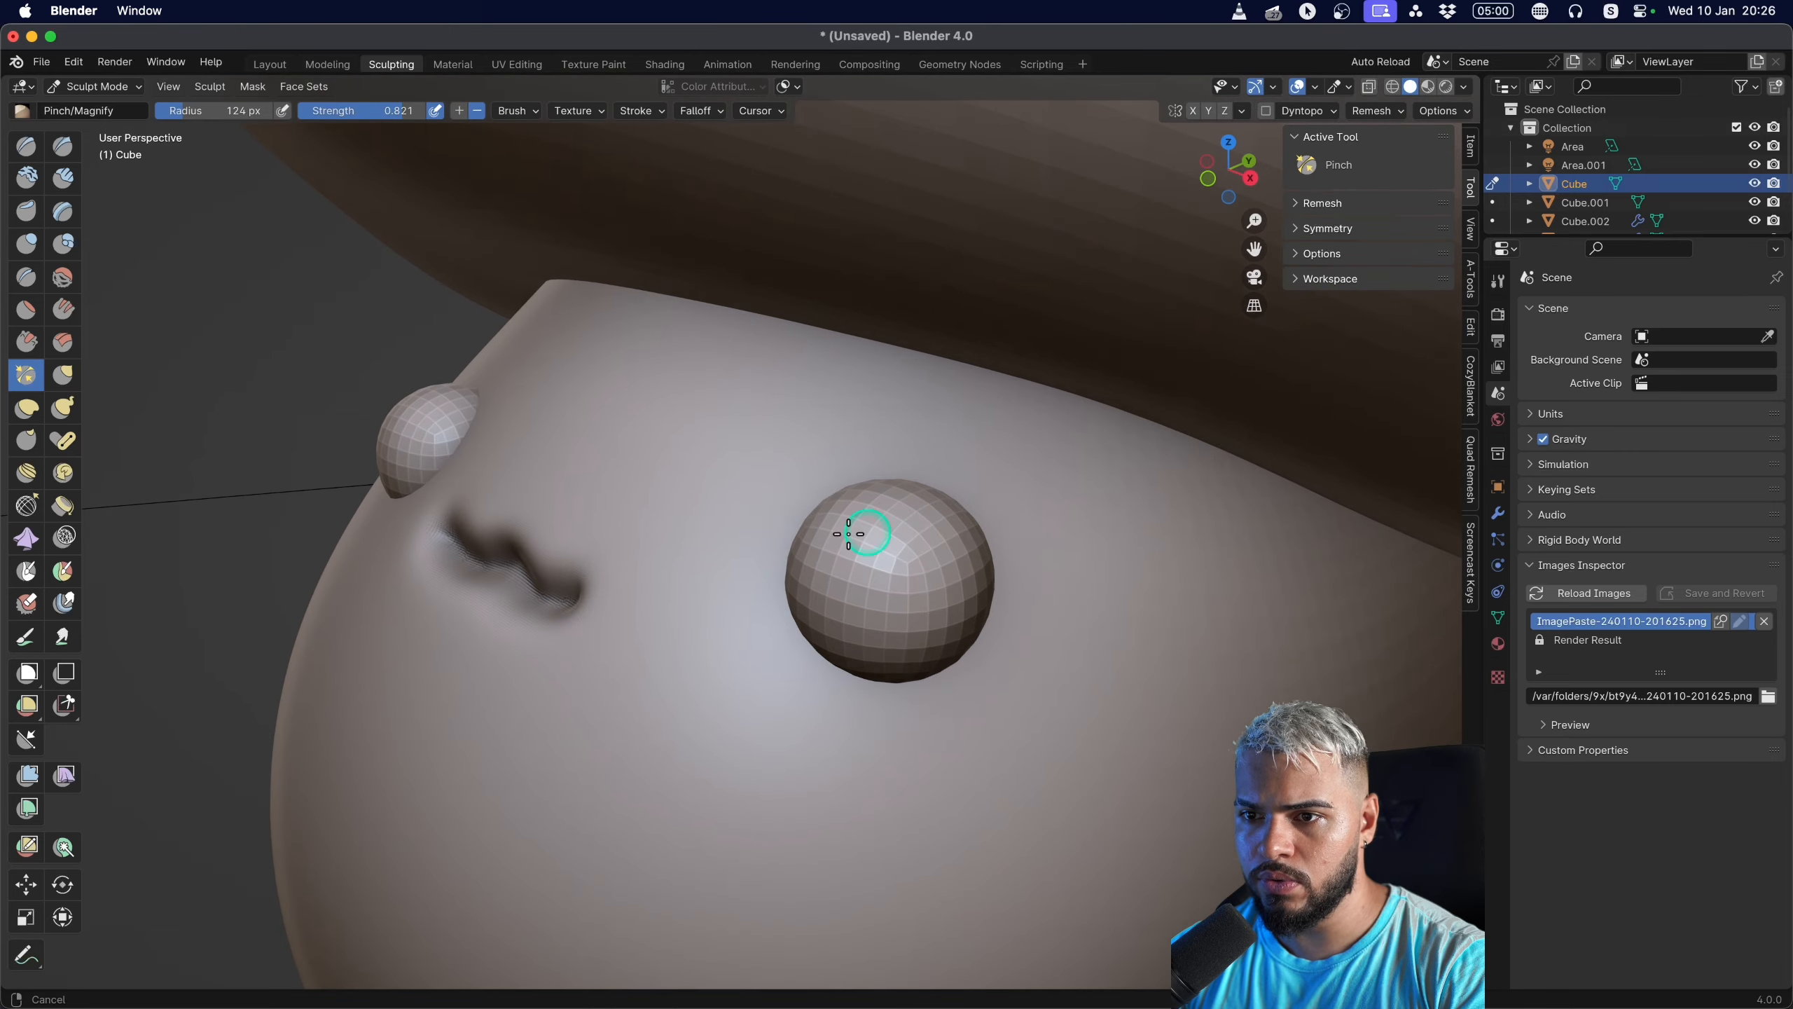
{"action": "middle_click_drag", "start_coordinate": [731, 606], "coordinate": [832, 565]}
{"action": "middle_click_drag", "start_coordinate": [844, 489], "coordinate": [656, 507]}
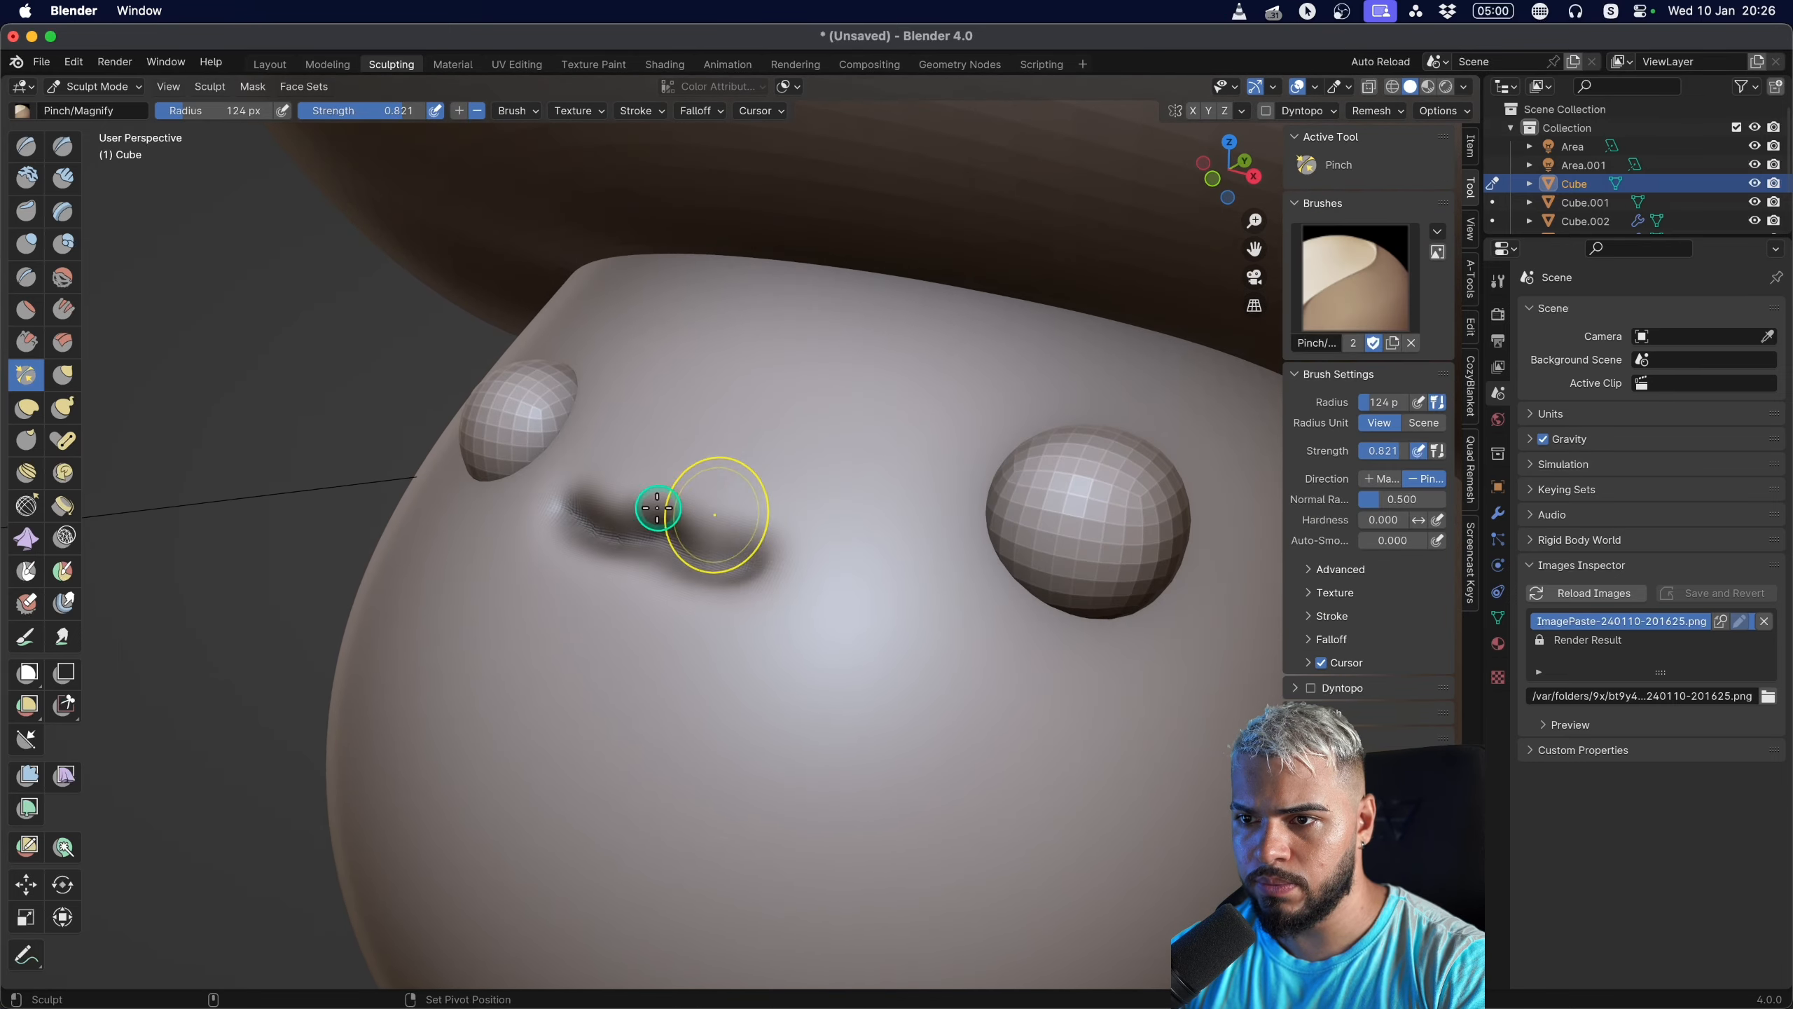
{"action": "mouse_move", "coordinate": [555, 561]}
{"action": "middle_mouse_down"}
{"action": "mouse_move", "coordinate": [729, 621]}
{"action": "mouse_move", "coordinate": [944, 628]}
{"action": "mouse_move", "coordinate": [1085, 593]}
{"action": "mouse_move", "coordinate": [704, 629]}
{"action": "middle_mouse_up"}
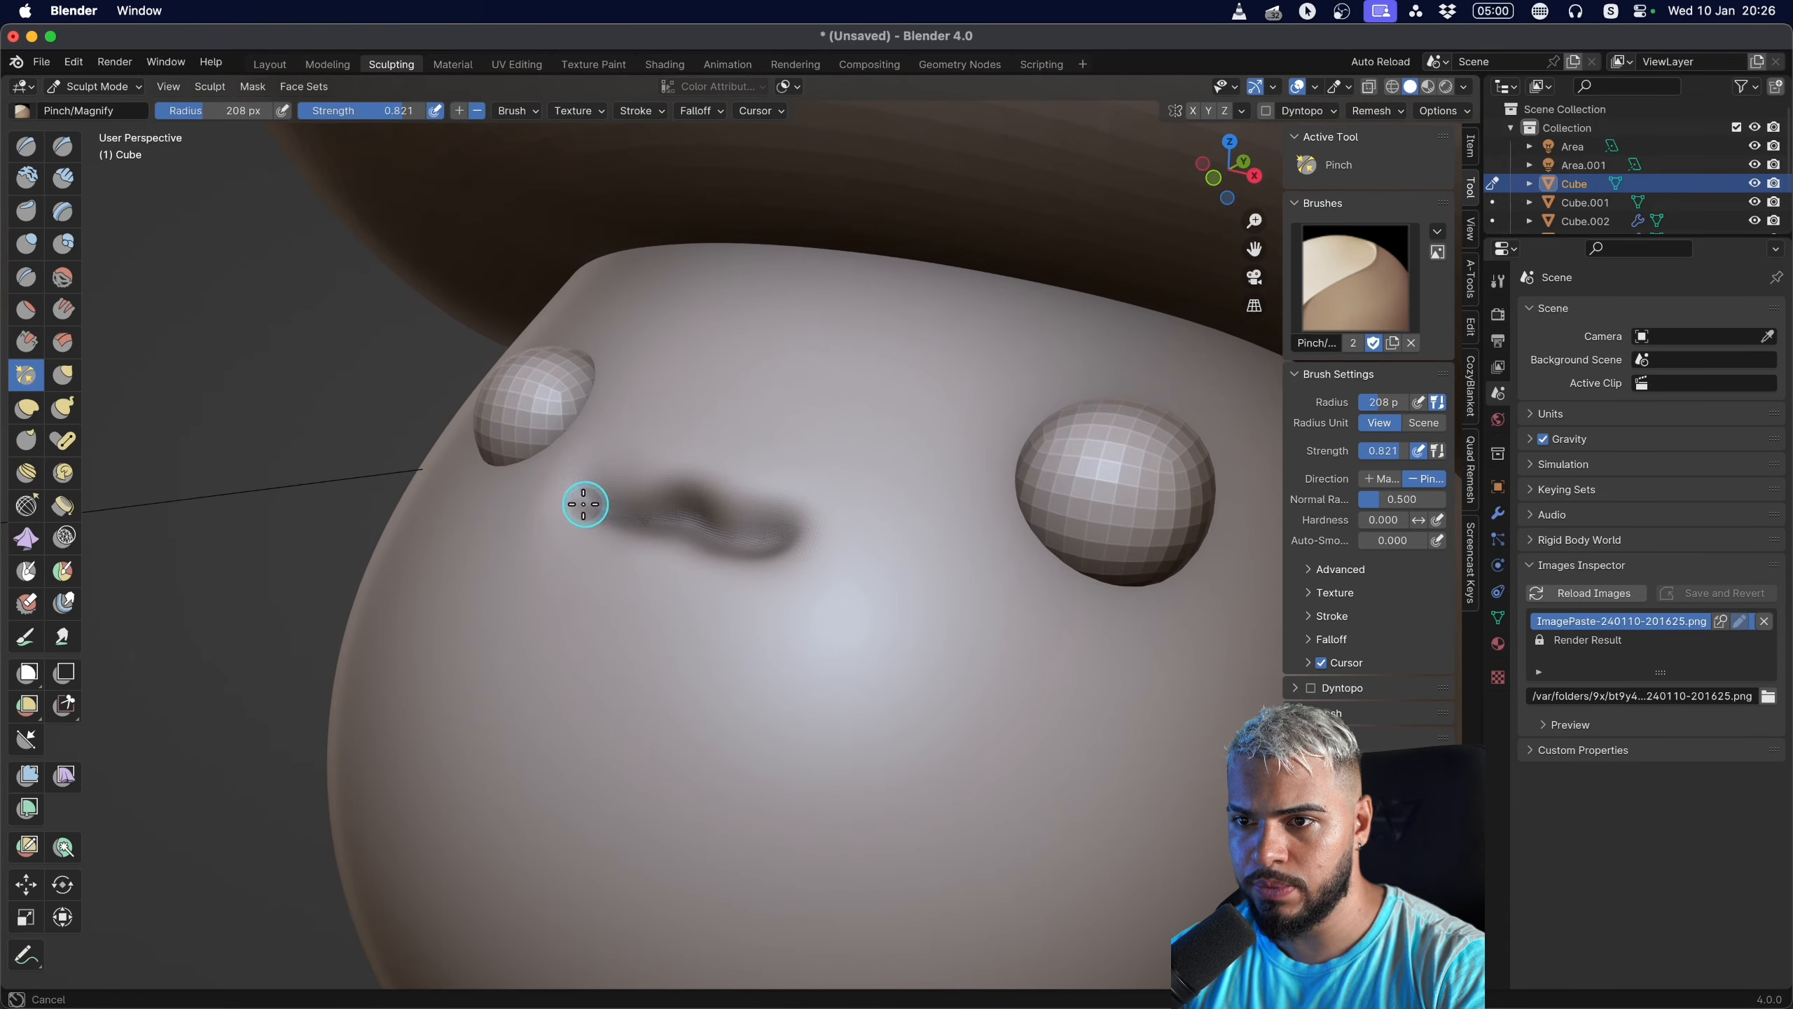
{"action": "mouse_move", "coordinate": [583, 503]}
{"action": "middle_mouse_down"}
{"action": "mouse_move", "coordinate": [682, 586]}
{"action": "mouse_move", "coordinate": [567, 553]}
{"action": "middle_mouse_up"}
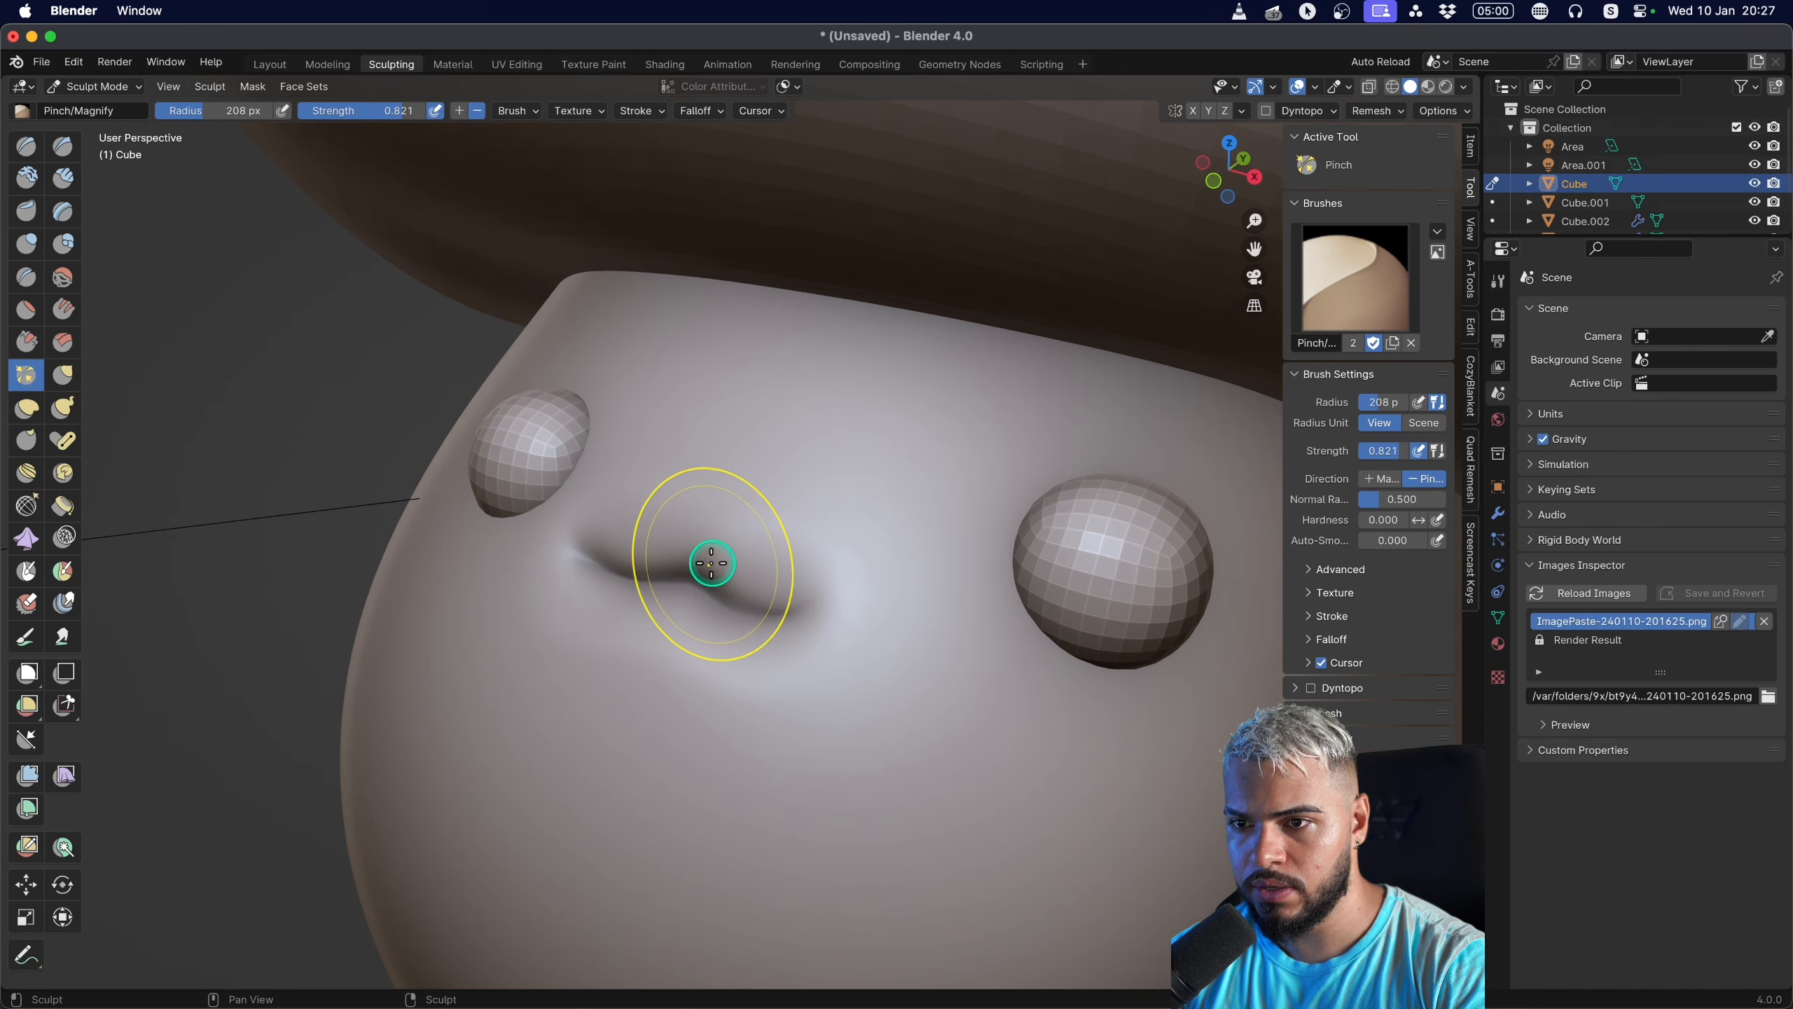
Reshape the mouth line with the Grab brush at a 262 px radius and sharpen its crease with Pinch.
{"action": "key", "text": "g"}
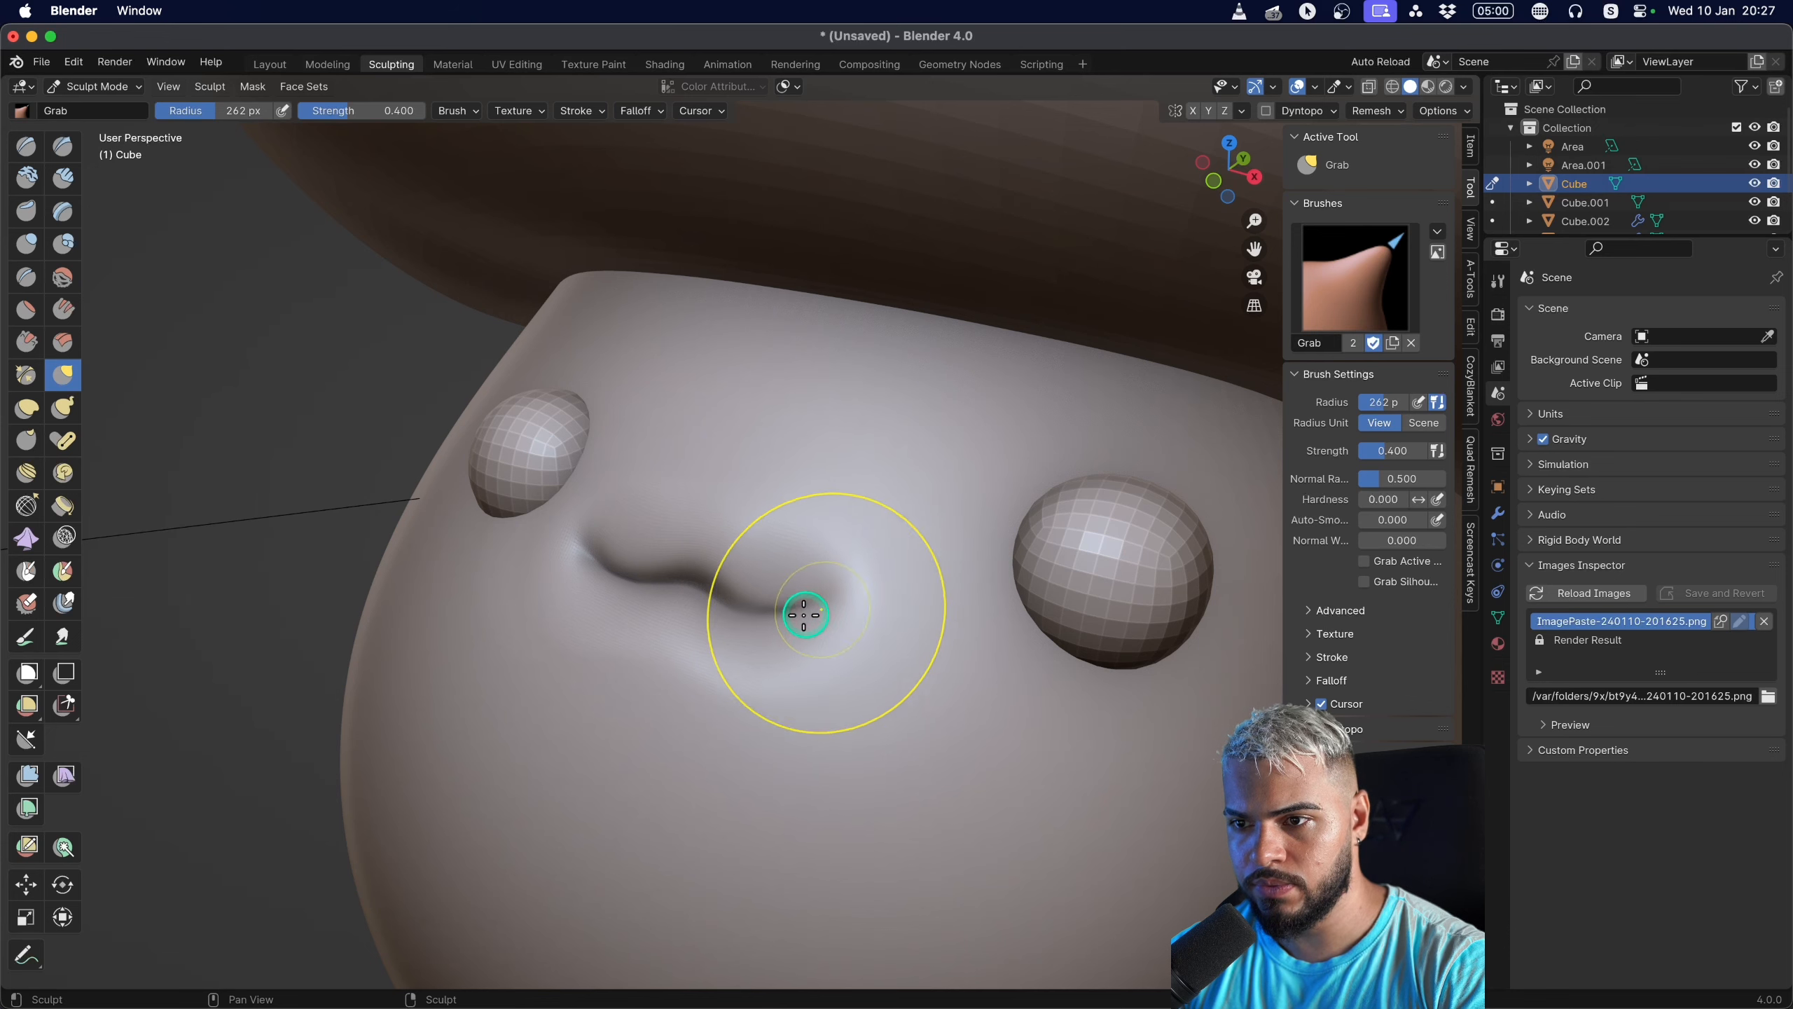
{"action": "middle_click_drag", "start_coordinate": [804, 614], "coordinate": [636, 515]}
{"action": "middle_click_drag", "start_coordinate": [491, 429], "coordinate": [631, 507]}
{"action": "key", "text": "k"}
{"action": "key", "text": "g"}
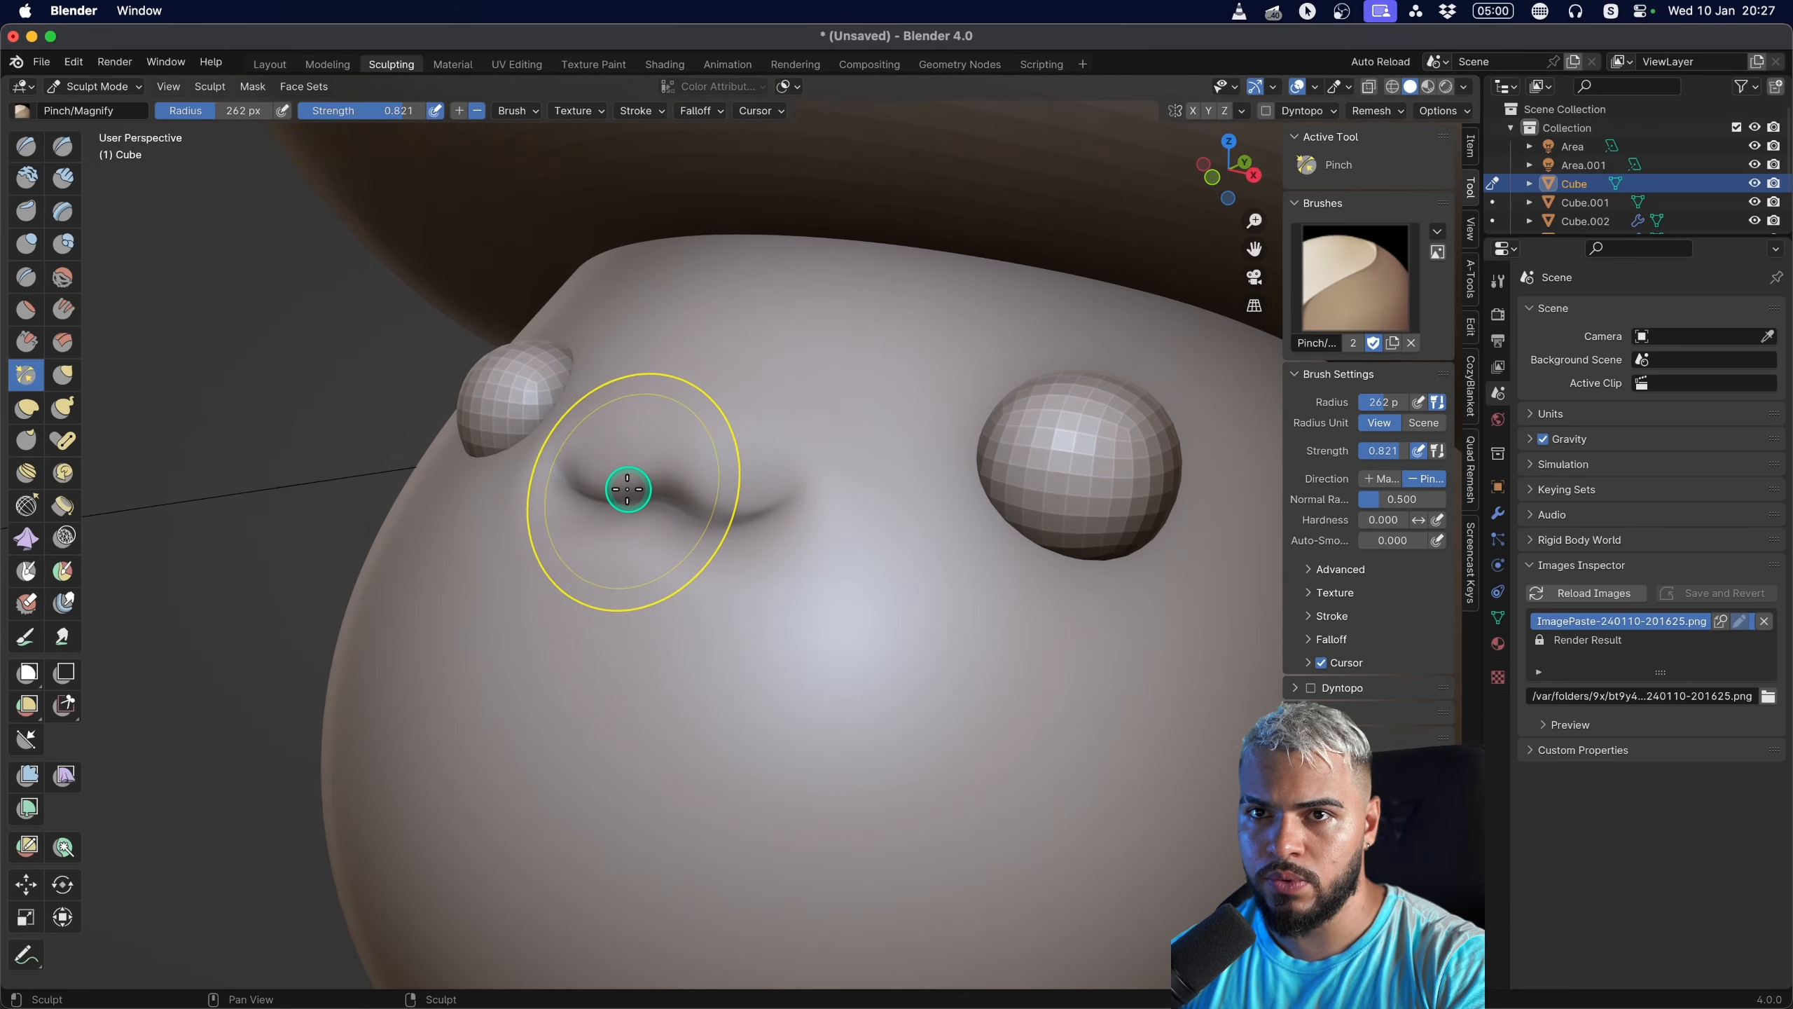
Puff up the area around the mouth with the Inflate brush at a 182 px radius to form soft lips.
{"action": "key", "text": "c"}
{"action": "key", "text": "i"}
{"action": "key", "text": "f"}
{"action": "left_click", "coordinate": [398, 393]}
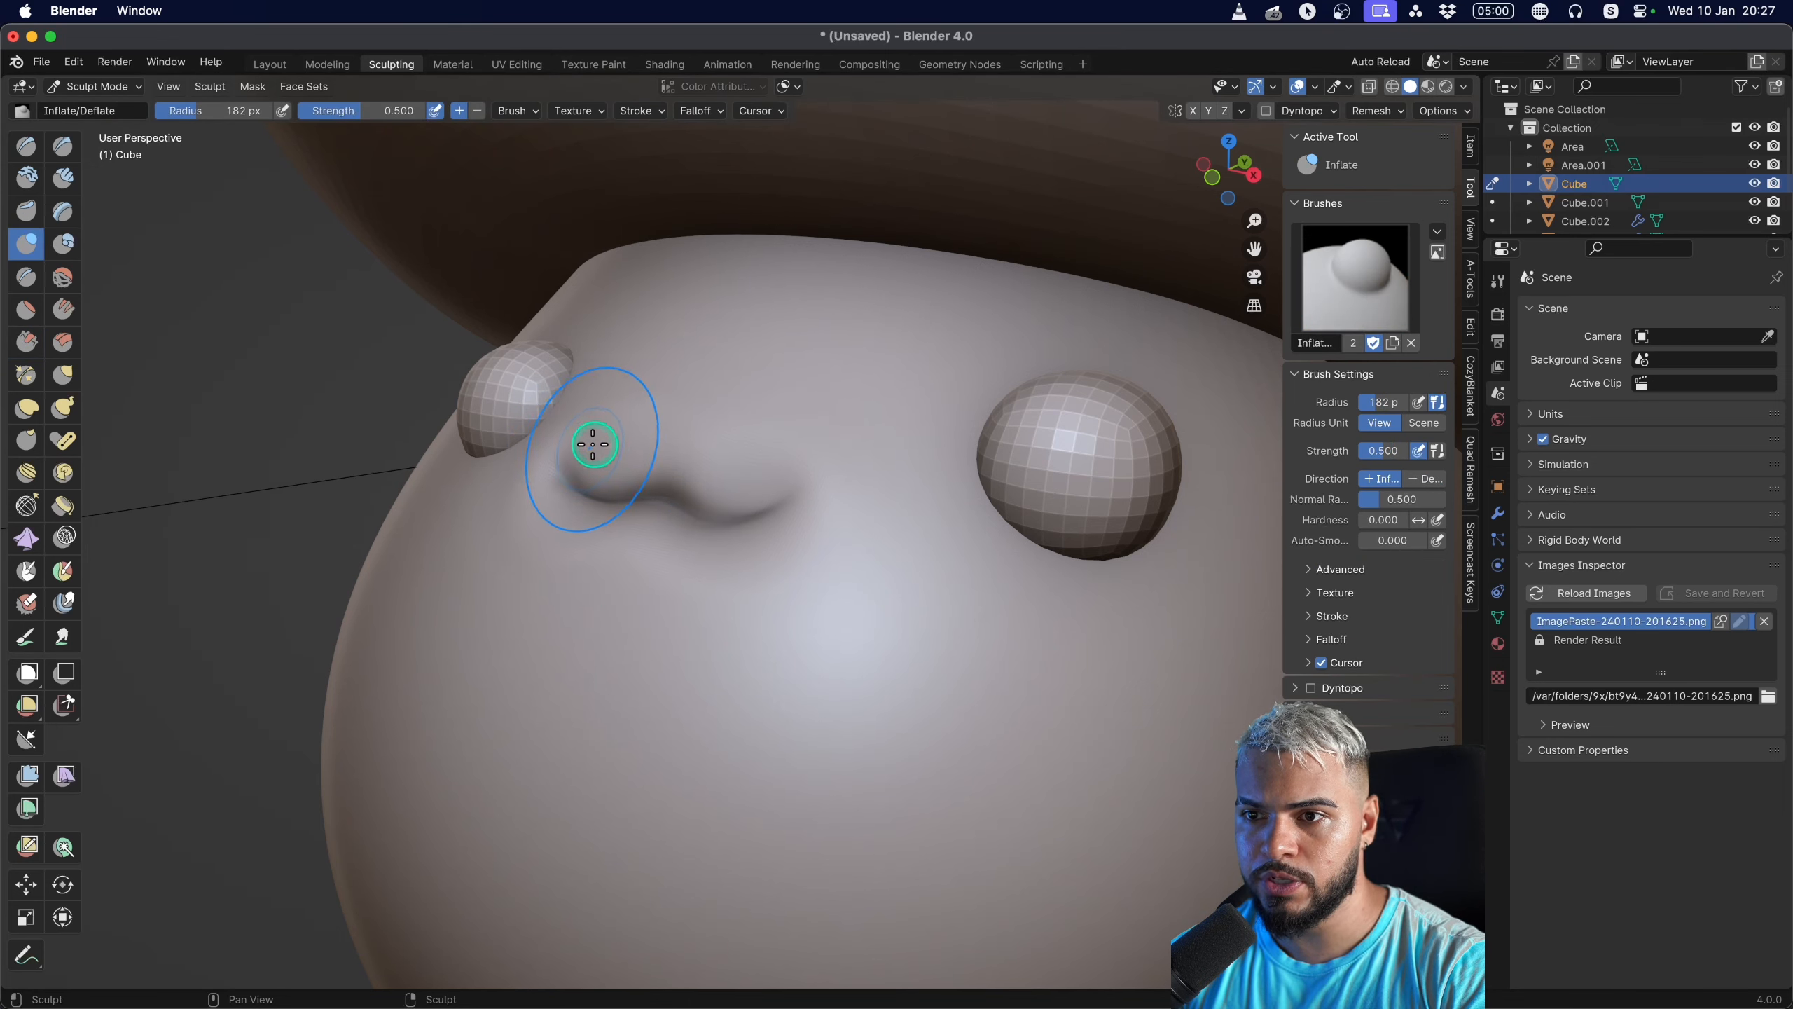
{"action": "middle_click_drag", "start_coordinate": [636, 463], "coordinate": [670, 528]}
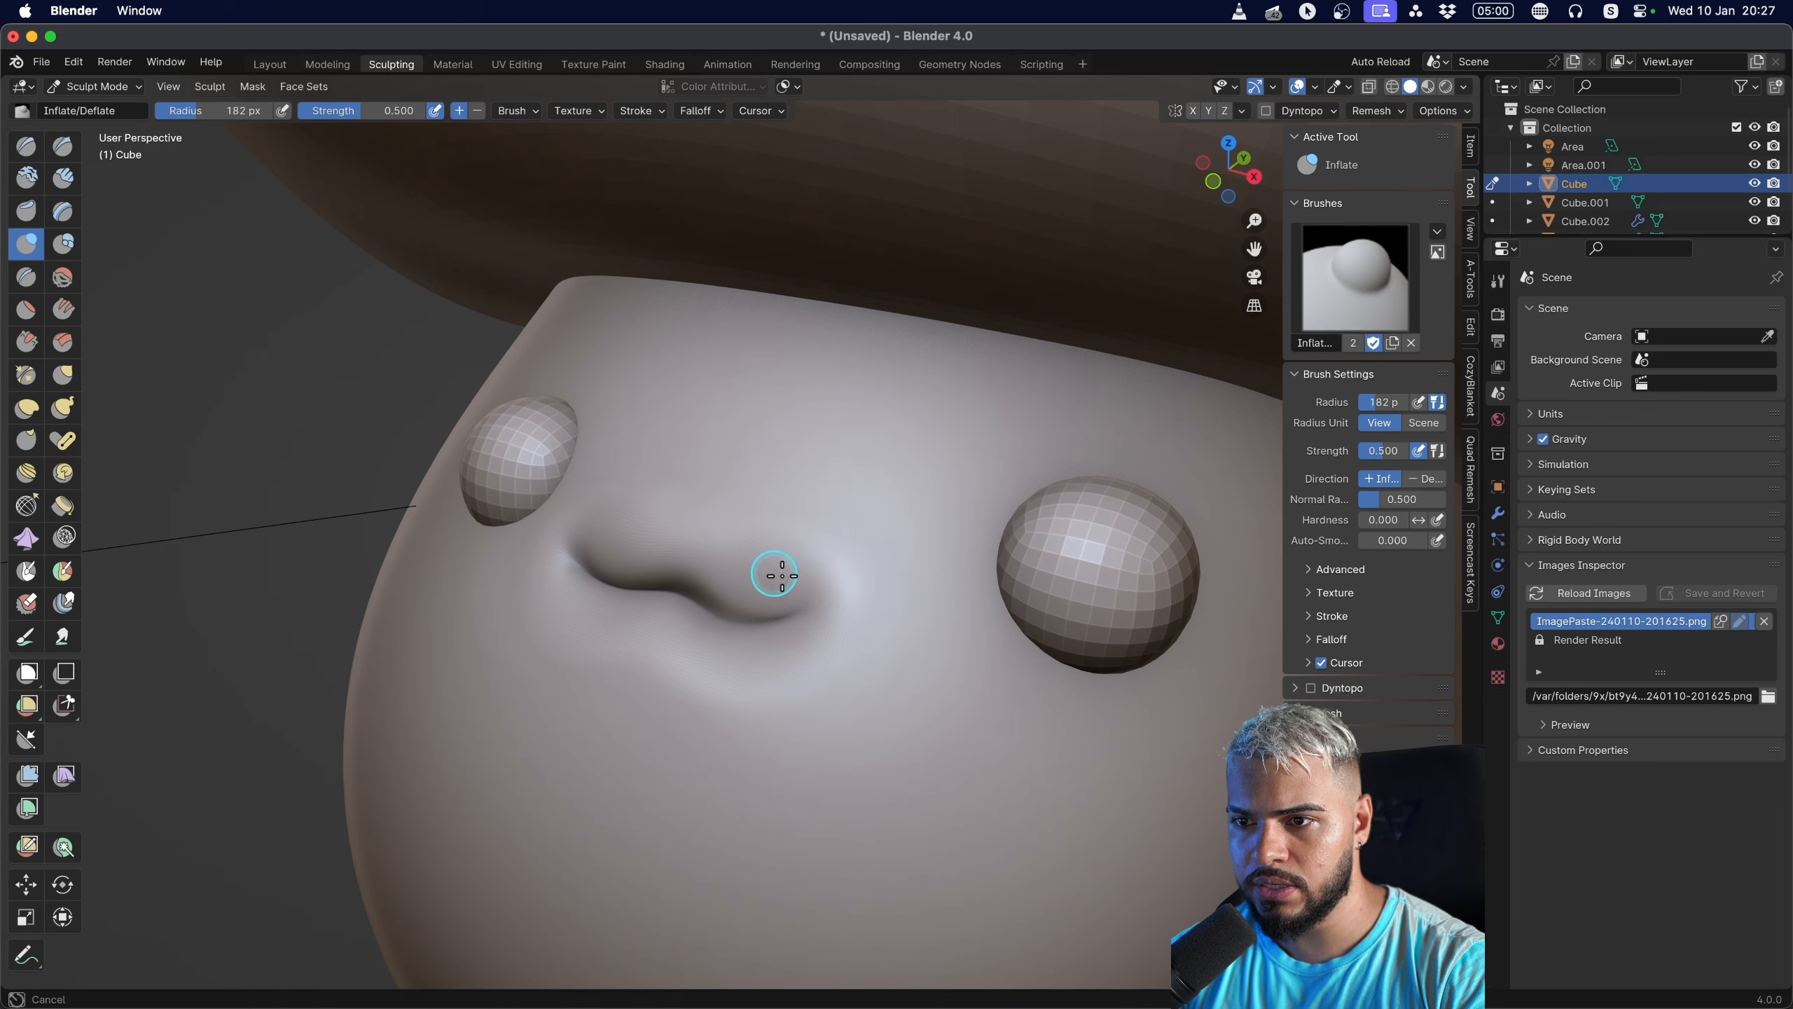
{"action": "middle_click_drag", "start_coordinate": [817, 573], "coordinate": [892, 459], "text": "shift"}
{"action": "mouse_move", "coordinate": [696, 513]}
{"action": "middle_mouse_down"}
{"action": "mouse_move", "coordinate": [663, 563]}
{"action": "mouse_move", "coordinate": [801, 691]}
{"action": "middle_mouse_up"}
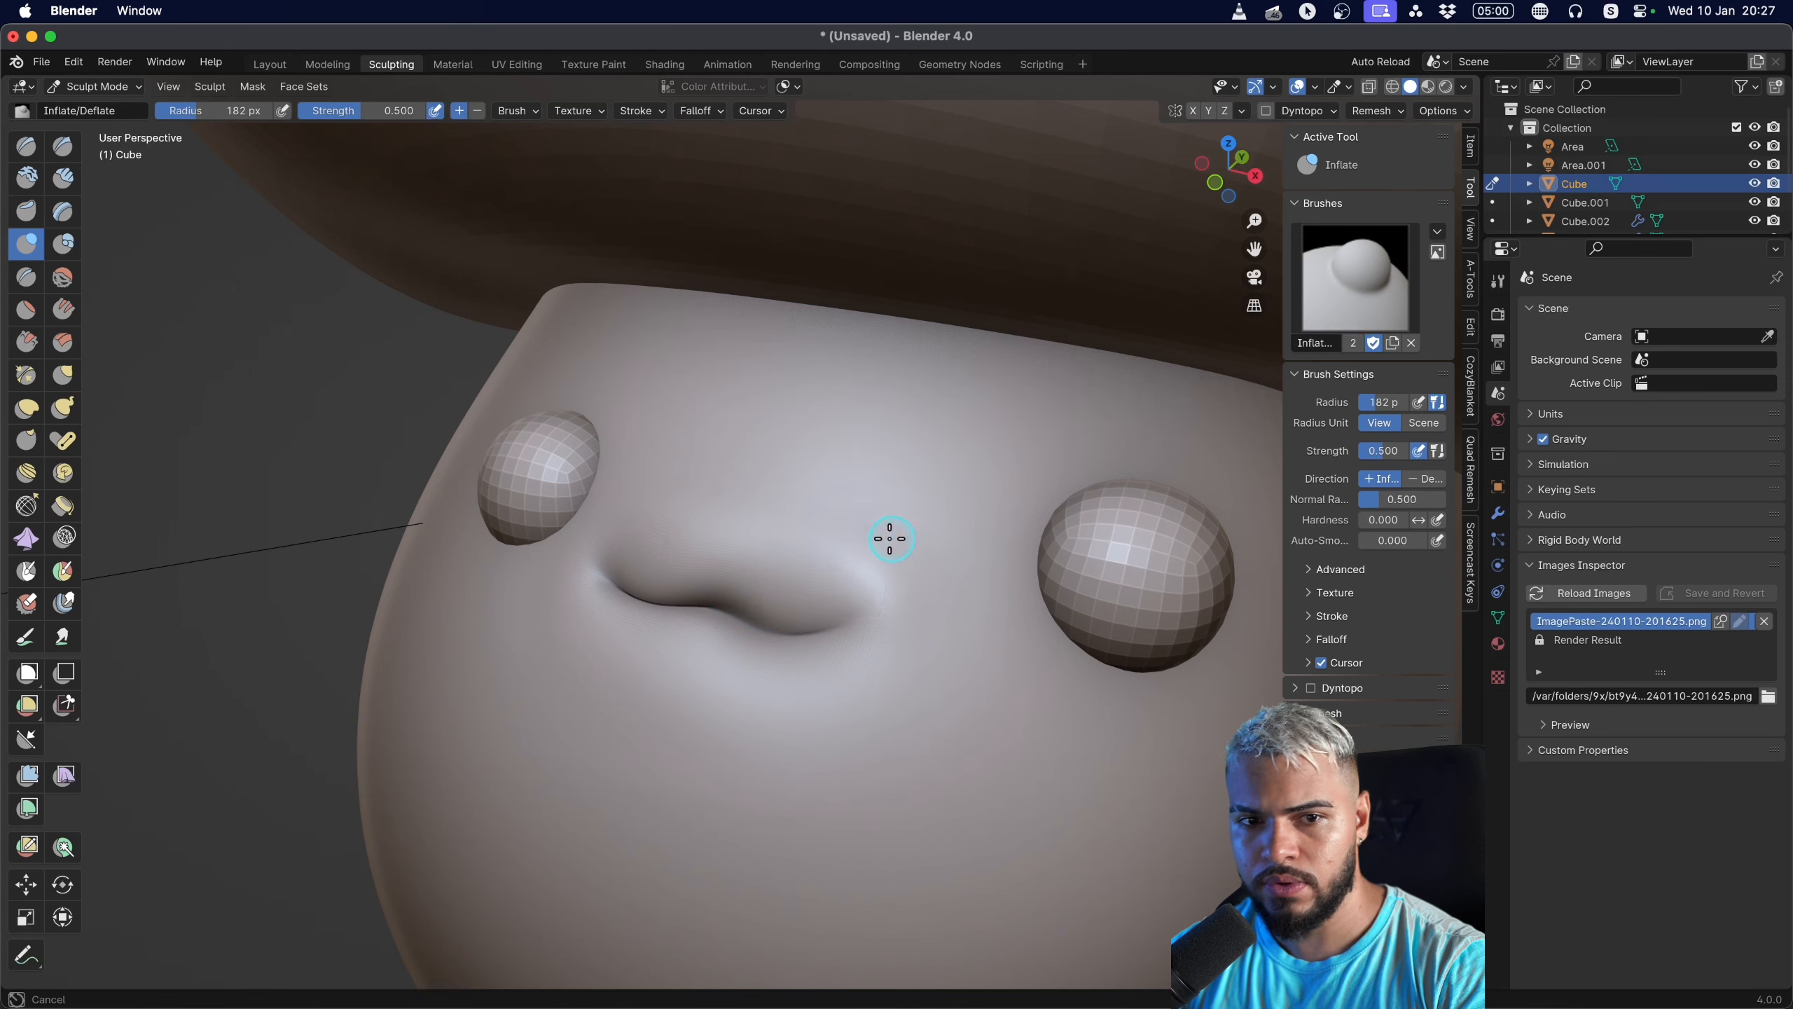
{"action": "mouse_move", "coordinate": [805, 536]}
{"action": "middle_mouse_down"}
{"action": "mouse_move", "coordinate": [712, 512]}
{"action": "mouse_move", "coordinate": [669, 585]}
{"action": "mouse_move", "coordinate": [592, 625]}
{"action": "mouse_move", "coordinate": [444, 573]}
{"action": "mouse_move", "coordinate": [925, 480]}
{"action": "mouse_move", "coordinate": [858, 530]}
{"action": "mouse_move", "coordinate": [948, 457]}
{"action": "middle_mouse_up"}
{"action": "middle_click_drag", "start_coordinate": [714, 491], "coordinate": [869, 483], "text": "shift"}
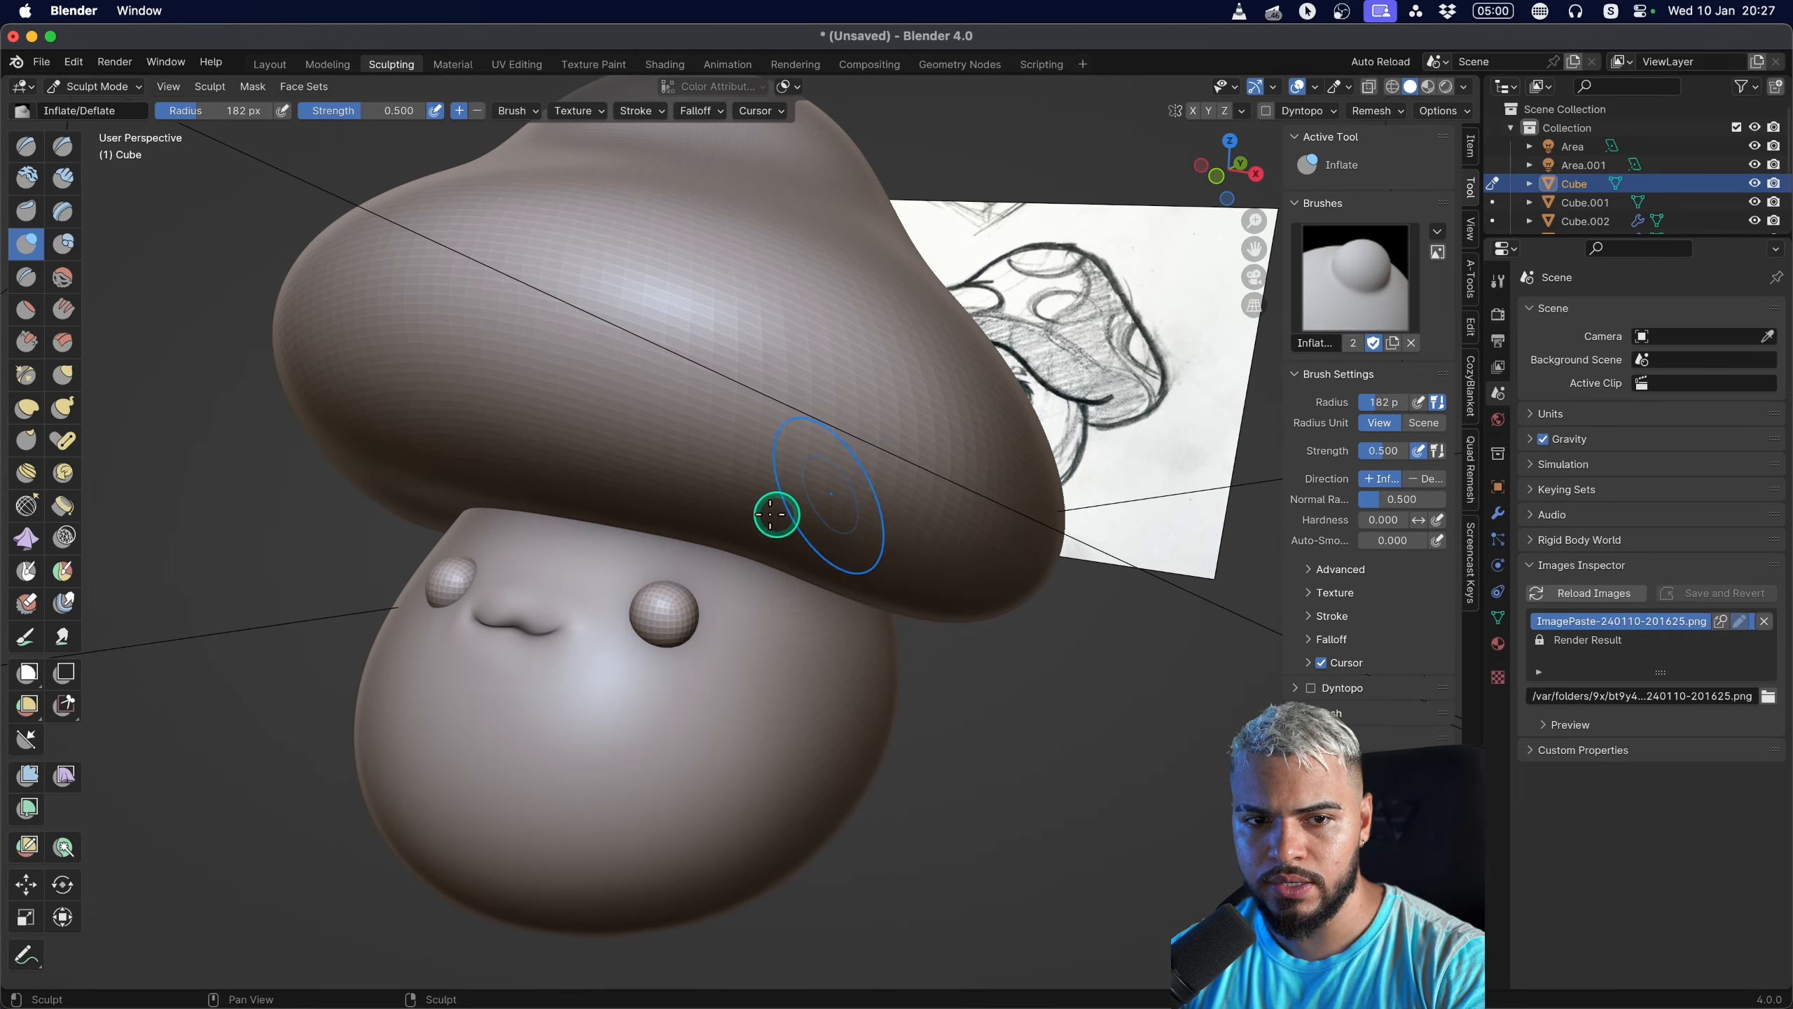
Switch sculpting to the mushroom cap and reshape its side and front rim with the Grab brush at a 500 px radius.
{"action": "key", "text": "alt+q"}
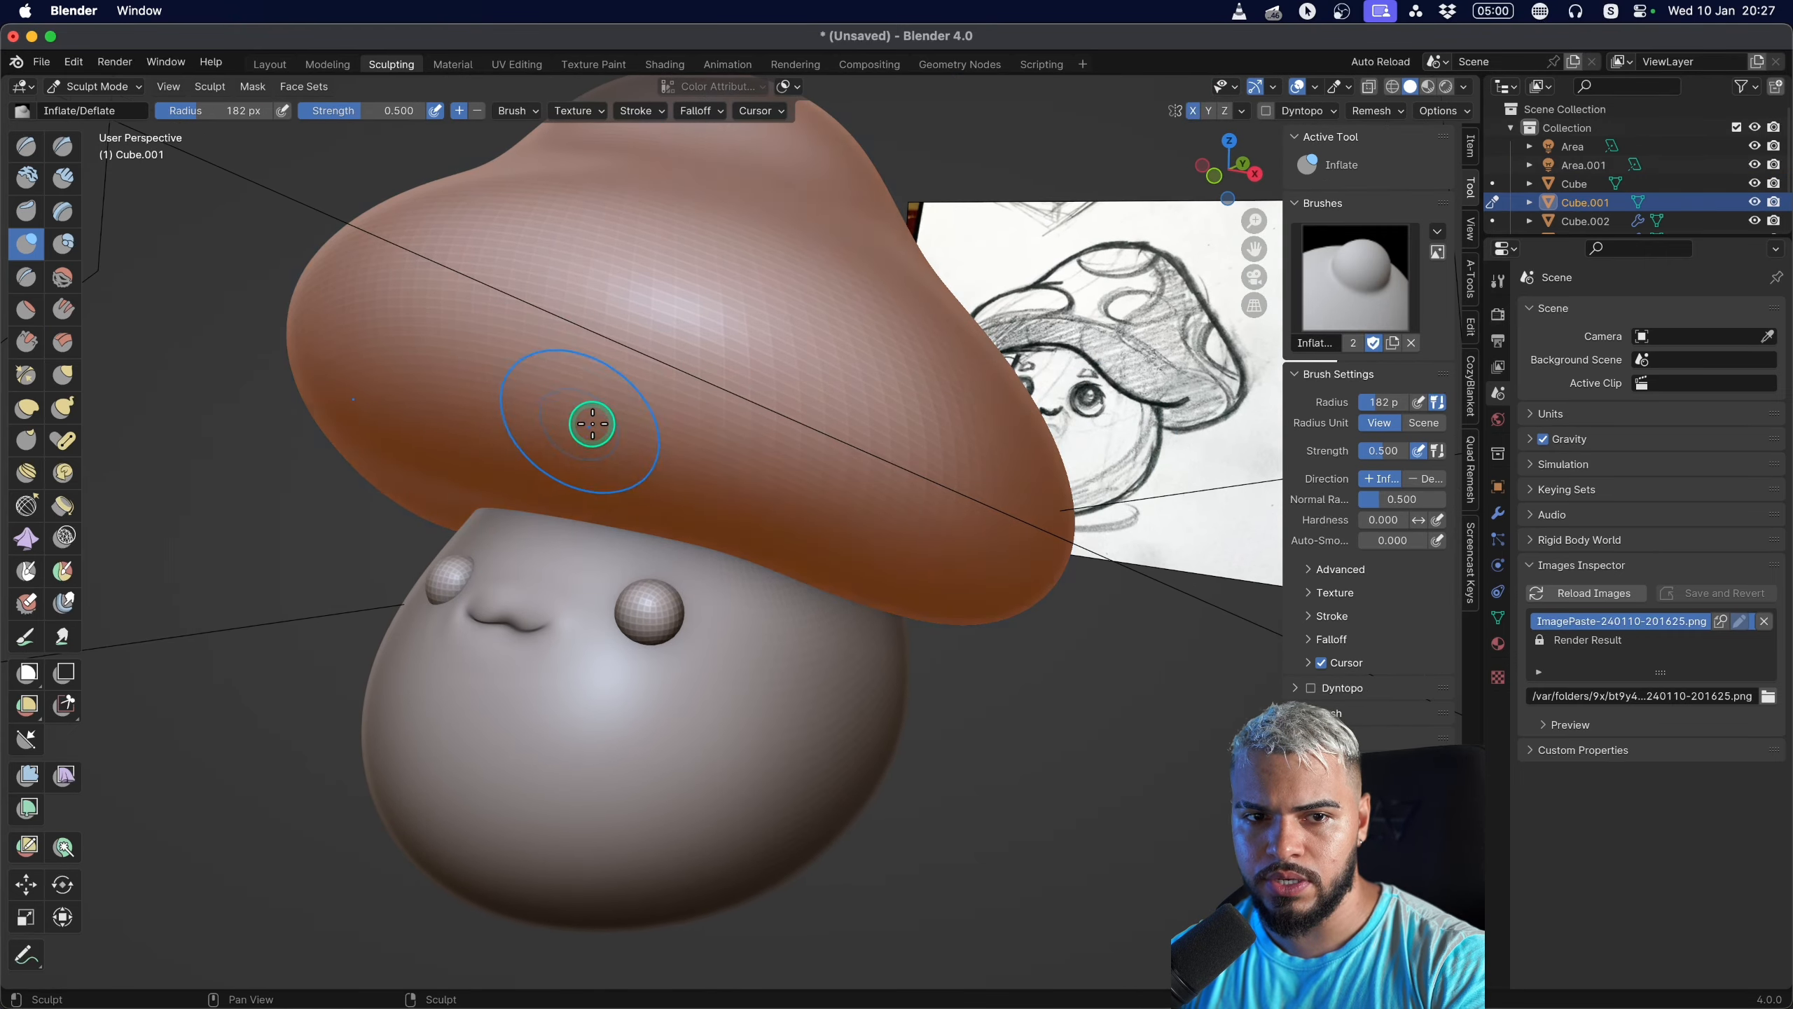
{"action": "key", "text": "g"}
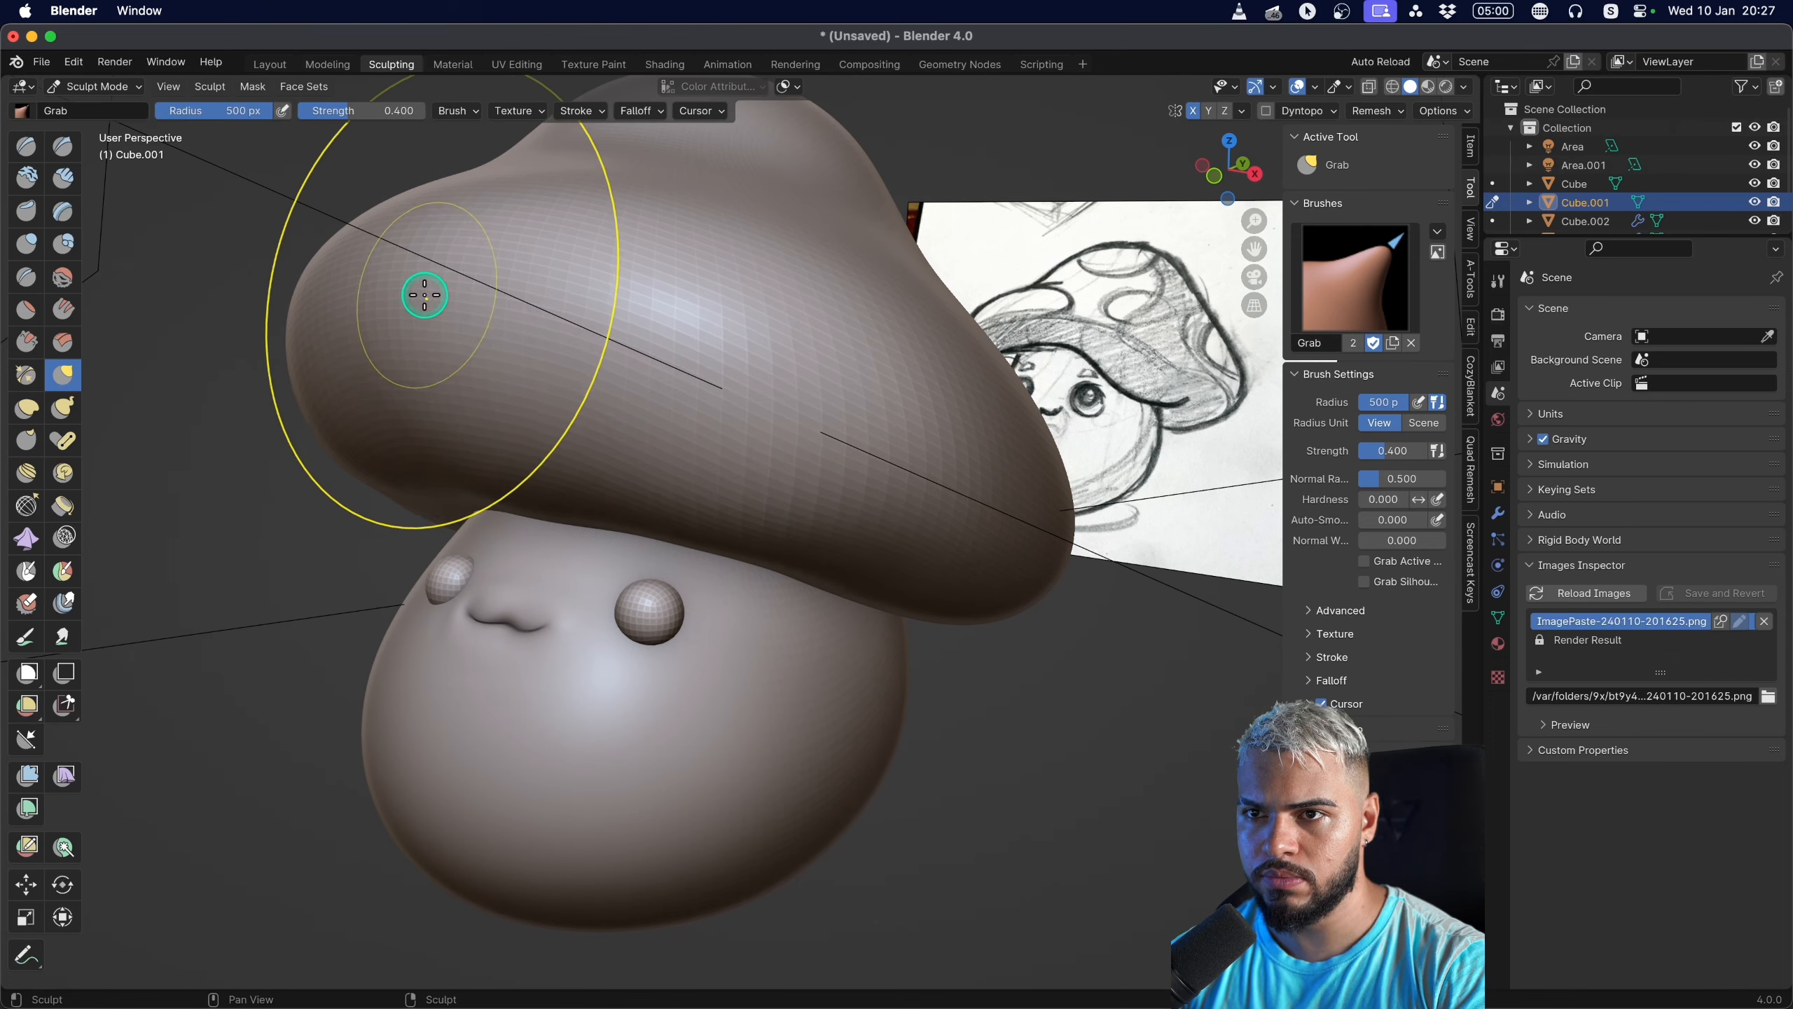
{"action": "middle_click_drag", "start_coordinate": [421, 268], "coordinate": [550, 330], "text": "shift"}
{"action": "left_click_drag", "start_coordinate": [385, 284], "coordinate": [492, 314]}
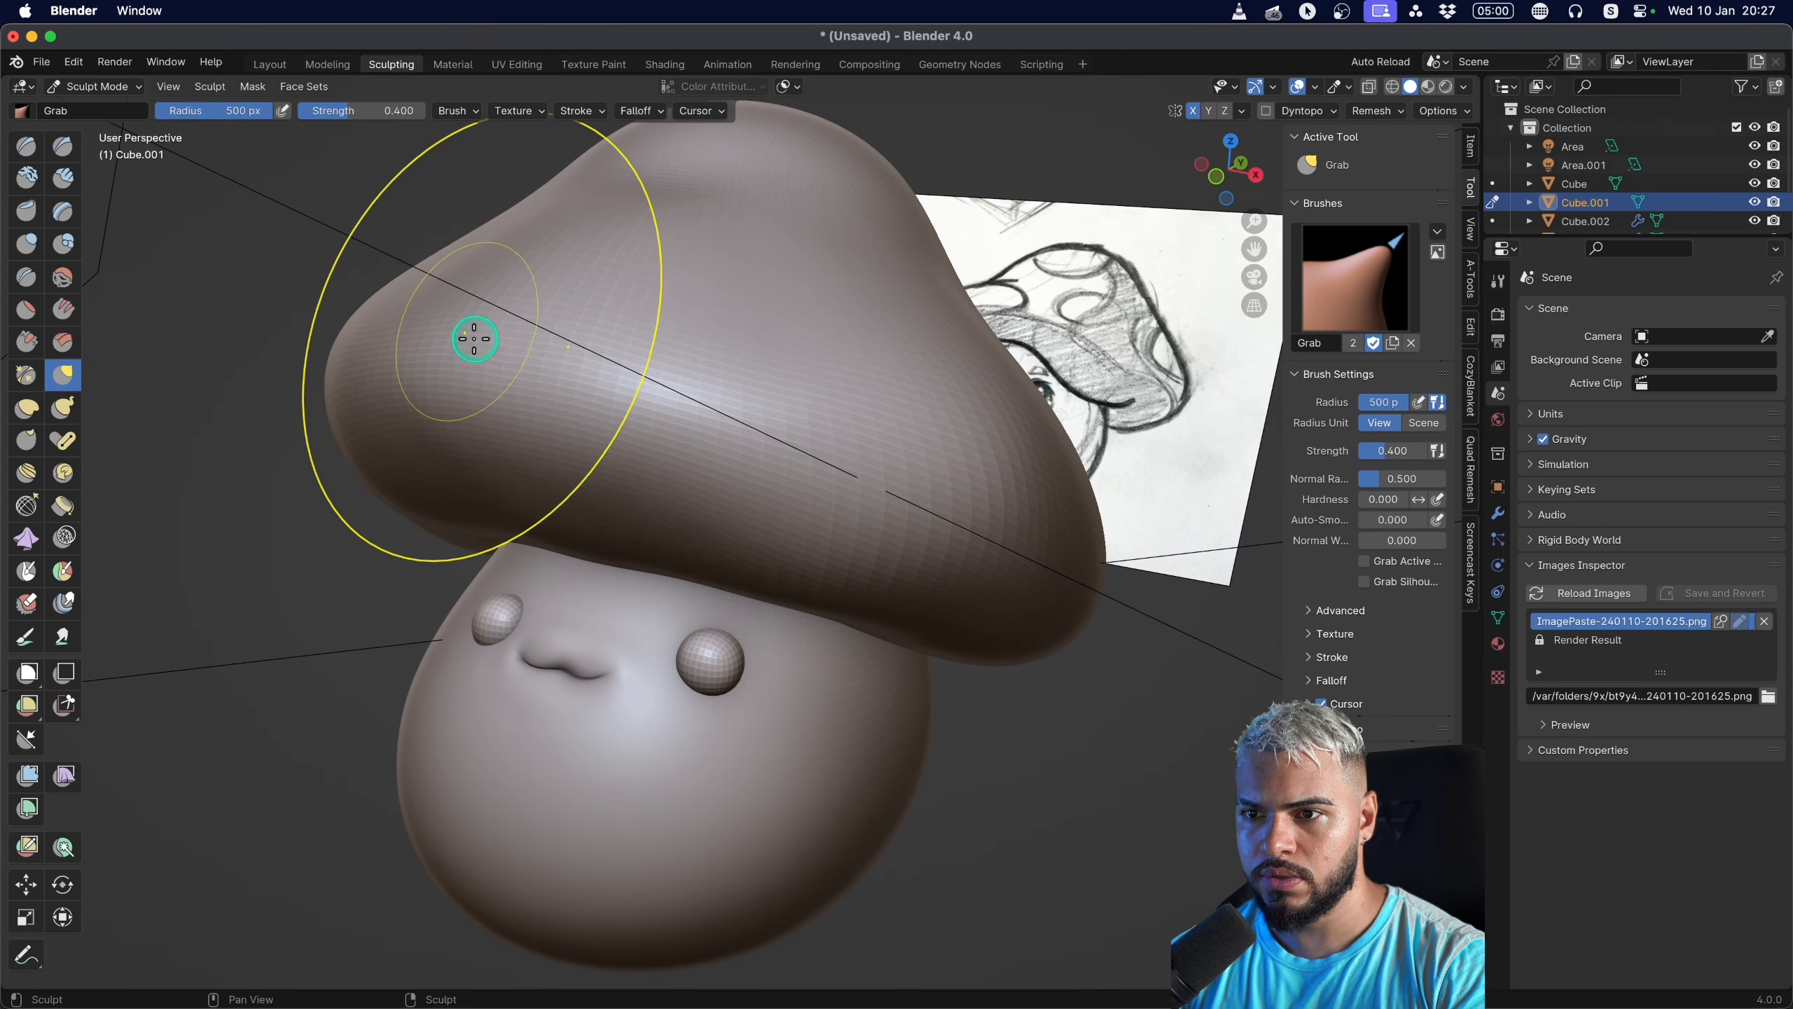
{"action": "middle_click_drag", "start_coordinate": [777, 435], "coordinate": [721, 475], "text": "ctrl"}
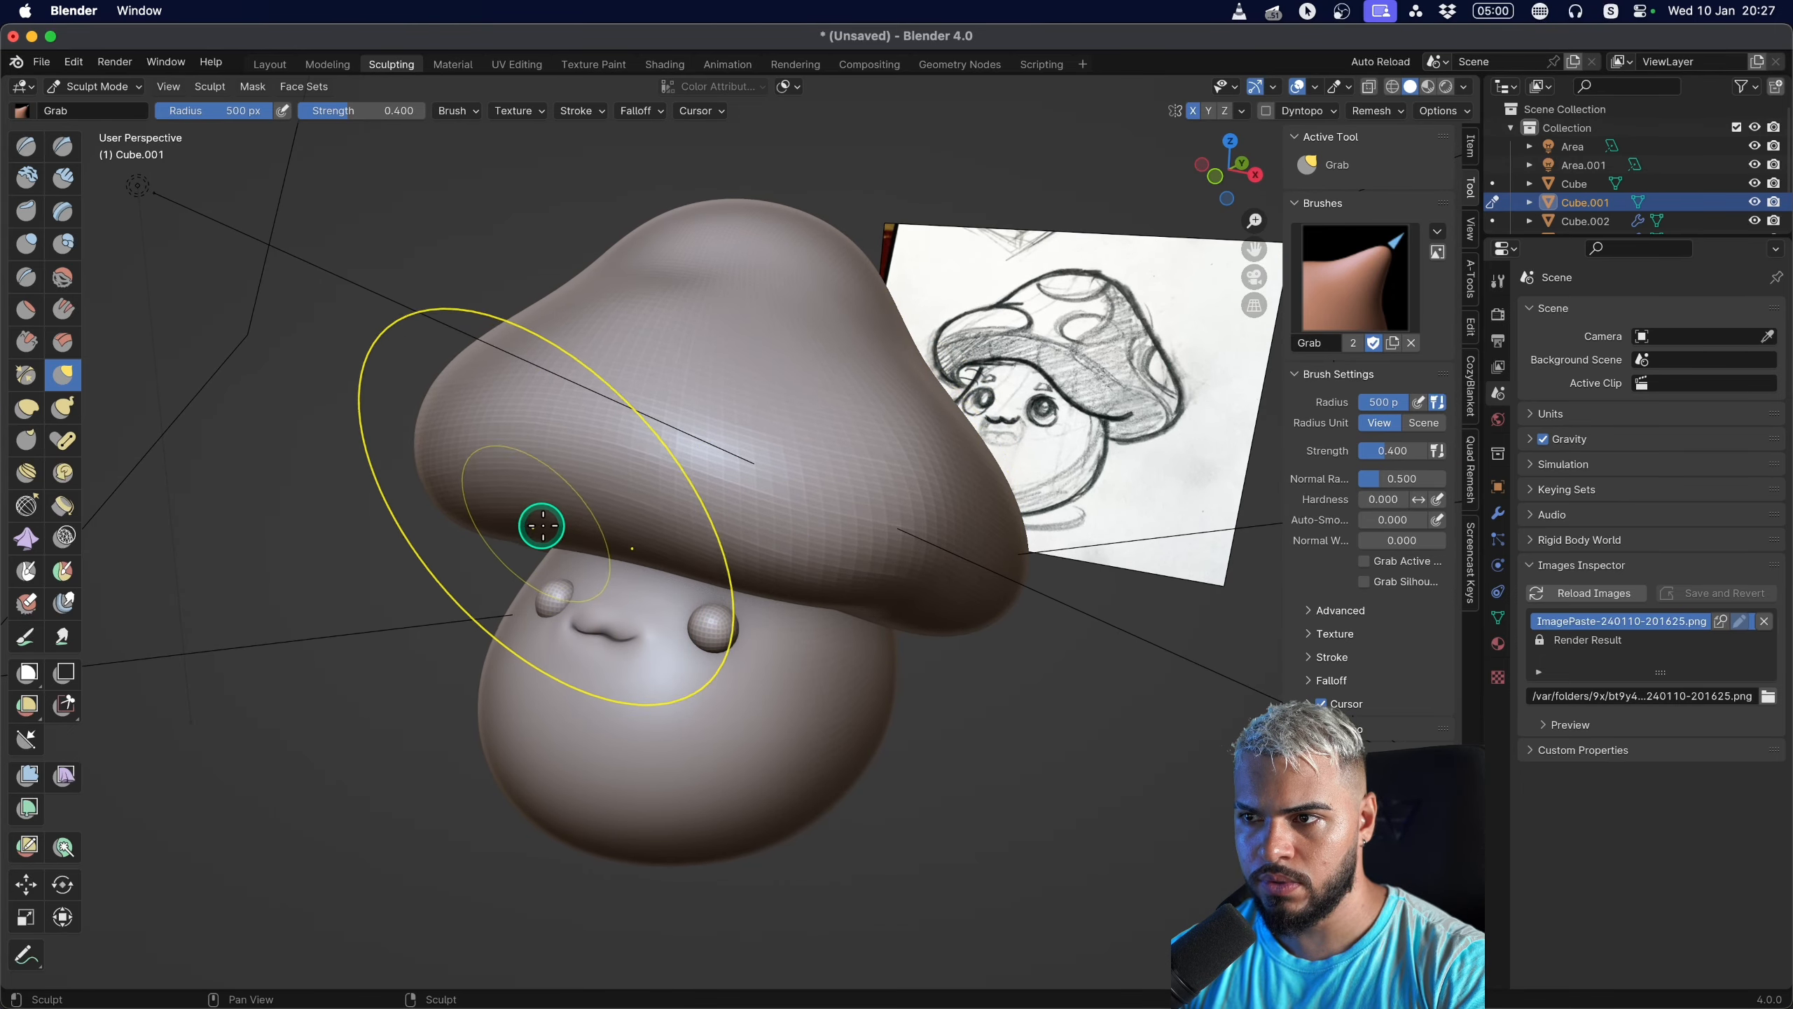
{"action": "left_click_drag", "start_coordinate": [577, 484], "coordinate": [576, 483]}
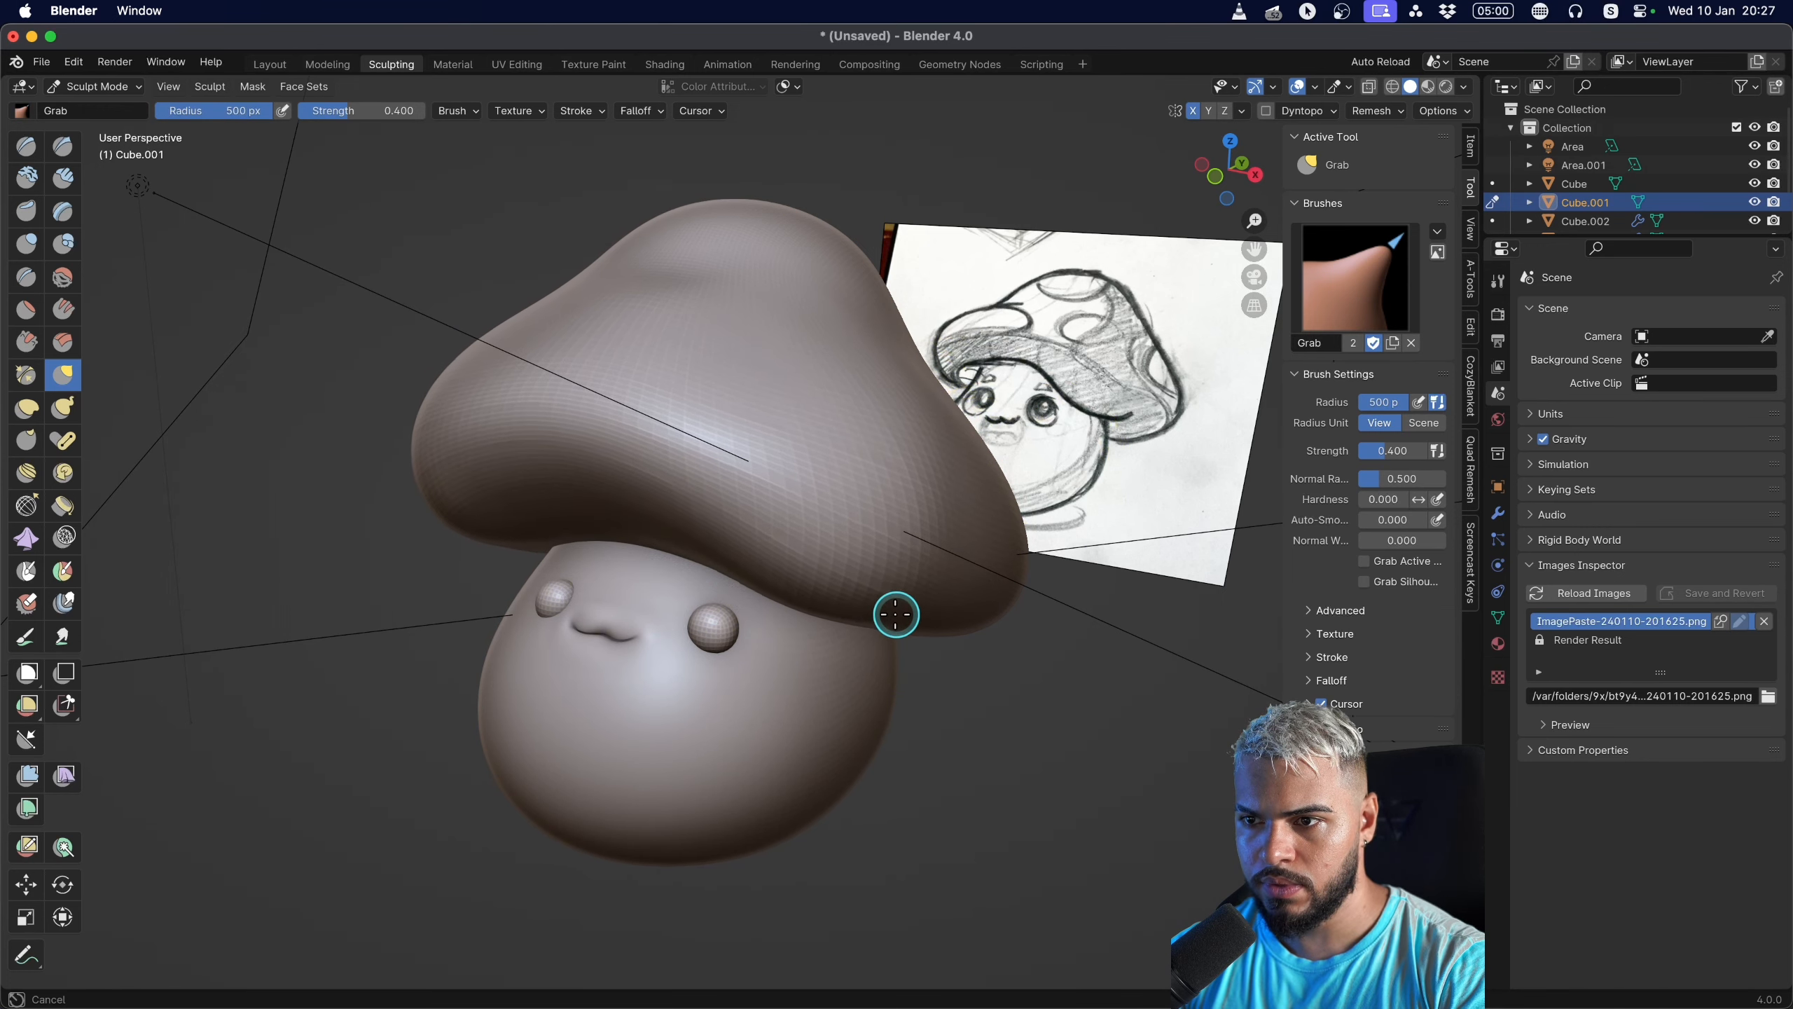
Work around to the cap's underside and reshape the front rim above the face with the Grab brush.
{"action": "middle_click_drag", "start_coordinate": [608, 555], "coordinate": [385, 487]}
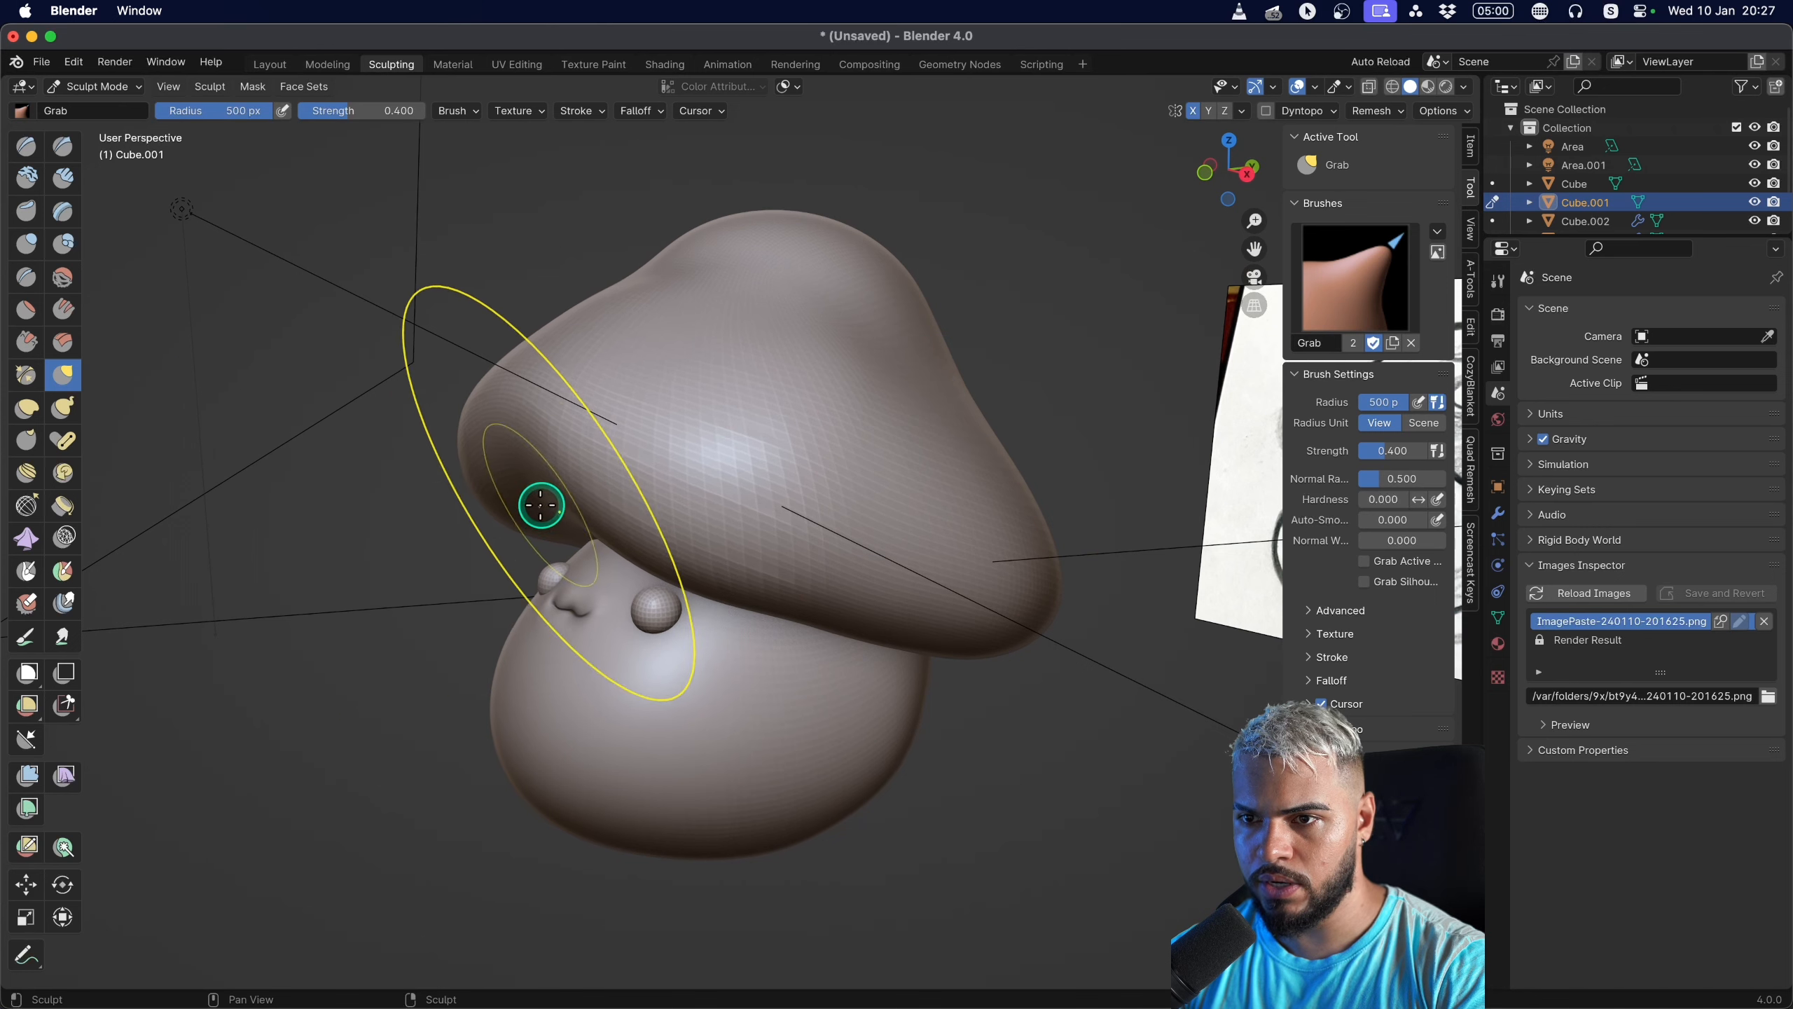
{"action": "middle_click_drag", "start_coordinate": [530, 453], "coordinate": [558, 423]}
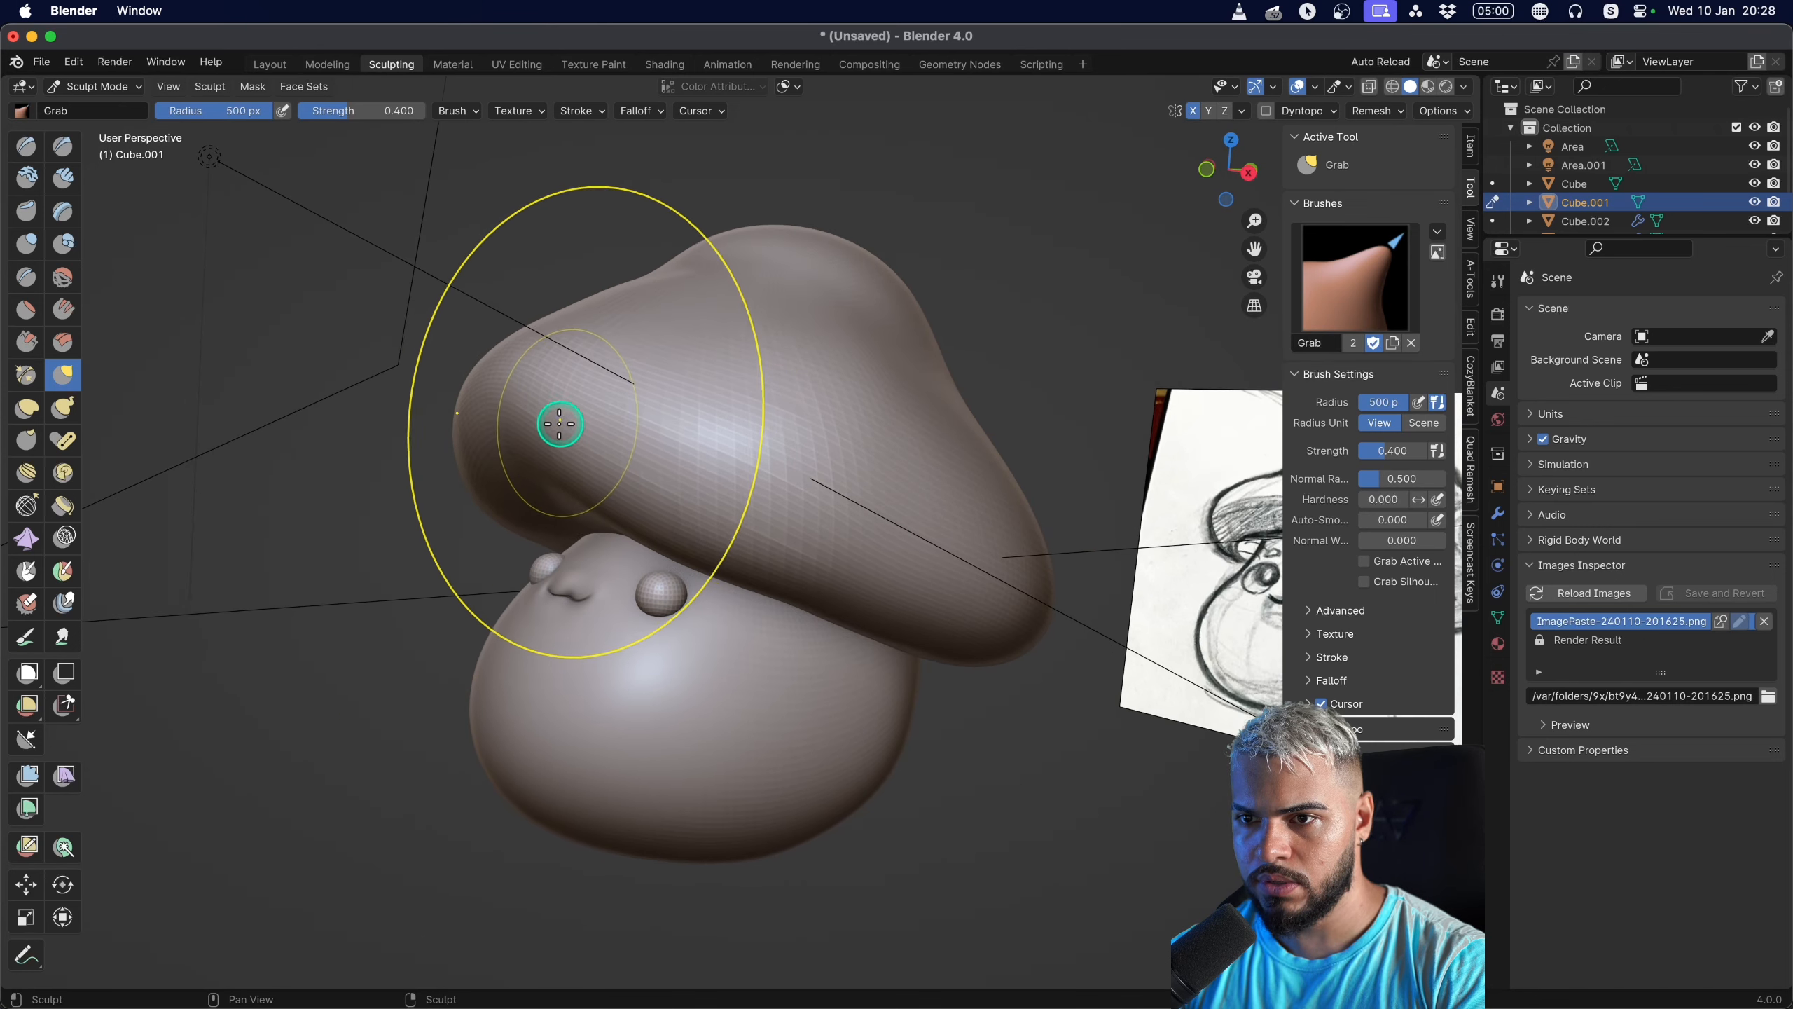
{"action": "middle_click_drag", "start_coordinate": [557, 486], "coordinate": [739, 448]}
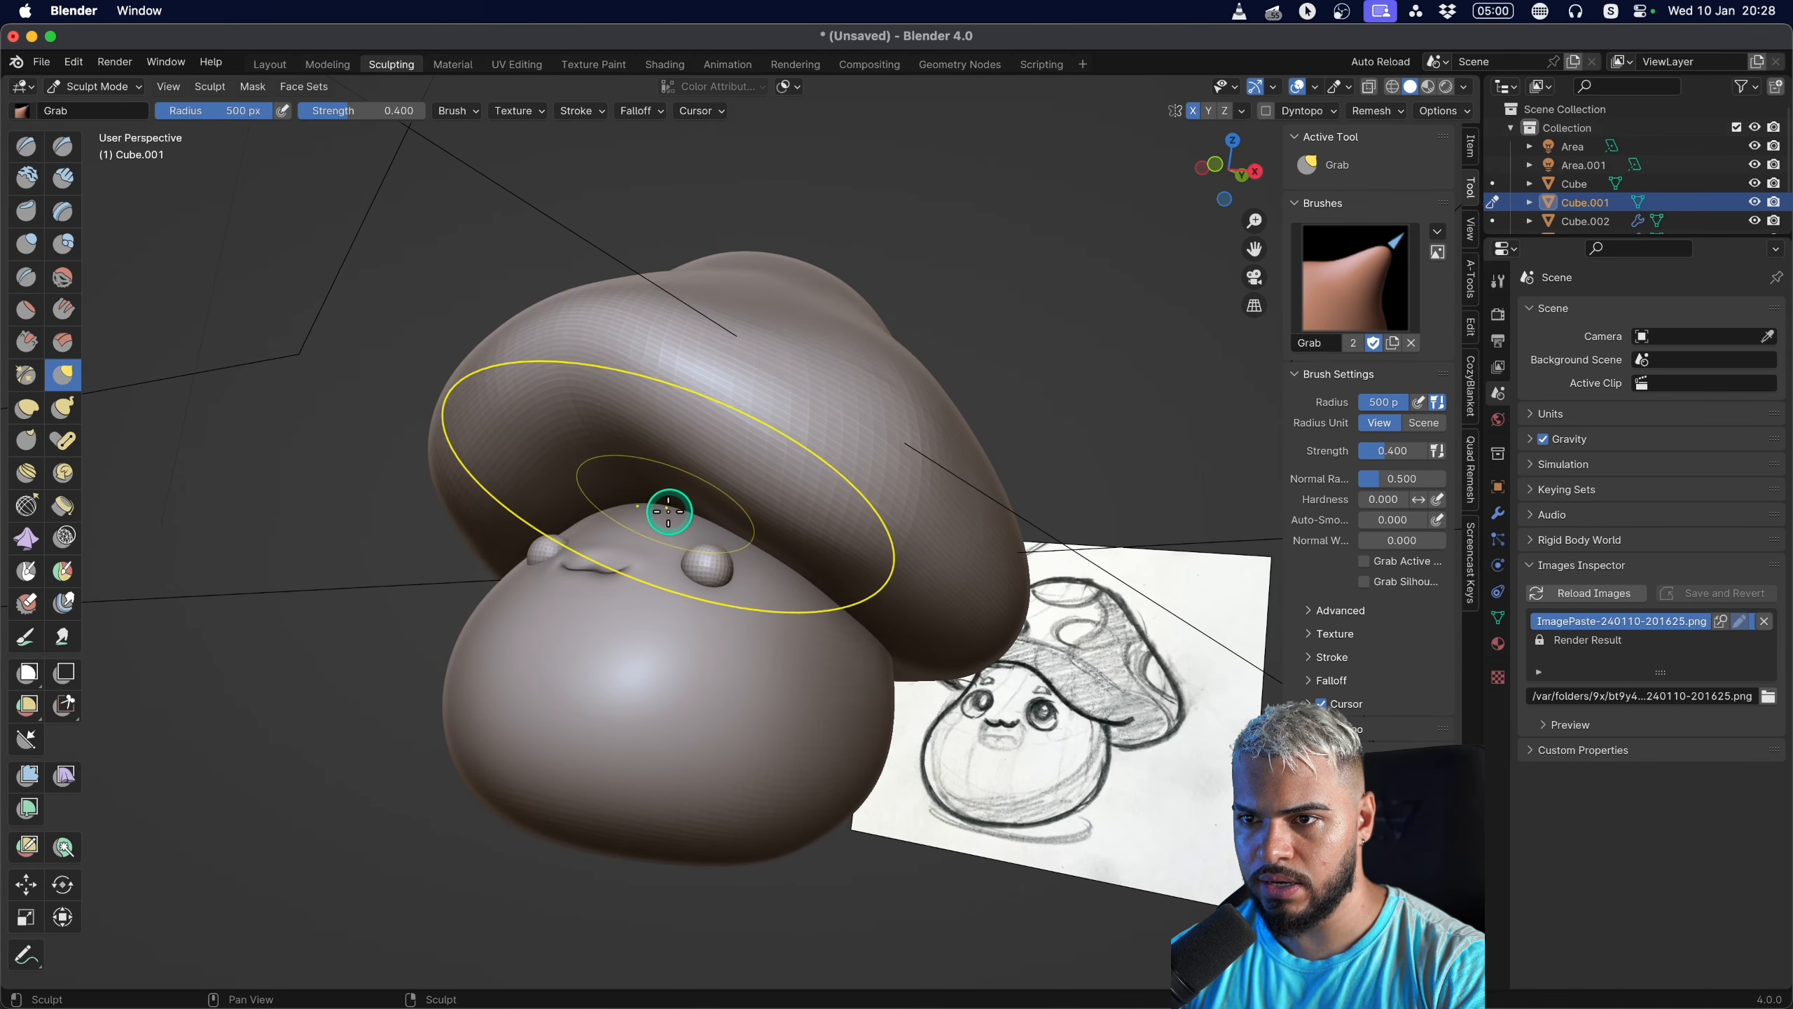
{"action": "middle_click_drag", "start_coordinate": [814, 586], "coordinate": [621, 549]}
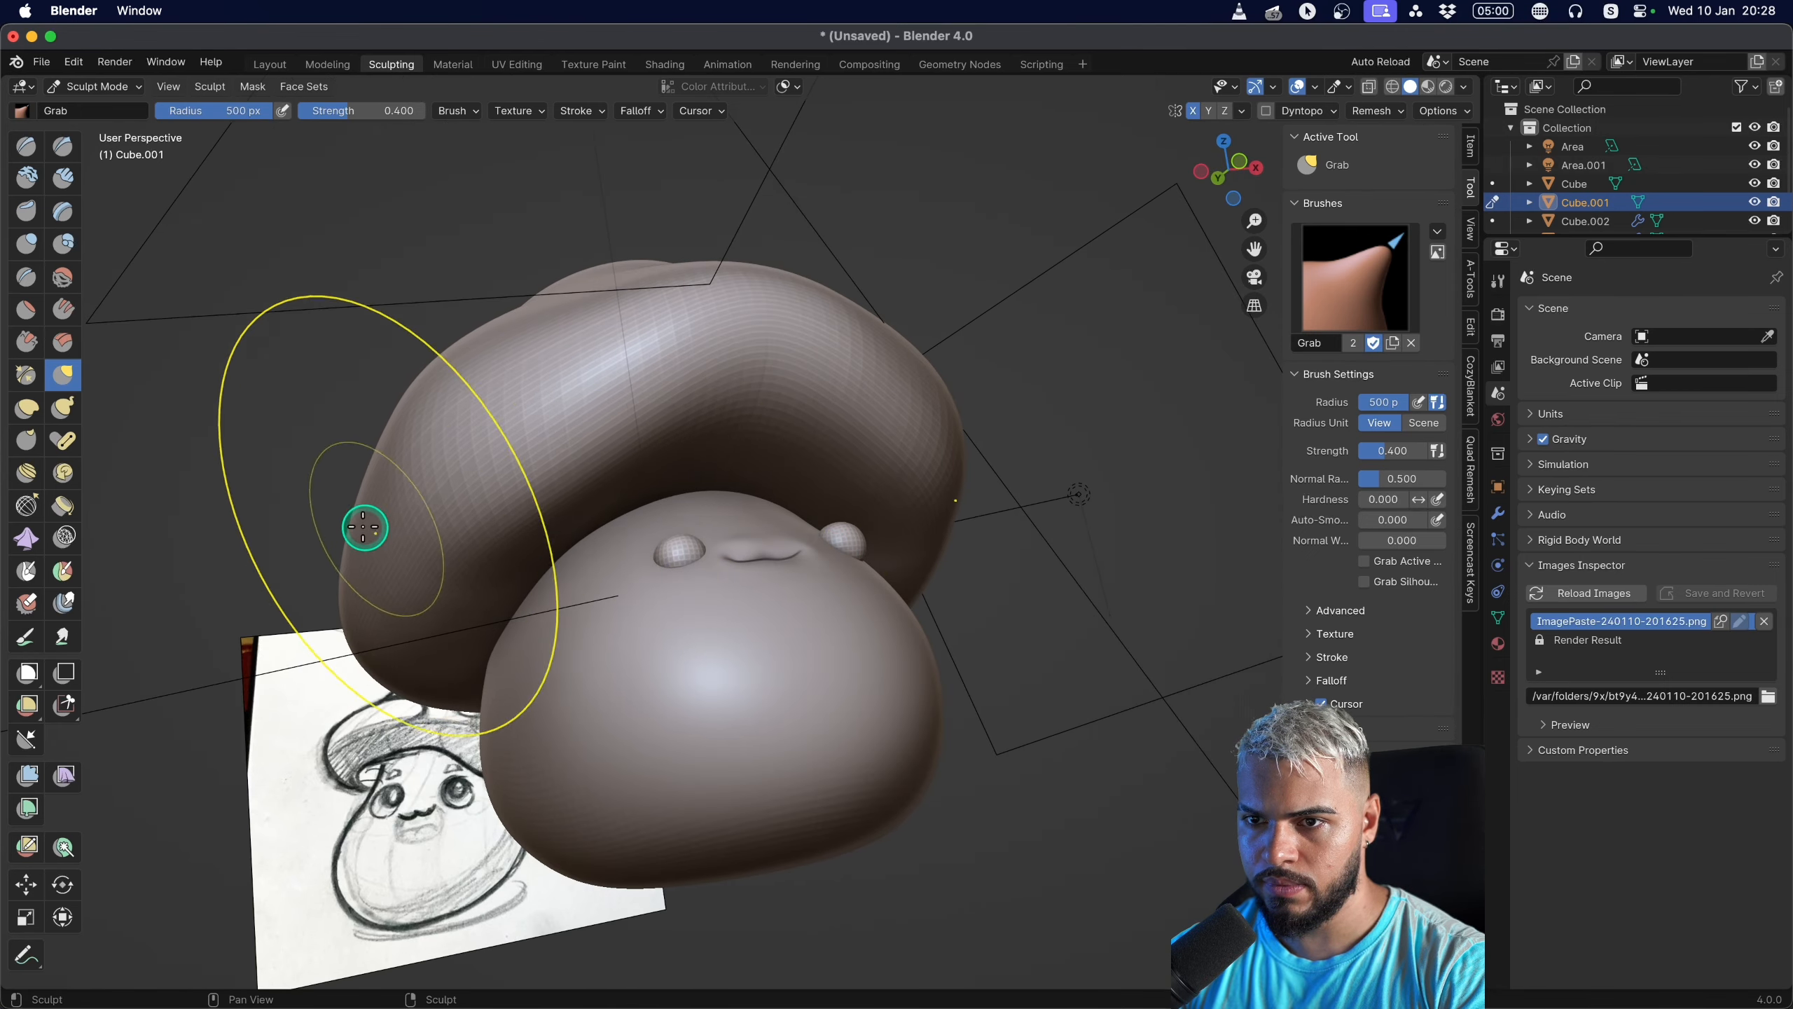
{"action": "middle_click_drag", "start_coordinate": [363, 527], "coordinate": [360, 416]}
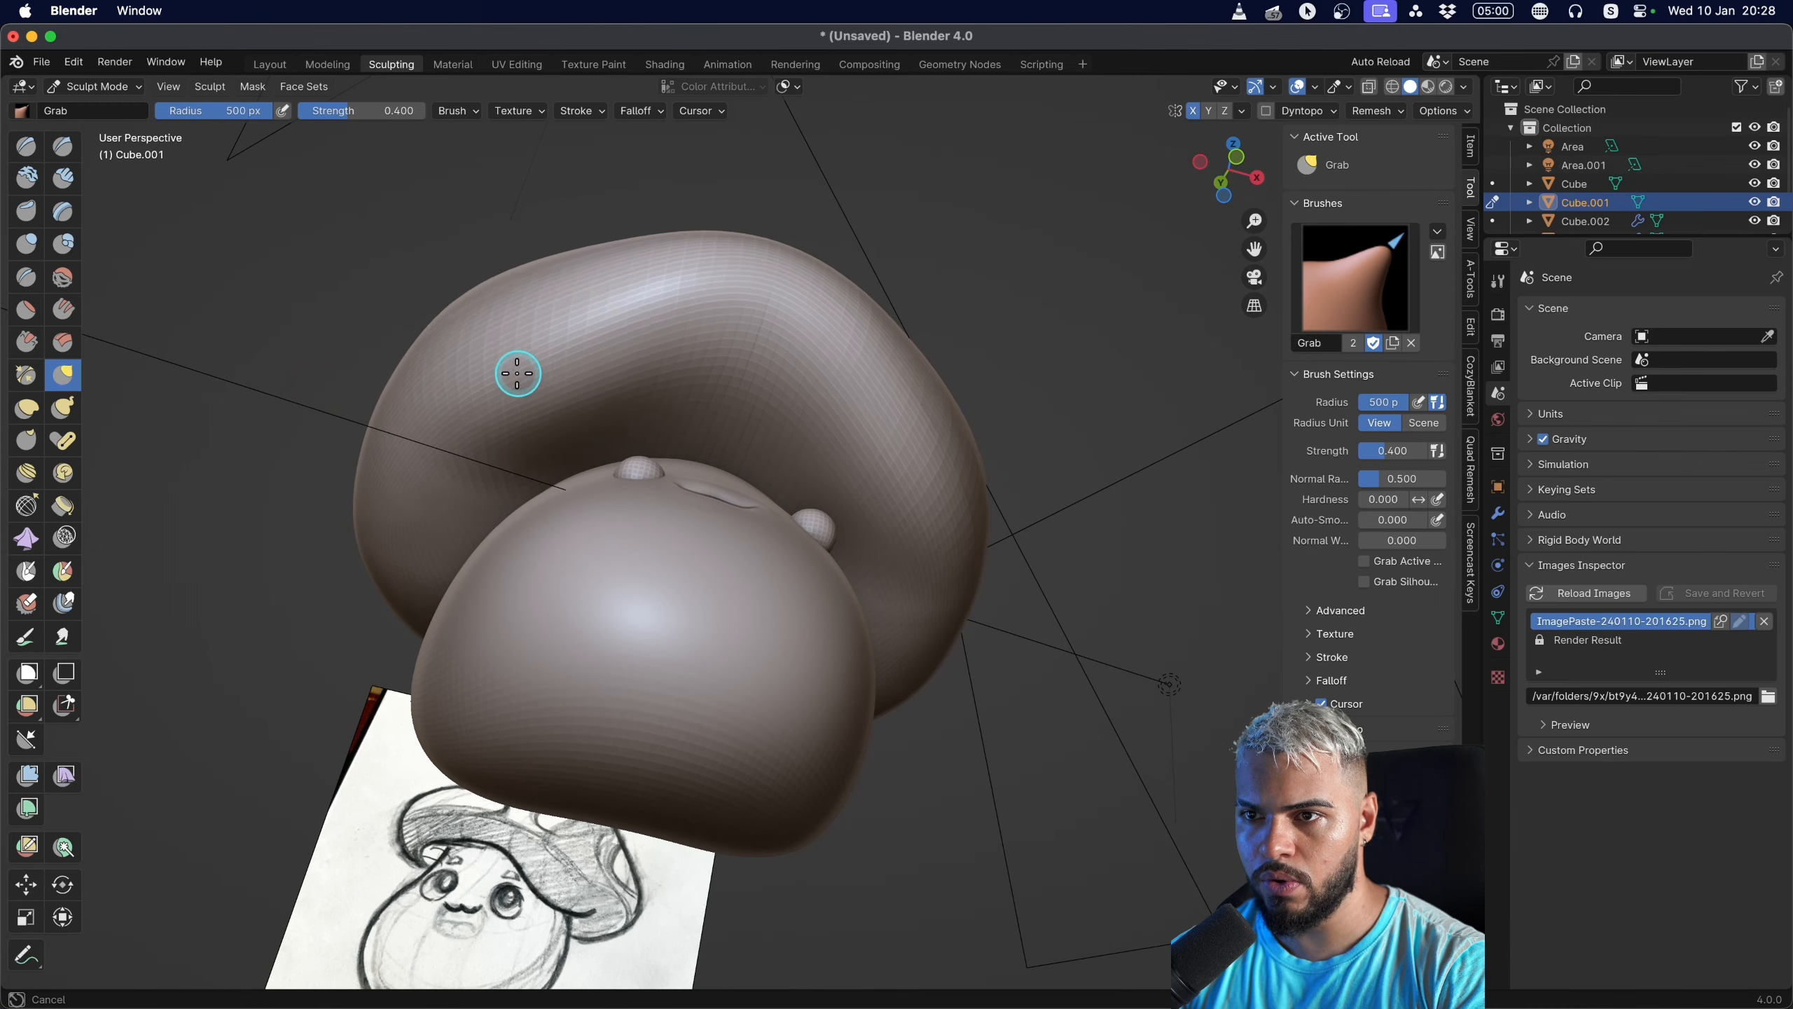
{"action": "left_click_drag", "start_coordinate": [517, 373], "coordinate": [514, 373]}
{"action": "left_click_drag", "start_coordinate": [871, 336], "coordinate": [689, 322]}
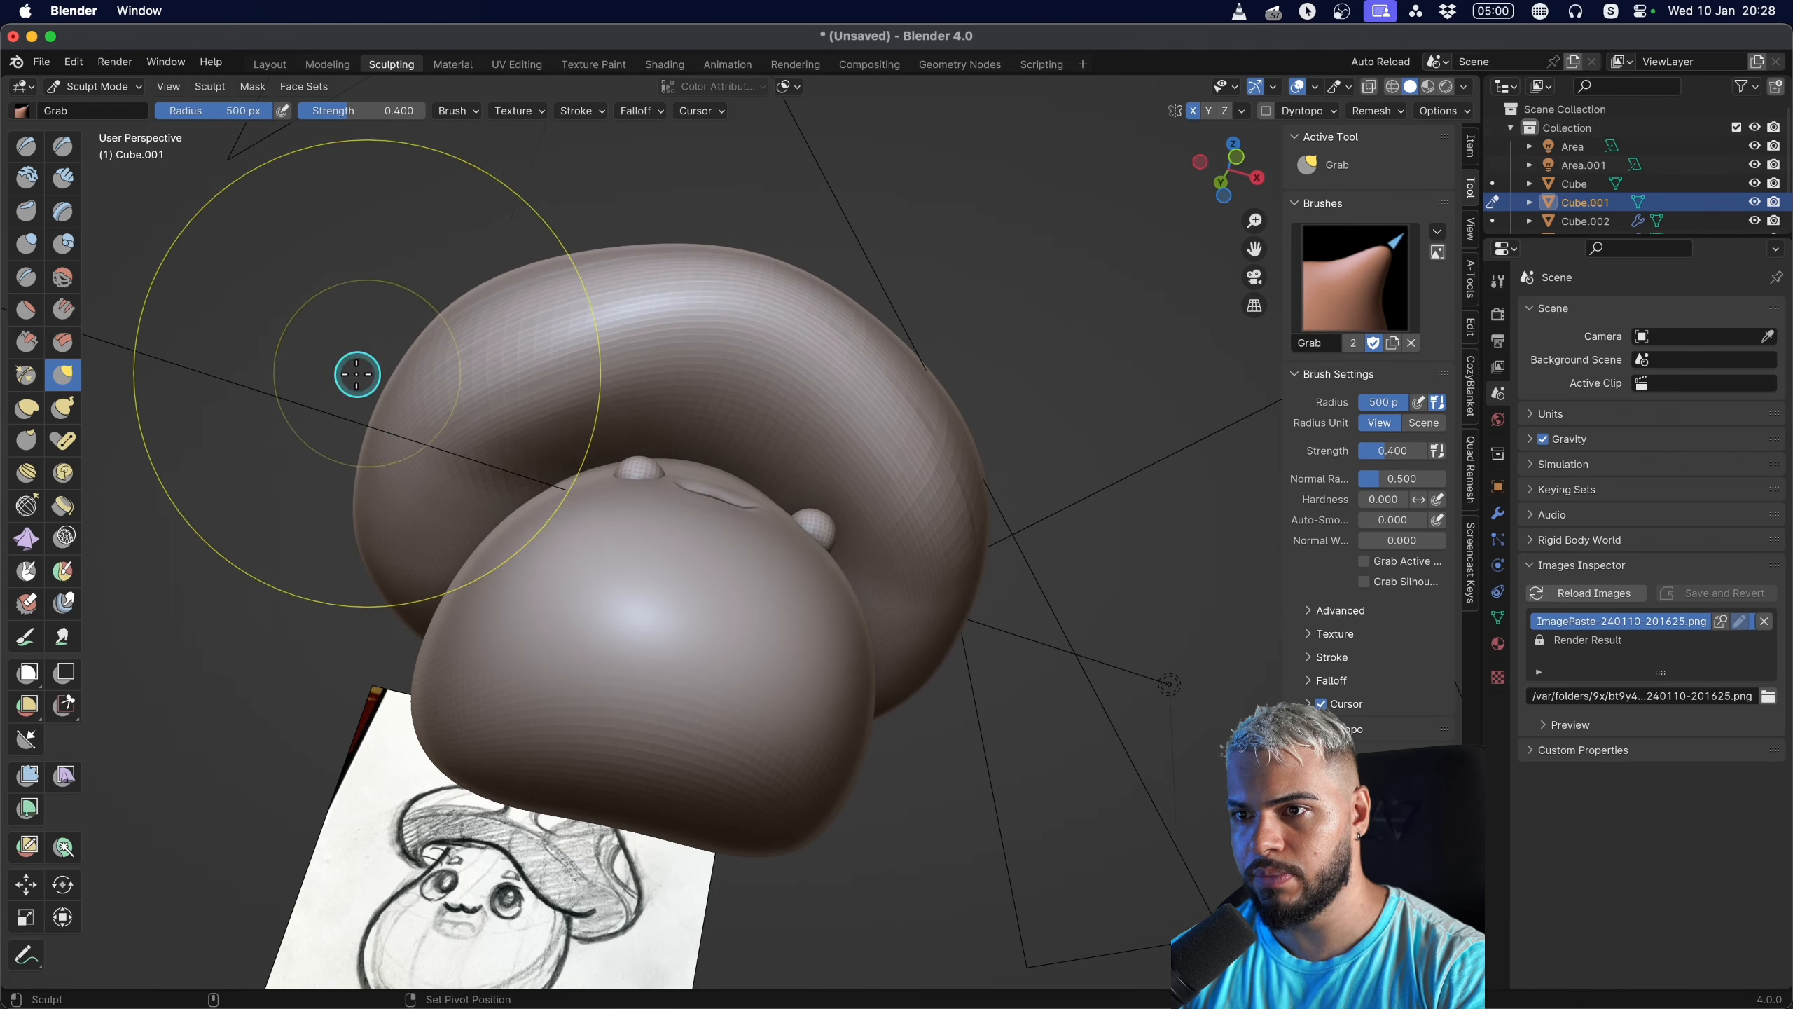
Return to Object Mode and adjust the cap's height on the body along the Z axis.
{"action": "mouse_move", "coordinate": [358, 374]}
{"action": "middle_mouse_down"}
{"action": "mouse_move", "coordinate": [612, 444]}
{"action": "mouse_move", "coordinate": [712, 532]}
{"action": "mouse_move", "coordinate": [928, 648]}
{"action": "mouse_move", "coordinate": [474, 692]}
{"action": "mouse_move", "coordinate": [792, 681]}
{"action": "mouse_move", "coordinate": [724, 552]}
{"action": "mouse_move", "coordinate": [913, 568]}
{"action": "mouse_move", "coordinate": [619, 645]}
{"action": "mouse_move", "coordinate": [1005, 608]}
{"action": "mouse_move", "coordinate": [888, 593]}
{"action": "mouse_move", "coordinate": [1009, 503]}
{"action": "middle_mouse_up"}
{"action": "key", "text": "ctrl+Tab"}
{"action": "key", "text": "g"}
{"action": "key", "text": "z"}
{"action": "left_click", "coordinate": [754, 590]}
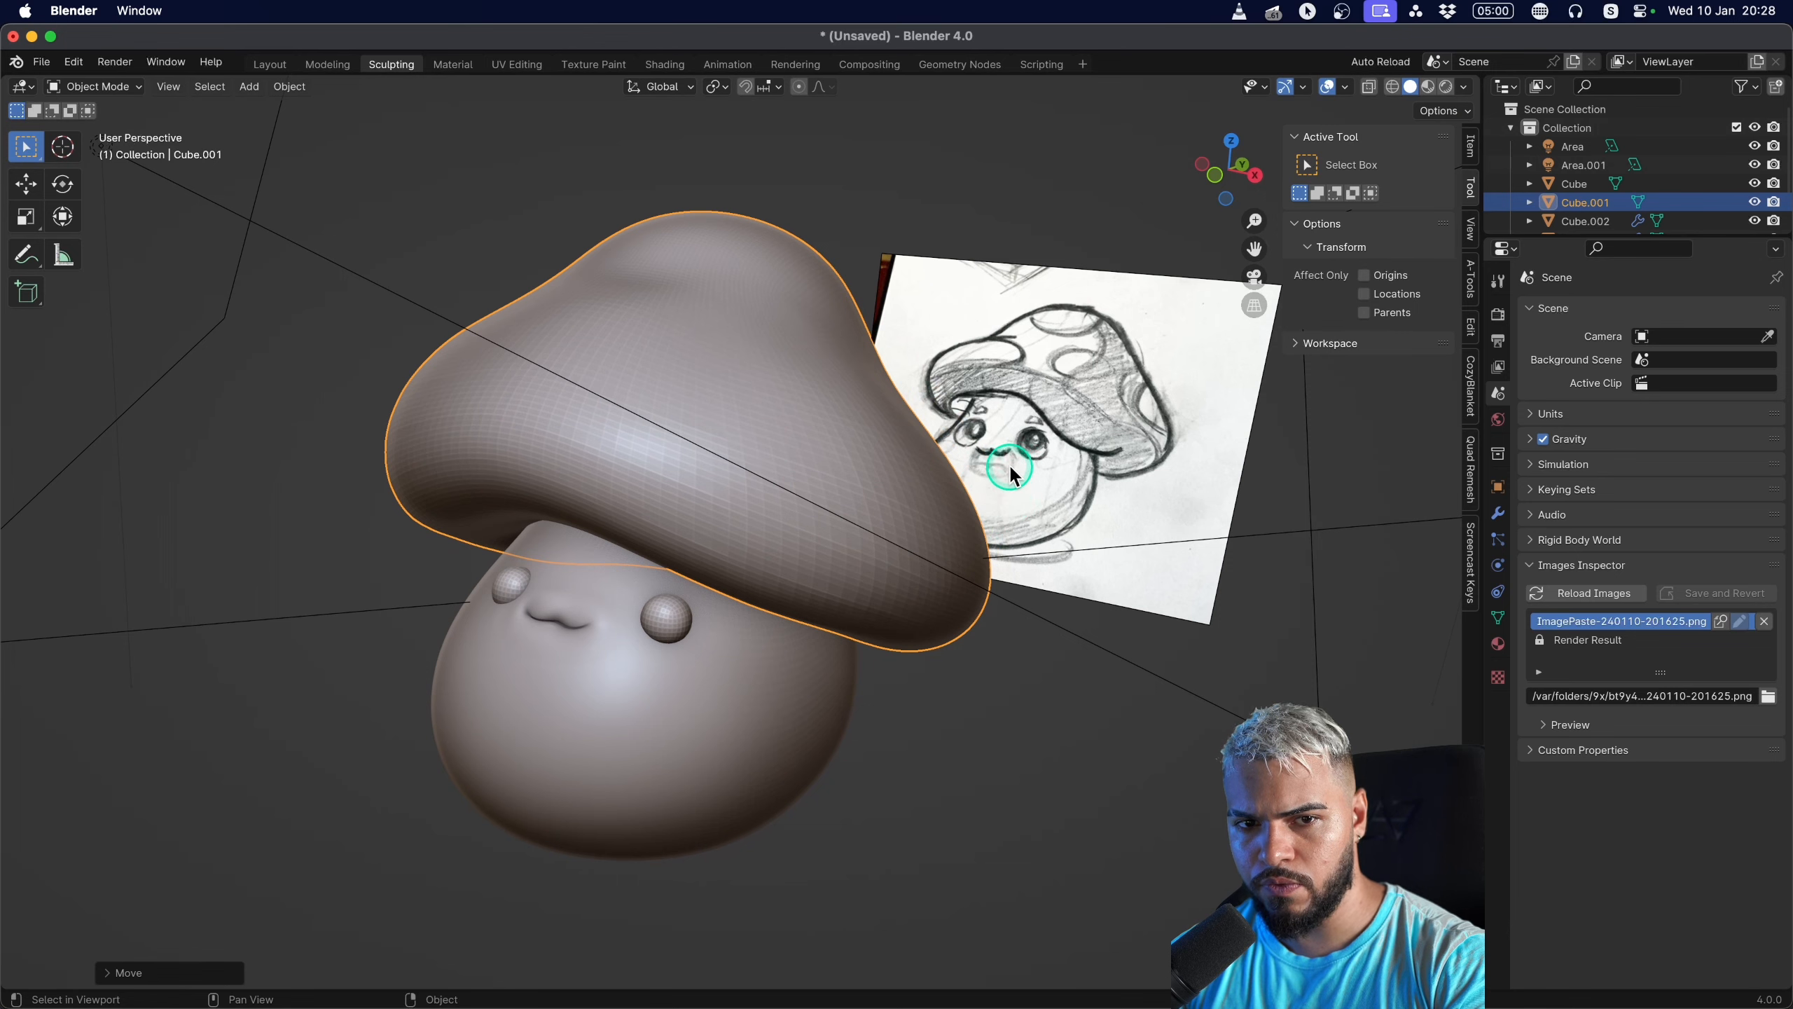
Check the eyes in Material Preview, return to Solid shading, and duplicate the eye nearest the sketch, placing the copy above it.
{"action": "middle_click_drag", "start_coordinate": [1035, 437], "coordinate": [724, 633]}
{"action": "left_click", "coordinate": [599, 581]}
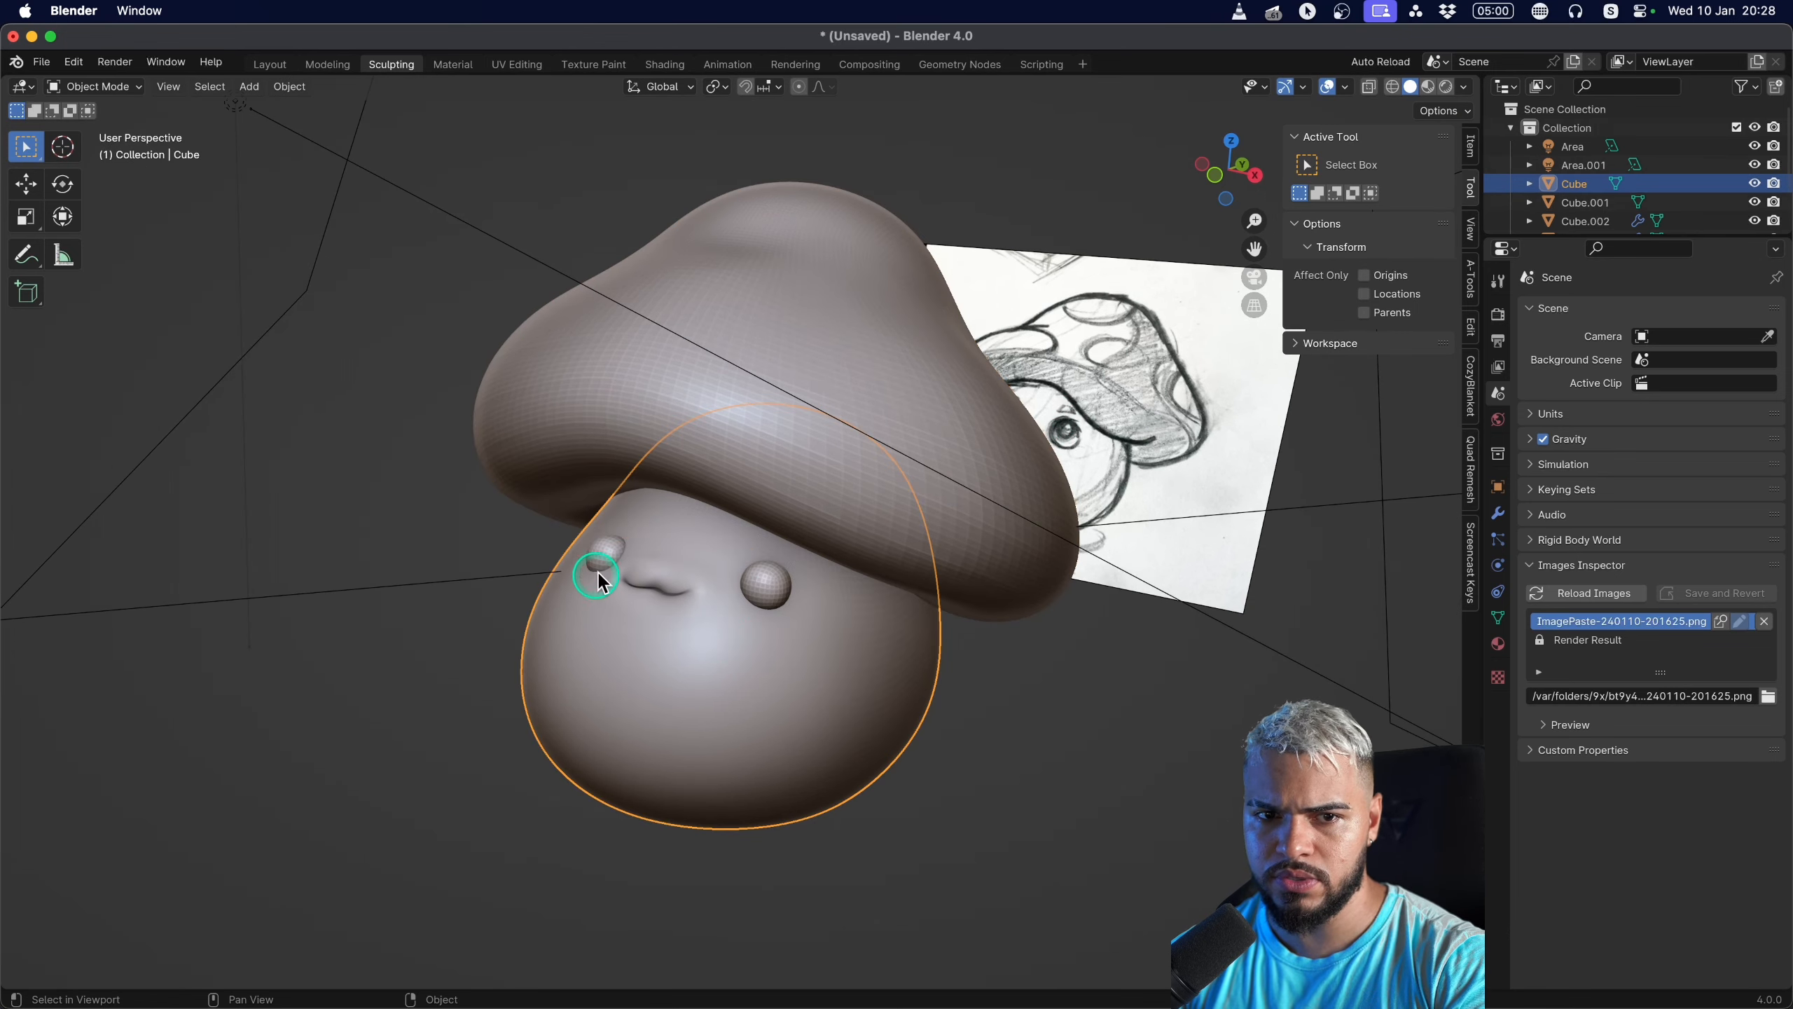
{"action": "left_click", "coordinate": [768, 595]}
{"action": "middle_click_drag", "start_coordinate": [589, 628], "coordinate": [963, 506]}
{"action": "left_click", "coordinate": [1429, 88]}
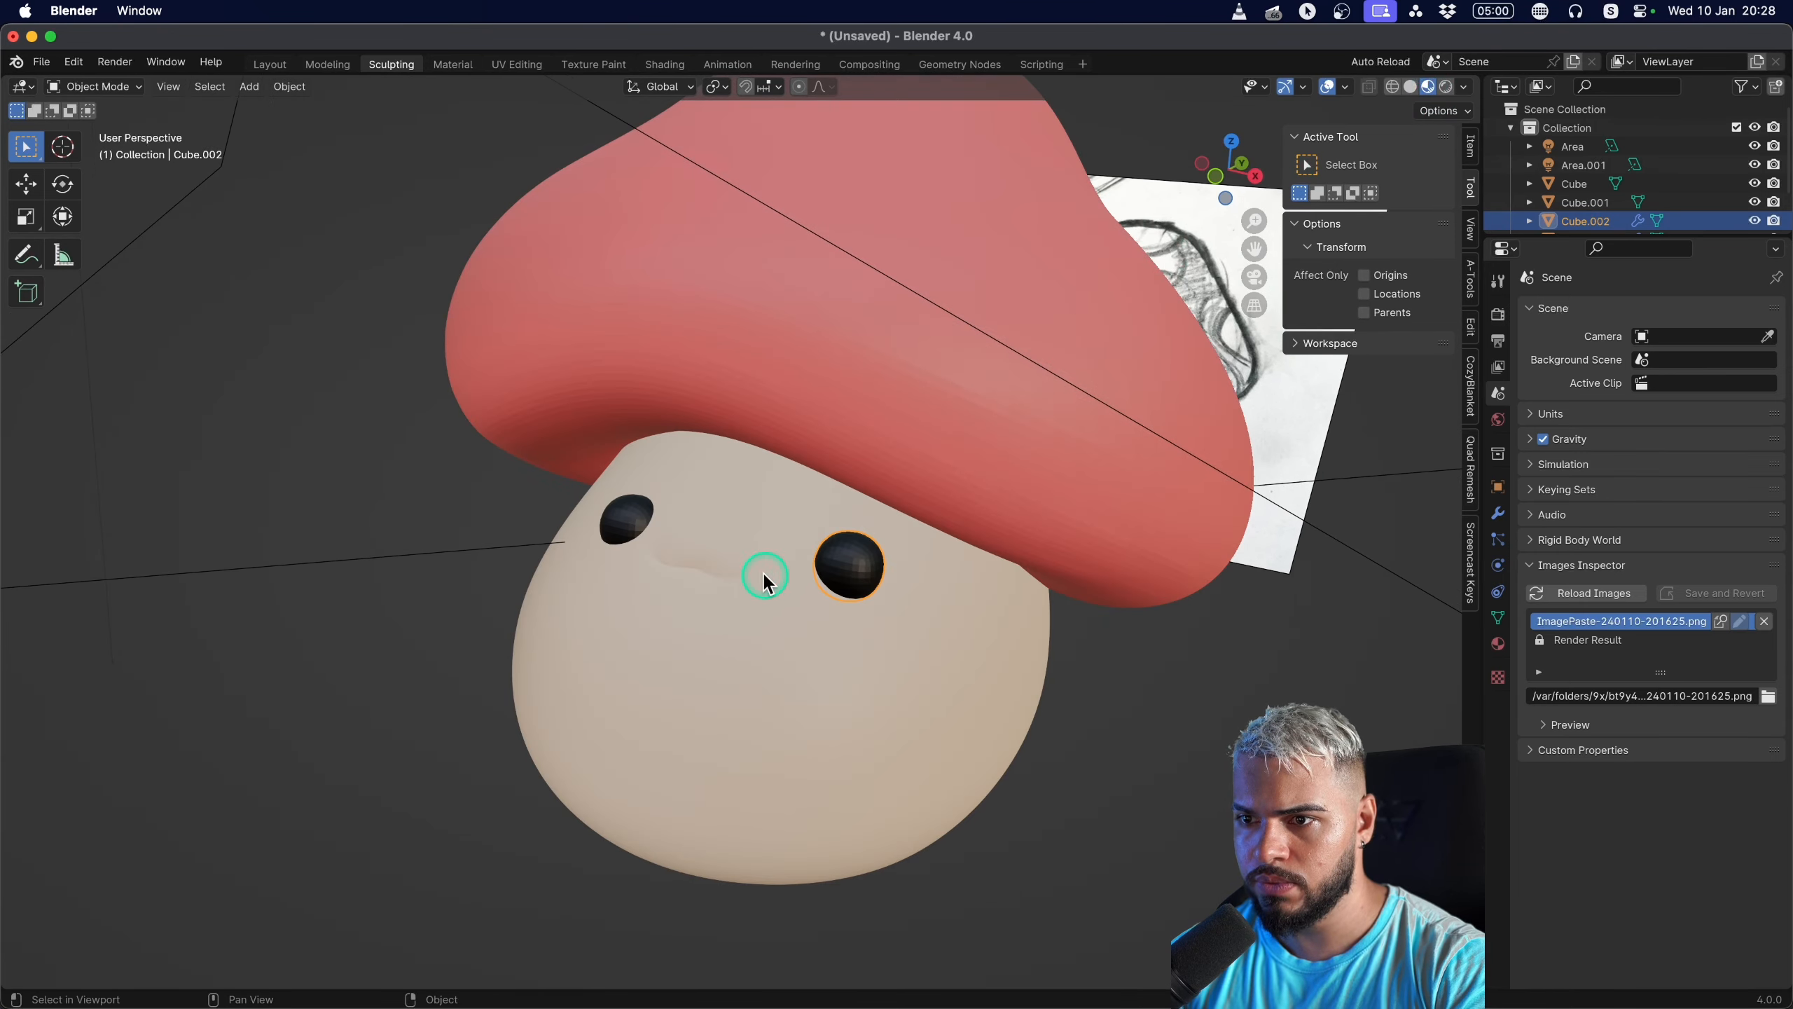
{"action": "left_click", "coordinate": [1410, 87]}
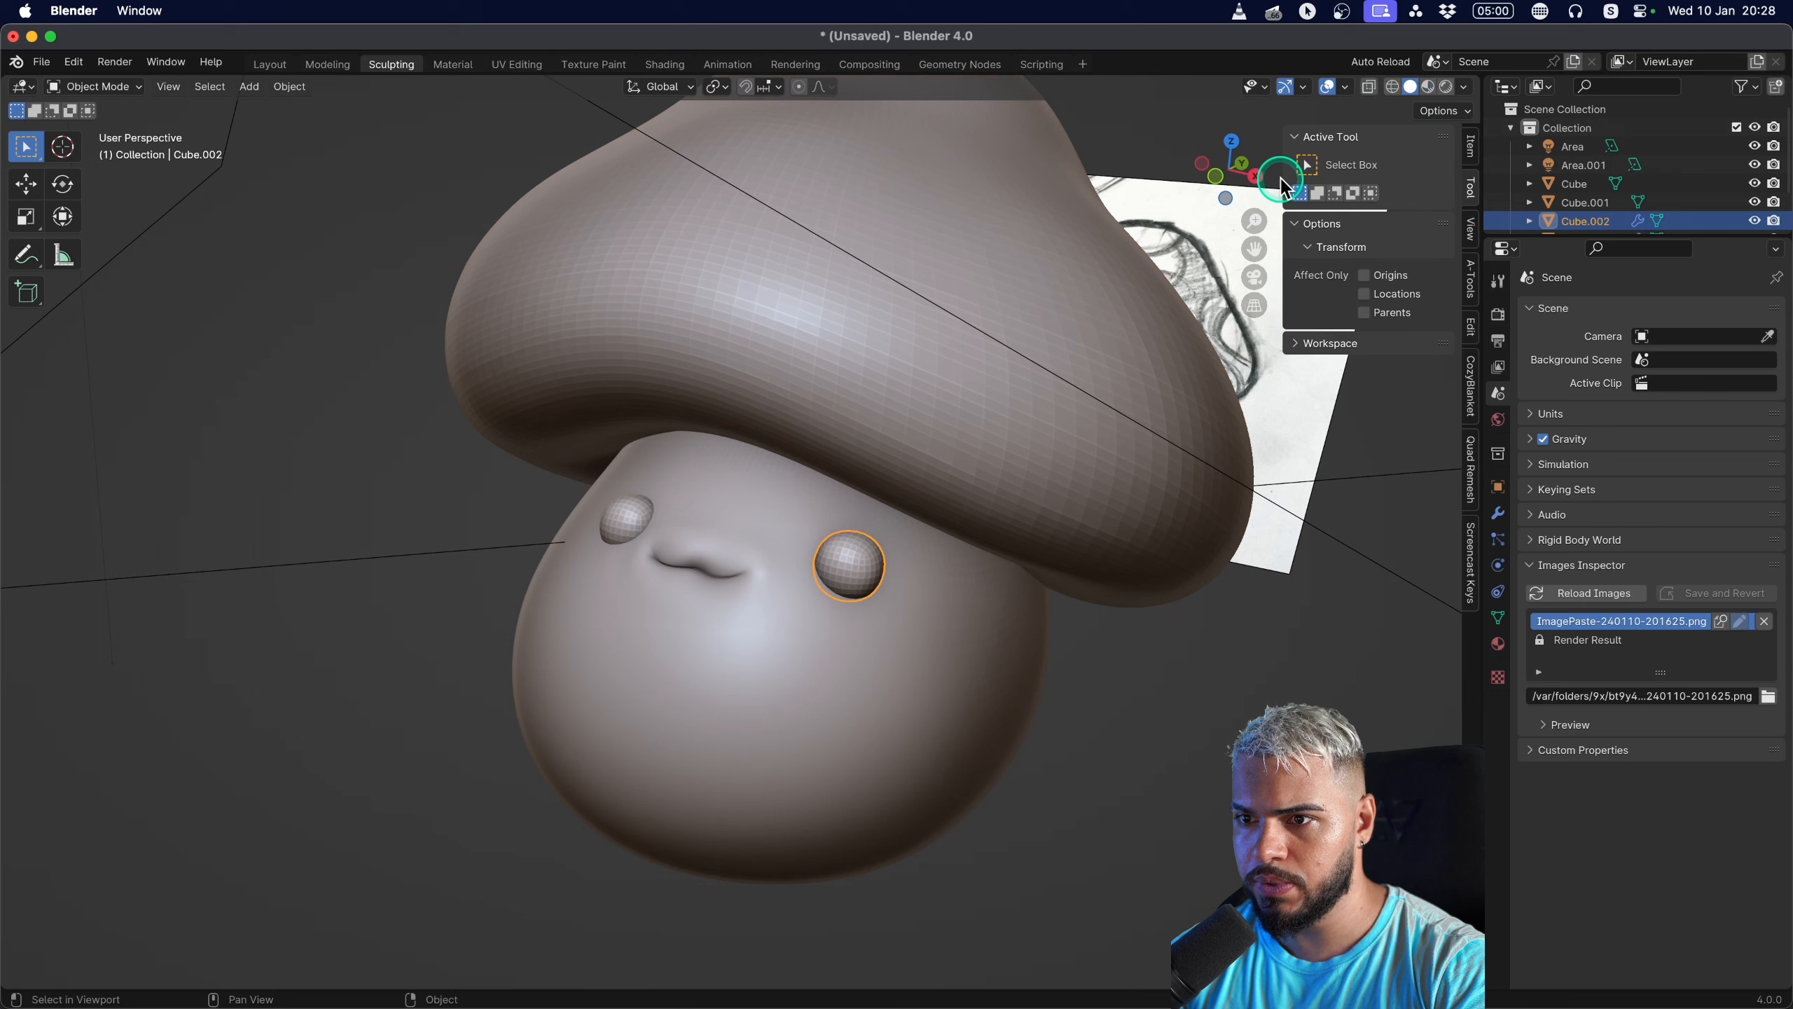
{"action": "key", "text": "shift+d"}
{"action": "left_click", "coordinate": [900, 549]}
{"action": "middle_click_drag", "start_coordinate": [900, 550], "coordinate": [843, 547]}
In Edit Mode, move a side face of the duplicated eye's cage to reshape it into an eyebrow.
{"action": "key", "text": "Tab"}
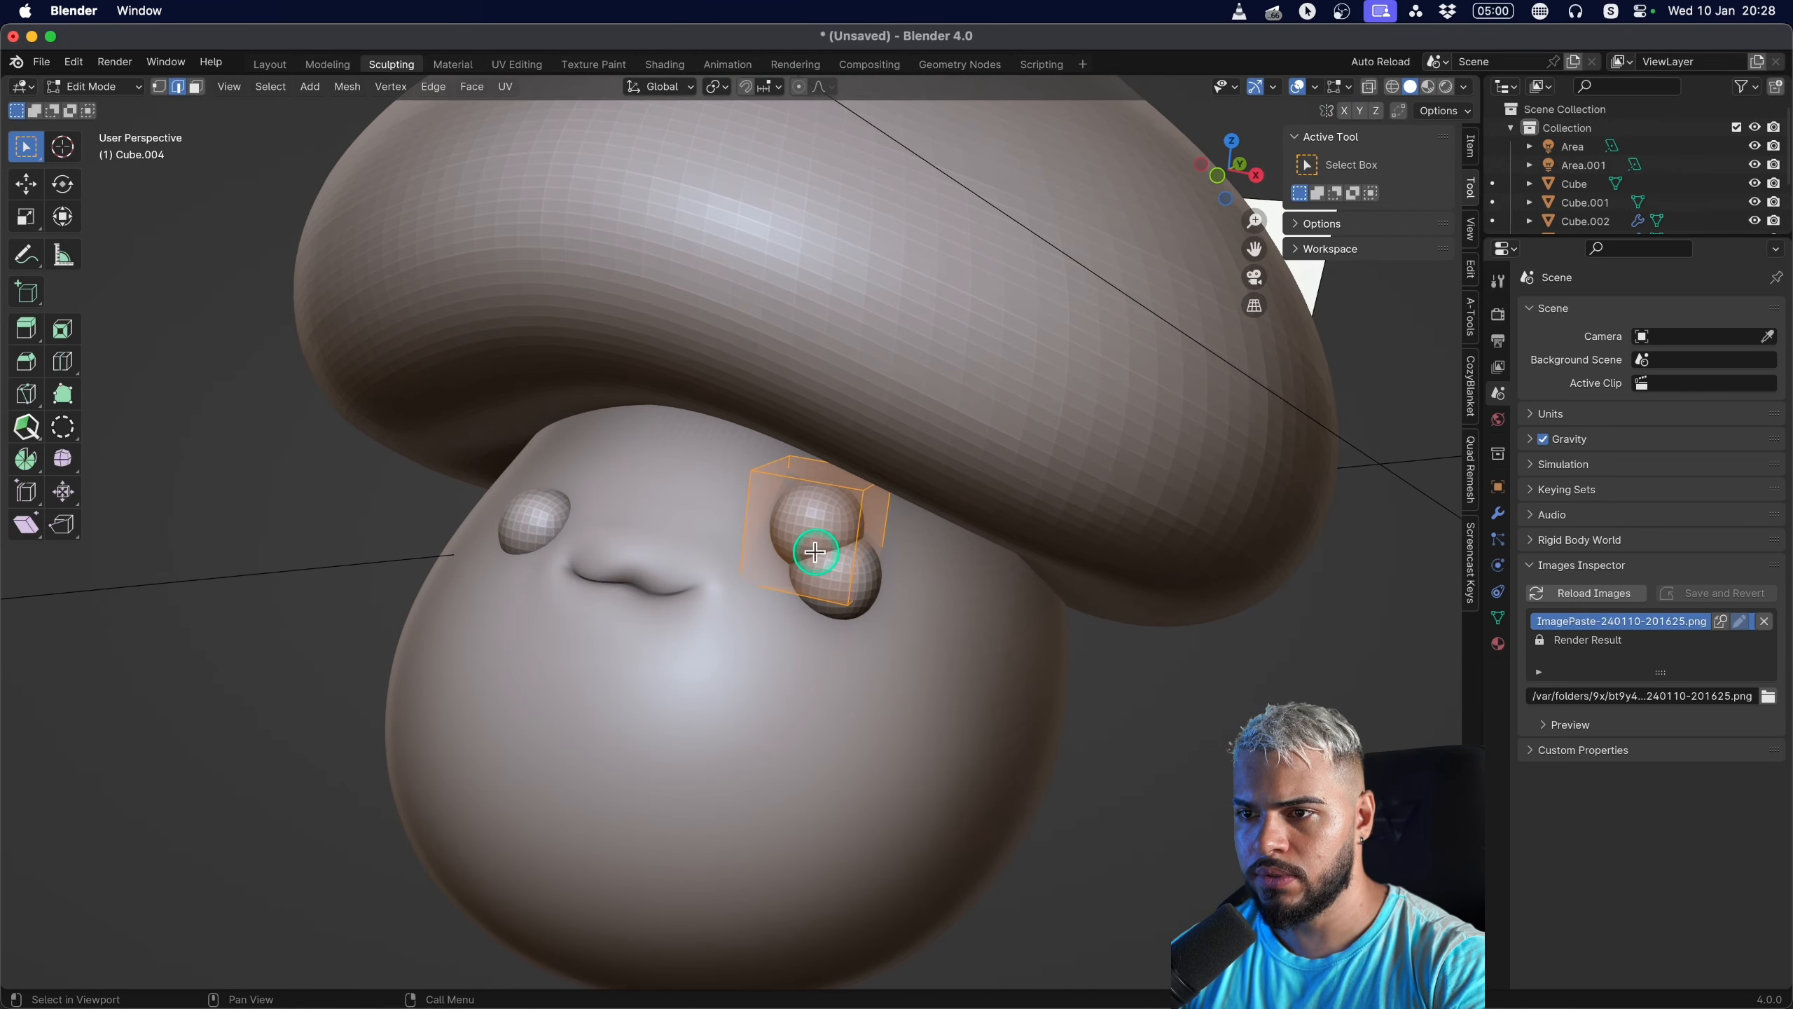
{"action": "middle_click_drag", "start_coordinate": [771, 531], "coordinate": [433, 364]}
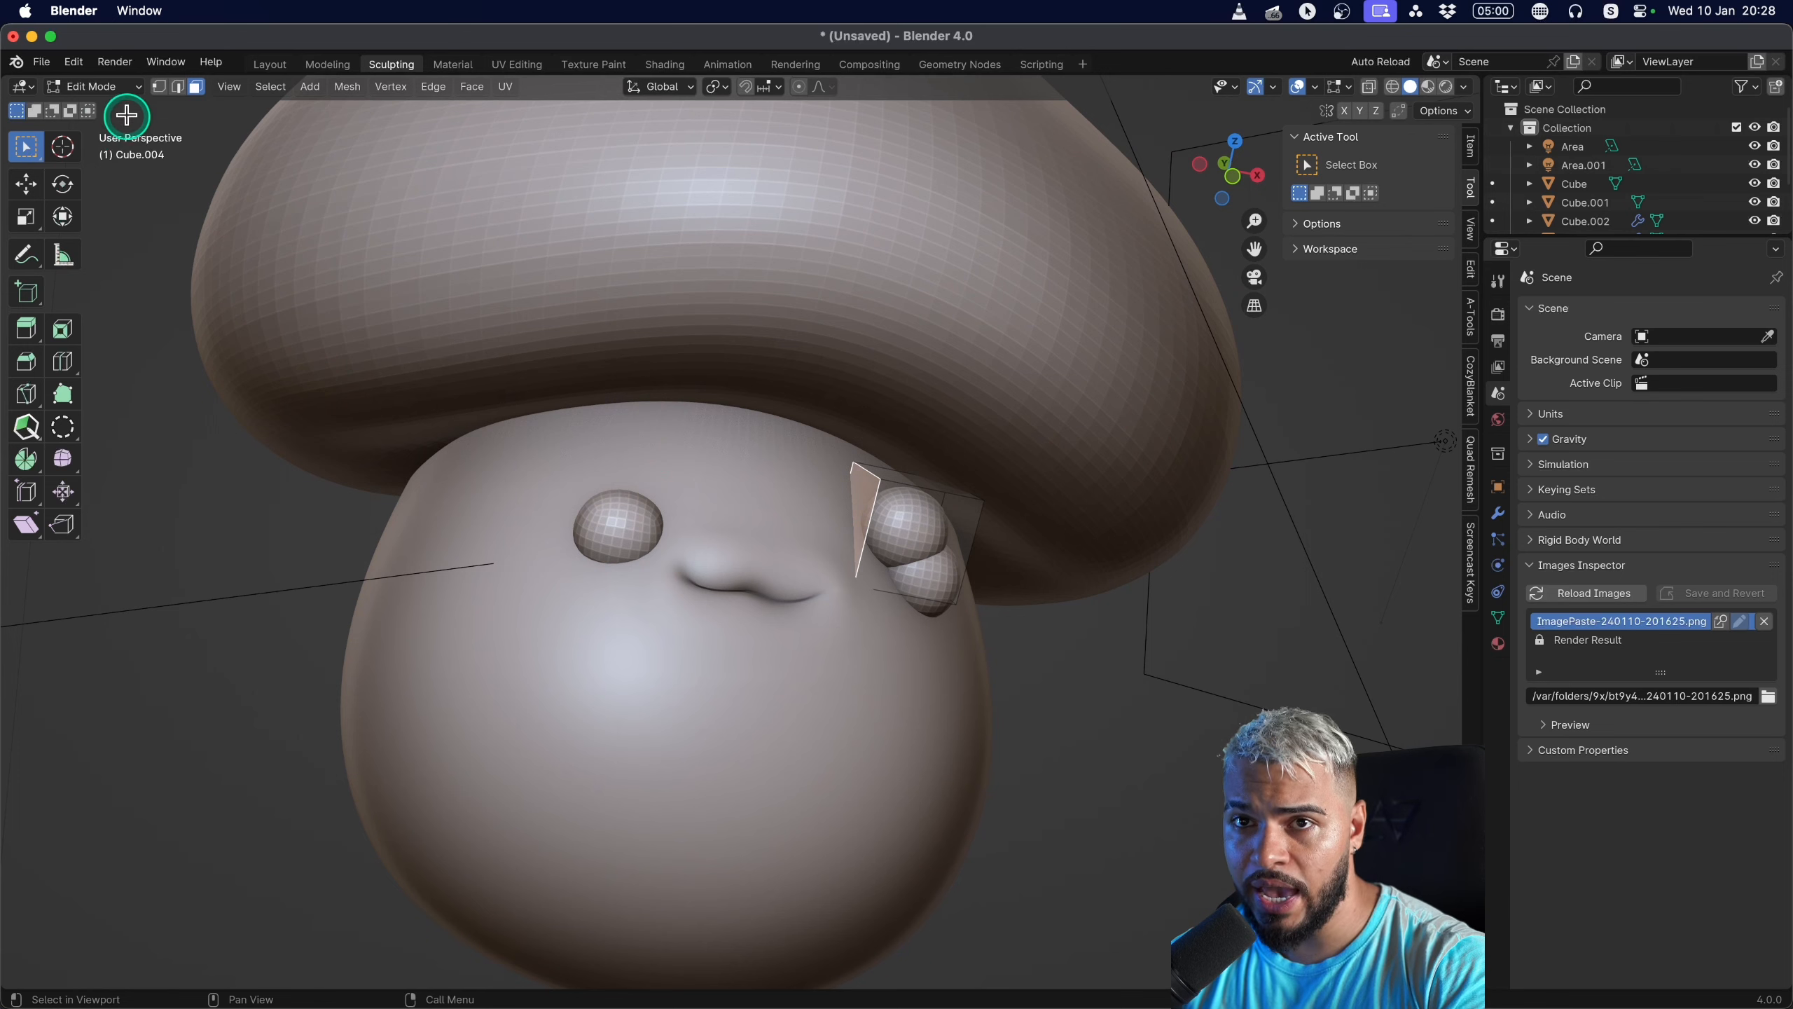
{"action": "middle_click_drag", "start_coordinate": [325, 265], "coordinate": [784, 461]}
{"action": "key", "text": "g"}
{"action": "left_click", "coordinate": [754, 542]}
{"action": "key", "text": "Tab"}
Rotate, move and scale the eyebrow so it sits tilted against the face above the eye.
{"action": "key", "text": "r"}
{"action": "left_click", "coordinate": [774, 528]}
{"action": "key", "text": "g"}
{"action": "left_click", "coordinate": [818, 522]}
{"action": "key", "text": "s"}
{"action": "left_click", "coordinate": [1021, 502]}
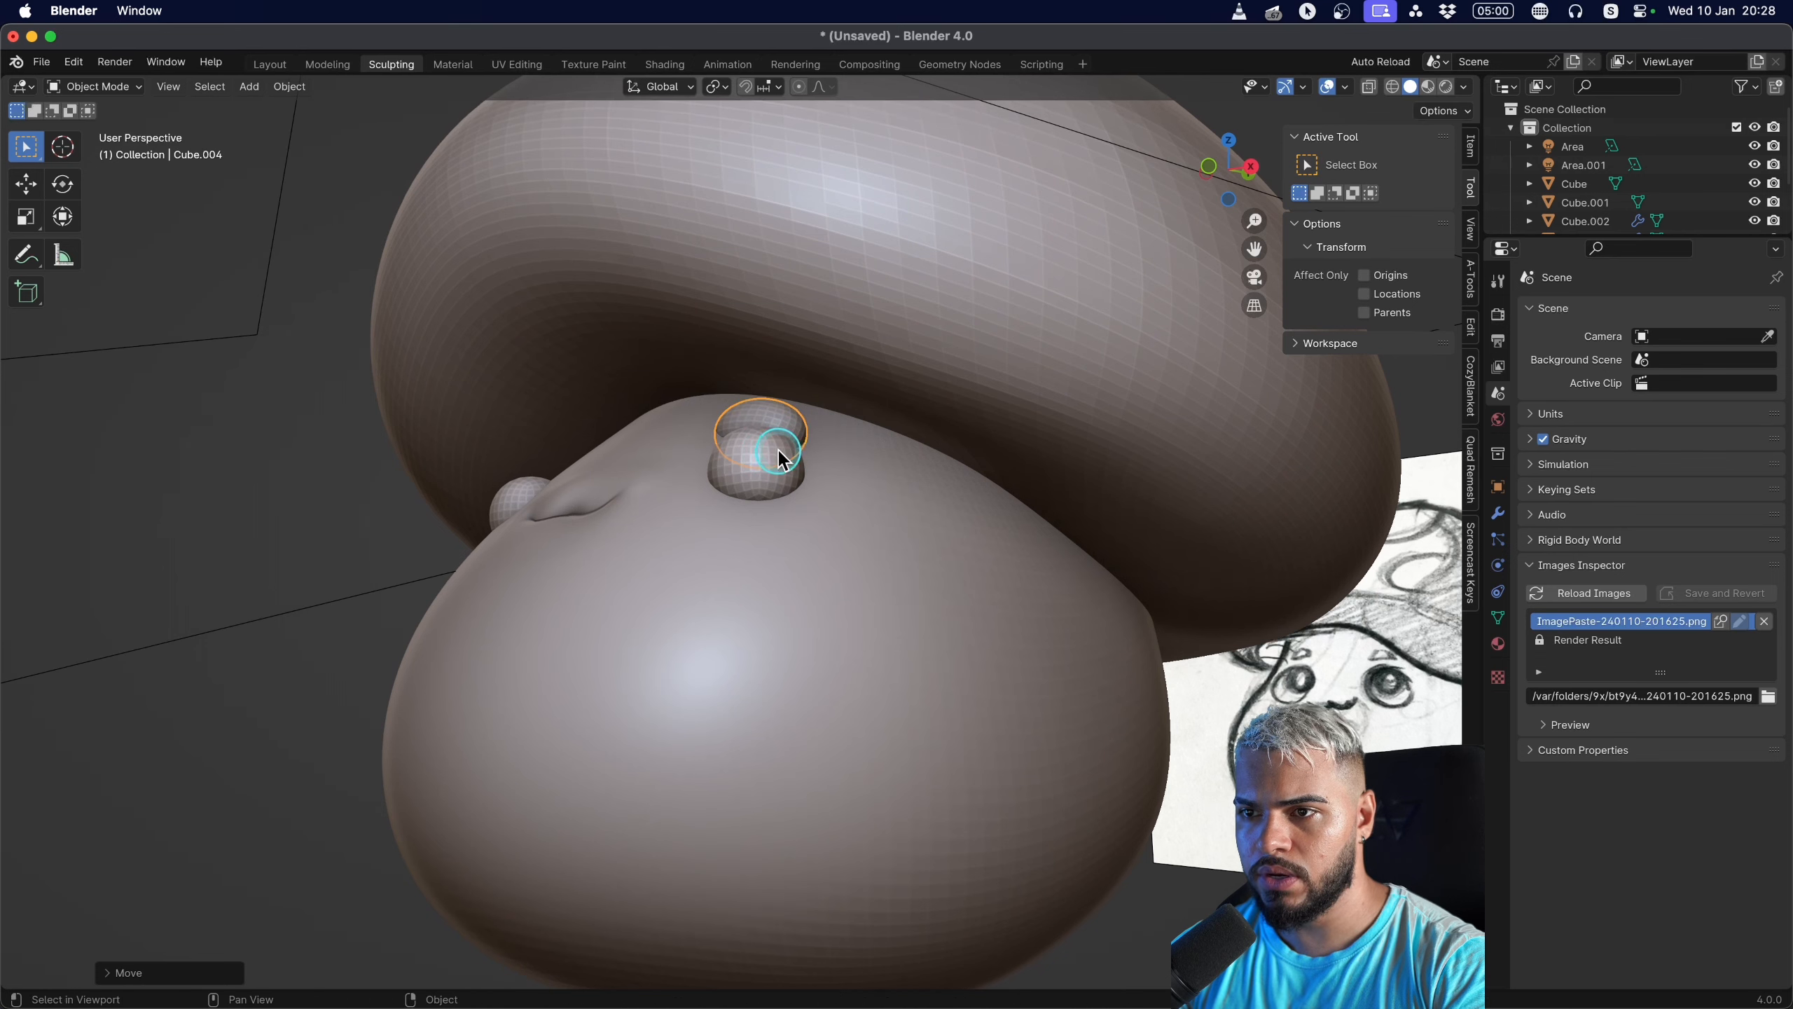
{"action": "key", "text": "r"}
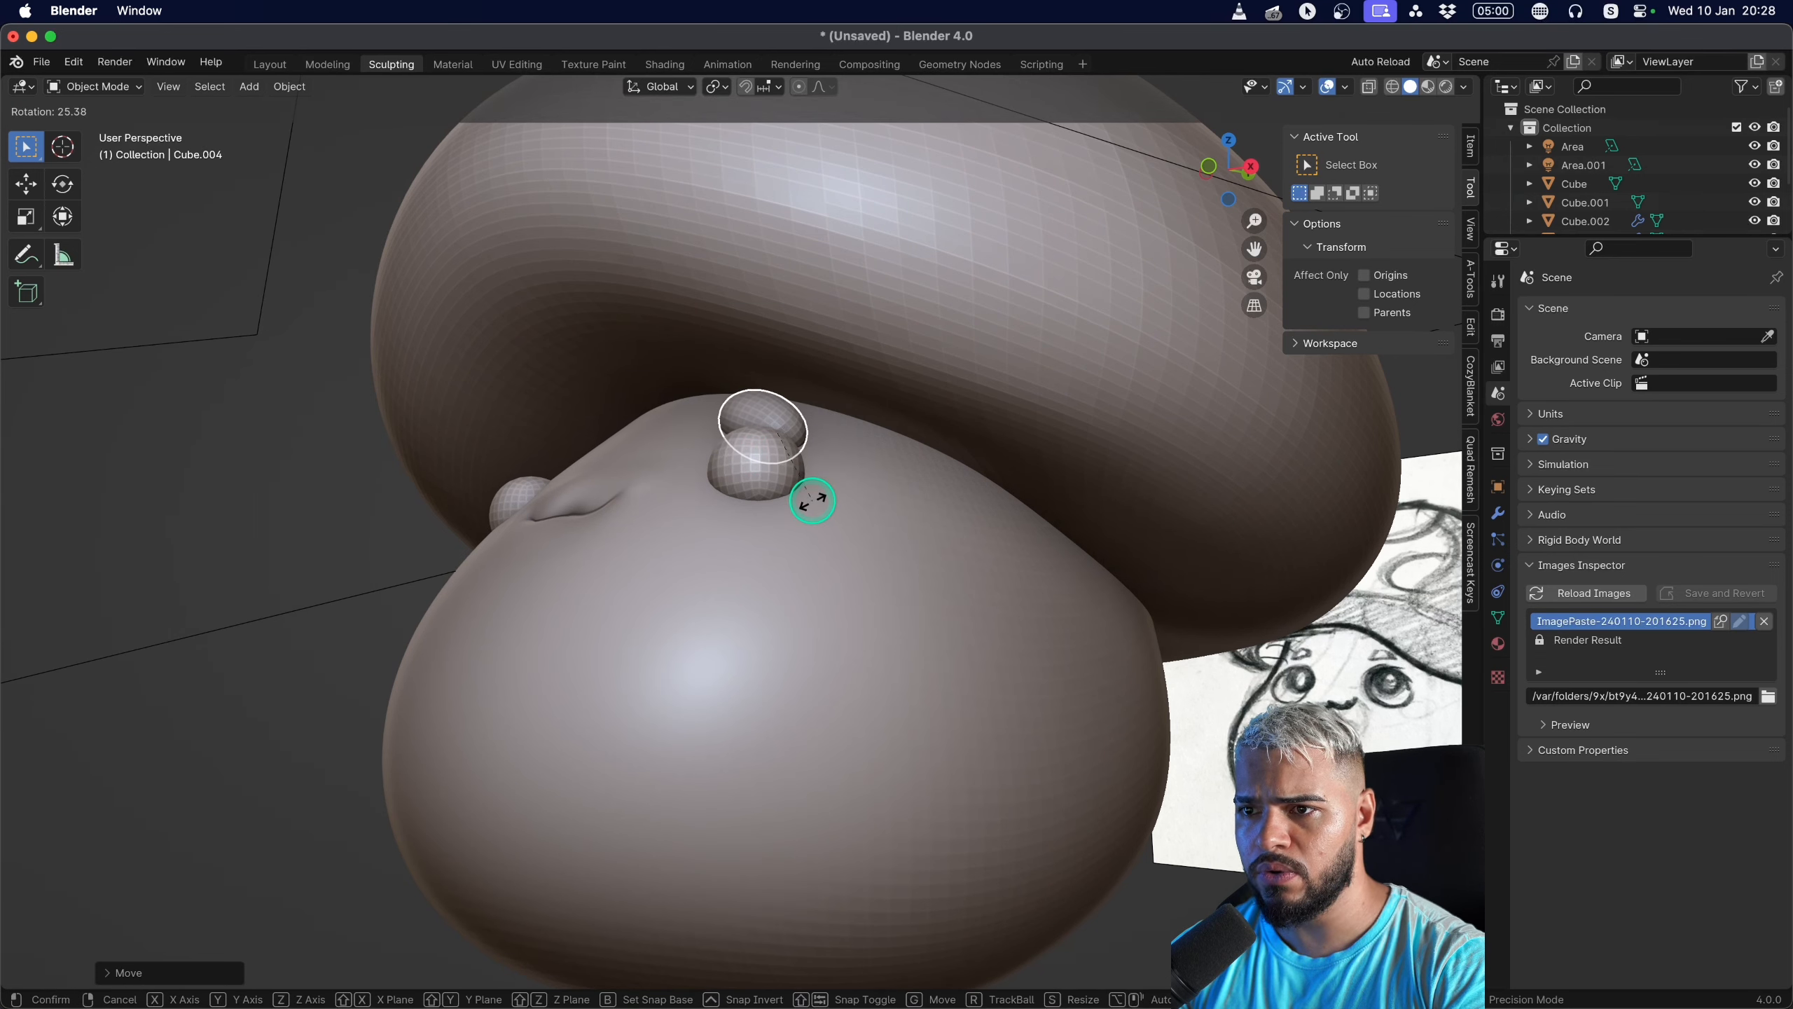
{"action": "left_click", "coordinate": [783, 484]}
Turn the eyebrow around the Z axis and reposition it to follow the curve of the body.
{"action": "middle_click_drag", "start_coordinate": [780, 481], "coordinate": [1228, 582]}
{"action": "key", "text": "g"}
{"action": "left_click", "coordinate": [692, 507]}
{"action": "key", "text": "r"}
{"action": "key", "text": "z"}
{"action": "left_click", "coordinate": [886, 553]}
{"action": "key", "text": "g"}
{"action": "left_click", "coordinate": [942, 515]}
{"action": "middle_click_drag", "start_coordinate": [840, 588], "coordinate": [912, 585]}
Duplicate the eyebrow above the other eye and rotate the copy to mirror the first one's slant.
{"action": "key", "text": "shift+d"}
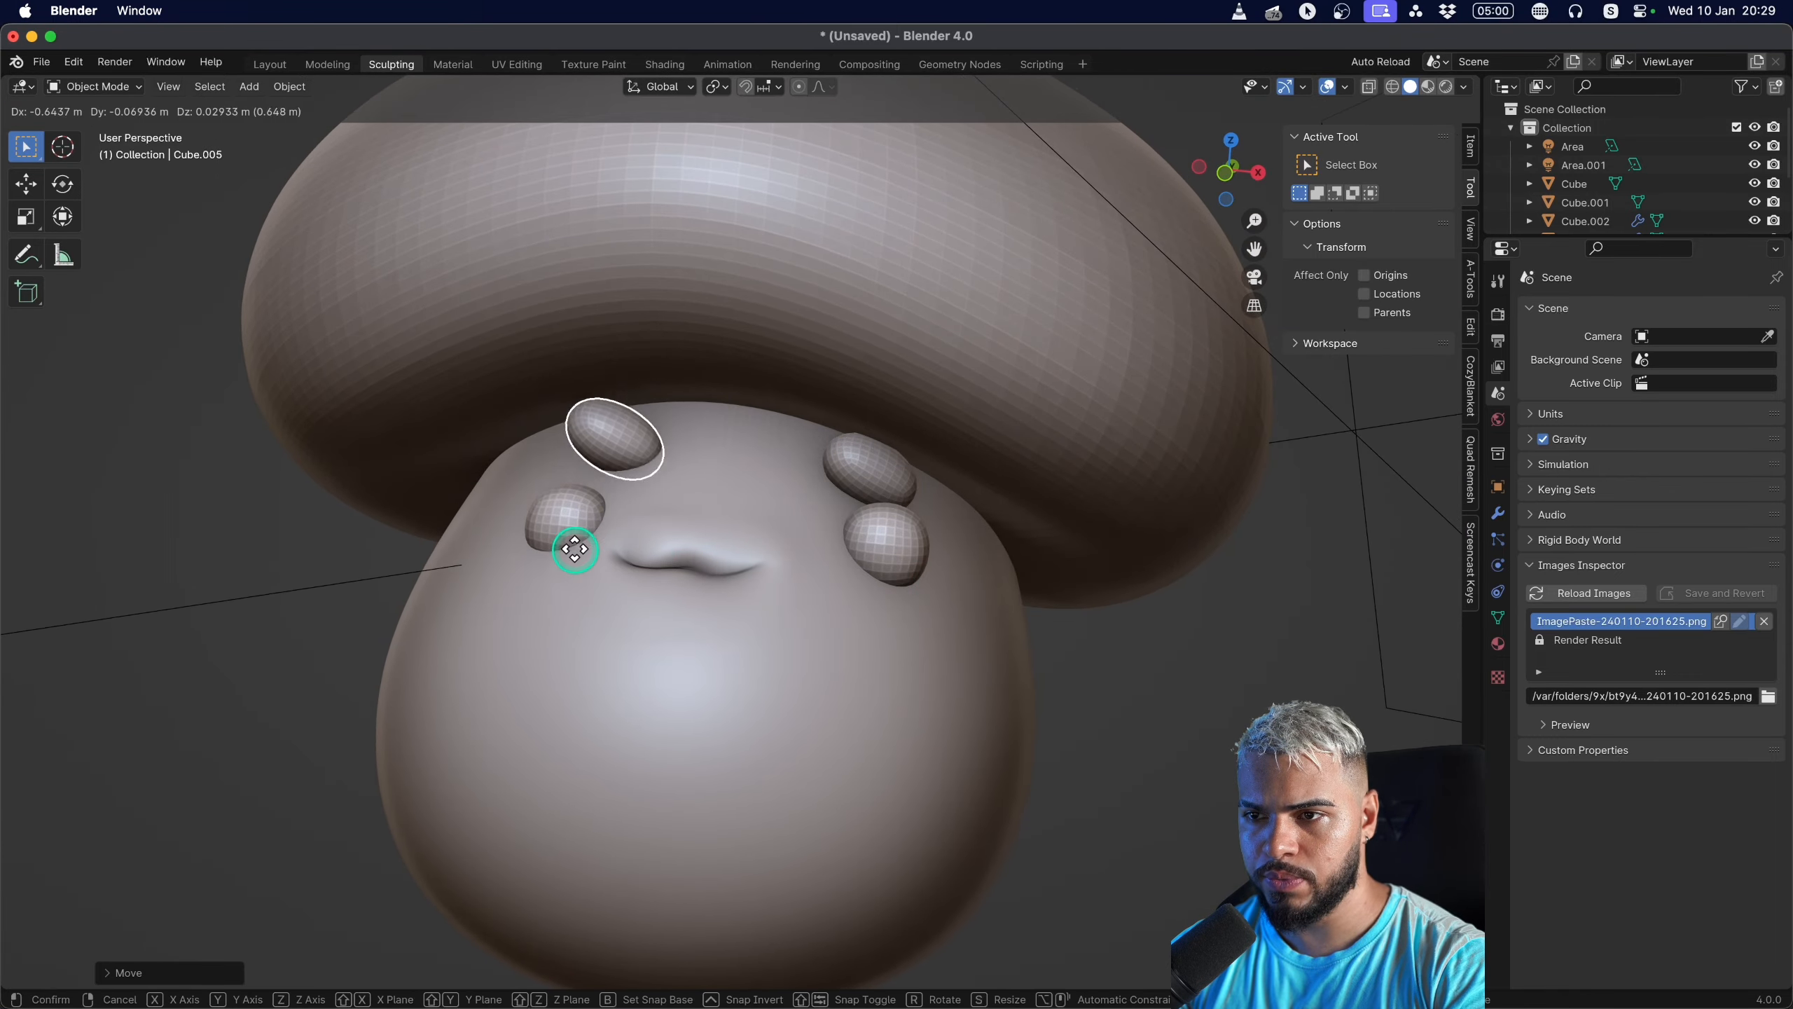
{"action": "left_click", "coordinate": [579, 554]}
{"action": "middle_click_drag", "start_coordinate": [585, 561], "coordinate": [889, 513]}
{"action": "key", "text": "r"}
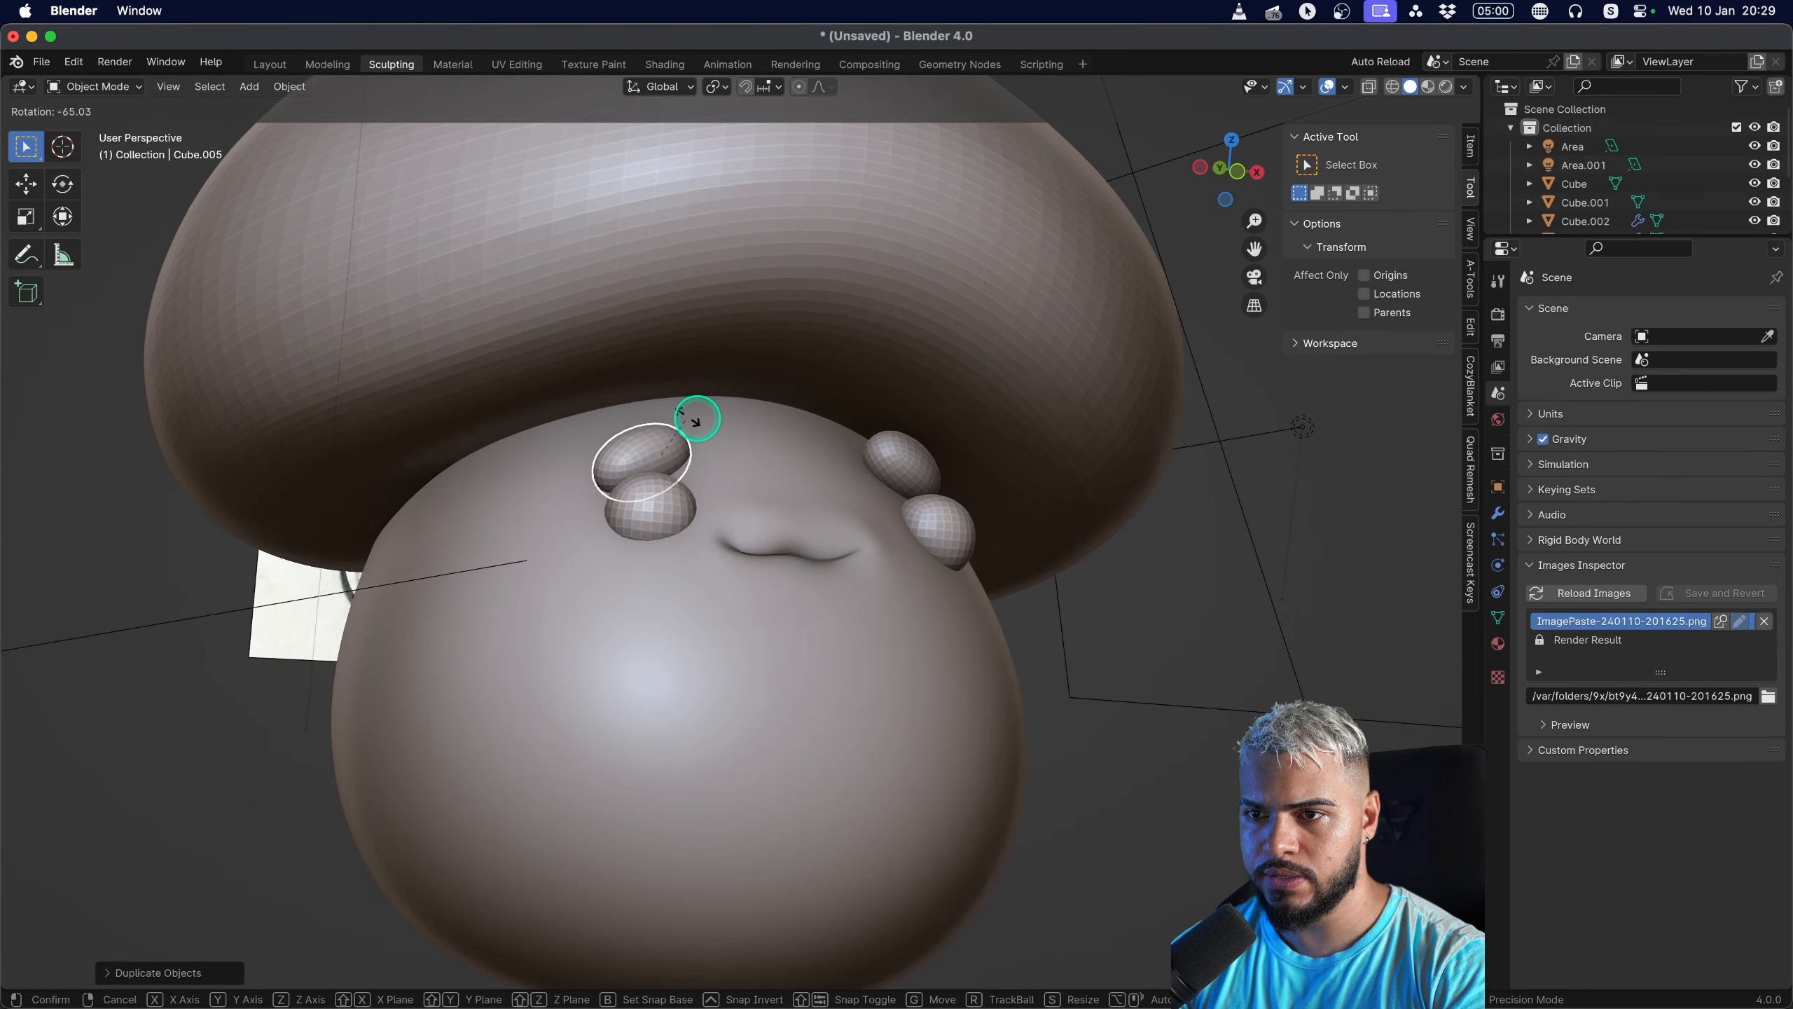
{"action": "left_click", "coordinate": [624, 500]}
{"action": "middle_click_drag", "start_coordinate": [624, 501], "coordinate": [600, 473]}
{"action": "key", "text": "r"}
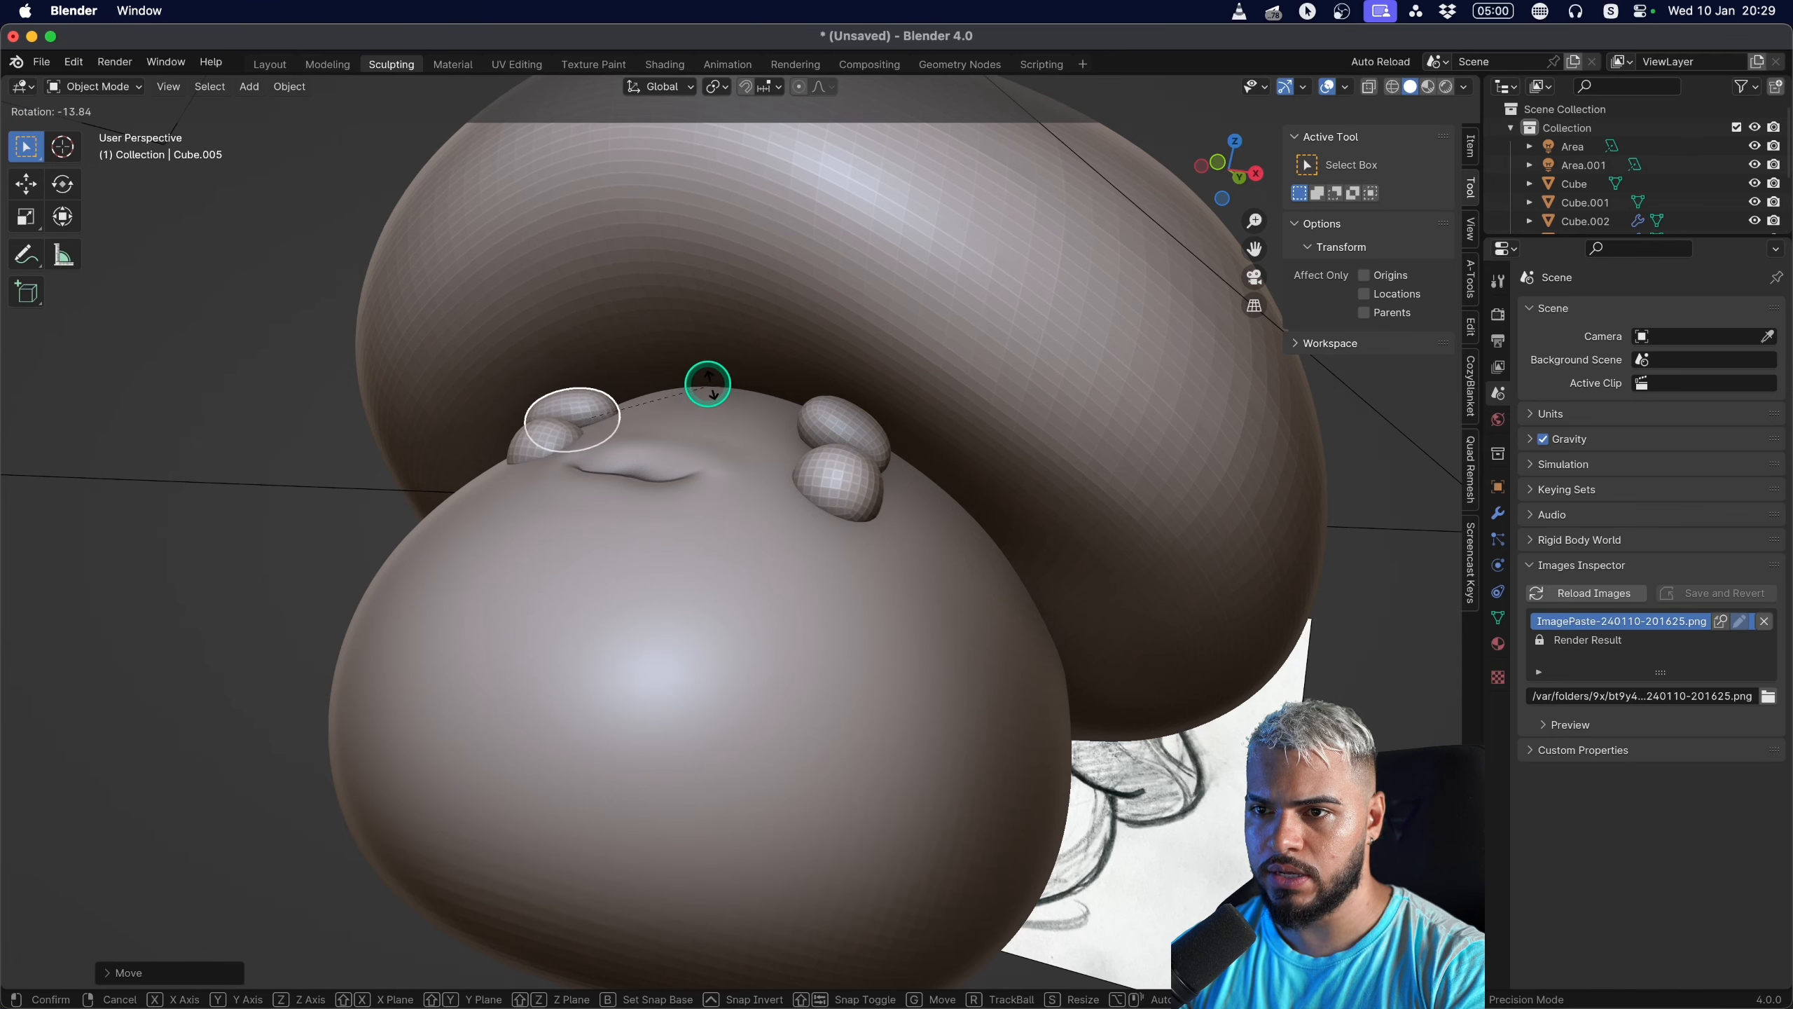
{"action": "left_click", "coordinate": [695, 380]}
Reposition the copied eyebrow on the face and rescale the eyebrows to suit the eyes.
{"action": "middle_click_drag", "start_coordinate": [681, 372], "coordinate": [699, 593]}
{"action": "middle_click_drag", "start_coordinate": [760, 500], "coordinate": [600, 520]}
{"action": "key", "text": "g"}
{"action": "left_click", "coordinate": [844, 507]}
{"action": "middle_click_drag", "start_coordinate": [843, 468], "coordinate": [808, 523]}
{"action": "key", "text": "s"}
{"action": "left_click", "coordinate": [769, 536]}
{"action": "key", "text": "s"}
{"action": "left_click", "coordinate": [843, 516]}
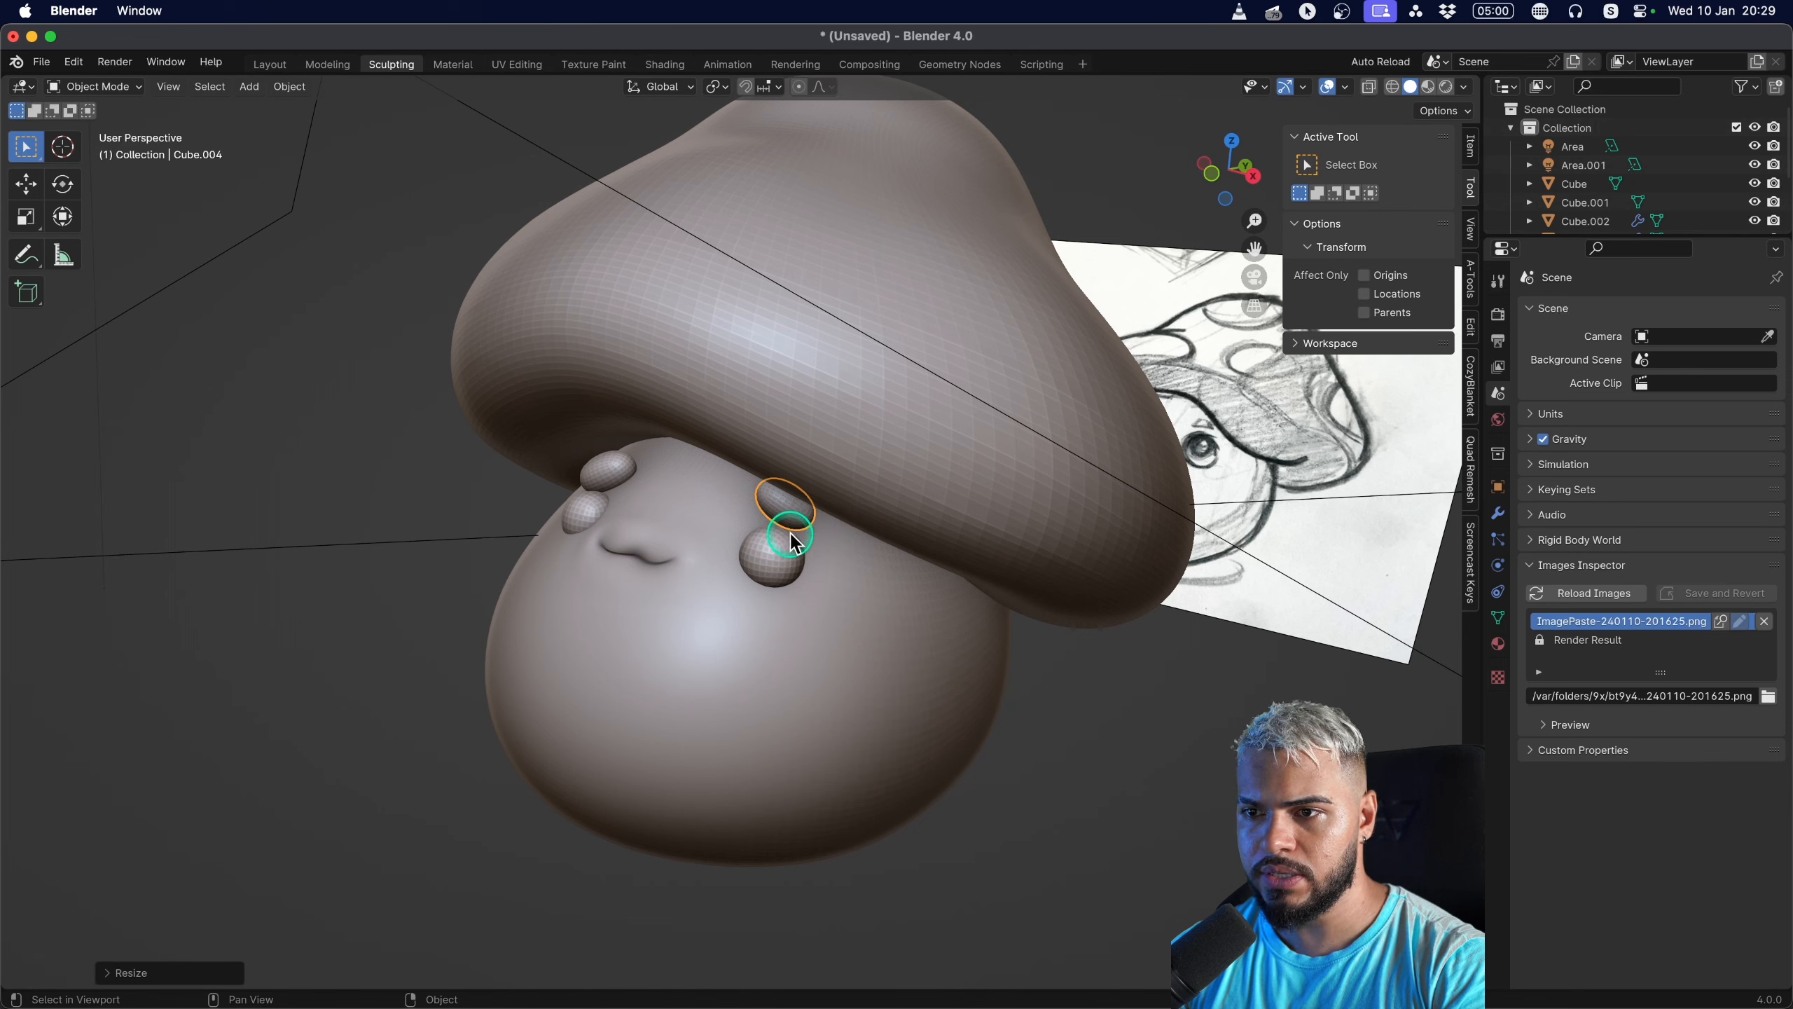
Nudge both eyes slightly lower beneath the eyebrows.
{"action": "left_click", "coordinate": [754, 571]}
{"action": "key", "text": "g"}
{"action": "left_click", "coordinate": [752, 572]}
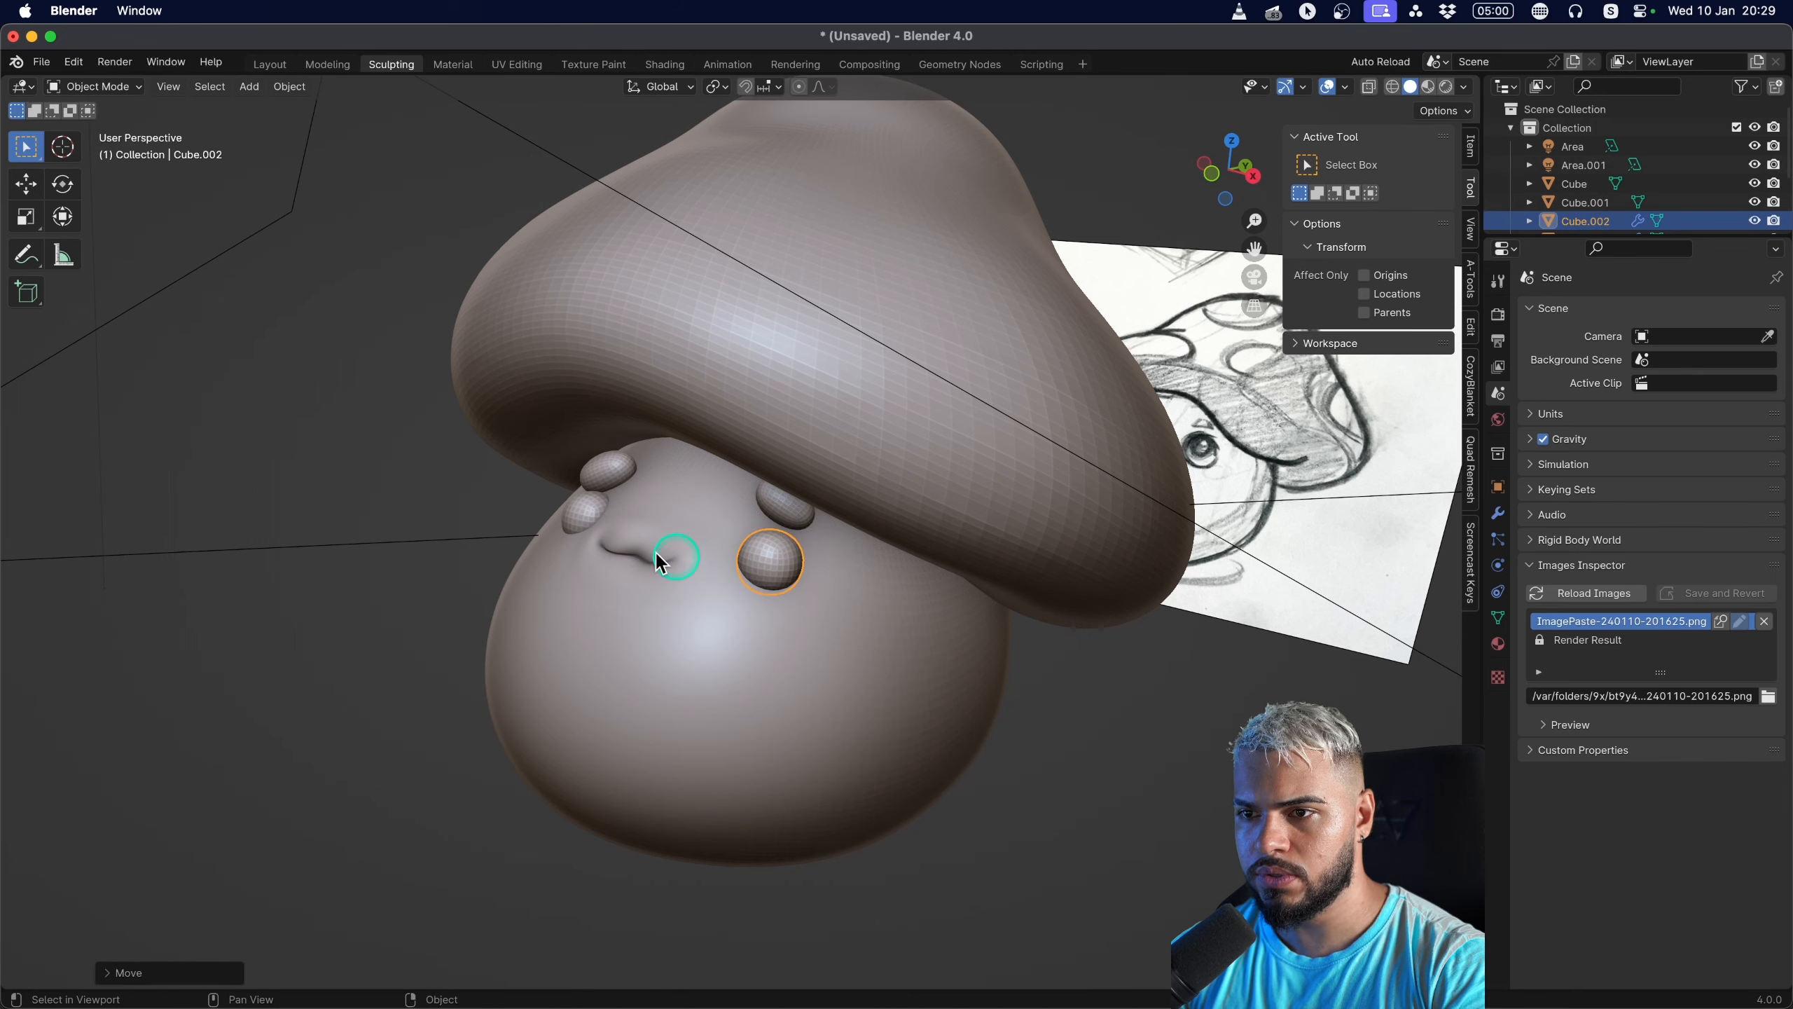
{"action": "key", "text": "shift+d"}
{"action": "left_click", "coordinate": [565, 529]}
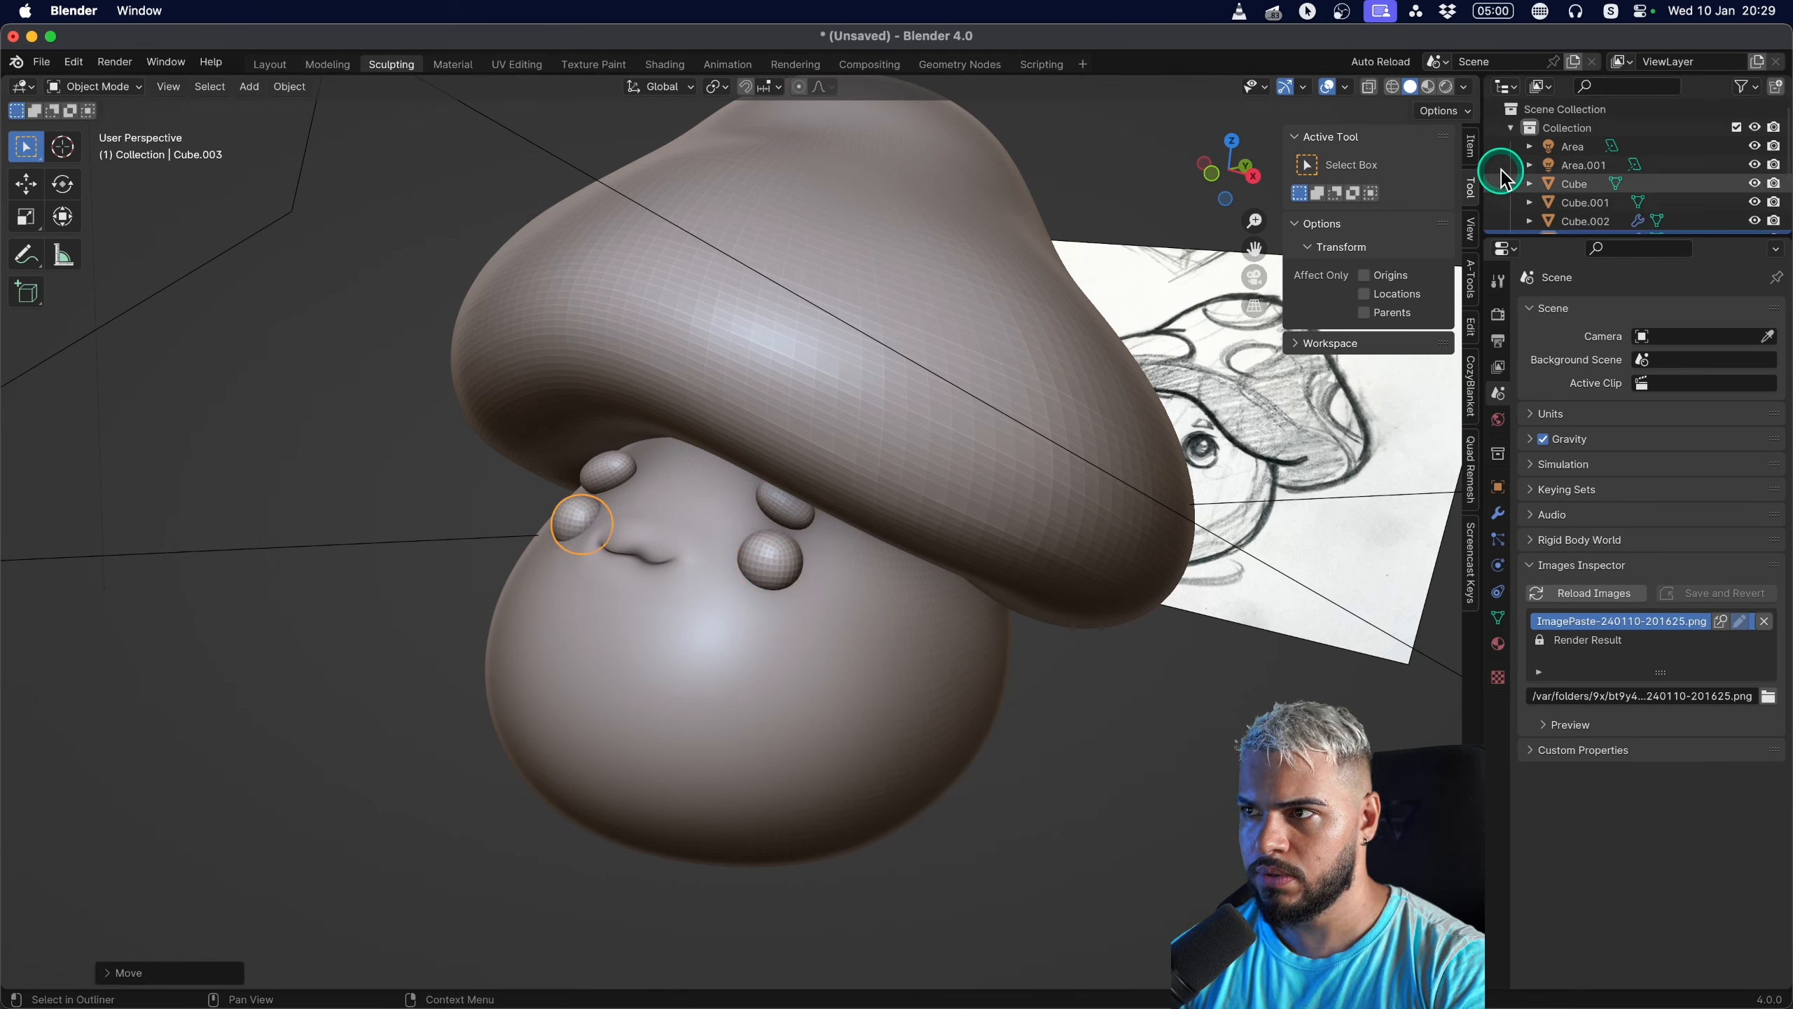
Show the mushroom with Rendered viewport shading.
{"action": "left_click", "coordinate": [1428, 87]}
{"action": "left_click", "coordinate": [1463, 86]}
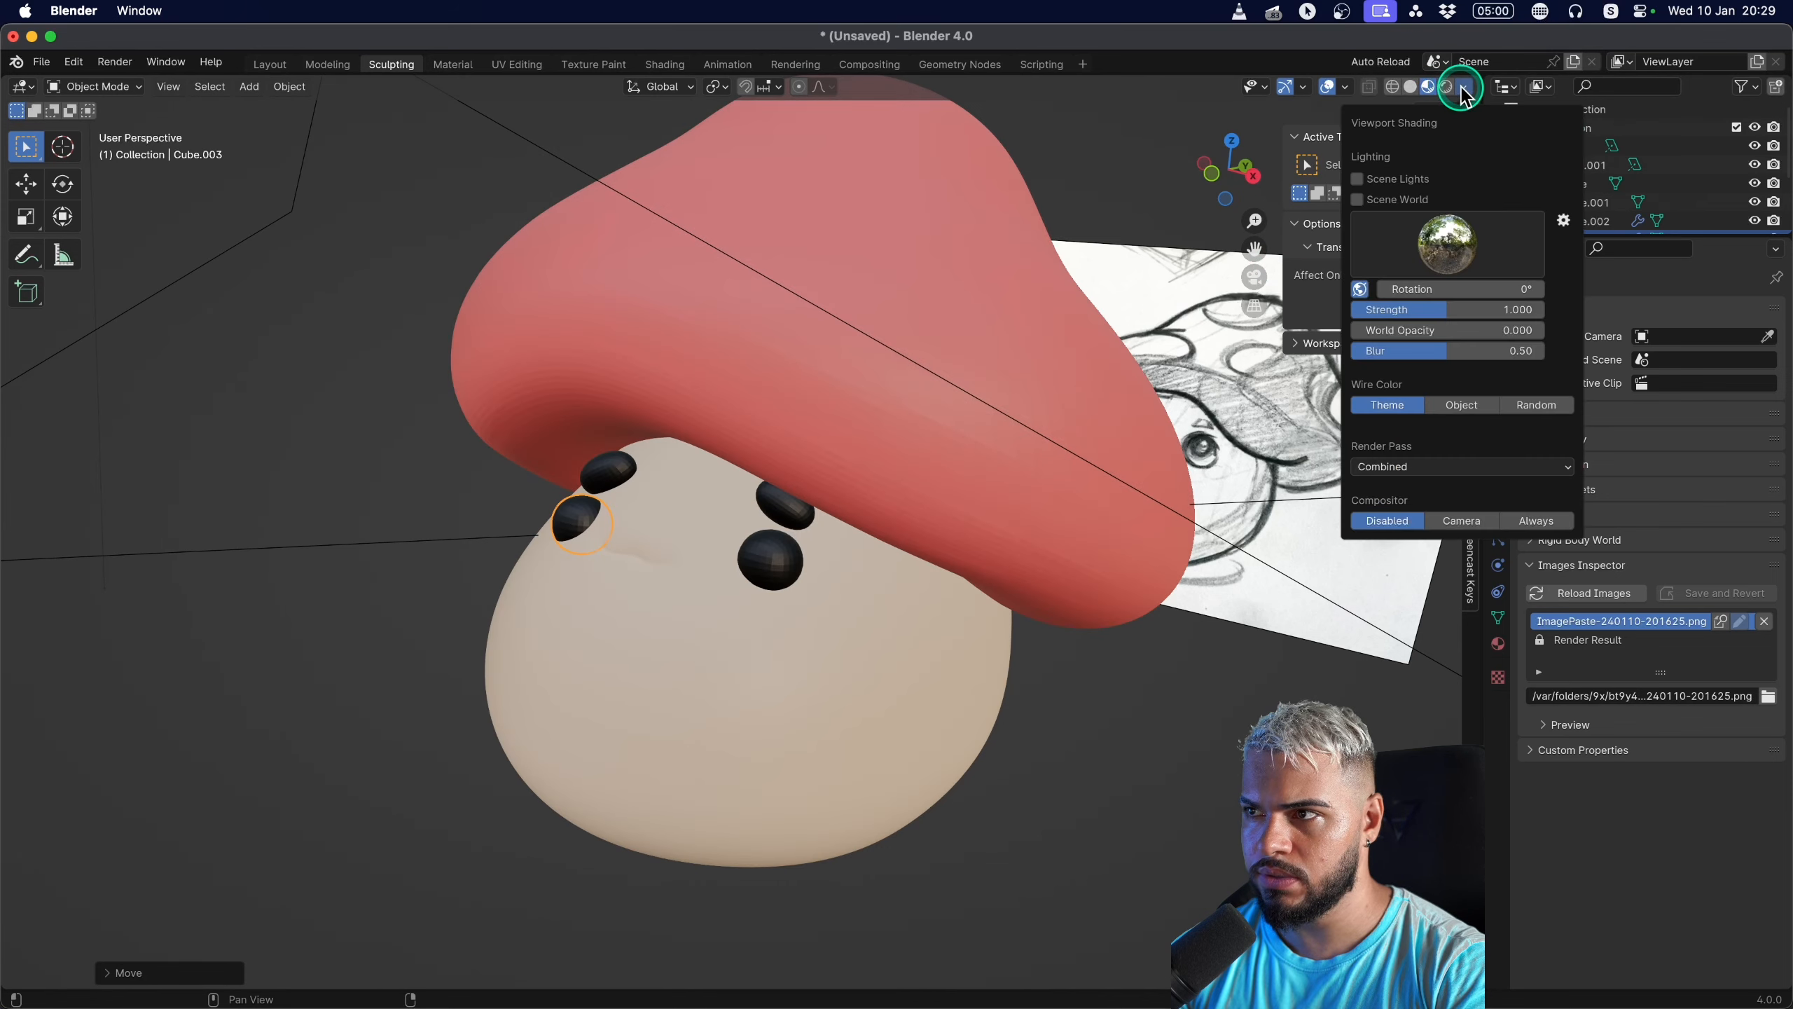
{"action": "left_click", "coordinate": [1445, 87]}
Replace the first eyebrow's black material with a new pink one, setting saturation 0.599 and value 0.876.
{"action": "left_click", "coordinate": [788, 506]}
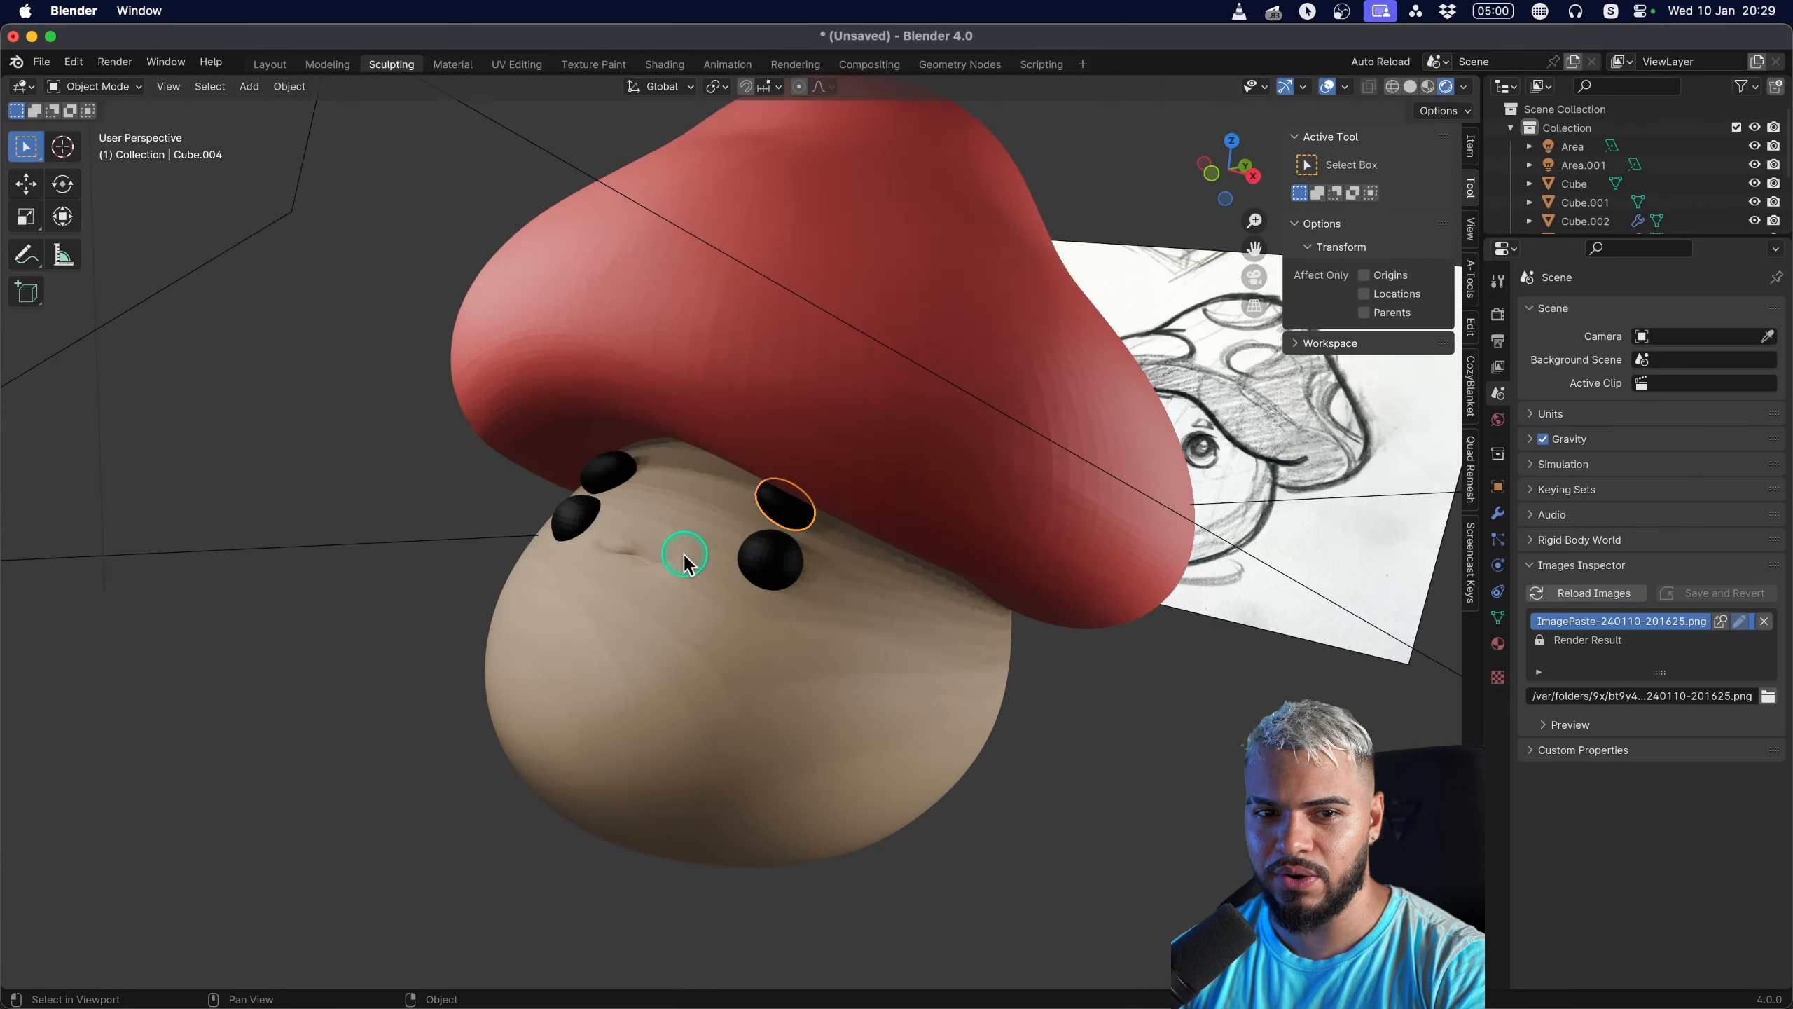
{"action": "left_click", "coordinate": [1499, 641]}
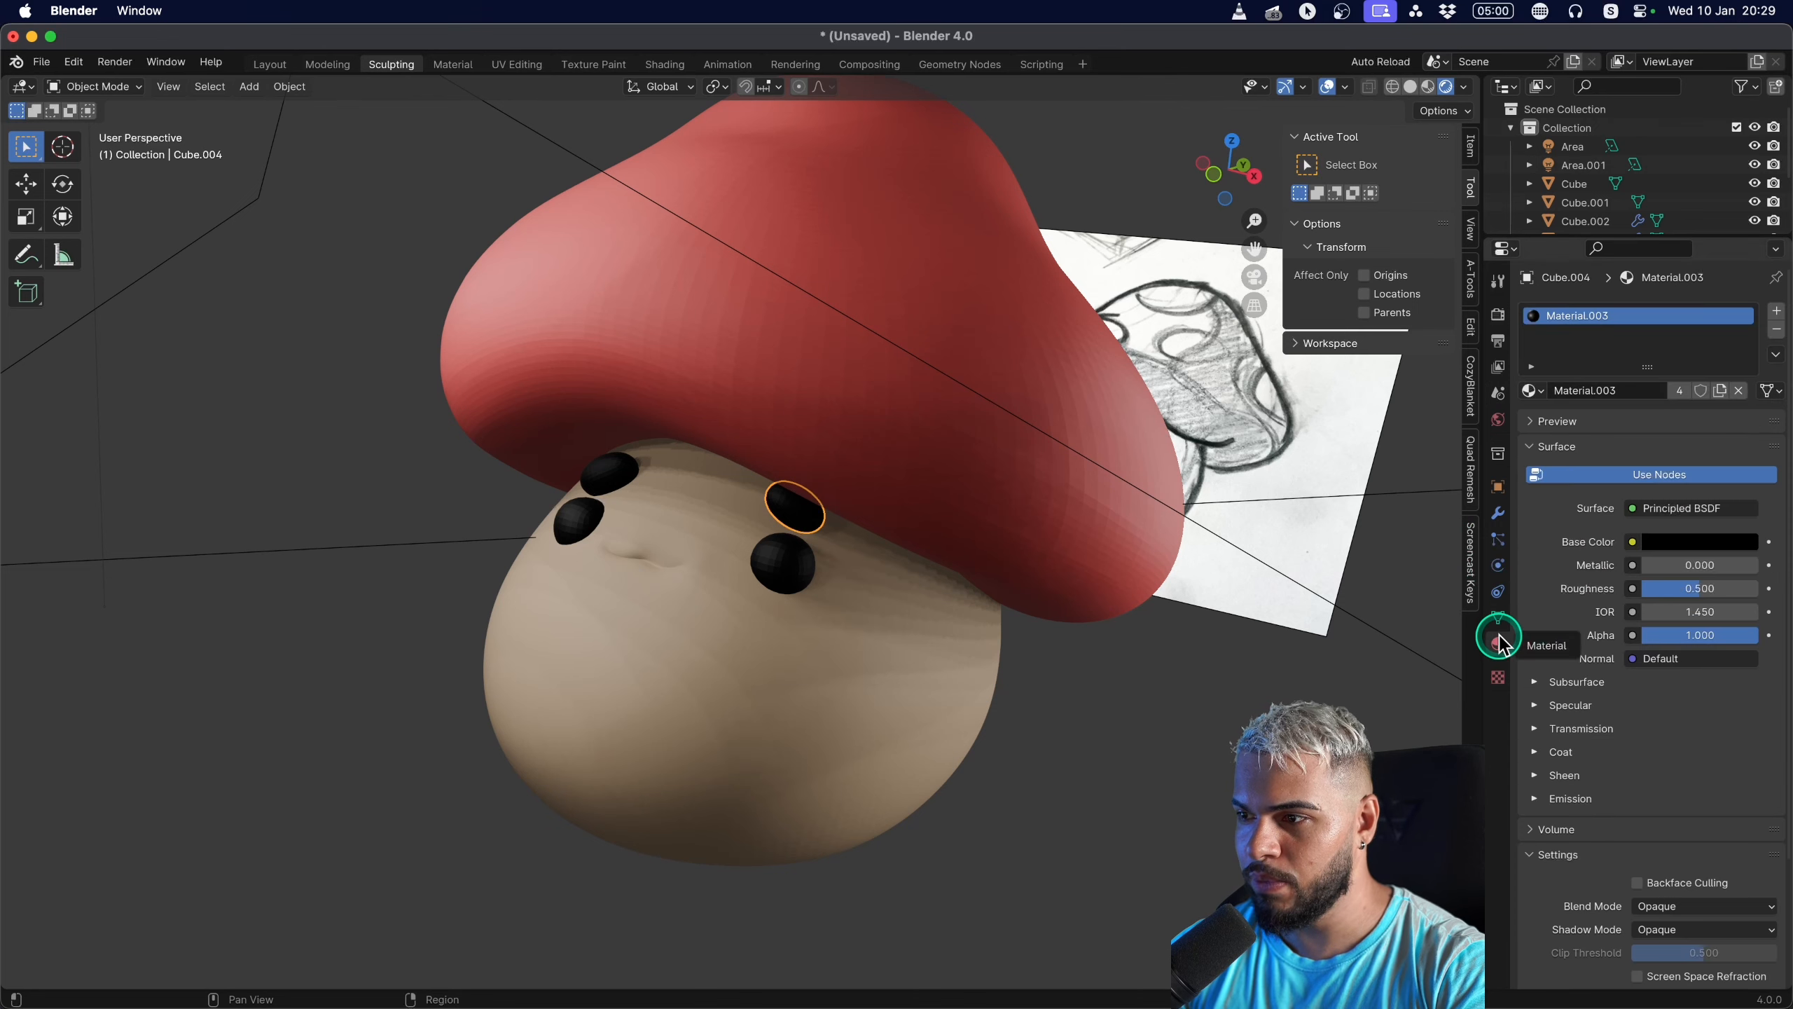
{"action": "left_click", "coordinate": [1776, 311]}
{"action": "left_click", "coordinate": [1582, 319]}
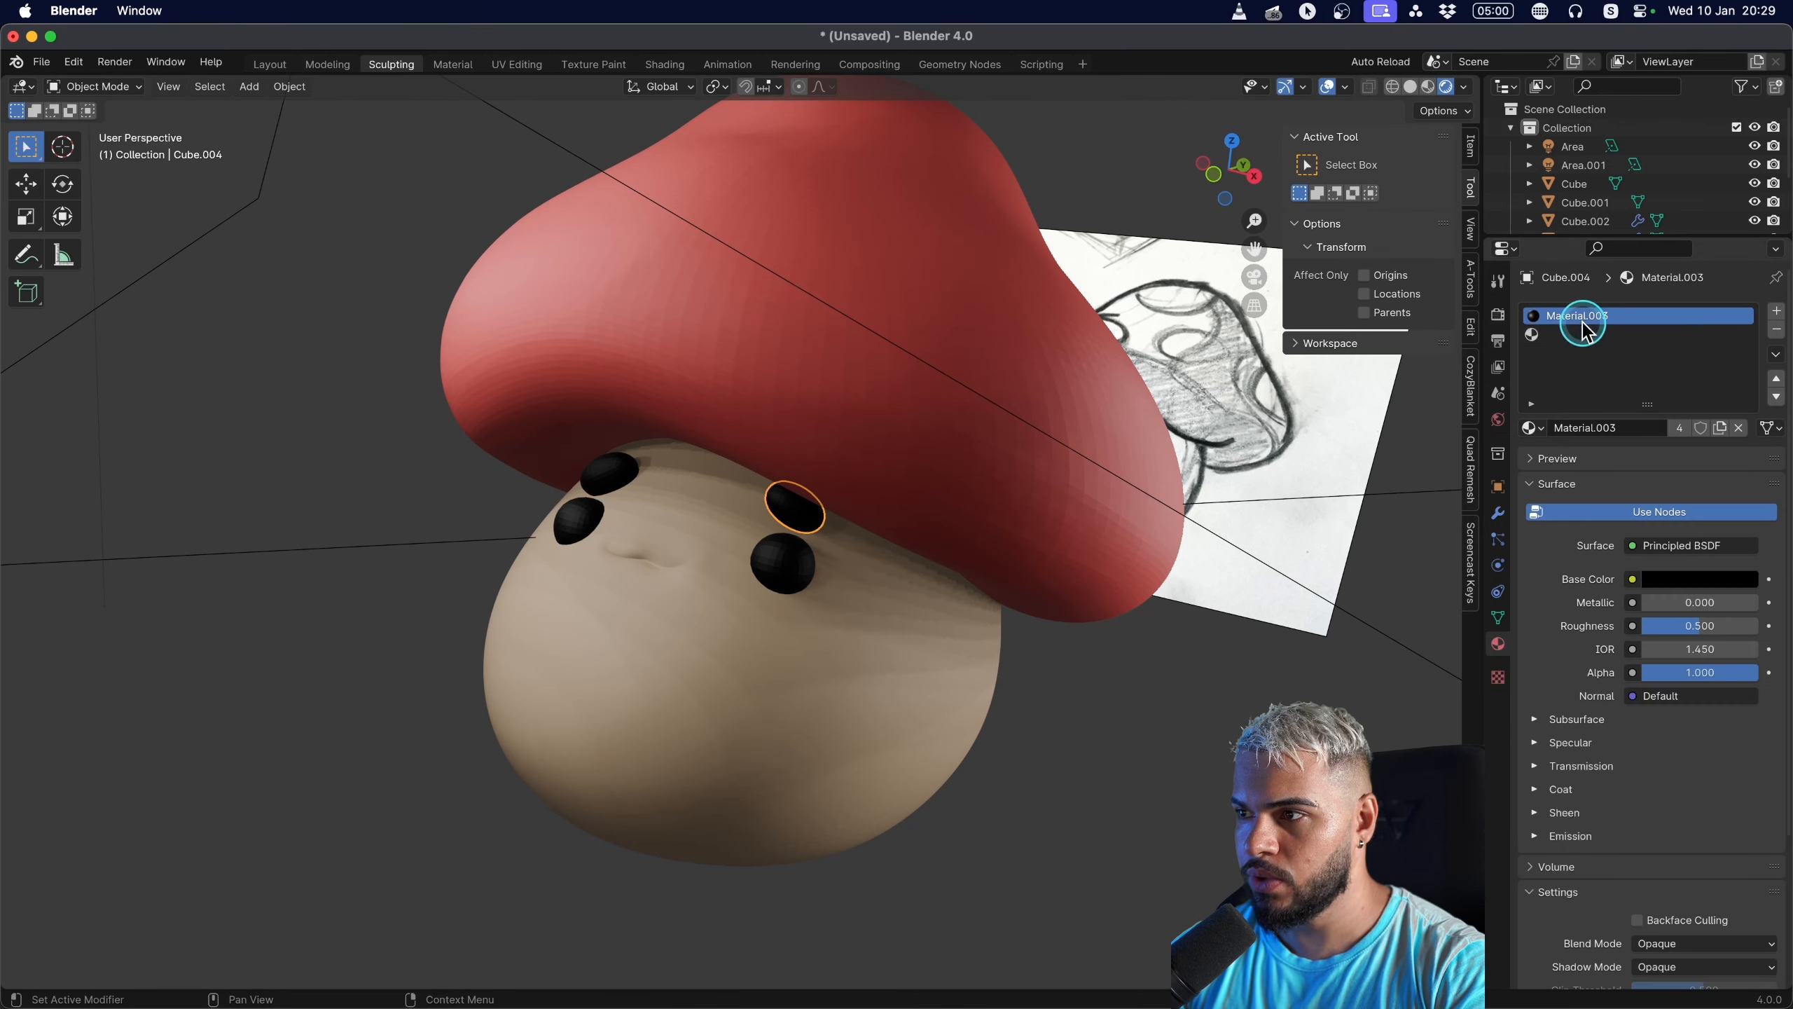
{"action": "left_click", "coordinate": [1776, 330]}
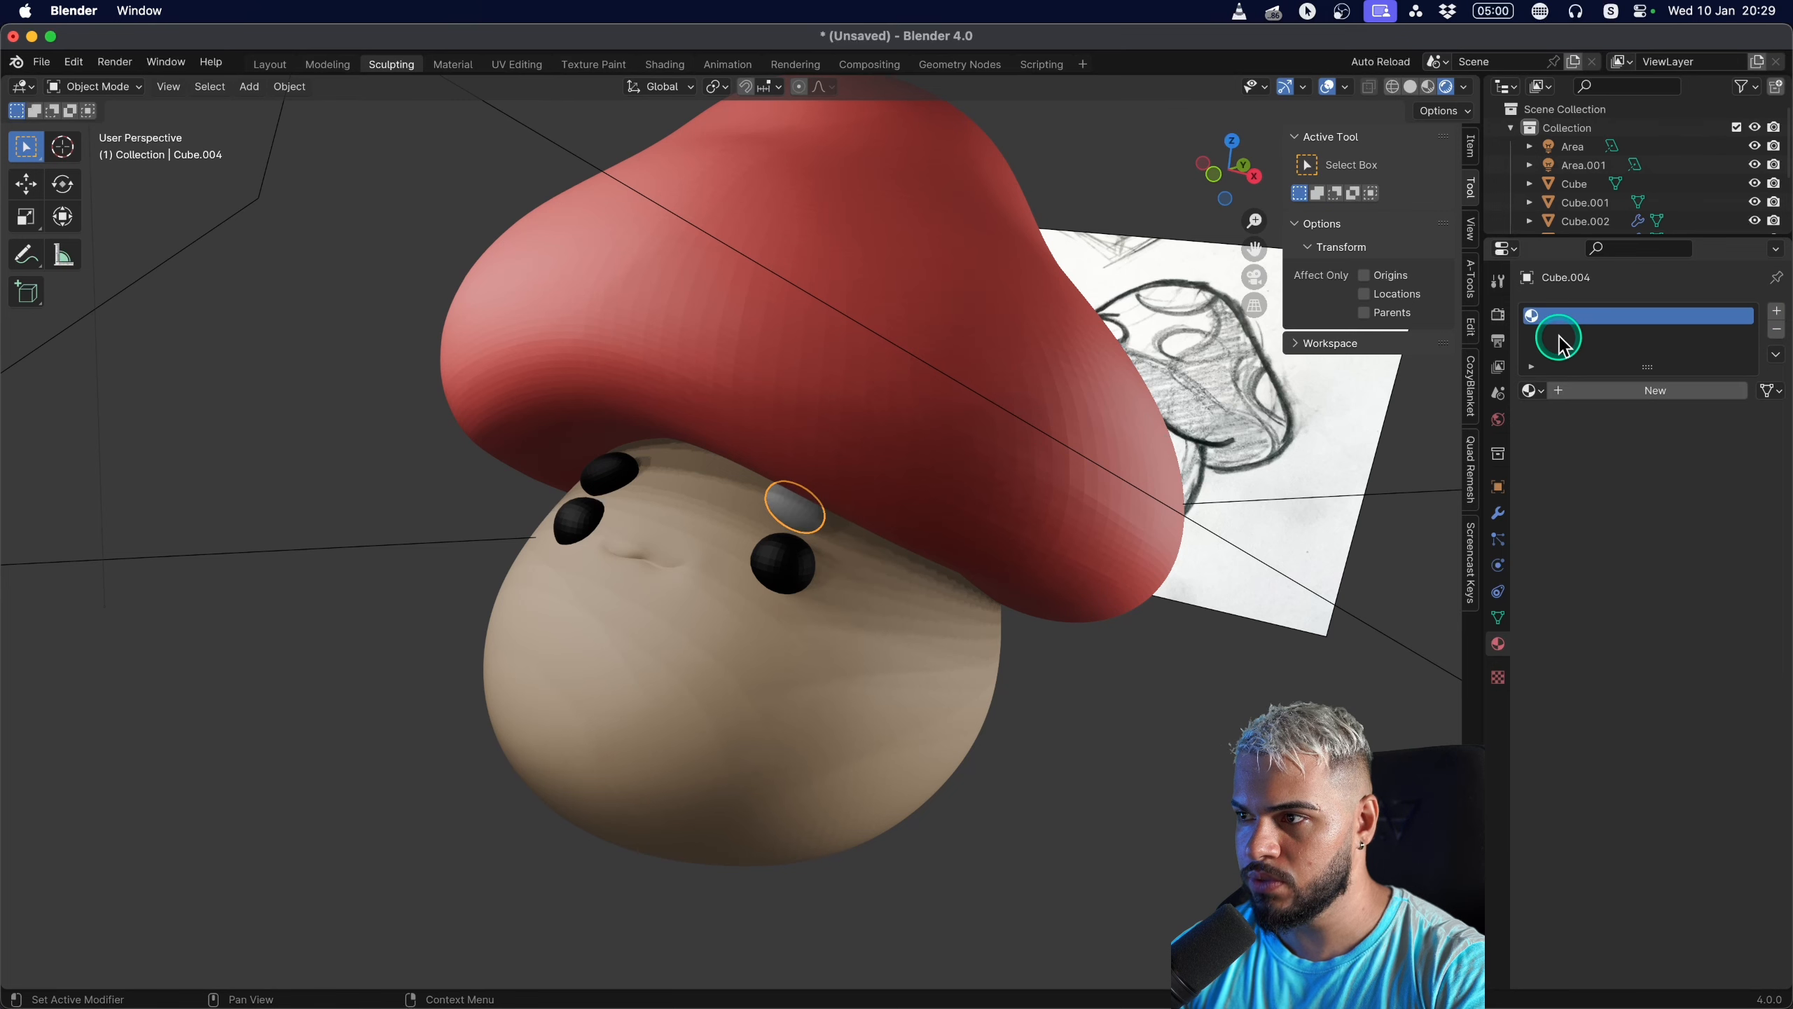
{"action": "left_click", "coordinate": [1601, 392]}
{"action": "left_click", "coordinate": [1692, 541]}
{"action": "left_click_drag", "start_coordinate": [1599, 325], "coordinate": [1628, 245]}
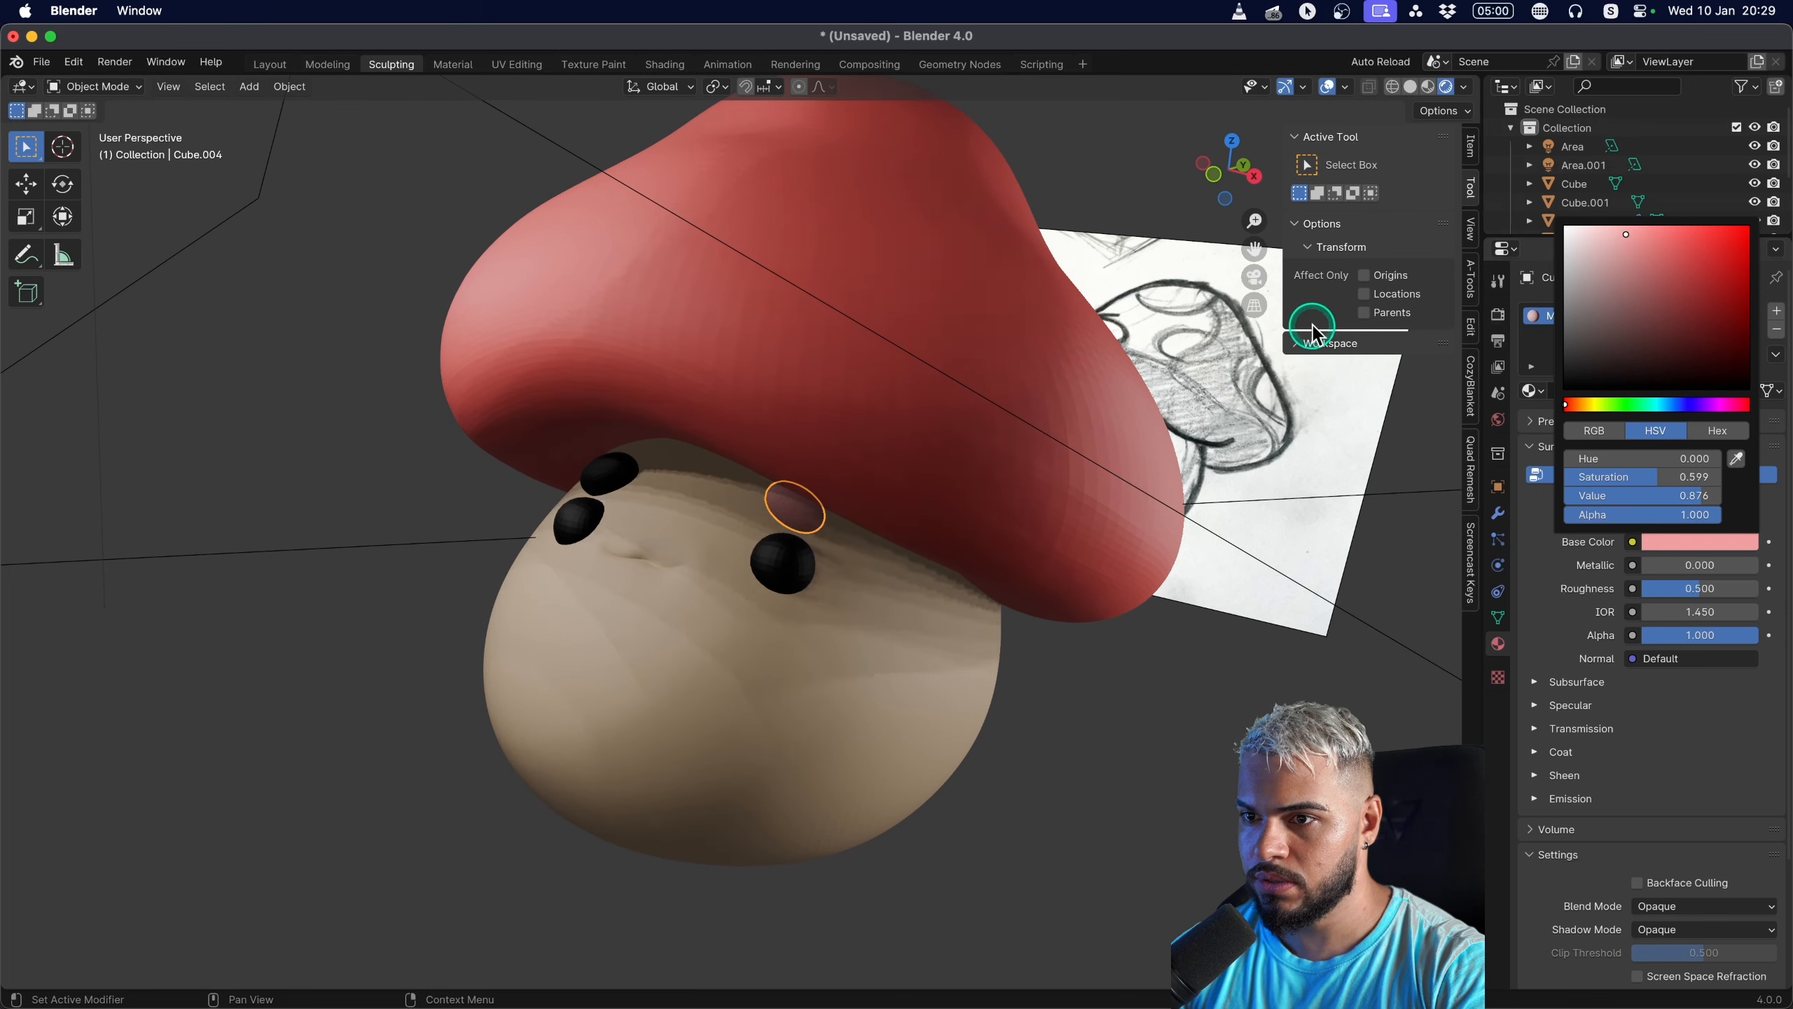
Replace the second eyebrow's black material with the existing pink Material.004.
{"action": "left_click", "coordinate": [604, 470]}
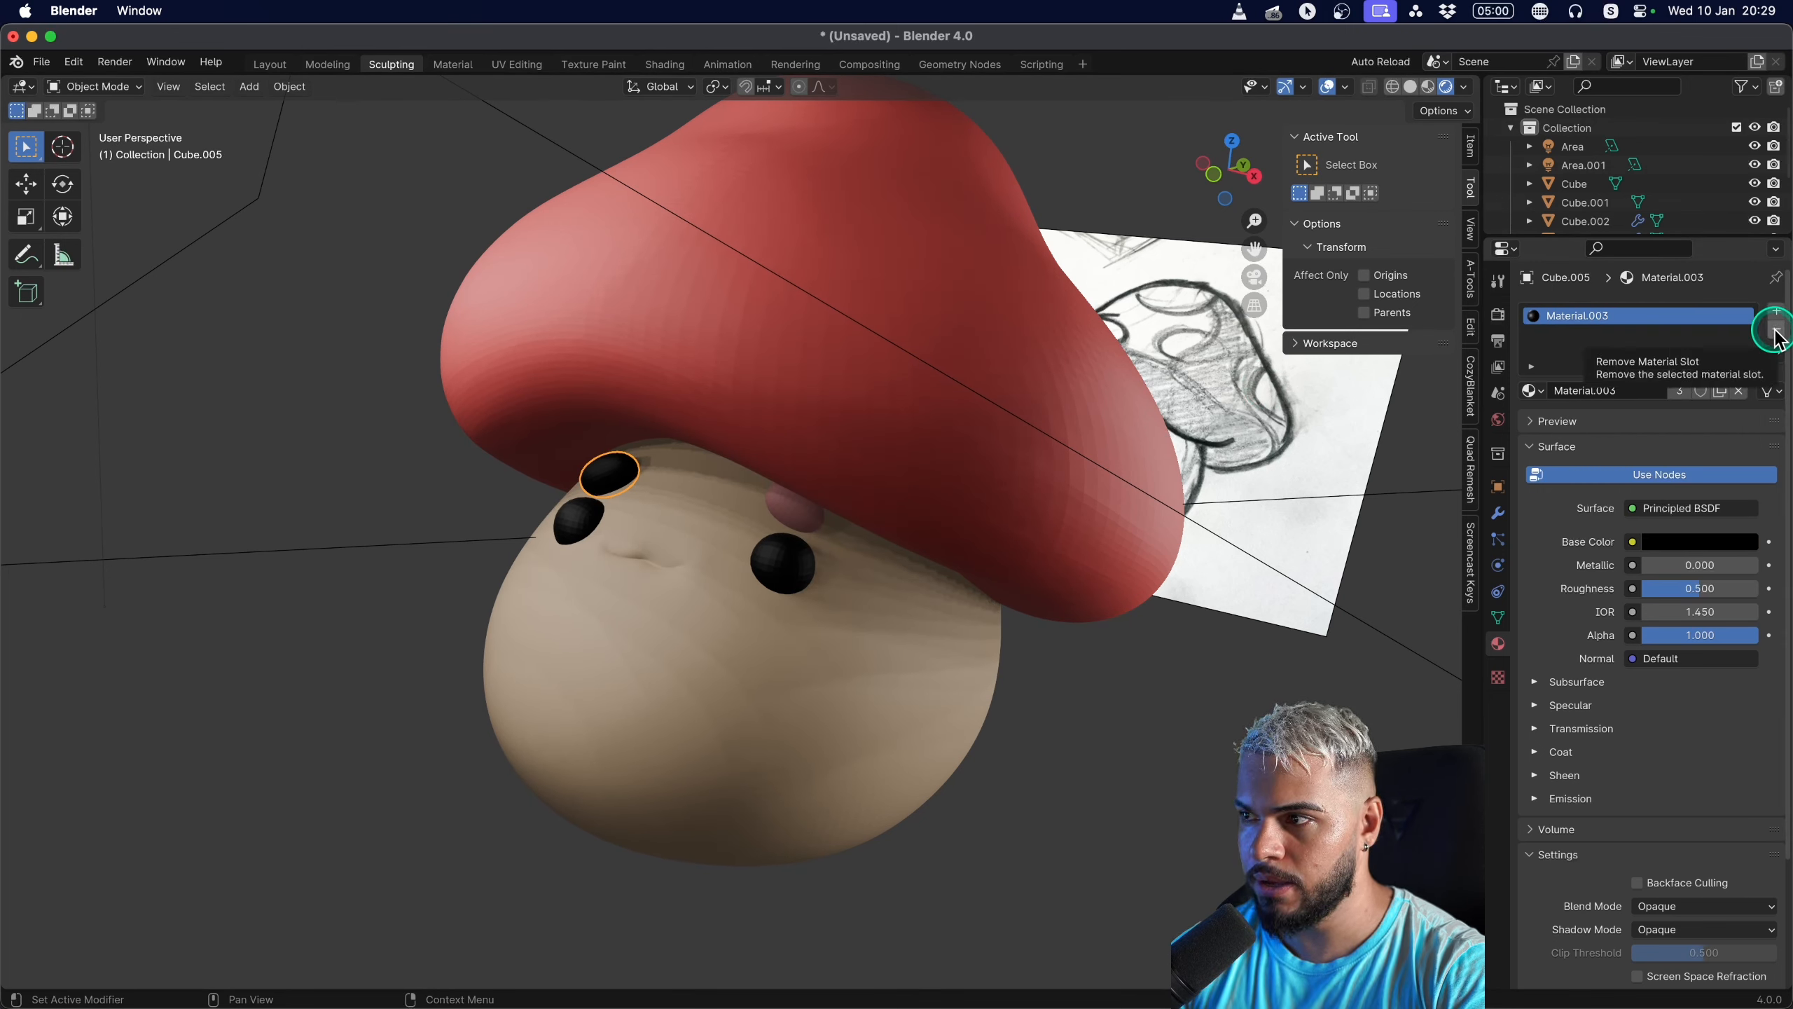
{"action": "left_click", "coordinate": [1776, 330]}
{"action": "left_click", "coordinate": [1533, 390]}
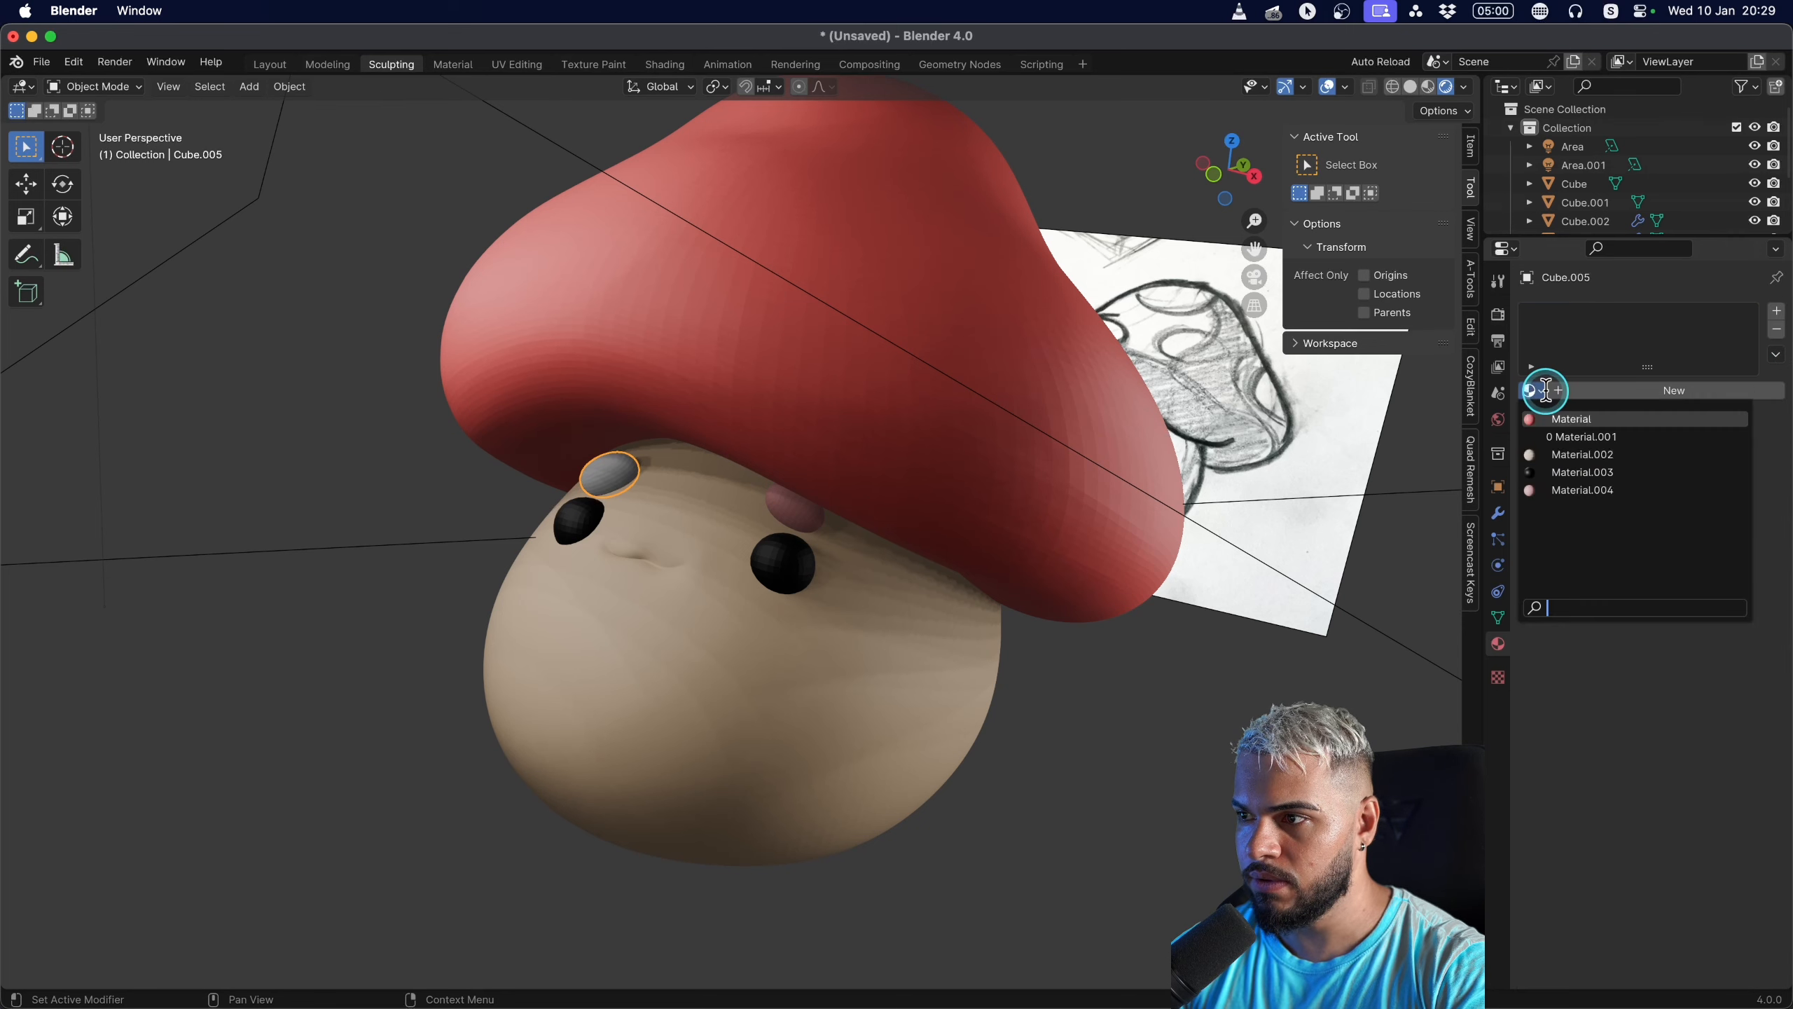
{"action": "left_click", "coordinate": [1555, 418]}
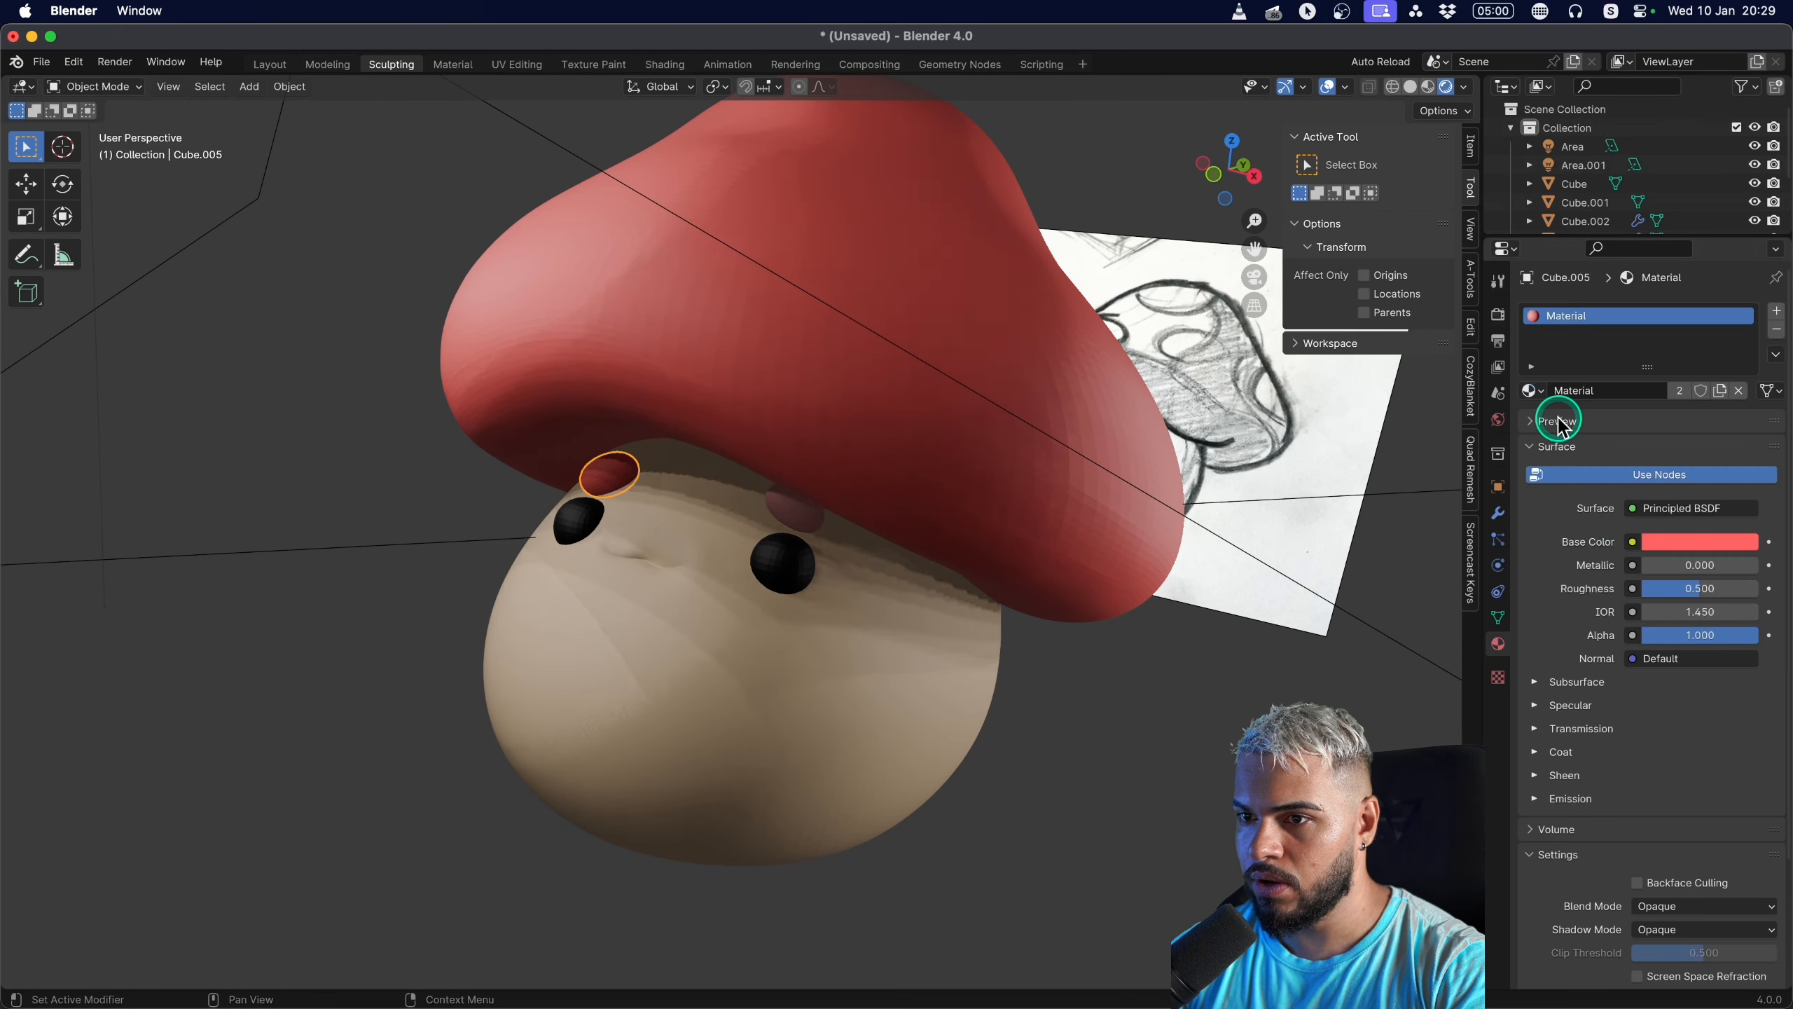
{"action": "left_click", "coordinate": [1532, 391]}
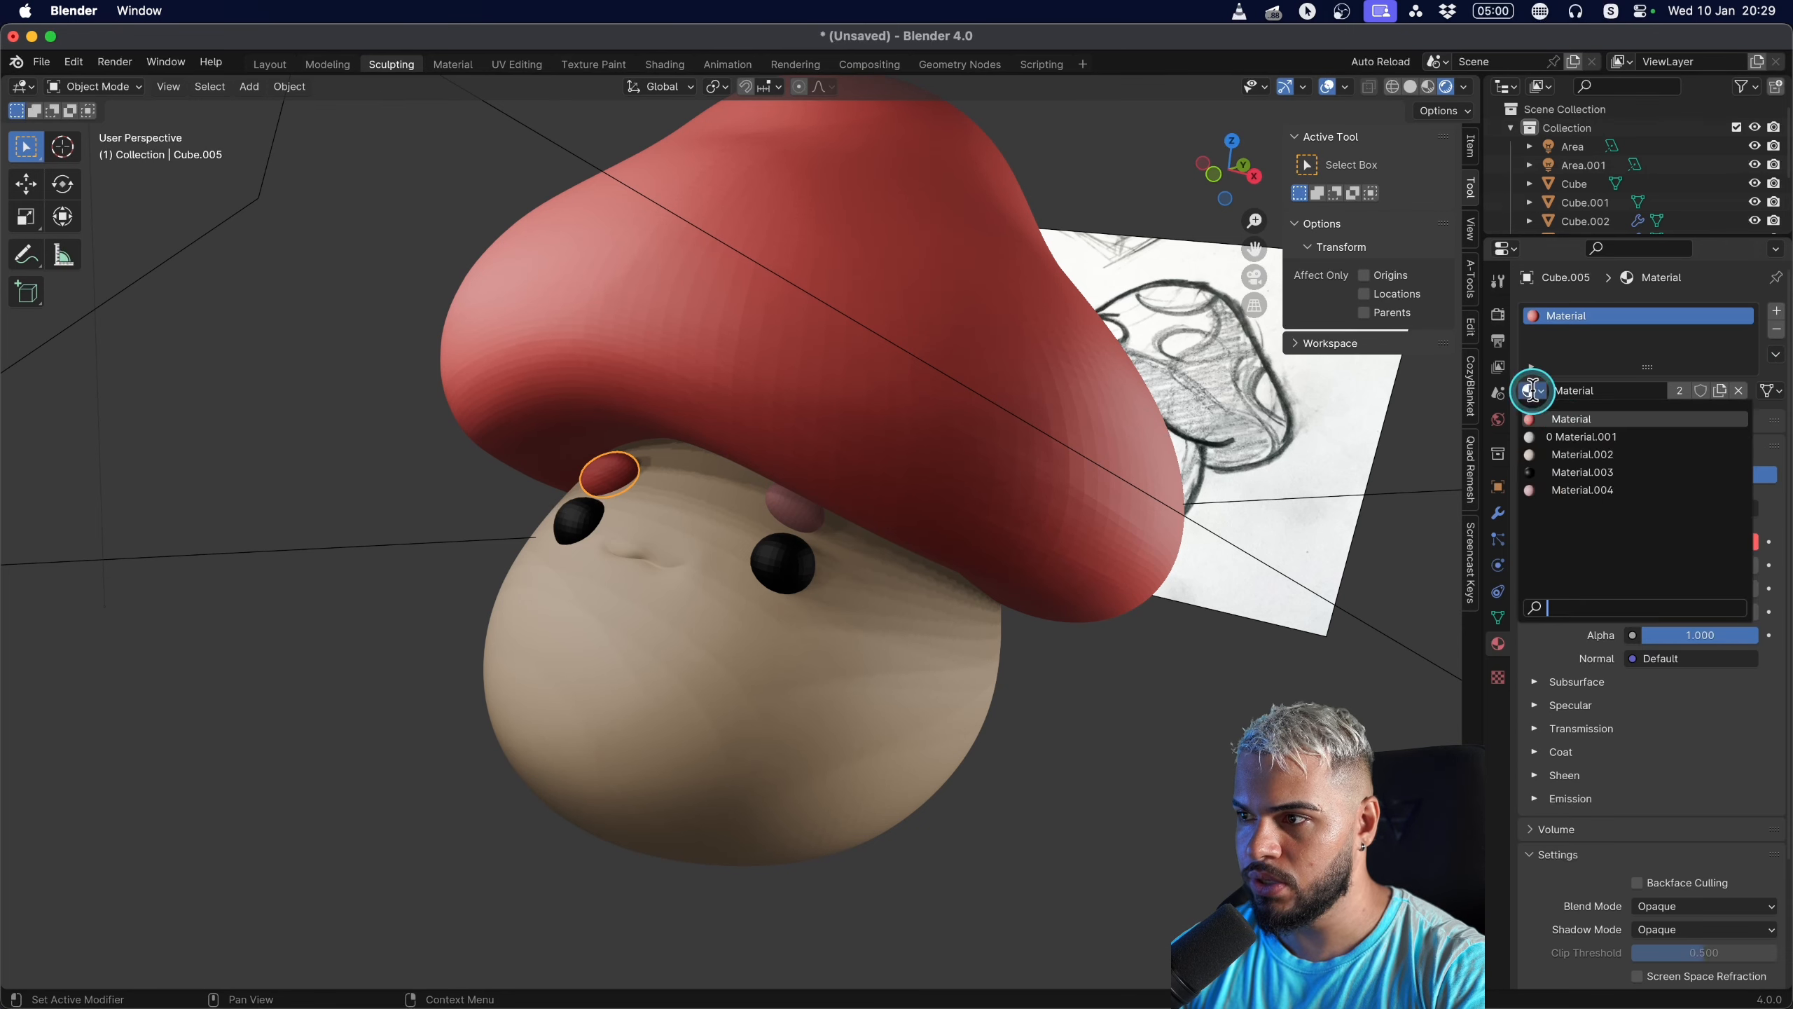
{"action": "left_click", "coordinate": [1553, 484]}
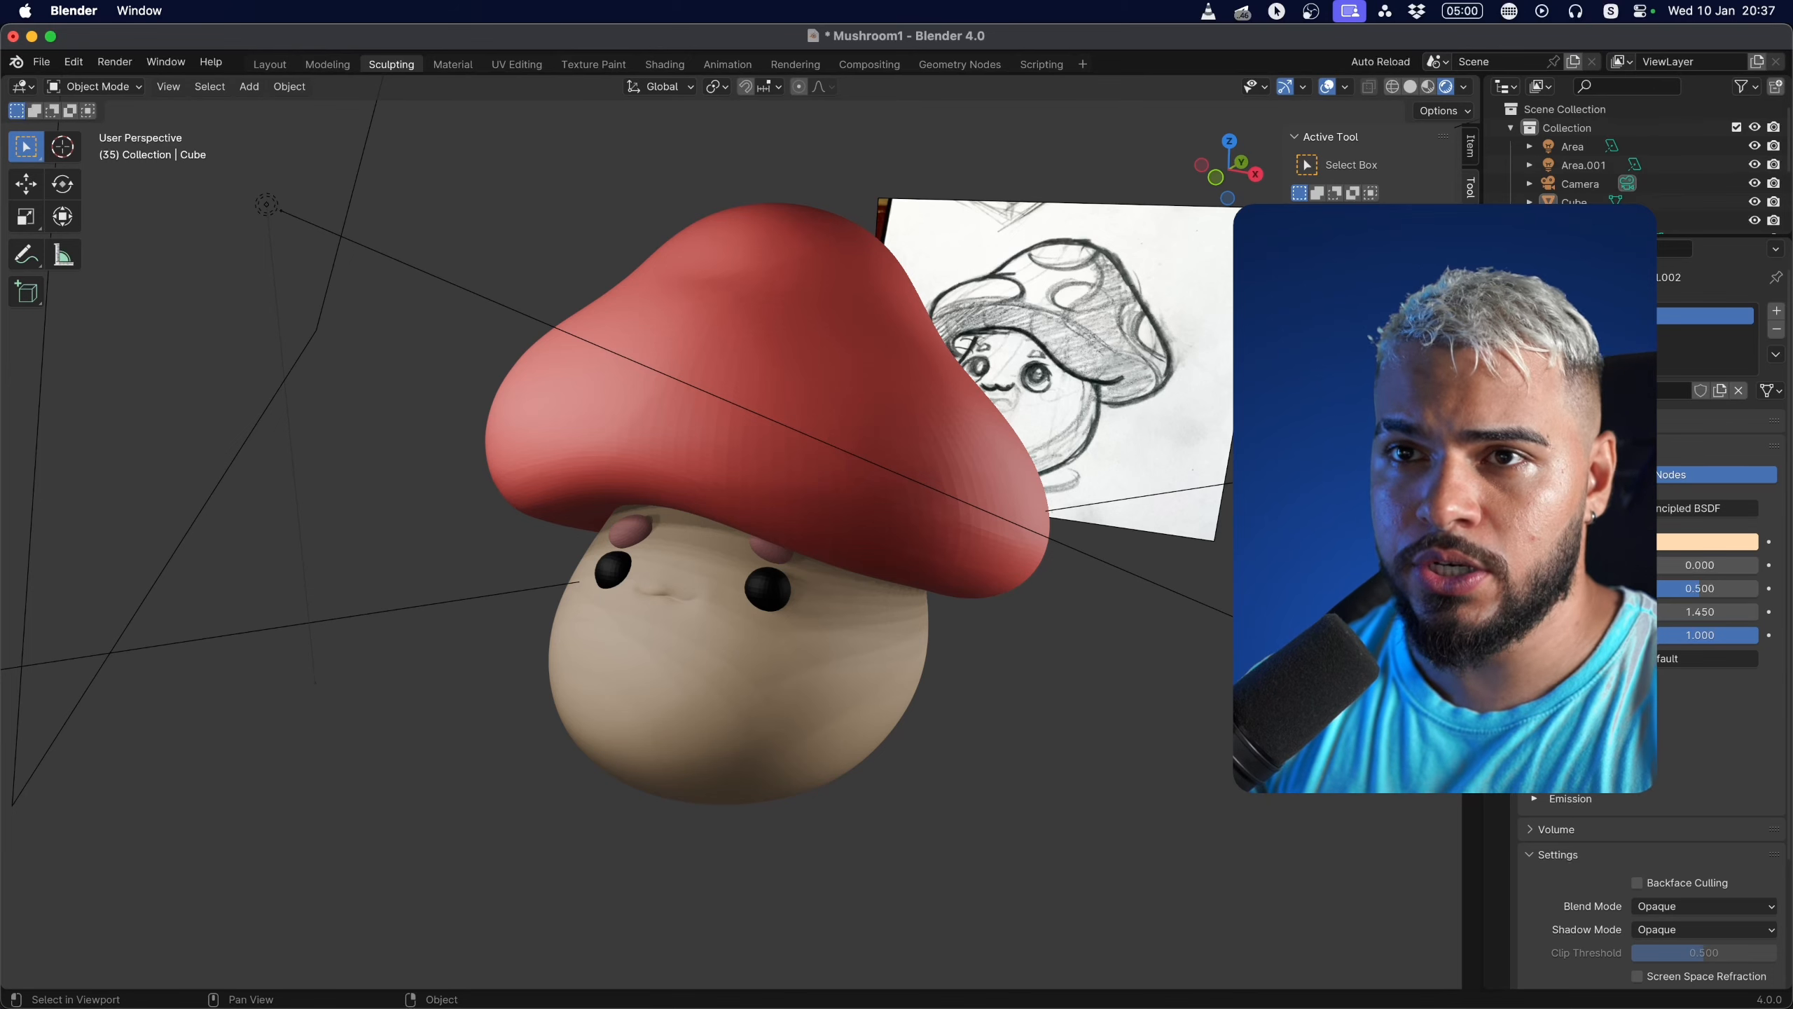
Open the Material workspace, select the mushroom body, and show its material settings beside the shader nodes.
{"action": "left_click", "coordinate": [457, 66]}
{"action": "middle_click_drag", "start_coordinate": [323, 312], "coordinate": [316, 308]}
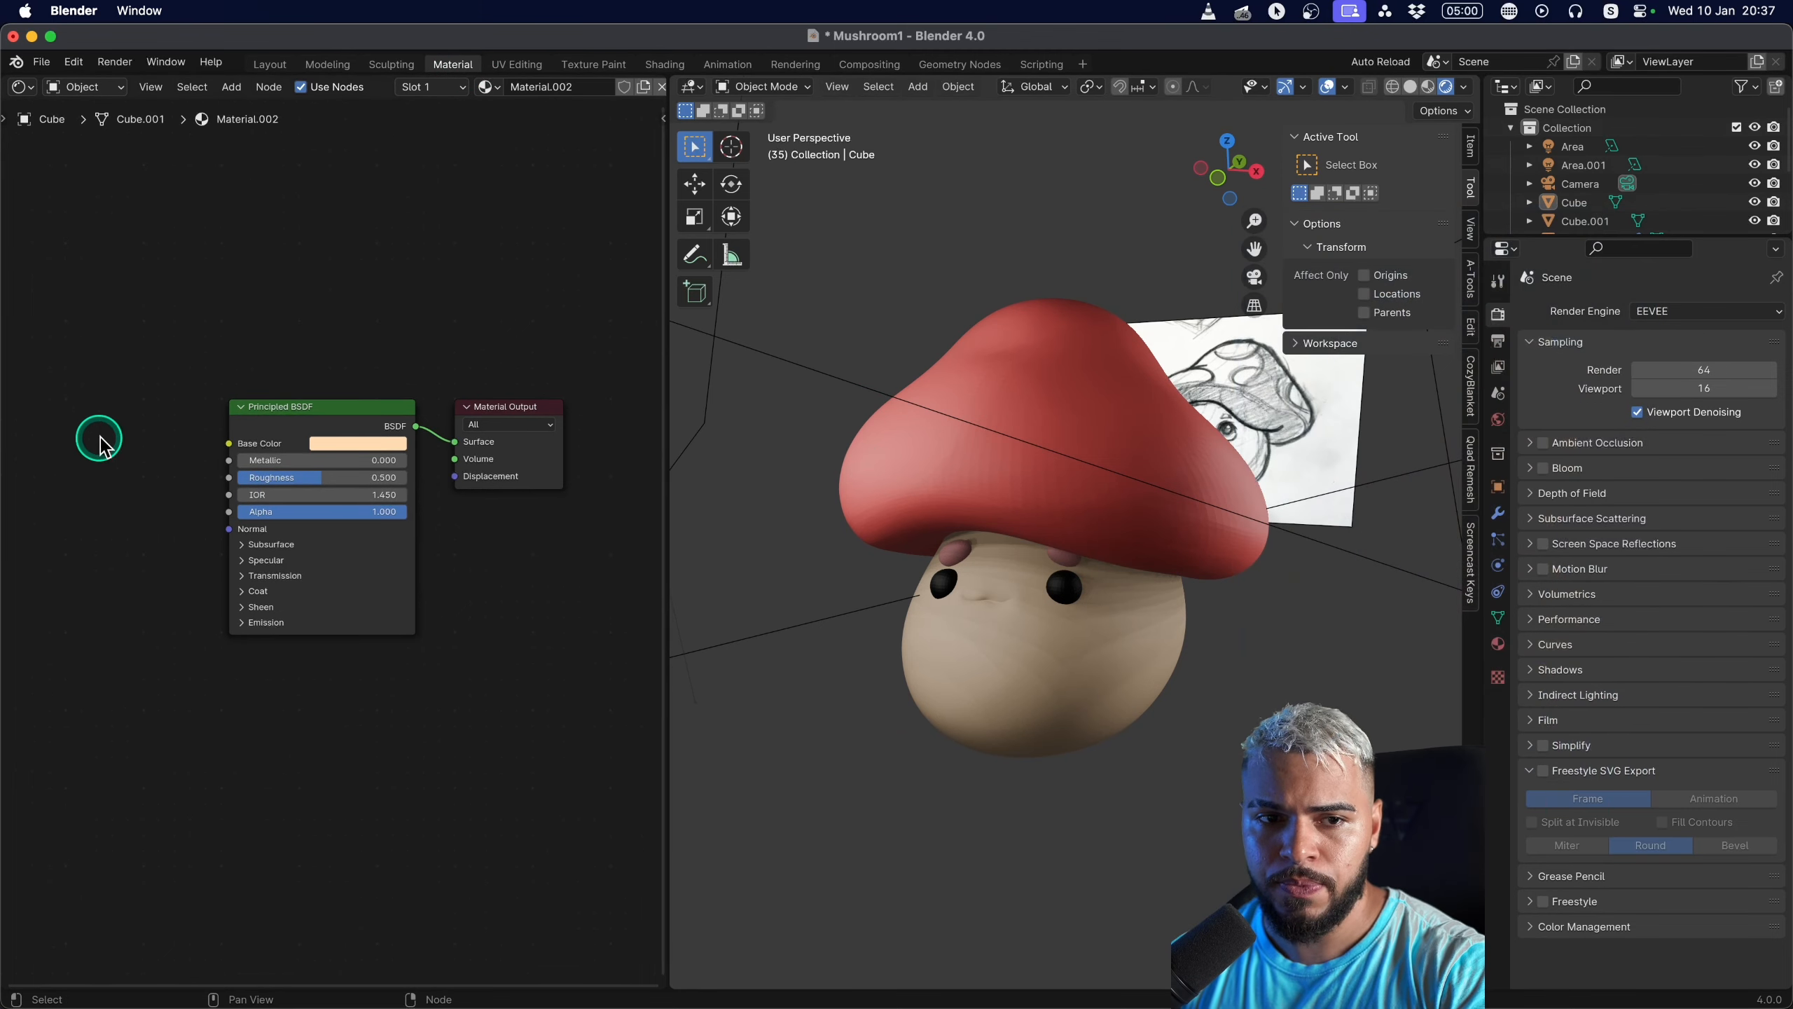
{"action": "middle_click_drag", "start_coordinate": [263, 414], "coordinate": [308, 396], "text": "ctrl"}
{"action": "middle_click_drag", "start_coordinate": [169, 385], "coordinate": [256, 378], "text": "ctrl"}
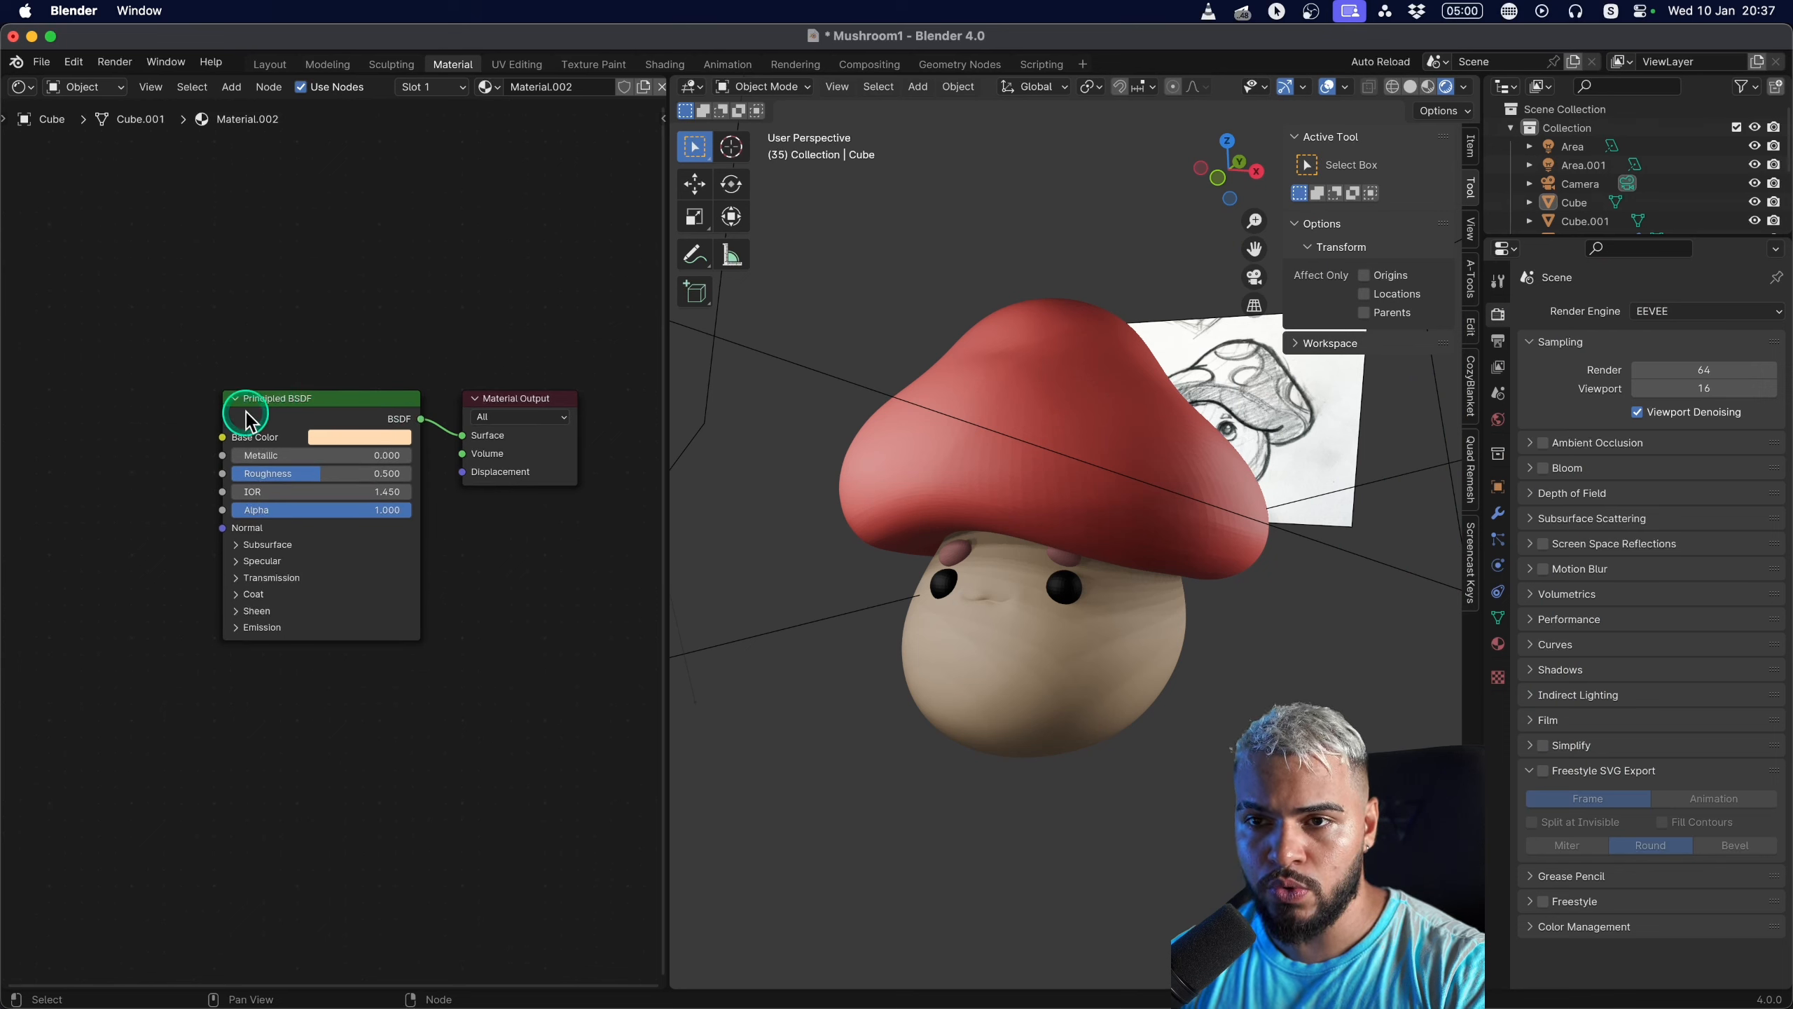
{"action": "middle_click_drag", "start_coordinate": [257, 363], "coordinate": [327, 374]}
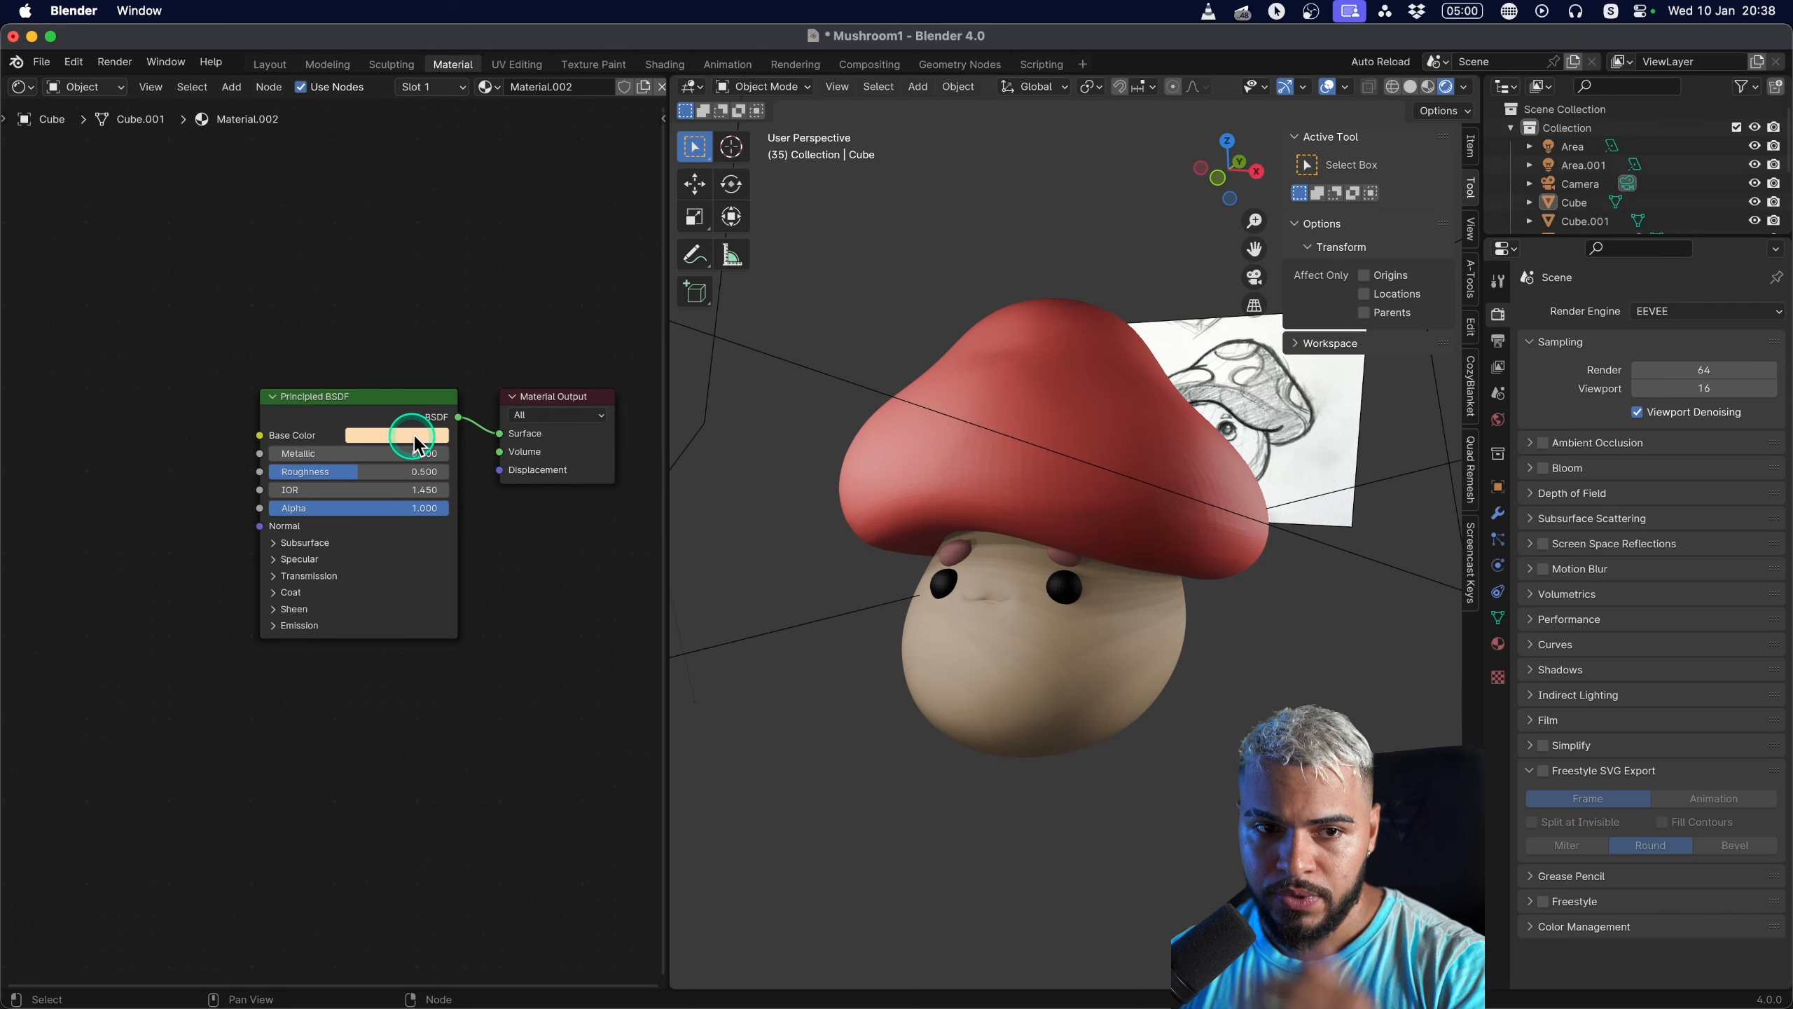
{"action": "left_click", "coordinate": [1059, 611]}
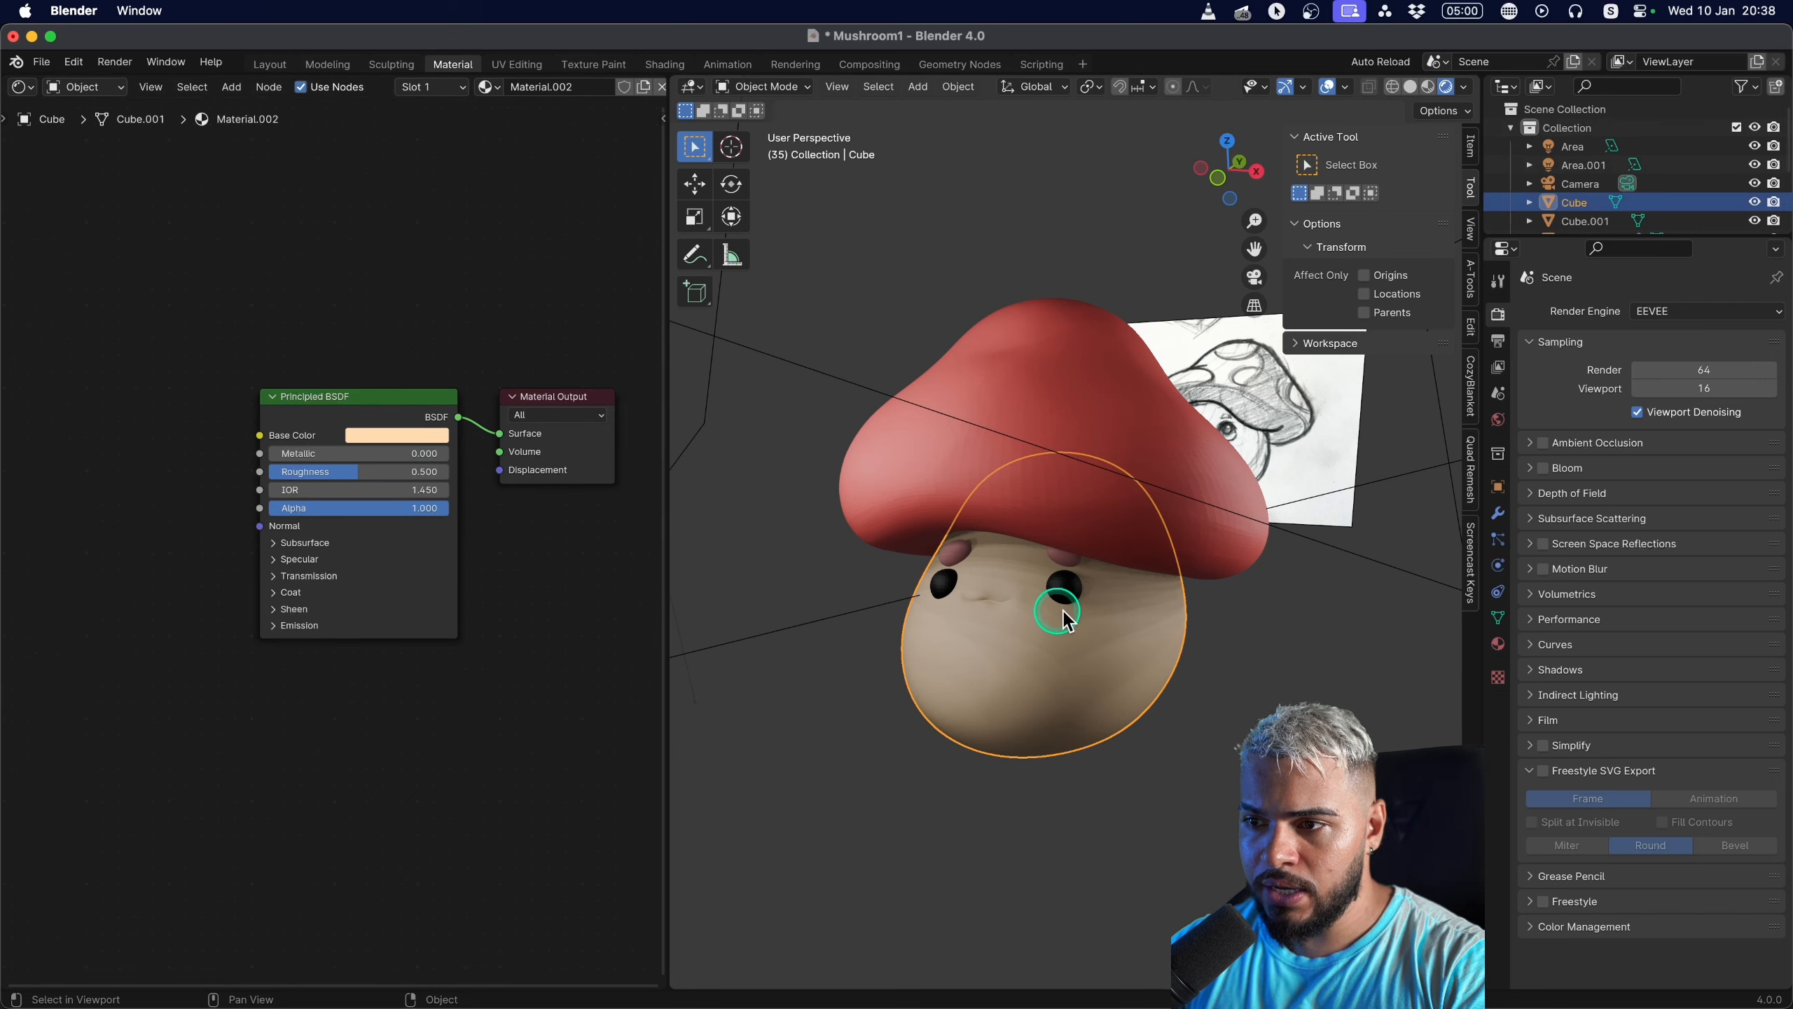
{"action": "left_click", "coordinate": [1497, 644]}
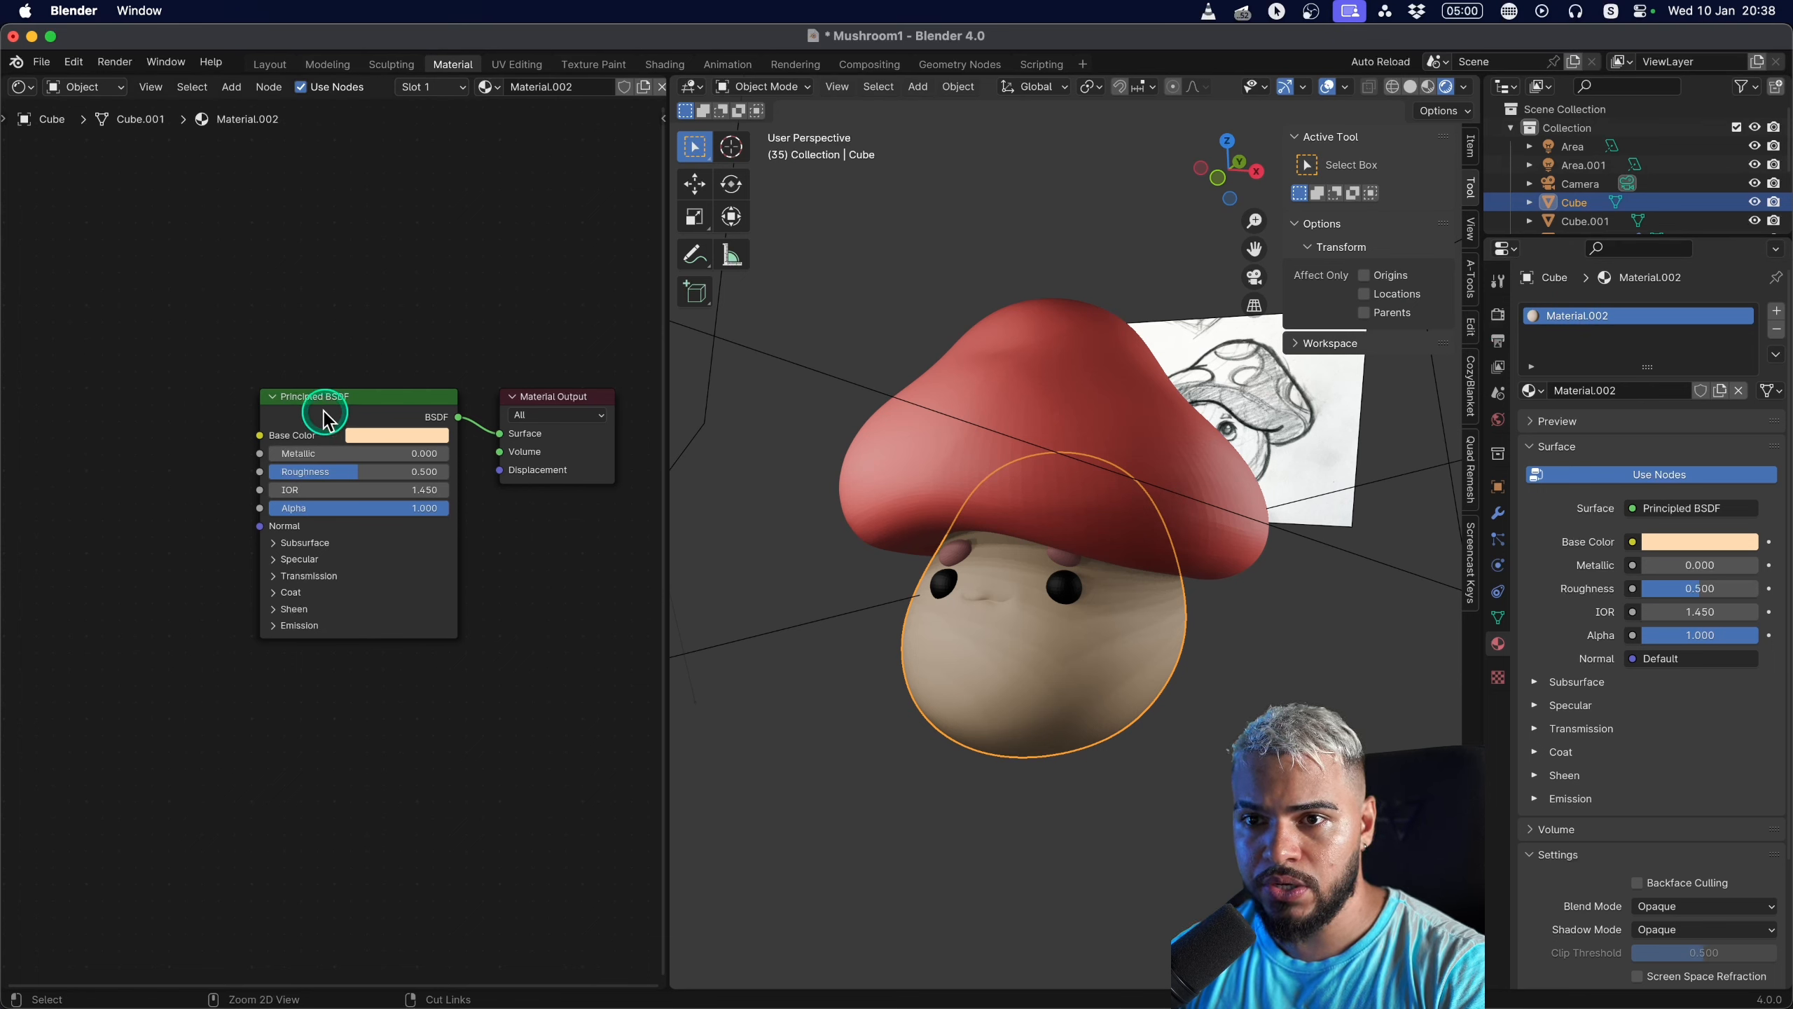
Try different base colors on the body's material, first a paler cream and finally a deeper peach.
{"action": "scroll", "coordinate": [361, 399], "scroll_direction": "up", "scroll_amount": 2}
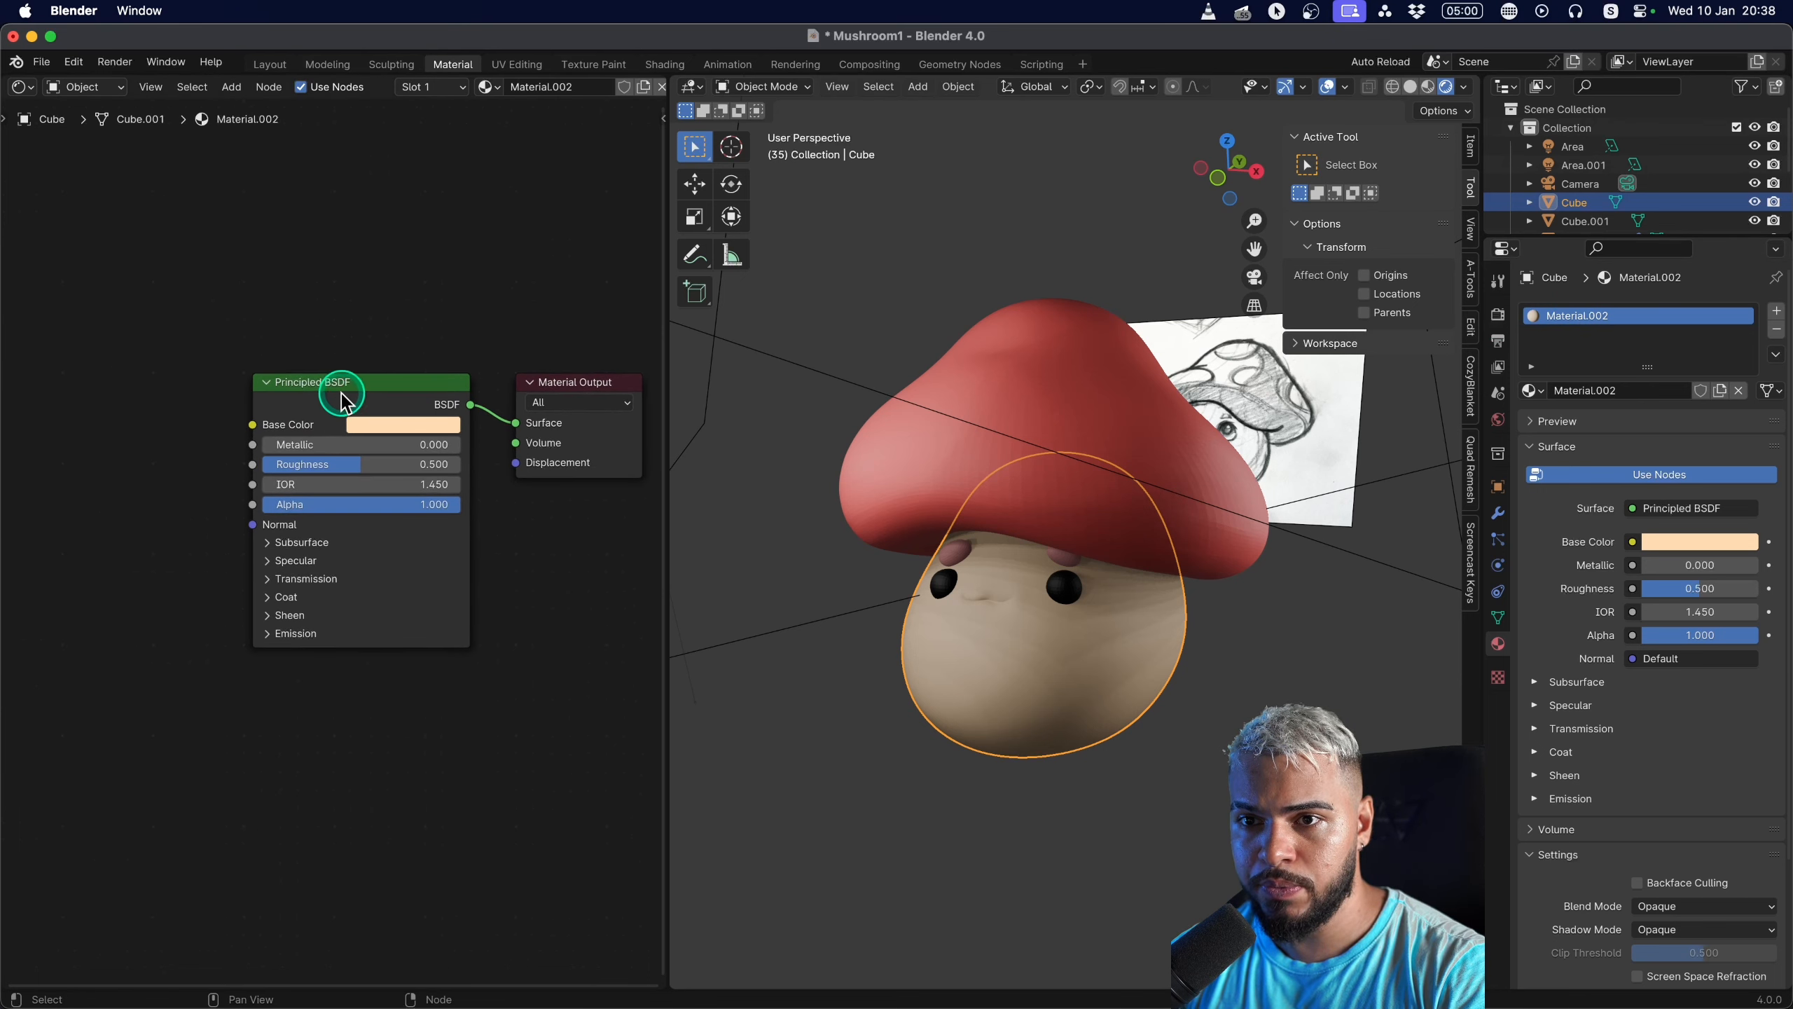
{"action": "left_click", "coordinate": [393, 423]}
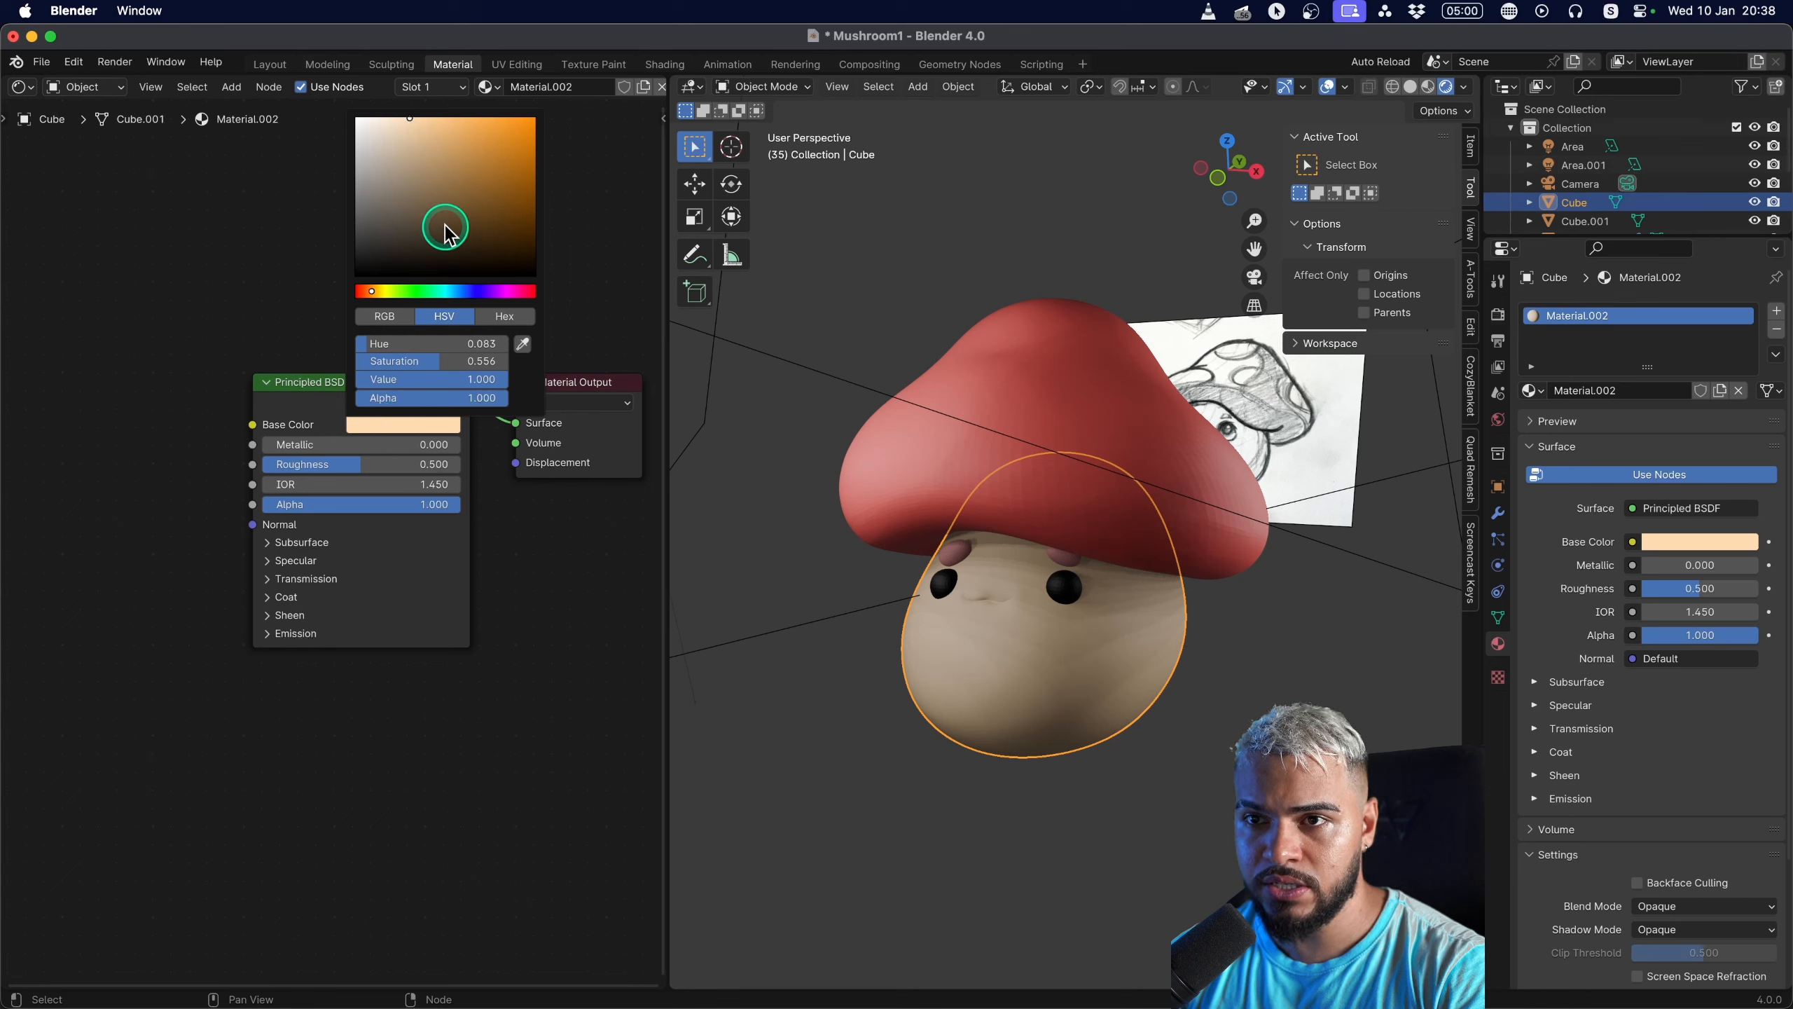
{"action": "left_click_drag", "start_coordinate": [448, 221], "coordinate": [401, 149]}
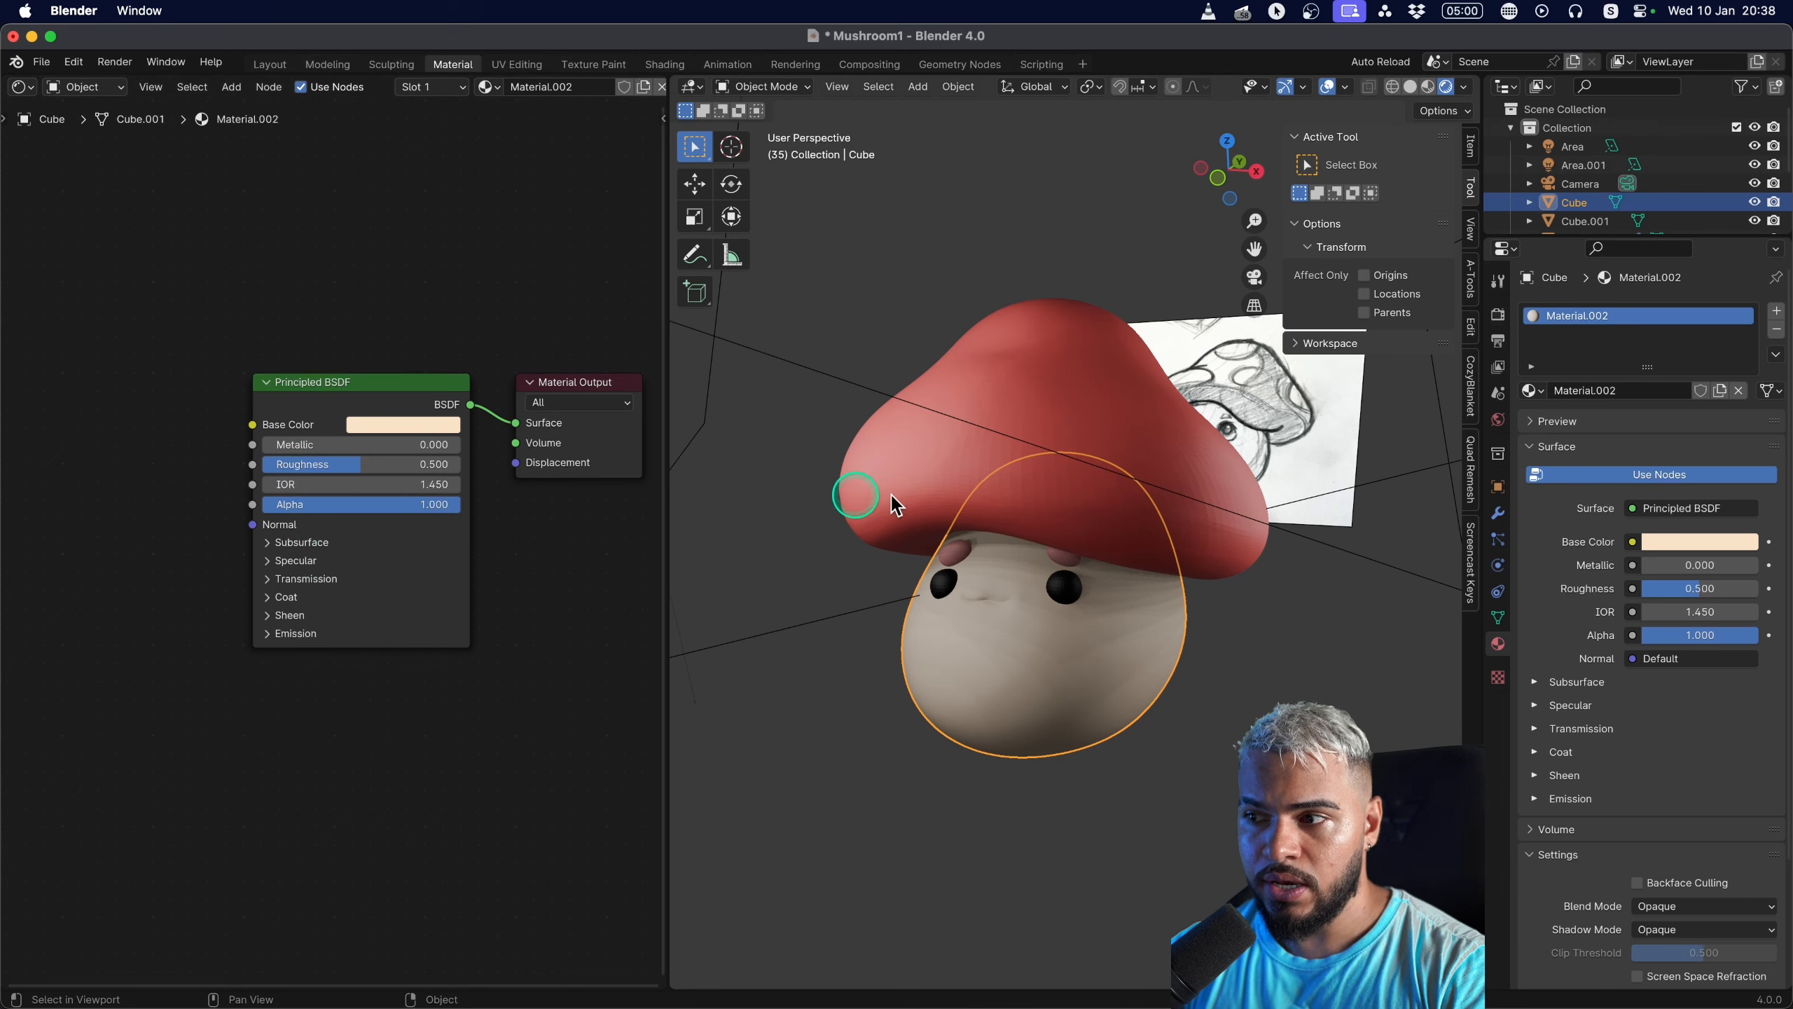
{"action": "left_click", "coordinate": [1661, 555]}
{"action": "left_click_drag", "start_coordinate": [1609, 340], "coordinate": [1633, 187]}
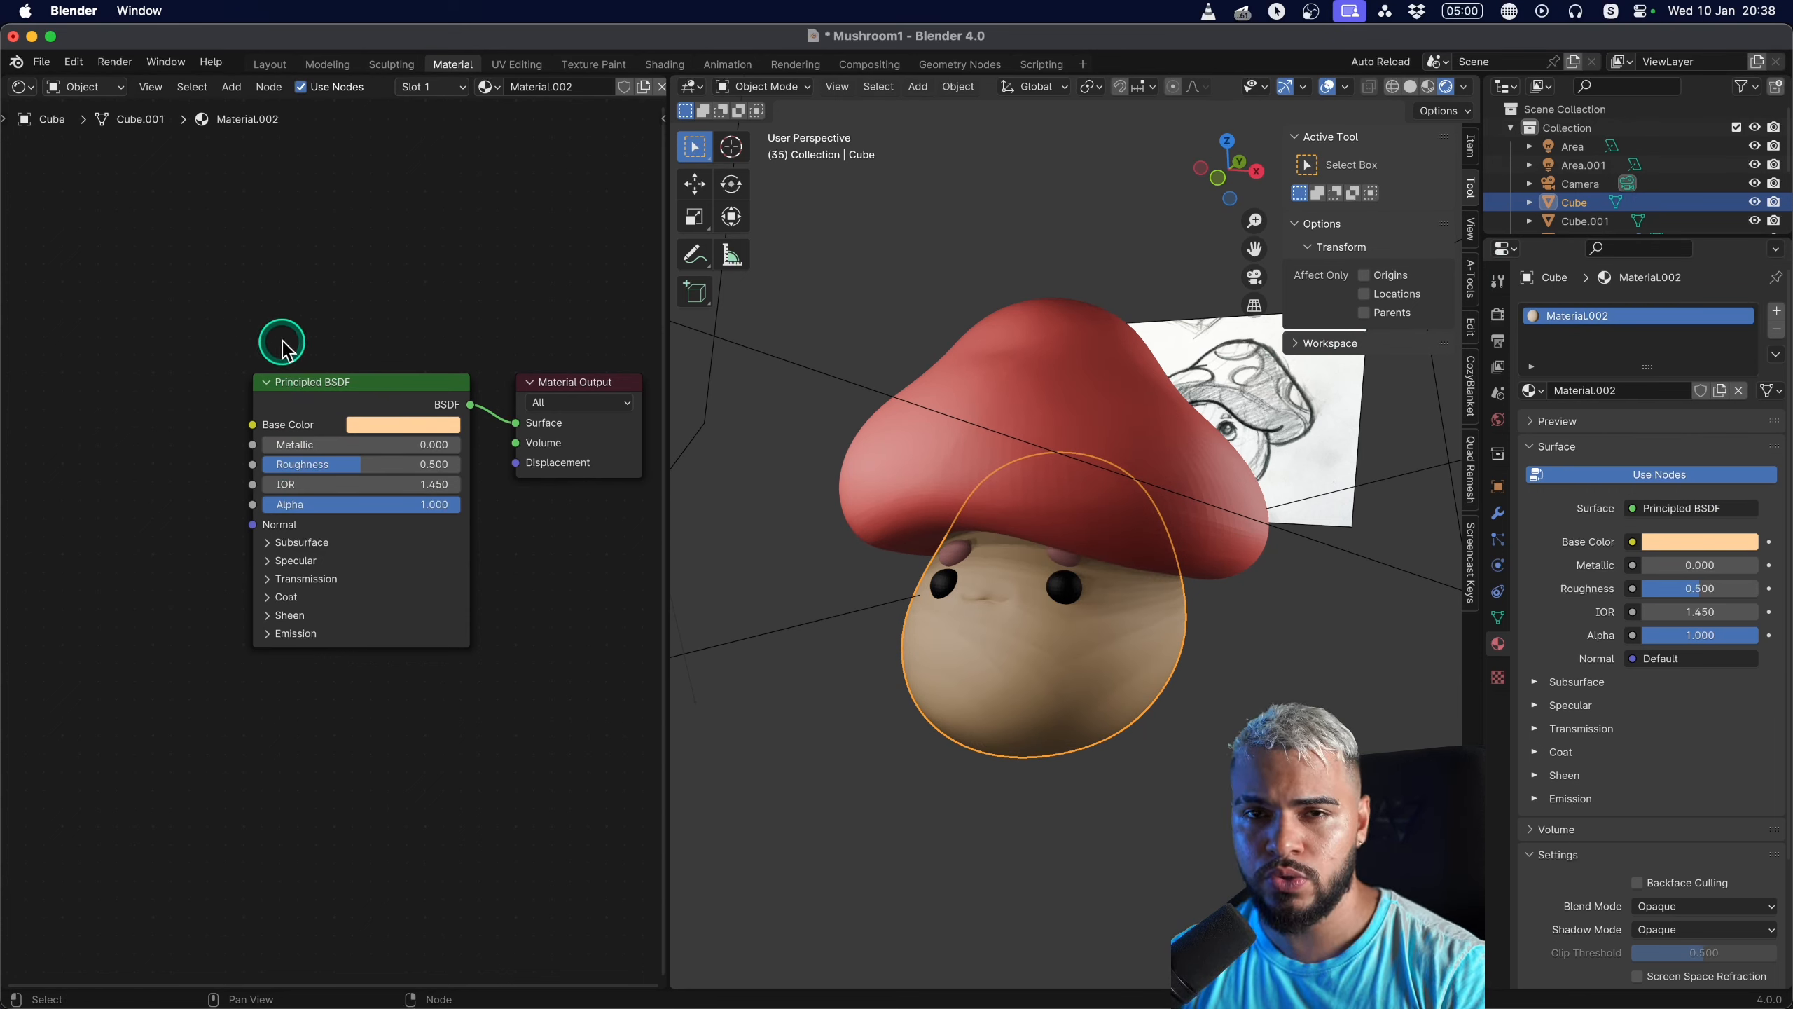
Add a Color Attribute node to the body's material, placed before the Principled BSDF node.
{"action": "scroll", "coordinate": [212, 343], "scroll_direction": "left", "scroll_amount": 5}
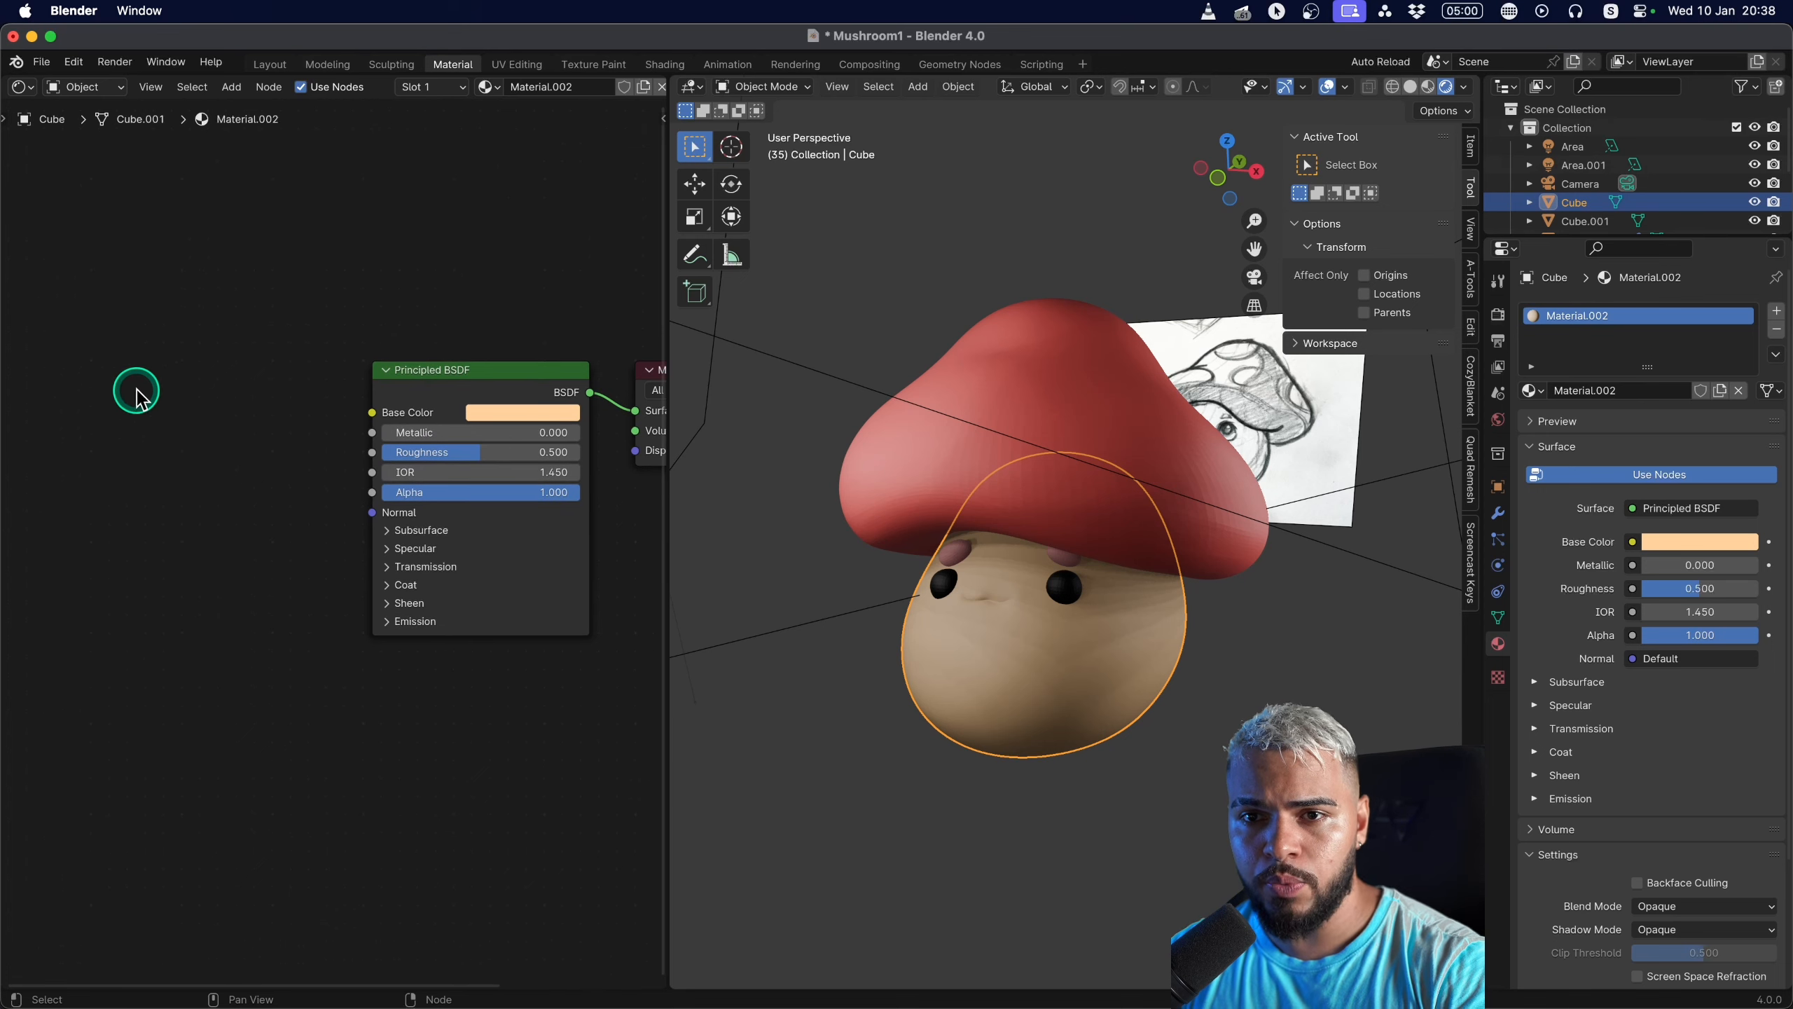
{"action": "key", "text": "shift+a"}
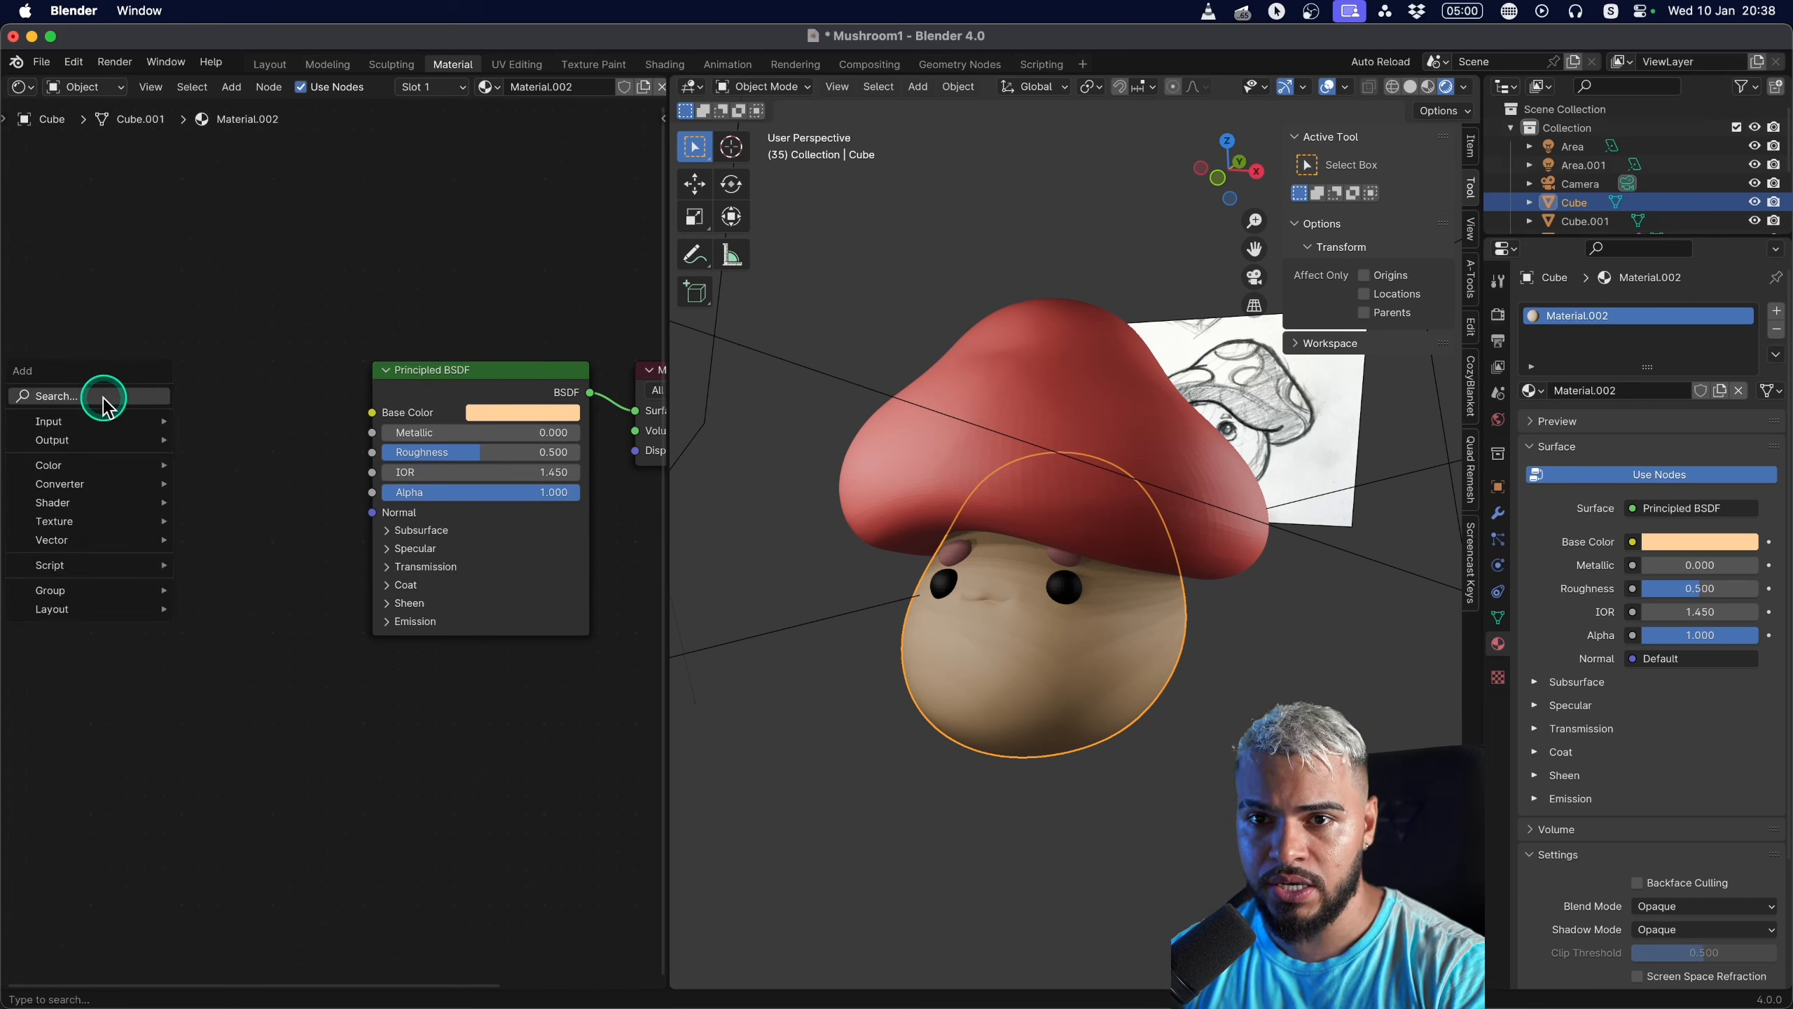
{"action": "left_click", "coordinate": [99, 398]}
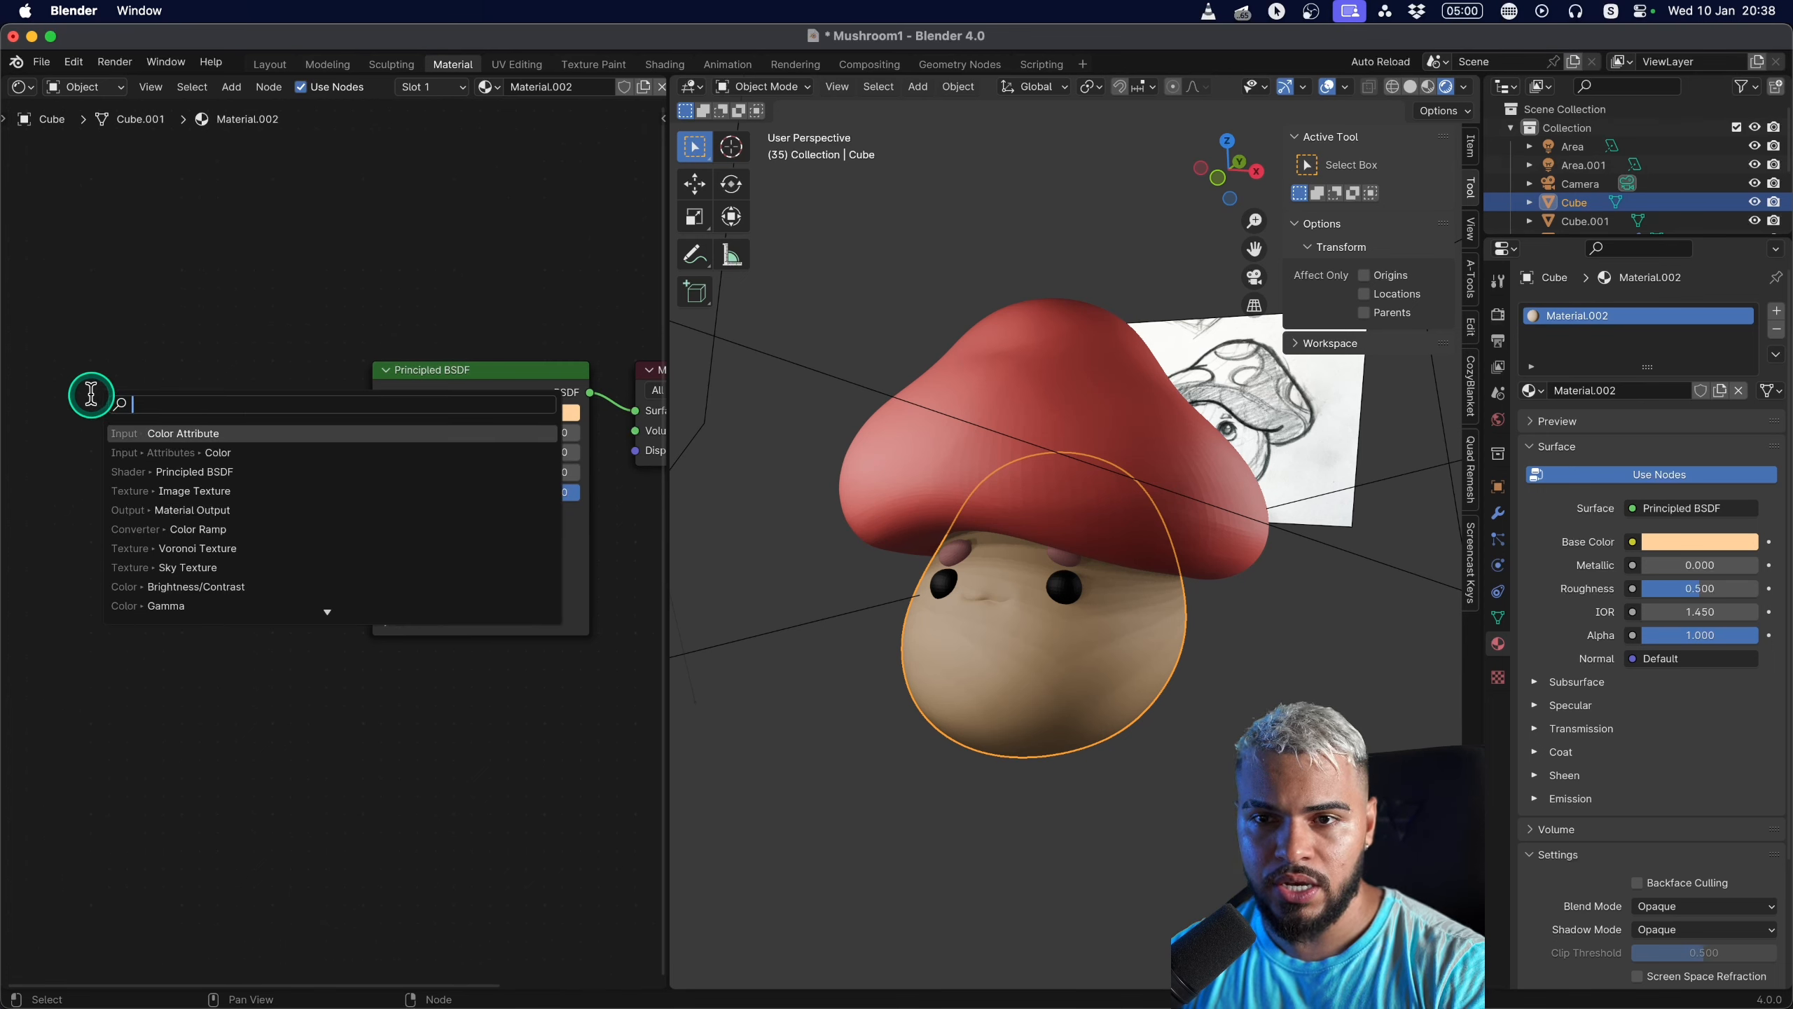
{"action": "type", "text": "co"}
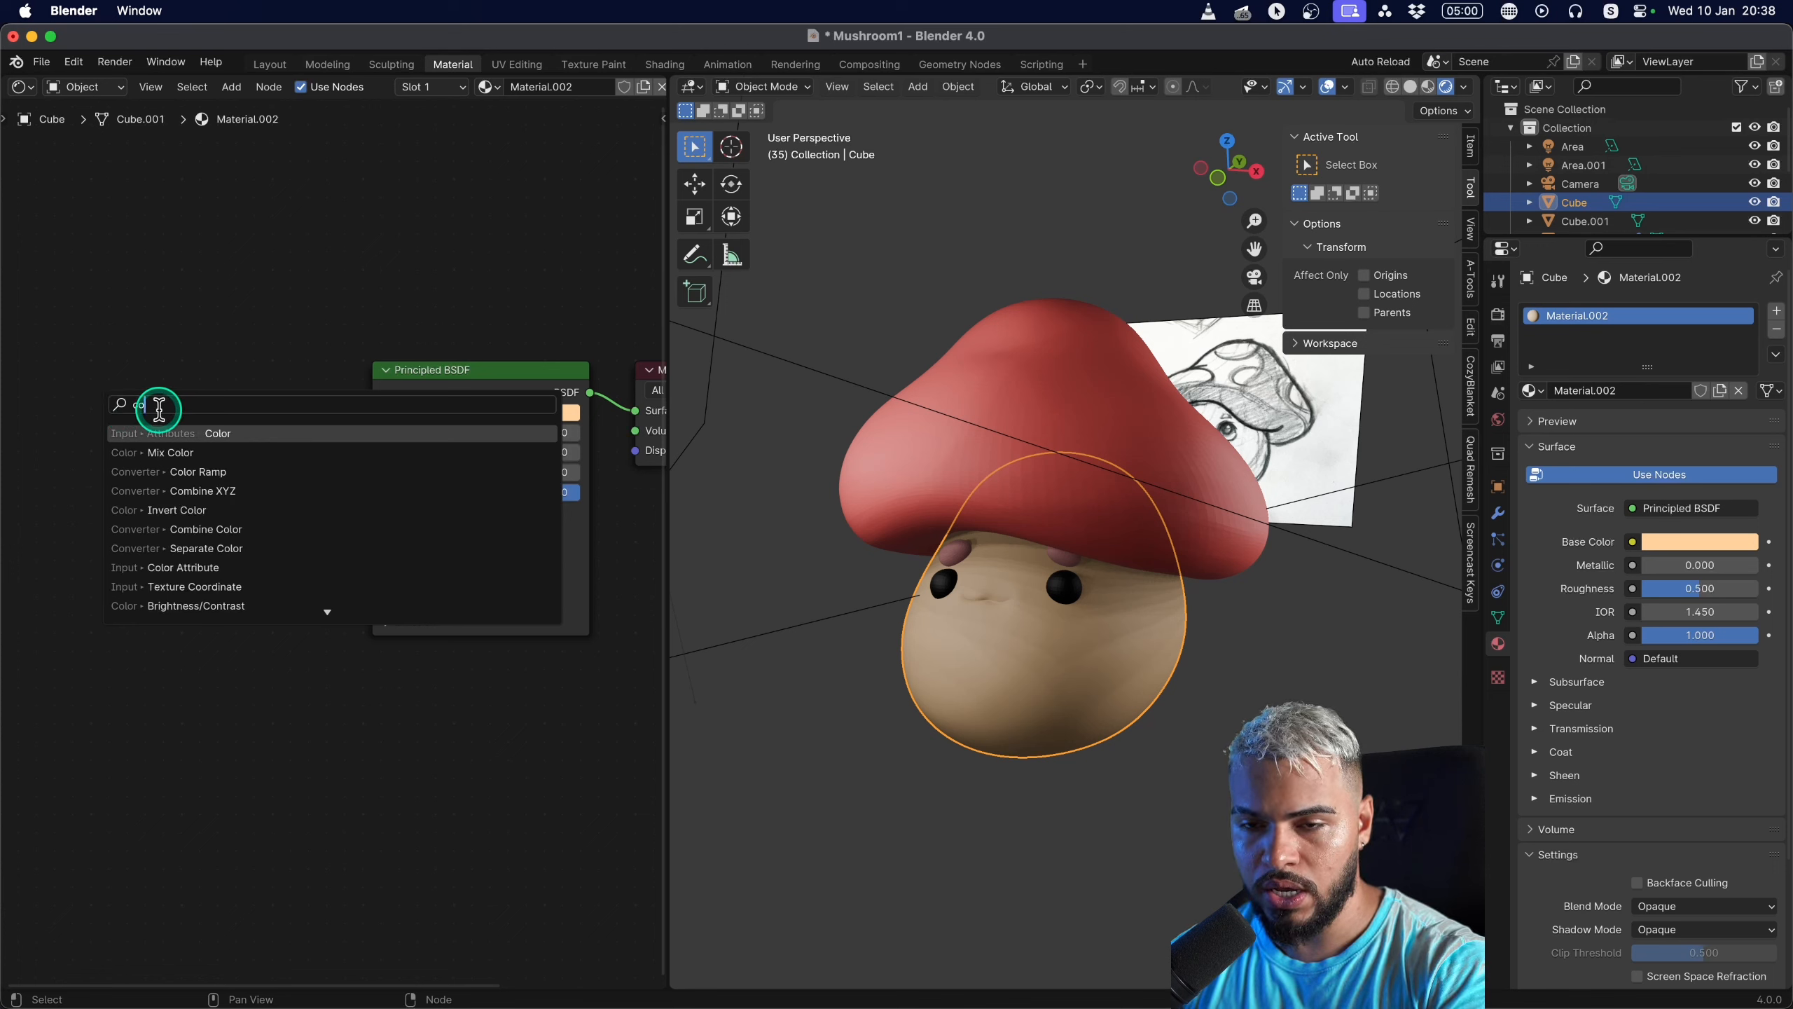
{"action": "type", "text": "lo"}
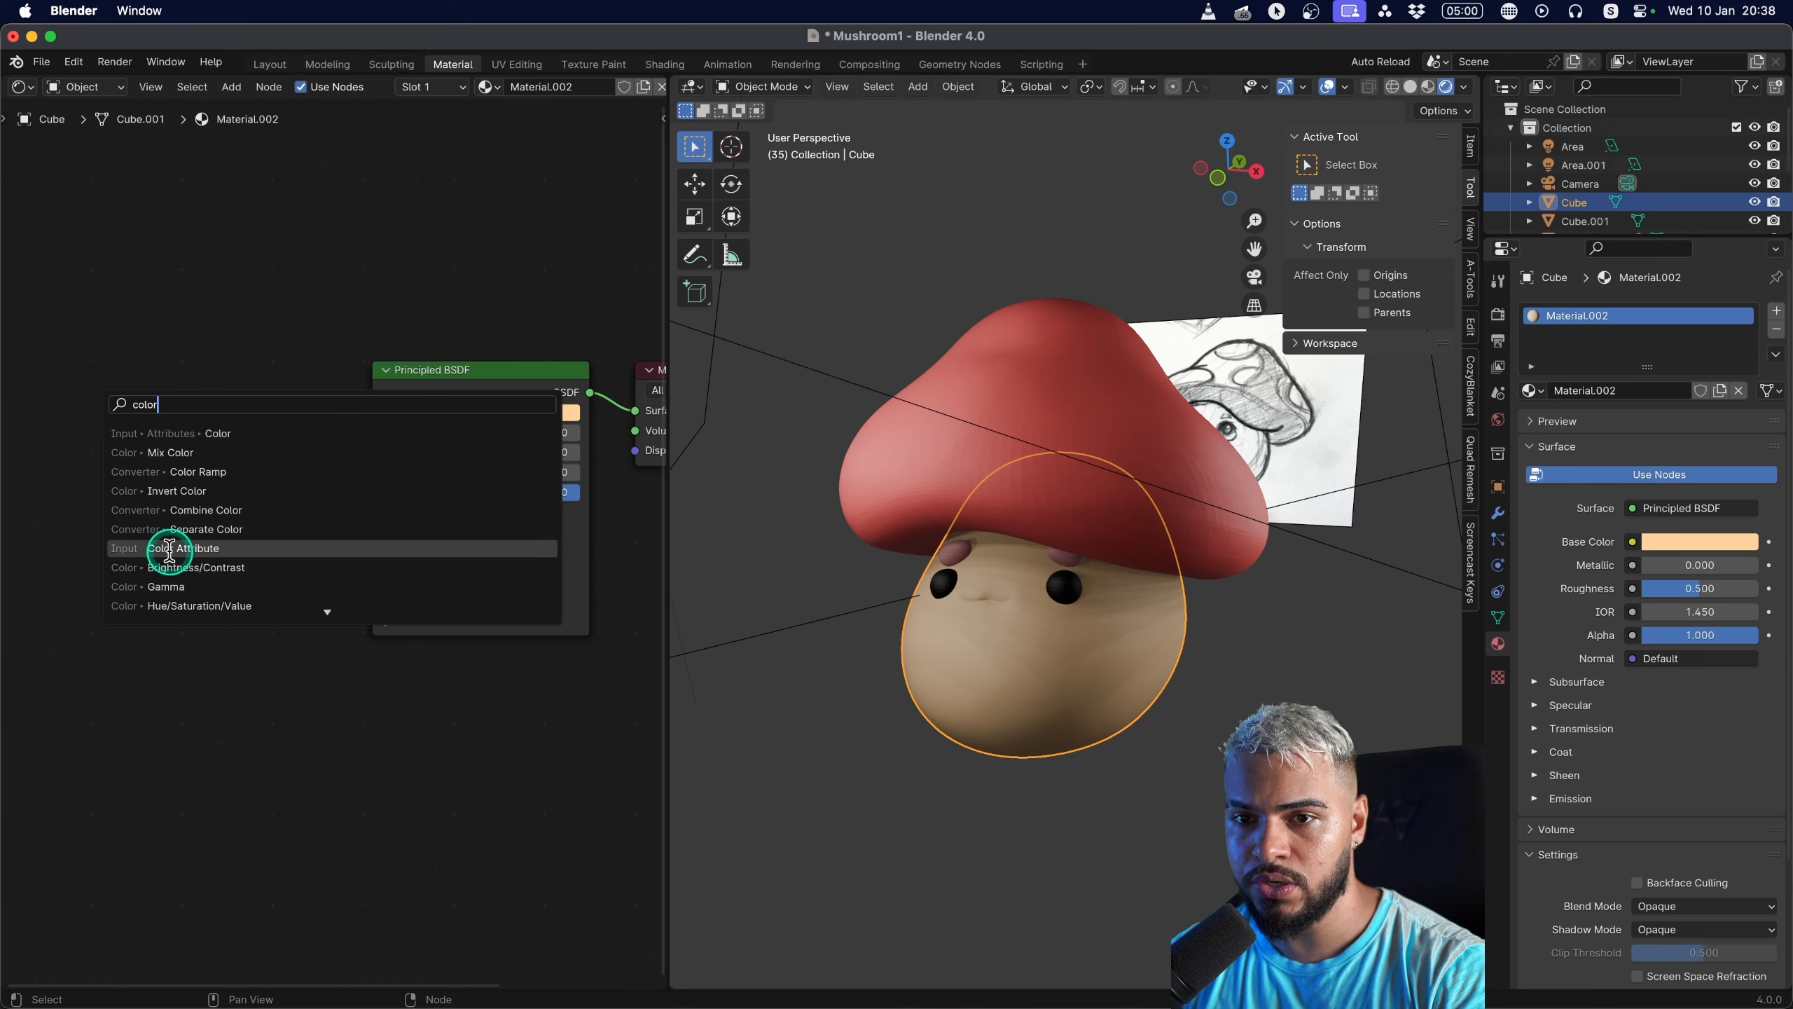
{"action": "type", "text": "r"}
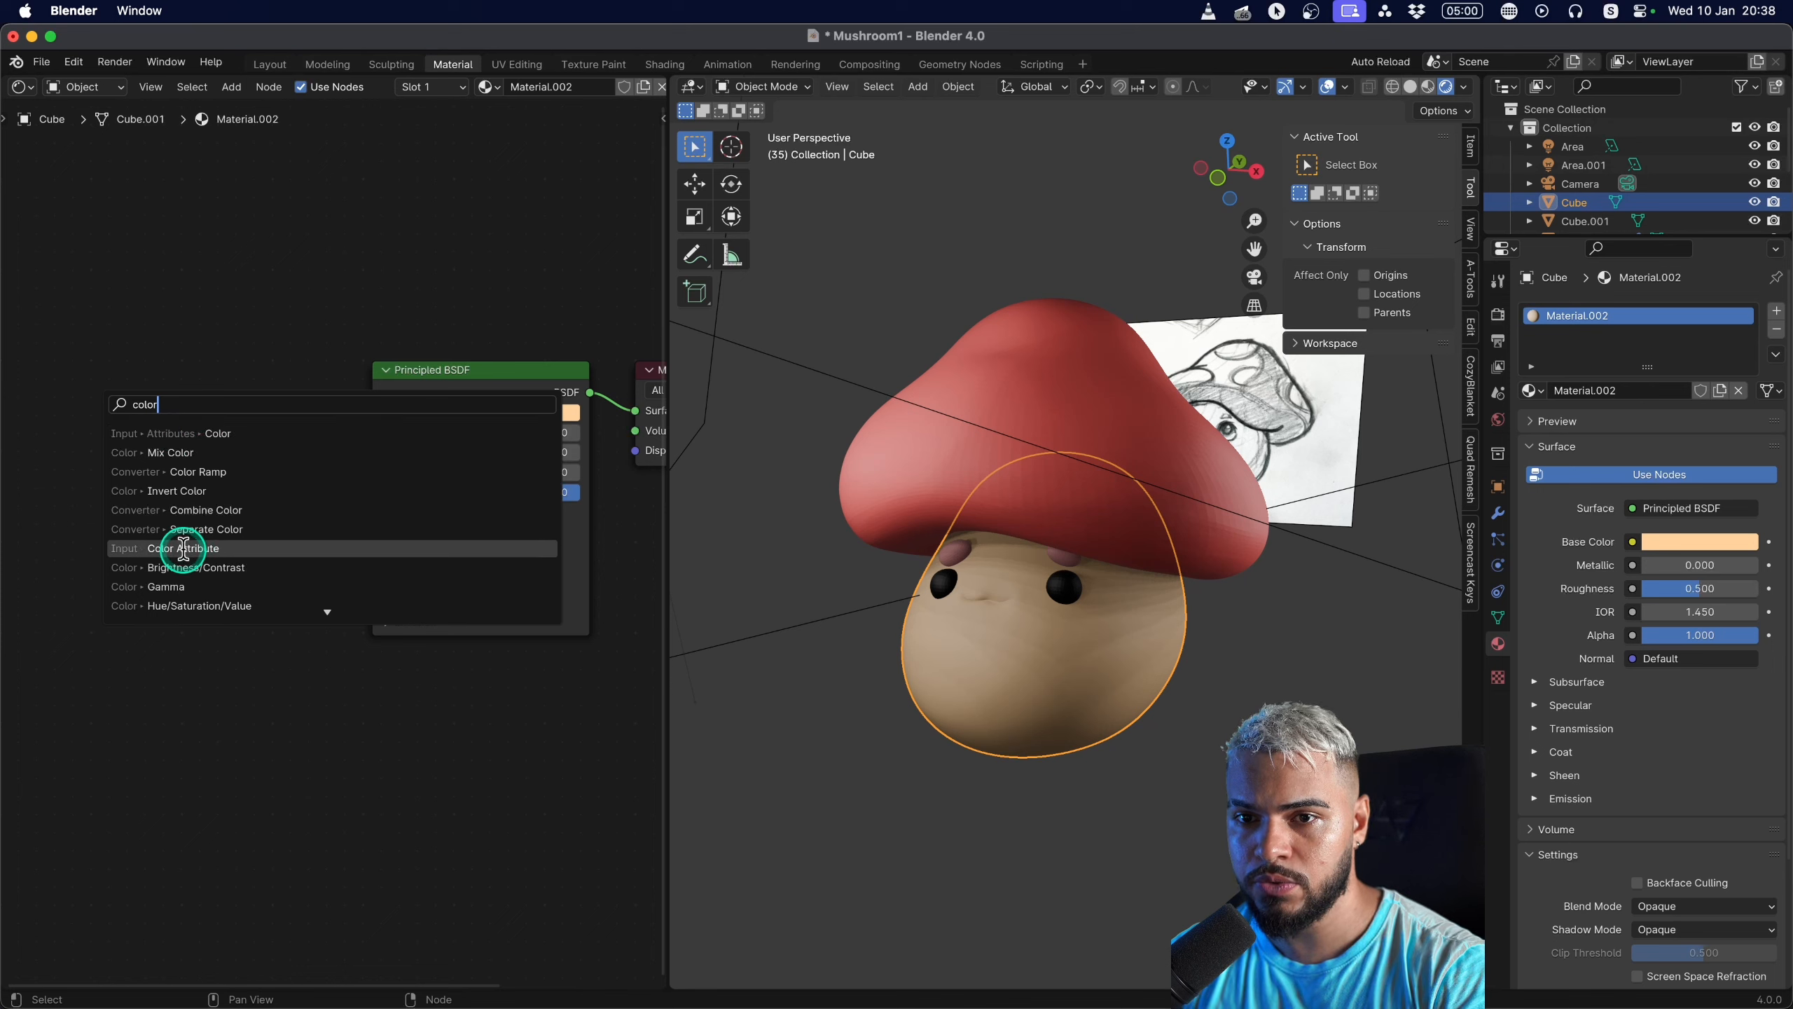
{"action": "left_click", "coordinate": [186, 548]}
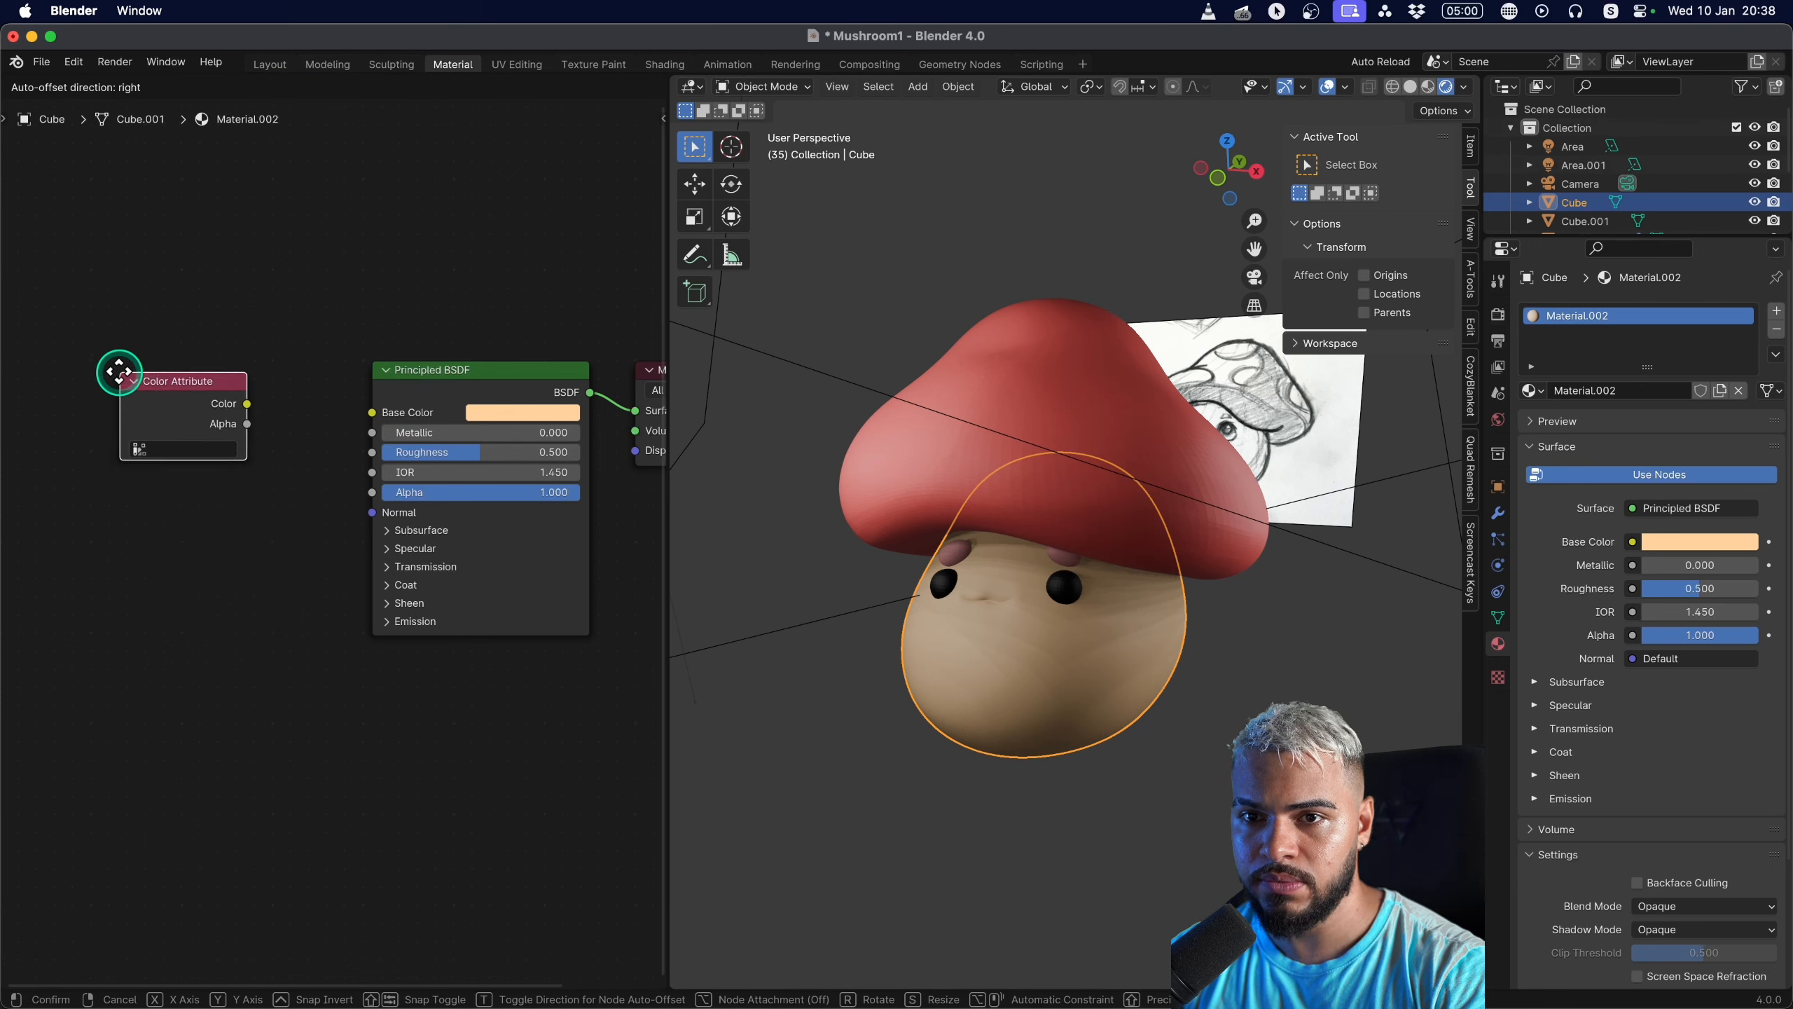
{"action": "left_click", "coordinate": [120, 372]}
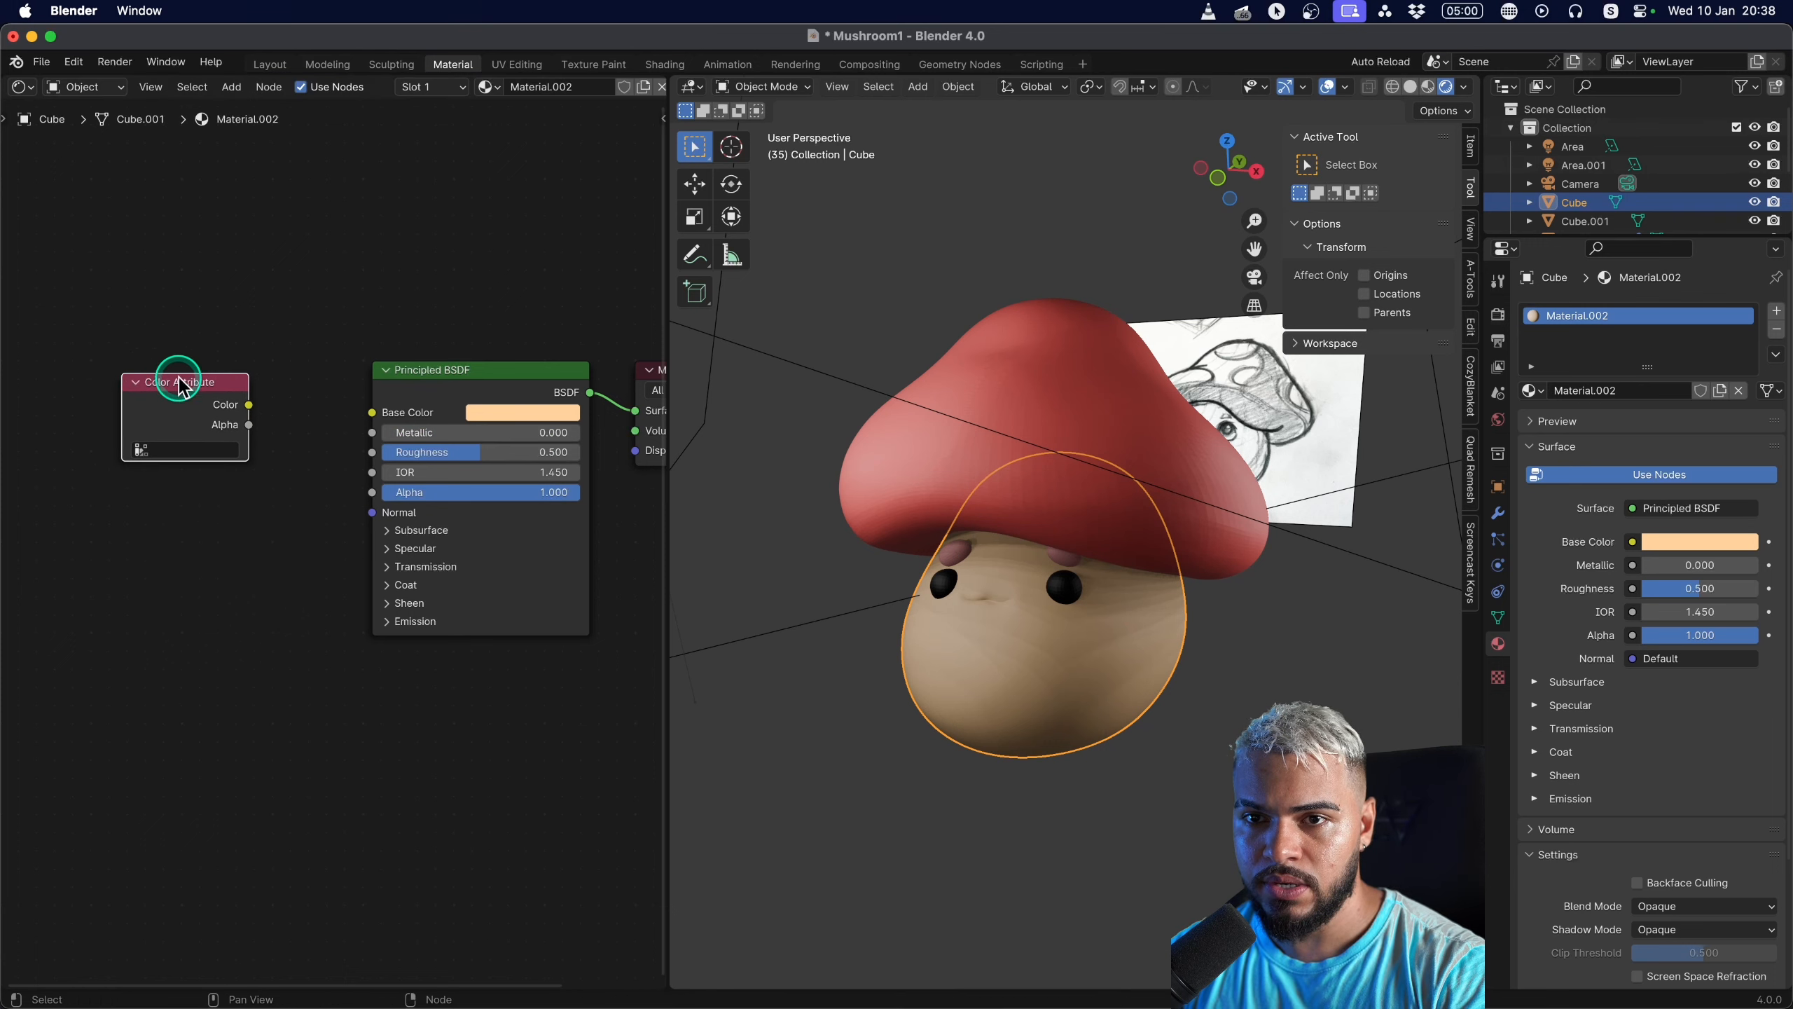
Set the Color Attribute node to the Color attribute and connect its Color output to the Principled BSDF's Base Color.
{"action": "left_click", "coordinate": [167, 449]}
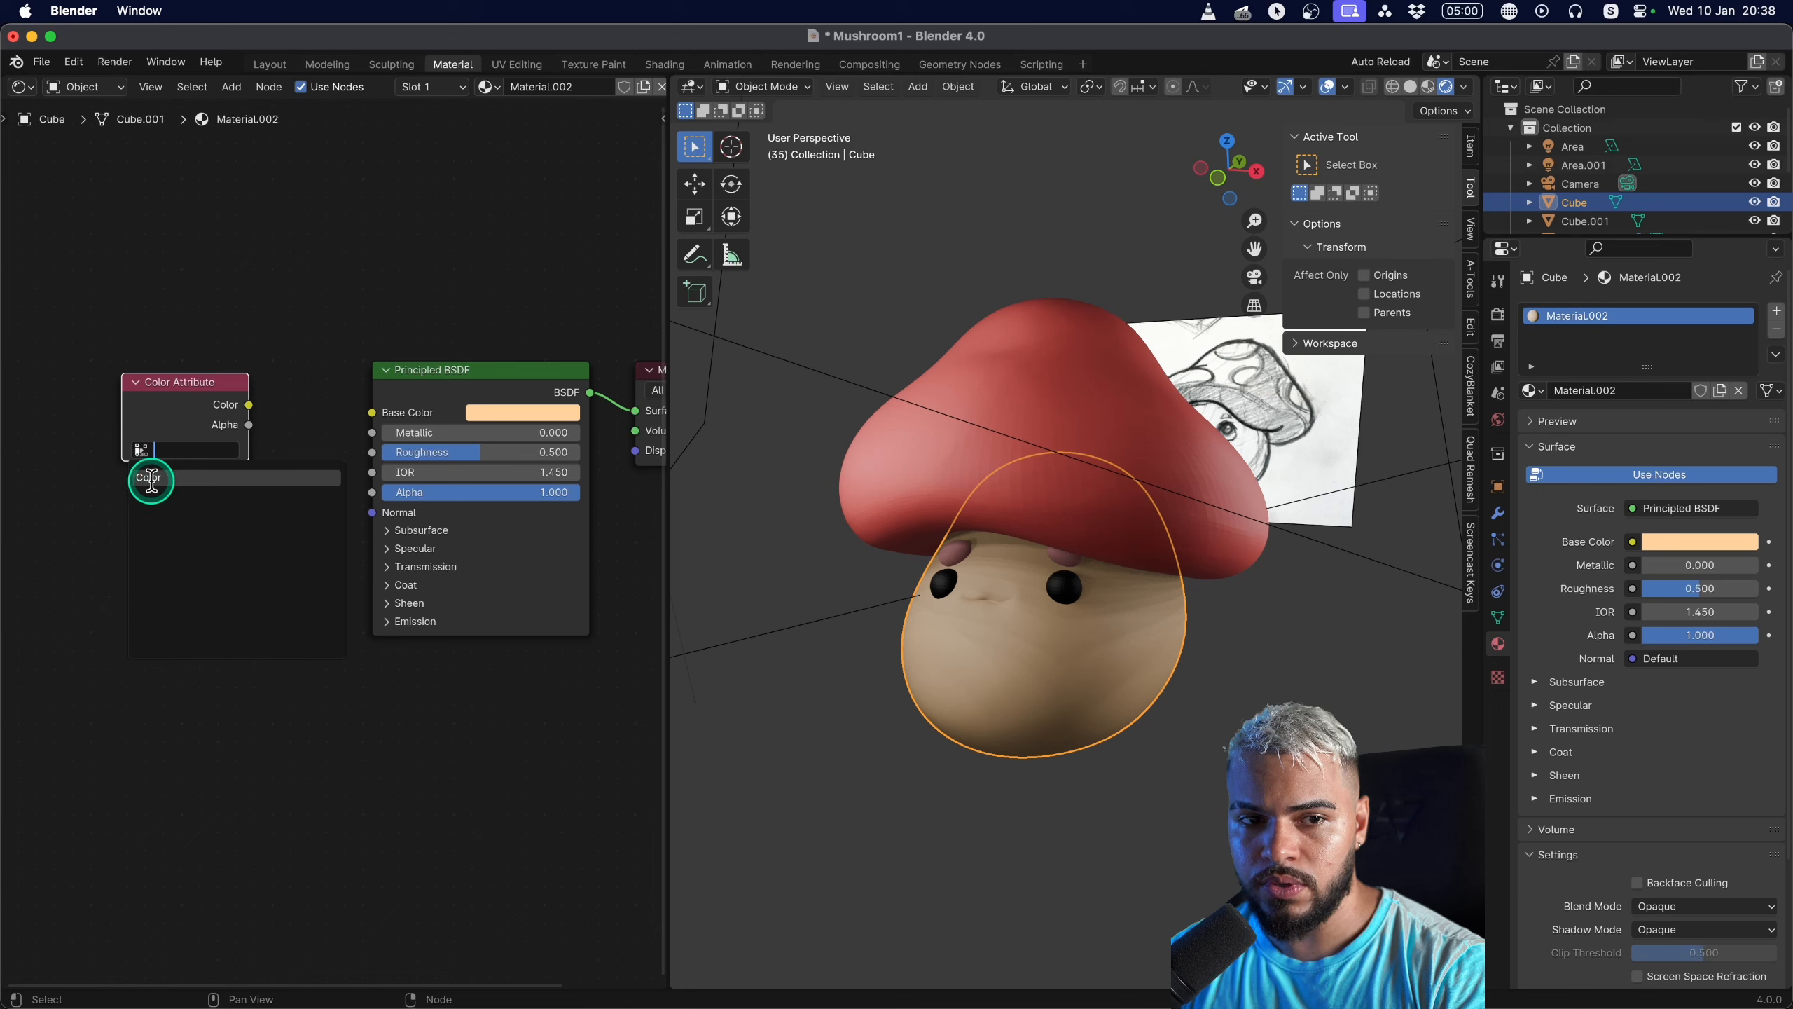
{"action": "left_click", "coordinate": [159, 481]}
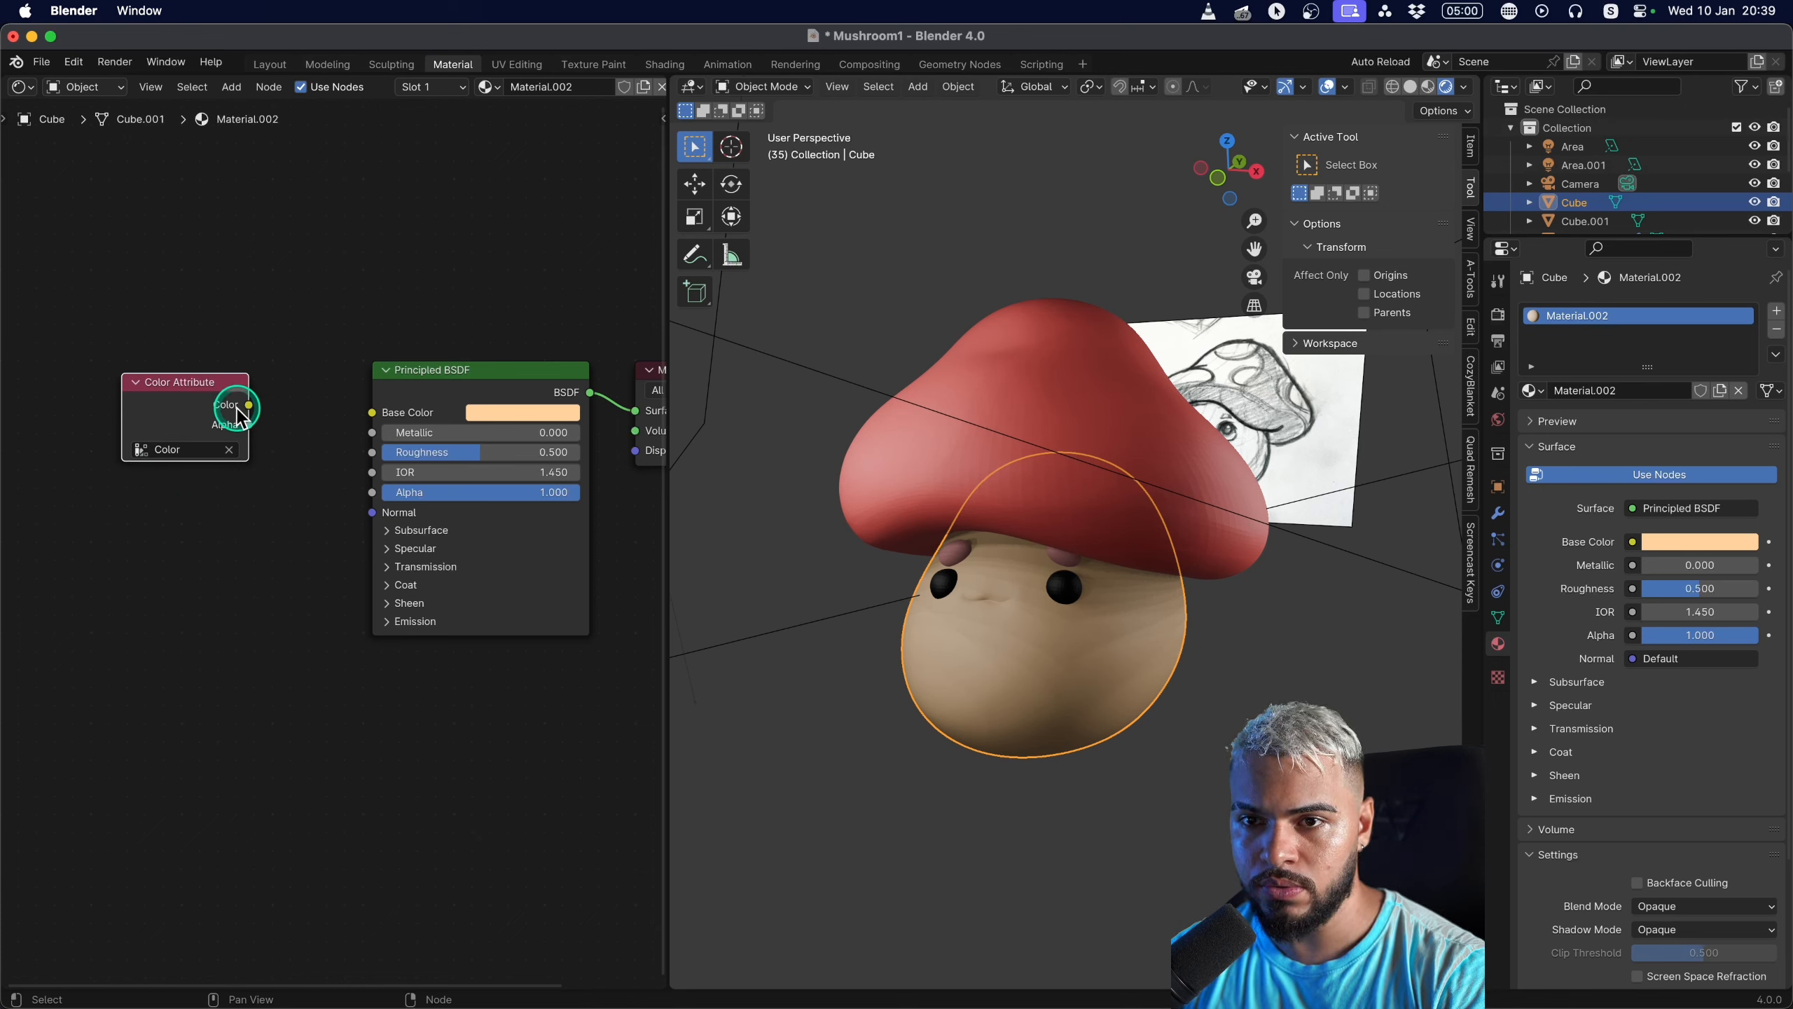
{"action": "scroll", "coordinate": [256, 413], "scroll_direction": "up", "scroll_amount": 1}
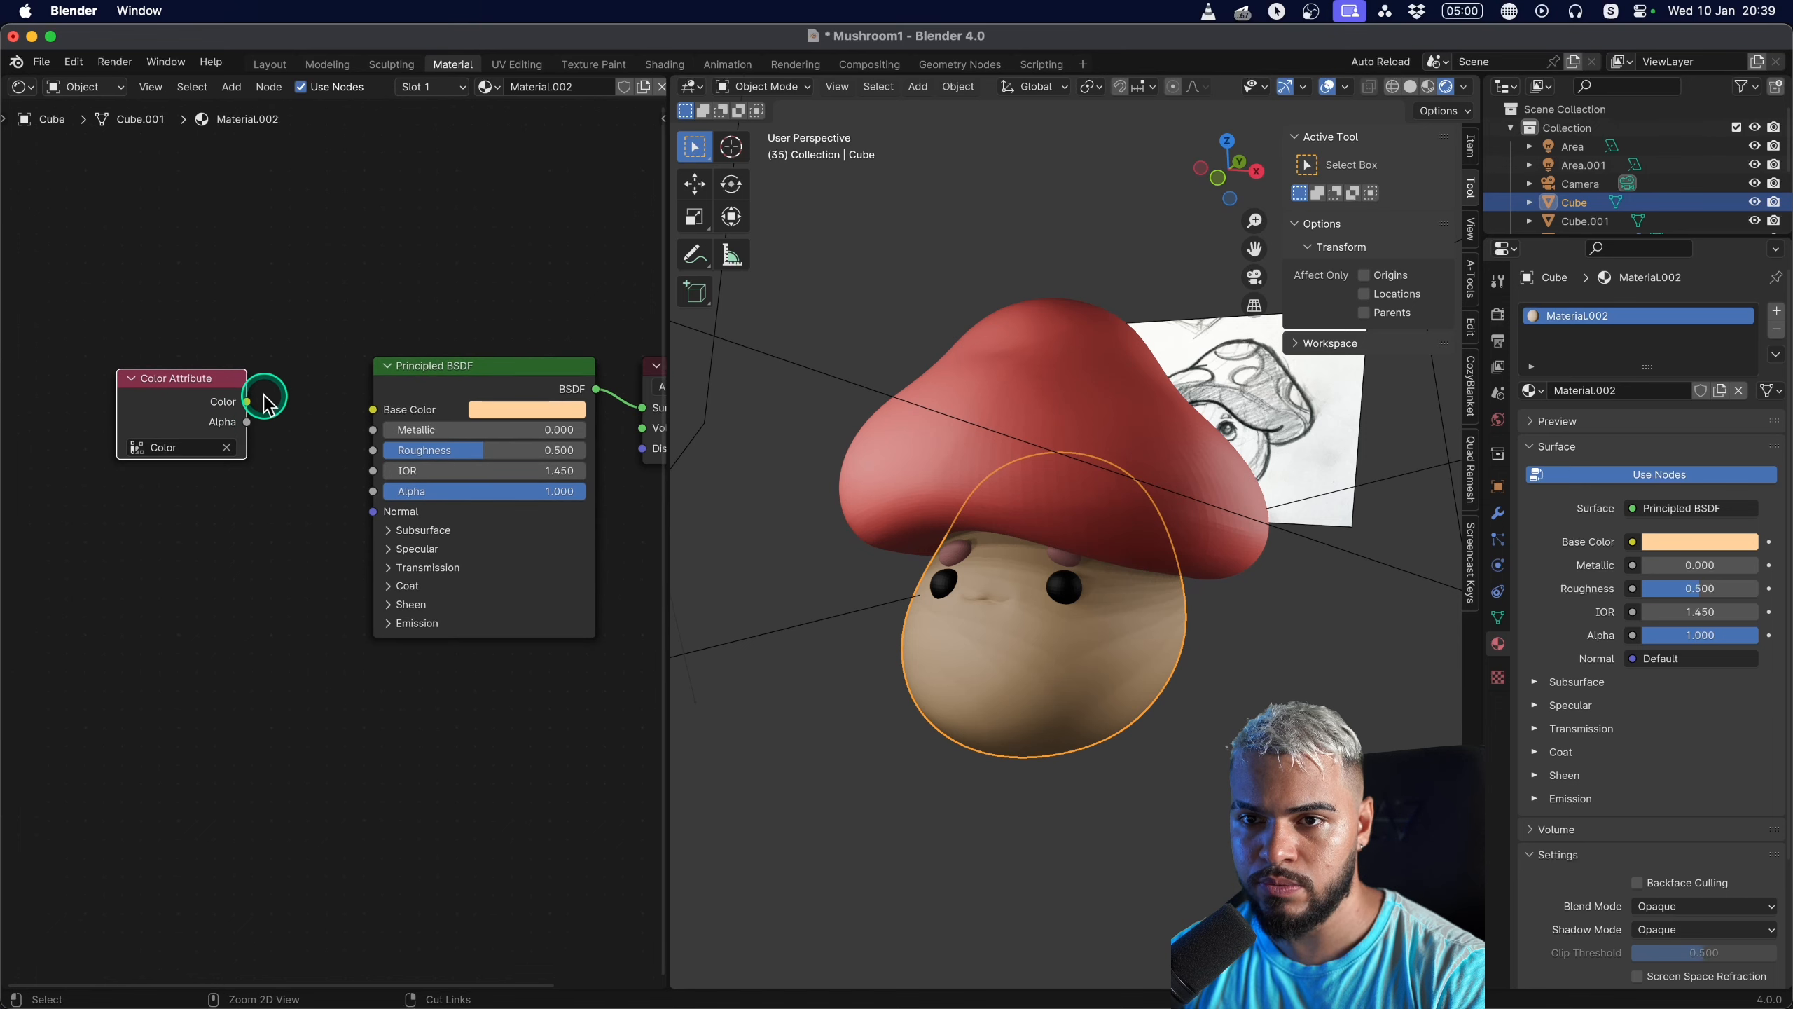
{"action": "left_click_drag", "start_coordinate": [247, 407], "coordinate": [370, 414]}
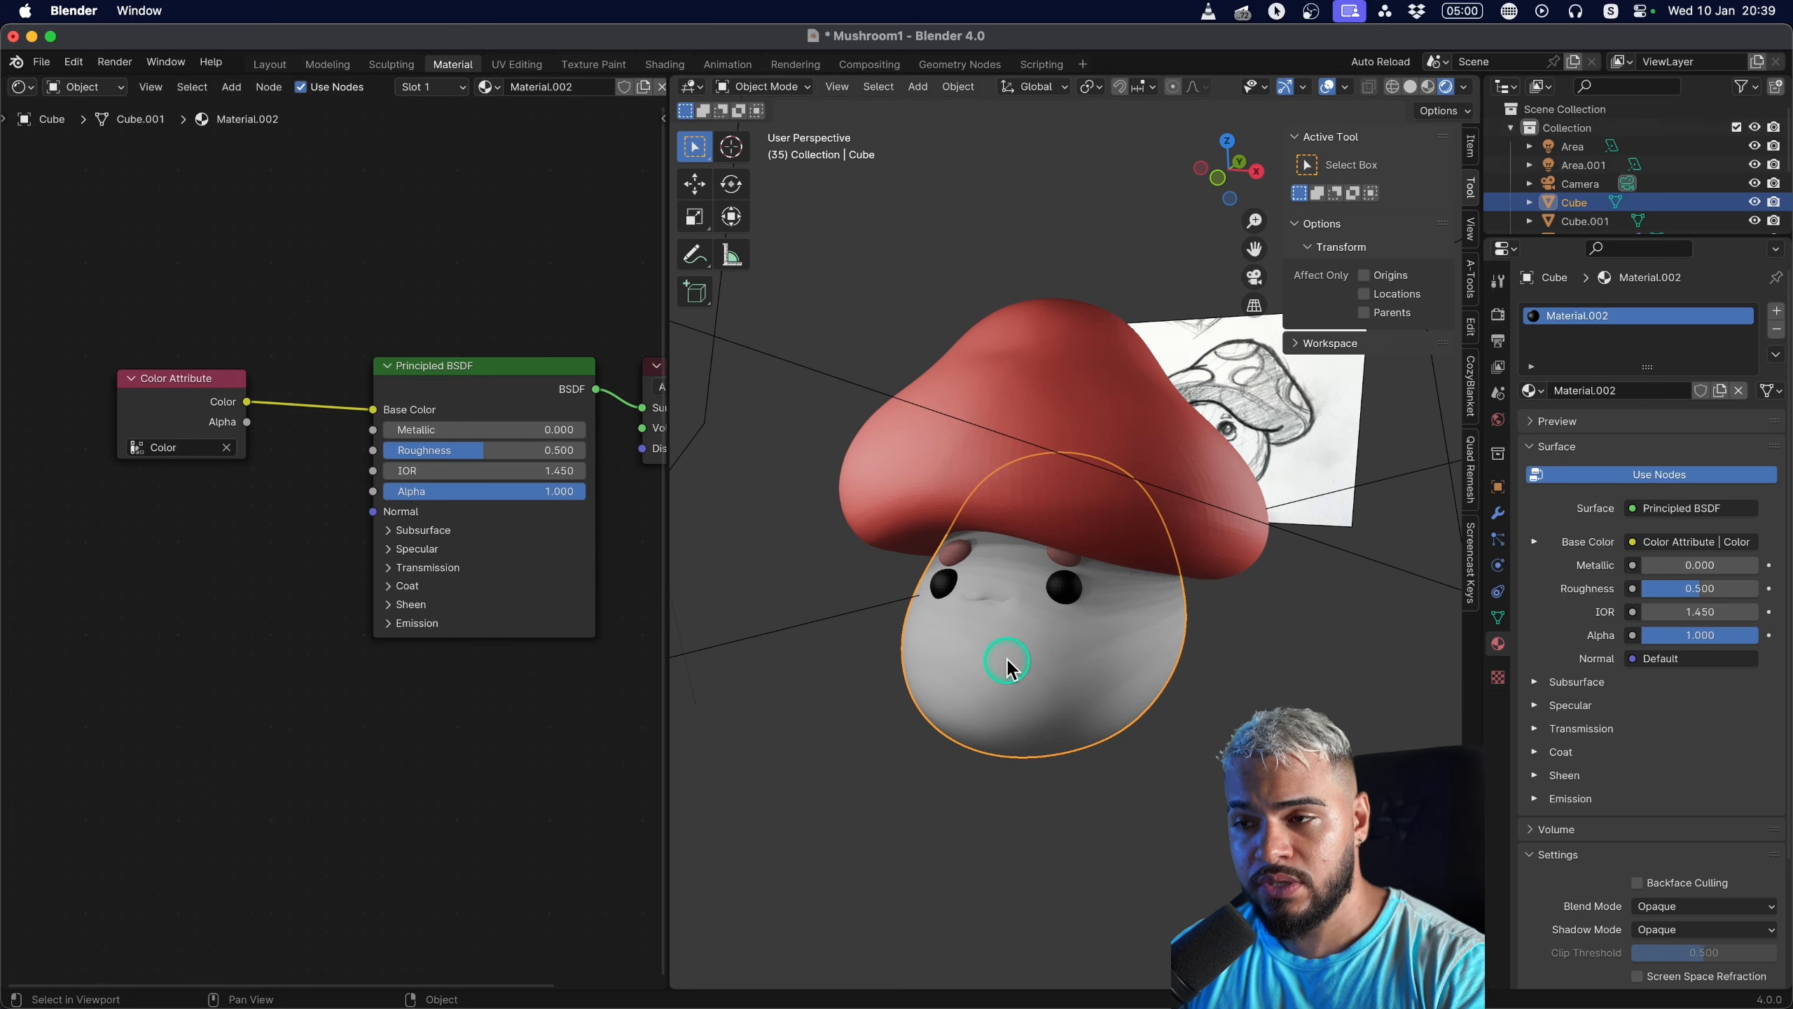
Return to the Sculpting workspace and put the mushroom body into Sculpt Mode.
{"action": "middle_click_drag", "start_coordinate": [972, 643], "coordinate": [773, 586]}
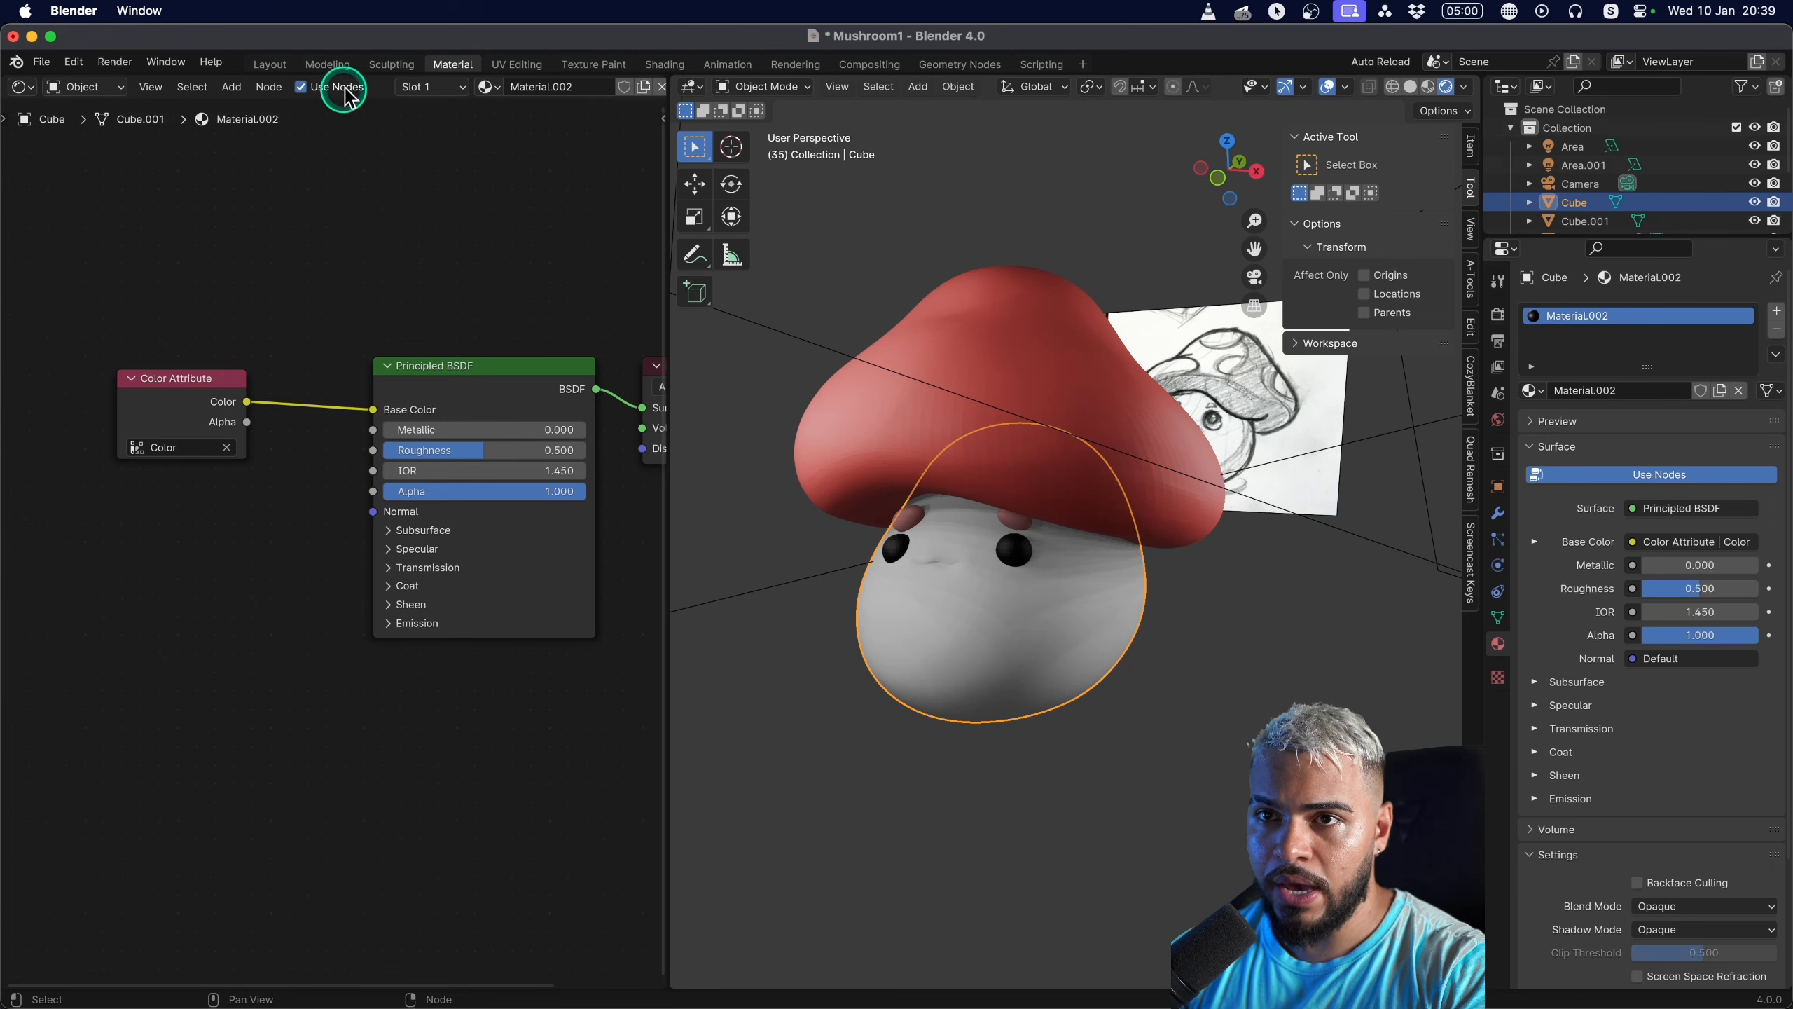
{"action": "left_click", "coordinate": [389, 66]}
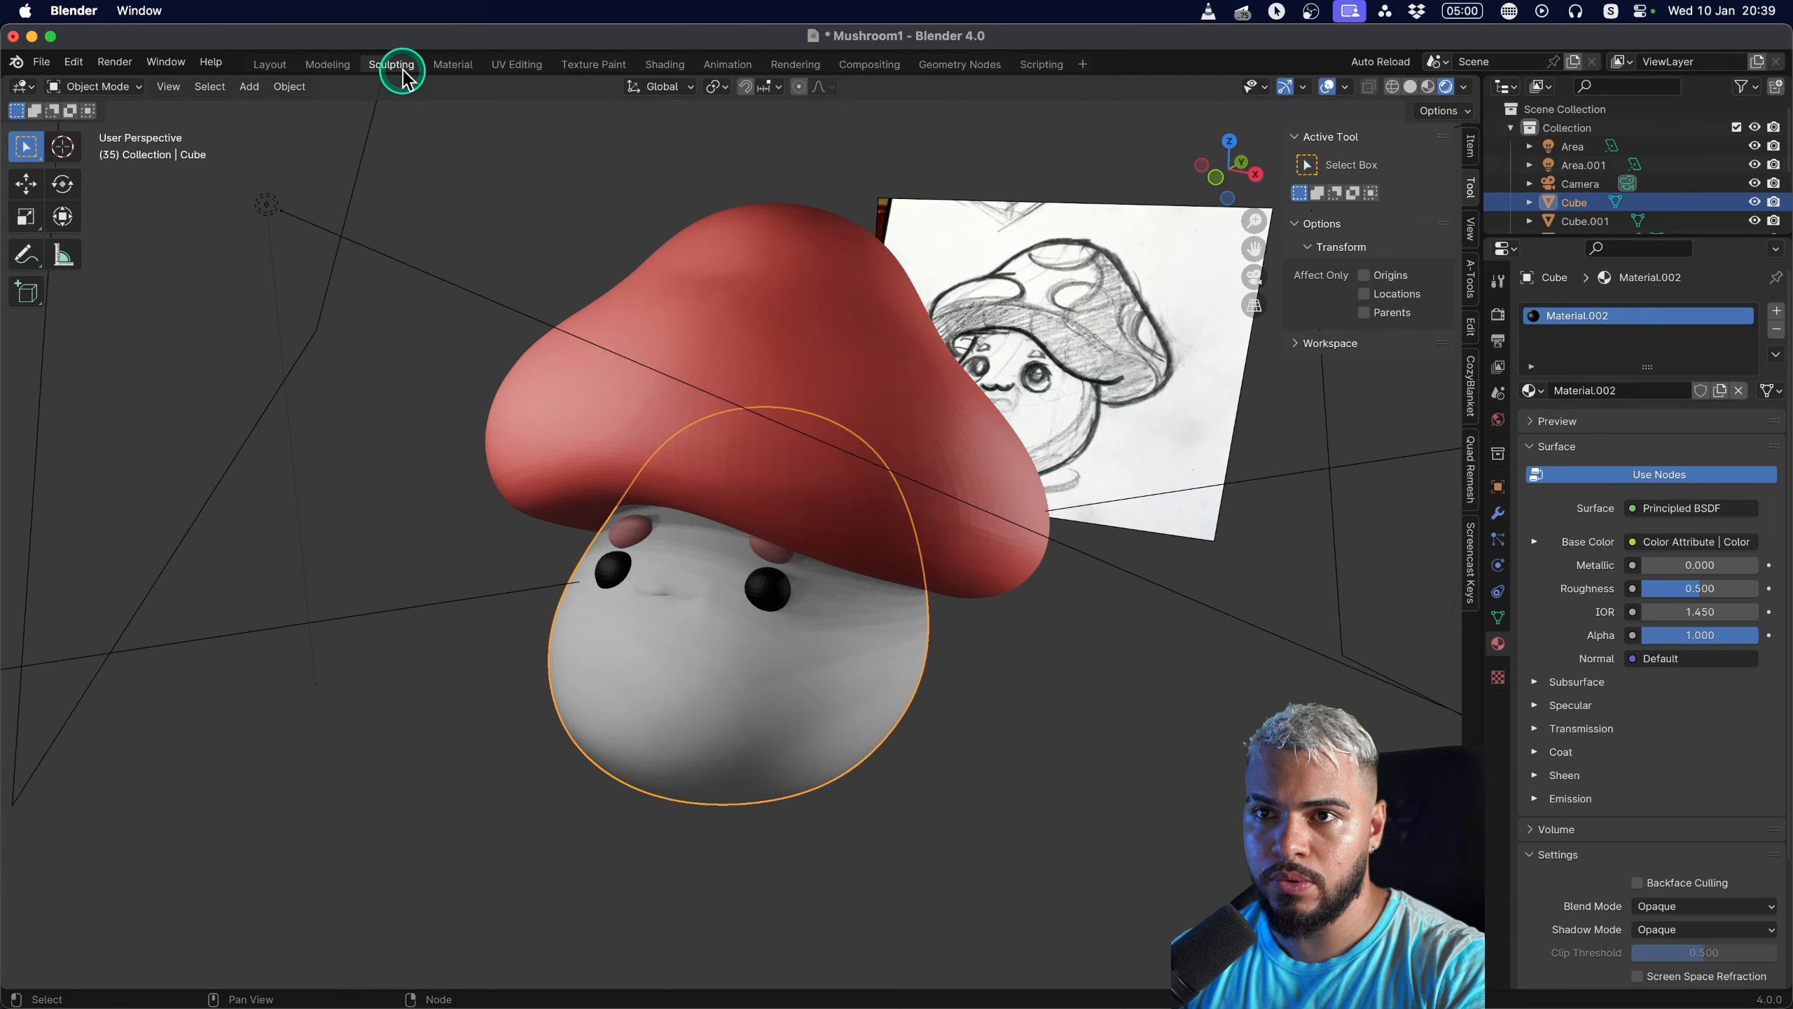
{"action": "mouse_move", "coordinate": [621, 513]}
{"action": "middle_mouse_down"}
{"action": "mouse_move", "coordinate": [689, 613]}
{"action": "mouse_move", "coordinate": [681, 573]}
{"action": "middle_mouse_up"}
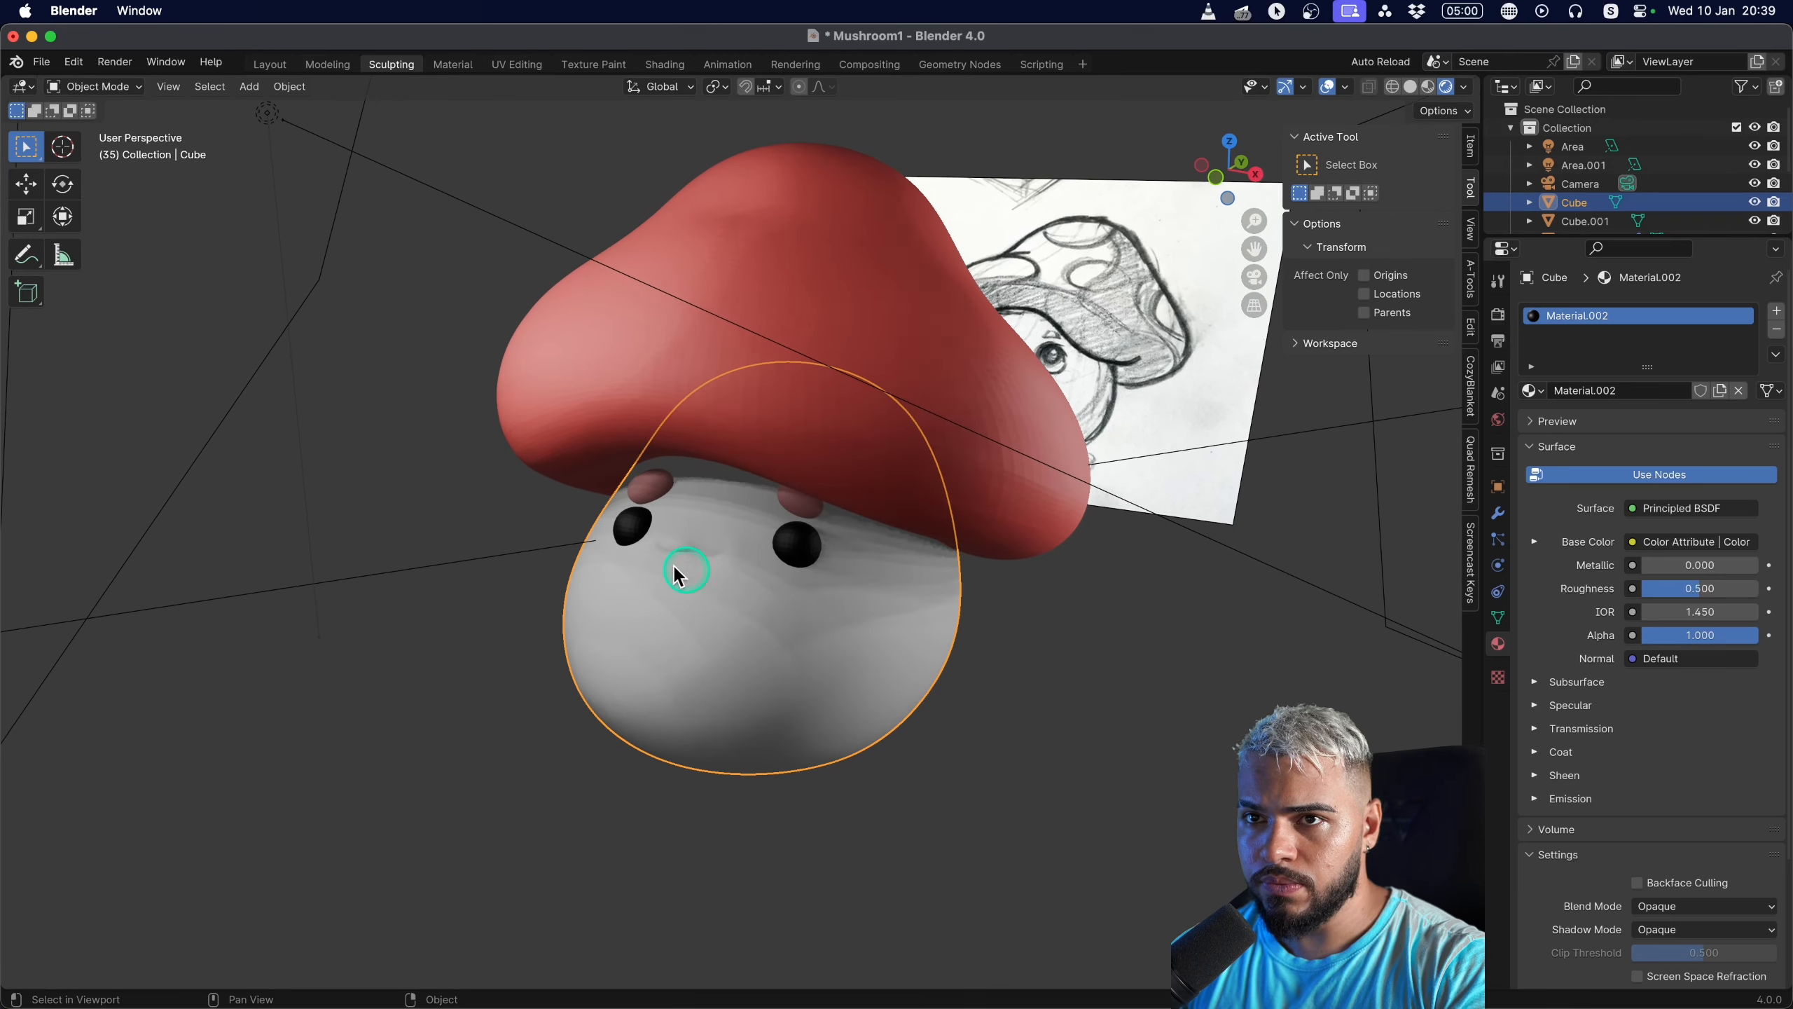
{"action": "left_click", "coordinate": [99, 88]}
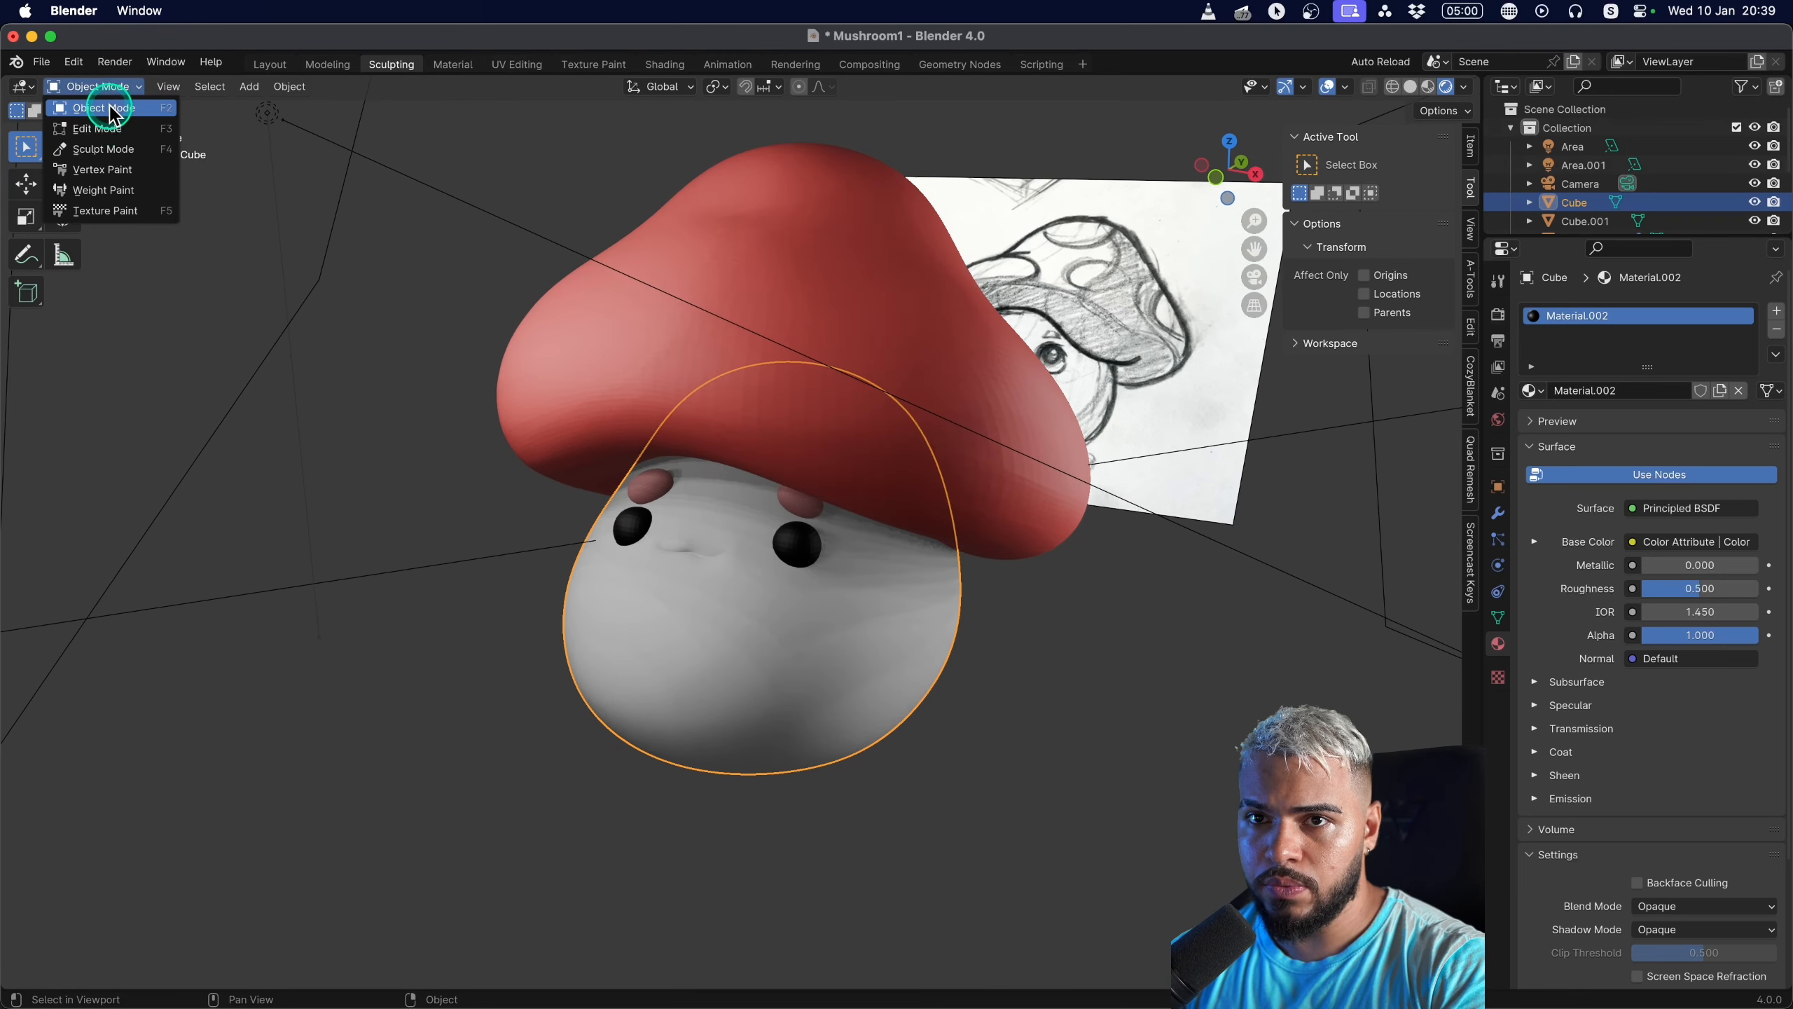
{"action": "left_click", "coordinate": [106, 150]}
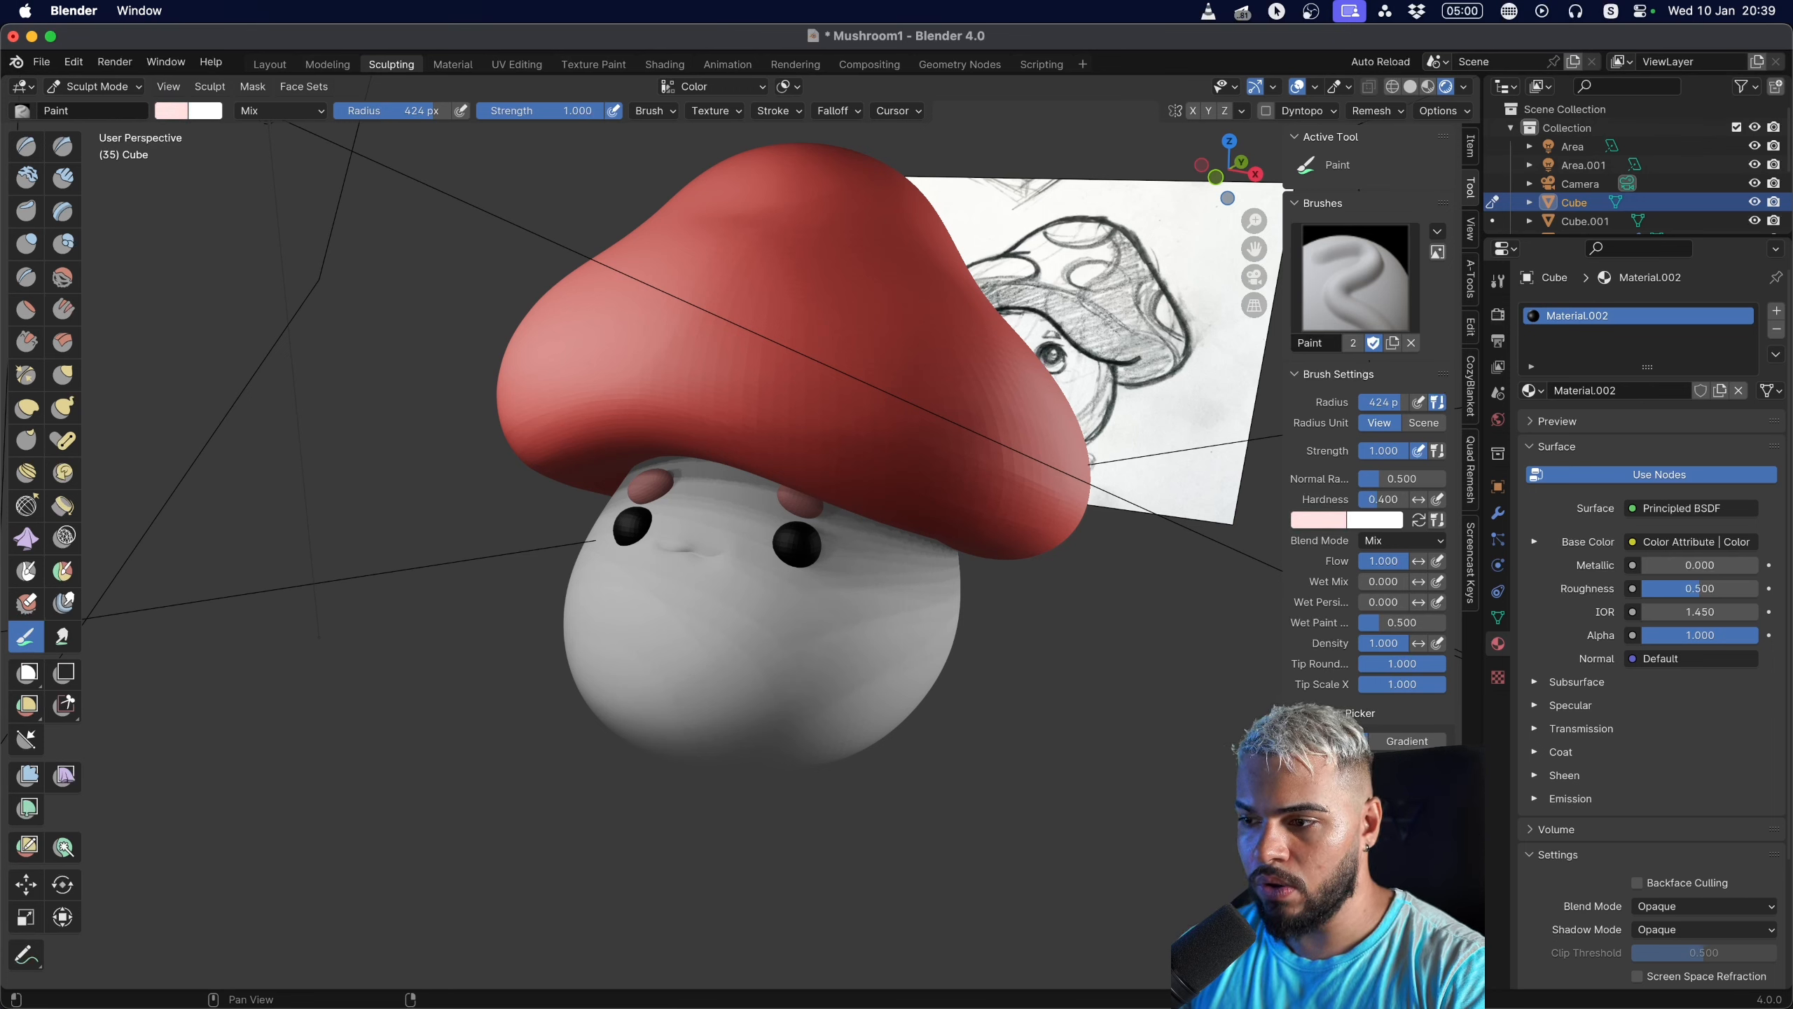
Paint the mushroom body light pink with broad strokes of the Paint brush, covering the front and sides.
{"action": "mouse_move", "coordinate": [756, 650]}
{"action": "left_mouse_down"}
{"action": "mouse_move", "coordinate": [764, 669]}
{"action": "mouse_move", "coordinate": [805, 644]}
{"action": "mouse_move", "coordinate": [664, 588]}
{"action": "mouse_move", "coordinate": [549, 669]}
{"action": "mouse_move", "coordinate": [483, 643]}
{"action": "left_mouse_up"}
{"action": "middle_click_drag", "start_coordinate": [516, 576], "coordinate": [563, 570]}
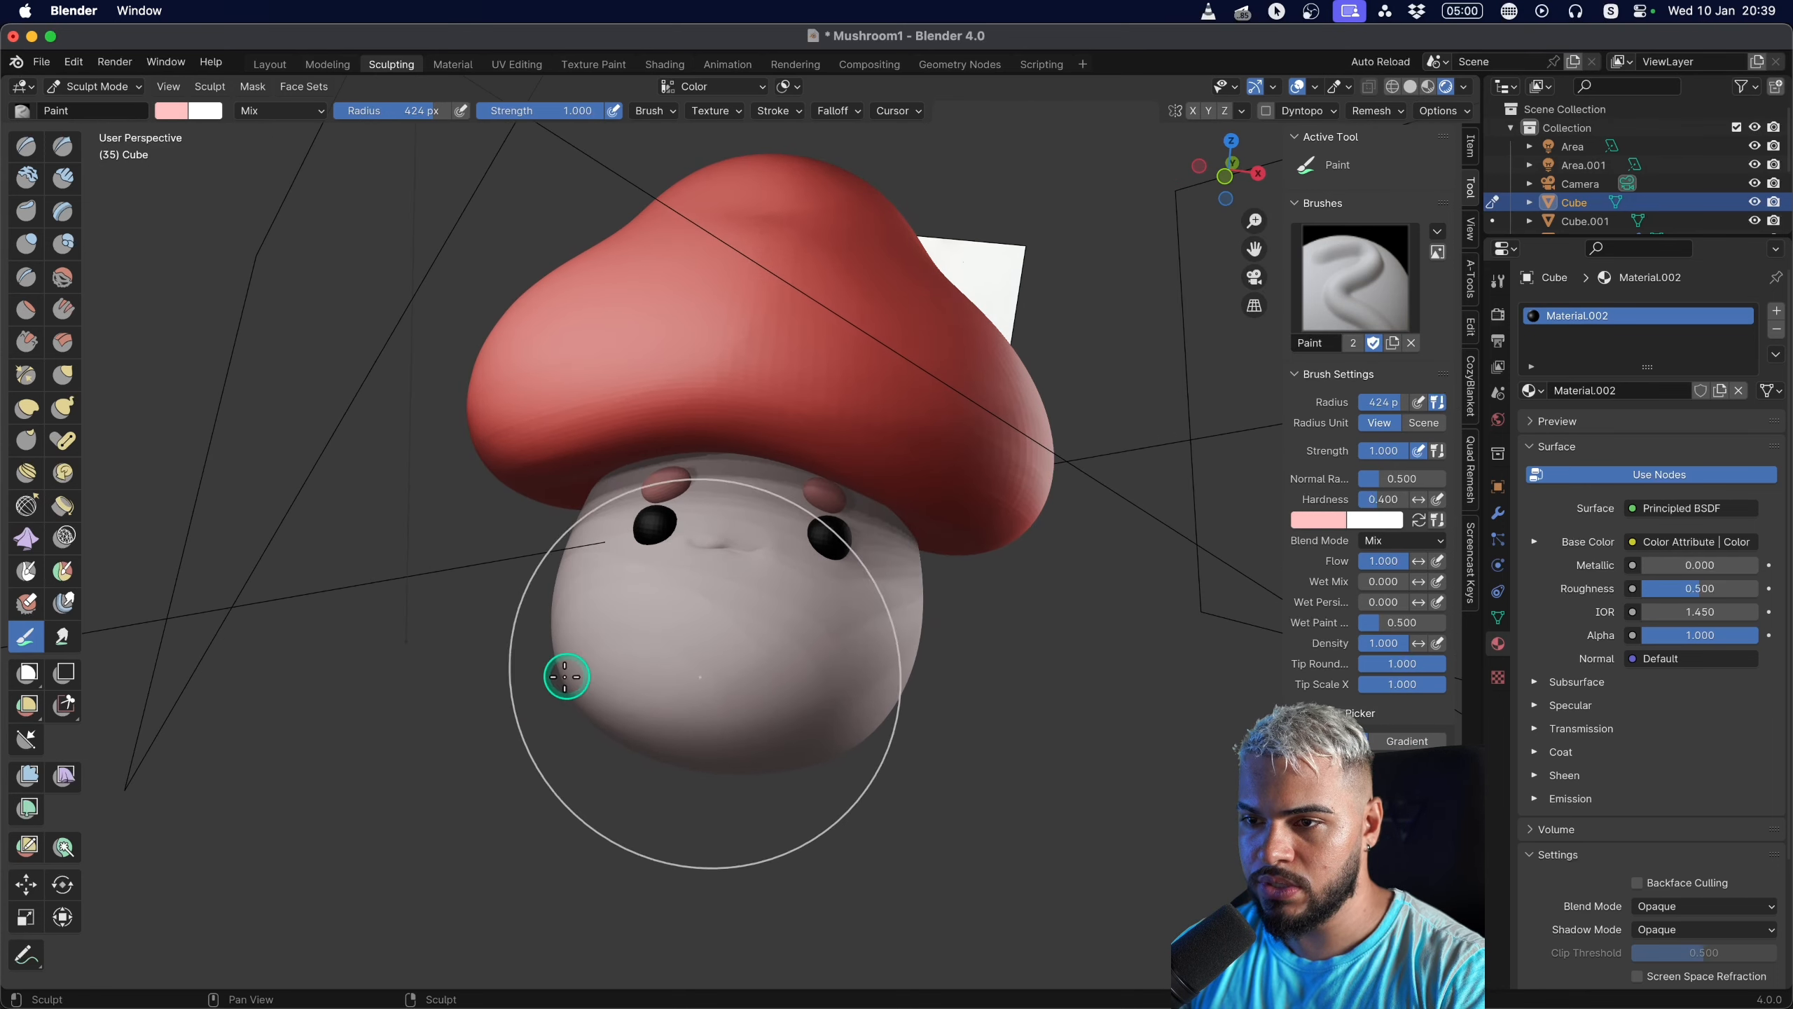
{"action": "mouse_move", "coordinate": [567, 676]}
{"action": "left_mouse_down"}
{"action": "mouse_move", "coordinate": [516, 617]}
{"action": "mouse_move", "coordinate": [701, 522]}
{"action": "left_mouse_up"}
{"action": "mouse_move", "coordinate": [701, 522]}
{"action": "middle_mouse_down"}
{"action": "mouse_move", "coordinate": [638, 555]}
{"action": "mouse_move", "coordinate": [957, 532]}
{"action": "mouse_move", "coordinate": [888, 573]}
{"action": "mouse_move", "coordinate": [900, 540]}
{"action": "mouse_move", "coordinate": [645, 544]}
{"action": "mouse_move", "coordinate": [648, 578]}
{"action": "mouse_move", "coordinate": [927, 473]}
{"action": "mouse_move", "coordinate": [744, 561]}
{"action": "mouse_move", "coordinate": [544, 693]}
{"action": "mouse_move", "coordinate": [821, 605]}
{"action": "mouse_move", "coordinate": [672, 584]}
{"action": "mouse_move", "coordinate": [820, 512]}
{"action": "mouse_move", "coordinate": [780, 588]}
{"action": "mouse_move", "coordinate": [832, 579]}
{"action": "middle_mouse_up"}
{"action": "scroll", "coordinate": [813, 544], "scroll_direction": "up", "scroll_amount": 3}
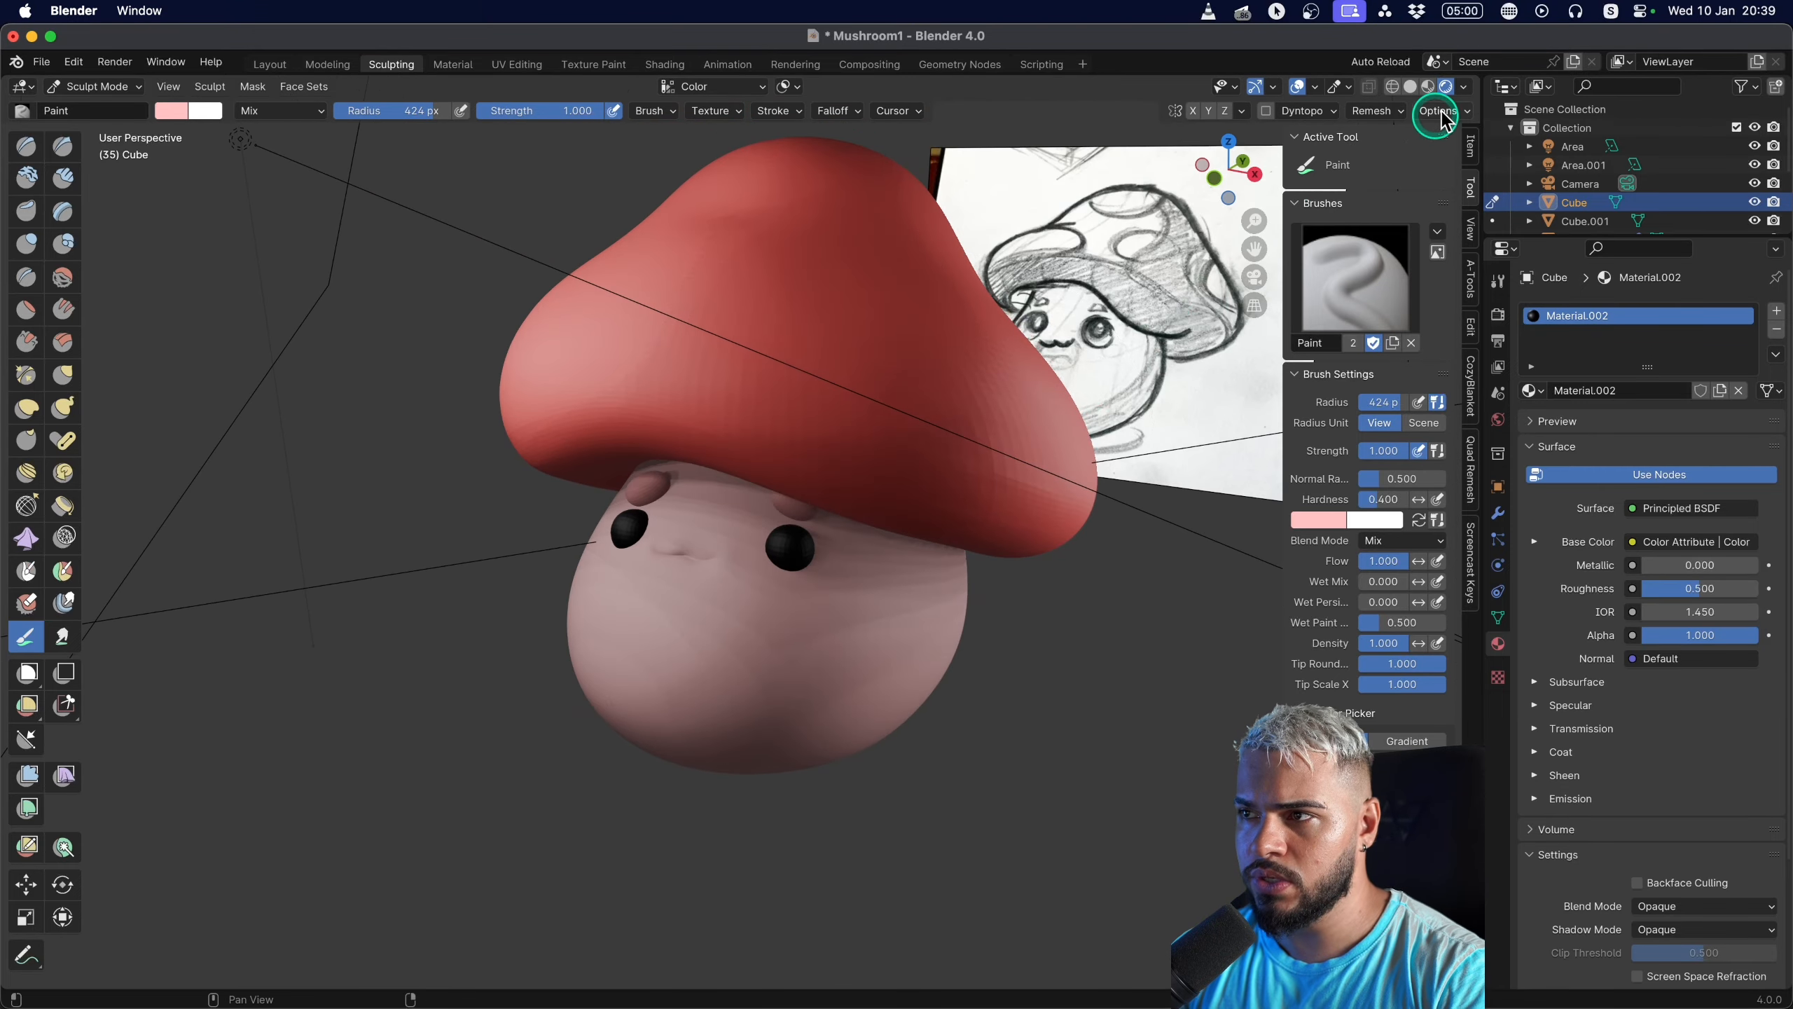
Switch the viewport to Solid shading with Studio lighting and choose the bright white studio light preset.
{"action": "left_click", "coordinate": [1412, 87]}
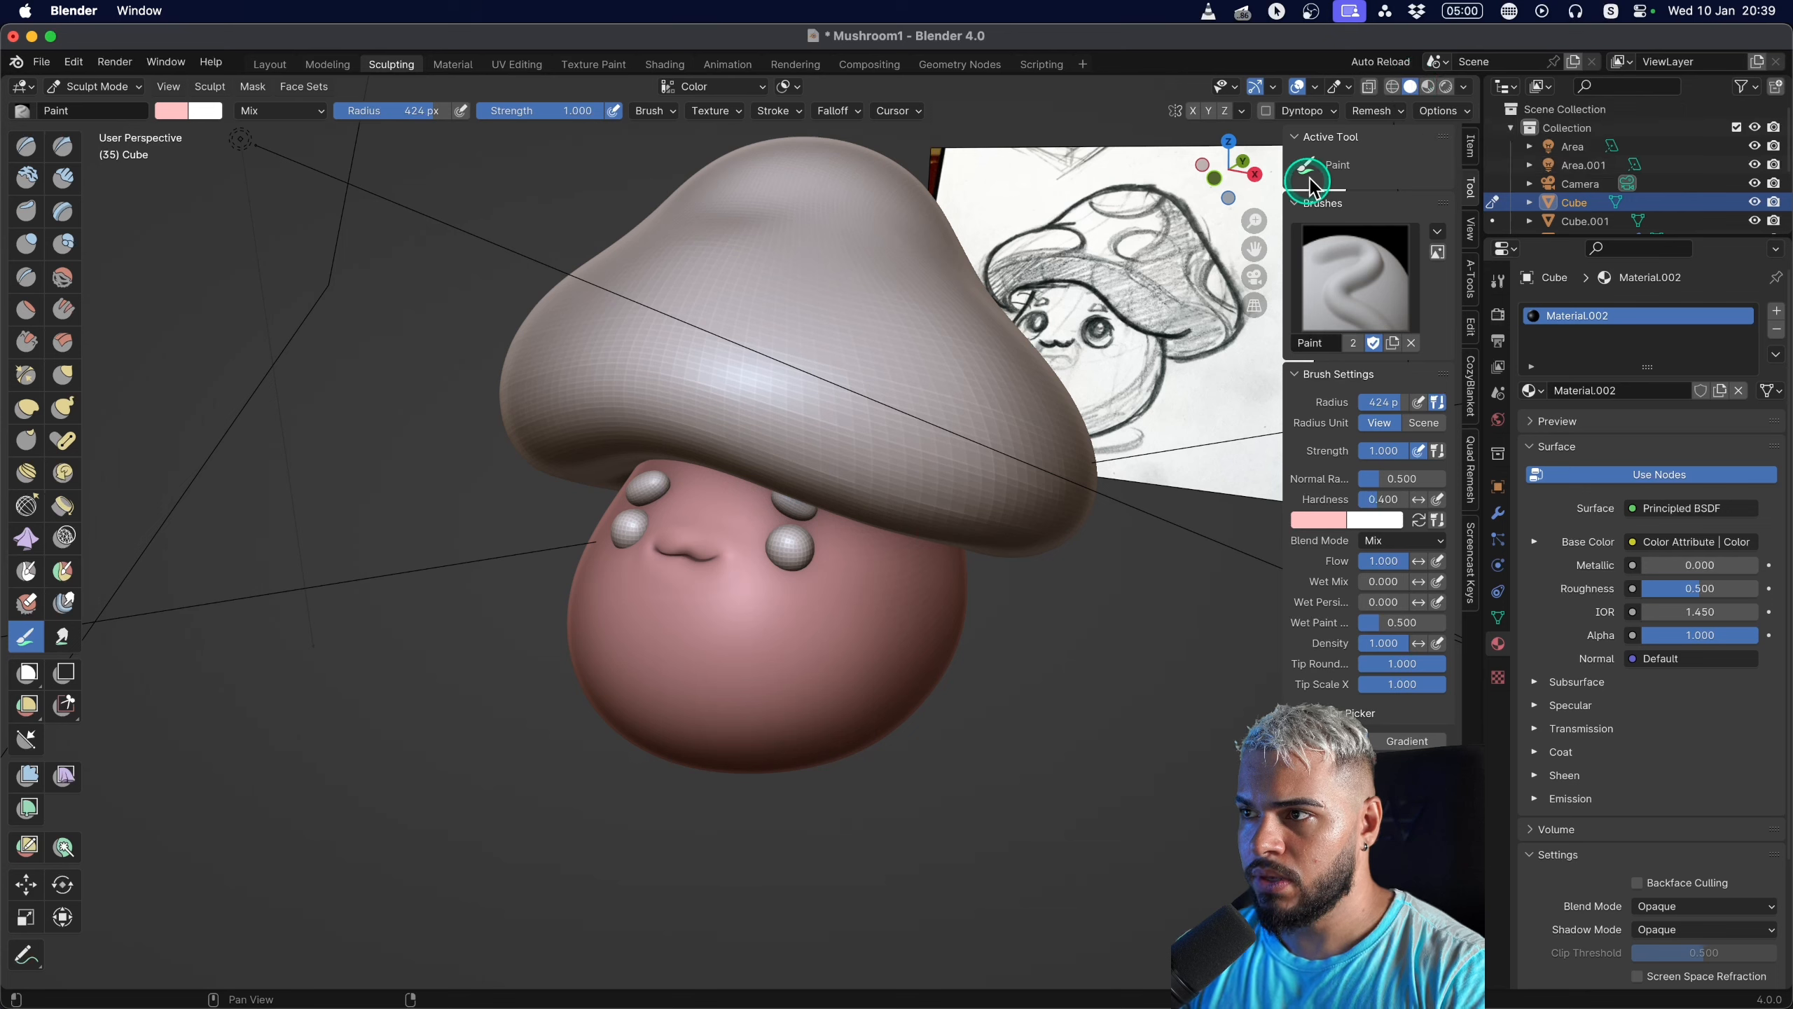
{"action": "left_click", "coordinate": [1465, 87]}
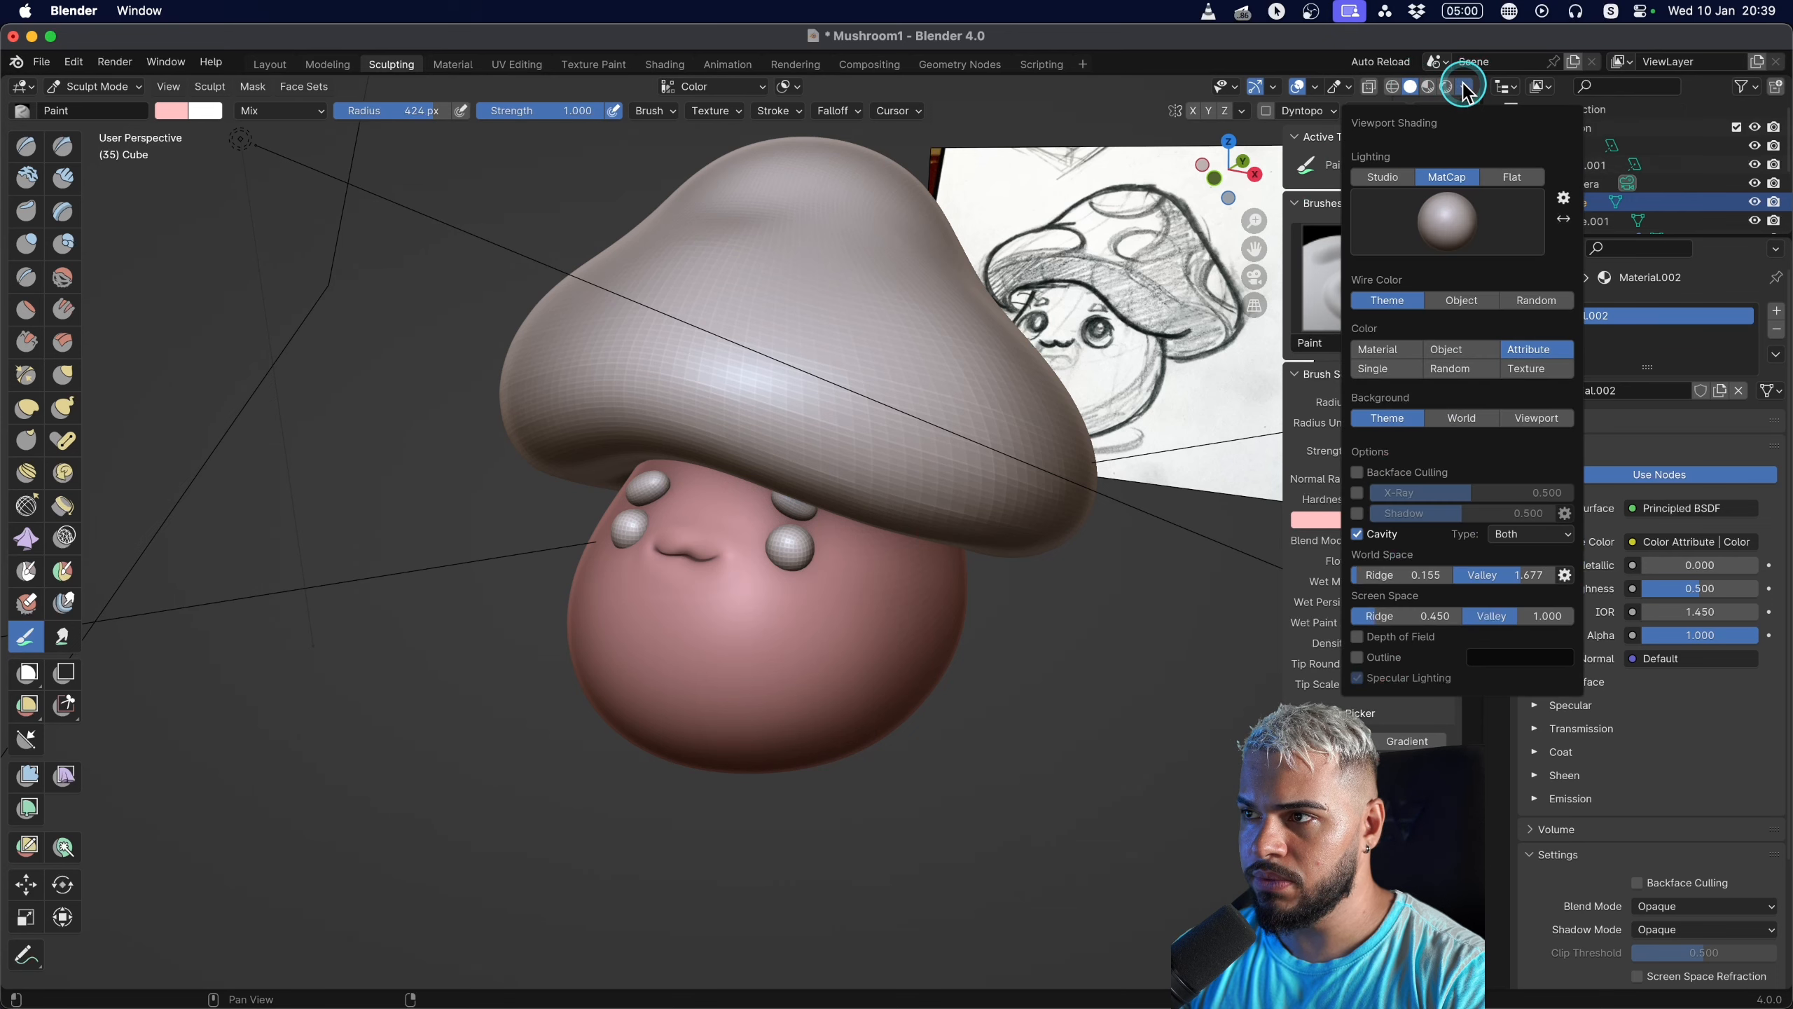
{"action": "left_click", "coordinate": [1383, 178]}
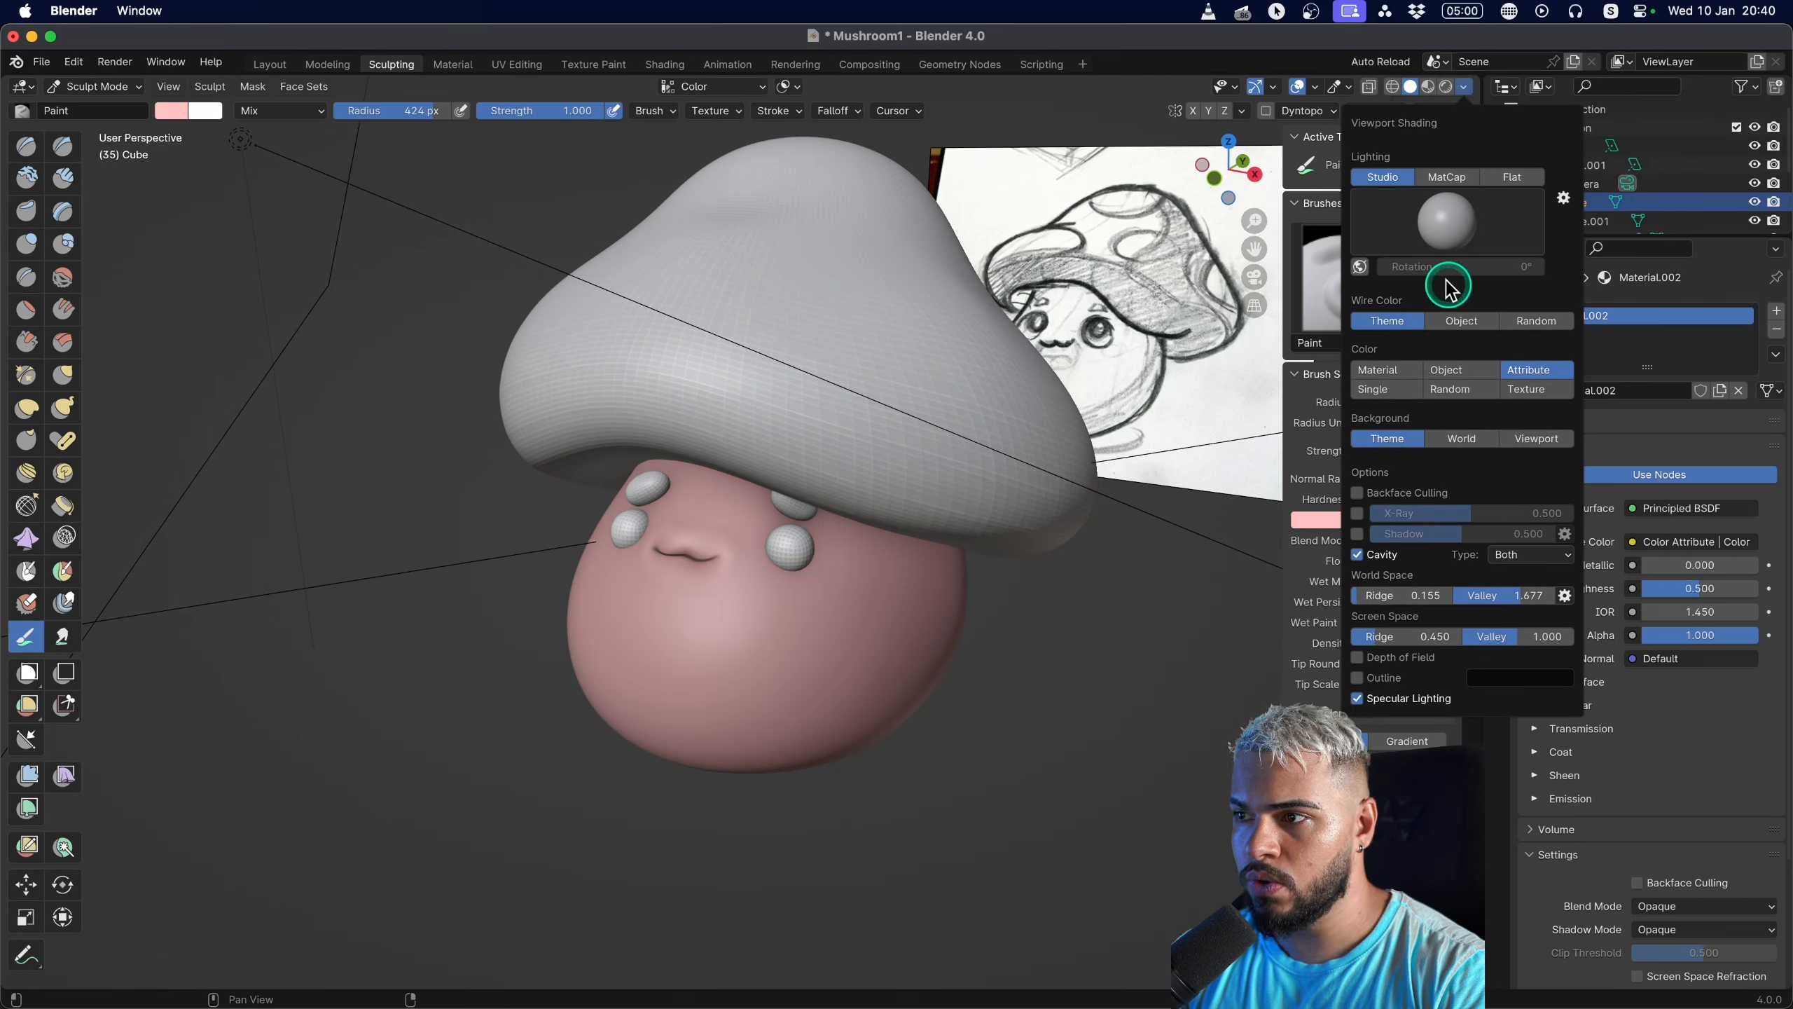
{"action": "left_click", "coordinate": [1440, 244]}
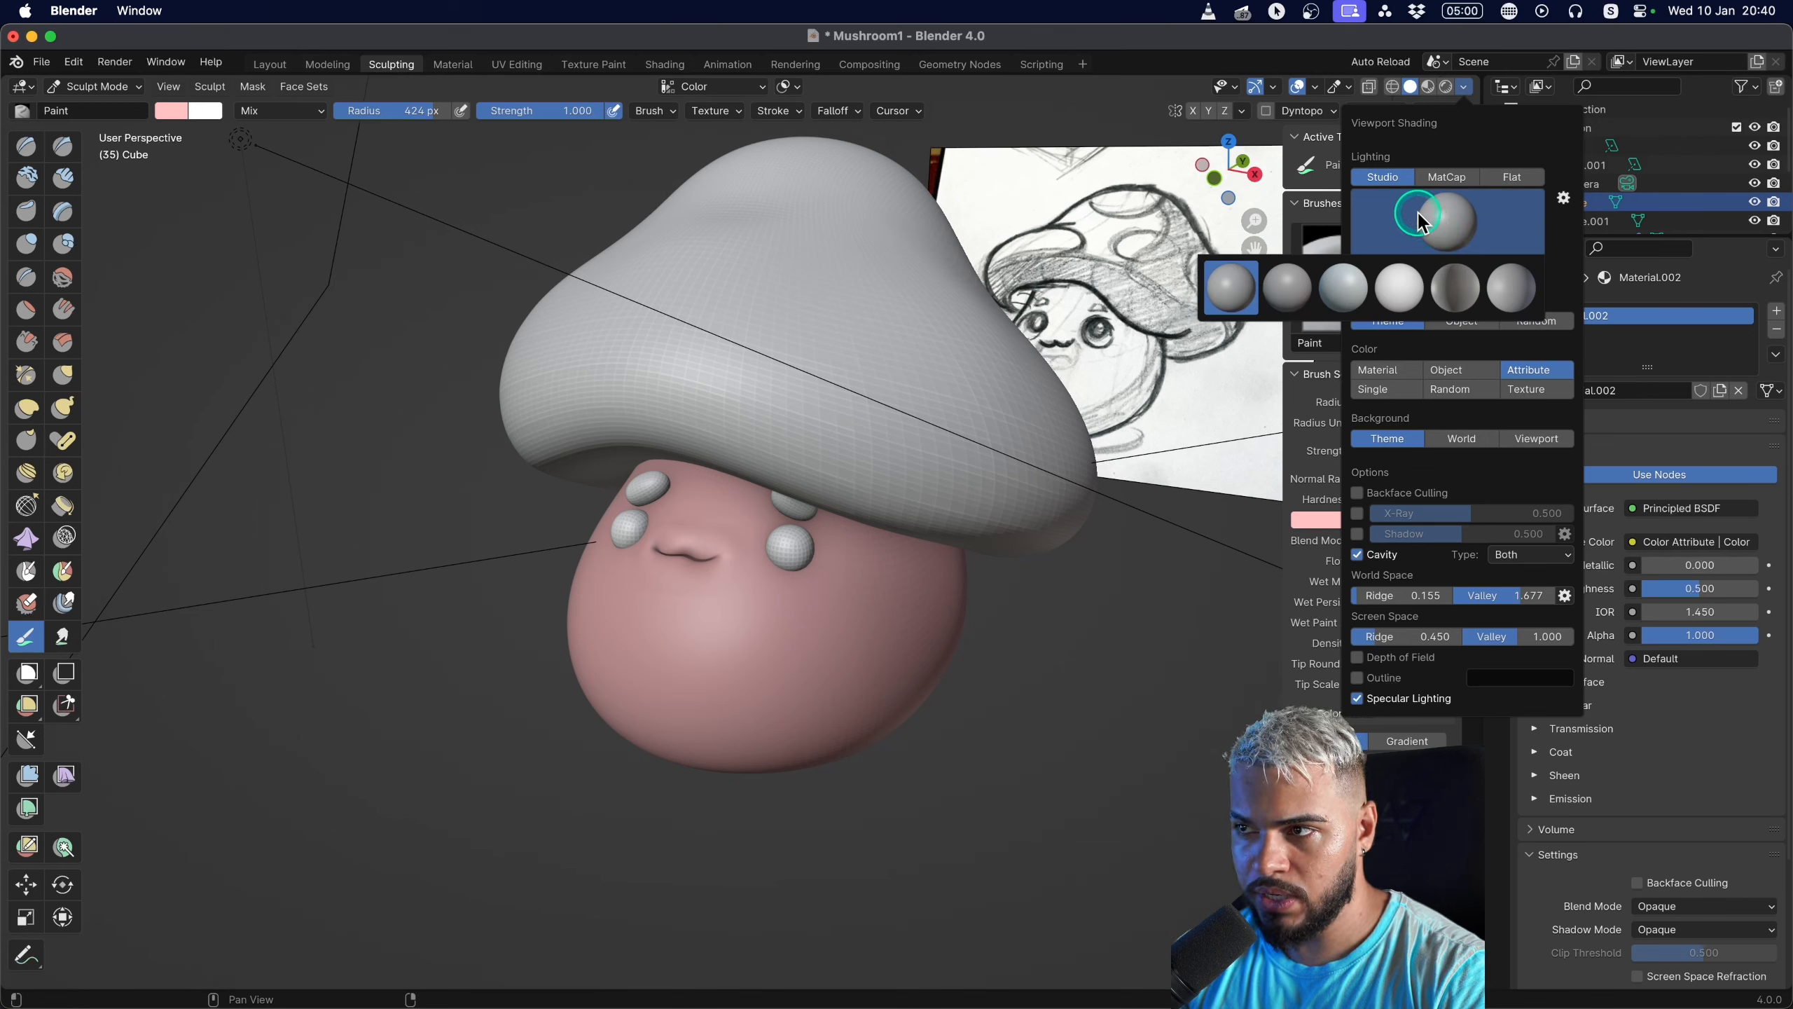
{"action": "left_click", "coordinate": [1415, 216]}
{"action": "left_click", "coordinate": [1400, 287]}
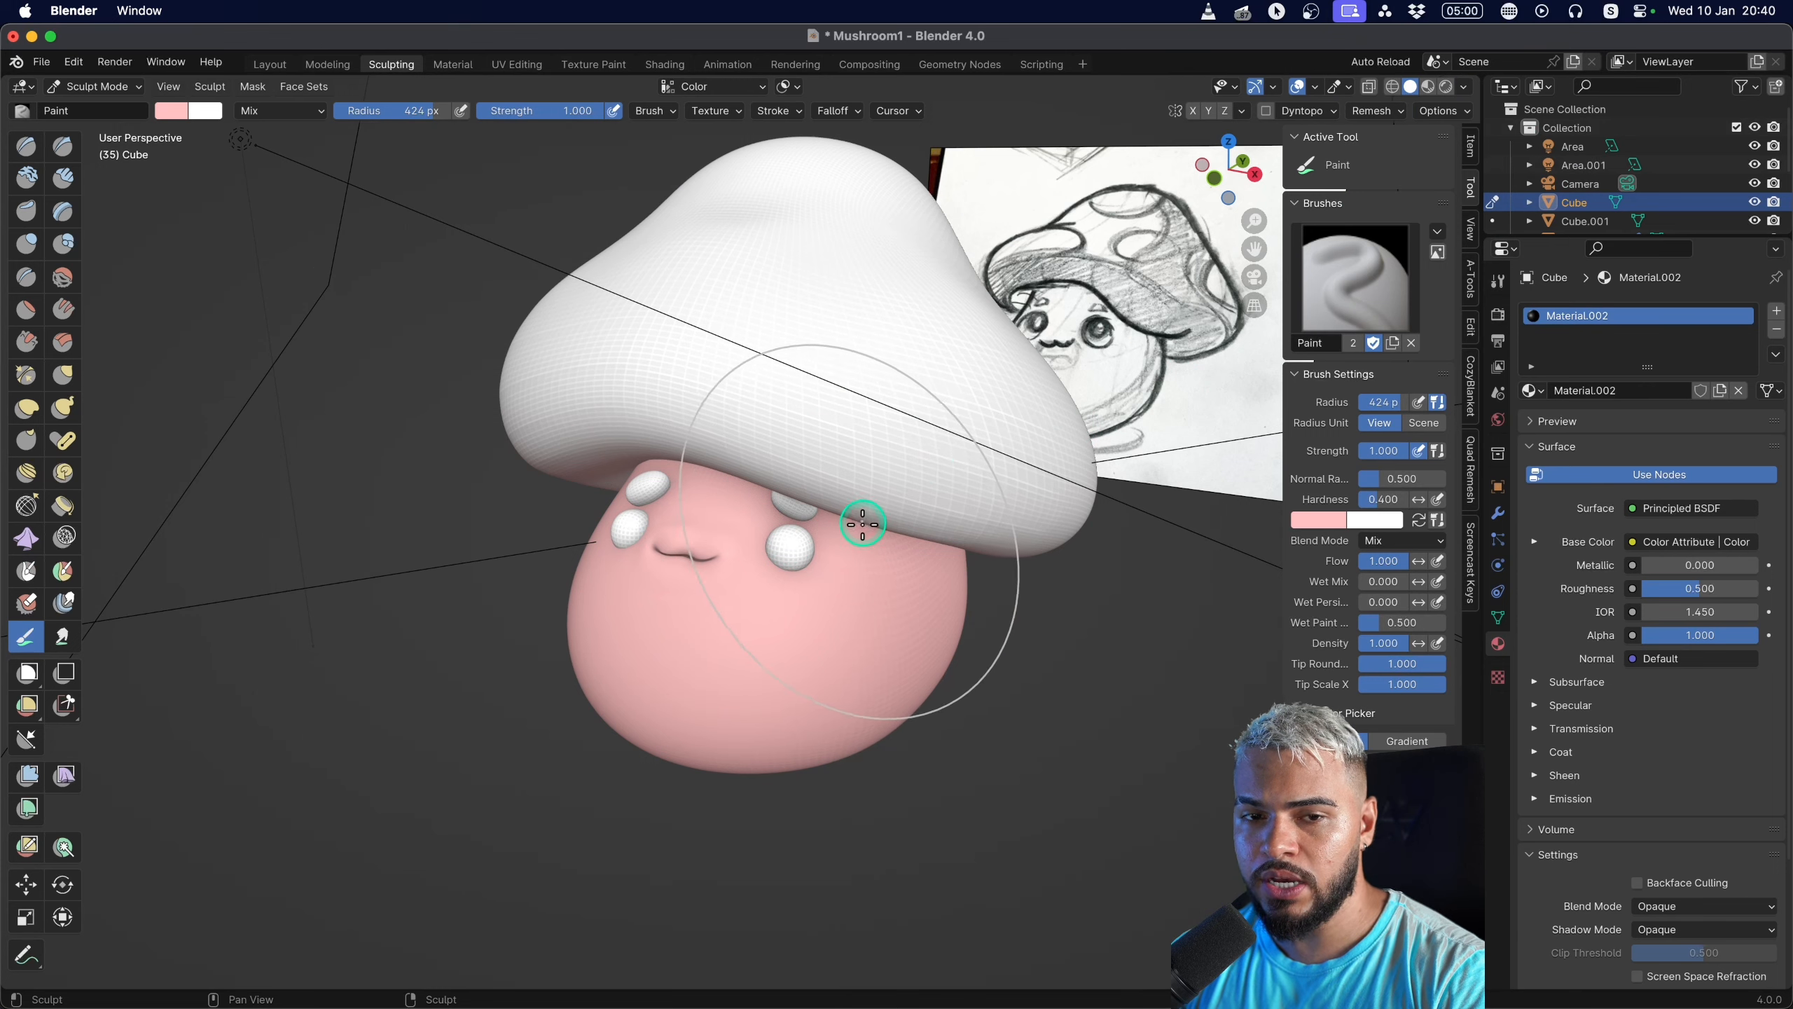
Paint the front of the mushroom body with a paler peach, leaving the sides pinker for a soft gradient.
{"action": "mouse_move", "coordinate": [724, 565]}
{"action": "middle_mouse_down"}
{"action": "mouse_move", "coordinate": [818, 513]}
{"action": "mouse_move", "coordinate": [800, 508]}
{"action": "middle_mouse_up"}
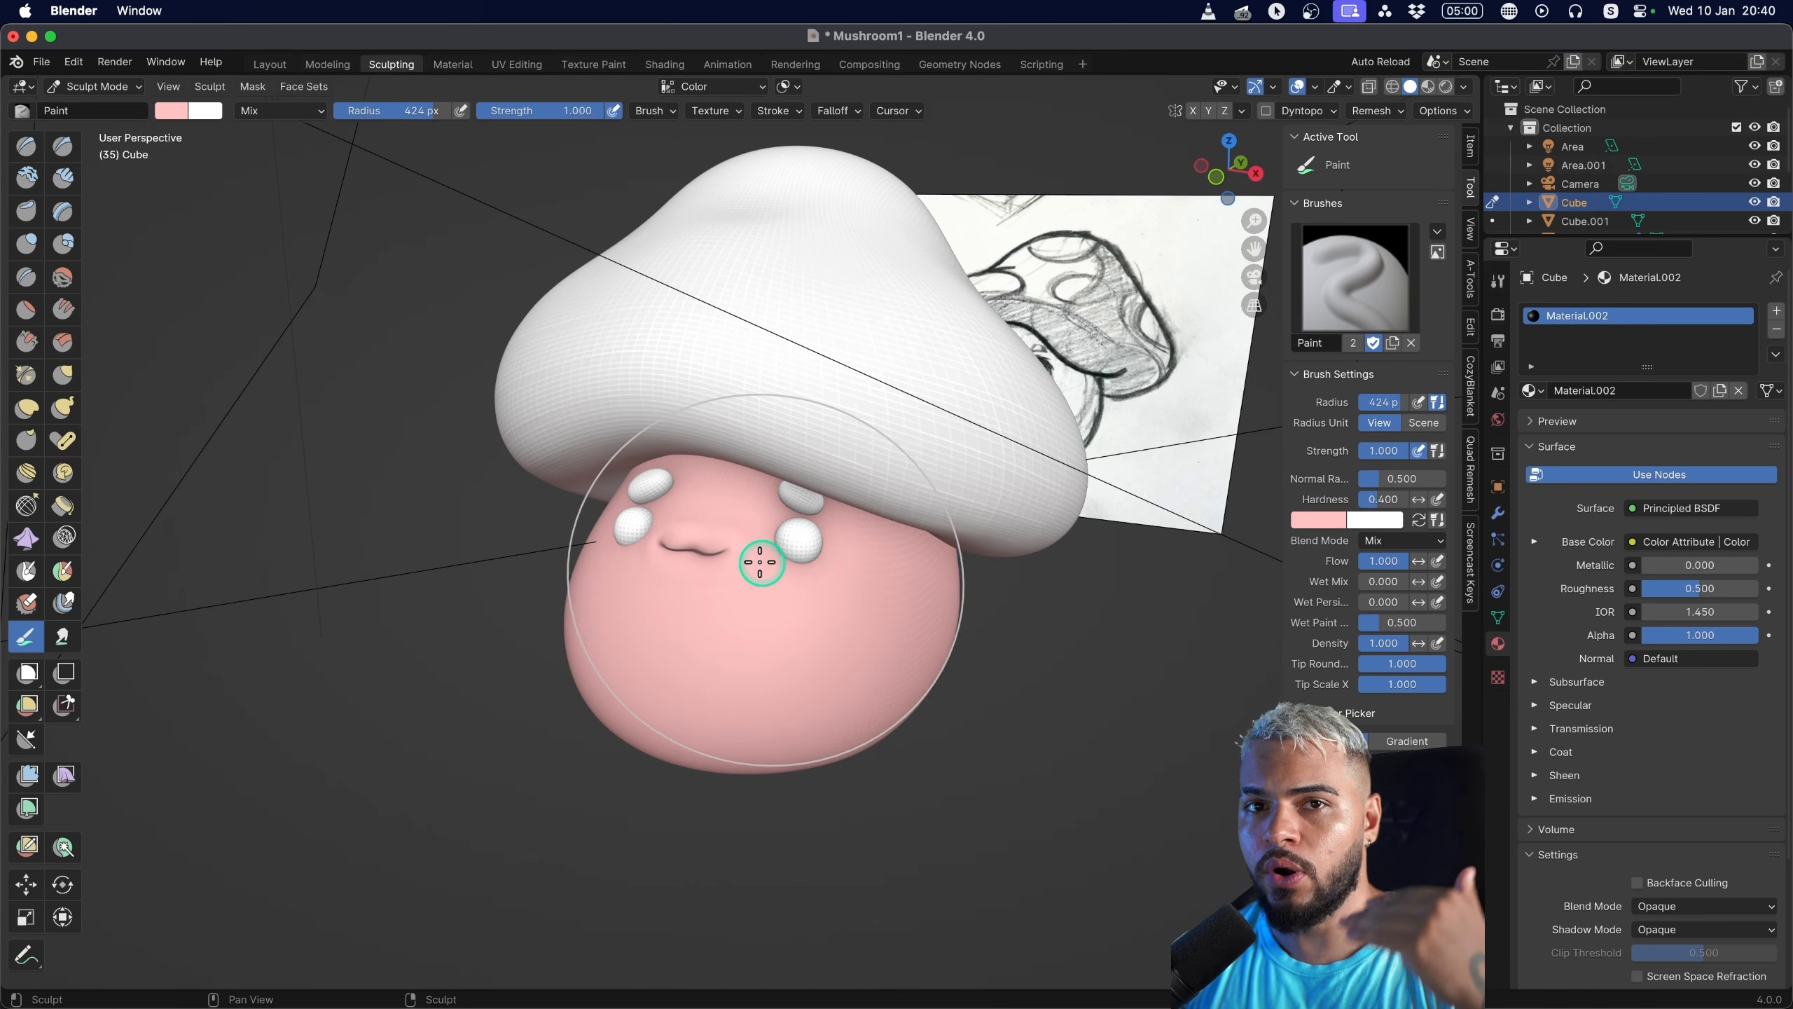
{"action": "middle_click_drag", "start_coordinate": [832, 572], "coordinate": [879, 538]}
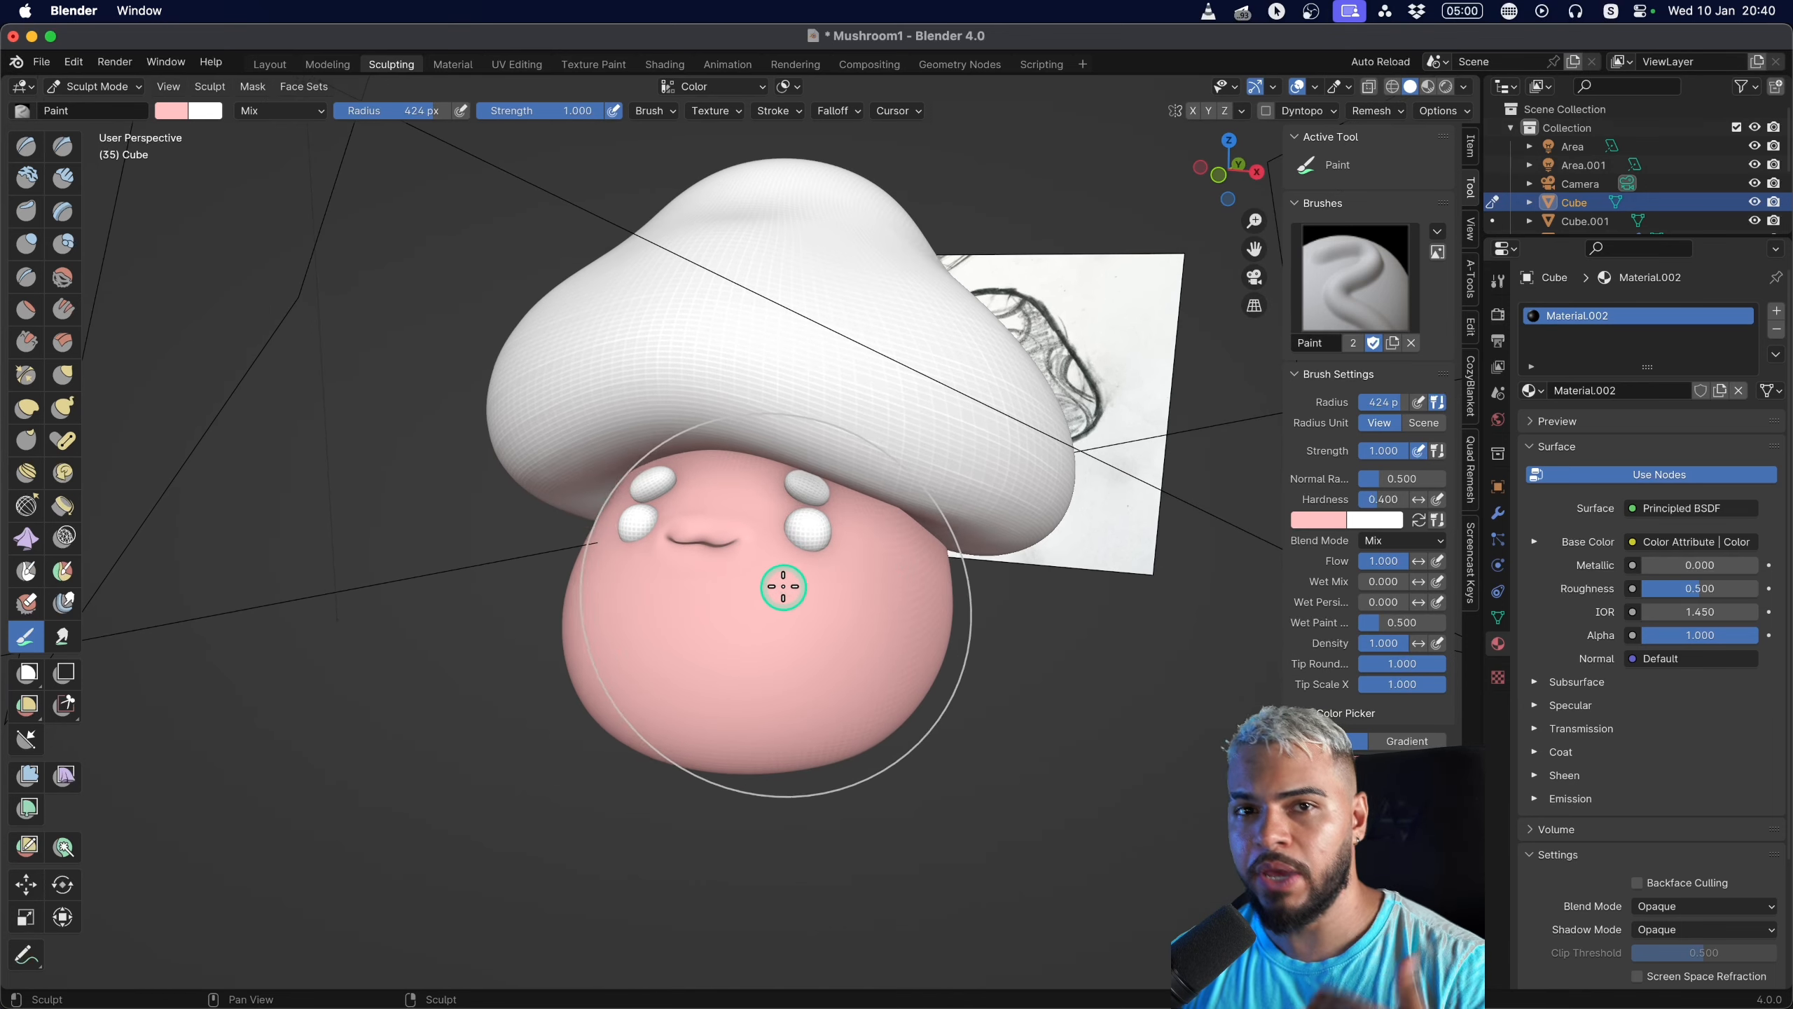
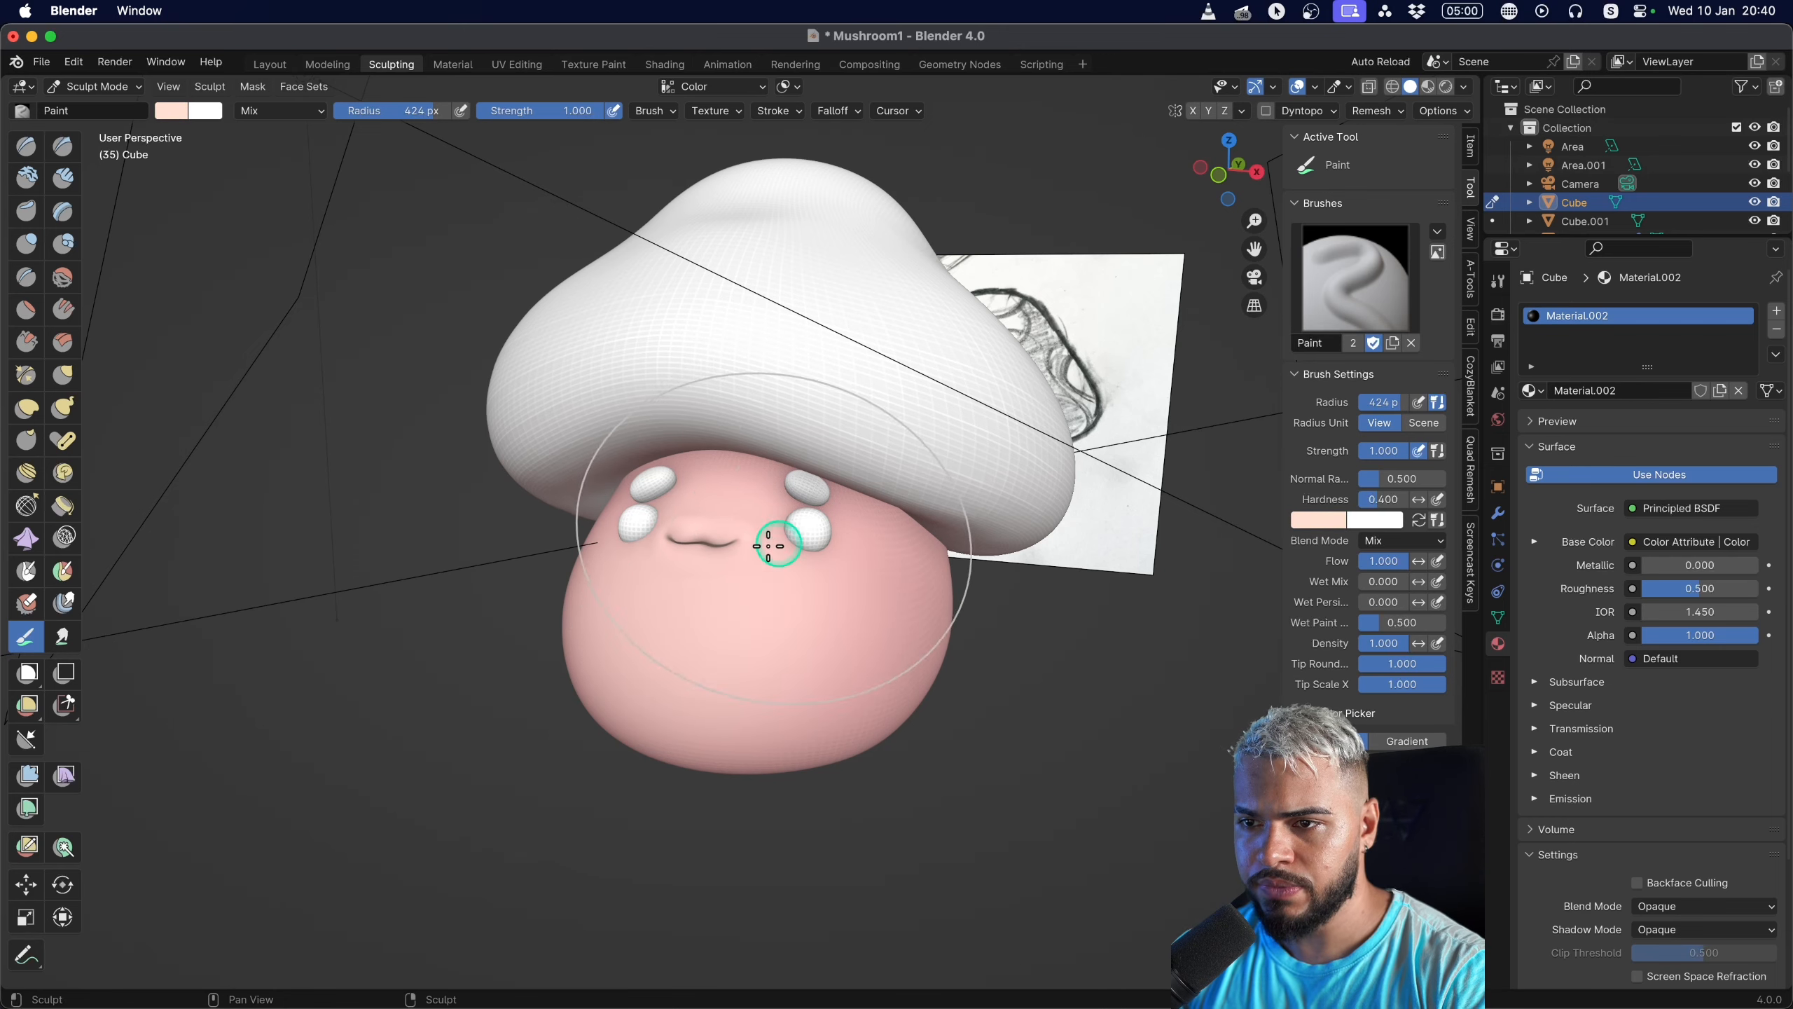
{"action": "middle_click_drag", "start_coordinate": [773, 544], "coordinate": [855, 502]}
{"action": "middle_click_drag", "start_coordinate": [670, 574], "coordinate": [784, 577], "text": "ctrl"}
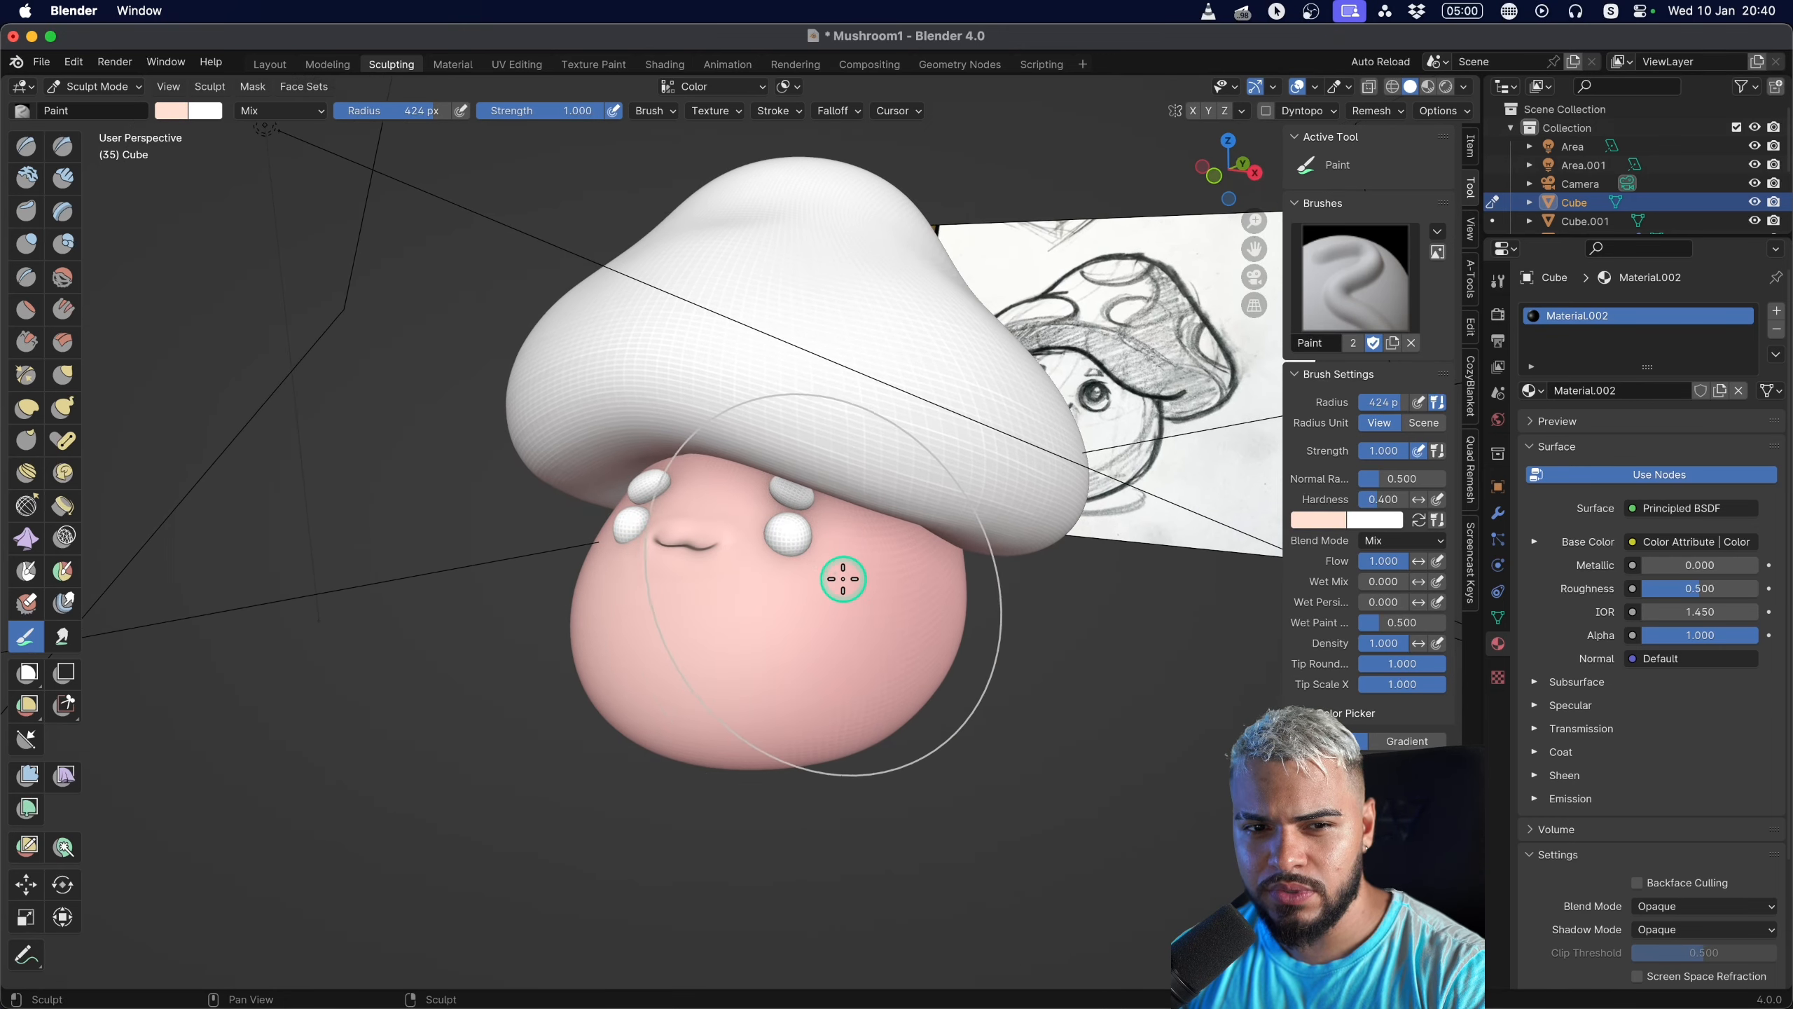
{"action": "mouse_move", "coordinate": [674, 563]}
{"action": "middle_mouse_down"}
{"action": "mouse_move", "coordinate": [860, 553]}
{"action": "mouse_move", "coordinate": [641, 513]}
{"action": "mouse_move", "coordinate": [848, 532]}
{"action": "middle_mouse_up"}
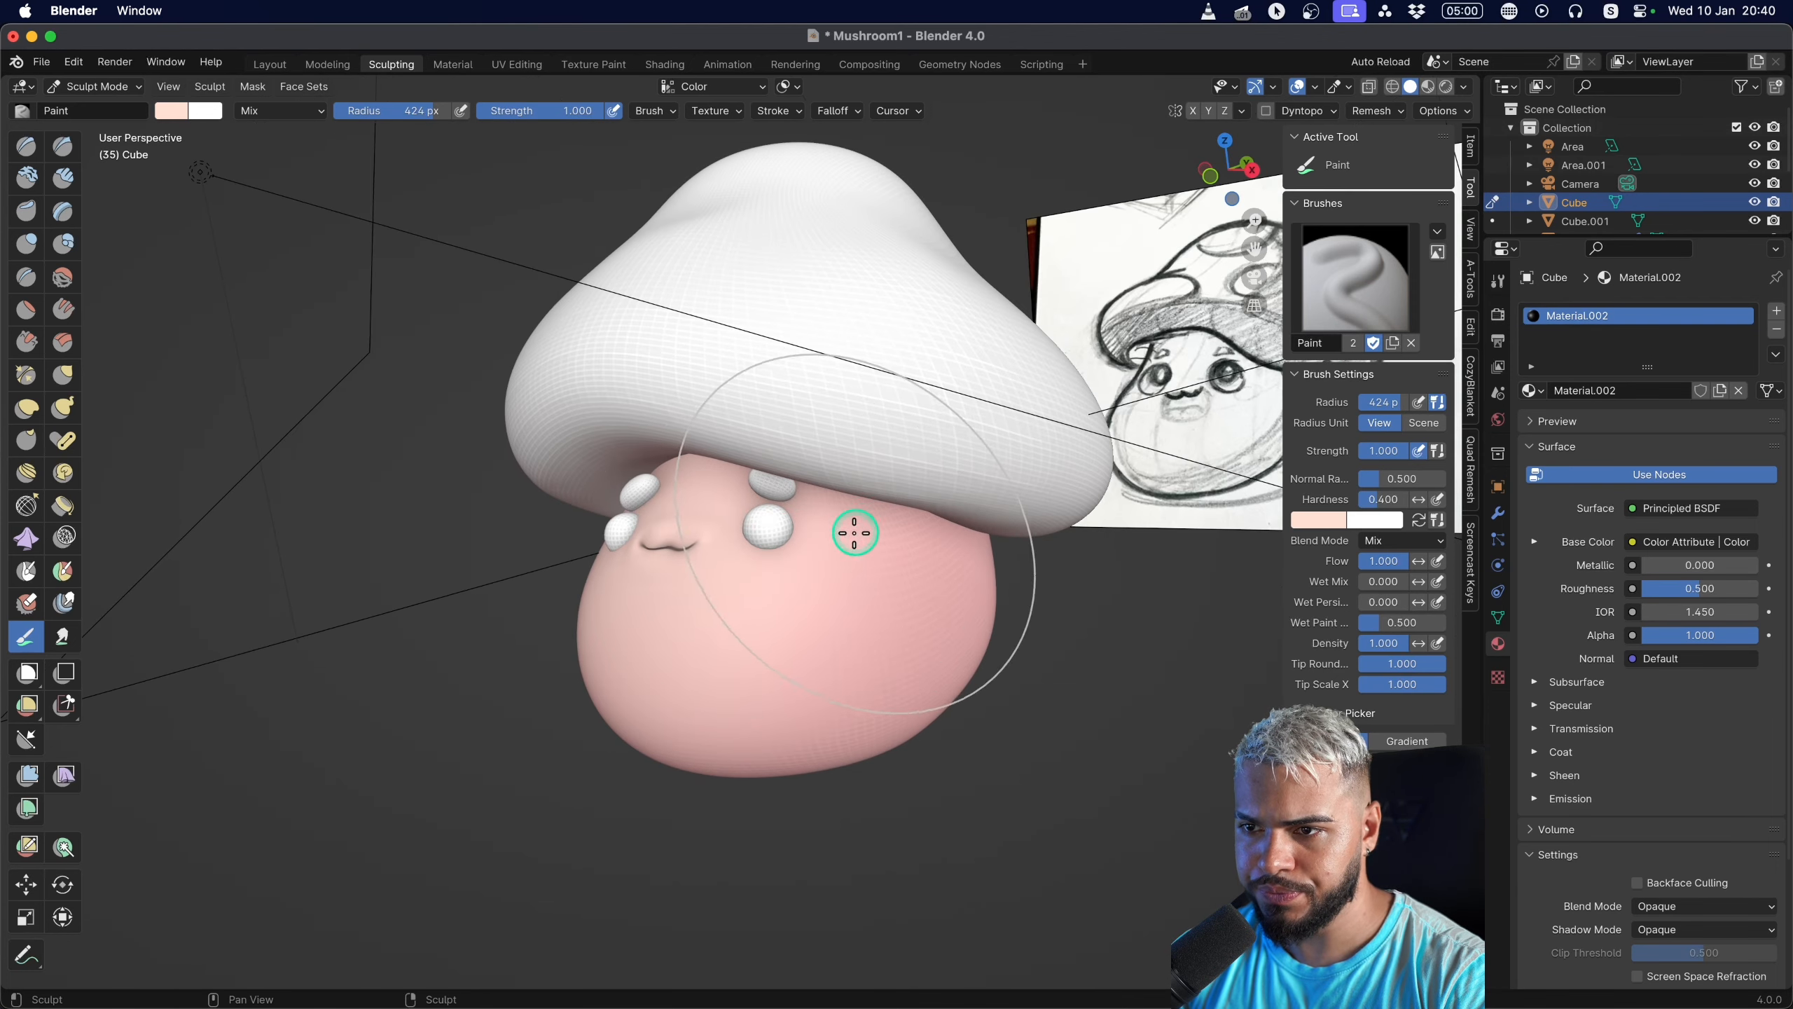
{"action": "mouse_move", "coordinate": [659, 560]}
{"action": "middle_mouse_down"}
{"action": "mouse_move", "coordinate": [760, 628]}
{"action": "mouse_move", "coordinate": [832, 593]}
{"action": "middle_mouse_up"}
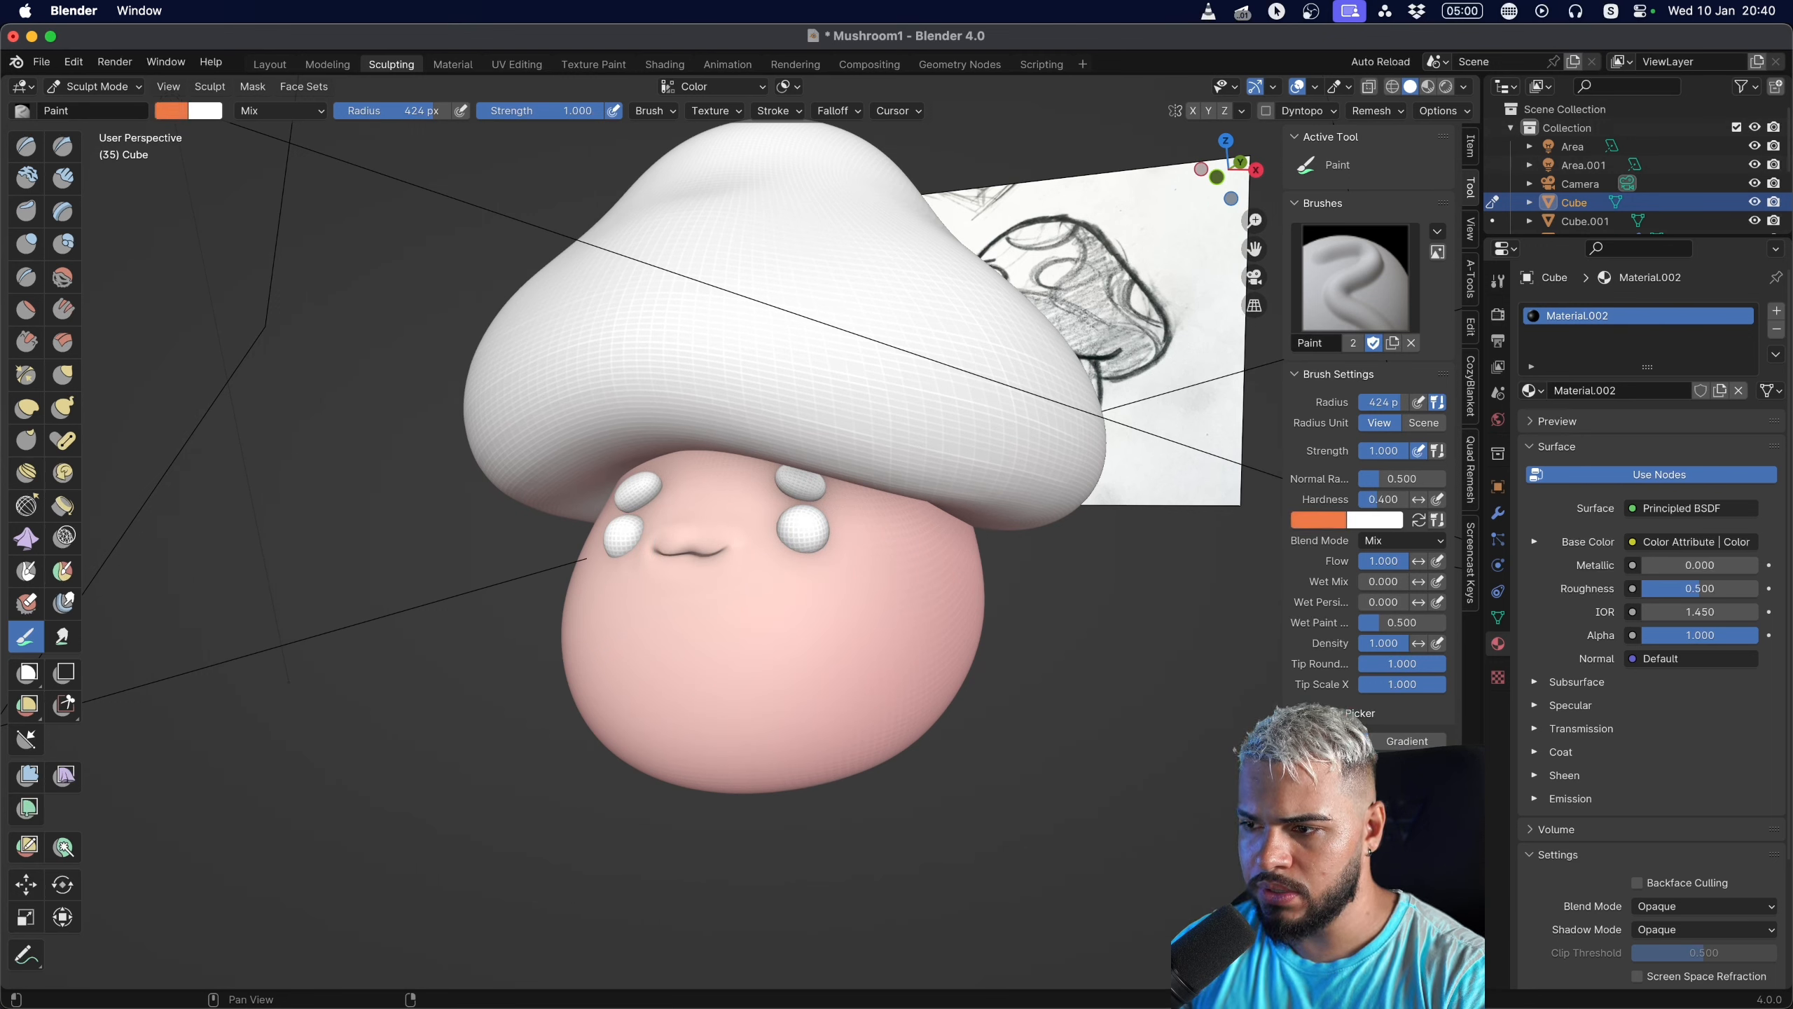
Choose a brighter pink, reduce the brush radius to 64 px, and paint a round blush beneath the character's left eye.
{"action": "left_click", "coordinate": [1432, 939]}
{"action": "left_click", "coordinate": [1376, 939]}
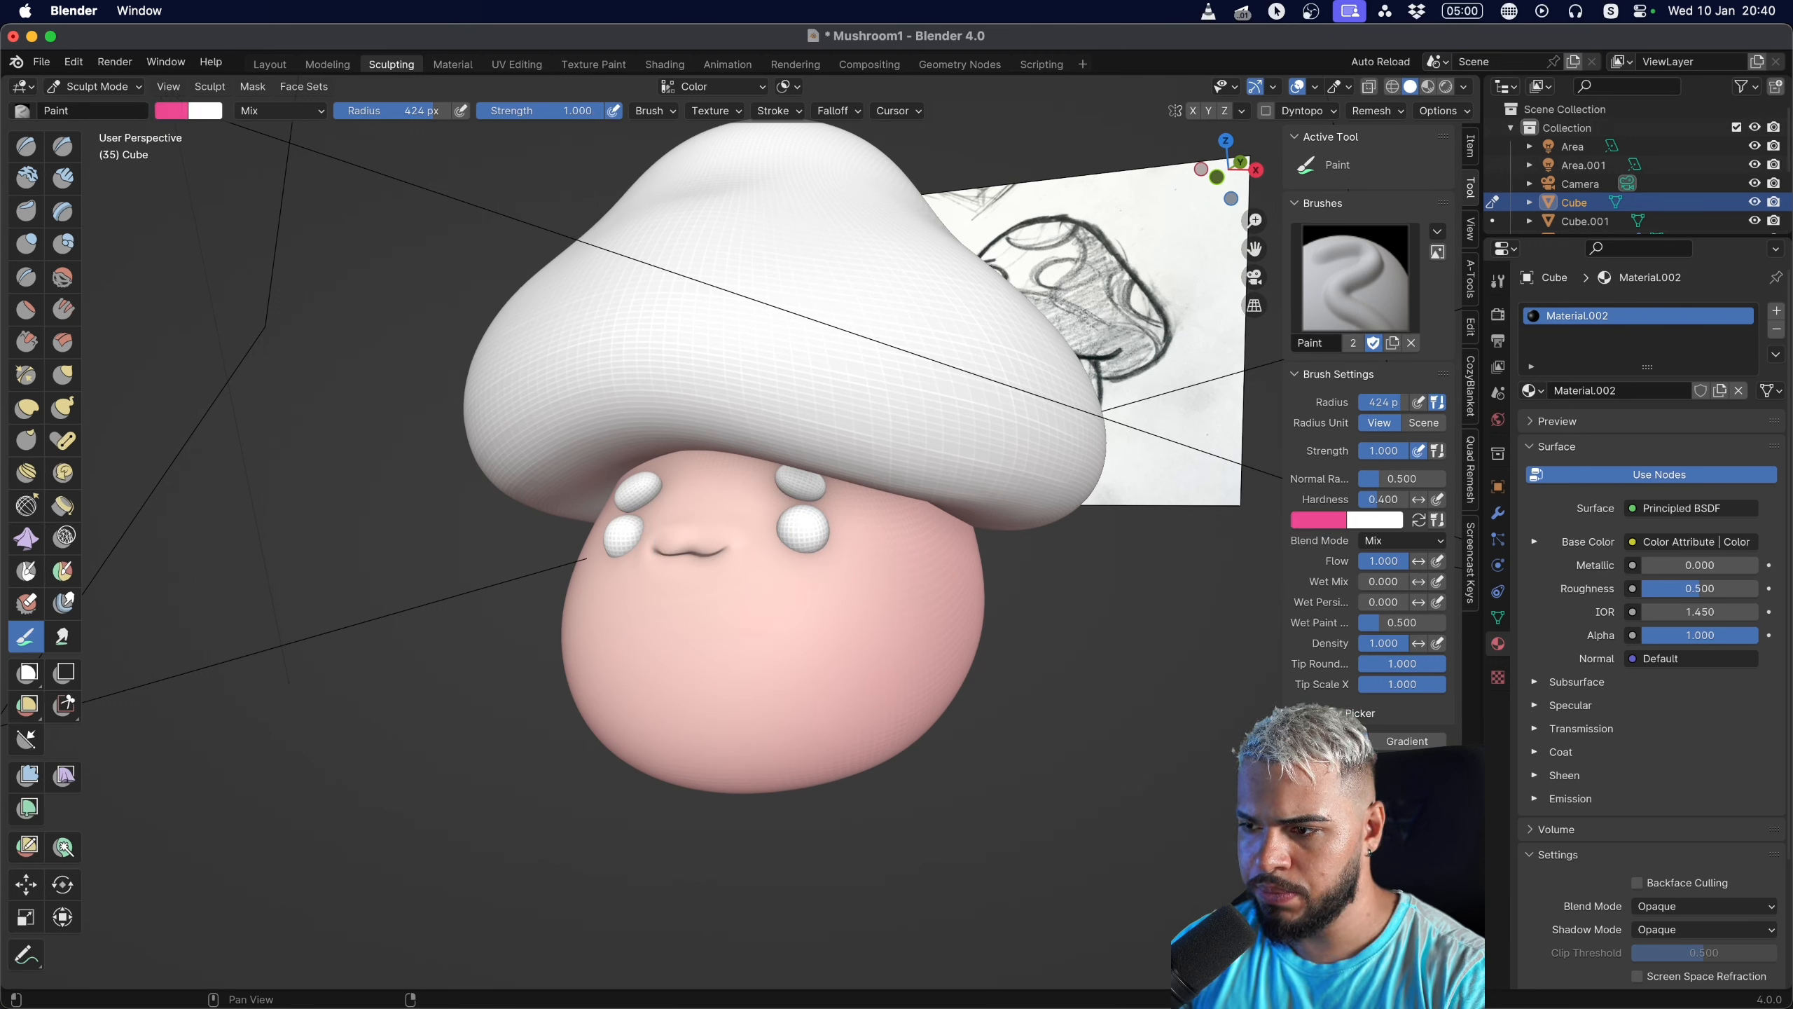
{"action": "key", "text": "f"}
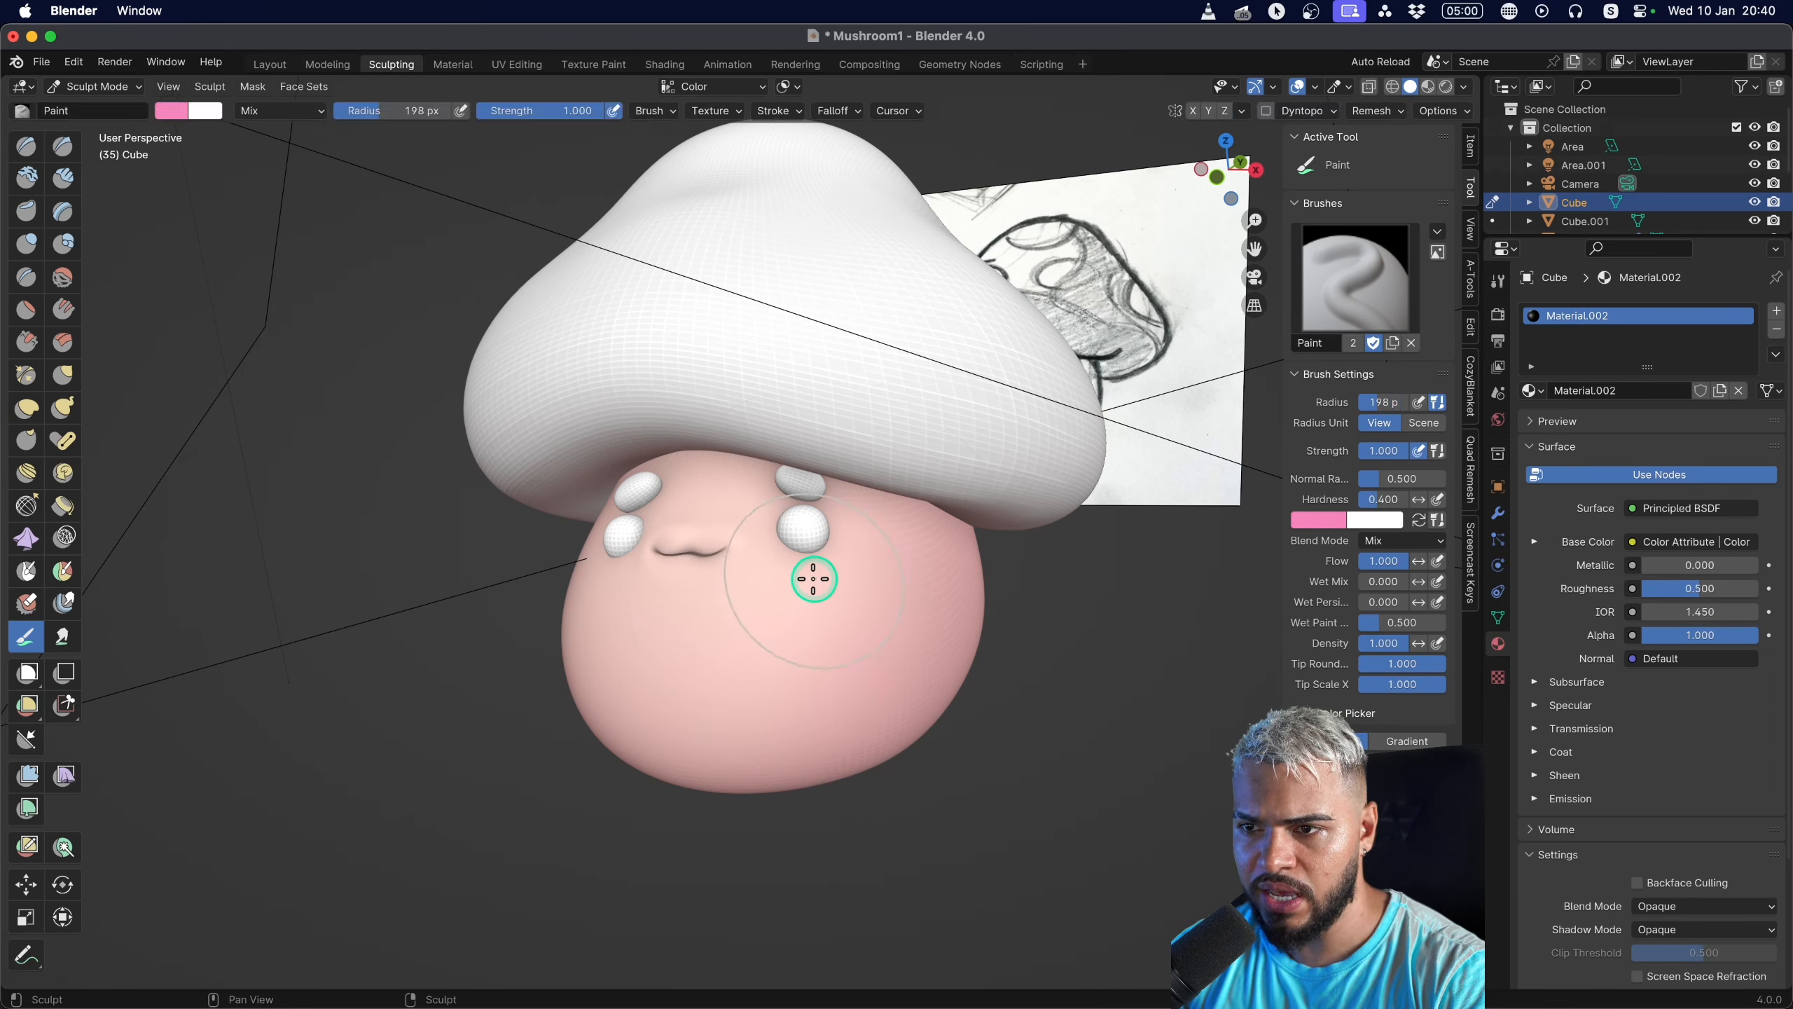
{"action": "left_click", "coordinate": [773, 583]}
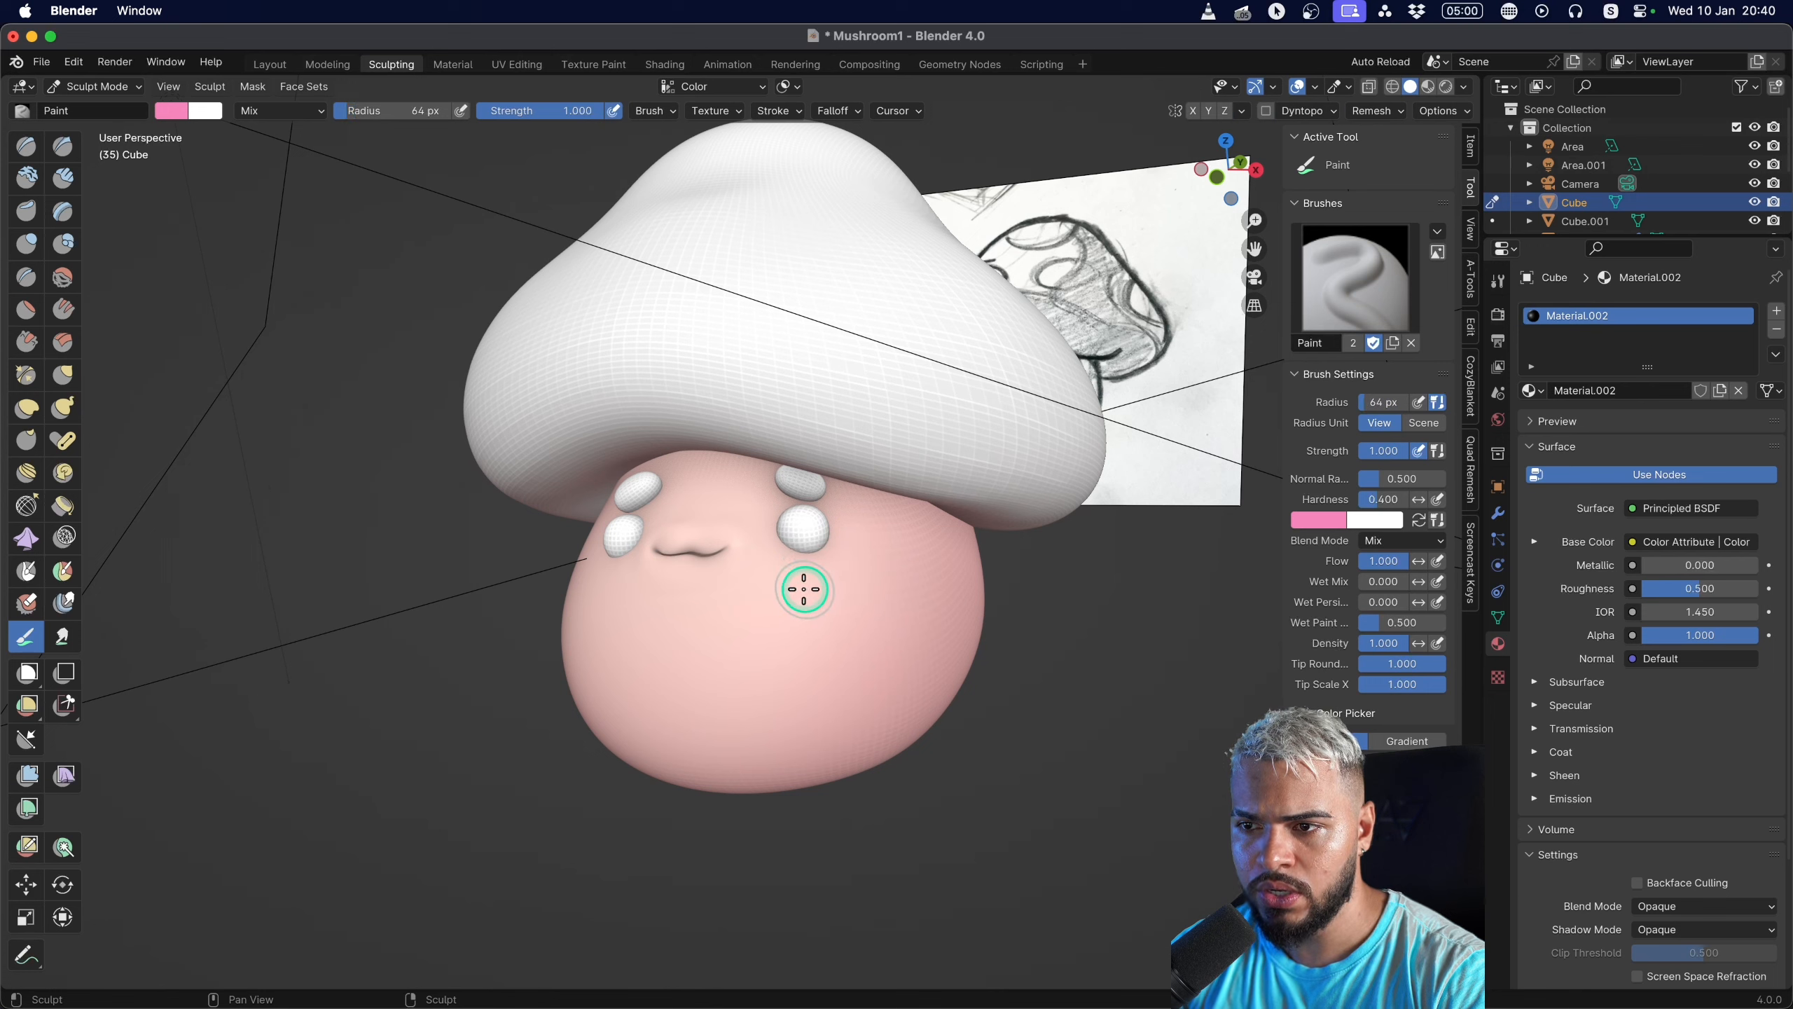
{"action": "left_click_drag", "start_coordinate": [827, 584], "coordinate": [836, 583]}
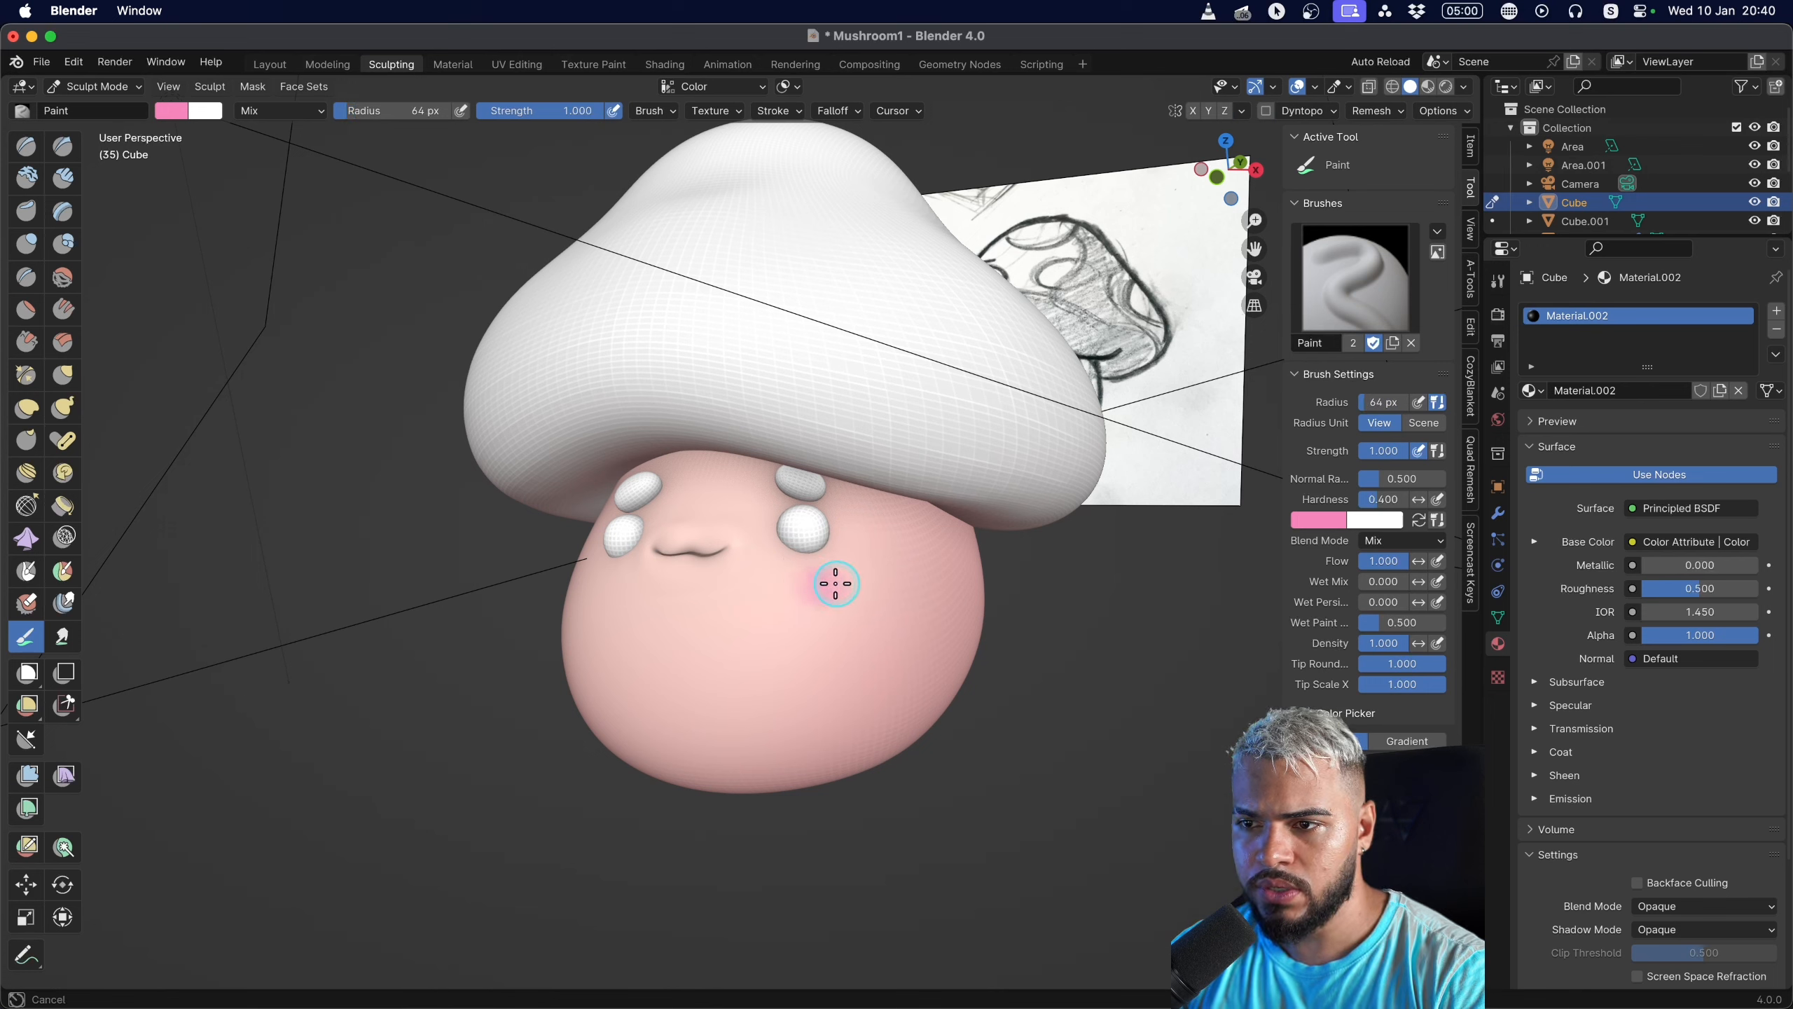
{"action": "key", "text": "super+z"}
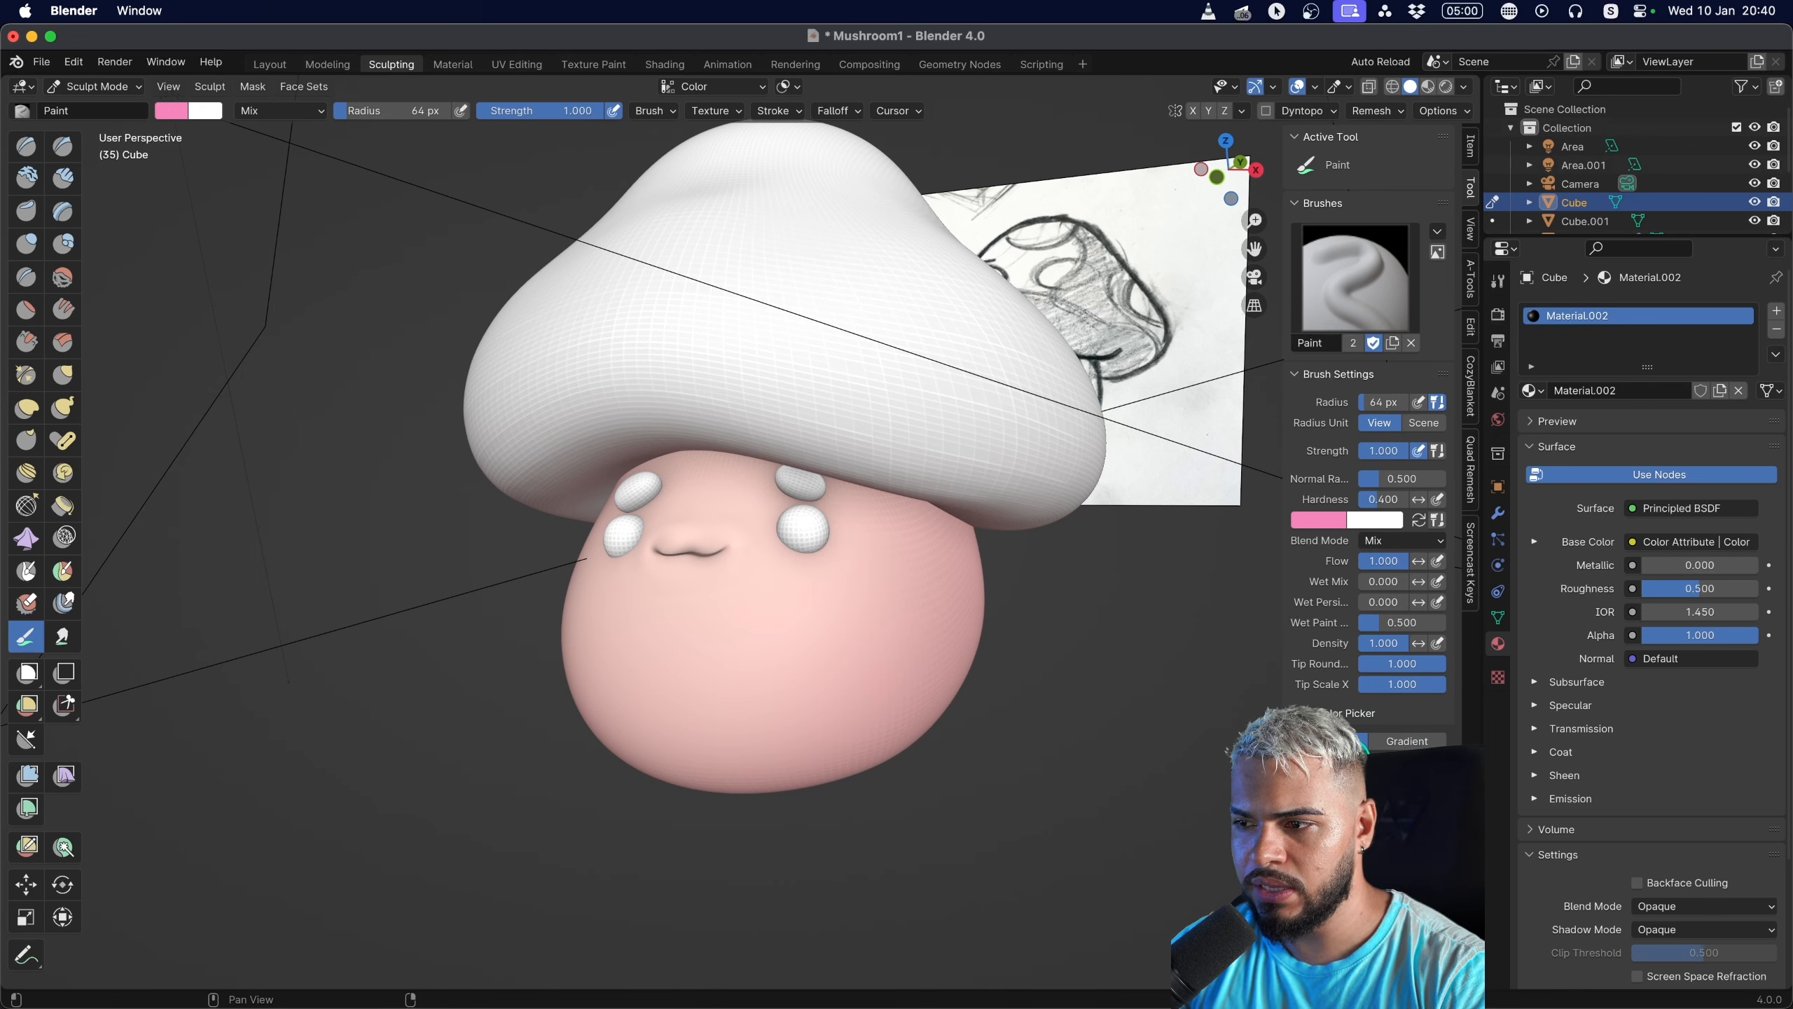
{"action": "left_click_drag", "start_coordinate": [843, 573], "coordinate": [819, 586]}
Paint a matching pink blush spot under the other eye, undoing the first stroke and repainting it.
{"action": "middle_click_drag", "start_coordinate": [653, 608], "coordinate": [882, 589]}
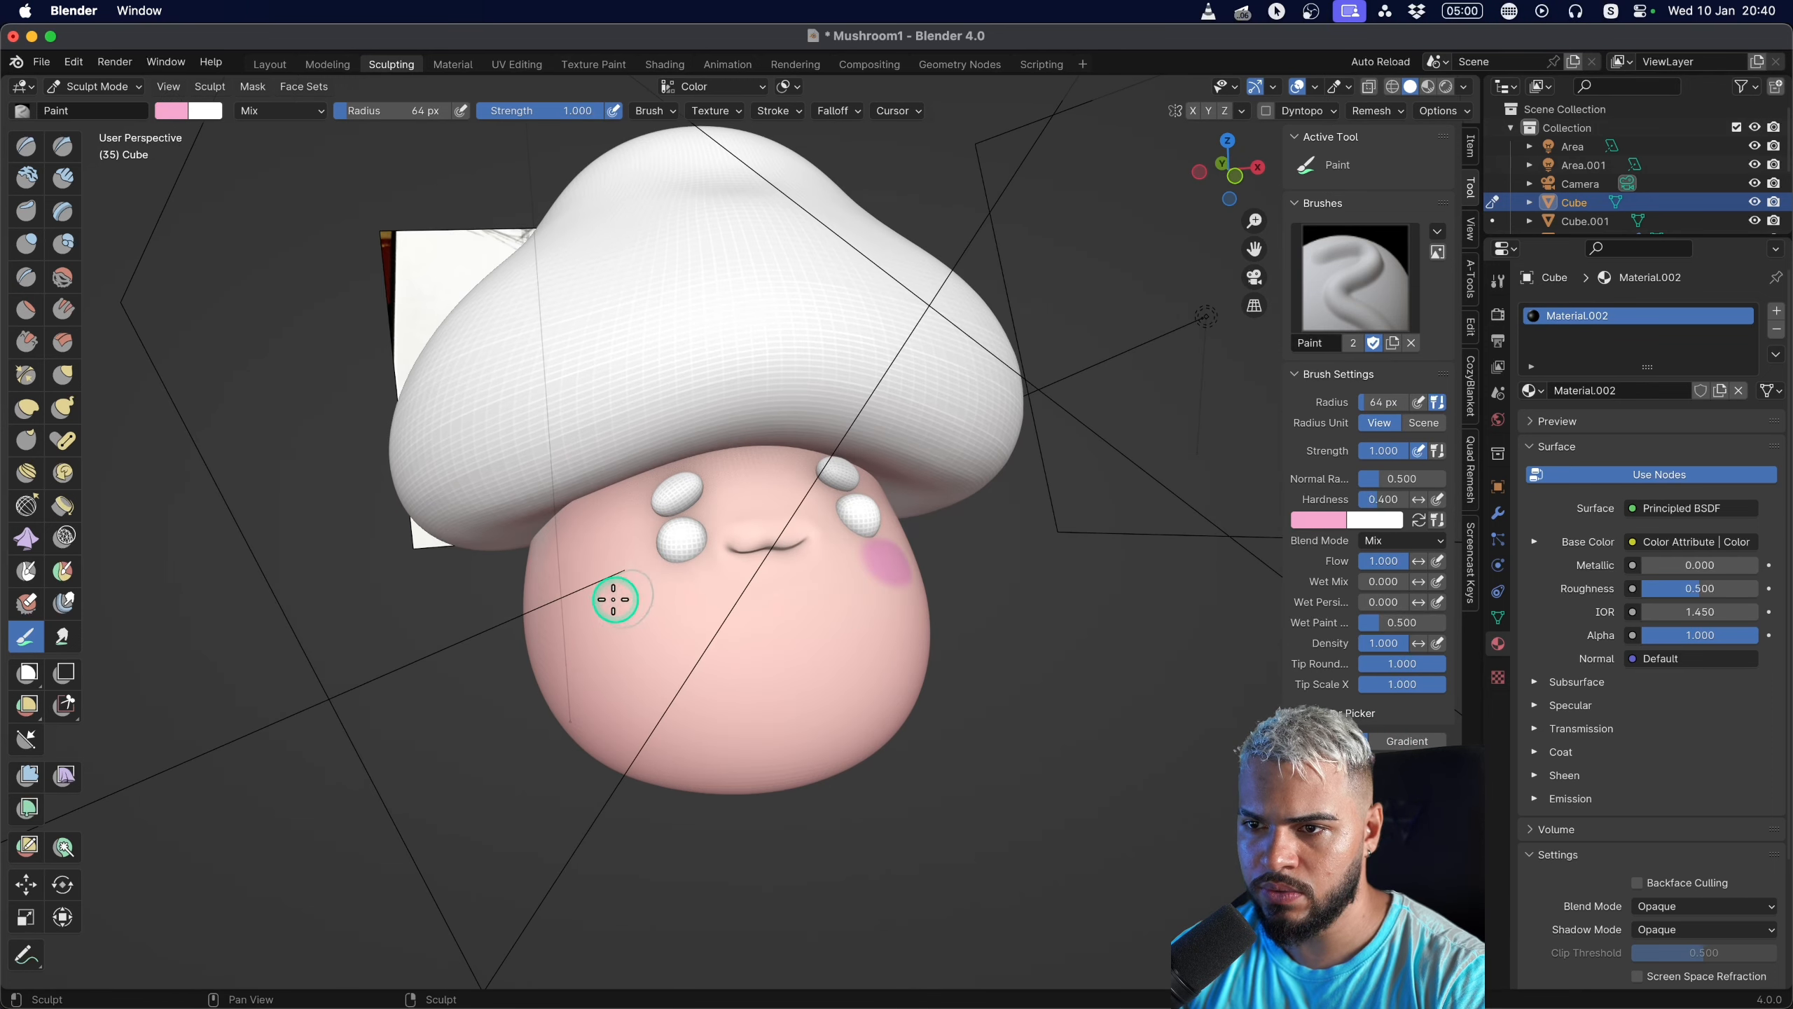
{"action": "left_click_drag", "start_coordinate": [612, 599], "coordinate": [644, 592]}
{"action": "mouse_move", "coordinate": [643, 592]}
{"action": "middle_mouse_down"}
{"action": "mouse_move", "coordinate": [688, 620]}
{"action": "mouse_move", "coordinate": [756, 600]}
{"action": "mouse_move", "coordinate": [701, 600]}
{"action": "middle_mouse_up"}
{"action": "key", "text": "ctrl+z"}
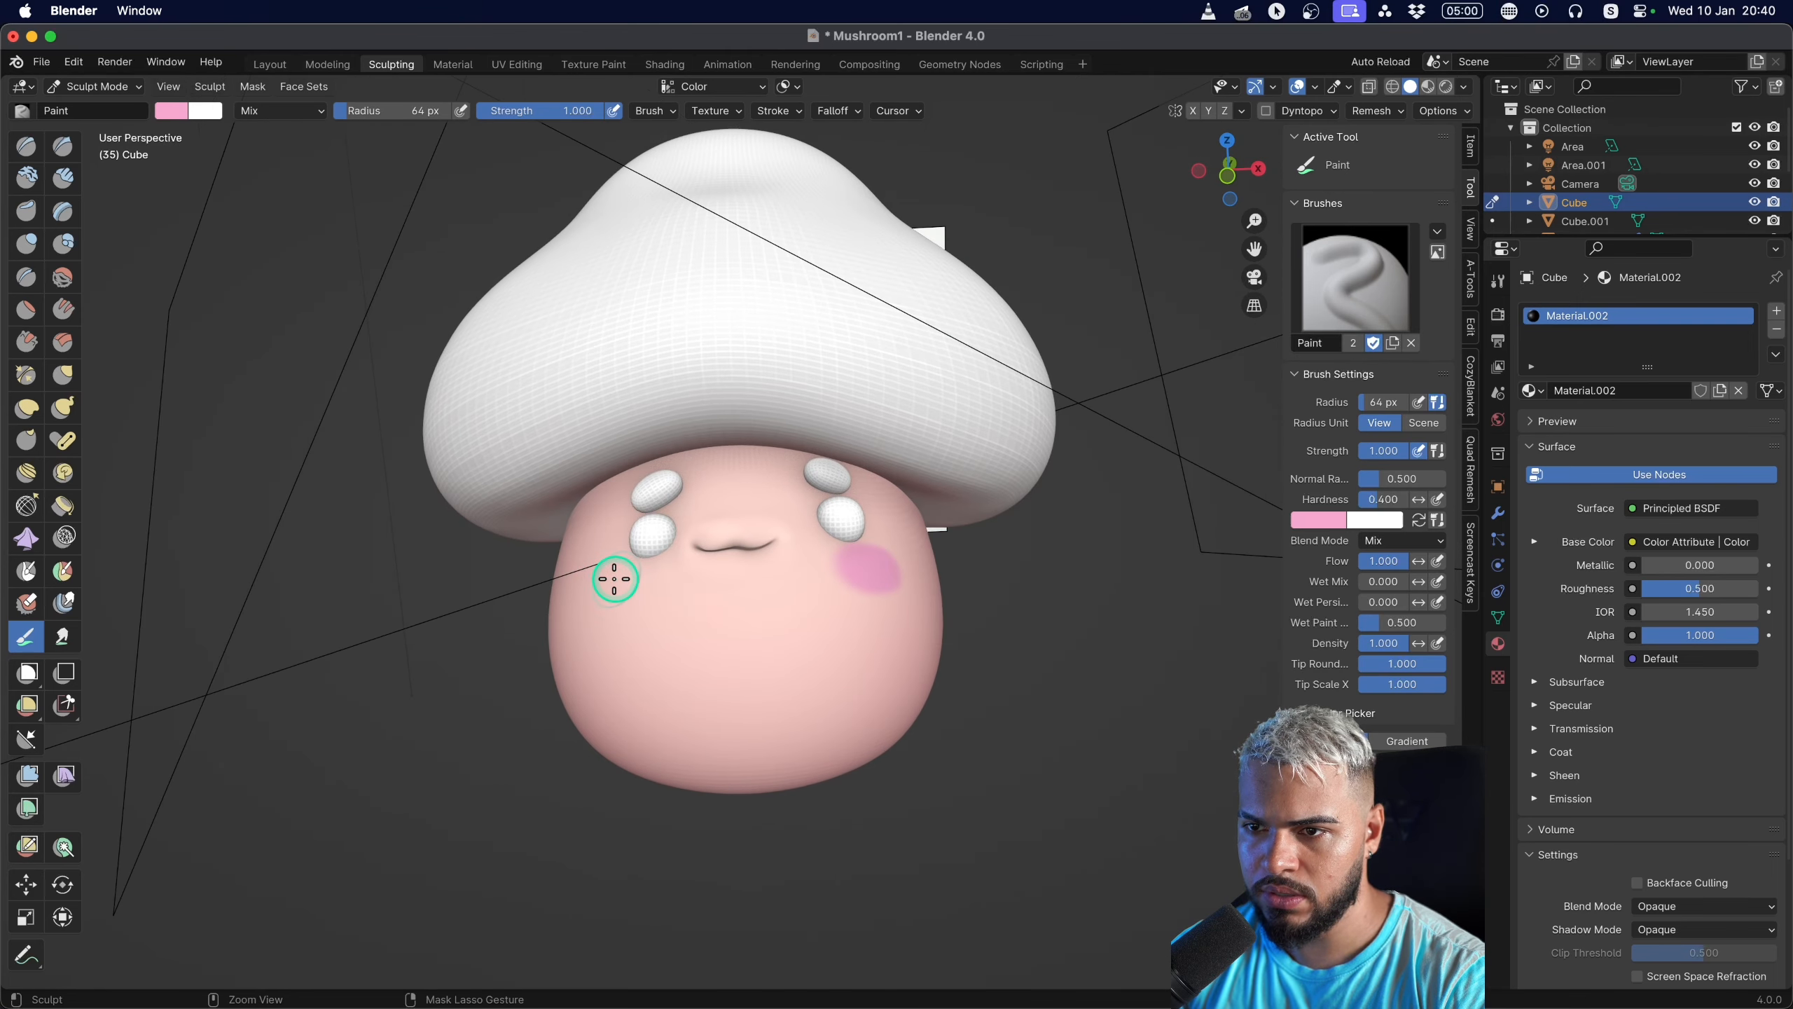
{"action": "left_click_drag", "start_coordinate": [603, 577], "coordinate": [605, 578]}
{"action": "middle_click_drag", "start_coordinate": [830, 577], "coordinate": [770, 613]}
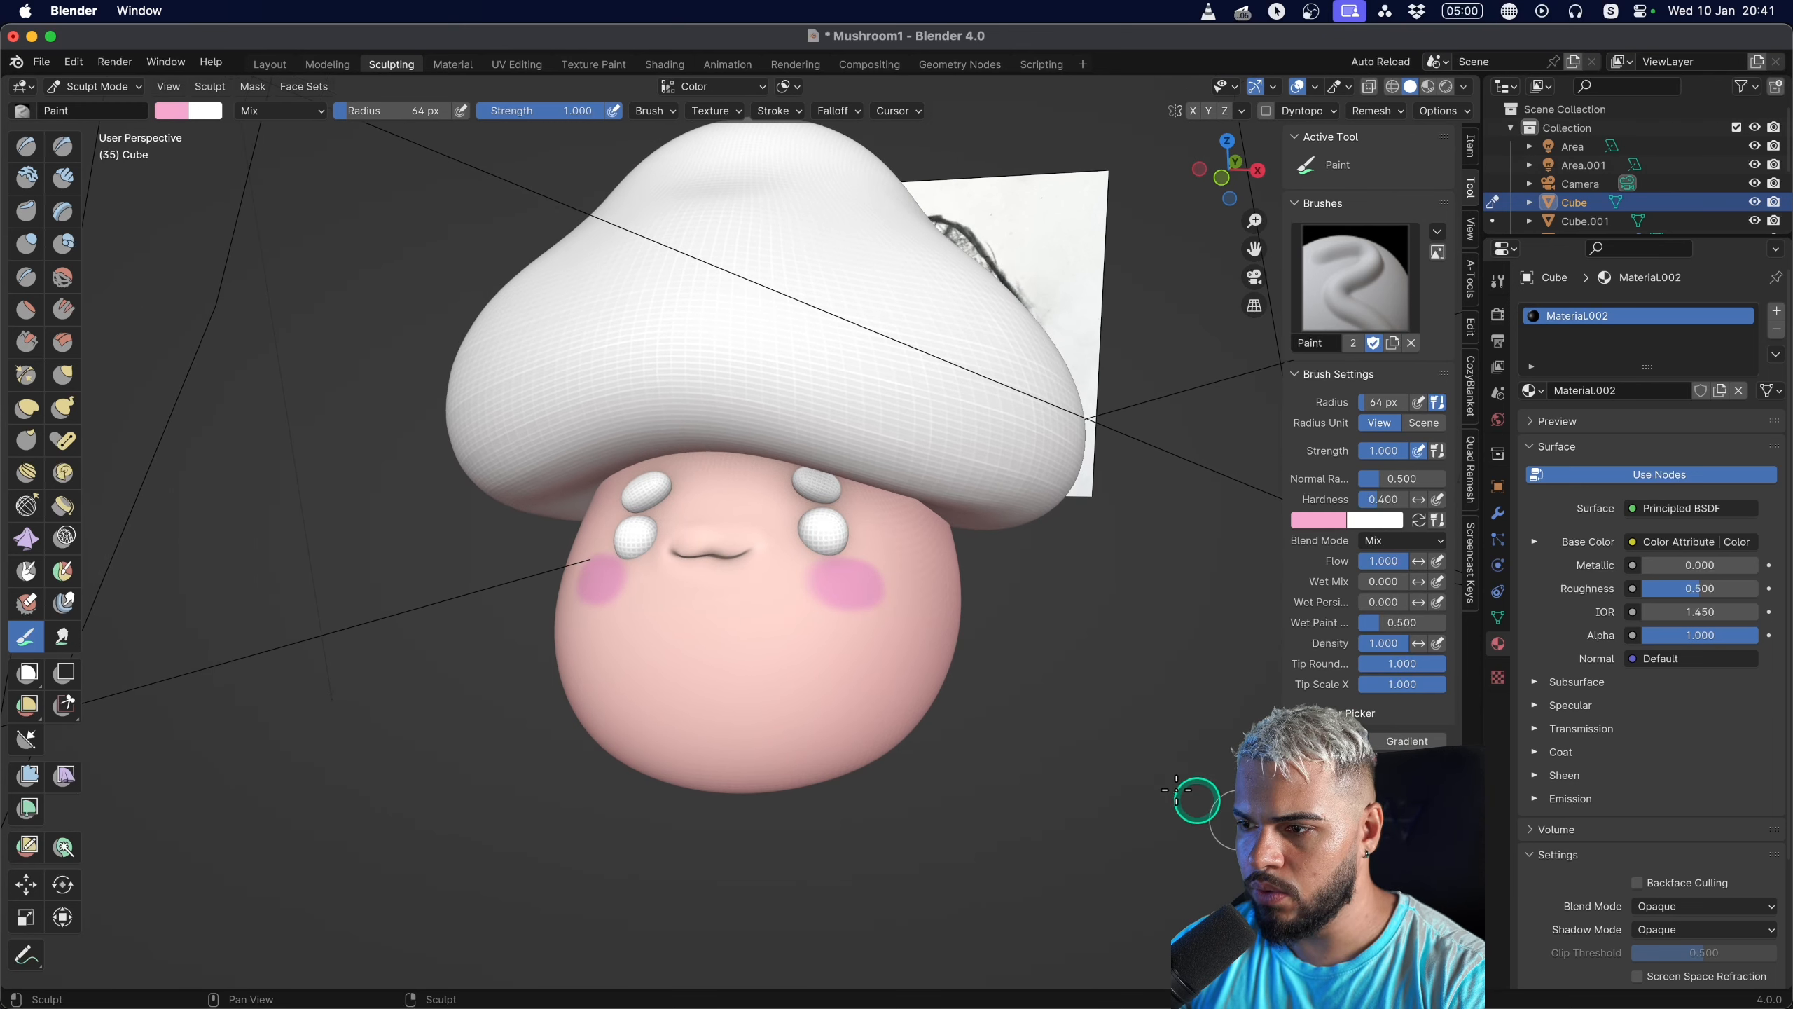
Try painting the middle of the face pale yellow with a 192 px brush, then undo the stroke.
{"action": "key", "text": "s"}
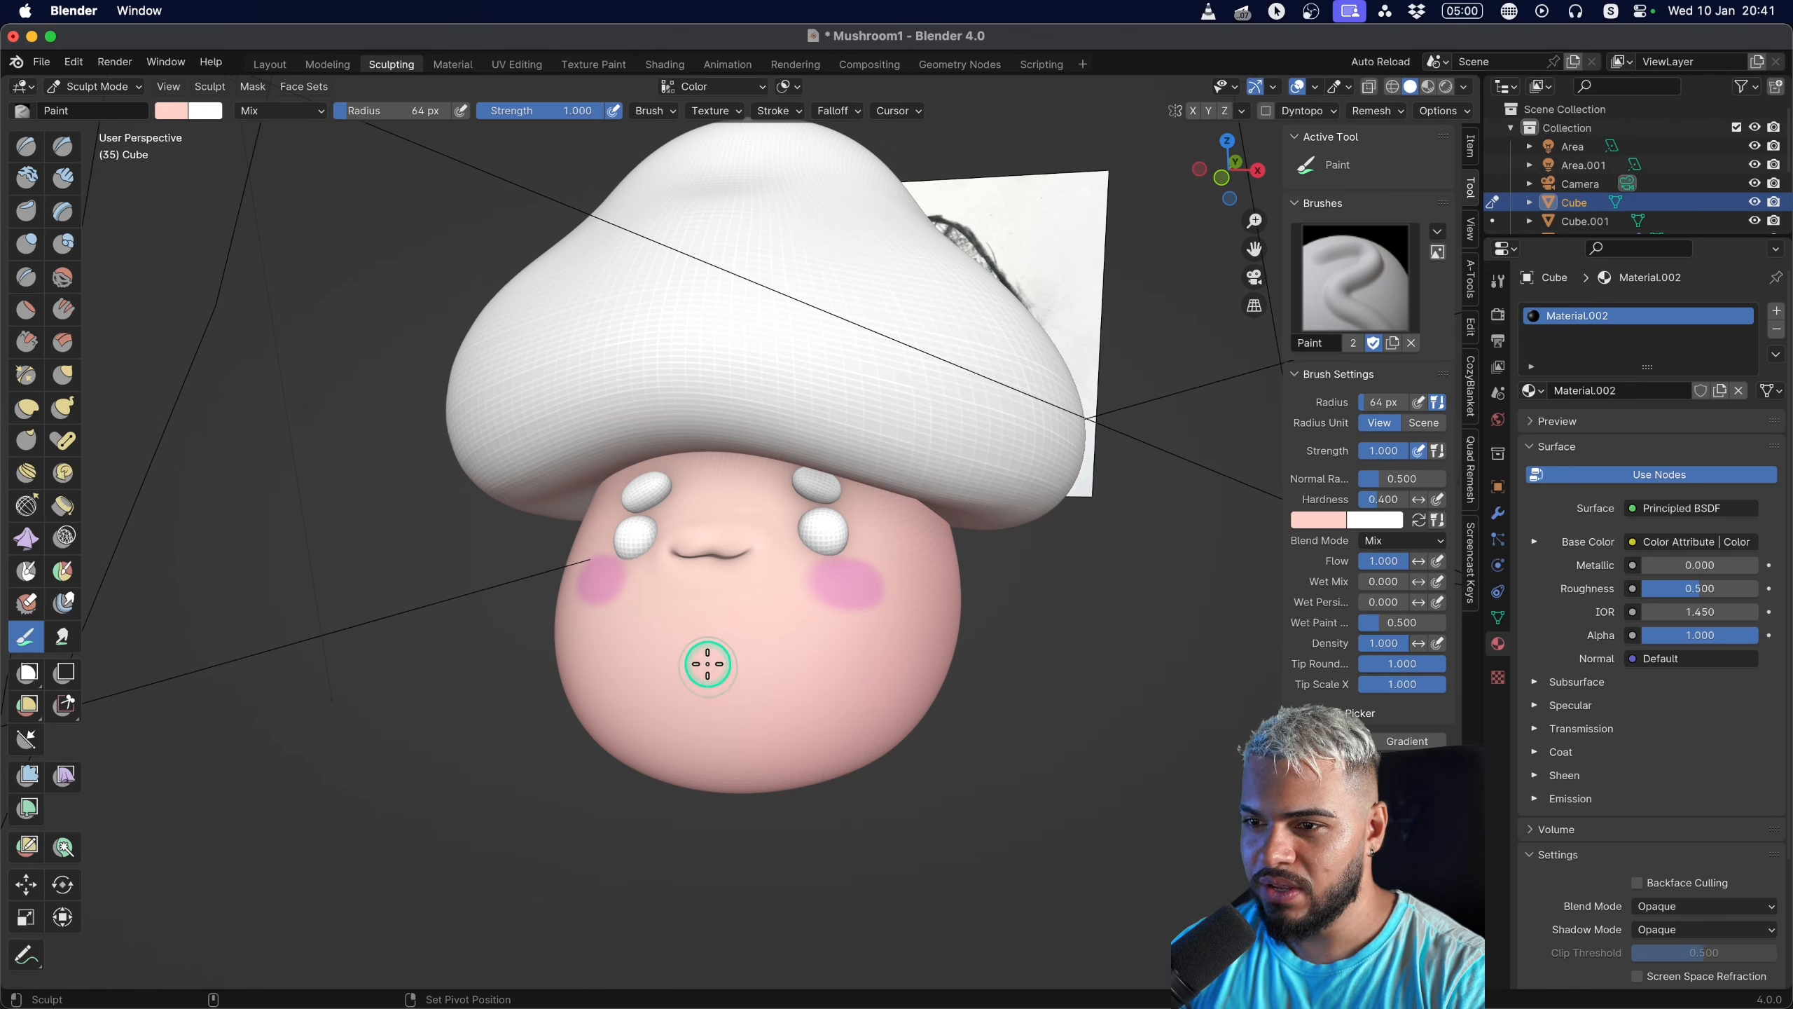
{"action": "key", "text": "f"}
{"action": "left_click", "coordinate": [765, 599]}
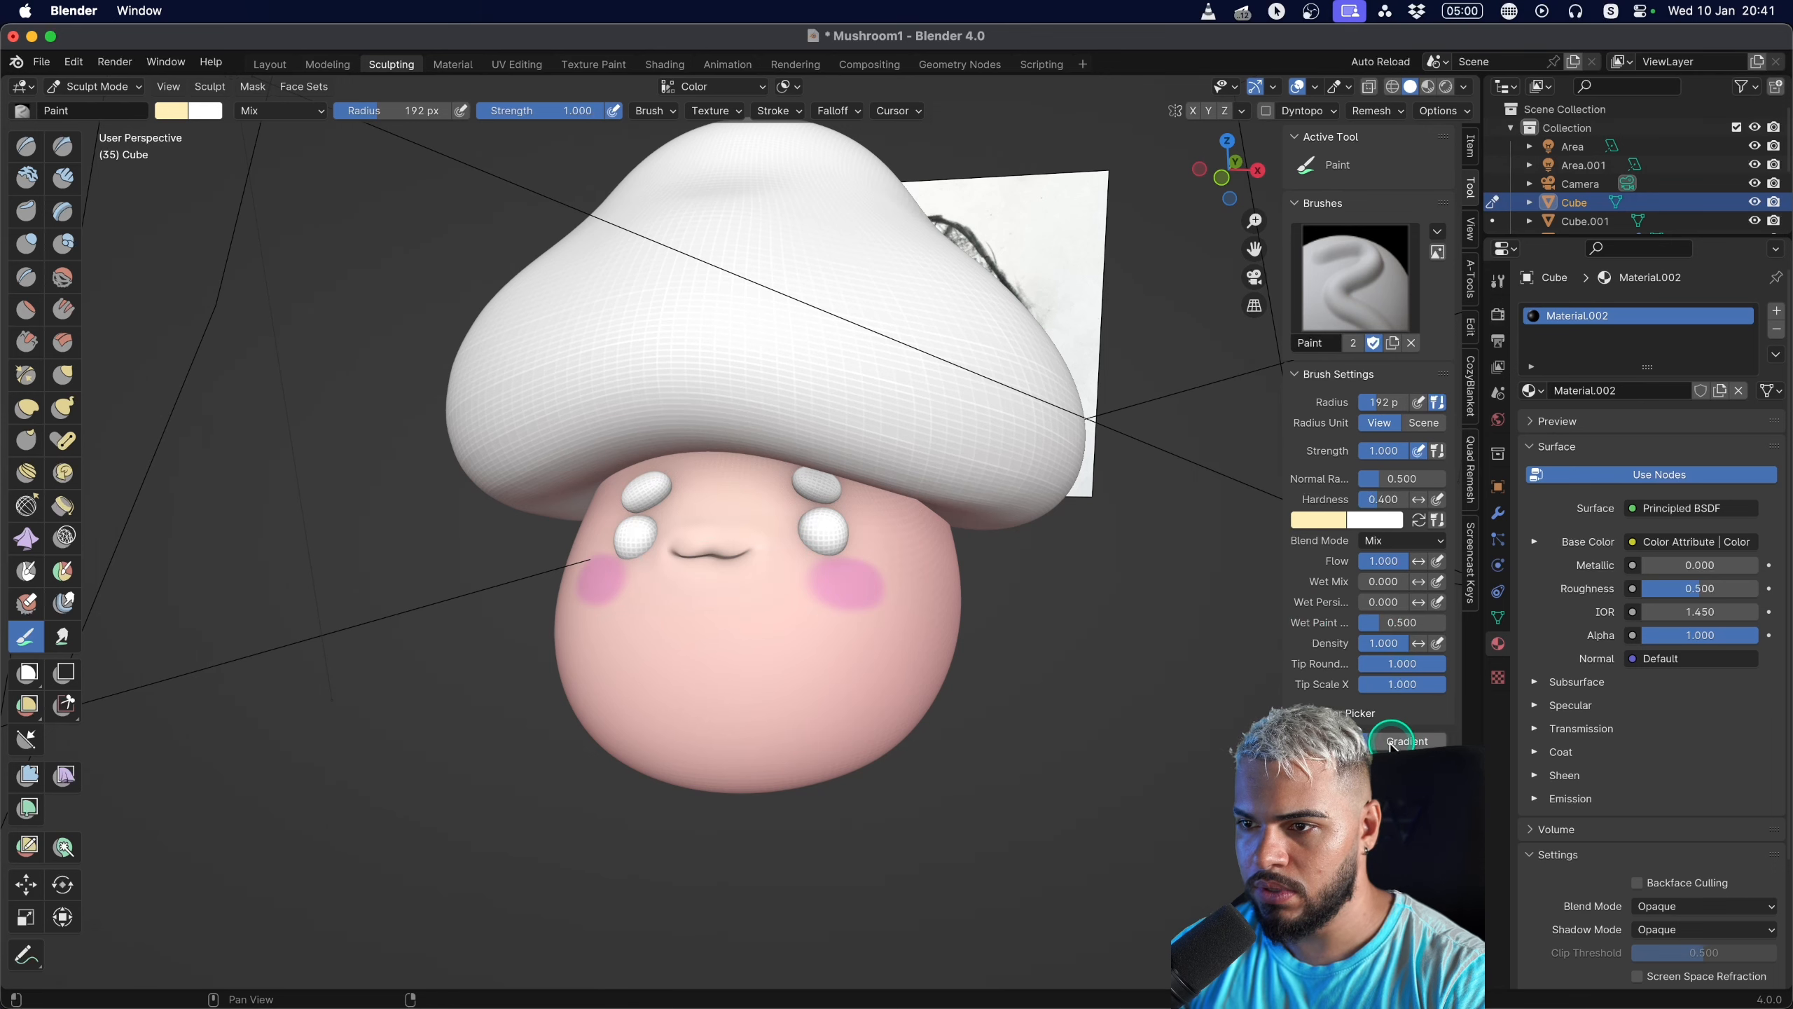
{"action": "left_click_drag", "start_coordinate": [578, 576], "coordinate": [781, 538]}
{"action": "key", "text": "super+z"}
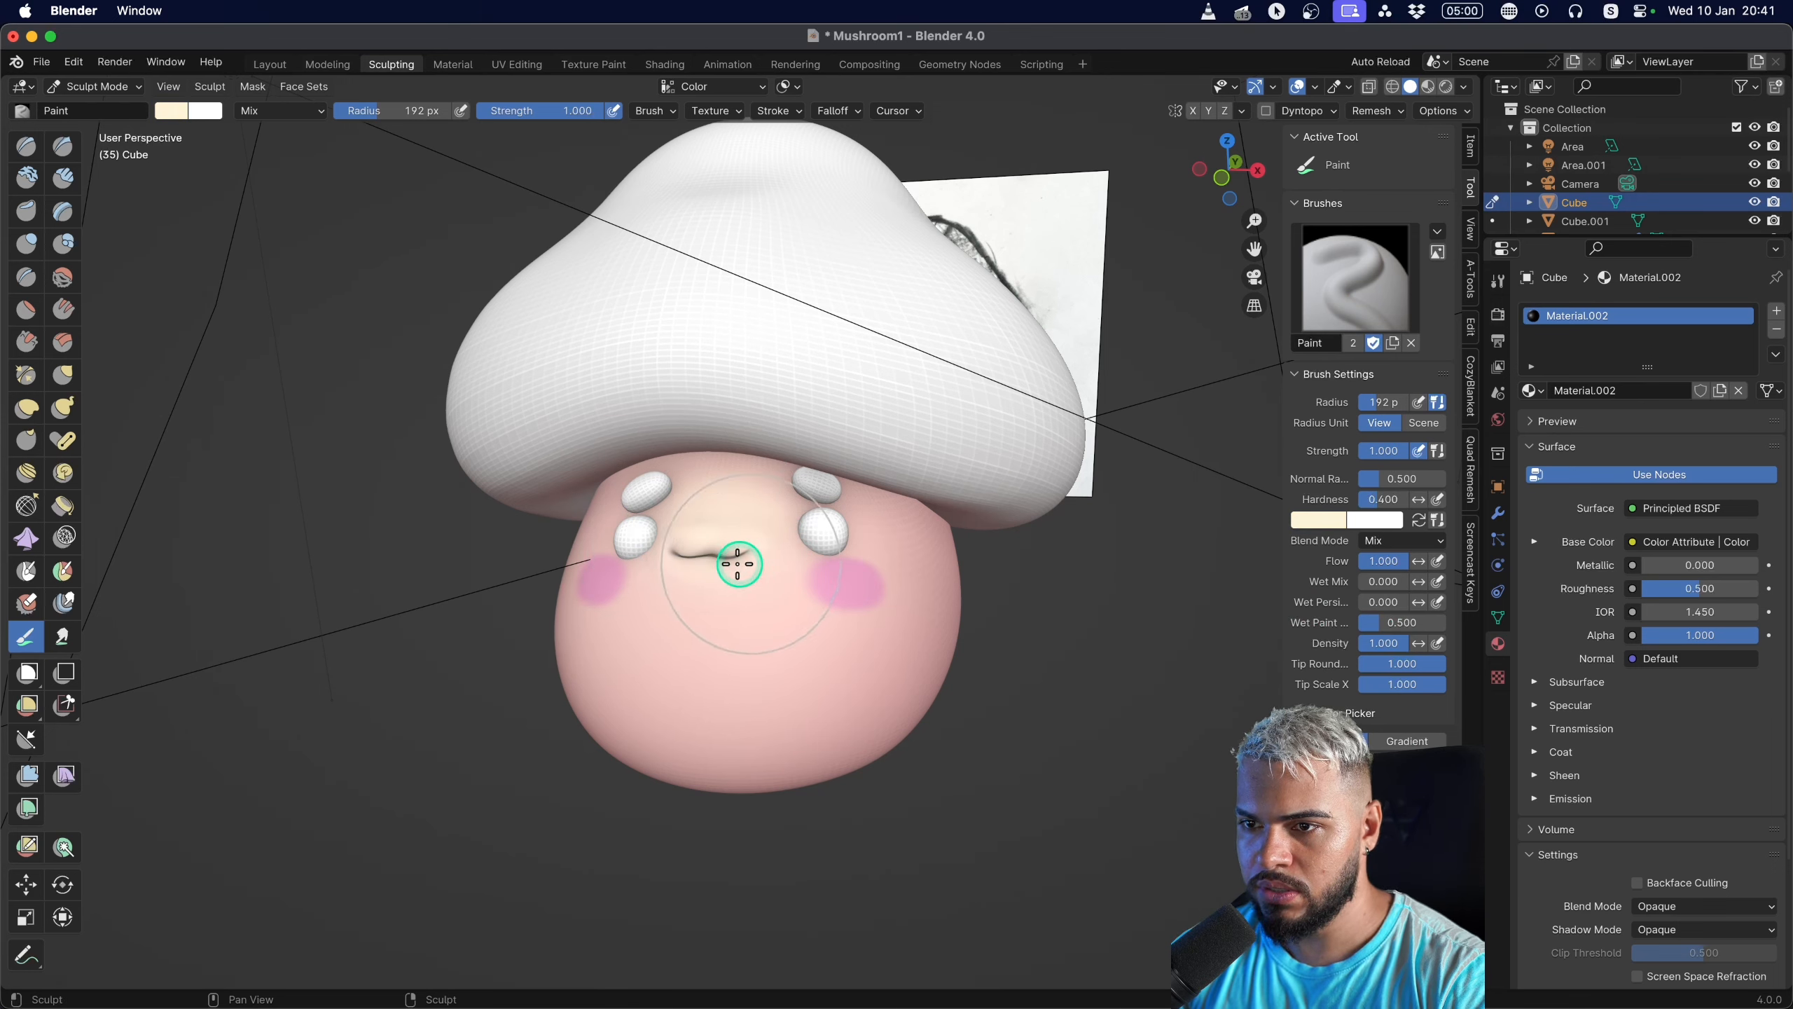
Enlarge the brush radius to 288 px and paint the center of the face and belly with a light cream color.
{"action": "key", "text": "f"}
{"action": "left_click", "coordinate": [805, 593]}
{"action": "key", "text": "f"}
{"action": "left_click", "coordinate": [665, 636]}
{"action": "mouse_move", "coordinate": [665, 636]}
{"action": "left_mouse_down"}
{"action": "mouse_move", "coordinate": [671, 652]}
{"action": "mouse_move", "coordinate": [722, 644]}
{"action": "left_mouse_up"}
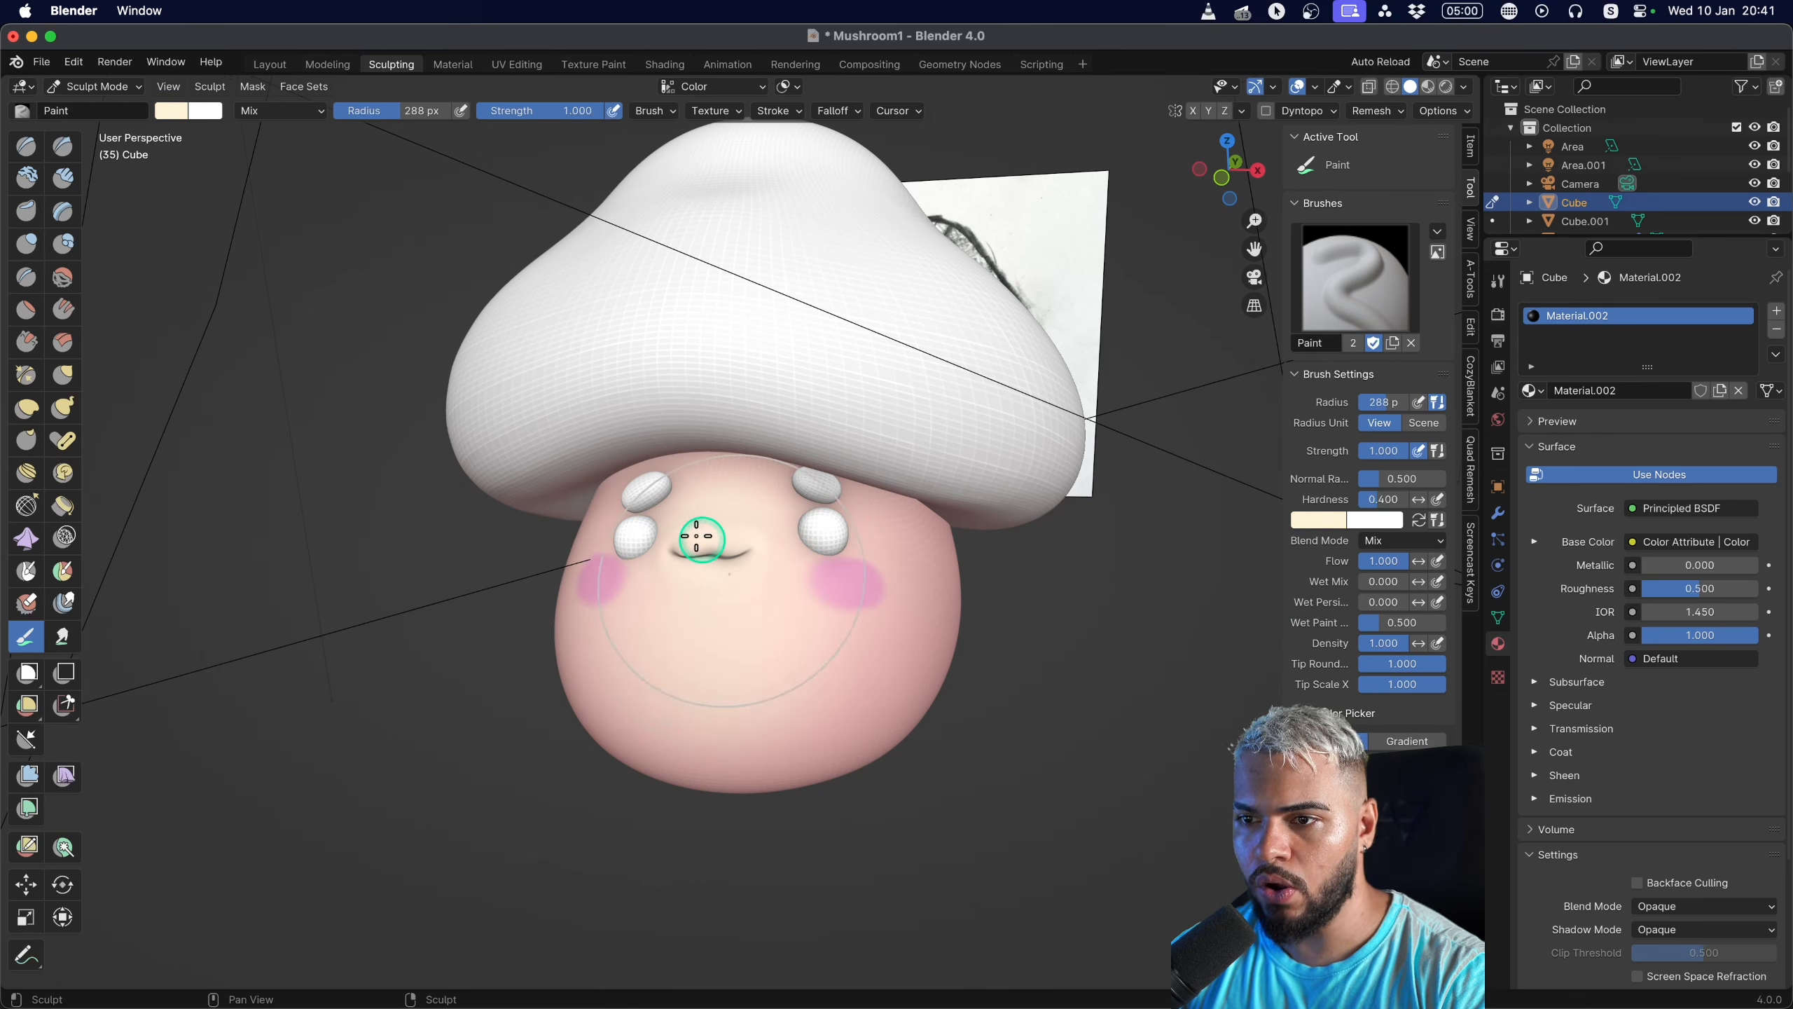
{"action": "middle_click_drag", "start_coordinate": [782, 525], "coordinate": [733, 507]}
{"action": "mouse_move", "coordinate": [885, 508]}
{"action": "middle_mouse_down"}
{"action": "mouse_move", "coordinate": [783, 506]}
{"action": "mouse_move", "coordinate": [889, 478]}
{"action": "mouse_move", "coordinate": [955, 500]}
{"action": "middle_mouse_up"}
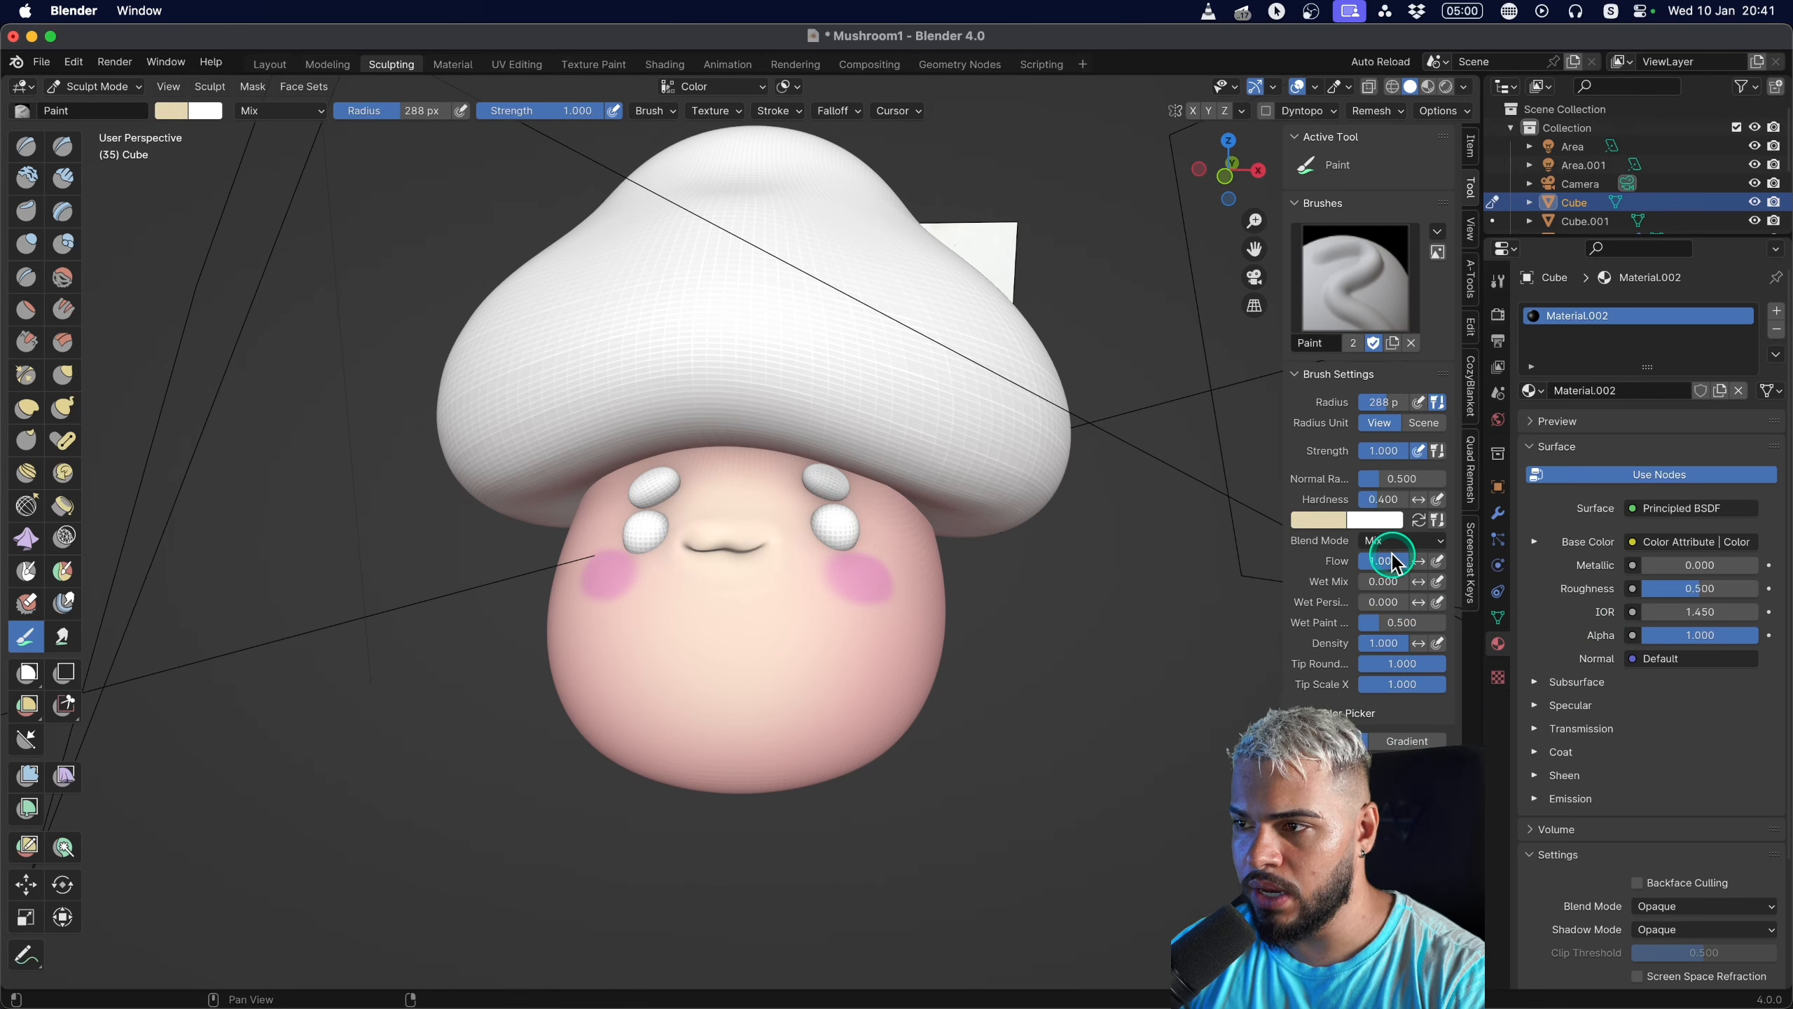
Set the Paint brush's Flow to 0.214 and its Blend Mode to Overlay.
{"action": "left_click_drag", "start_coordinate": [1355, 565], "coordinate": [1332, 563]}
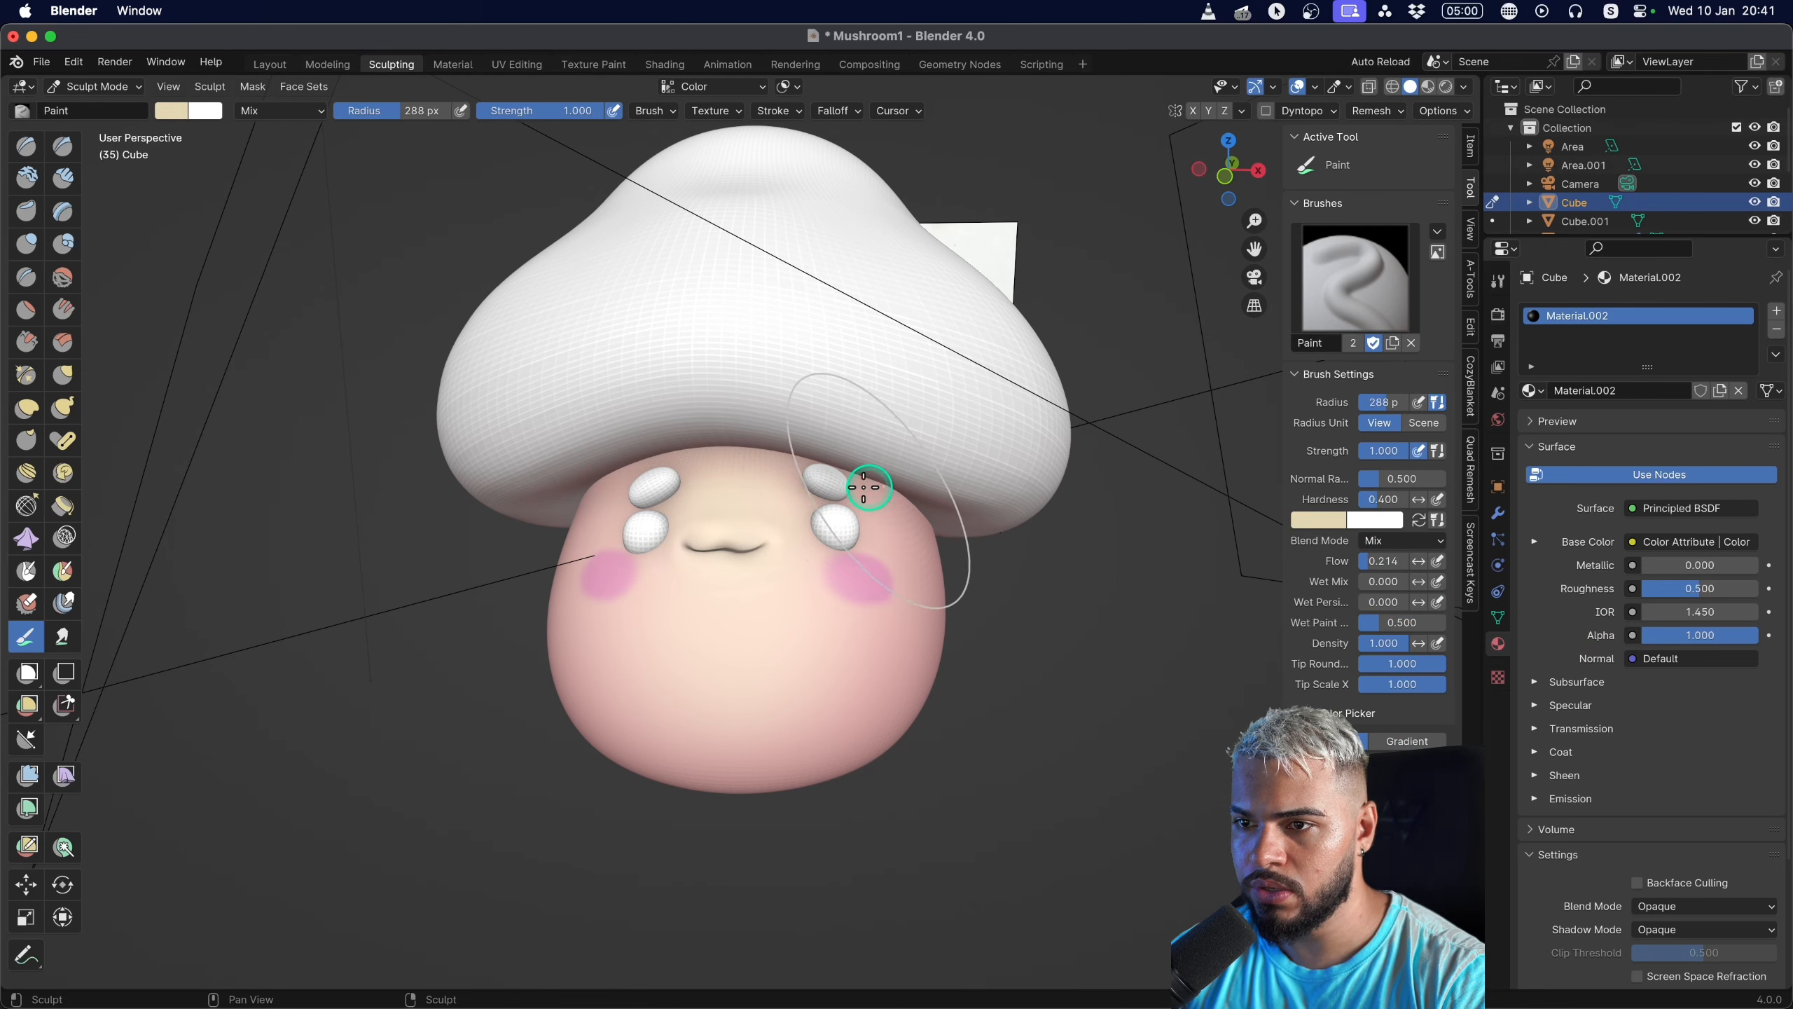
{"action": "left_click", "coordinate": [1408, 540]}
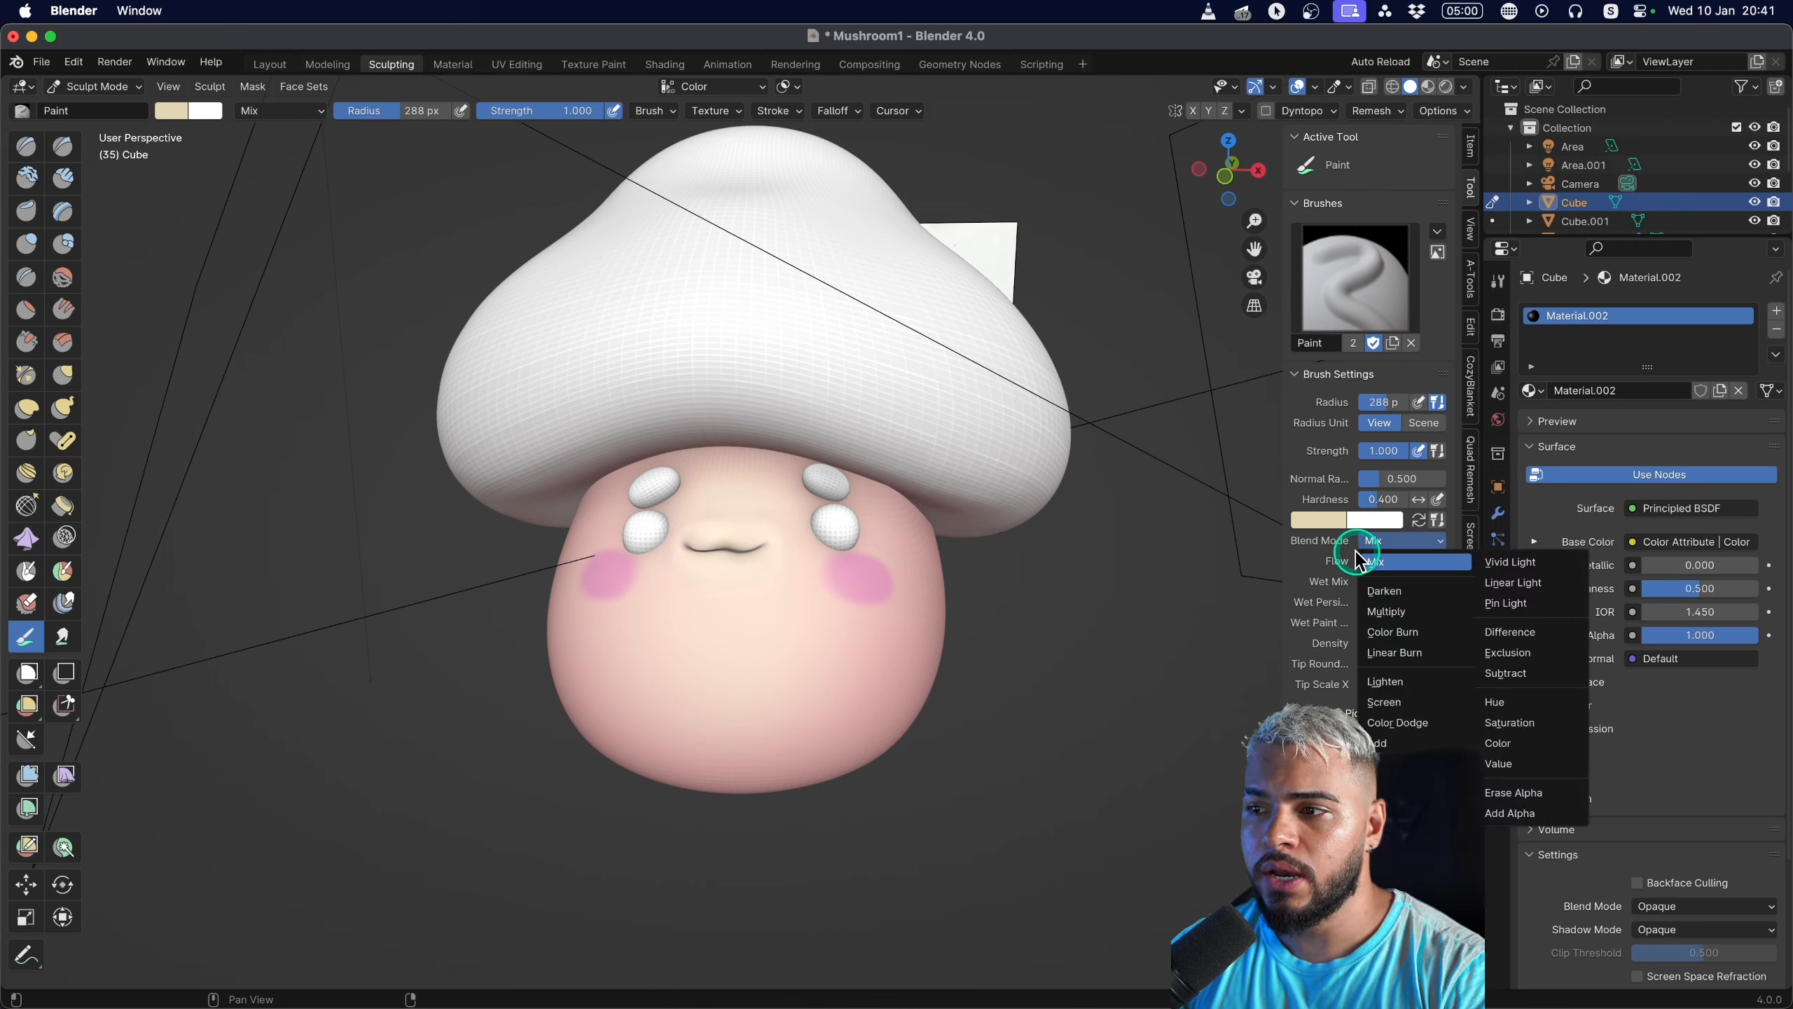
{"action": "left_click", "coordinate": [1394, 771]}
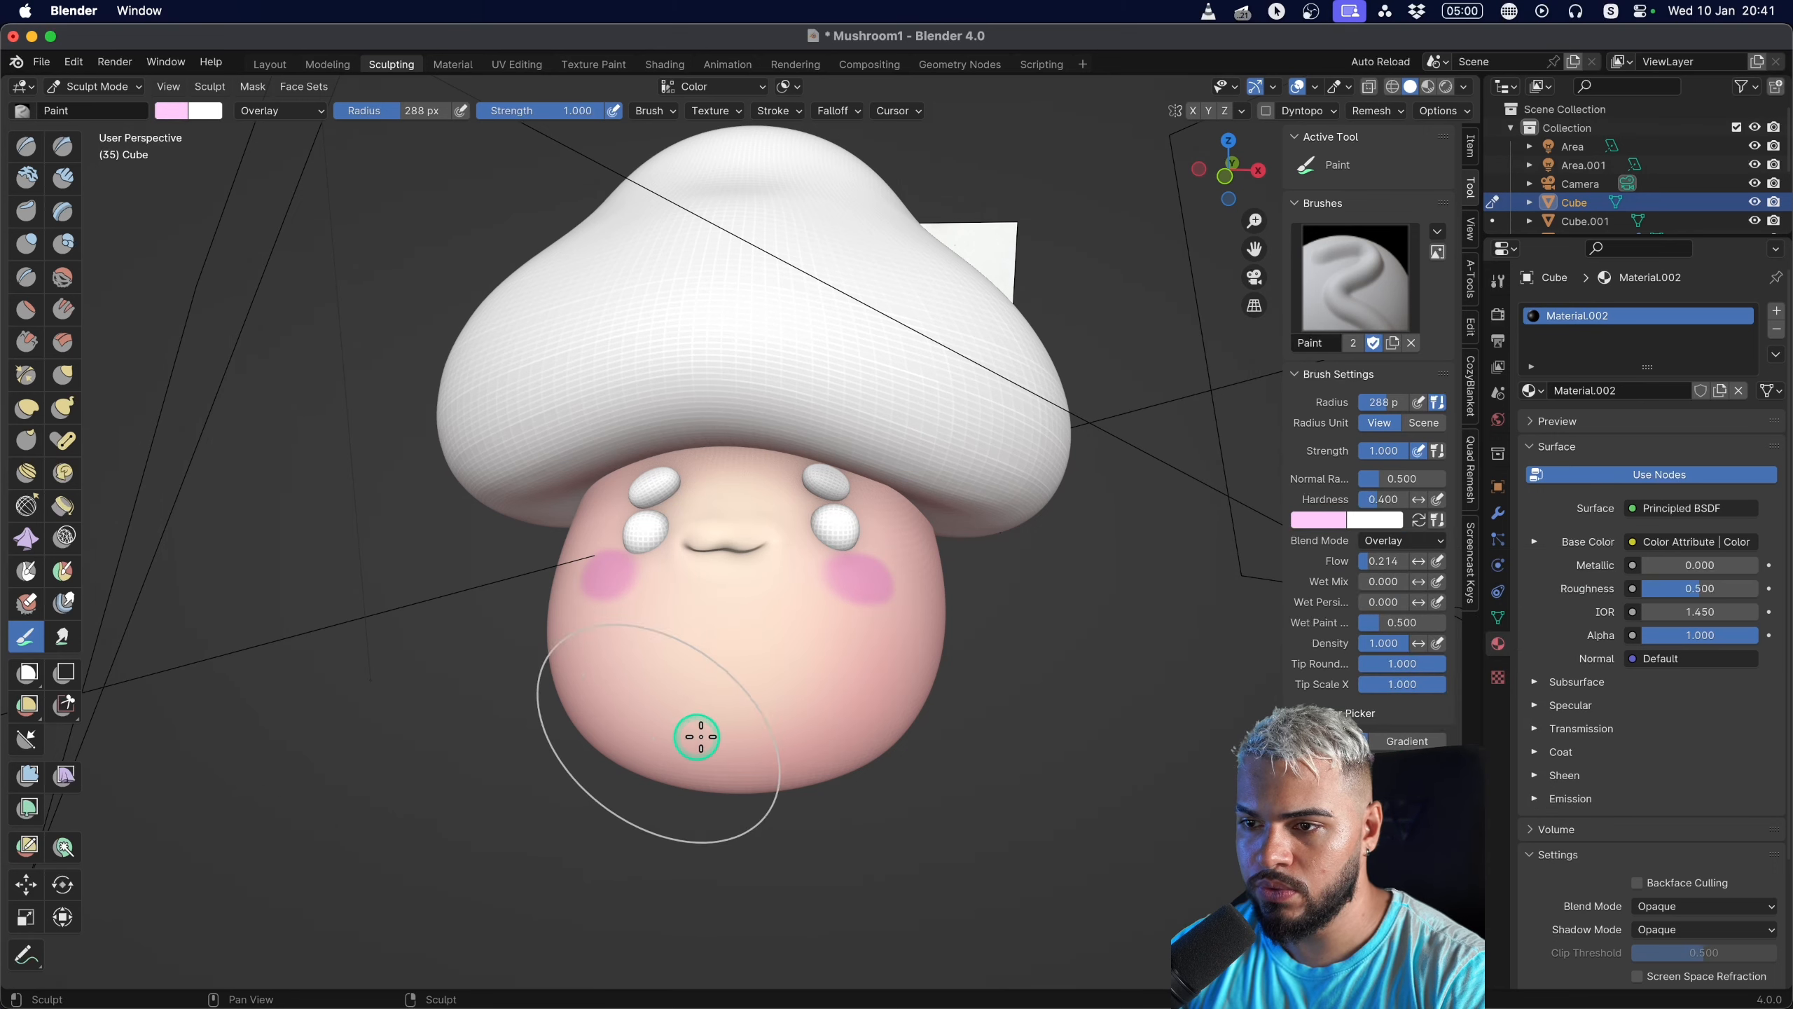
Shade the lower part of the body with light pink overlay strokes, enlarging the brush radius to 500 px.
{"action": "middle_click_drag", "start_coordinate": [857, 725], "coordinate": [652, 741]}
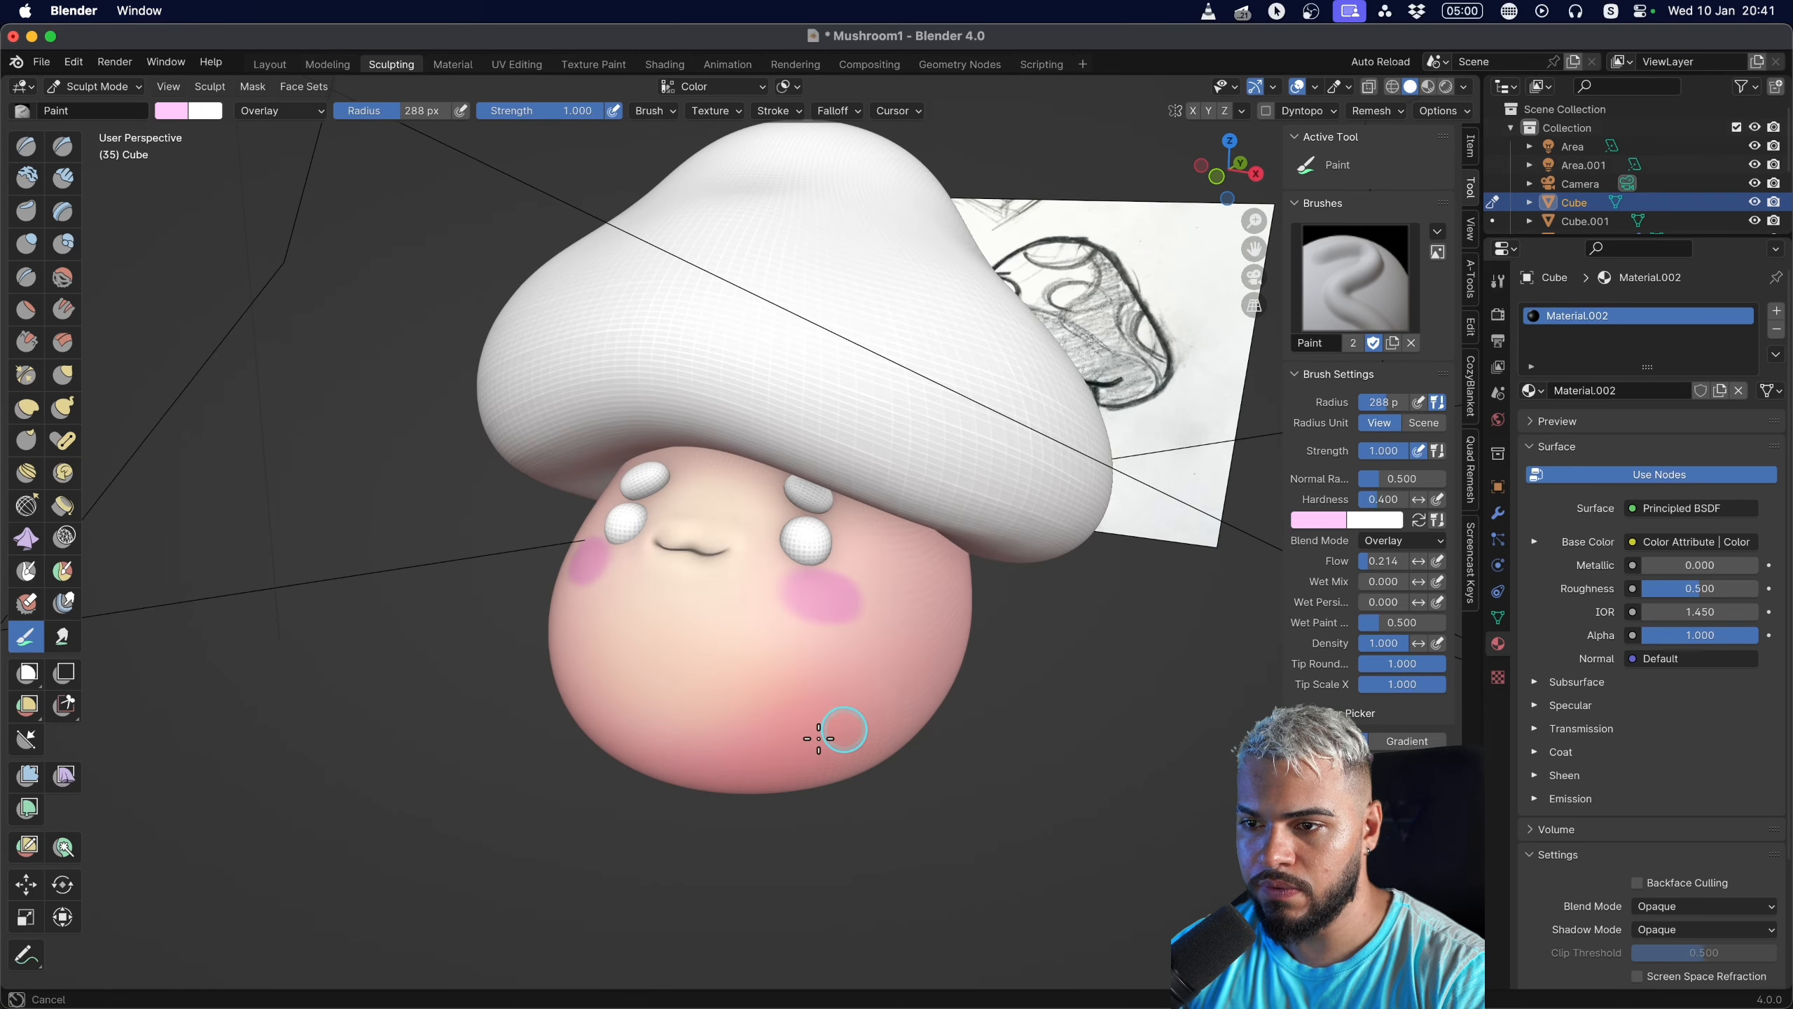
{"action": "middle_click_drag", "start_coordinate": [828, 734], "coordinate": [652, 700]}
{"action": "key", "text": "f"}
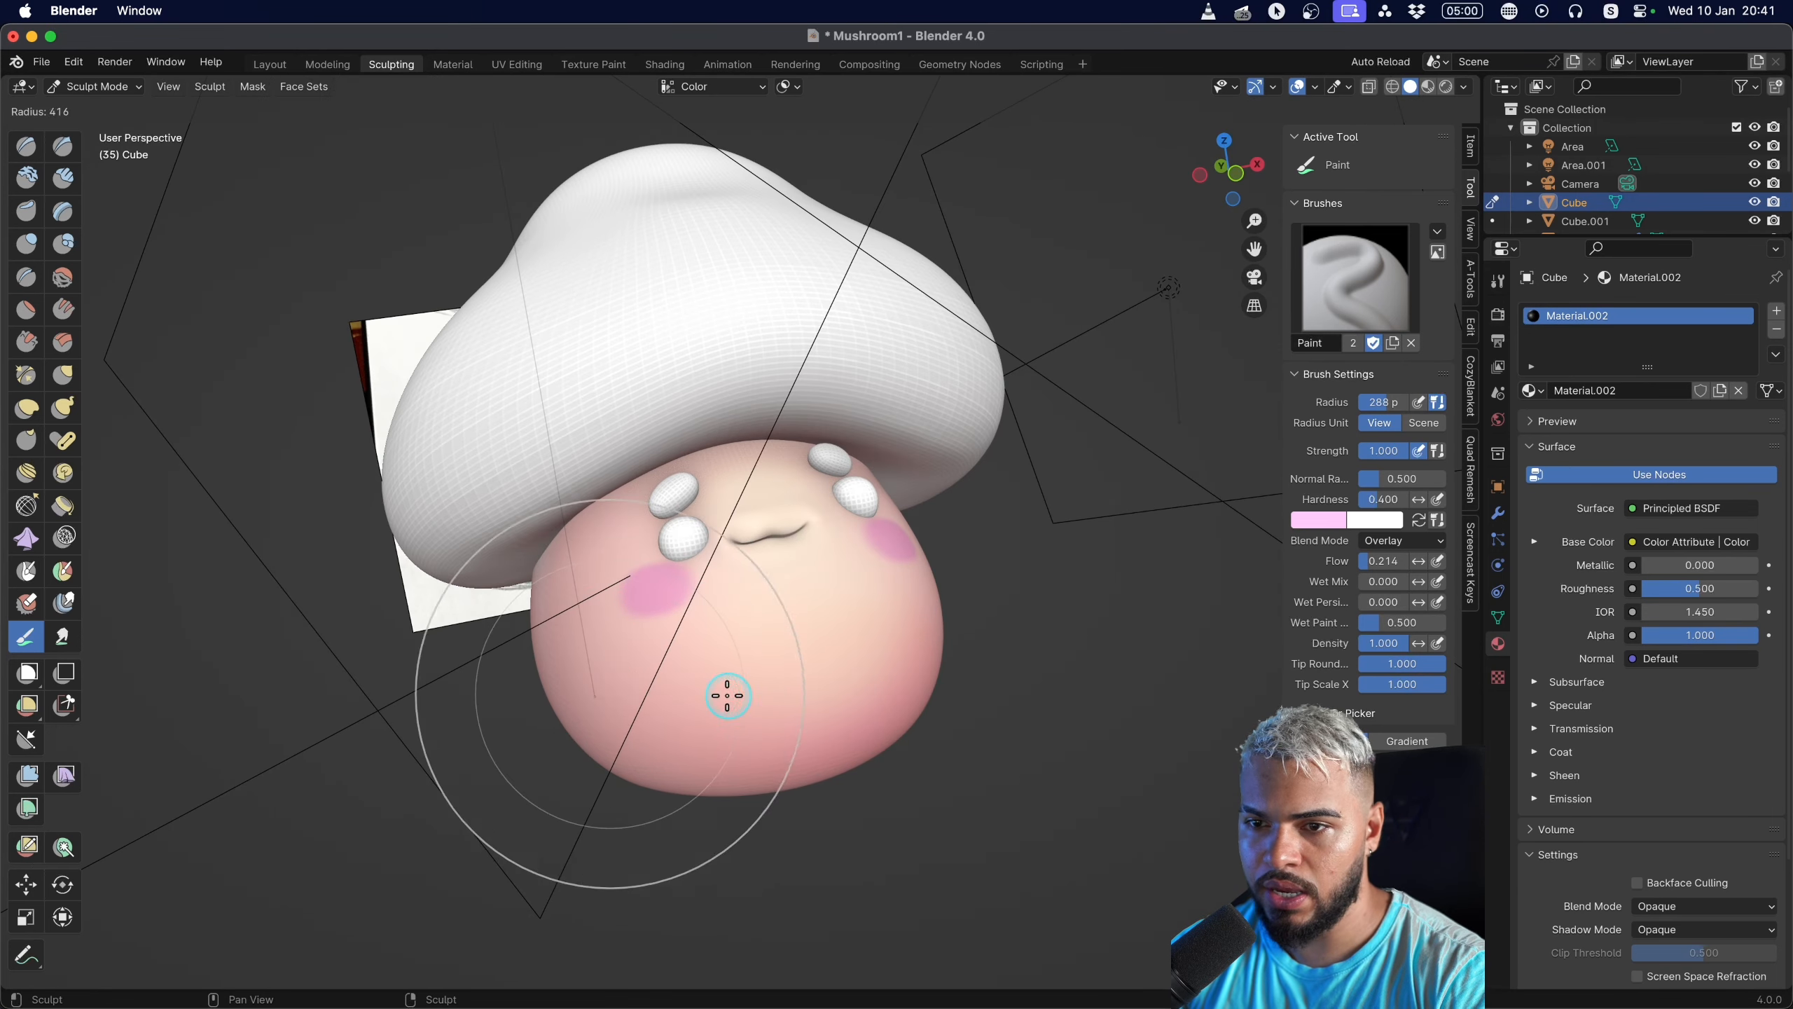
{"action": "left_click", "coordinate": [728, 709]}
{"action": "left_click_drag", "start_coordinate": [676, 753], "coordinate": [912, 698]}
Reduce the brush radius to 226 px and deepen the pink on the body just under the cap's rim.
{"action": "key", "text": "f"}
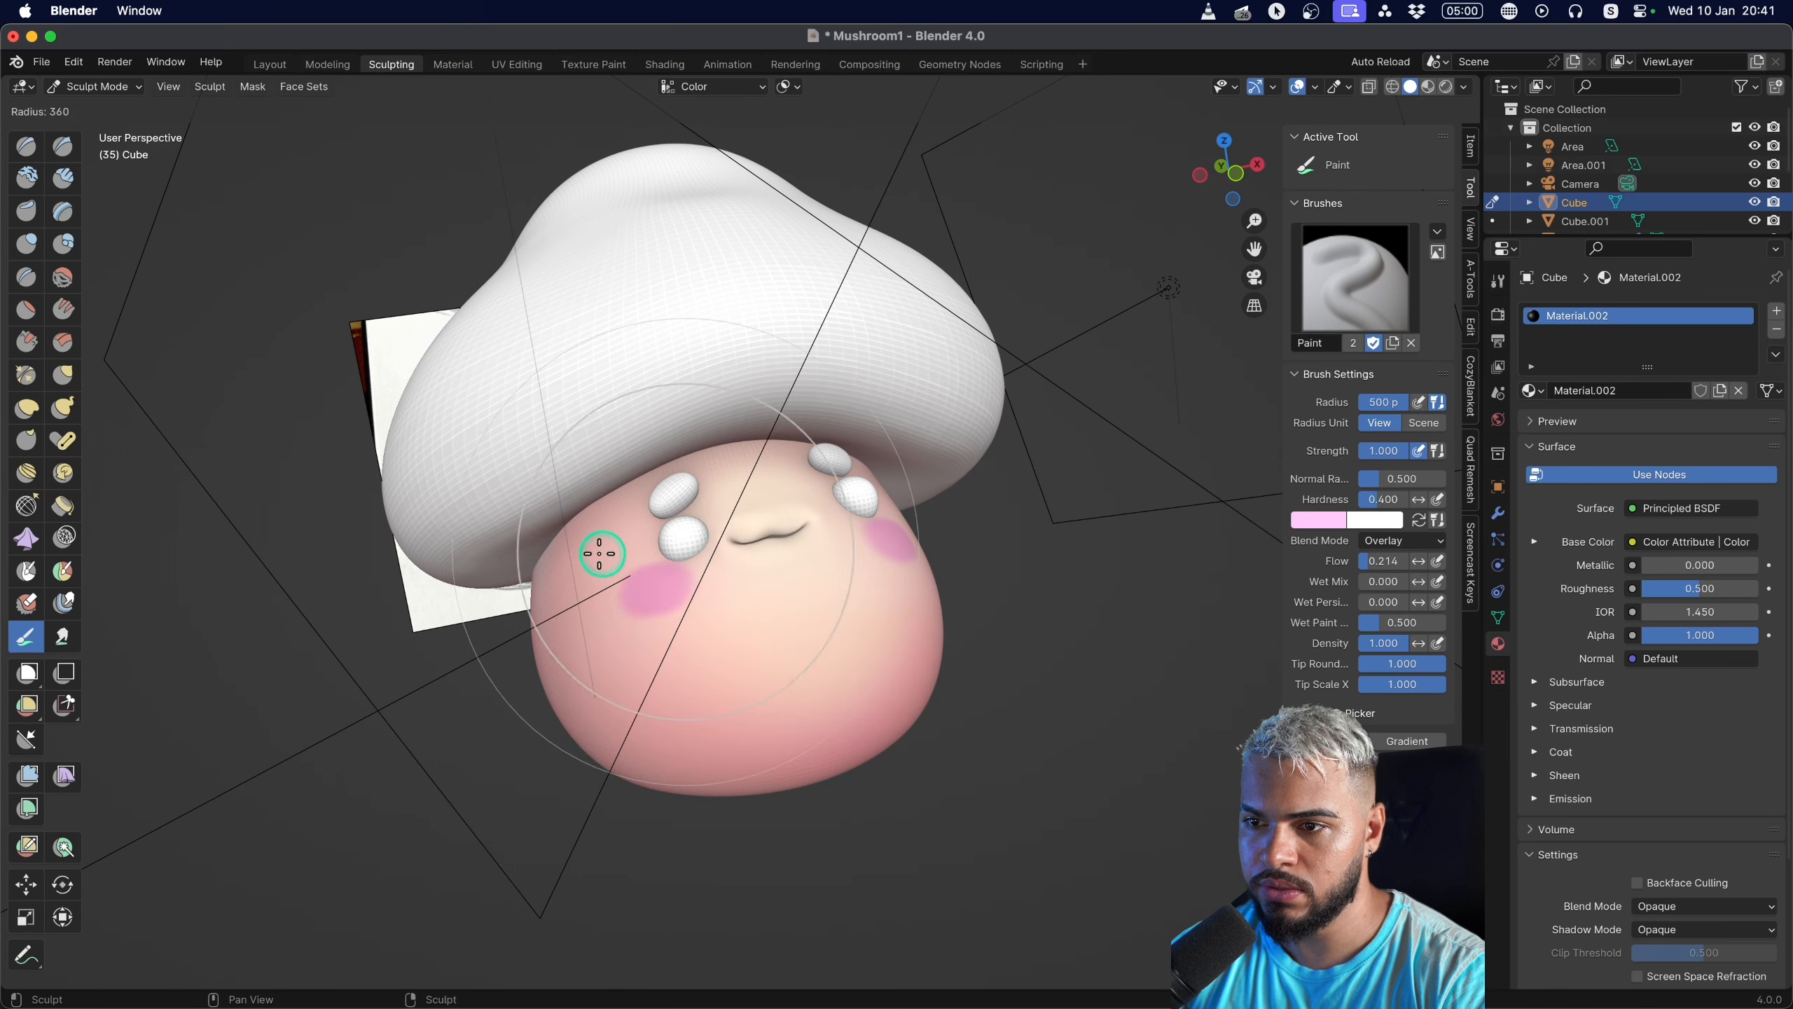
{"action": "left_click", "coordinate": [592, 532]}
{"action": "middle_click_drag", "start_coordinate": [838, 435], "coordinate": [741, 460]}
{"action": "key", "text": "f"}
{"action": "left_click", "coordinate": [698, 456]}
{"action": "mouse_move", "coordinate": [768, 417]}
{"action": "left_mouse_down"}
{"action": "mouse_move", "coordinate": [695, 439]}
{"action": "mouse_move", "coordinate": [740, 421]}
{"action": "left_mouse_up"}
{"action": "middle_click_drag", "start_coordinate": [943, 427], "coordinate": [883, 430]}
{"action": "middle_click_drag", "start_coordinate": [1059, 421], "coordinate": [1016, 417]}
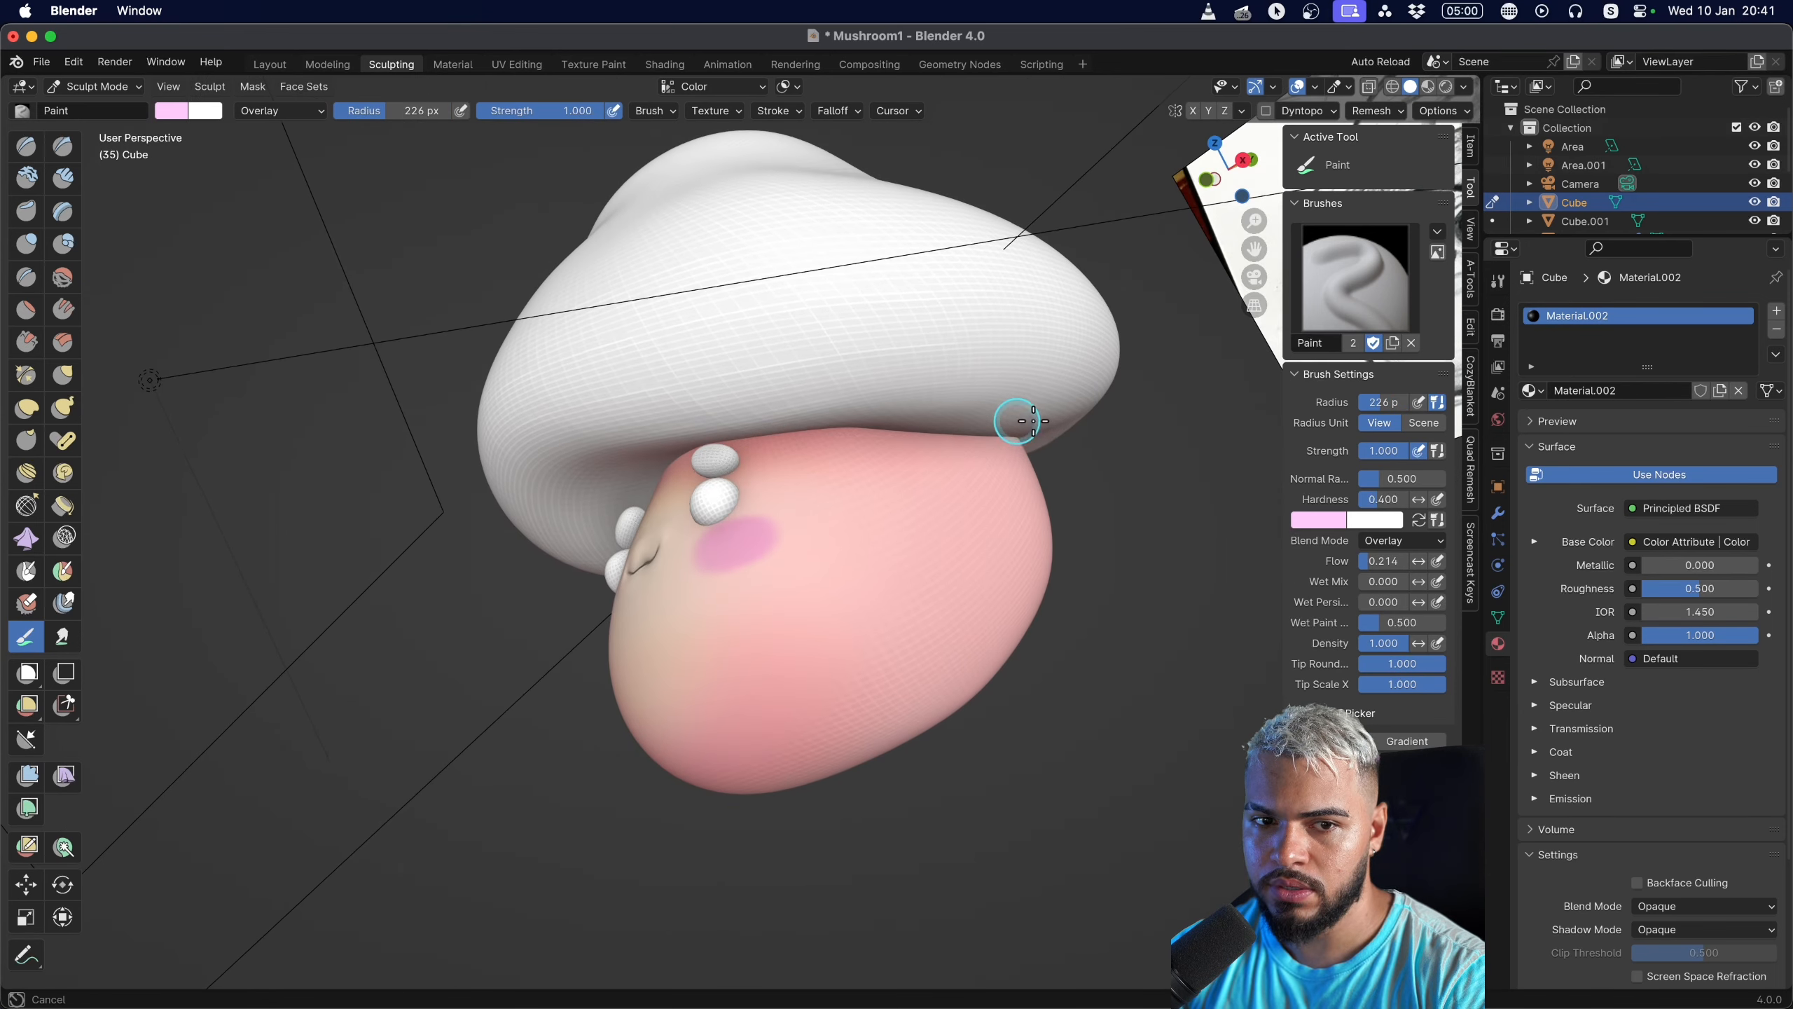
Add more overlay strokes across the body's side and underside to strengthen the pink shading there.
{"action": "middle_click_drag", "start_coordinate": [908, 417], "coordinate": [1016, 437]}
{"action": "left_click_drag", "start_coordinate": [946, 628], "coordinate": [621, 748]}
{"action": "mouse_move", "coordinate": [935, 720]}
{"action": "left_mouse_down"}
{"action": "mouse_move", "coordinate": [915, 665]}
{"action": "mouse_move", "coordinate": [755, 749]}
{"action": "left_mouse_up"}
{"action": "middle_click_drag", "start_coordinate": [819, 575], "coordinate": [820, 593]}
Reduce the brush radius to 34 px and tint the area around the mouth with small overlay strokes.
{"action": "key", "text": "f"}
{"action": "left_click", "coordinate": [716, 567]}
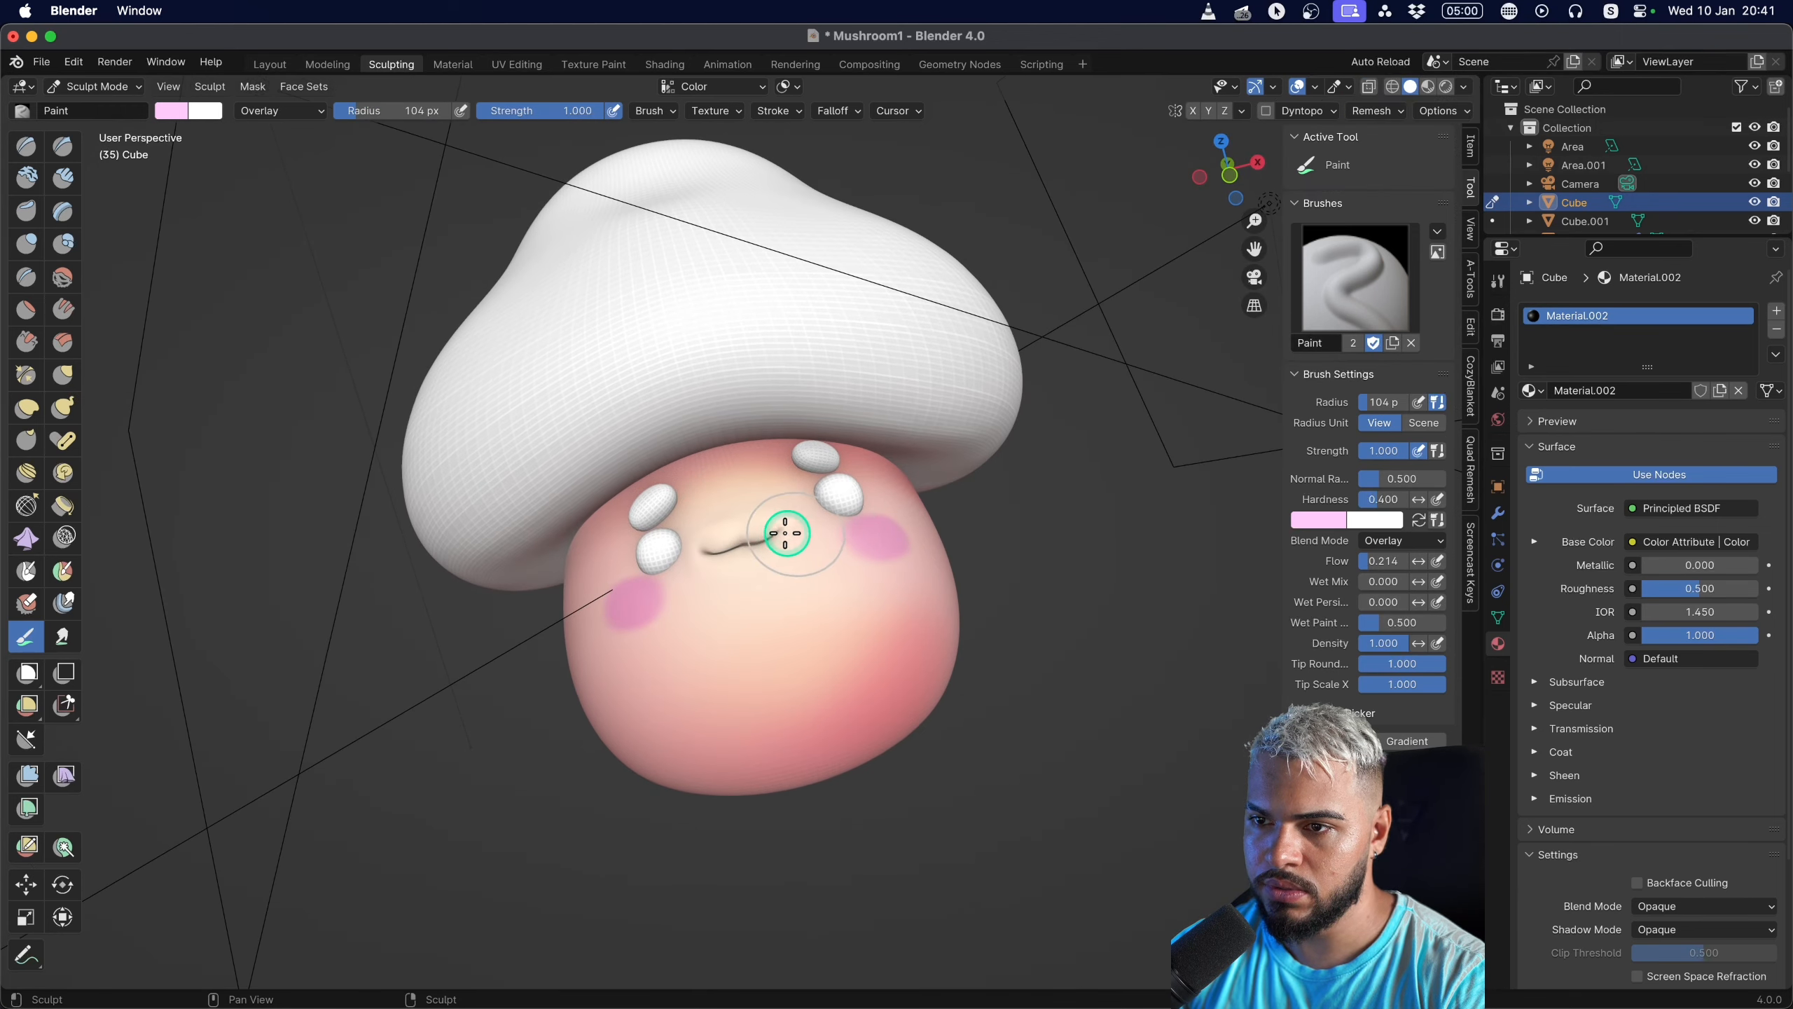
{"action": "mouse_move", "coordinate": [763, 531]}
{"action": "middle_mouse_down"}
{"action": "mouse_move", "coordinate": [769, 578]}
{"action": "mouse_move", "coordinate": [700, 521]}
{"action": "mouse_move", "coordinate": [901, 633]}
{"action": "mouse_move", "coordinate": [801, 573]}
{"action": "mouse_move", "coordinate": [885, 595]}
{"action": "middle_mouse_up"}
{"action": "key", "text": "f"}
{"action": "left_click", "coordinate": [761, 550]}
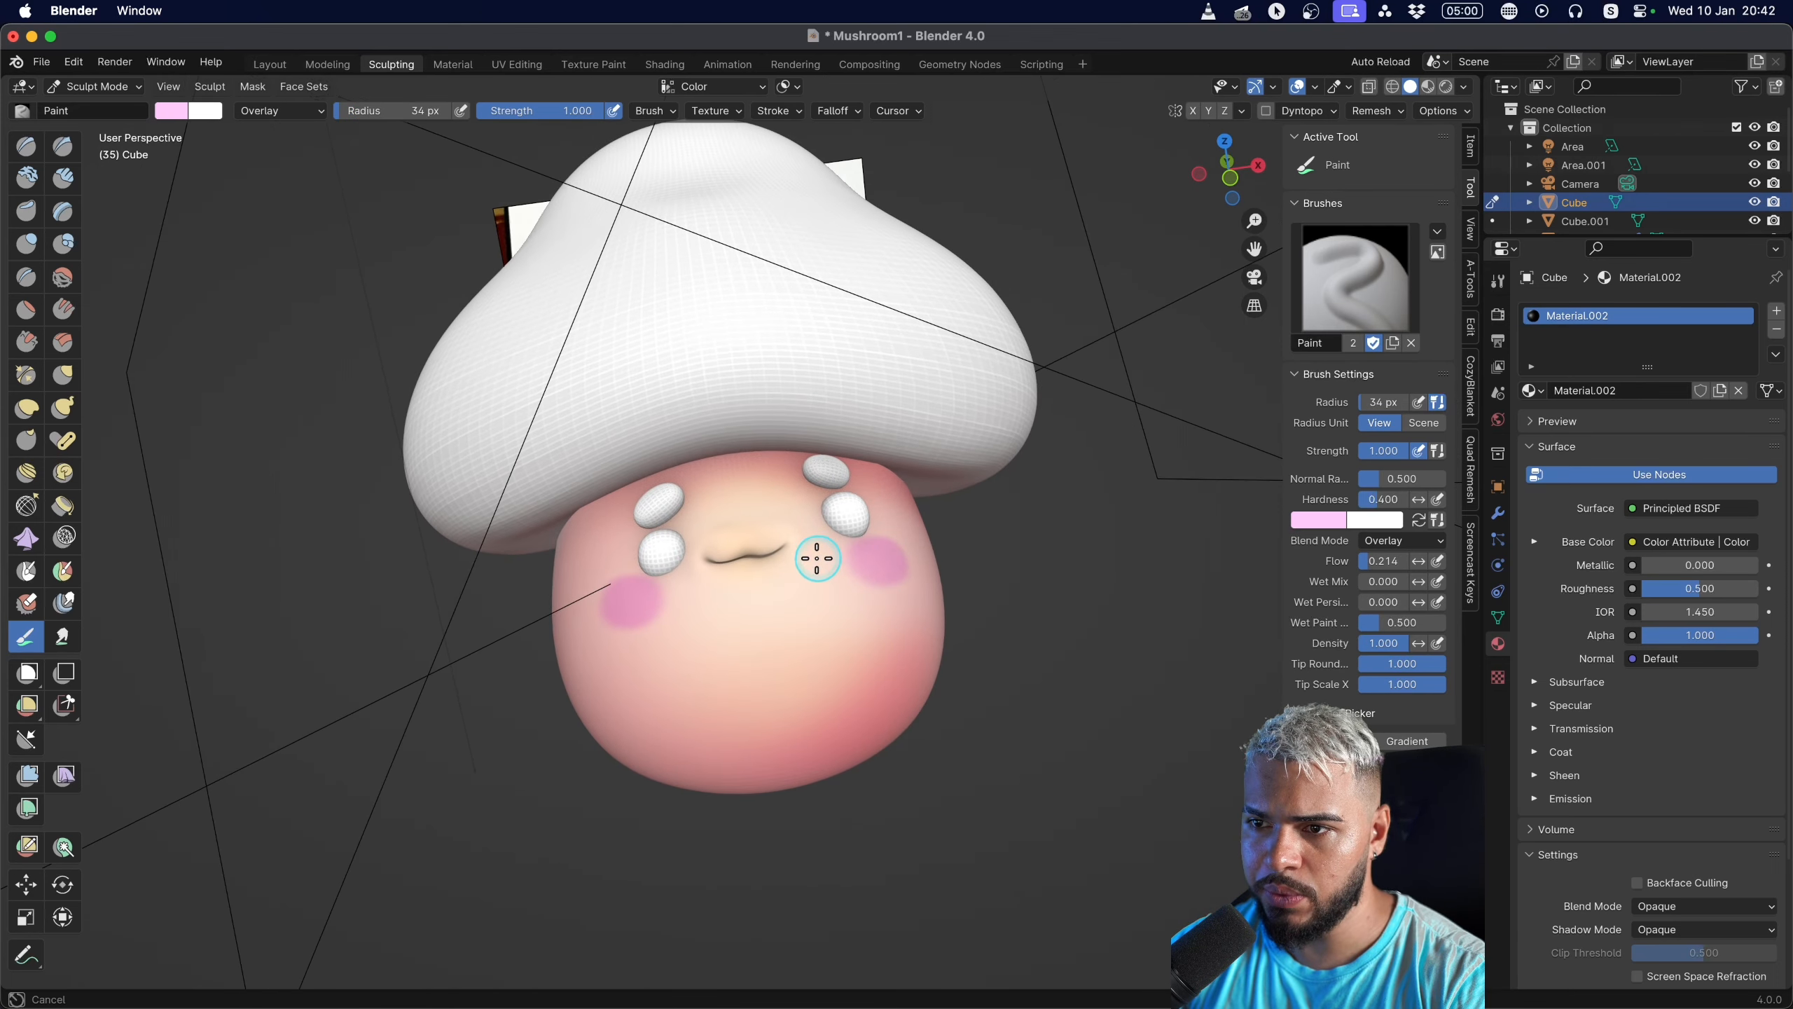
{"action": "key", "text": "Tab"}
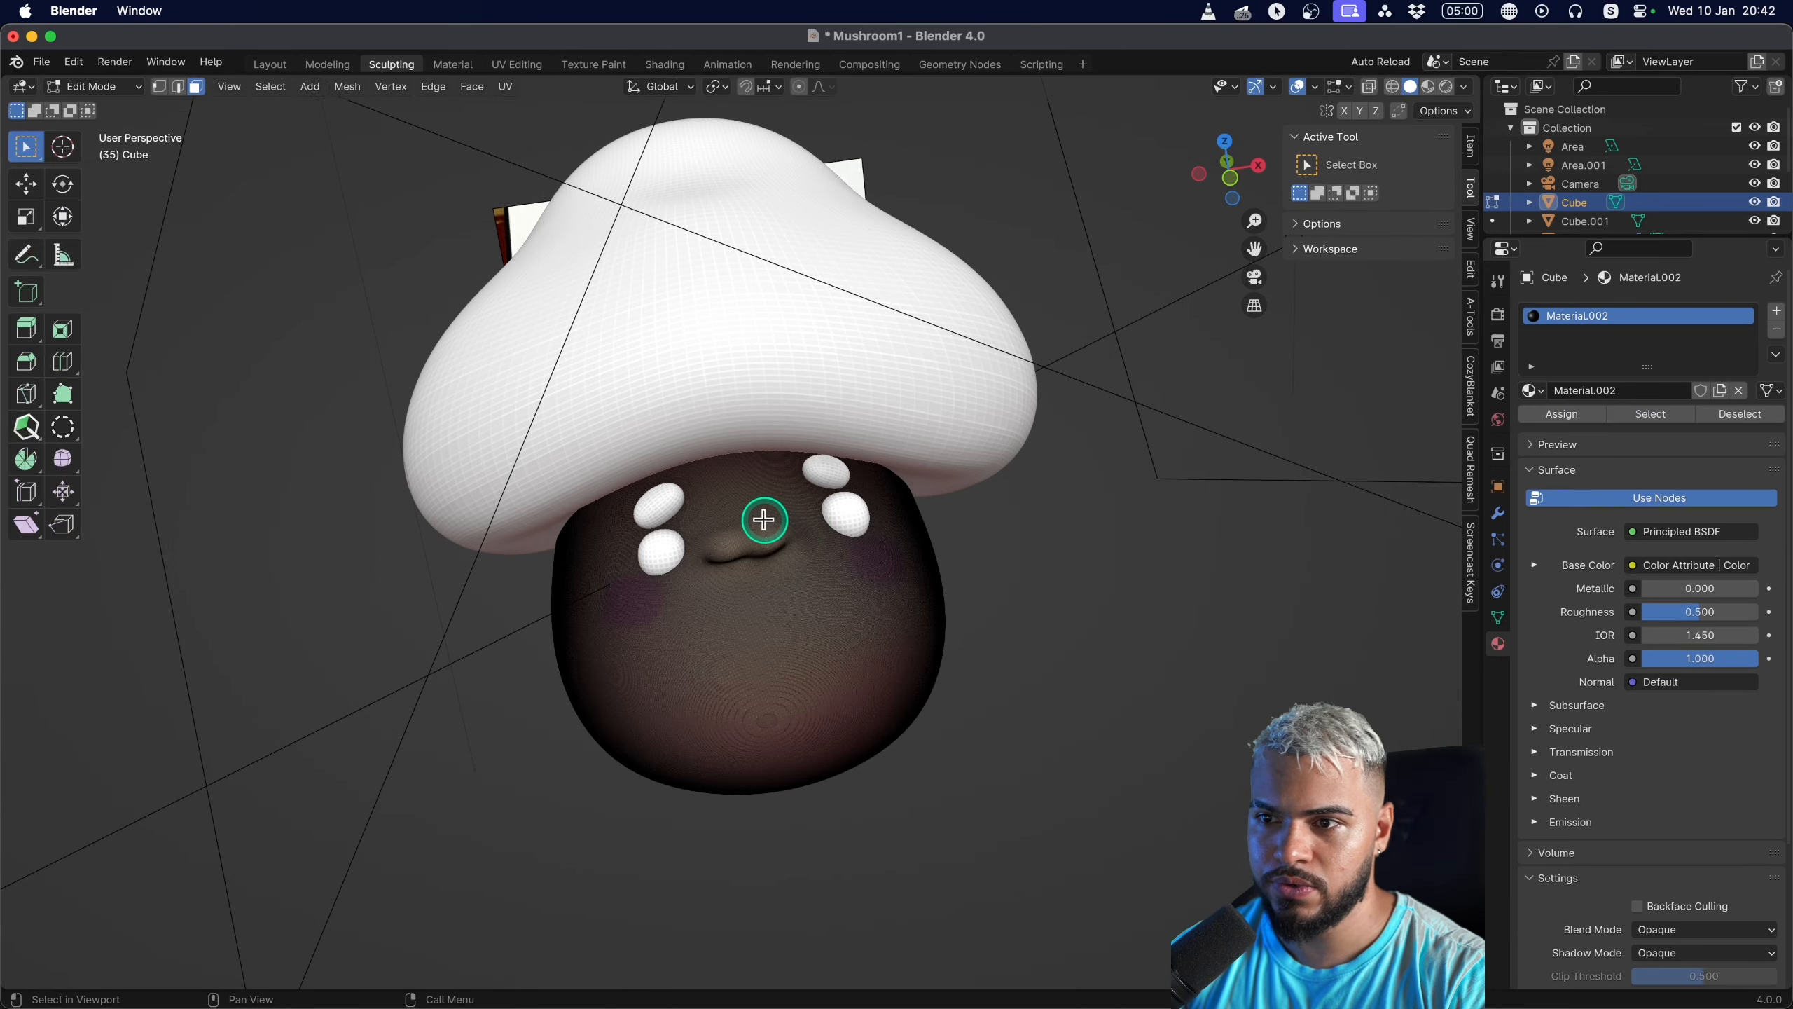
{"action": "key", "text": "Tab"}
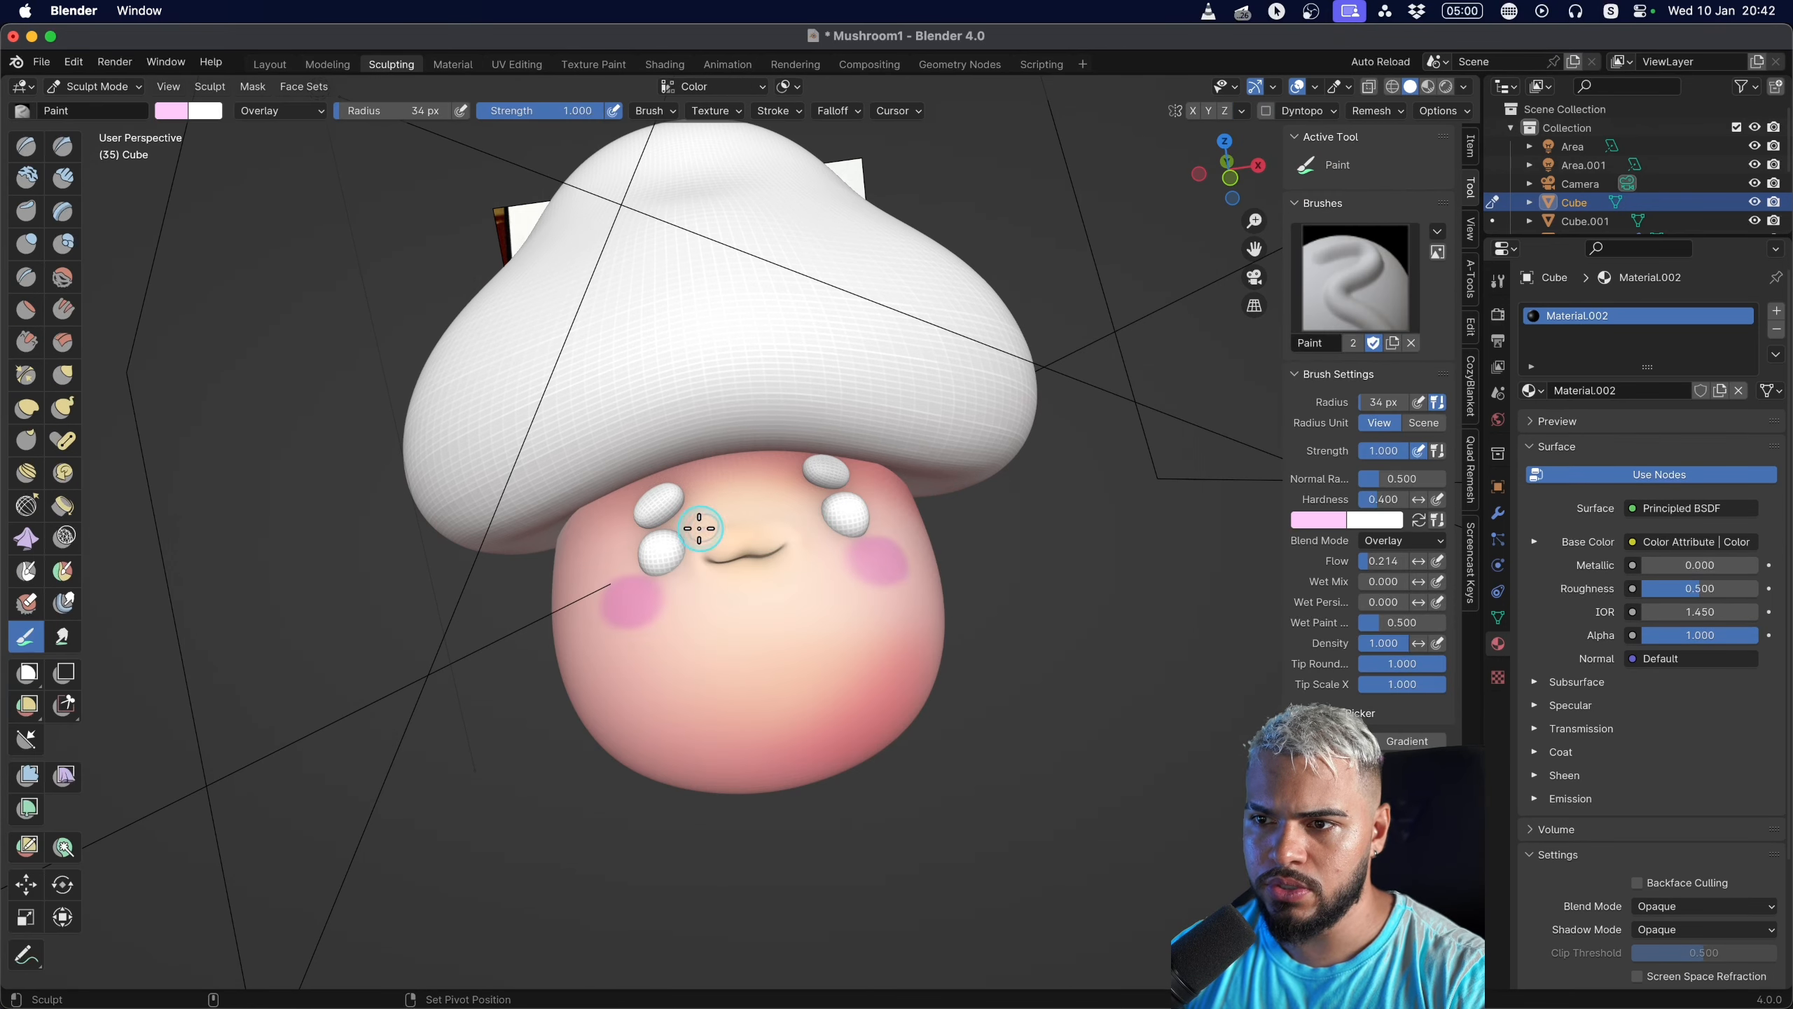
Leave sculpting for Object Mode, select the mushroom cap and bring up its material in the node editor workspace.
{"action": "middle_click_drag", "start_coordinate": [779, 526], "coordinate": [708, 537]}
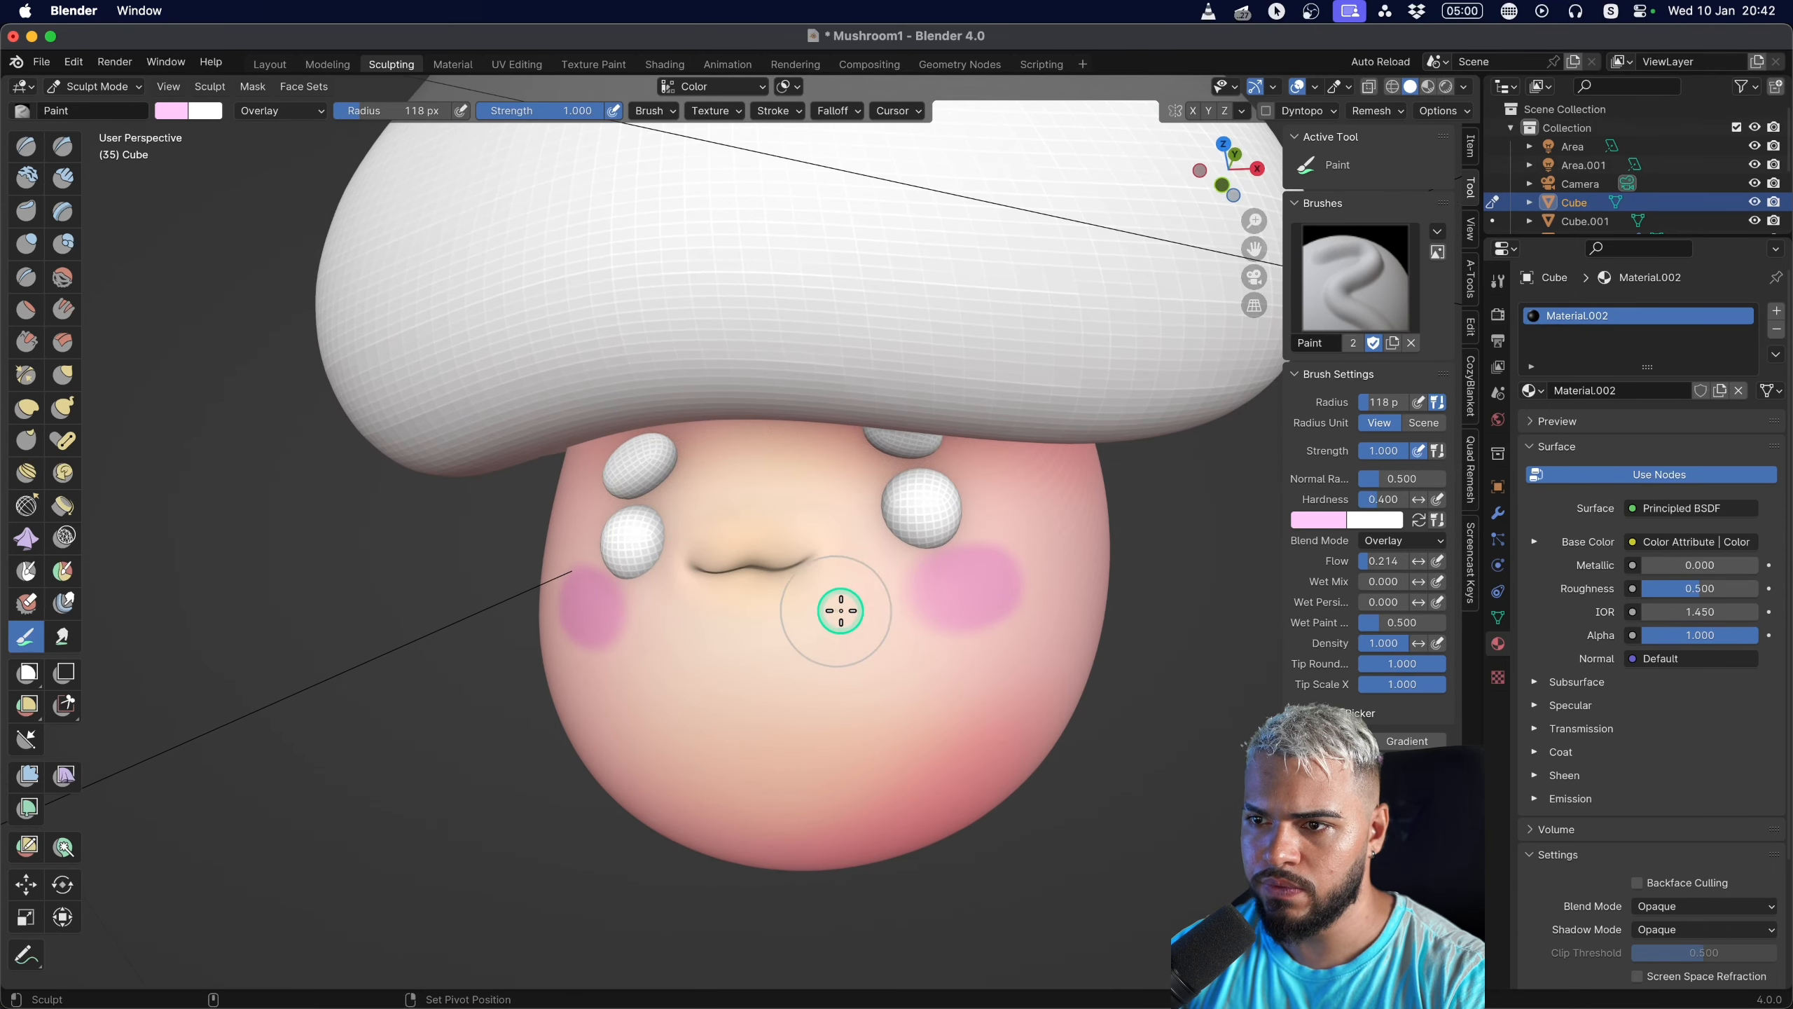
{"action": "mouse_move", "coordinate": [694, 641]}
{"action": "middle_mouse_down"}
{"action": "mouse_move", "coordinate": [904, 704]}
{"action": "mouse_move", "coordinate": [888, 520]}
{"action": "mouse_move", "coordinate": [662, 728]}
{"action": "middle_mouse_up"}
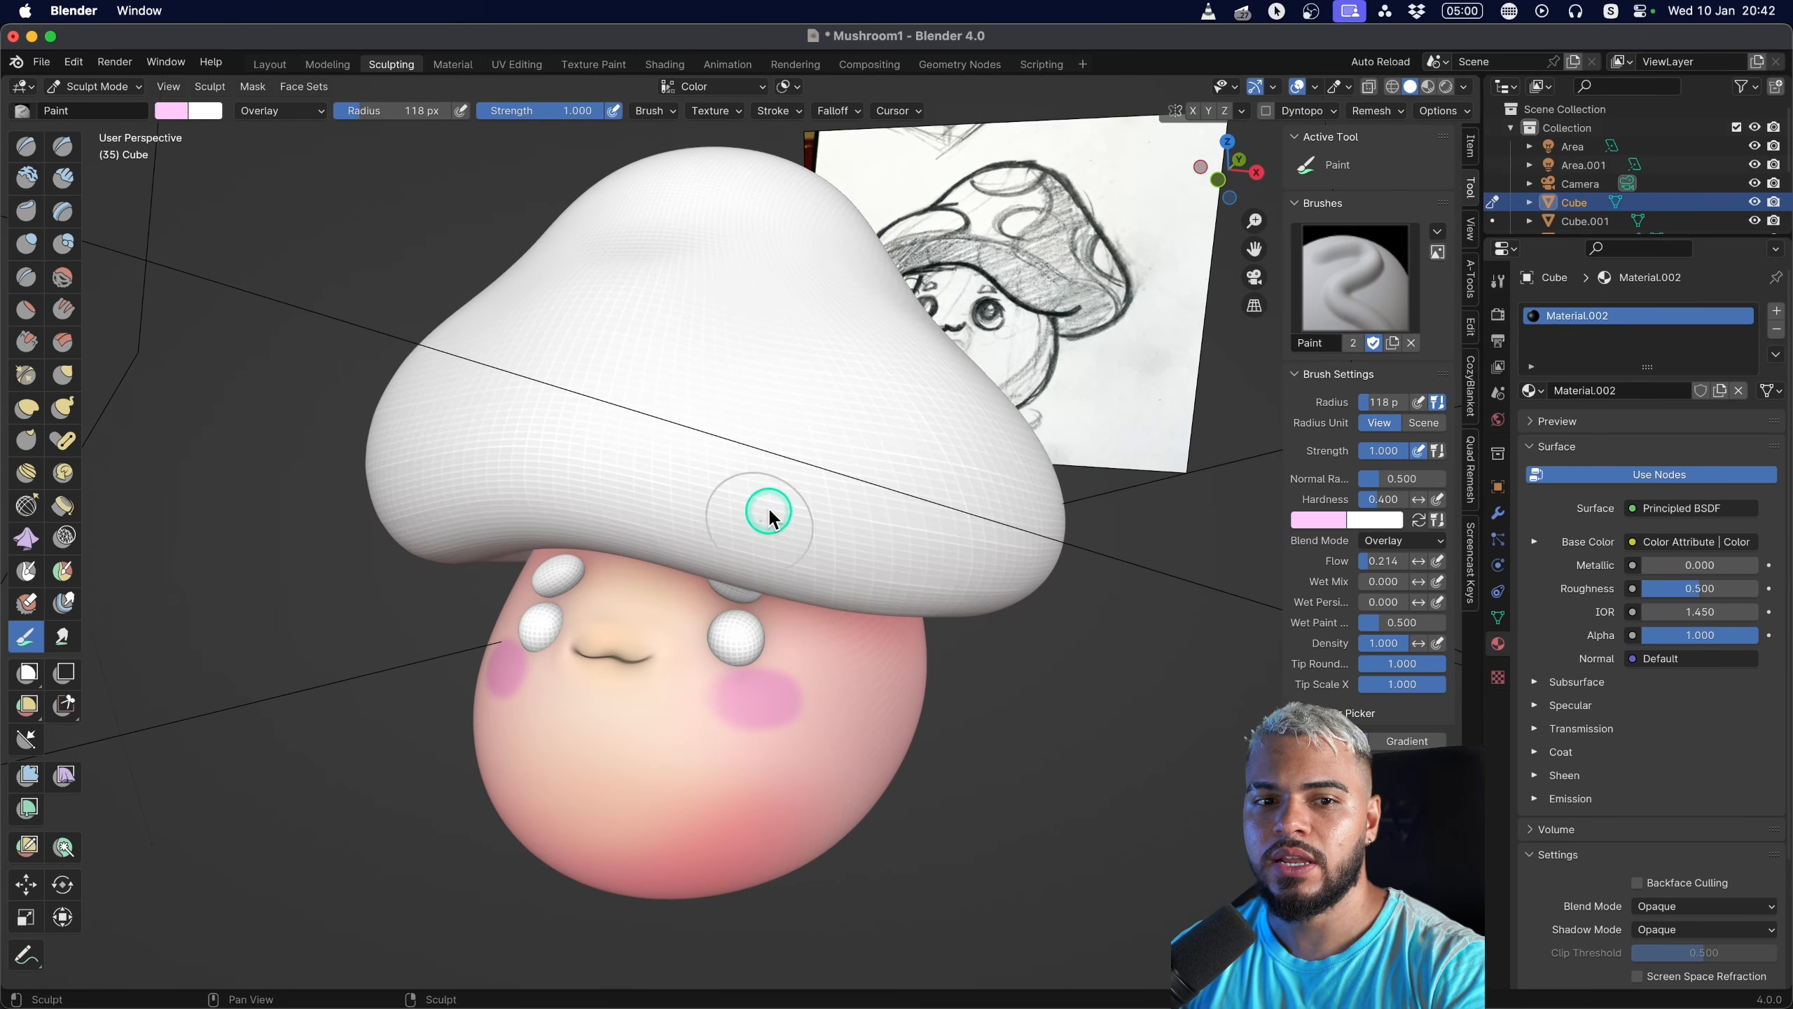
{"action": "key", "text": "ctrl+Tab"}
{"action": "left_click", "coordinate": [789, 538]}
{"action": "middle_click_drag", "start_coordinate": [789, 539], "coordinate": [738, 500]}
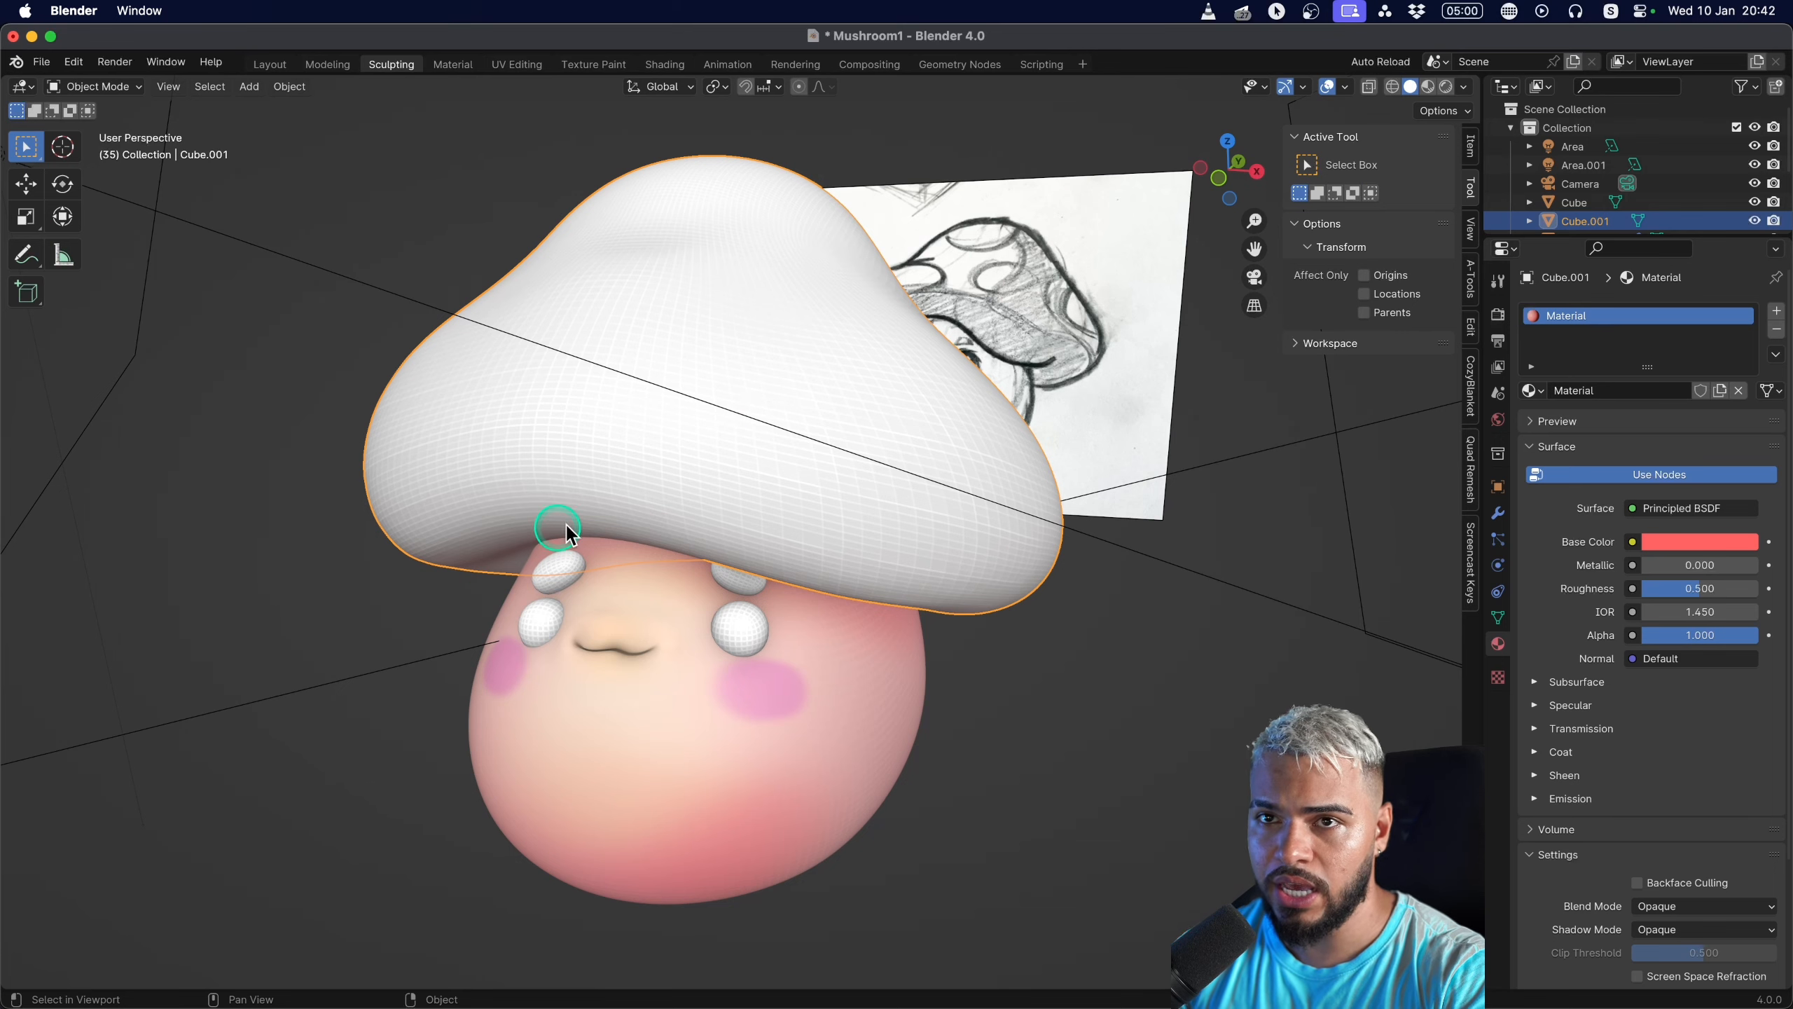
{"action": "middle_click_drag", "start_coordinate": [568, 534], "coordinate": [763, 448]}
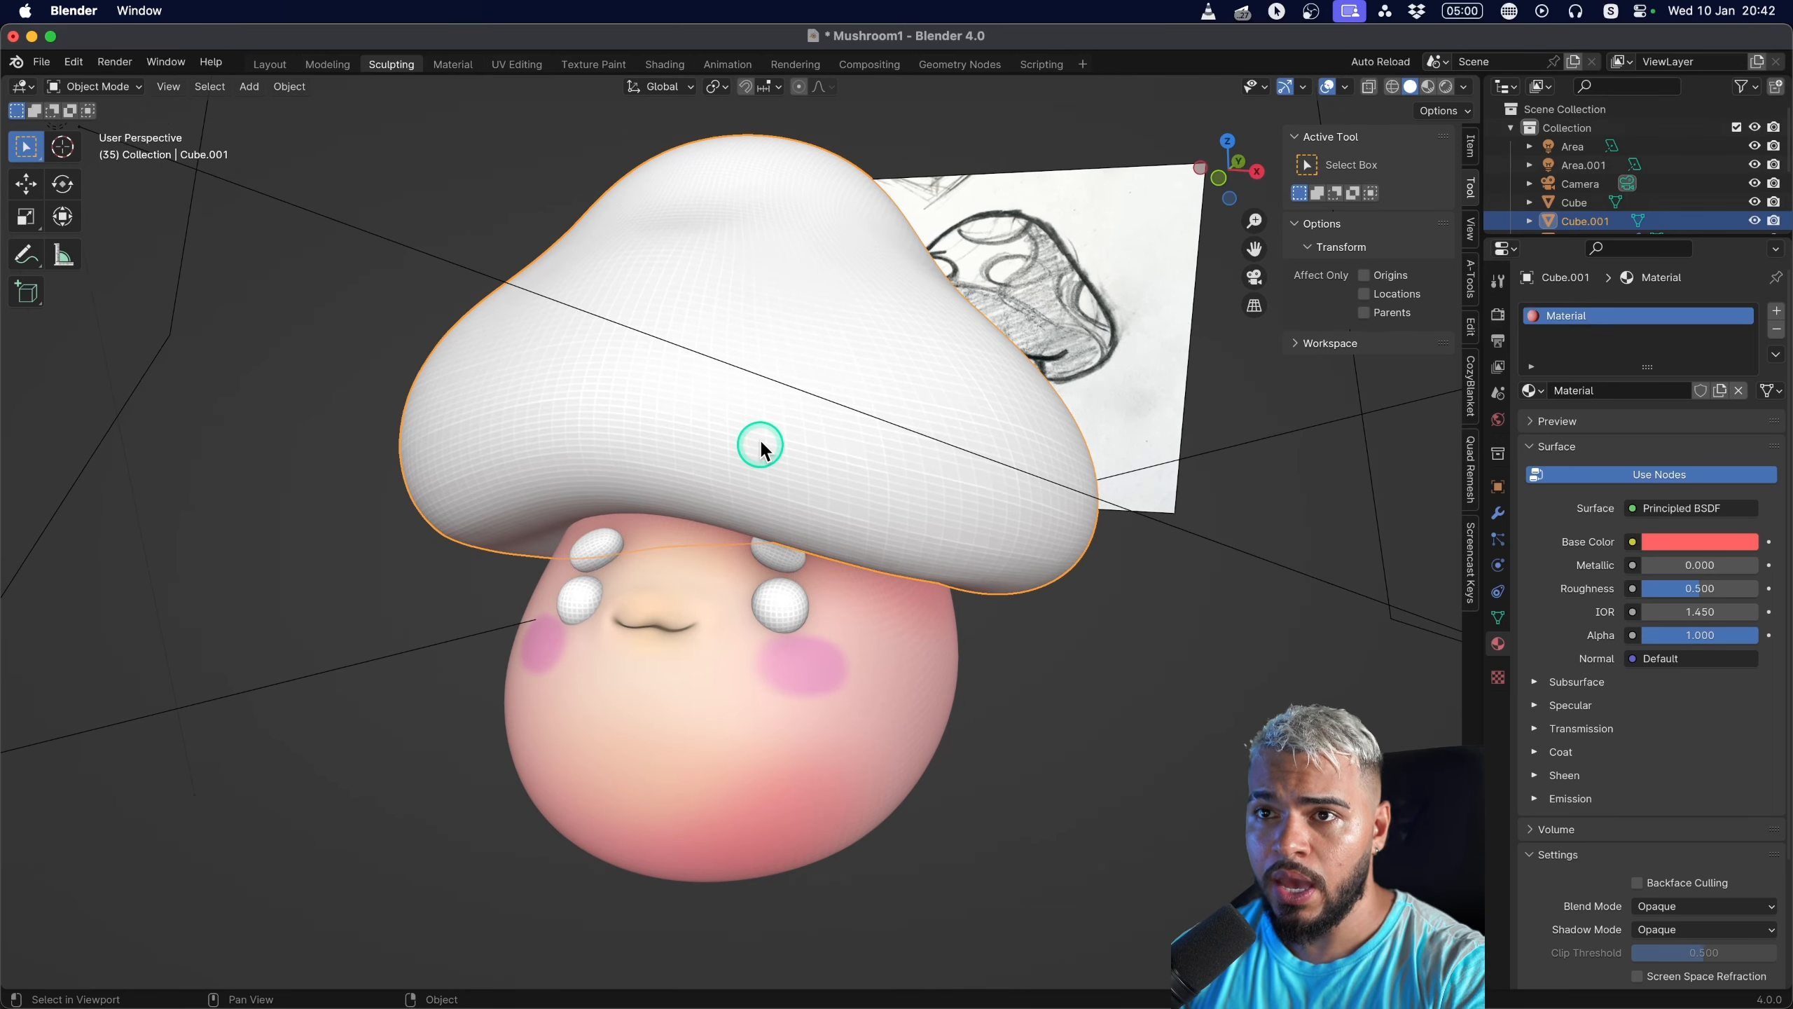
{"action": "left_click", "coordinate": [450, 66]}
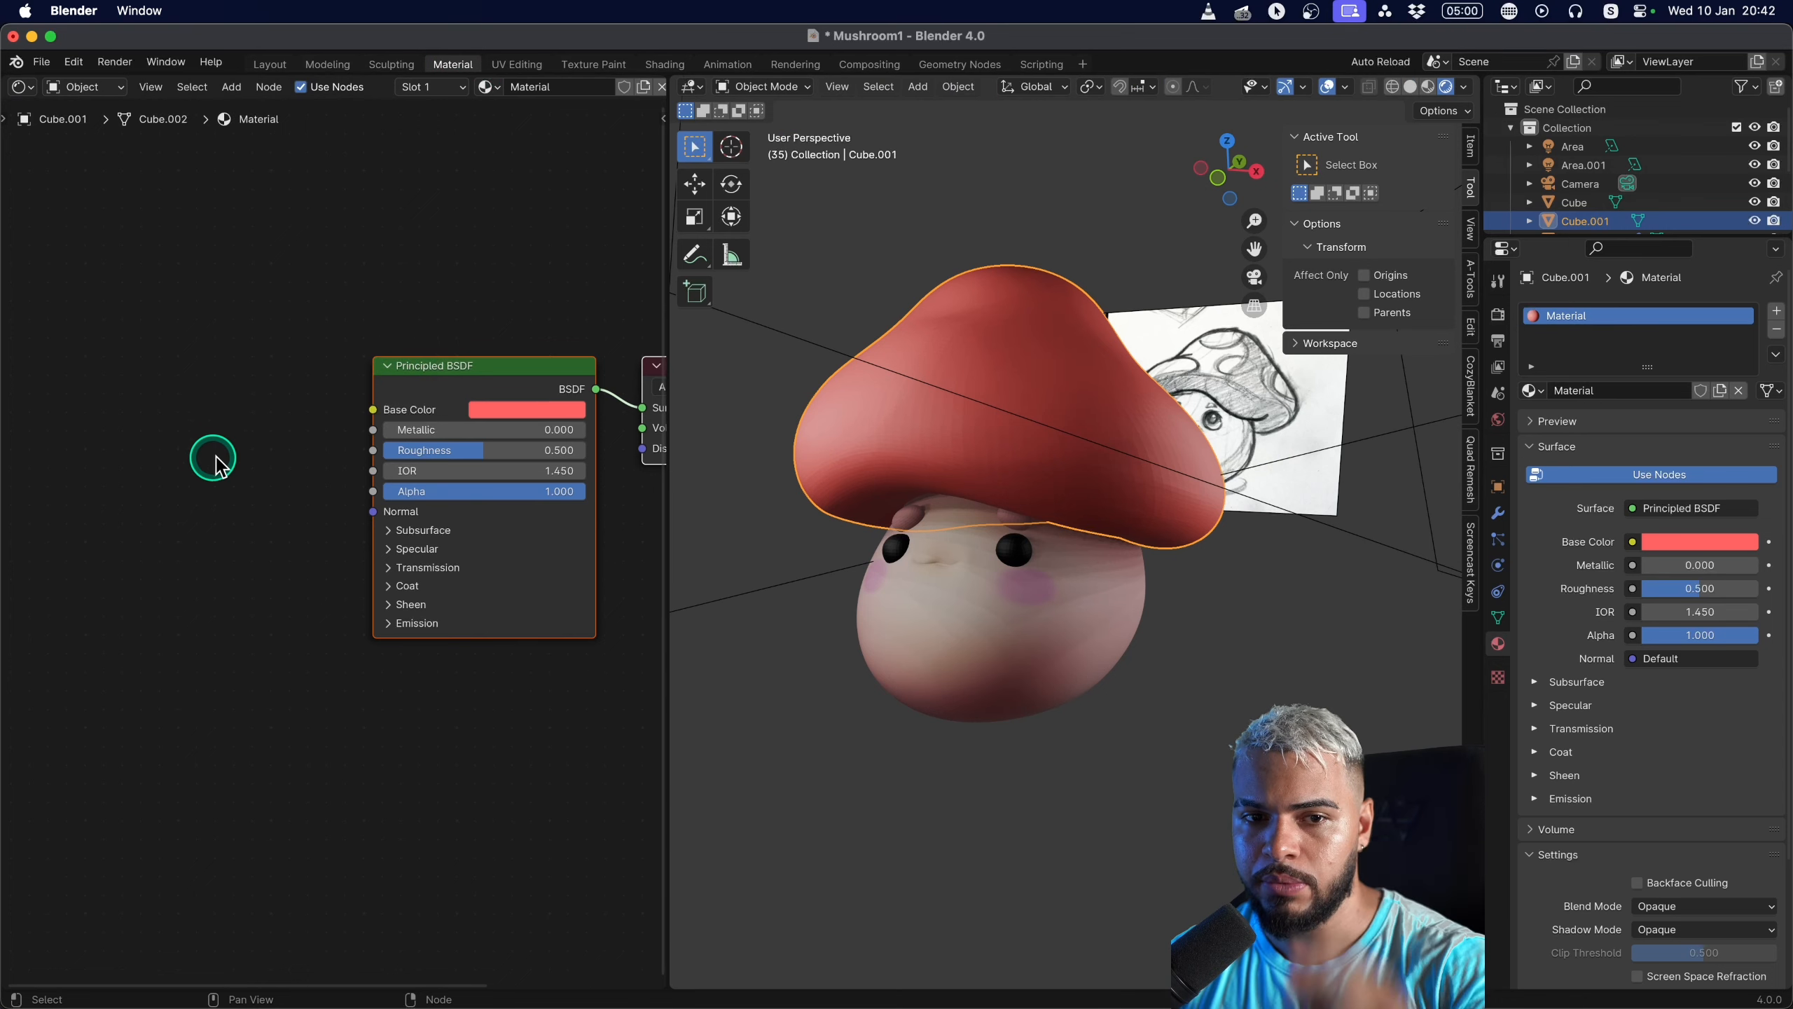
Add a Color Attribute node to the cap's material, beside the Principled BSDF node.
{"action": "middle_click_drag", "start_coordinate": [75, 472], "coordinate": [150, 473]}
{"action": "left_click", "coordinate": [251, 459]}
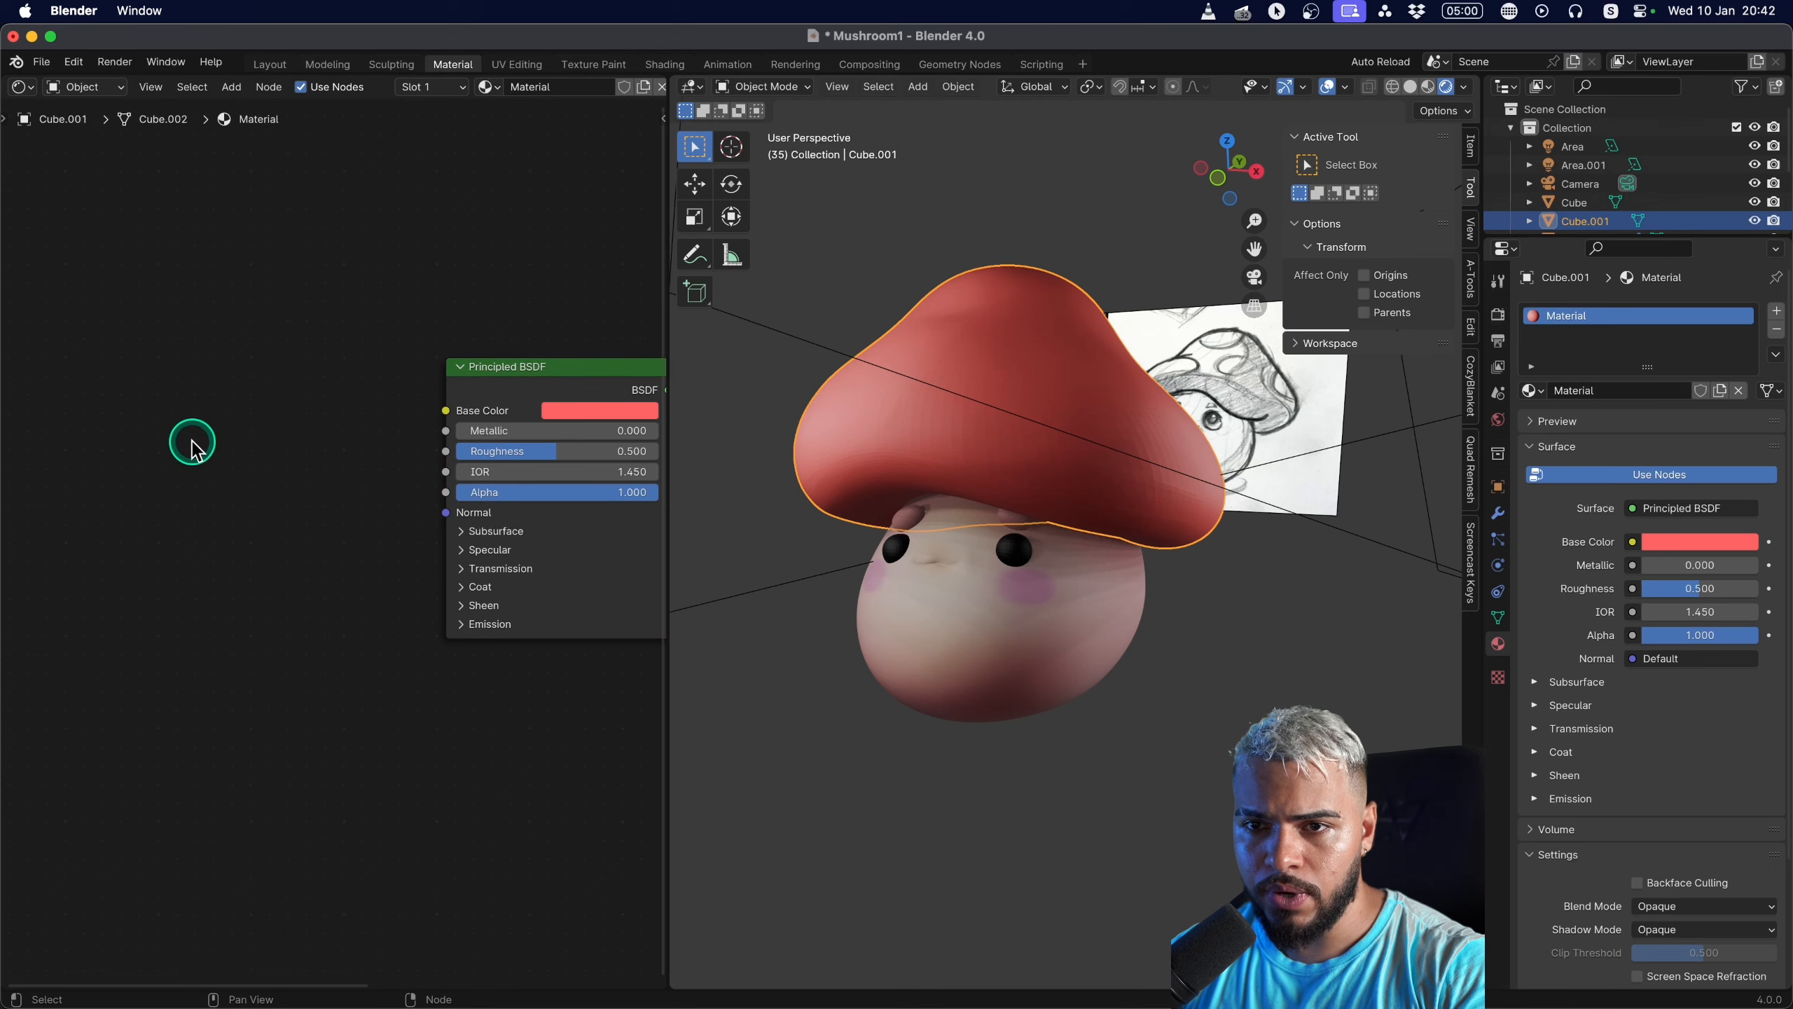
{"action": "key", "text": "shift+a"}
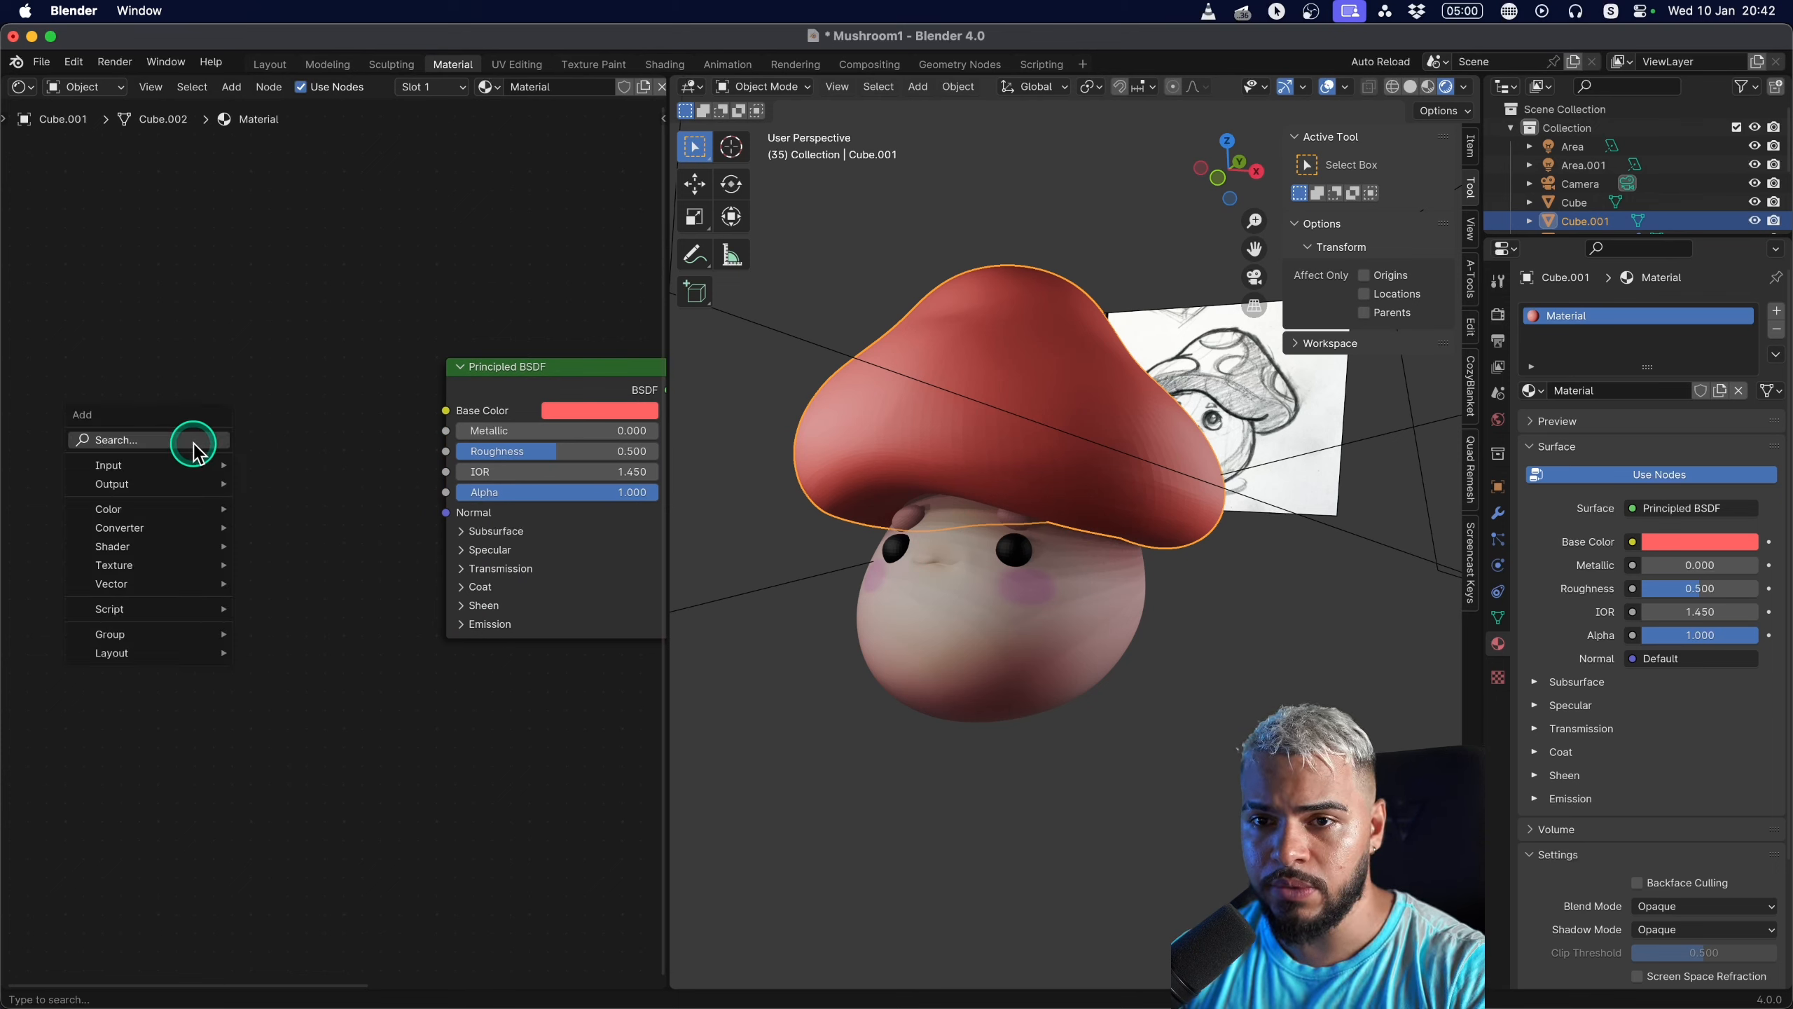
{"action": "left_click", "coordinate": [161, 440]}
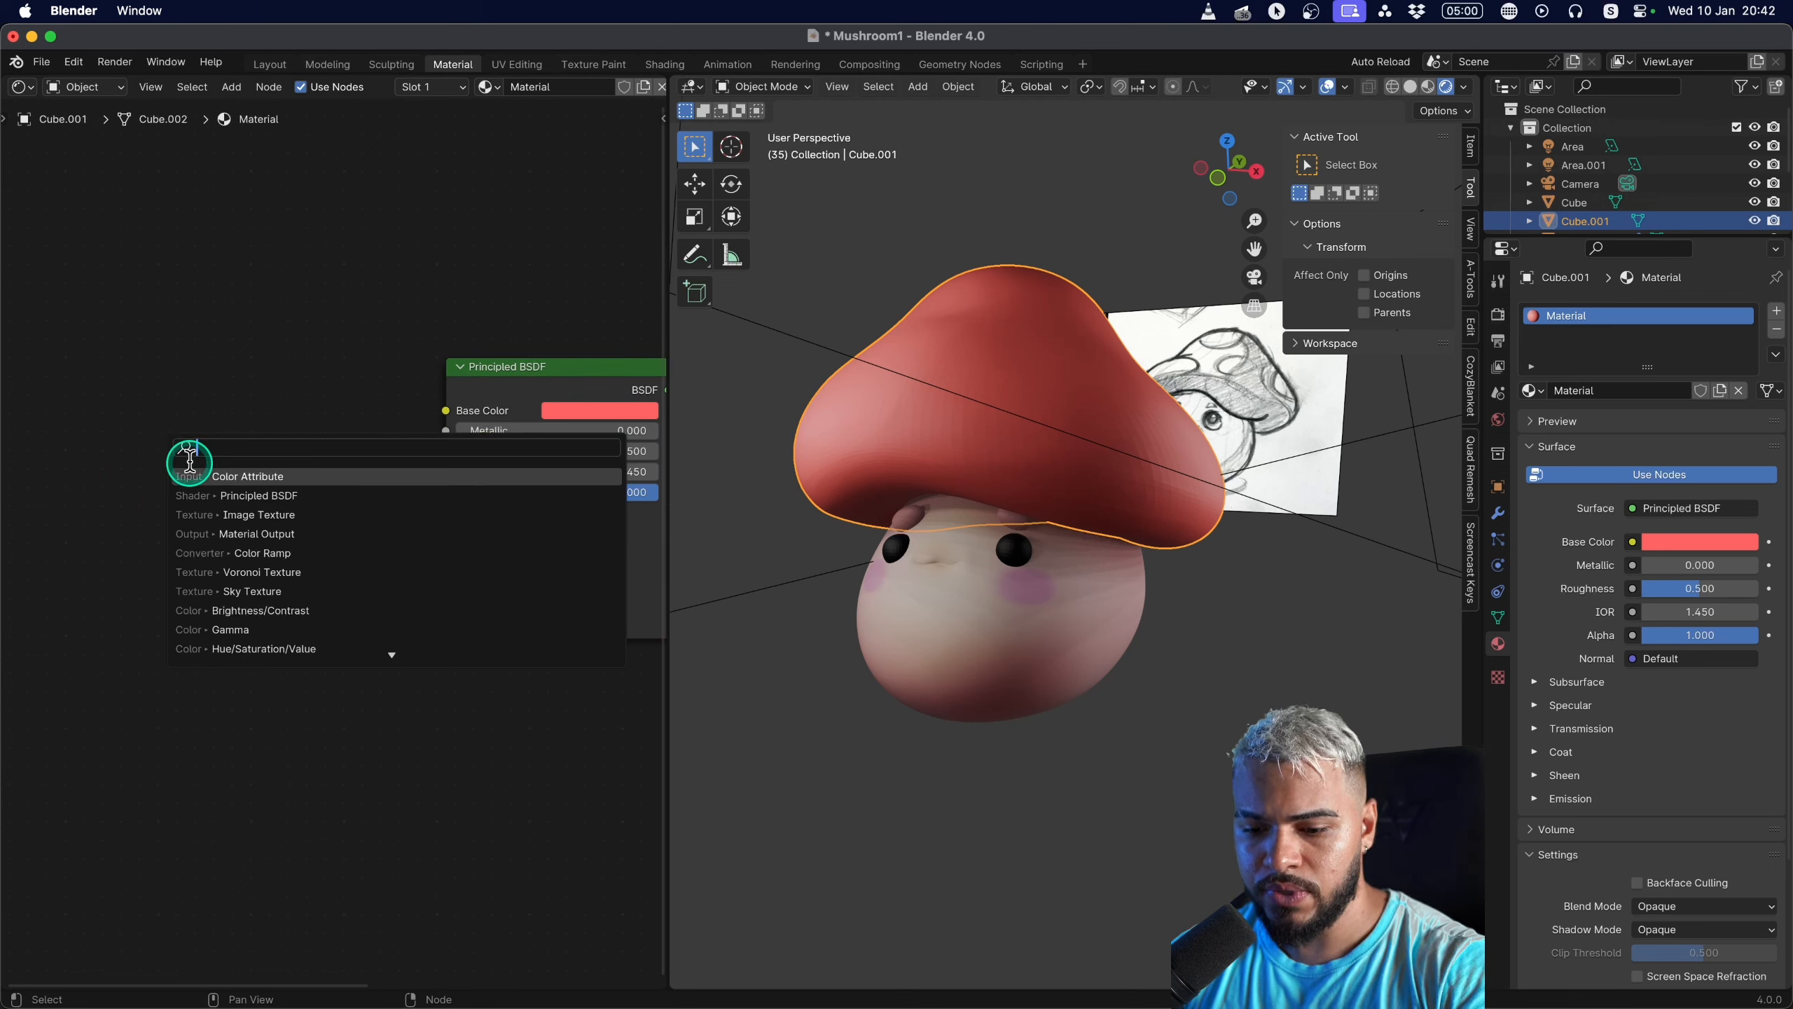
{"action": "type", "text": "color"}
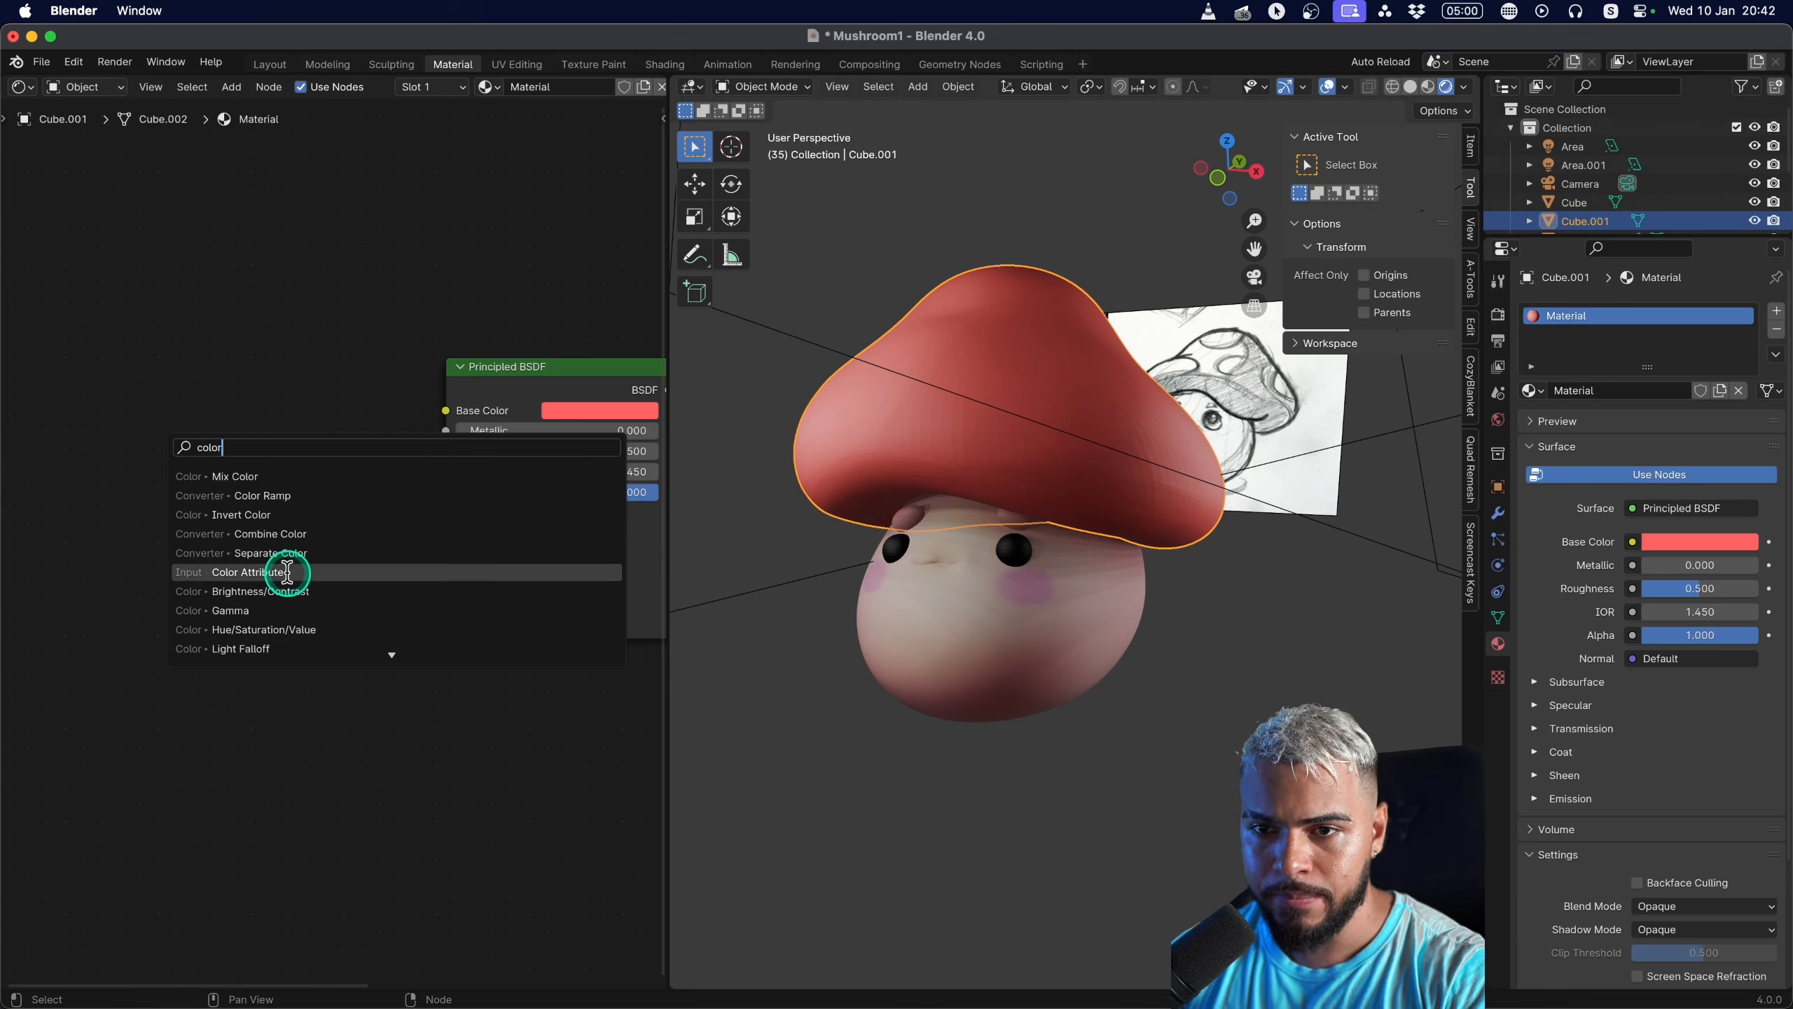
{"action": "left_click", "coordinate": [287, 572]}
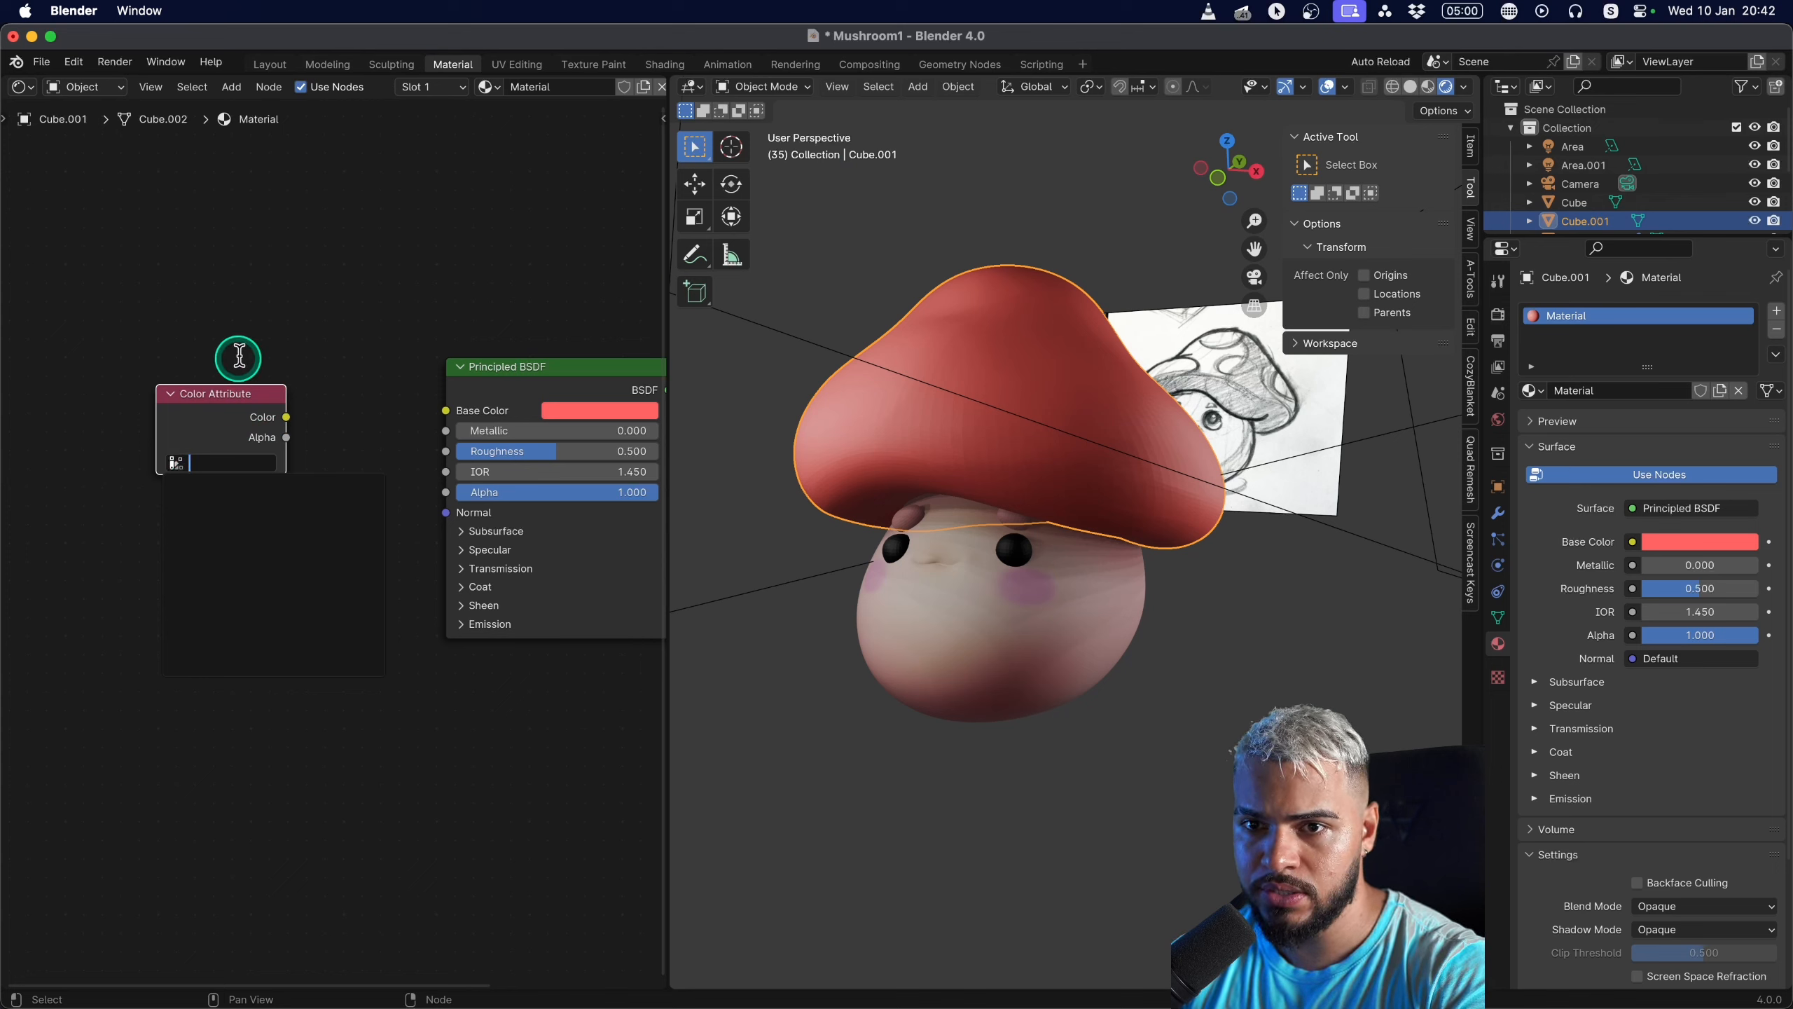
In Sculpt Mode, make a first paint stroke on the cap's front and set the brush radius to 202 px.
{"action": "left_click", "coordinate": [784, 87]}
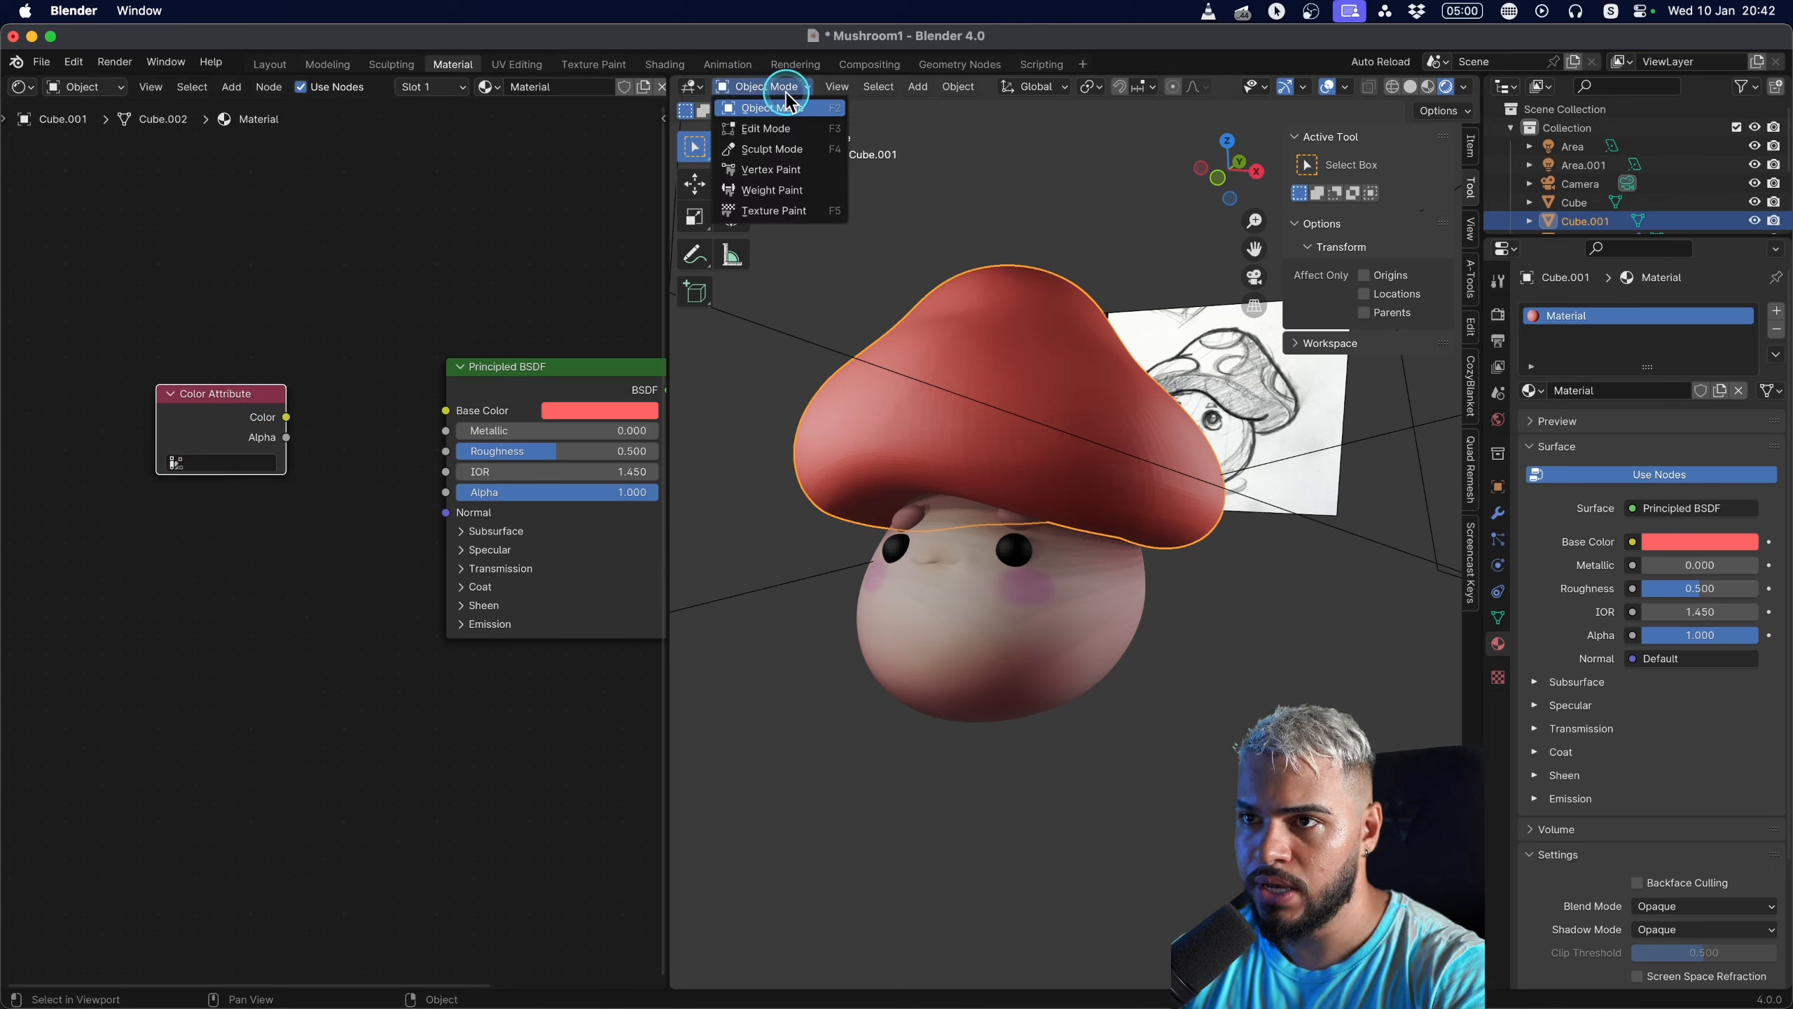
{"action": "left_click", "coordinate": [776, 149]}
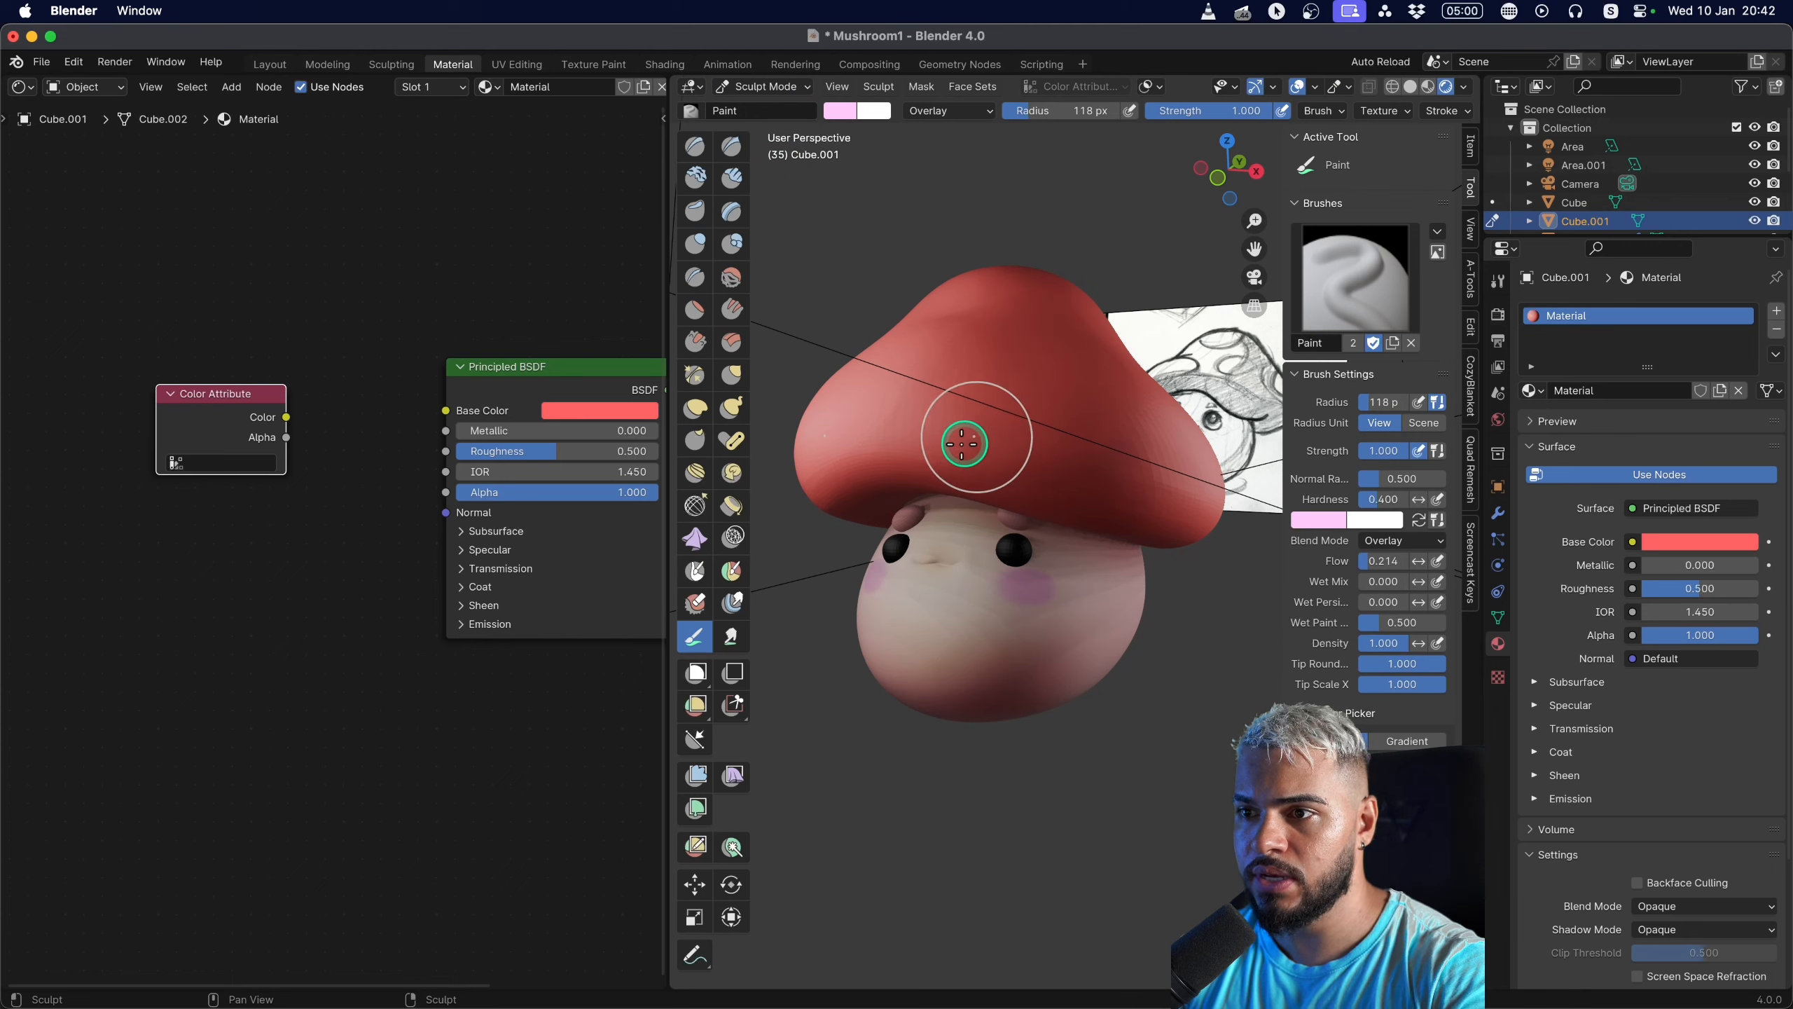
{"action": "middle_click_drag", "start_coordinate": [961, 432], "coordinate": [1049, 490]}
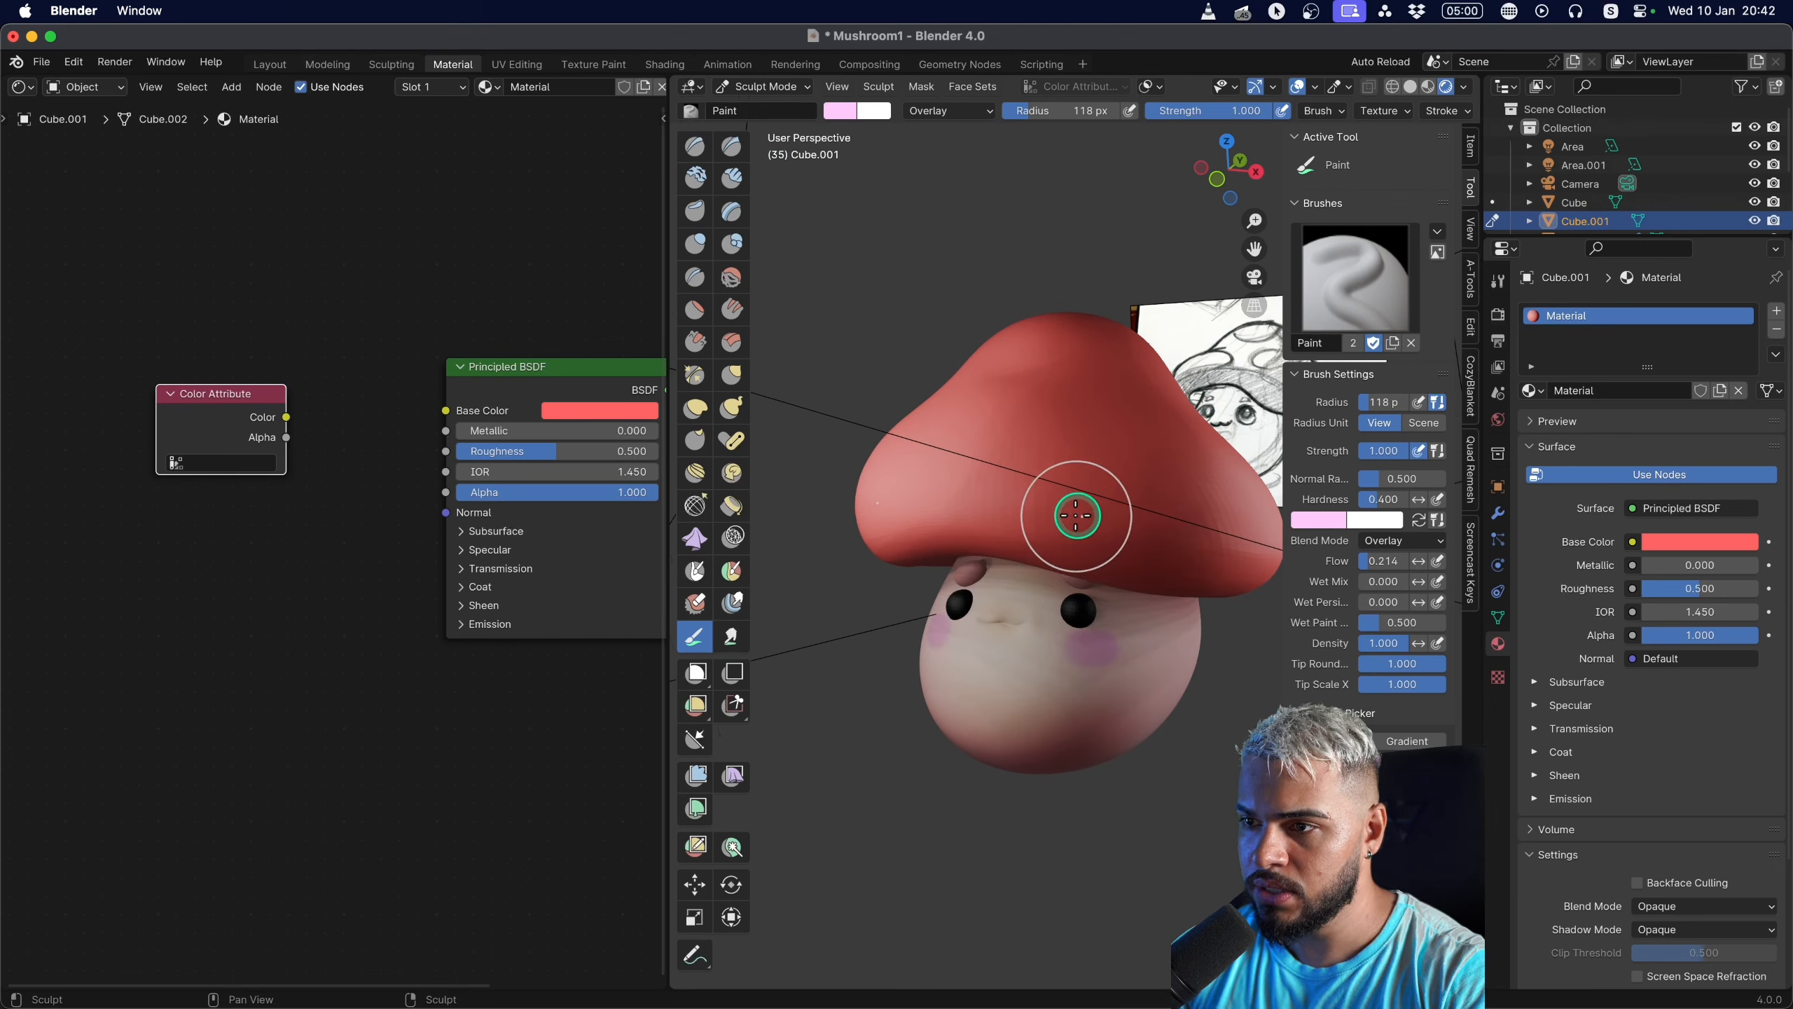
{"action": "mouse_move", "coordinate": [1061, 433]}
{"action": "left_mouse_down"}
{"action": "mouse_move", "coordinate": [1104, 464]}
{"action": "mouse_move", "coordinate": [1016, 453]}
{"action": "left_mouse_up"}
{"action": "key", "text": "f"}
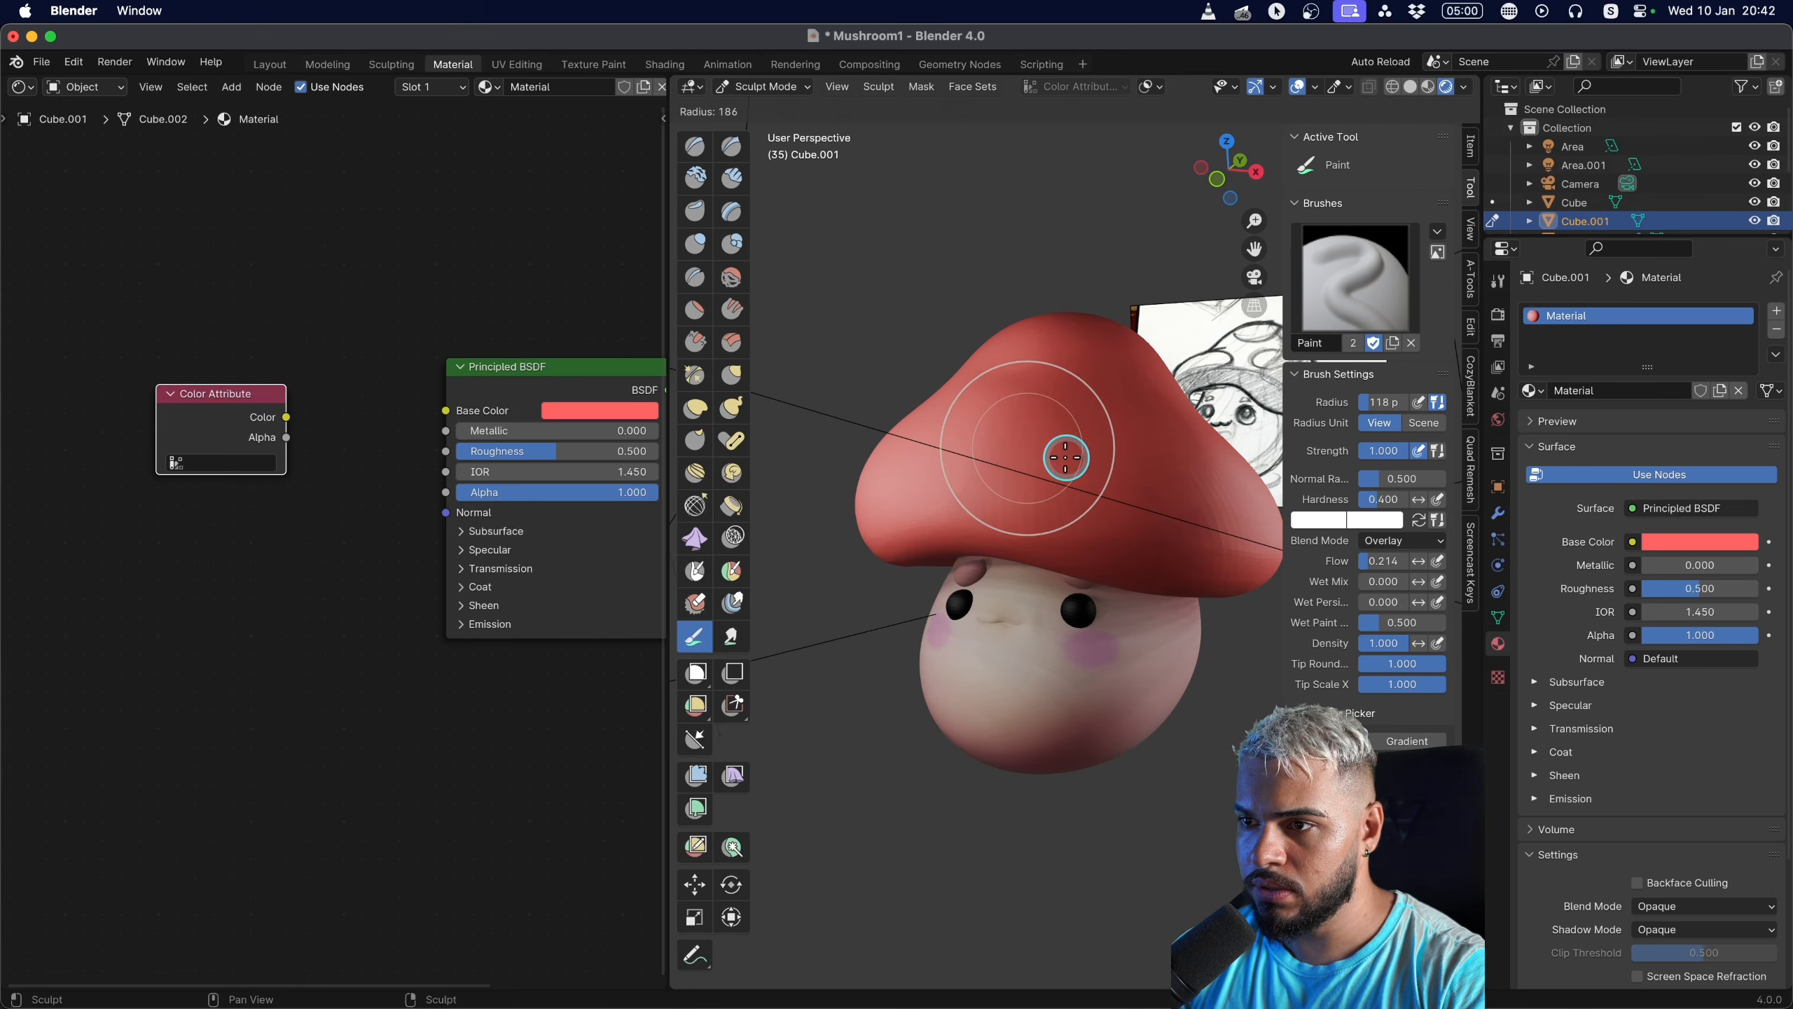
{"action": "left_click", "coordinate": [1127, 451]}
Switch the viewport to solid shading and assign the cap's Color attribute in the Color Attribute node.
{"action": "left_click", "coordinate": [1410, 88]}
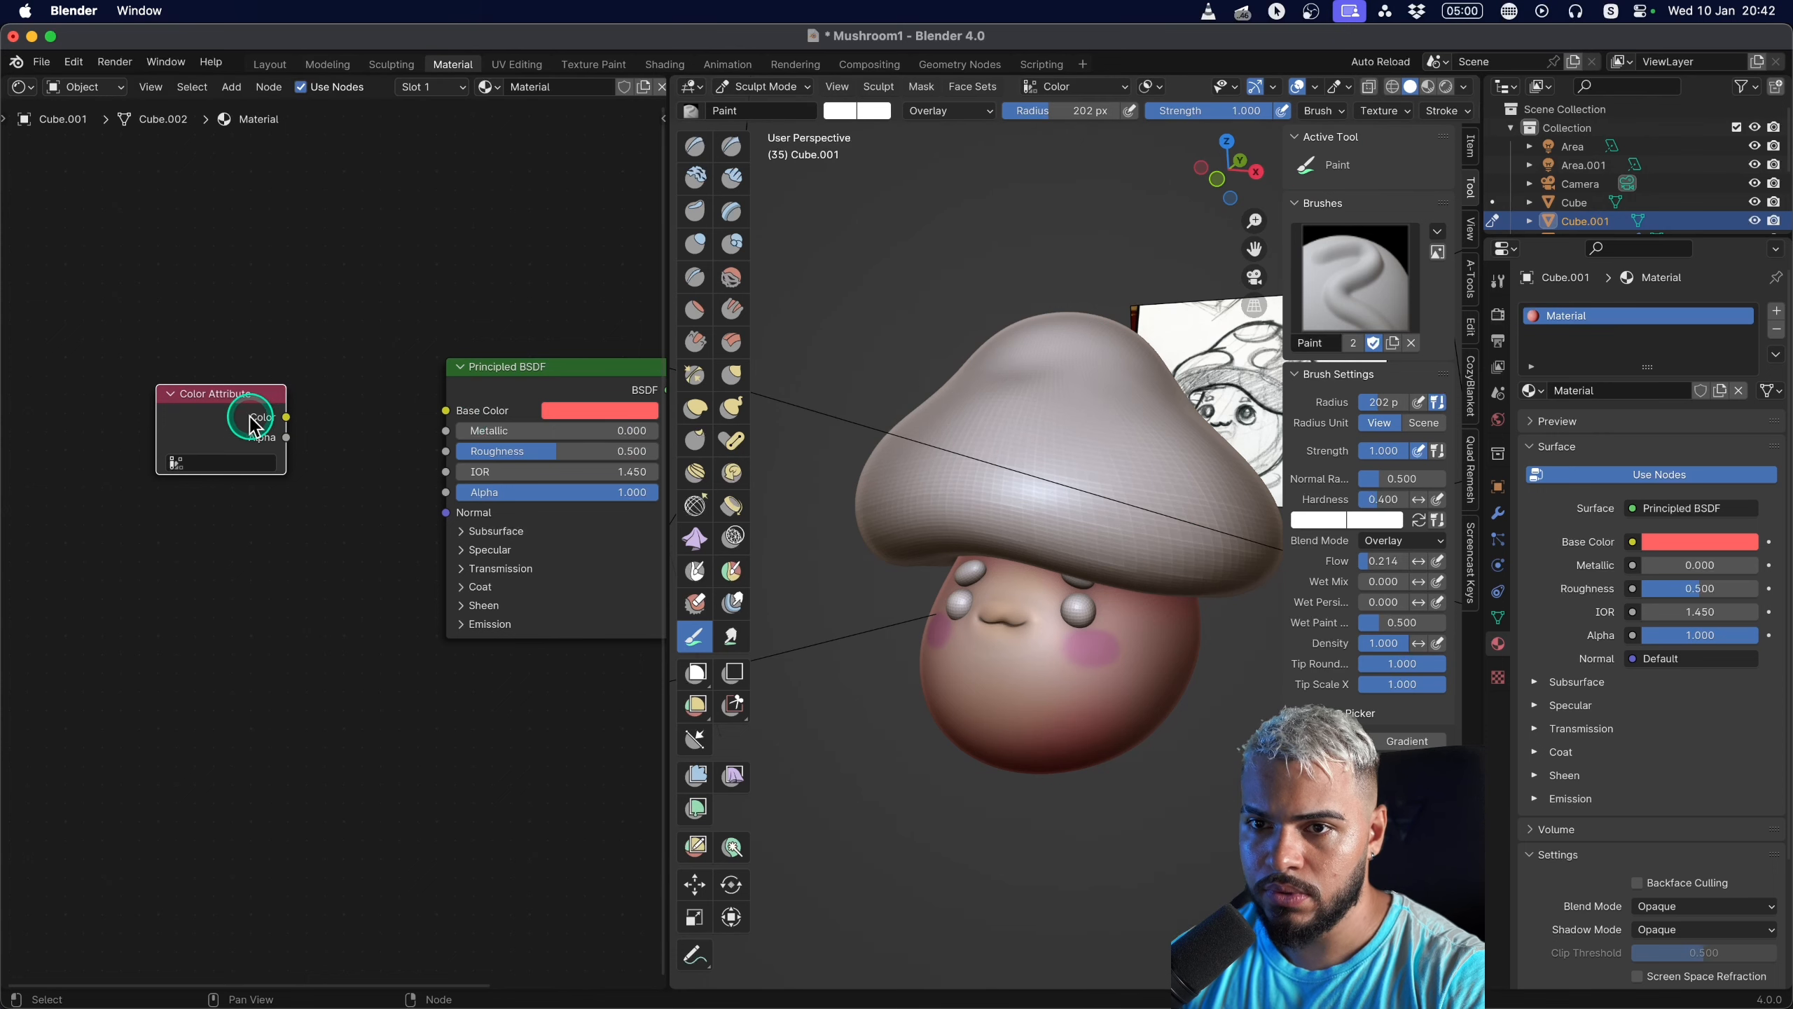
{"action": "left_click", "coordinate": [189, 490]}
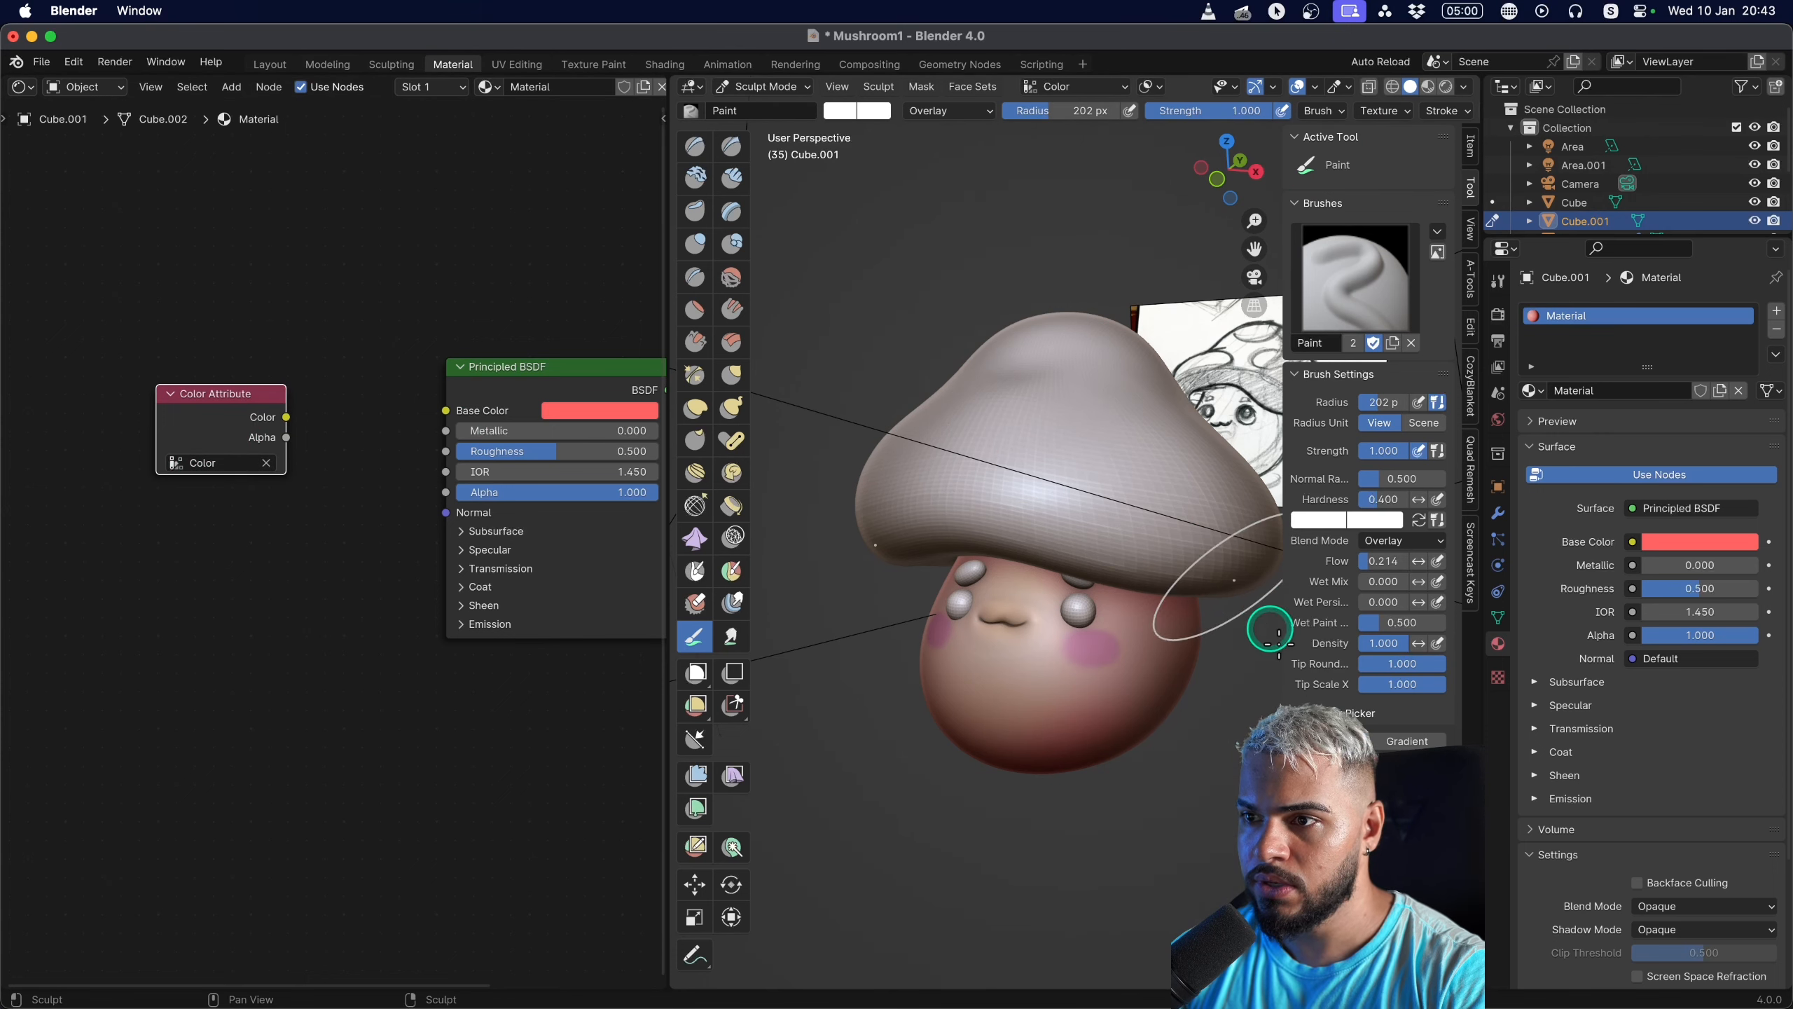
{"action": "left_click_drag", "start_coordinate": [939, 500], "coordinate": [975, 472]}
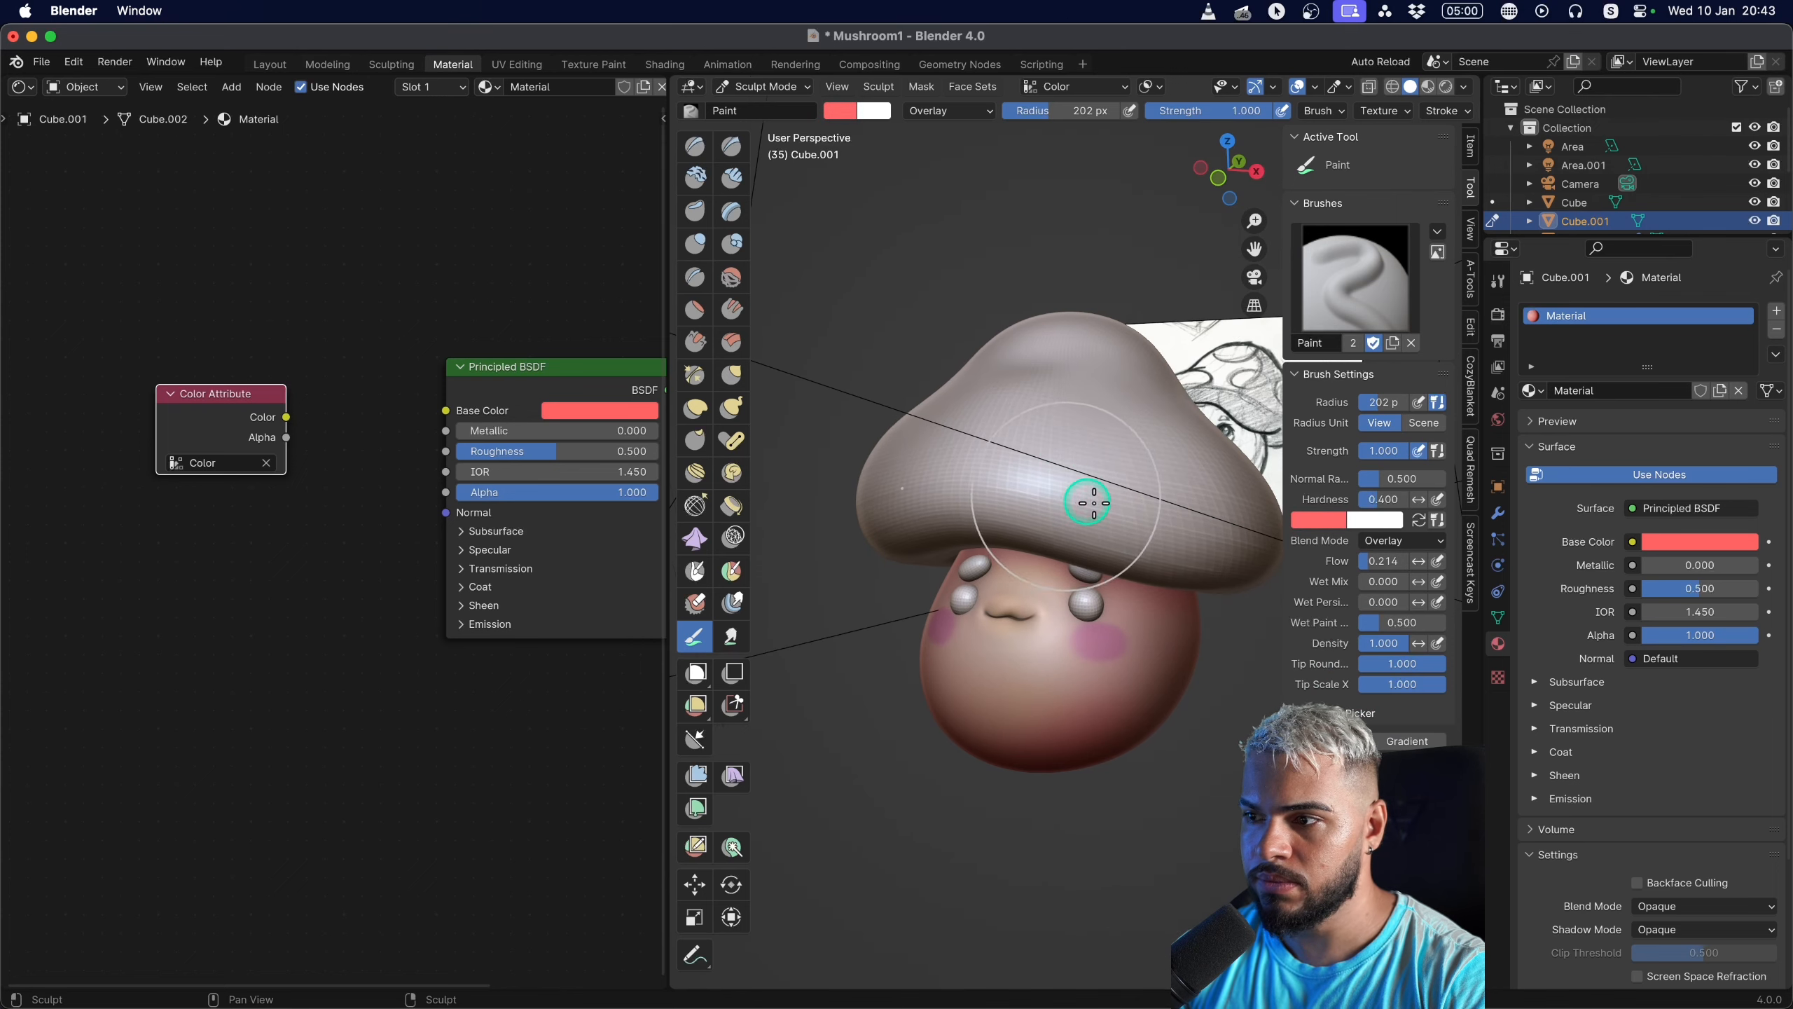
Paint a first red stroke on the cap's front using the Mix blend mode, and enlarge the brush radius to 332 px.
{"action": "left_click", "coordinate": [1400, 541]}
{"action": "left_click", "coordinate": [1376, 562]}
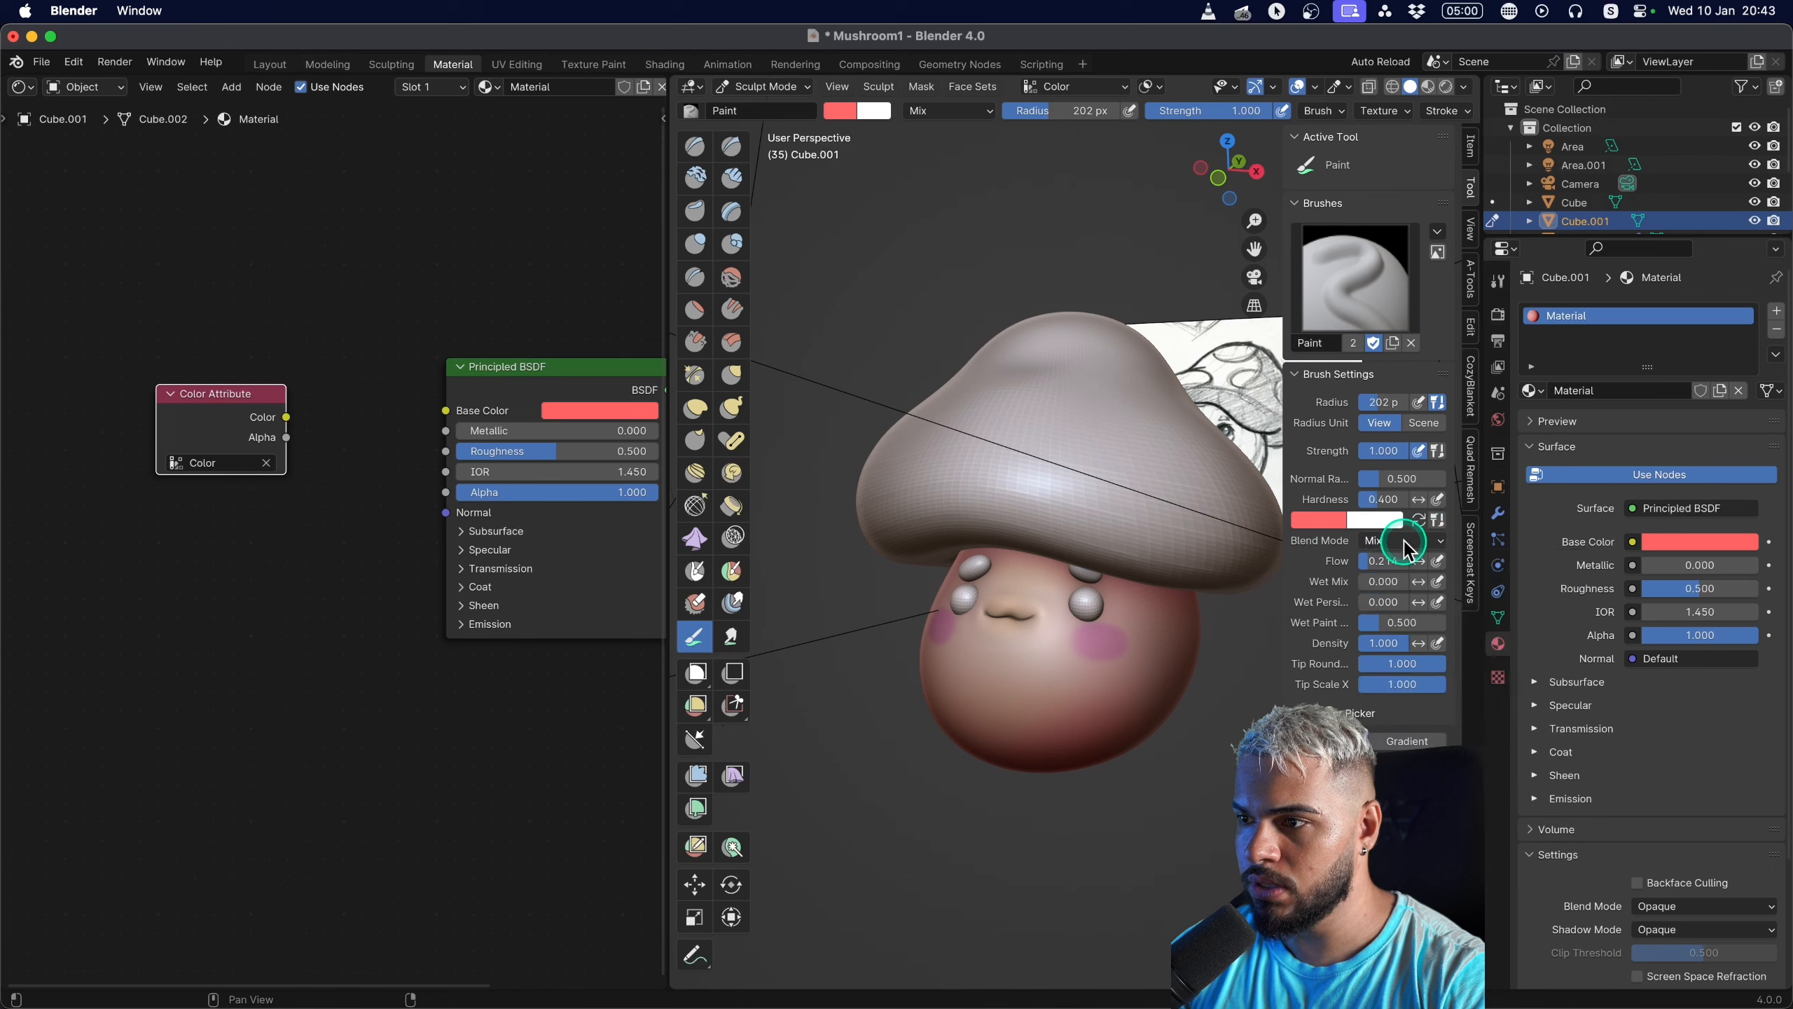
{"action": "left_click_drag", "start_coordinate": [1073, 432], "coordinate": [1061, 479]}
{"action": "key", "text": "f"}
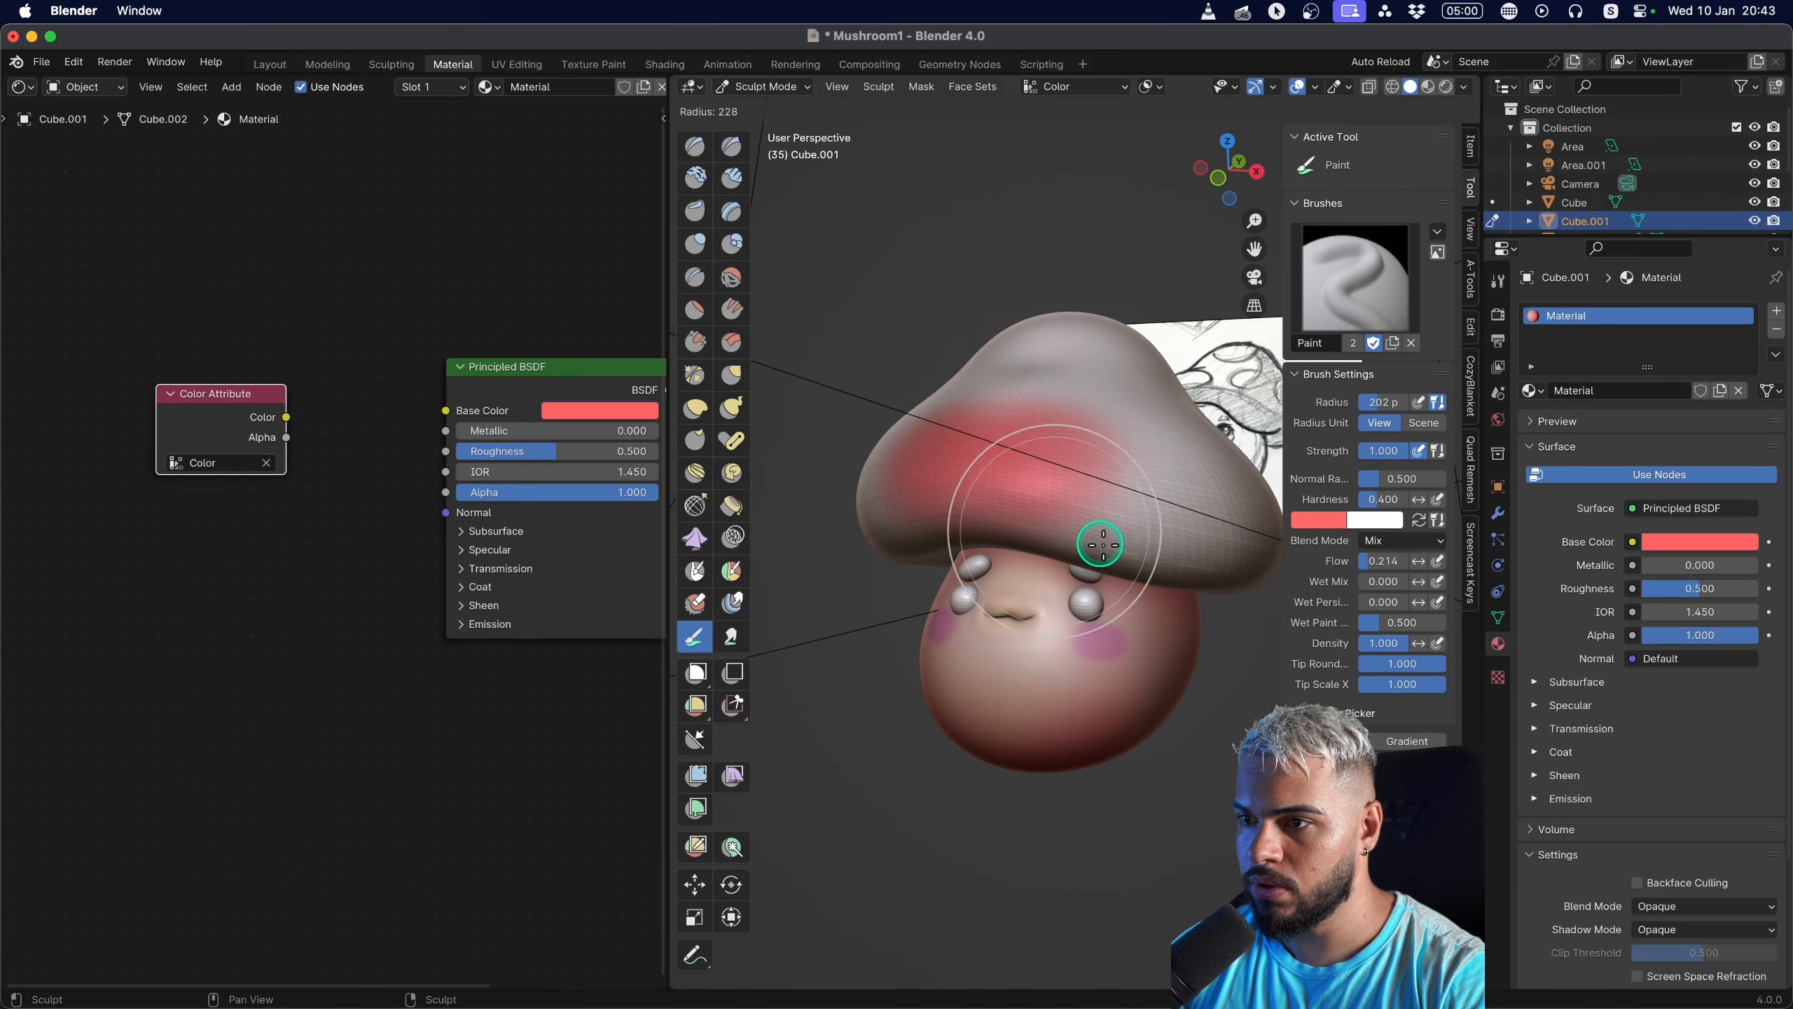
{"action": "left_click", "coordinate": [1103, 542]}
{"action": "middle_click_drag", "start_coordinate": [1128, 535], "coordinate": [1104, 532]}
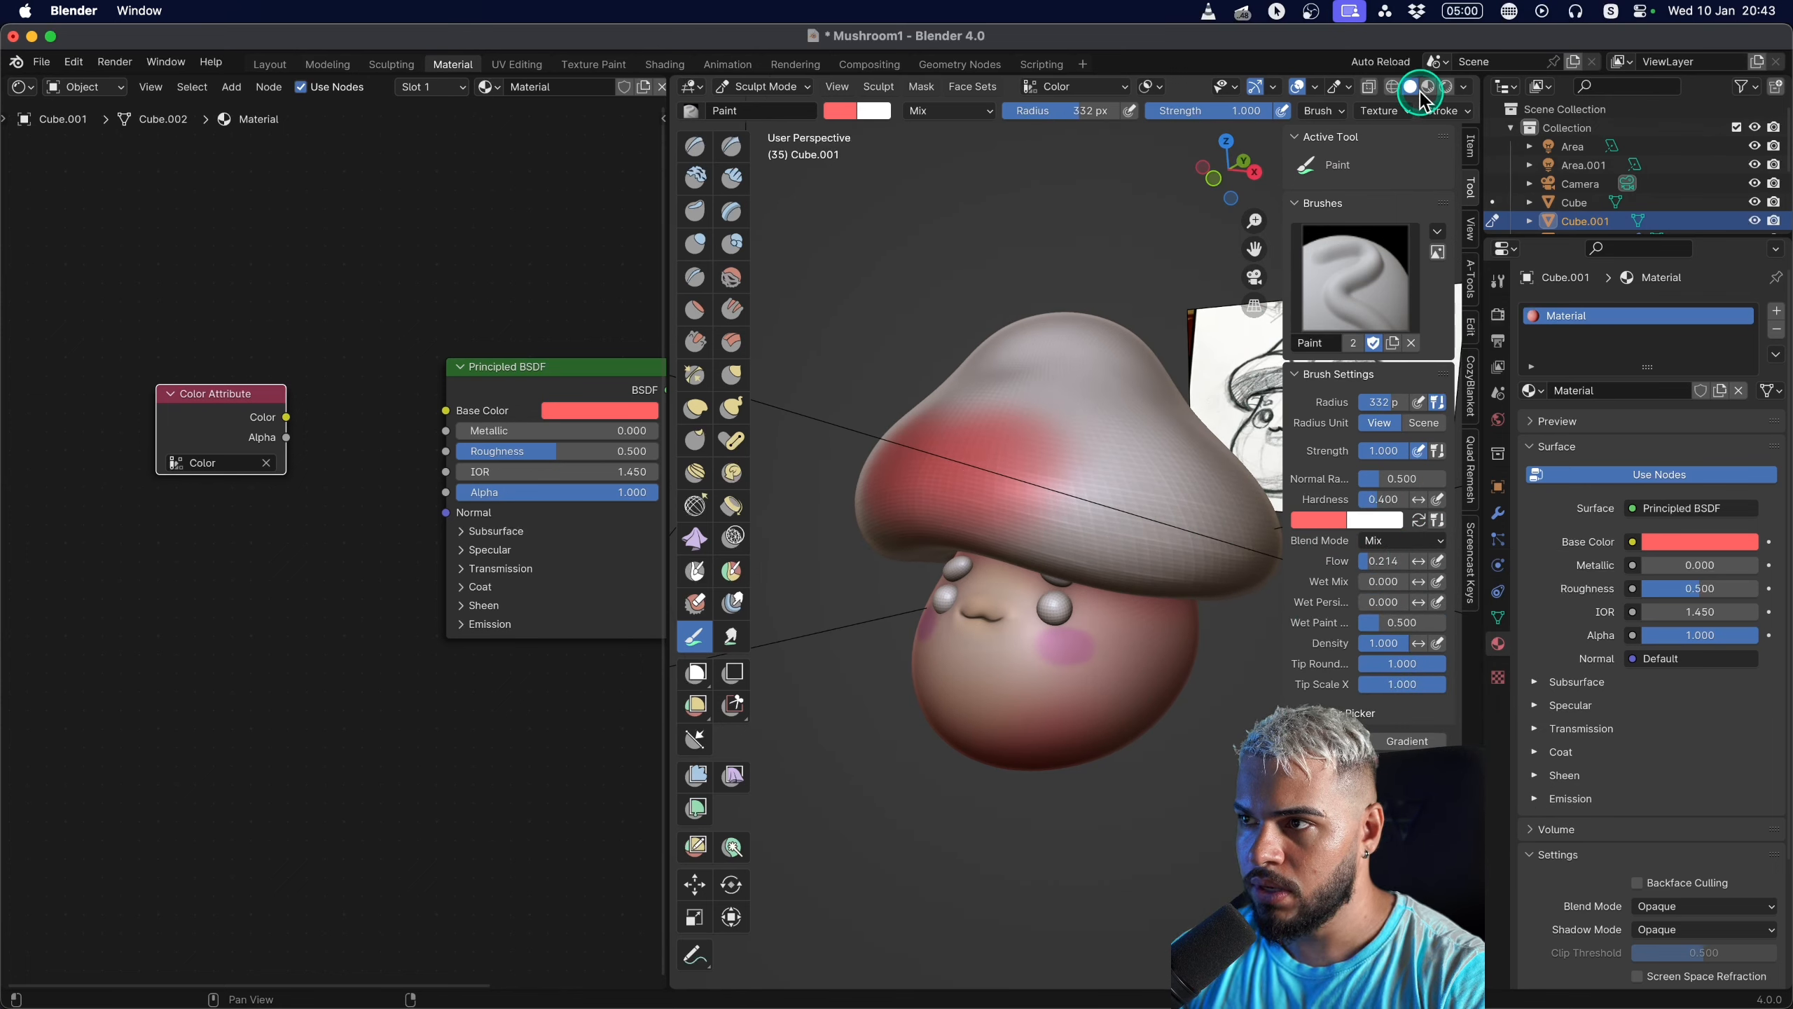
Set the viewport shading to Studio lighting, compare the bluish studio light, and keep the bright white one.
{"action": "left_click", "coordinate": [1465, 89]}
{"action": "left_click", "coordinate": [1381, 177]}
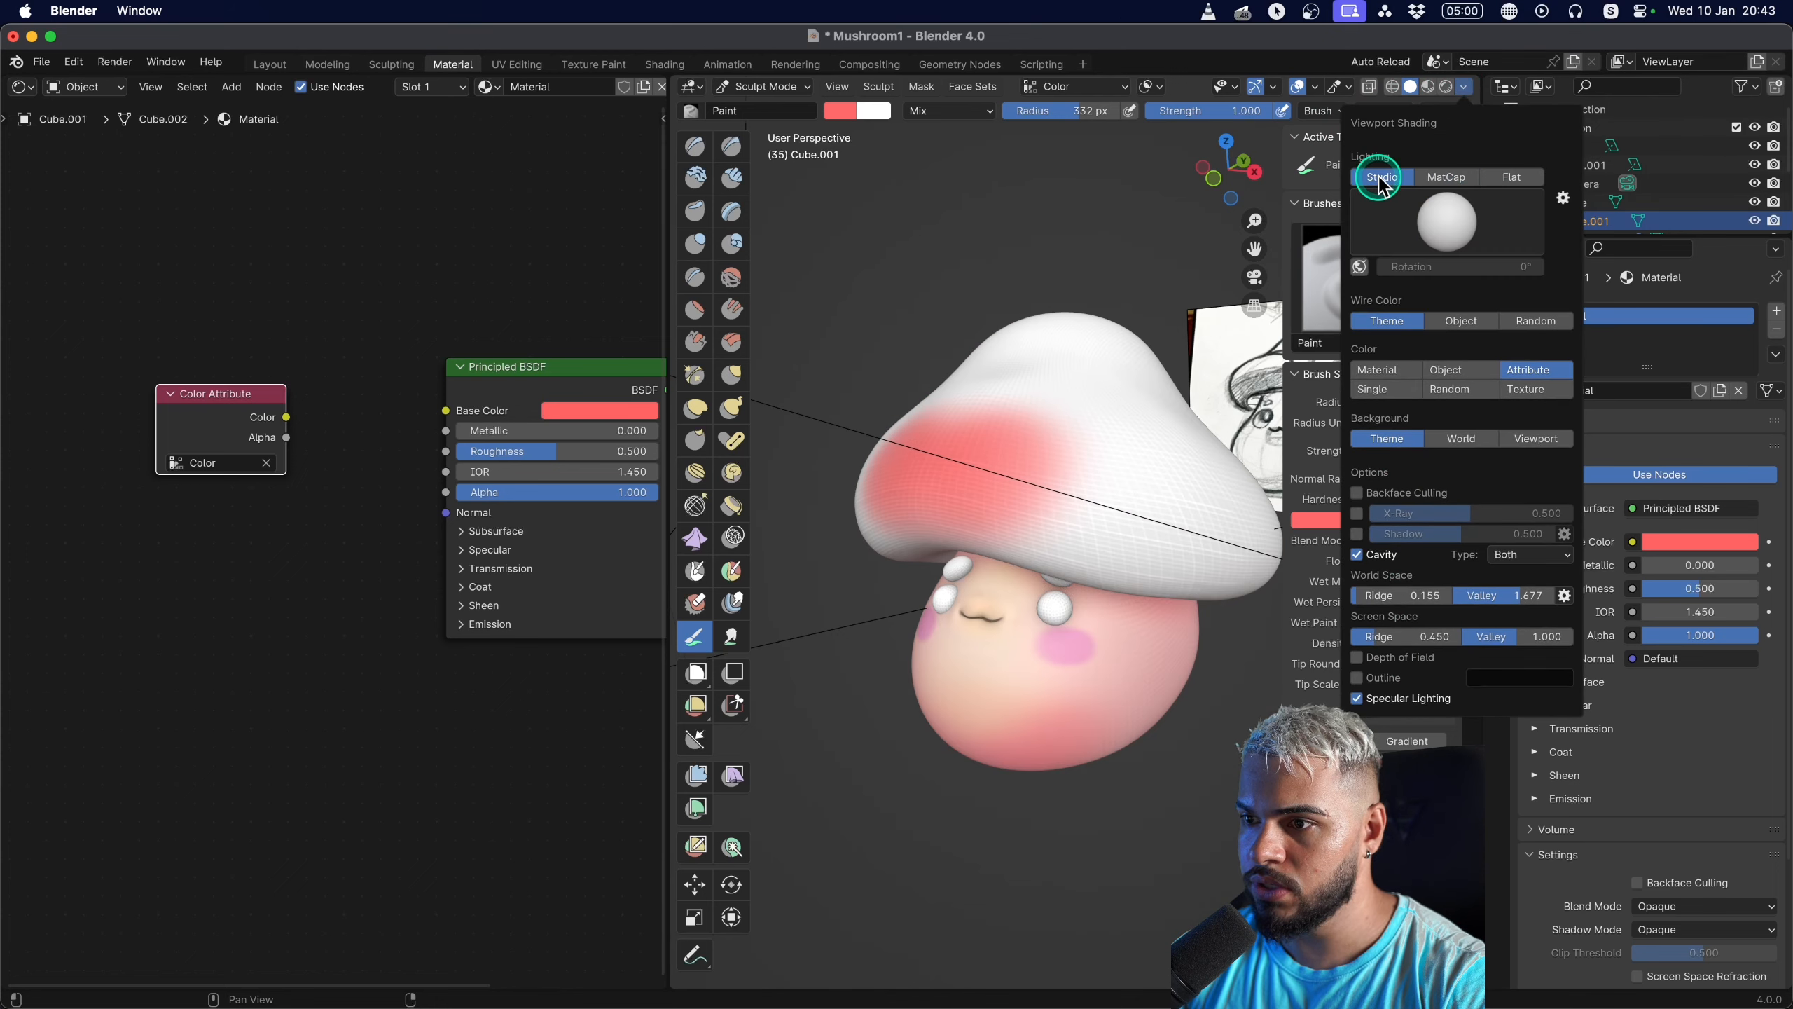
{"action": "left_click", "coordinate": [1418, 212]}
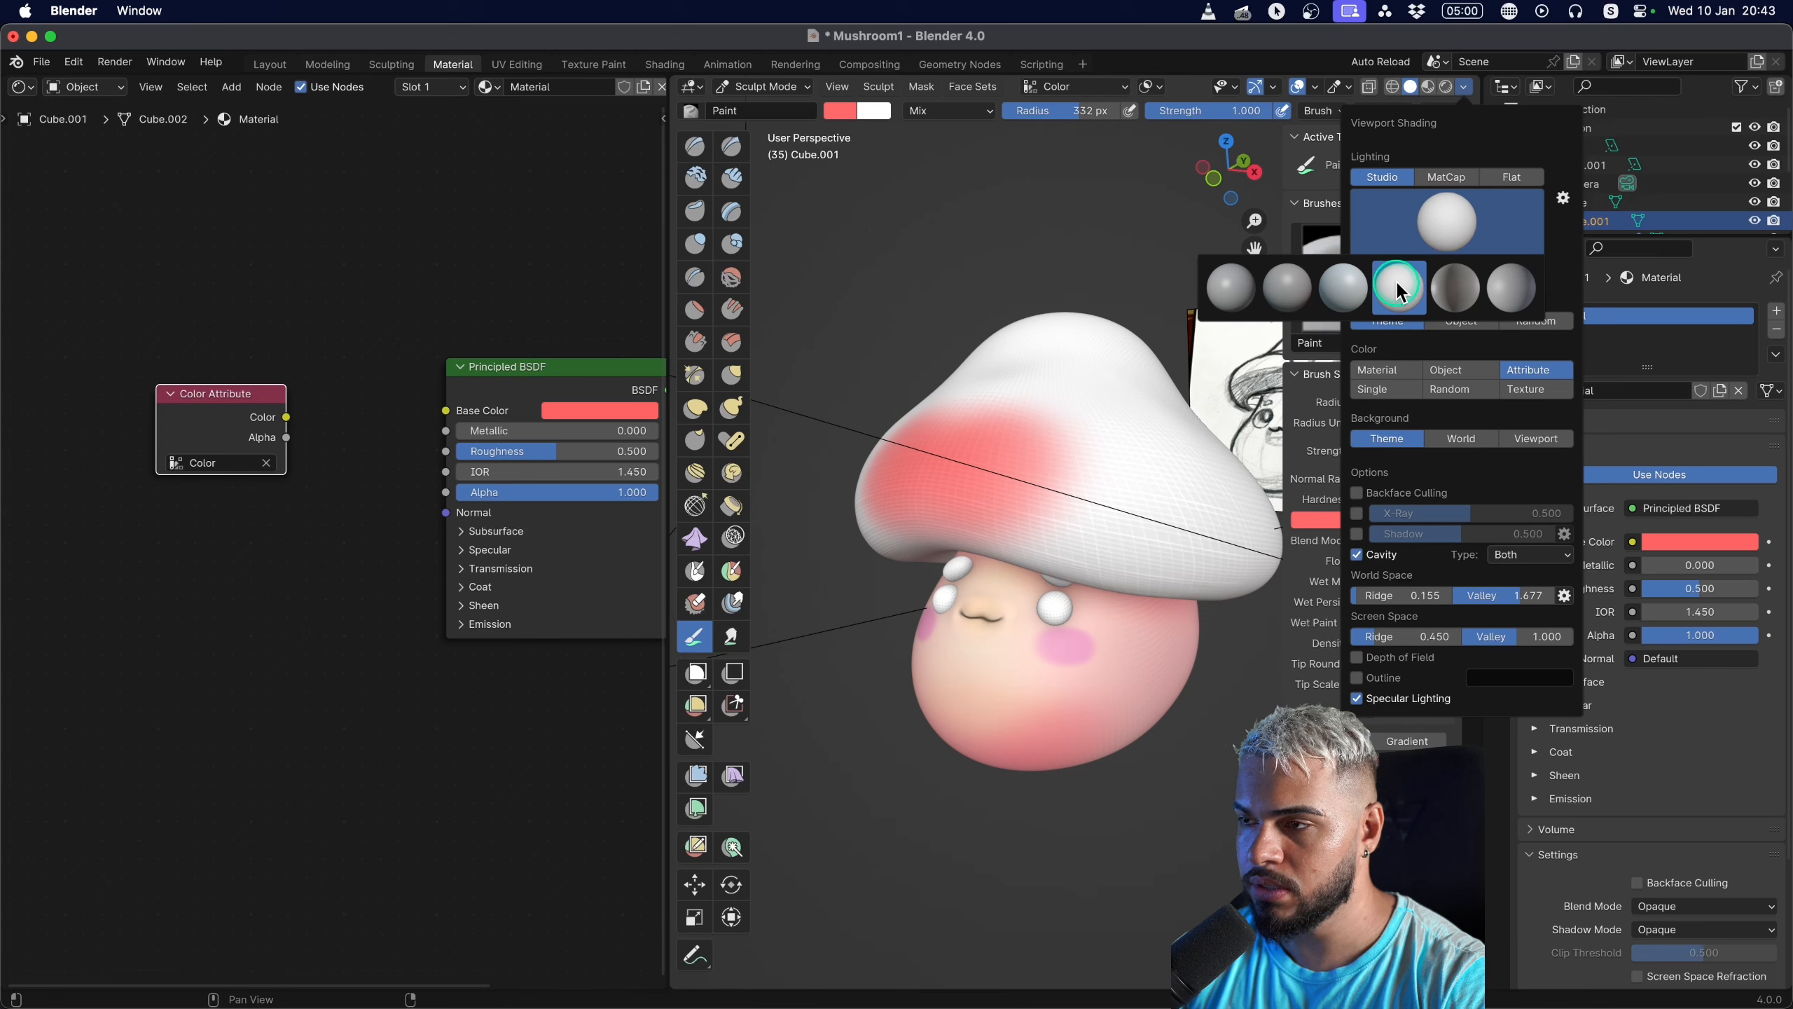
{"action": "left_click", "coordinate": [1343, 286]}
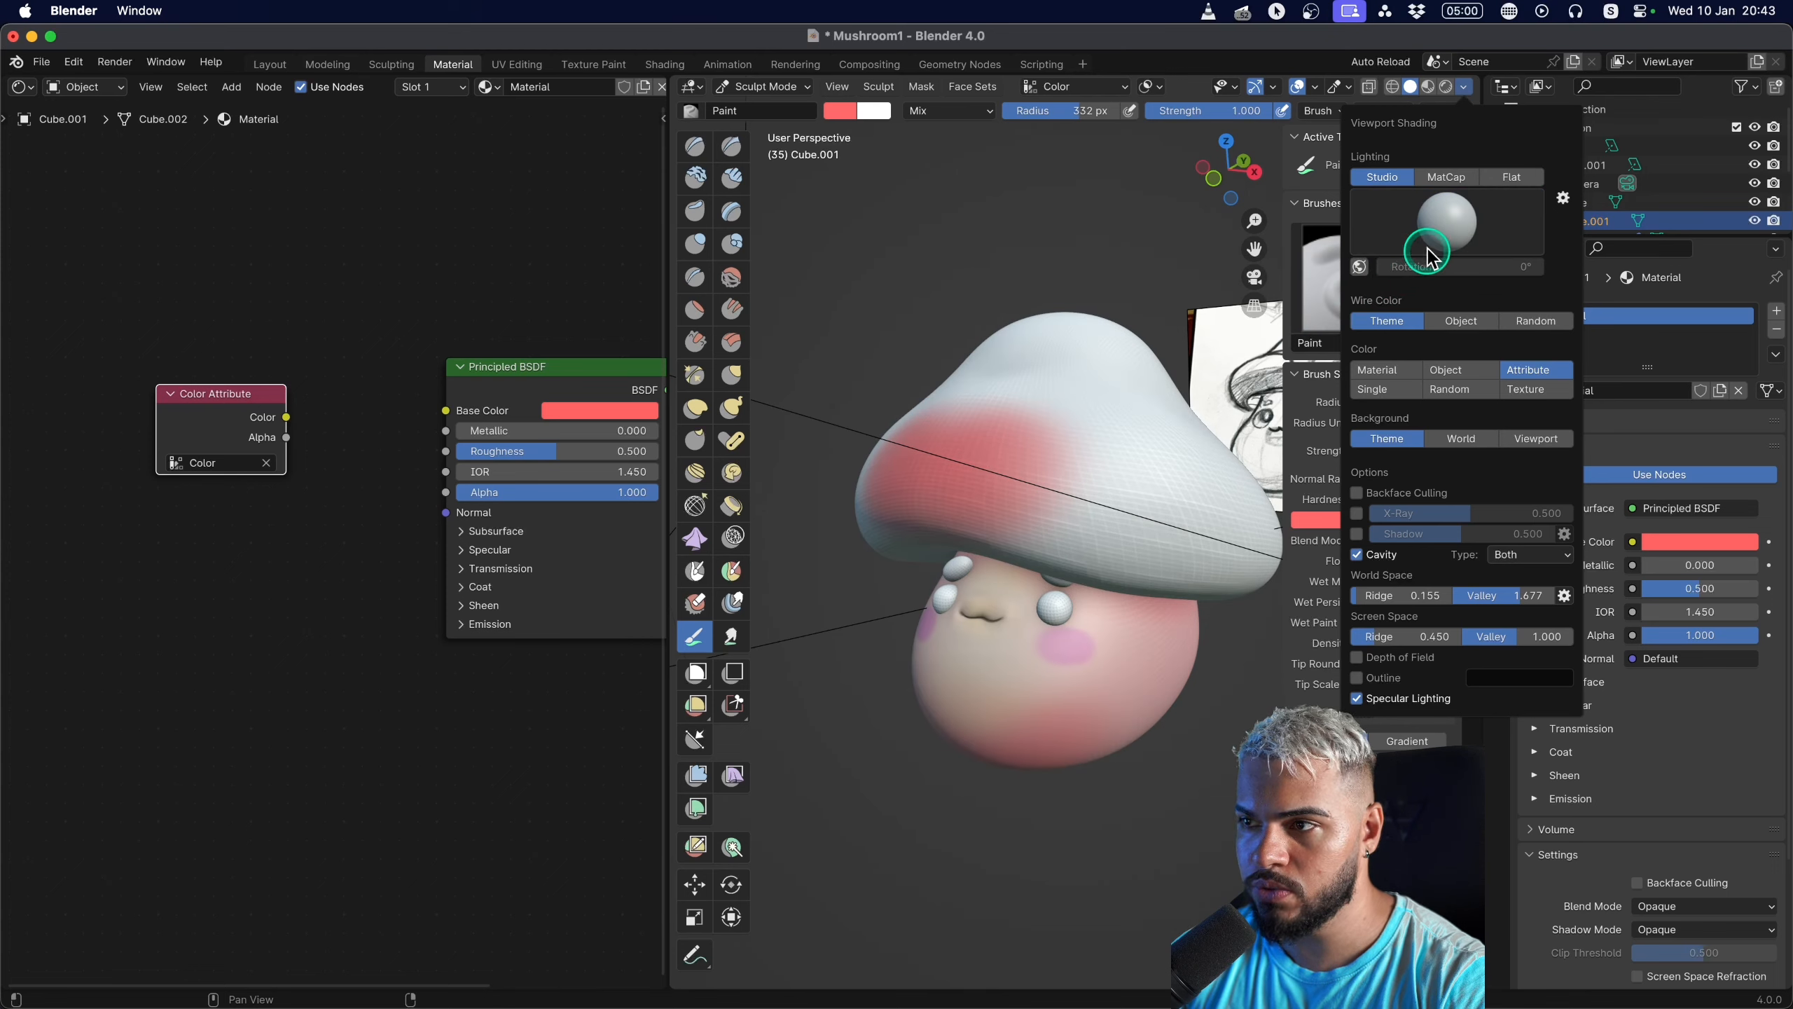
{"action": "left_click", "coordinate": [1427, 254]}
{"action": "left_click", "coordinate": [1411, 291]}
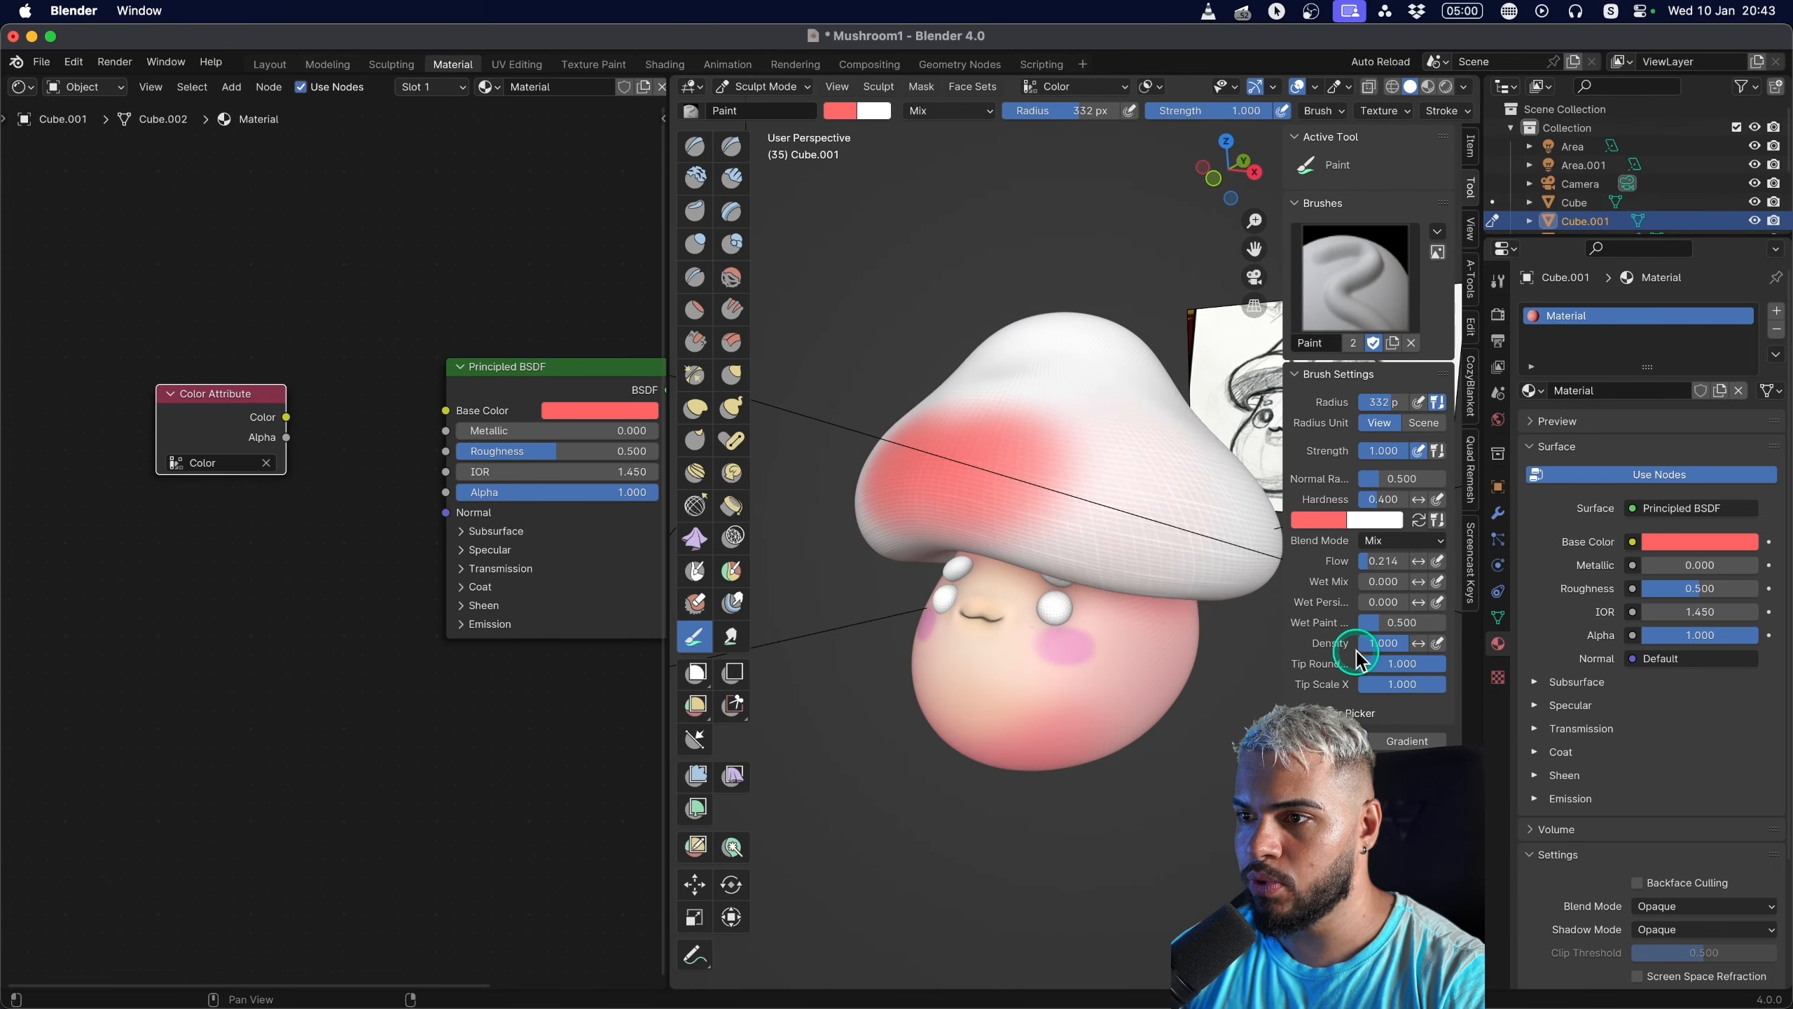
Paint the front and sides of the mushroom cap red with the 332 px brush.
{"action": "mouse_move", "coordinate": [1013, 516]}
{"action": "left_mouse_down"}
{"action": "mouse_move", "coordinate": [1008, 489]}
{"action": "mouse_move", "coordinate": [1234, 607]}
{"action": "left_mouse_up"}
{"action": "mouse_move", "coordinate": [1023, 567]}
{"action": "left_mouse_down"}
{"action": "mouse_move", "coordinate": [936, 465]}
{"action": "mouse_move", "coordinate": [1129, 495]}
{"action": "left_mouse_up"}
{"action": "middle_click_drag", "start_coordinate": [1087, 502], "coordinate": [844, 532]}
{"action": "mouse_move", "coordinate": [967, 424]}
{"action": "left_mouse_down"}
{"action": "mouse_move", "coordinate": [1168, 417]}
{"action": "mouse_move", "coordinate": [1104, 529]}
{"action": "left_mouse_up"}
{"action": "middle_click_drag", "start_coordinate": [1096, 533], "coordinate": [982, 523]}
{"action": "mouse_move", "coordinate": [989, 487]}
{"action": "left_mouse_down"}
{"action": "mouse_move", "coordinate": [1033, 374]}
{"action": "mouse_move", "coordinate": [1010, 585]}
{"action": "left_mouse_up"}
{"action": "middle_click_drag", "start_coordinate": [1010, 586], "coordinate": [1172, 460]}
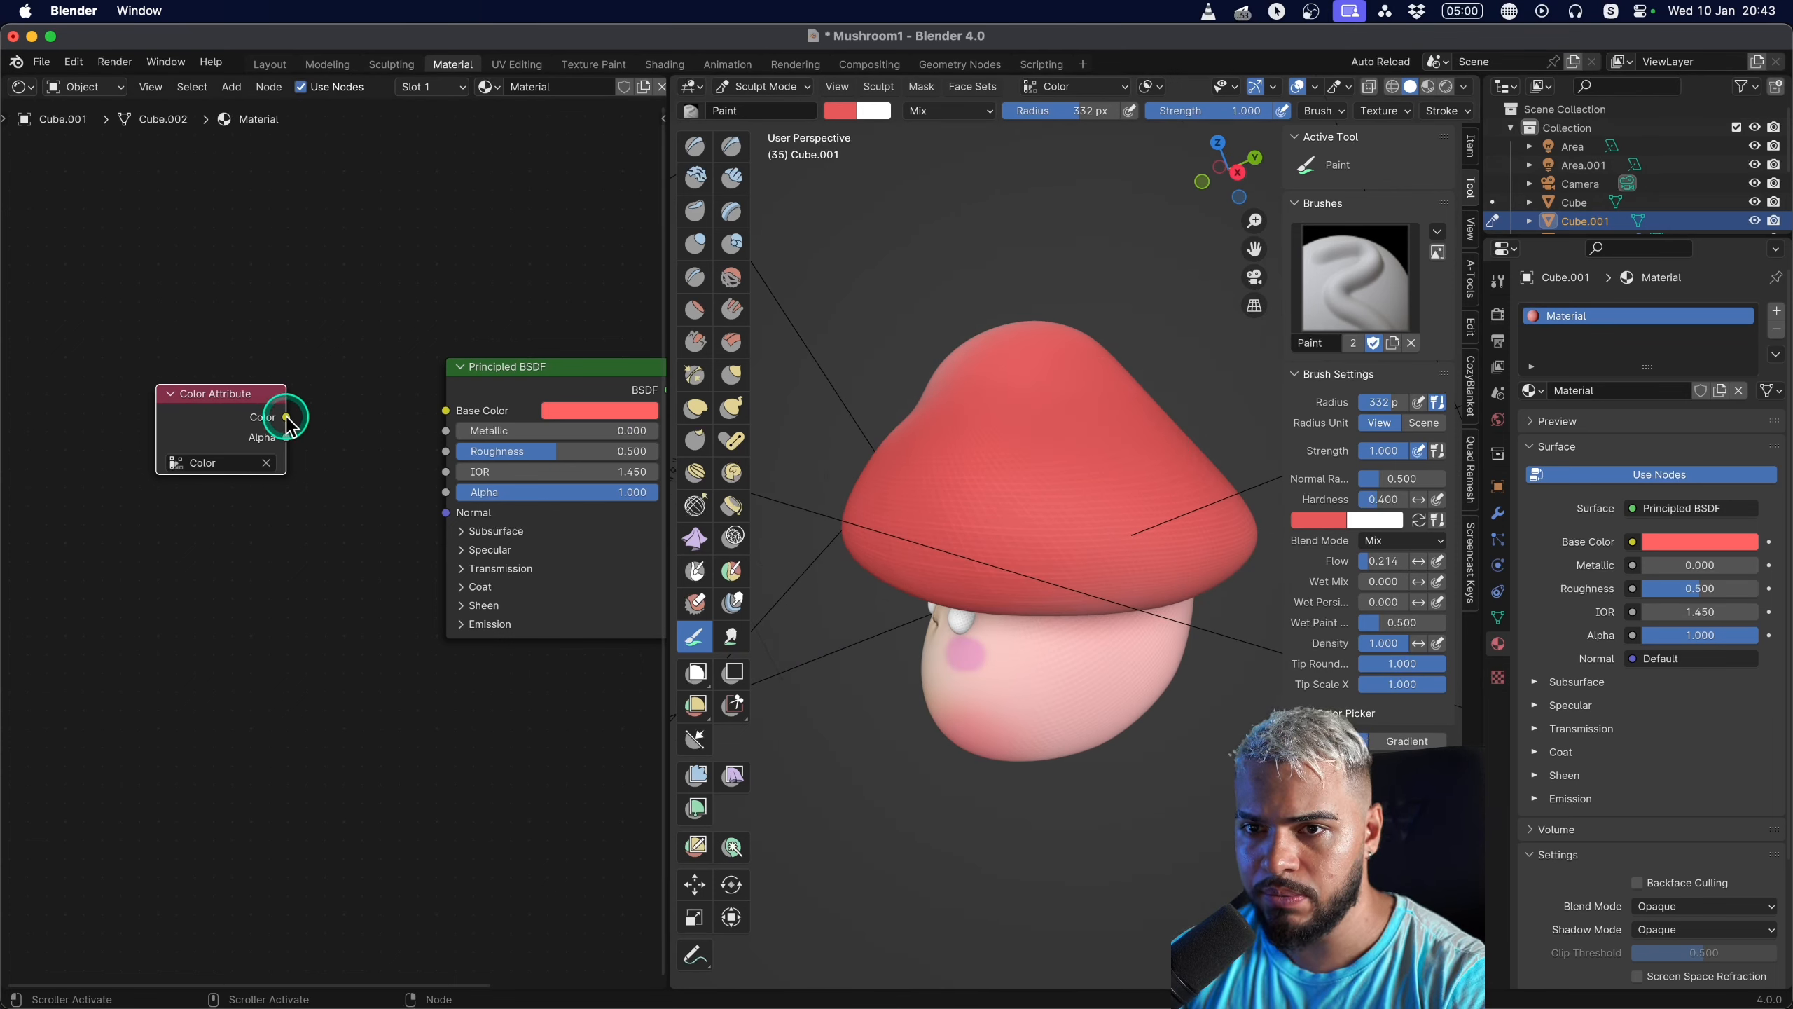
Connect the Color Attribute's Color output to the Principled BSDF's Base Color and check the mushroom briefly in rendered shading.
{"action": "left_click_drag", "start_coordinate": [288, 418], "coordinate": [446, 411]}
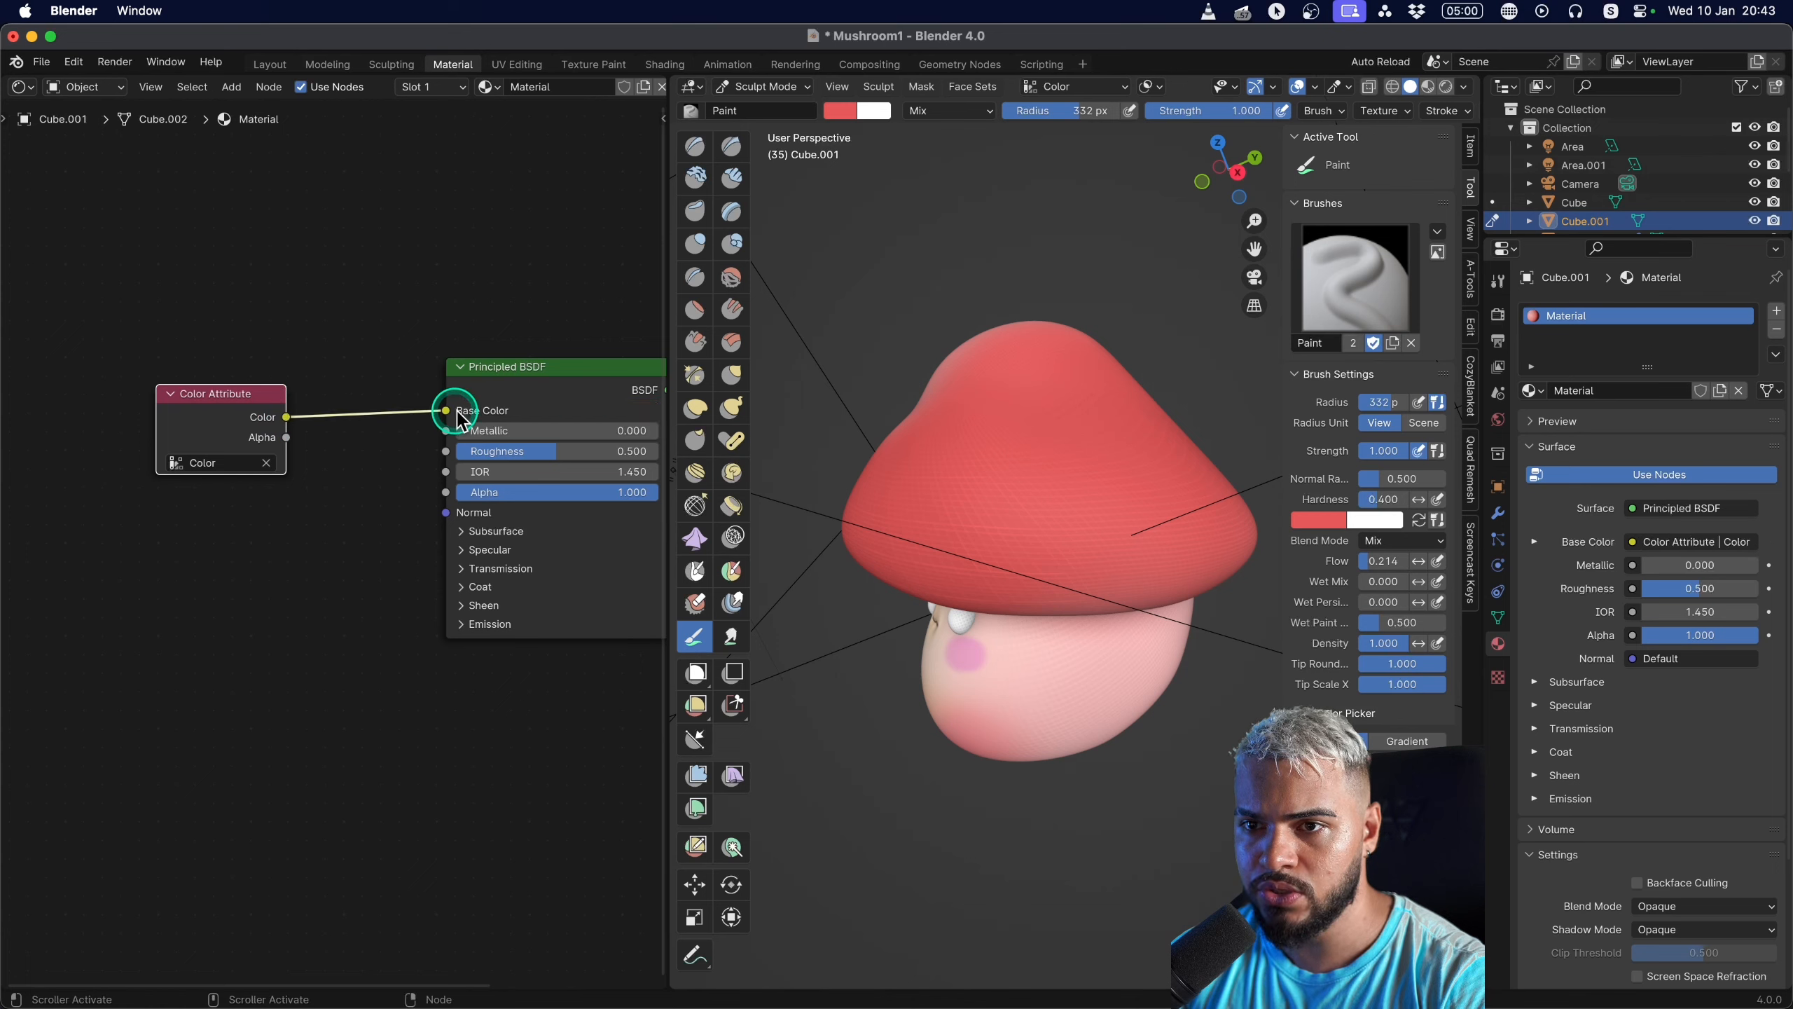
{"action": "middle_click_drag", "start_coordinate": [325, 525], "coordinate": [207, 450]}
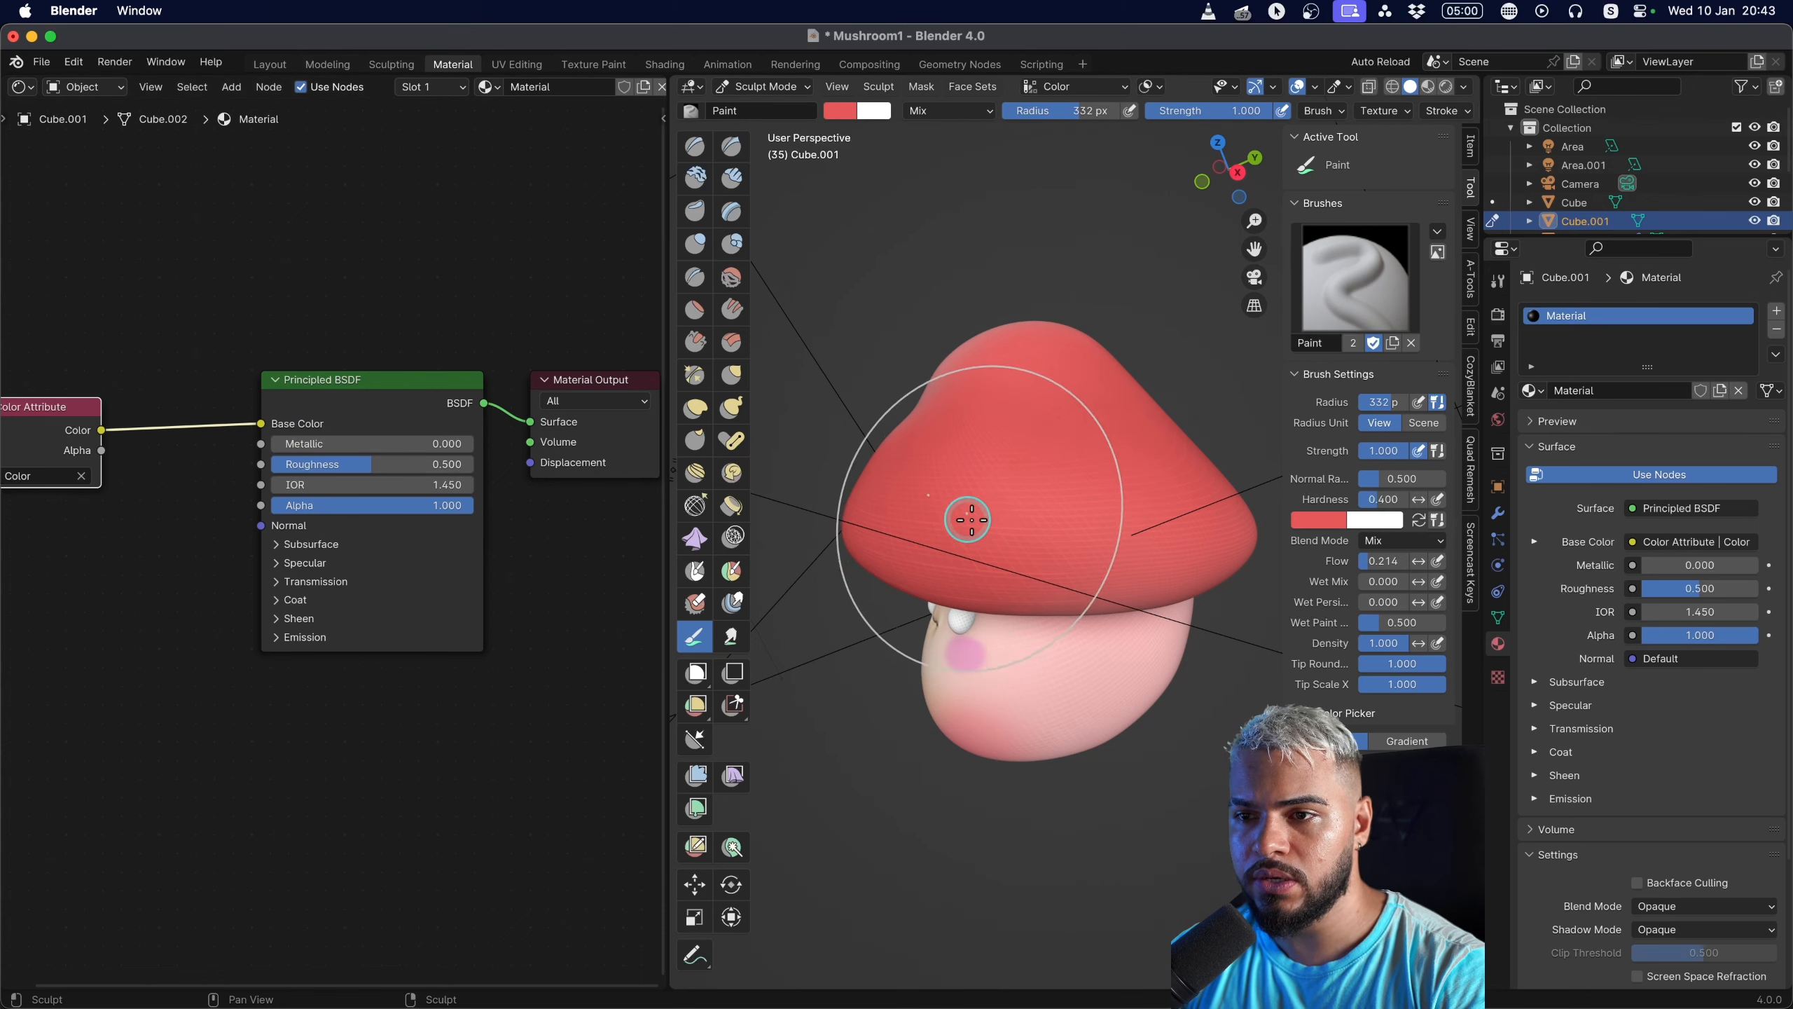
{"action": "middle_click_drag", "start_coordinate": [961, 513], "coordinate": [1033, 441]}
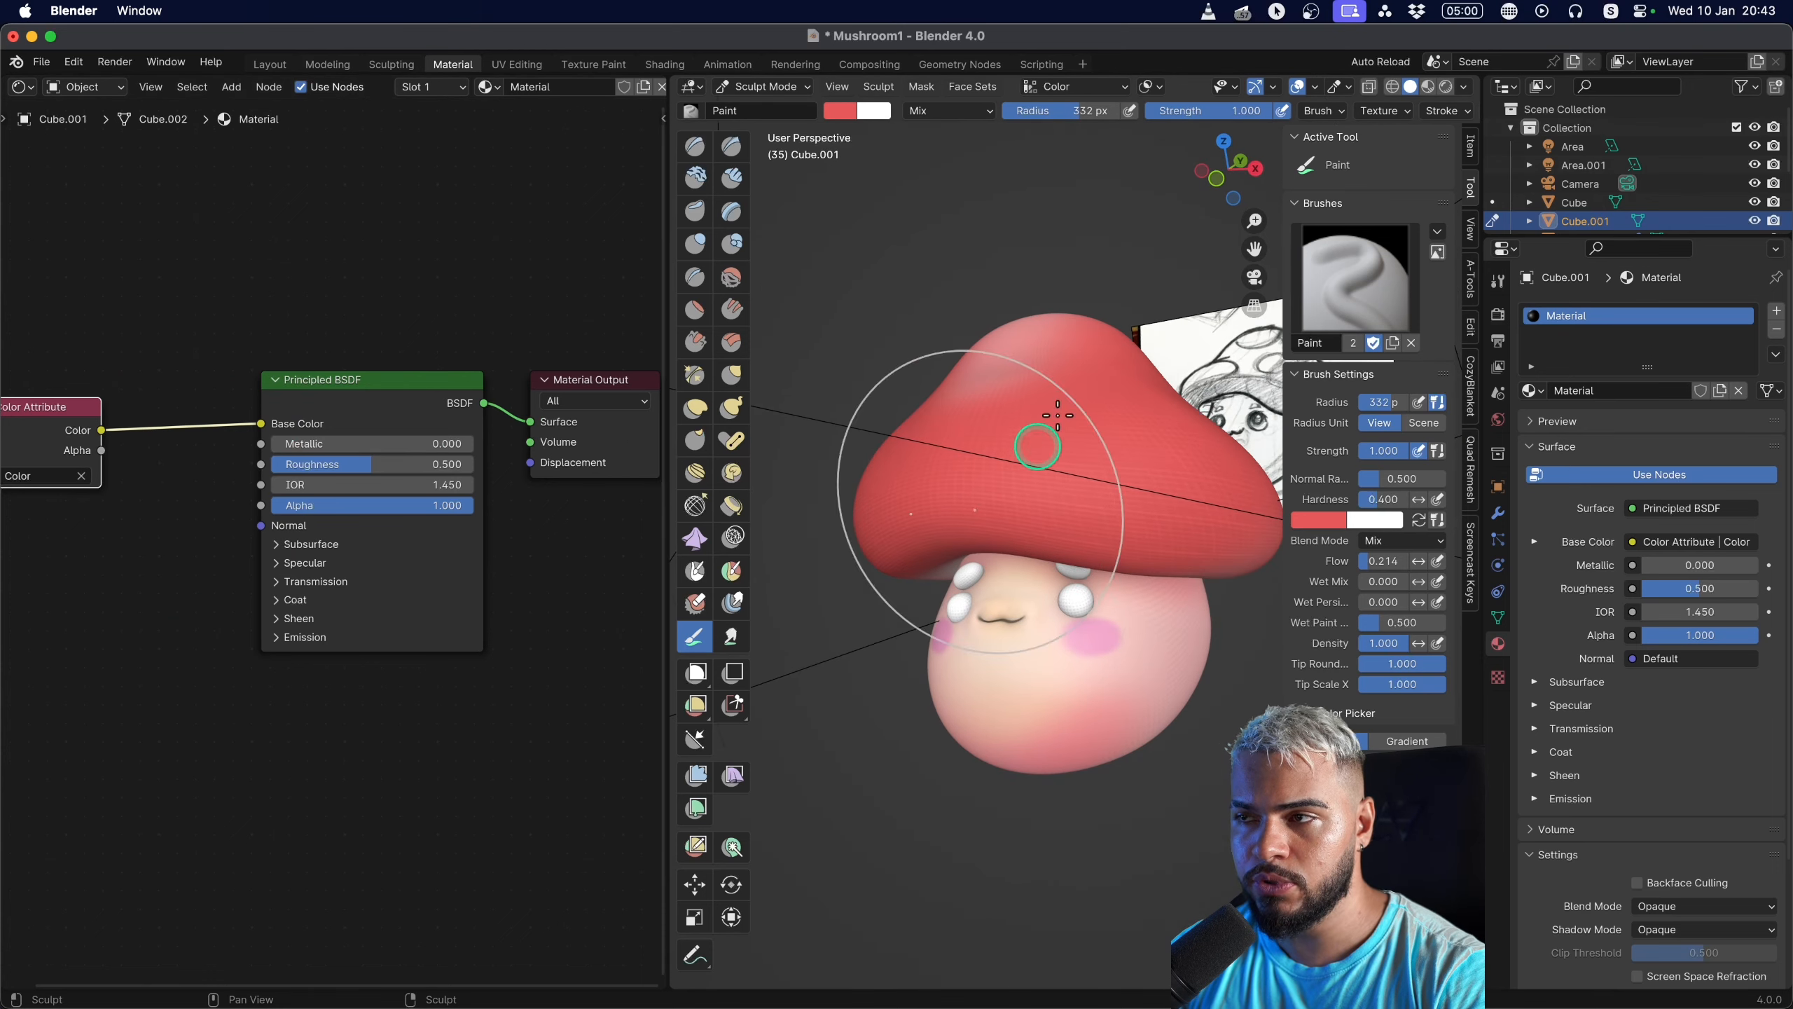
{"action": "left_click", "coordinate": [1445, 87]}
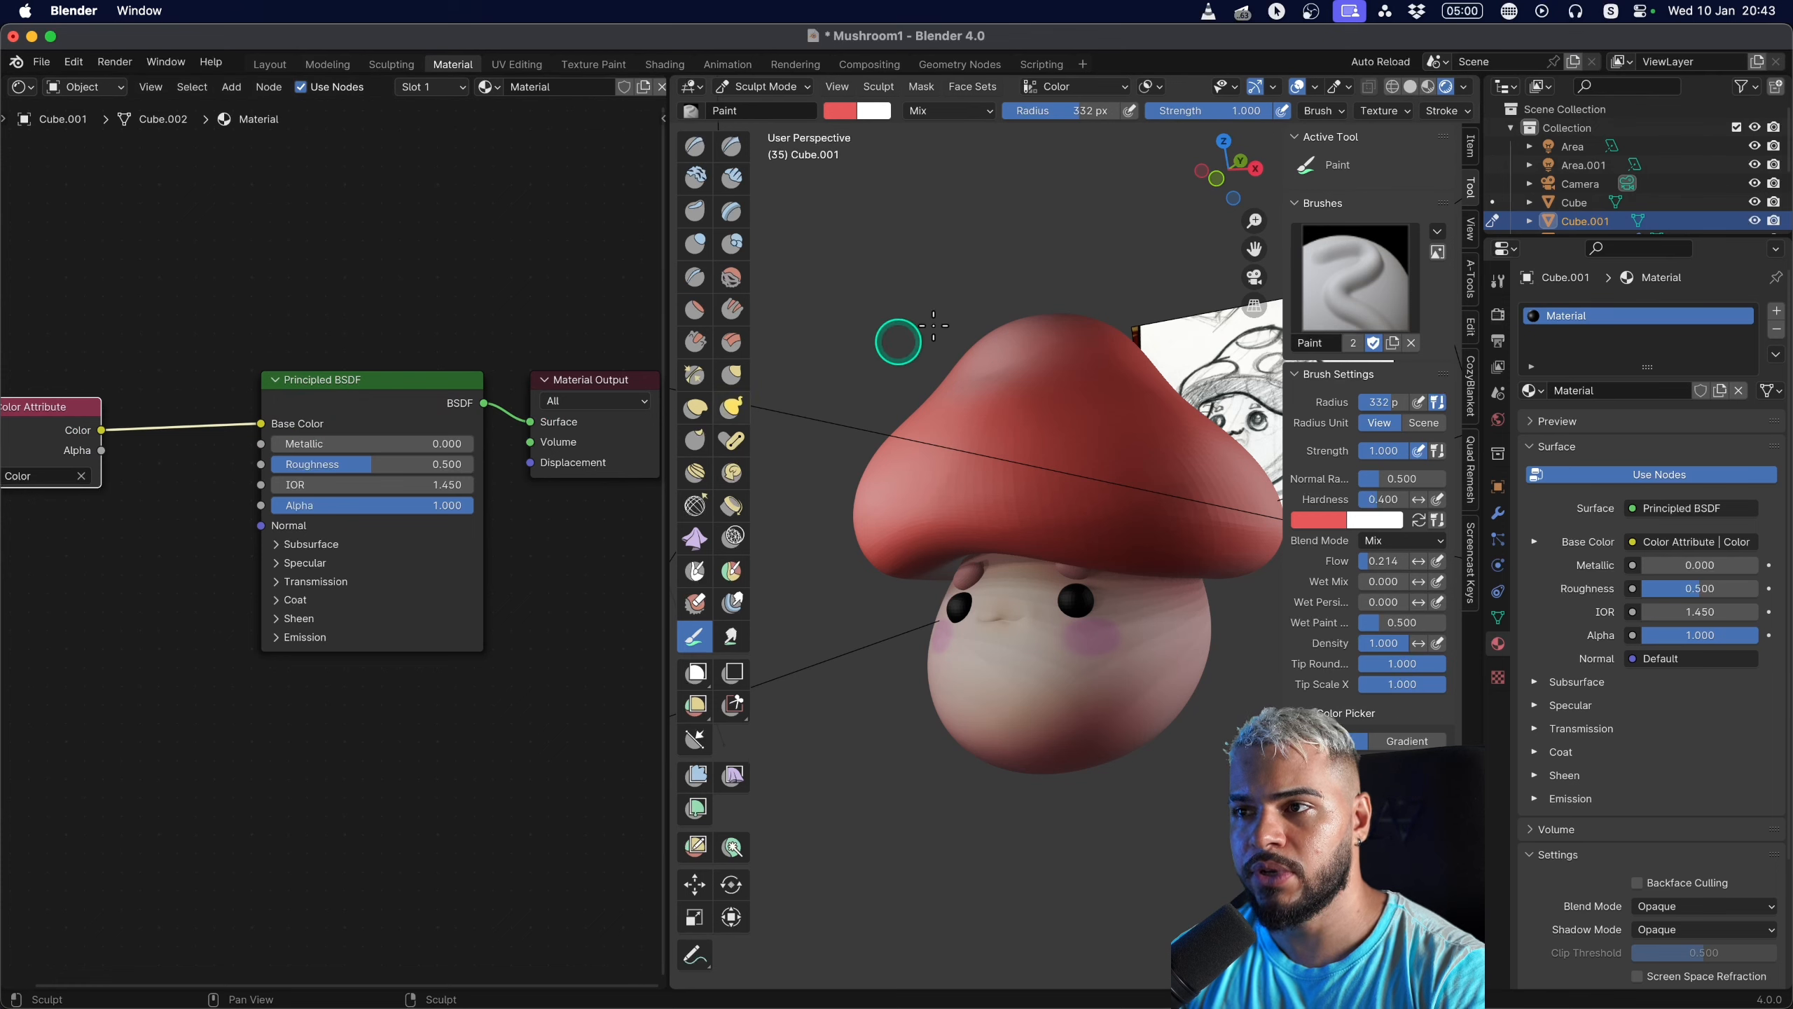
{"action": "left_click", "coordinate": [1410, 89]}
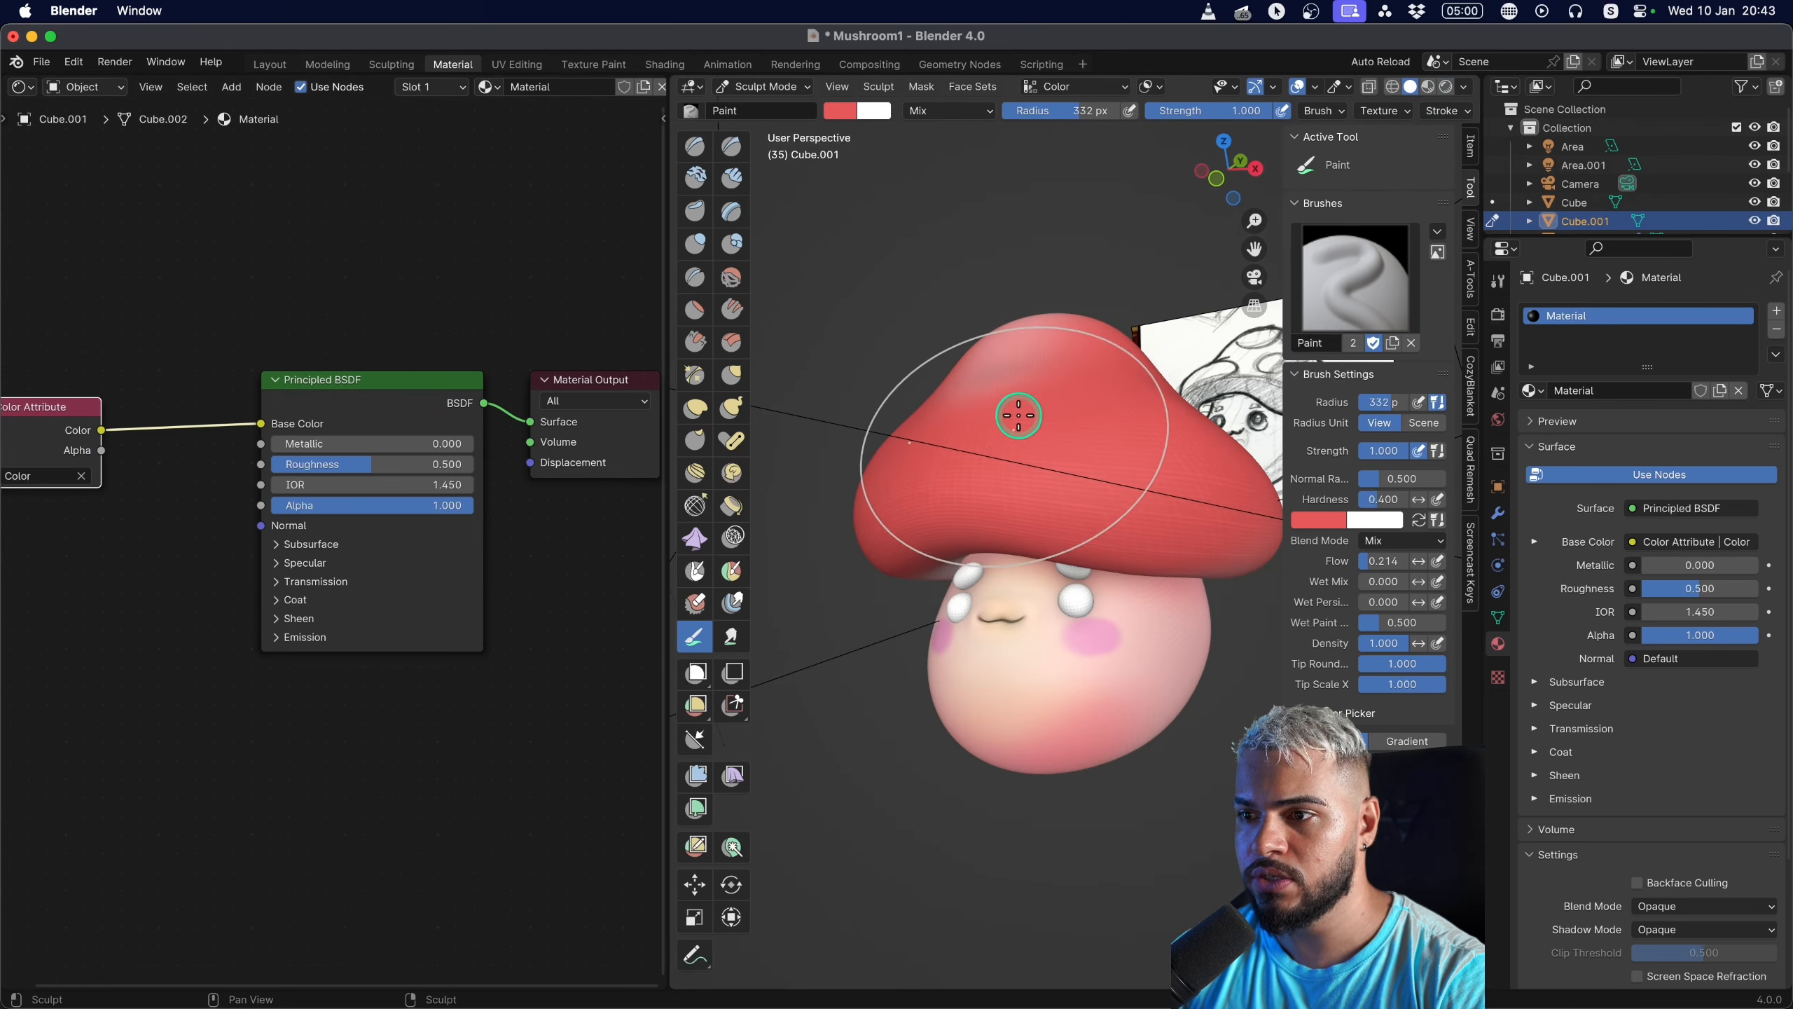
Paint the remaining pale areas on the upper part of the cap red.
{"action": "middle_click_drag", "start_coordinate": [1018, 417], "coordinate": [1014, 441]}
{"action": "left_click_drag", "start_coordinate": [981, 396], "coordinate": [1023, 382]}
{"action": "middle_click_drag", "start_coordinate": [1084, 456], "coordinate": [1088, 498]}
{"action": "left_click_drag", "start_coordinate": [1090, 385], "coordinate": [1045, 369]}
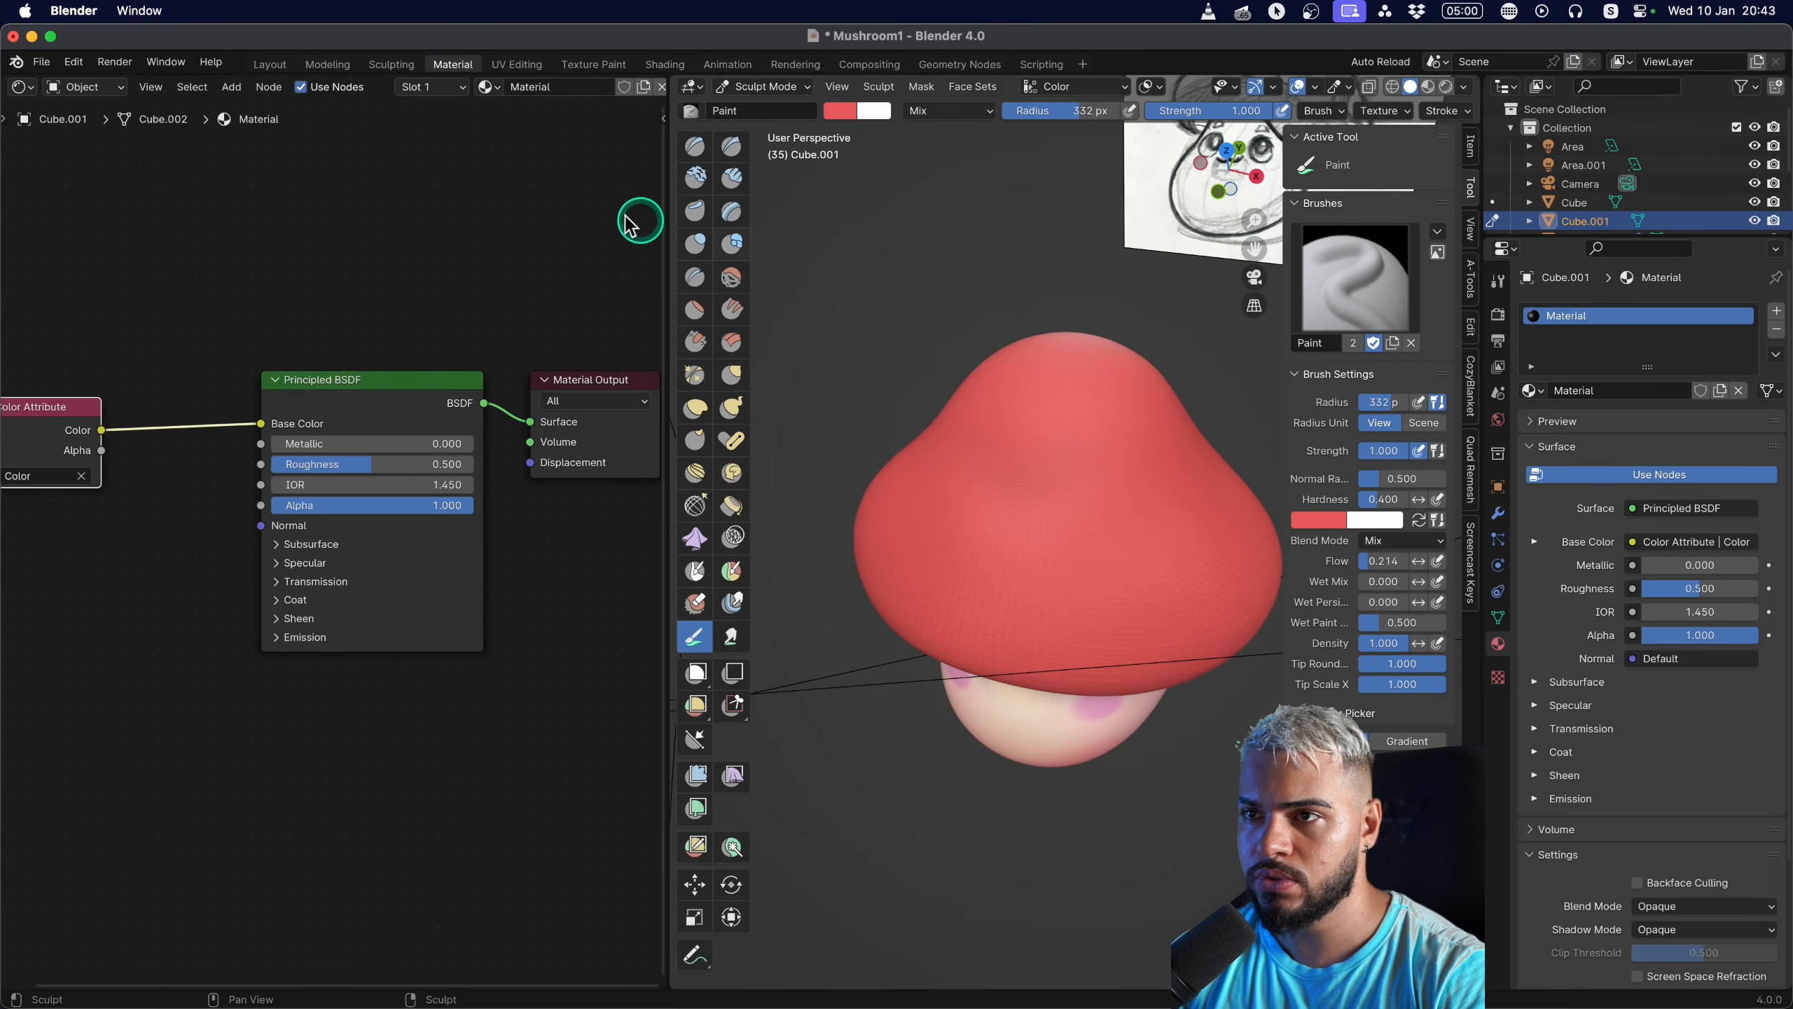
Finish painting the cap's sides and back red in the Sculpting workspace with a 500 px brush radius.
{"action": "left_click", "coordinate": [394, 71]}
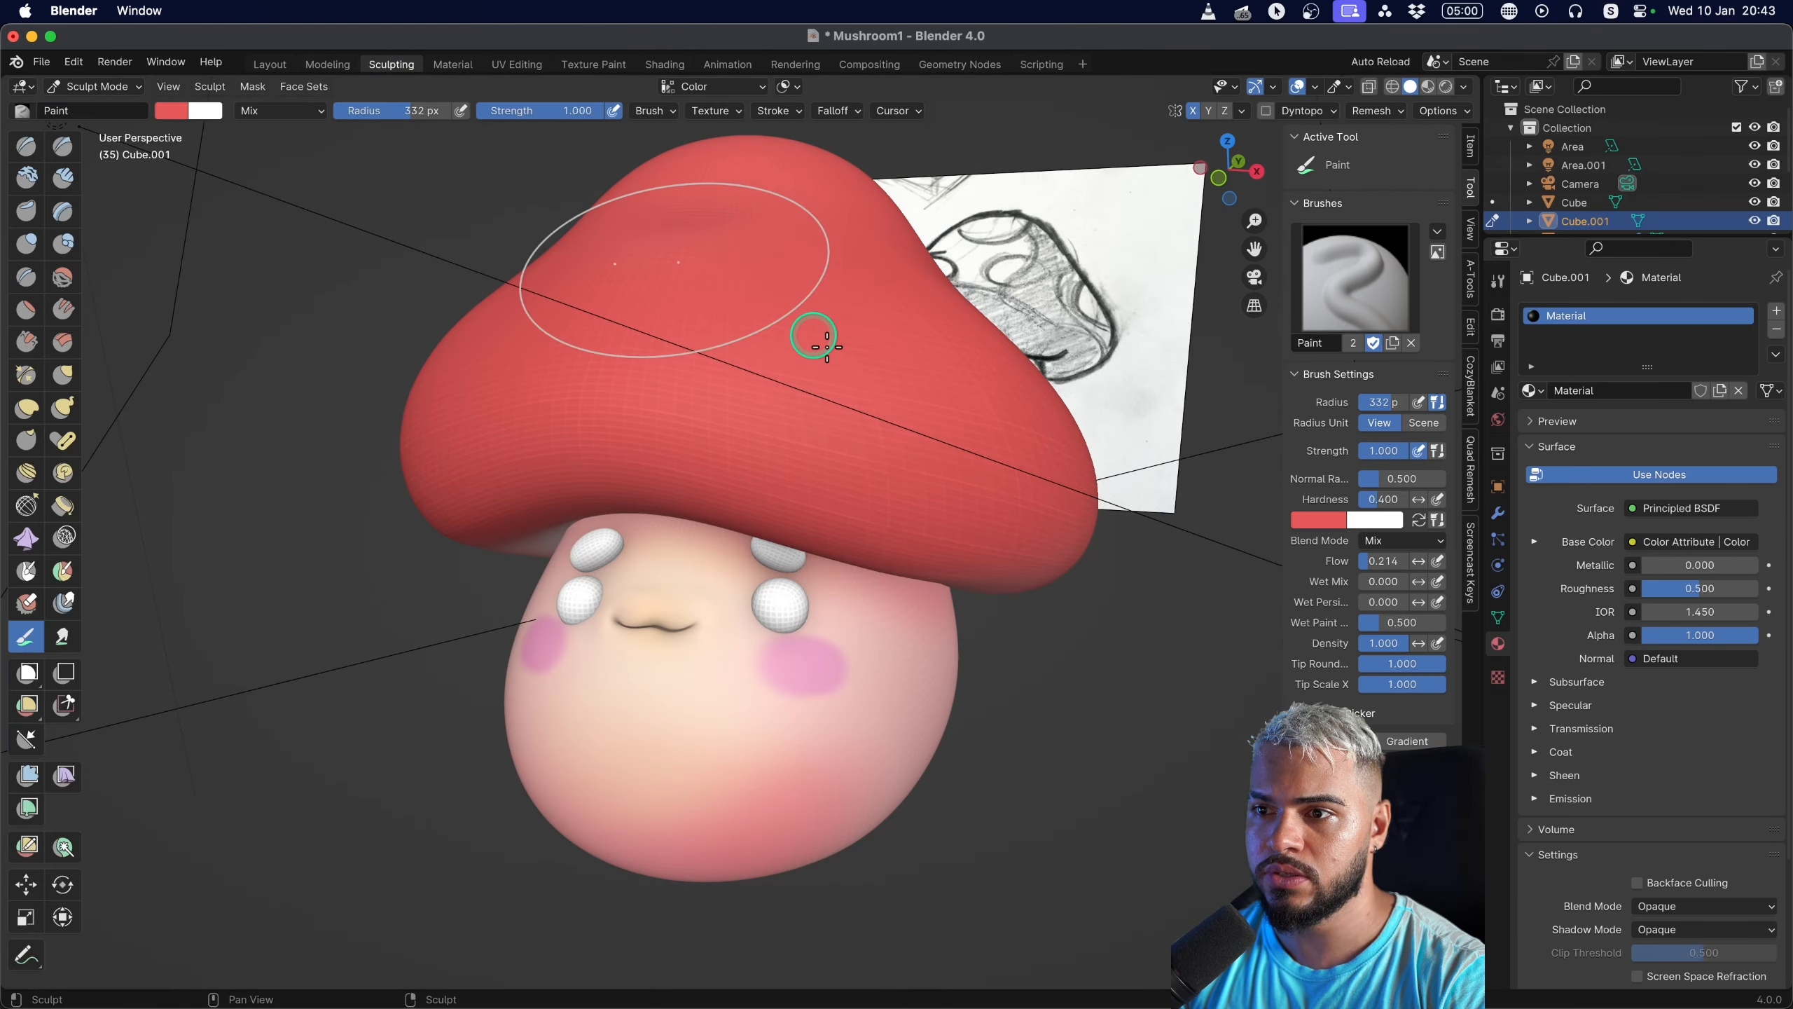
{"action": "mouse_move", "coordinate": [853, 496]}
{"action": "middle_mouse_down"}
{"action": "mouse_move", "coordinate": [767, 467]}
{"action": "mouse_move", "coordinate": [621, 599]}
{"action": "middle_mouse_up"}
{"action": "key", "text": "f"}
{"action": "left_click", "coordinate": [819, 434]}
{"action": "middle_click_drag", "start_coordinate": [791, 448], "coordinate": [580, 466]}
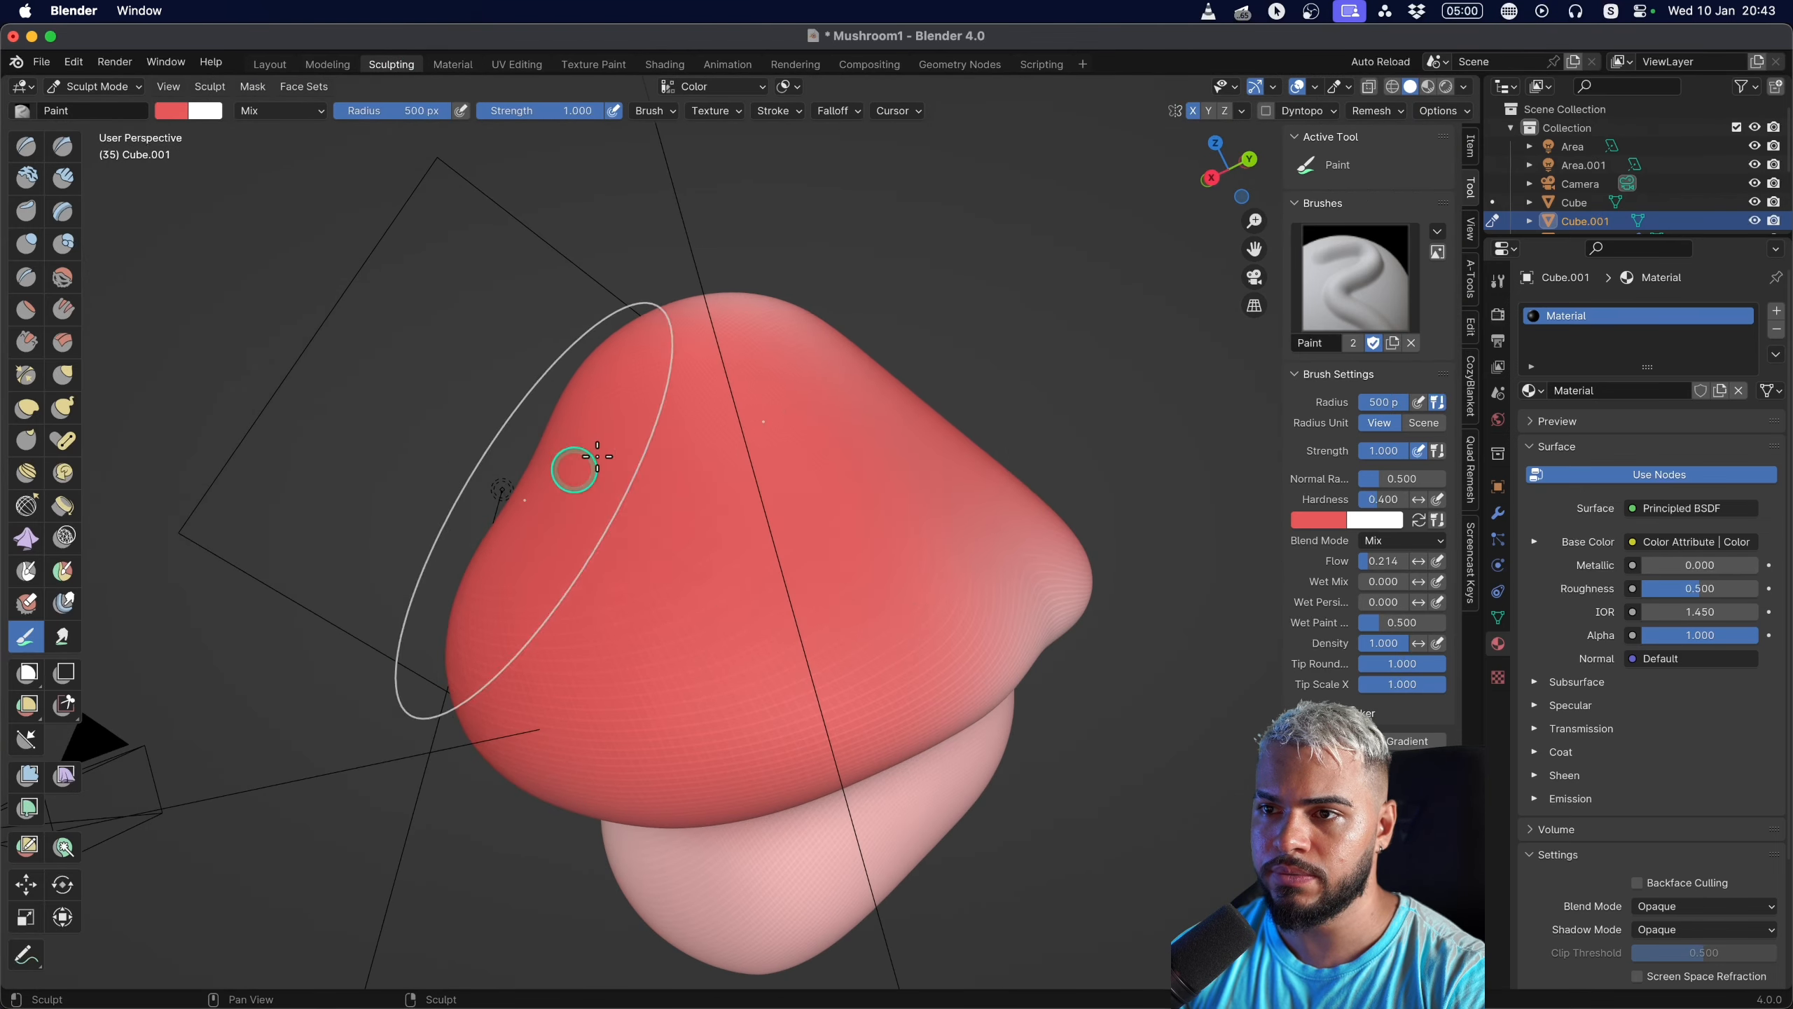
{"action": "mouse_move", "coordinate": [580, 466]}
{"action": "left_mouse_down"}
{"action": "mouse_move", "coordinate": [776, 396]}
{"action": "mouse_move", "coordinate": [1070, 551]}
{"action": "left_mouse_up"}
{"action": "mouse_move", "coordinate": [1071, 550]}
{"action": "middle_mouse_down"}
{"action": "mouse_move", "coordinate": [793, 513]}
{"action": "mouse_move", "coordinate": [780, 589]}
{"action": "middle_mouse_up"}
{"action": "mouse_move", "coordinate": [548, 640]}
{"action": "middle_mouse_down"}
{"action": "mouse_move", "coordinate": [680, 532]}
{"action": "mouse_move", "coordinate": [804, 476]}
{"action": "middle_mouse_up"}
{"action": "middle_click_drag", "start_coordinate": [716, 592], "coordinate": [520, 552]}
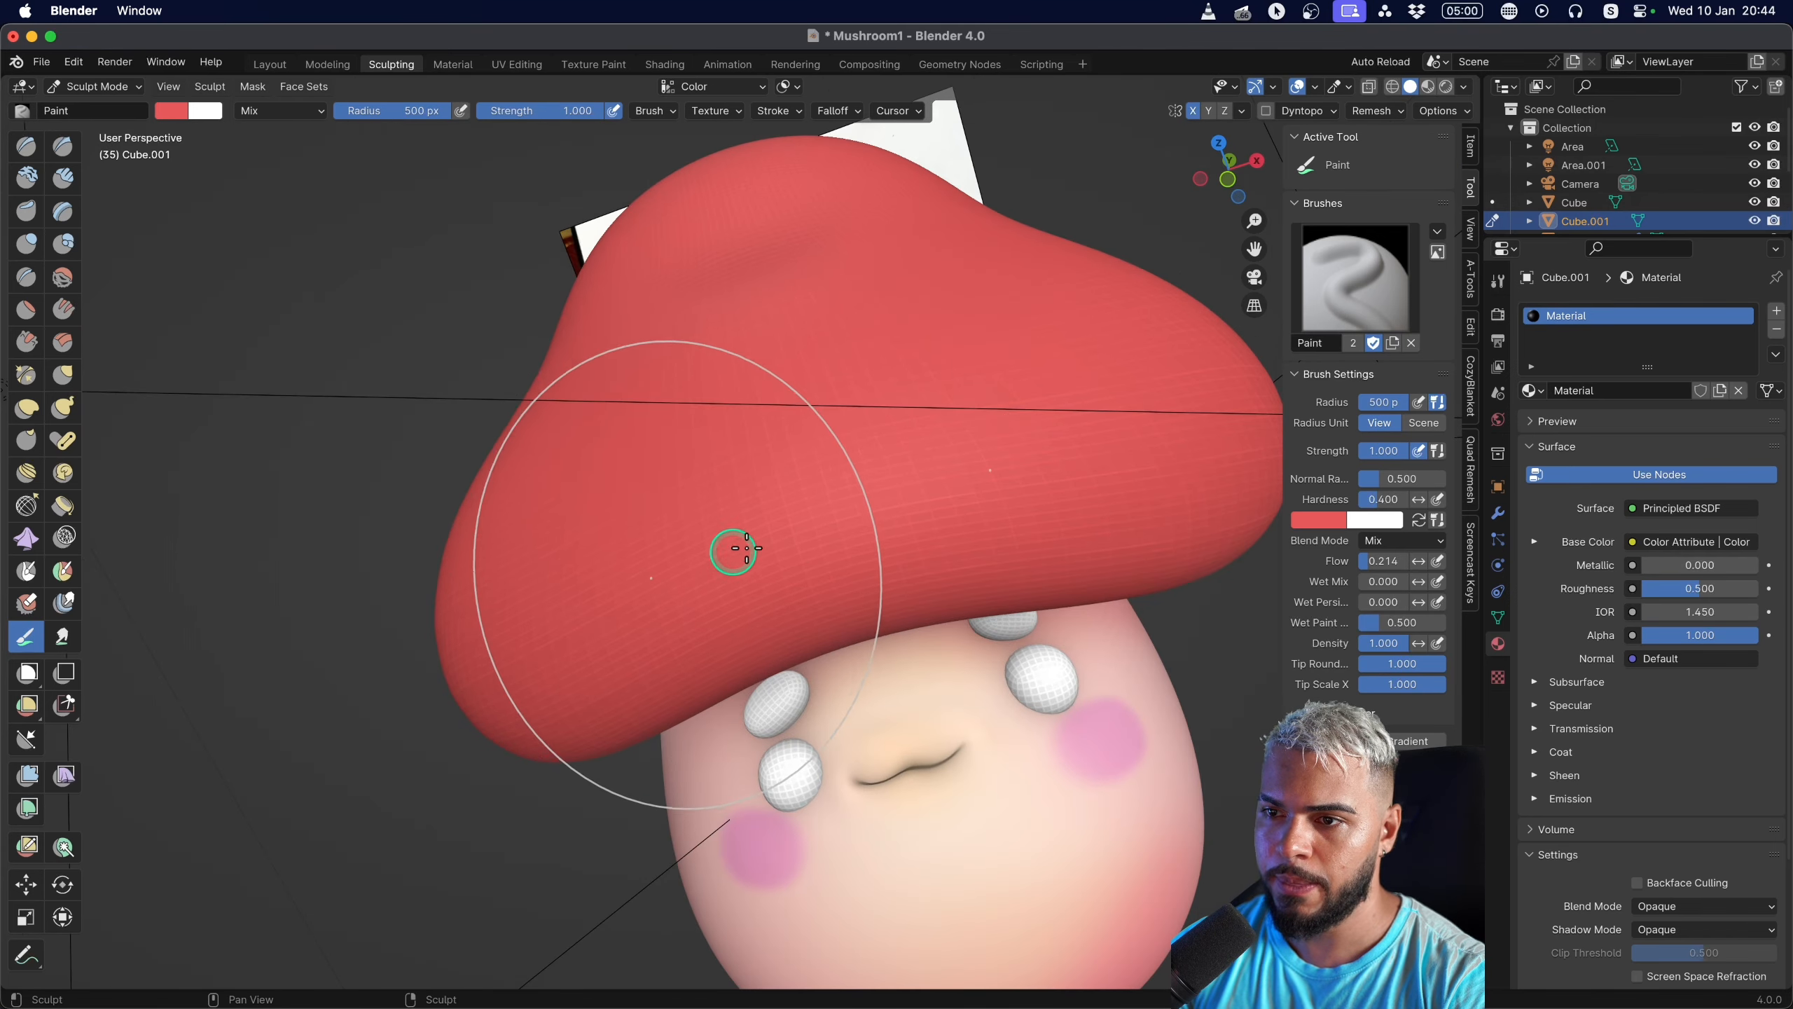
{"action": "mouse_move", "coordinate": [732, 550]}
{"action": "middle_mouse_down"}
{"action": "mouse_move", "coordinate": [676, 570]}
{"action": "mouse_move", "coordinate": [932, 533]}
{"action": "middle_mouse_up"}
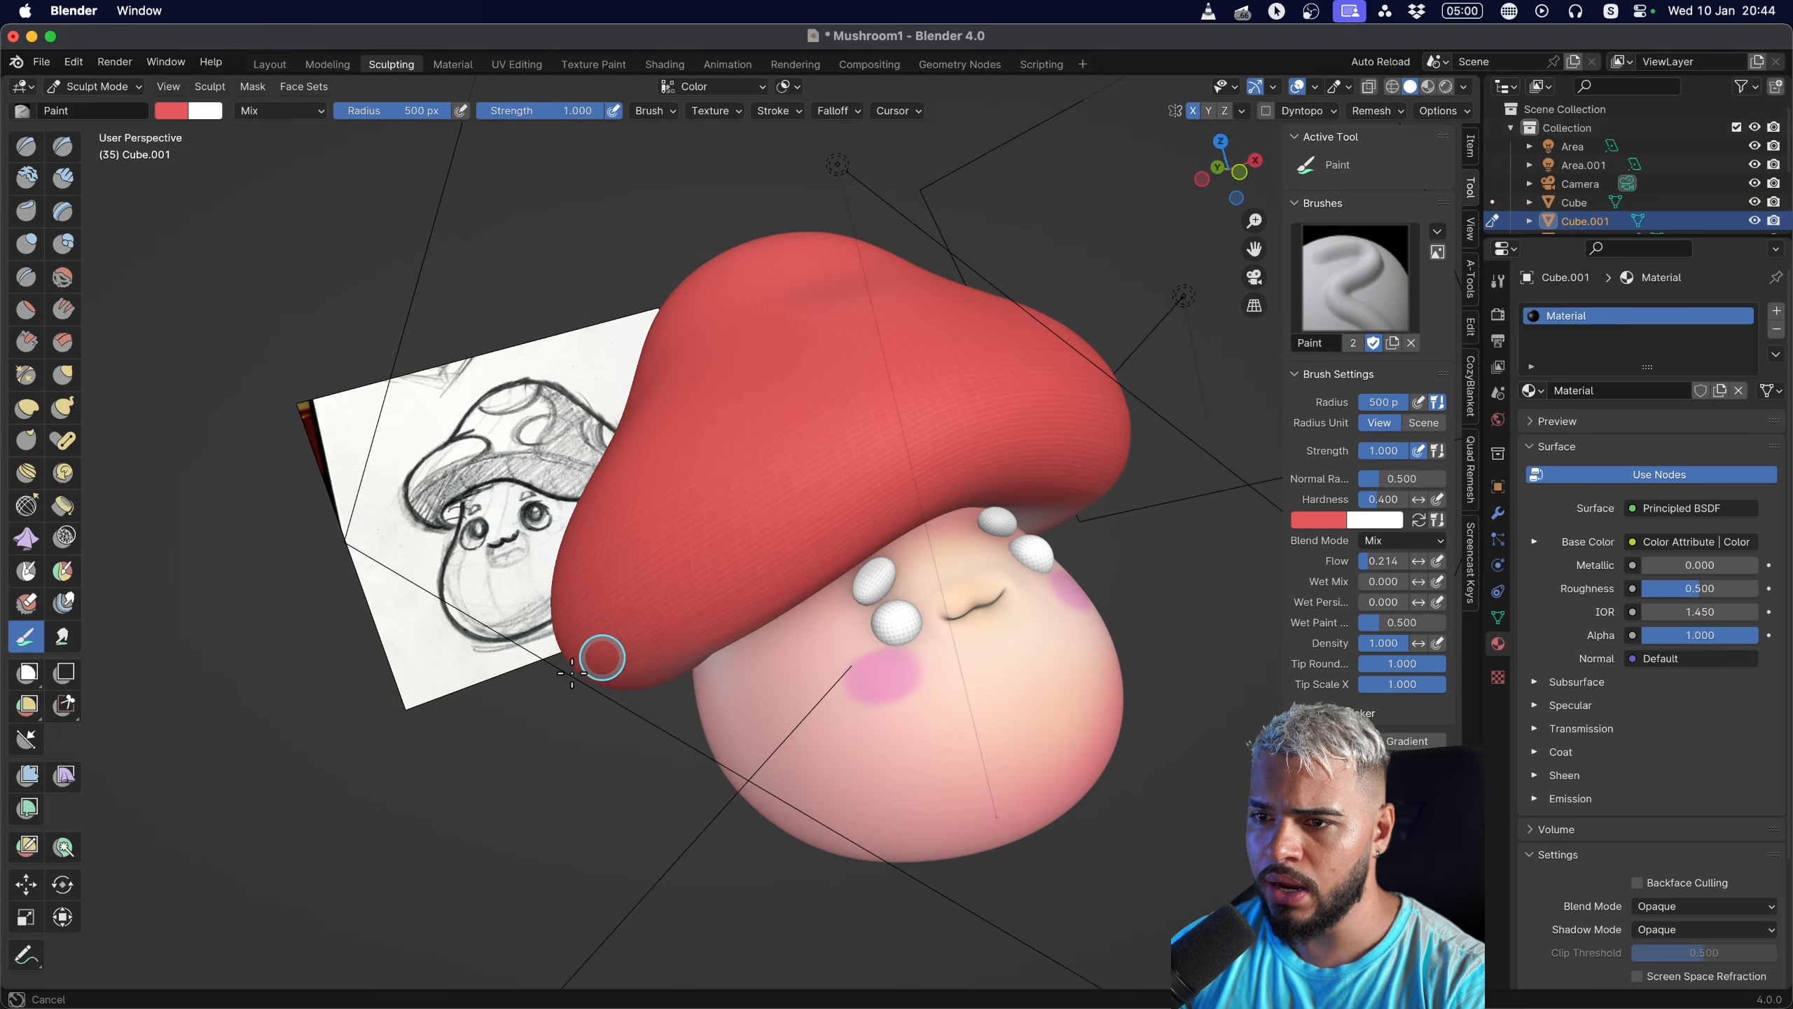
{"action": "mouse_move", "coordinate": [820, 590]}
{"action": "middle_mouse_down"}
{"action": "mouse_move", "coordinate": [713, 733]}
{"action": "mouse_move", "coordinate": [732, 592]}
{"action": "middle_mouse_up"}
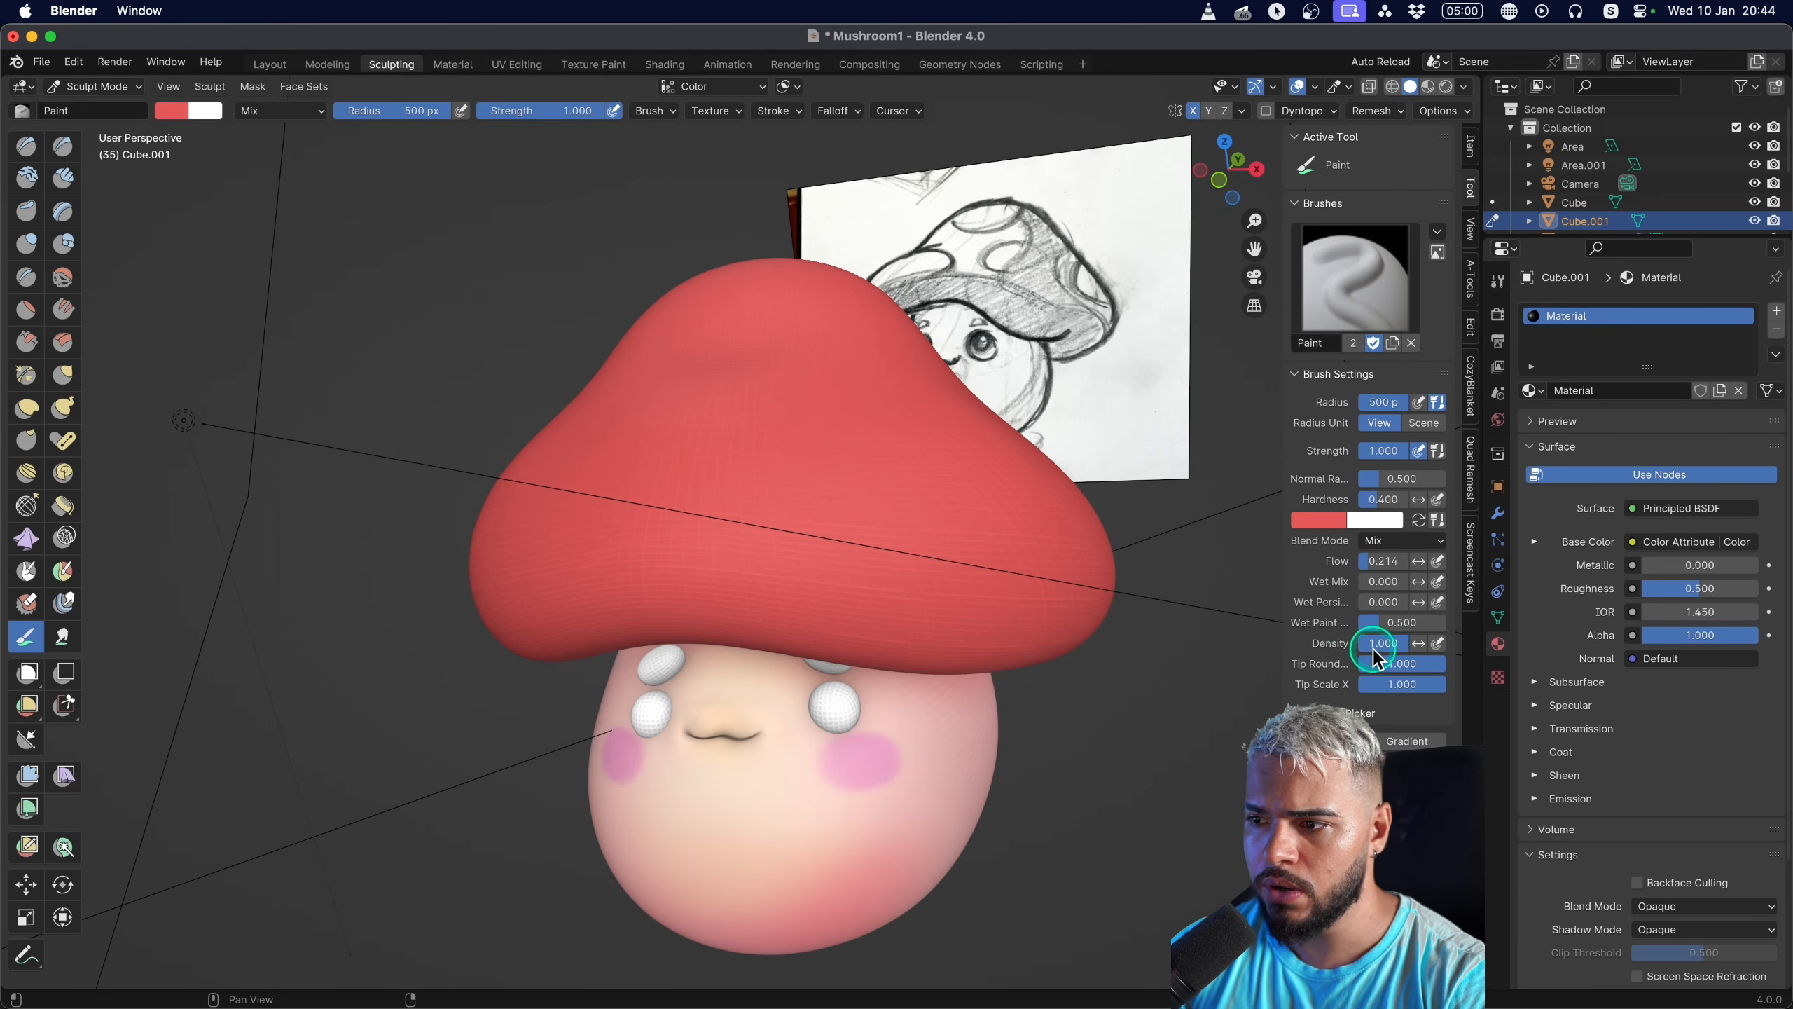
Try a pale pink spot on the front of the red cap with a 184 px brush.
{"action": "key", "text": "f"}
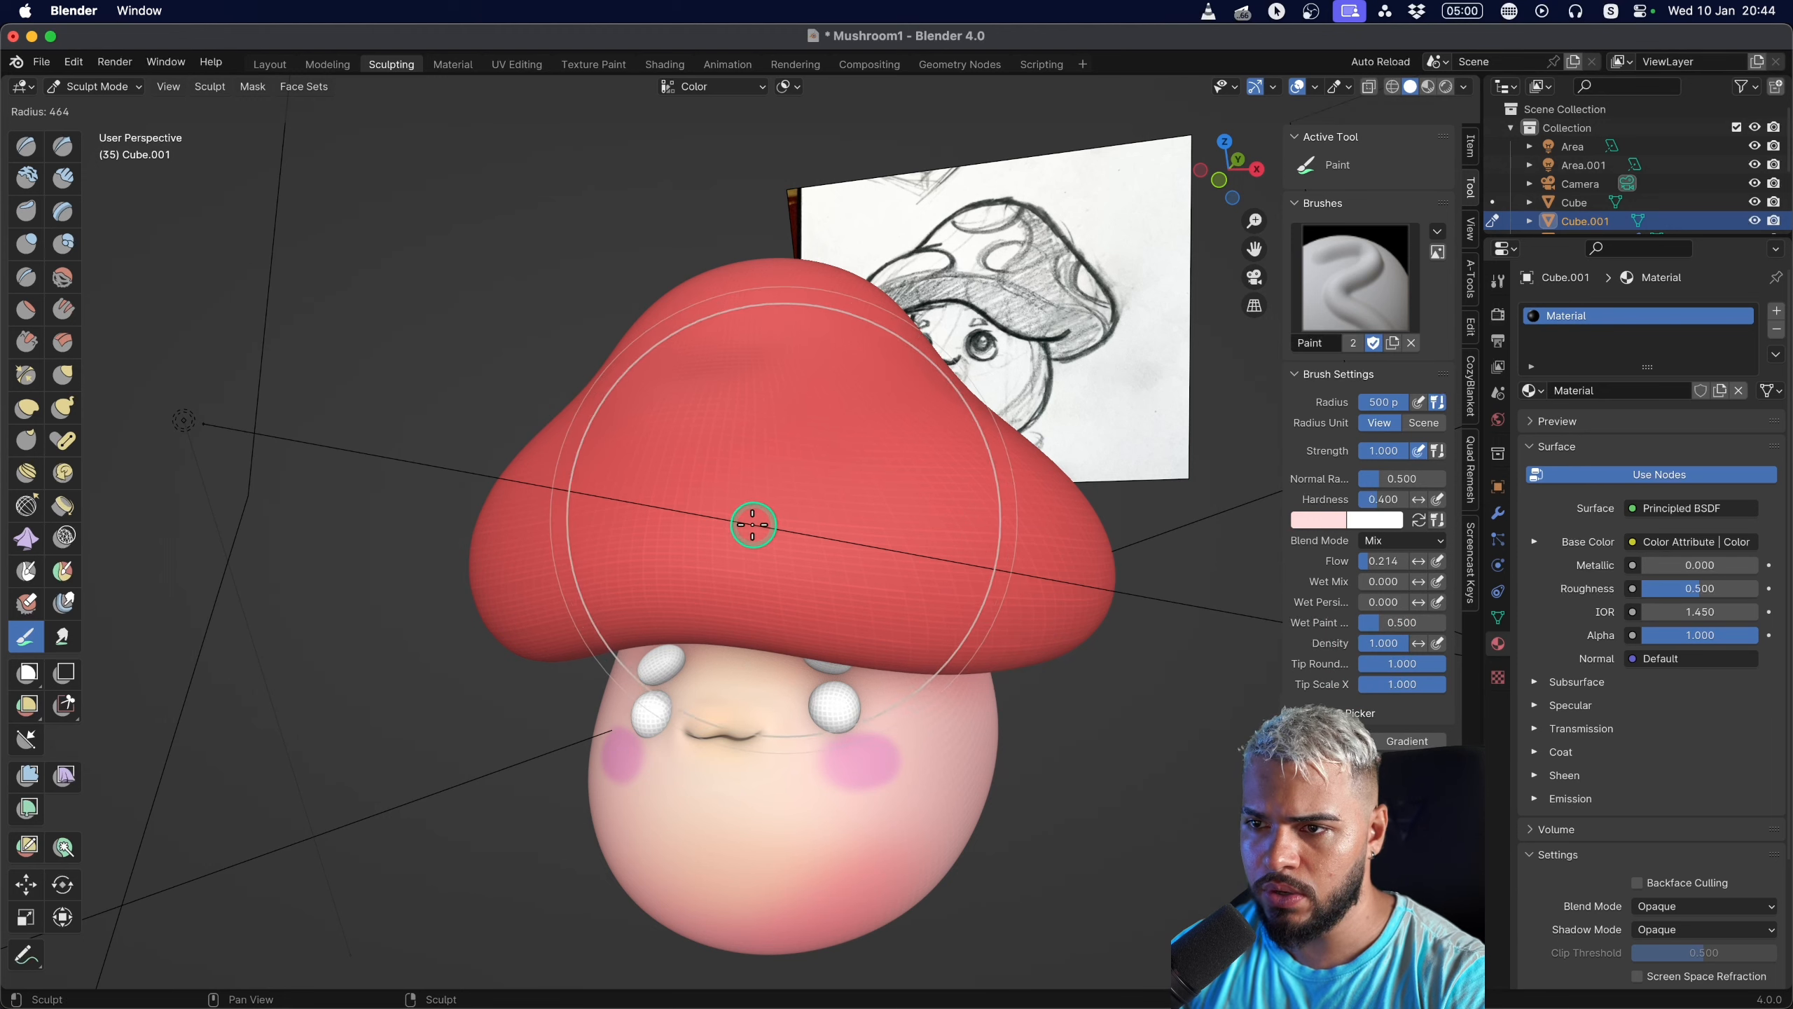
{"action": "left_click", "coordinate": [629, 520]}
{"action": "mouse_move", "coordinate": [628, 521]}
{"action": "middle_mouse_down"}
{"action": "mouse_move", "coordinate": [704, 528]}
{"action": "mouse_move", "coordinate": [748, 506]}
{"action": "mouse_move", "coordinate": [749, 474]}
{"action": "middle_mouse_up"}
{"action": "left_click_drag", "start_coordinate": [682, 487], "coordinate": [701, 520]}
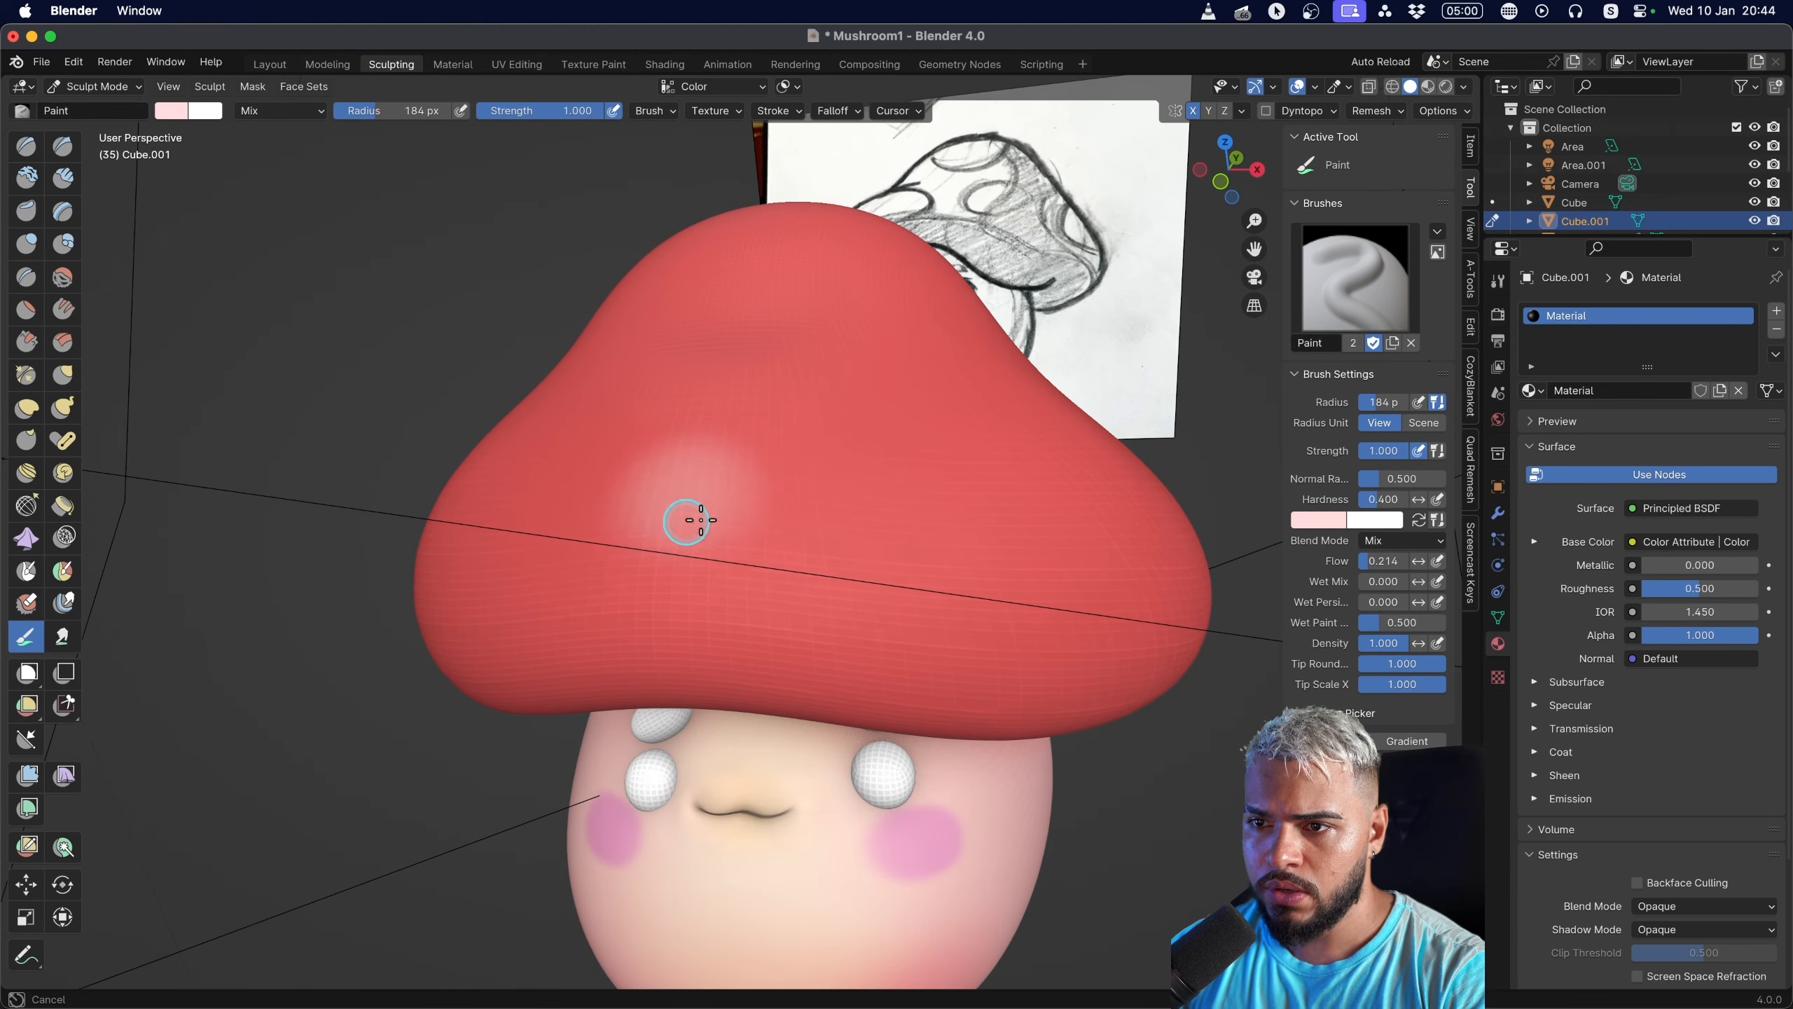
{"action": "key", "text": "super+z"}
Adjust the paint brush radius over the cap to 174 px.
{"action": "mouse_move", "coordinate": [760, 524]}
{"action": "middle_mouse_down"}
{"action": "mouse_move", "coordinate": [789, 501]}
{"action": "mouse_move", "coordinate": [636, 585]}
{"action": "middle_mouse_up"}
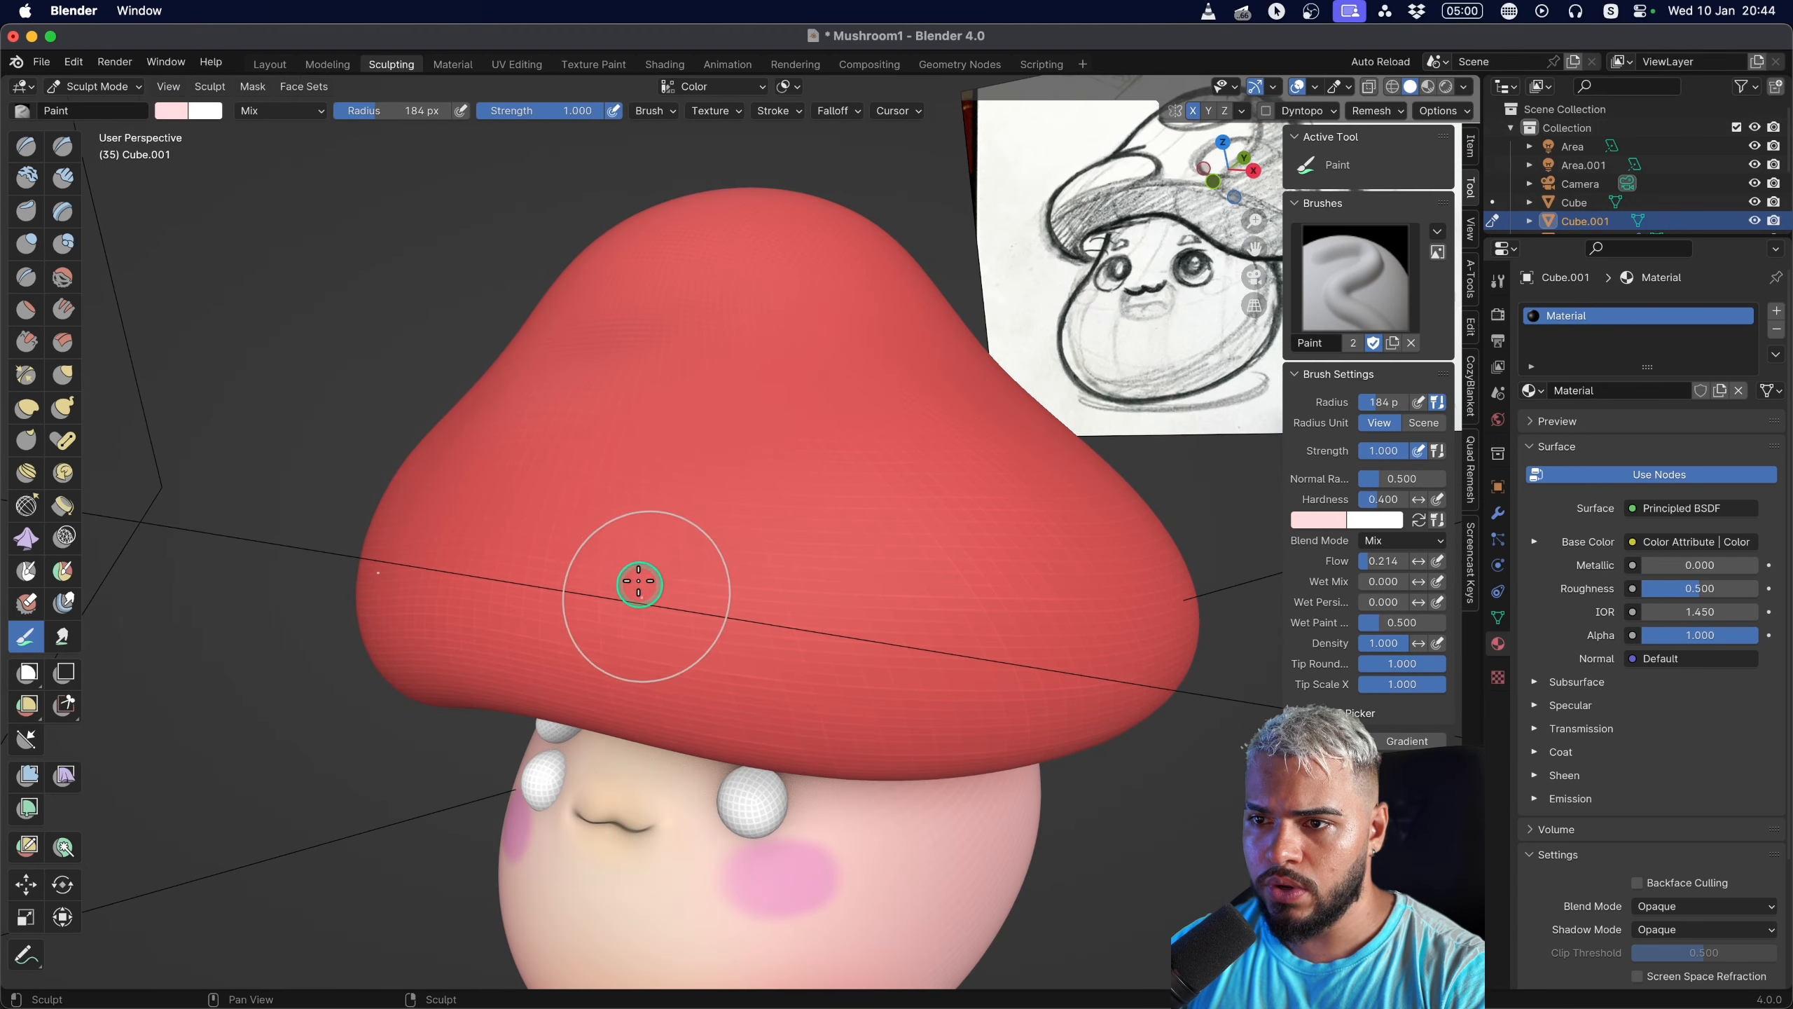
{"action": "key", "text": "f"}
{"action": "left_click", "coordinate": [727, 540]}
{"action": "middle_click_drag", "start_coordinate": [727, 540], "coordinate": [672, 544]}
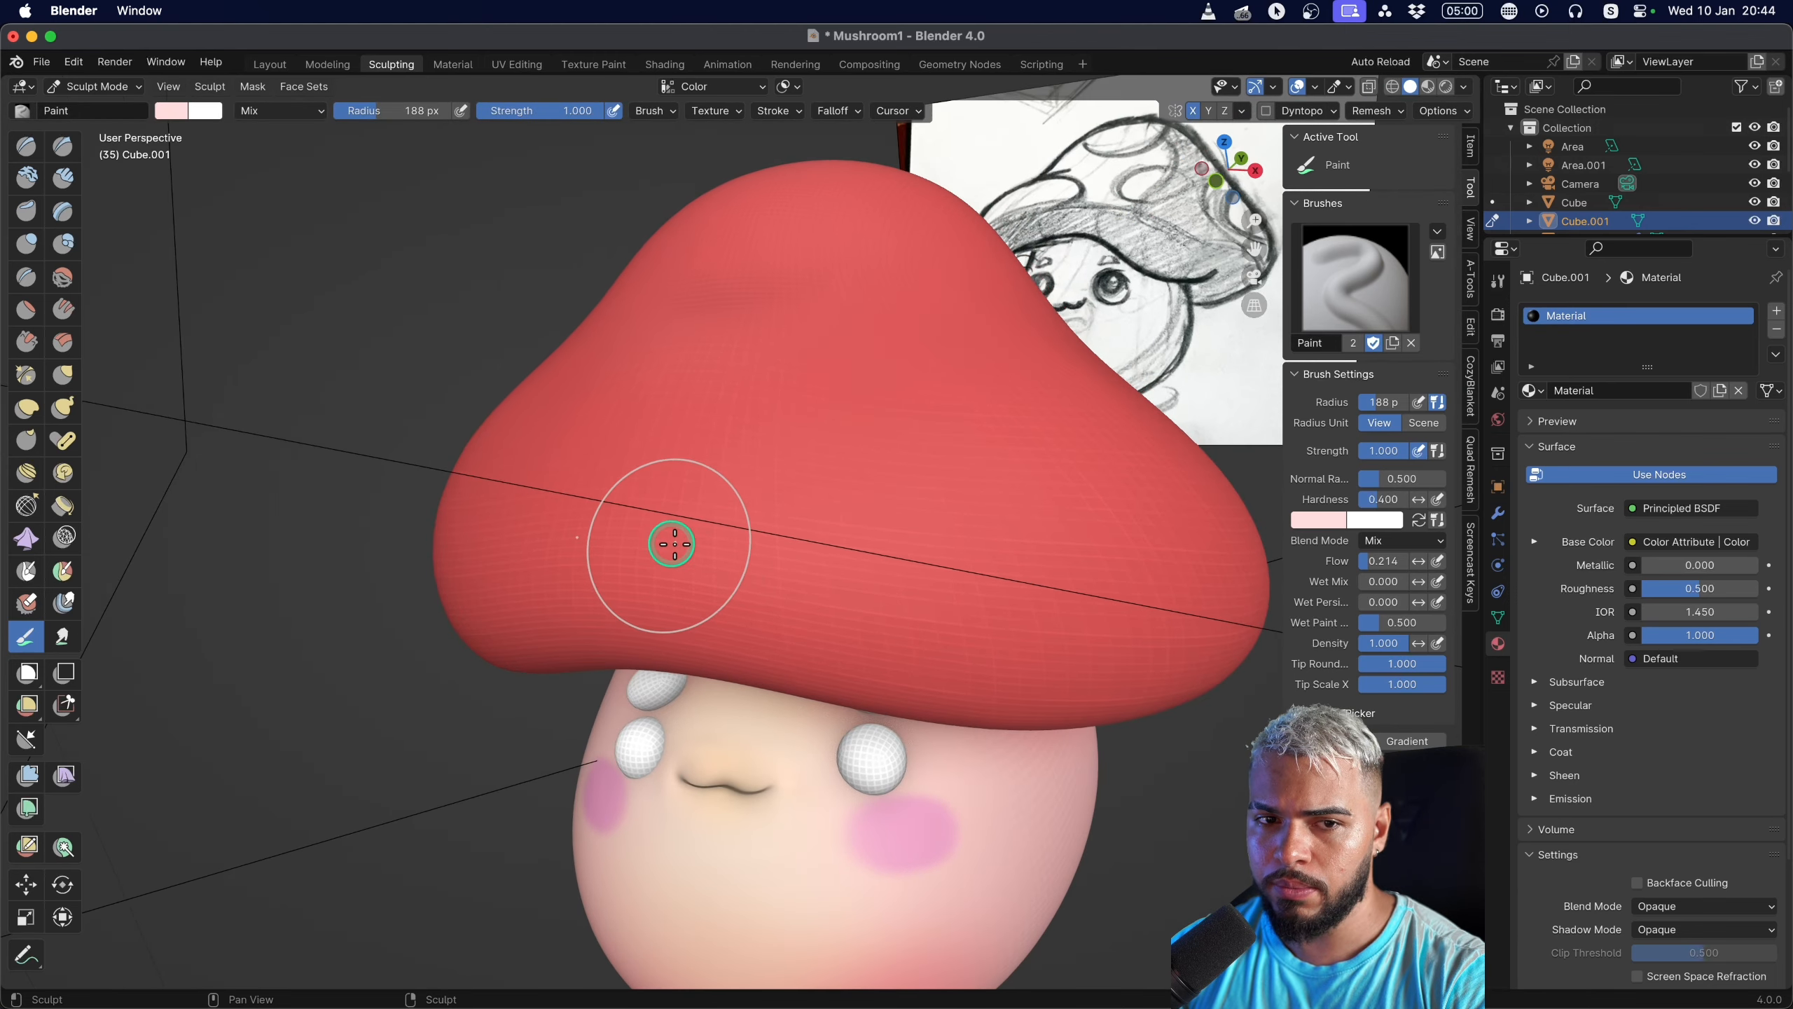
{"action": "mouse_move", "coordinate": [346, 514]}
{"action": "middle_mouse_down"}
{"action": "mouse_move", "coordinate": [641, 564]}
{"action": "mouse_move", "coordinate": [762, 493]}
{"action": "middle_mouse_up"}
{"action": "key", "text": "f"}
{"action": "left_click", "coordinate": [738, 511]}
Undo a trial pale pink stroke on the cap and turn off X-axis mirror symmetry.
{"action": "left_click_drag", "start_coordinate": [696, 420], "coordinate": [632, 408]}
{"action": "key", "text": "super+z"}
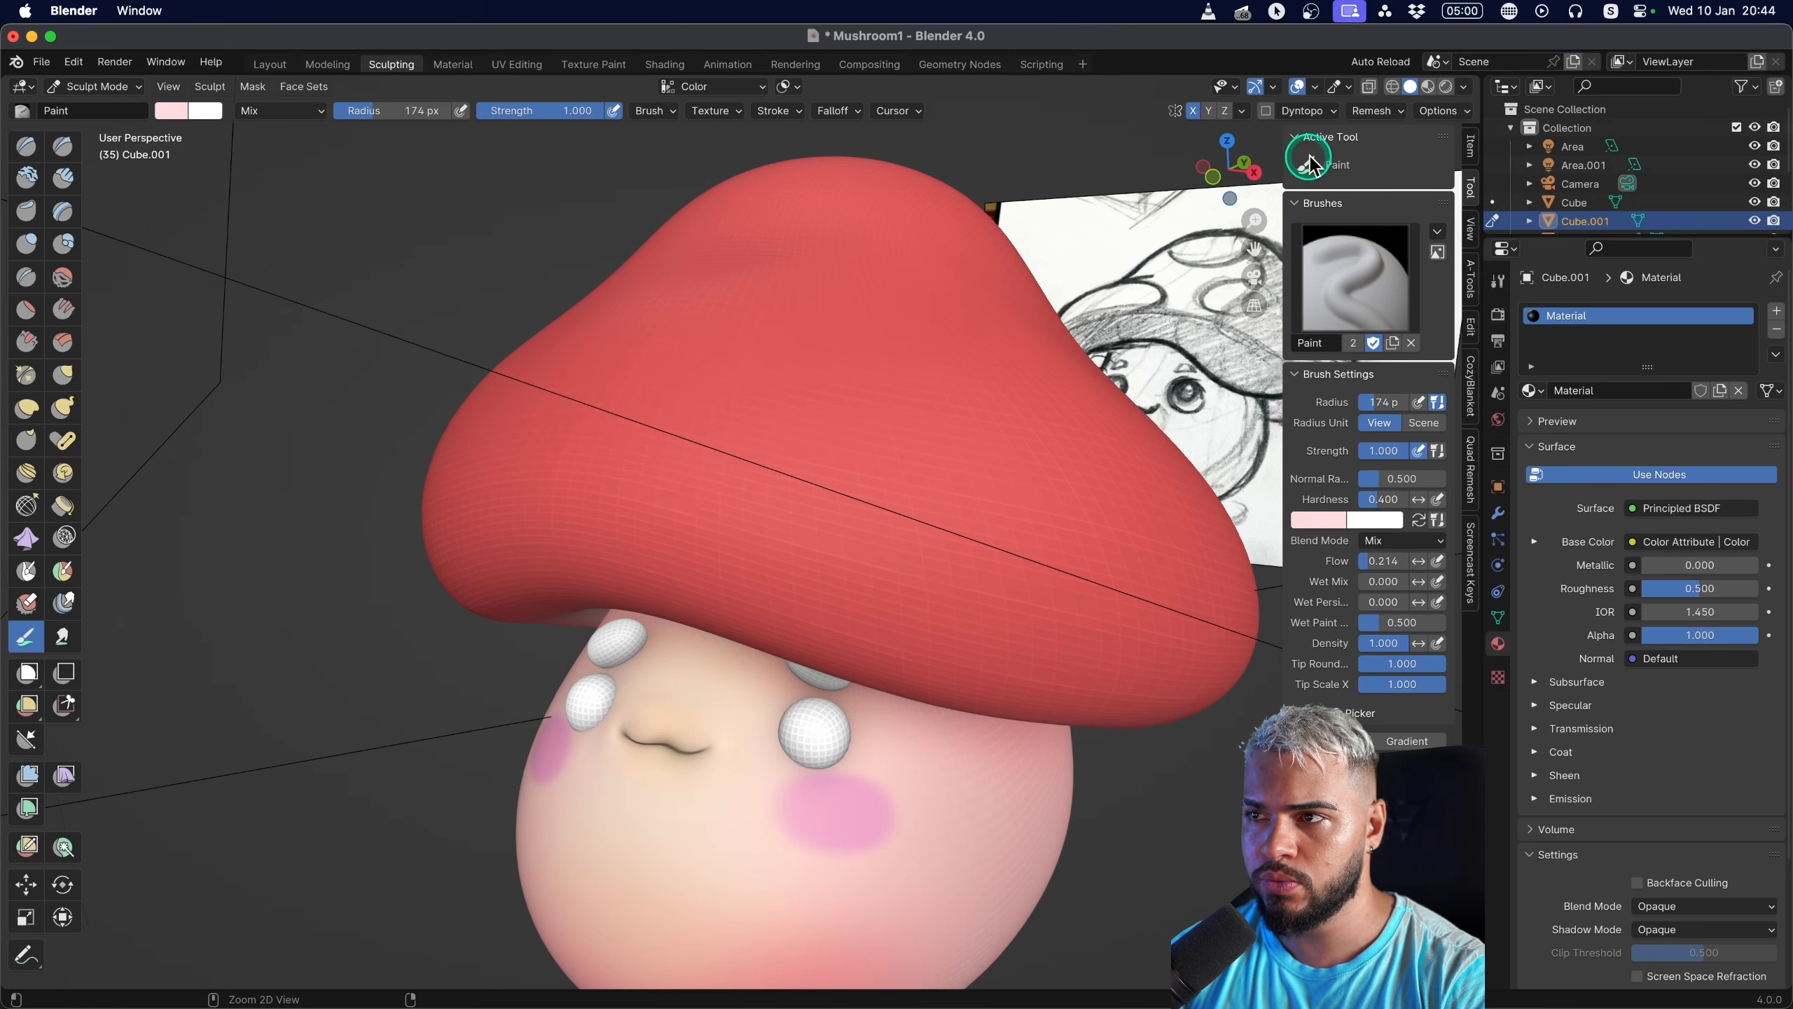
{"action": "left_click", "coordinate": [1192, 111]}
{"action": "middle_click_drag", "start_coordinate": [615, 497], "coordinate": [784, 443]}
Compare the mesh density of the cap and the body in Edit Mode, and return the cap to Sculpt Mode.
{"action": "key", "text": "Tab"}
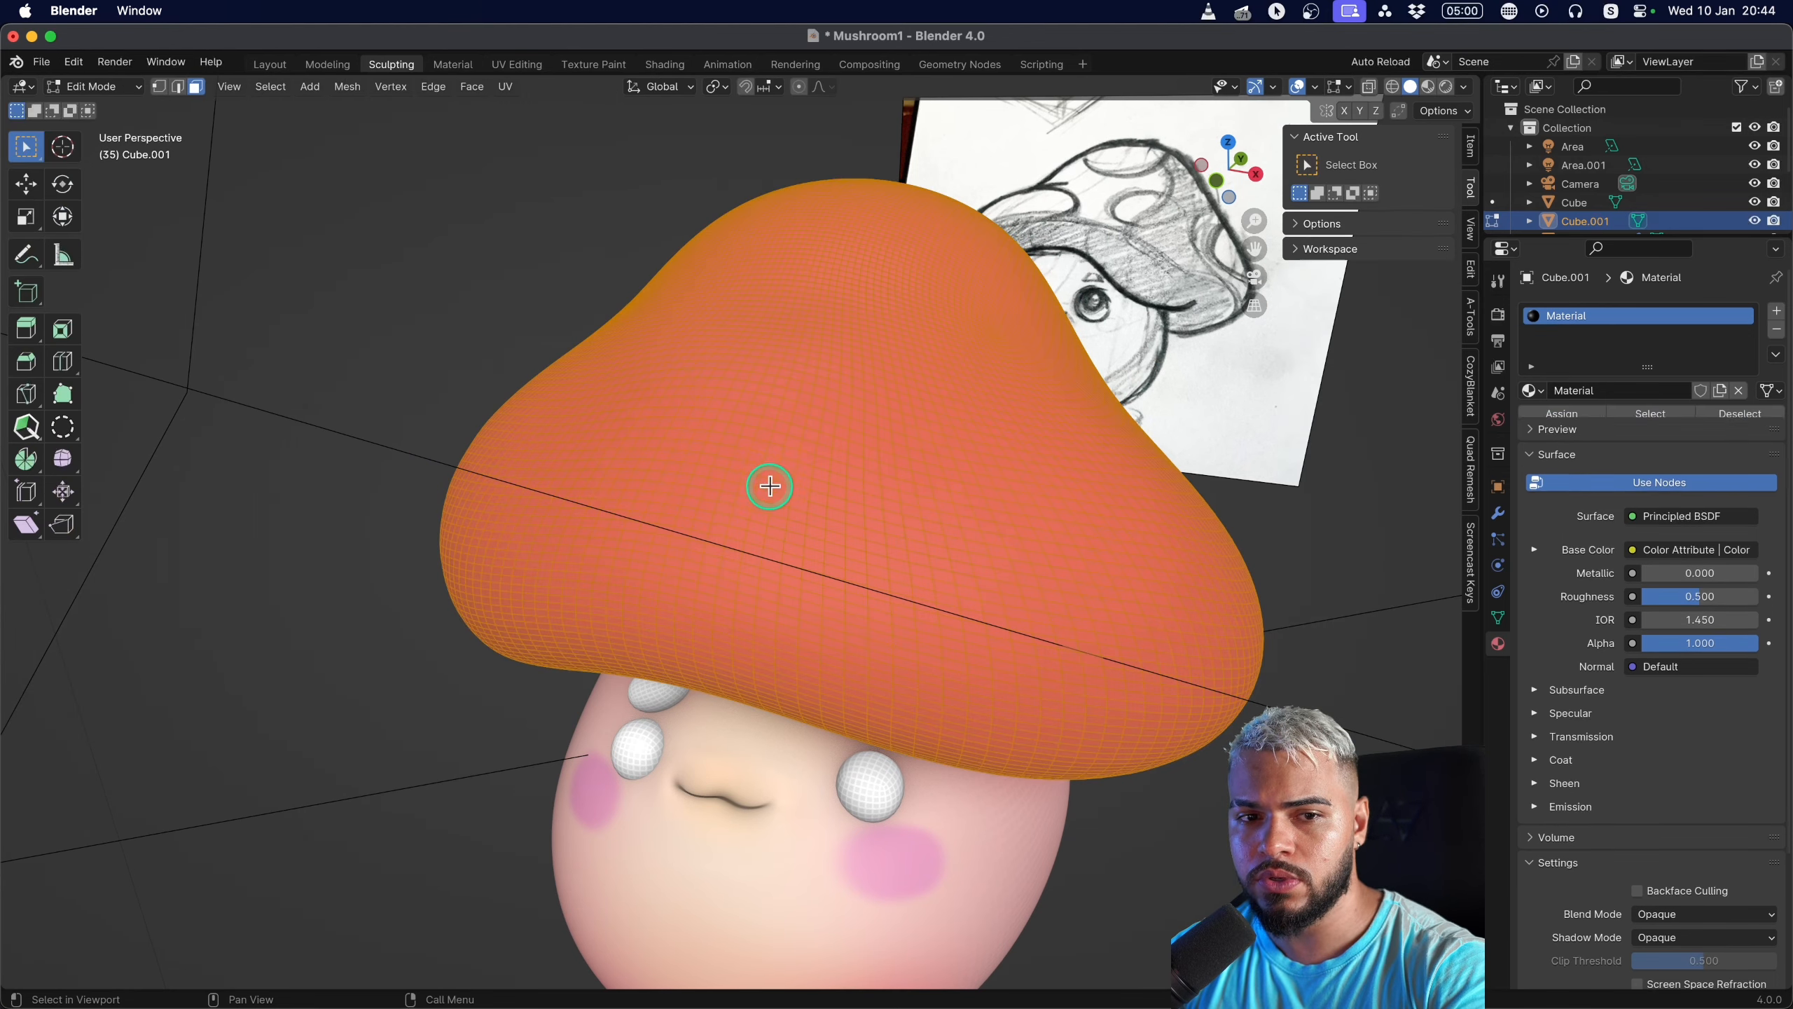
{"action": "middle_click_drag", "start_coordinate": [727, 479], "coordinate": [733, 517], "text": "ctrl"}
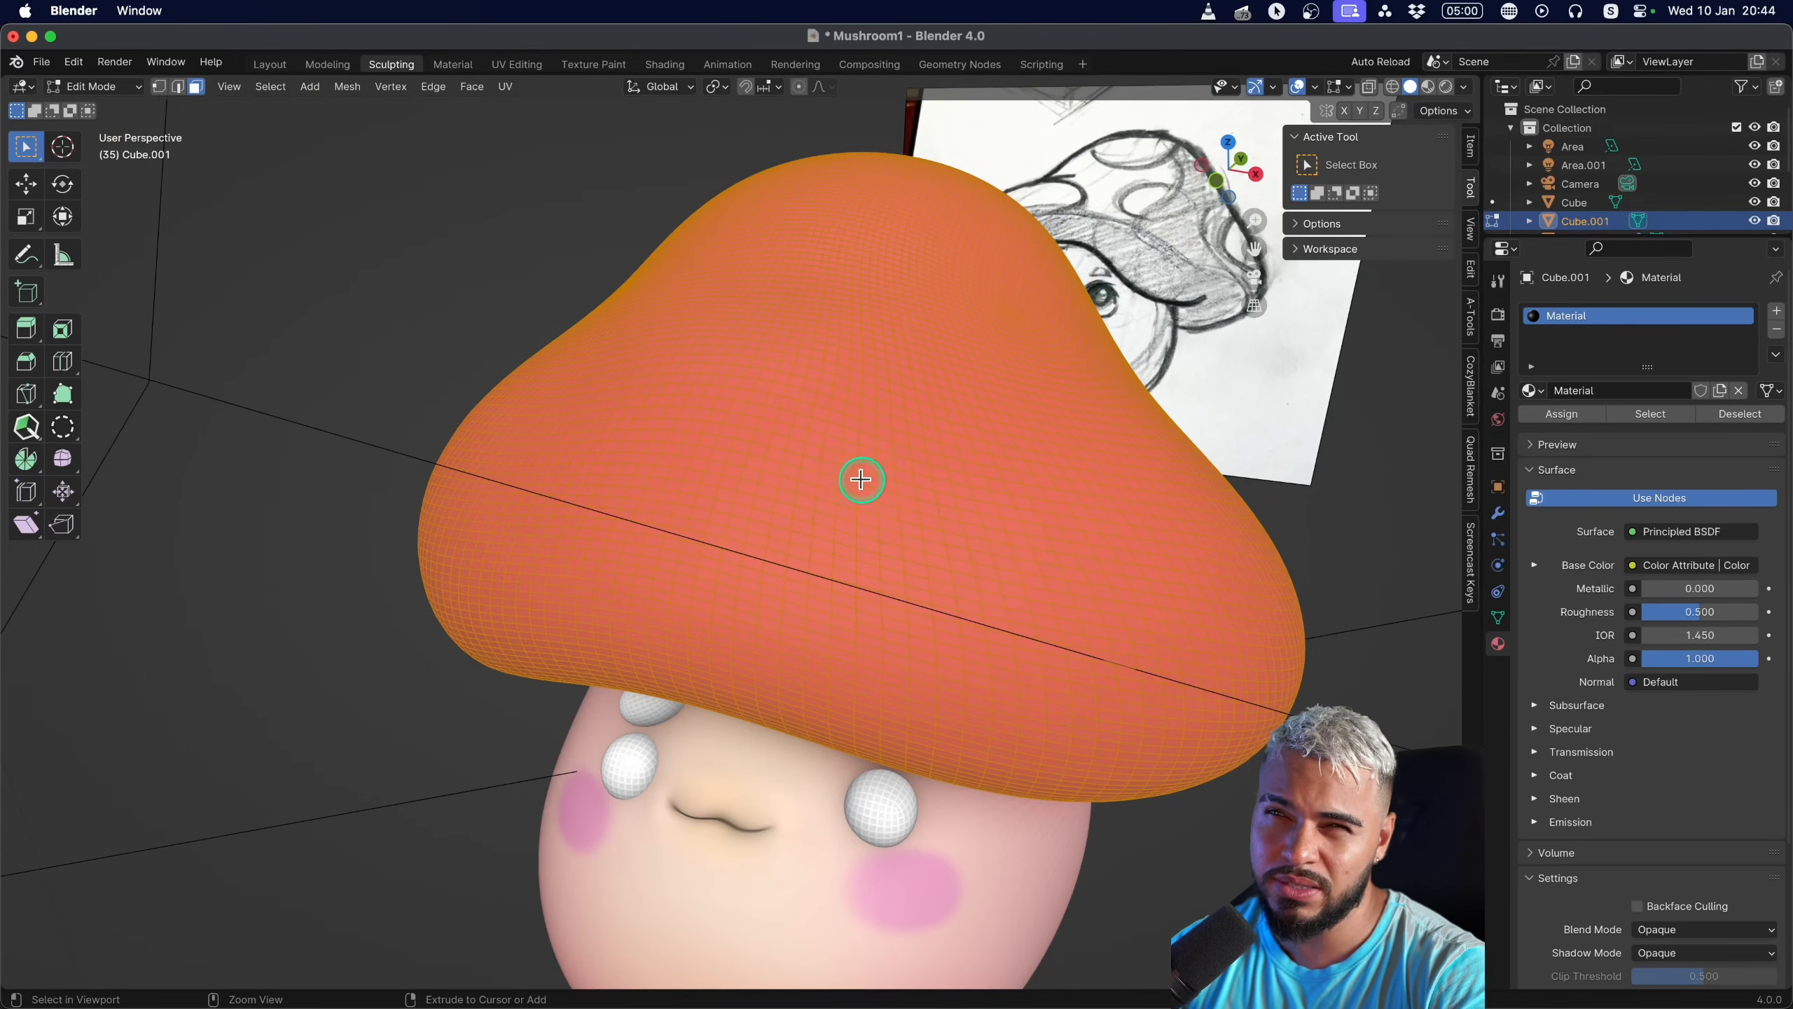
{"action": "middle_click_drag", "start_coordinate": [842, 485], "coordinate": [799, 522], "text": "ctrl"}
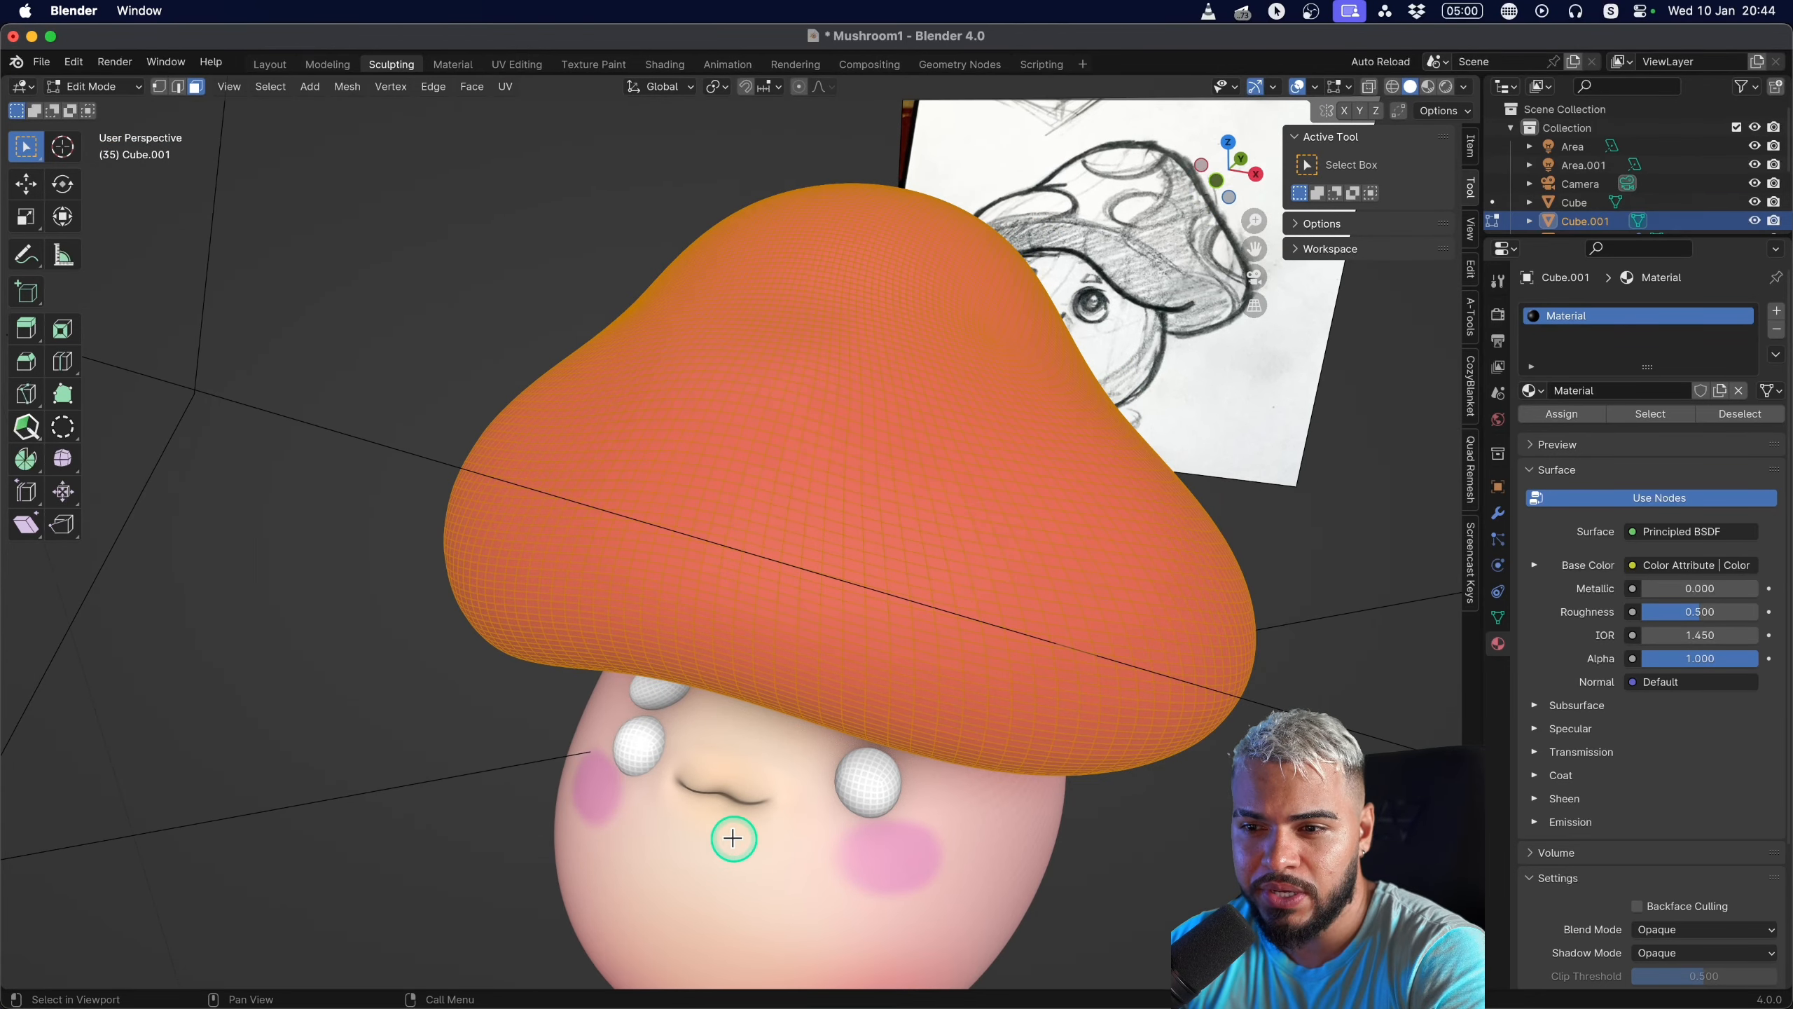
{"action": "key", "text": "Tab"}
{"action": "left_click", "coordinate": [732, 740]}
{"action": "middle_click_drag", "start_coordinate": [732, 740], "coordinate": [707, 711]}
{"action": "key", "text": "Tab"}
{"action": "middle_click_drag", "start_coordinate": [760, 641], "coordinate": [596, 523], "text": "ctrl"}
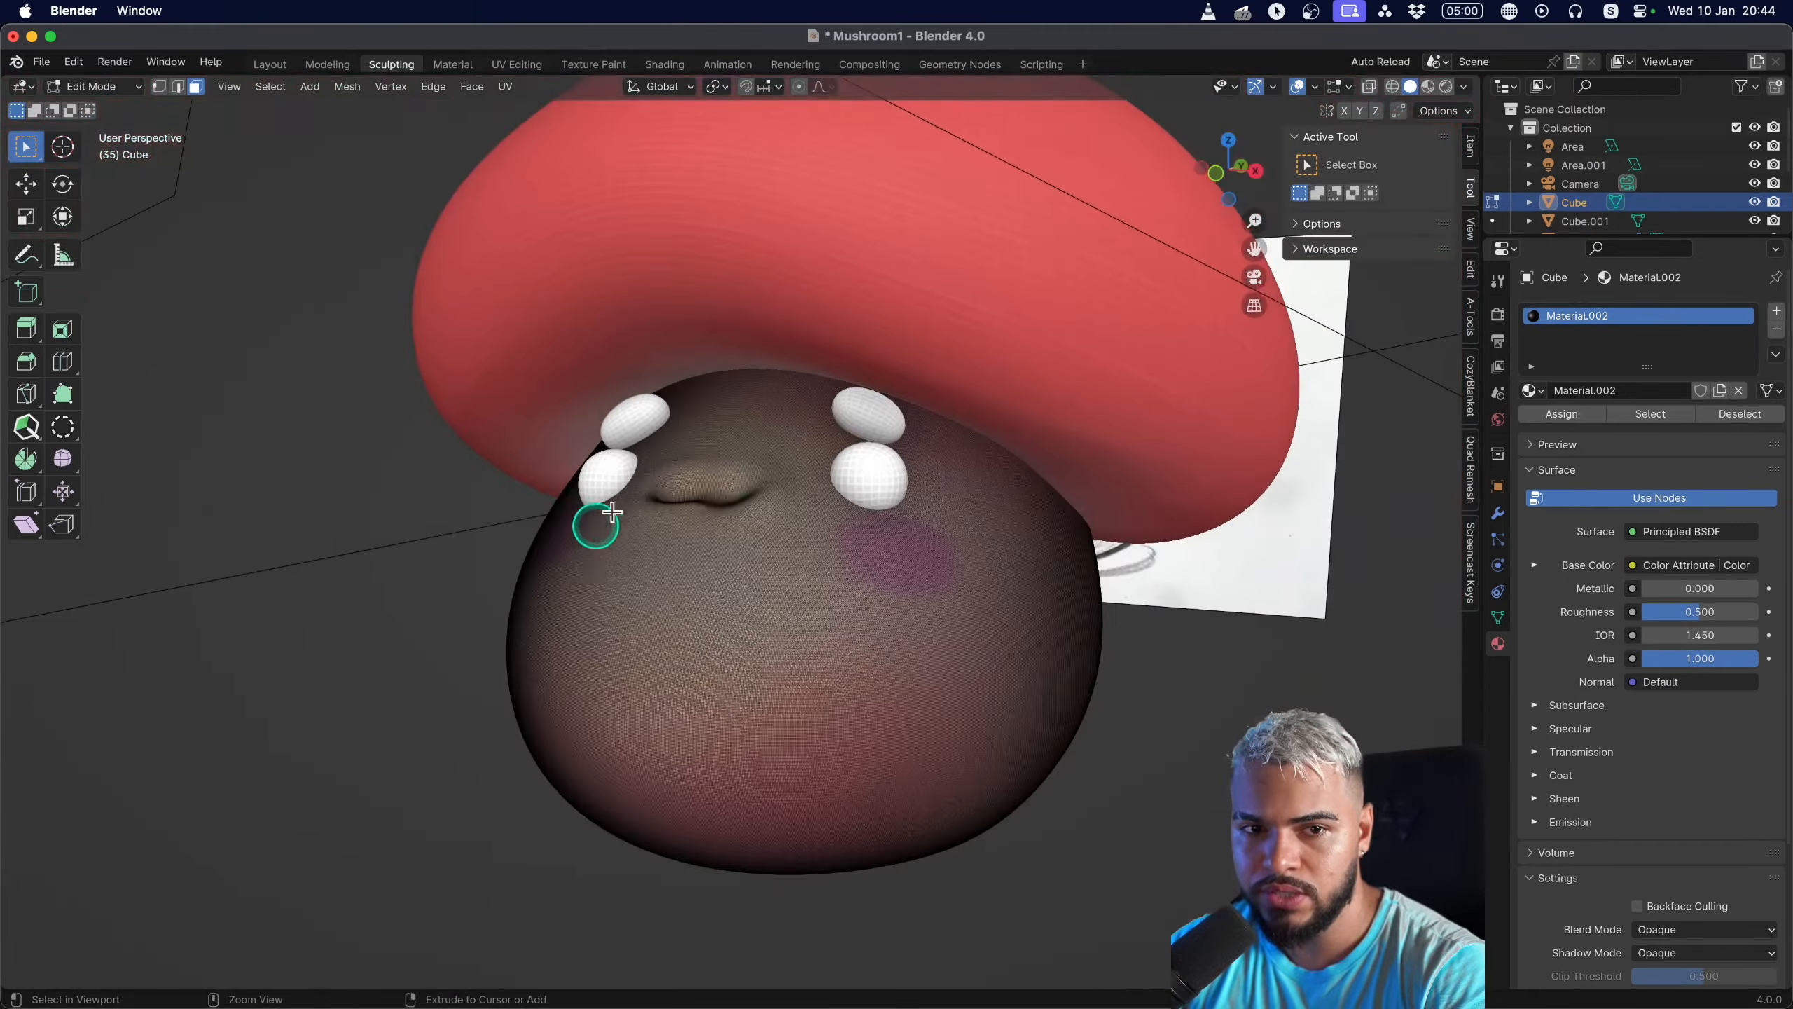
{"action": "middle_click_drag", "start_coordinate": [788, 467], "coordinate": [800, 558], "text": "shift"}
{"action": "key", "text": "Tab"}
{"action": "left_click", "coordinate": [856, 488]}
{"action": "key", "text": "Tab"}
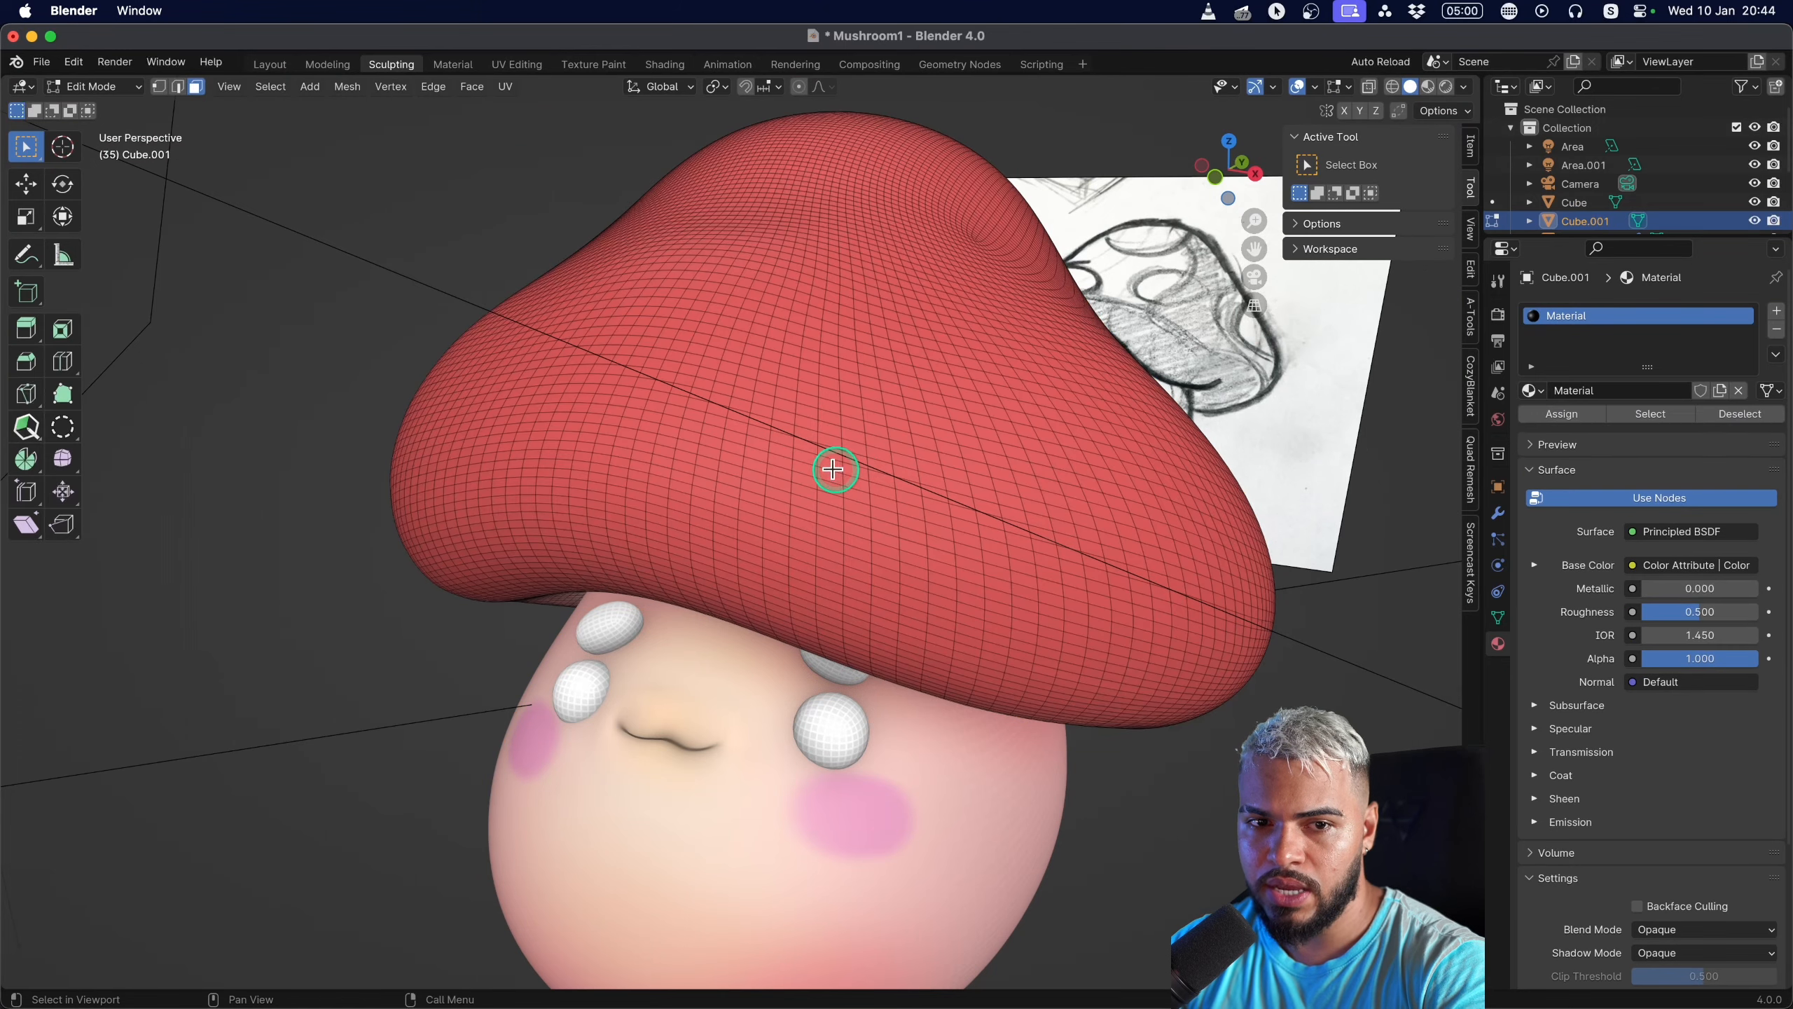
{"action": "key", "text": "Tab"}
Try painting a pale pink spot on the front of the cap, first softly and again with the brush flow at 1.000.
{"action": "mouse_move", "coordinate": [664, 431]}
{"action": "middle_mouse_down"}
{"action": "mouse_move", "coordinate": [703, 472]}
{"action": "mouse_move", "coordinate": [738, 463]}
{"action": "middle_mouse_up"}
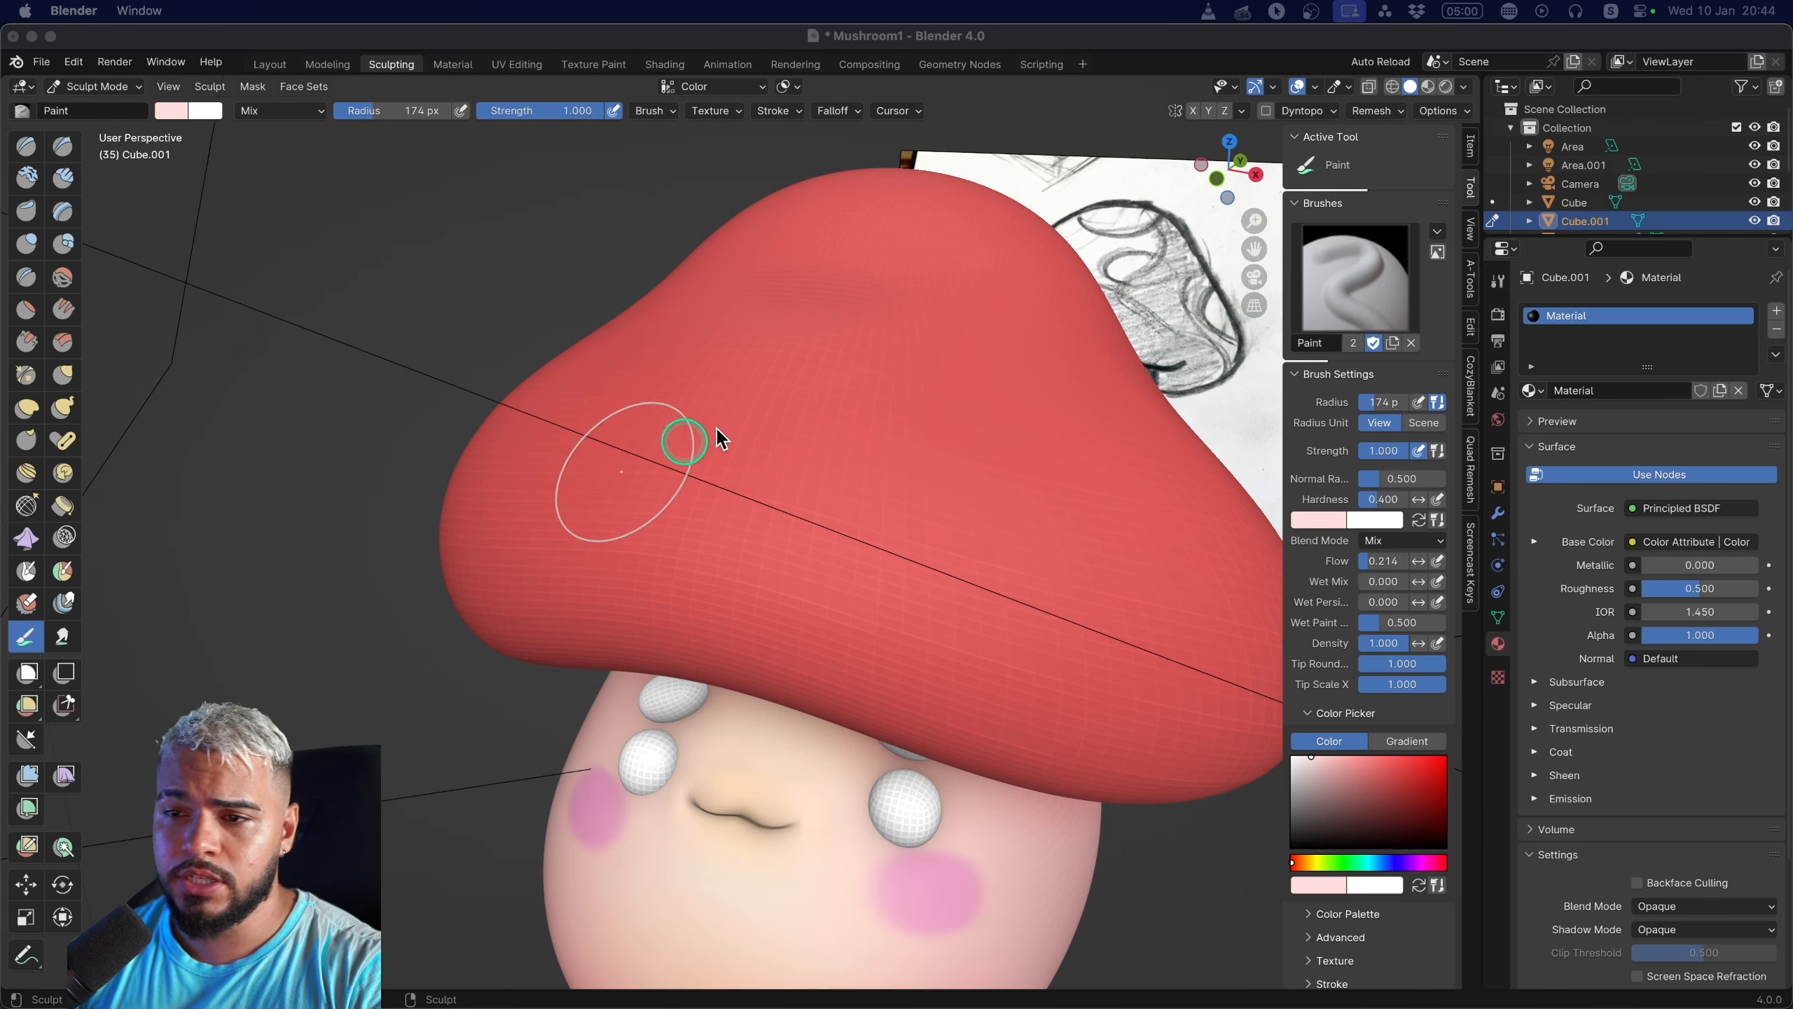
{"action": "left_click_drag", "start_coordinate": [797, 441], "coordinate": [763, 403]}
{"action": "key", "text": "super+z"}
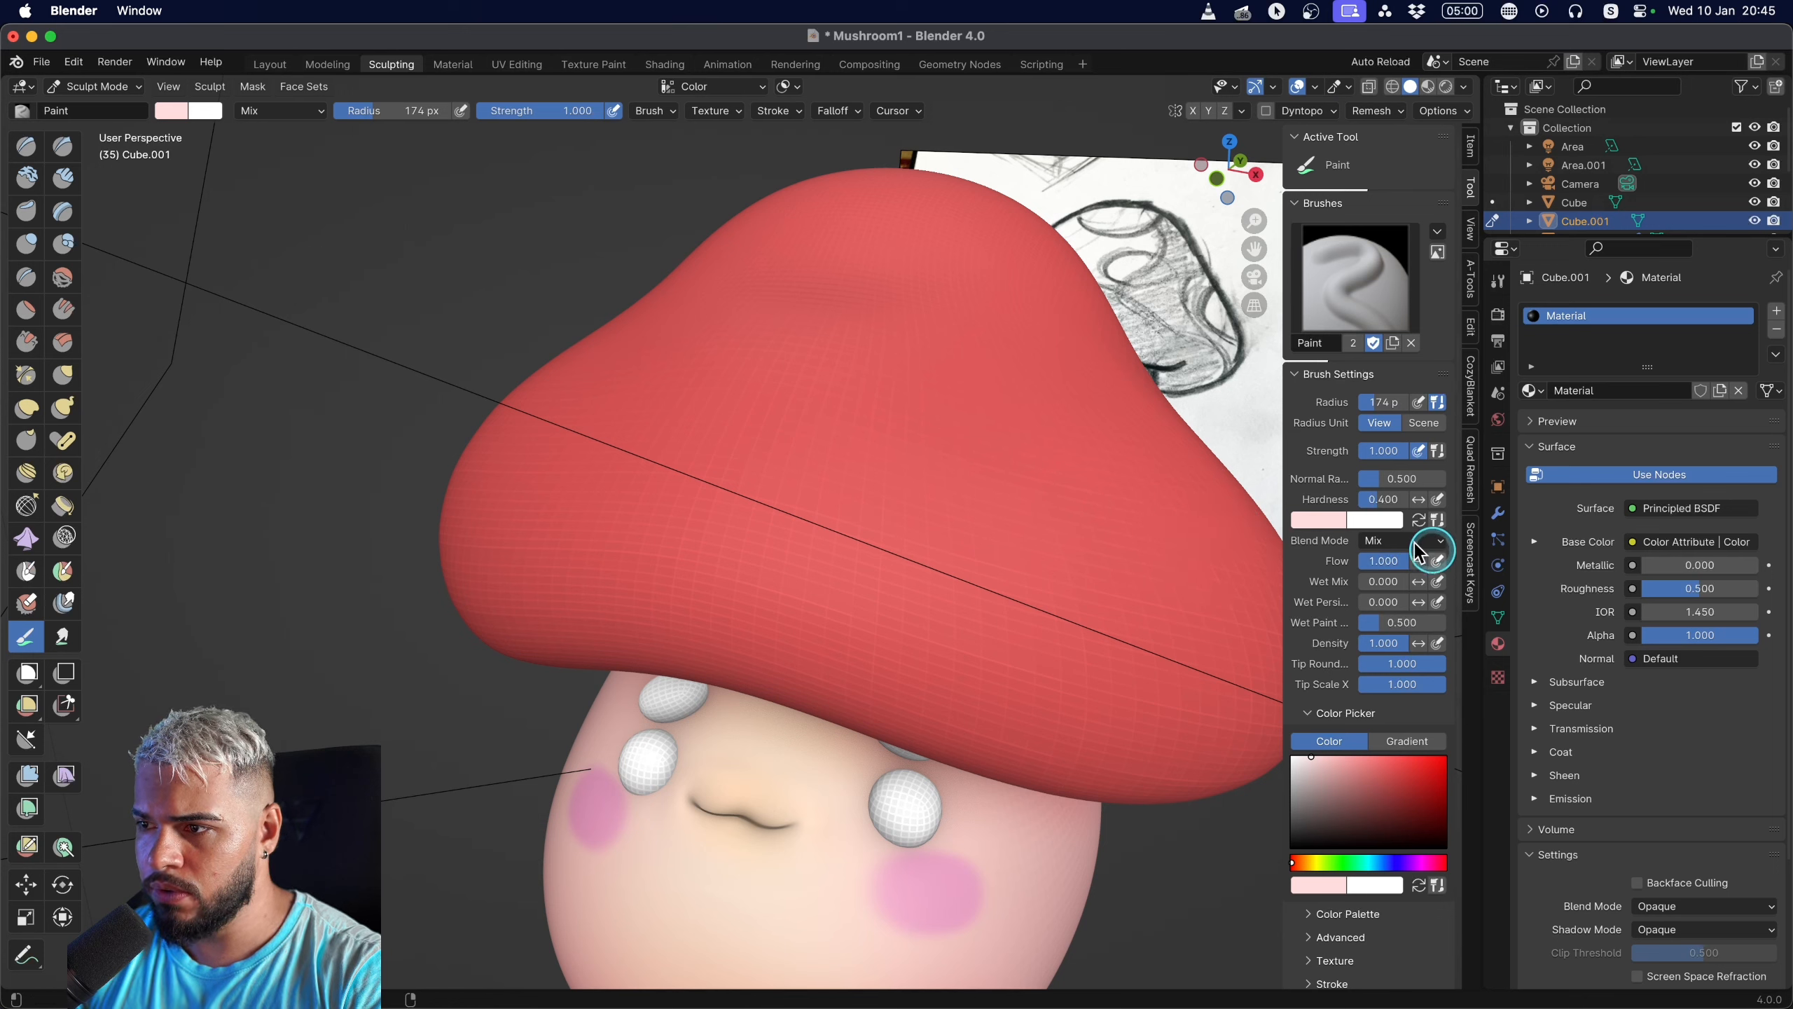
{"action": "mouse_move", "coordinate": [633, 418]}
{"action": "left_mouse_down"}
{"action": "mouse_move", "coordinate": [676, 423]}
{"action": "mouse_move", "coordinate": [650, 456]}
{"action": "mouse_move", "coordinate": [813, 428]}
{"action": "left_mouse_up"}
{"action": "key", "text": "super+z"}
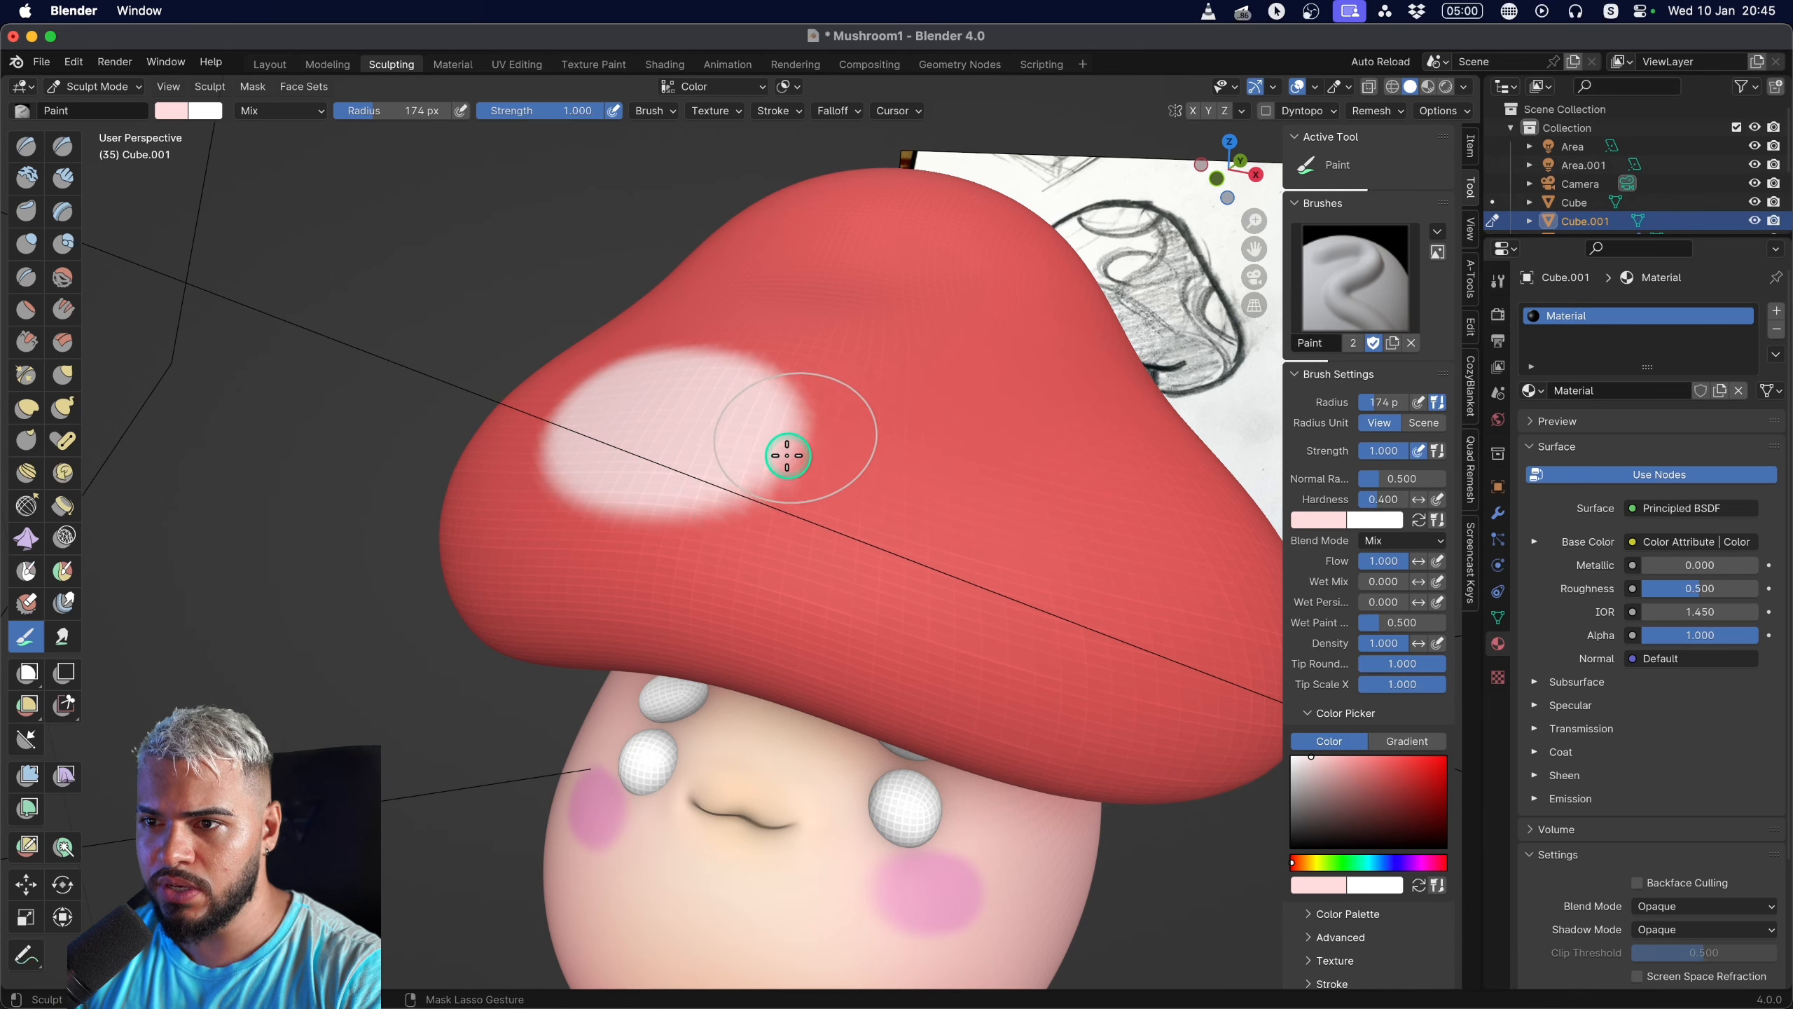
{"action": "scroll", "coordinate": [861, 432], "scroll_direction": "up", "scroll_amount": 8}
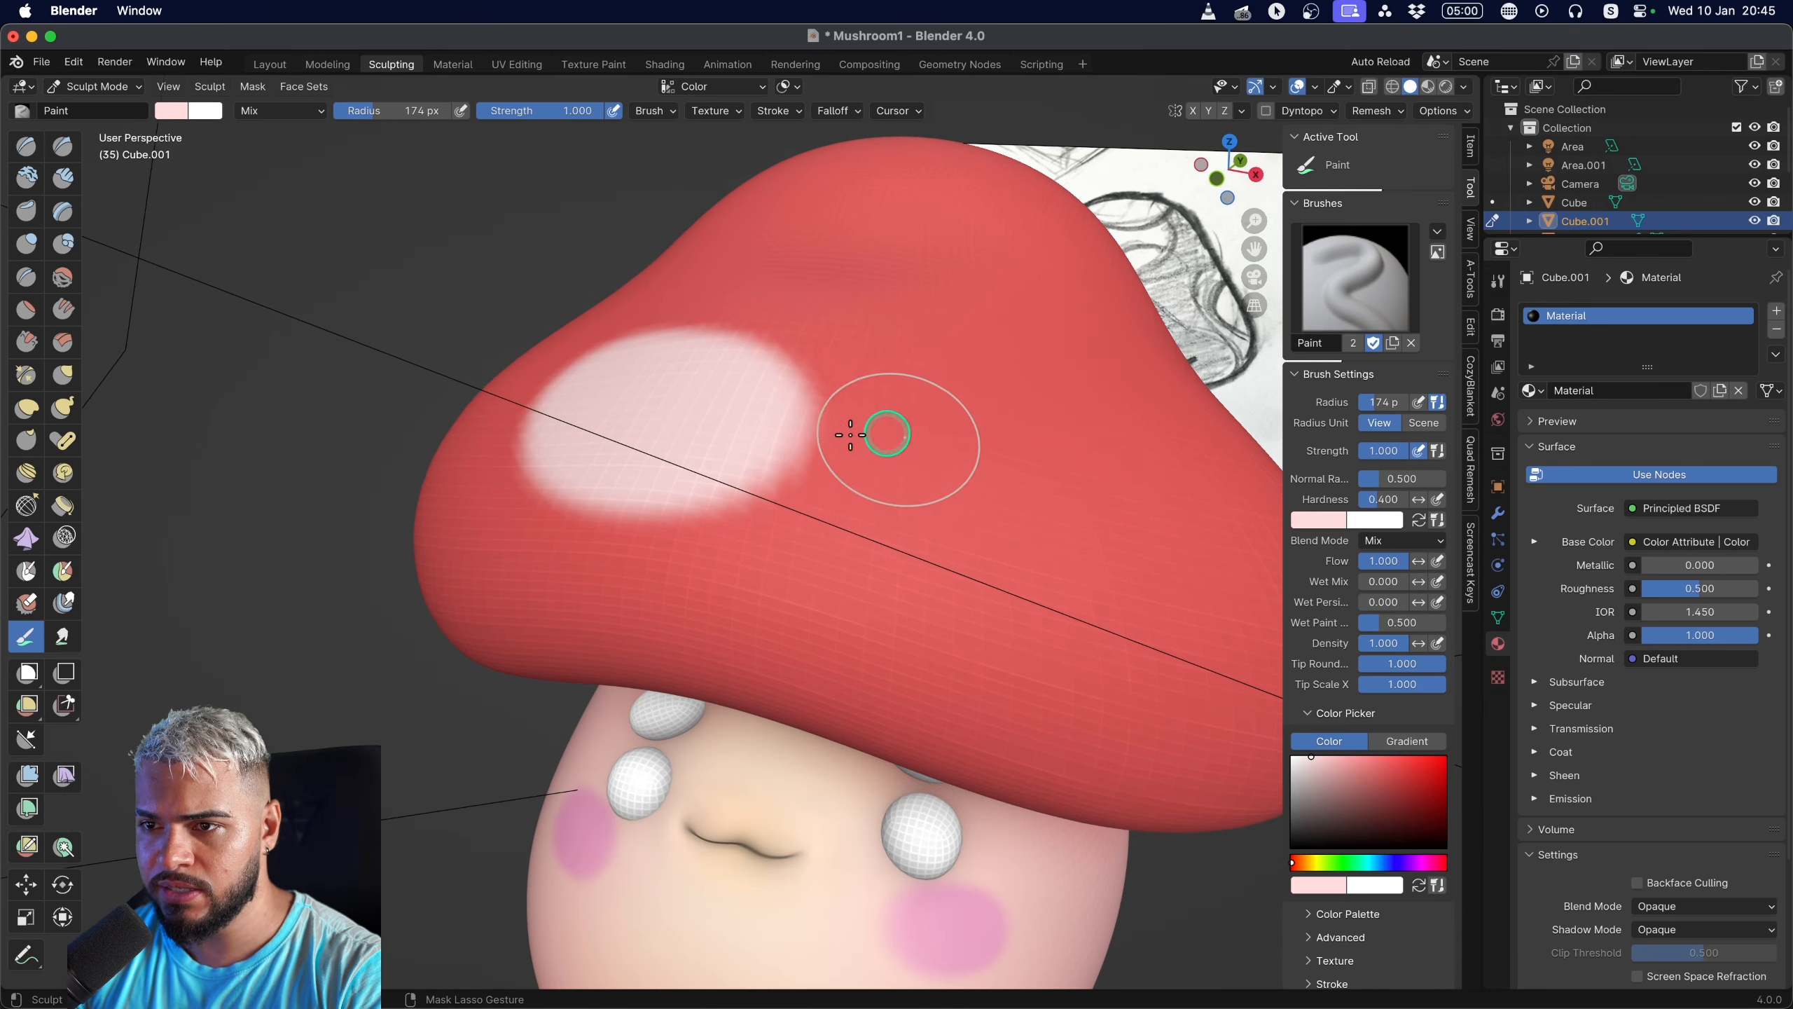
{"action": "scroll", "coordinate": [858, 421], "scroll_direction": "down", "scroll_amount": 8}
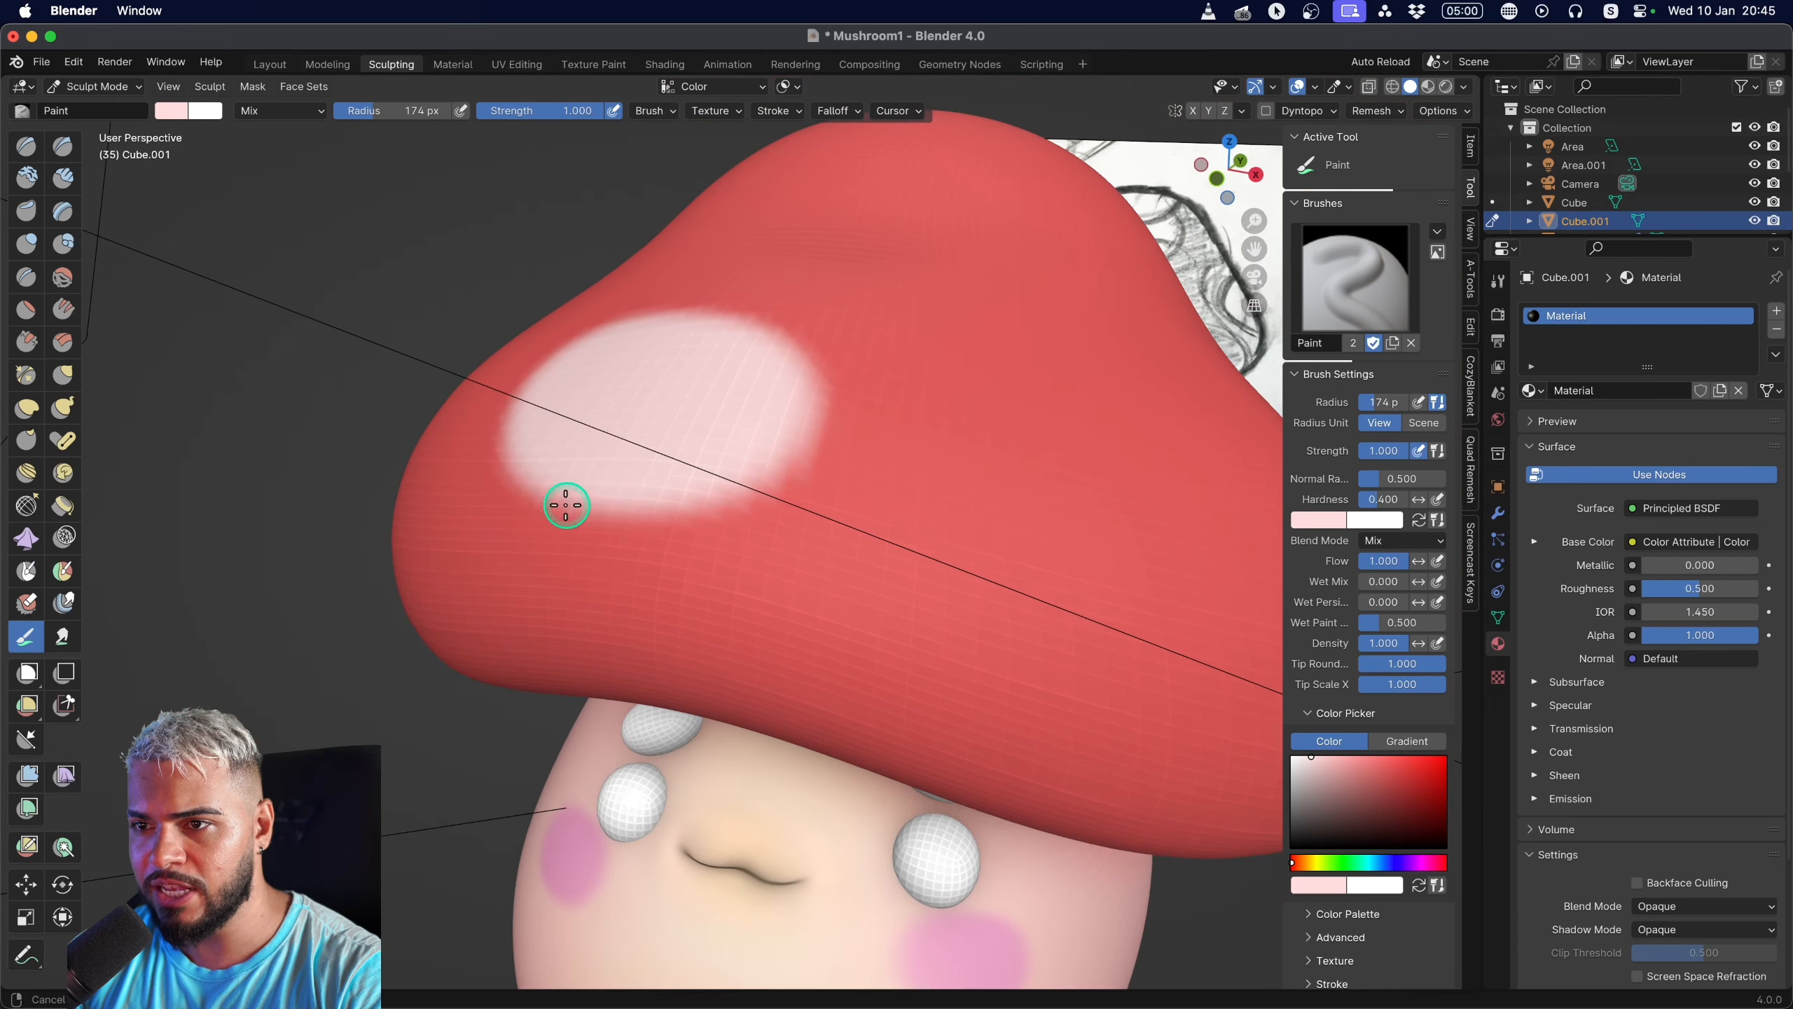
{"action": "key", "text": "super+z"}
Check the cap's mesh density in Edit Mode and confirm a remesh voxel size of 0.008 m in Sculpt Mode.
{"action": "key", "text": "Tab"}
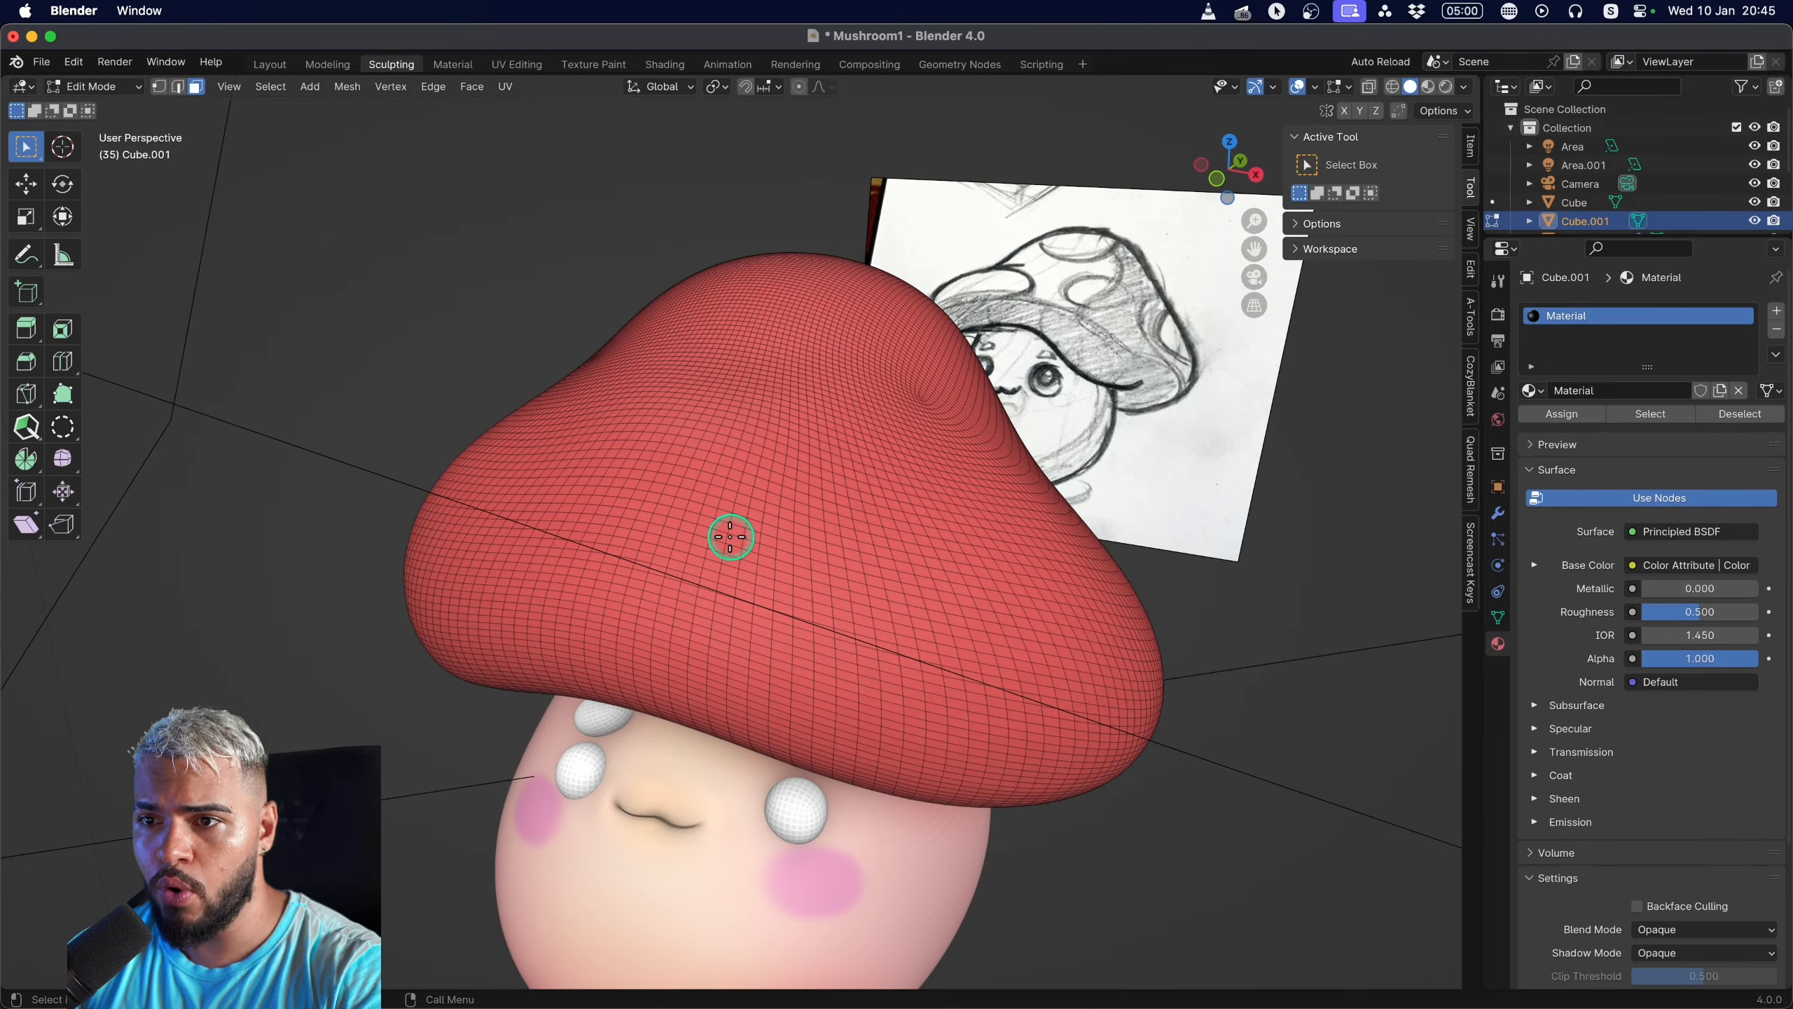
{"action": "key", "text": "Tab"}
{"action": "key", "text": "shift+r"}
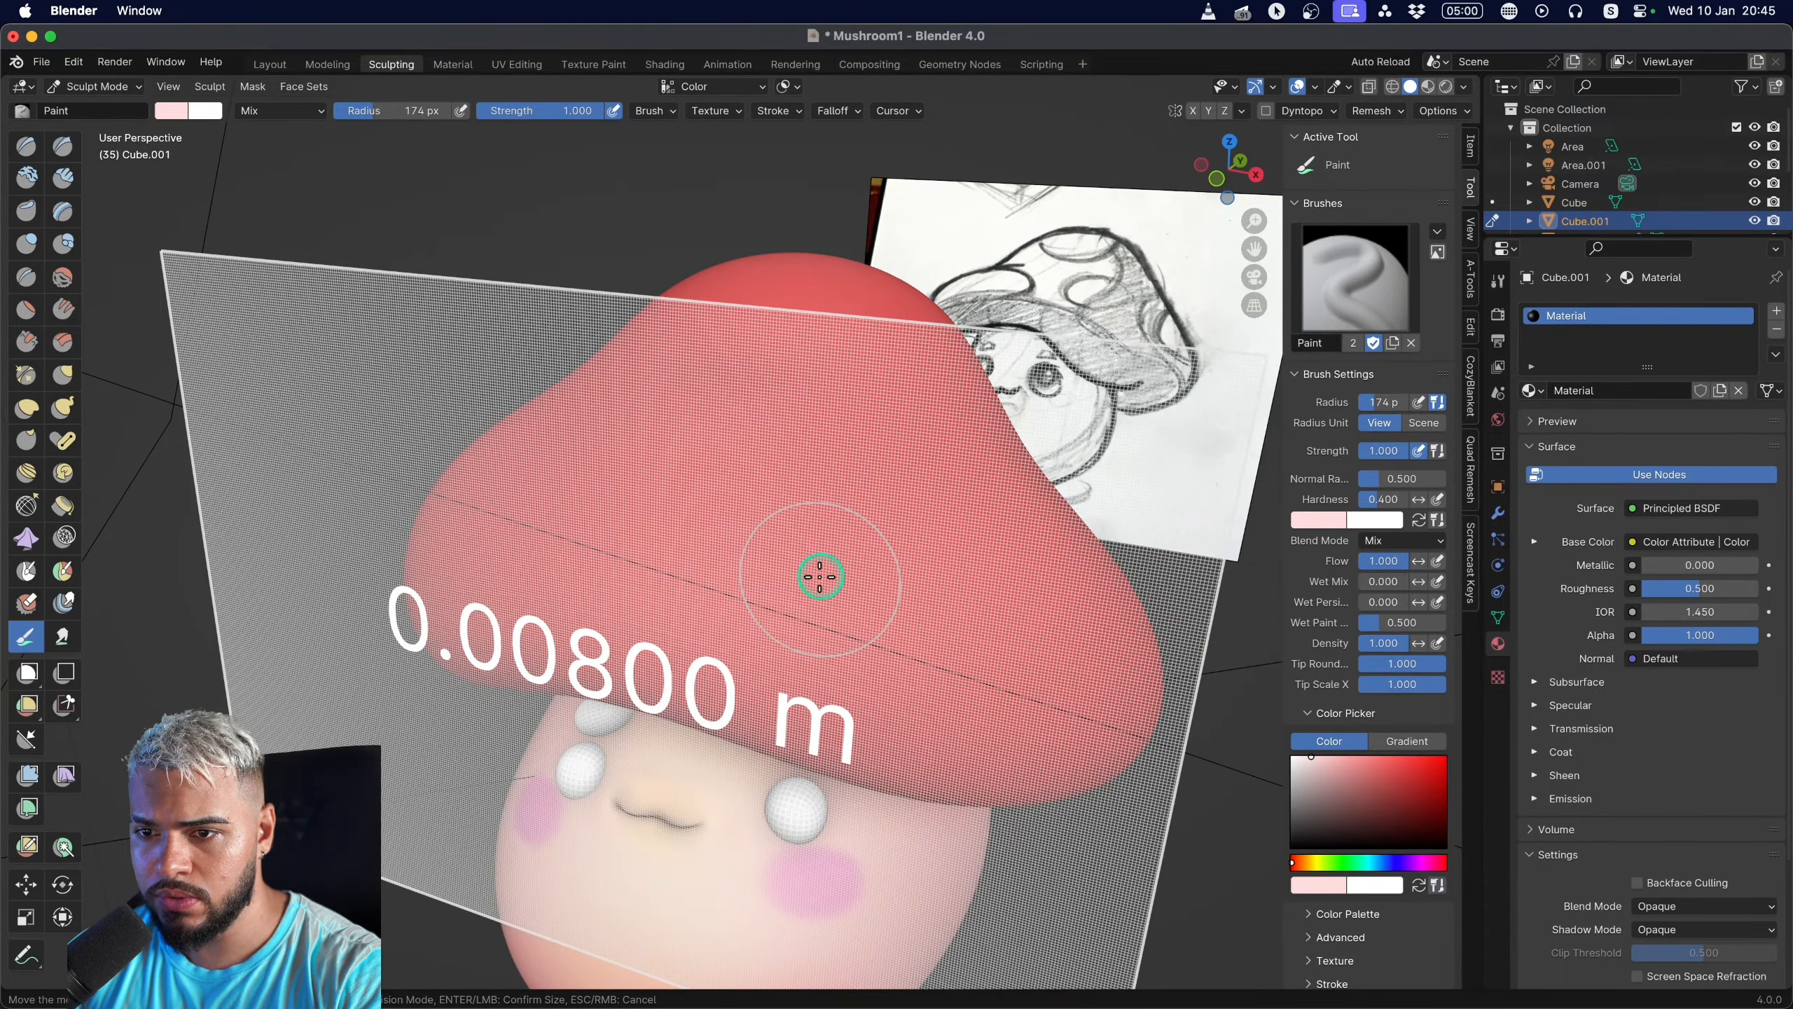
{"action": "left_click", "coordinate": [821, 578]}
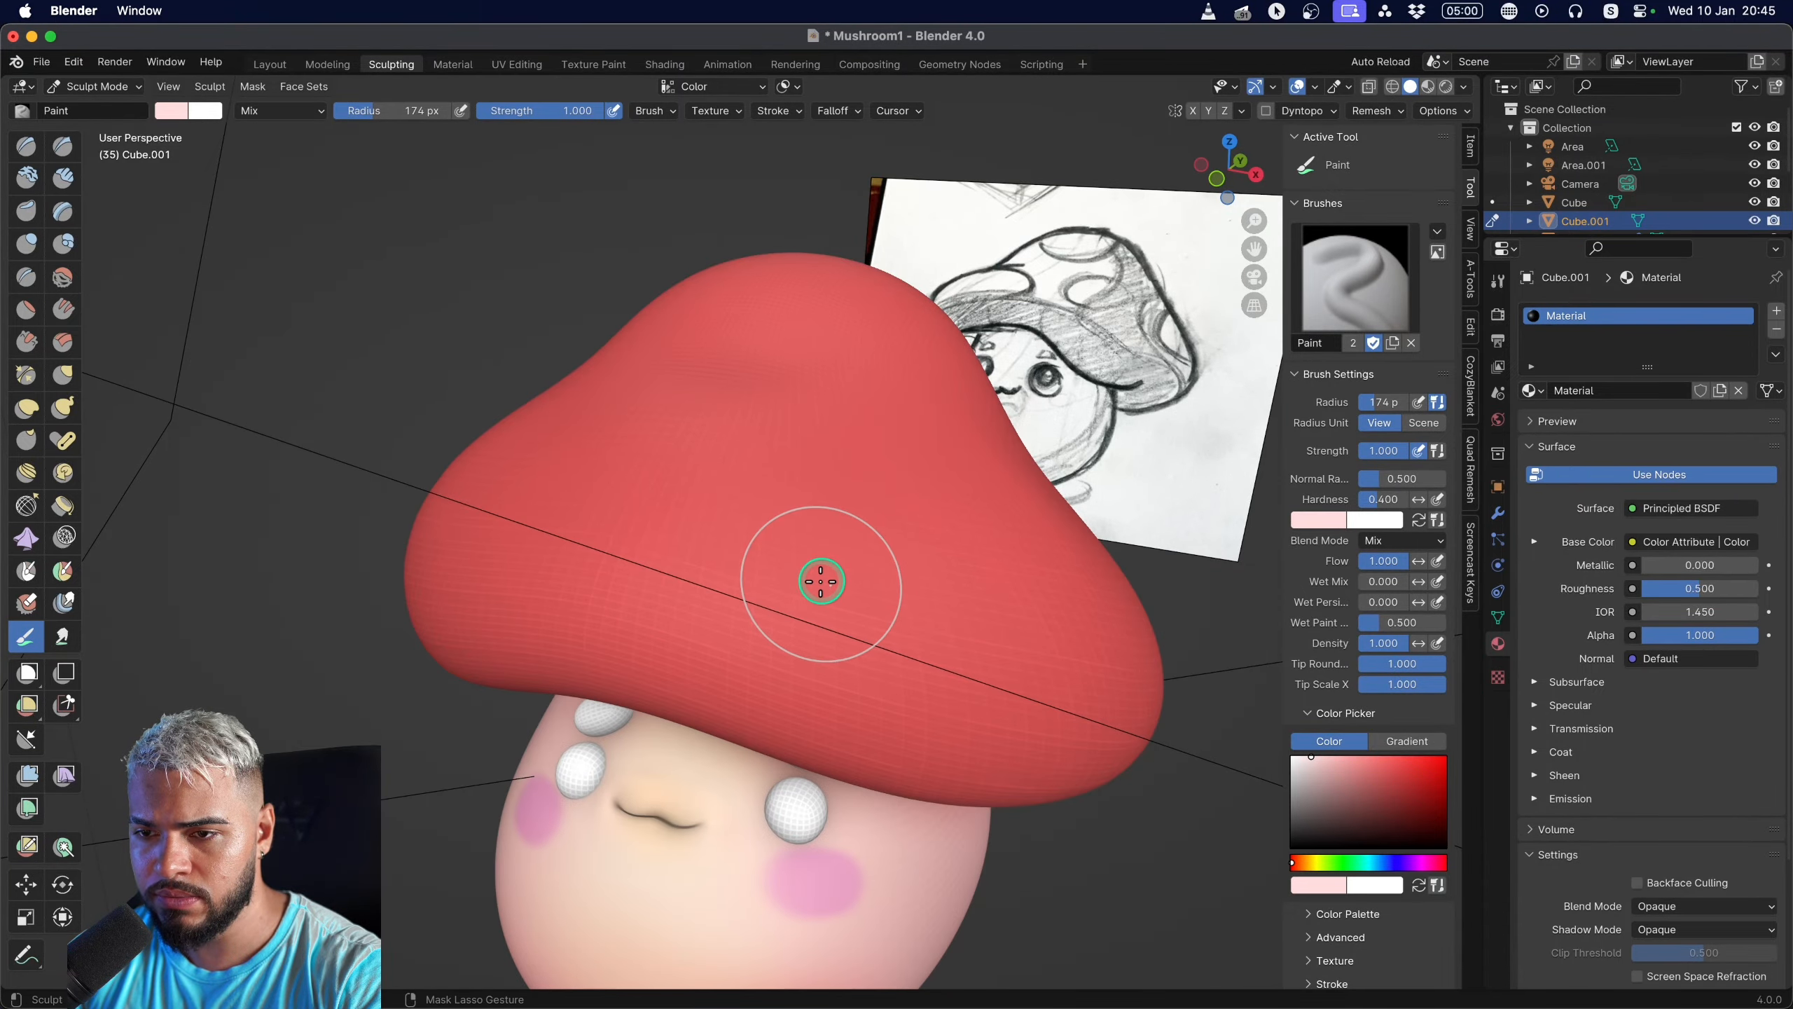
Set the brush radius to 404 px, deselect everything in Object Mode, and smooth the front of the cap in Sculpt Mode.
{"action": "key", "text": "f"}
{"action": "left_click", "coordinate": [923, 545]}
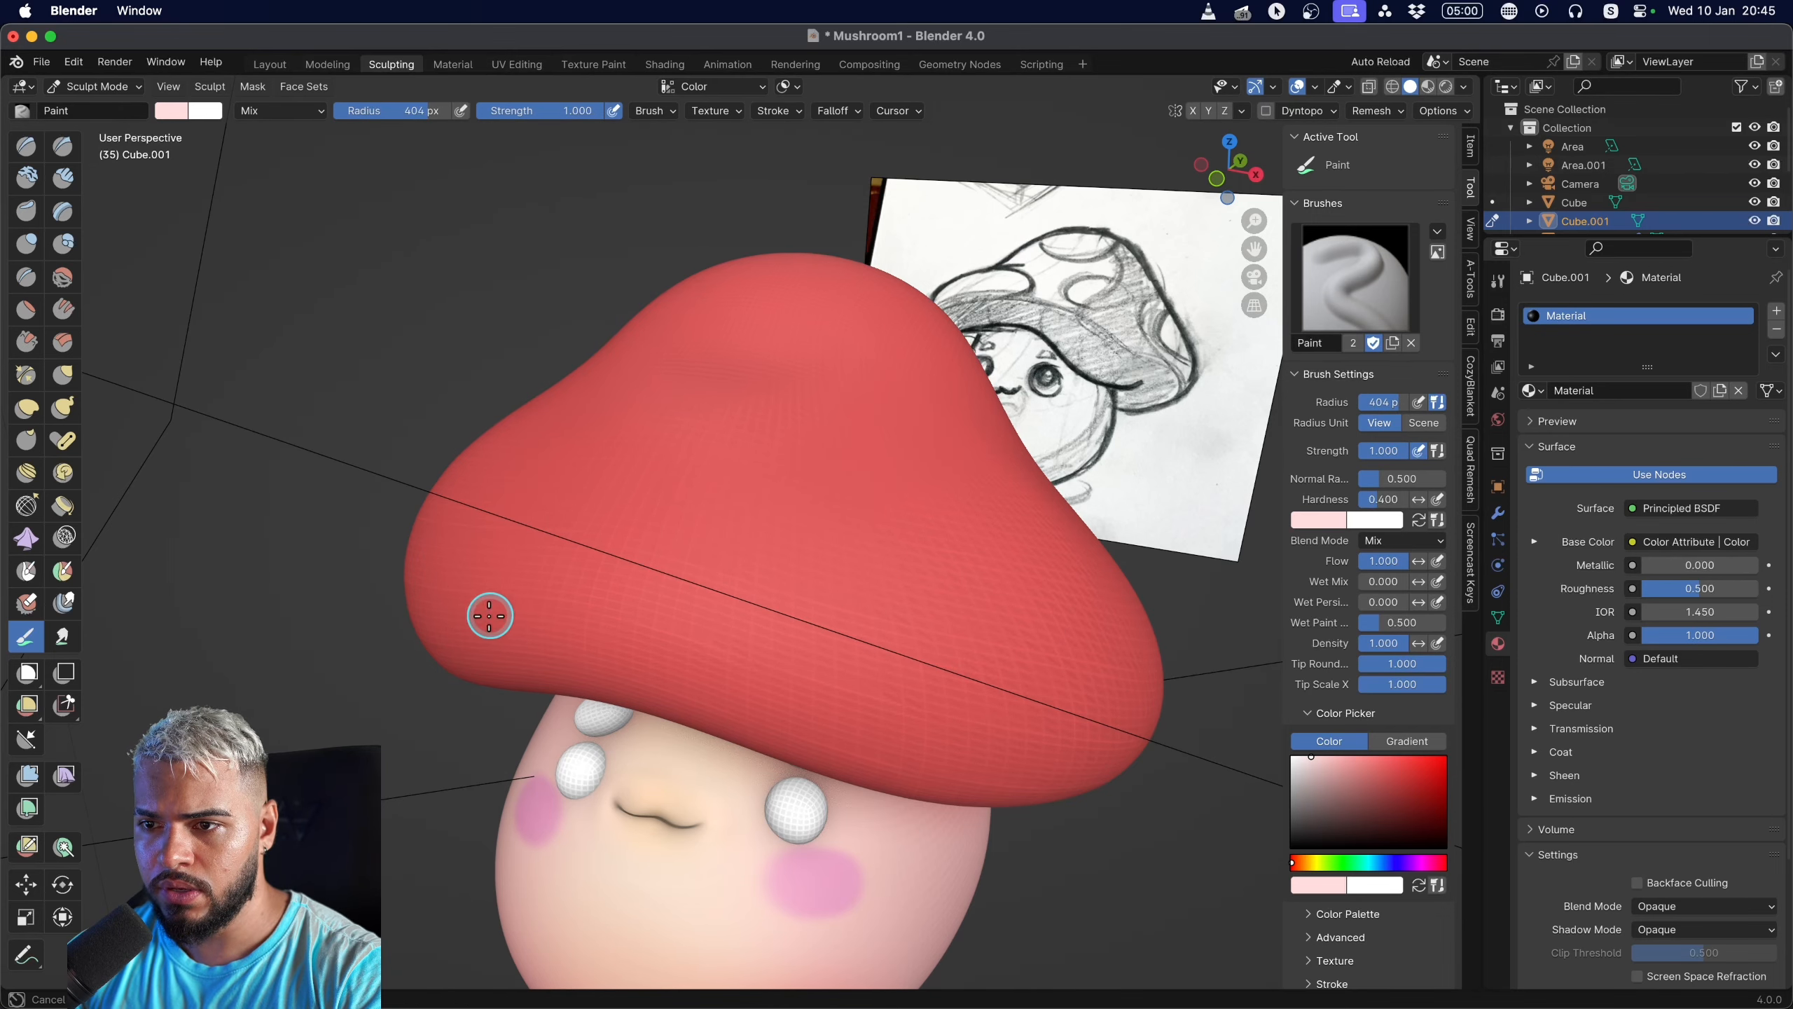
{"action": "key", "text": "ctrl+Tab"}
{"action": "key", "text": "alt+a"}
{"action": "key", "text": "ctrl+Tab"}
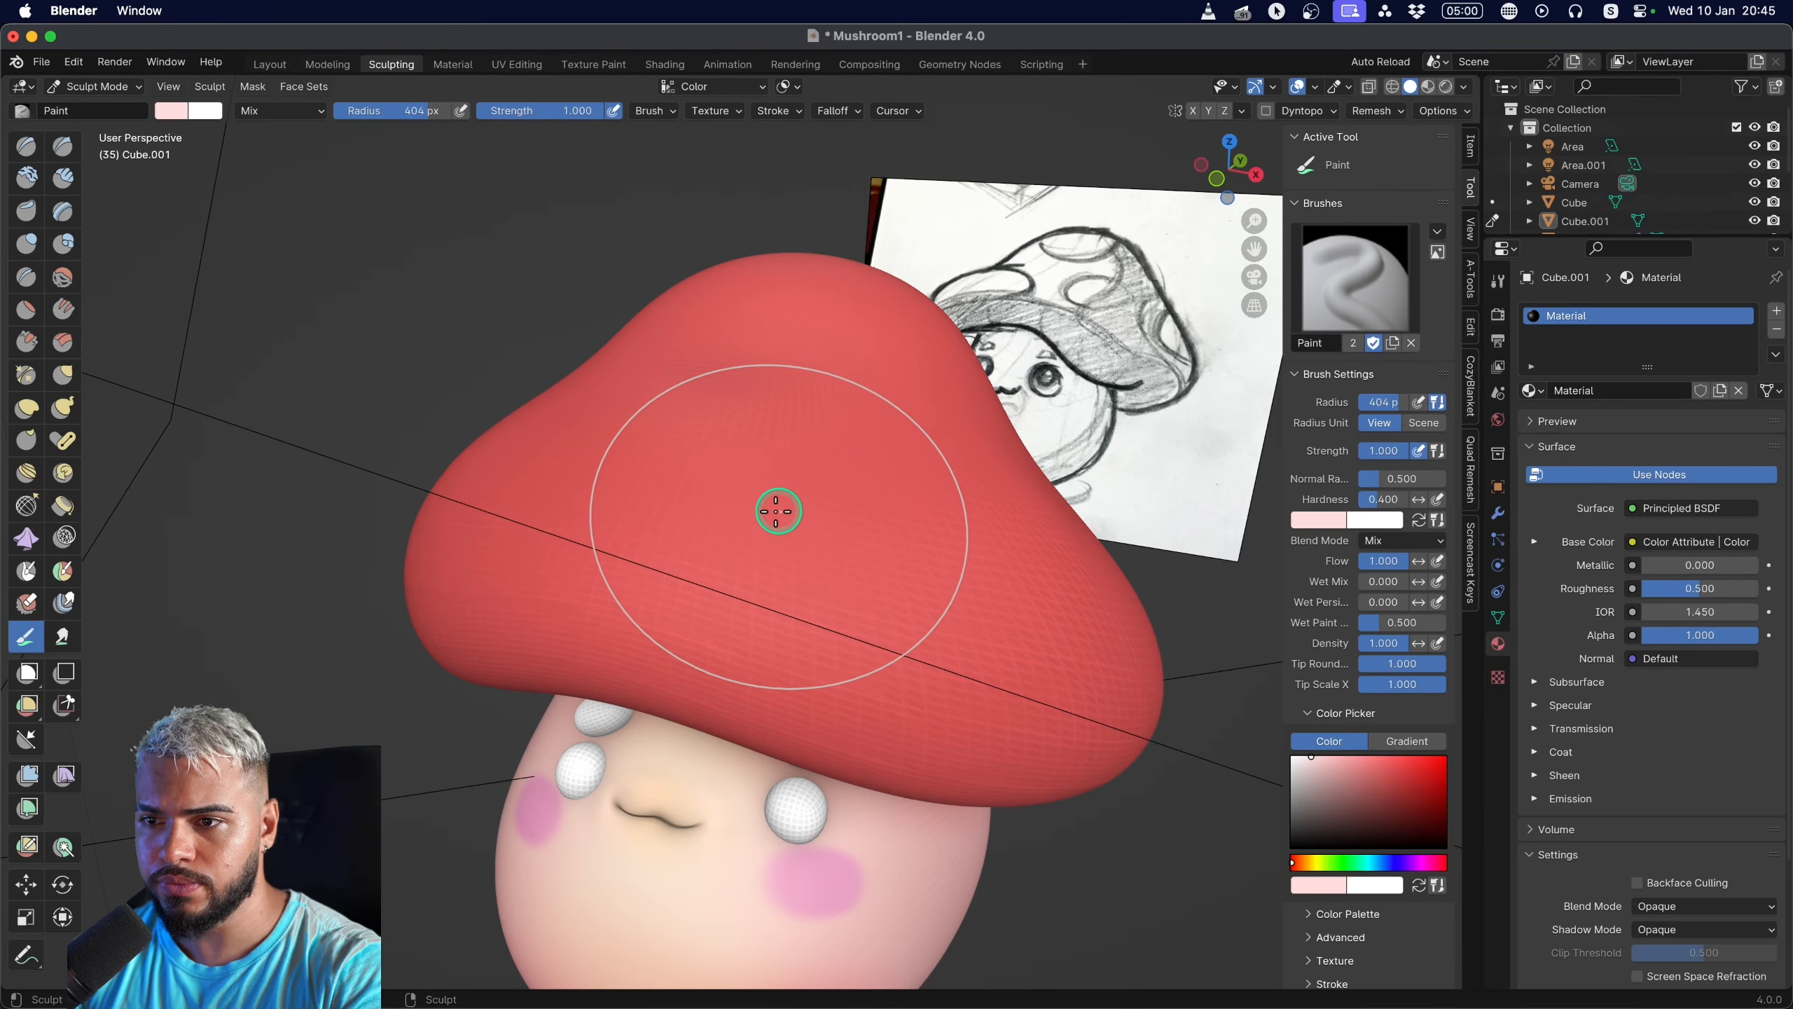
{"action": "mouse_move", "coordinate": [759, 491]}
{"action": "left_mouse_down", "text": "shift"}
{"action": "mouse_move", "coordinate": [656, 521]}
{"action": "mouse_move", "coordinate": [900, 477]}
{"action": "left_mouse_up", "text": "shift"}
{"action": "key", "text": "d"}
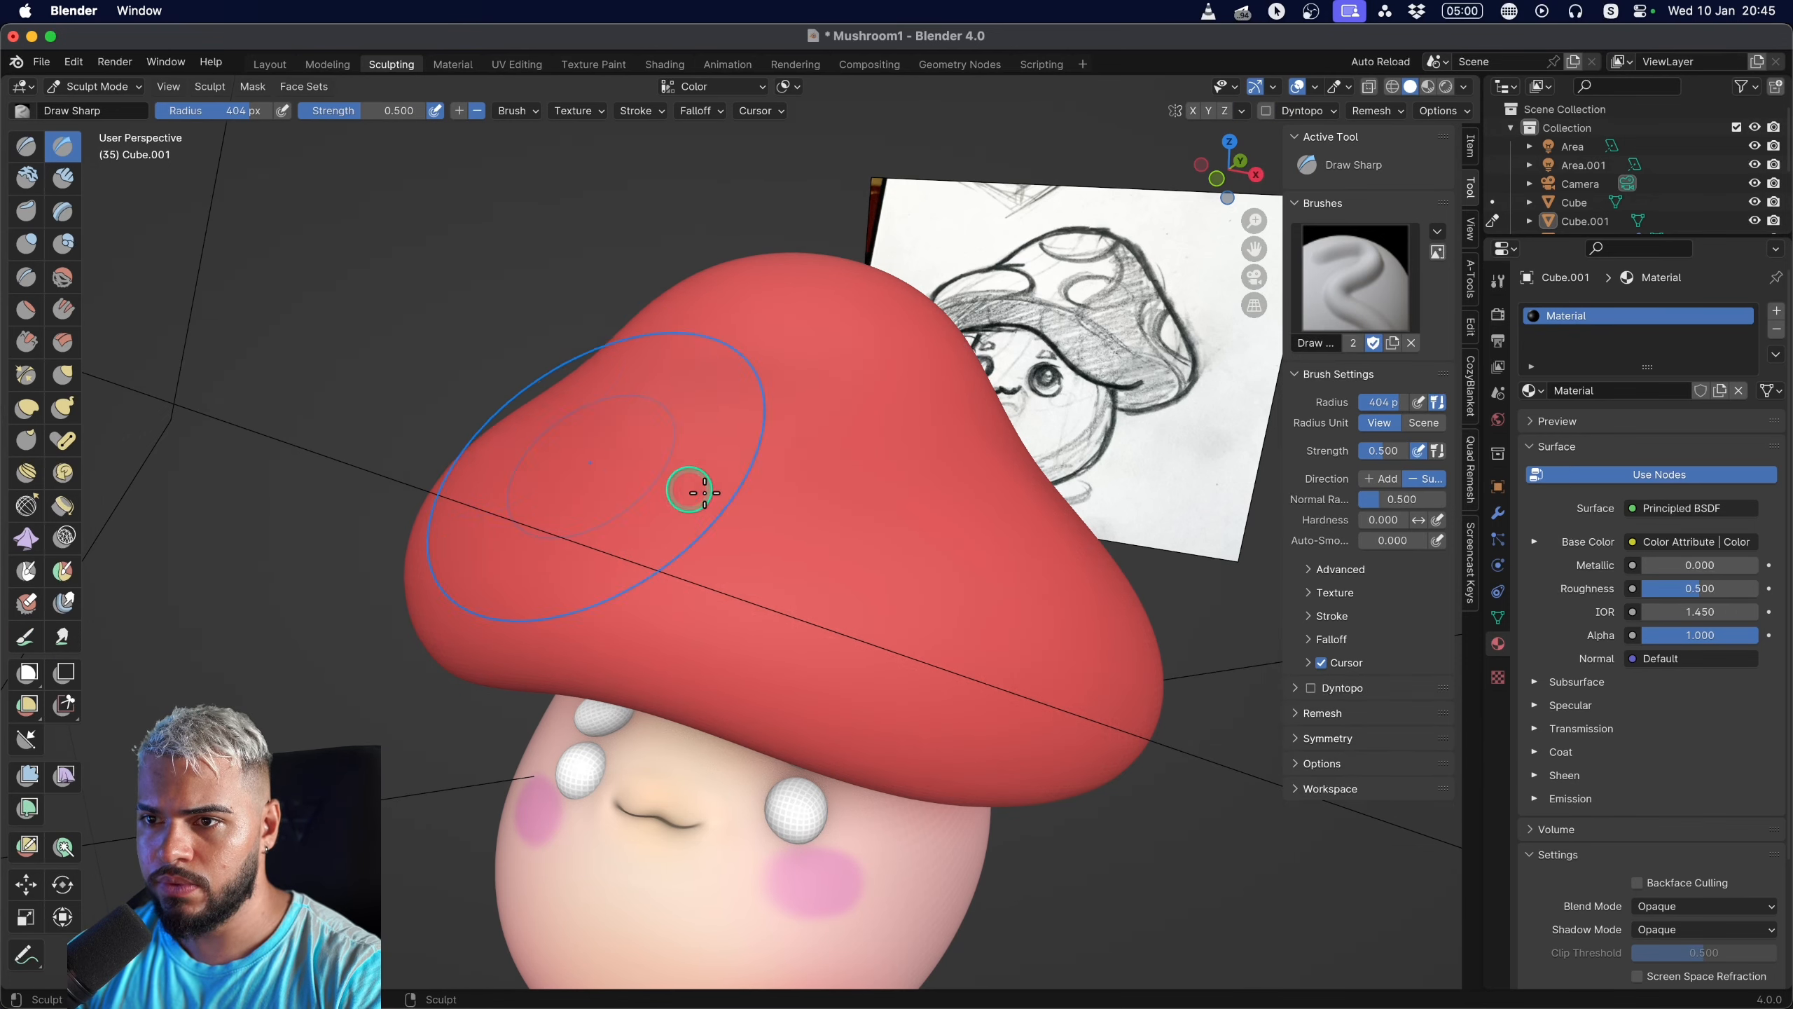
{"action": "mouse_move", "coordinate": [705, 492]}
{"action": "middle_mouse_down"}
{"action": "mouse_move", "coordinate": [612, 513]}
{"action": "mouse_move", "coordinate": [1028, 561]}
{"action": "mouse_move", "coordinate": [468, 504]}
{"action": "mouse_move", "coordinate": [769, 558]}
{"action": "mouse_move", "coordinate": [521, 528]}
{"action": "mouse_move", "coordinate": [720, 521]}
{"action": "mouse_move", "coordinate": [683, 543]}
{"action": "mouse_move", "coordinate": [688, 521]}
{"action": "middle_mouse_up"}
{"action": "key", "text": "p"}
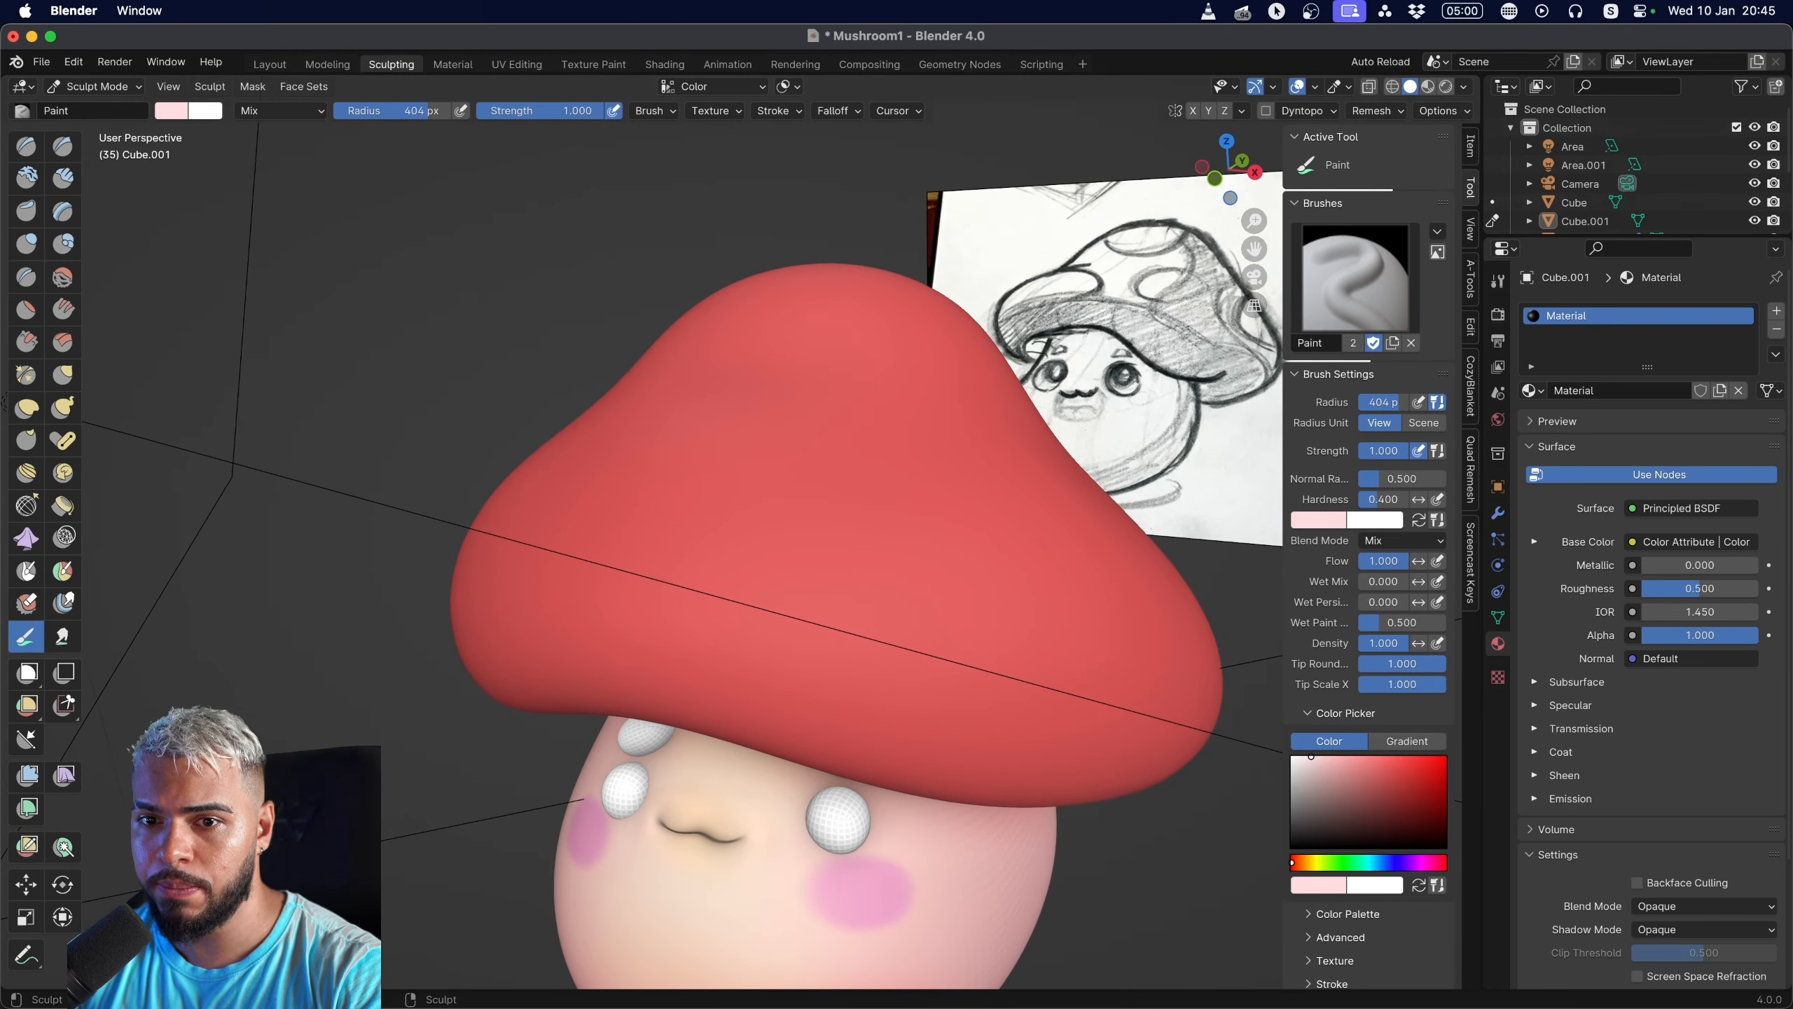
Try two pale pink strokes on the front of the cap with a smaller brush and undo them.
{"action": "key", "text": "f"}
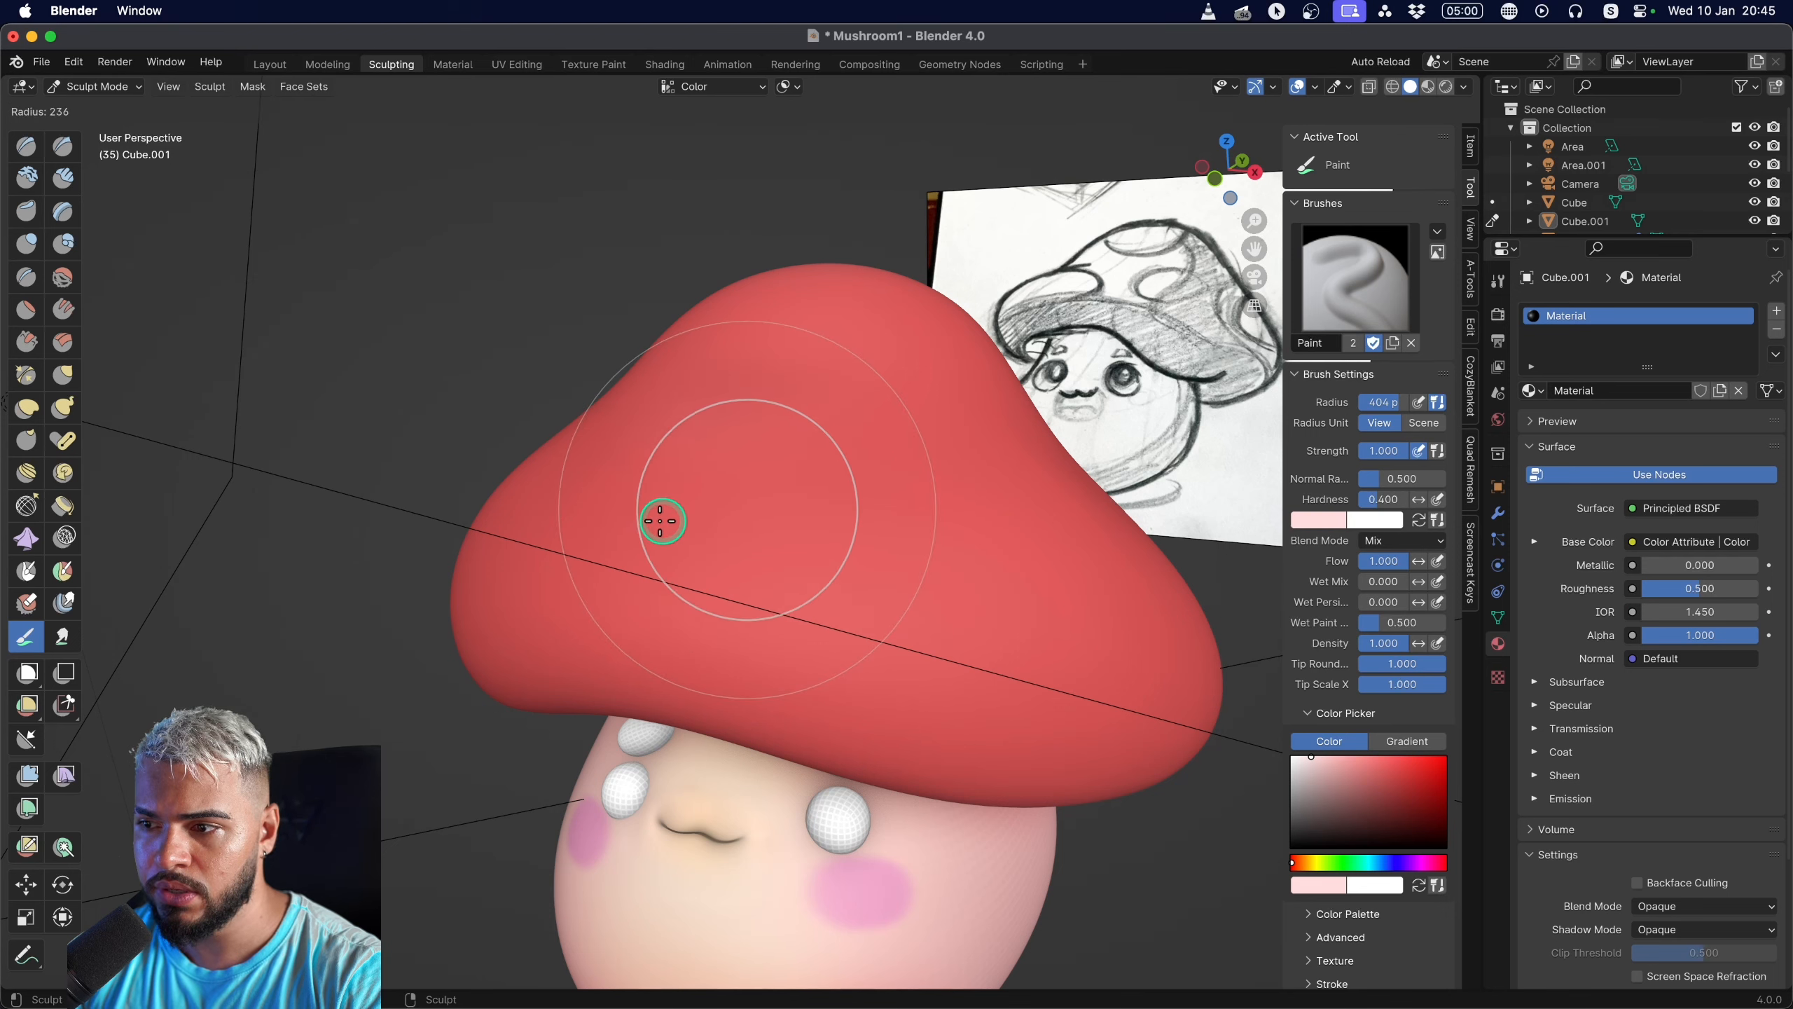
{"action": "left_click", "coordinate": [661, 520]}
{"action": "left_click_drag", "start_coordinate": [748, 505], "coordinate": [736, 513]}
{"action": "key", "text": "super+z"}
{"action": "left_click_drag", "start_coordinate": [662, 451], "coordinate": [670, 464]}
{"action": "mouse_move", "coordinate": [935, 552]}
{"action": "middle_mouse_down"}
{"action": "mouse_move", "coordinate": [835, 544]}
{"action": "mouse_move", "coordinate": [961, 550]}
{"action": "middle_mouse_up"}
{"action": "key", "text": "super+z"}
Try painting a pale pink spot on the cap's side near the face with a 276 px brush radius, and undo it.
{"action": "key", "text": "f"}
{"action": "left_click", "coordinate": [898, 585]}
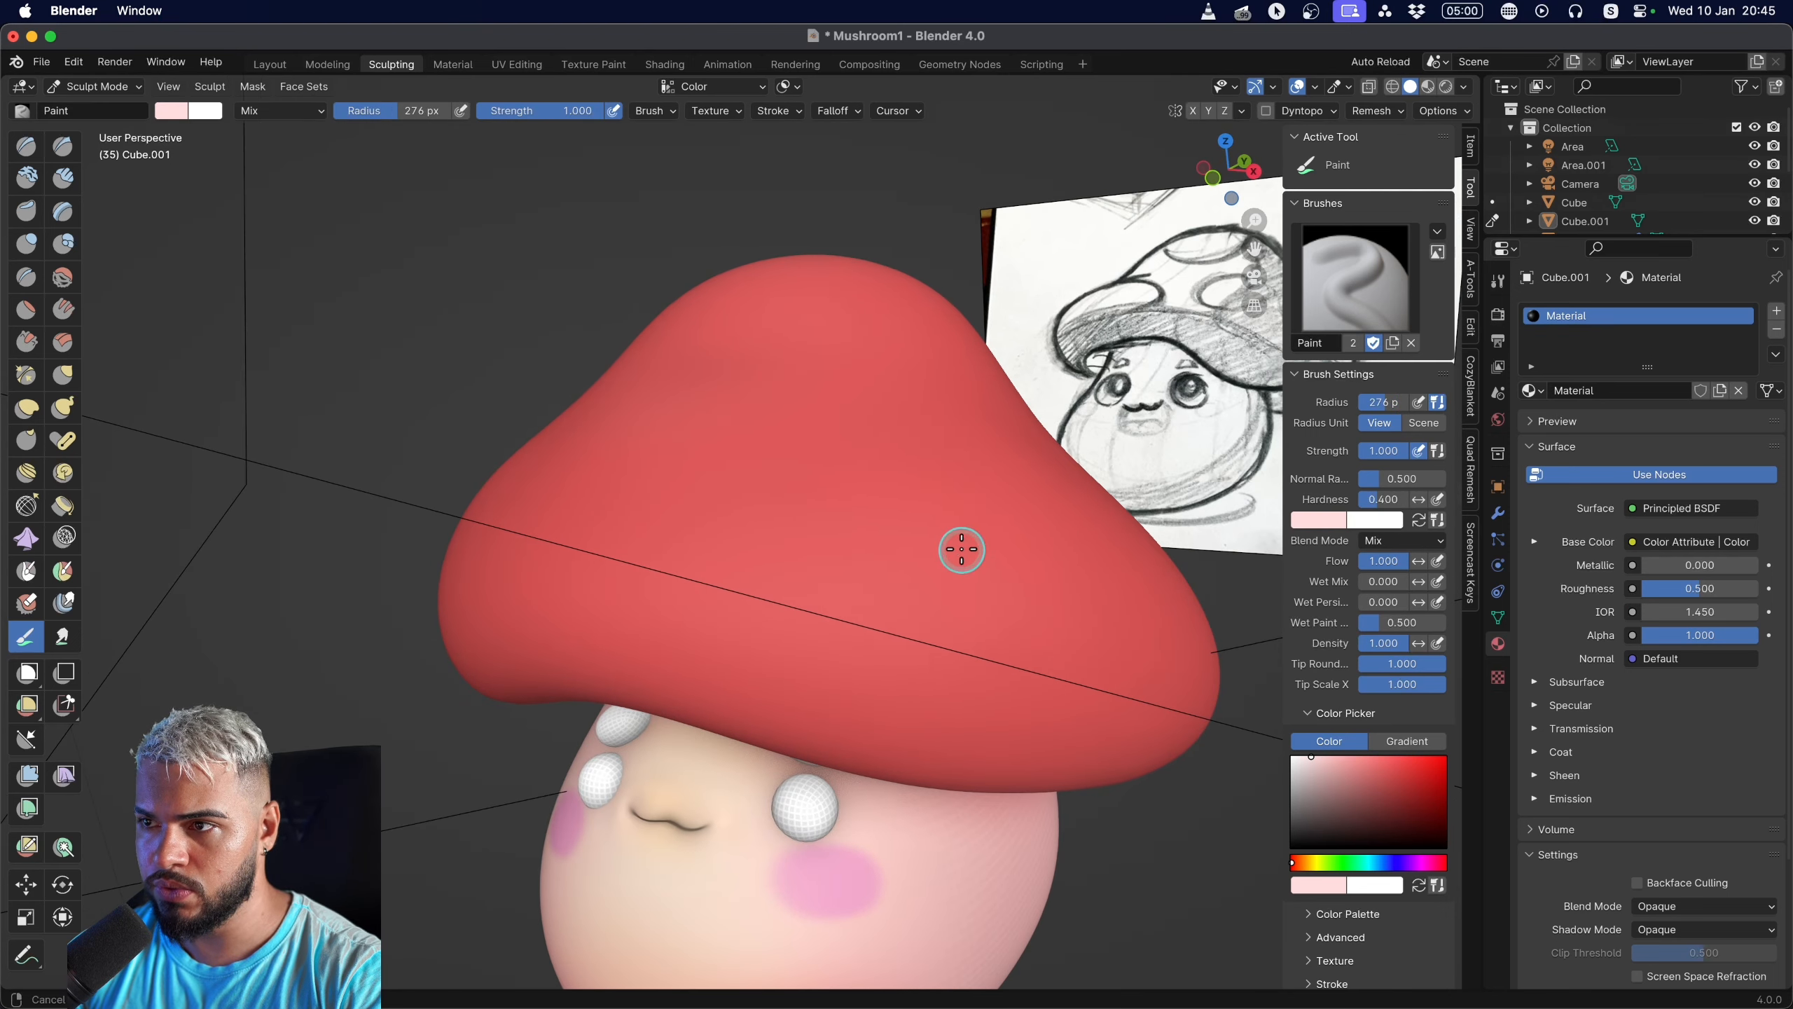
{"action": "scroll", "coordinate": [869, 535], "scroll_direction": "down", "scroll_amount": 1}
{"action": "middle_click_drag", "start_coordinate": [844, 533], "coordinate": [766, 548], "text": "shift"}
{"action": "left_click_drag", "start_coordinate": [453, 513], "coordinate": [513, 524]}
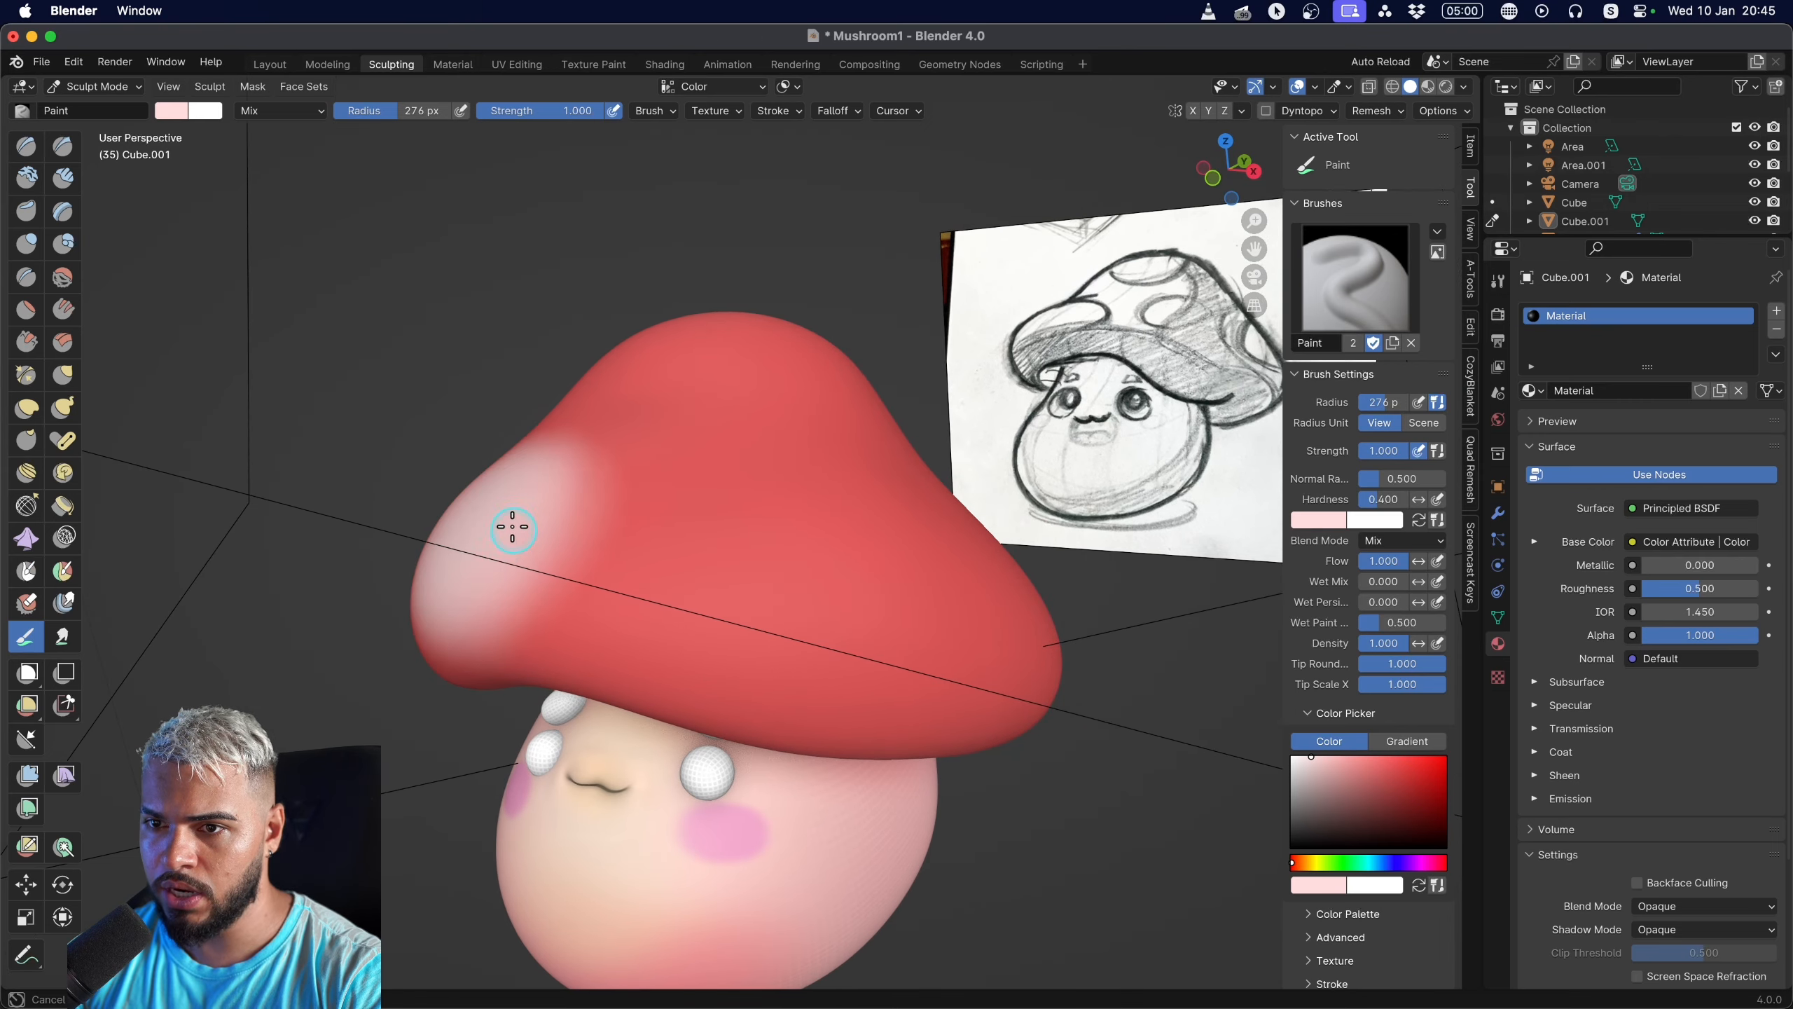
{"action": "key", "text": "super+z"}
Set the brush radius to 234 px and paint a pale pink spot on the cap's side near the face.
{"action": "key", "text": "f"}
{"action": "left_click", "coordinate": [457, 532]}
{"action": "middle_click_drag", "start_coordinate": [458, 532], "coordinate": [472, 520]}
{"action": "mouse_move", "coordinate": [473, 521]}
{"action": "left_mouse_down"}
{"action": "mouse_move", "coordinate": [488, 540]}
{"action": "mouse_move", "coordinate": [468, 512]}
{"action": "left_mouse_up"}
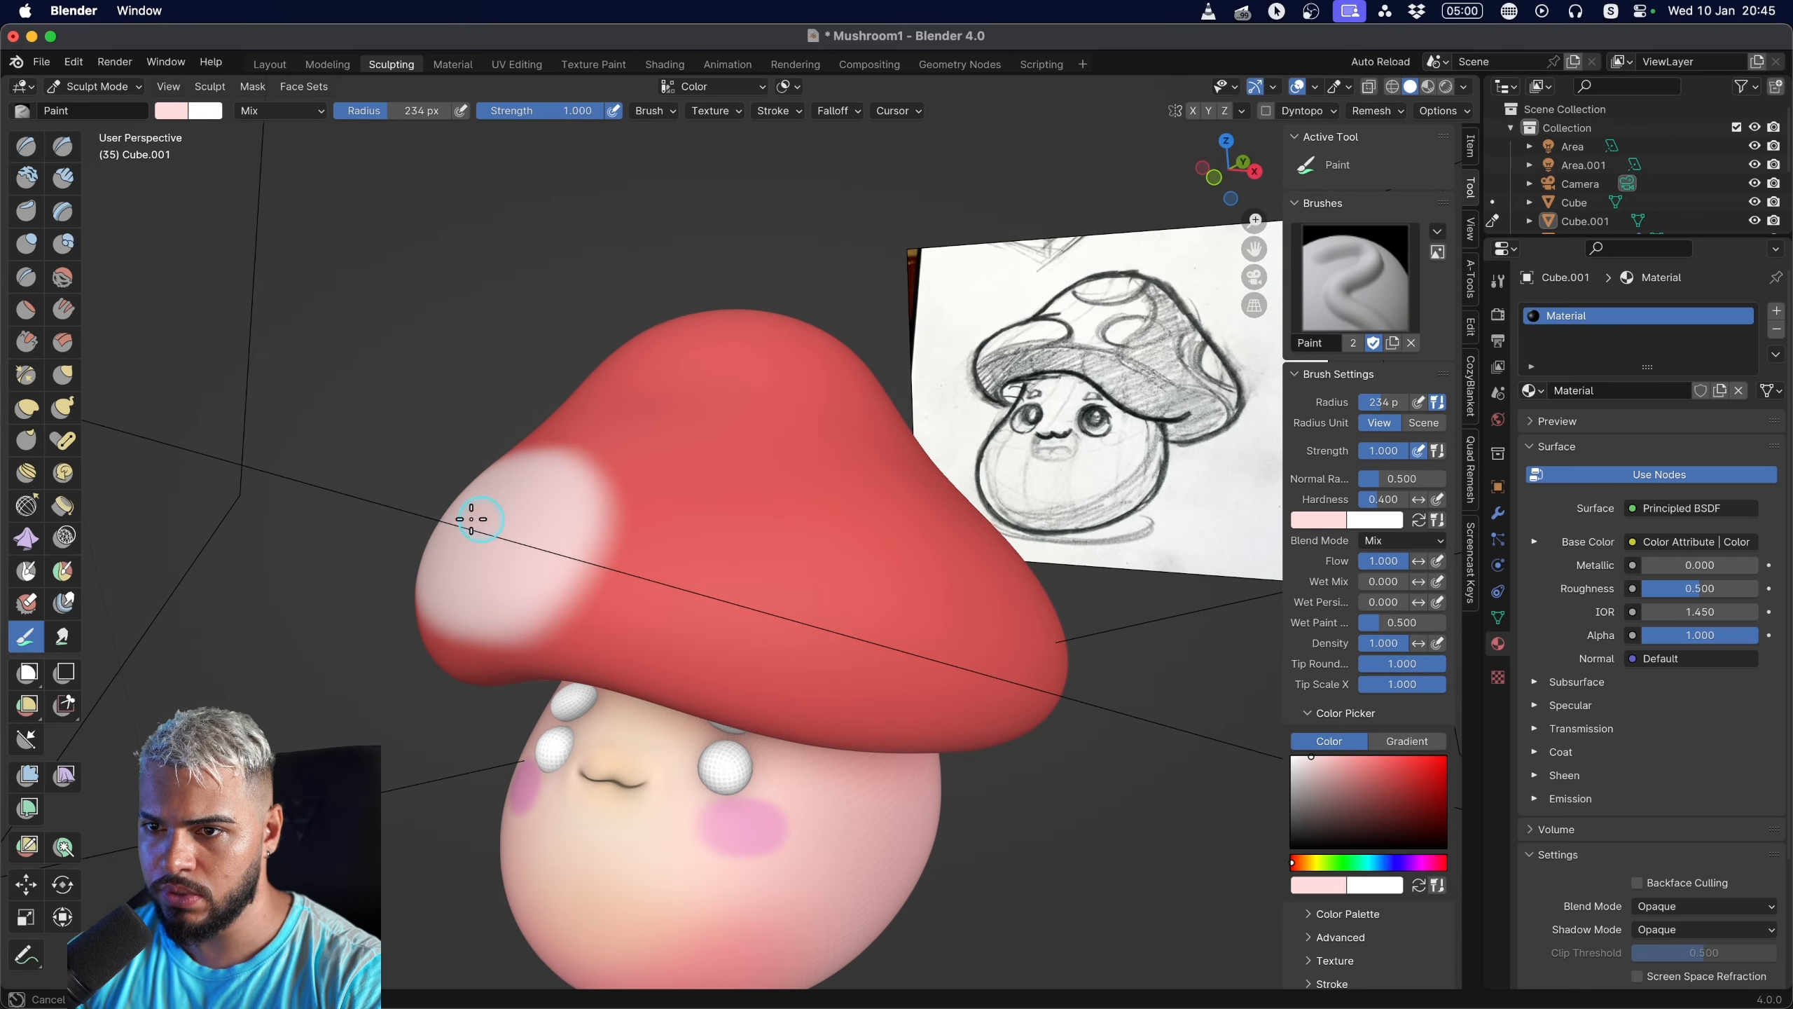
Paint a pale pink spot over the top of the cap and set the brush radius to 158 px.
{"action": "left_click_drag", "start_coordinate": [752, 360], "coordinate": [773, 336]}
{"action": "key", "text": "f"}
{"action": "left_click", "coordinate": [741, 363]}
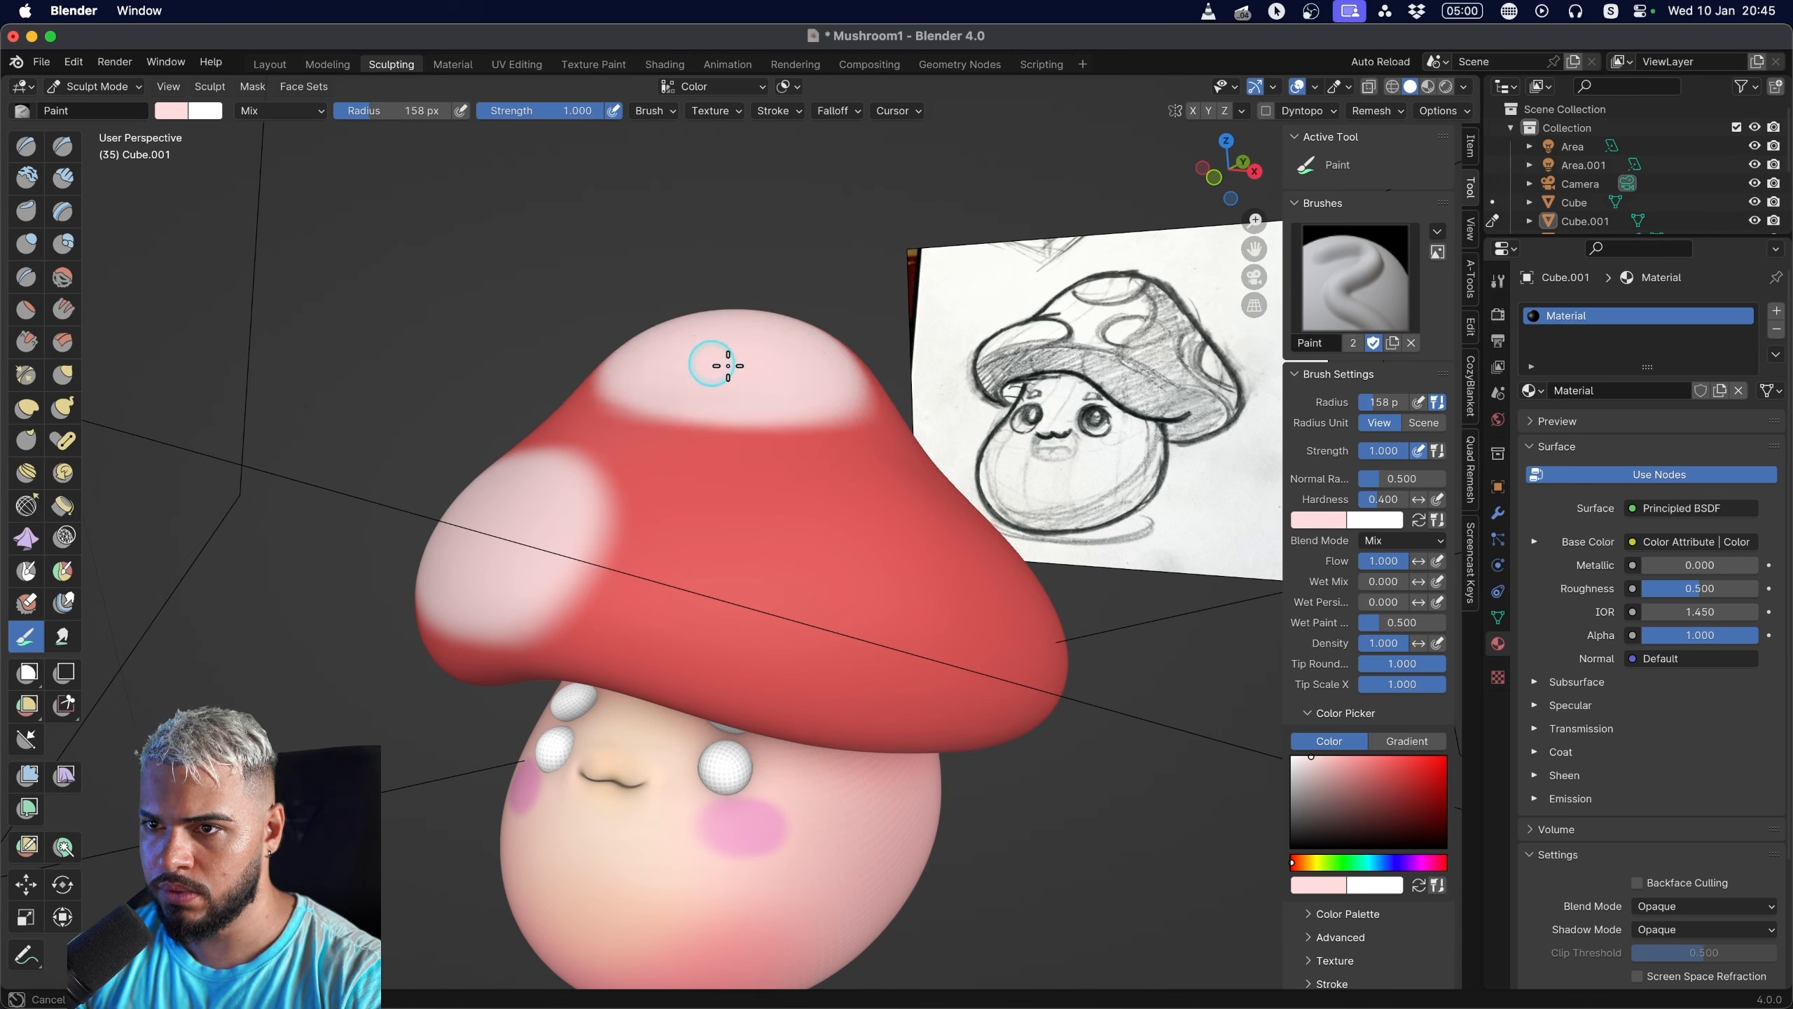
Paint a medium pale pink spot on the cap next to the first side spot, undoing one stroke to resize the brush.
{"action": "middle_click_drag", "start_coordinate": [912, 579], "coordinate": [740, 573]}
{"action": "key", "text": "bracketright"}
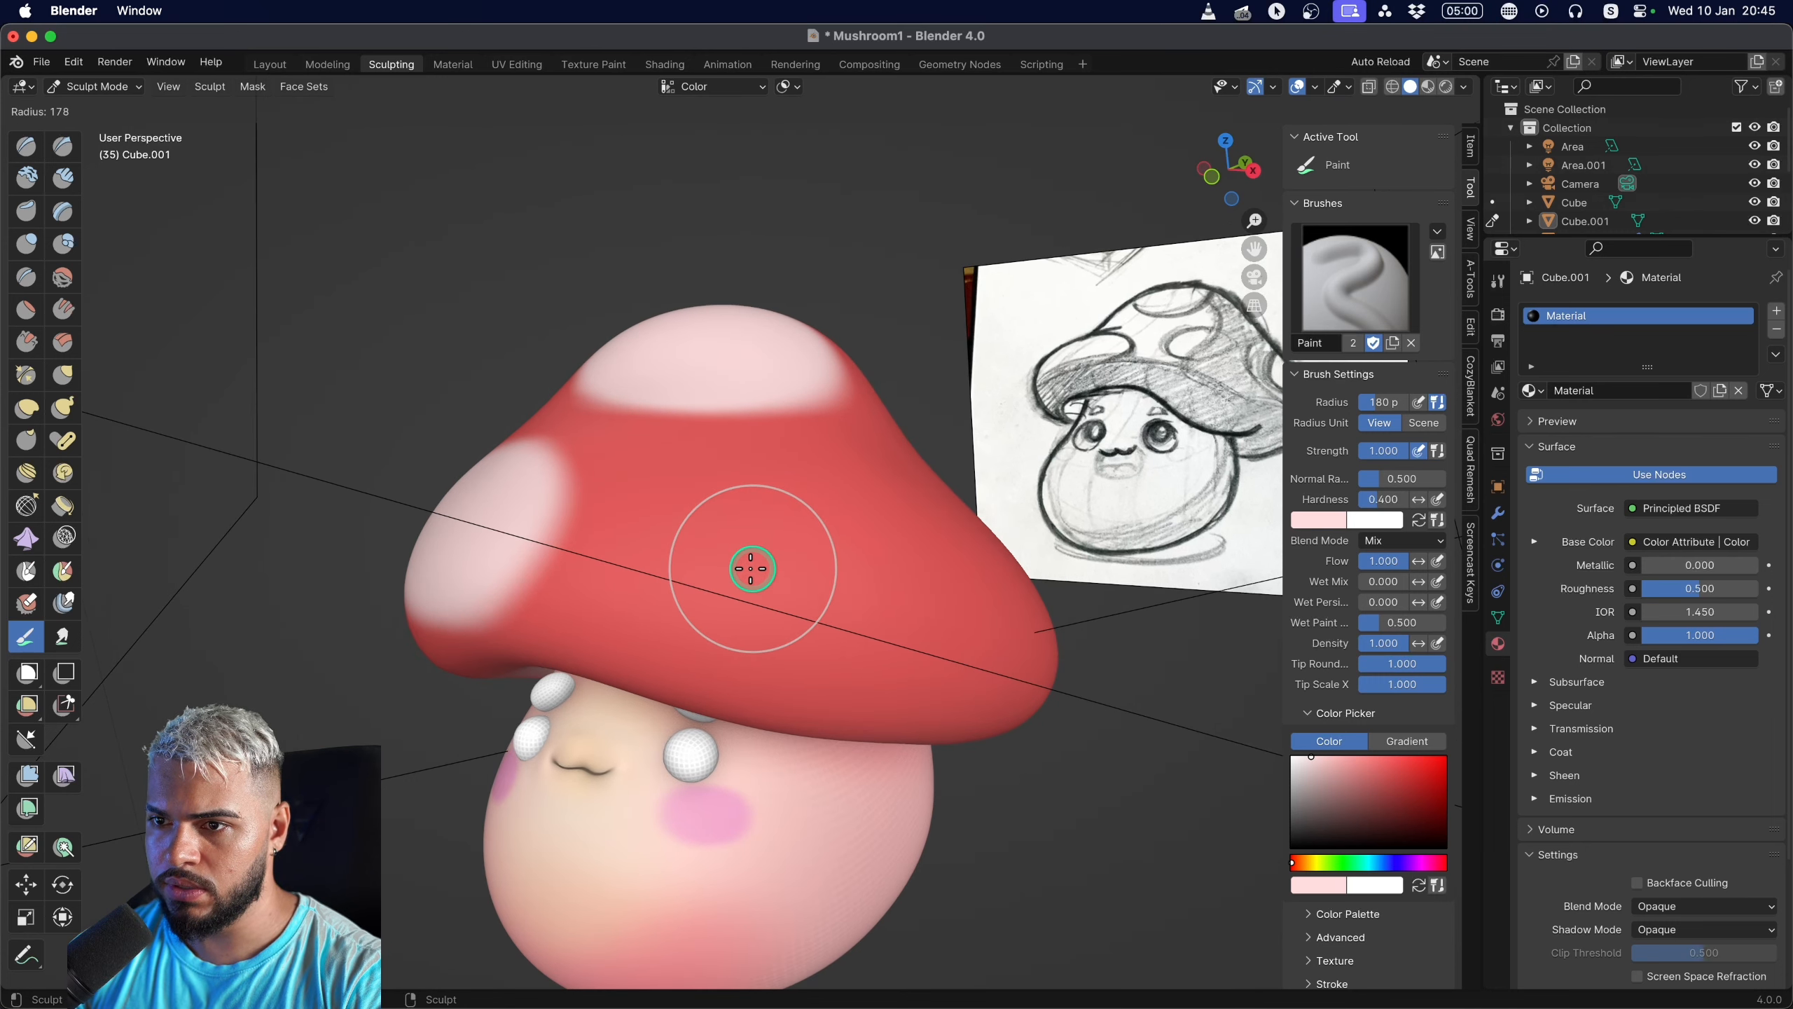
{"action": "mouse_move", "coordinate": [720, 548]}
{"action": "left_mouse_down"}
{"action": "mouse_move", "coordinate": [672, 553]}
{"action": "mouse_move", "coordinate": [799, 543]}
{"action": "mouse_move", "coordinate": [793, 525]}
{"action": "mouse_move", "coordinate": [708, 543]}
{"action": "mouse_move", "coordinate": [740, 540]}
{"action": "left_mouse_up"}
{"action": "key", "text": "super+z"}
{"action": "key", "text": "f"}
{"action": "left_click", "coordinate": [734, 542]}
Paint a larger pale pink spot around the side of the cap with the brush radius set to 206 px.
{"action": "middle_click_drag", "start_coordinate": [926, 549], "coordinate": [752, 606]}
{"action": "key", "text": "f"}
{"action": "left_click", "coordinate": [888, 669]}
{"action": "mouse_move", "coordinate": [823, 643]}
{"action": "left_mouse_down"}
{"action": "mouse_move", "coordinate": [778, 697]}
{"action": "mouse_move", "coordinate": [761, 637]}
{"action": "mouse_move", "coordinate": [753, 668]}
{"action": "mouse_move", "coordinate": [851, 656]}
{"action": "left_mouse_up"}
{"action": "key", "text": "super+z"}
{"action": "key", "text": "f"}
{"action": "left_click", "coordinate": [790, 645]}
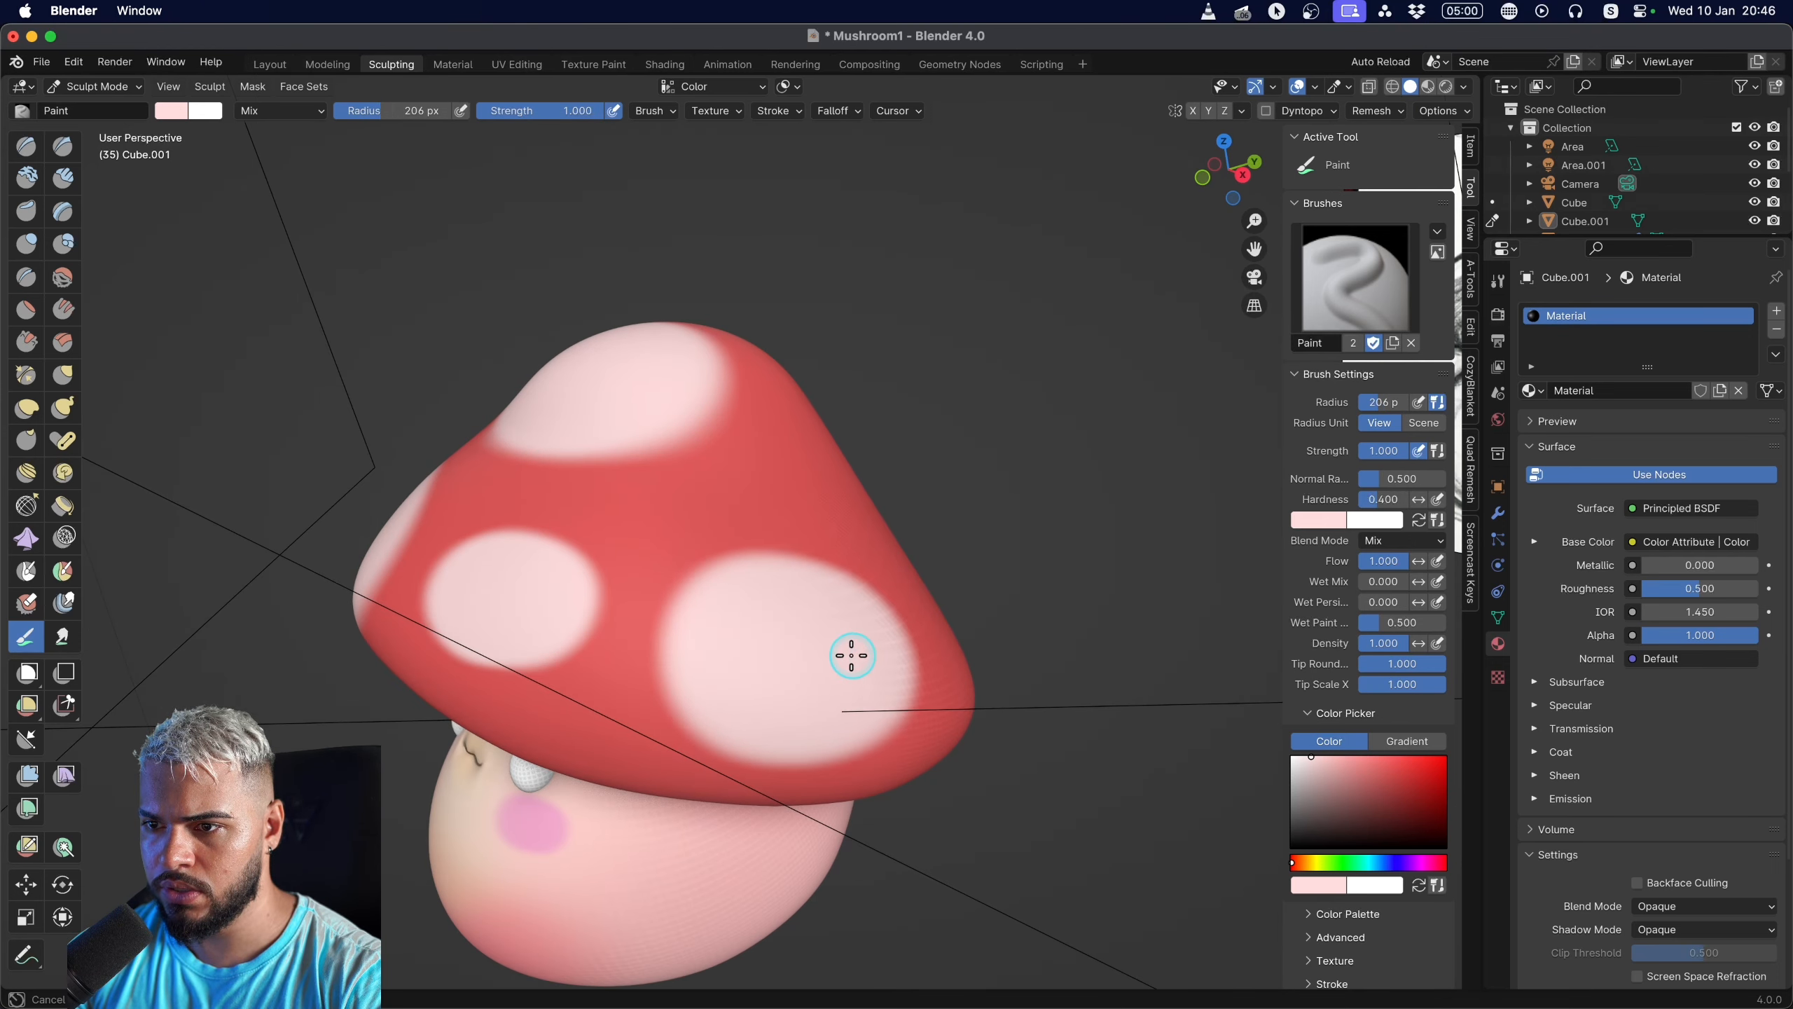
Paint a large pale pink spot on the back of the cap and a small one above it with a 116 px brush radius.
{"action": "mouse_move", "coordinate": [823, 618]}
{"action": "middle_mouse_down"}
{"action": "mouse_move", "coordinate": [687, 601]}
{"action": "mouse_move", "coordinate": [776, 561]}
{"action": "mouse_move", "coordinate": [849, 401]}
{"action": "middle_mouse_up"}
{"action": "mouse_move", "coordinate": [848, 401]}
{"action": "left_mouse_down"}
{"action": "mouse_move", "coordinate": [868, 421]}
{"action": "mouse_move", "coordinate": [800, 418]}
{"action": "left_mouse_up"}
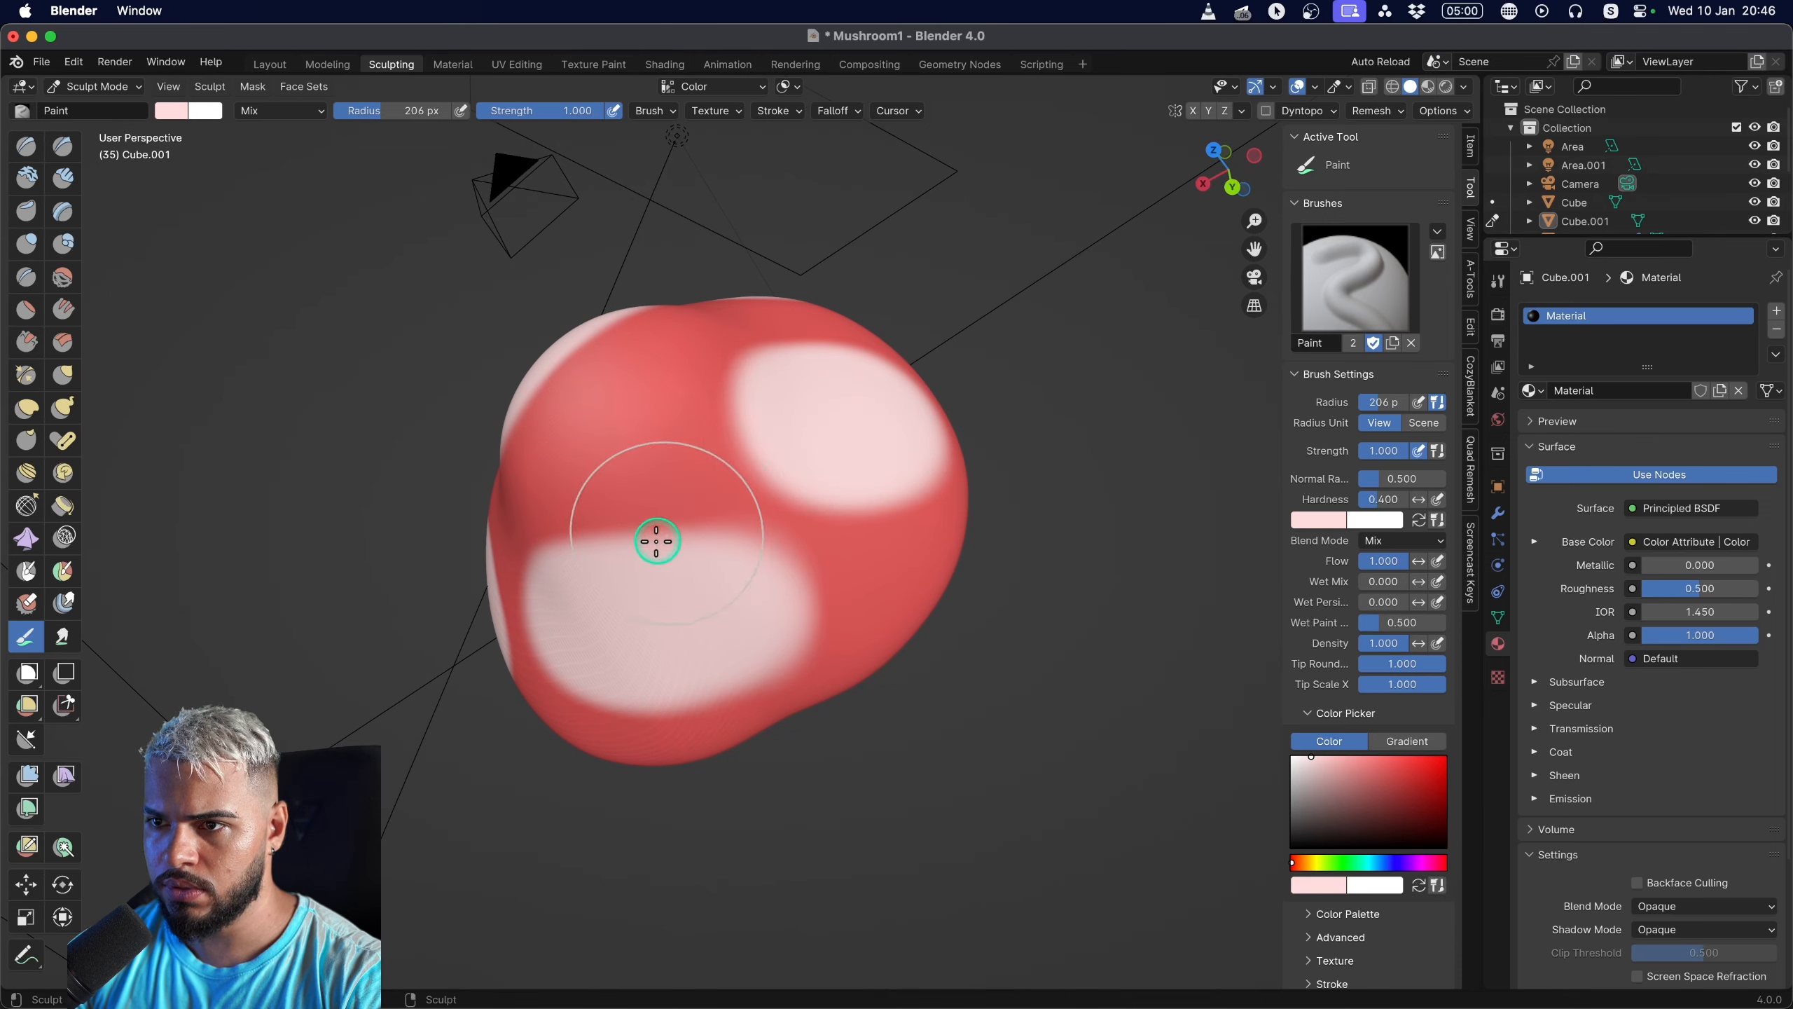
{"action": "middle_click_drag", "start_coordinate": [657, 540], "coordinate": [669, 441]}
{"action": "key", "text": "f"}
{"action": "left_click", "coordinate": [621, 428]}
{"action": "mouse_move", "coordinate": [675, 404]}
{"action": "left_mouse_down"}
{"action": "mouse_move", "coordinate": [652, 416]}
{"action": "mouse_move", "coordinate": [713, 404]}
{"action": "left_mouse_up"}
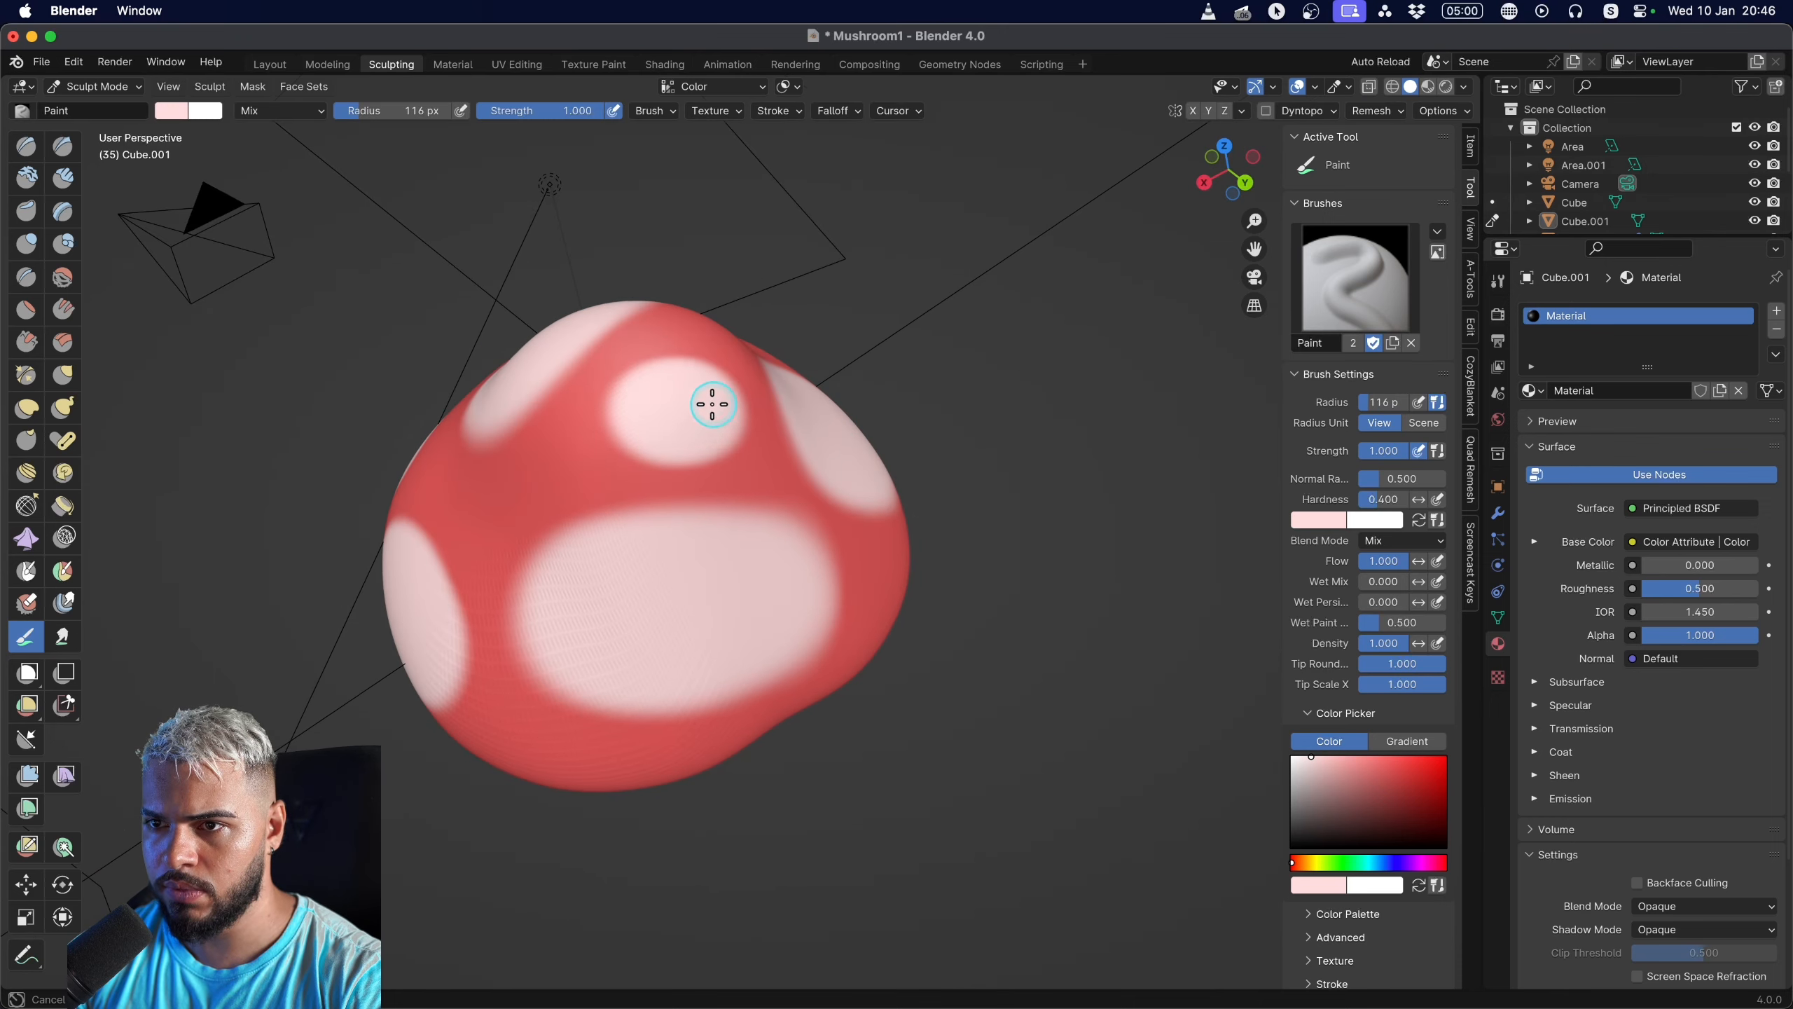
Sample the cap's red and paint over the oversized pale pink spot above the face.
{"action": "middle_click_drag", "start_coordinate": [558, 513], "coordinate": [601, 613]}
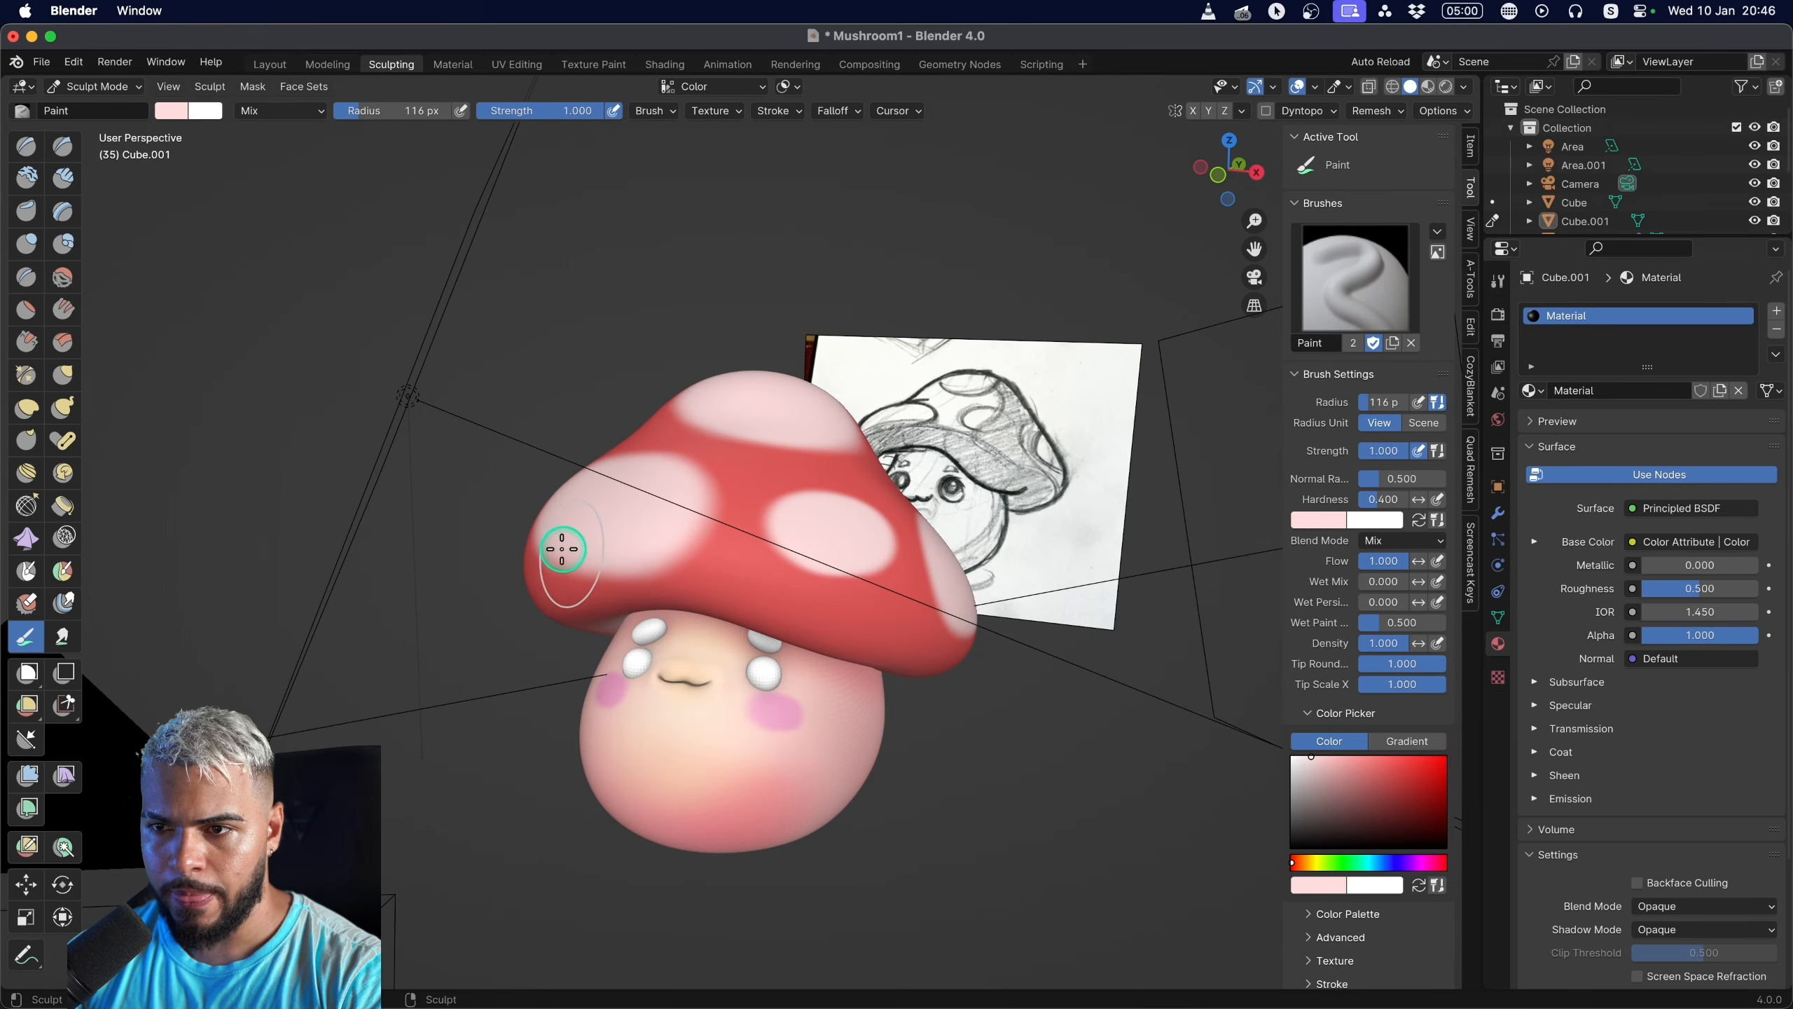
{"action": "mouse_move", "coordinate": [564, 553]}
{"action": "middle_mouse_down"}
{"action": "mouse_move", "coordinate": [721, 553]}
{"action": "mouse_move", "coordinate": [696, 560]}
{"action": "middle_mouse_up"}
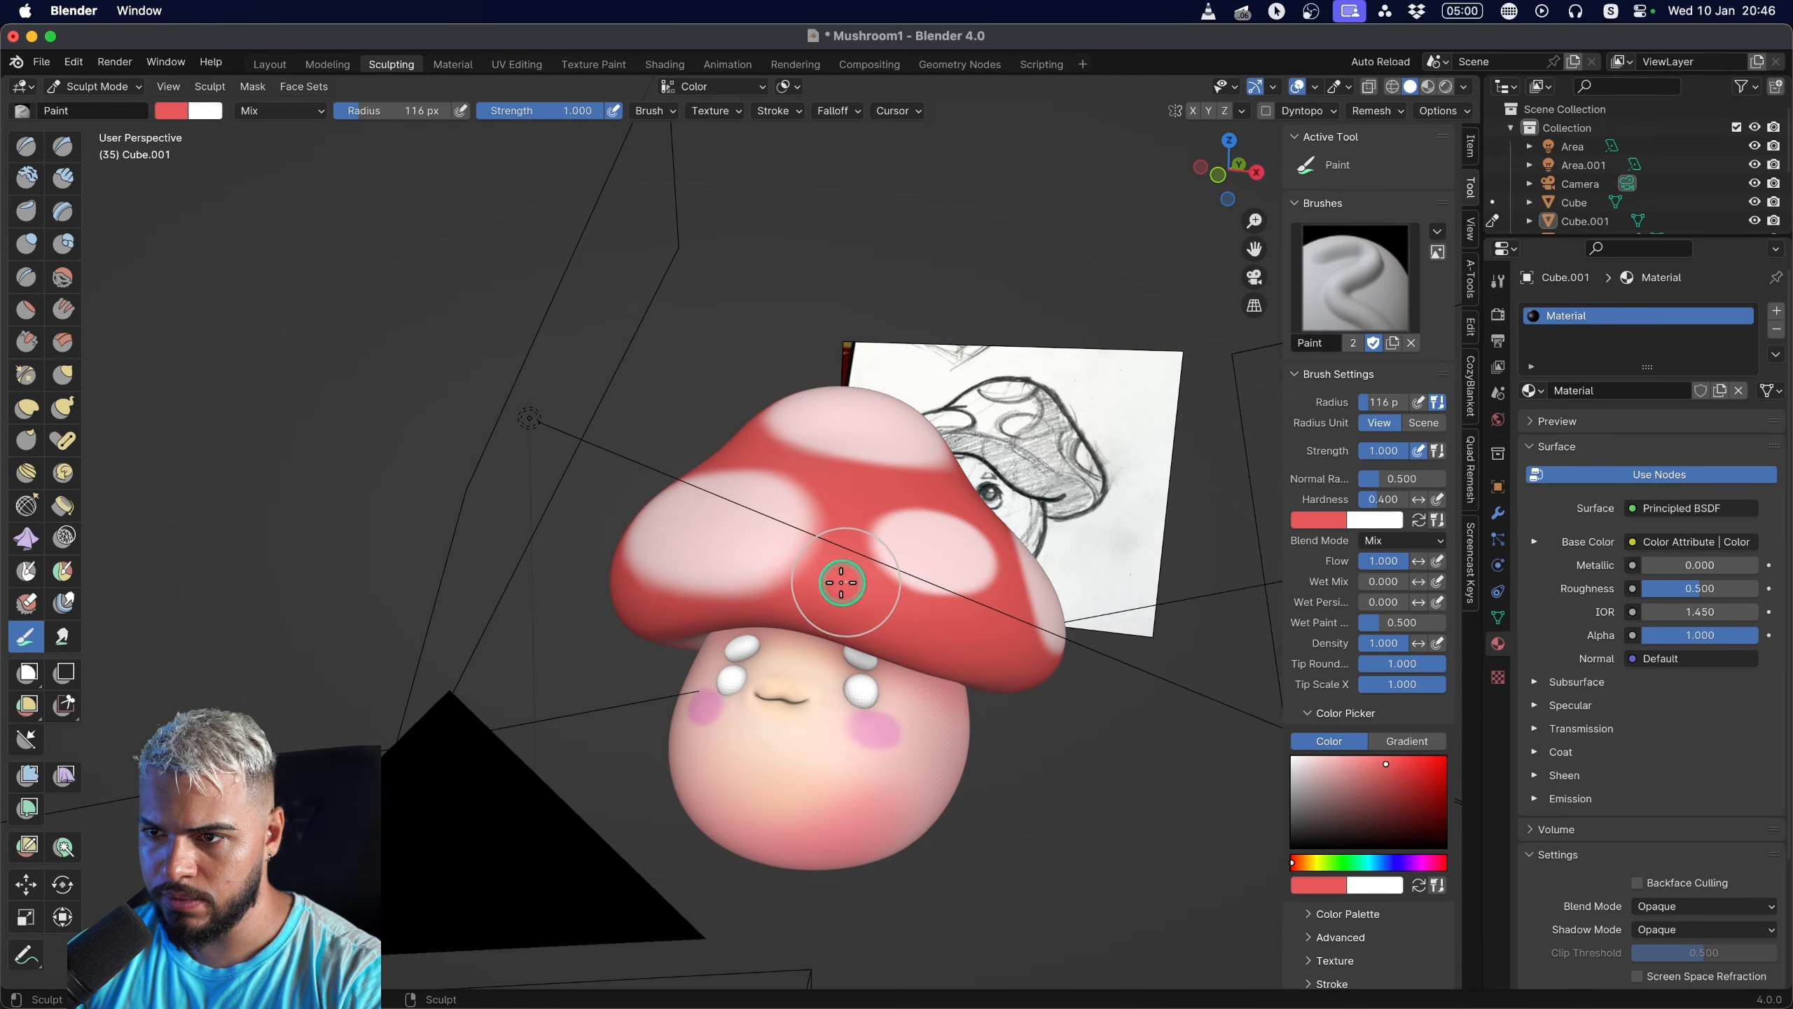
{"action": "mouse_move", "coordinate": [600, 508]}
{"action": "middle_mouse_down"}
{"action": "mouse_move", "coordinate": [713, 549]}
{"action": "mouse_move", "coordinate": [868, 548]}
{"action": "middle_mouse_up"}
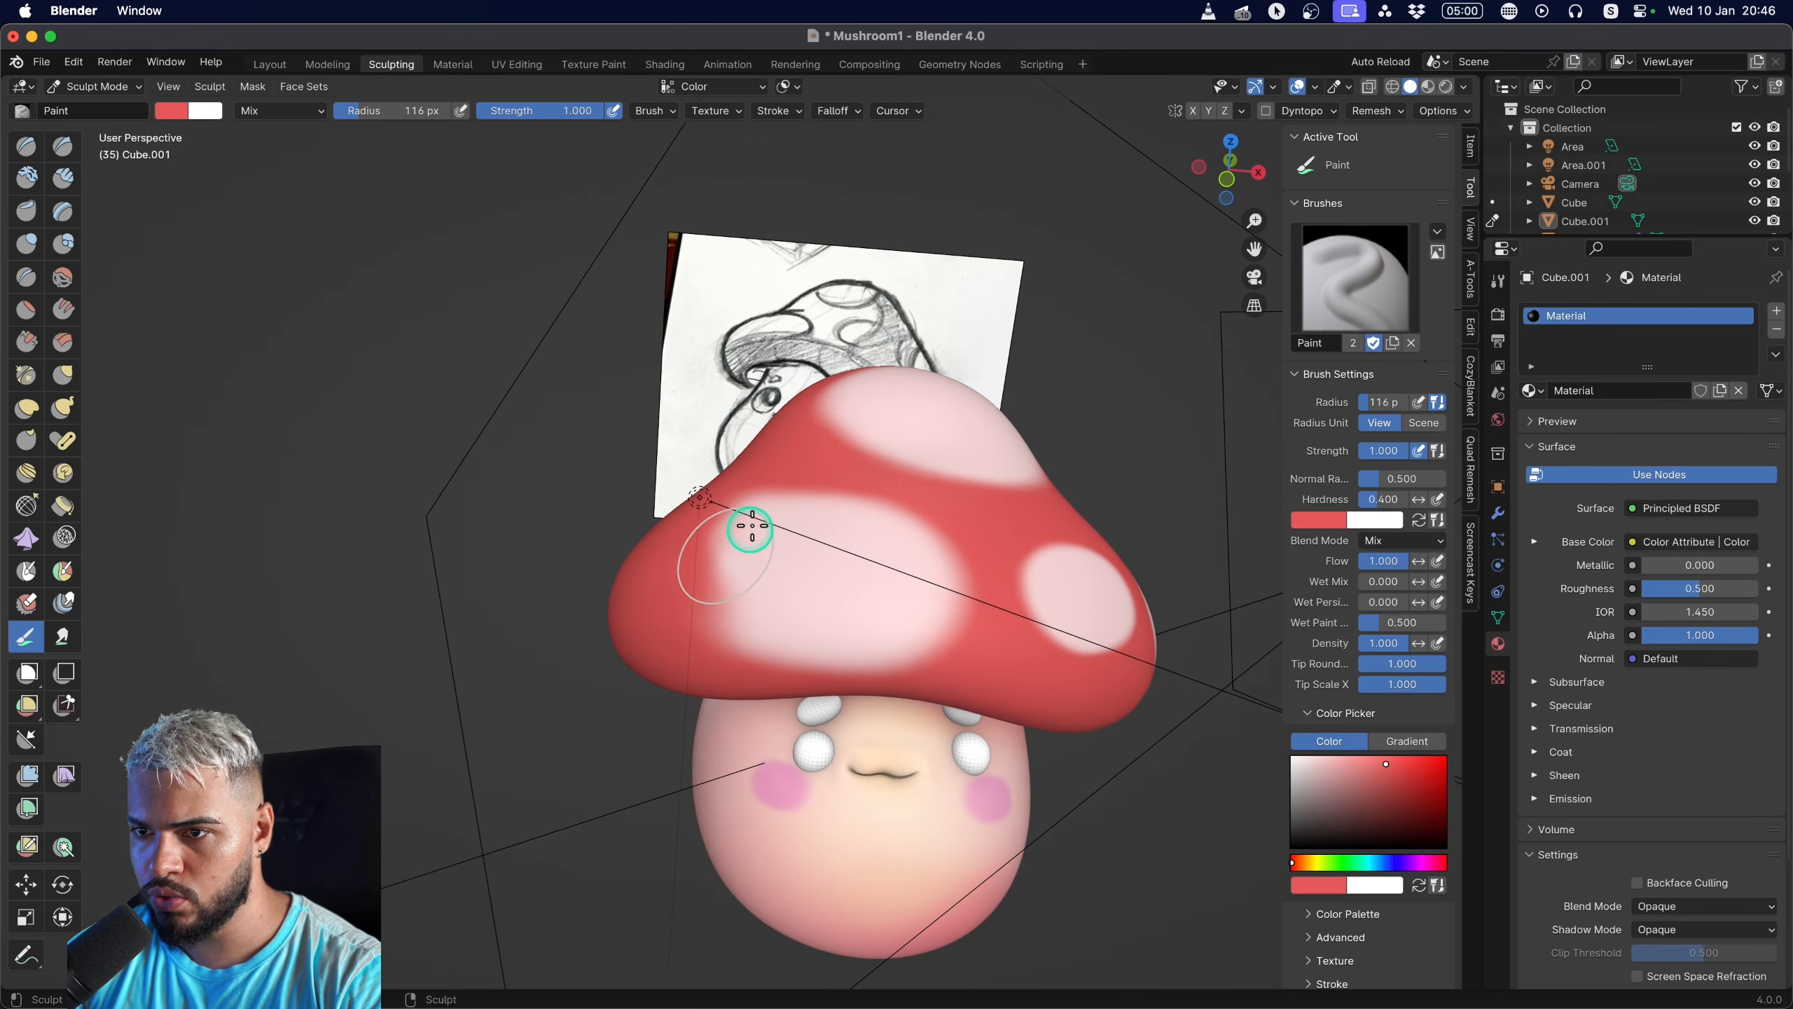
{"action": "middle_click_drag", "start_coordinate": [757, 544], "coordinate": [726, 520]}
{"action": "middle_click_drag", "start_coordinate": [686, 605], "coordinate": [789, 608]}
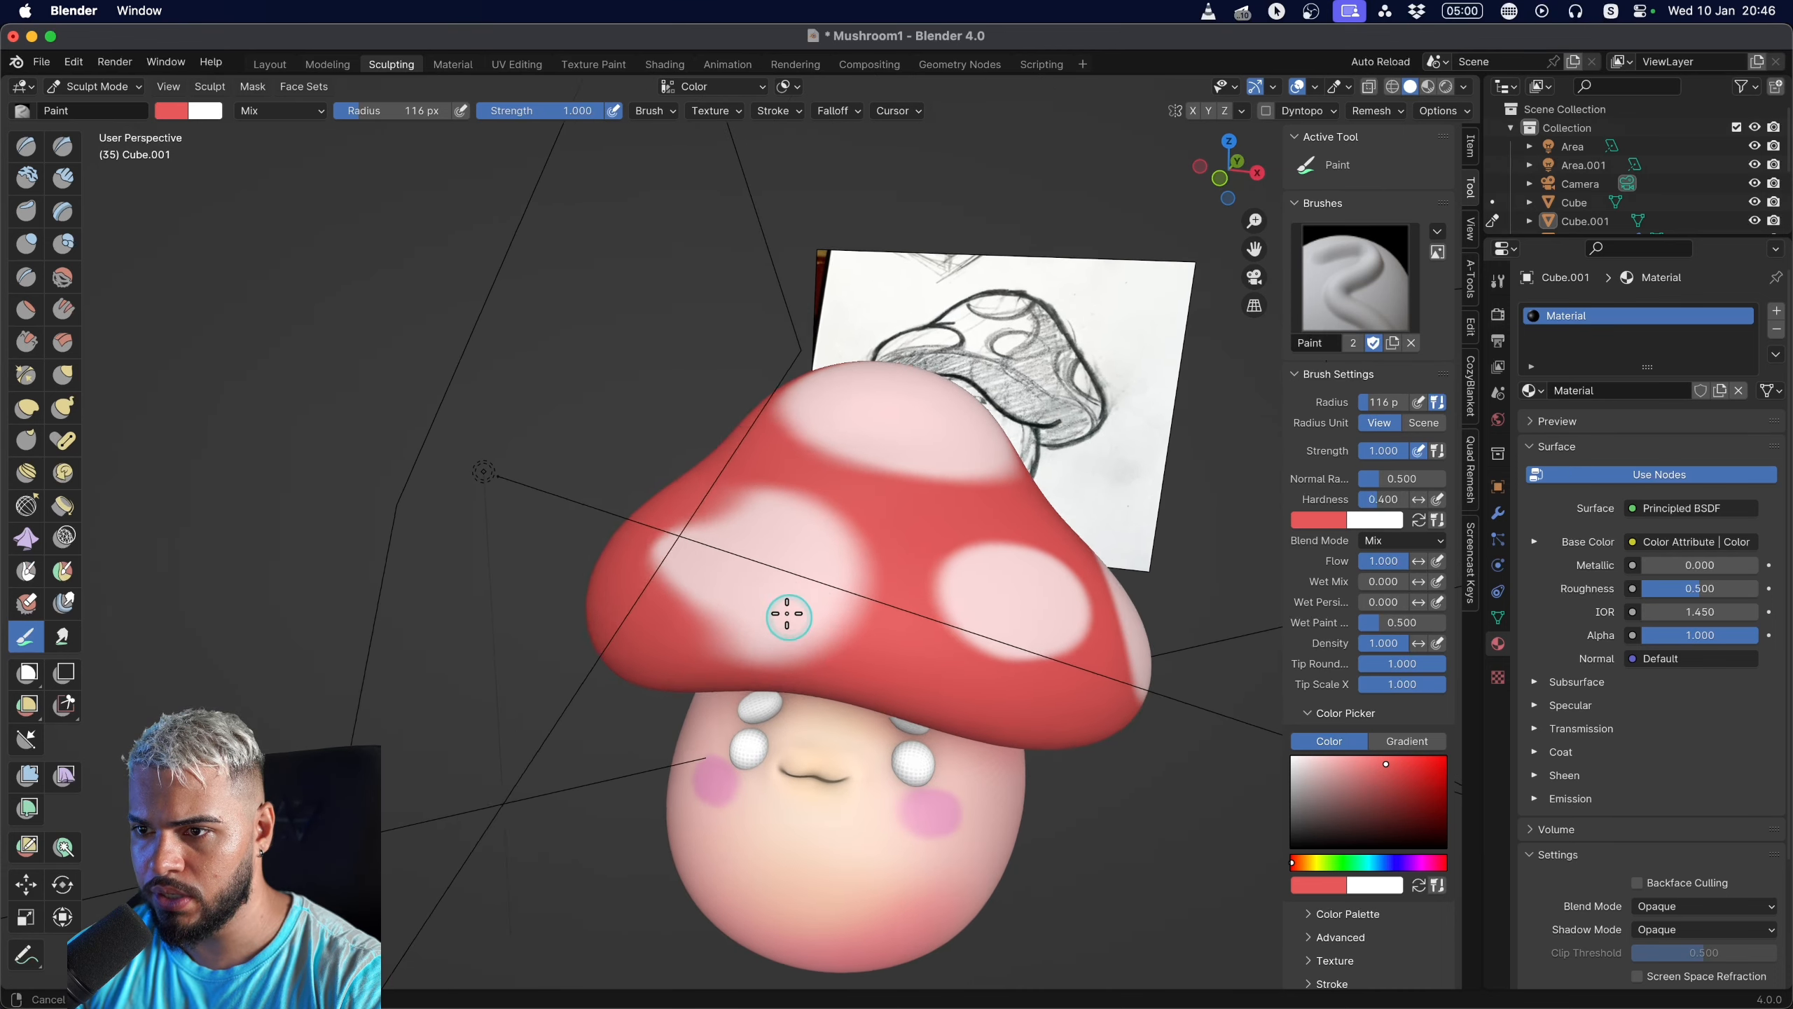
{"action": "mouse_move", "coordinate": [788, 609]}
{"action": "left_mouse_down"}
{"action": "mouse_move", "coordinate": [668, 604]}
{"action": "mouse_move", "coordinate": [796, 620]}
{"action": "mouse_move", "coordinate": [817, 592]}
{"action": "left_mouse_up"}
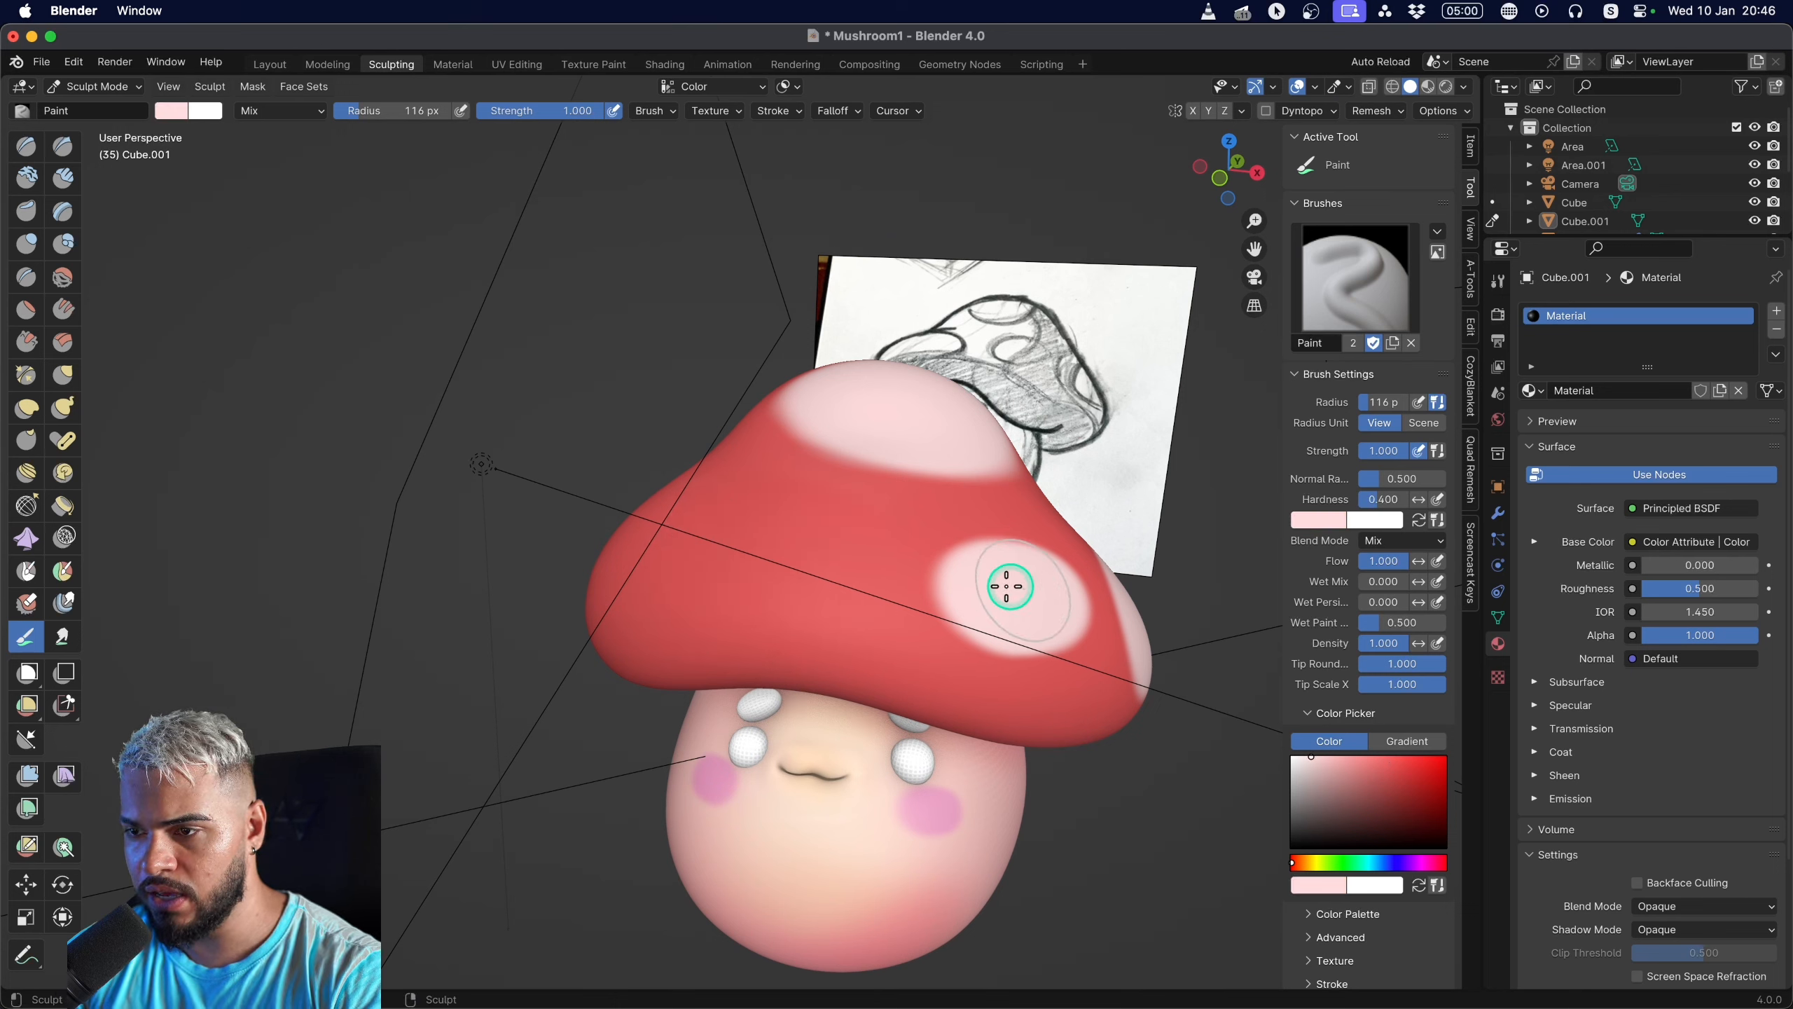
Paint a smaller pale pink spot near the cap's outer edge with the 116 px brush to replace the covered one.
{"action": "left_click_drag", "start_coordinate": [662, 576], "coordinate": [688, 595]}
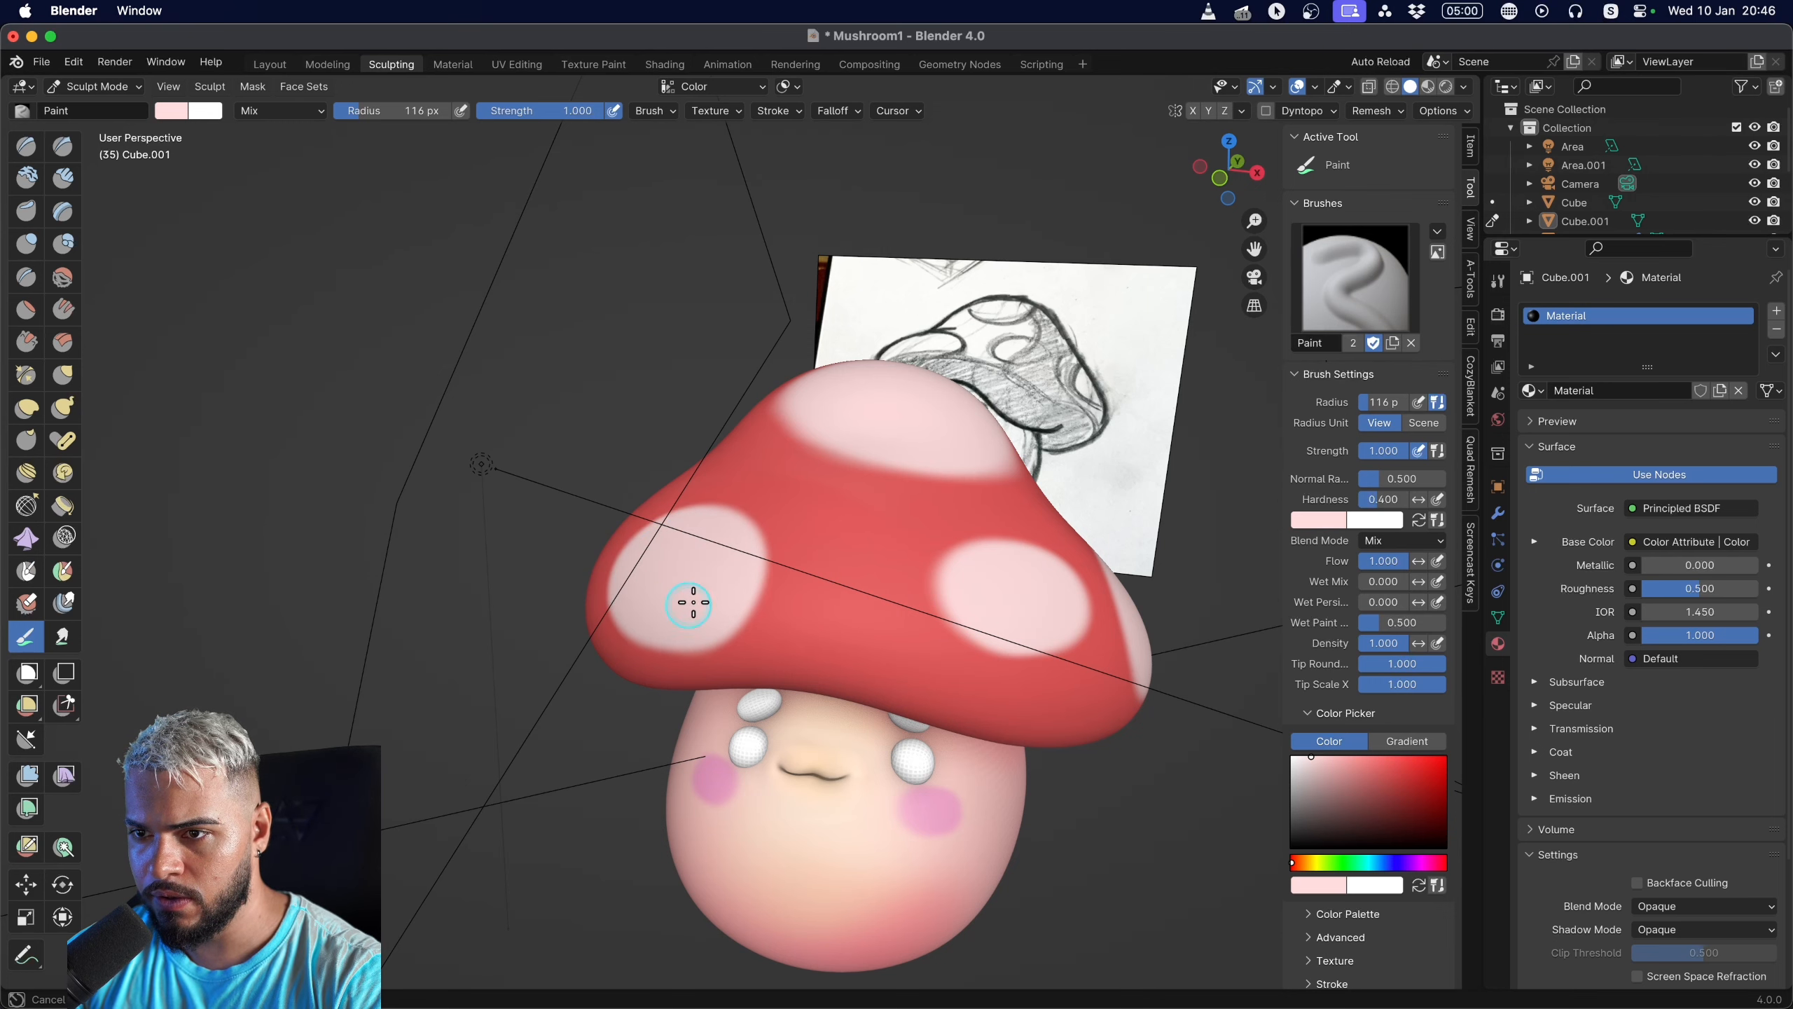
{"action": "middle_click_drag", "start_coordinate": [757, 572], "coordinate": [685, 550]}
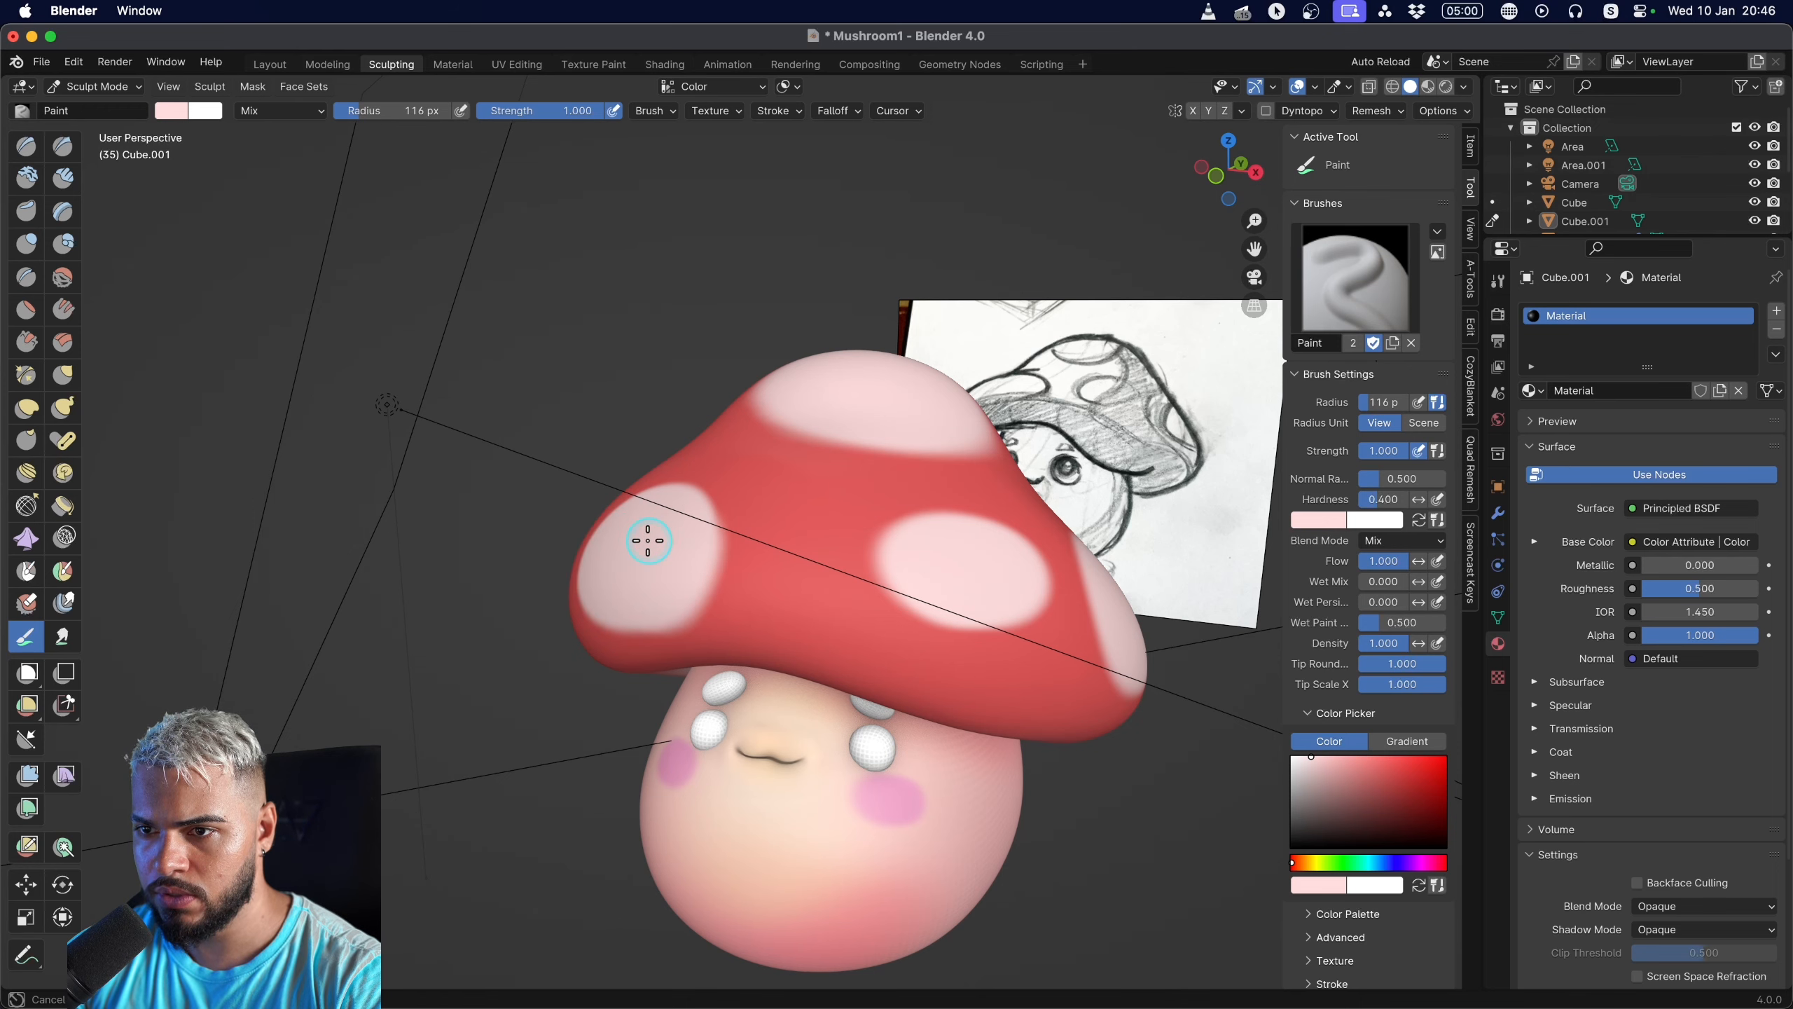
{"action": "left_click_drag", "start_coordinate": [643, 543], "coordinate": [681, 528]}
Set the brush radius to 88 px and paint two small pale pink spots, one below the top spot and one near the rim.
{"action": "mouse_move", "coordinate": [696, 526]}
{"action": "middle_mouse_down"}
{"action": "mouse_move", "coordinate": [789, 512]}
{"action": "mouse_move", "coordinate": [720, 494]}
{"action": "mouse_move", "coordinate": [837, 585]}
{"action": "middle_mouse_up"}
{"action": "key", "text": "f"}
{"action": "left_click", "coordinate": [757, 549]}
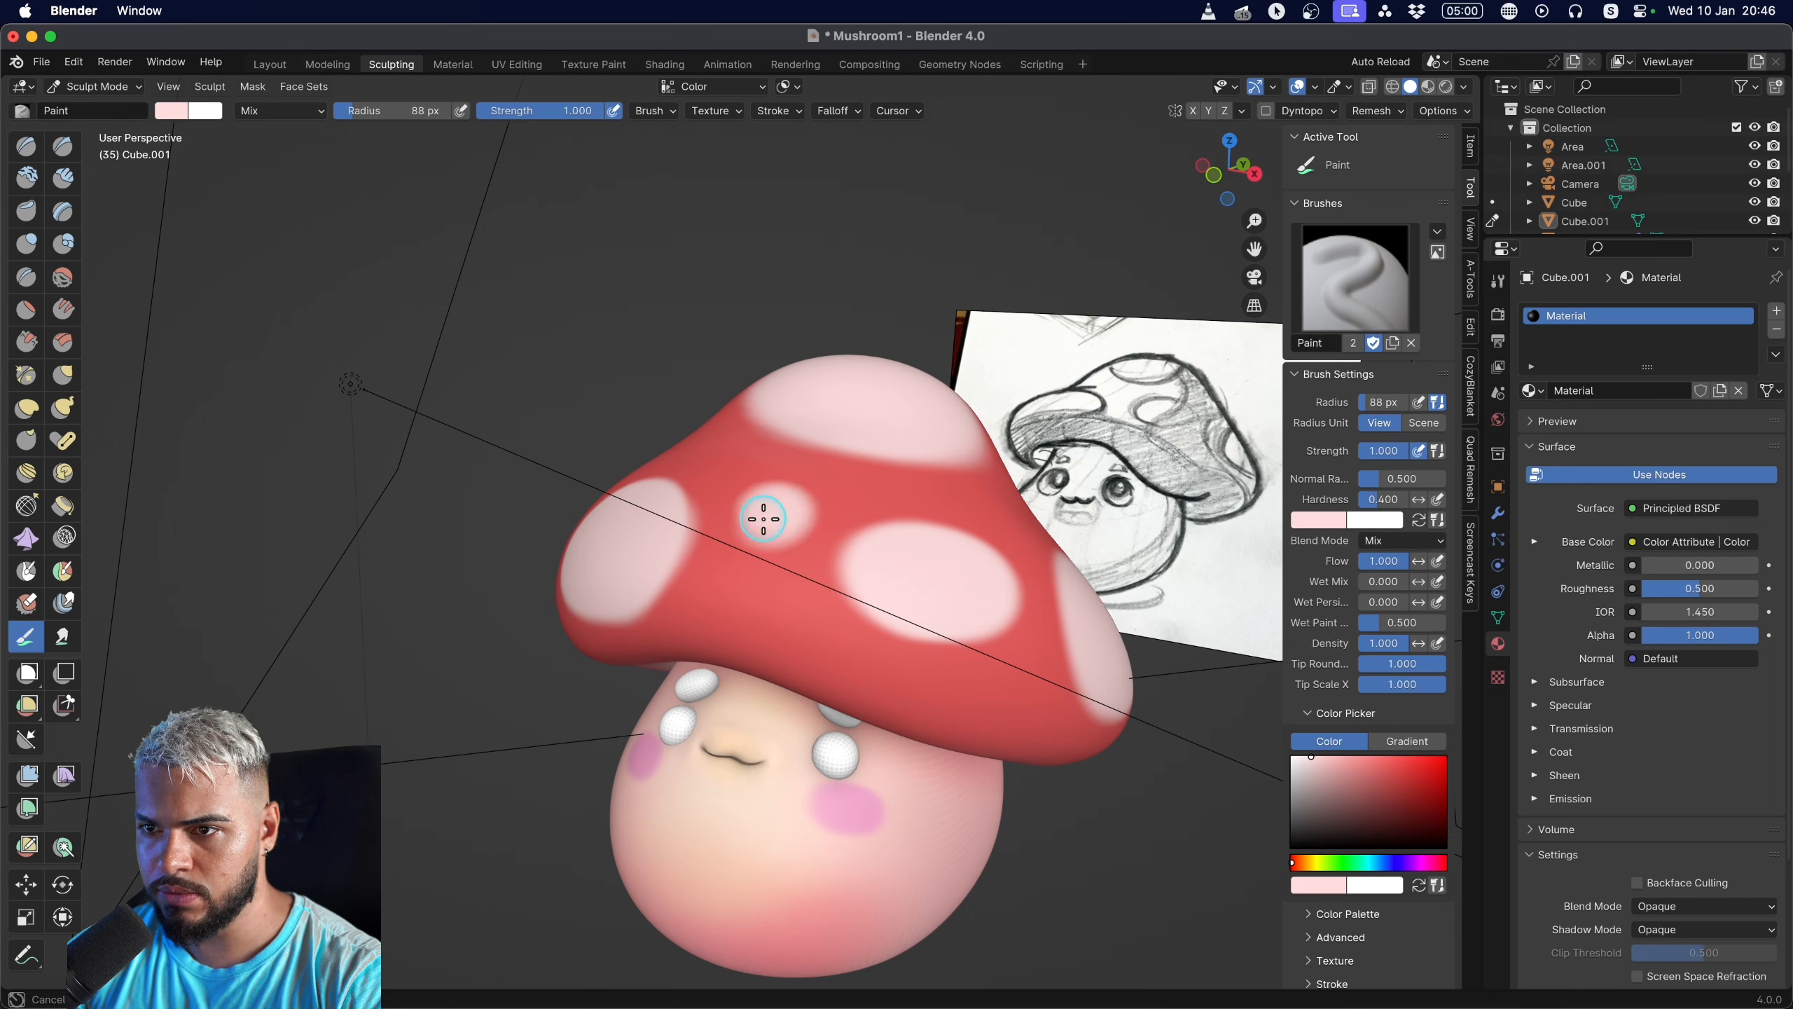
{"action": "left_click_drag", "start_coordinate": [786, 490], "coordinate": [782, 501]}
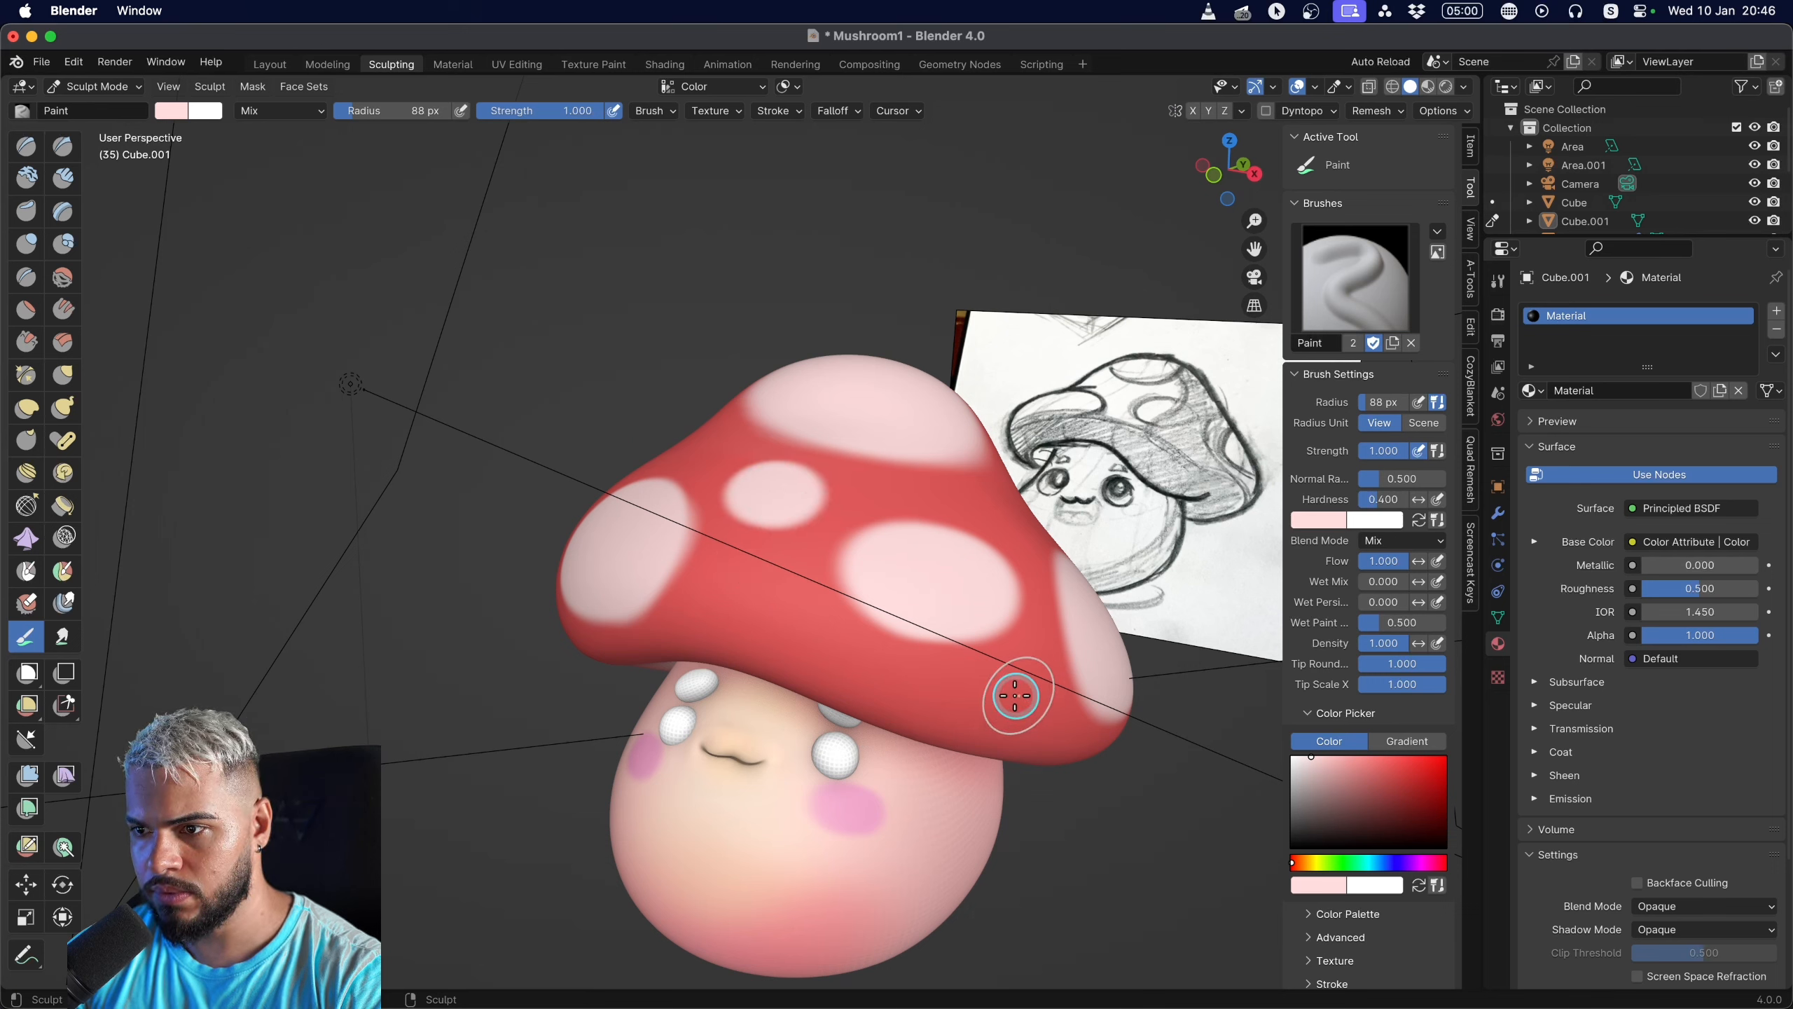
{"action": "left_click_drag", "start_coordinate": [1015, 696], "coordinate": [1002, 697]}
{"action": "mouse_move", "coordinate": [1023, 696]}
{"action": "middle_mouse_down"}
{"action": "mouse_move", "coordinate": [1084, 696]}
{"action": "mouse_move", "coordinate": [924, 704]}
{"action": "mouse_move", "coordinate": [921, 645]}
{"action": "mouse_move", "coordinate": [971, 650]}
{"action": "middle_mouse_up"}
{"action": "middle_click_drag", "start_coordinate": [664, 688], "coordinate": [692, 722]}
{"action": "mouse_move", "coordinate": [861, 740]}
{"action": "middle_mouse_down", "text": "shift"}
{"action": "mouse_move", "coordinate": [800, 643]}
{"action": "mouse_move", "coordinate": [791, 667]}
{"action": "middle_mouse_up", "text": "shift"}
Return to Object Mode, select the larger visible eye sphere, and show its material nodes in the Material workspace.
{"action": "key", "text": "ctrl+Tab"}
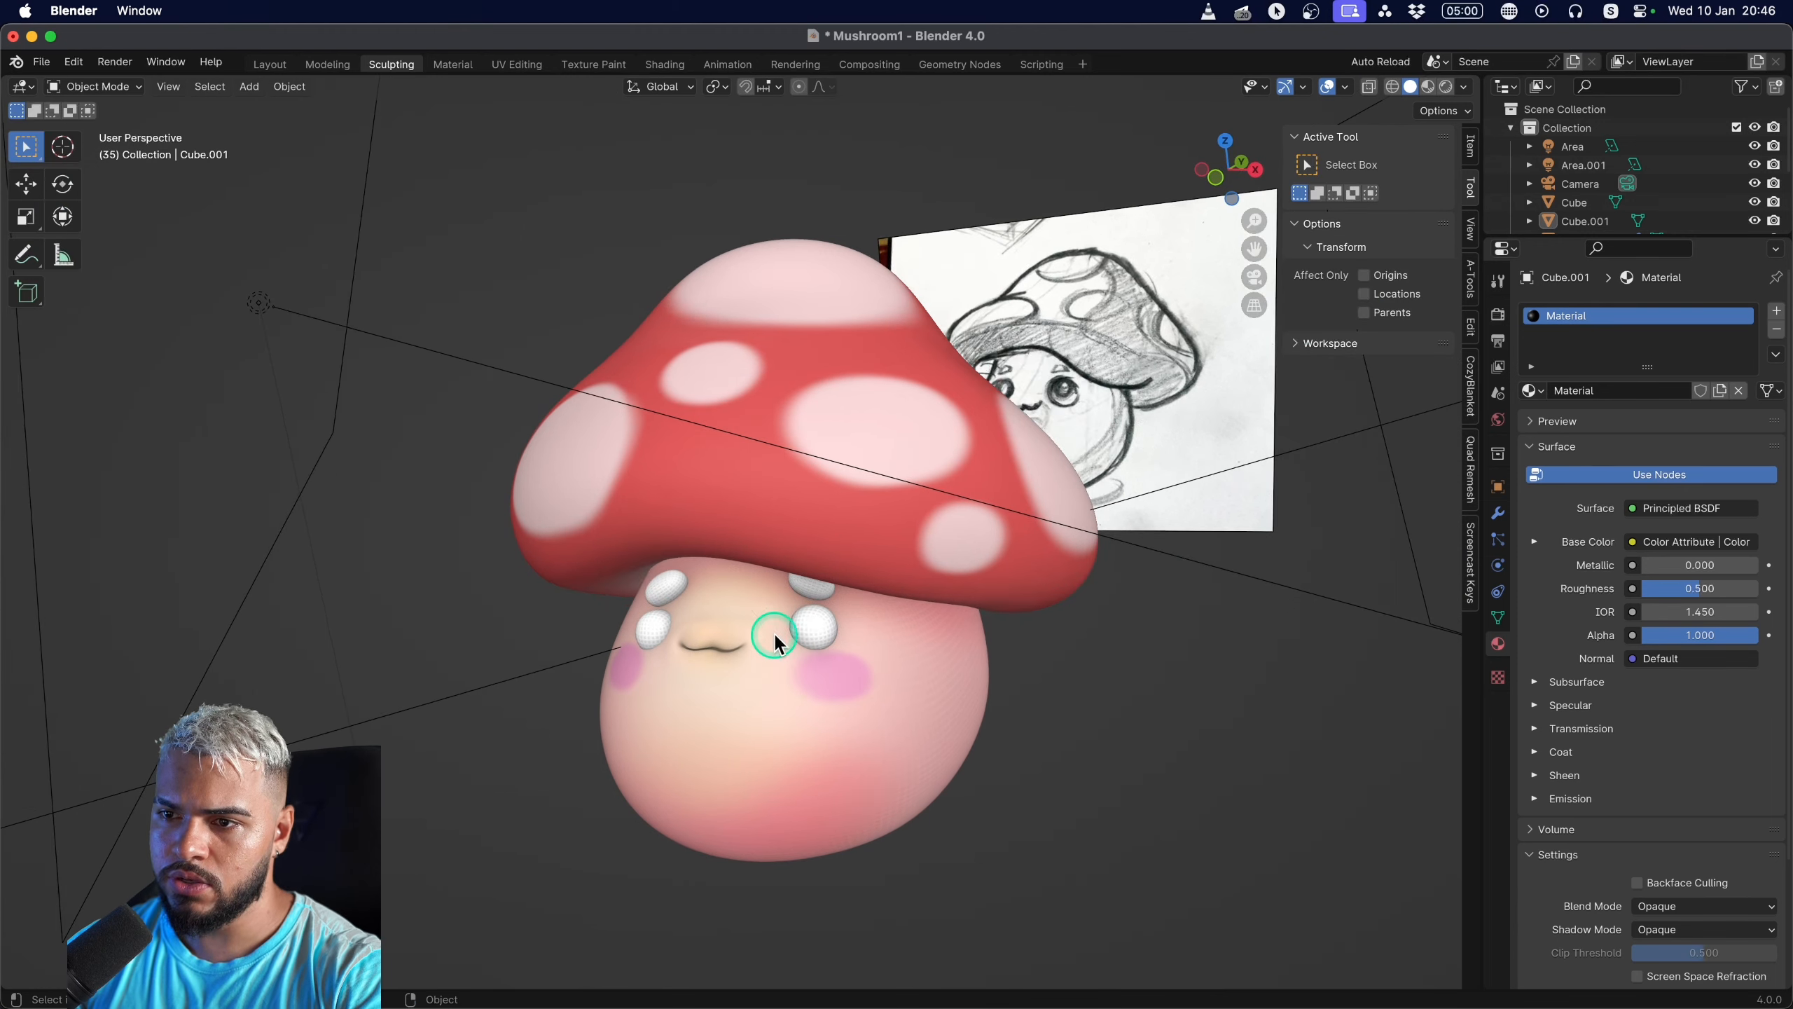
{"action": "left_click", "coordinate": [825, 638]}
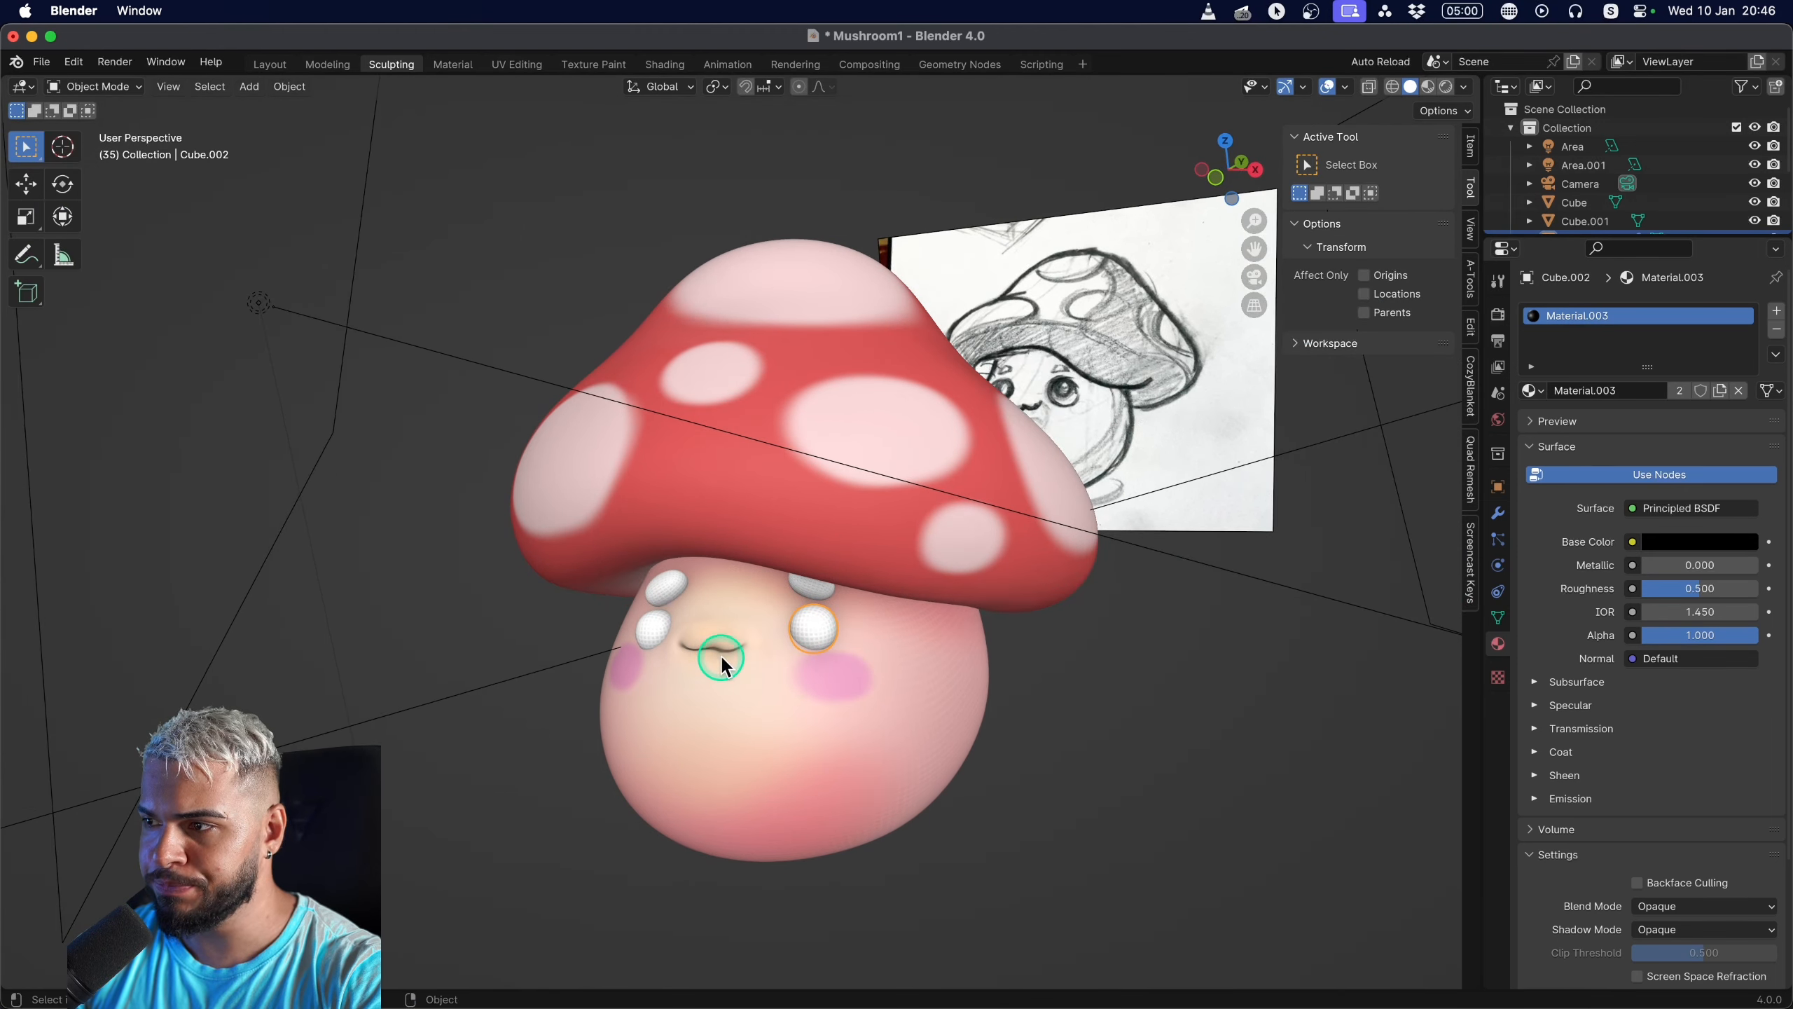
{"action": "left_click", "coordinate": [456, 65]}
{"action": "middle_click_drag", "start_coordinate": [443, 611], "coordinate": [373, 584]}
{"action": "middle_click_drag", "start_coordinate": [1087, 656], "coordinate": [1361, 235]}
Compare the Texture and Attribute color options for solid shading, keep Attribute, and switch the viewport to Rendered shading.
{"action": "left_click", "coordinate": [1465, 88]}
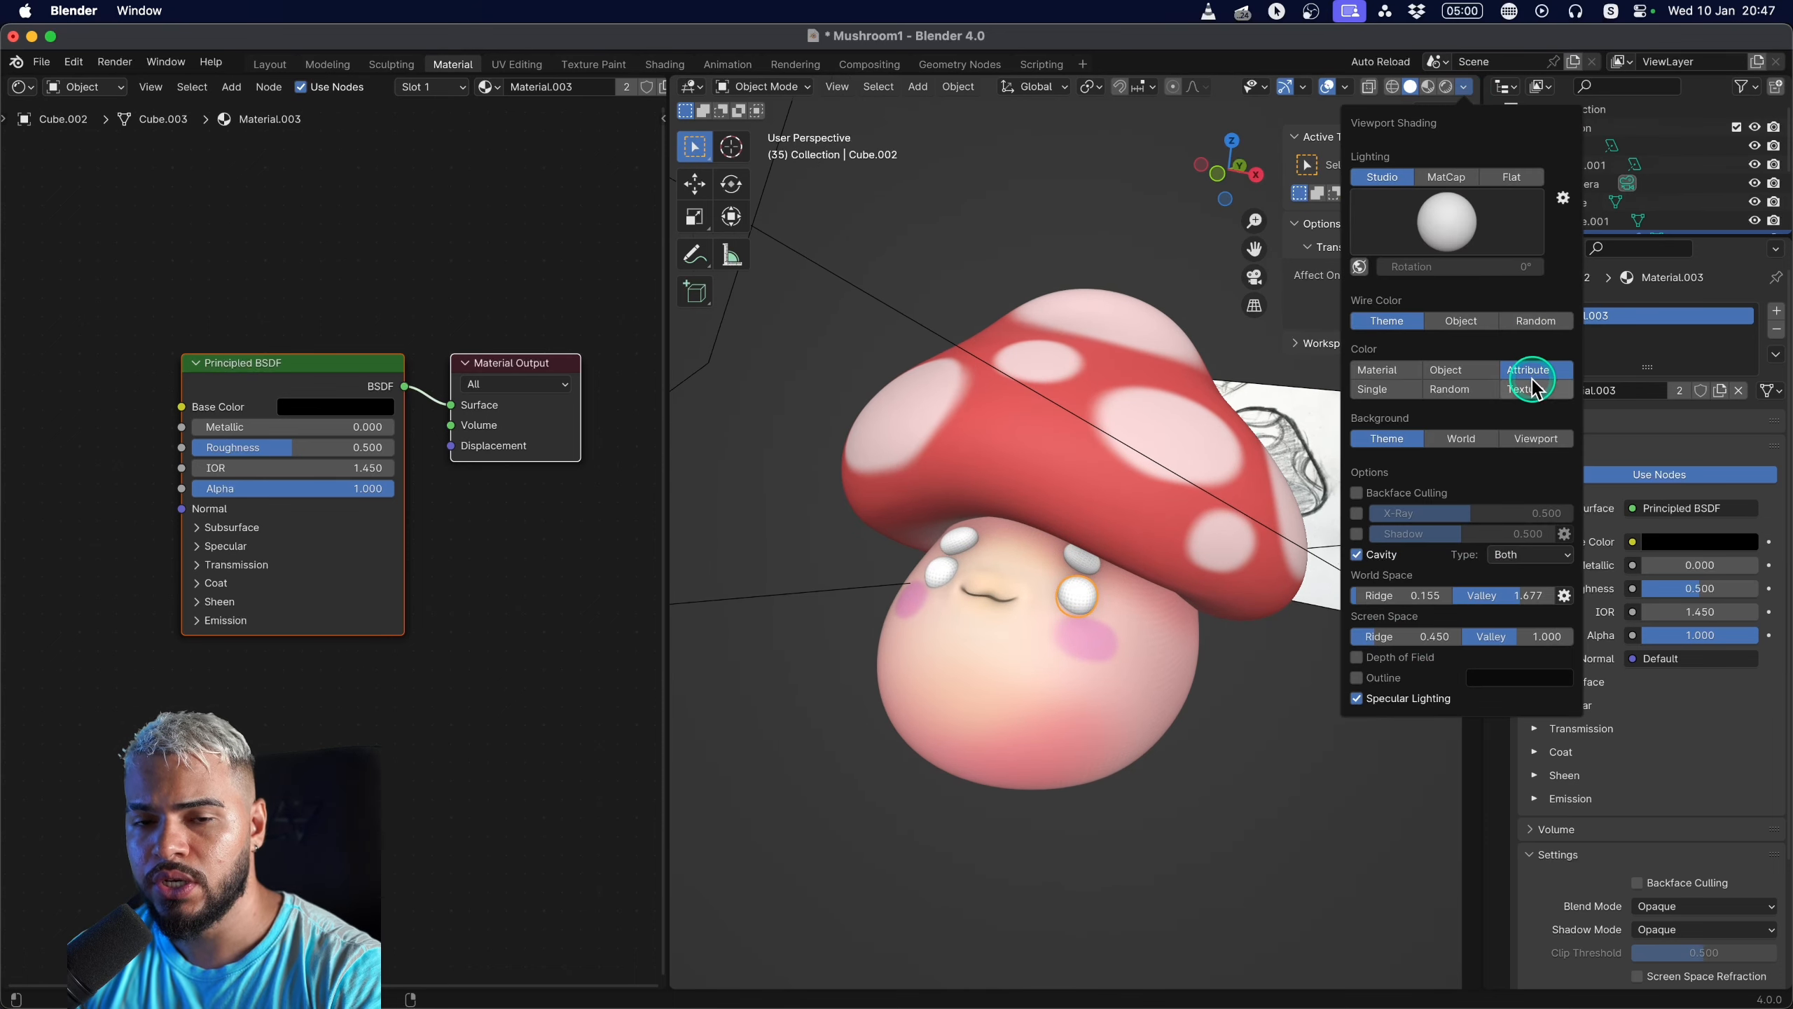
{"action": "left_click", "coordinate": [915, 601]}
{"action": "left_click", "coordinate": [1466, 88]}
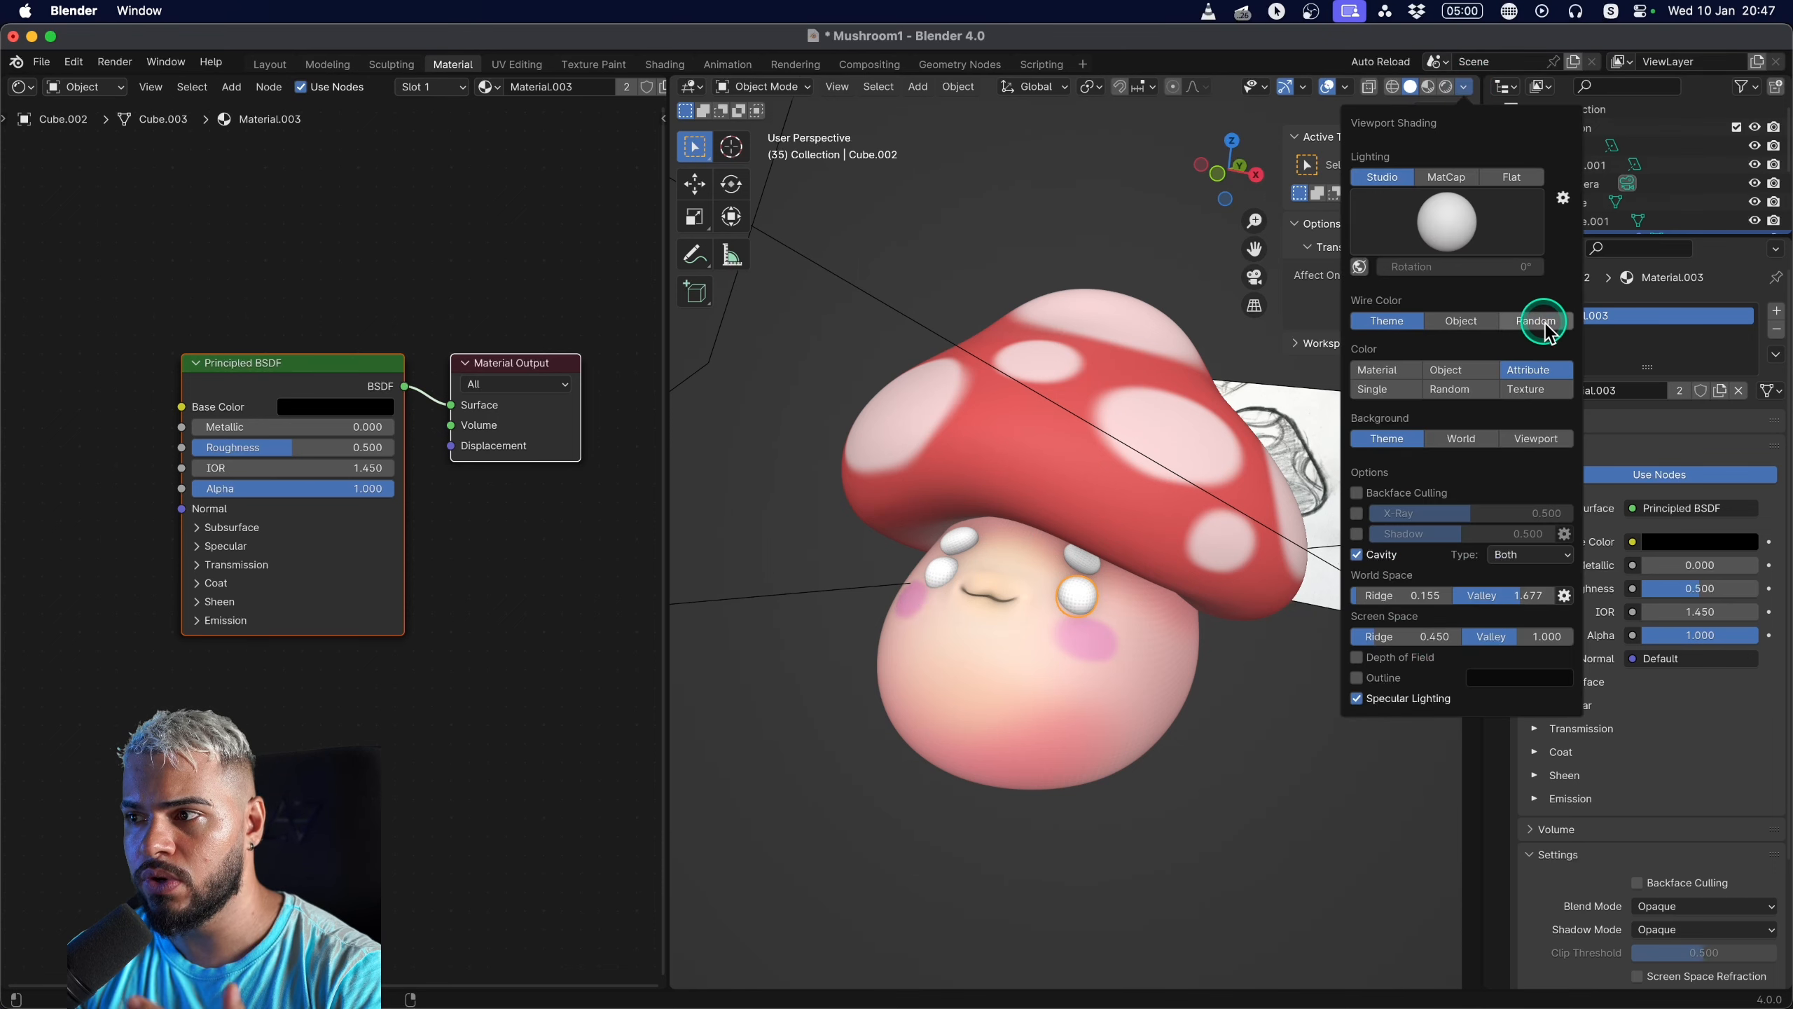
{"action": "left_click", "coordinate": [1519, 390]}
{"action": "left_click", "coordinate": [1533, 371]}
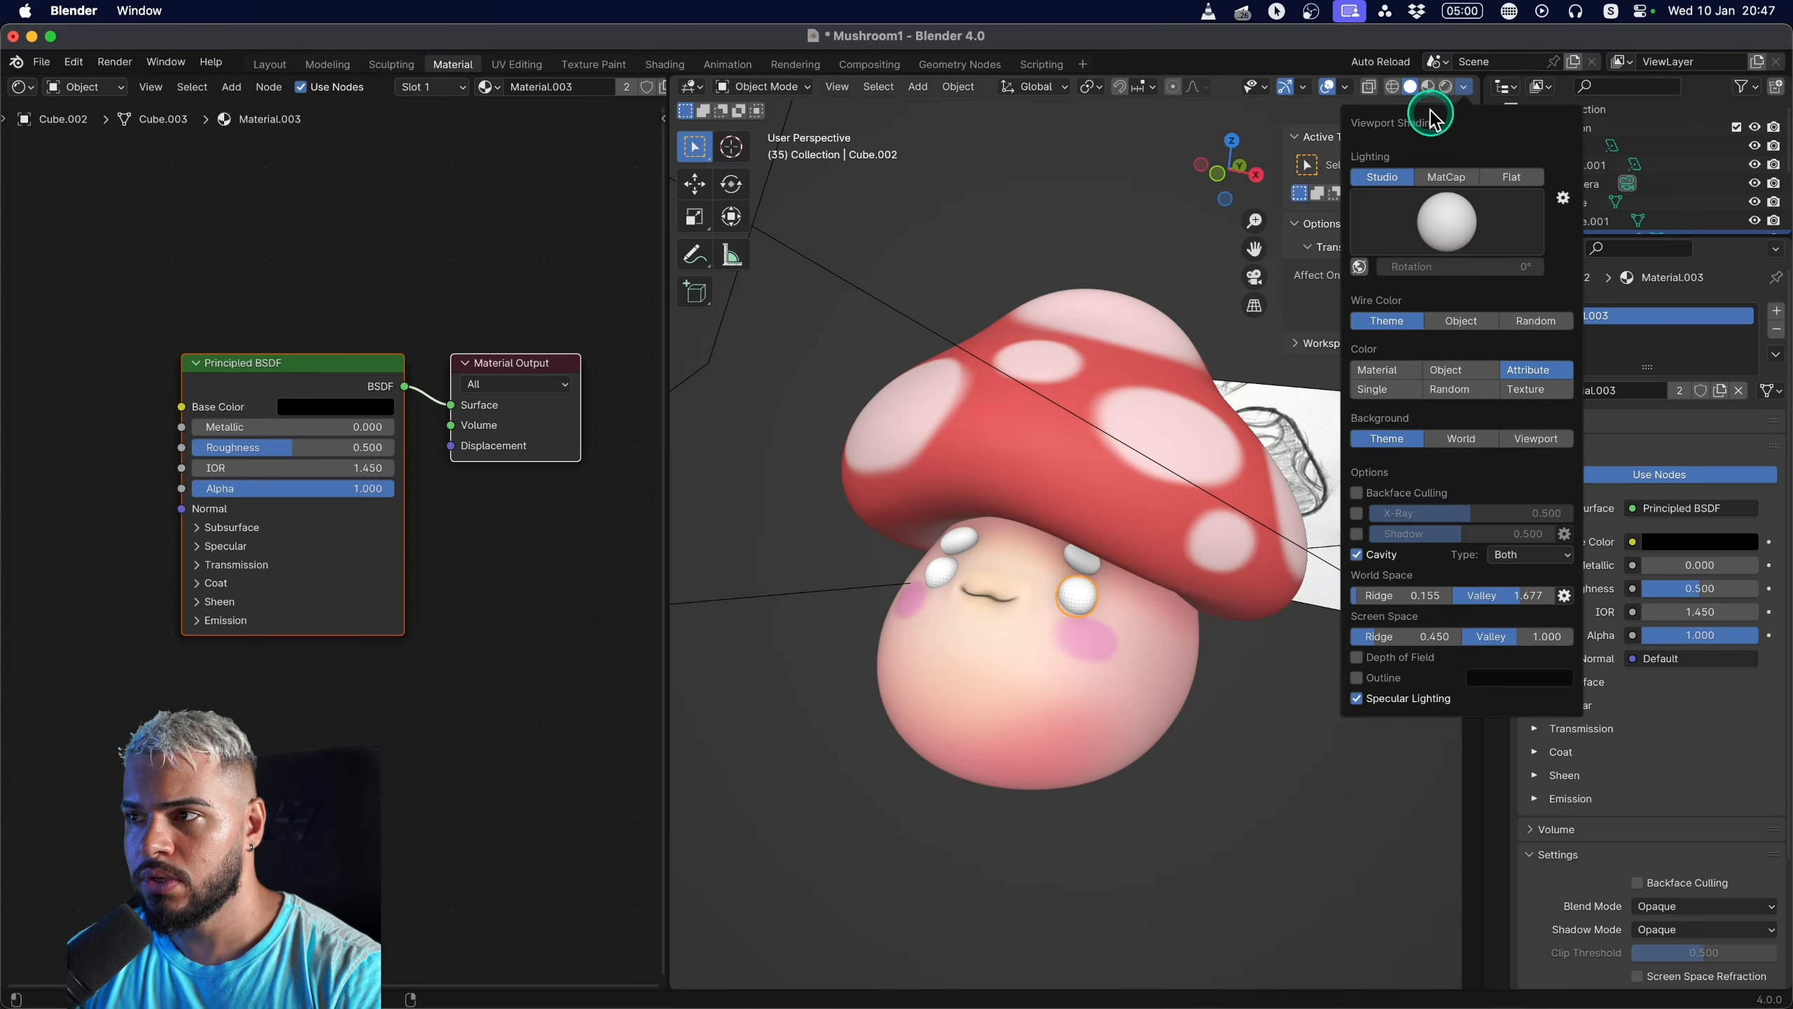
{"action": "left_click", "coordinate": [1446, 85]}
{"action": "left_click", "coordinate": [1446, 88]}
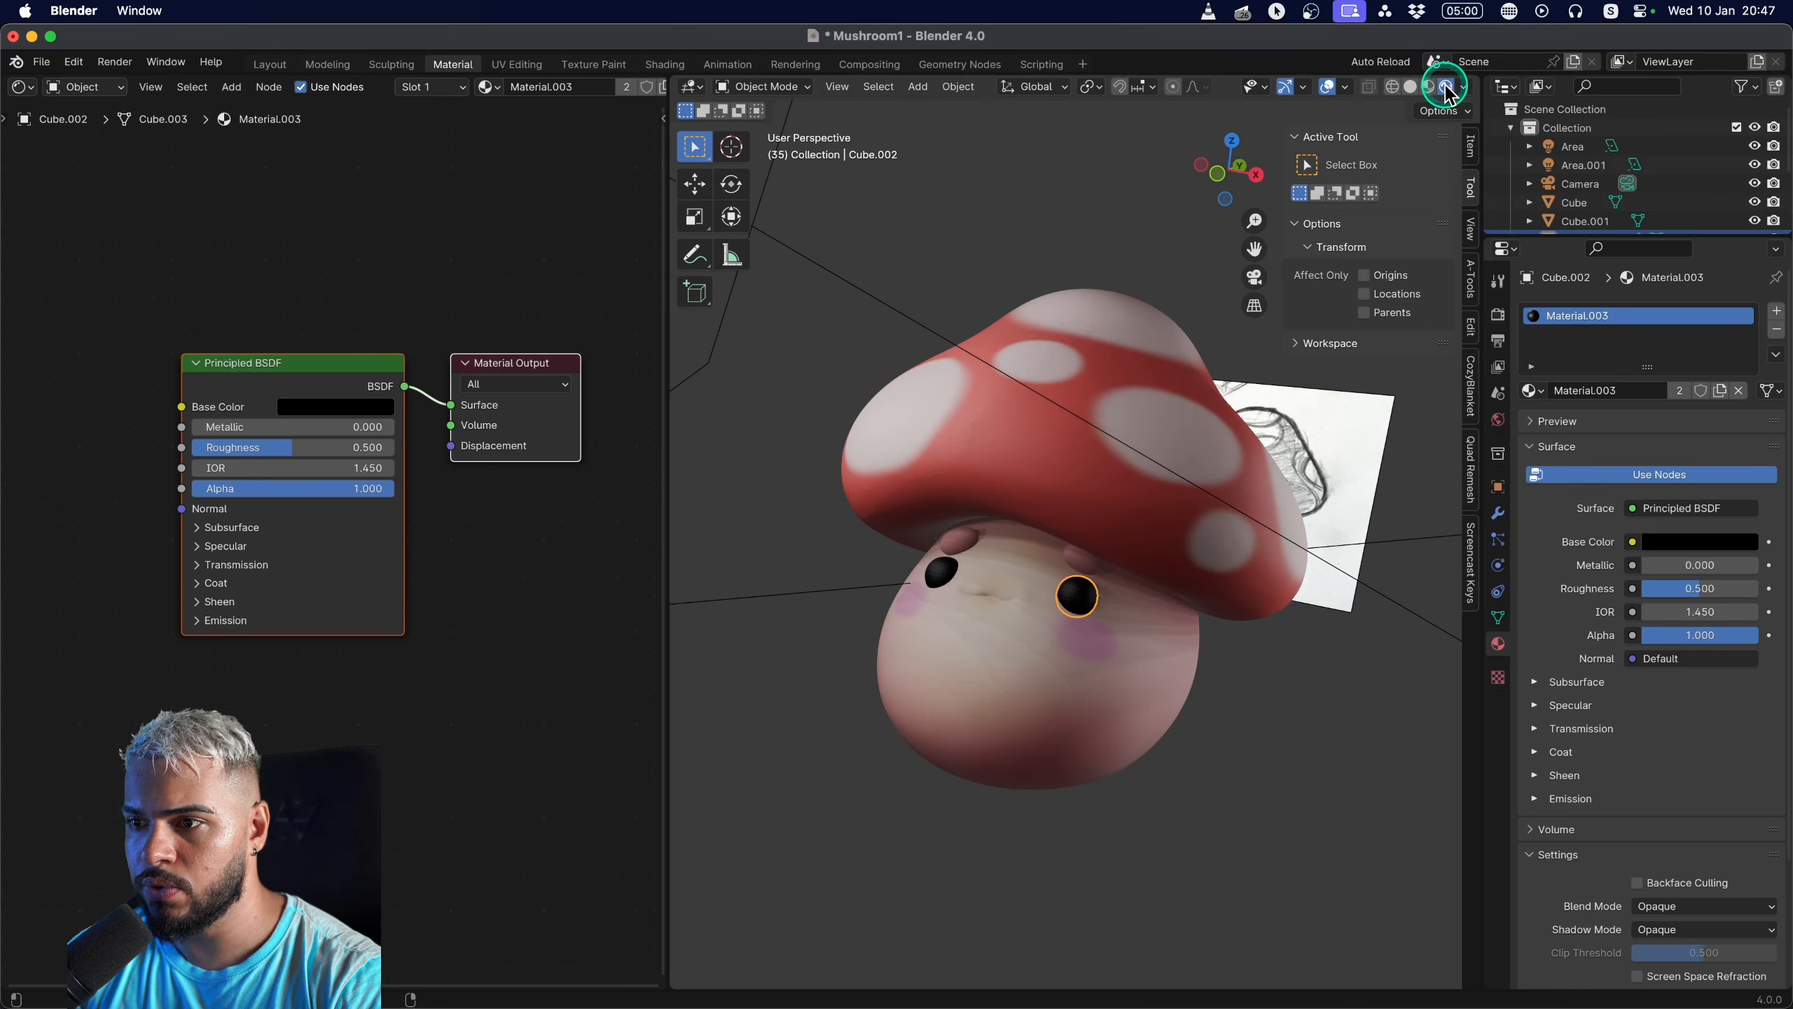
Select the mushroom body and examine its painted colours and material nodes in the rendered view.
{"action": "left_click", "coordinate": [947, 650]}
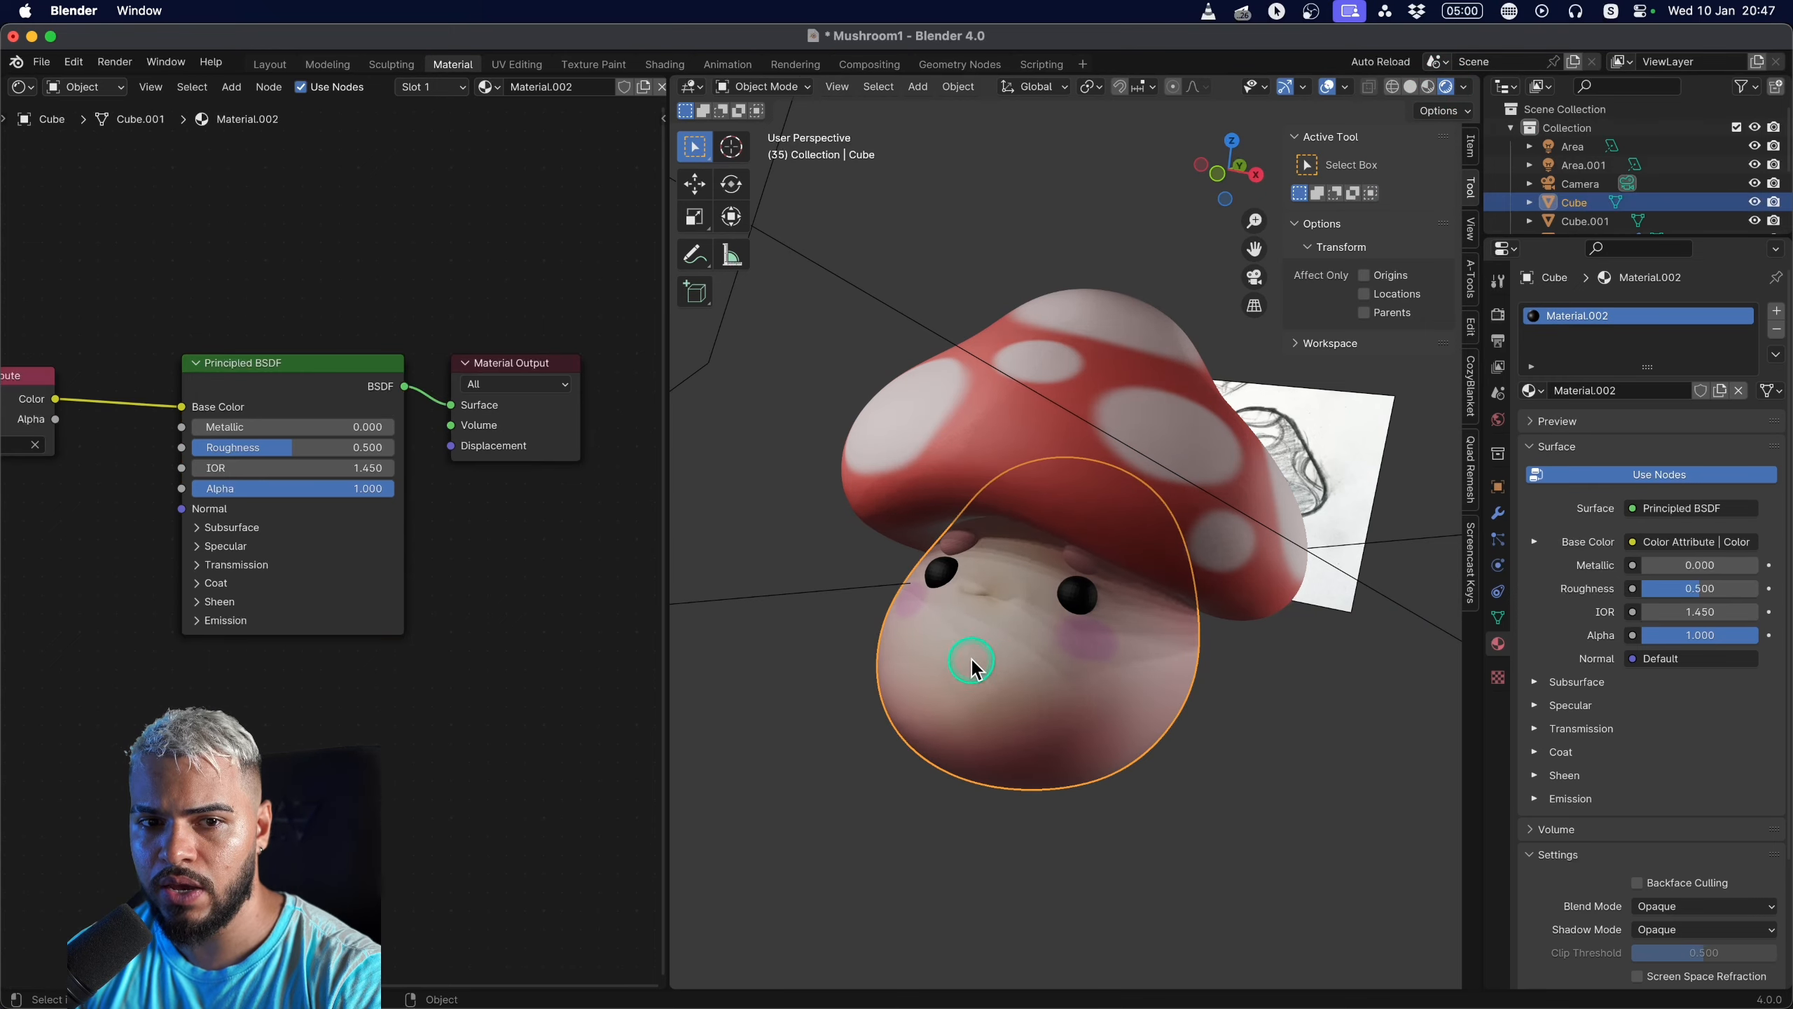
{"action": "mouse_move", "coordinate": [968, 653]}
{"action": "middle_mouse_down"}
{"action": "mouse_move", "coordinate": [932, 733]}
{"action": "mouse_move", "coordinate": [1225, 600]}
{"action": "mouse_move", "coordinate": [1084, 657]}
{"action": "mouse_move", "coordinate": [792, 688]}
{"action": "mouse_move", "coordinate": [1004, 648]}
{"action": "mouse_move", "coordinate": [938, 650]}
{"action": "mouse_move", "coordinate": [1010, 477]}
{"action": "middle_mouse_up"}
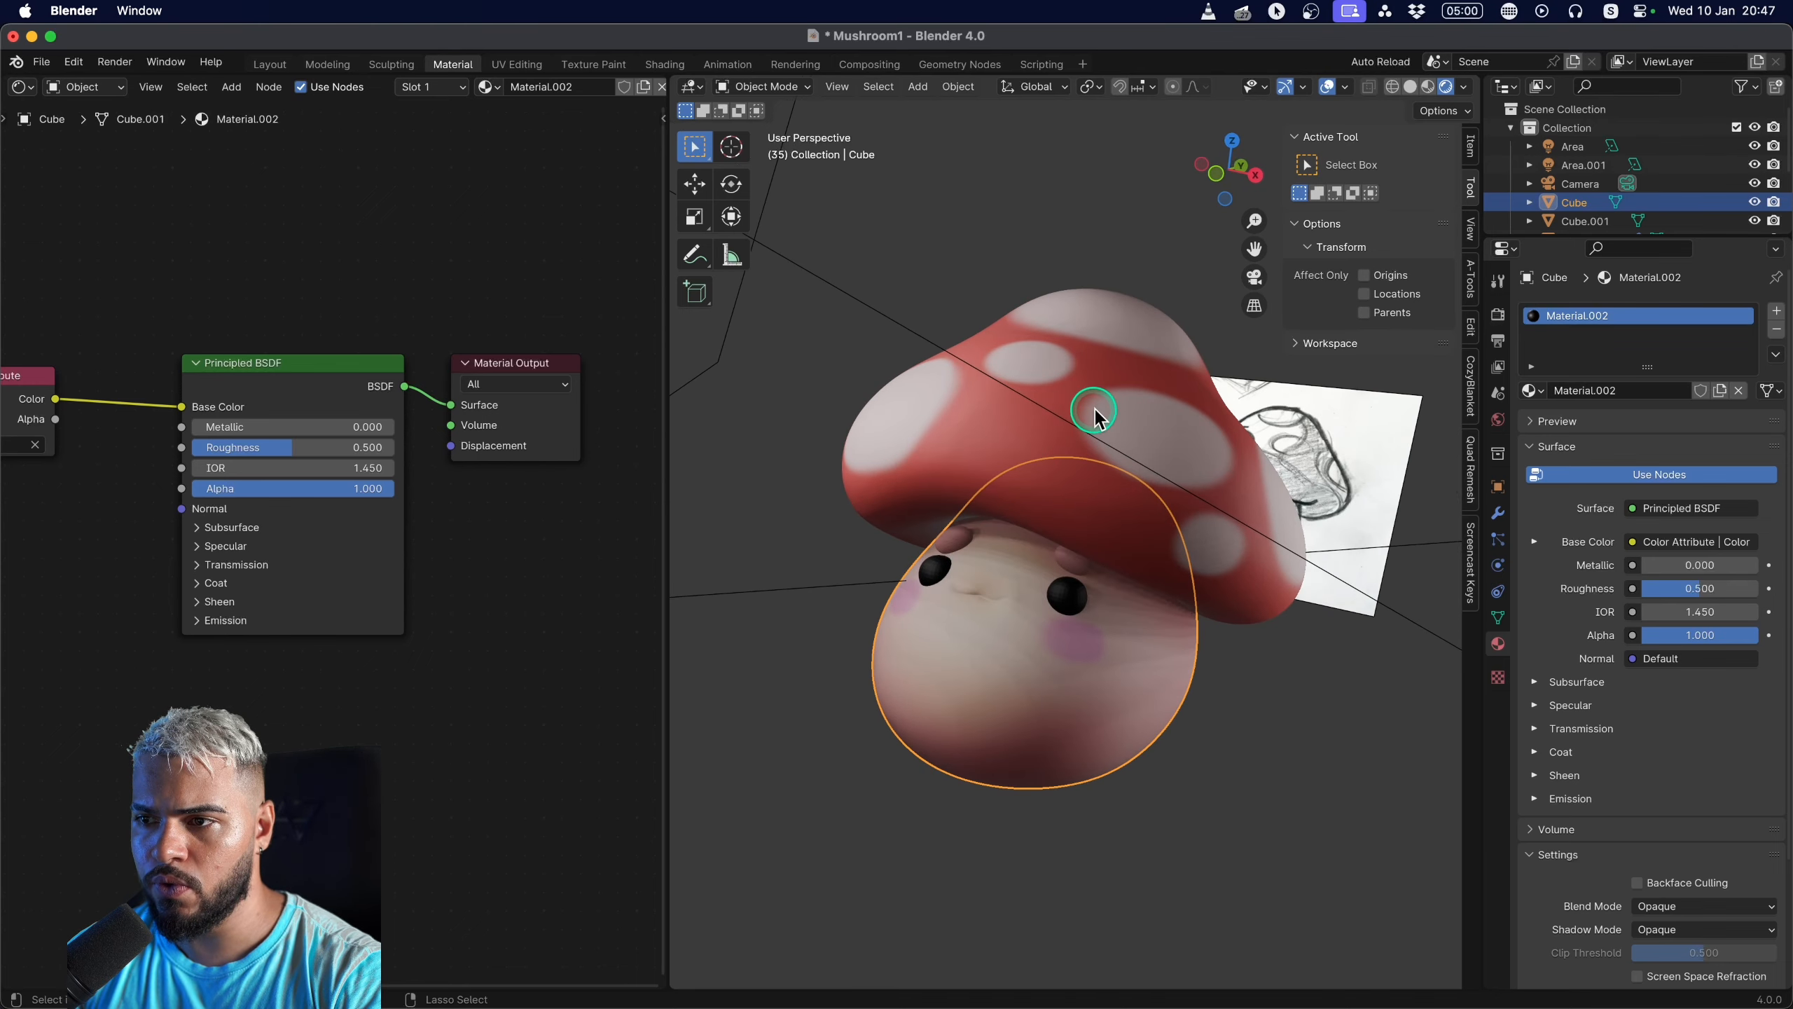
{"action": "middle_click_drag", "start_coordinate": [1098, 418], "coordinate": [970, 450]}
Select the area light beside the mushroom and rotate it to change its aim toward the character.
{"action": "left_click", "coordinate": [764, 297]}
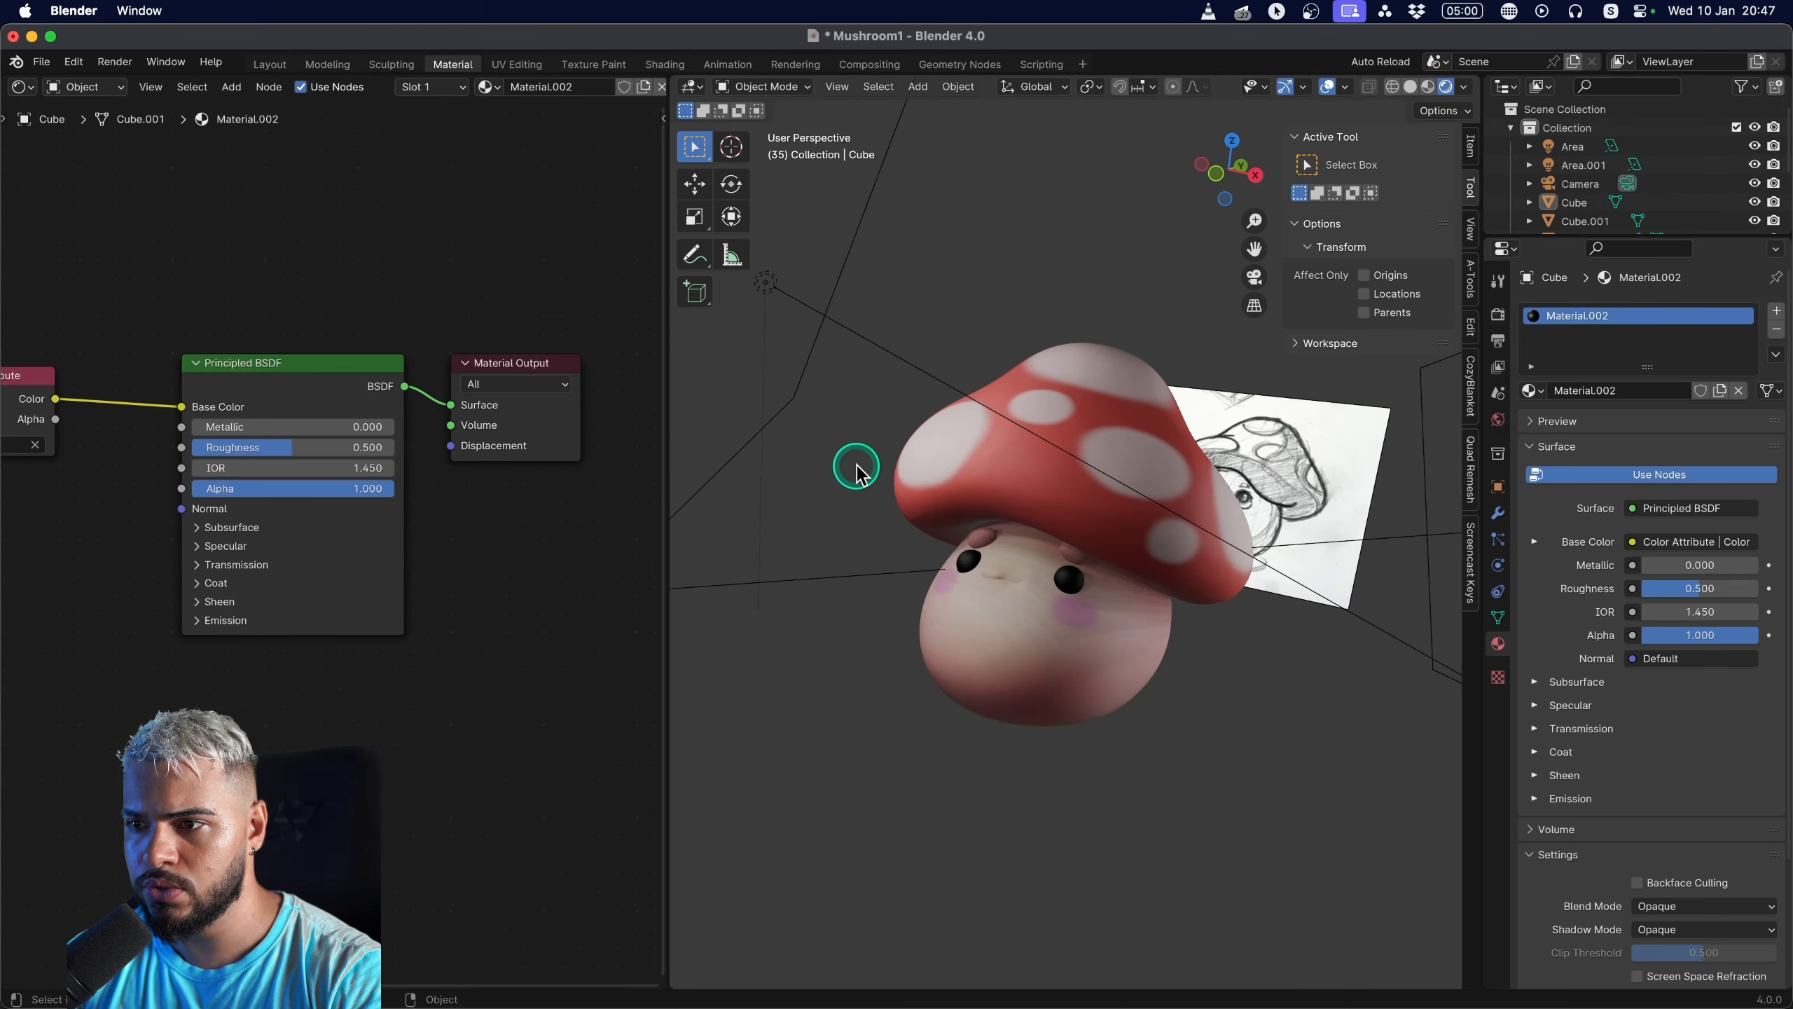
{"action": "middle_click_drag", "start_coordinate": [856, 472], "coordinate": [895, 459]}
{"action": "left_click", "coordinate": [774, 354]}
{"action": "middle_click_drag", "start_coordinate": [901, 526], "coordinate": [1225, 548]}
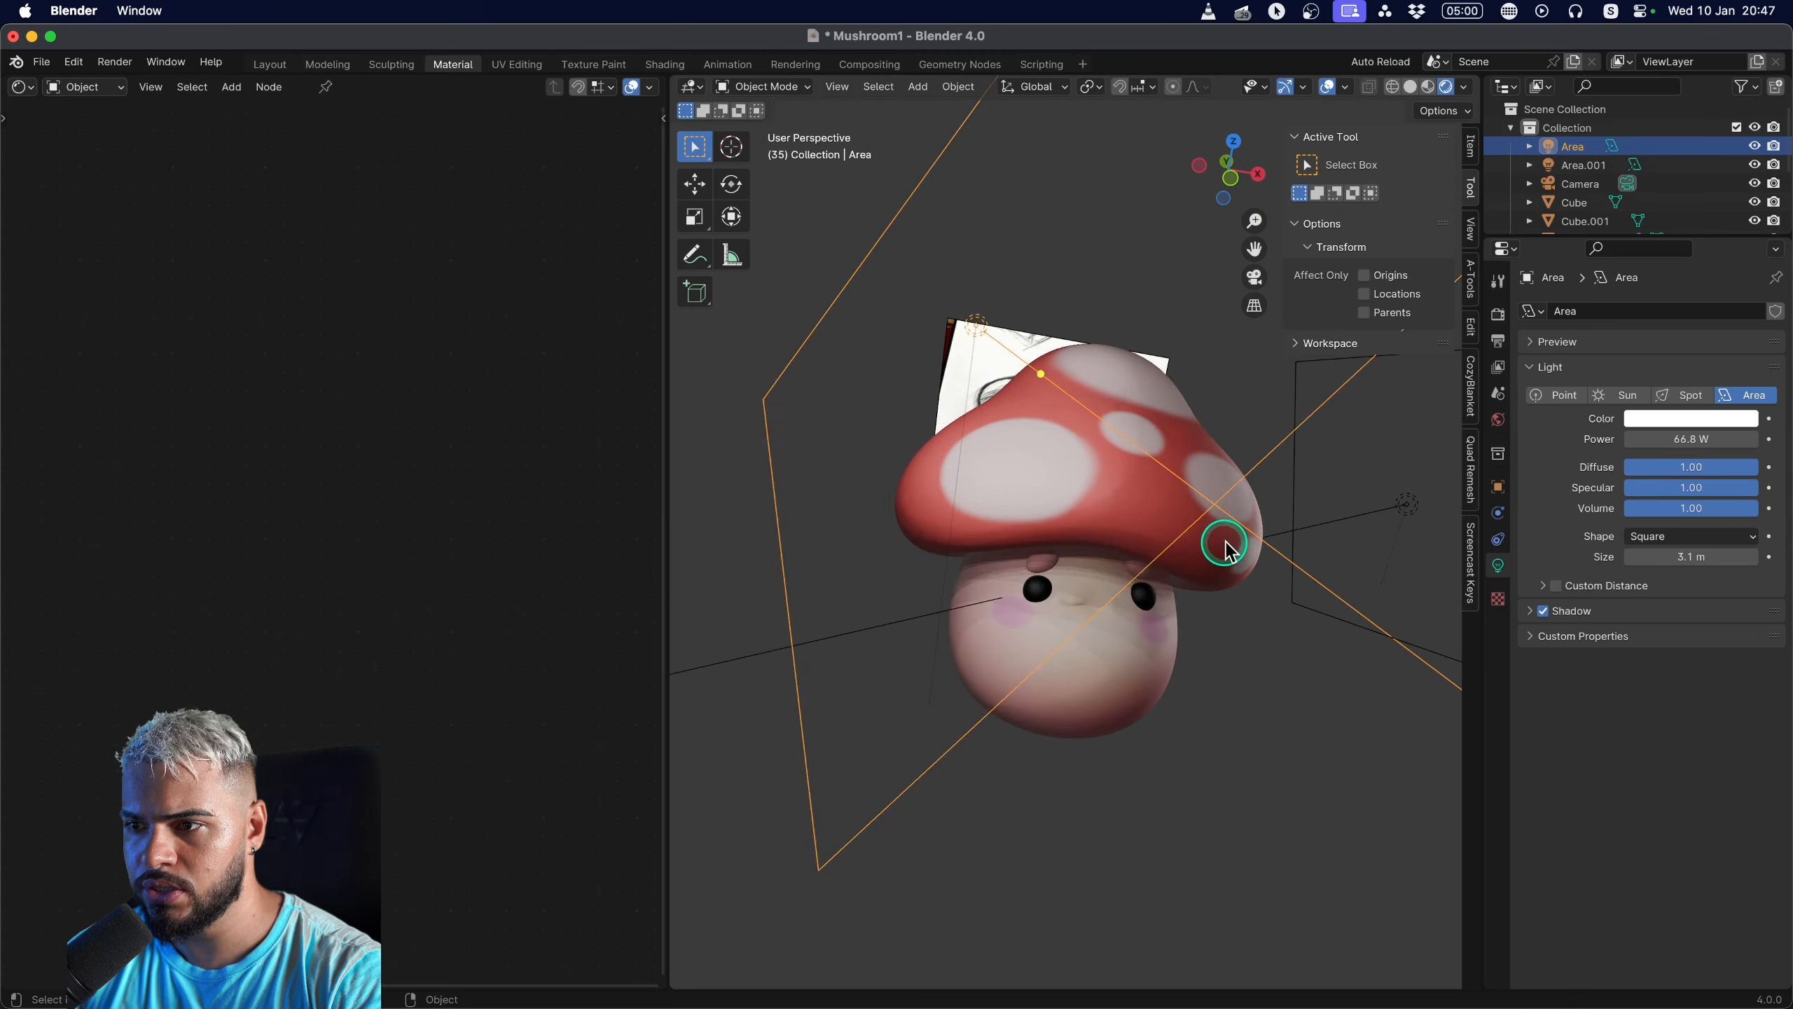
{"action": "key", "text": "r"}
{"action": "left_click", "coordinate": [1095, 516]}
Give the selected area light a pale warm yellow colour with hue 0.117, saturation 0.280 and value 1.000.
{"action": "mouse_move", "coordinate": [1095, 526]}
{"action": "middle_mouse_down"}
{"action": "mouse_move", "coordinate": [949, 473]}
{"action": "mouse_move", "coordinate": [1472, 441]}
{"action": "middle_mouse_up"}
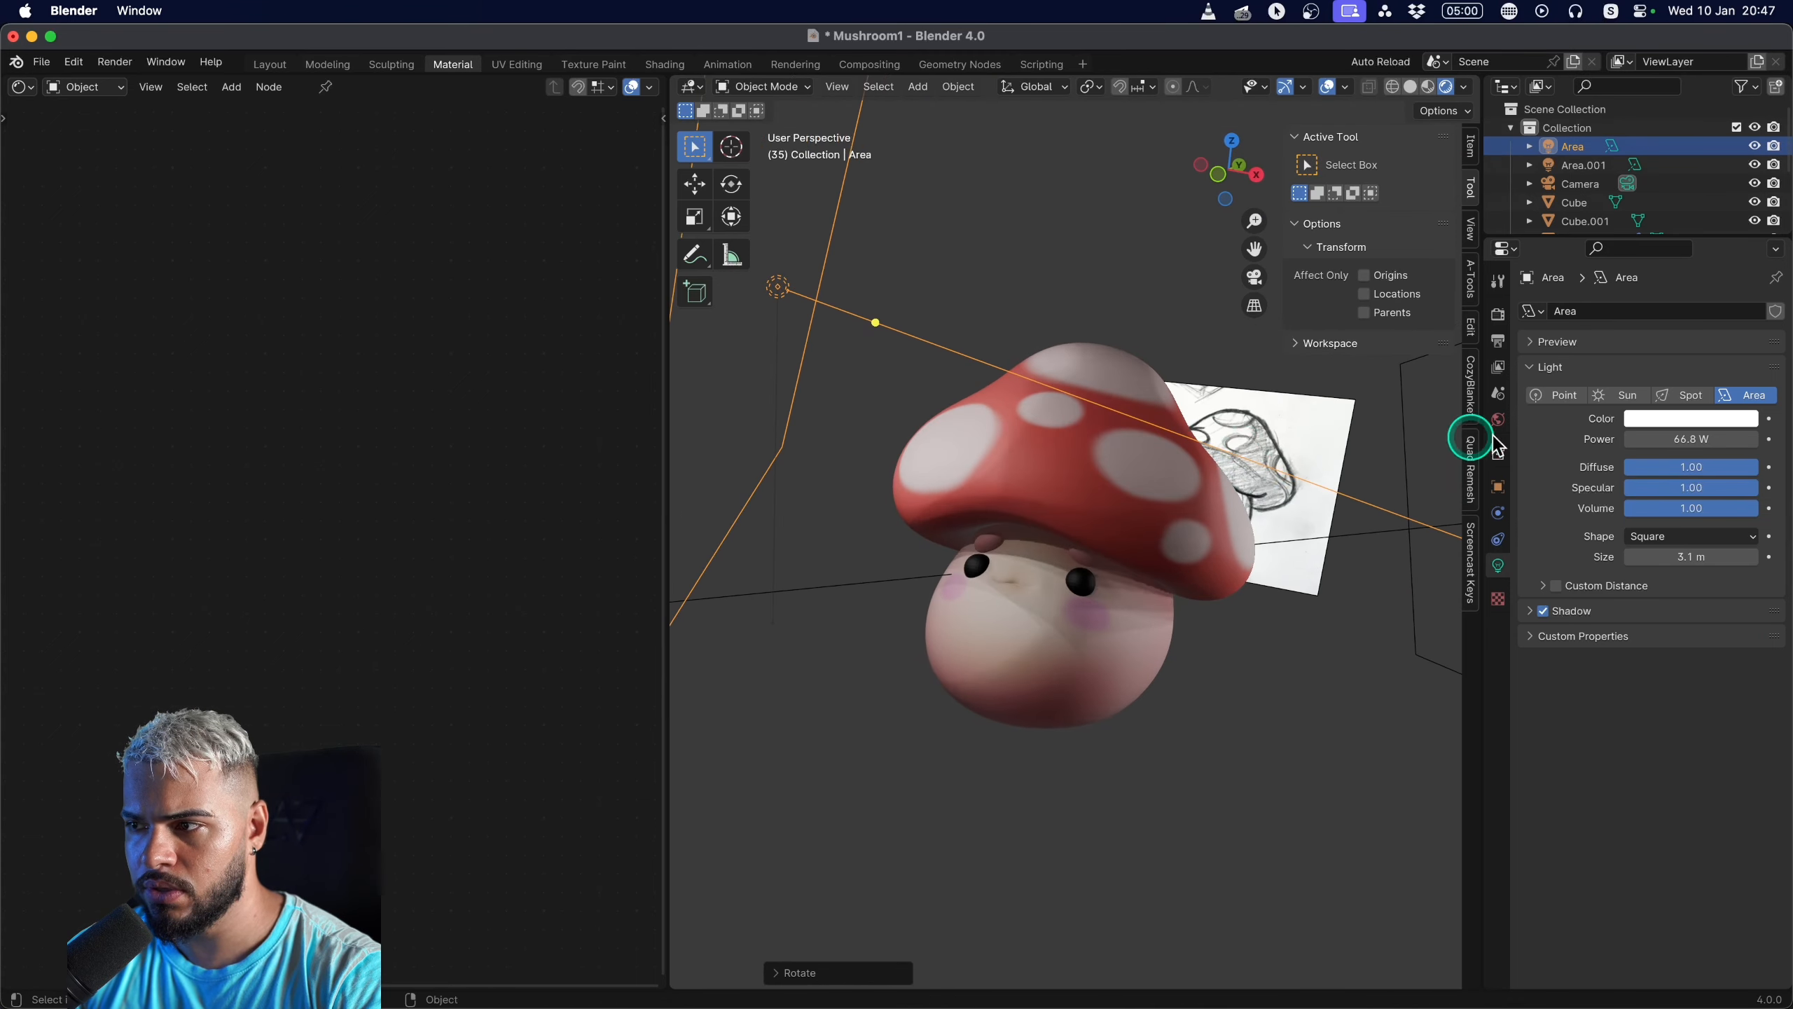
{"action": "left_click", "coordinate": [1681, 418]}
{"action": "left_click", "coordinate": [1586, 300]}
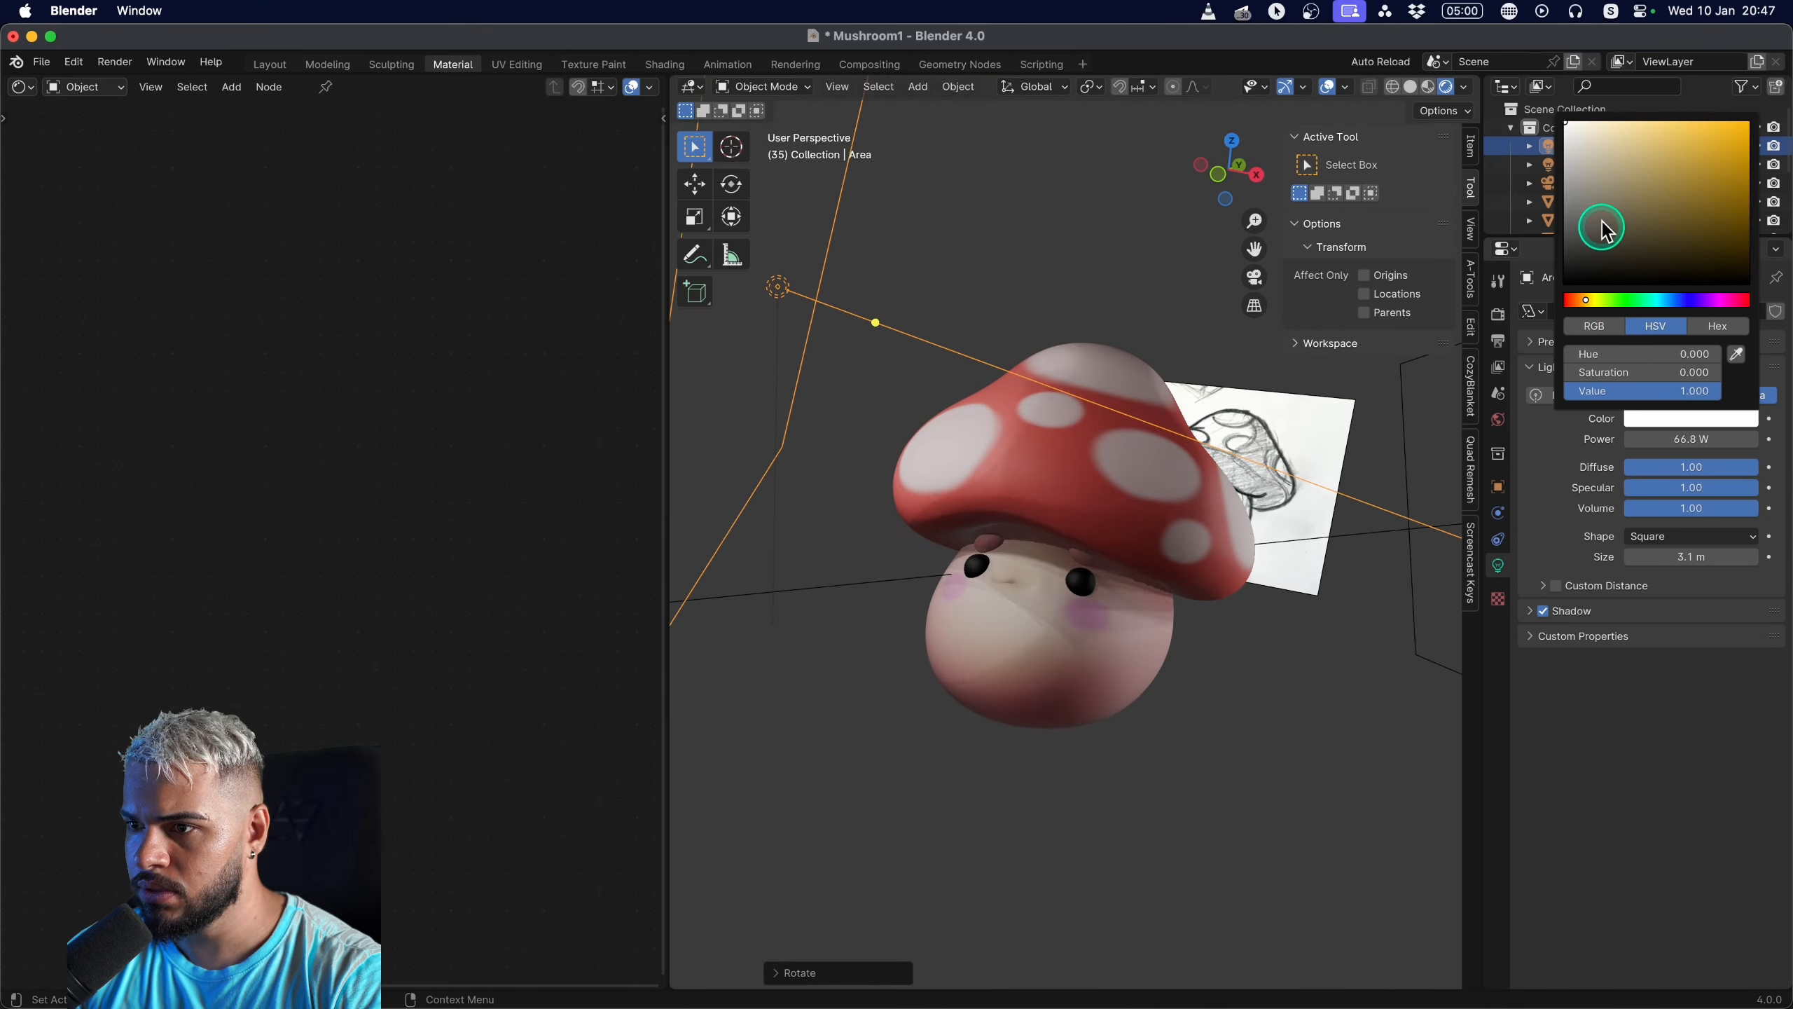
{"action": "left_click_drag", "start_coordinate": [1600, 226], "coordinate": [1625, 102]}
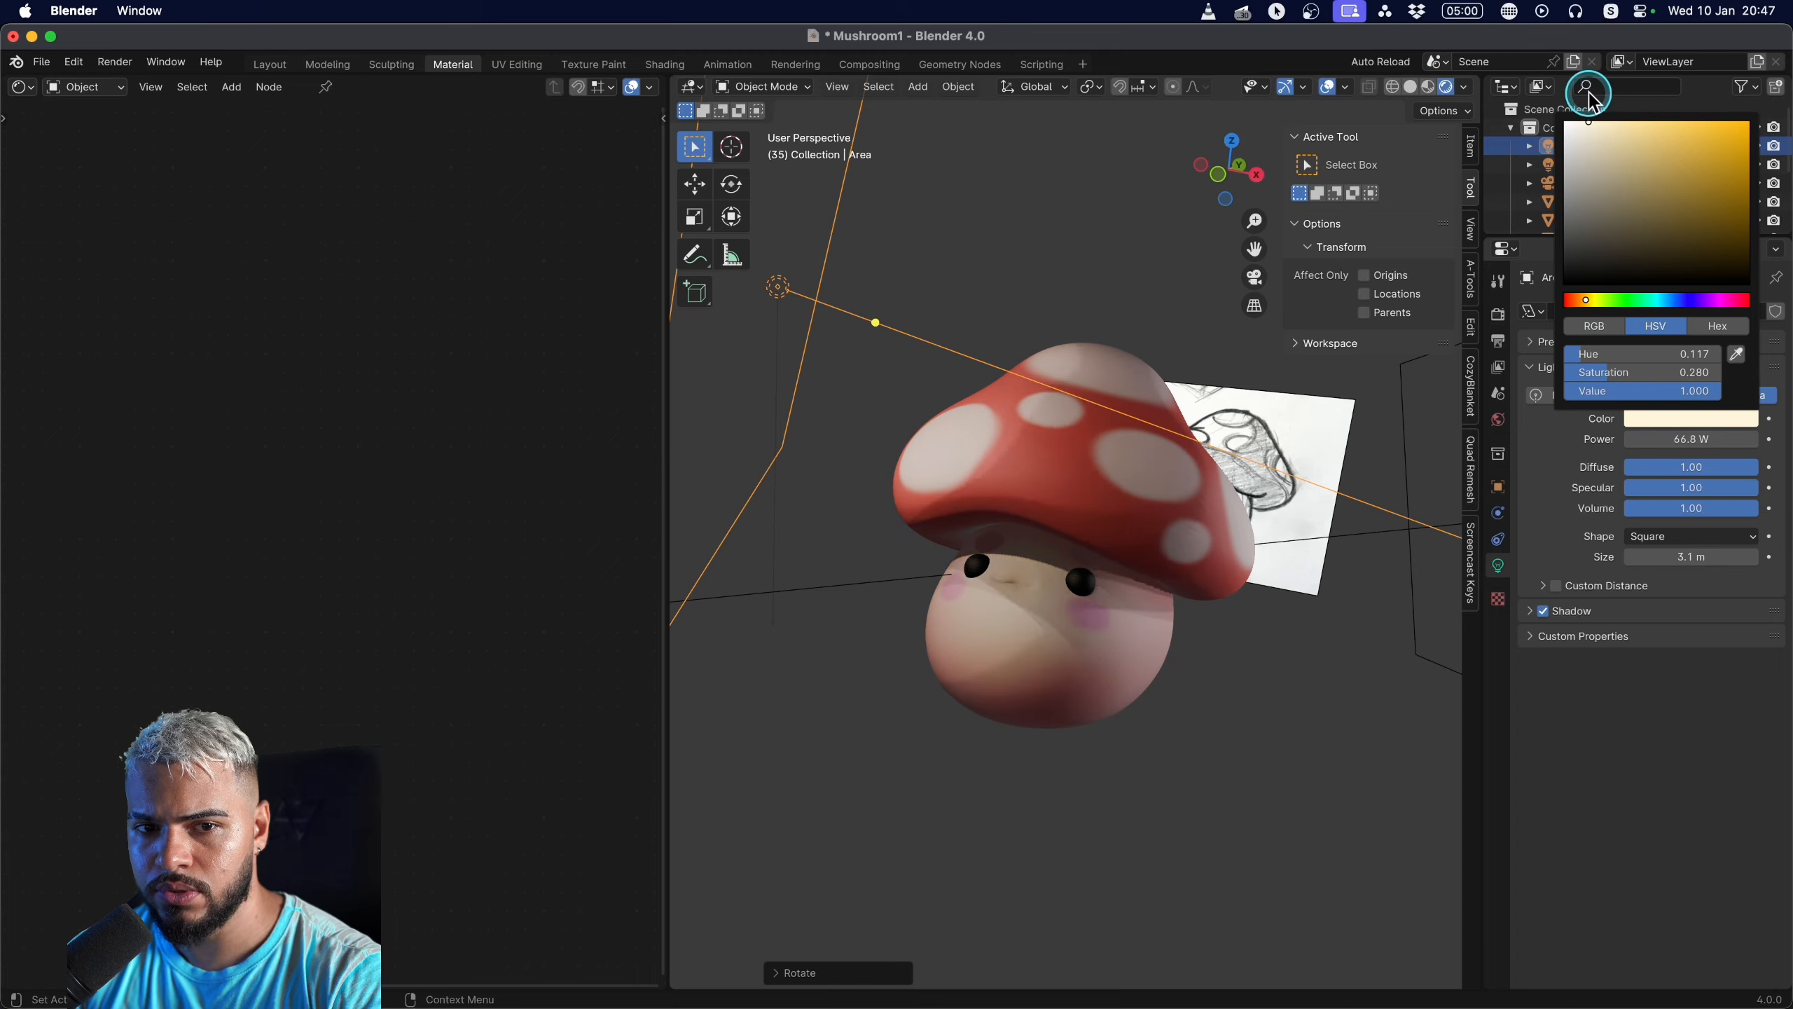
Move and rotate the warm area light so it illuminates the mushroom's cap and face from the side.
{"action": "mouse_move", "coordinate": [1229, 381]}
{"action": "middle_mouse_down"}
{"action": "mouse_move", "coordinate": [924, 581]}
{"action": "mouse_move", "coordinate": [1085, 616]}
{"action": "mouse_move", "coordinate": [1168, 540]}
{"action": "middle_mouse_up"}
{"action": "key", "text": "g"}
{"action": "left_click", "coordinate": [1019, 611]}
{"action": "key", "text": "r"}
{"action": "left_click", "coordinate": [1240, 524]}
{"action": "key", "text": "g"}
{"action": "left_click", "coordinate": [1223, 562]}
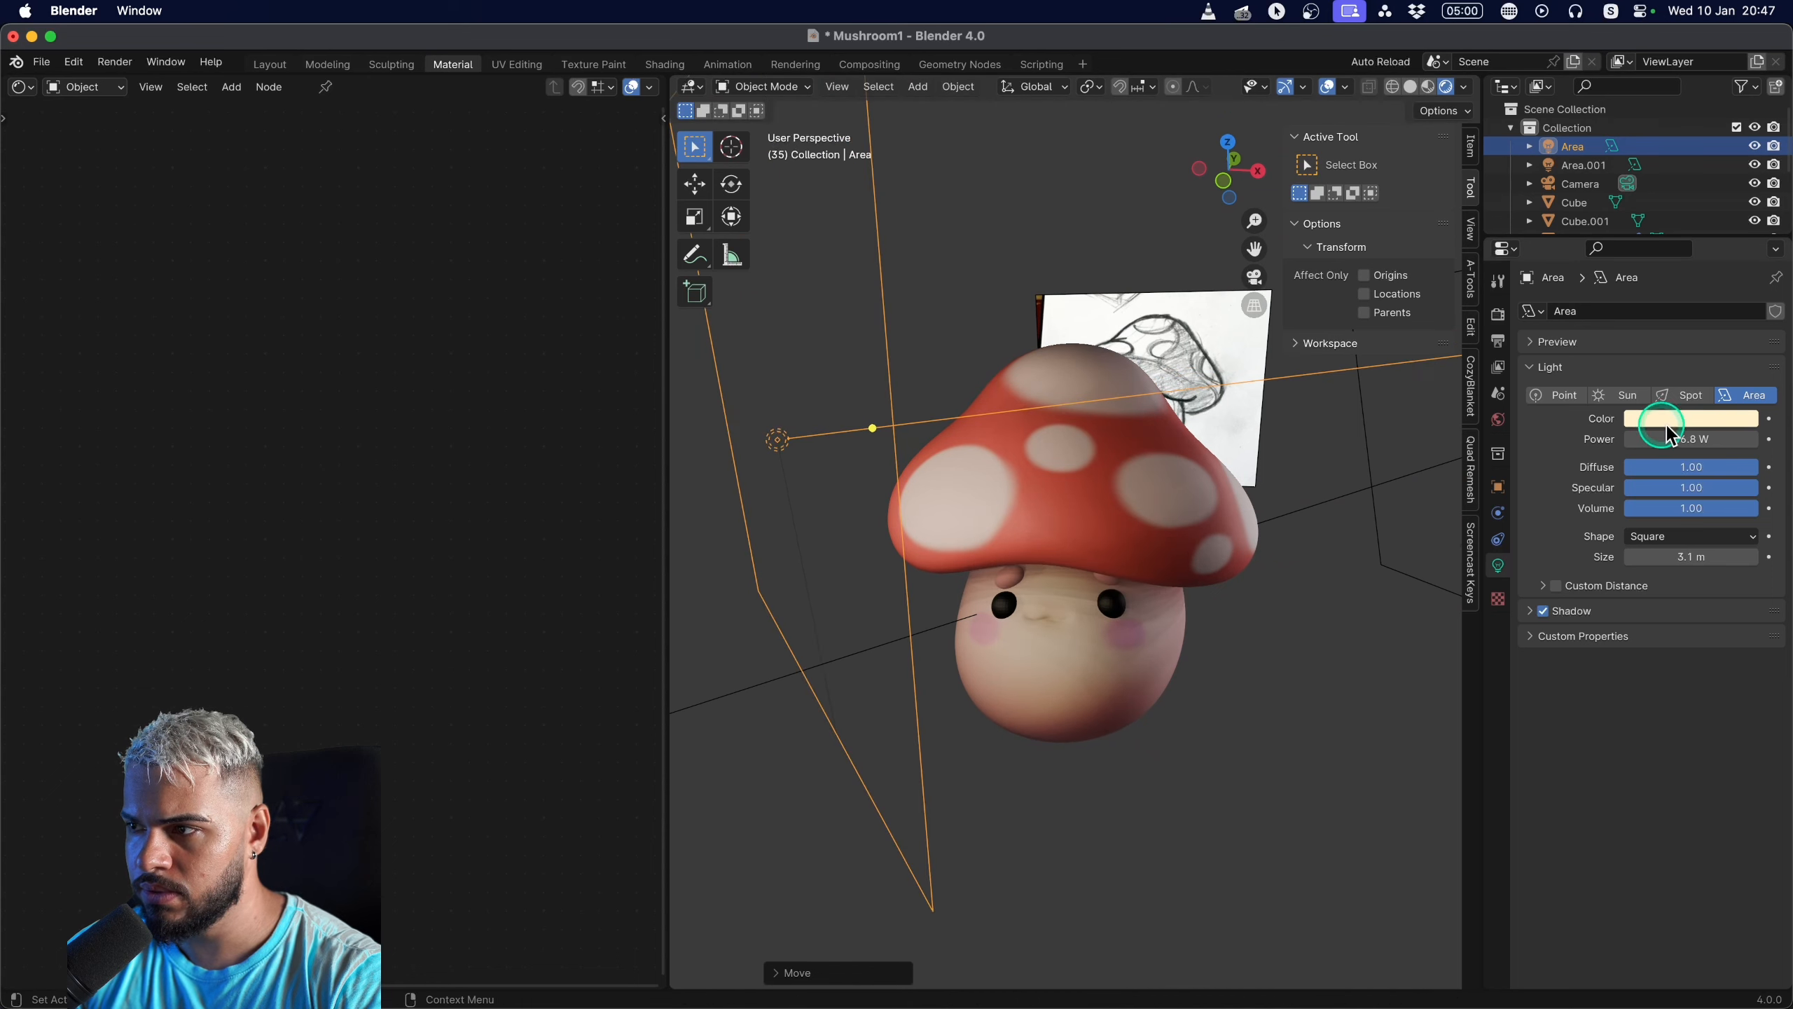
Raise the area light's power to 115.8 W, then rotate it slightly and move it farther from the mushroom.
{"action": "left_click_drag", "start_coordinate": [1694, 438], "coordinate": [1750, 436]}
{"action": "middle_click_drag", "start_coordinate": [1016, 600], "coordinate": [917, 491]}
{"action": "key", "text": "r"}
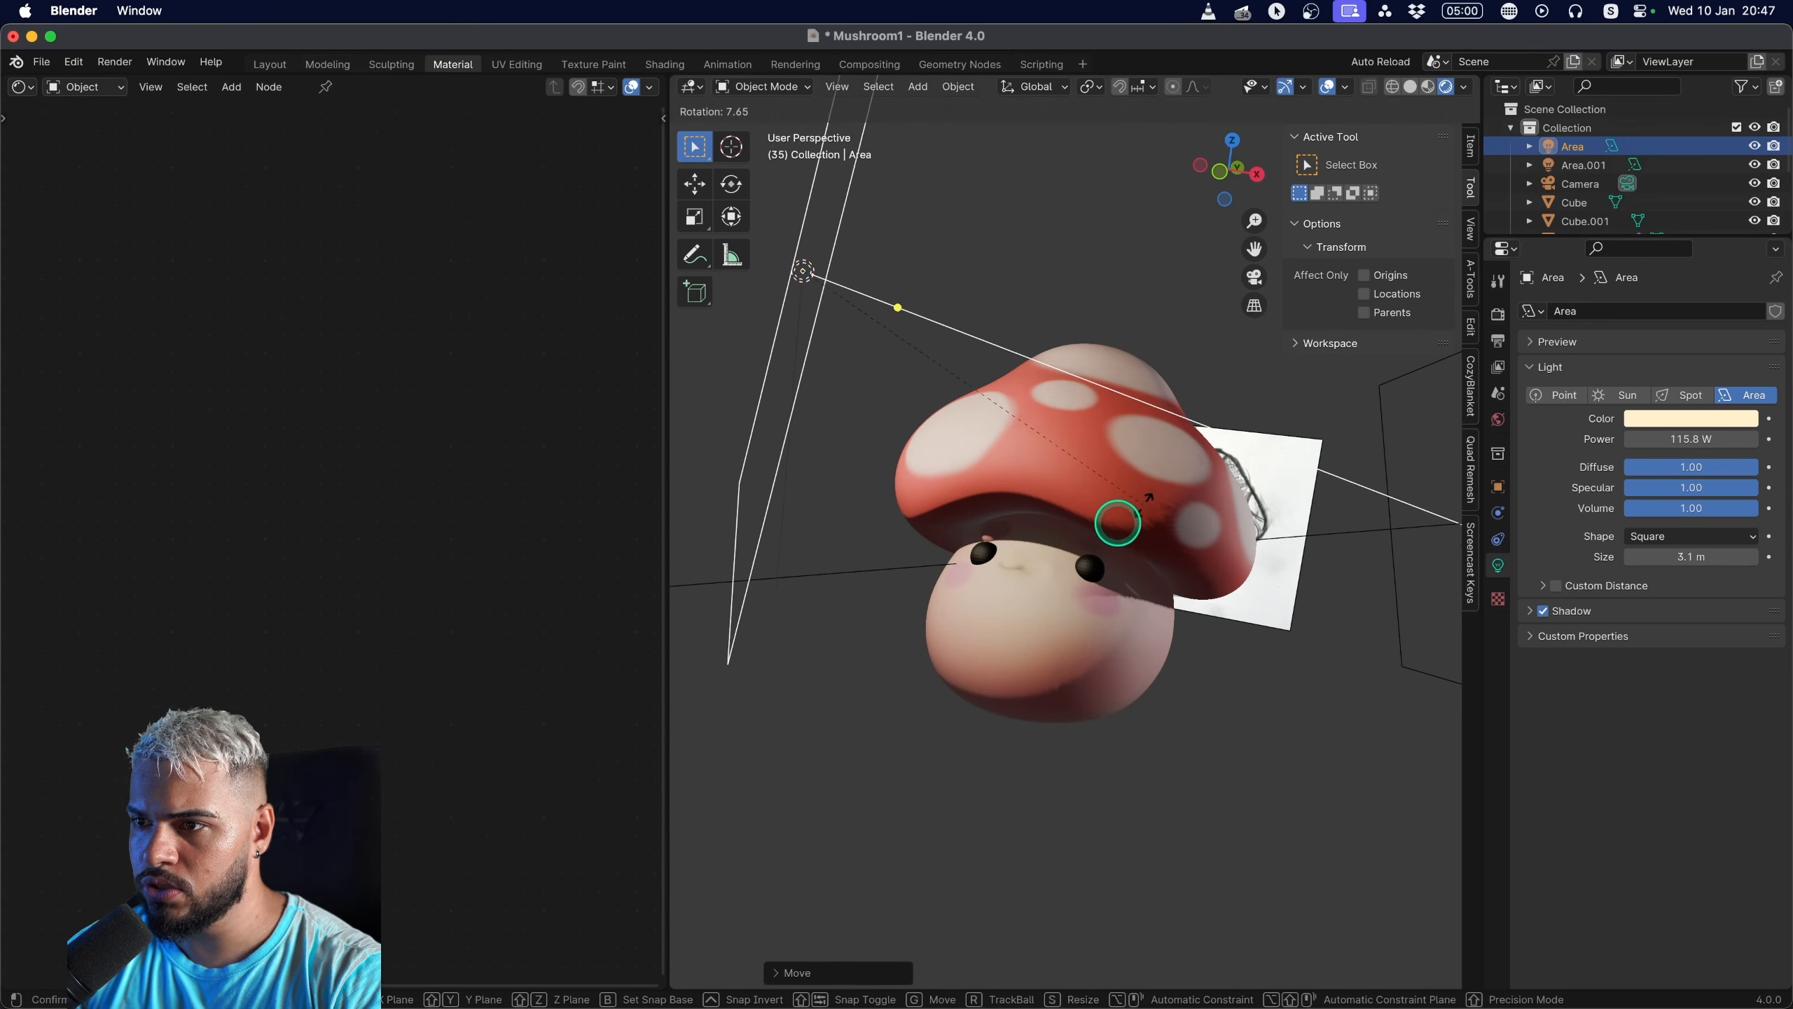
{"action": "left_click", "coordinate": [1102, 531]}
{"action": "key", "text": "g"}
{"action": "left_click", "coordinate": [1041, 510]}
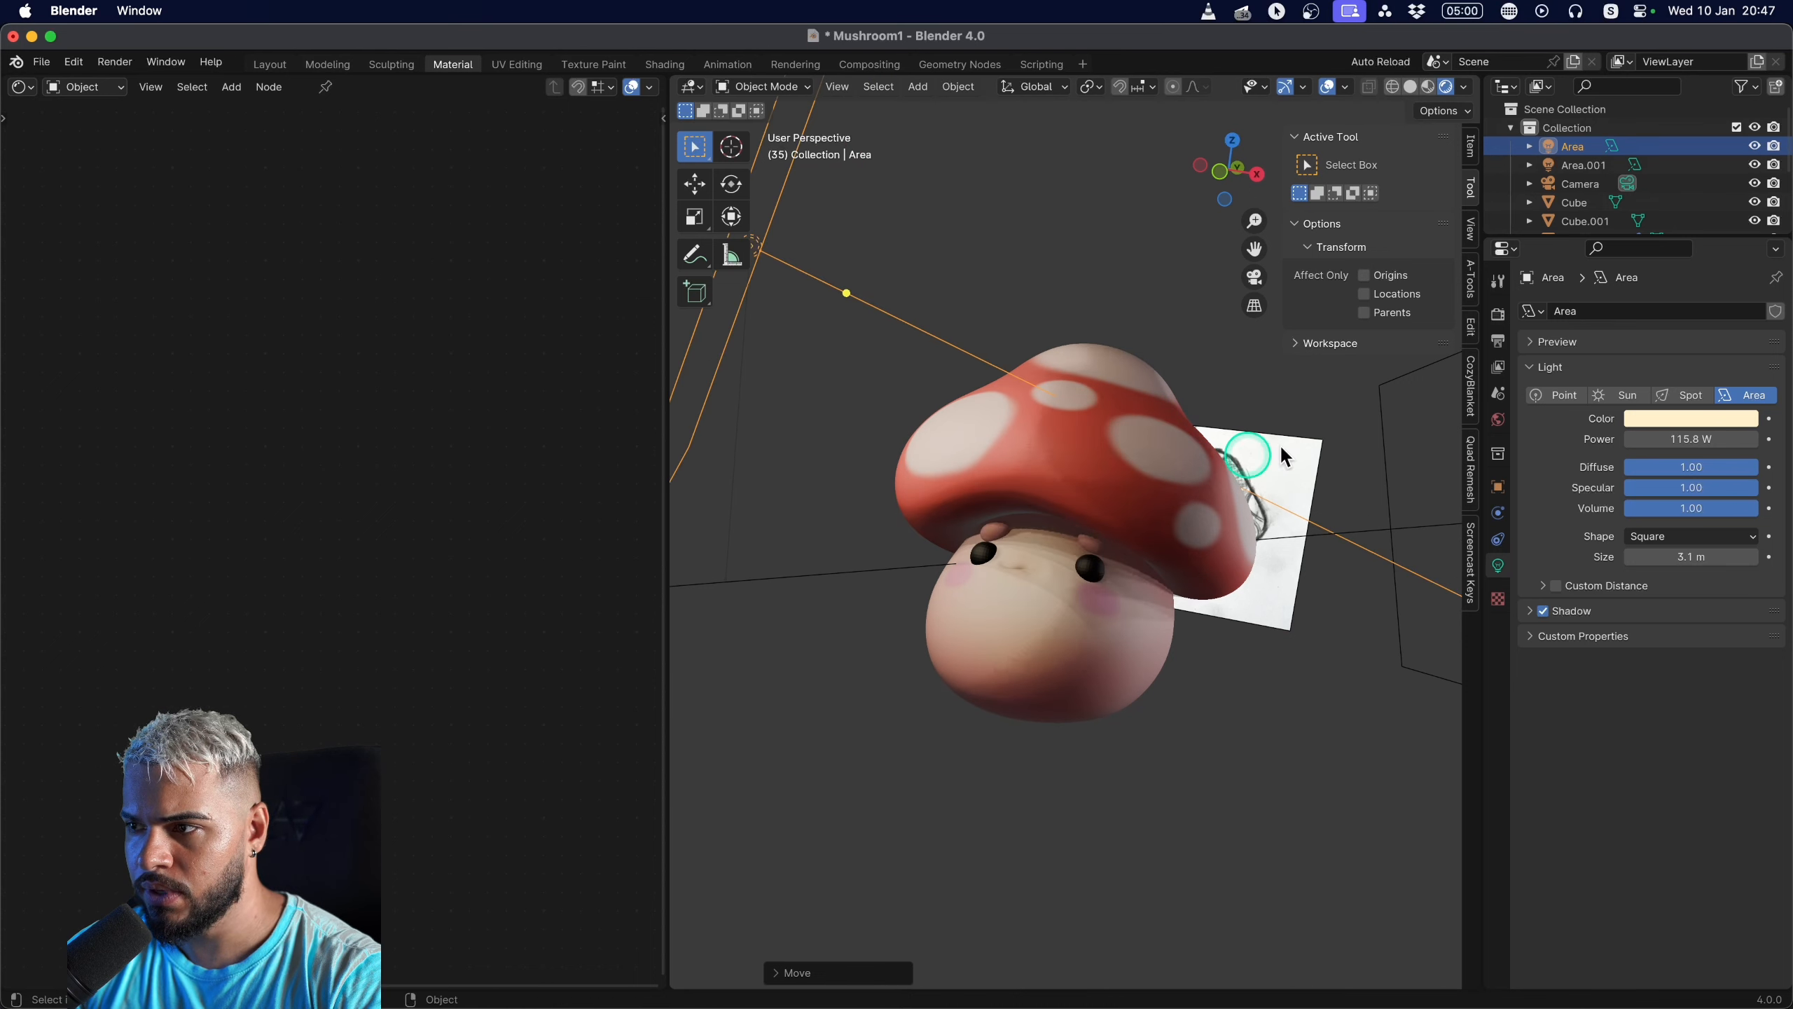
Change the render engine to Cycles and examine the lit mushroom up close in the rendered view.
{"action": "left_click", "coordinate": [1499, 319]}
{"action": "left_click", "coordinate": [1644, 316]}
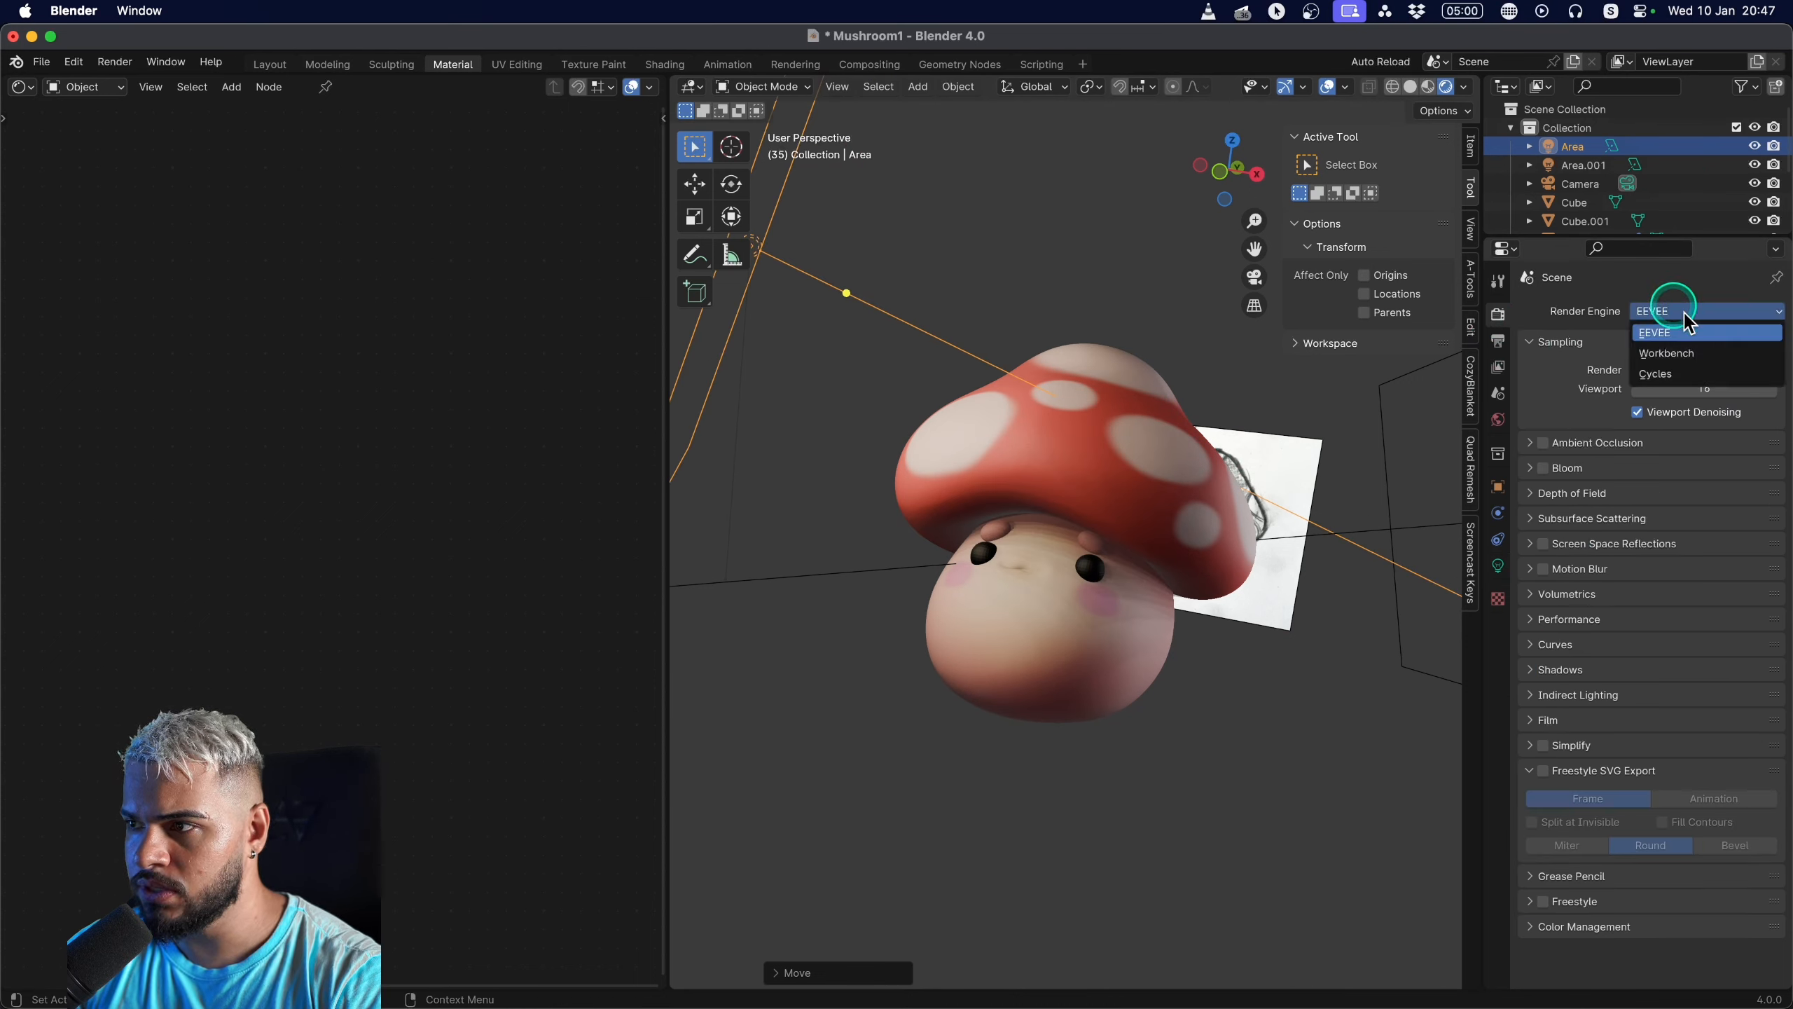
{"action": "left_click", "coordinate": [1660, 372]}
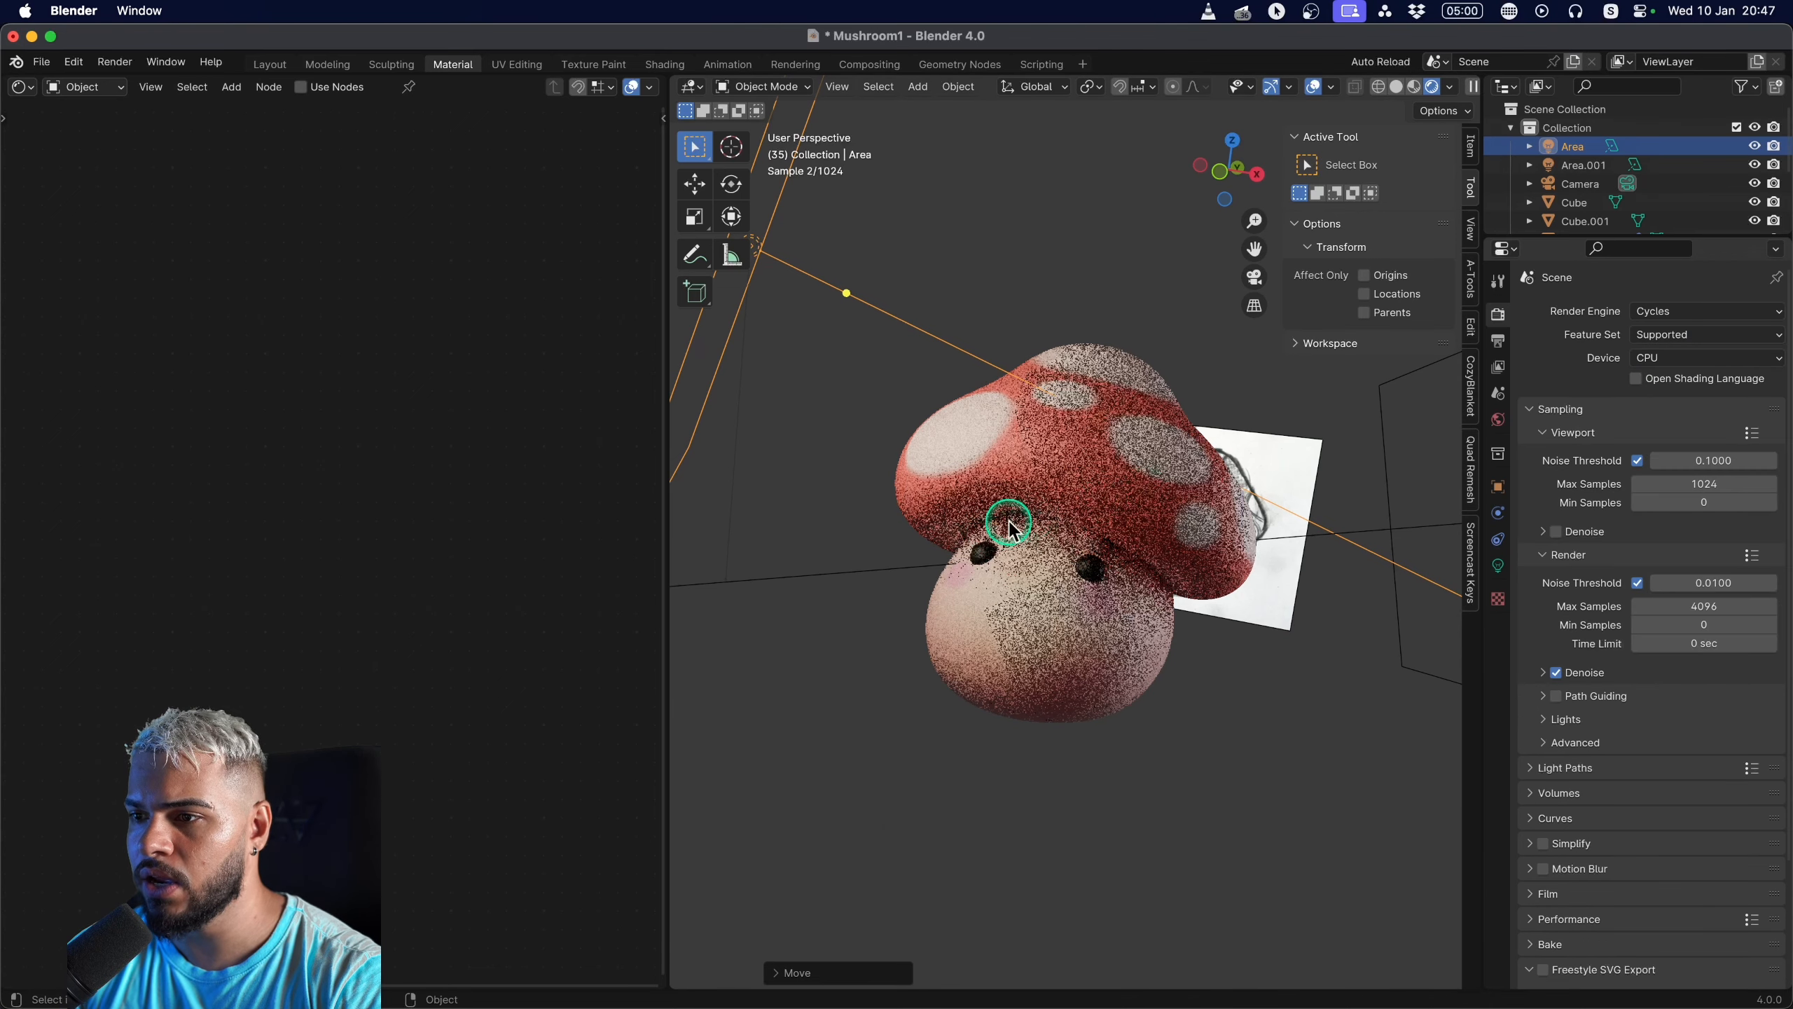
{"action": "middle_click_drag", "start_coordinate": [1016, 563], "coordinate": [983, 644]}
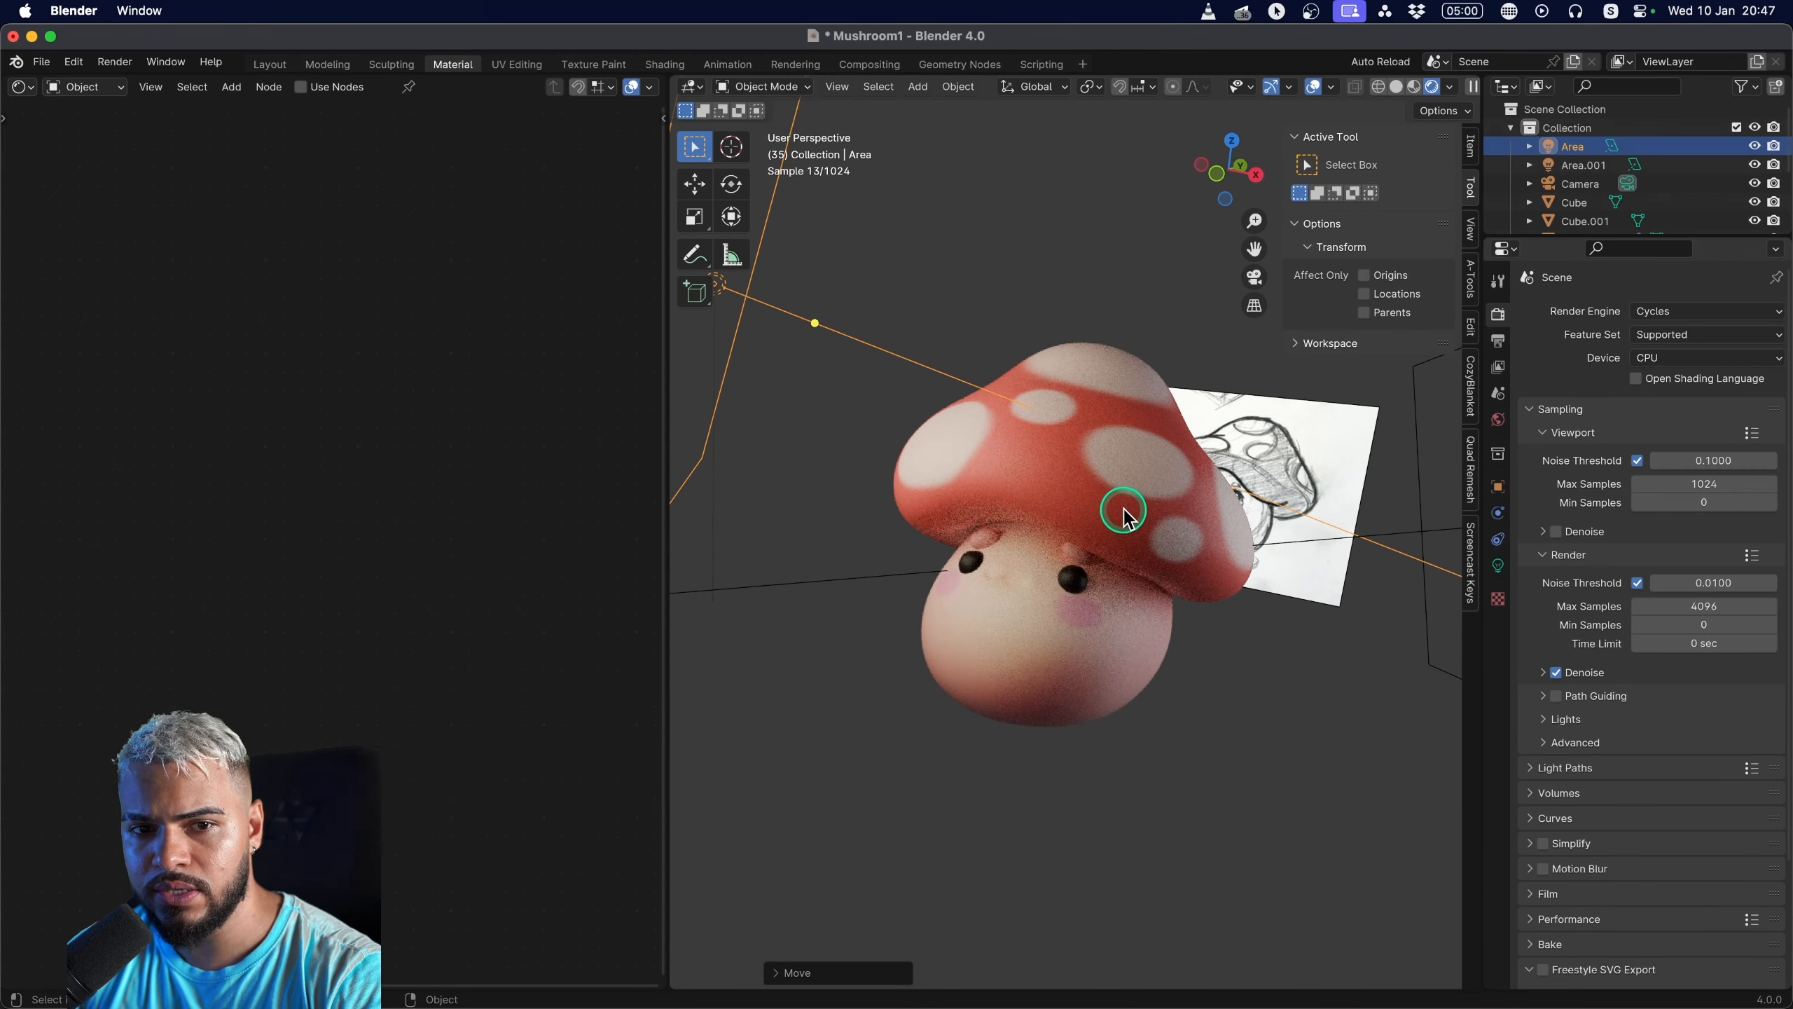
{"action": "scroll", "coordinate": [1130, 509], "scroll_direction": "up", "scroll_amount": 1}
{"action": "scroll", "coordinate": [1175, 524], "scroll_direction": "up", "scroll_amount": 2}
{"action": "middle_click_drag", "start_coordinate": [1092, 517], "coordinate": [999, 661]}
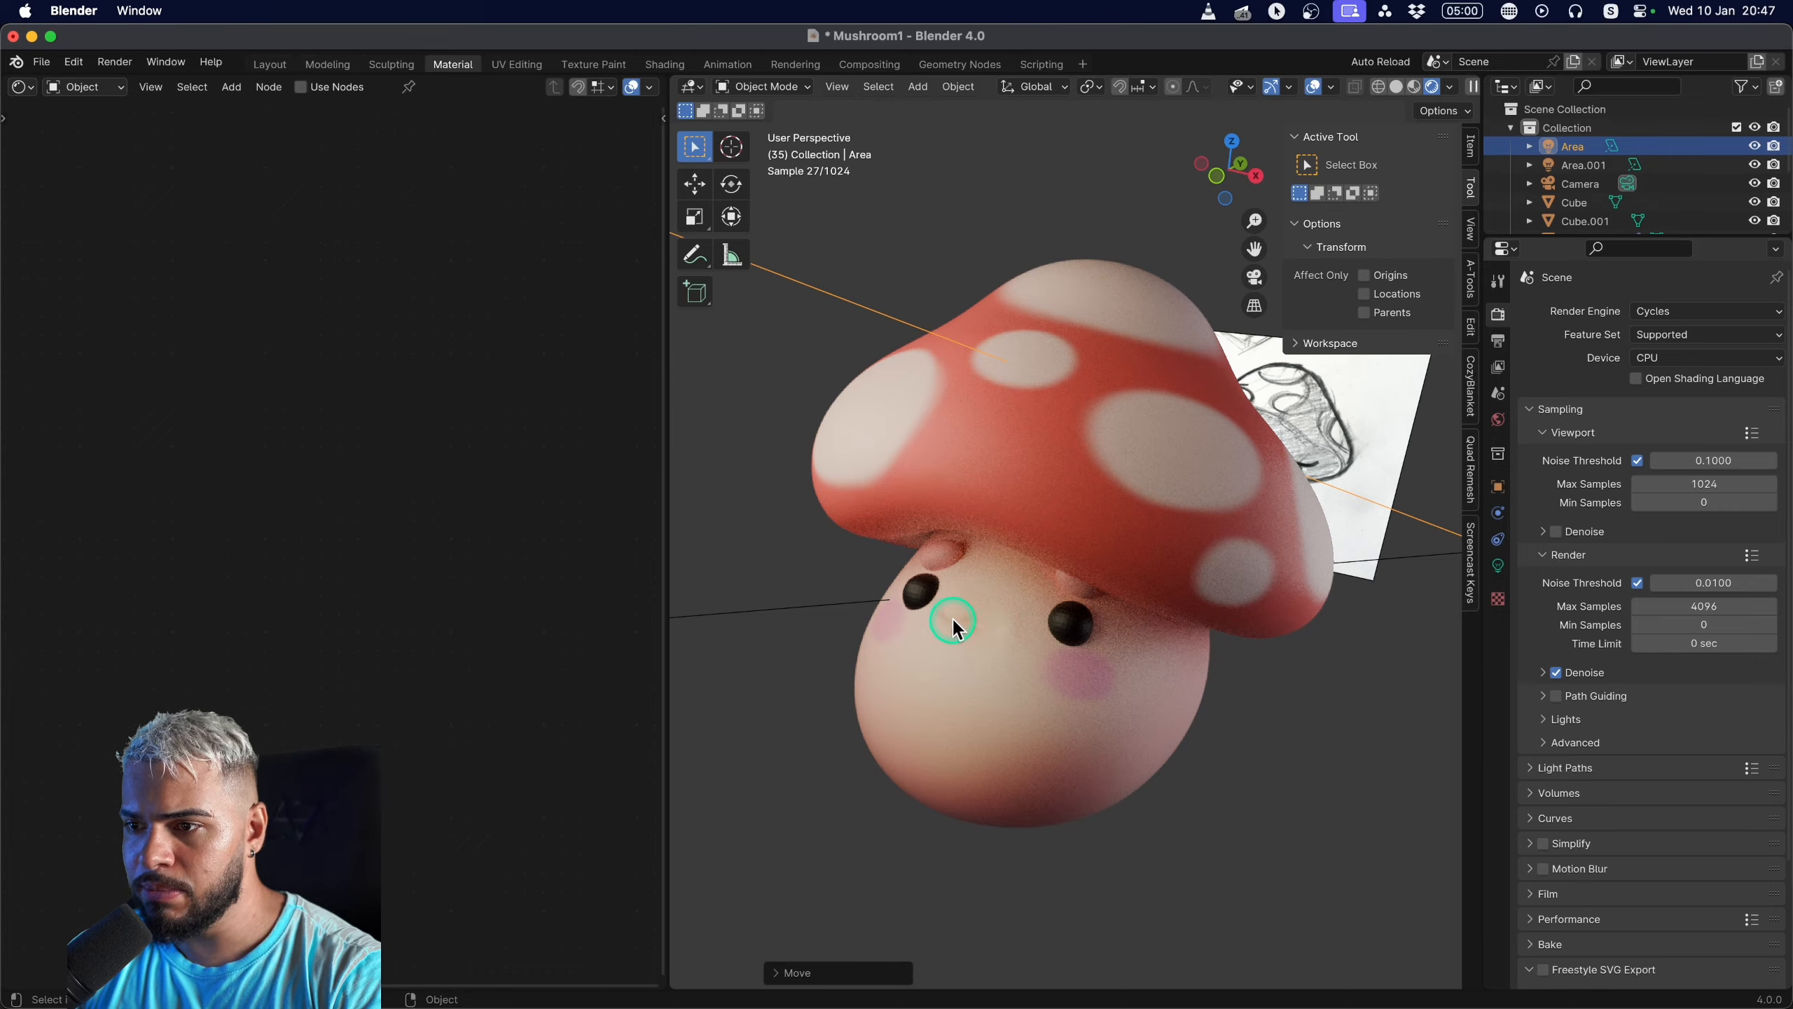
{"action": "mouse_move", "coordinate": [958, 613]}
{"action": "middle_mouse_down"}
{"action": "mouse_move", "coordinate": [975, 626]}
{"action": "mouse_move", "coordinate": [930, 625]}
{"action": "mouse_move", "coordinate": [985, 627]}
{"action": "mouse_move", "coordinate": [972, 637]}
{"action": "middle_mouse_up"}
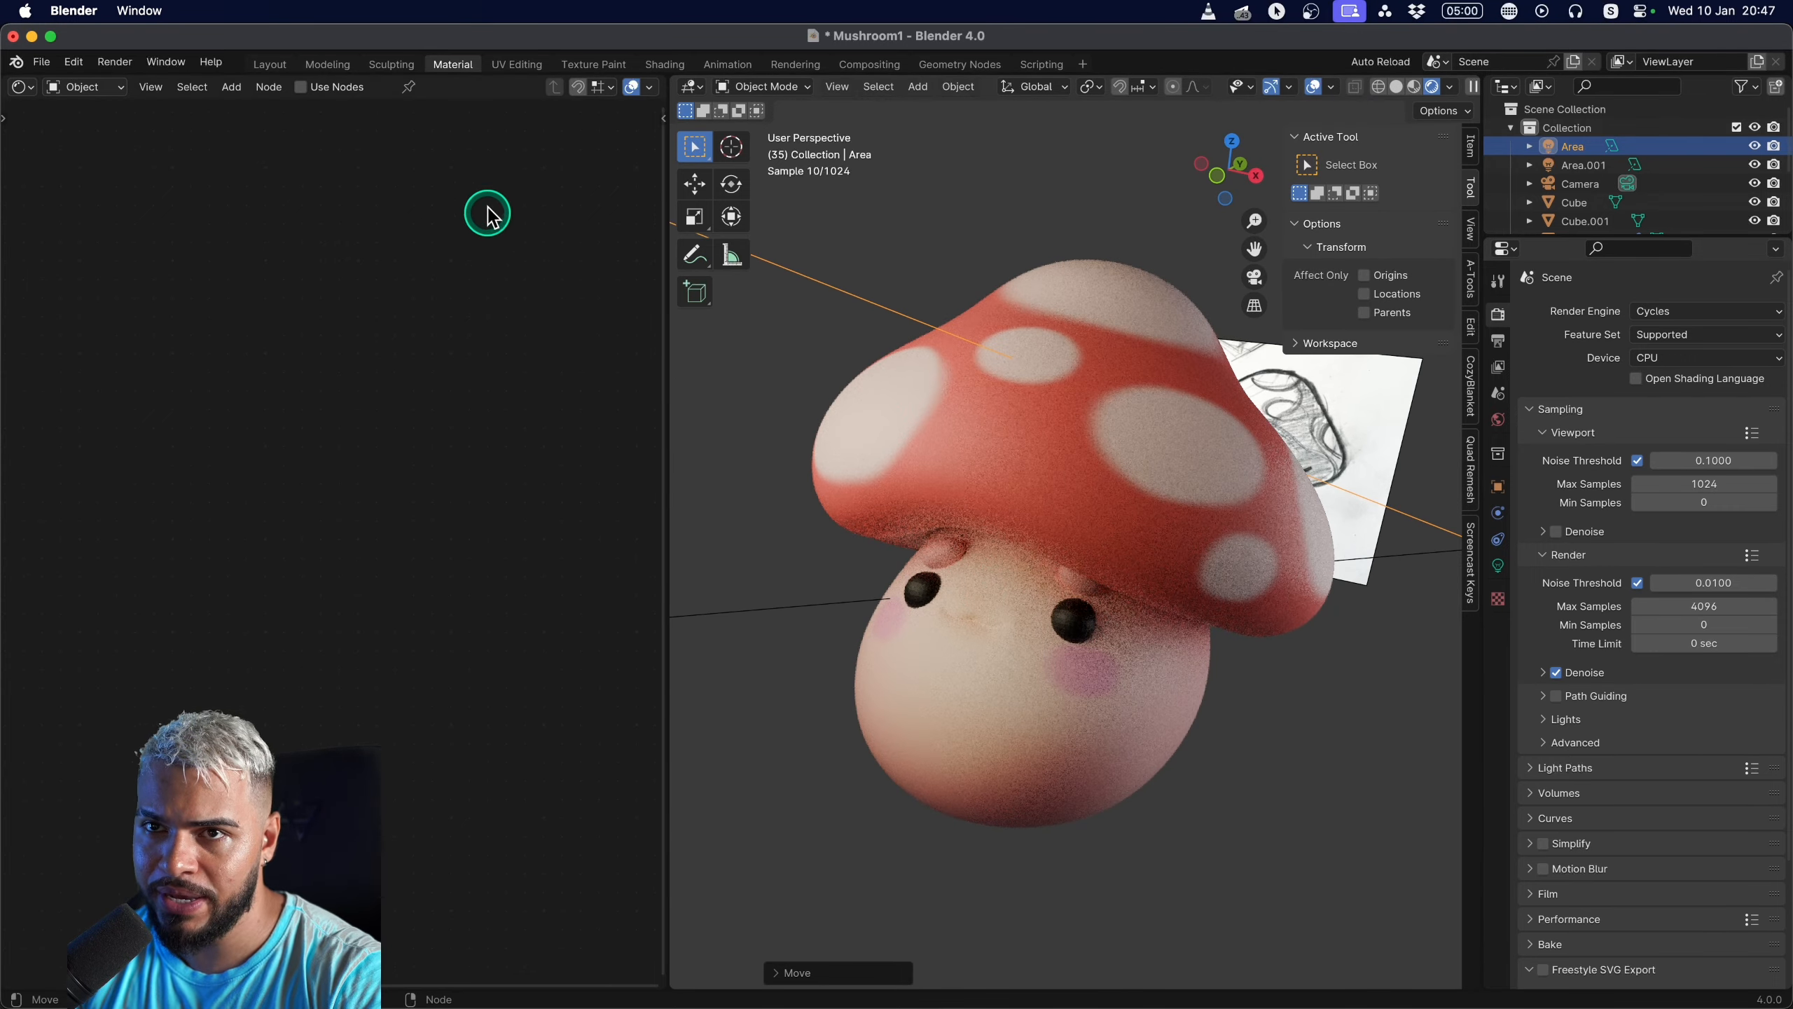
{"action": "left_click", "coordinate": [401, 67]}
{"action": "middle_click_drag", "start_coordinate": [757, 558], "coordinate": [805, 441]}
{"action": "mouse_move", "coordinate": [775, 612]}
{"action": "middle_mouse_down", "text": "ctrl"}
{"action": "mouse_move", "coordinate": [911, 519]}
{"action": "mouse_move", "coordinate": [750, 565]}
{"action": "middle_mouse_up", "text": "ctrl"}
{"action": "key", "text": "F4"}
{"action": "key", "text": "Escape"}
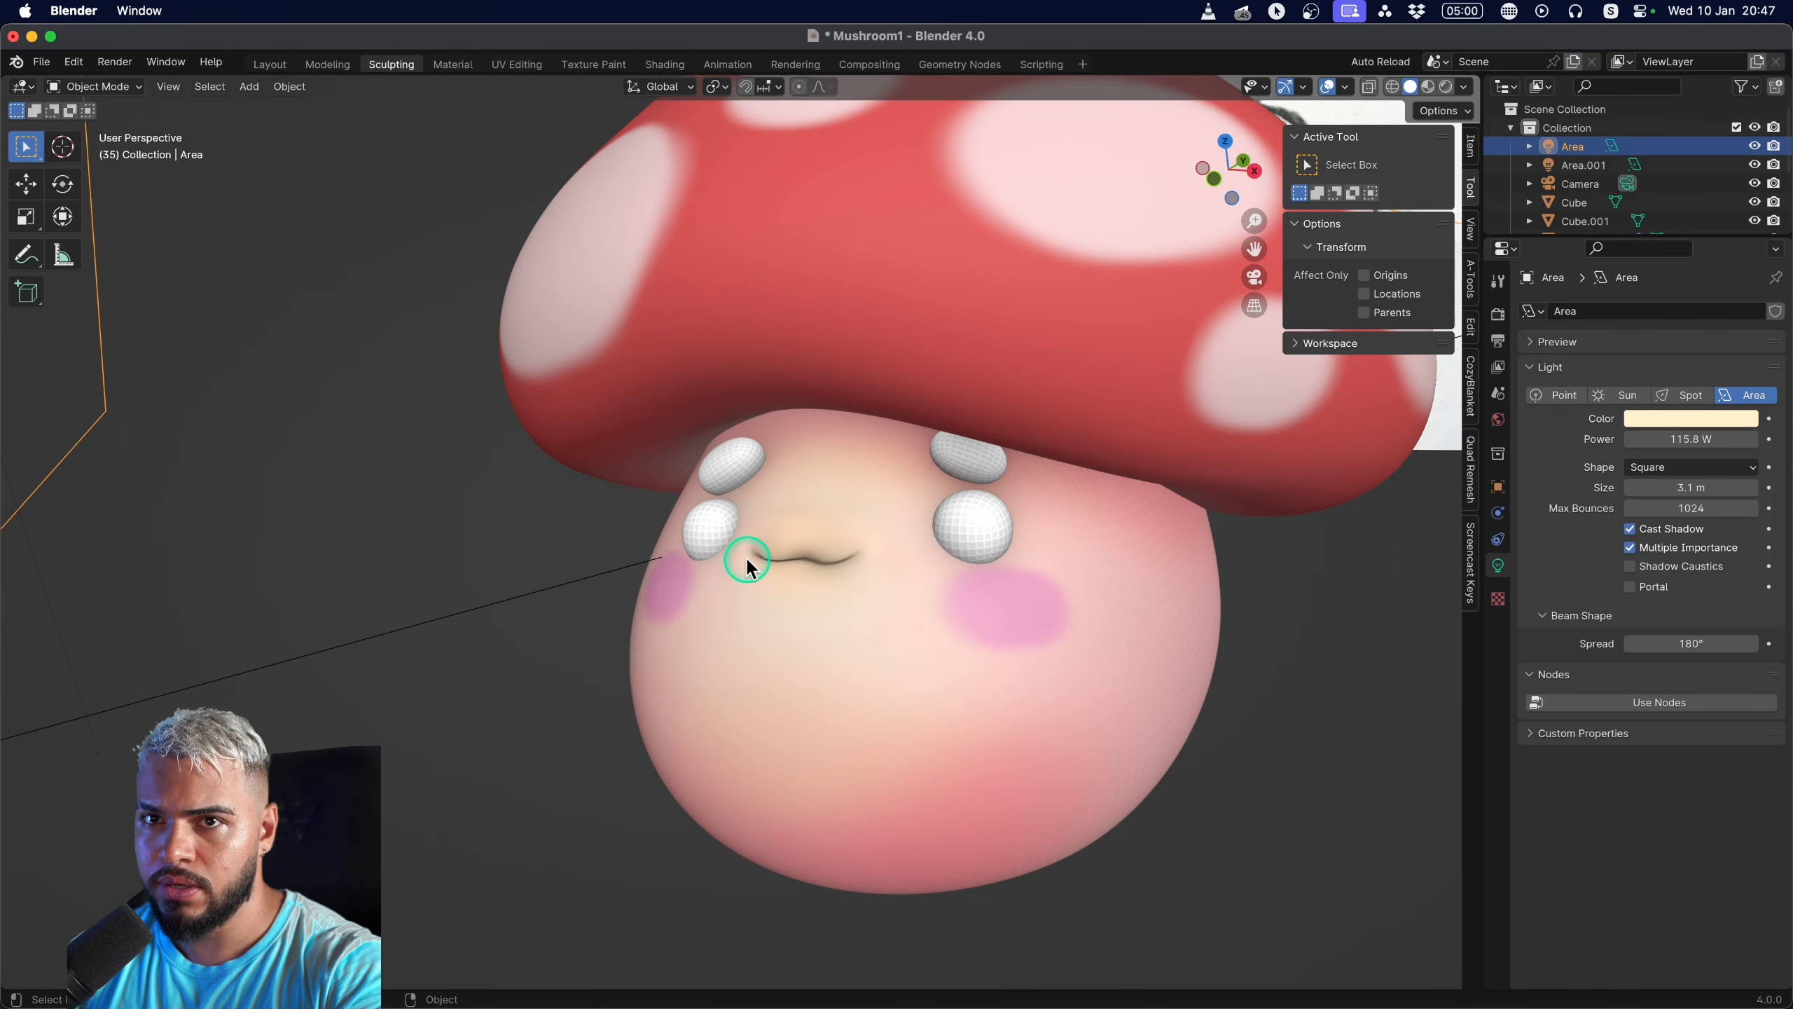
{"action": "key", "text": "F4"}
{"action": "key", "text": "Escape"}
{"action": "key", "text": "F4"}
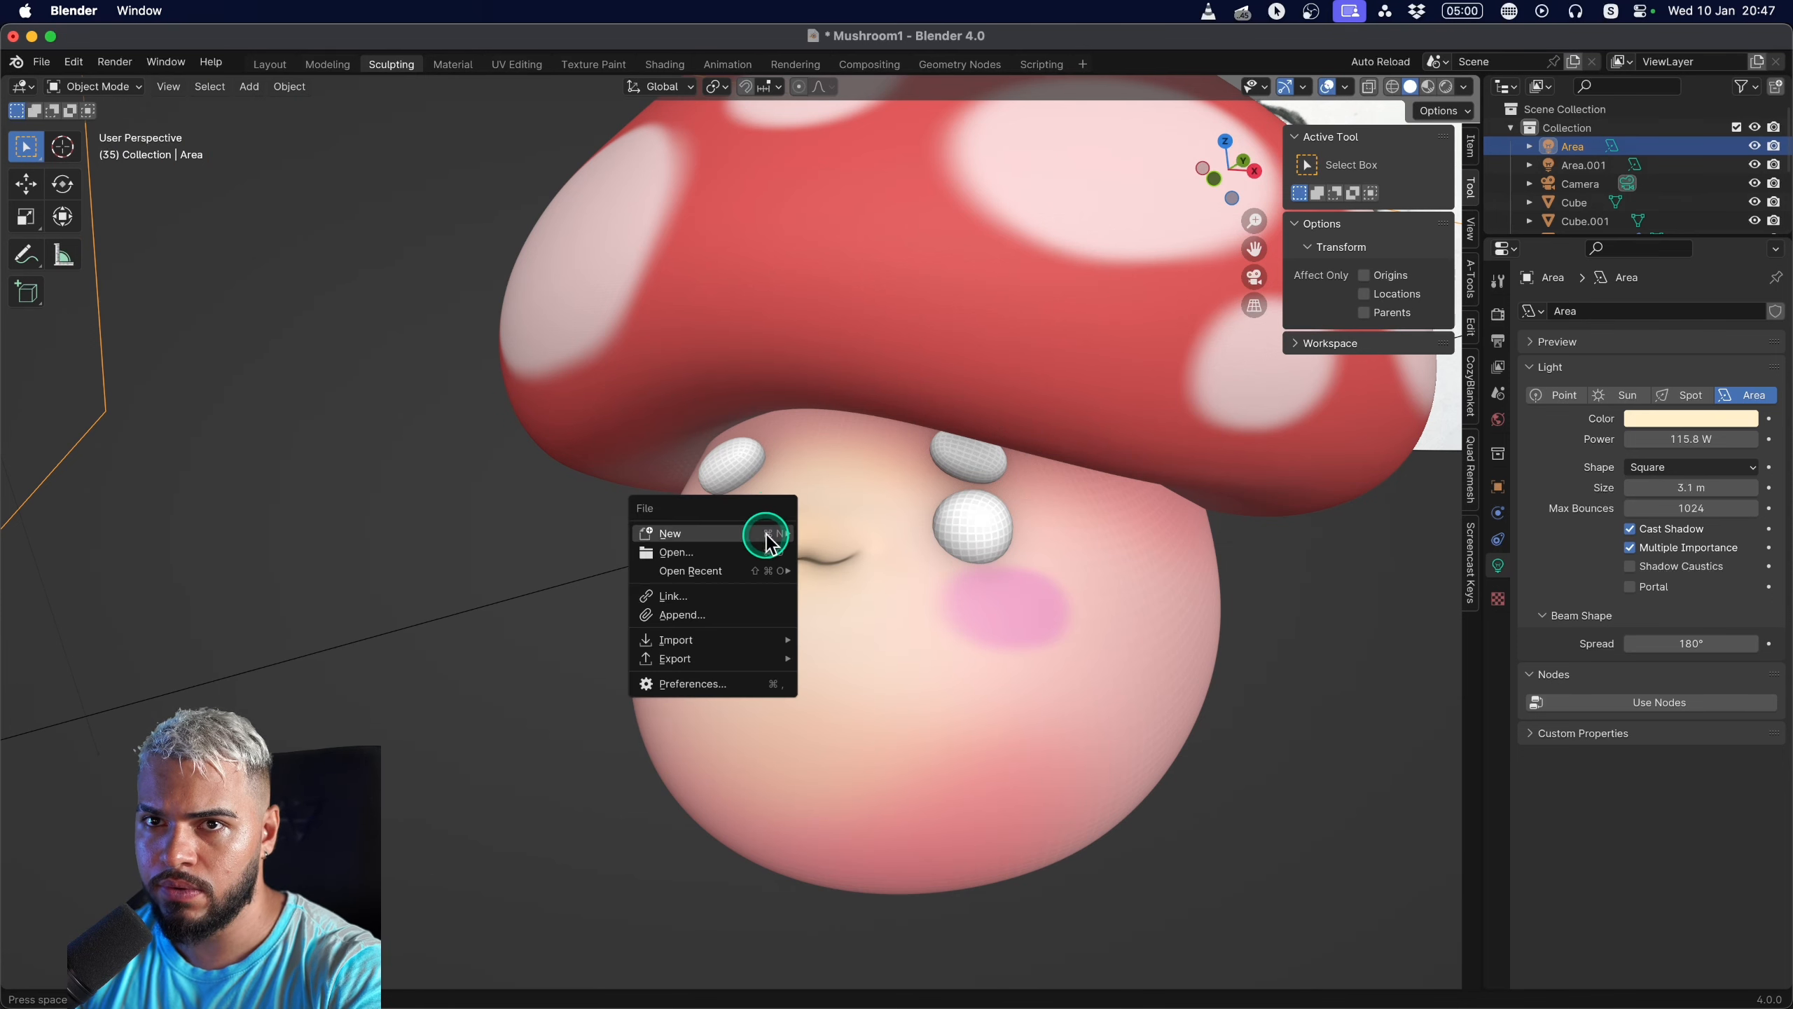
{"action": "key", "text": "Escape"}
{"action": "key", "text": "F4"}
{"action": "left_click", "coordinate": [395, 569]}
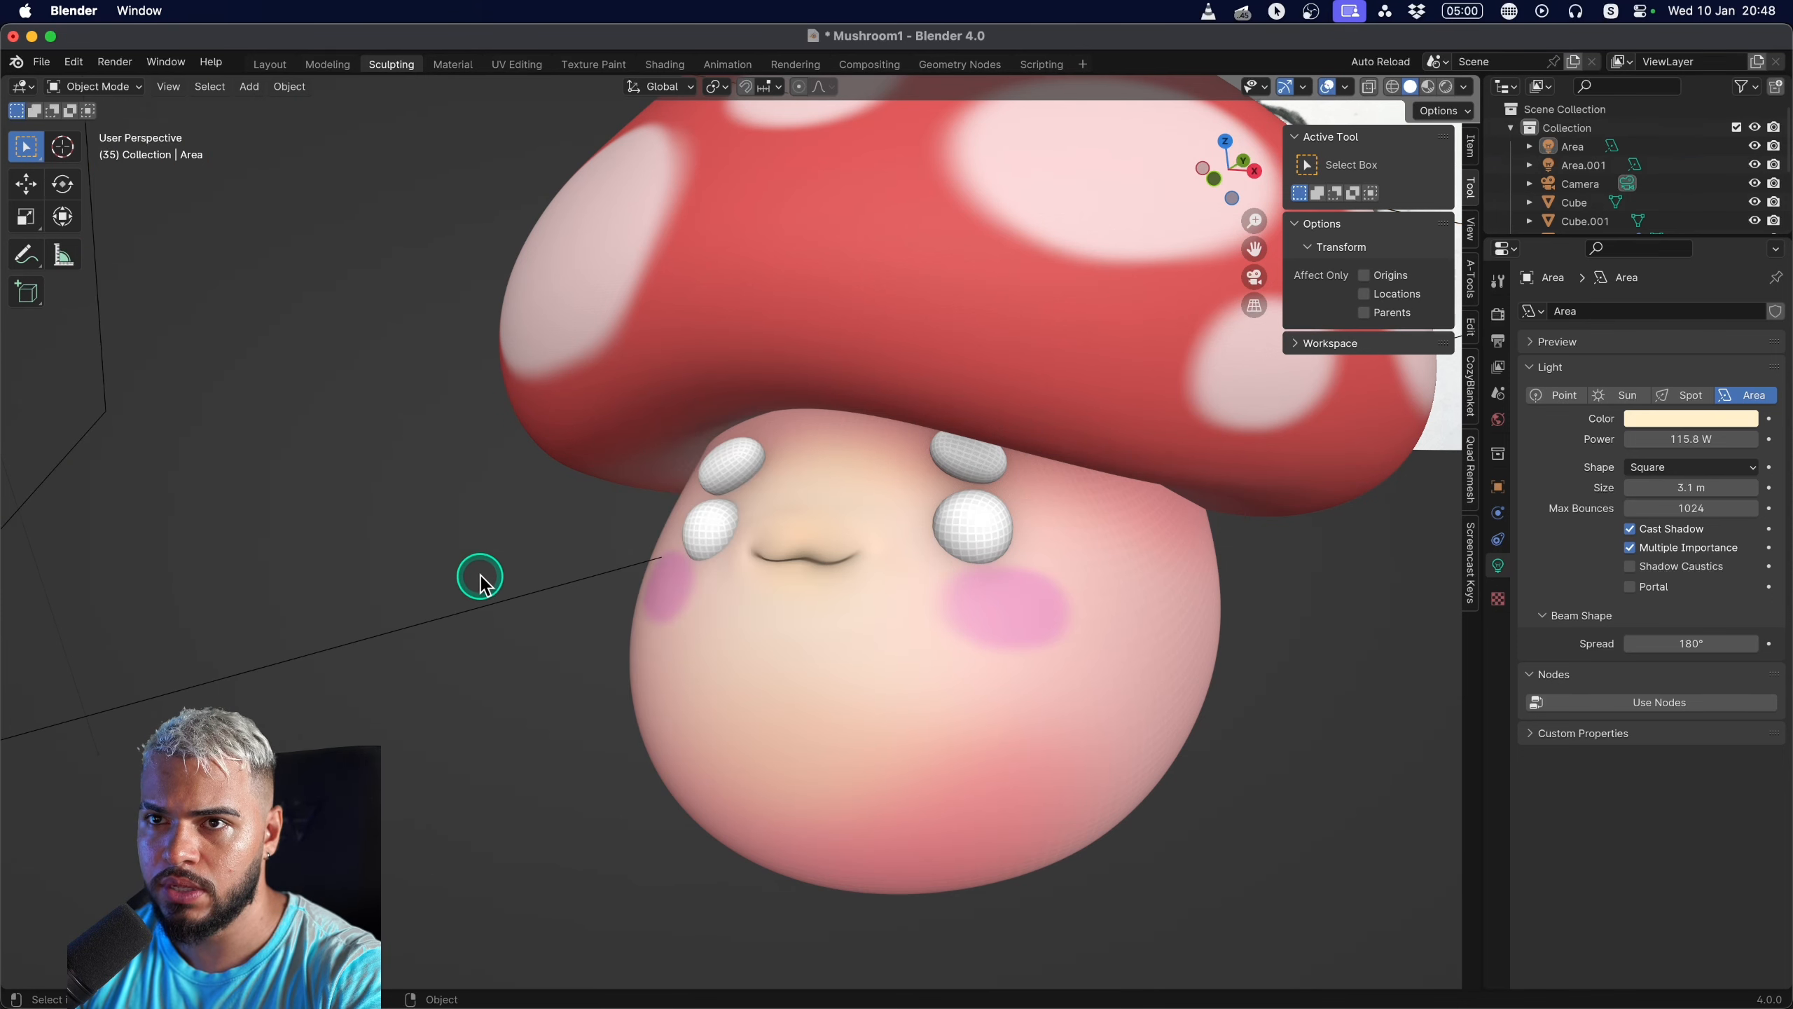
{"action": "middle_click_drag", "start_coordinate": [480, 577], "coordinate": [509, 596]}
{"action": "key", "text": "F3"}
{"action": "key", "text": "Escape"}
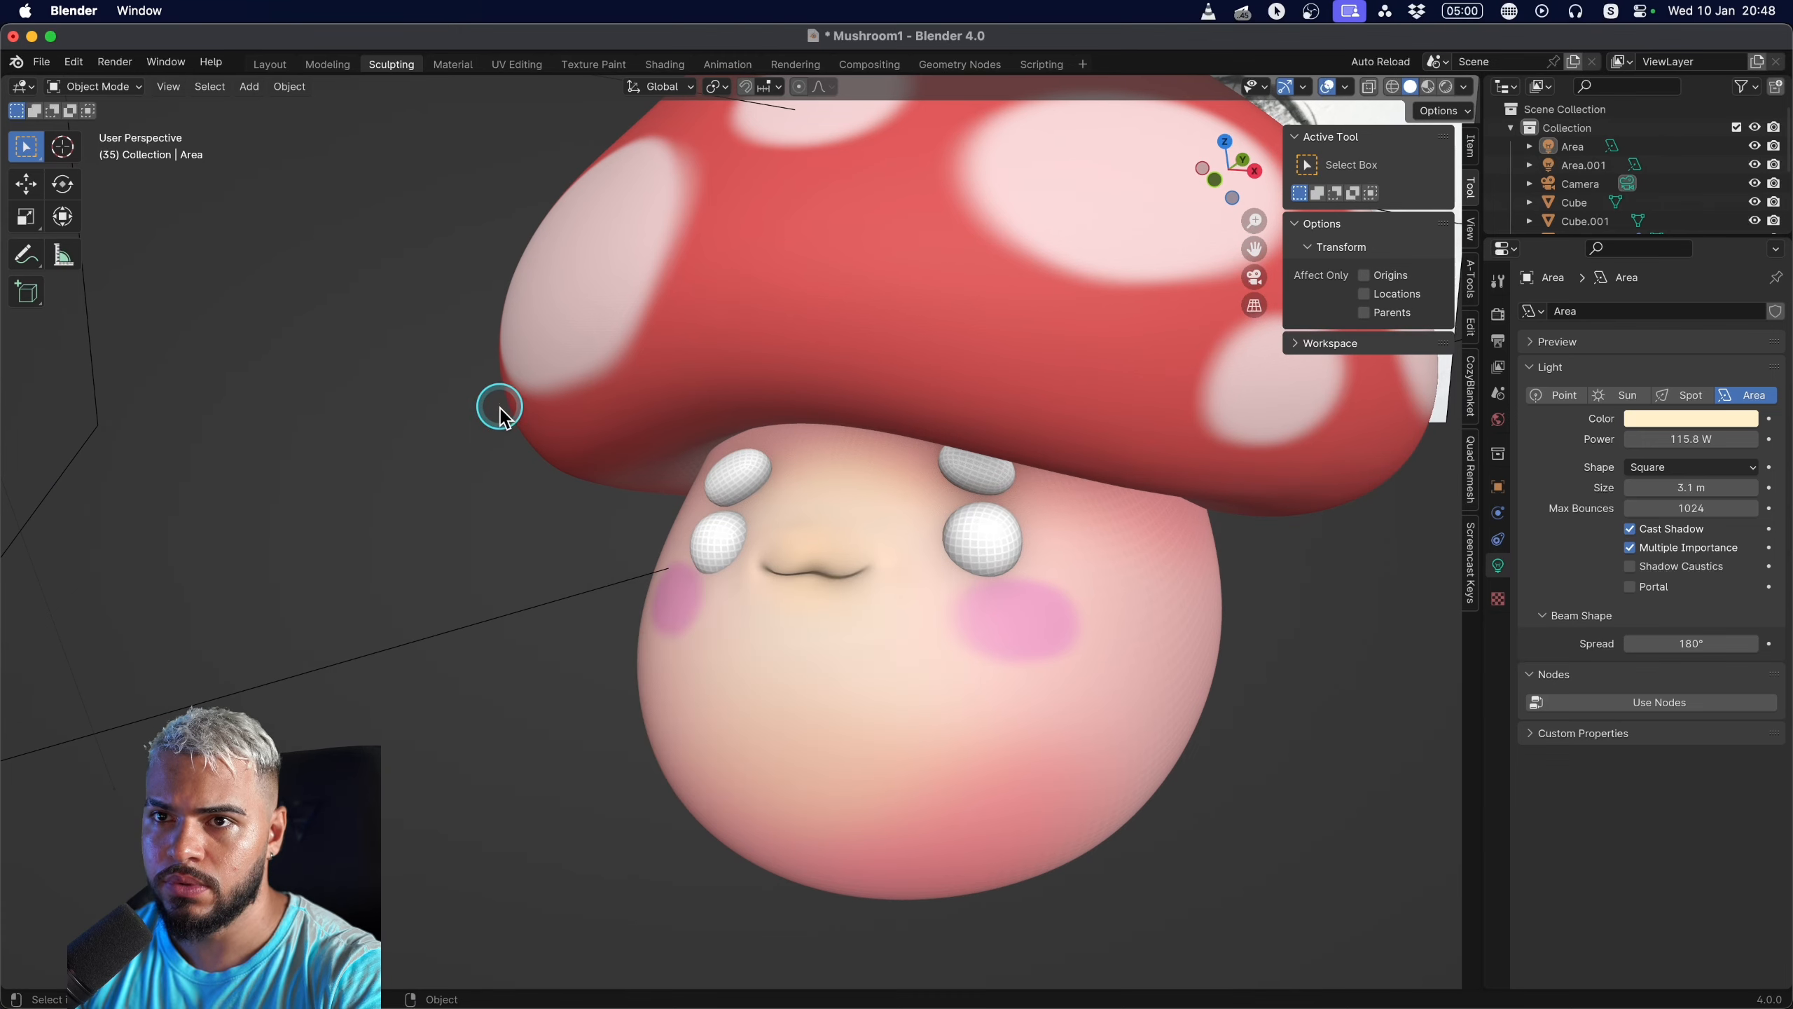
{"action": "key", "text": "F3"}
{"action": "key", "text": "Escape"}
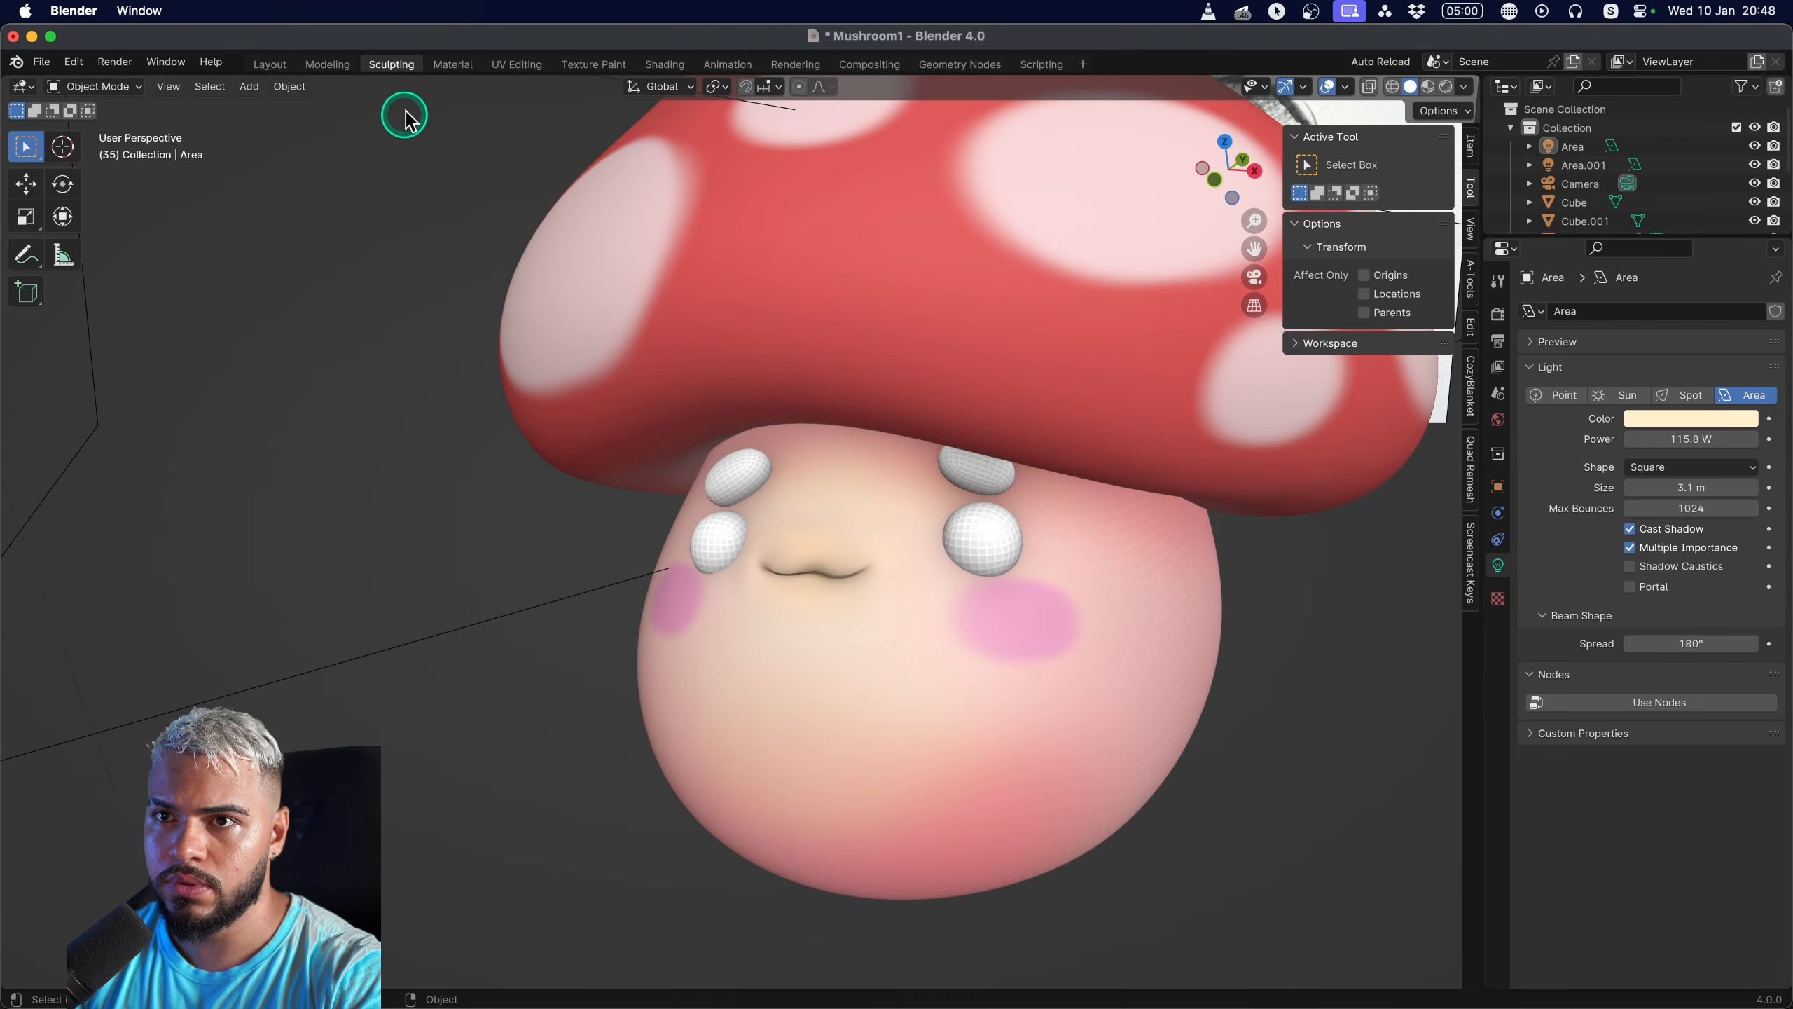
Return to the Material workspace, select the mushroom cap, and put it in Sculpt Mode.
{"action": "left_click", "coordinate": [452, 65]}
{"action": "left_click", "coordinate": [877, 421]}
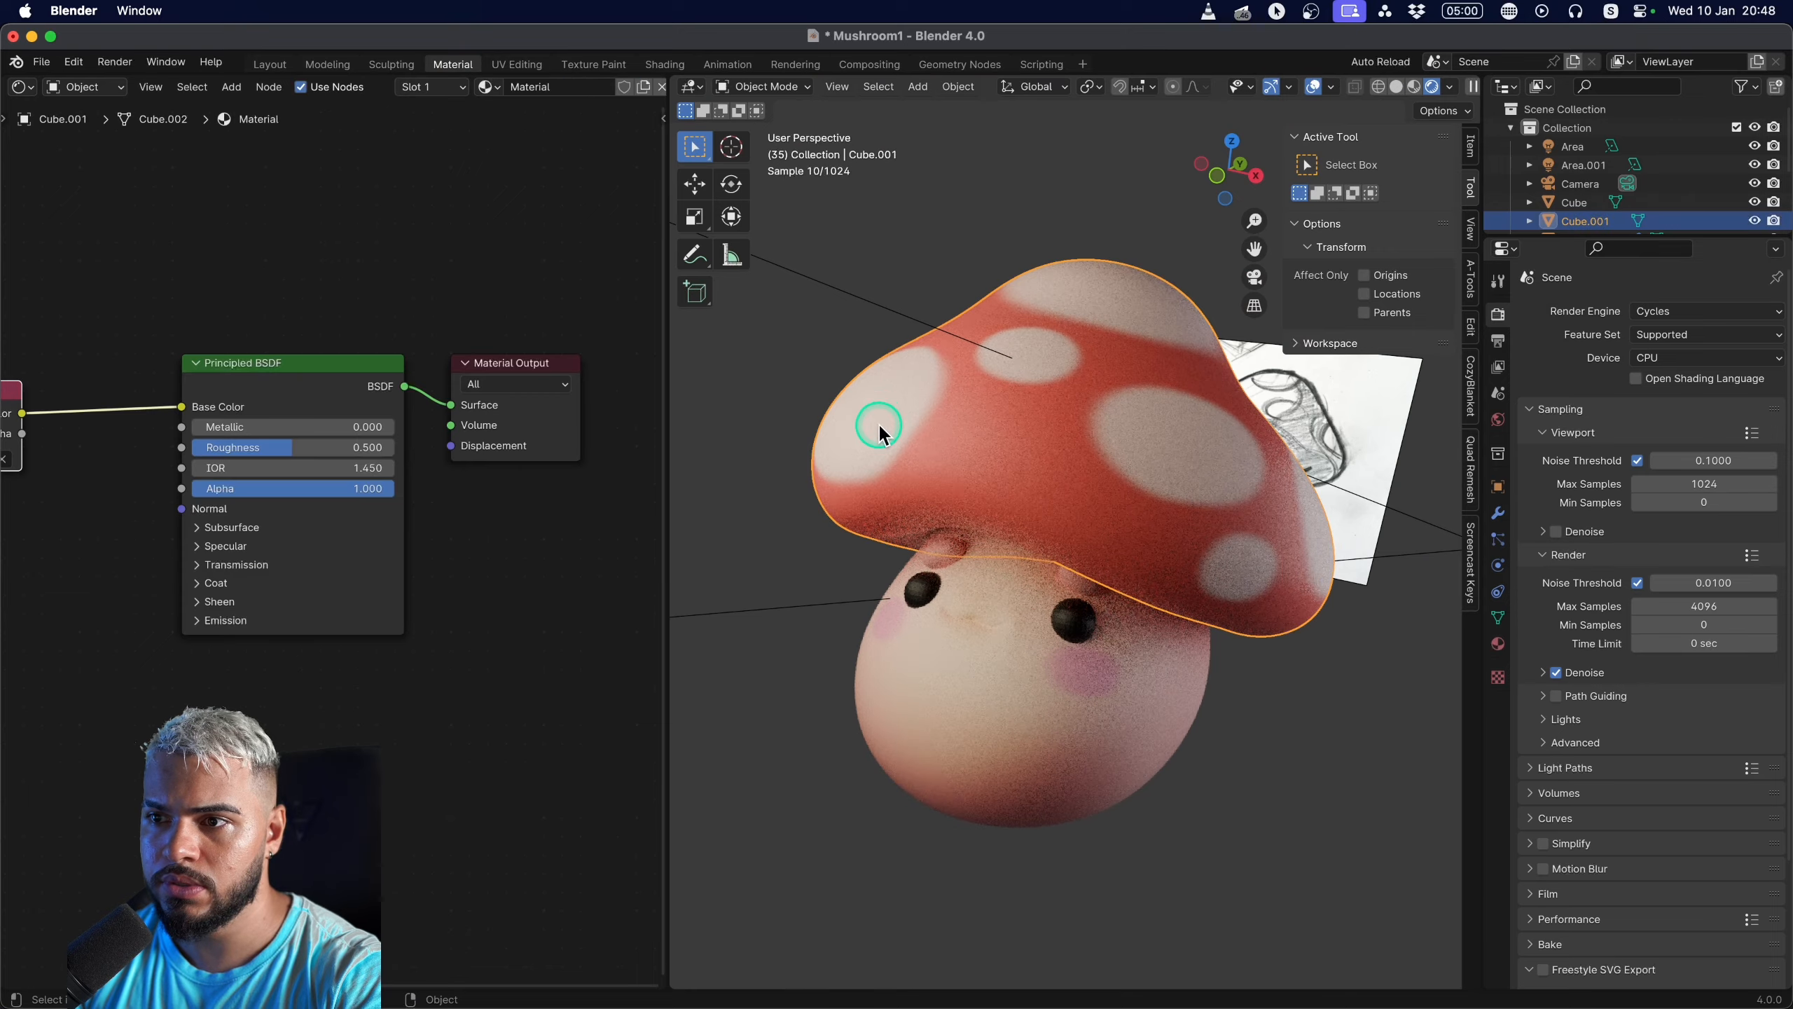
{"action": "key", "text": "ctrl+Tab"}
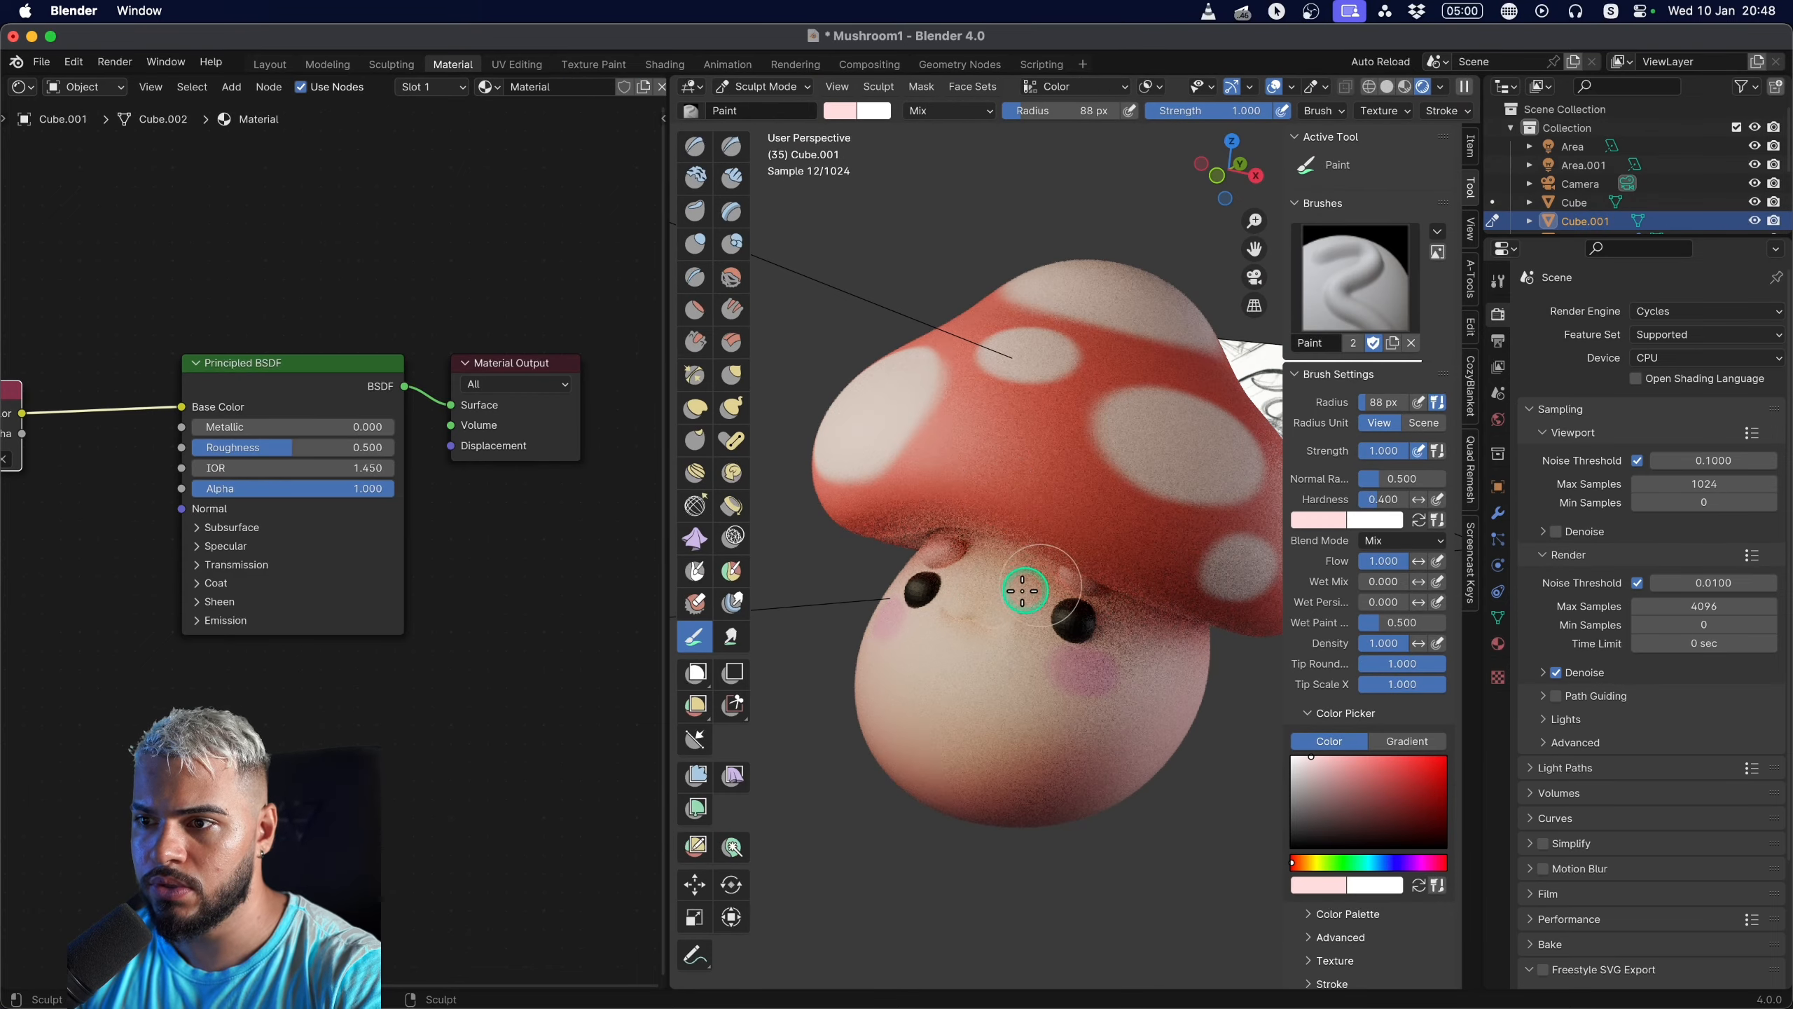
{"action": "scroll", "coordinate": [1033, 649], "scroll_direction": "up", "scroll_amount": 2}
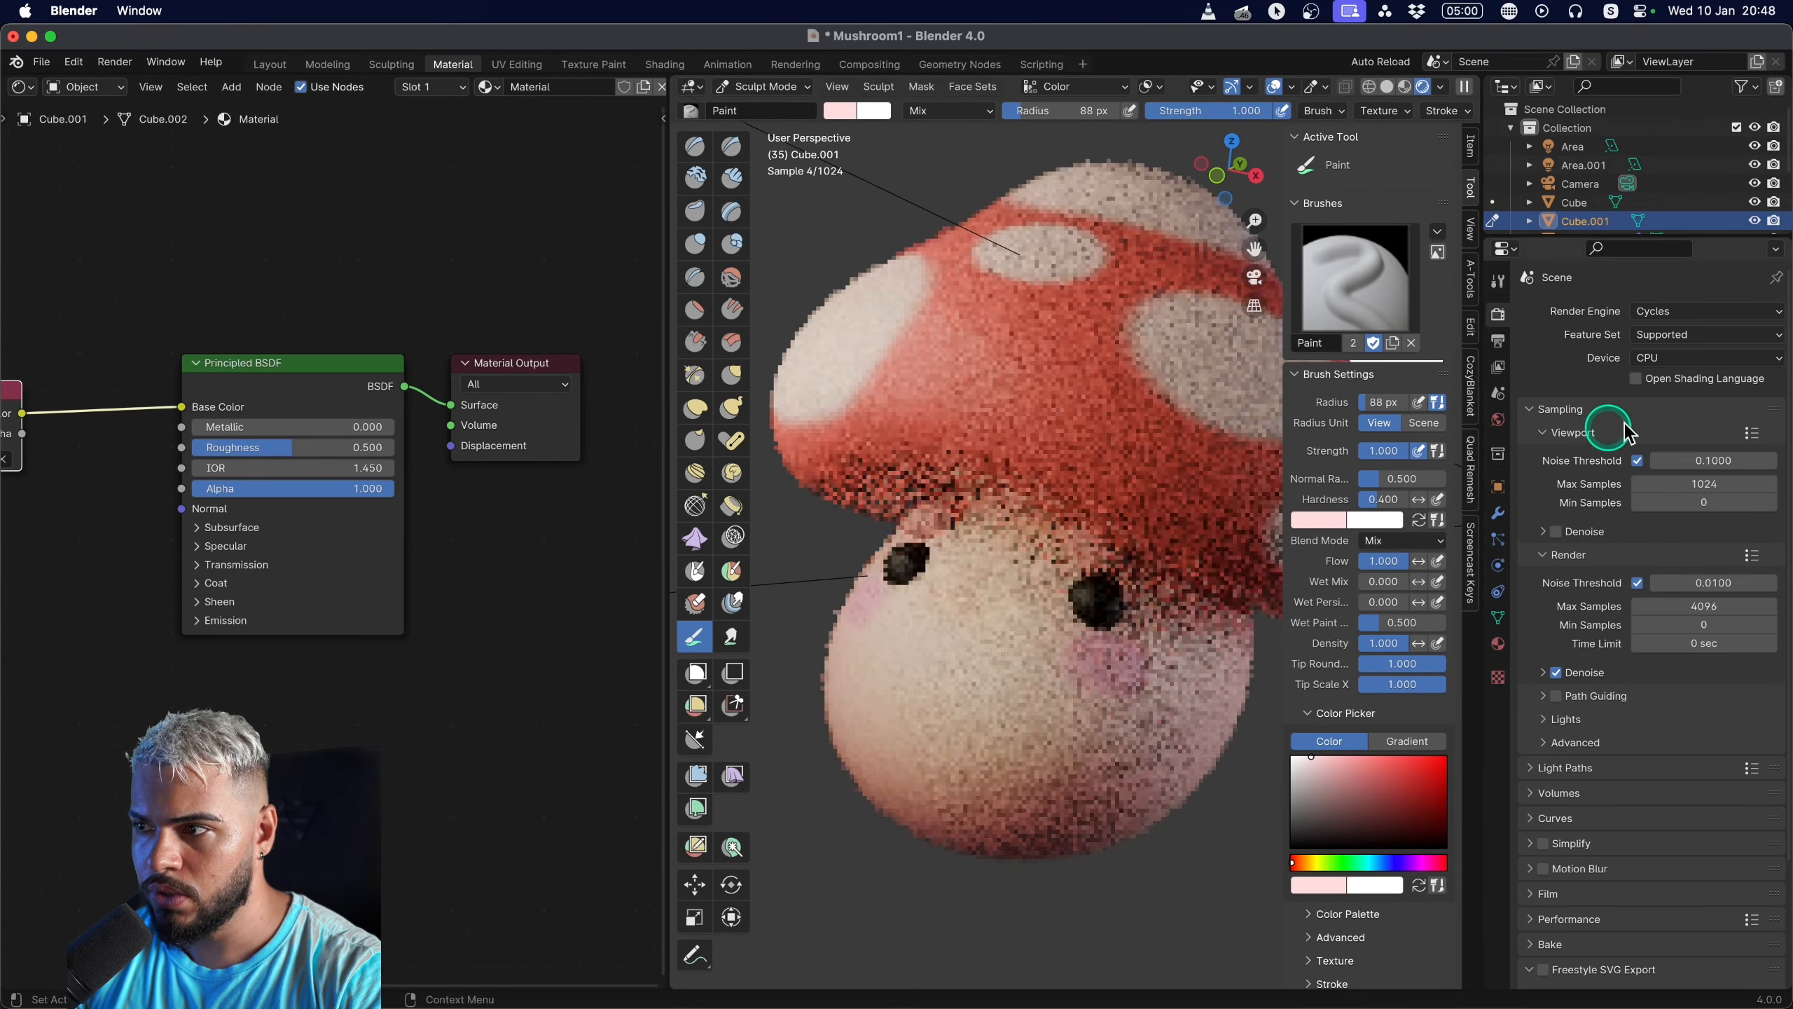
Set the Cycles device to GPU Compute, then try the Workbench render engine and settle on EEVEE.
{"action": "left_click", "coordinate": [1661, 359]}
{"action": "left_click", "coordinate": [1664, 400]}
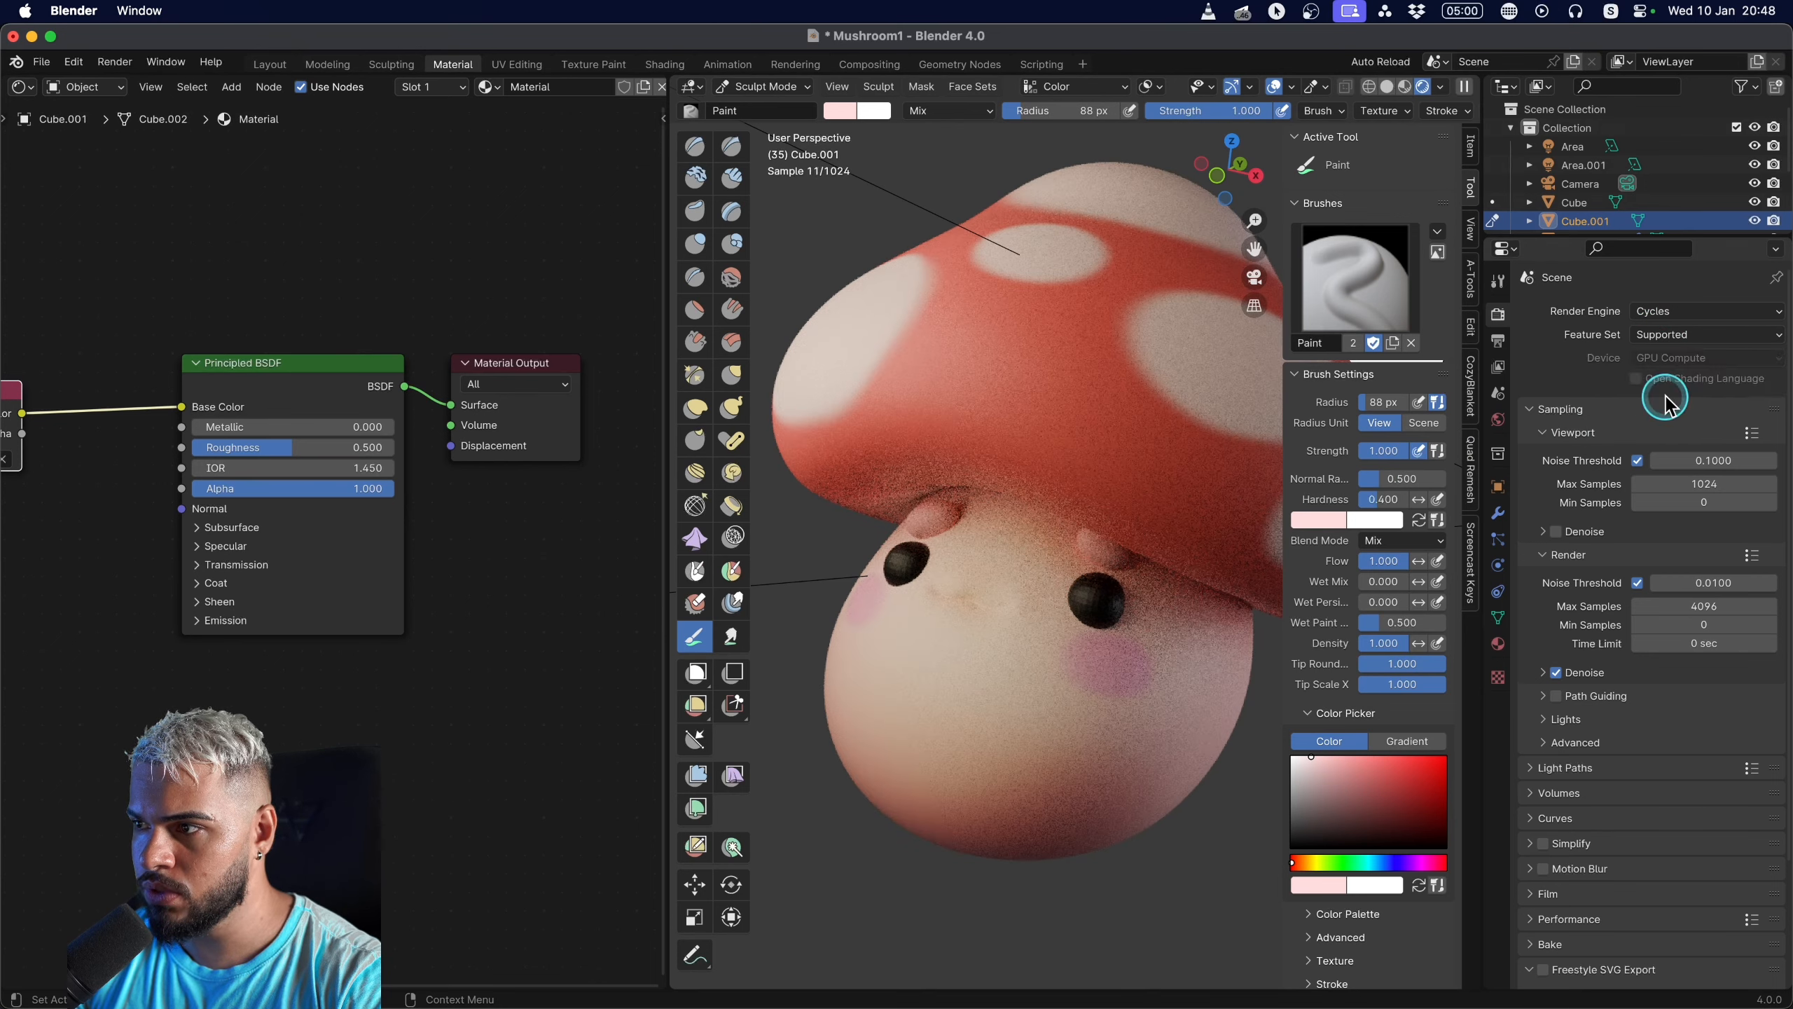
{"action": "left_click", "coordinate": [1669, 311]}
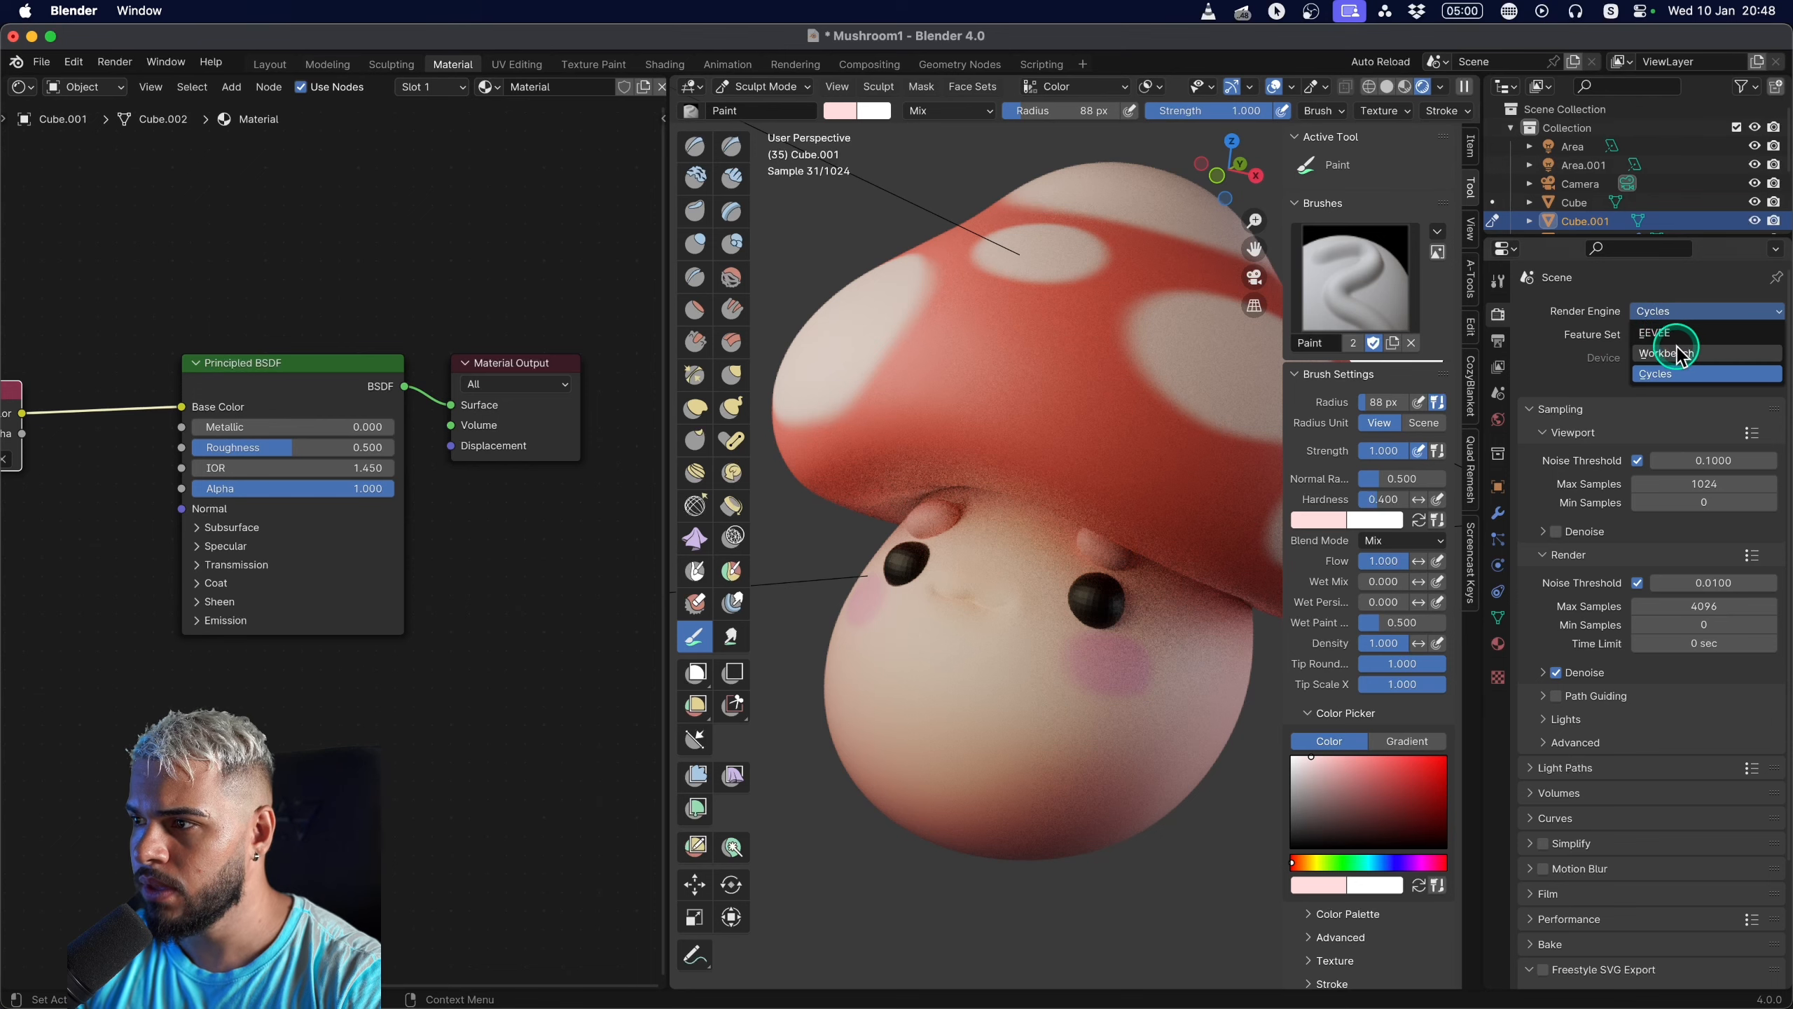
{"action": "left_click", "coordinate": [1667, 353]}
{"action": "left_click", "coordinate": [1670, 313]}
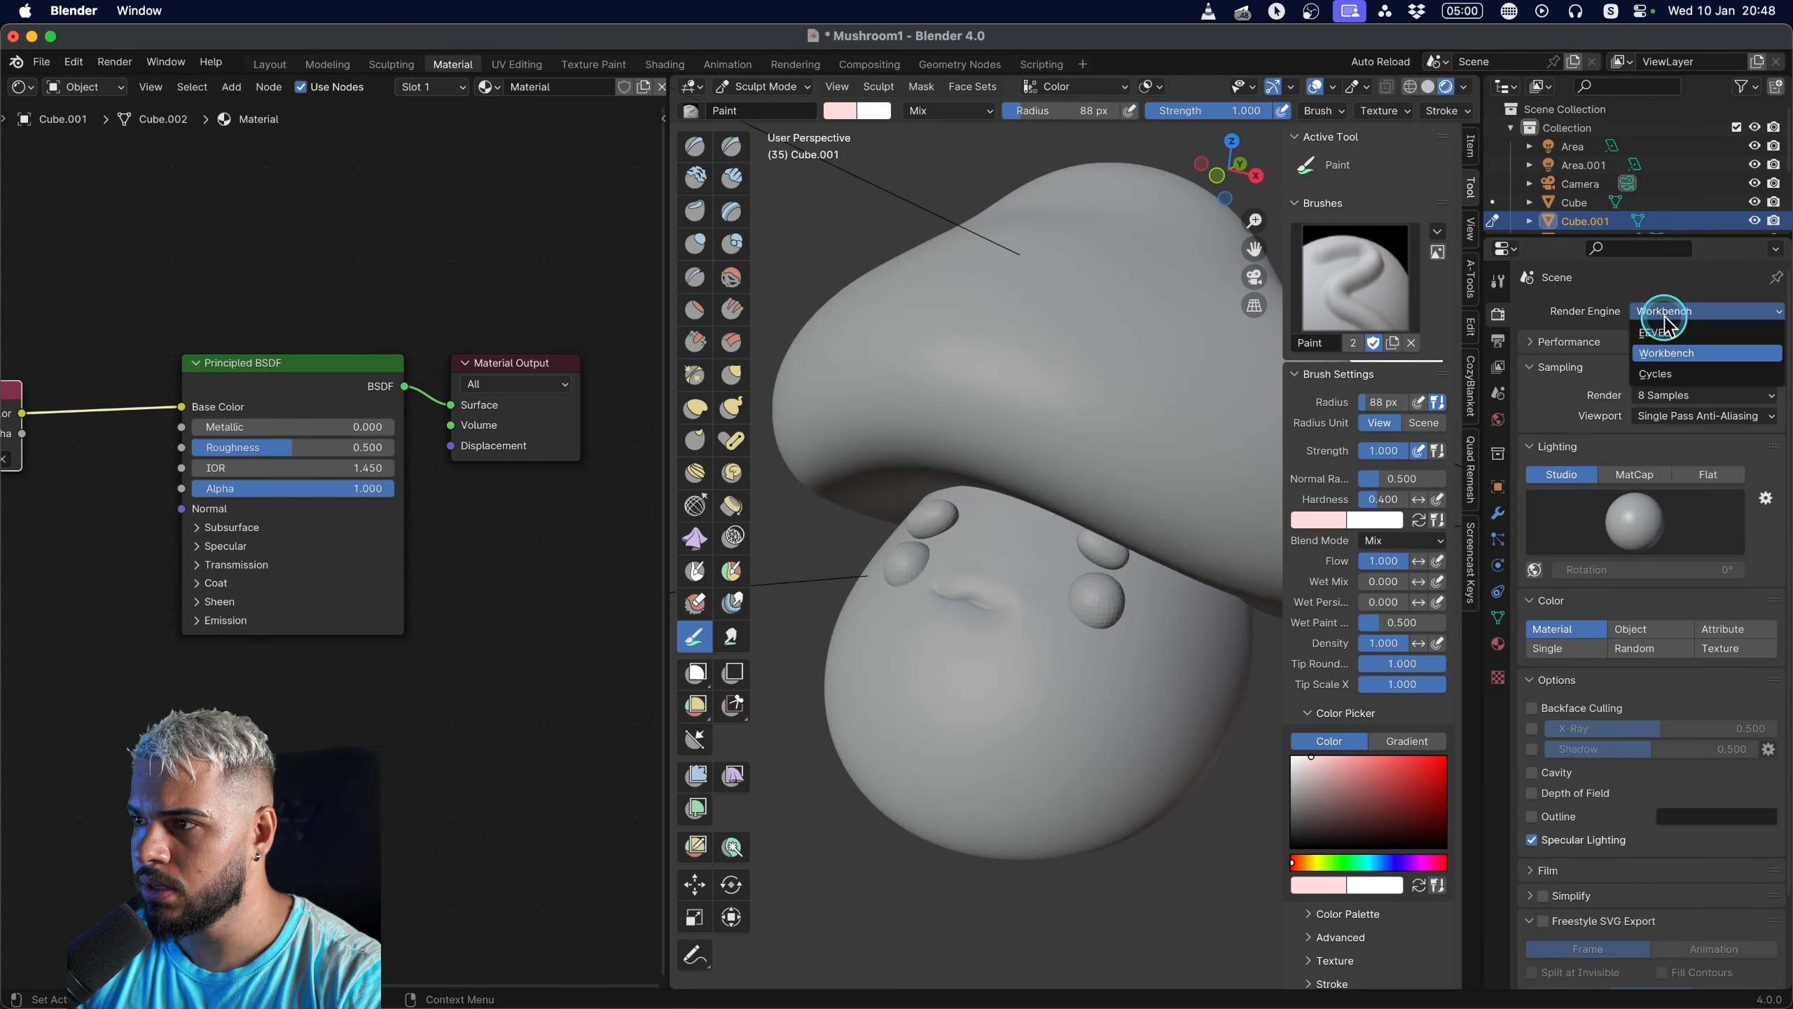
{"action": "left_click", "coordinate": [1659, 333]}
Pick a dark brownish-grey paint colour and set the brush radius to 44 px near the mouth.
{"action": "left_click_drag", "start_coordinate": [1334, 775], "coordinate": [1306, 811]}
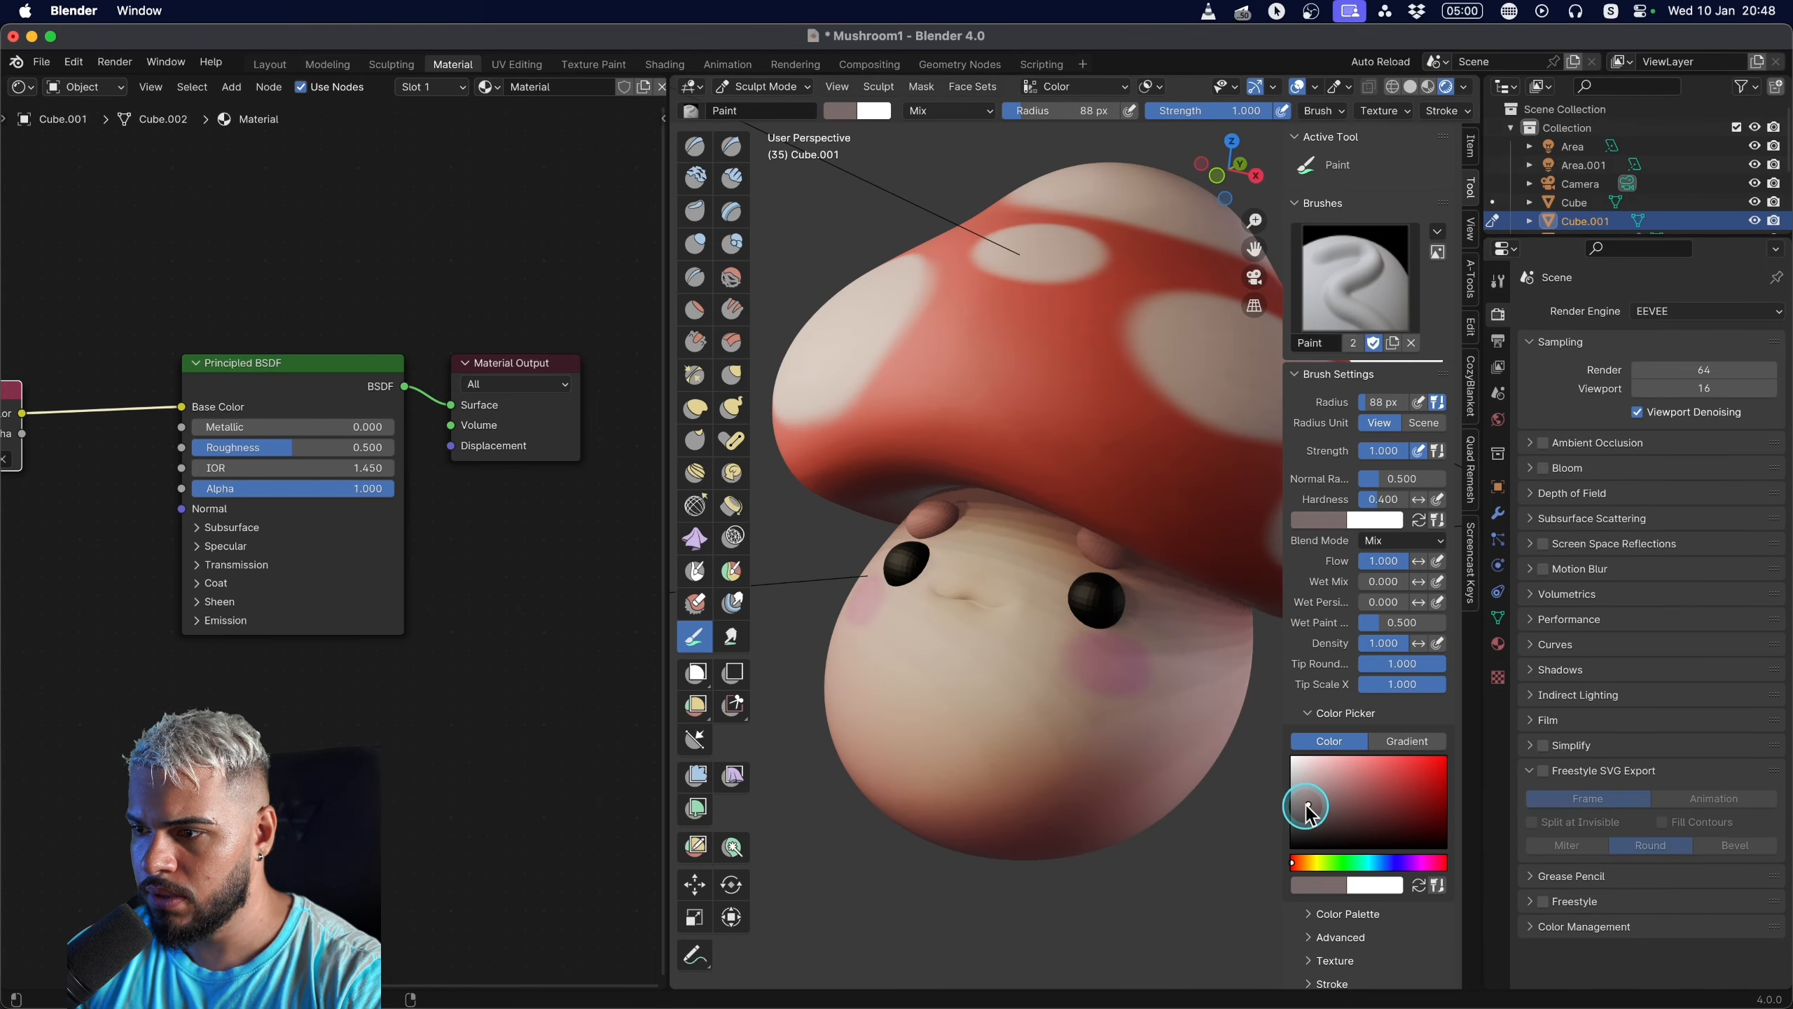
{"action": "scroll", "coordinate": [1000, 607], "scroll_direction": "up", "scroll_amount": 6}
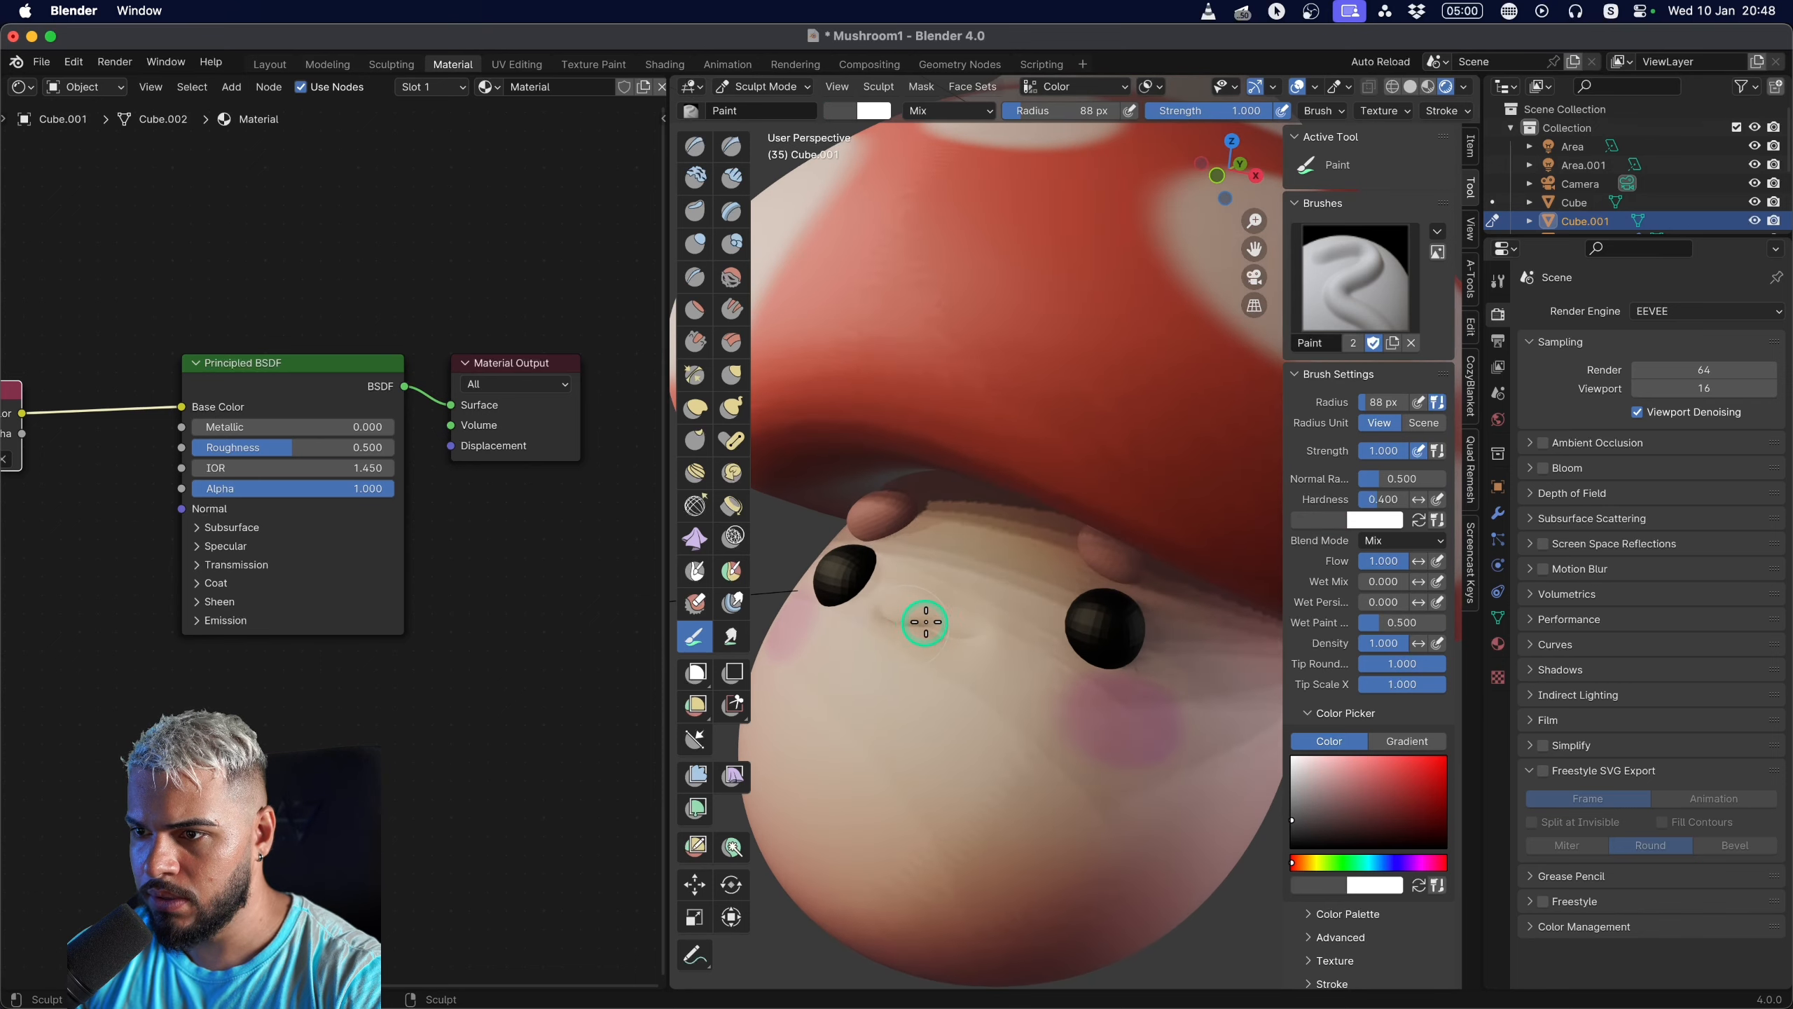
{"action": "key", "text": "f"}
{"action": "left_click", "coordinate": [937, 582]}
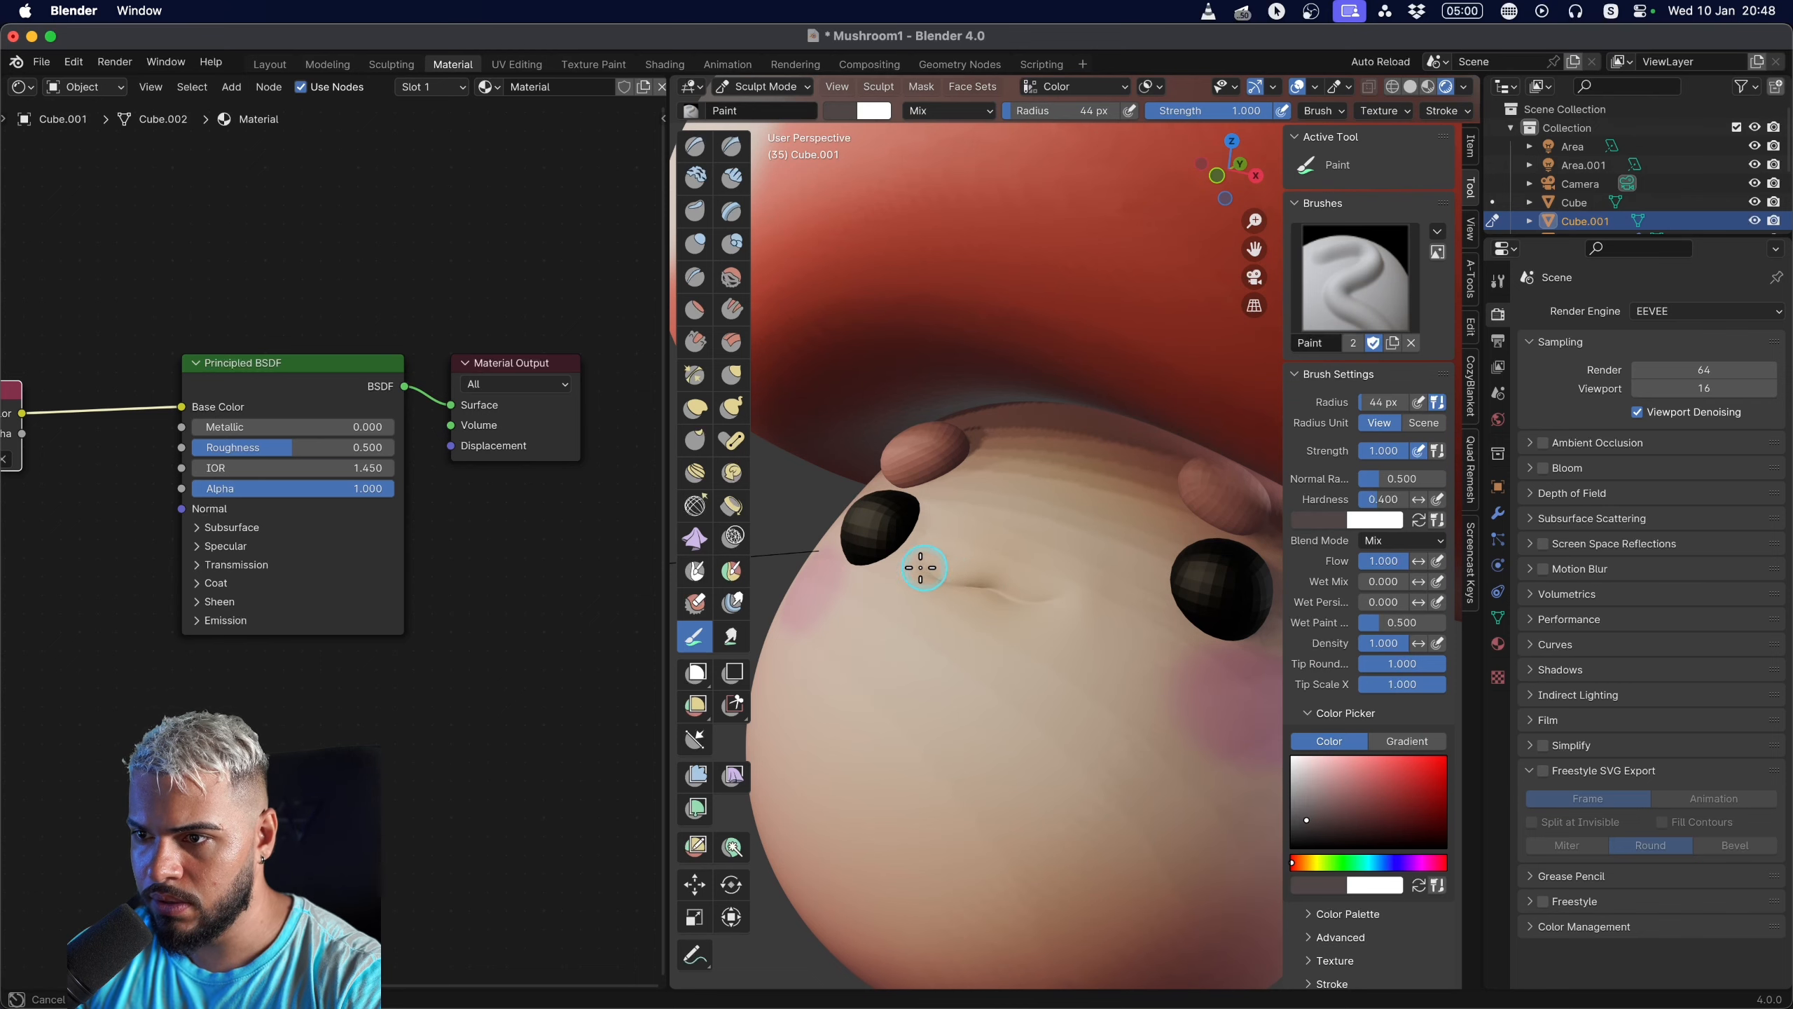
Switch sculpting from the cap to the mushroom body and set the Paint brush radius to 28 px.
{"action": "key", "text": "ctrl+Tab"}
{"action": "left_click", "coordinate": [1204, 597]}
{"action": "left_click", "coordinate": [974, 581]}
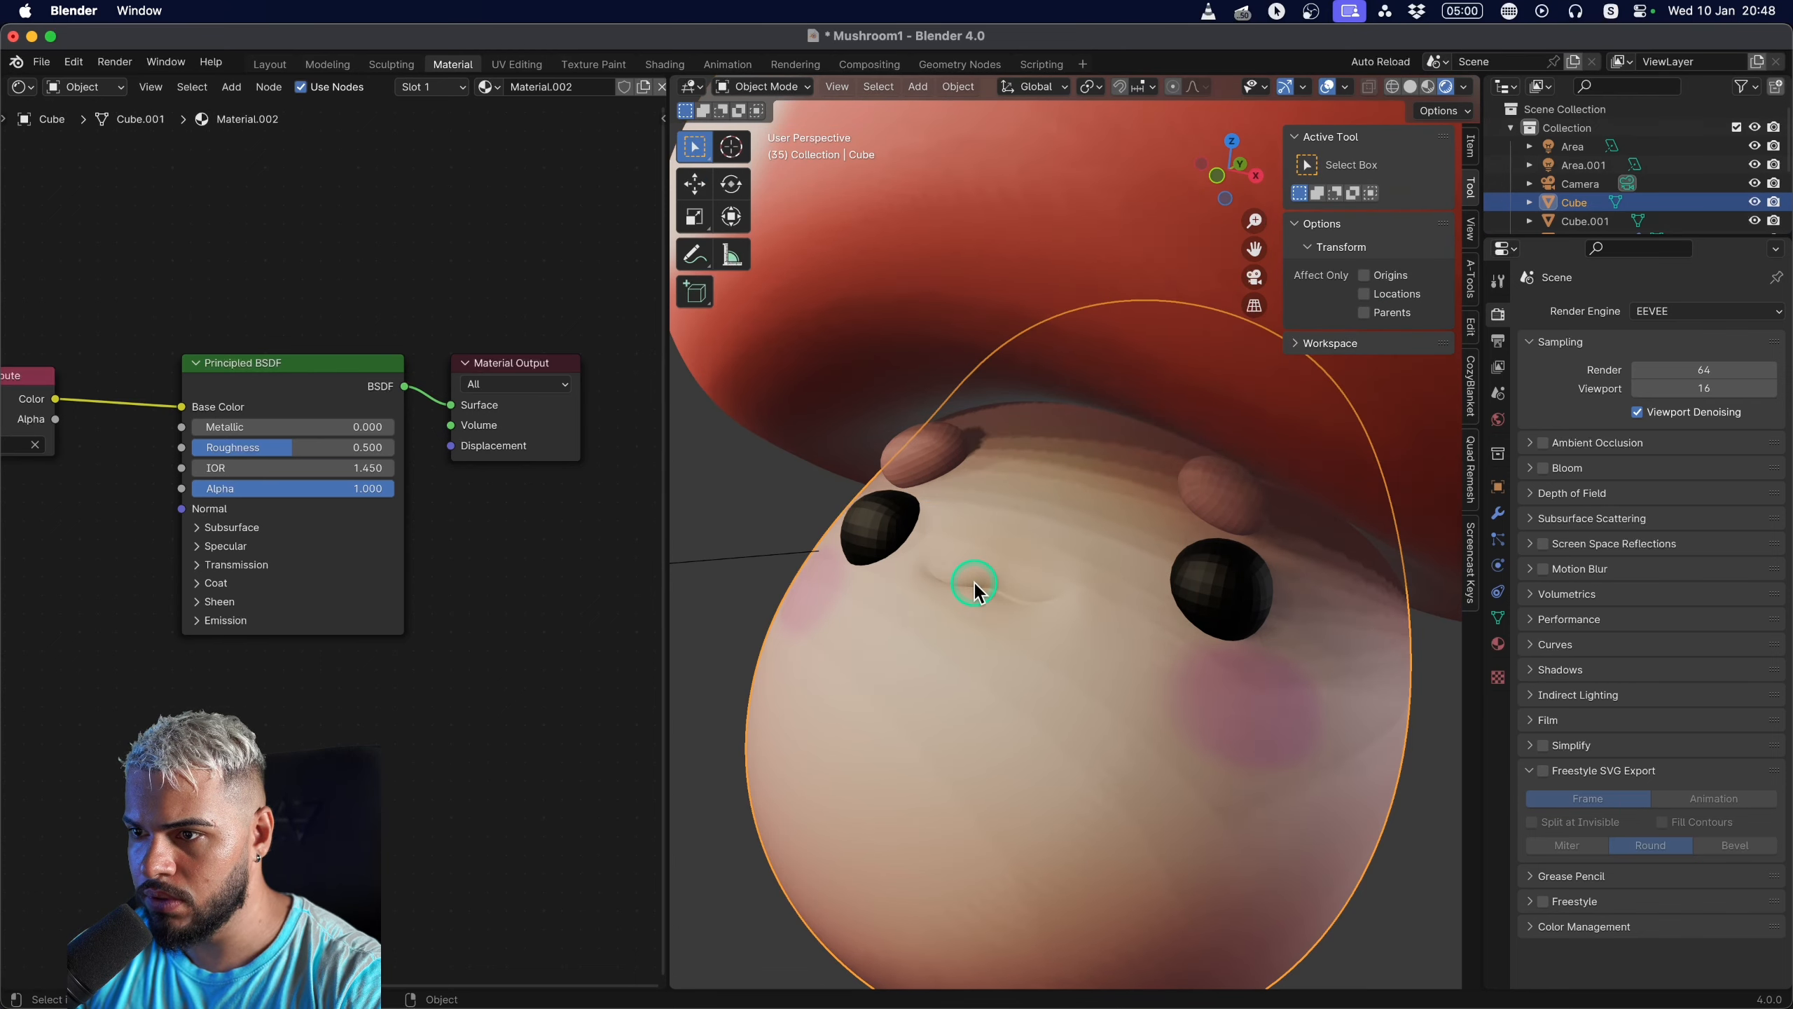
{"action": "key", "text": "ctrl+Tab"}
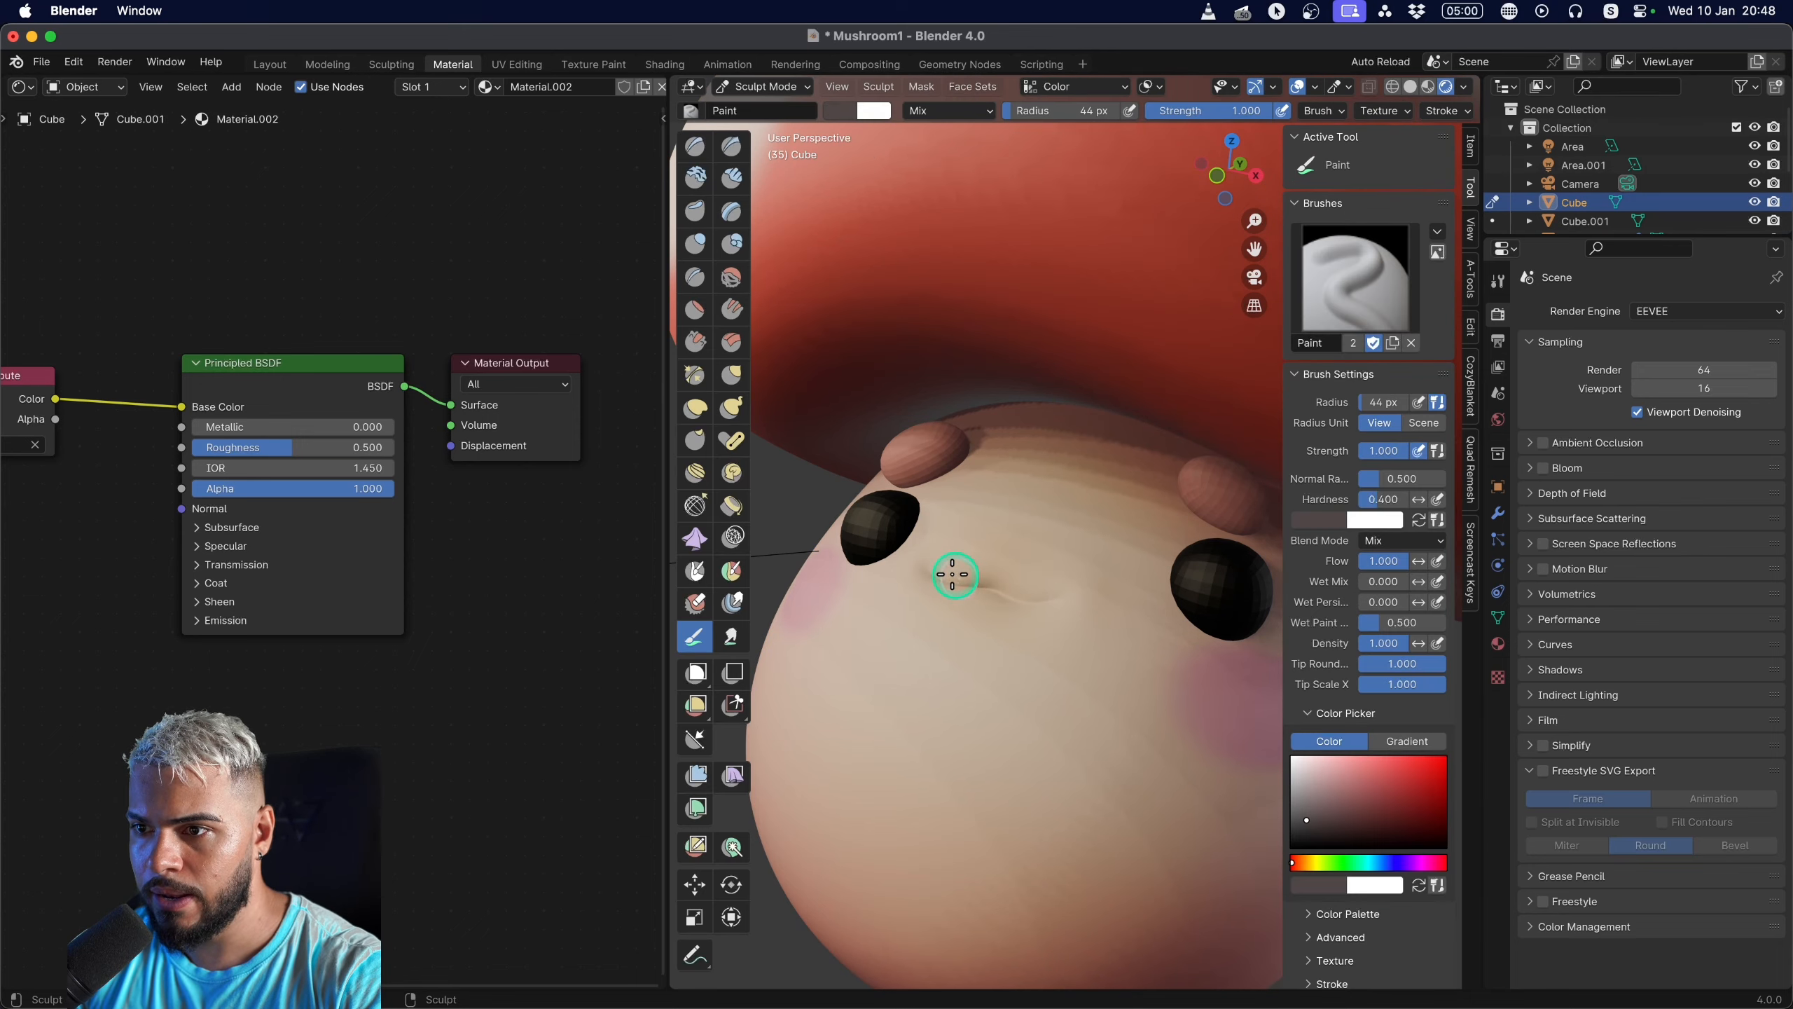
{"action": "key", "text": "f"}
{"action": "left_click", "coordinate": [935, 581]}
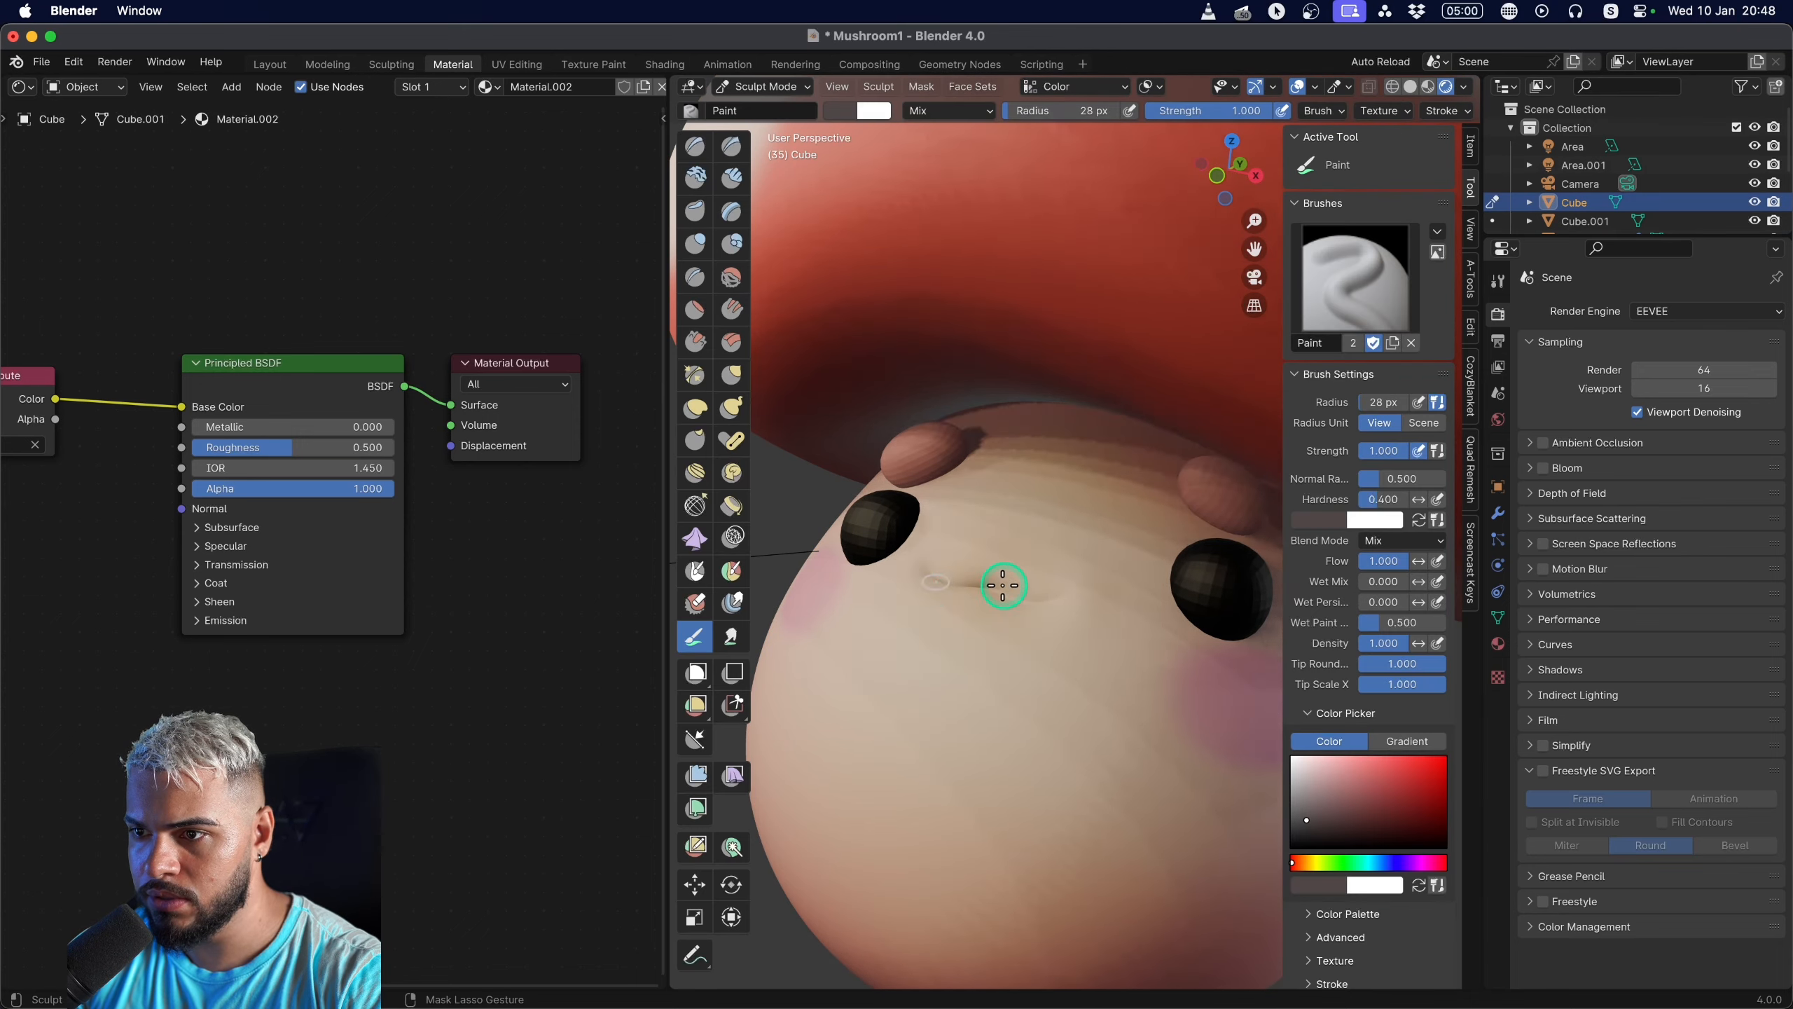
Set the brush radius to 22 px and paint a dark wavy mouth line along the sculpted crease, undoing stray strokes.
{"action": "middle_click_drag", "start_coordinate": [1038, 582], "coordinate": [1193, 559], "text": "ctrl"}
{"action": "middle_click_drag", "start_coordinate": [896, 614], "coordinate": [997, 600], "text": "shift"}
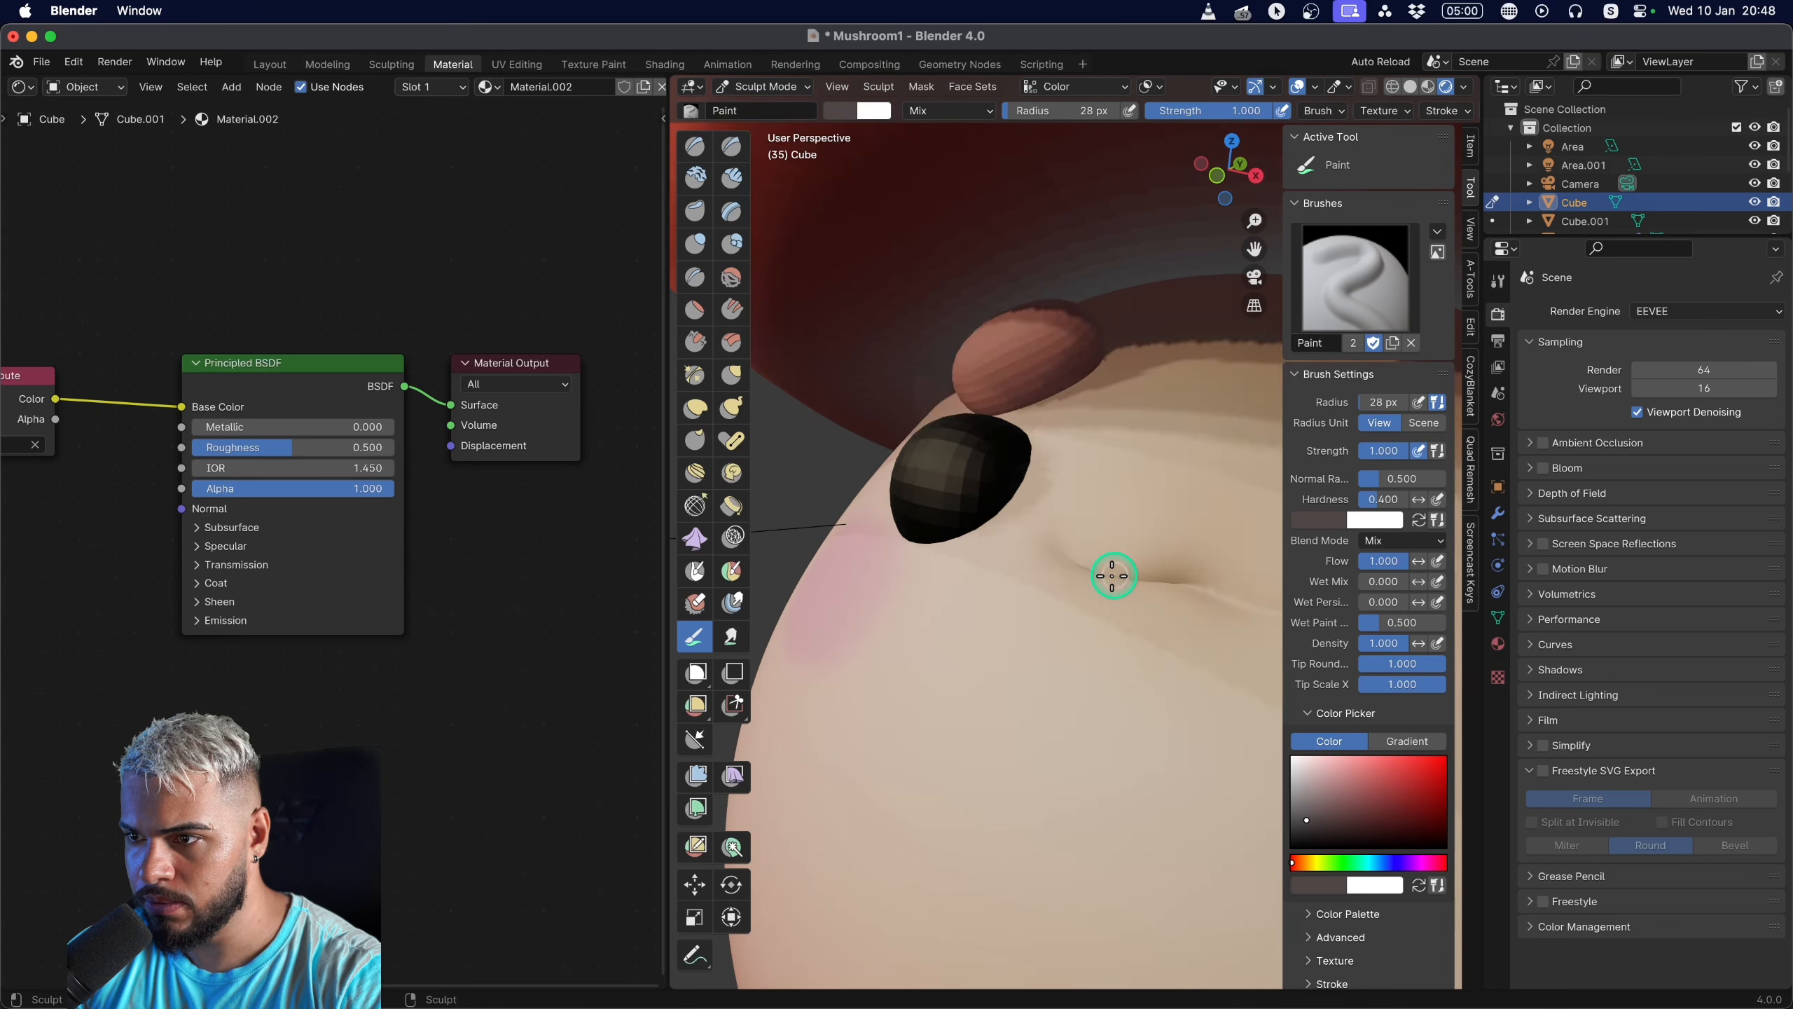
{"action": "middle_click_drag", "start_coordinate": [1108, 577], "coordinate": [1009, 575], "text": "shift"}
{"action": "key", "text": "f"}
{"action": "left_click", "coordinate": [887, 568]}
{"action": "left_click_drag", "start_coordinate": [911, 565], "coordinate": [1123, 622]}
{"action": "key", "text": "super+z"}
{"action": "key", "text": "super+z"}
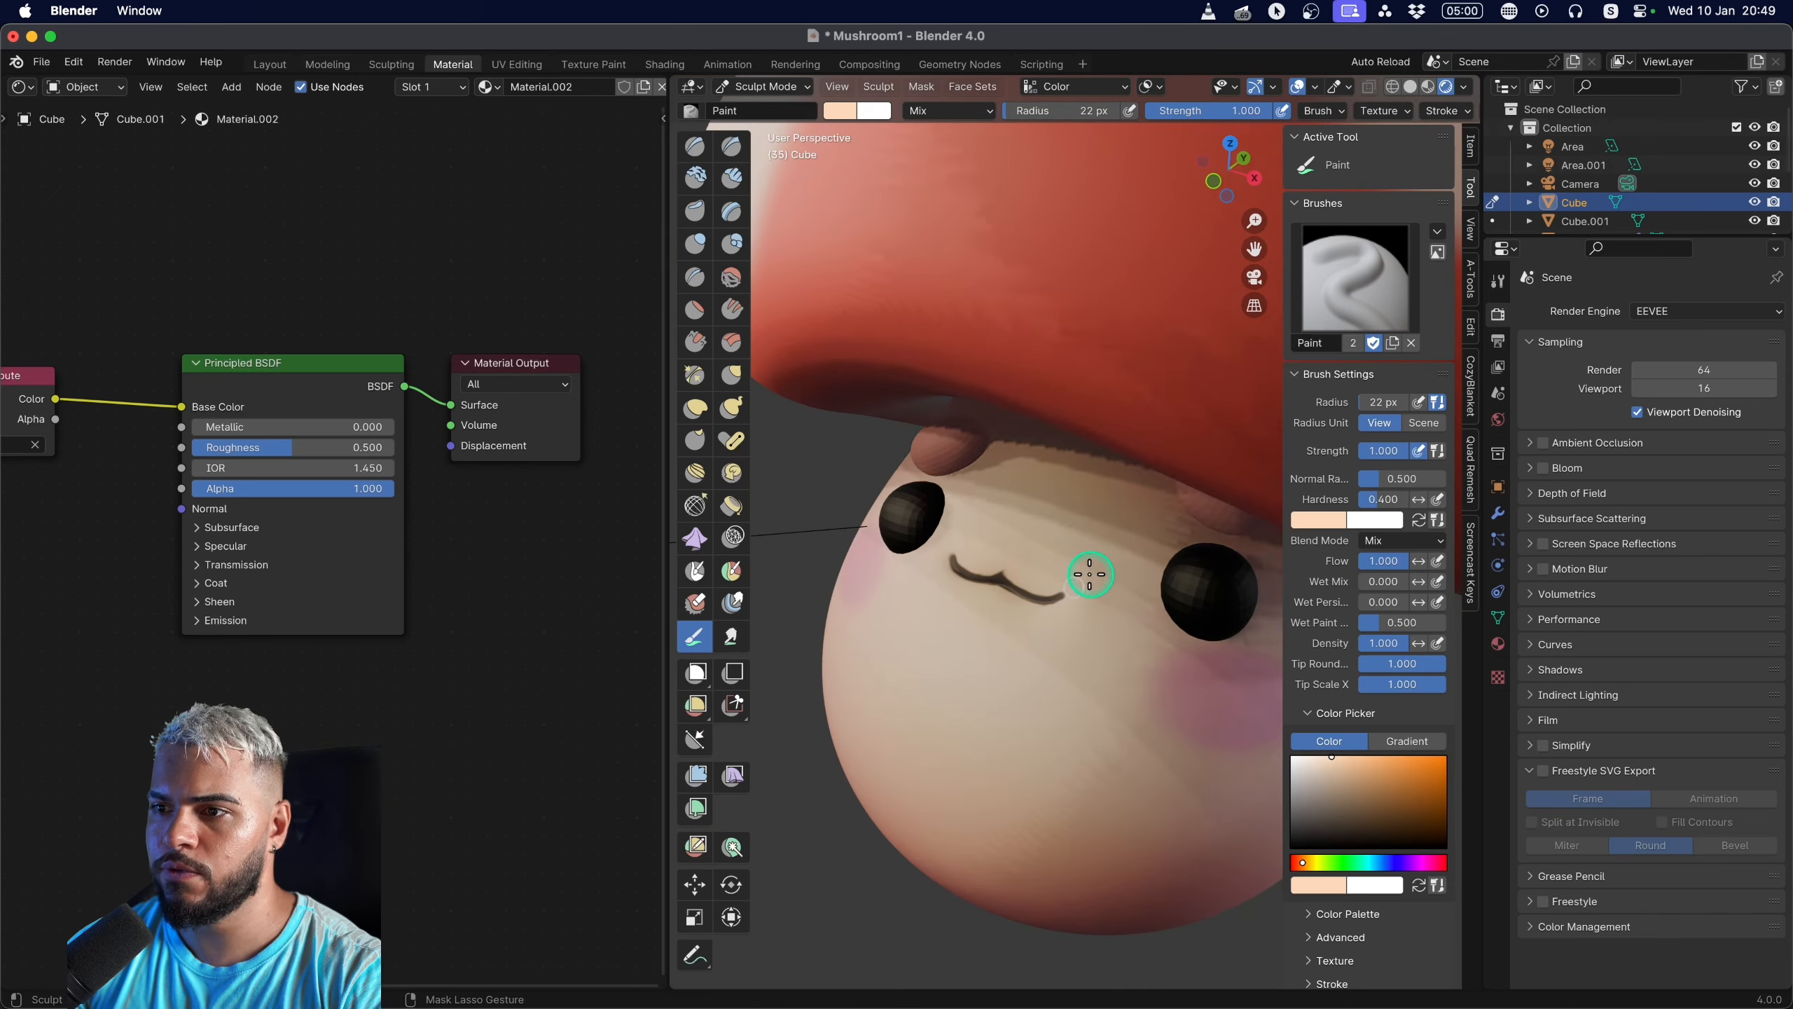
Check the painted mouth from several angles, then switch to the Sculpting workspace with the whole mushroom and reference sketch in view.
{"action": "middle_click_drag", "start_coordinate": [1088, 573], "coordinate": [949, 653]}
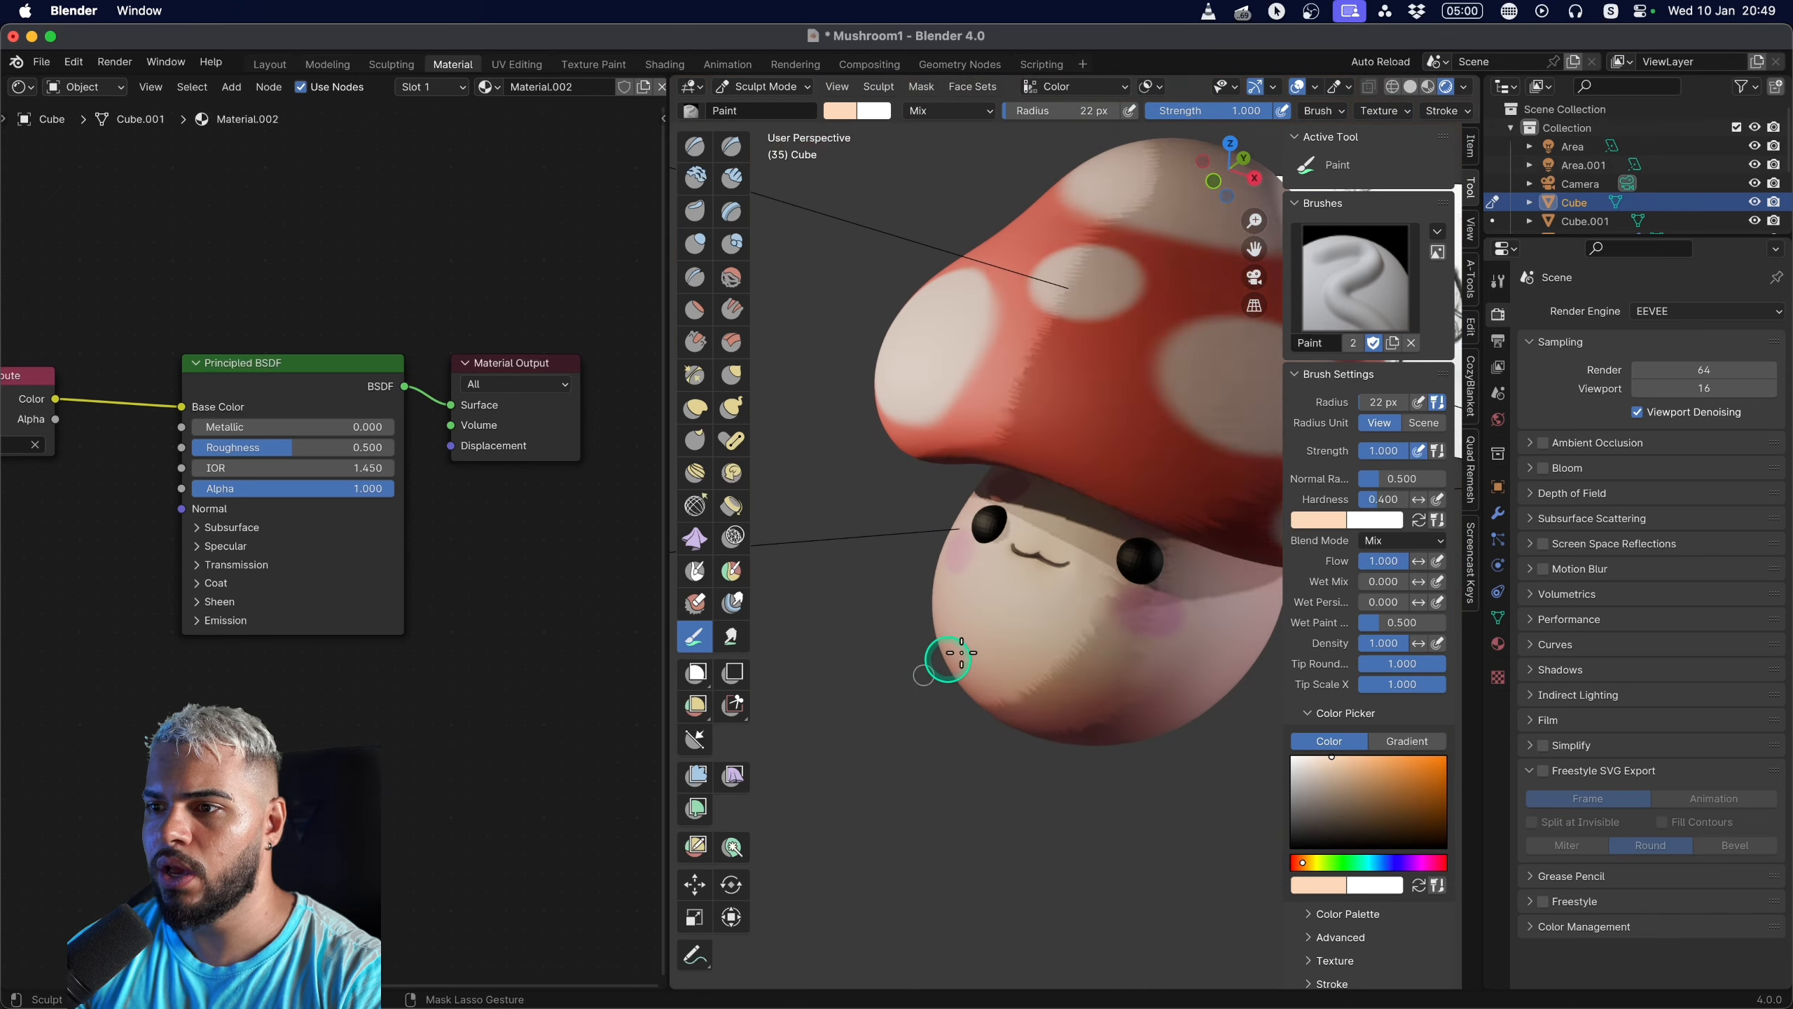
{"action": "middle_click_drag", "start_coordinate": [1054, 581], "coordinate": [931, 565]}
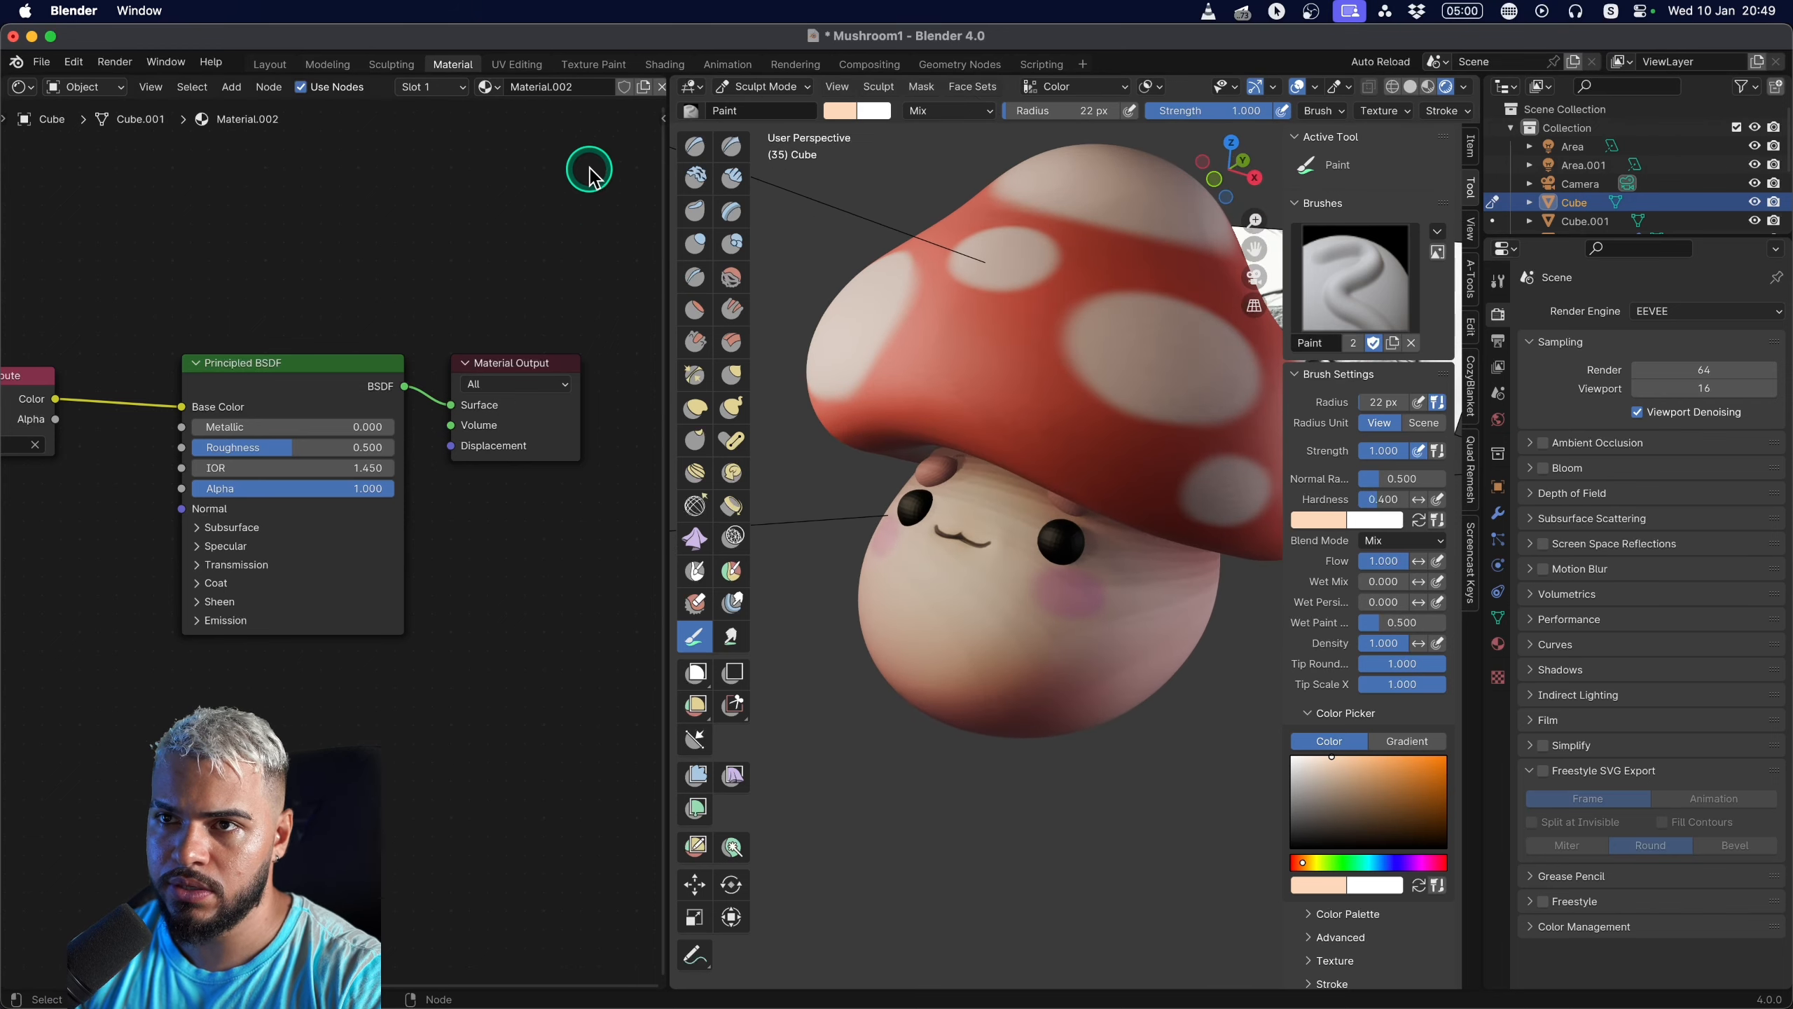
{"action": "left_click", "coordinate": [396, 70]}
{"action": "scroll", "coordinate": [817, 520], "scroll_direction": "down", "scroll_amount": 3}
{"action": "mouse_move", "coordinate": [819, 524]}
{"action": "middle_mouse_down"}
{"action": "mouse_move", "coordinate": [796, 592]}
{"action": "mouse_move", "coordinate": [961, 547]}
{"action": "mouse_move", "coordinate": [893, 576]}
{"action": "middle_mouse_up"}
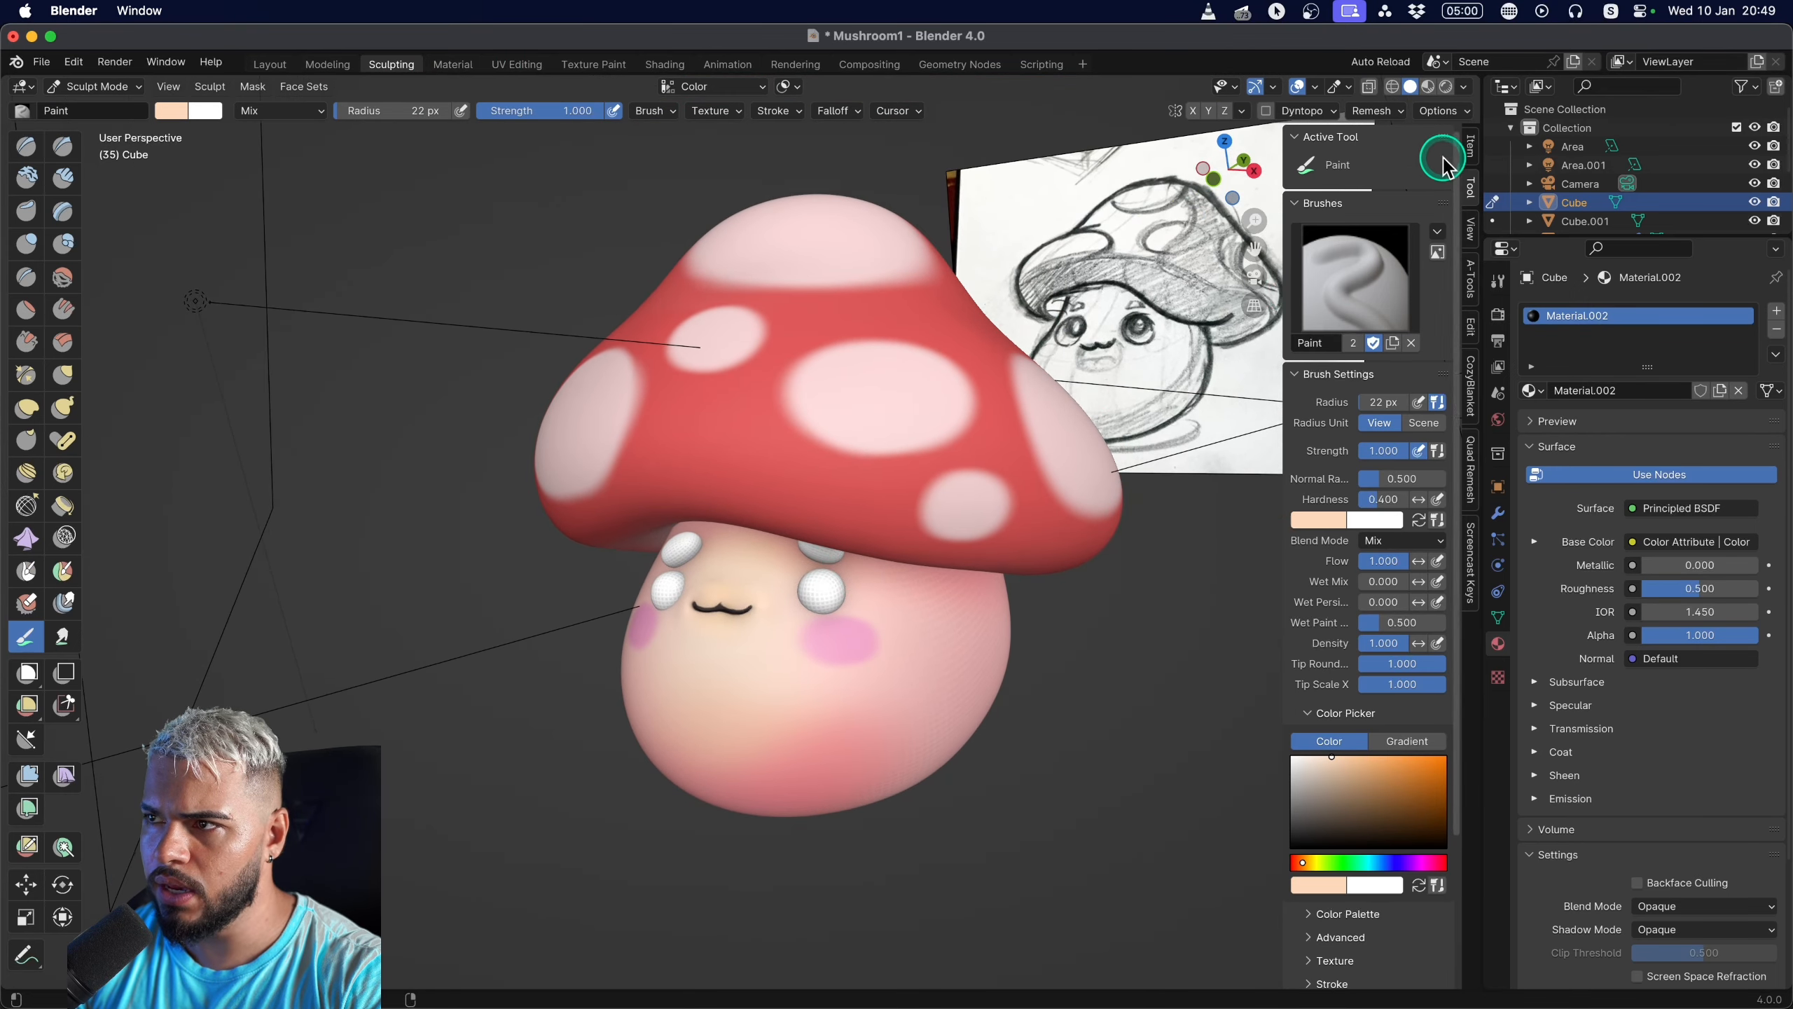
Show the mushroom in rendered shading and return from Sculpt Mode to Object Mode.
{"action": "left_click", "coordinate": [1446, 86]}
{"action": "middle_click_drag", "start_coordinate": [773, 583], "coordinate": [652, 600]}
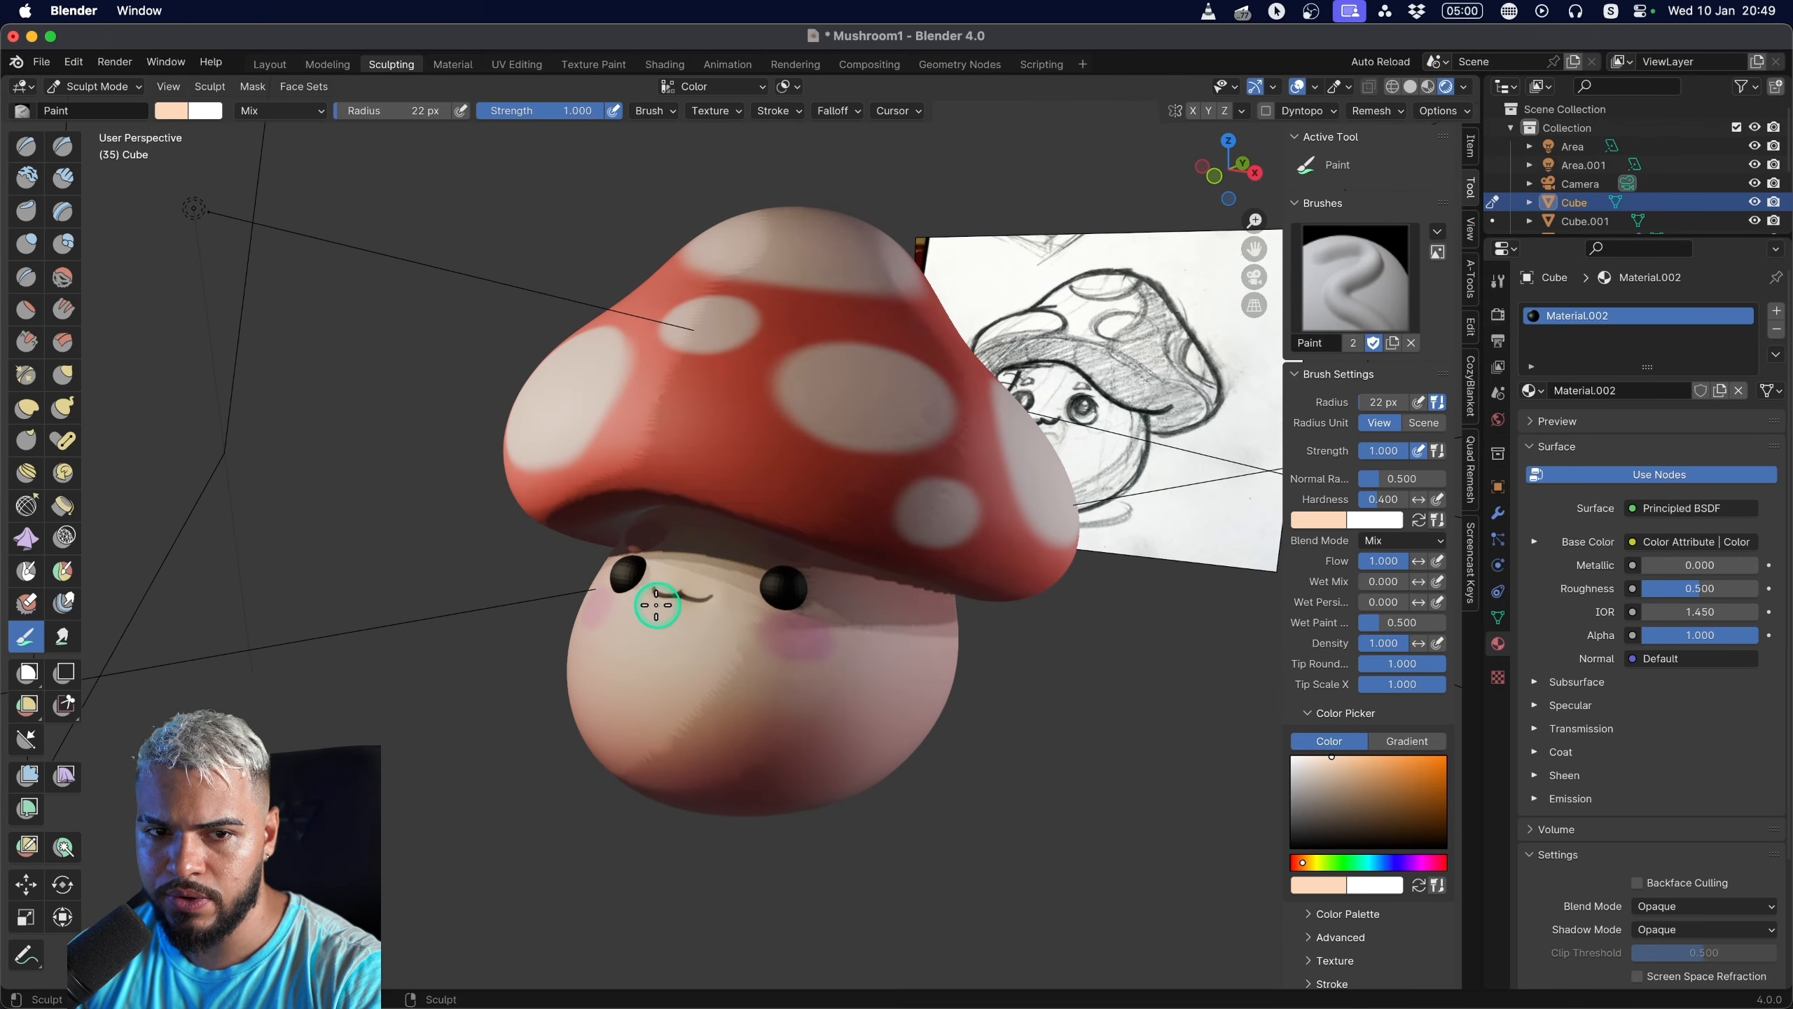
{"action": "key", "text": "ctrl+Tab"}
Change the base colour of the eyebrows' shared material to a muted greyish pink.
{"action": "left_click", "coordinate": [648, 545]}
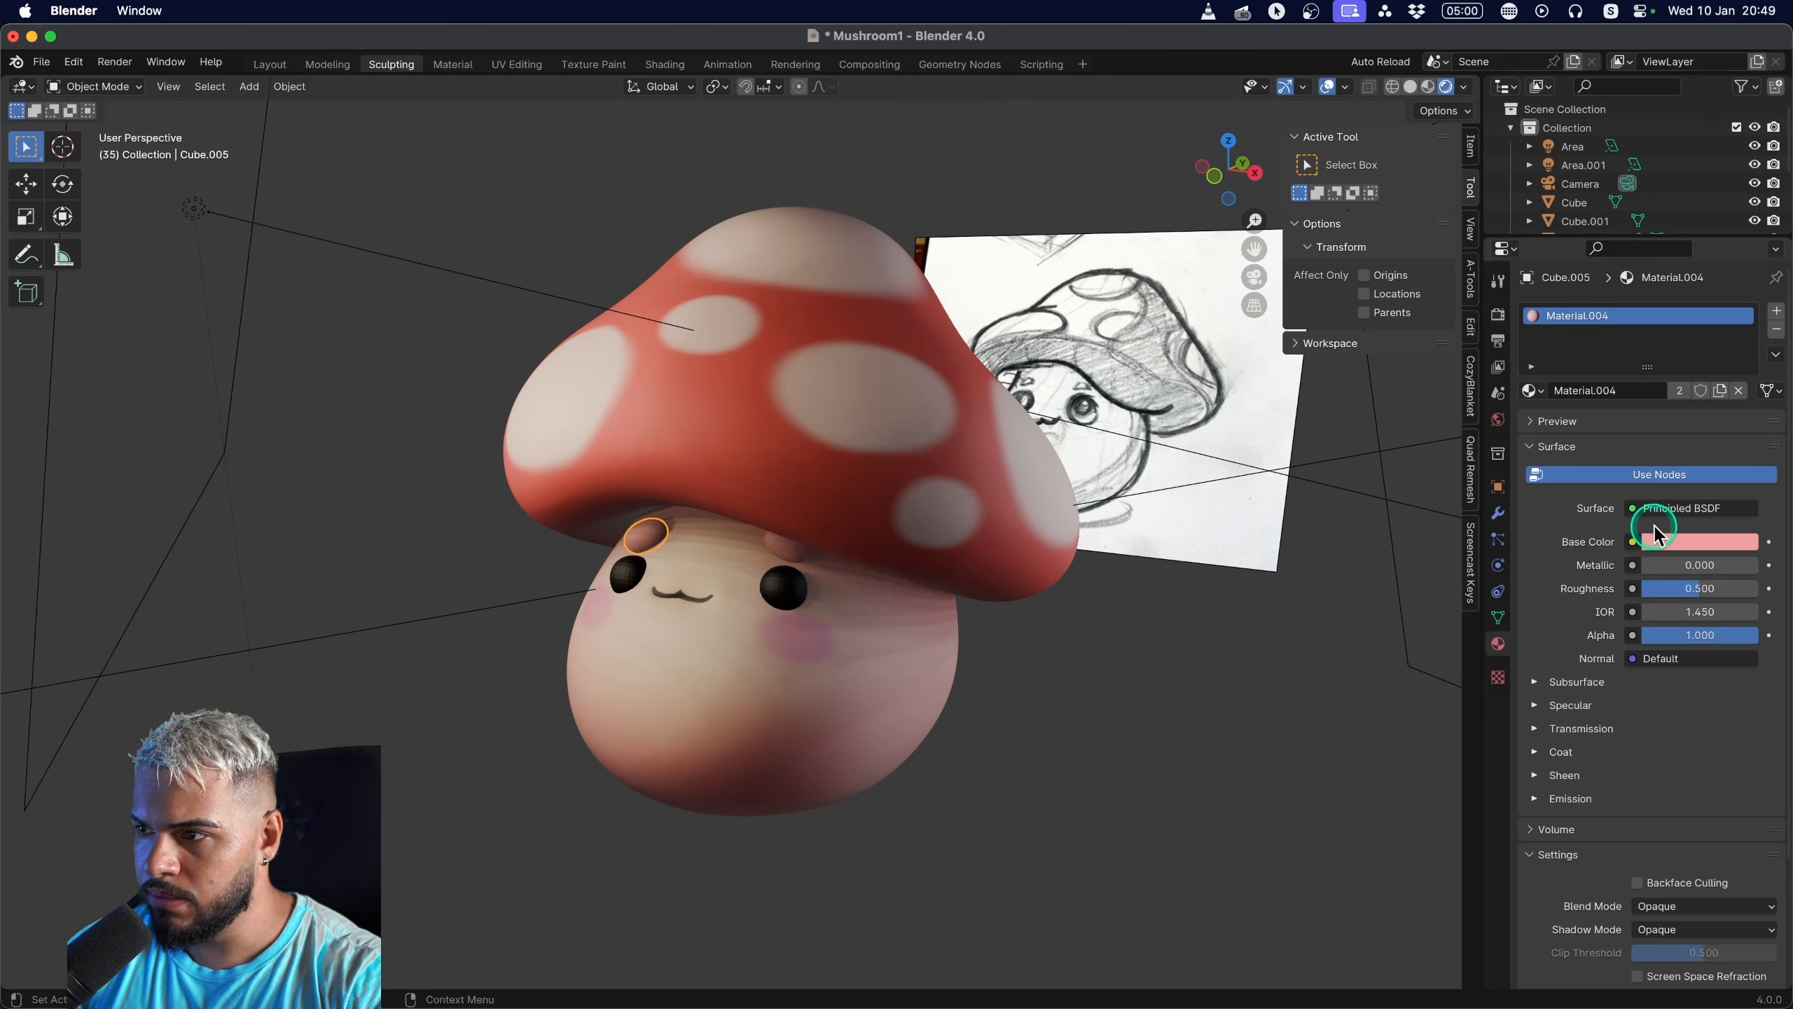
{"action": "left_click", "coordinate": [1654, 534]}
{"action": "left_click", "coordinate": [1567, 356]}
{"action": "left_click", "coordinate": [1671, 545]}
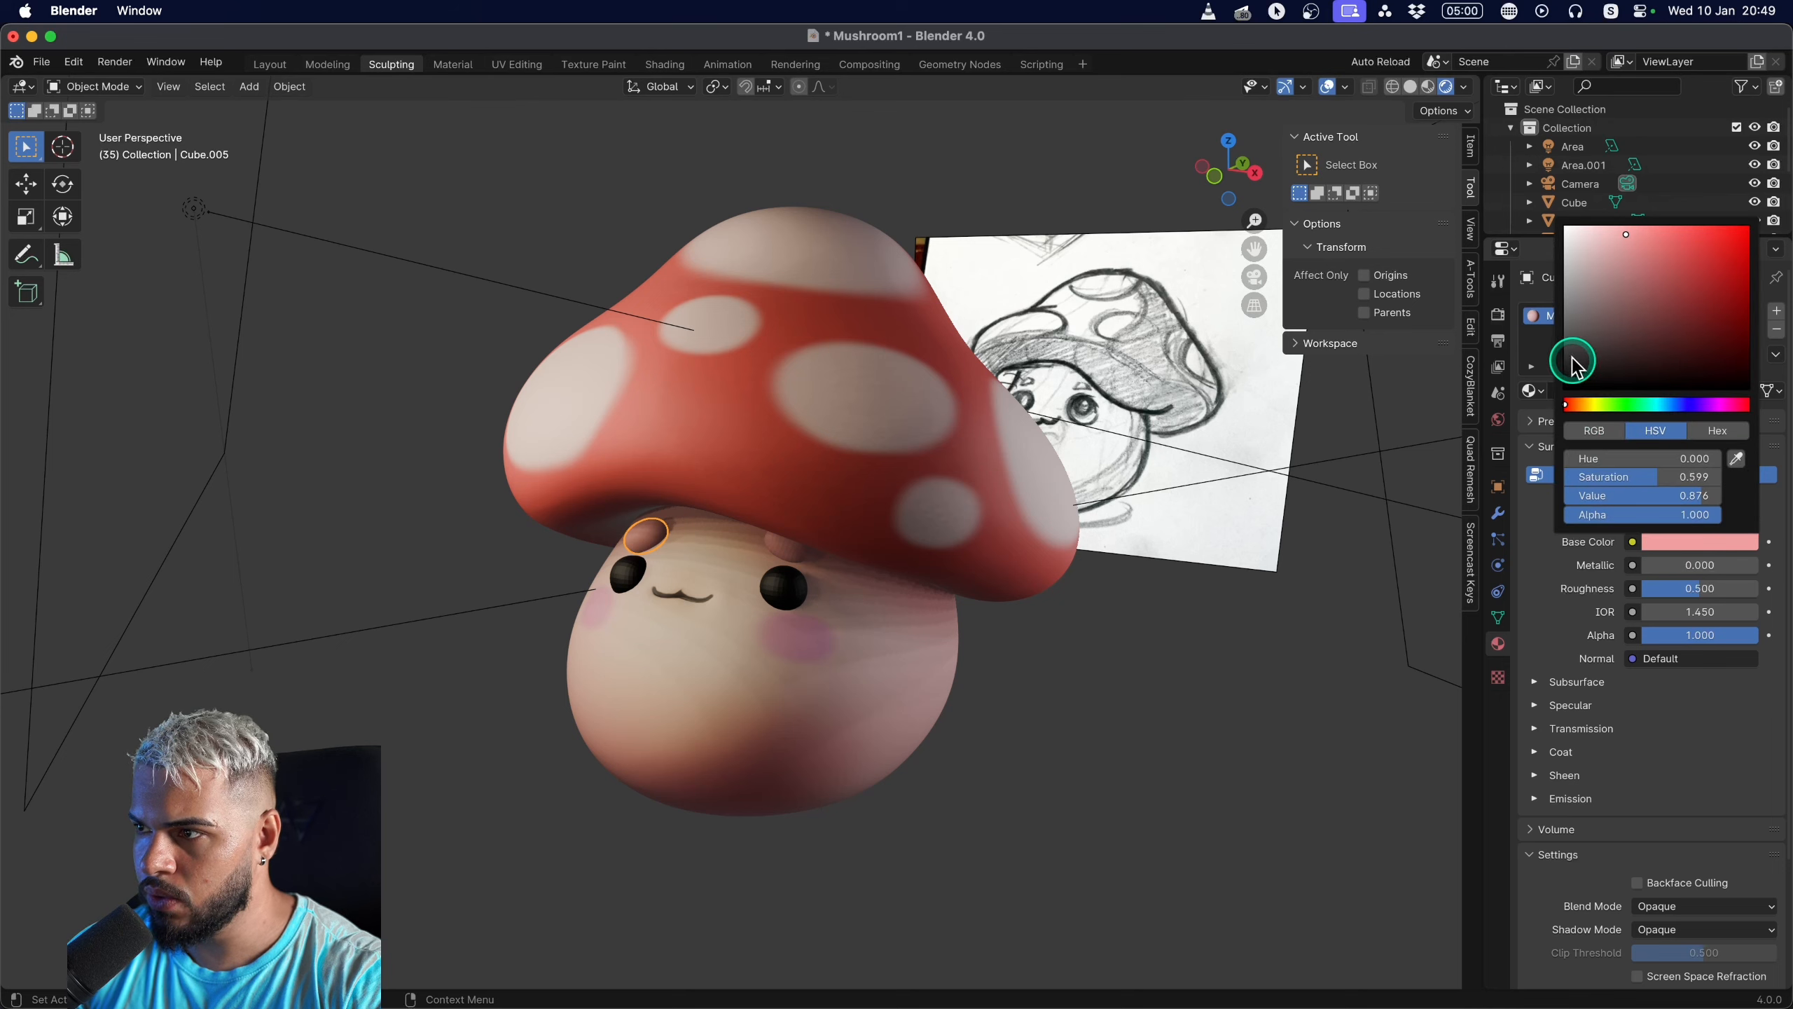
{"action": "left_click_drag", "start_coordinate": [1601, 298], "coordinate": [1582, 263]}
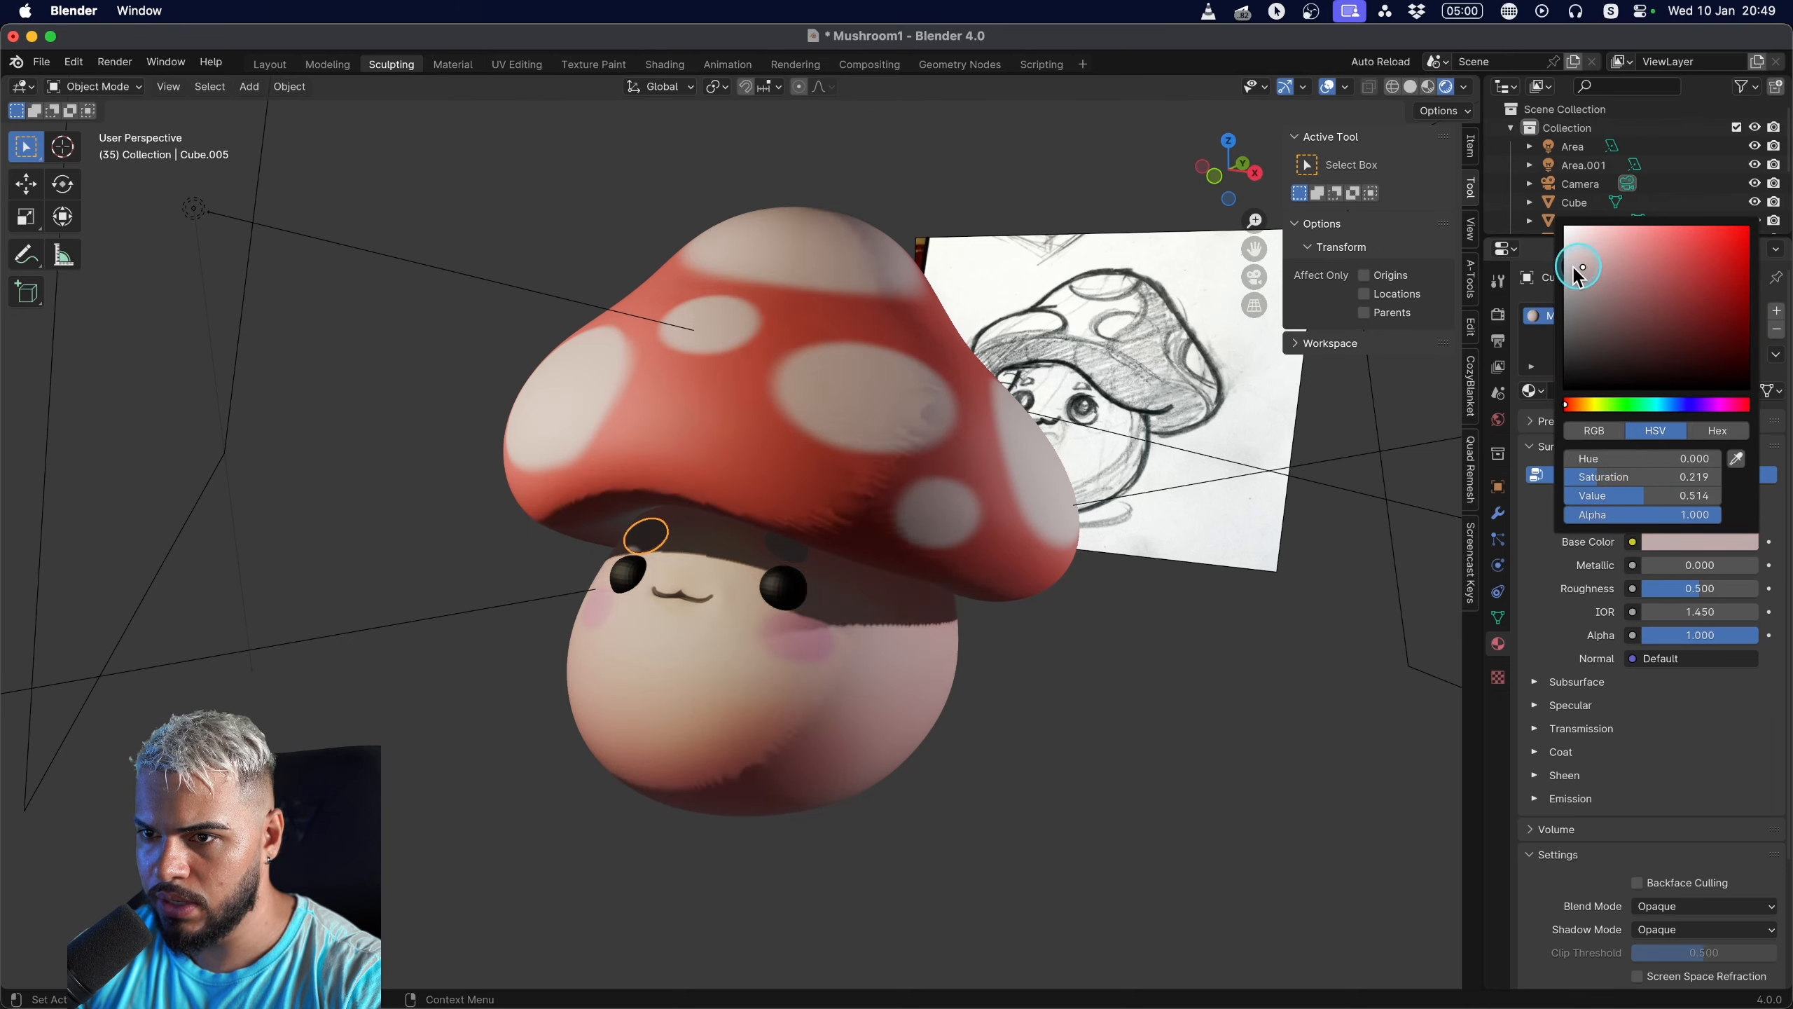
{"action": "left_click", "coordinate": [1684, 540]}
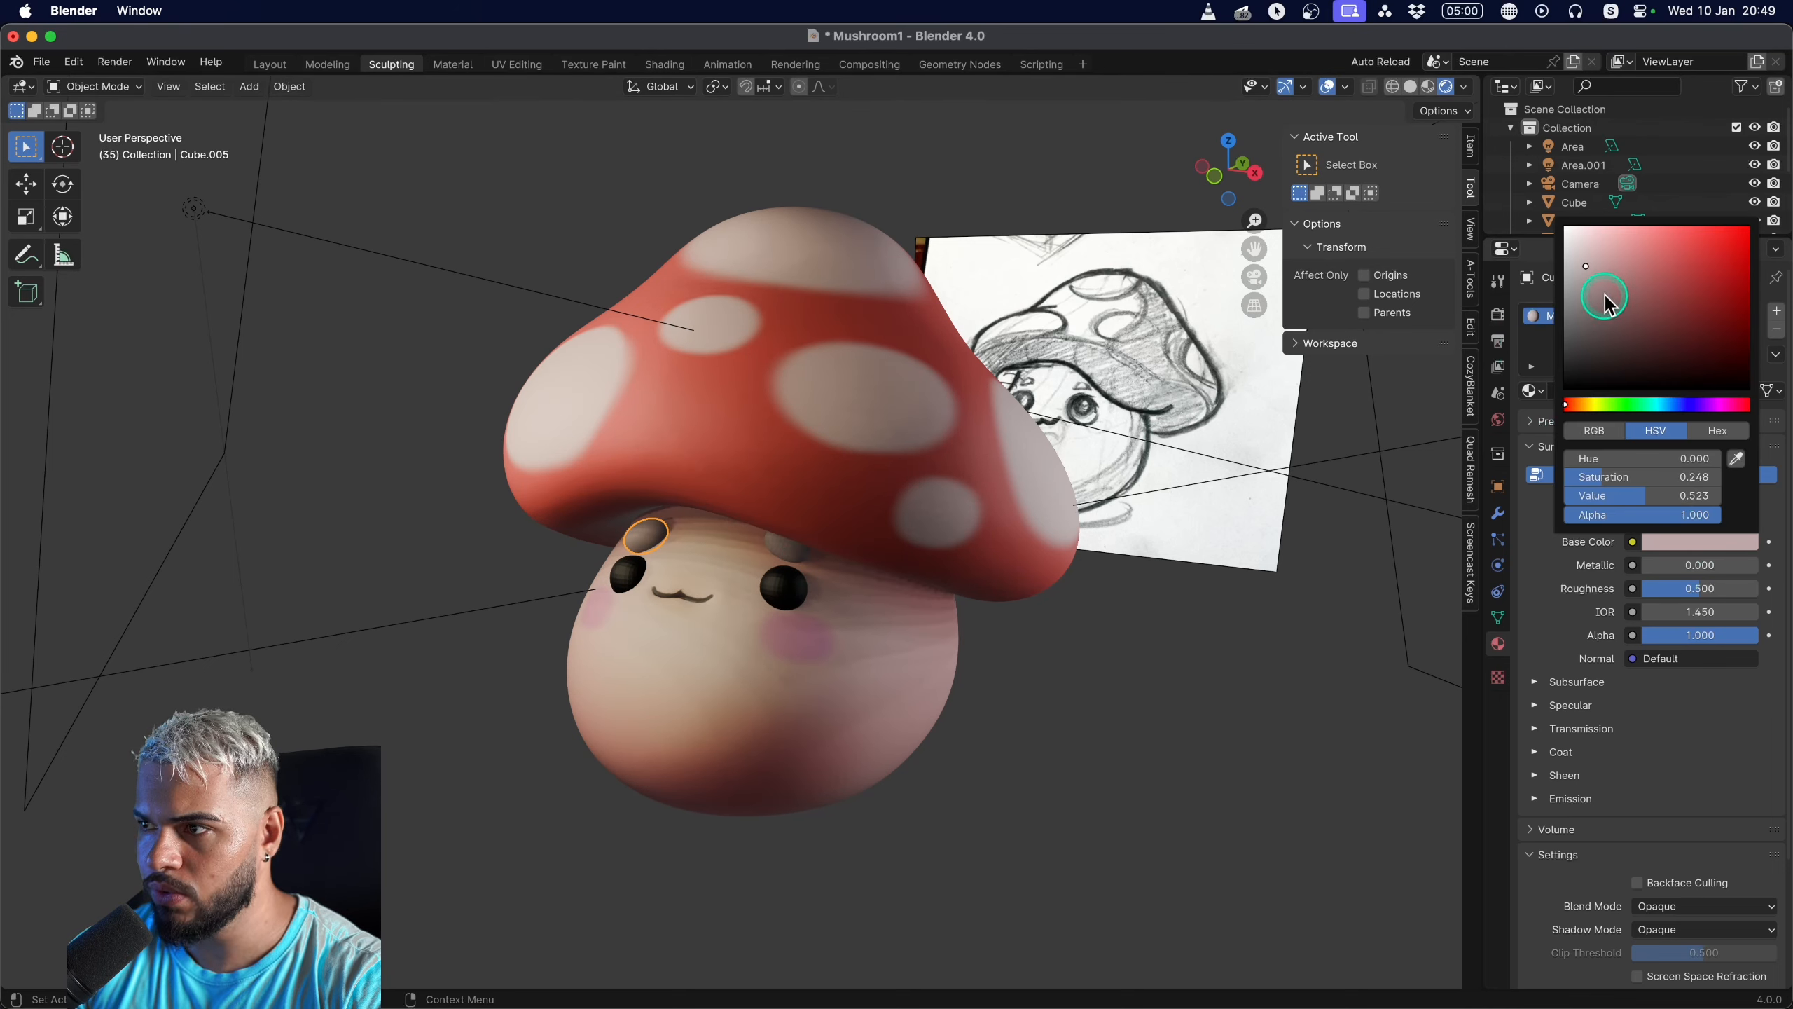
Move both eyebrows slightly higher above the eyes, closer to the cap's underside.
{"action": "key", "text": "g"}
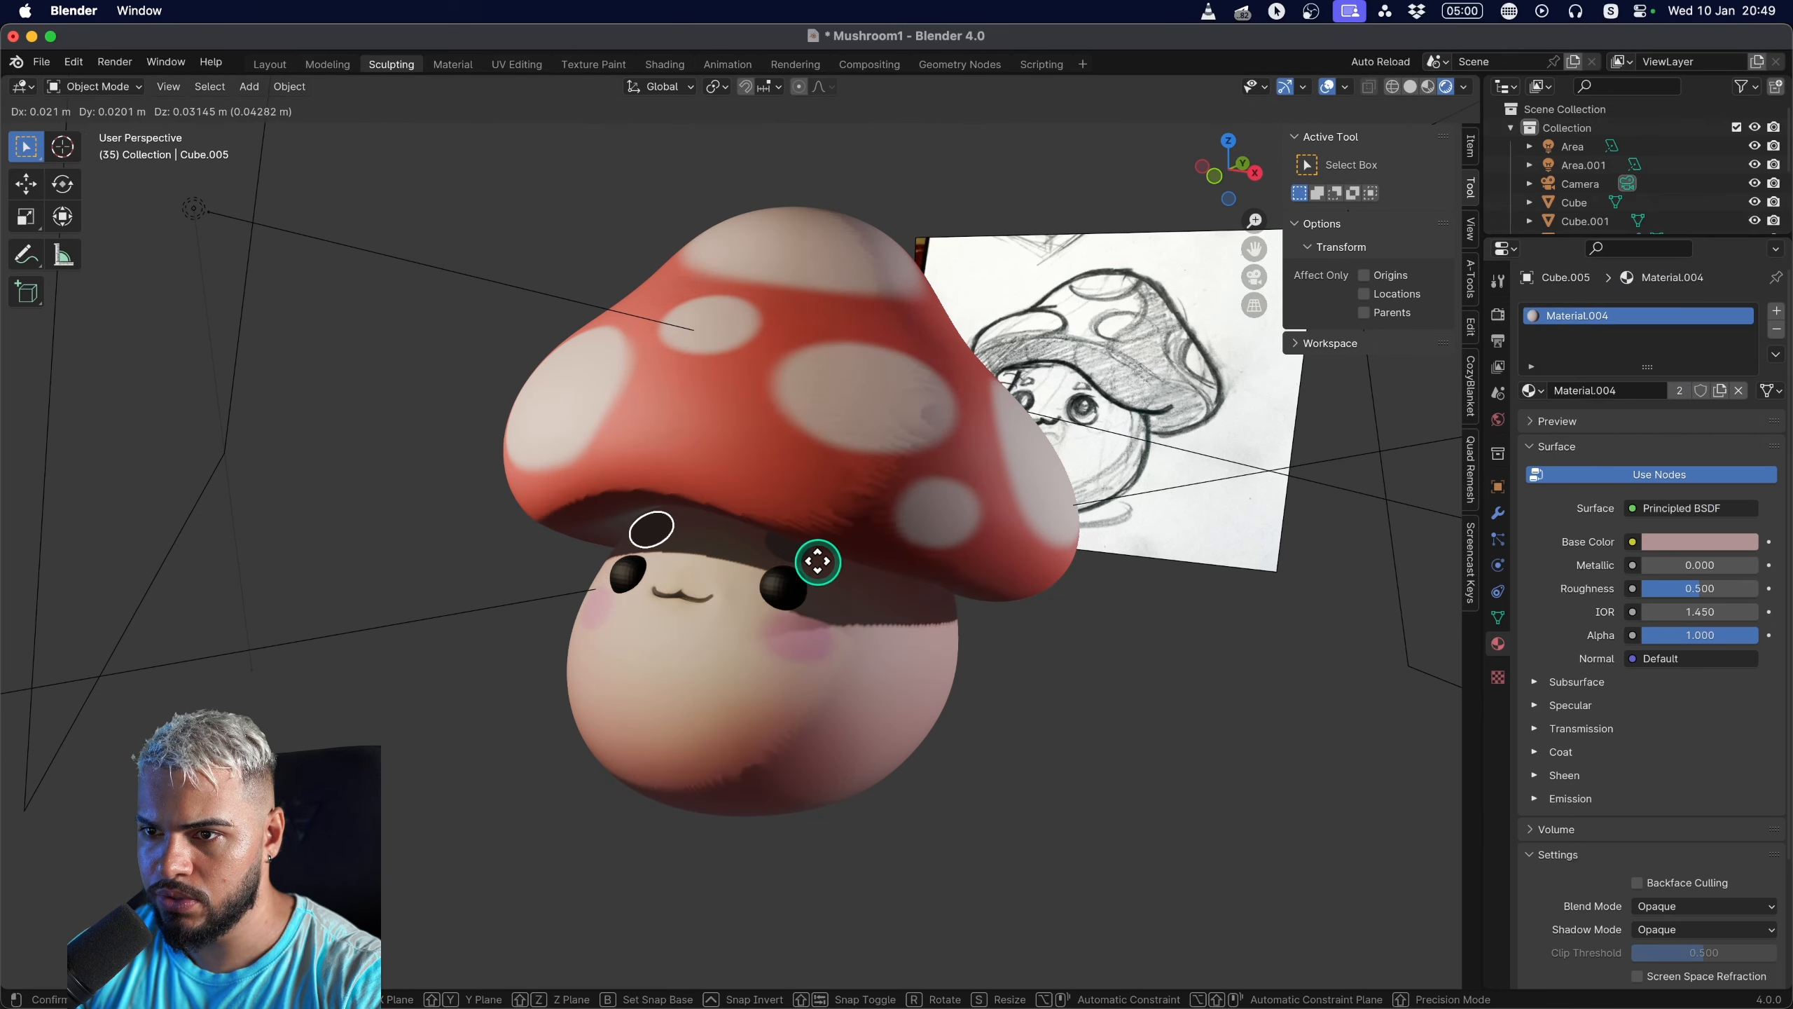
{"action": "left_click", "coordinate": [817, 562]}
{"action": "left_click", "coordinate": [786, 556]}
{"action": "key", "text": "g"}
{"action": "left_click", "coordinate": [794, 550]}
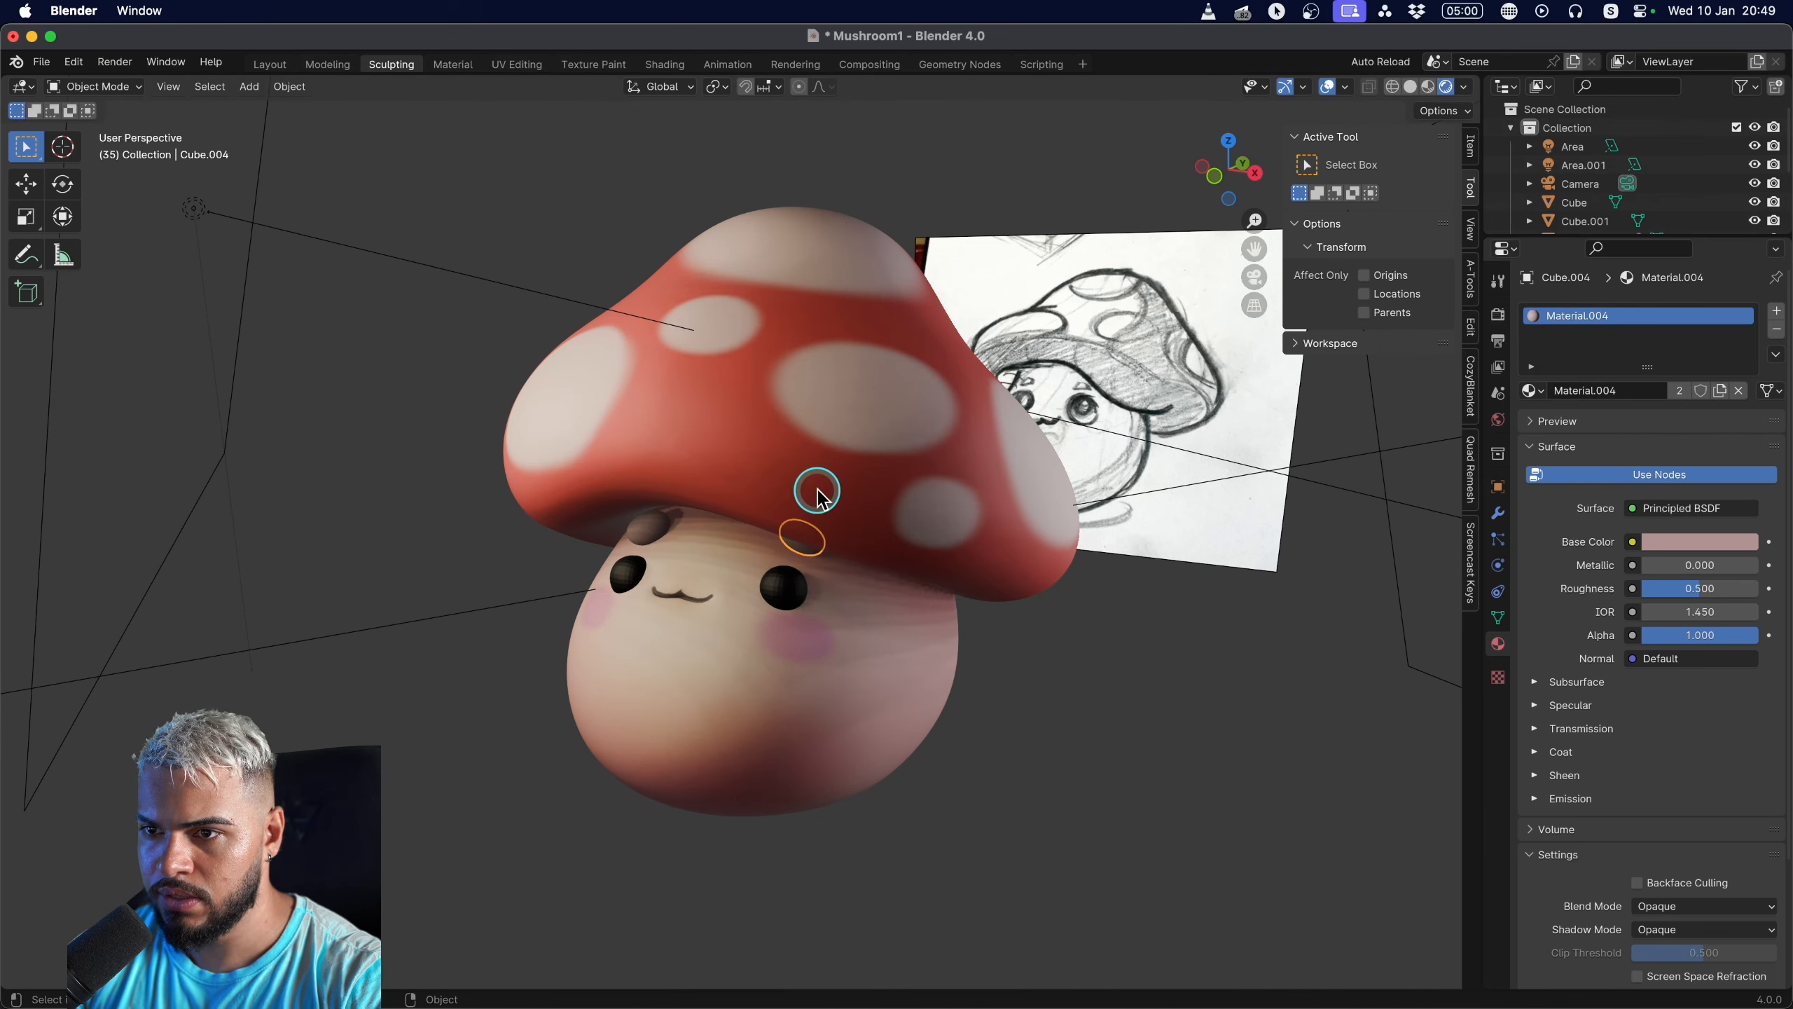
Rotate the mushroom cap to tilt it more to one side and reposition it on the body.
{"action": "left_click", "coordinate": [817, 498]}
{"action": "middle_click_drag", "start_coordinate": [817, 498], "coordinate": [853, 440]}
{"action": "middle_click_drag", "start_coordinate": [828, 553], "coordinate": [878, 391]}
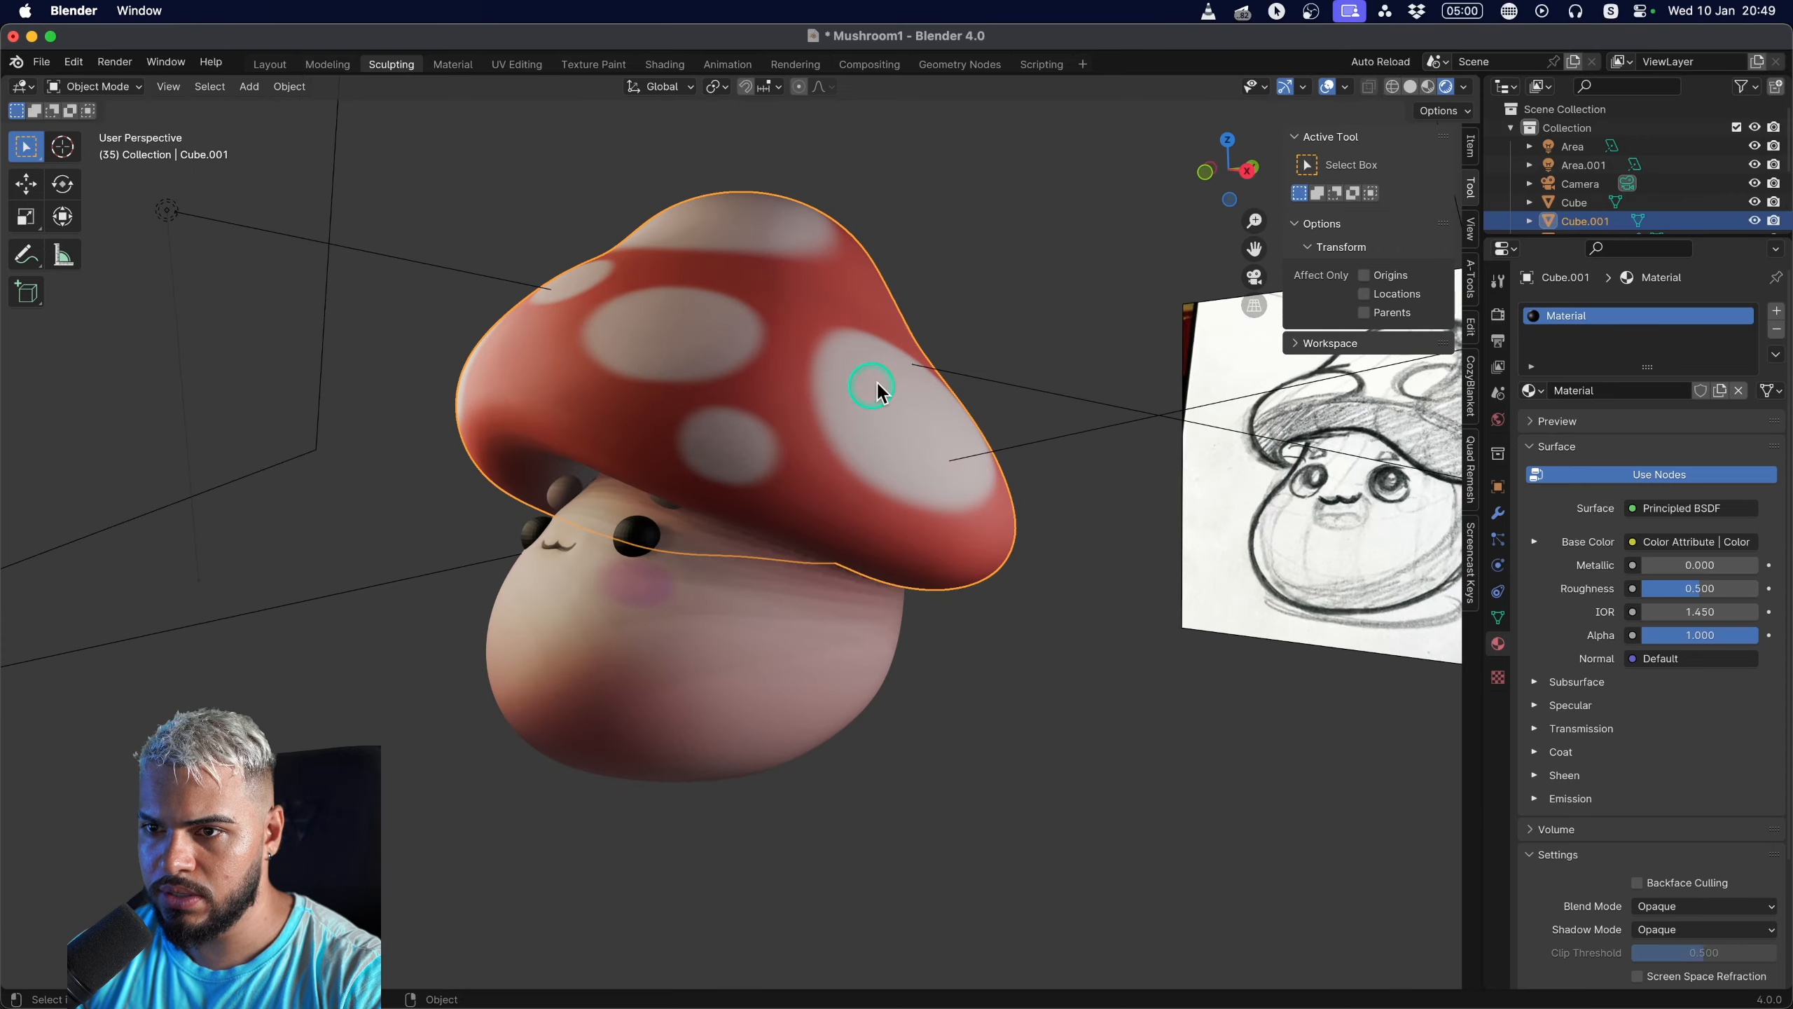
{"action": "key", "text": "r"}
{"action": "left_click", "coordinate": [1016, 368]}
{"action": "middle_click_drag", "start_coordinate": [1016, 369], "coordinate": [1112, 408]}
{"action": "key", "text": "g"}
{"action": "left_click", "coordinate": [952, 377]}
Nudge the tilted cap on the head, scale it down slightly, and deselect it.
{"action": "middle_click_drag", "start_coordinate": [670, 536], "coordinate": [872, 523]}
{"action": "middle_click_drag", "start_coordinate": [763, 455], "coordinate": [780, 492]}
{"action": "key", "text": "g"}
{"action": "left_click", "coordinate": [800, 480]}
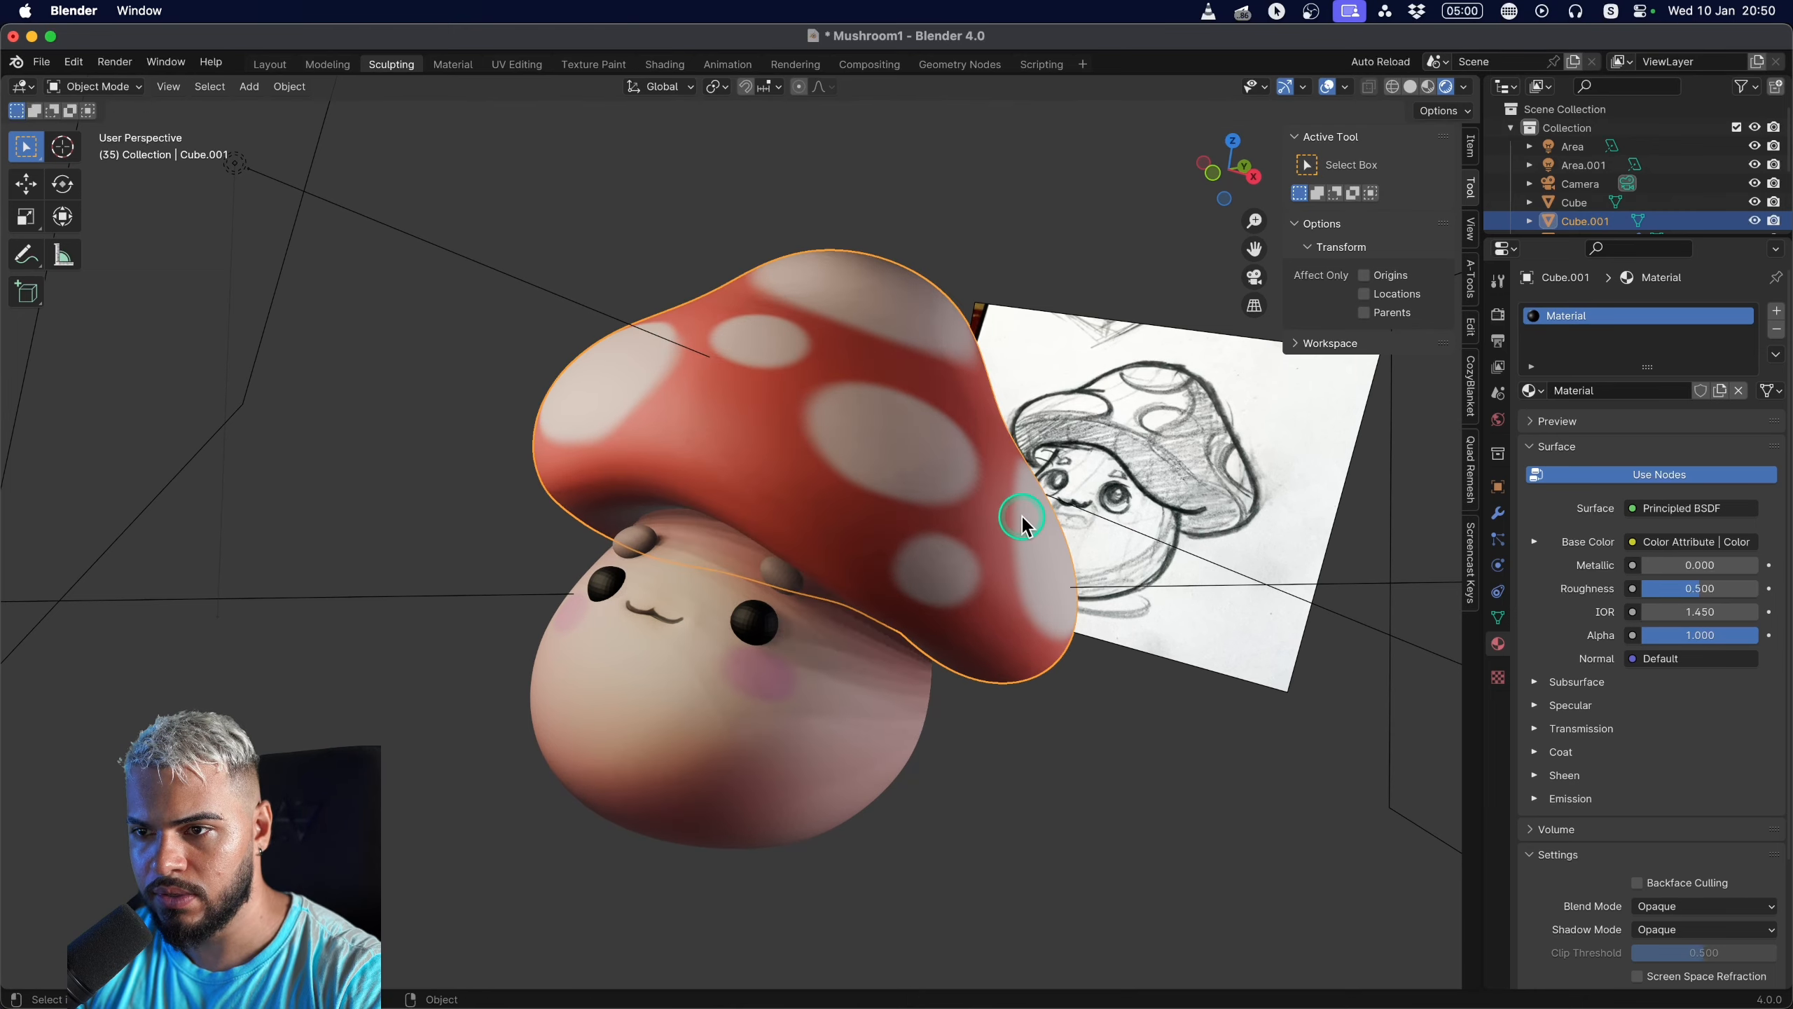
{"action": "key", "text": "s"}
{"action": "left_click", "coordinate": [997, 528]}
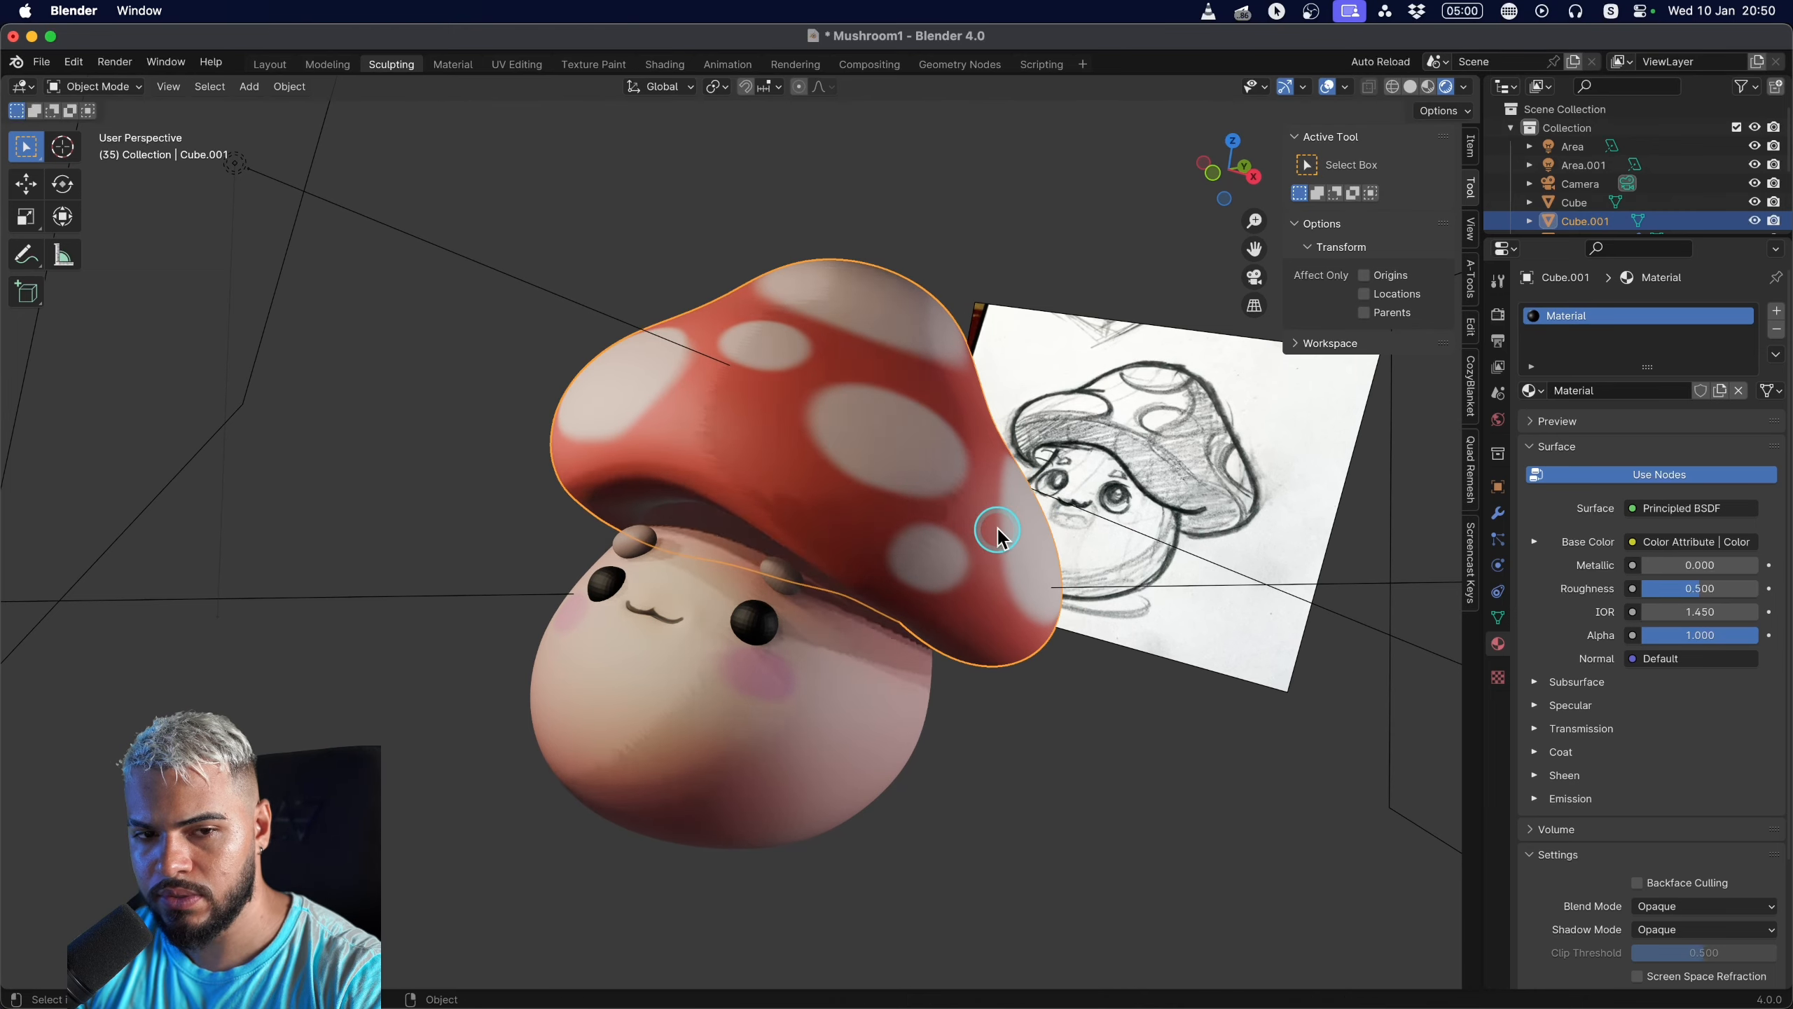
{"action": "middle_click_drag", "start_coordinate": [933, 531], "coordinate": [1059, 548]}
{"action": "mouse_move", "coordinate": [649, 575]}
{"action": "middle_mouse_down"}
{"action": "mouse_move", "coordinate": [924, 536]}
{"action": "mouse_move", "coordinate": [620, 520]}
{"action": "mouse_move", "coordinate": [824, 477]}
{"action": "mouse_move", "coordinate": [855, 447]}
{"action": "mouse_move", "coordinate": [840, 428]}
{"action": "mouse_move", "coordinate": [896, 468]}
{"action": "mouse_move", "coordinate": [733, 592]}
{"action": "mouse_move", "coordinate": [856, 576]}
{"action": "middle_mouse_up"}
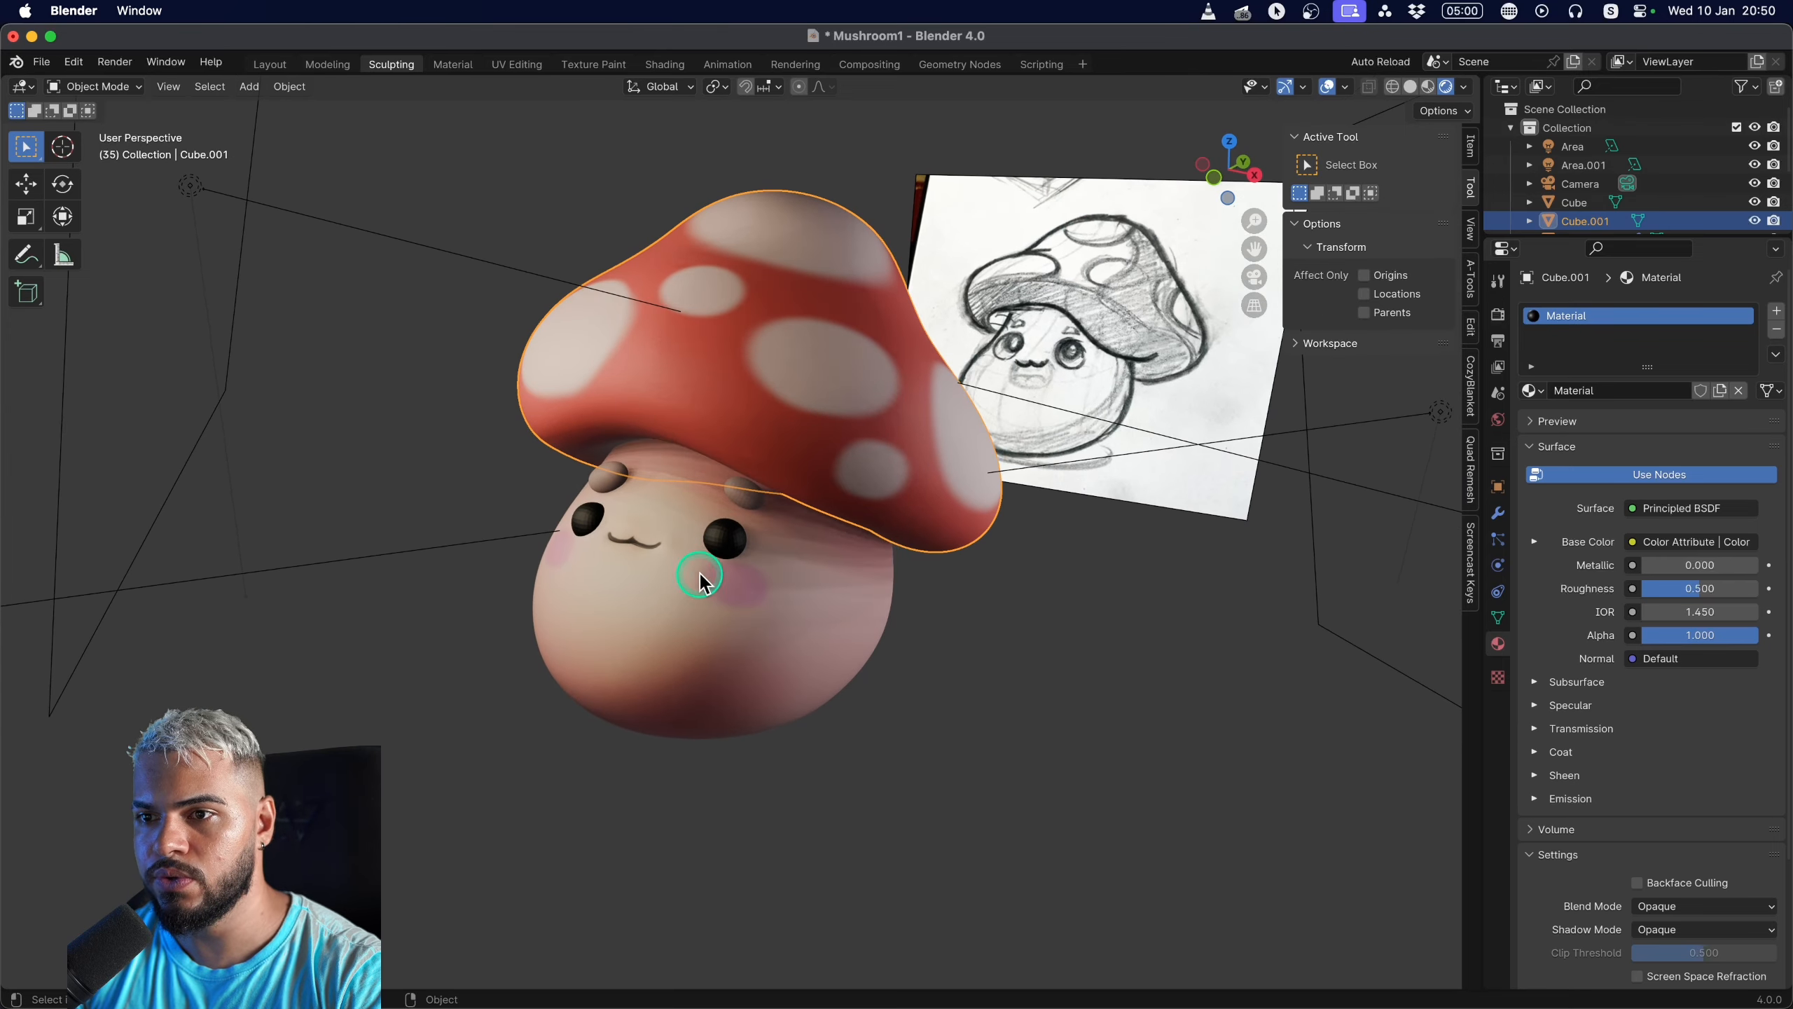
{"action": "left_click", "coordinate": [942, 698]}
Select the eye above the large pink cheek and set its material roughness to 0.000.
{"action": "middle_click_drag", "start_coordinate": [736, 616], "coordinate": [774, 629], "text": "shift"}
{"action": "left_click", "coordinate": [757, 556]}
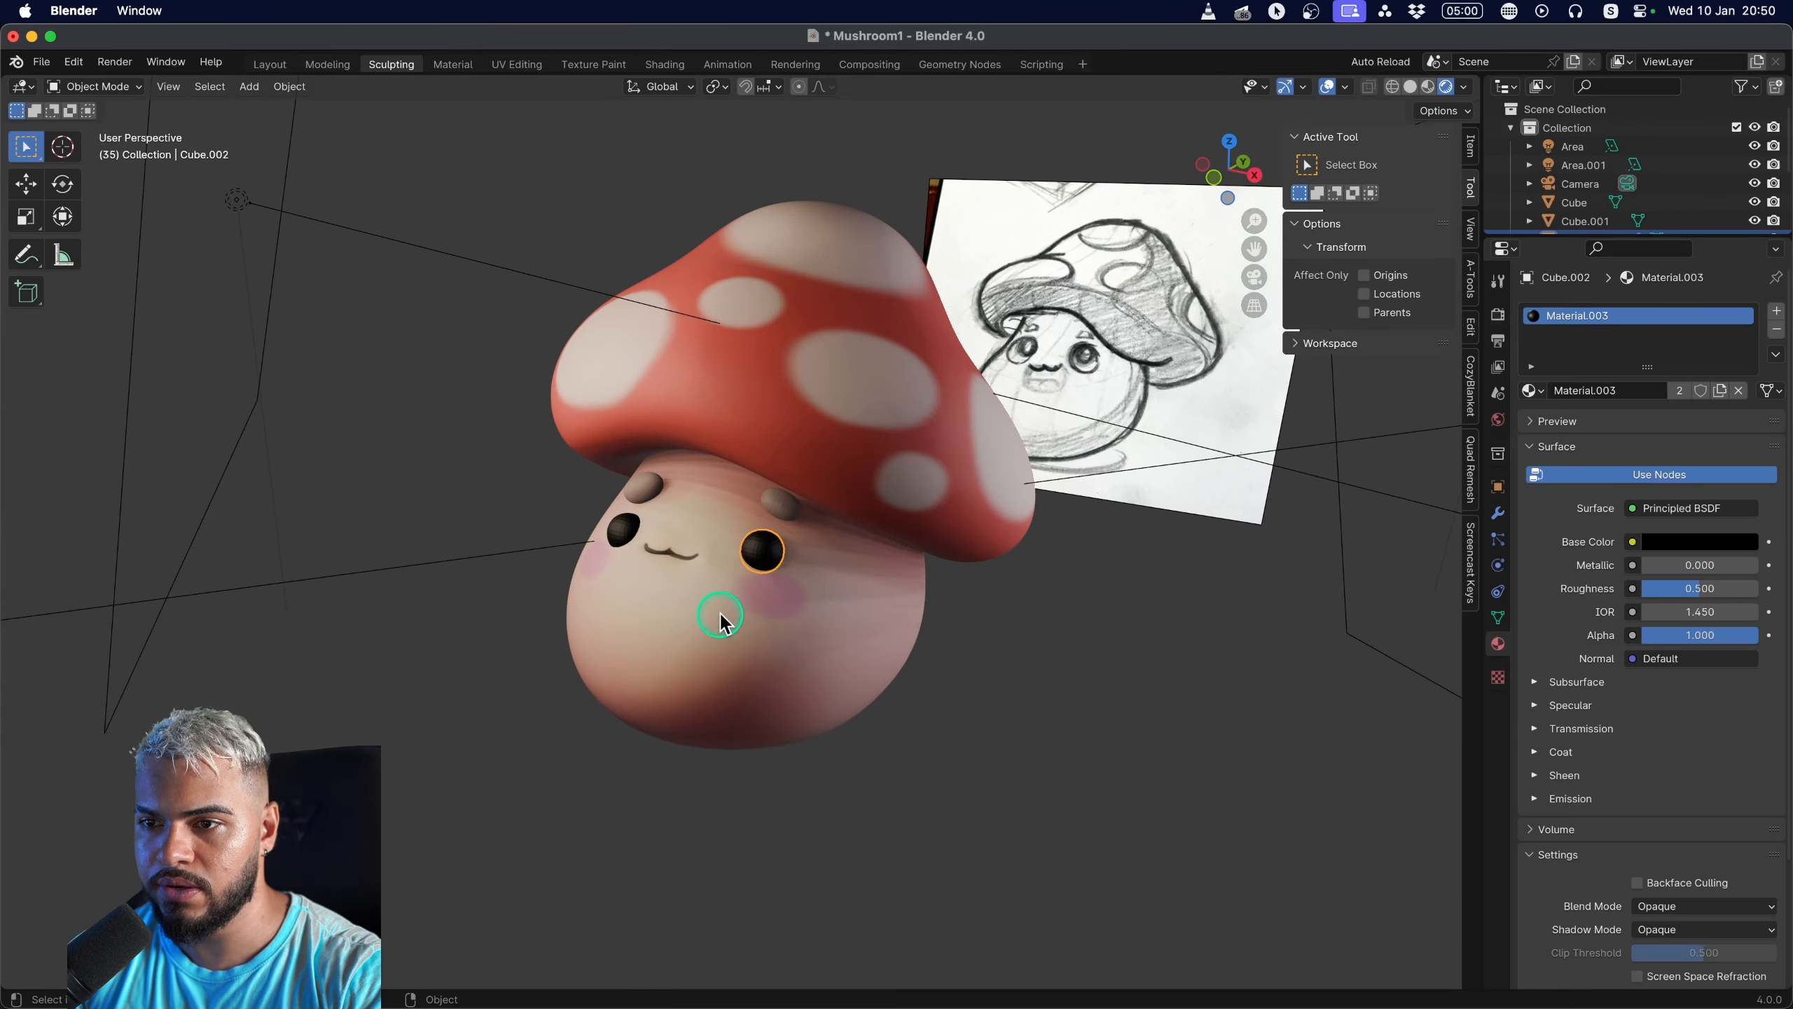
{"action": "scroll", "coordinate": [710, 579], "scroll_direction": "up", "scroll_amount": 3}
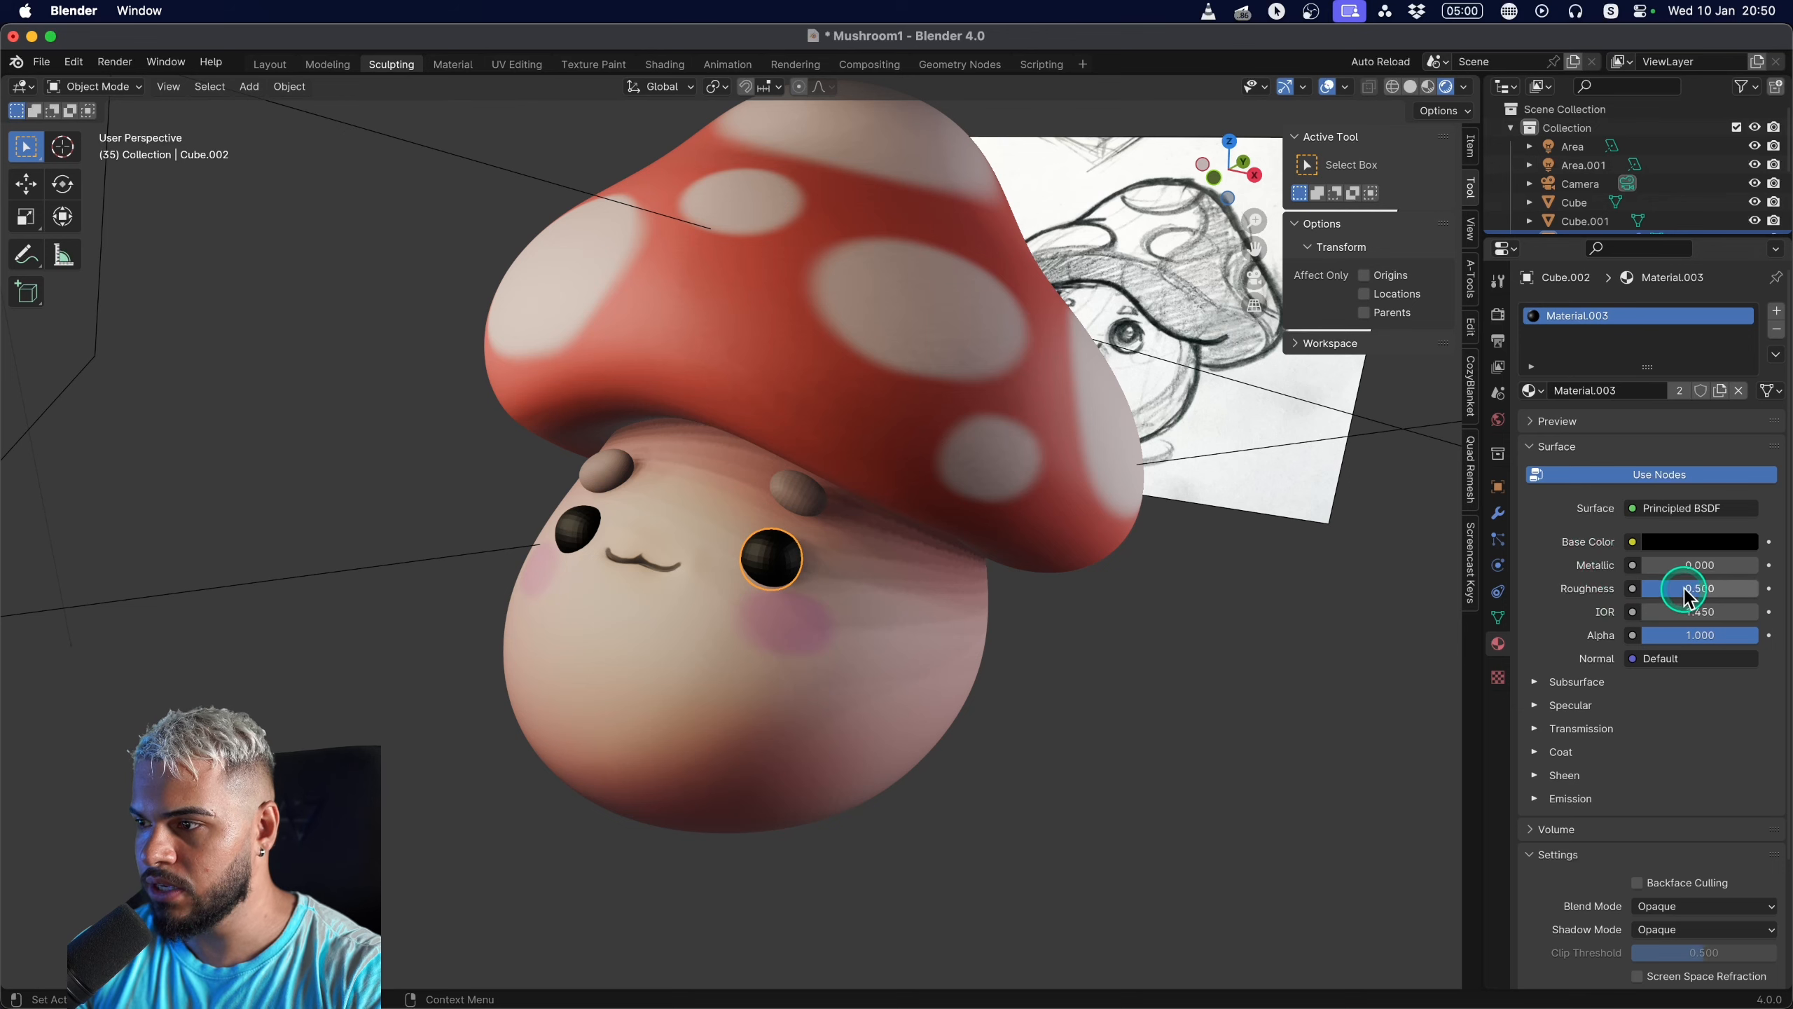
{"action": "left_click_drag", "start_coordinate": [1684, 589], "coordinate": [1589, 567]}
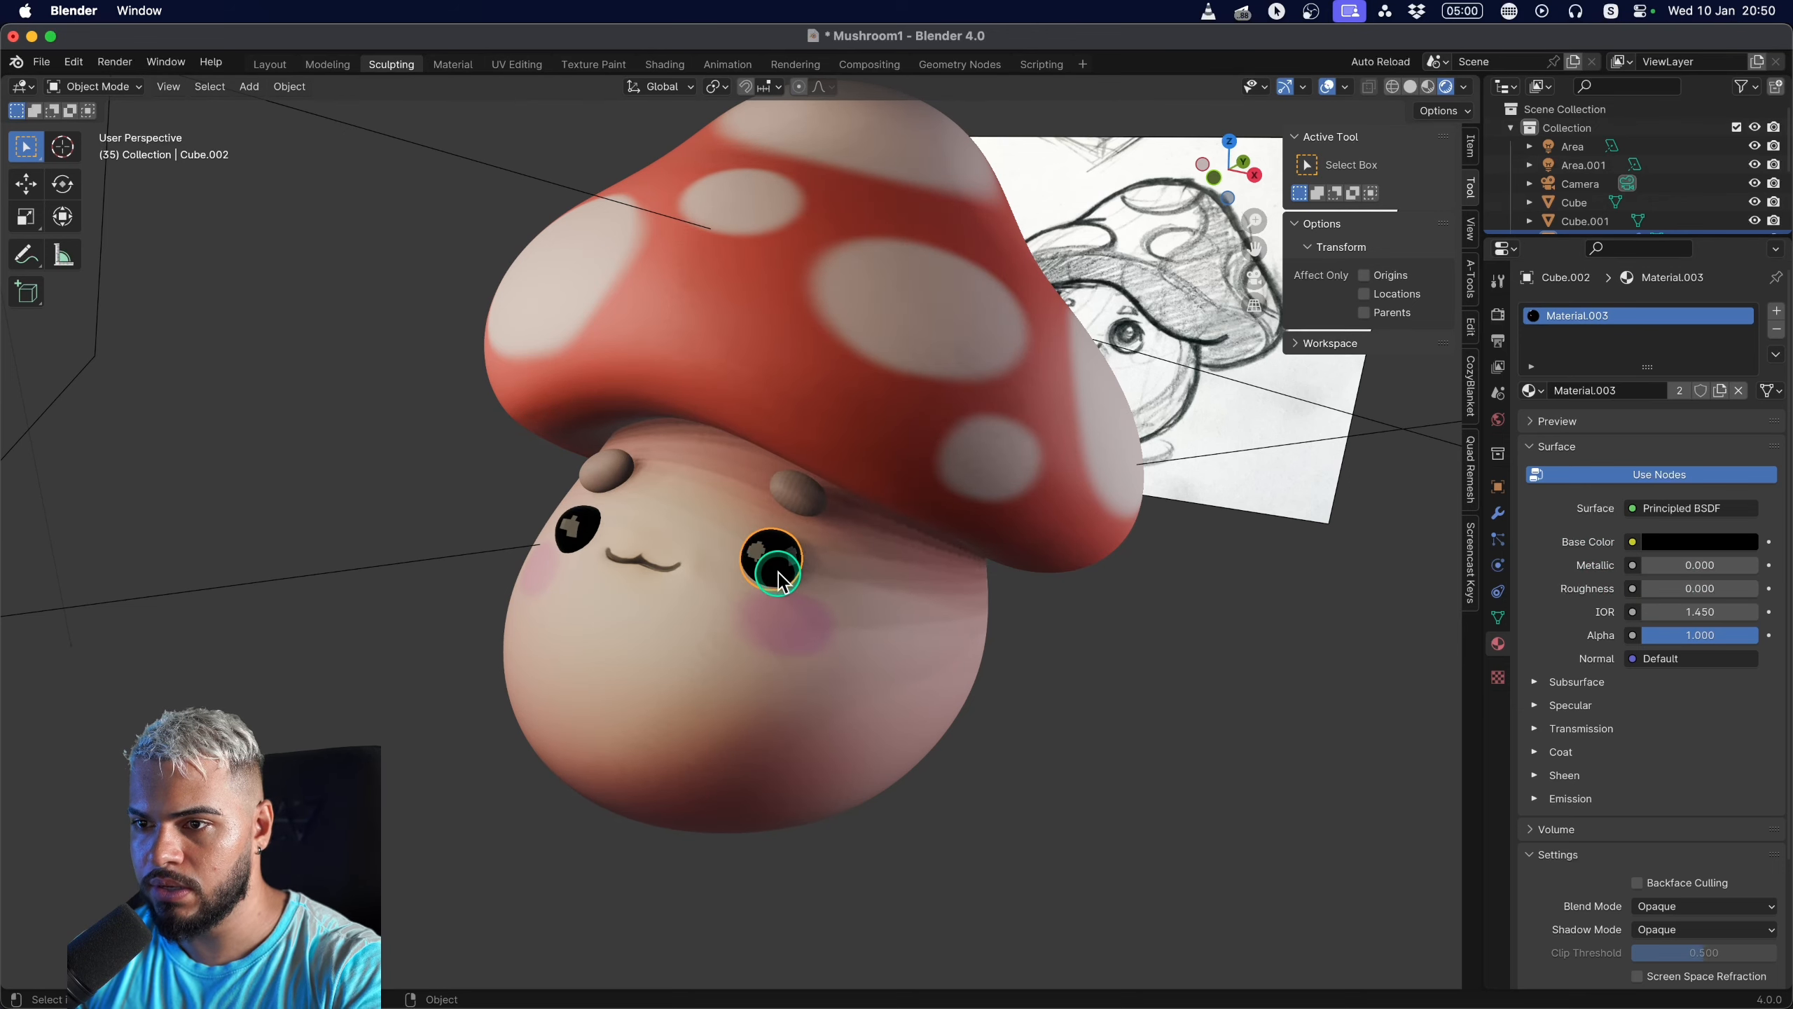
Set the viewport level of the selected eye's Subdivision modifier to 5.
{"action": "middle_click_drag", "start_coordinate": [777, 574], "coordinate": [823, 576], "text": "shift"}
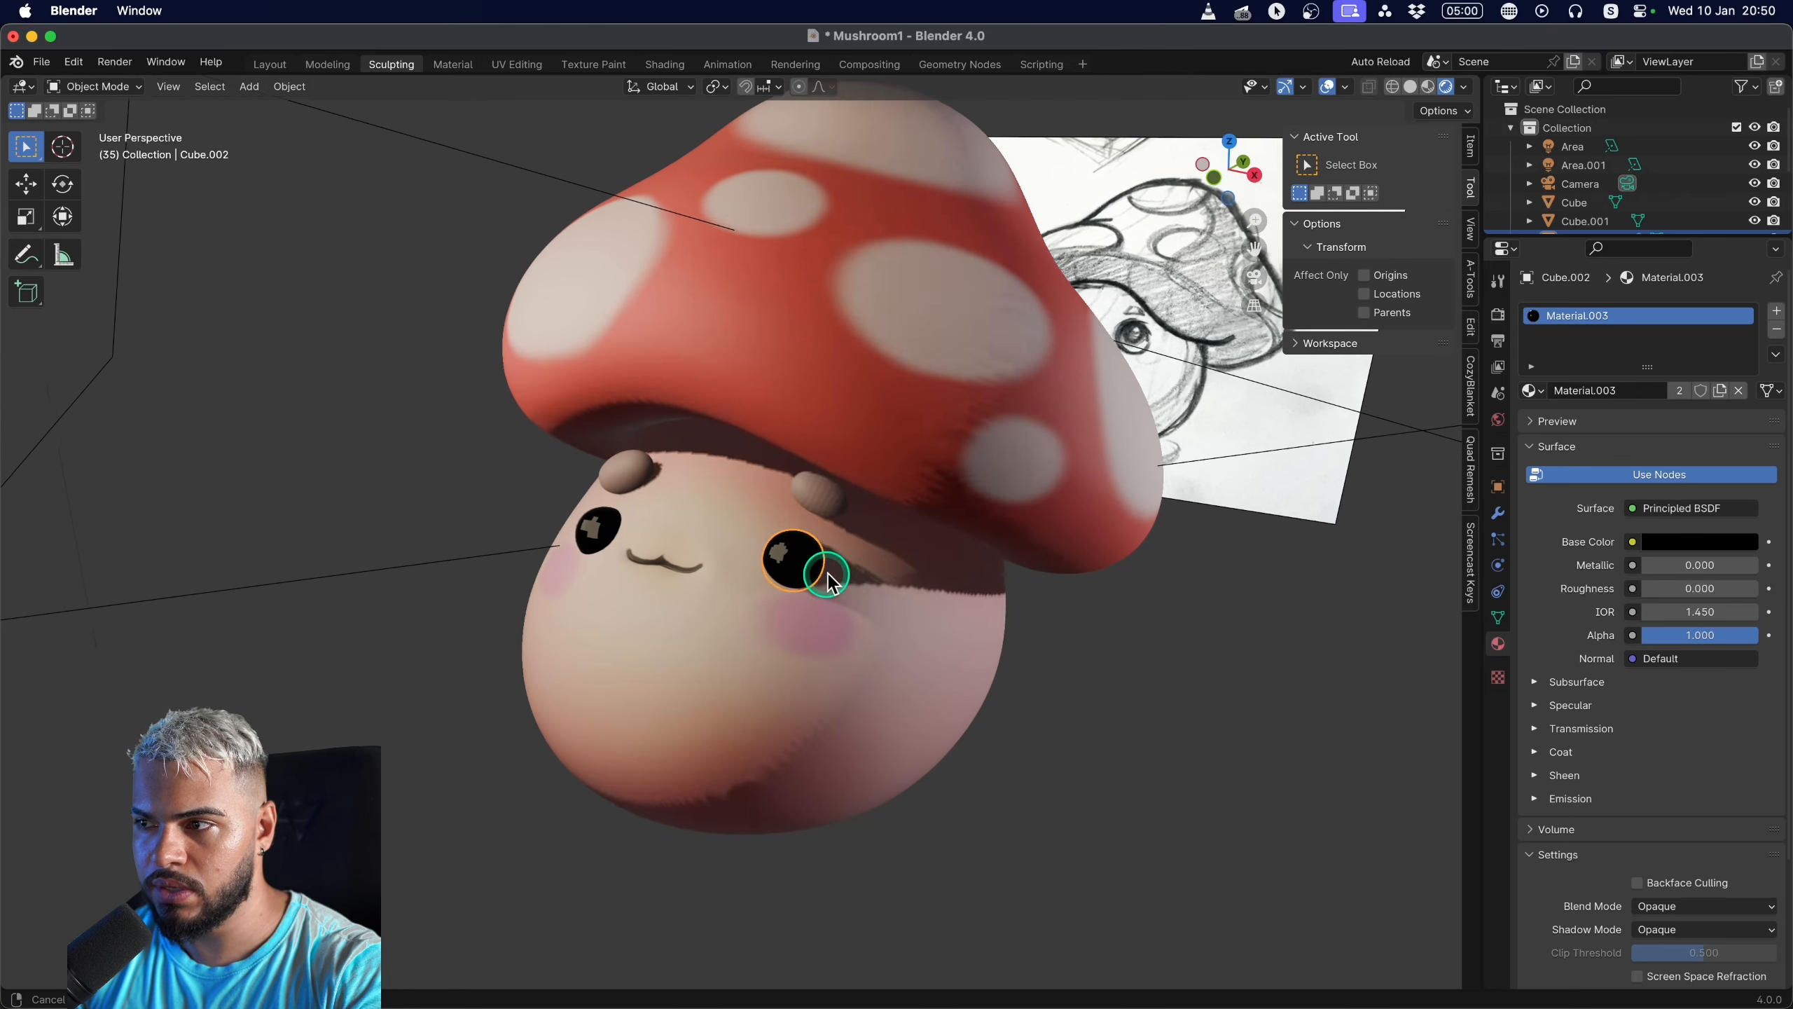
{"action": "left_click", "coordinate": [1499, 514]}
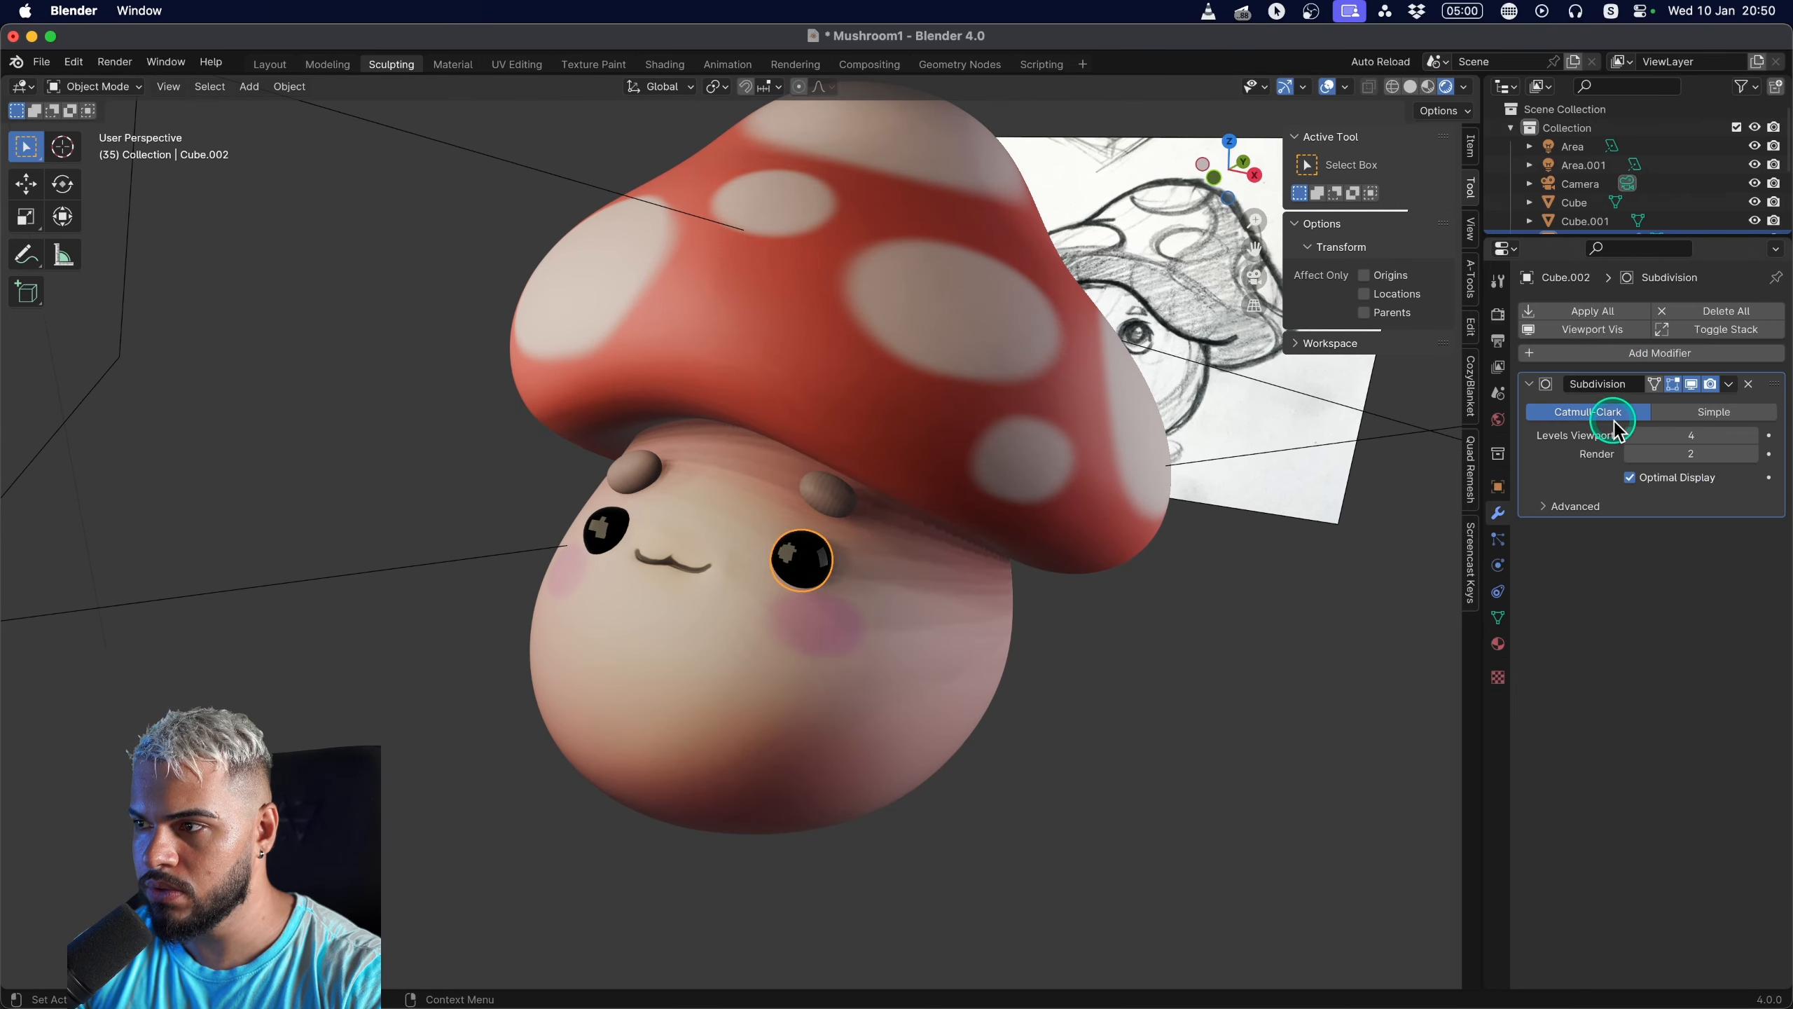
{"action": "left_click", "coordinate": [1766, 435]}
{"action": "left_click", "coordinate": [1752, 436]}
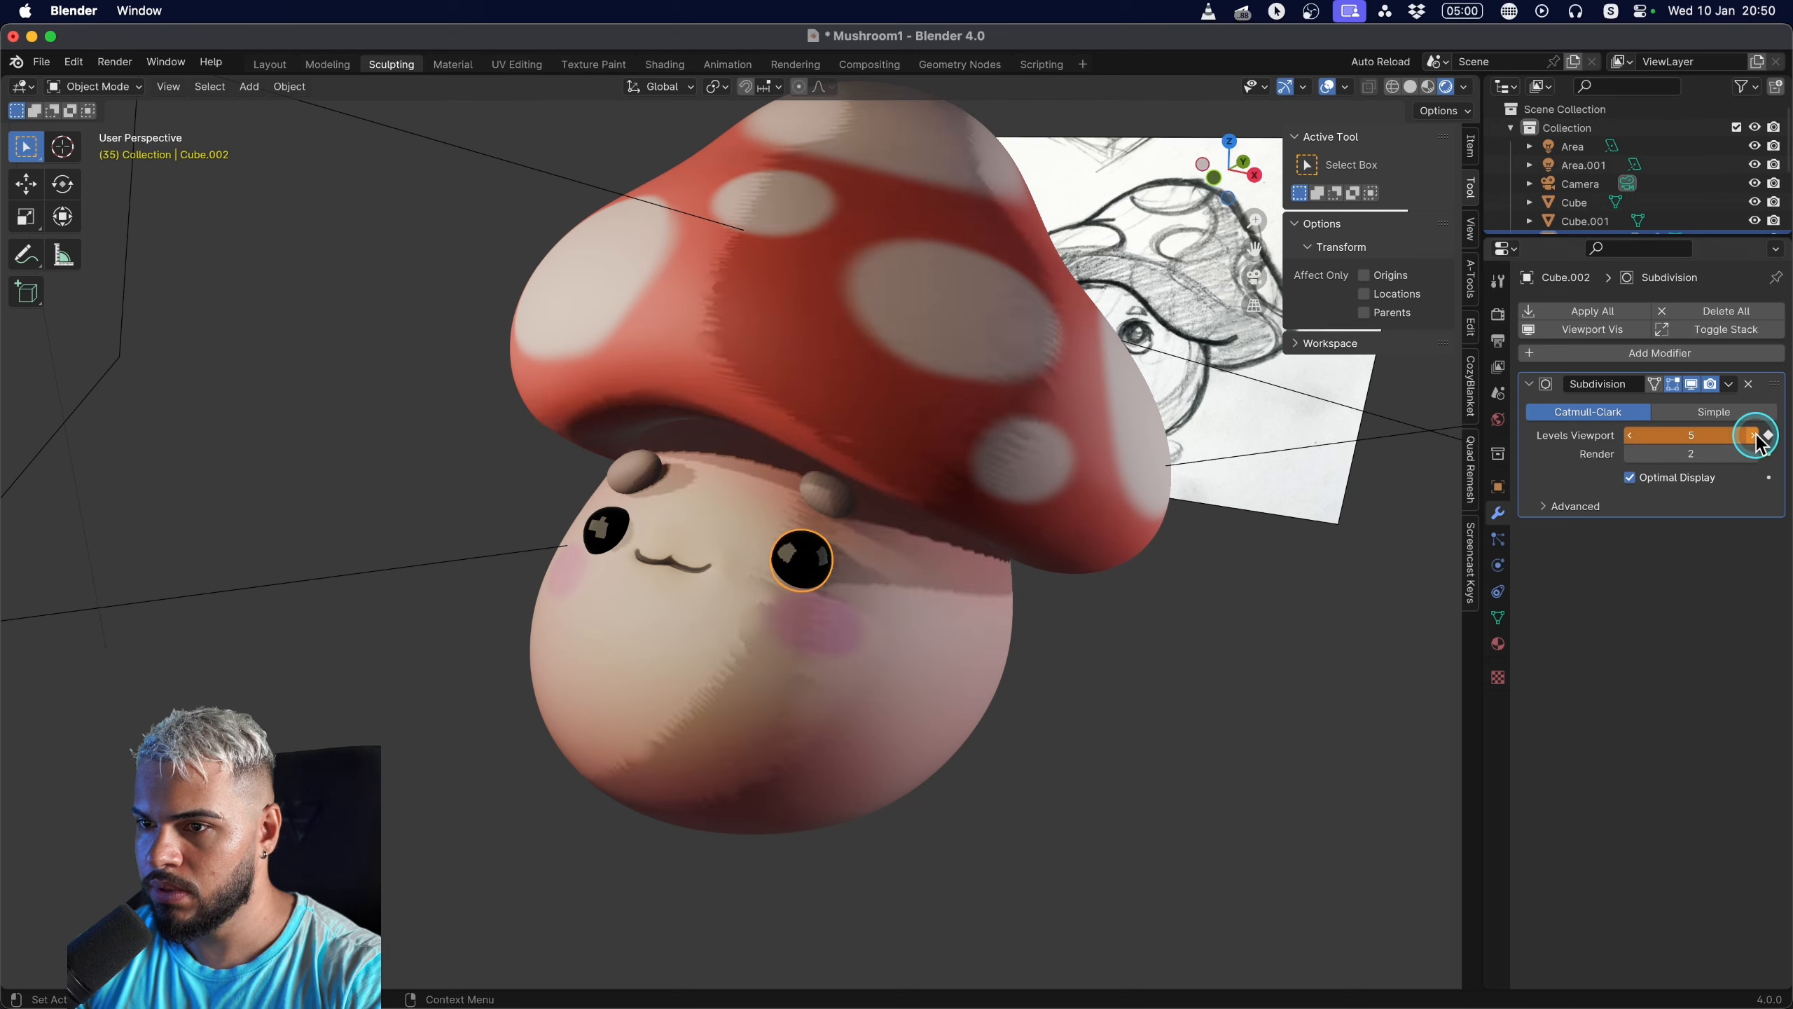
{"action": "left_click", "coordinate": [1768, 436]}
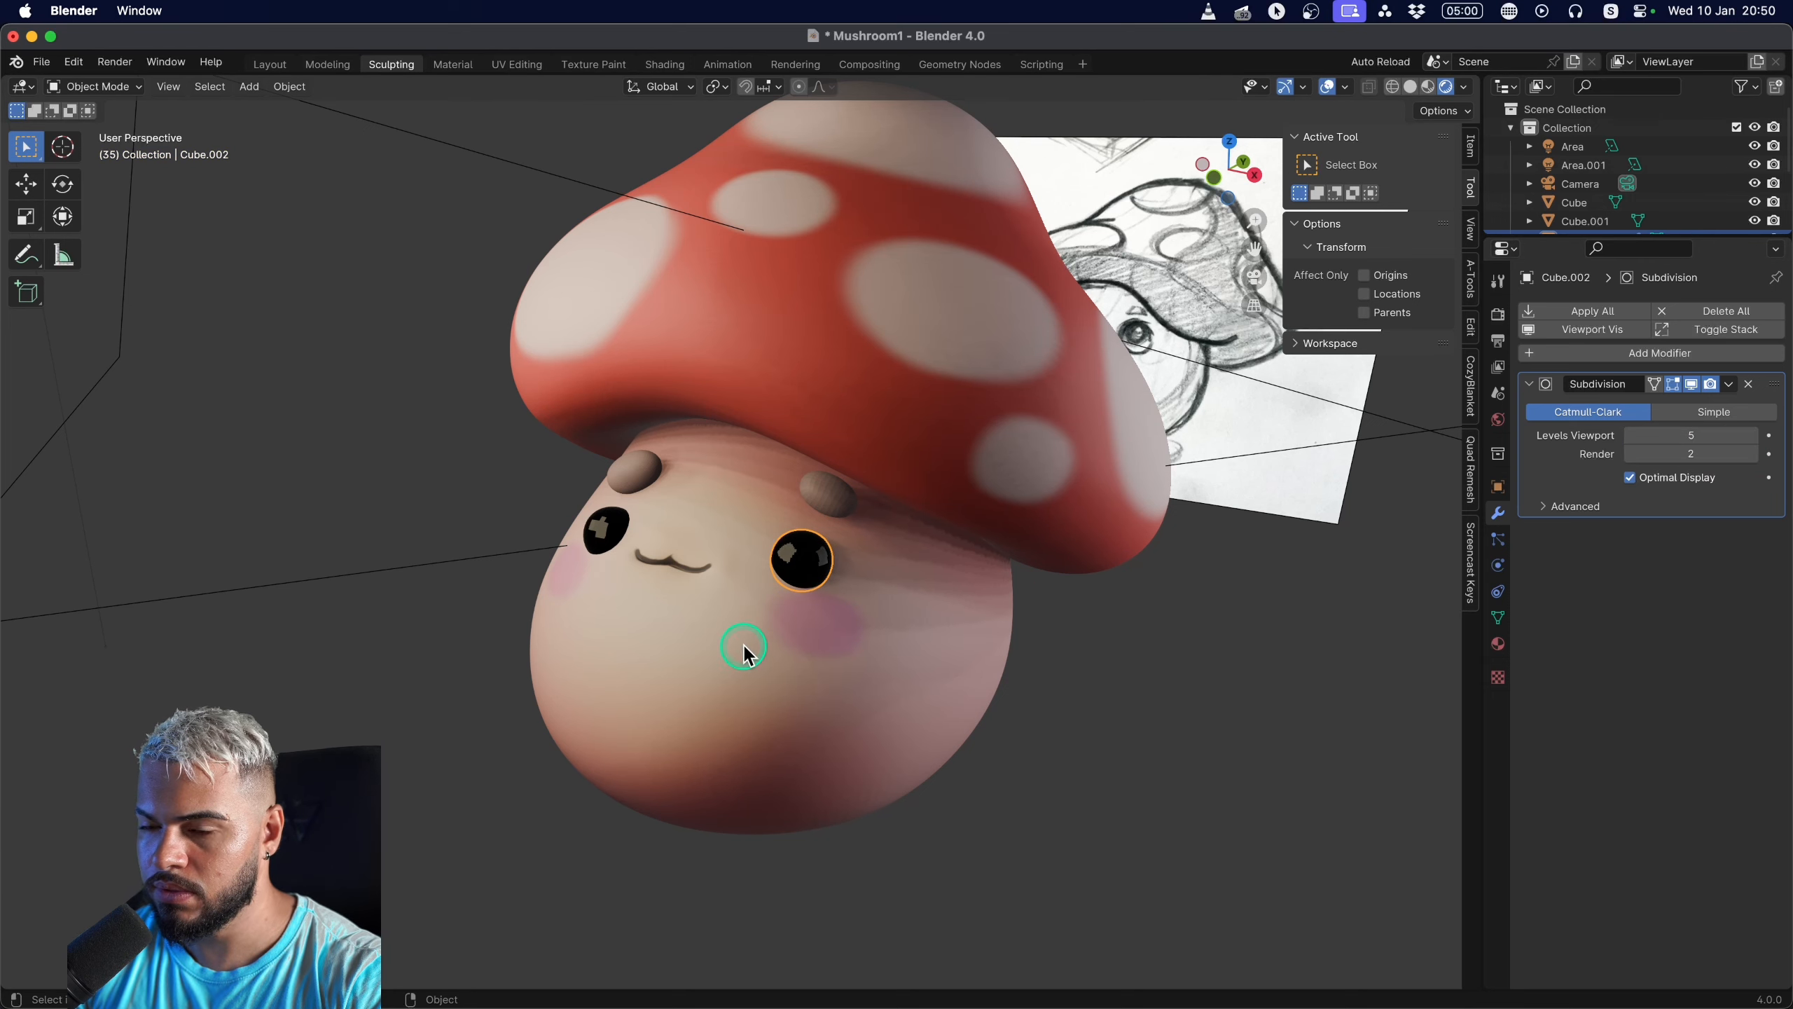
Try to apply the selected eye's Subdivision modifier while in Edit Mode.
{"action": "key", "text": "Tab"}
{"action": "middle_click_drag", "start_coordinate": [874, 586], "coordinate": [960, 650]}
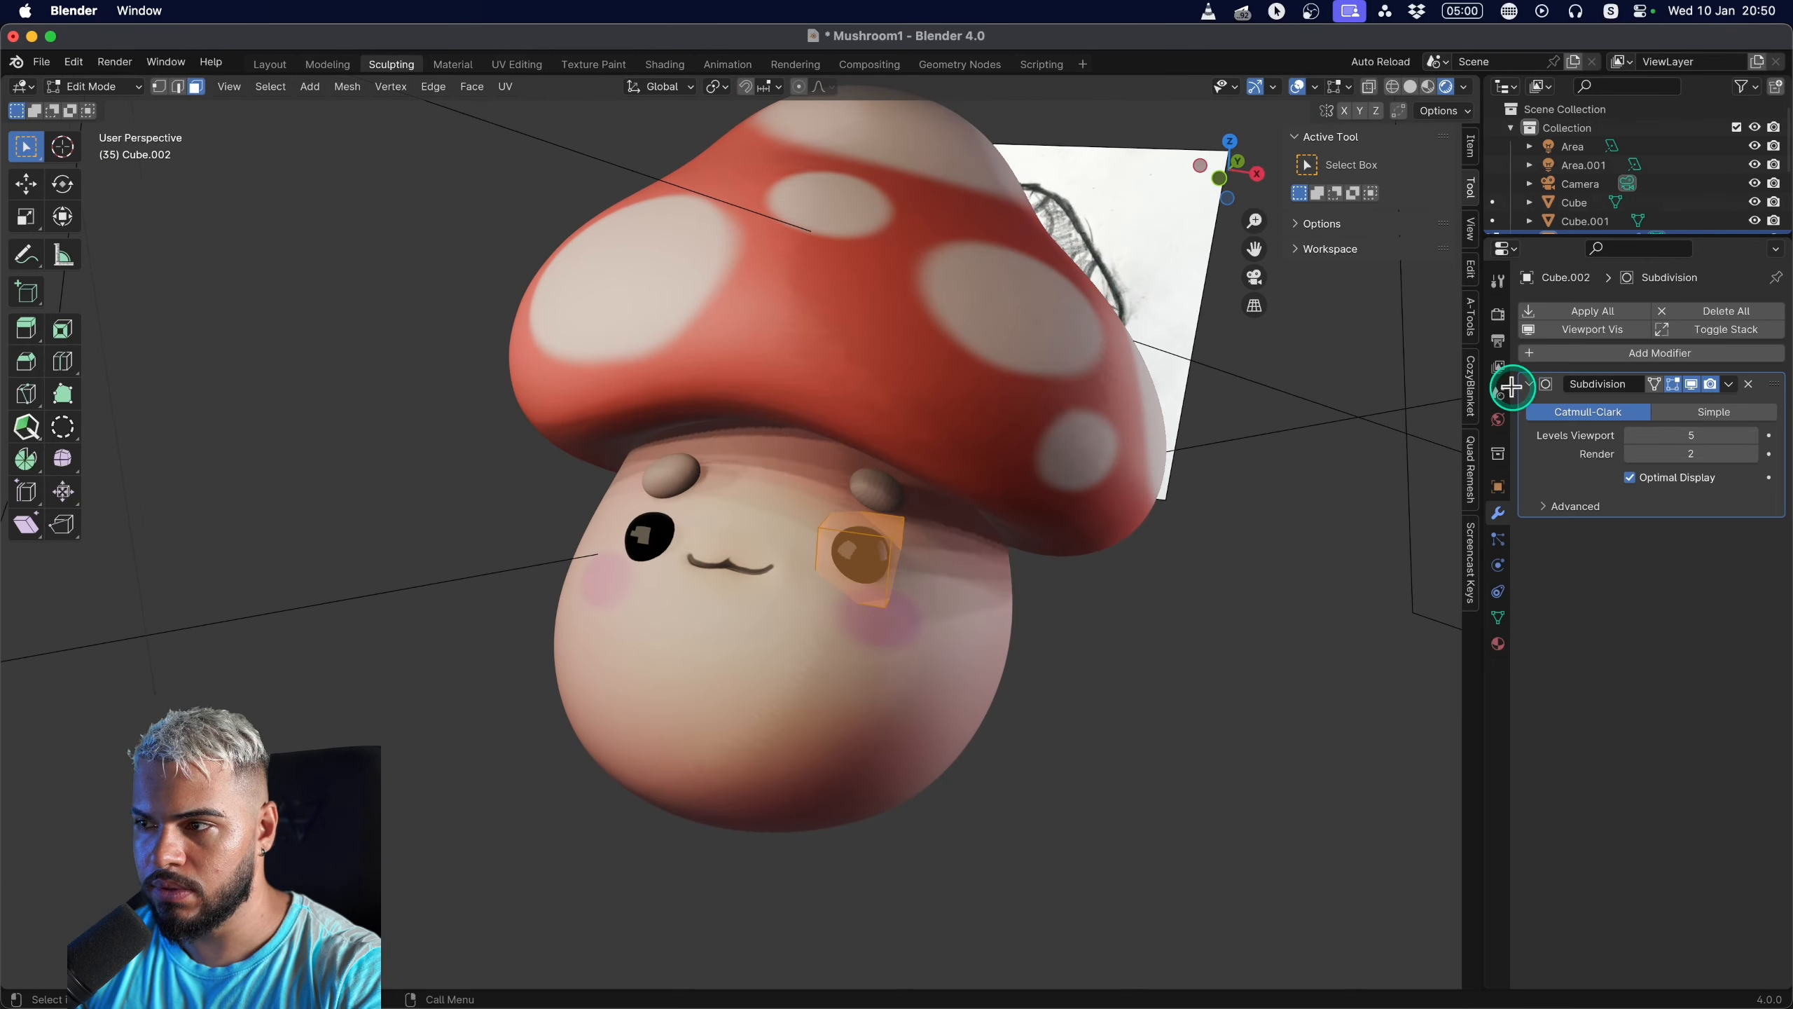
{"action": "left_click", "coordinate": [1728, 384]}
{"action": "left_click", "coordinate": [1678, 406]}
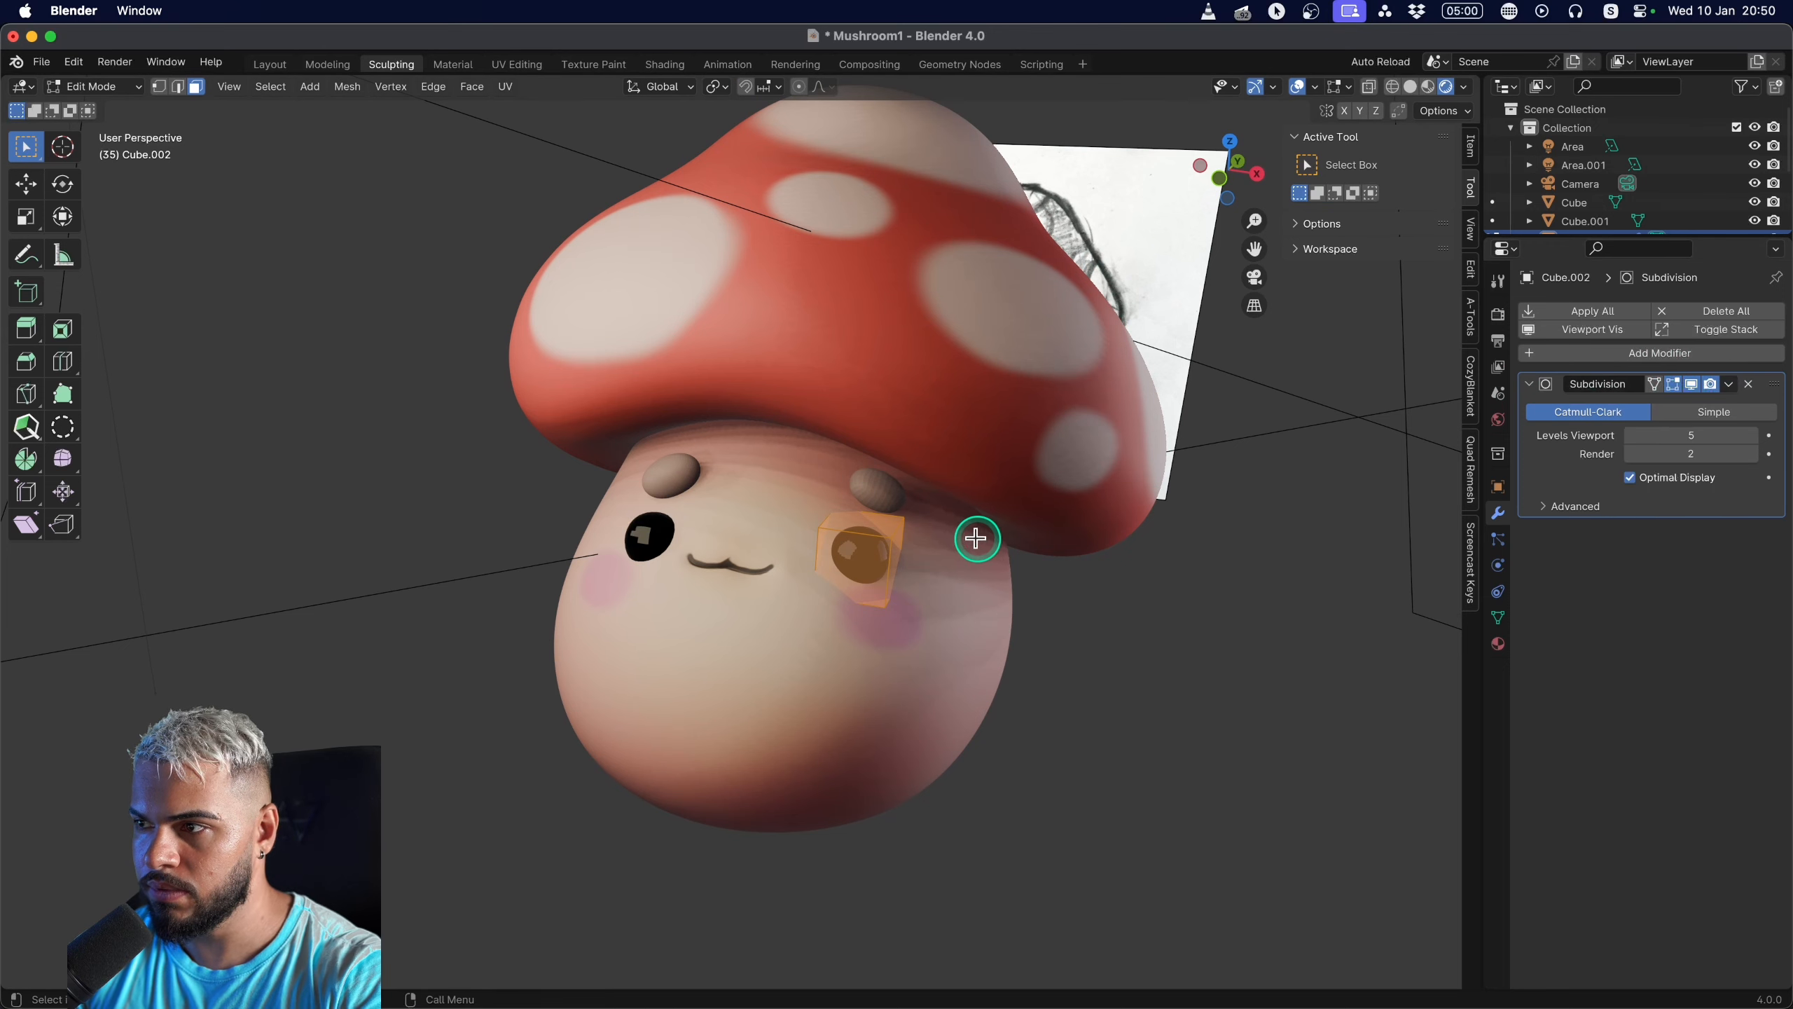
Apply the eye's Subdivision modifier in Object Mode and inspect the resulting mesh in Edit Mode.
{"action": "key", "text": "Tab"}
{"action": "left_click", "coordinate": [1584, 409]}
{"action": "left_click", "coordinate": [1729, 385]}
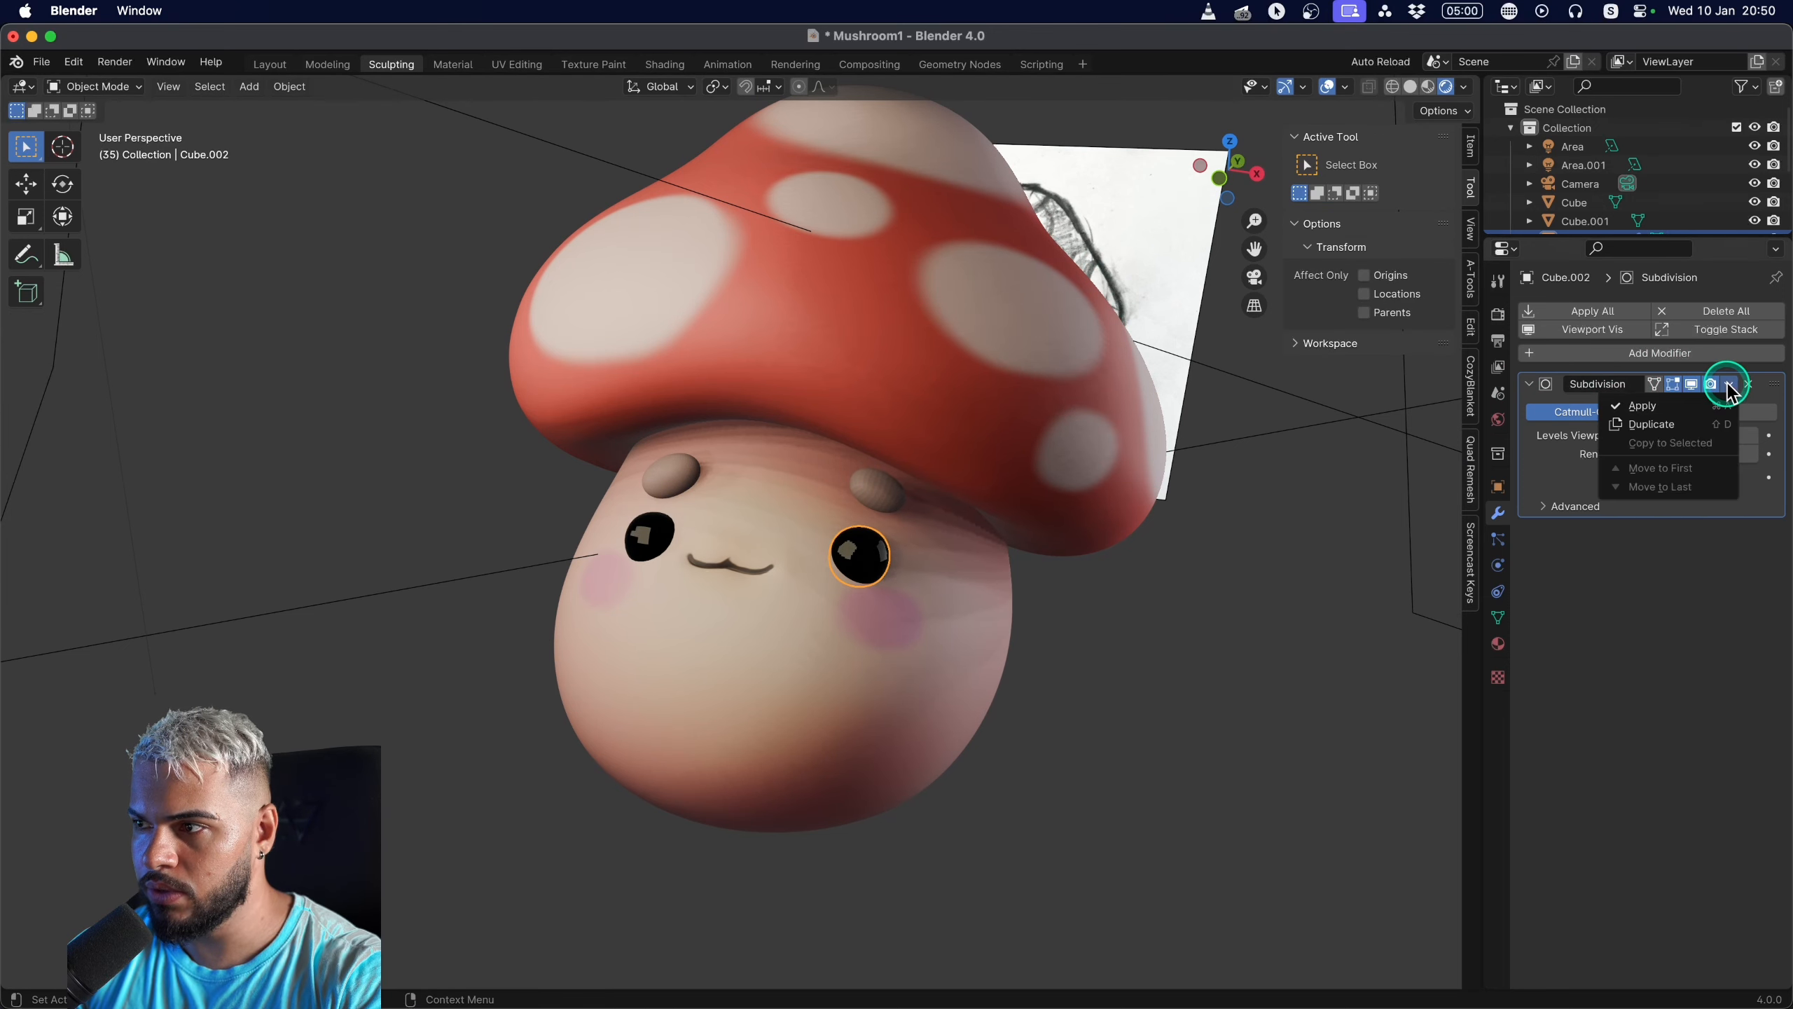
{"action": "left_click", "coordinate": [1666, 406]}
{"action": "middle_click_drag", "start_coordinate": [912, 561], "coordinate": [848, 561]}
{"action": "key", "text": "Tab"}
{"action": "key", "text": "Tab"}
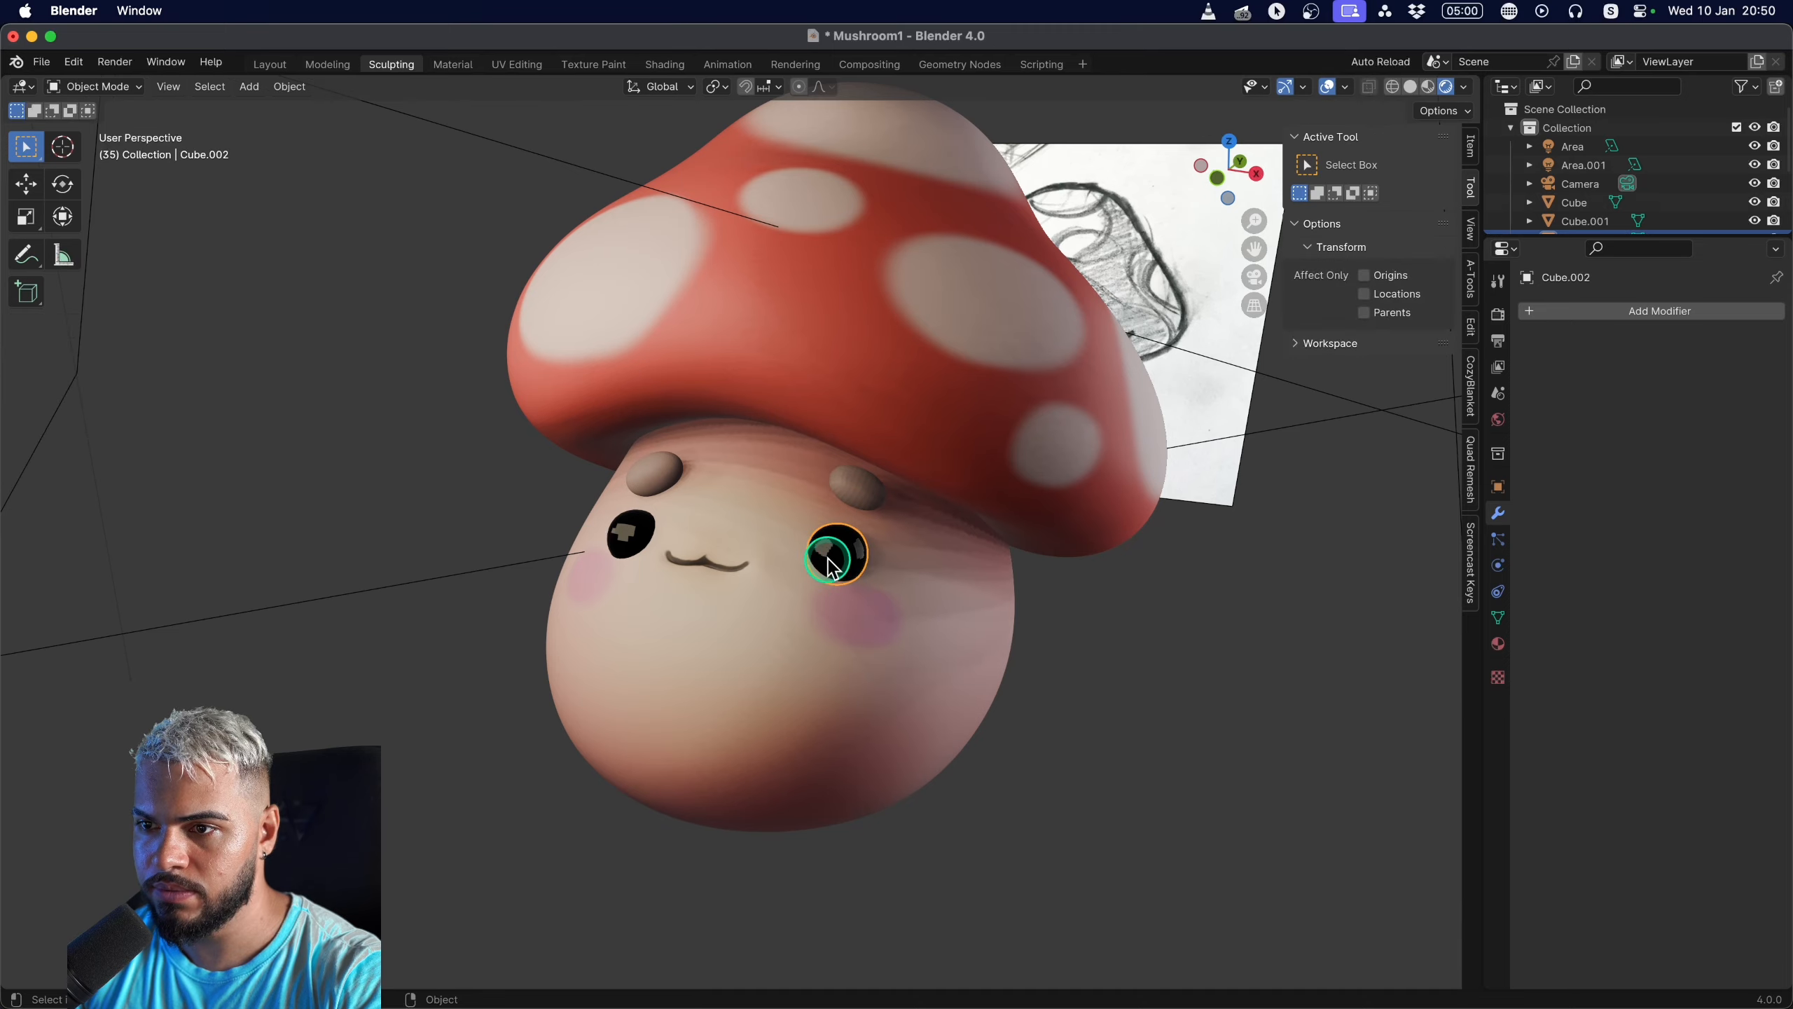
{"action": "scroll", "coordinate": [1045, 517], "scroll_direction": "up", "scroll_amount": 2}
{"action": "key", "text": "Tab"}
{"action": "key", "text": "Tab"}
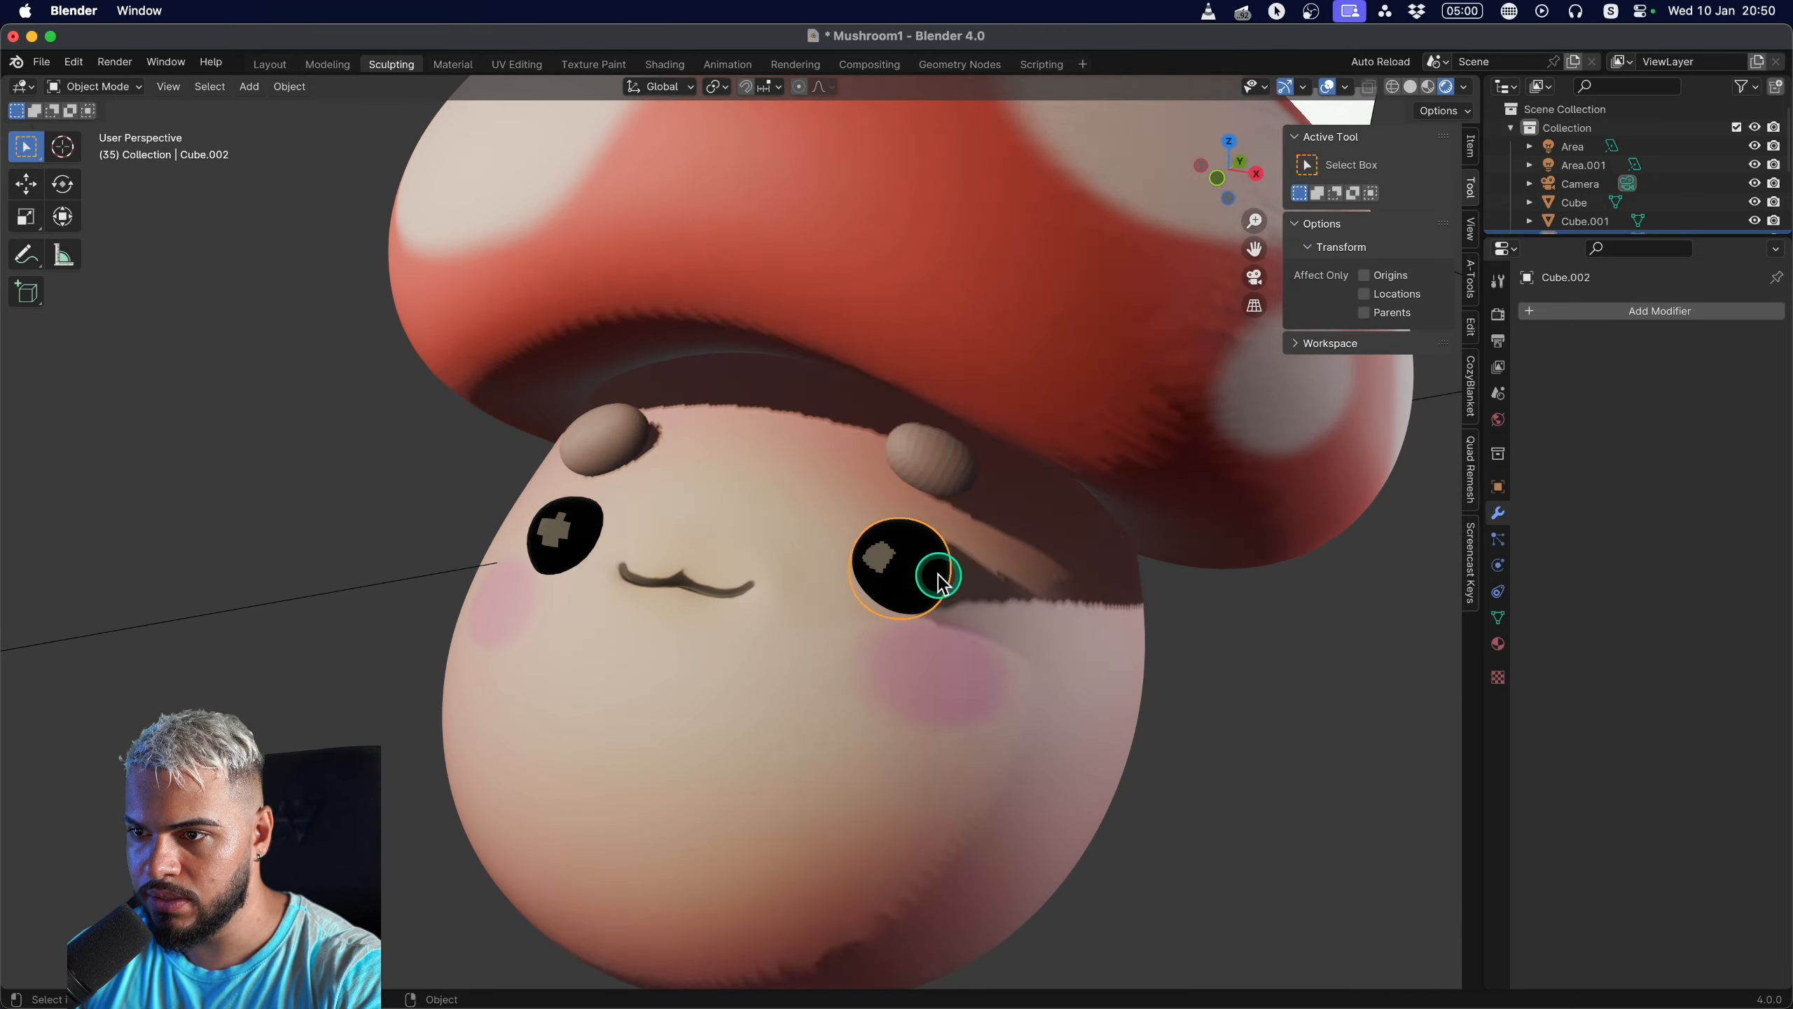
Set the roughness of the black eye material to 0.040.
{"action": "middle_click_drag", "start_coordinate": [939, 580], "coordinate": [1270, 497]}
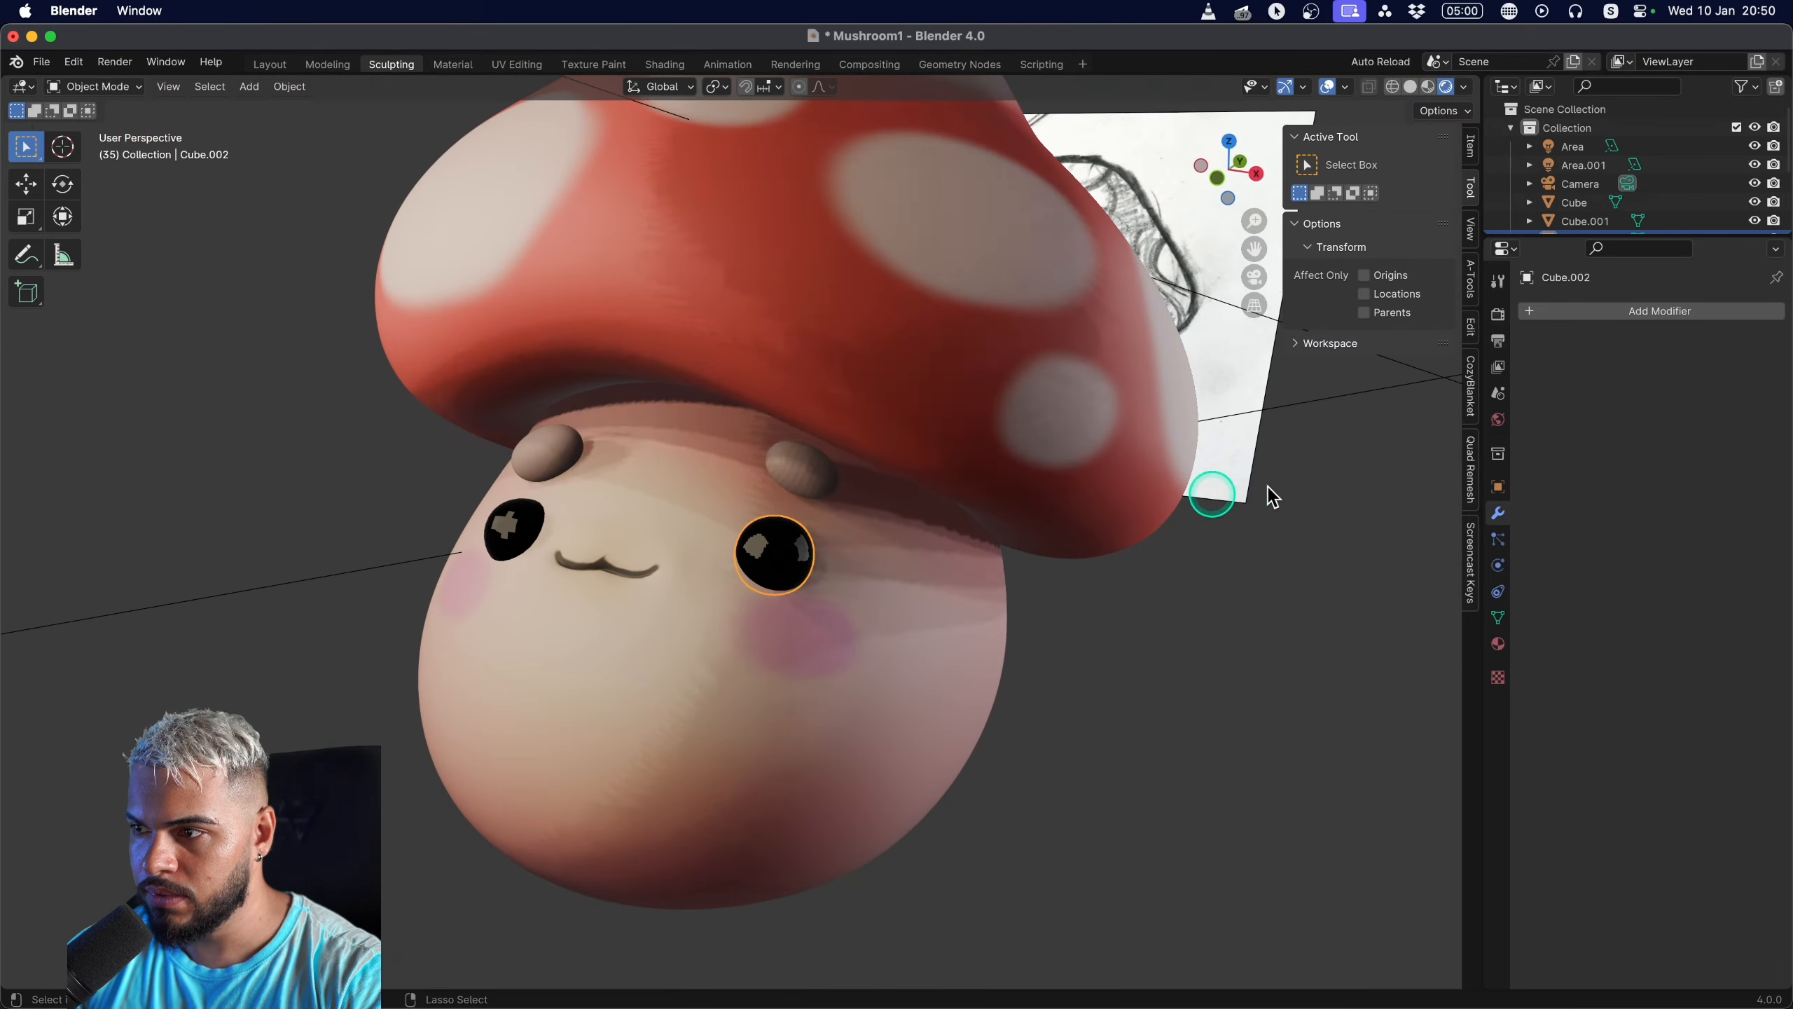
{"action": "left_click", "coordinate": [1498, 644]}
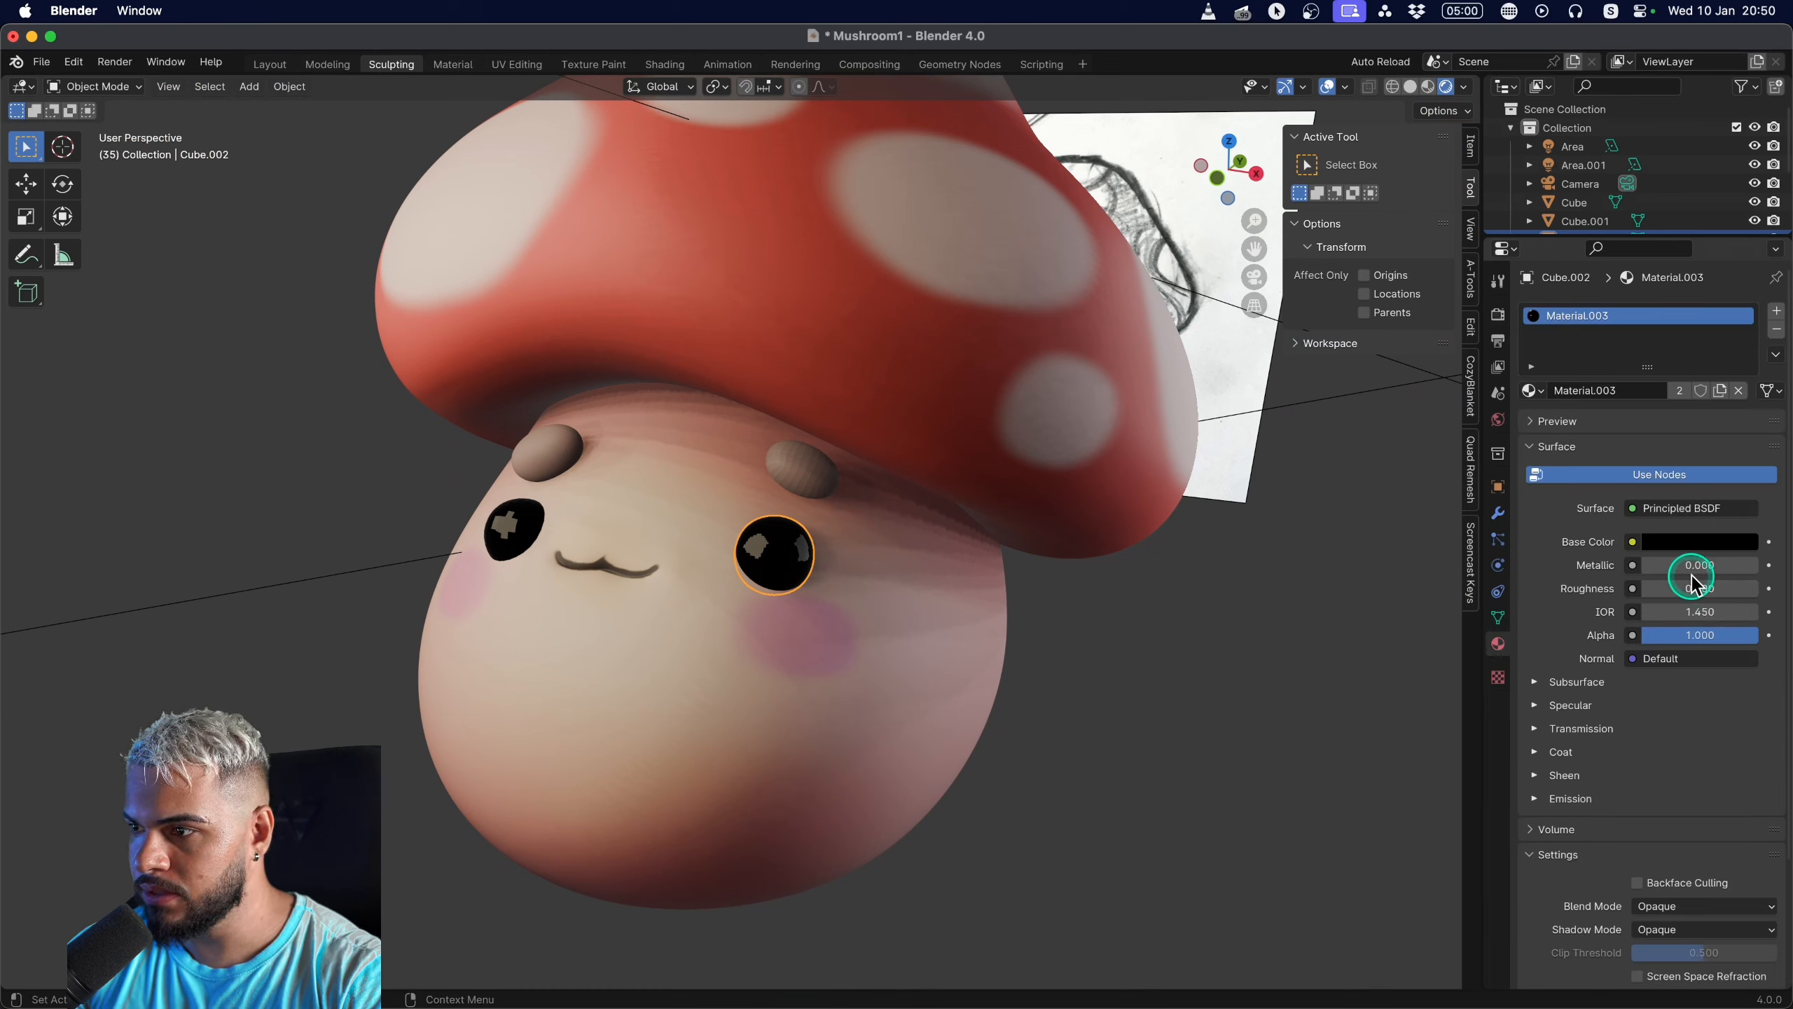
{"action": "mouse_move", "coordinate": [1674, 593]}
{"action": "left_mouse_down"}
{"action": "mouse_move", "coordinate": [1753, 583]}
{"action": "mouse_move", "coordinate": [1561, 576]}
{"action": "left_mouse_up"}
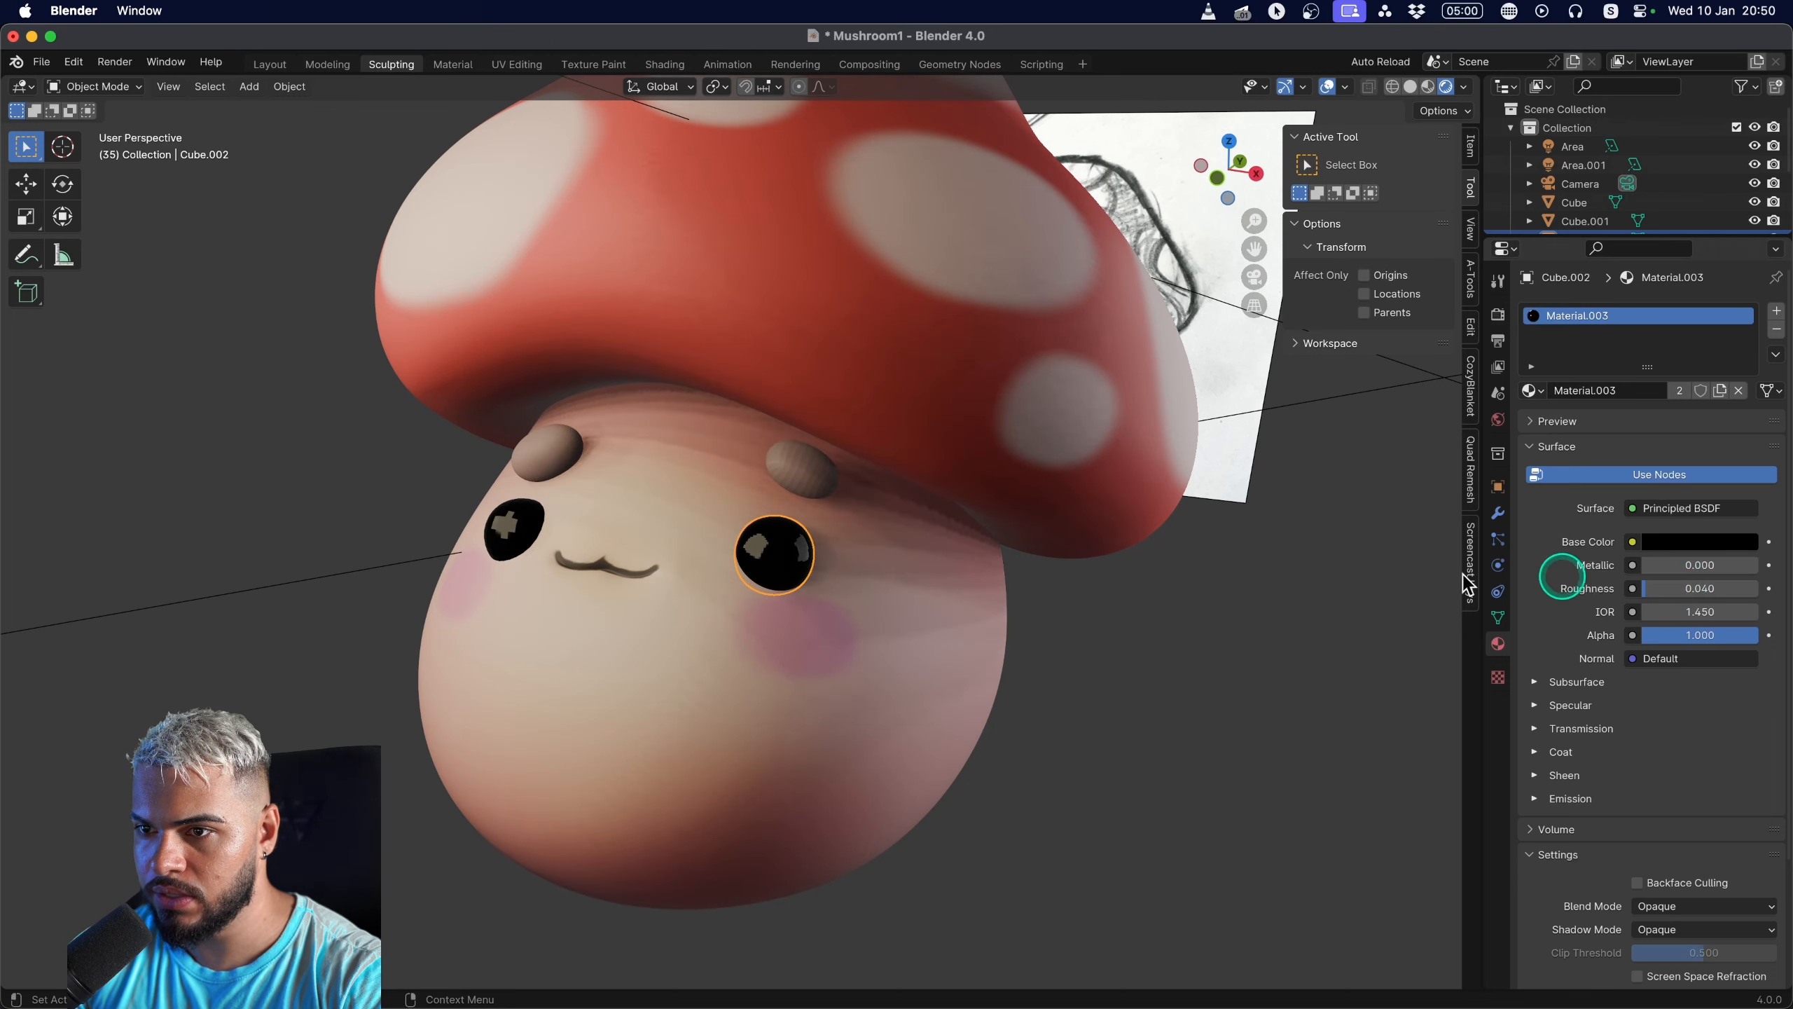
Select the other eye and apply its Subdivision modifier.
{"action": "left_click", "coordinate": [494, 540]}
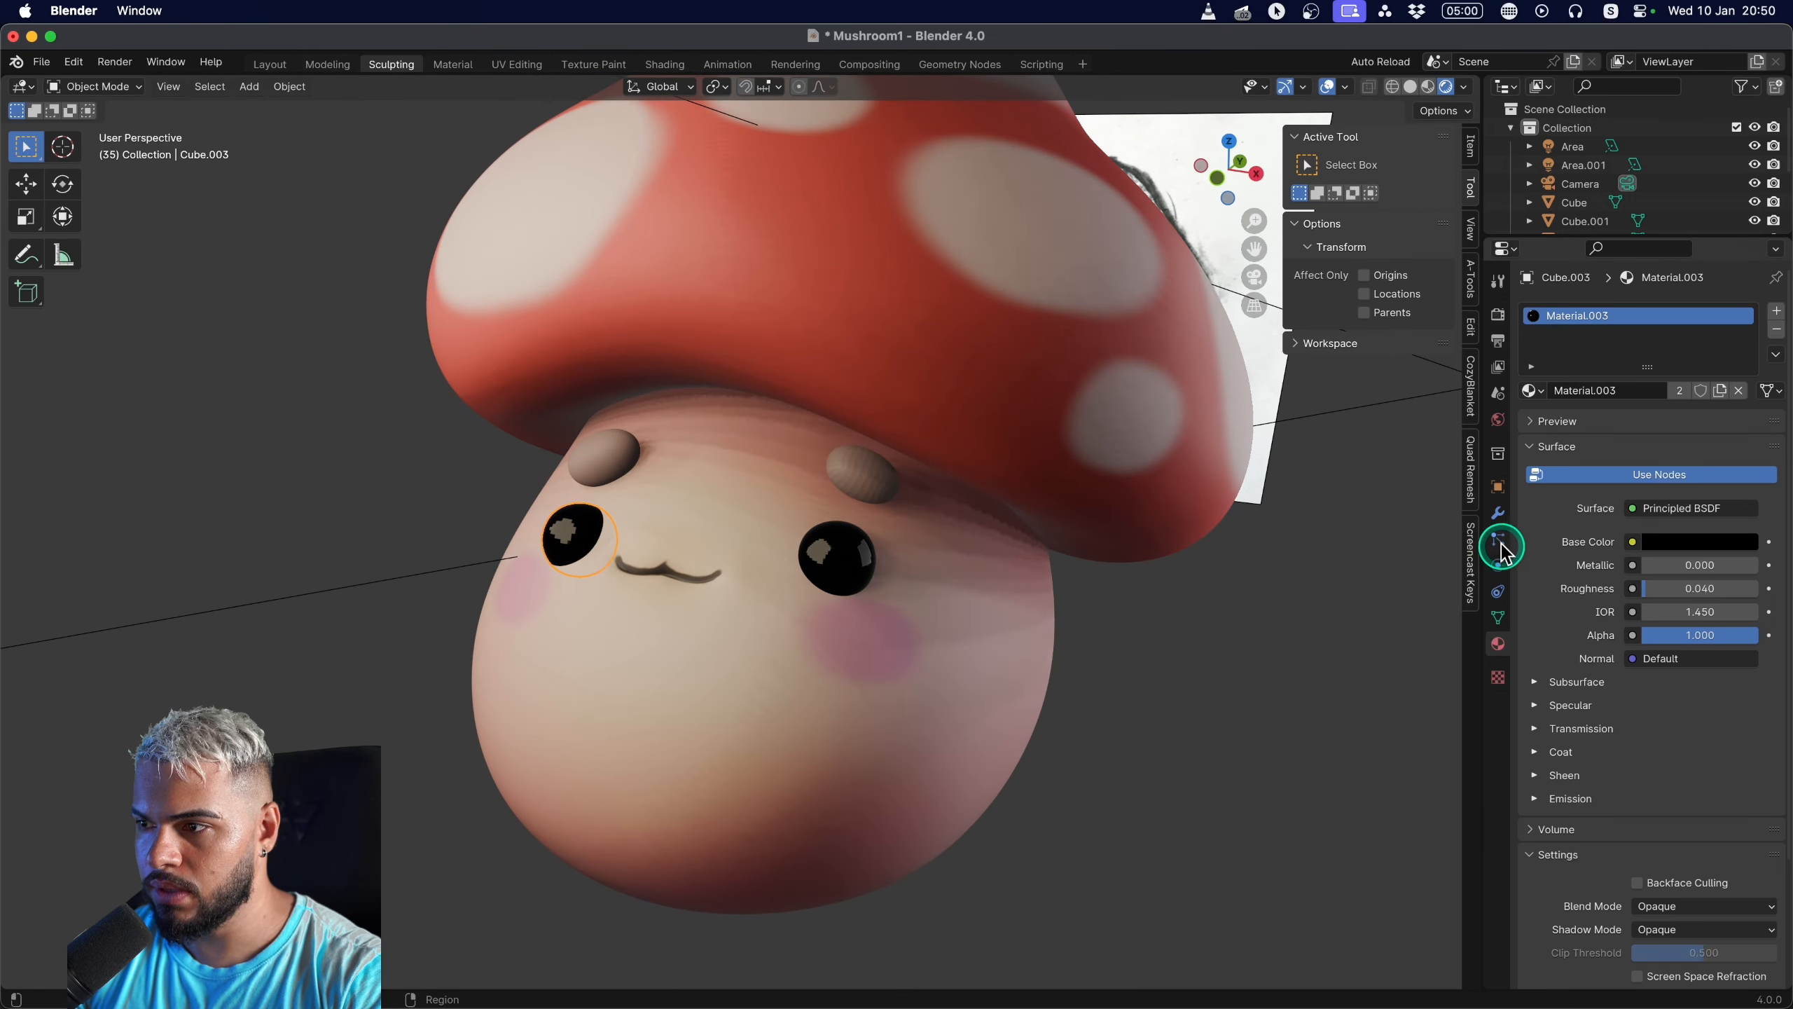
{"action": "left_click", "coordinate": [1497, 512]}
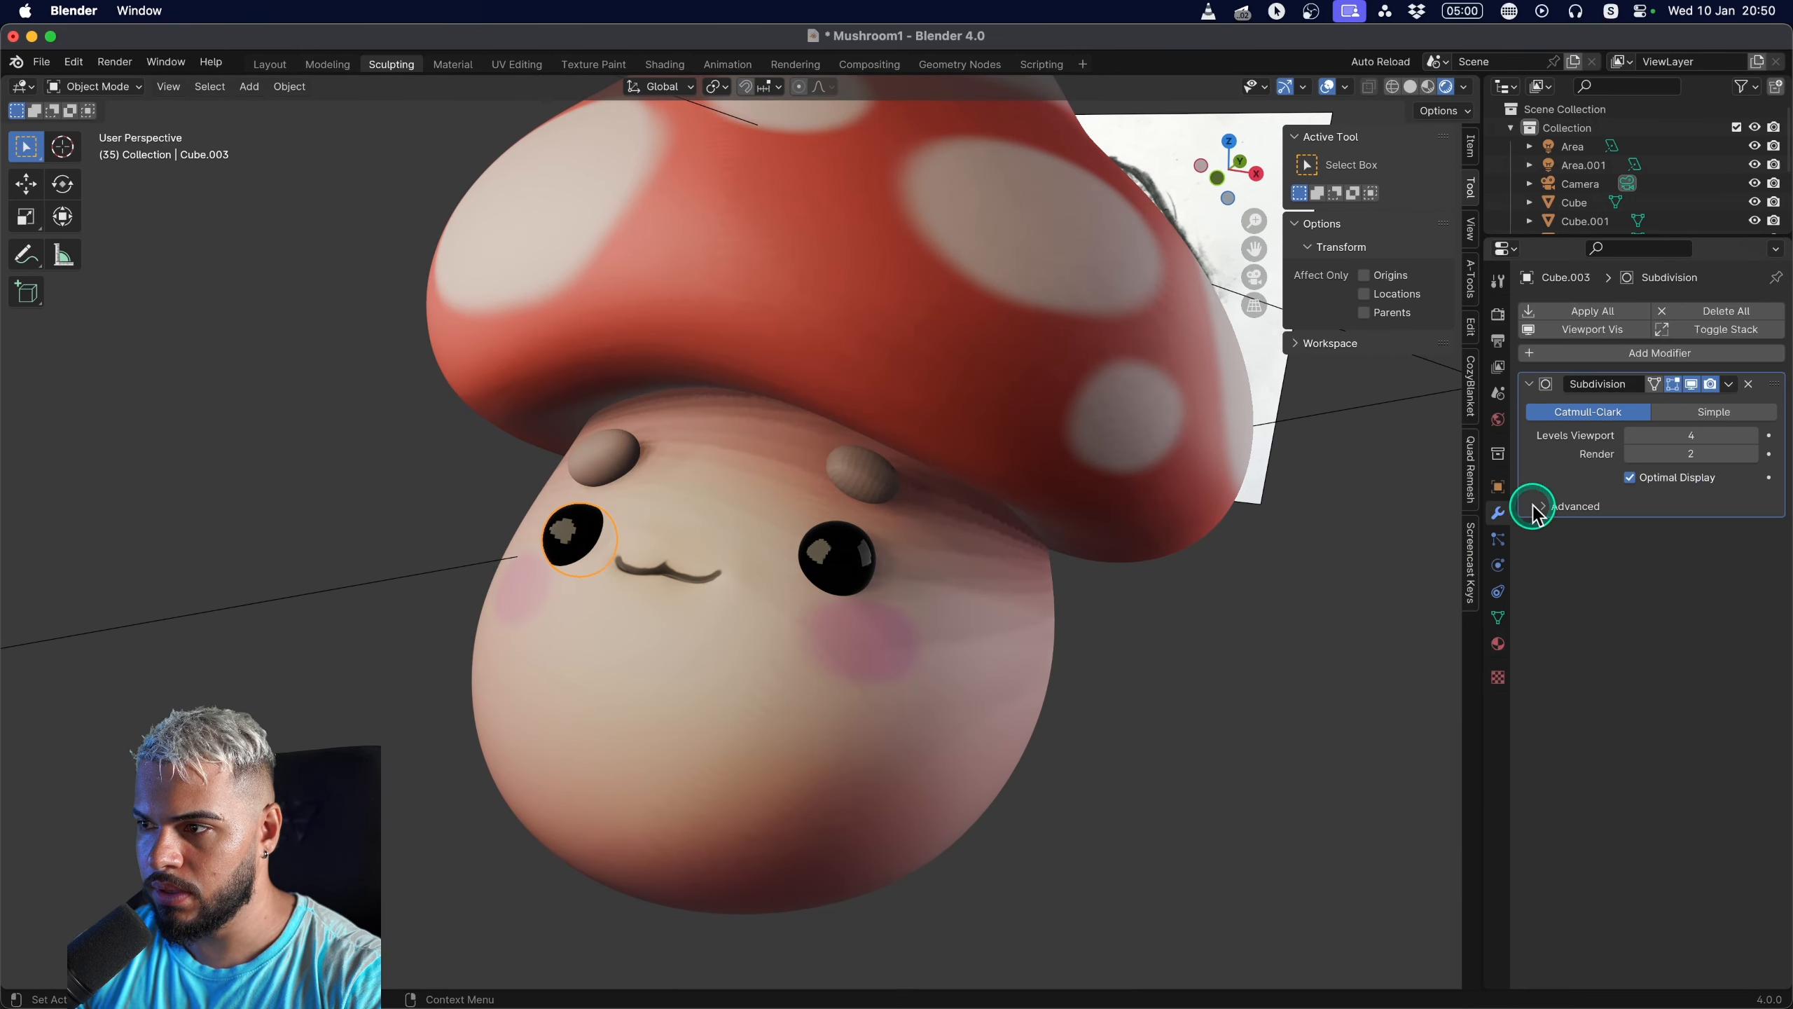
{"action": "left_click", "coordinate": [1729, 384]}
{"action": "left_click", "coordinate": [1694, 412]}
Apply Shade Smooth to both black eyes.
{"action": "right_click", "coordinate": [579, 542]}
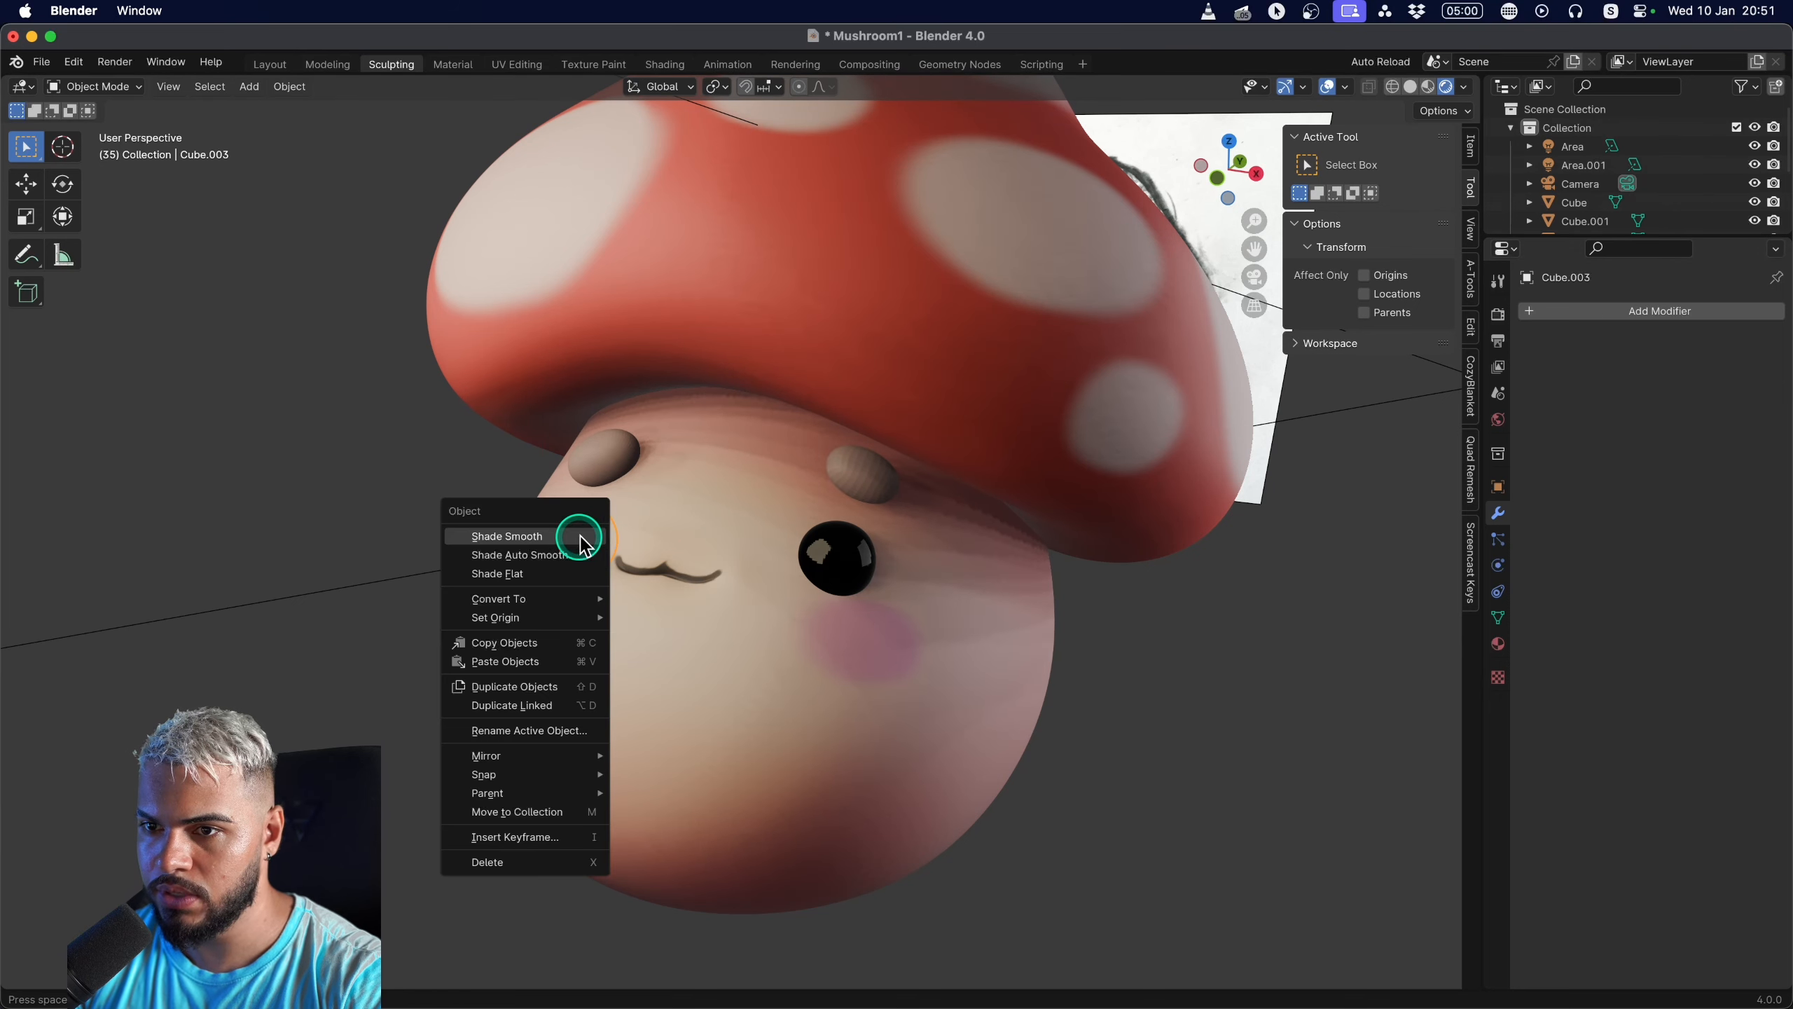
{"action": "left_click", "coordinate": [562, 537]}
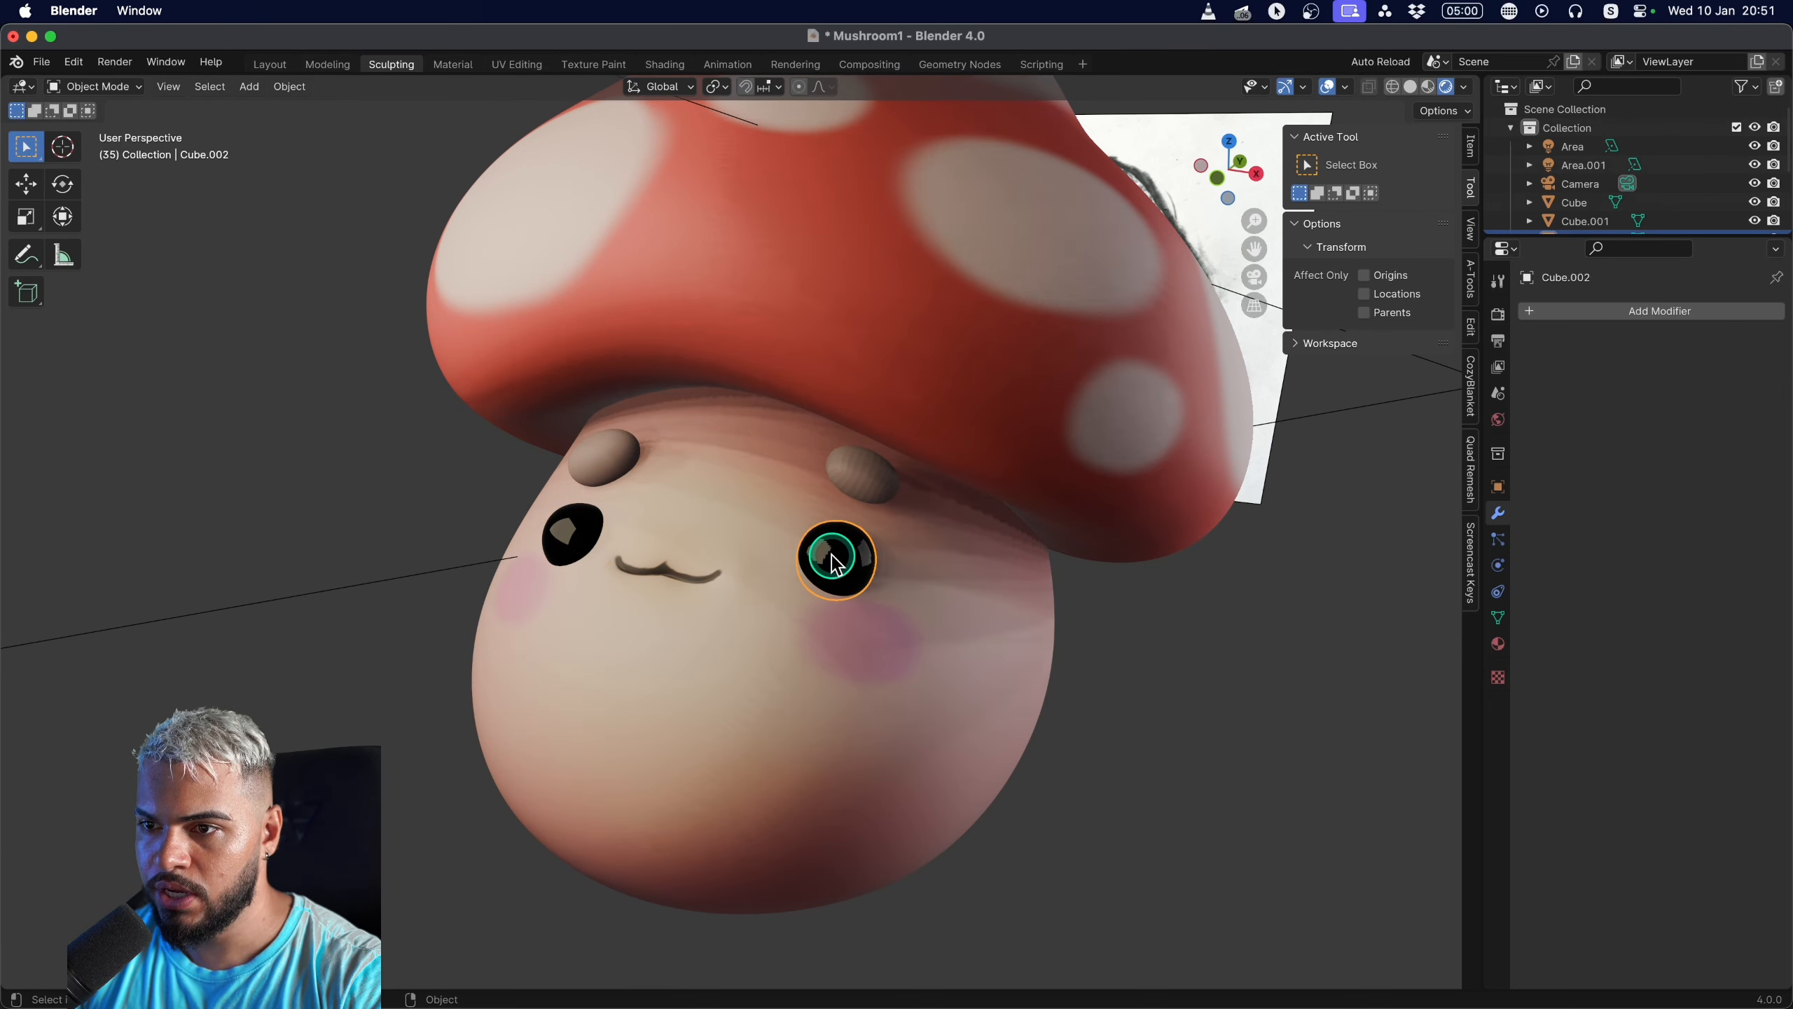
{"action": "right_click", "coordinate": [837, 562]}
{"action": "left_click", "coordinate": [825, 555]}
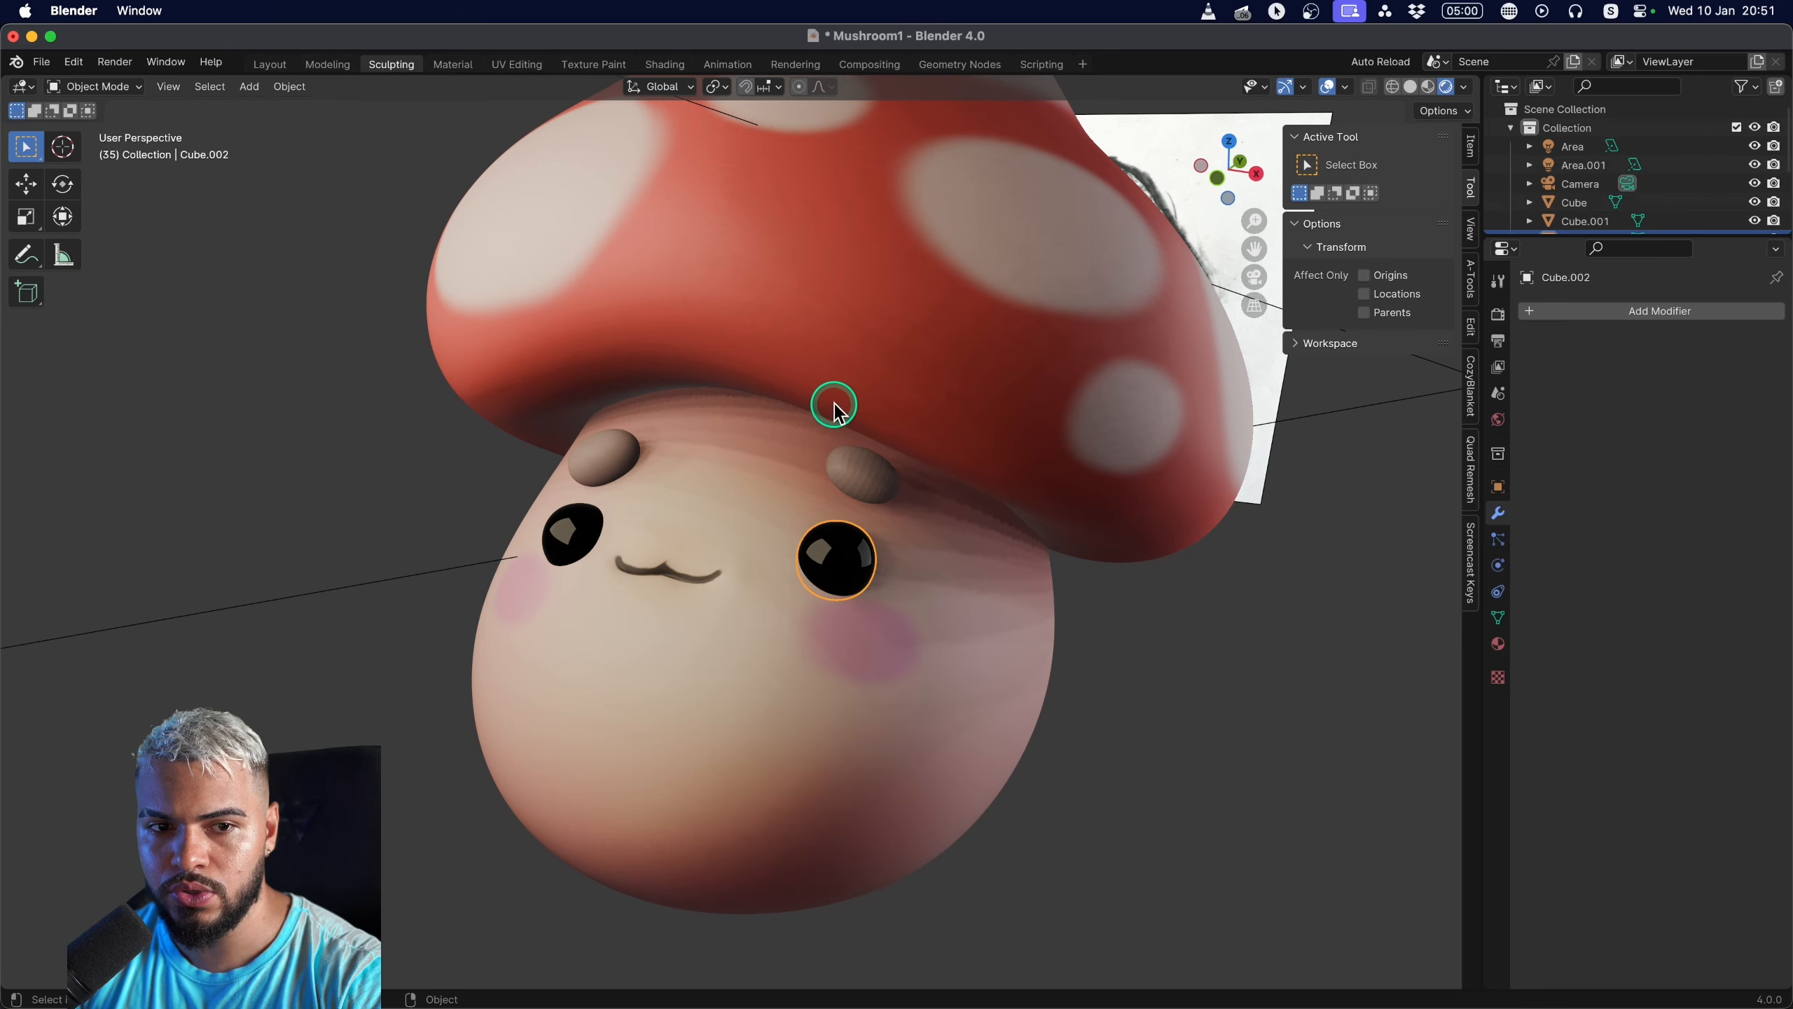
Apply Shade Smooth to the mushroom body and to the red cap.
{"action": "left_click", "coordinate": [699, 647]}
{"action": "right_click", "coordinate": [701, 634]}
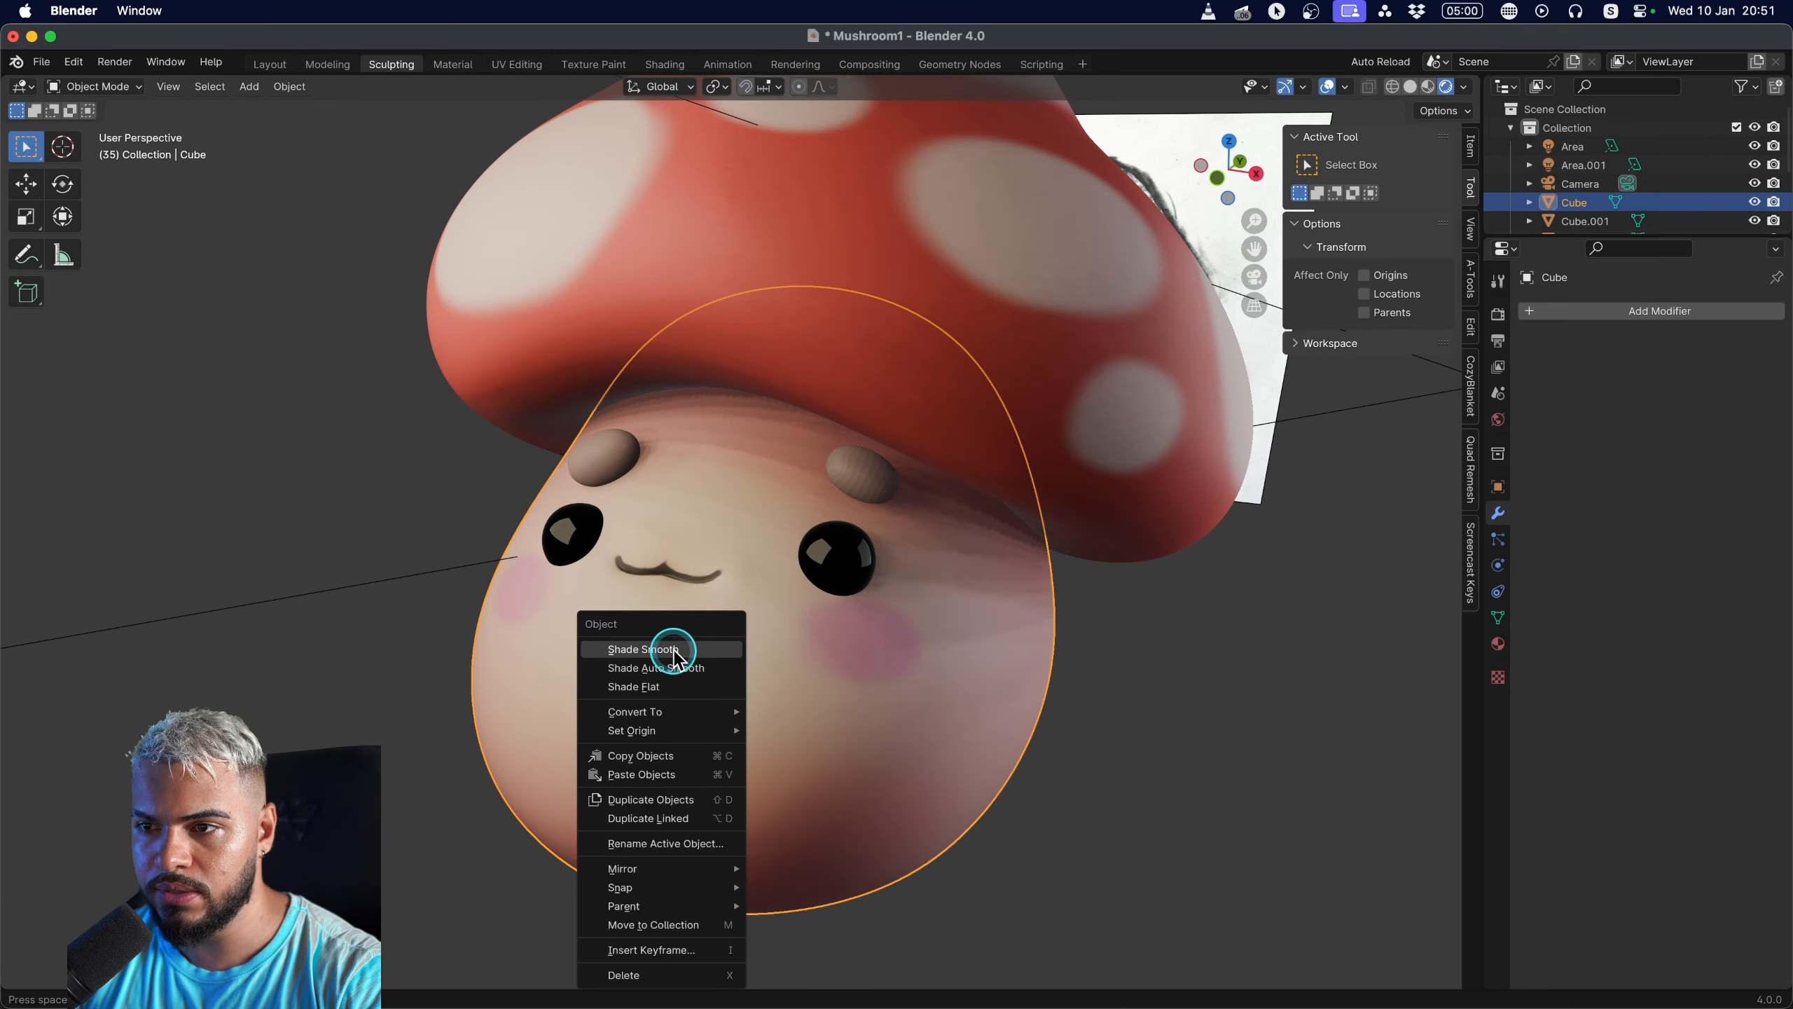
{"action": "left_click", "coordinate": [674, 650]}
{"action": "middle_click_drag", "start_coordinate": [796, 397], "coordinate": [804, 452]}
{"action": "left_click", "coordinate": [871, 348]}
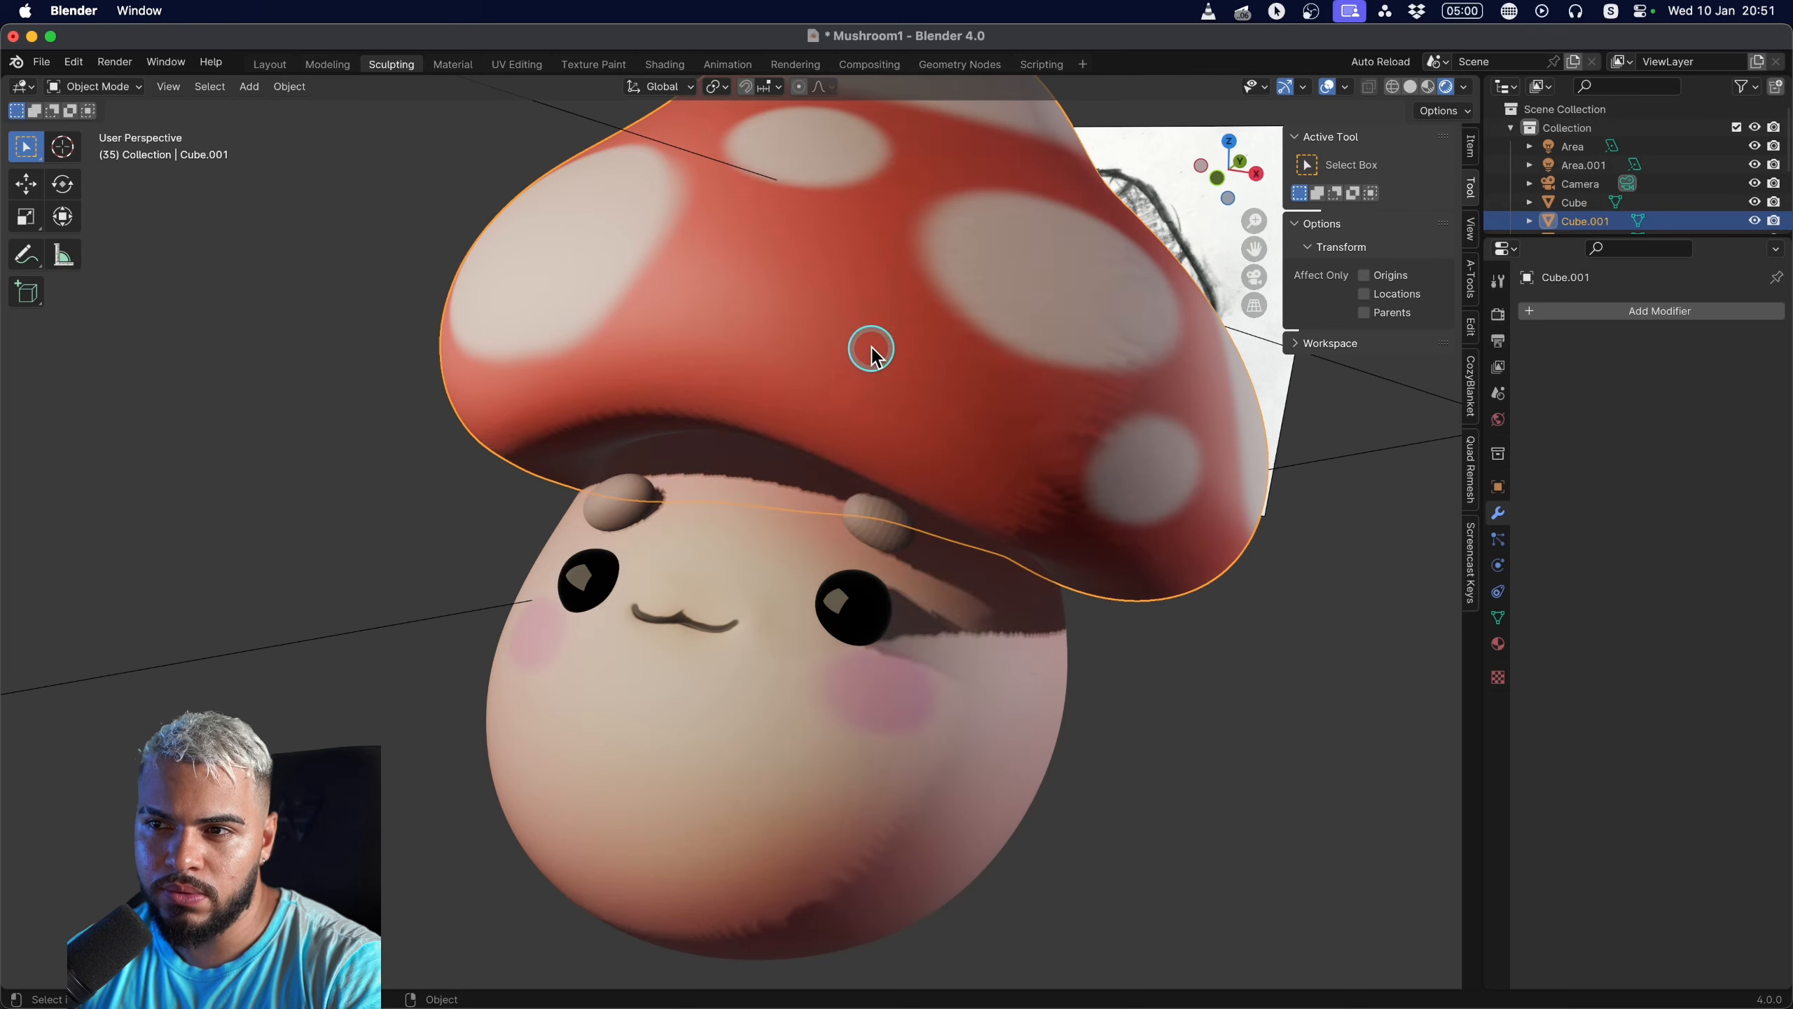
{"action": "right_click", "coordinate": [871, 349]}
{"action": "left_click", "coordinate": [873, 346]}
{"action": "right_click", "coordinate": [881, 356]}
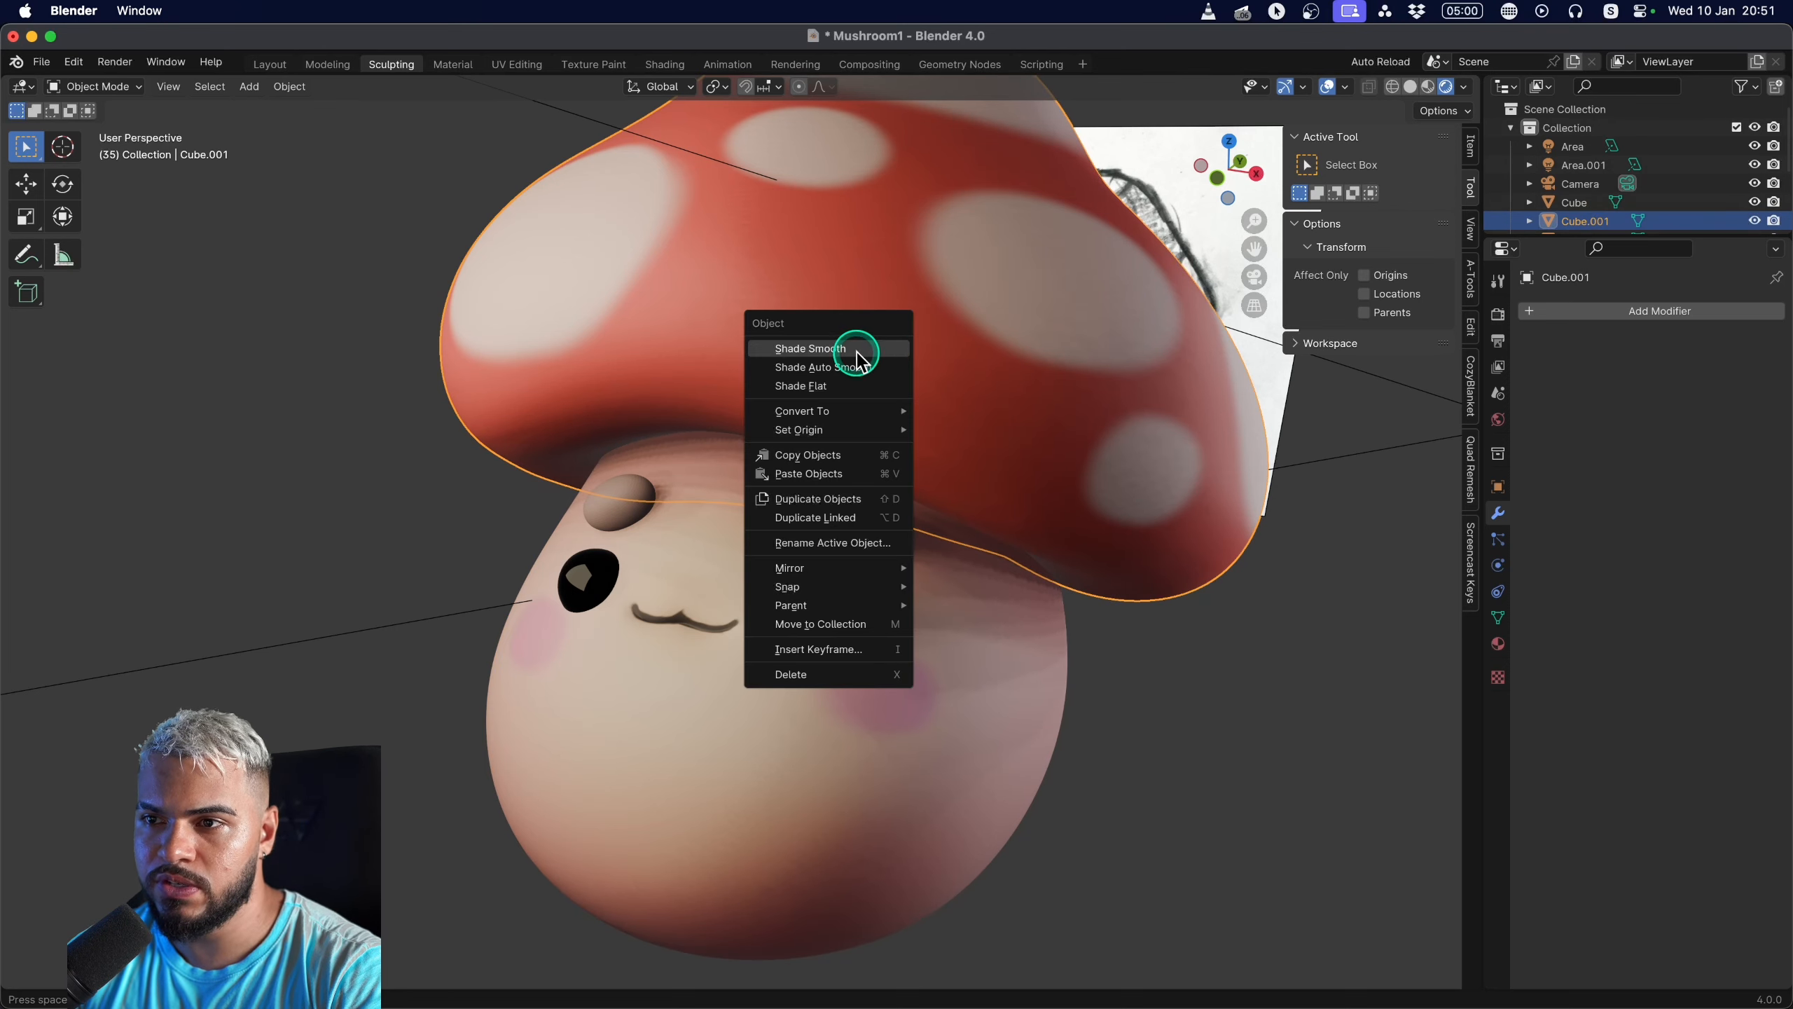
{"action": "left_click", "coordinate": [858, 349]}
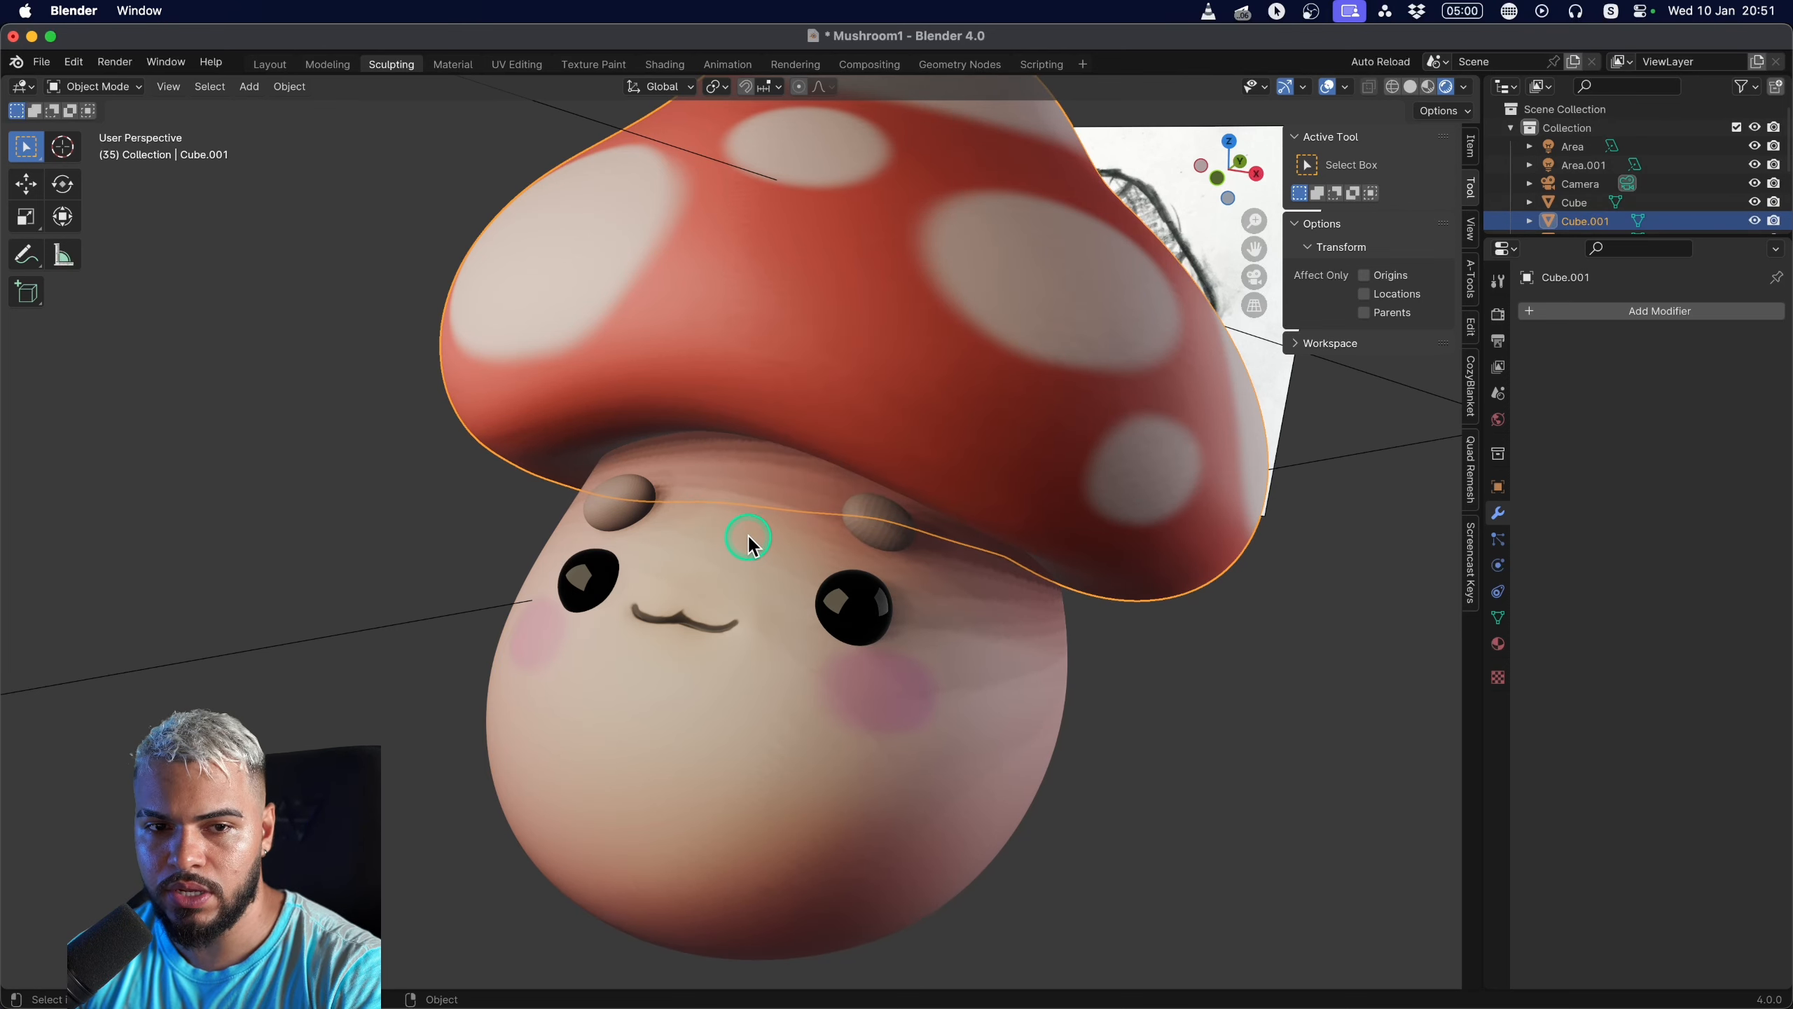
{"action": "mouse_move", "coordinate": [750, 544]}
{"action": "middle_mouse_down"}
{"action": "mouse_move", "coordinate": [600, 553]}
{"action": "mouse_move", "coordinate": [592, 600]}
{"action": "mouse_move", "coordinate": [784, 648]}
{"action": "mouse_move", "coordinate": [1050, 544]}
{"action": "mouse_move", "coordinate": [635, 524]}
{"action": "mouse_move", "coordinate": [904, 573]}
{"action": "mouse_move", "coordinate": [788, 612]}
{"action": "mouse_move", "coordinate": [840, 542]}
{"action": "mouse_move", "coordinate": [760, 524]}
{"action": "mouse_move", "coordinate": [788, 509]}
{"action": "middle_mouse_up"}
{"action": "key", "text": "ctrl+Tab"}
{"action": "key", "text": "ctrl+Tab"}
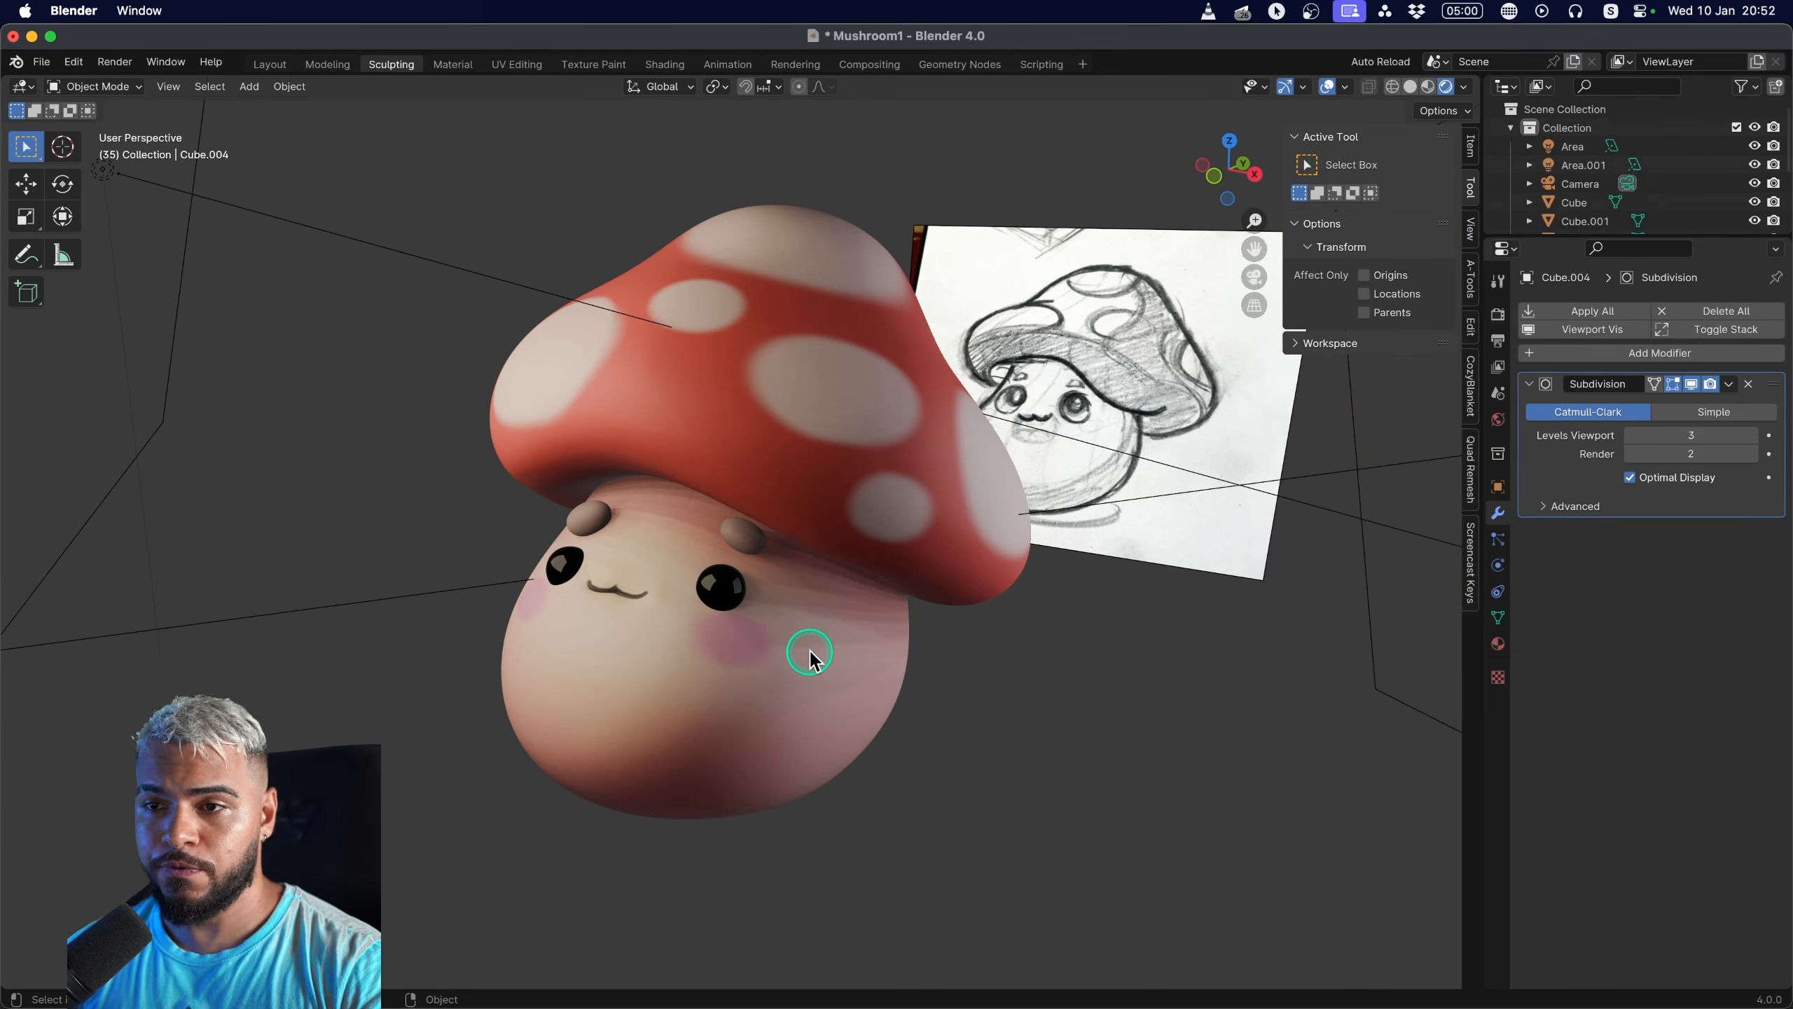
Select the existing camera and add a second camera object to the scene.
{"action": "left_click", "coordinate": [1573, 184]}
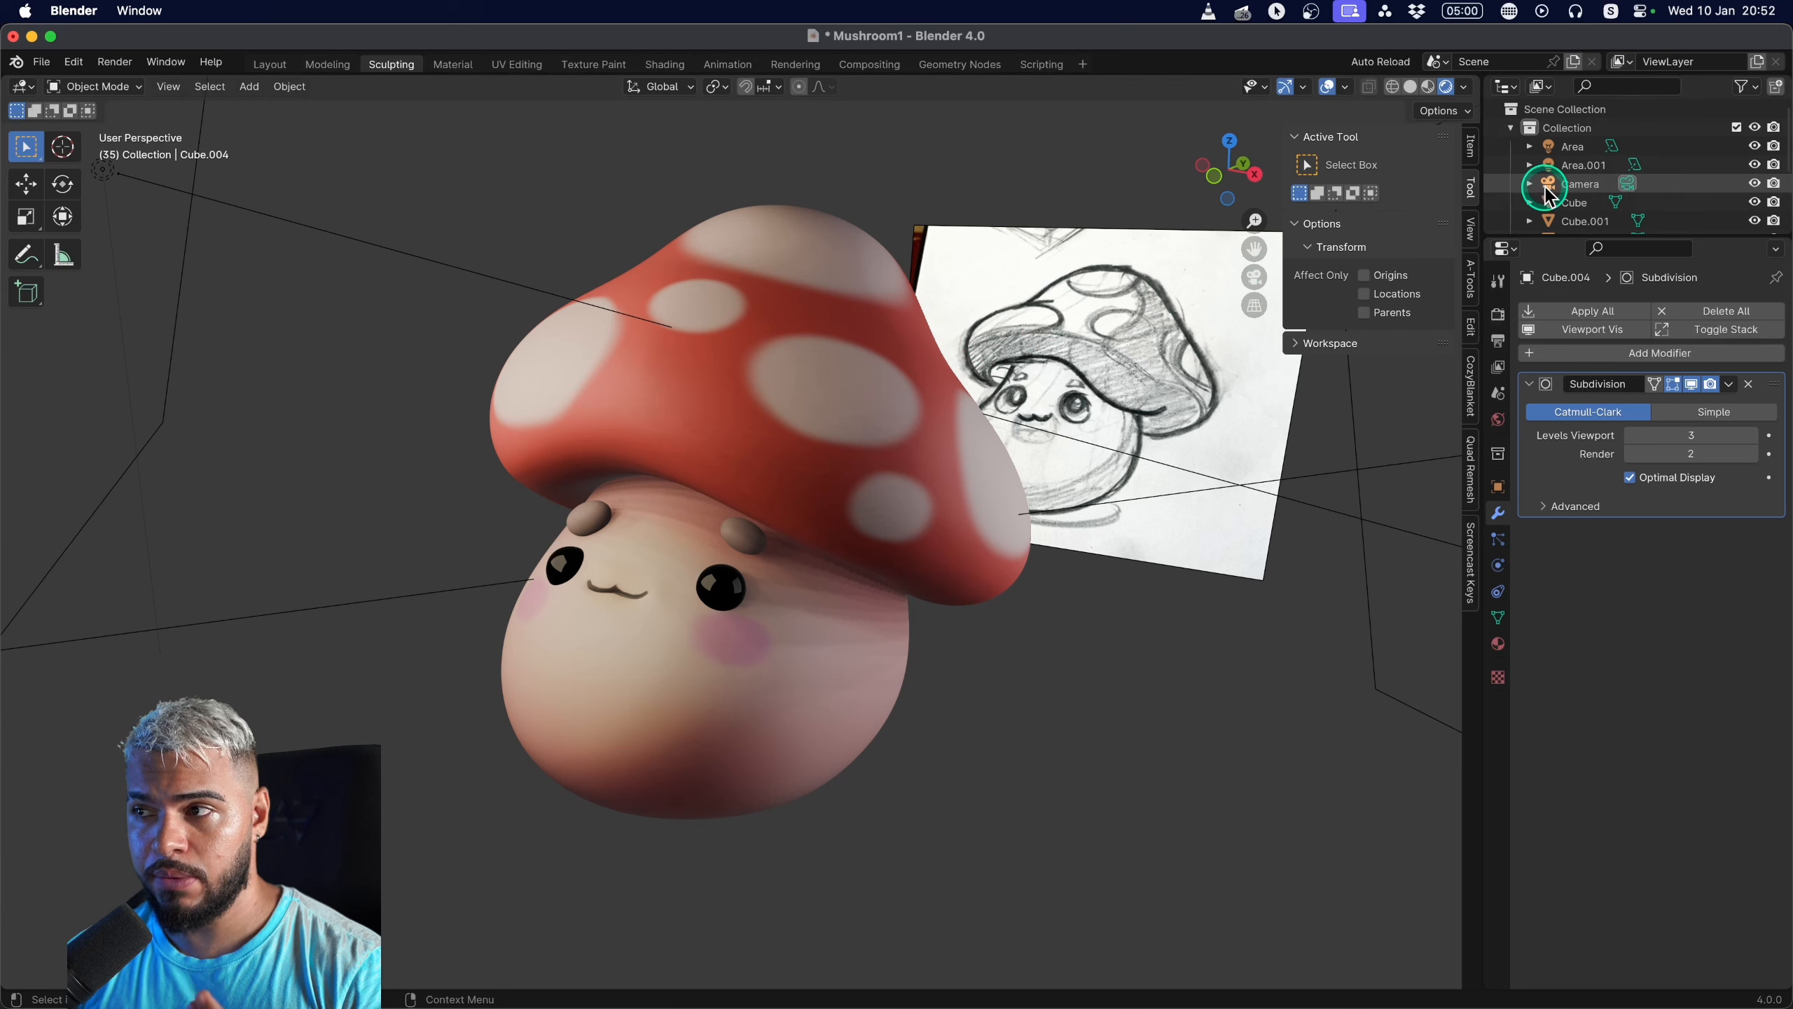
{"action": "middle_click_drag", "start_coordinate": [813, 533], "coordinate": [670, 594]}
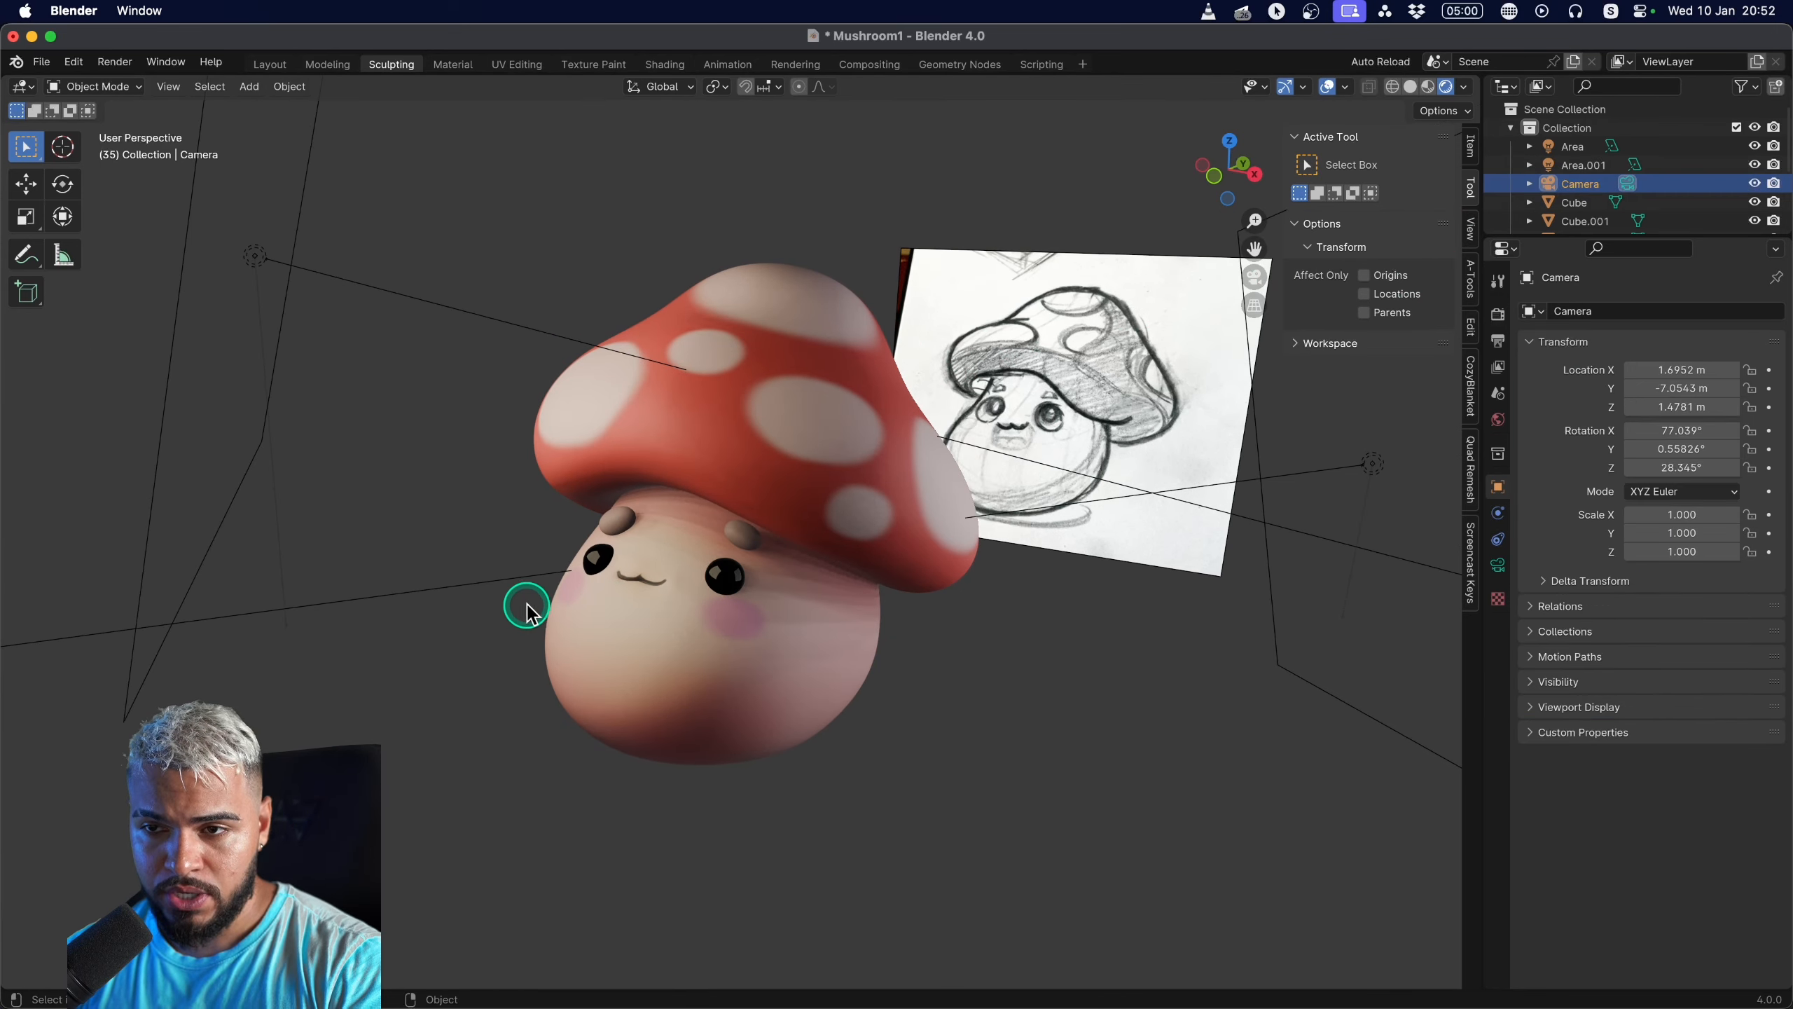
{"action": "key", "text": "shift+a"}
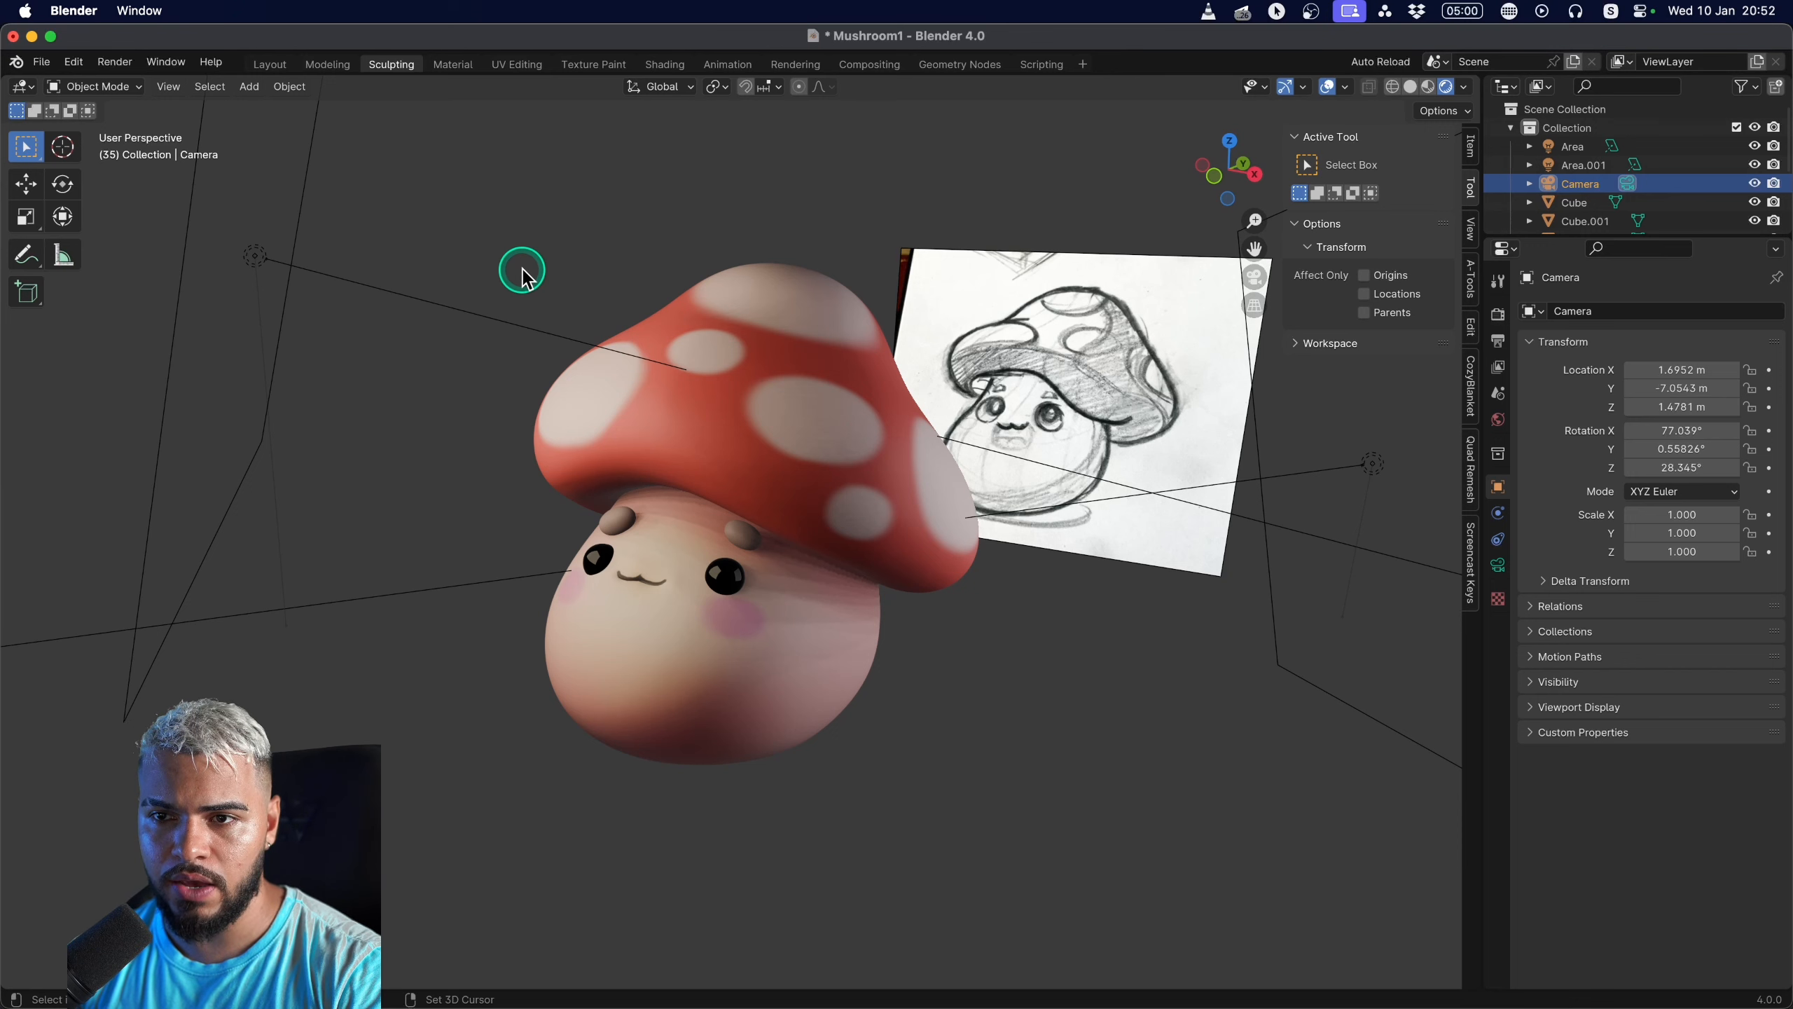
{"action": "key", "text": "shift+a"}
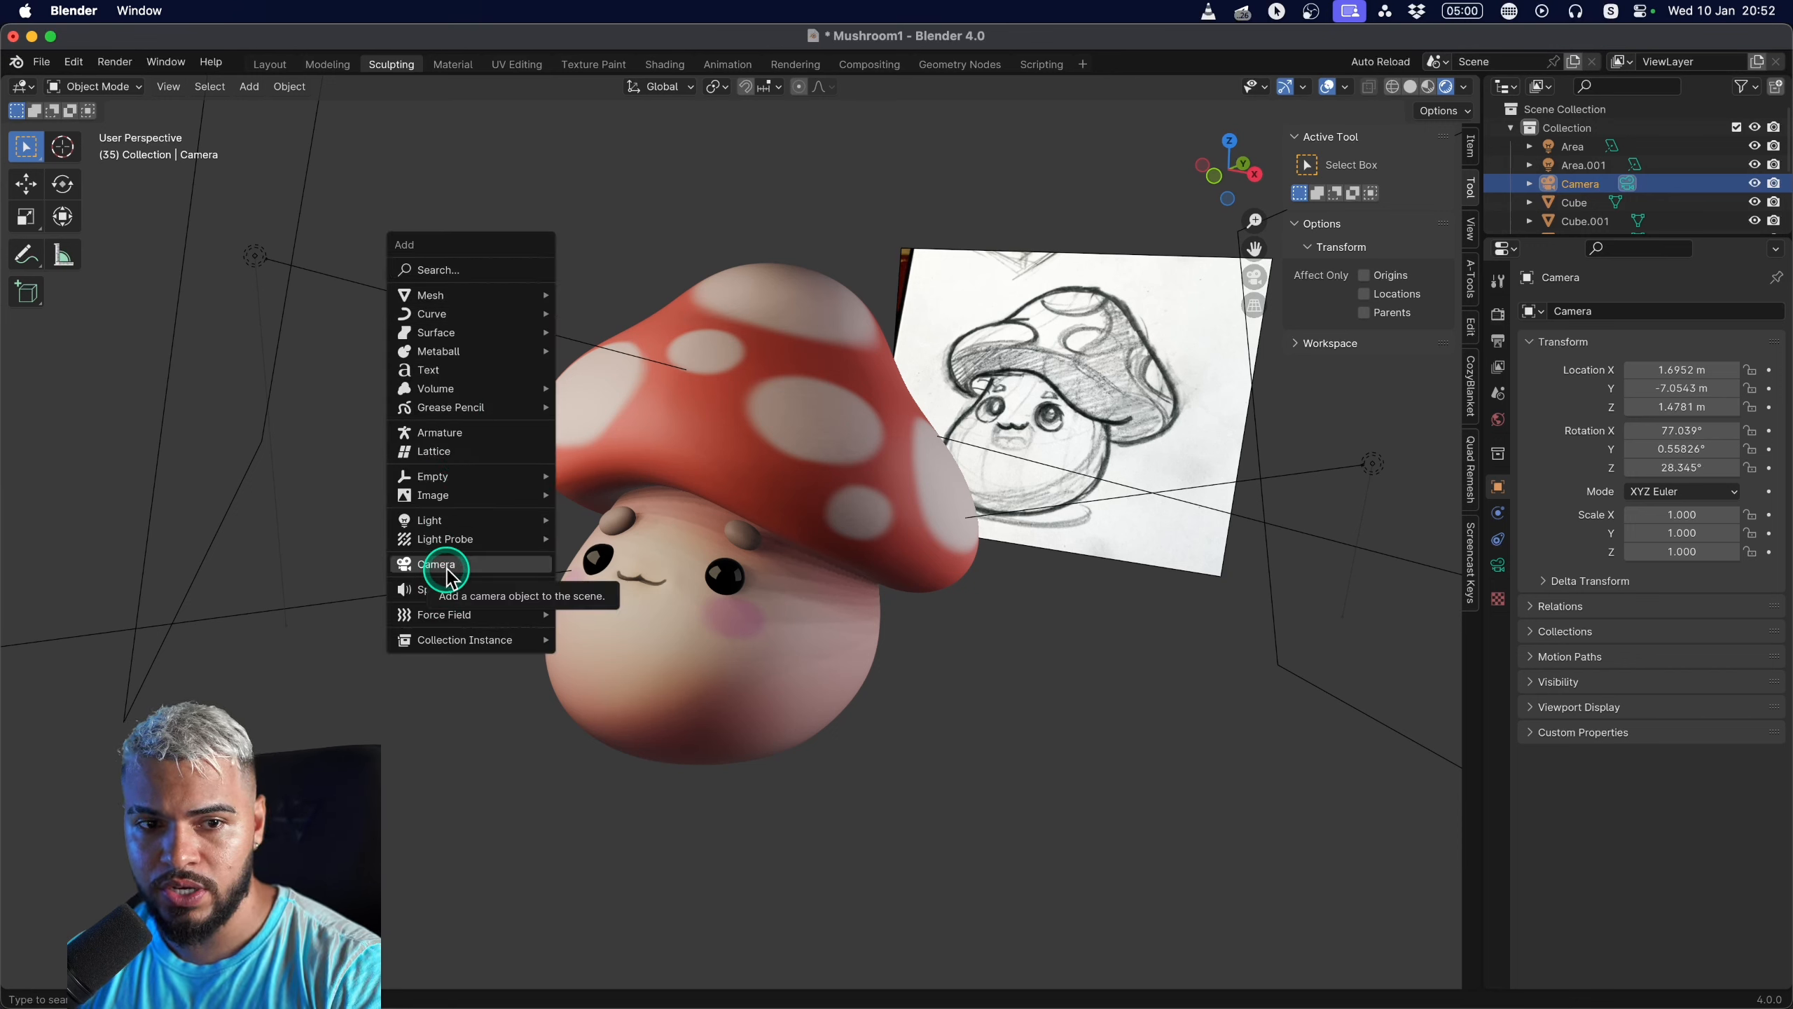
{"action": "left_click", "coordinate": [449, 565]}
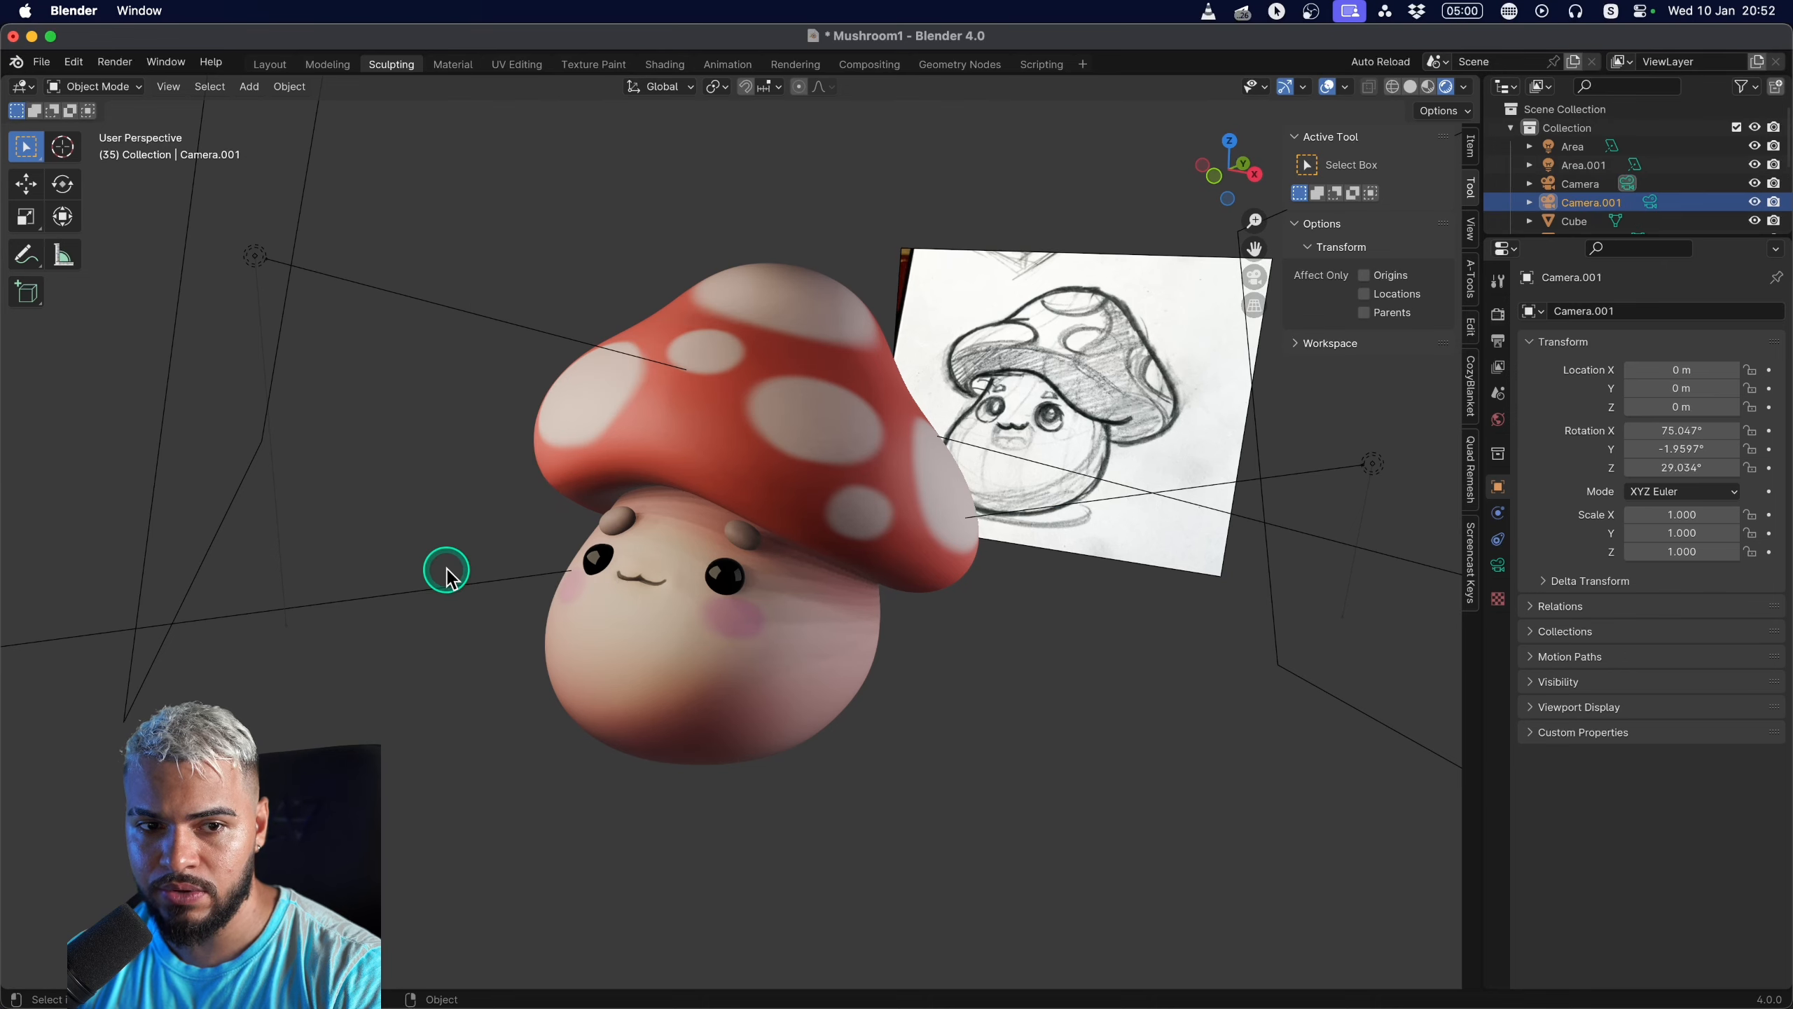
Move the new camera out of the mushroom to in front of it, at about X 1.07, Y -4.92, Z 2.39 m.
{"action": "scroll", "coordinate": [933, 531], "scroll_direction": "down", "scroll_amount": 2}
{"action": "middle_click_drag", "start_coordinate": [933, 531], "coordinate": [720, 581]}
{"action": "key", "text": "g"}
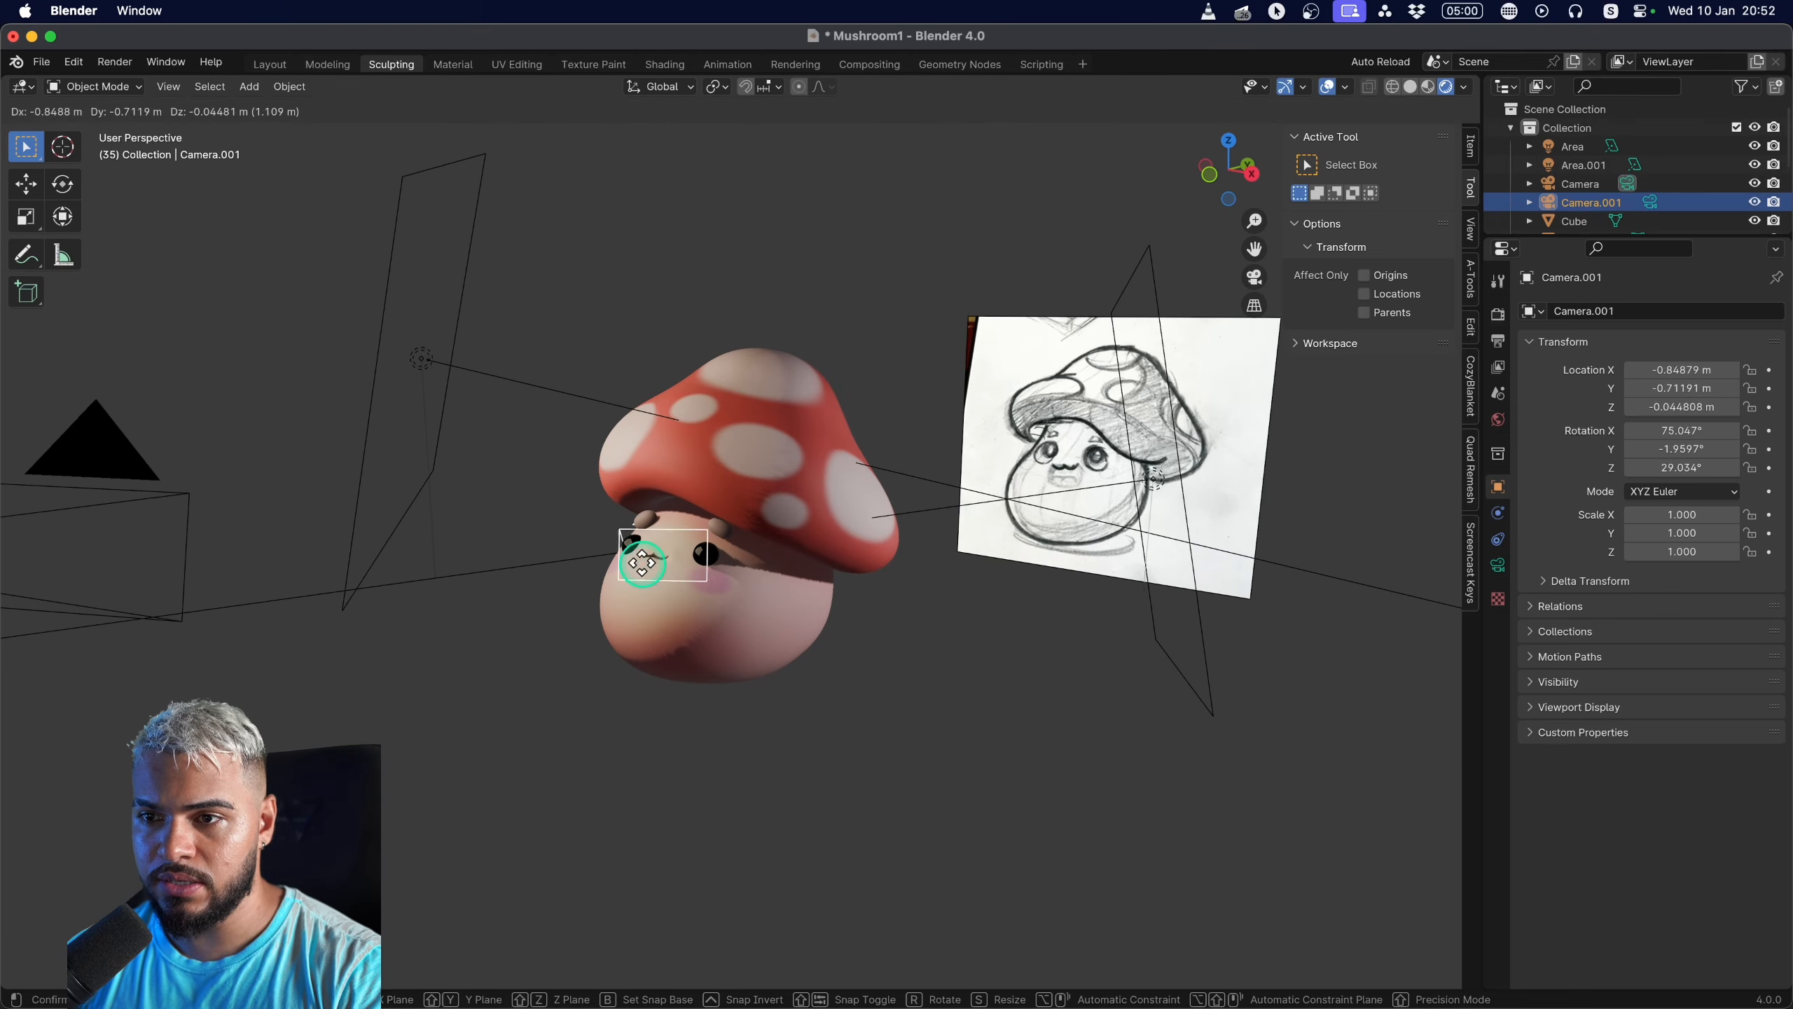
{"action": "left_click", "coordinate": [513, 565]}
{"action": "middle_click_drag", "start_coordinate": [513, 564], "coordinate": [848, 689]}
{"action": "key", "text": "g"}
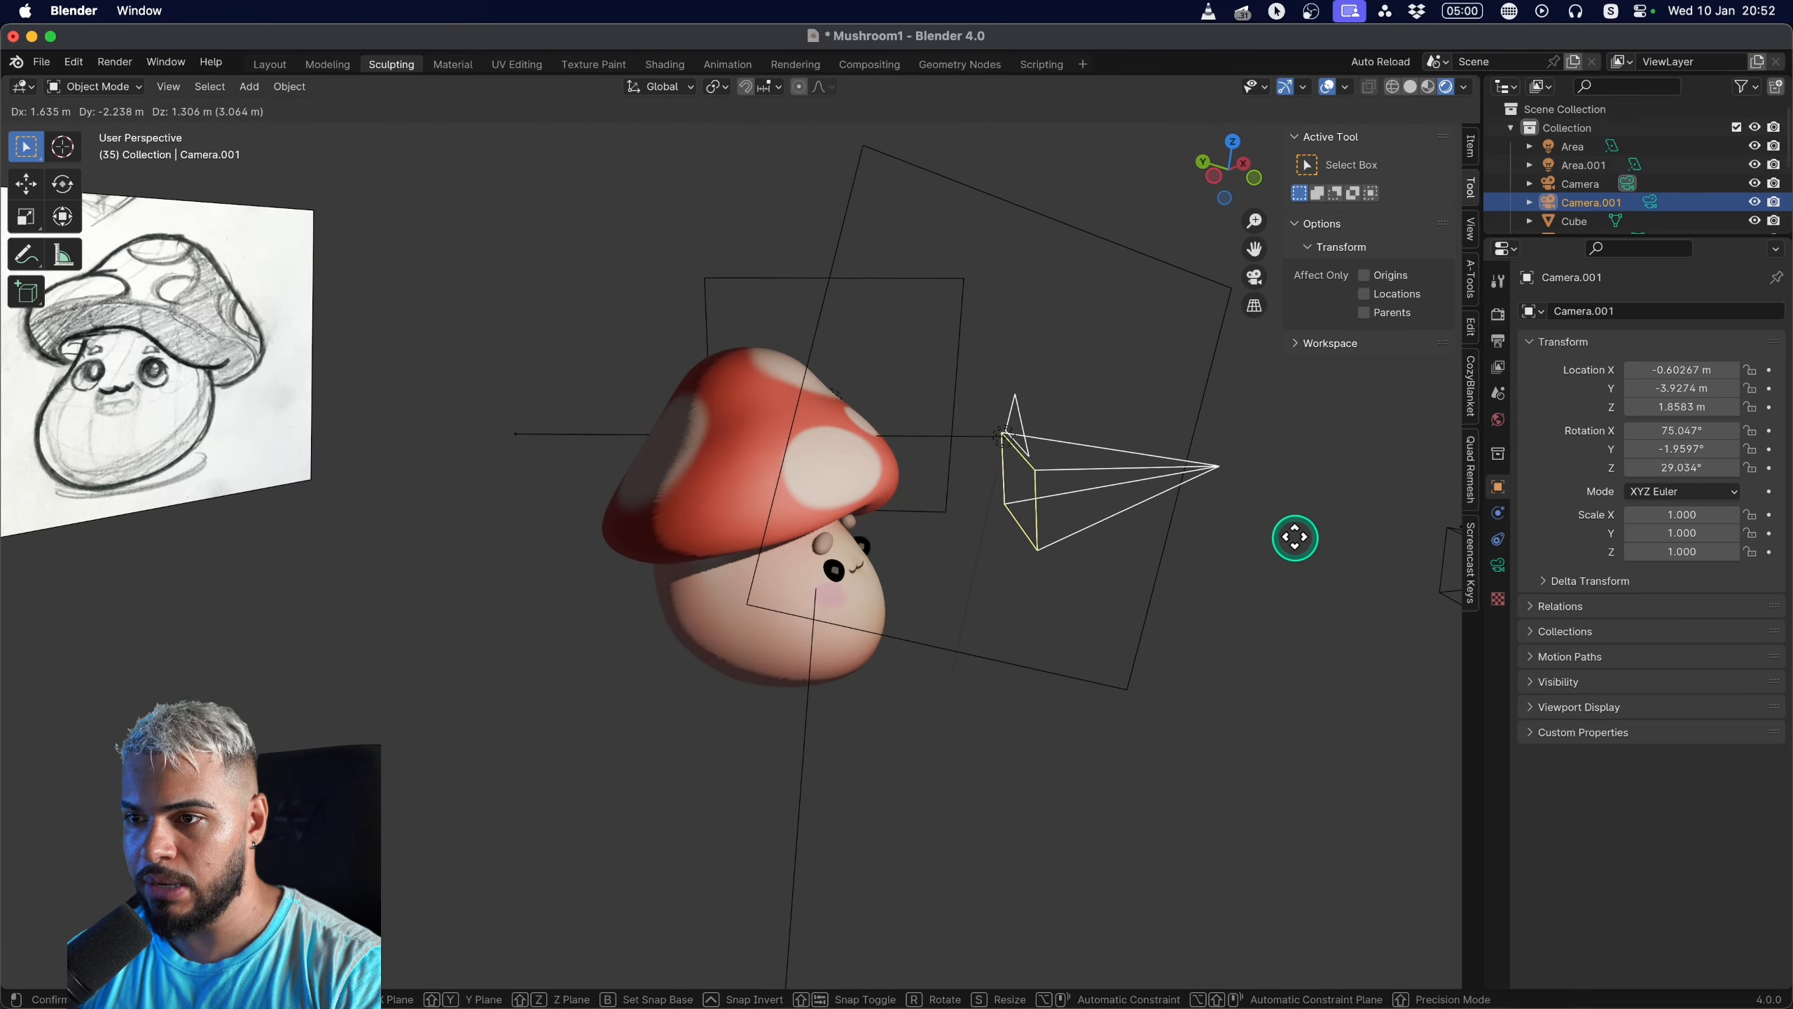
{"action": "left_click", "coordinate": [1302, 523]}
{"action": "middle_click_drag", "start_coordinate": [1200, 579], "coordinate": [1272, 706]}
{"action": "key", "text": "g"}
{"action": "left_click", "coordinate": [1132, 672]}
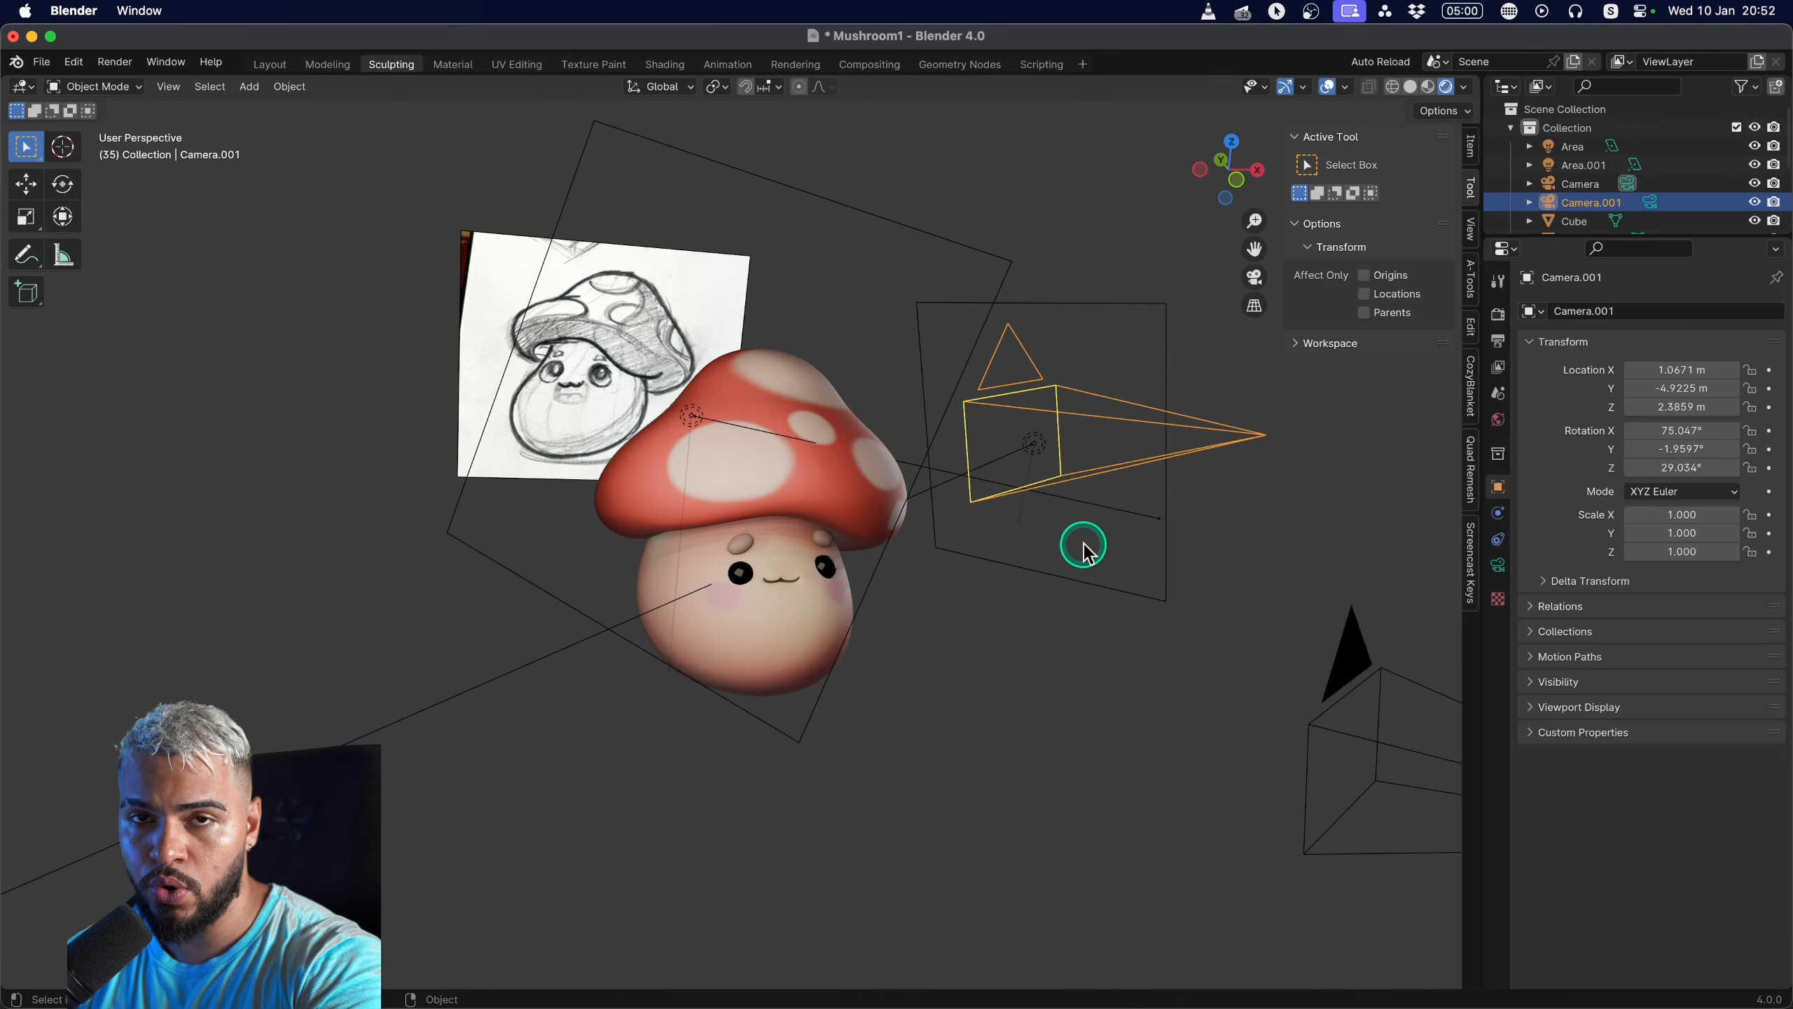
Render the current frame as a framing test and close the render window.
{"action": "key", "text": "F12"}
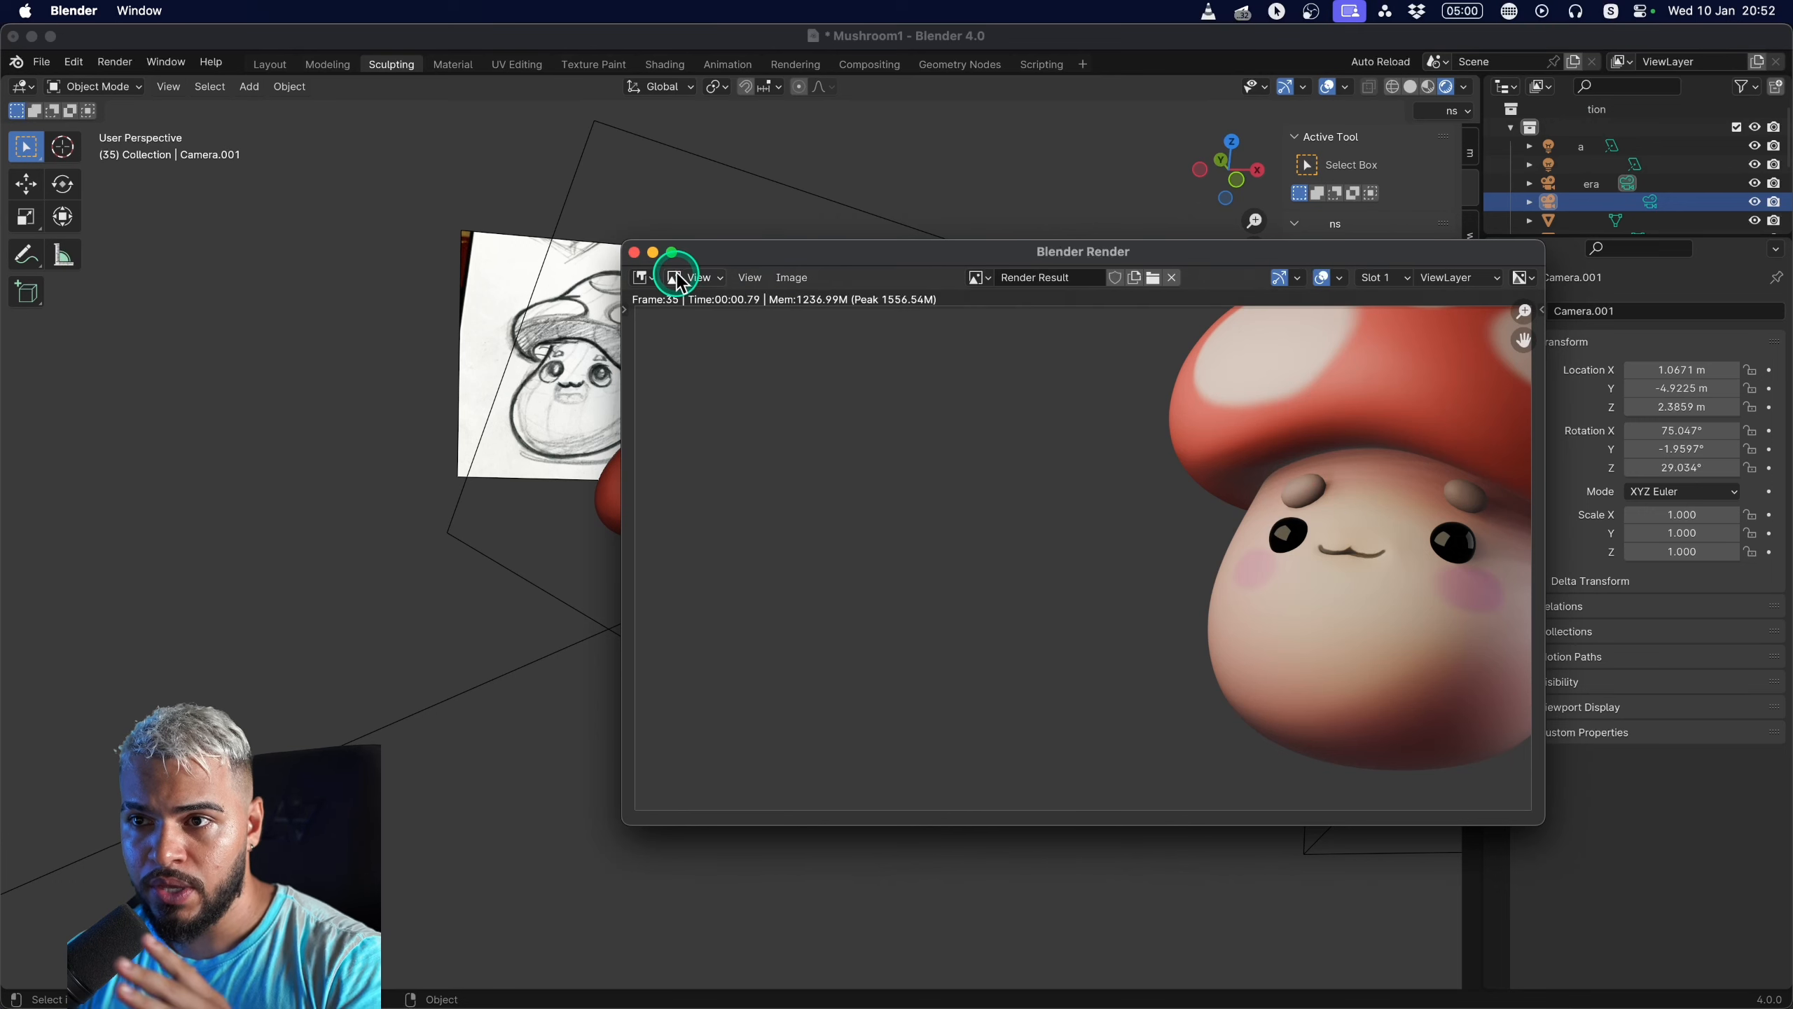
{"action": "left_click", "coordinate": [635, 253]}
{"action": "middle_click_drag", "start_coordinate": [885, 484], "coordinate": [1084, 517]}
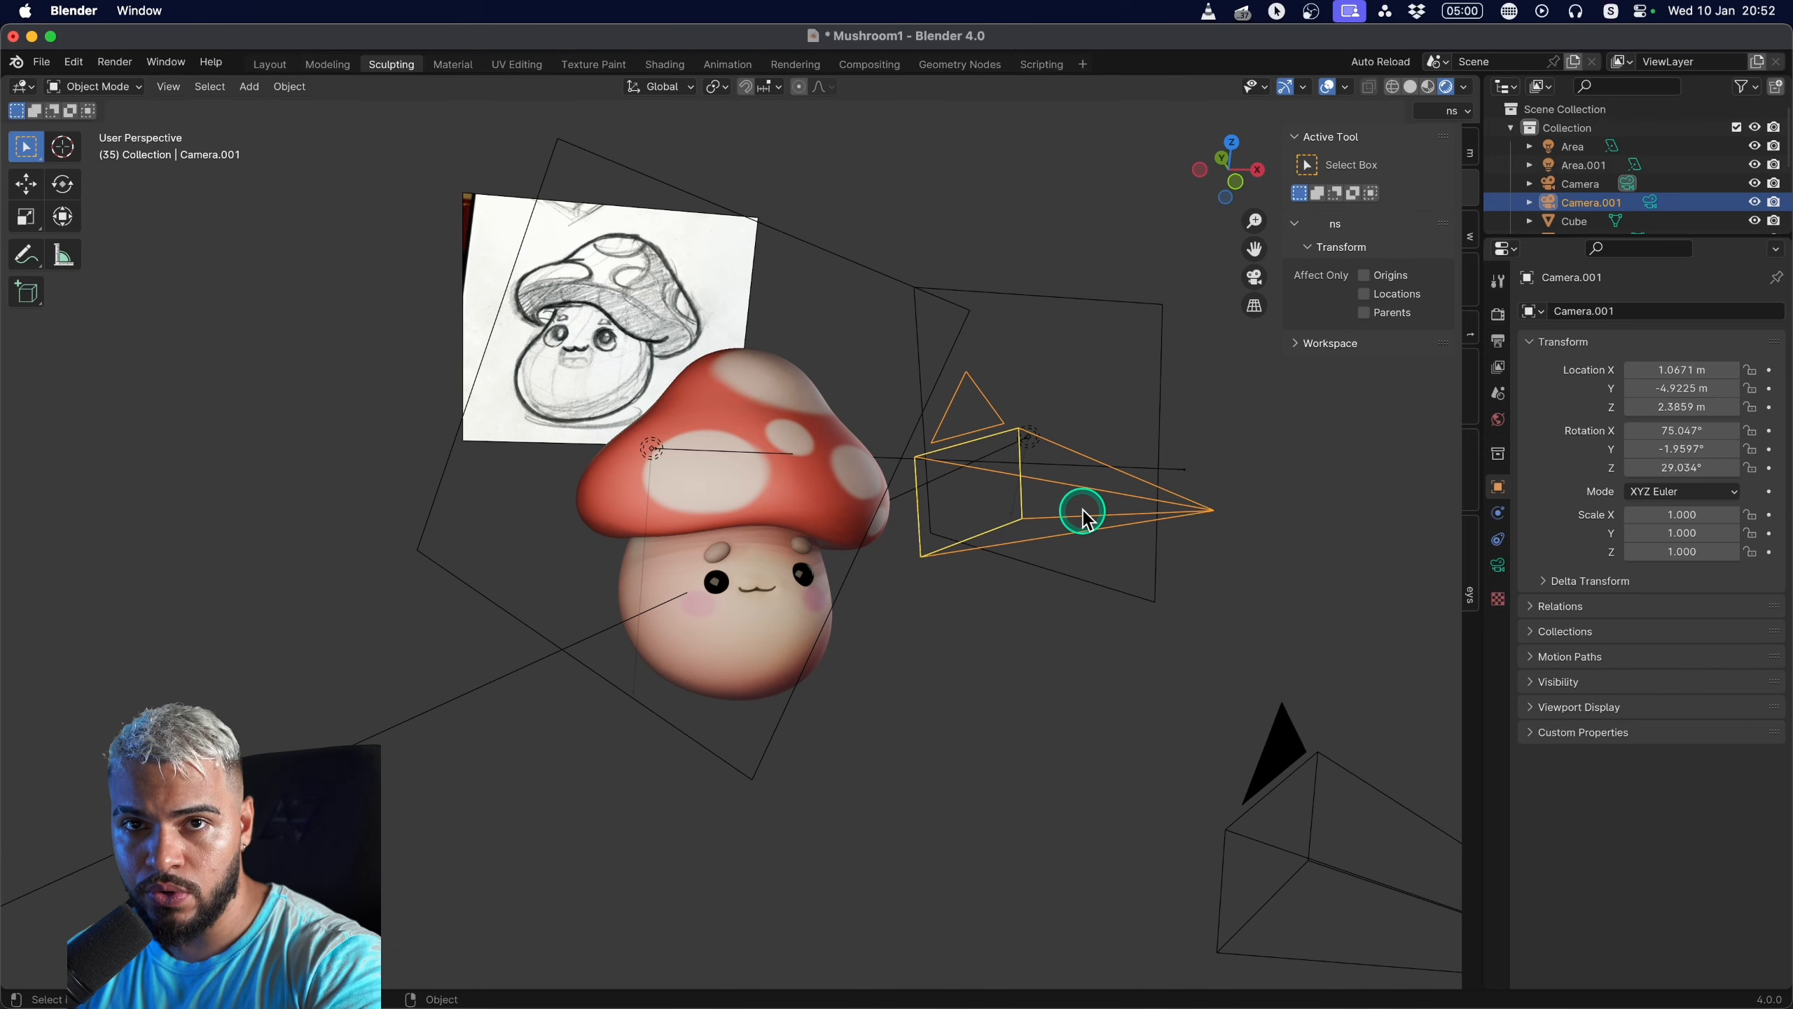
Look through the active camera and enable the Camera to View lock.
{"action": "key", "text": "KP_0"}
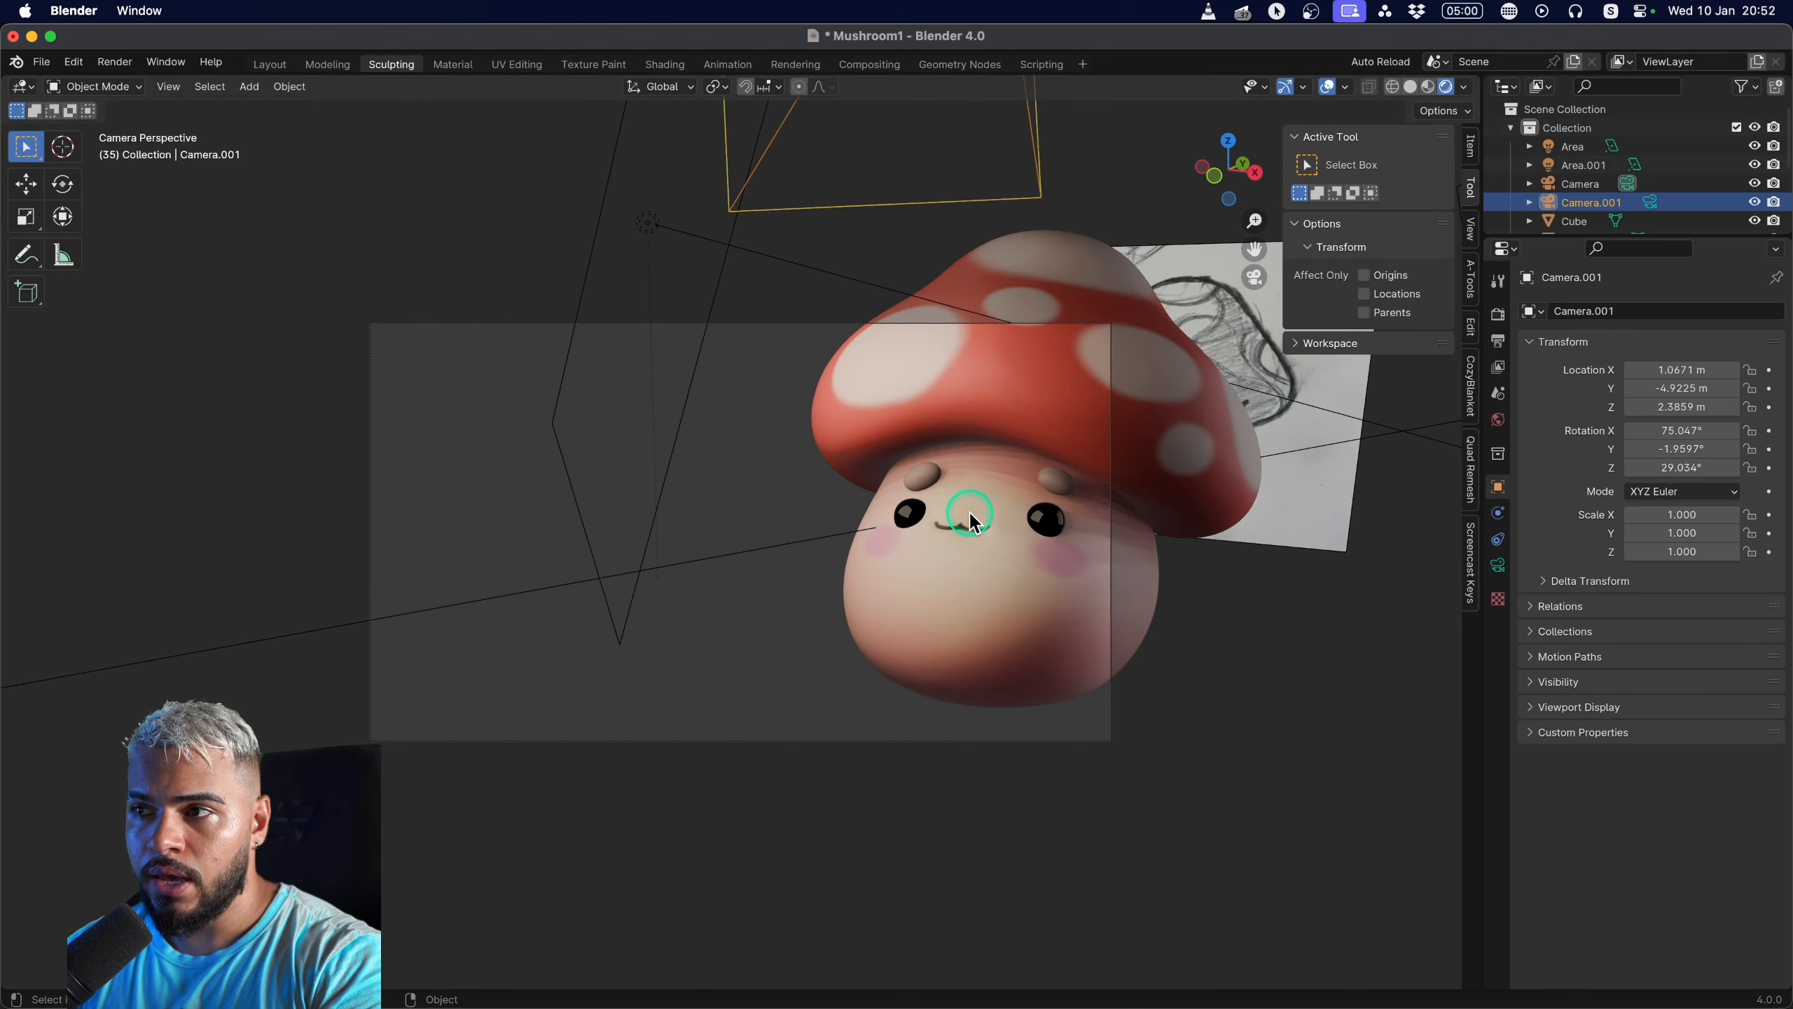
{"action": "left_click", "coordinate": [1469, 126]}
{"action": "left_click", "coordinate": [1473, 122]}
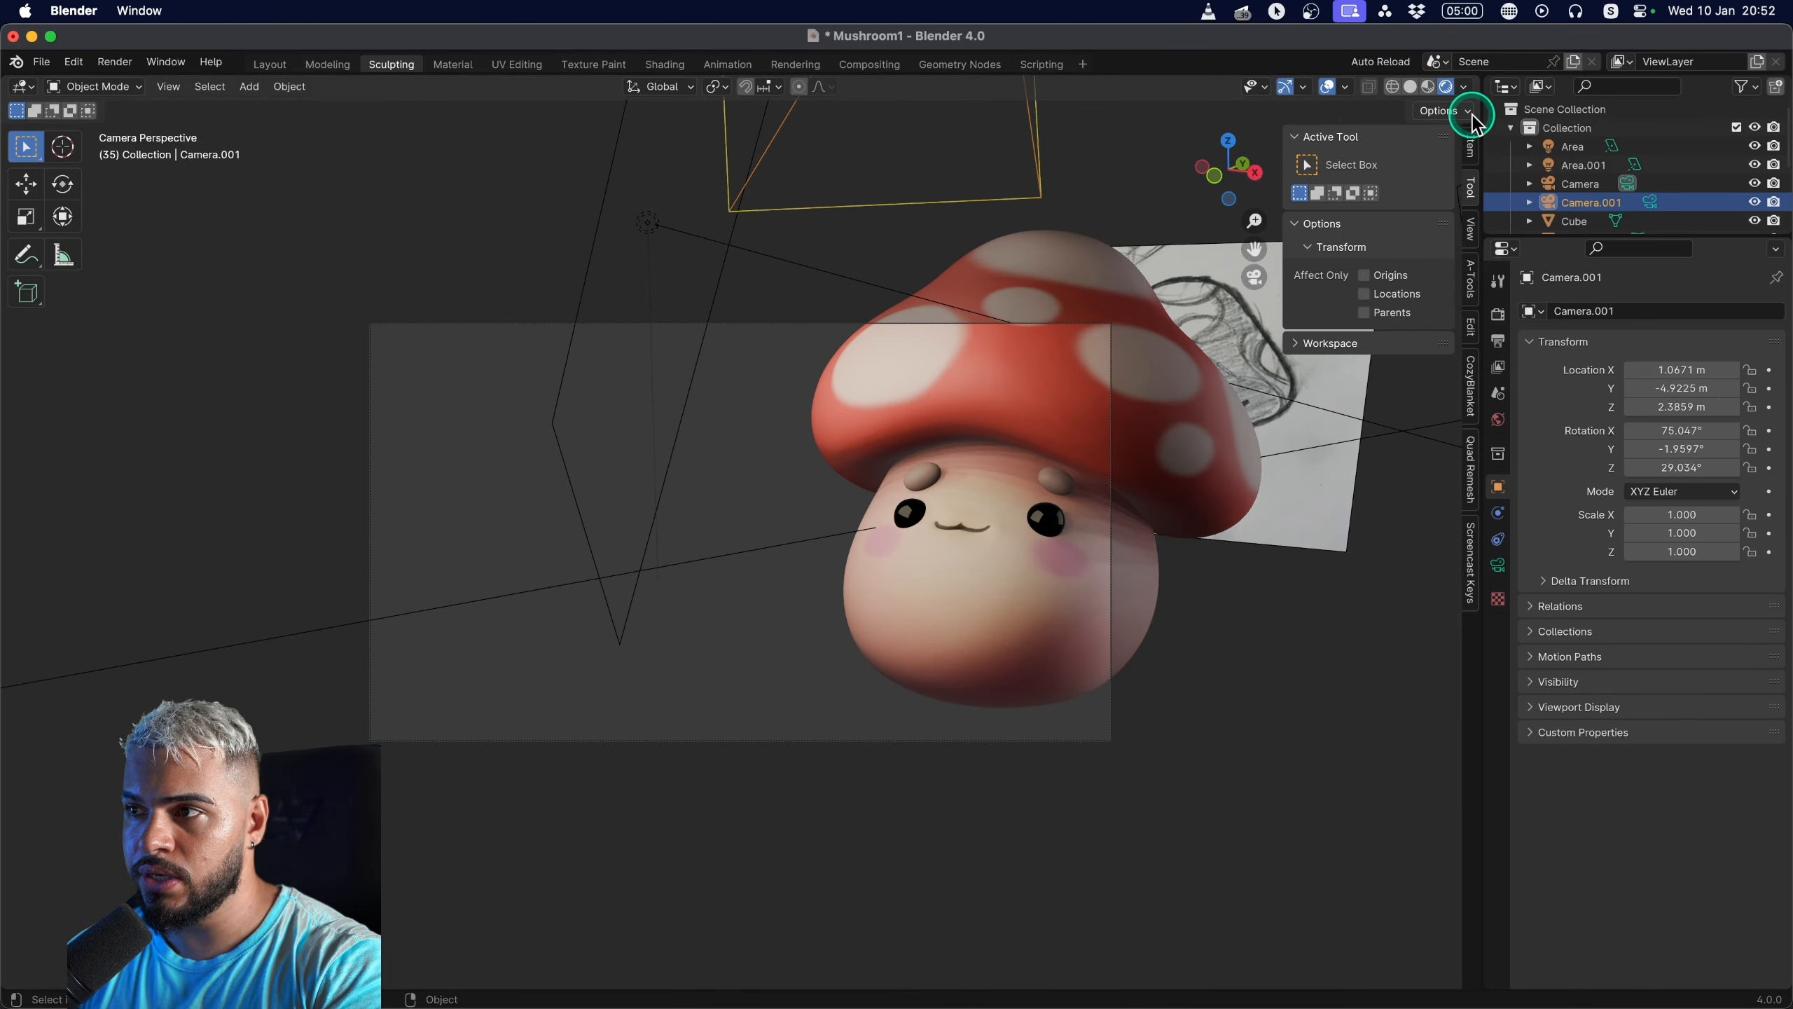
{"action": "left_click", "coordinate": [1473, 149]}
{"action": "left_click", "coordinate": [1472, 185]}
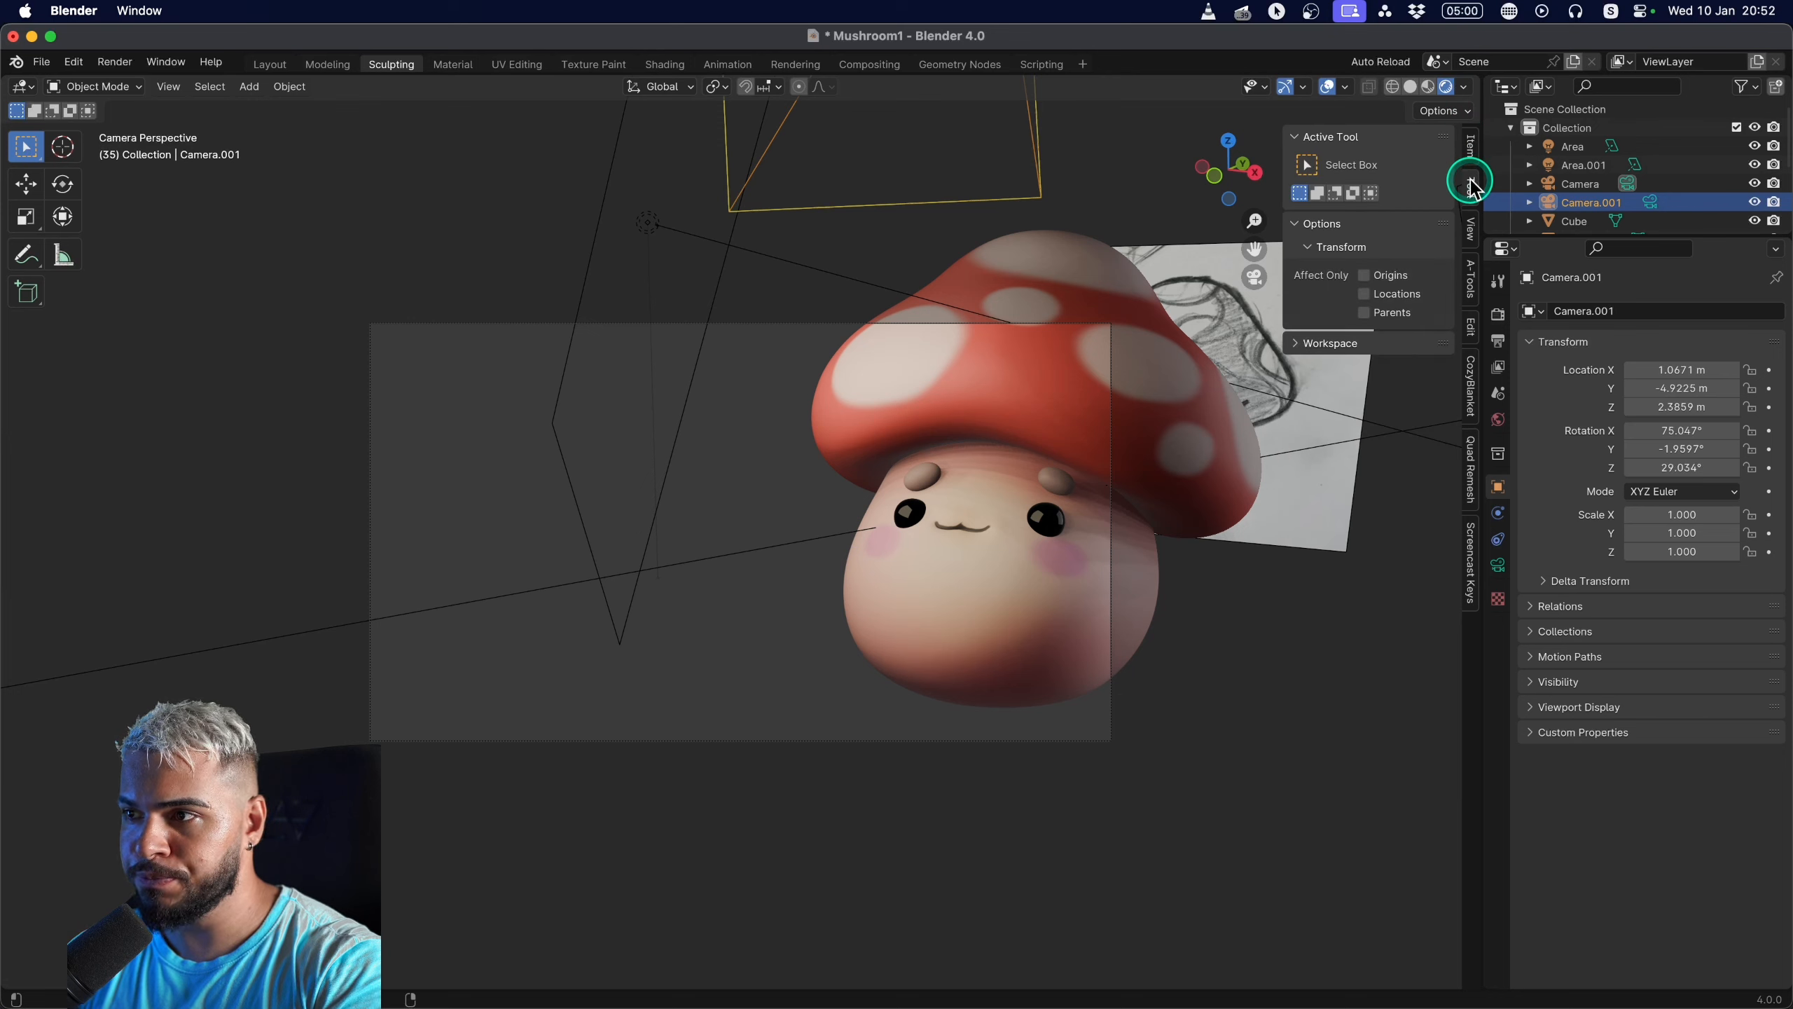
{"action": "left_click", "coordinate": [1465, 237]}
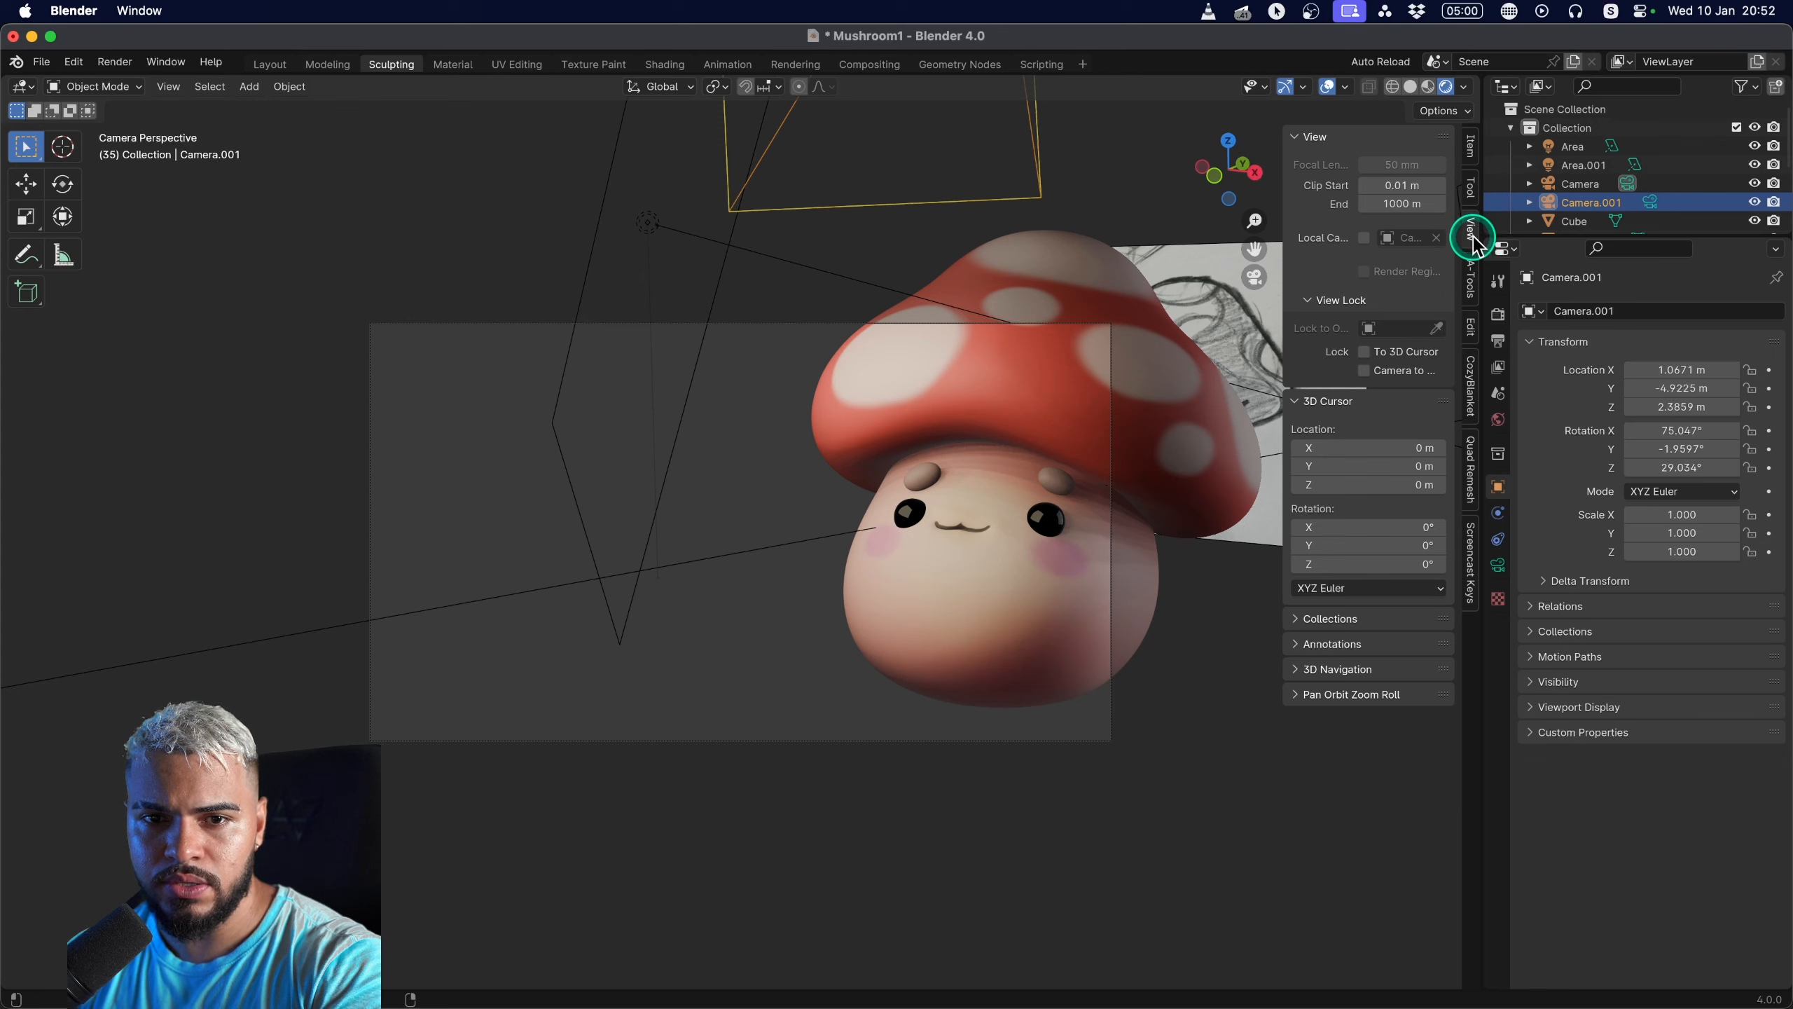
{"action": "left_click", "coordinate": [1391, 371]}
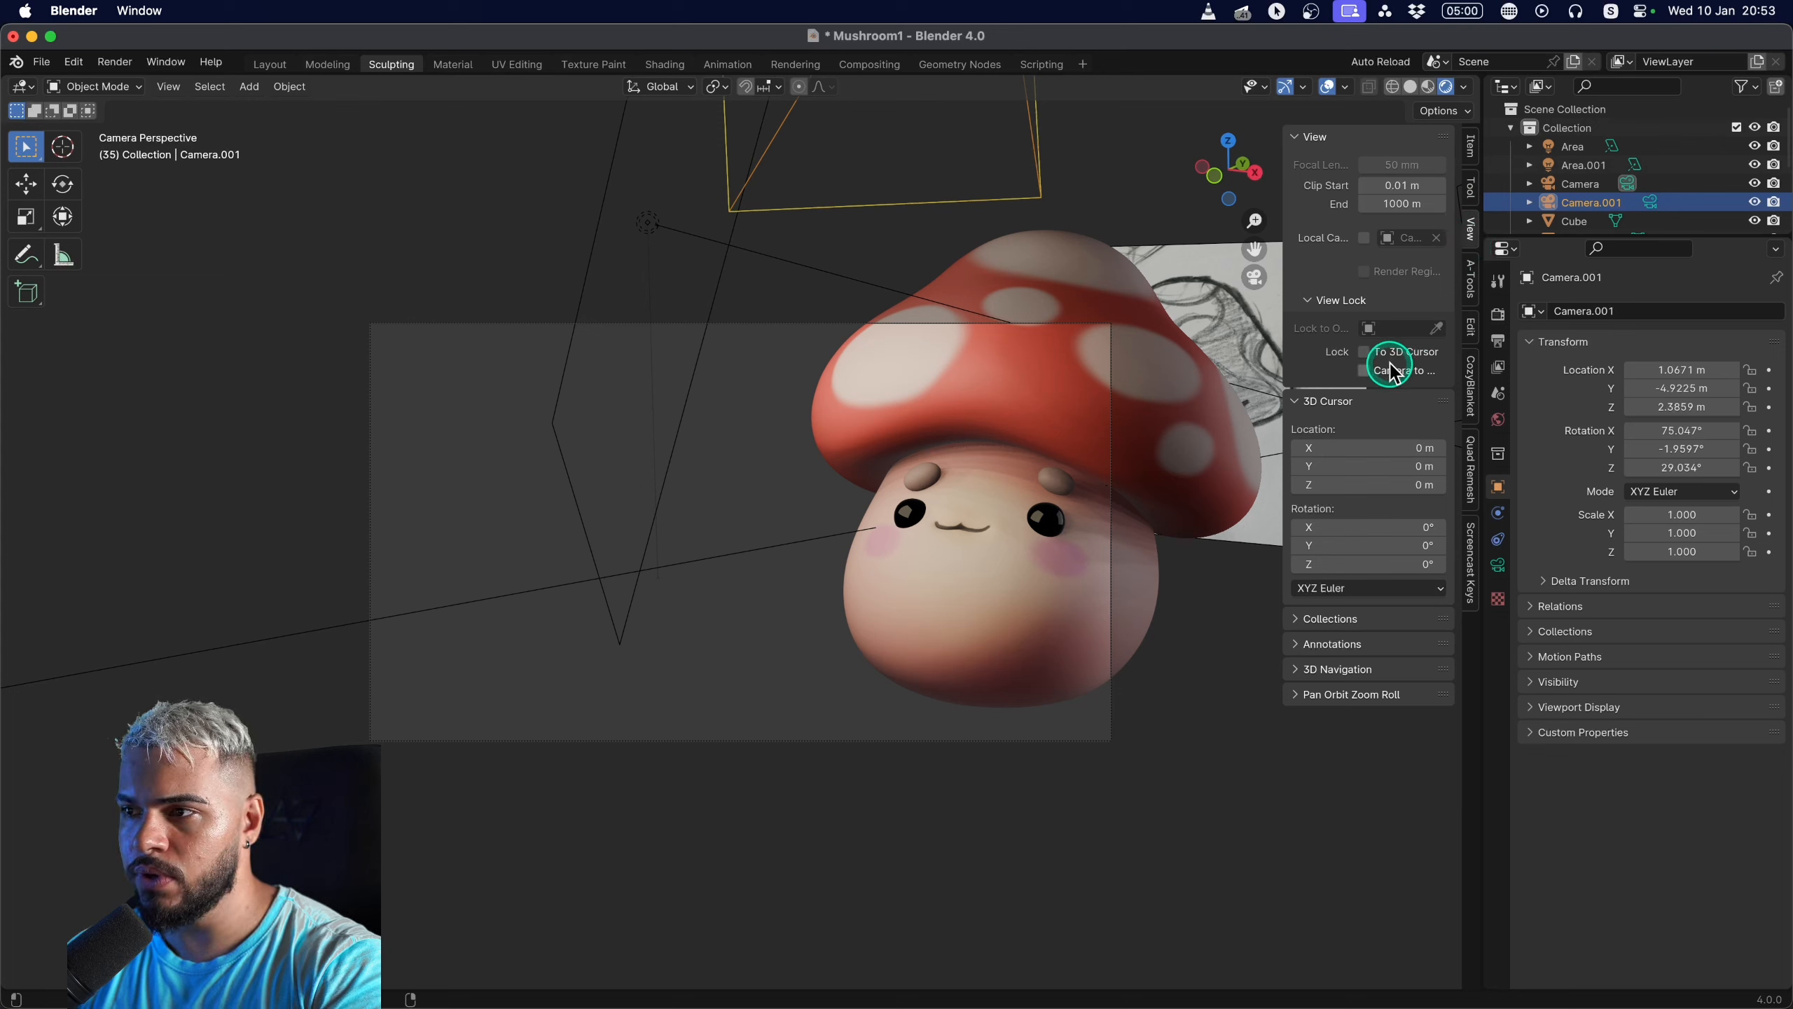
{"action": "left_click", "coordinate": [1388, 371]}
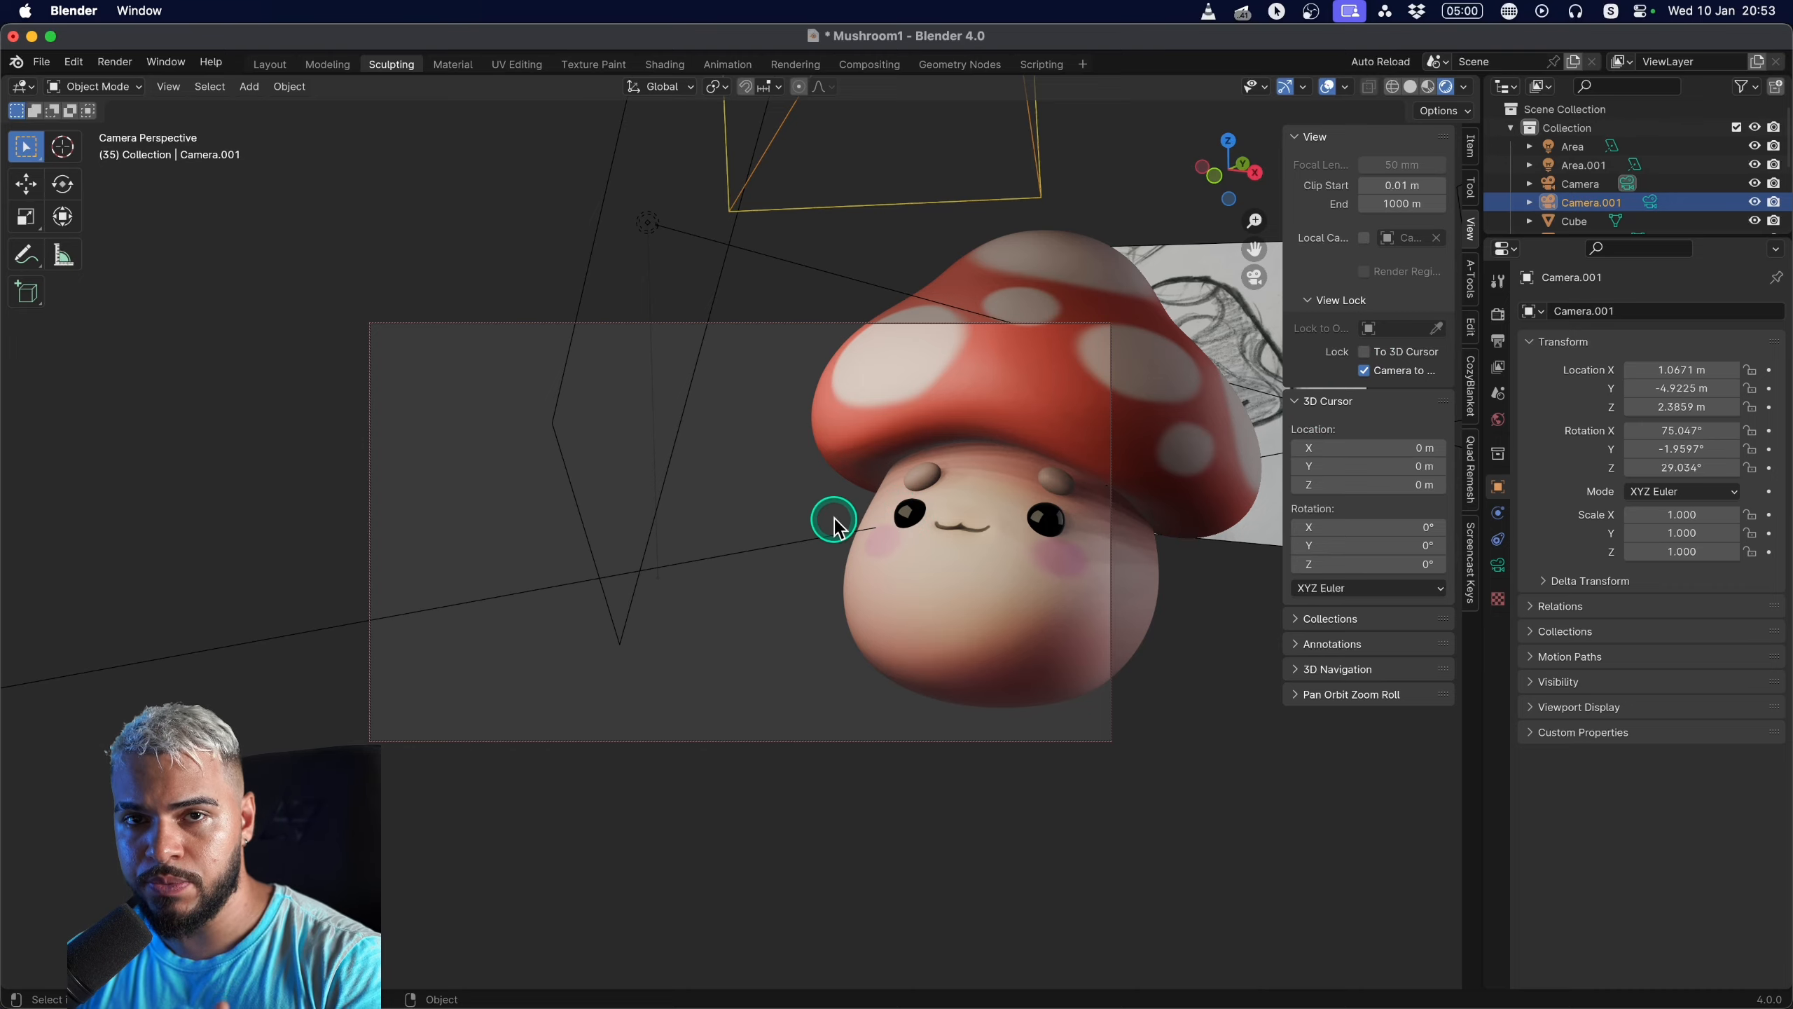
Turn the locked camera view to the mushroom's front and hide the original camera in the viewport.
{"action": "key", "text": "KP_0"}
{"action": "key", "text": "KP_0"}
{"action": "key", "text": "KP_0"}
{"action": "key", "text": "KP_0"}
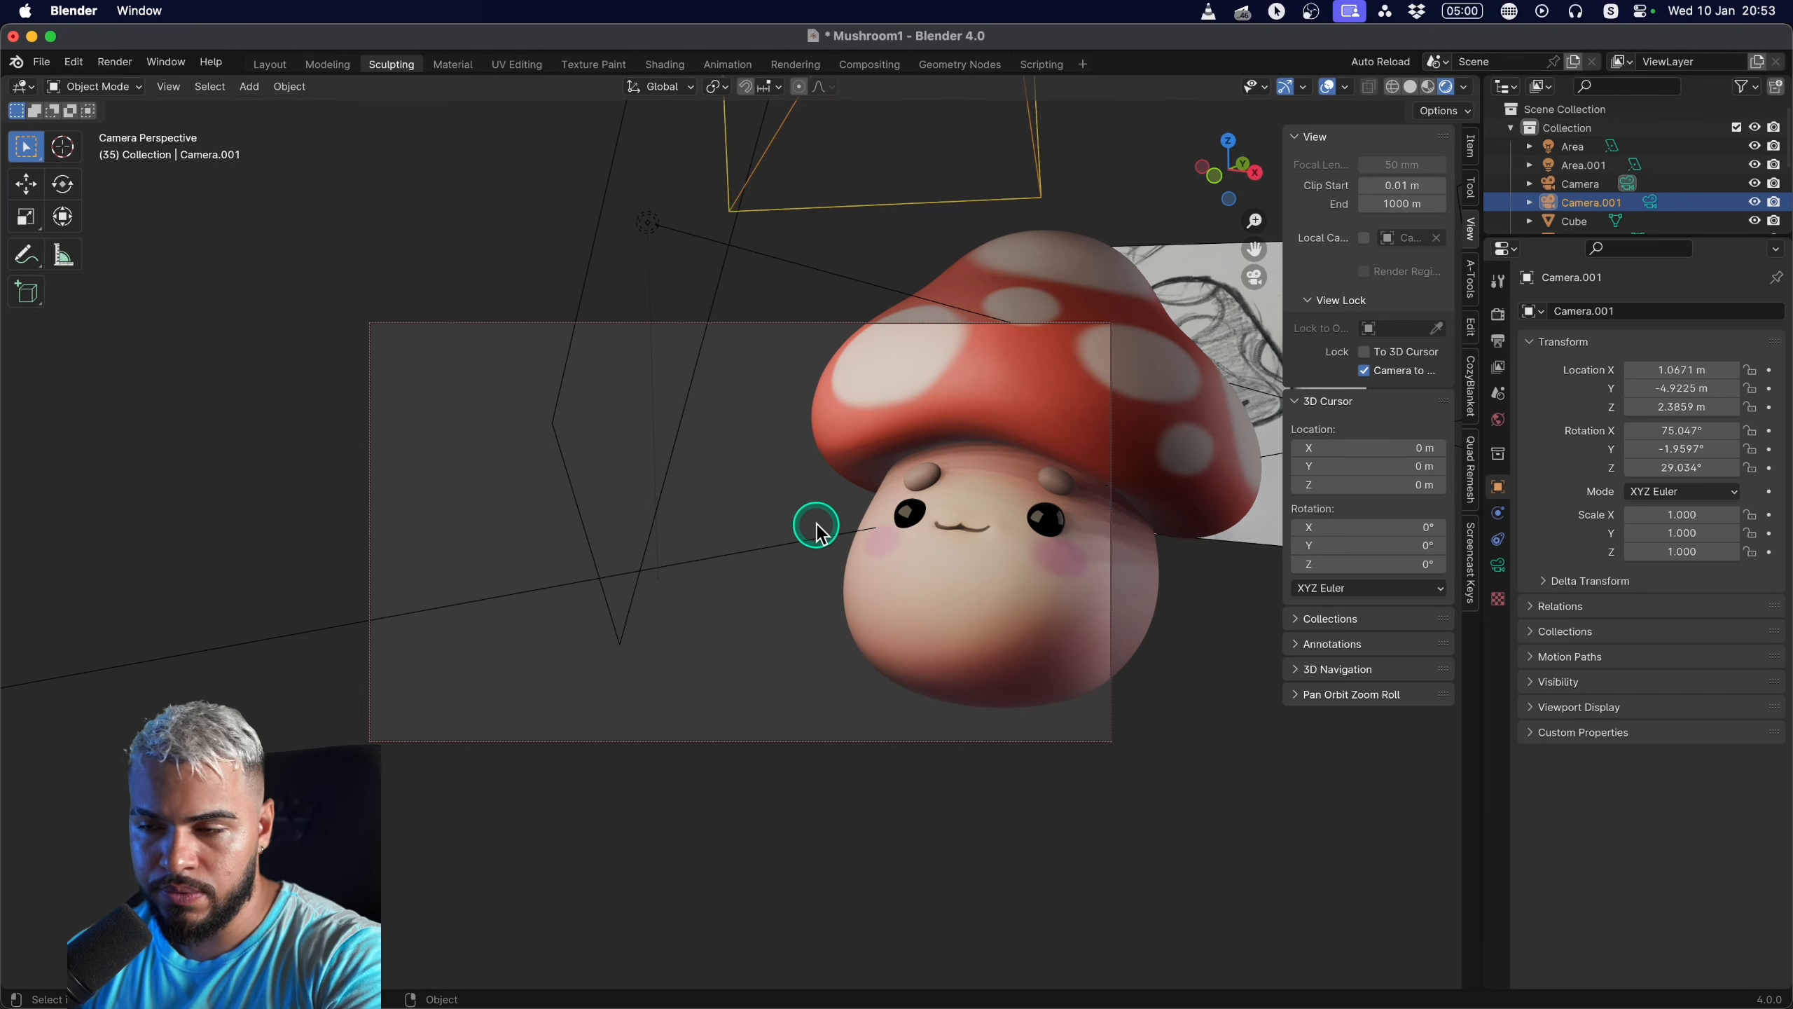
{"action": "mouse_move", "coordinate": [817, 531]}
{"action": "middle_mouse_down"}
{"action": "mouse_move", "coordinate": [853, 628]}
{"action": "mouse_move", "coordinate": [832, 613]}
{"action": "mouse_move", "coordinate": [721, 654]}
{"action": "mouse_move", "coordinate": [863, 670]}
{"action": "mouse_move", "coordinate": [840, 660]}
{"action": "middle_mouse_up"}
{"action": "left_click", "coordinate": [1754, 184]}
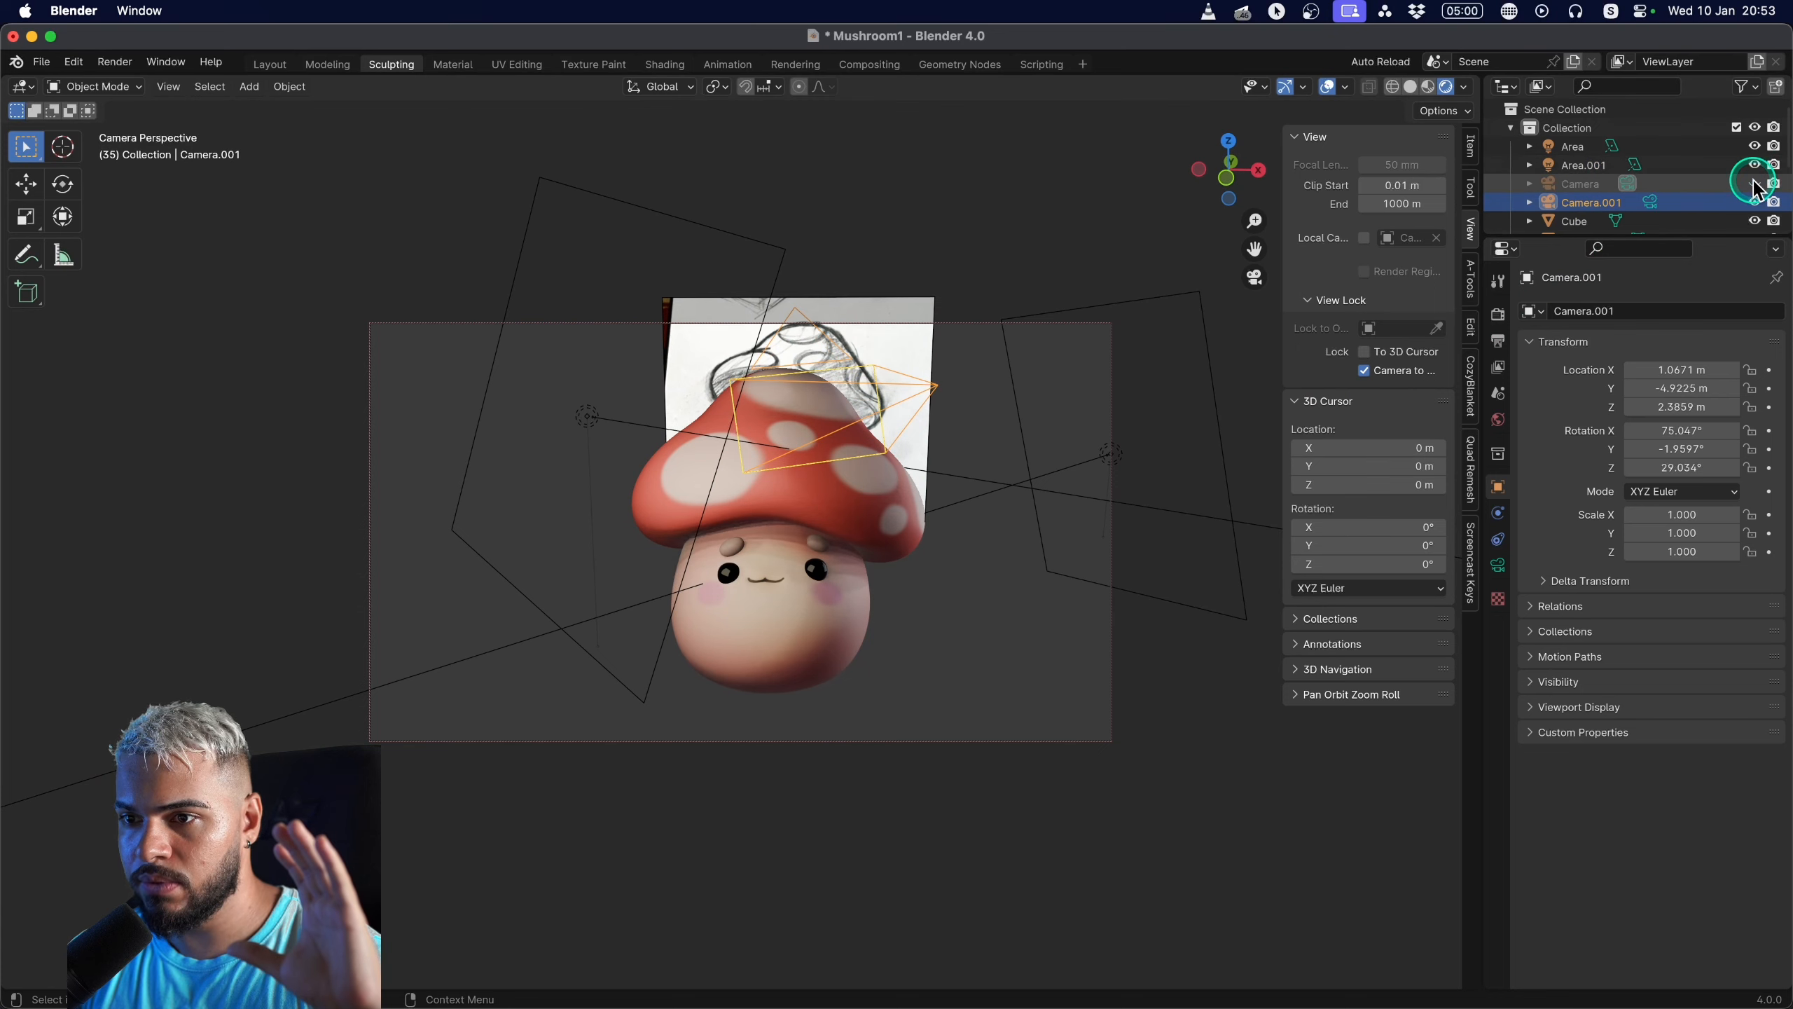
Reframe the locked camera to a three-quarter view with the whole mushroom centred inside the camera frame.
{"action": "middle_click_drag", "start_coordinate": [1197, 364], "coordinate": [890, 445]}
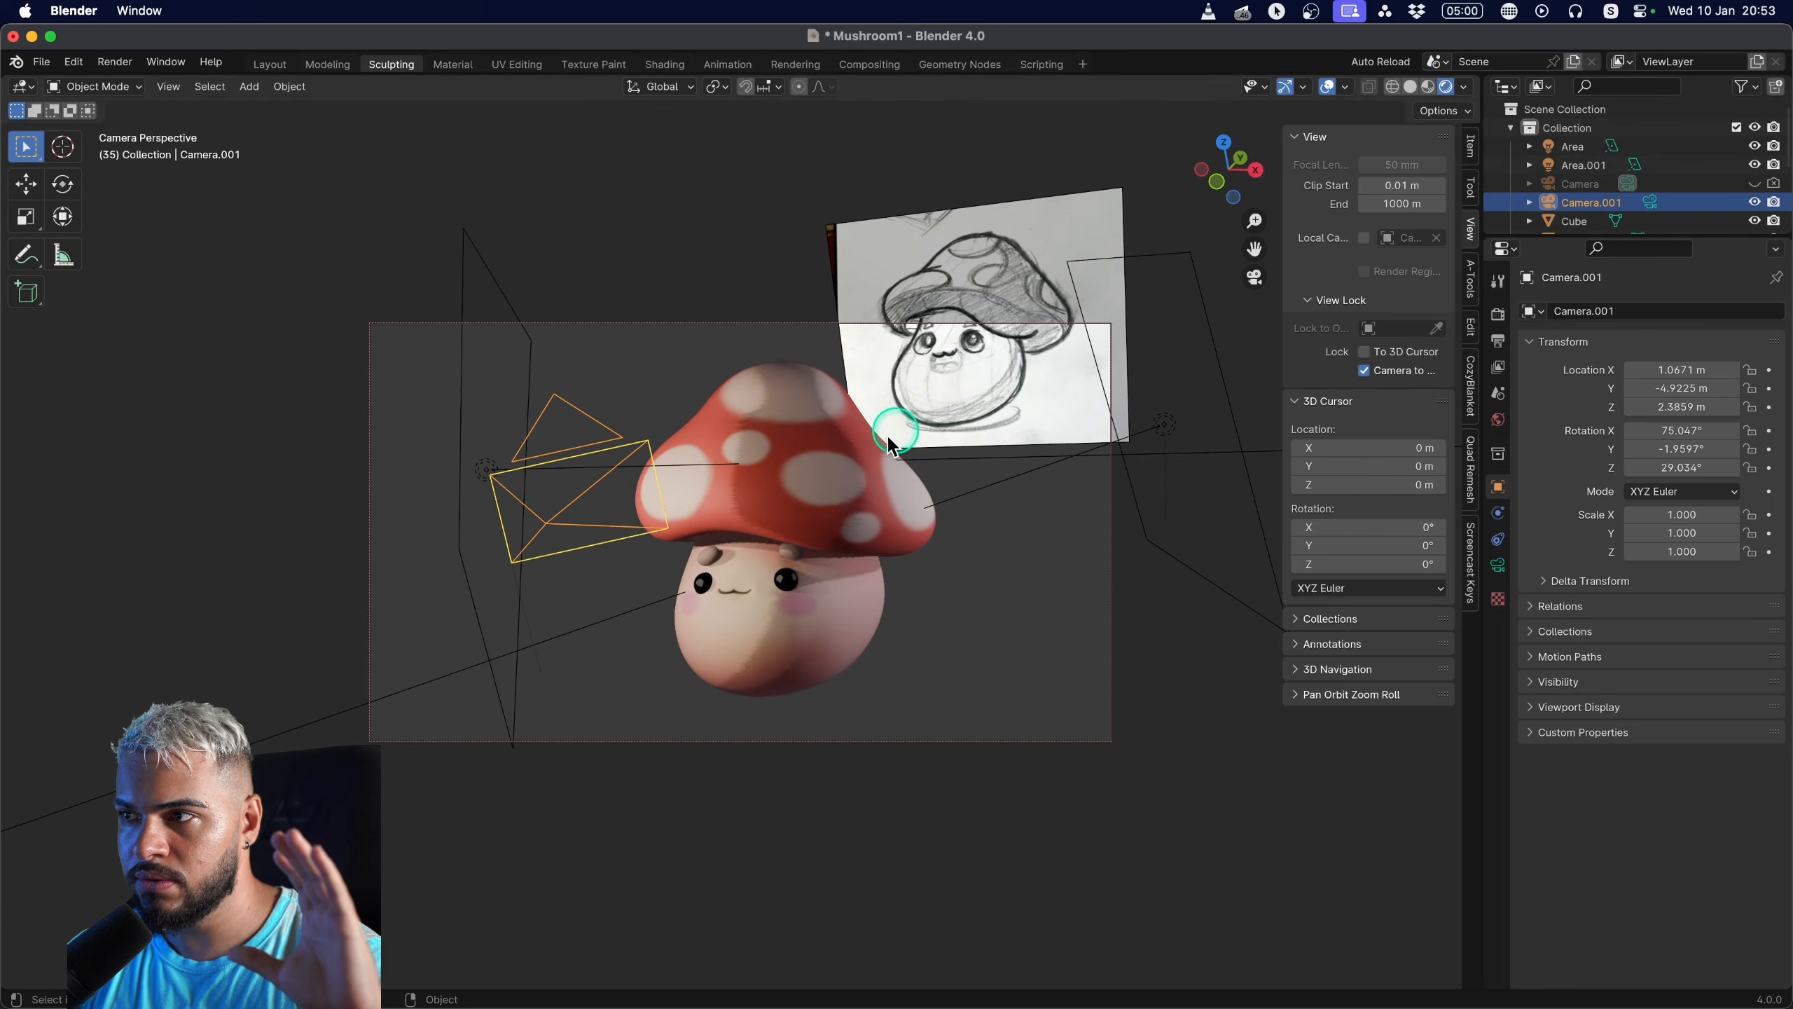
{"action": "mouse_move", "coordinate": [853, 734]}
{"action": "middle_mouse_down"}
{"action": "mouse_move", "coordinate": [853, 809]}
{"action": "mouse_move", "coordinate": [961, 557]}
{"action": "mouse_move", "coordinate": [812, 745]}
{"action": "mouse_move", "coordinate": [705, 666]}
{"action": "middle_mouse_up"}
{"action": "left_click", "coordinate": [849, 581]}
{"action": "left_click", "coordinate": [1025, 406]}
{"action": "mouse_move", "coordinate": [1038, 319]}
{"action": "left_mouse_down"}
{"action": "mouse_move", "coordinate": [1148, 168]}
{"action": "mouse_move", "coordinate": [1052, 287]}
{"action": "mouse_move", "coordinate": [973, 628]}
{"action": "mouse_move", "coordinate": [879, 759]}
{"action": "left_mouse_up"}
{"action": "mouse_move", "coordinate": [879, 760]}
{"action": "middle_mouse_down"}
{"action": "mouse_move", "coordinate": [853, 669]}
{"action": "mouse_move", "coordinate": [905, 780]}
{"action": "middle_mouse_up"}
Render the reframed mushroom, inspect it in an enlarged render window, and close that window.
{"action": "key", "text": "F12"}
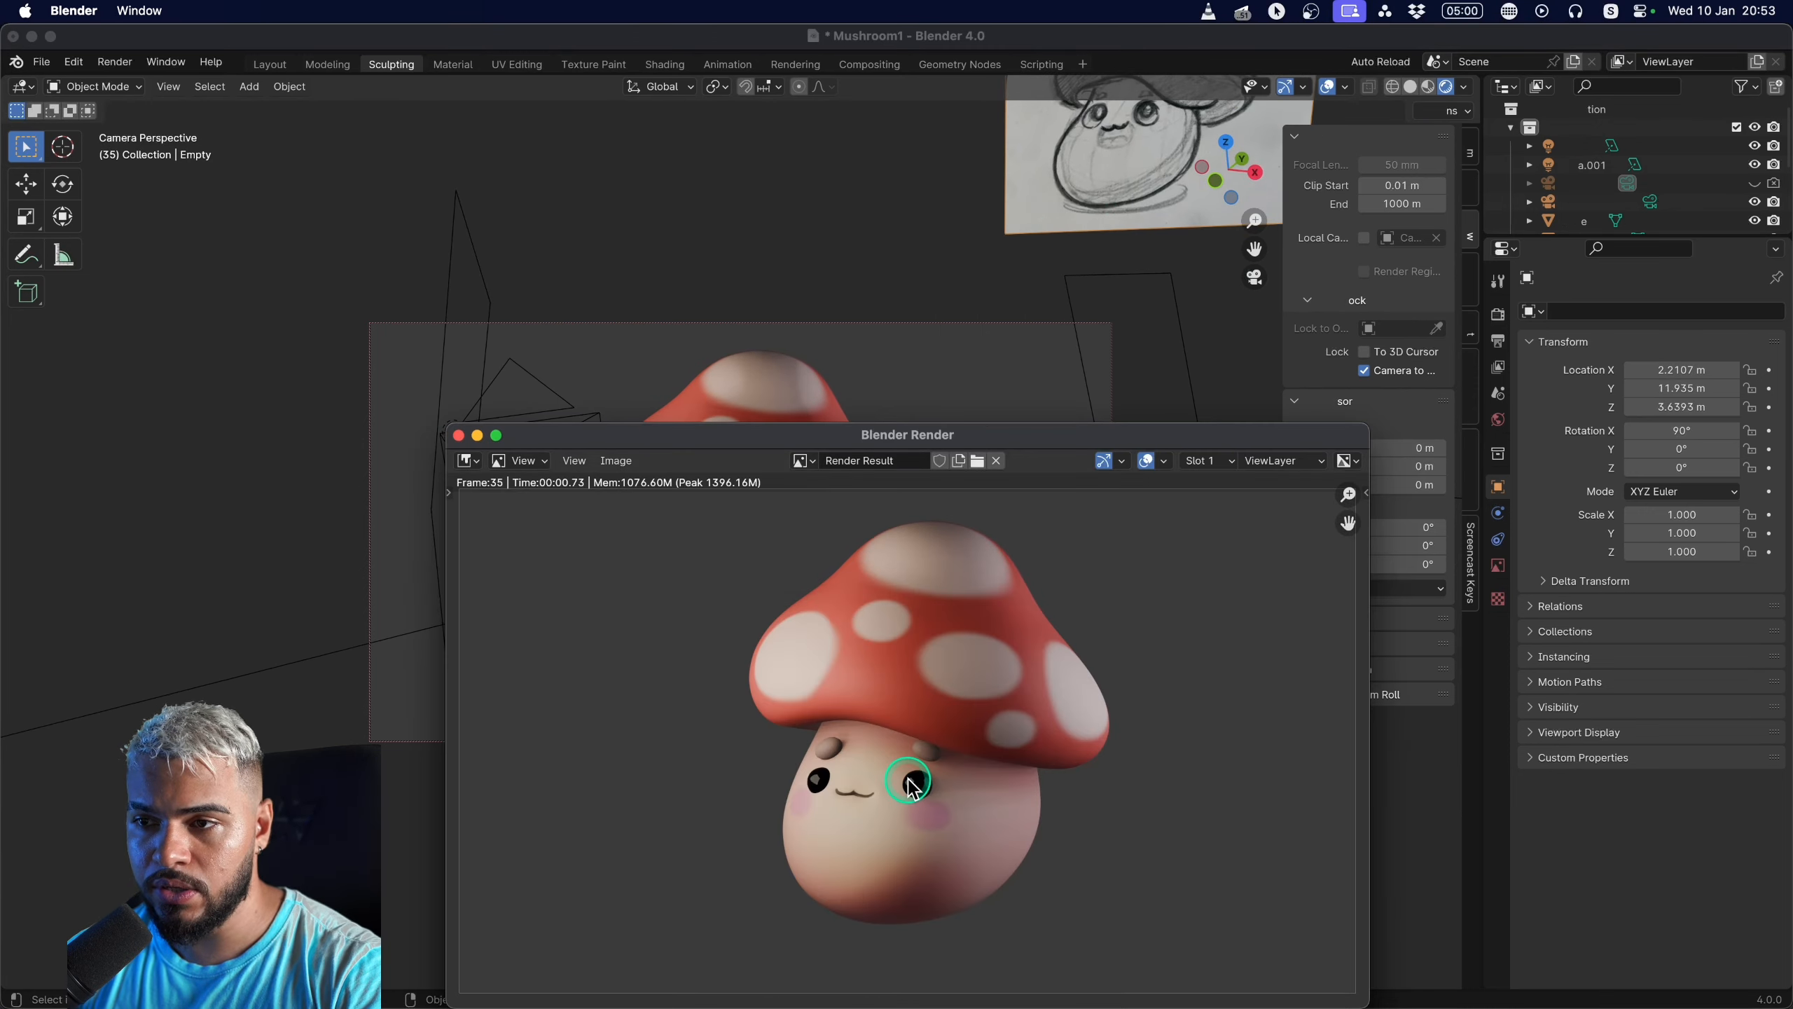
{"action": "left_click_drag", "start_coordinate": [1019, 445], "coordinate": [781, 204]}
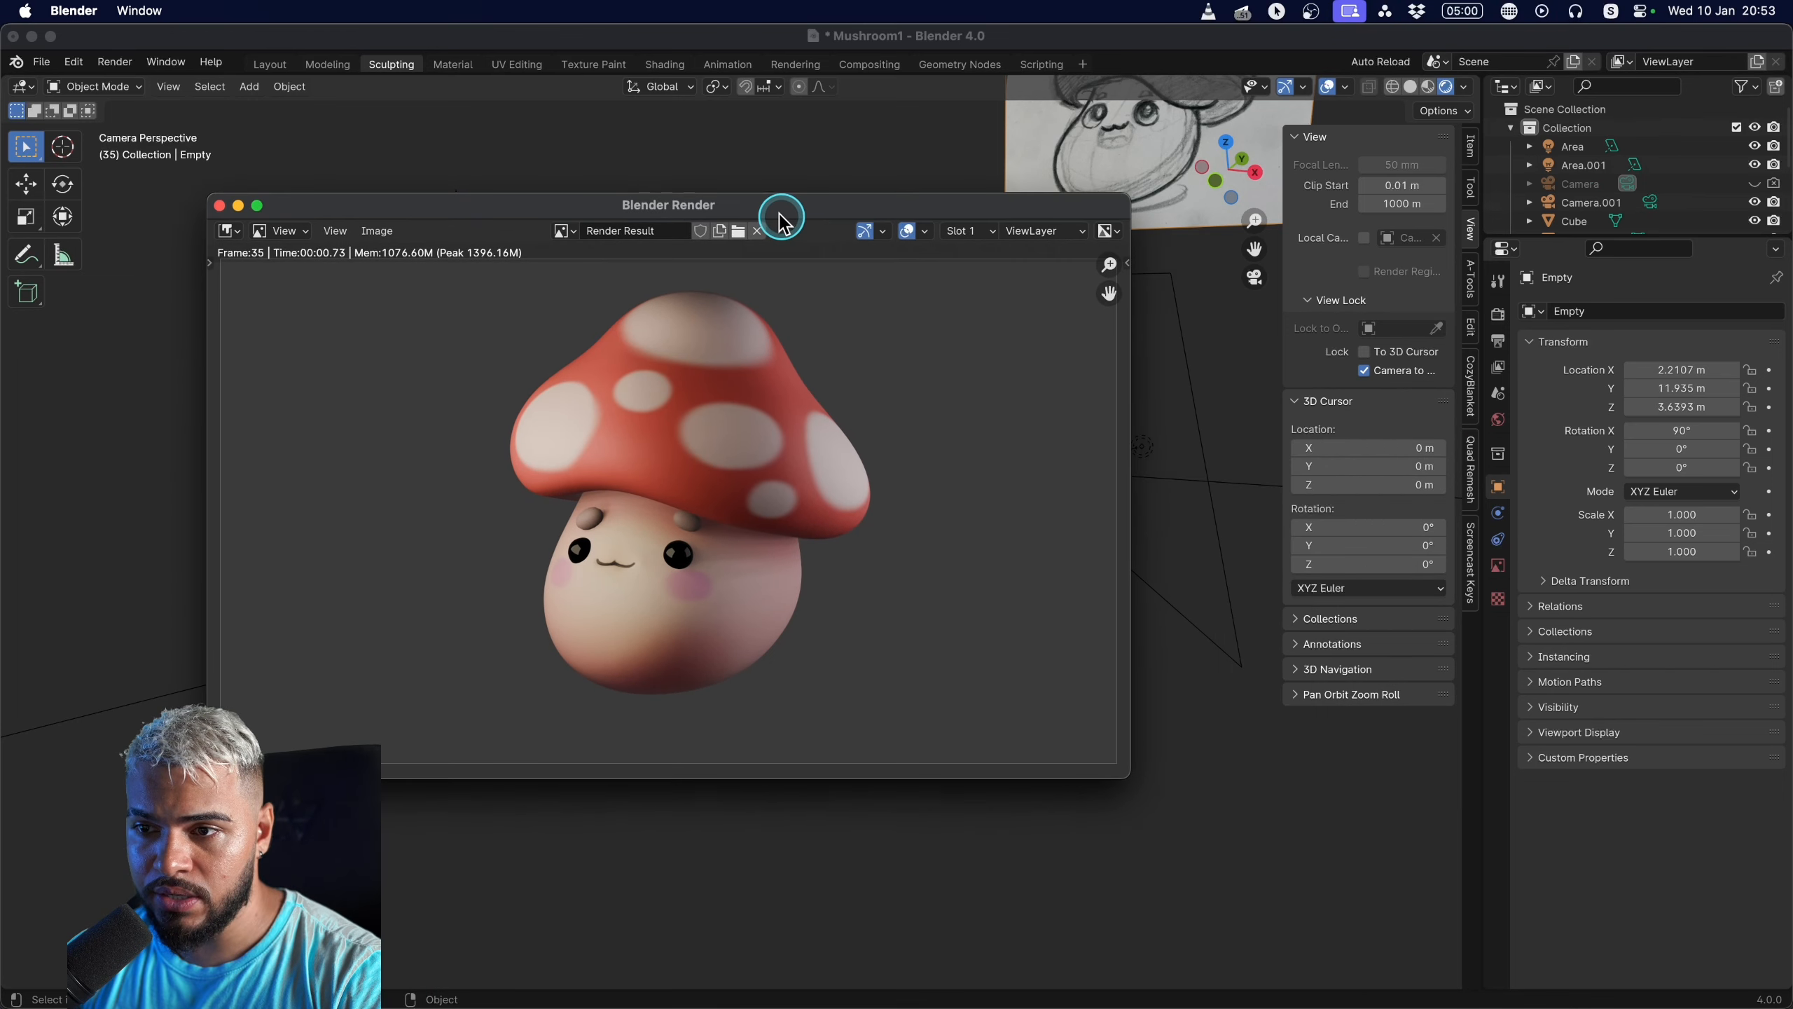
{"action": "left_click_drag", "start_coordinate": [1107, 766], "coordinate": [1280, 927]}
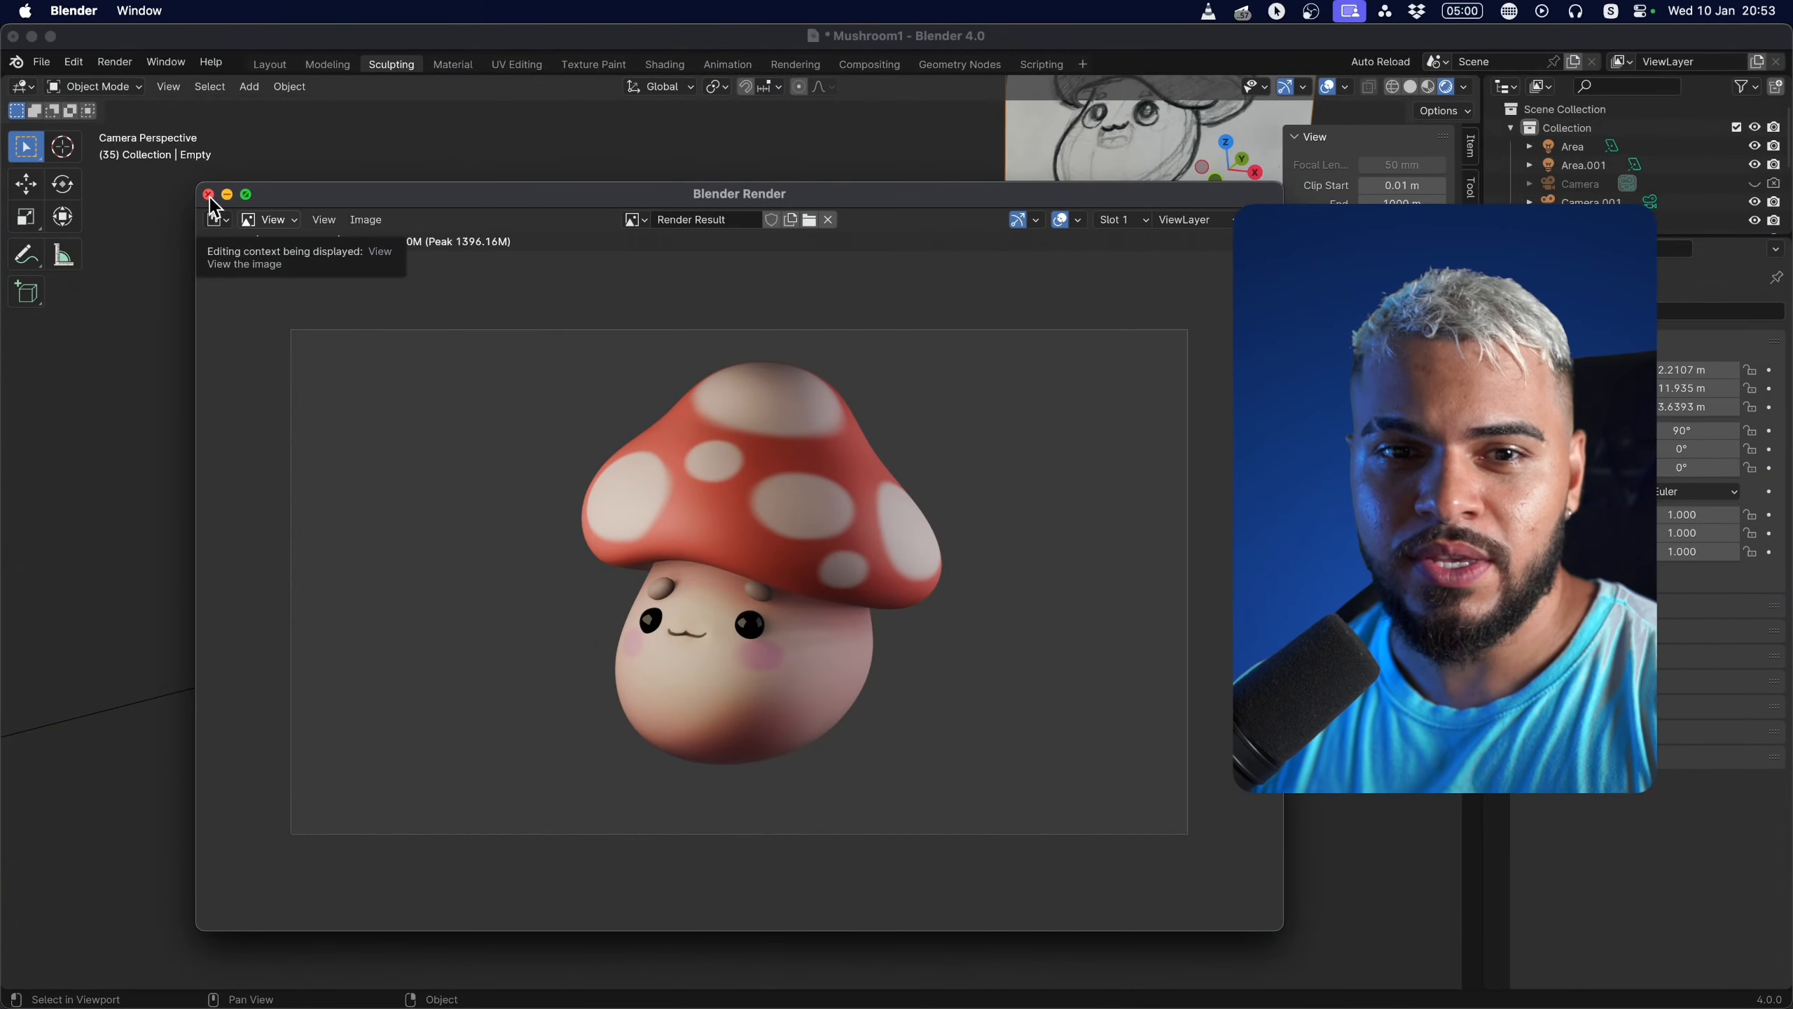
{"action": "left_click", "coordinate": [208, 194]}
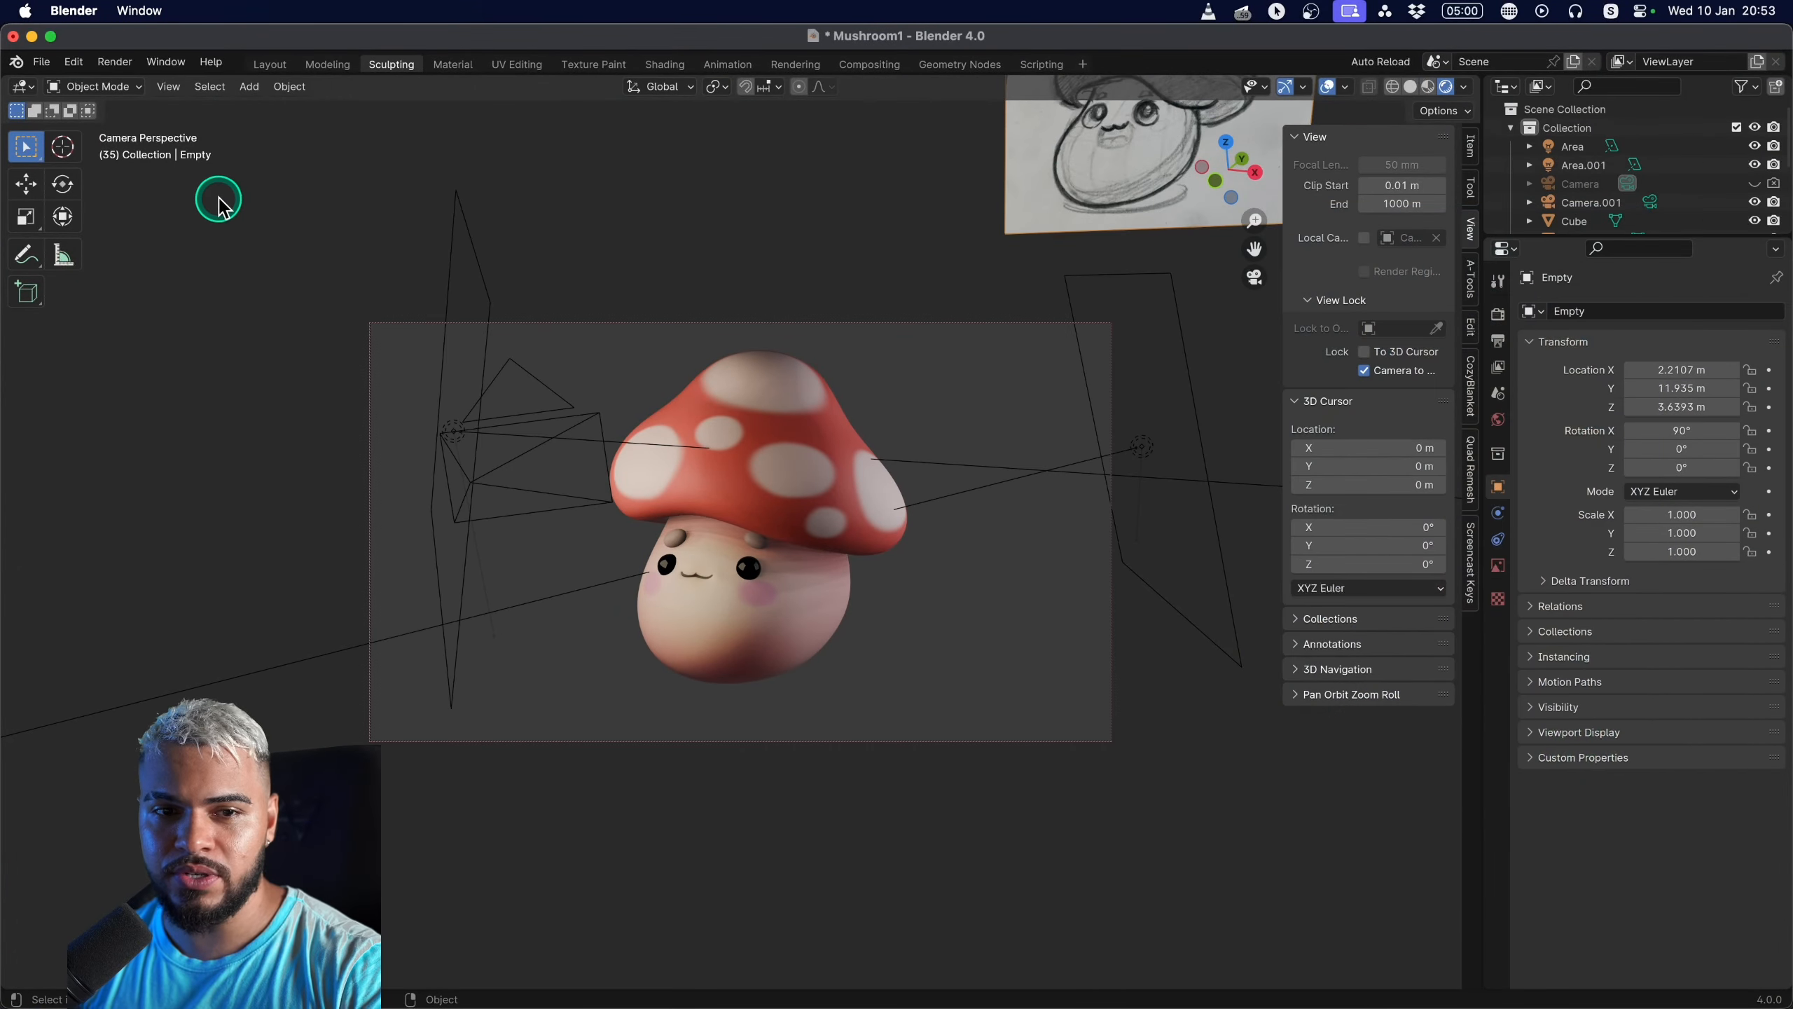
Set the output resolution to 2440 × 2440 px and bring the camera closer so the mushroom fills the square frame.
{"action": "left_click", "coordinate": [1497, 318]}
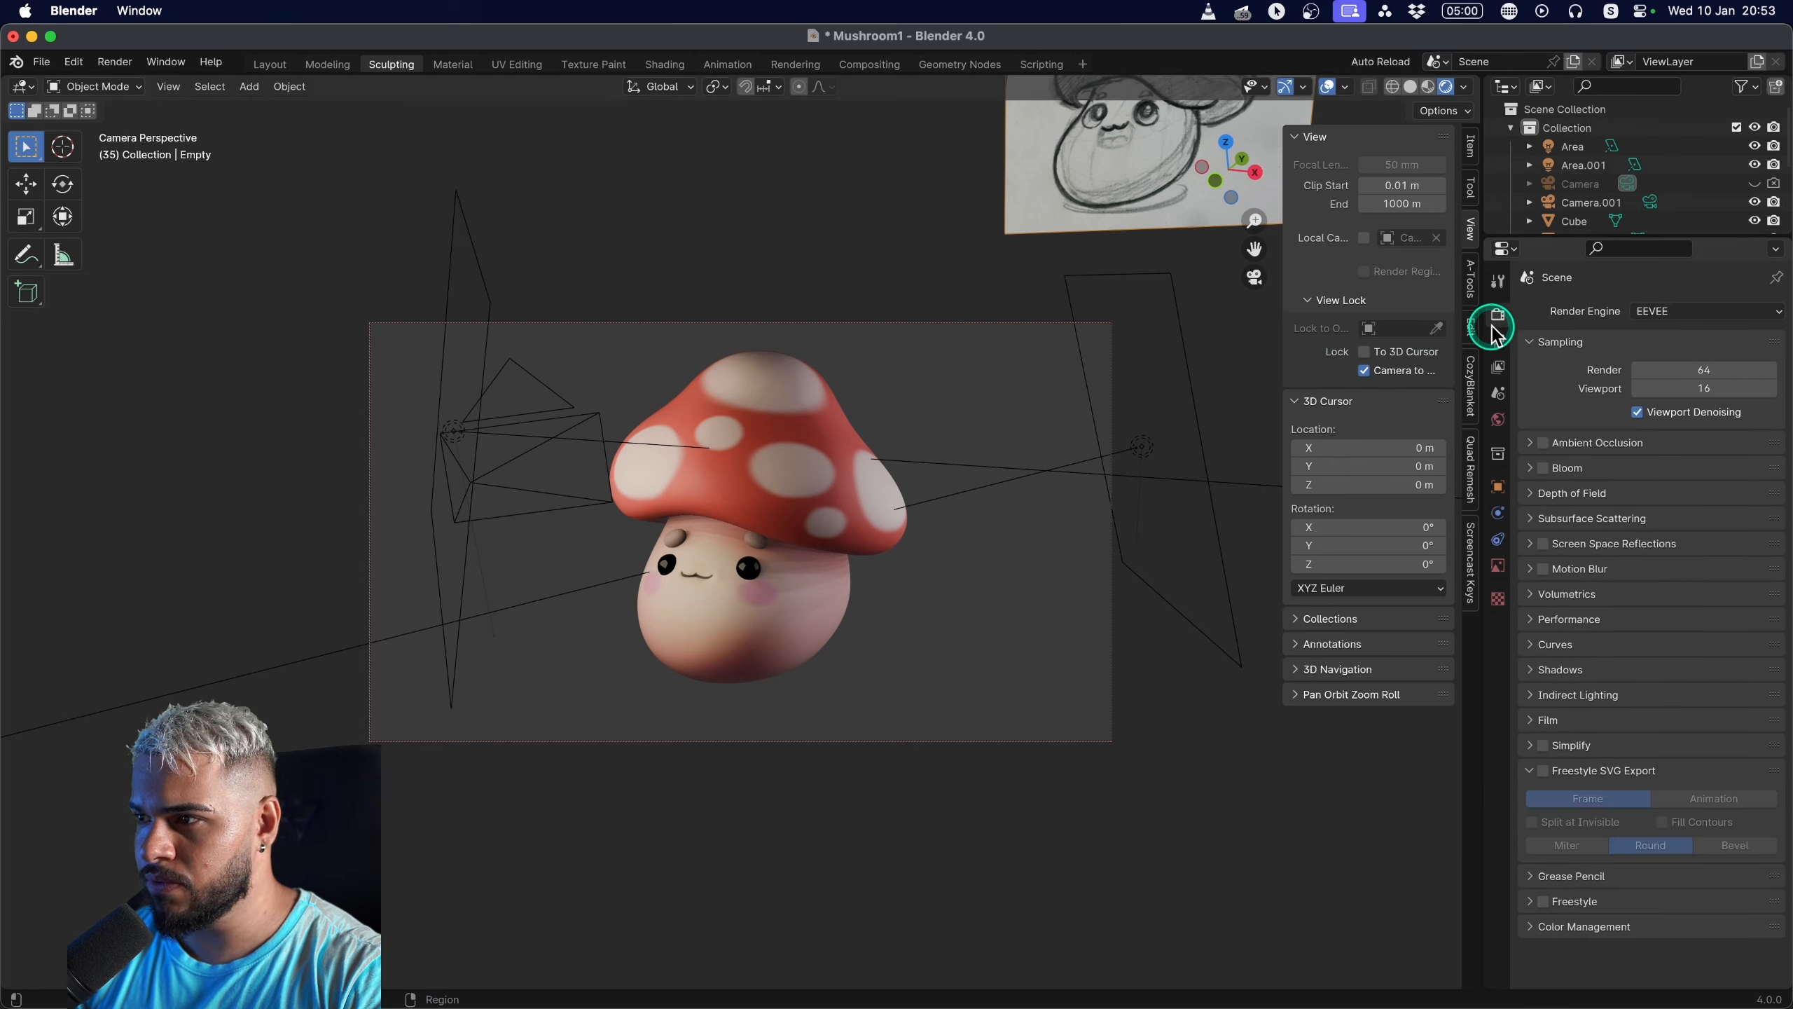
{"action": "left_click", "coordinate": [1498, 339]}
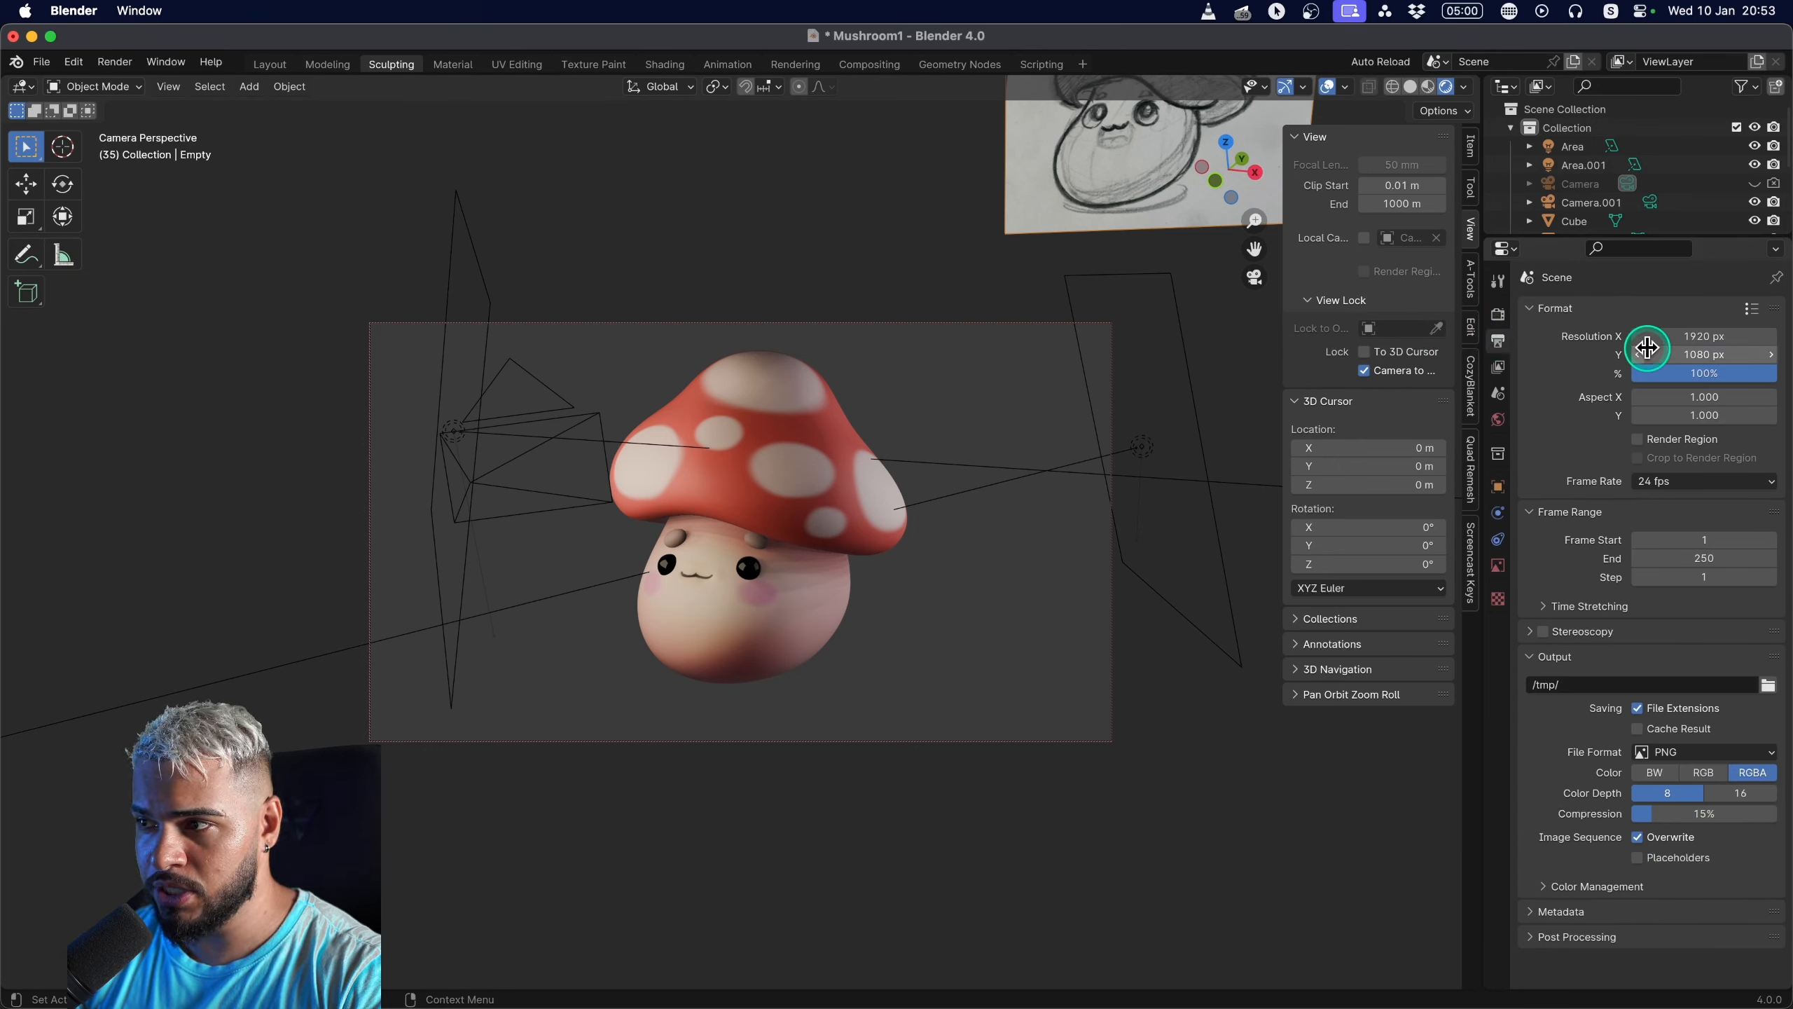
{"action": "left_click", "coordinate": [1717, 337]}
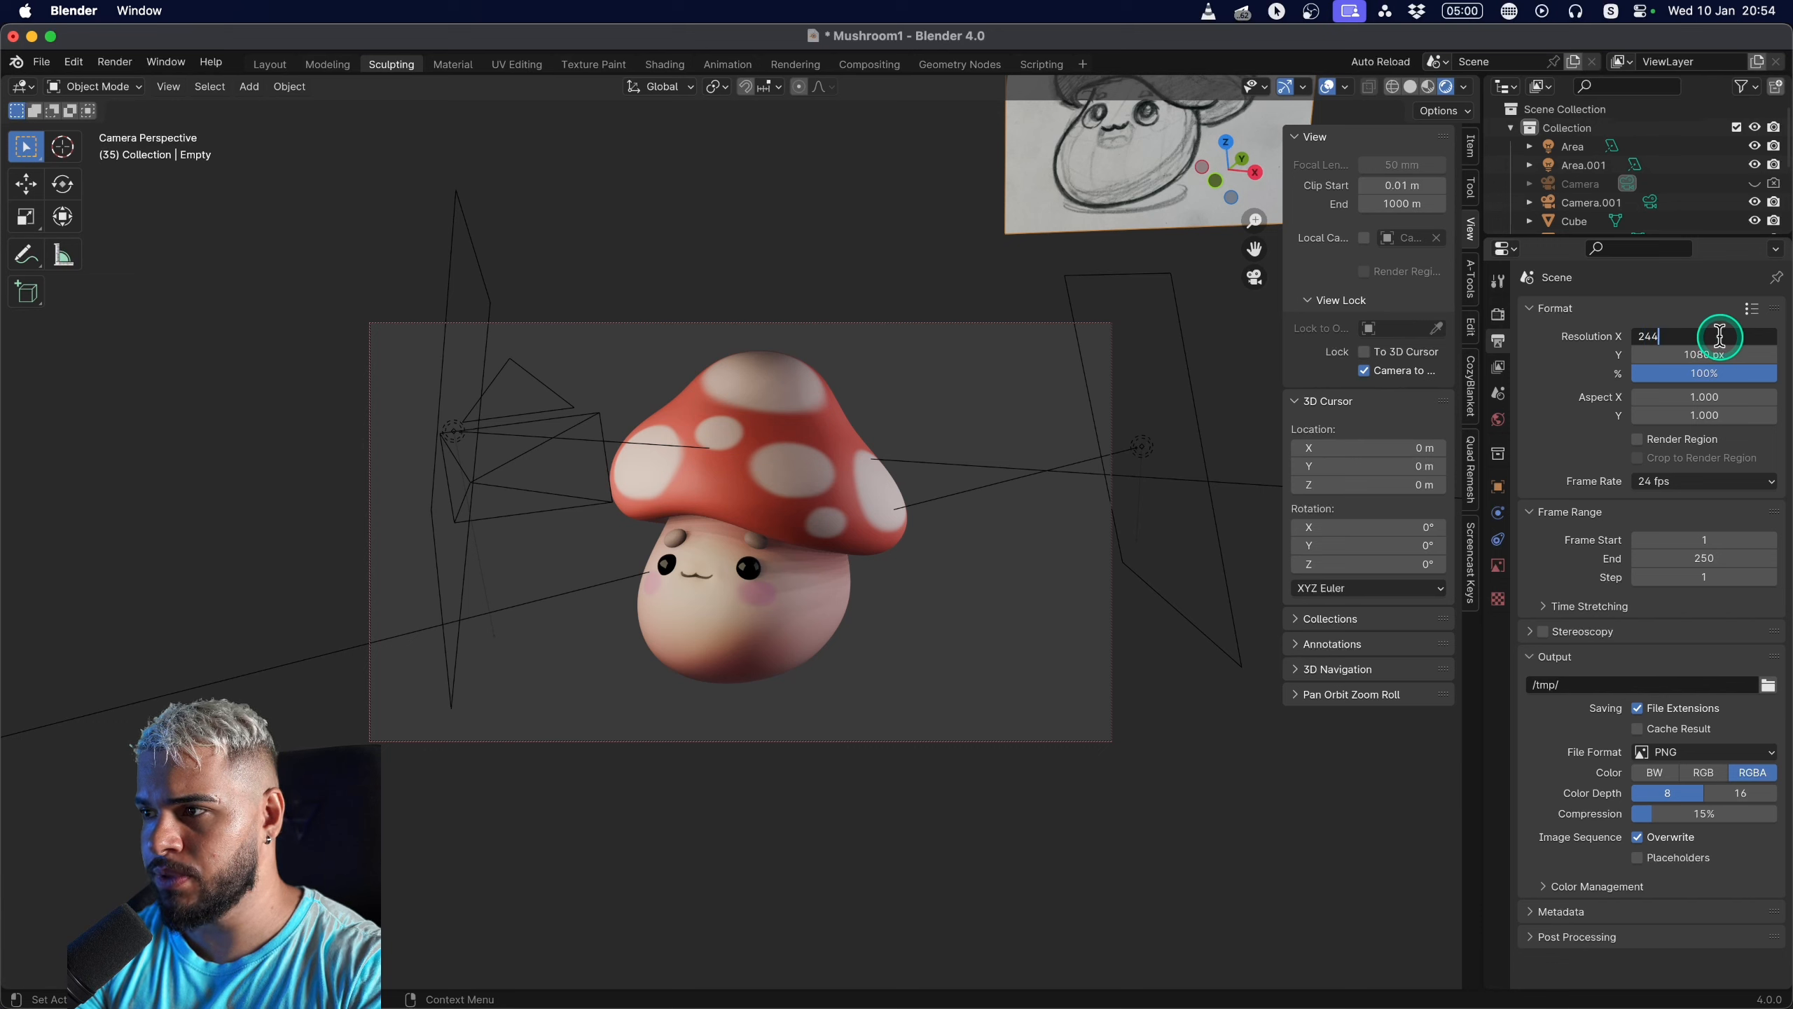
{"action": "key", "text": "Tab"}
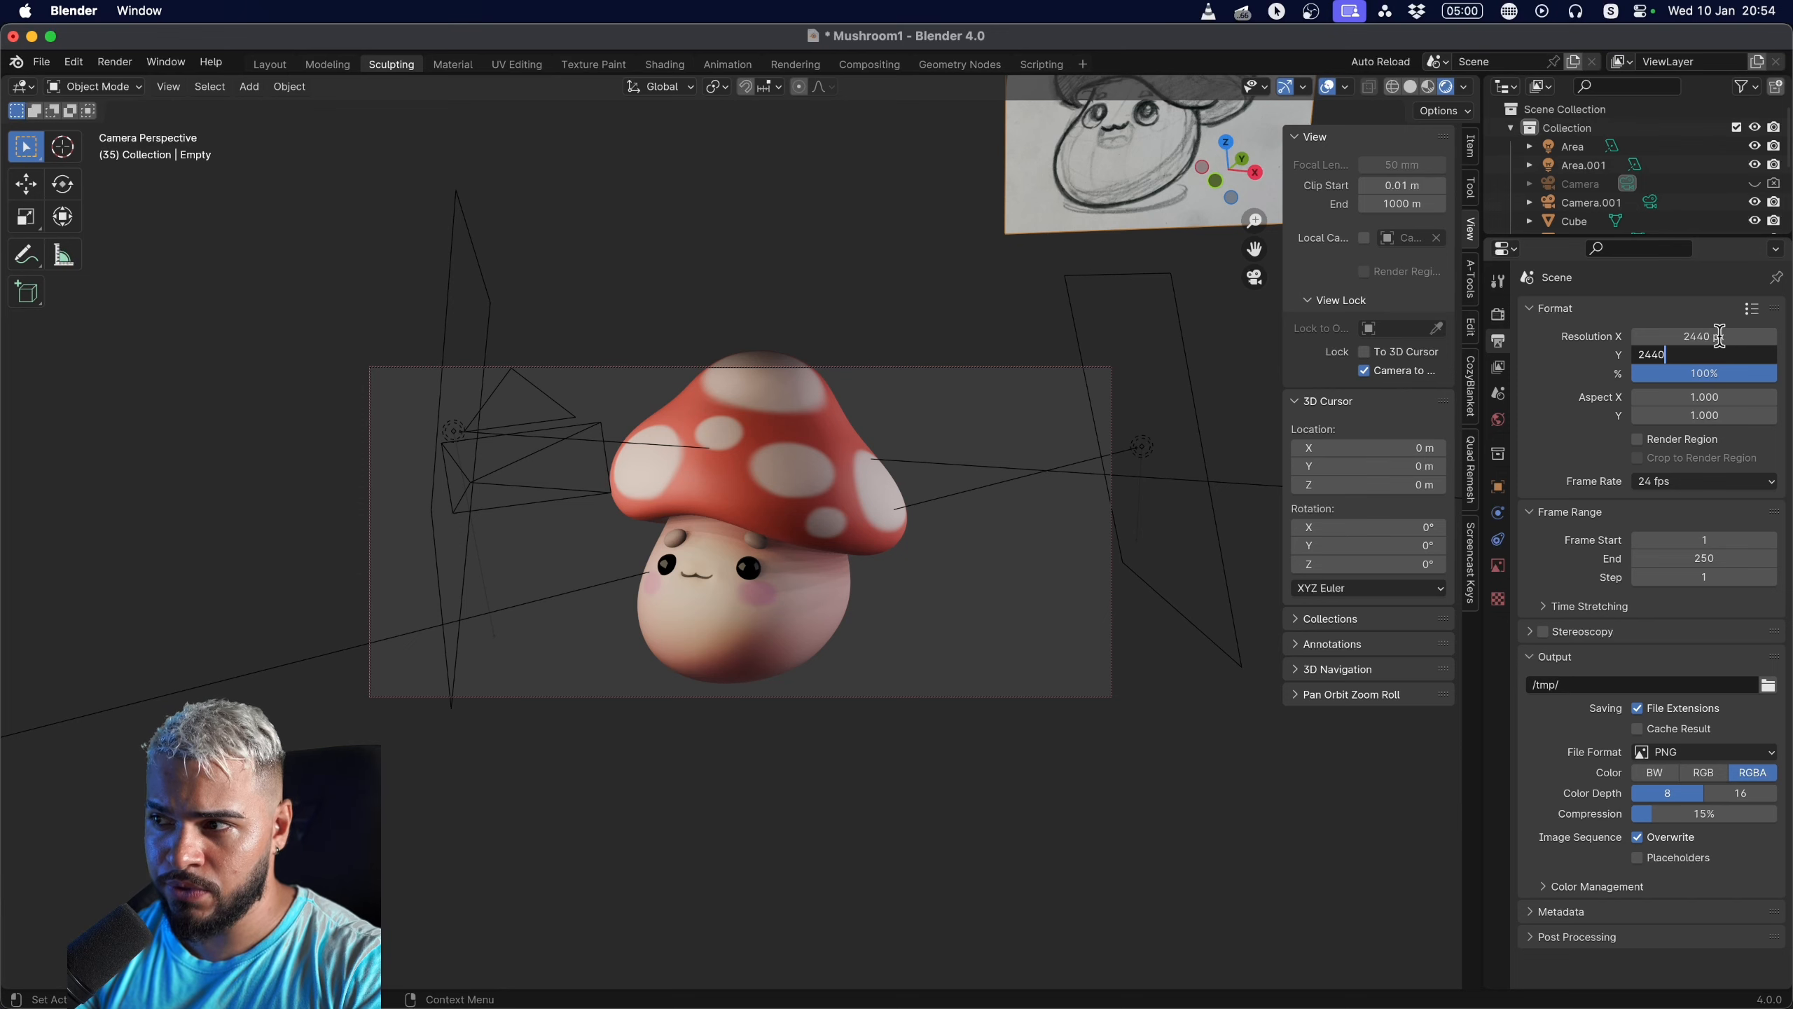
{"action": "type", "text": "2440"}
{"action": "key", "text": "Return"}
{"action": "scroll", "coordinate": [988, 559], "scroll_direction": "up", "scroll_amount": 3}
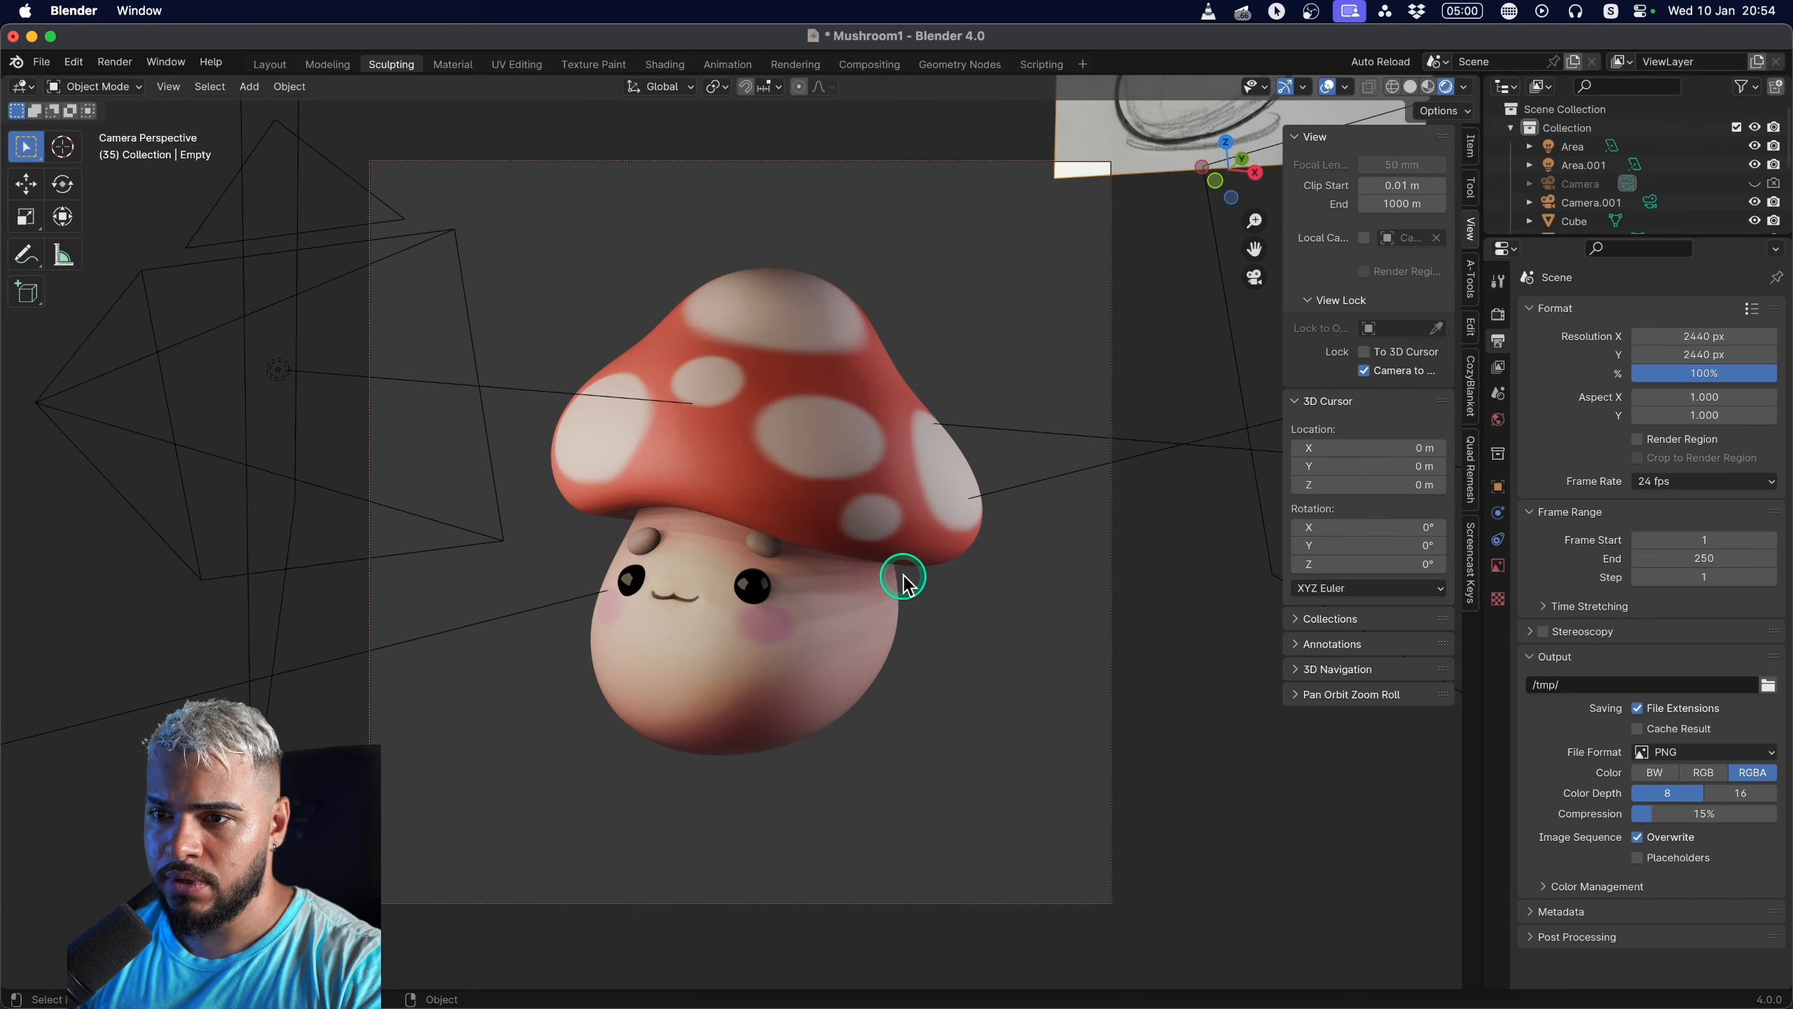
{"action": "middle_click_drag", "start_coordinate": [903, 575], "coordinate": [891, 588], "text": "shift"}
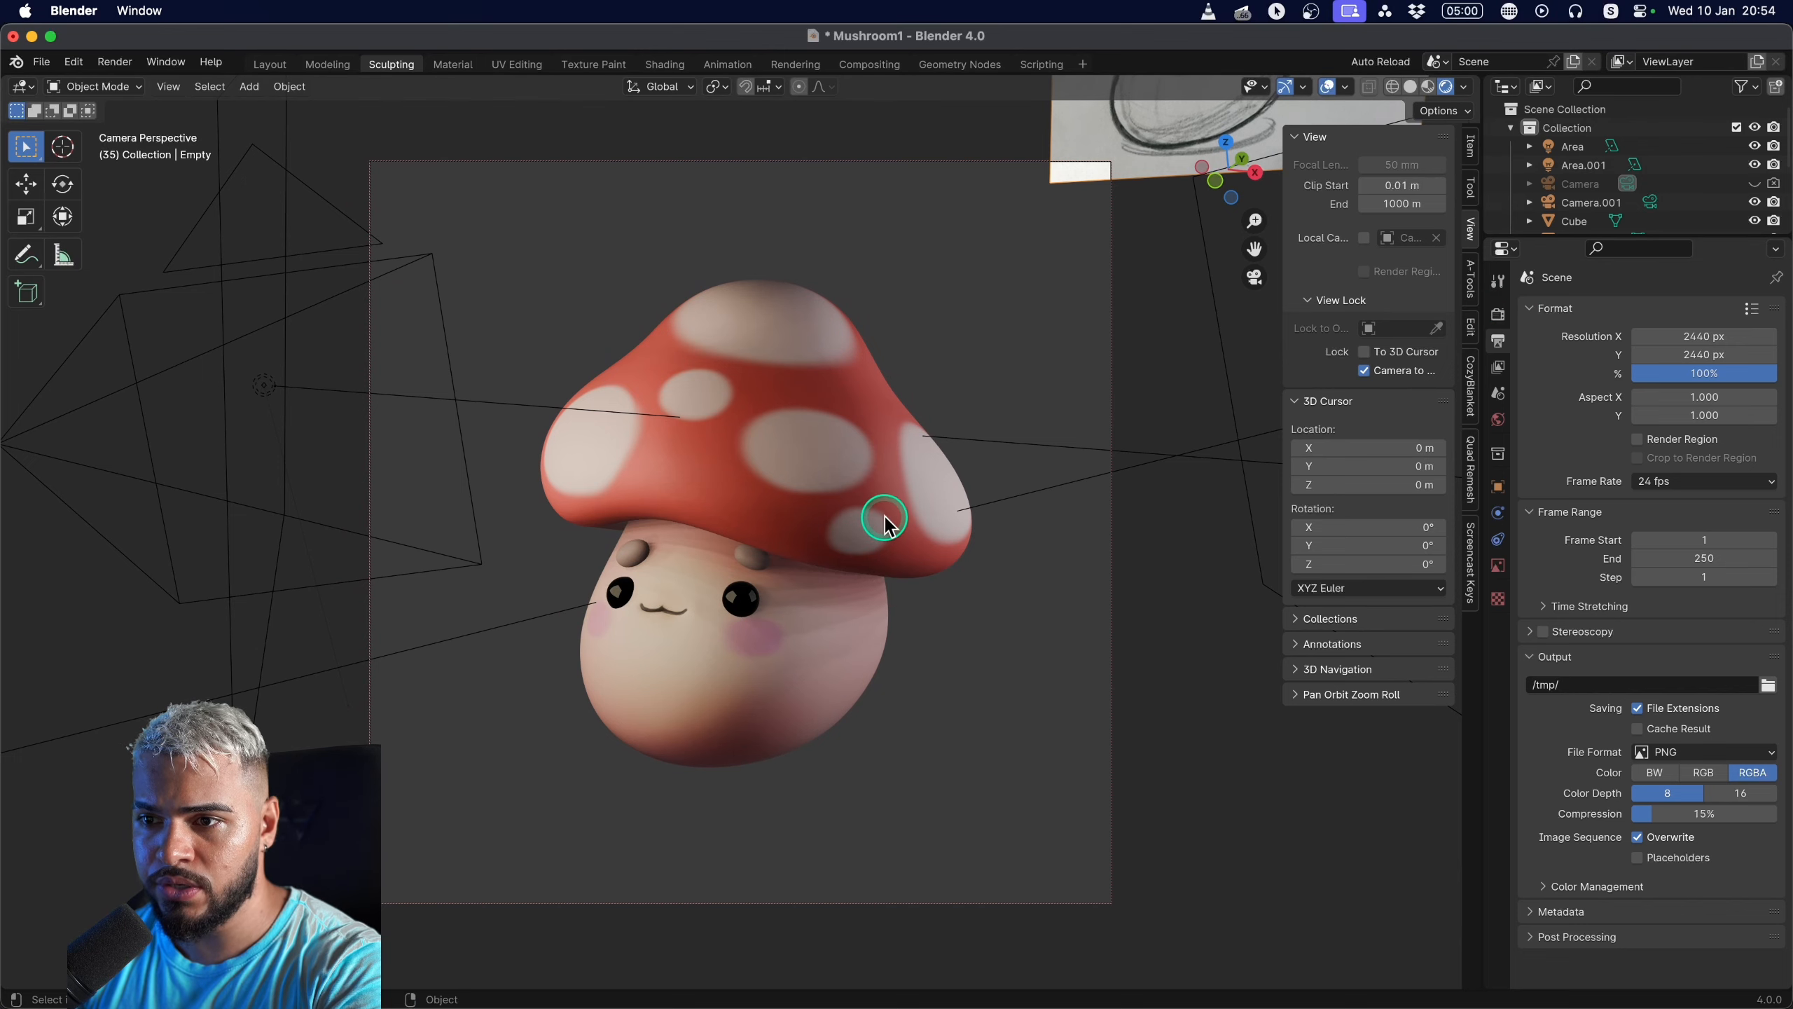
Render the square frame, inspect the mushroom's face and cap up close, and return to the viewport.
{"action": "key", "text": "F12"}
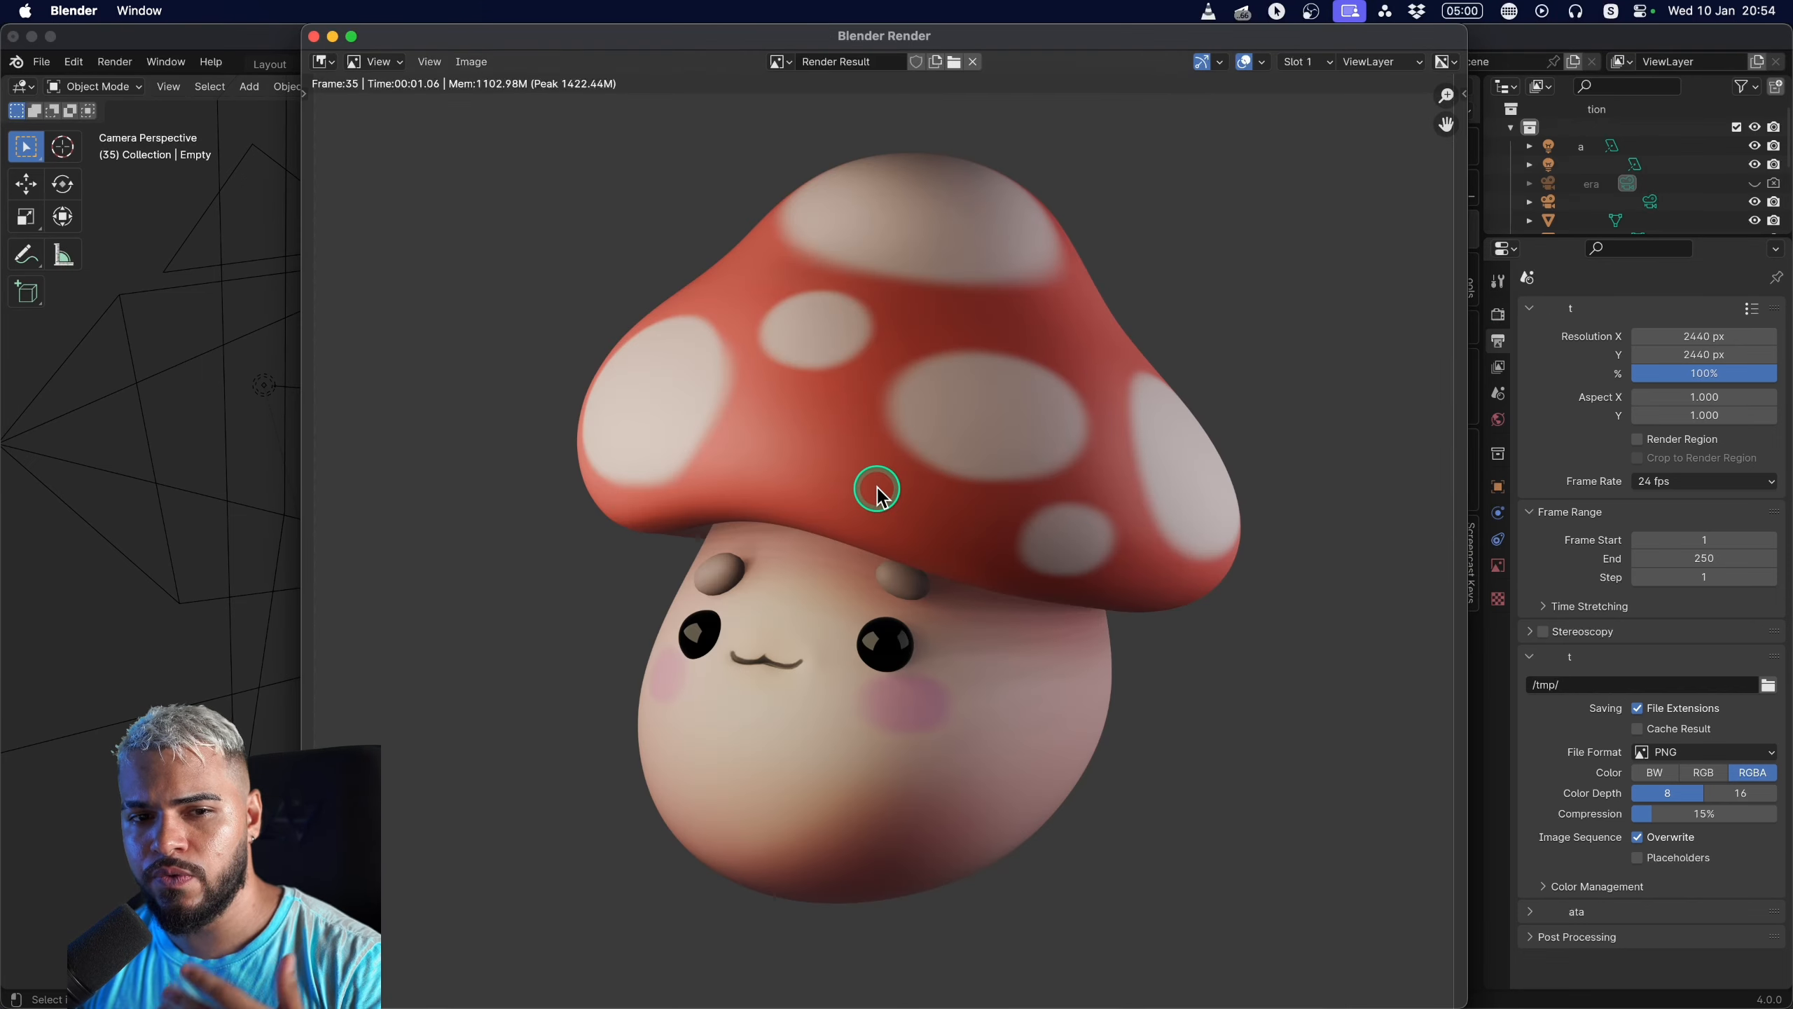
{"action": "scroll", "coordinate": [955, 561], "scroll_direction": "up", "scroll_amount": 2}
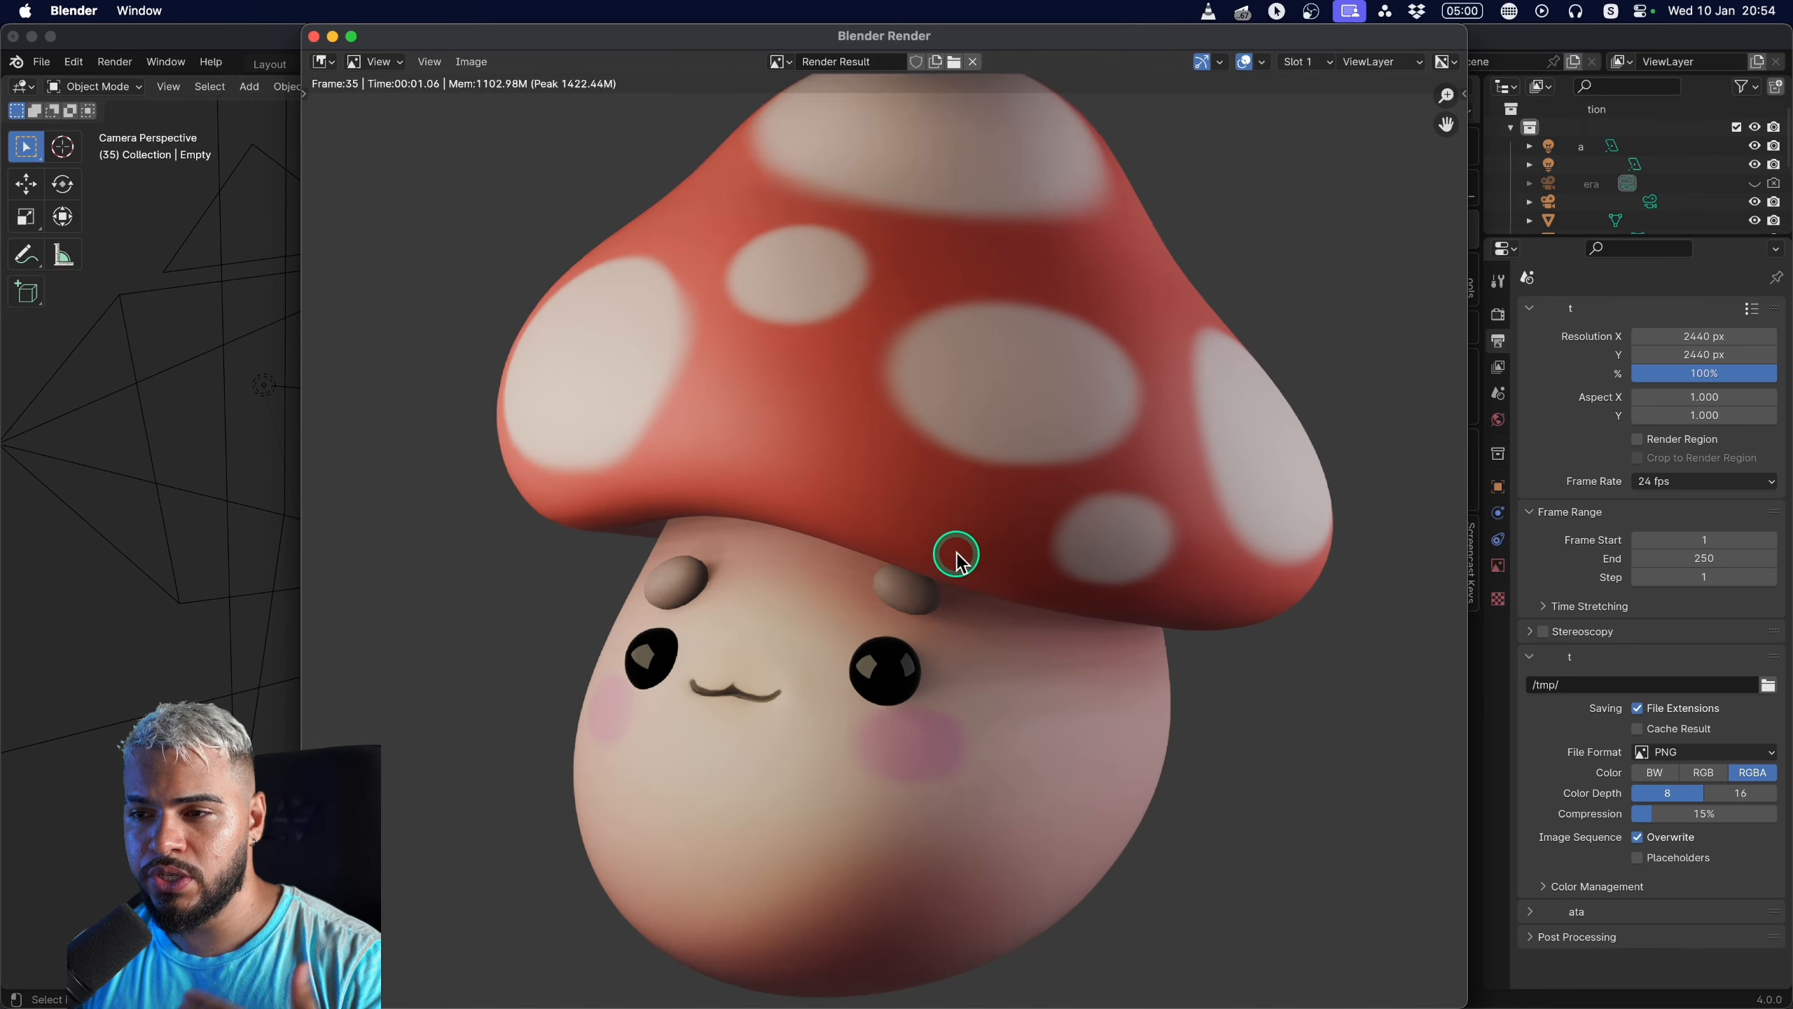
{"action": "scroll", "coordinate": [1017, 599], "scroll_direction": "down", "scroll_amount": 2}
{"action": "middle_click_drag", "start_coordinate": [1103, 602], "coordinate": [988, 600]}
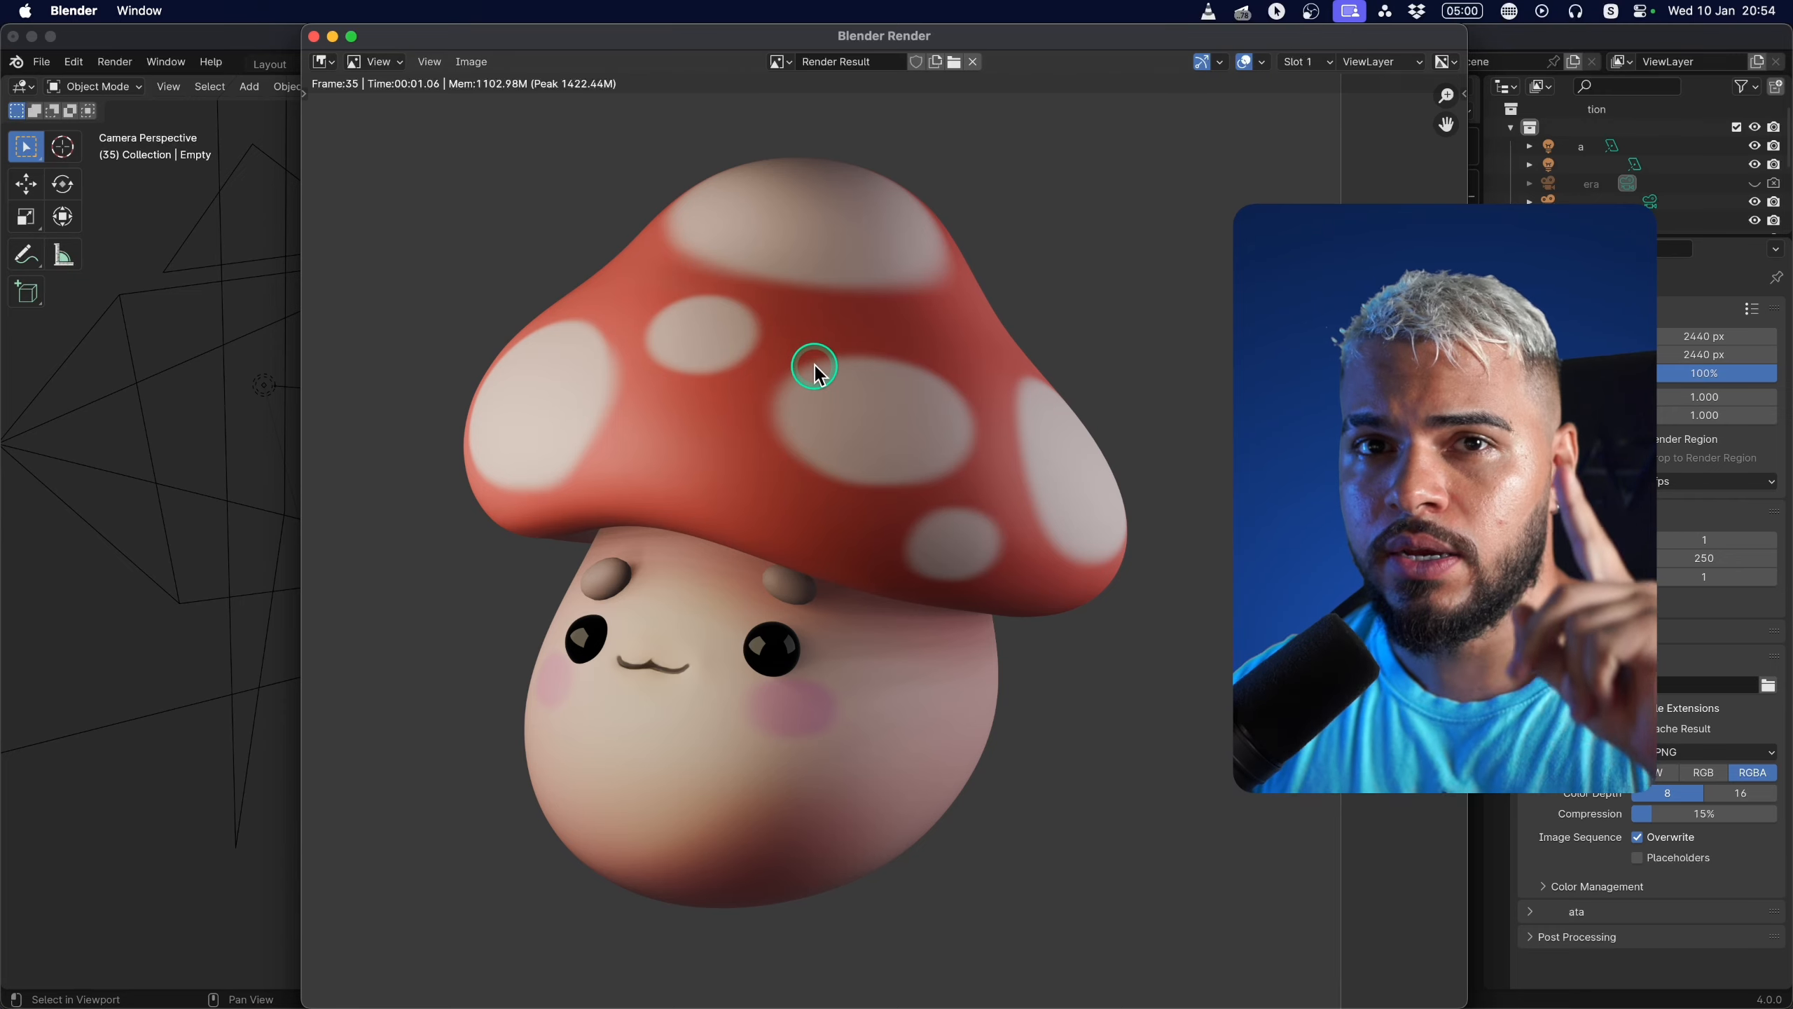
{"action": "left_click", "coordinate": [181, 688]}
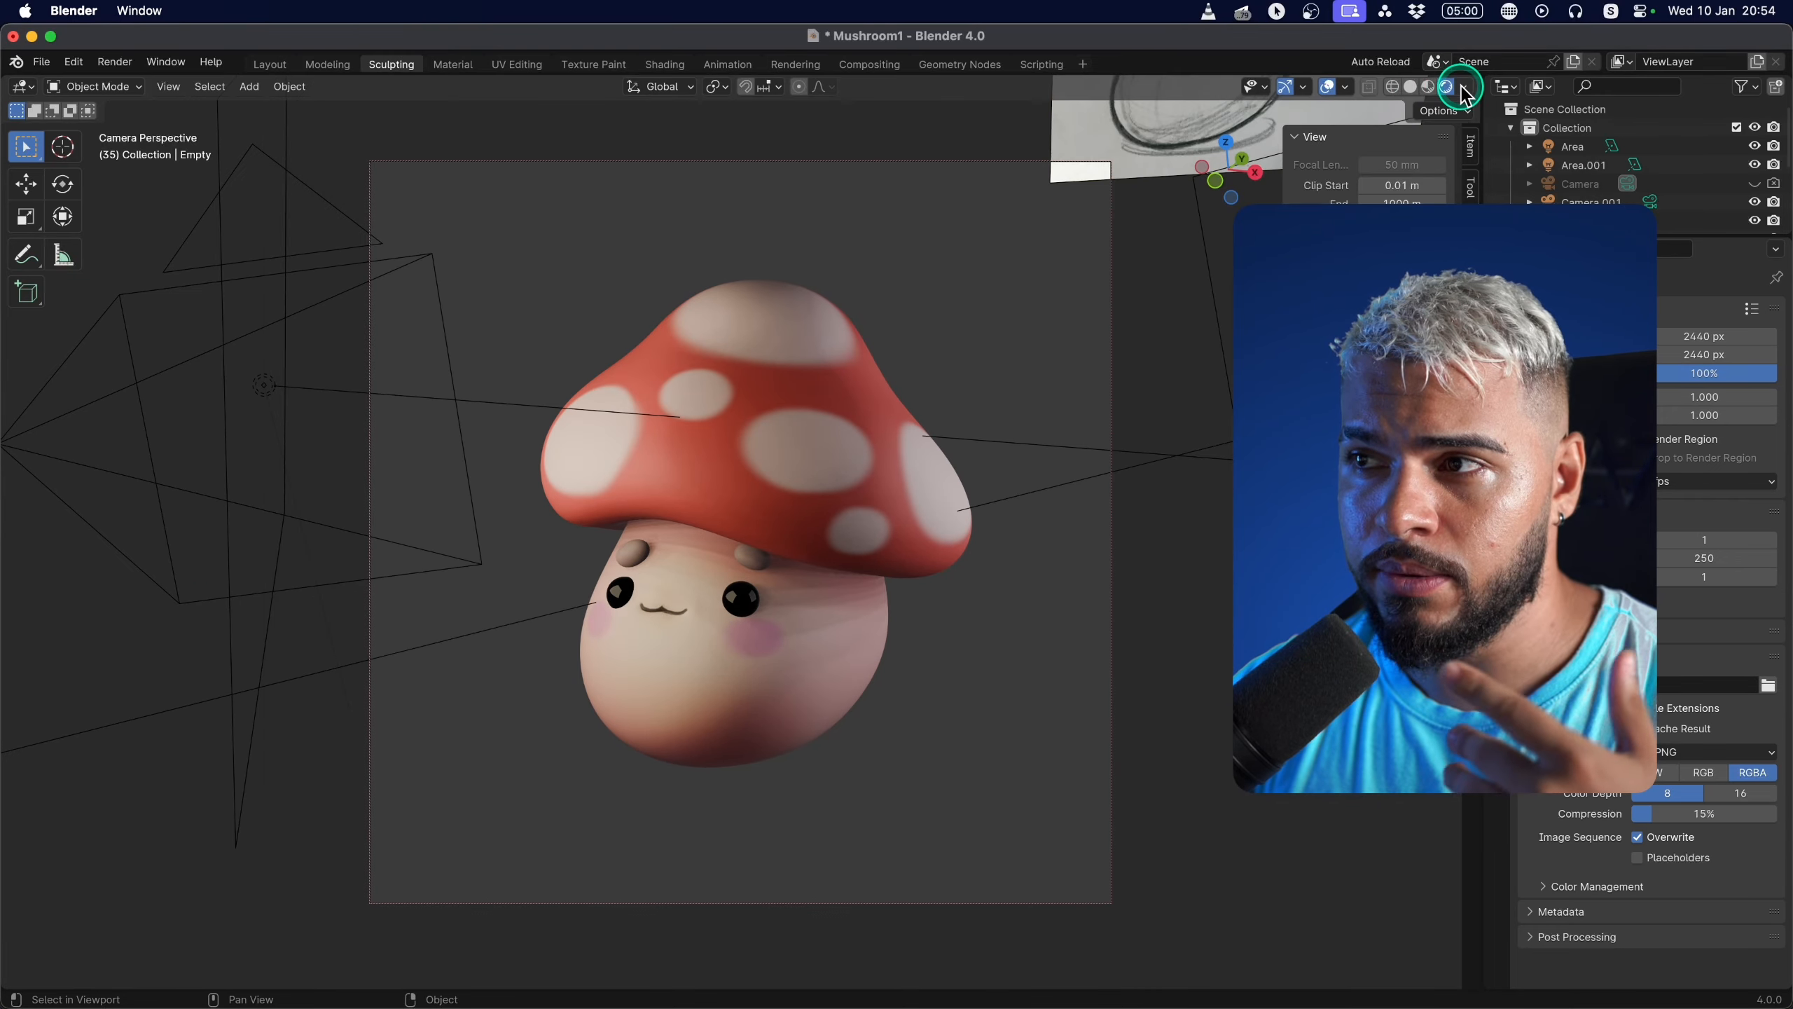
Switch the viewport to Solid shading and display all objects in a single black custom colour to reveal the mushroom's silhouette.
{"action": "left_click", "coordinate": [1431, 88]}
{"action": "left_click", "coordinate": [1464, 88]}
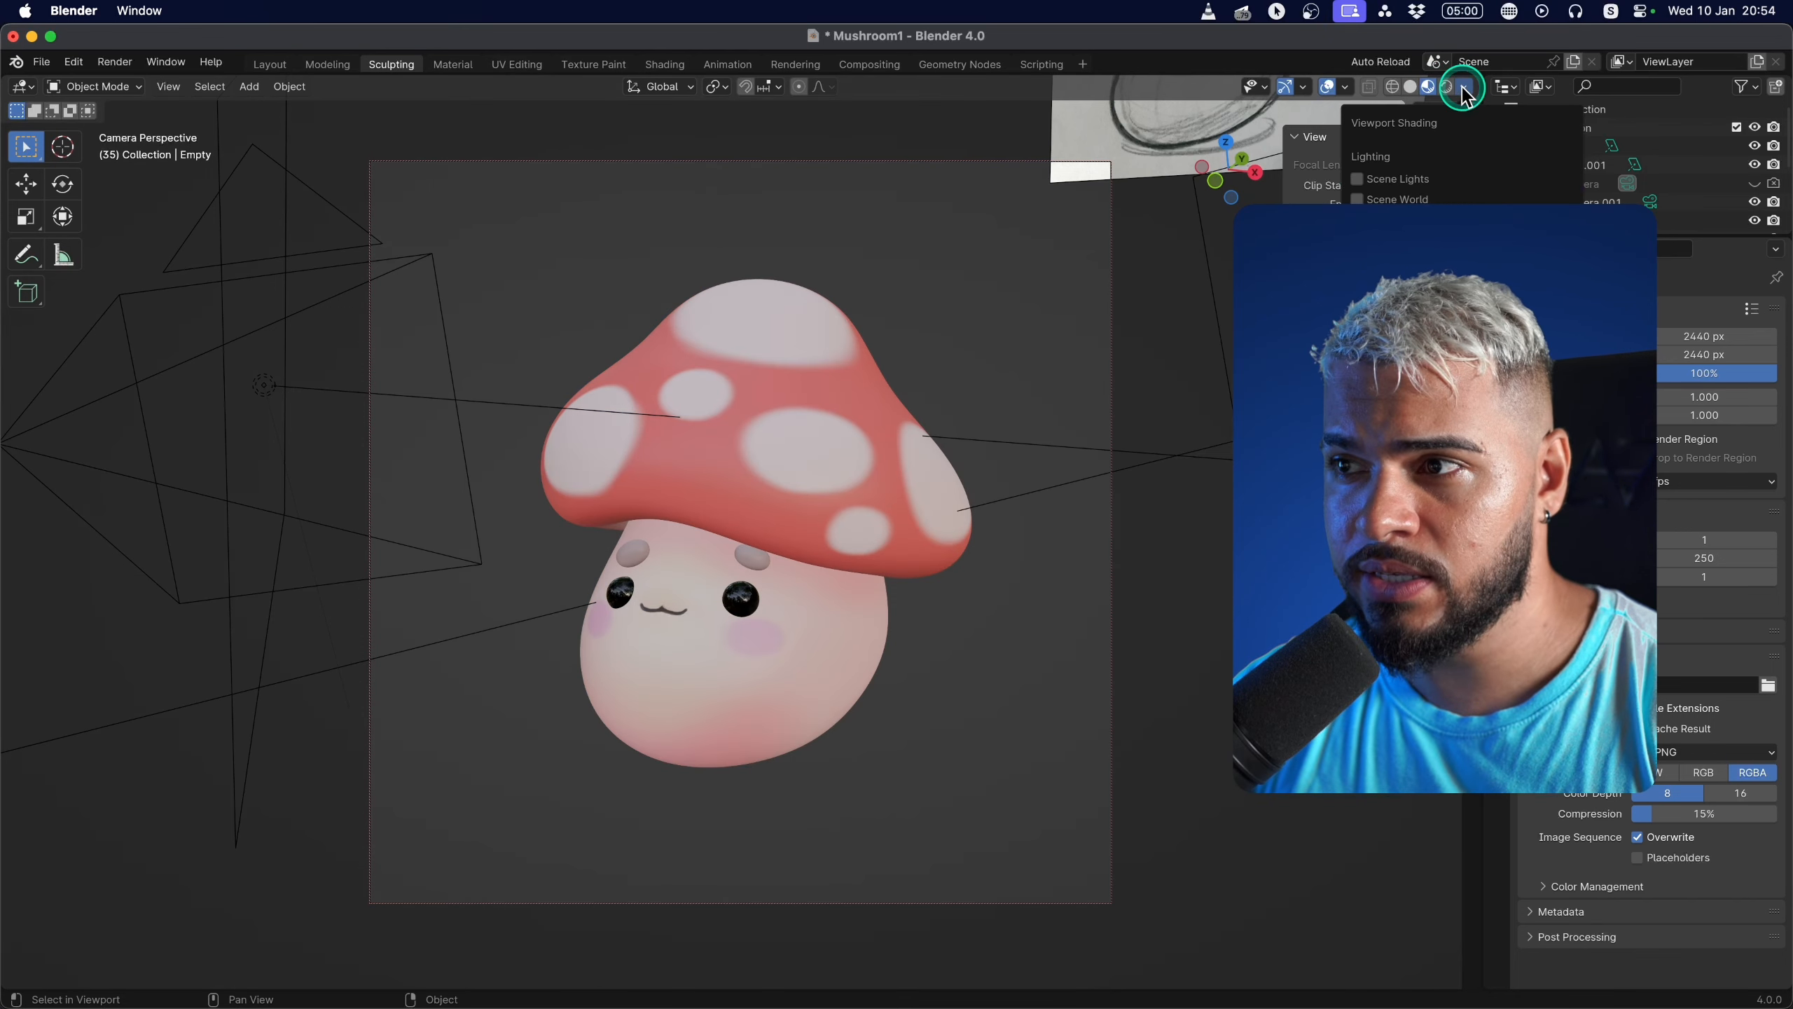
{"action": "left_click", "coordinate": [1412, 87]}
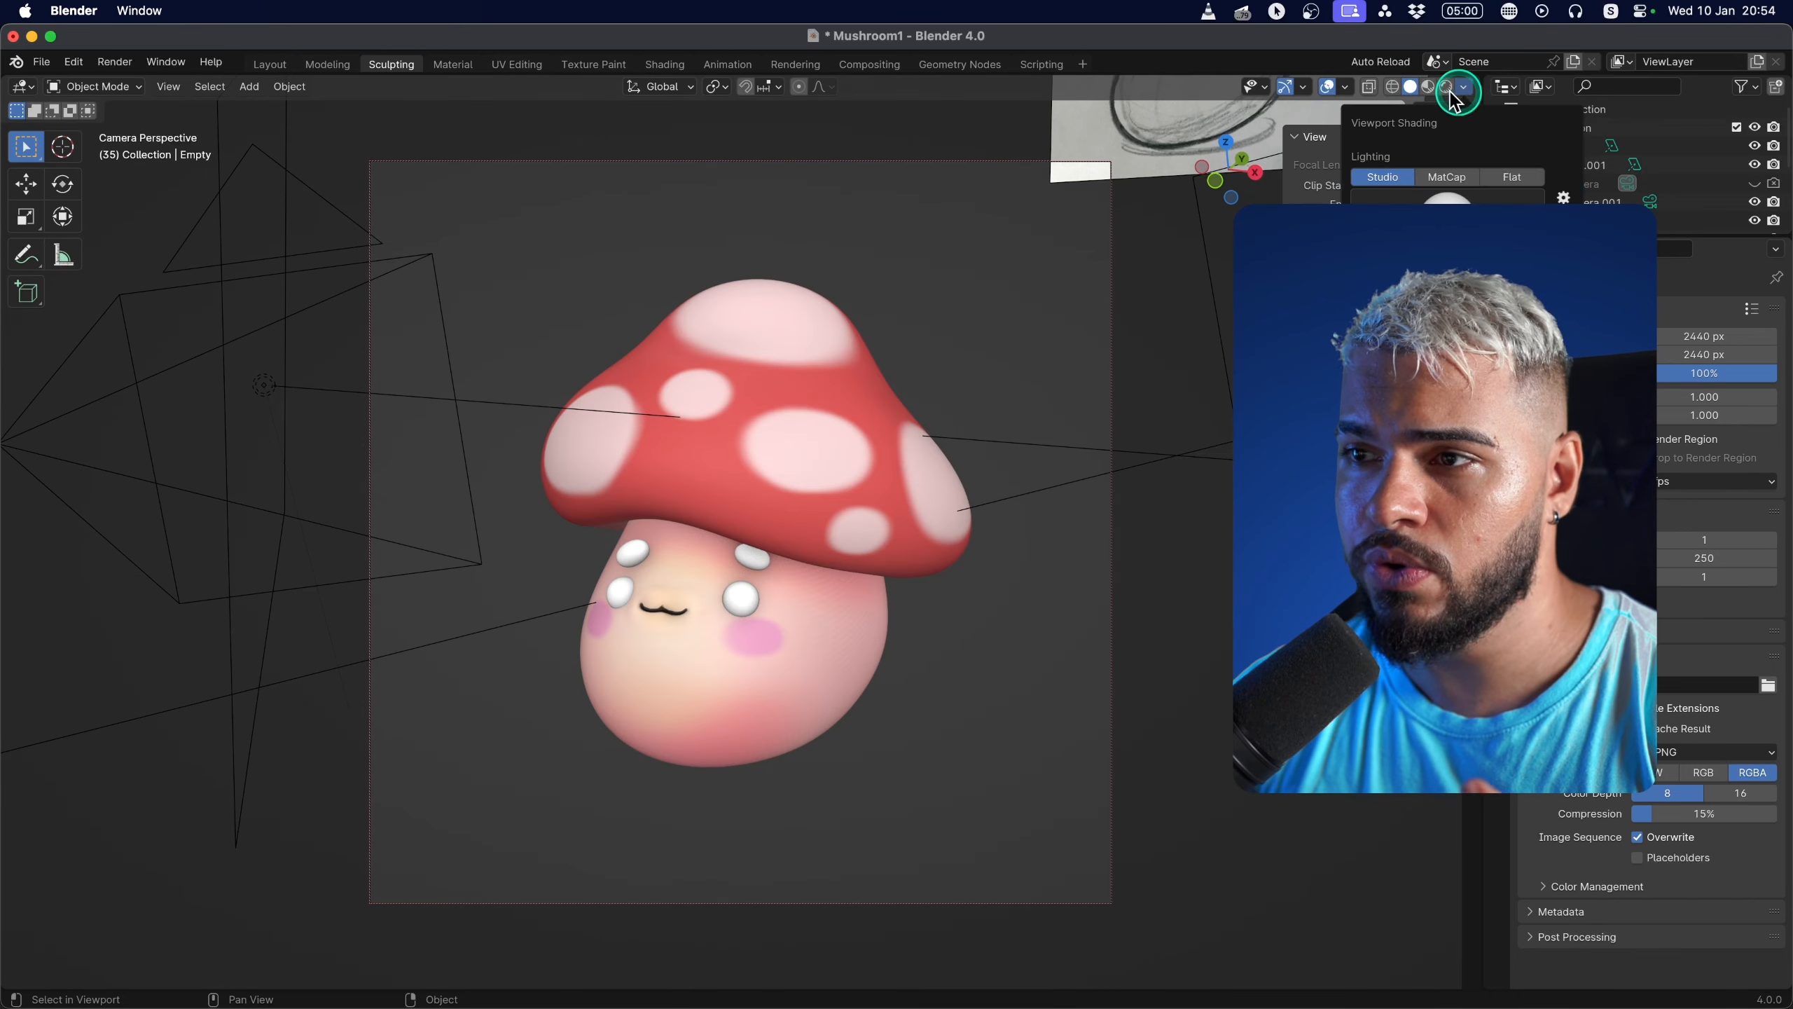
{"action": "left_click", "coordinate": [1460, 317]}
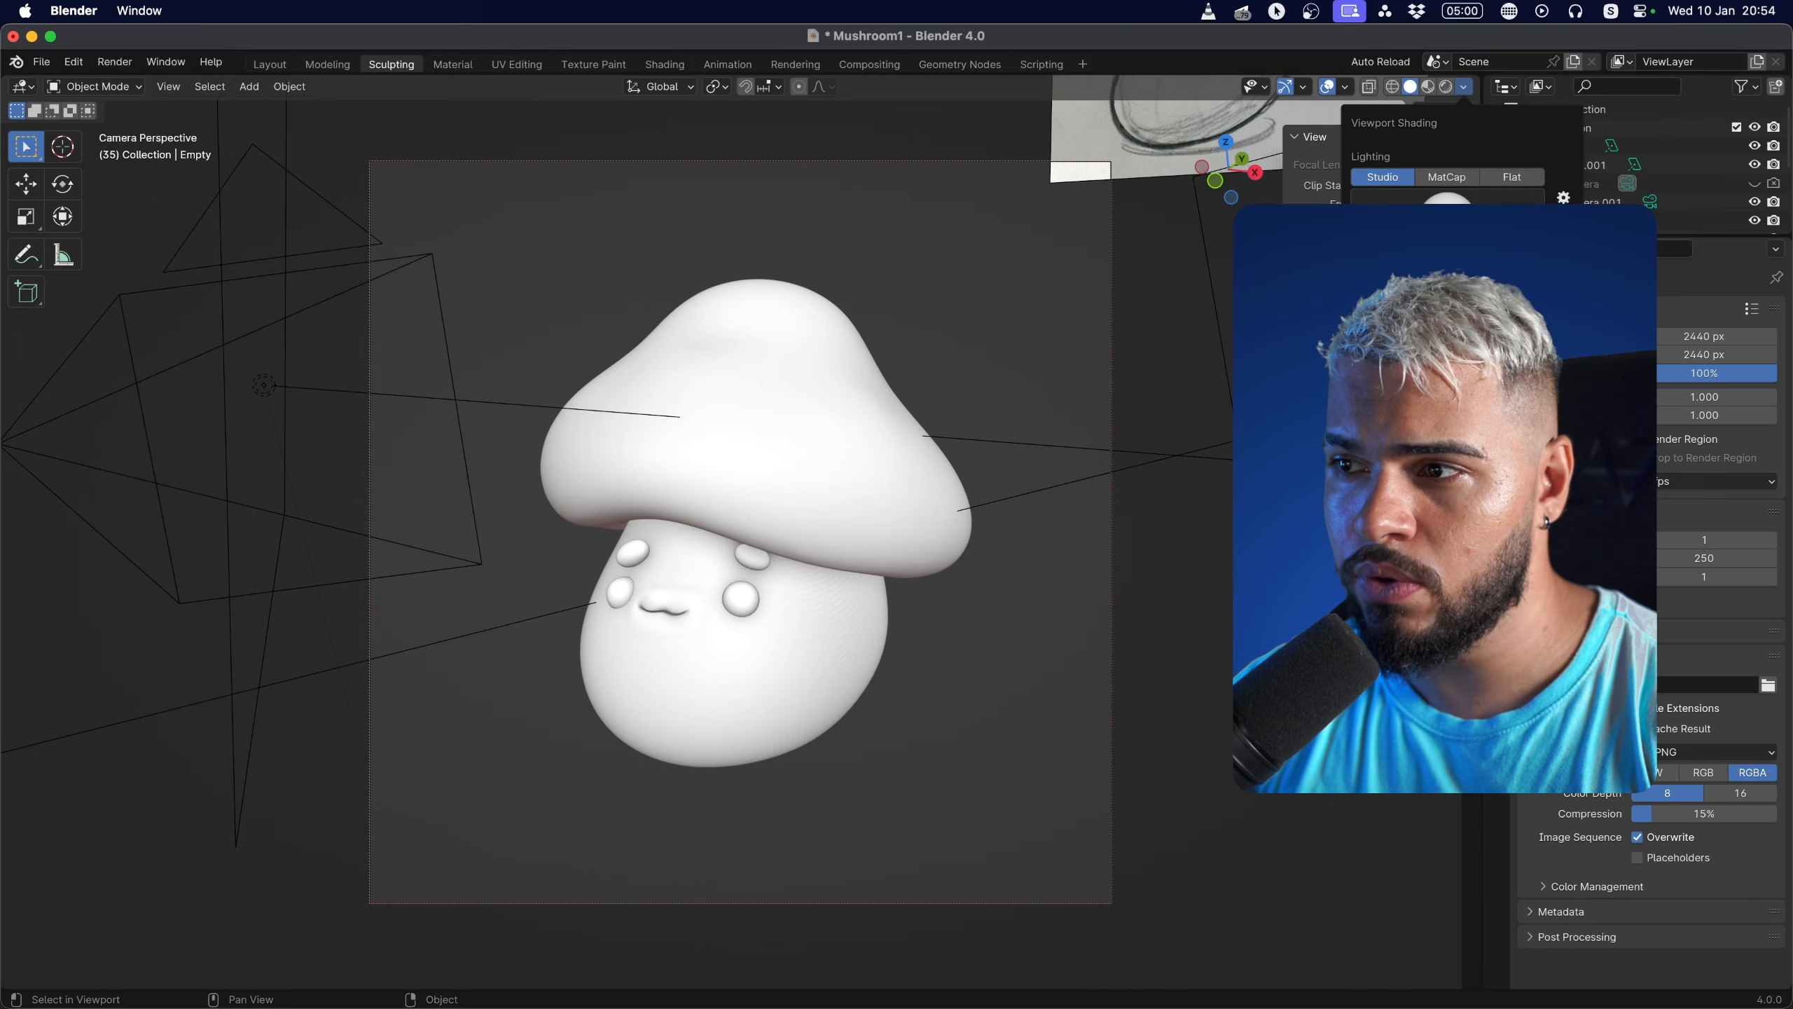
{"action": "left_click", "coordinate": [1448, 355]}
{"action": "left_click_drag", "start_coordinate": [1440, 194], "coordinate": [1440, 296]}
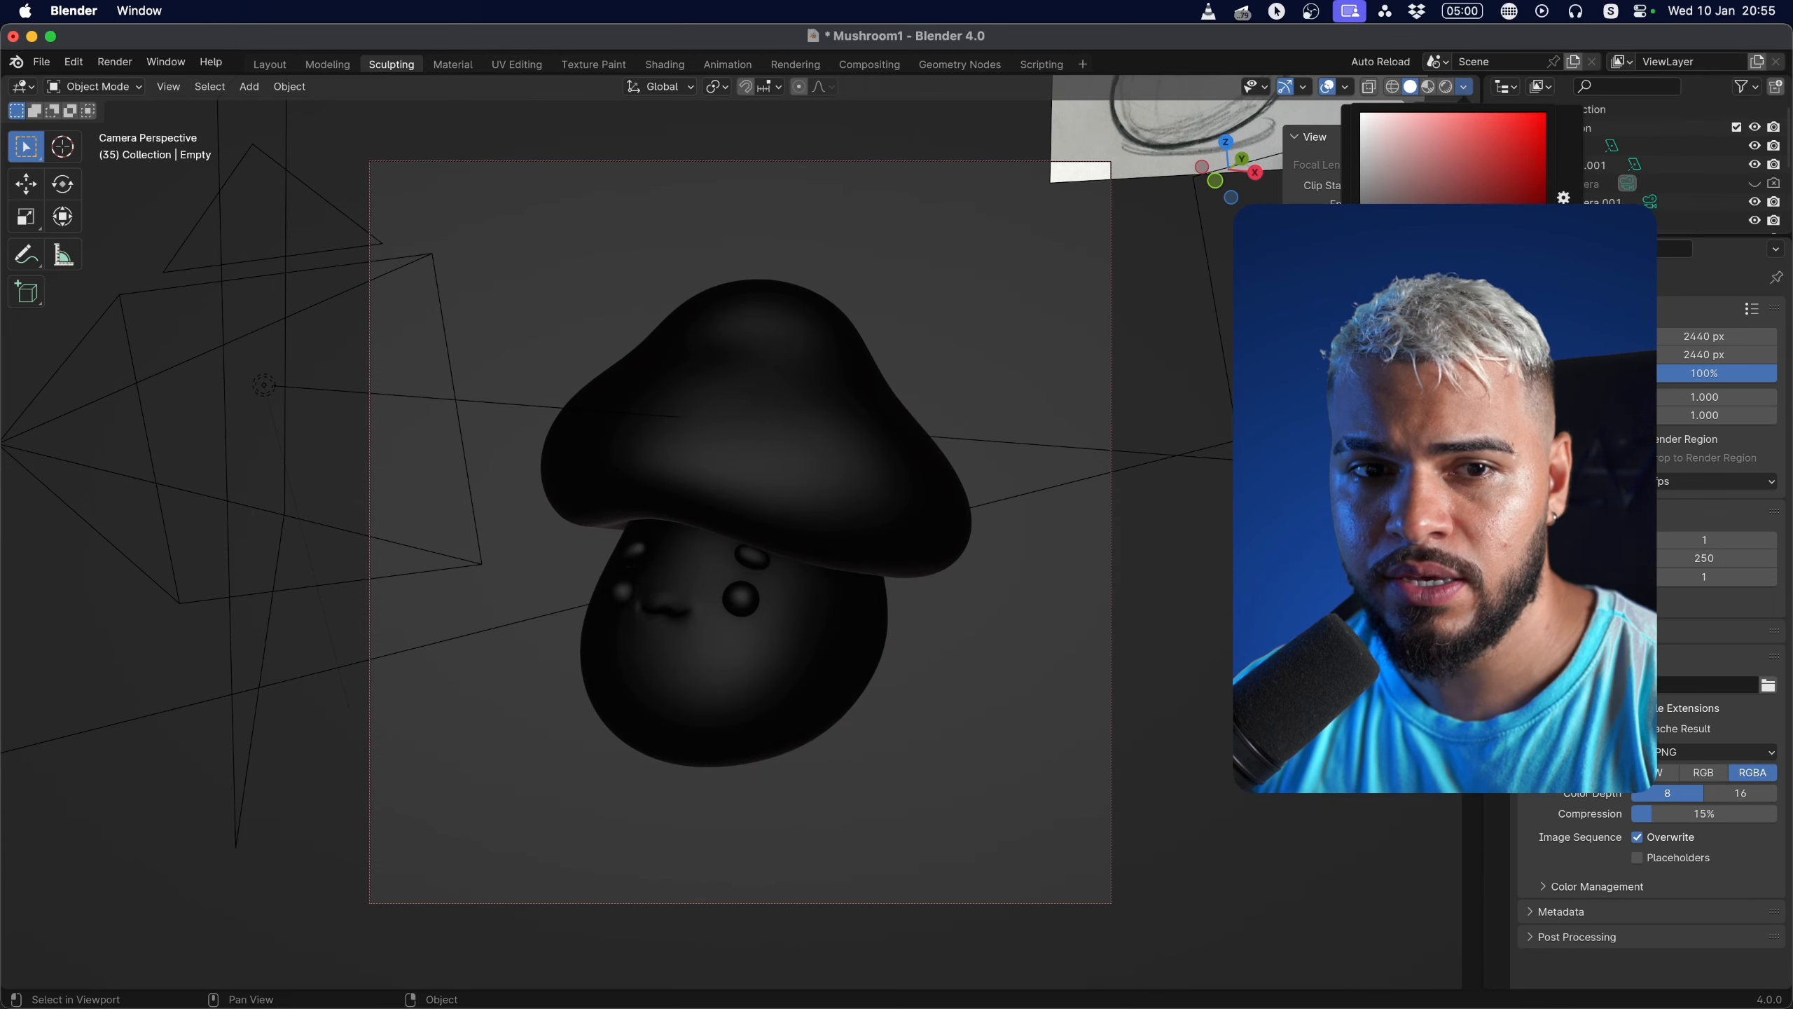
{"action": "left_click", "coordinate": [1168, 300]}
{"action": "left_click", "coordinate": [785, 293]}
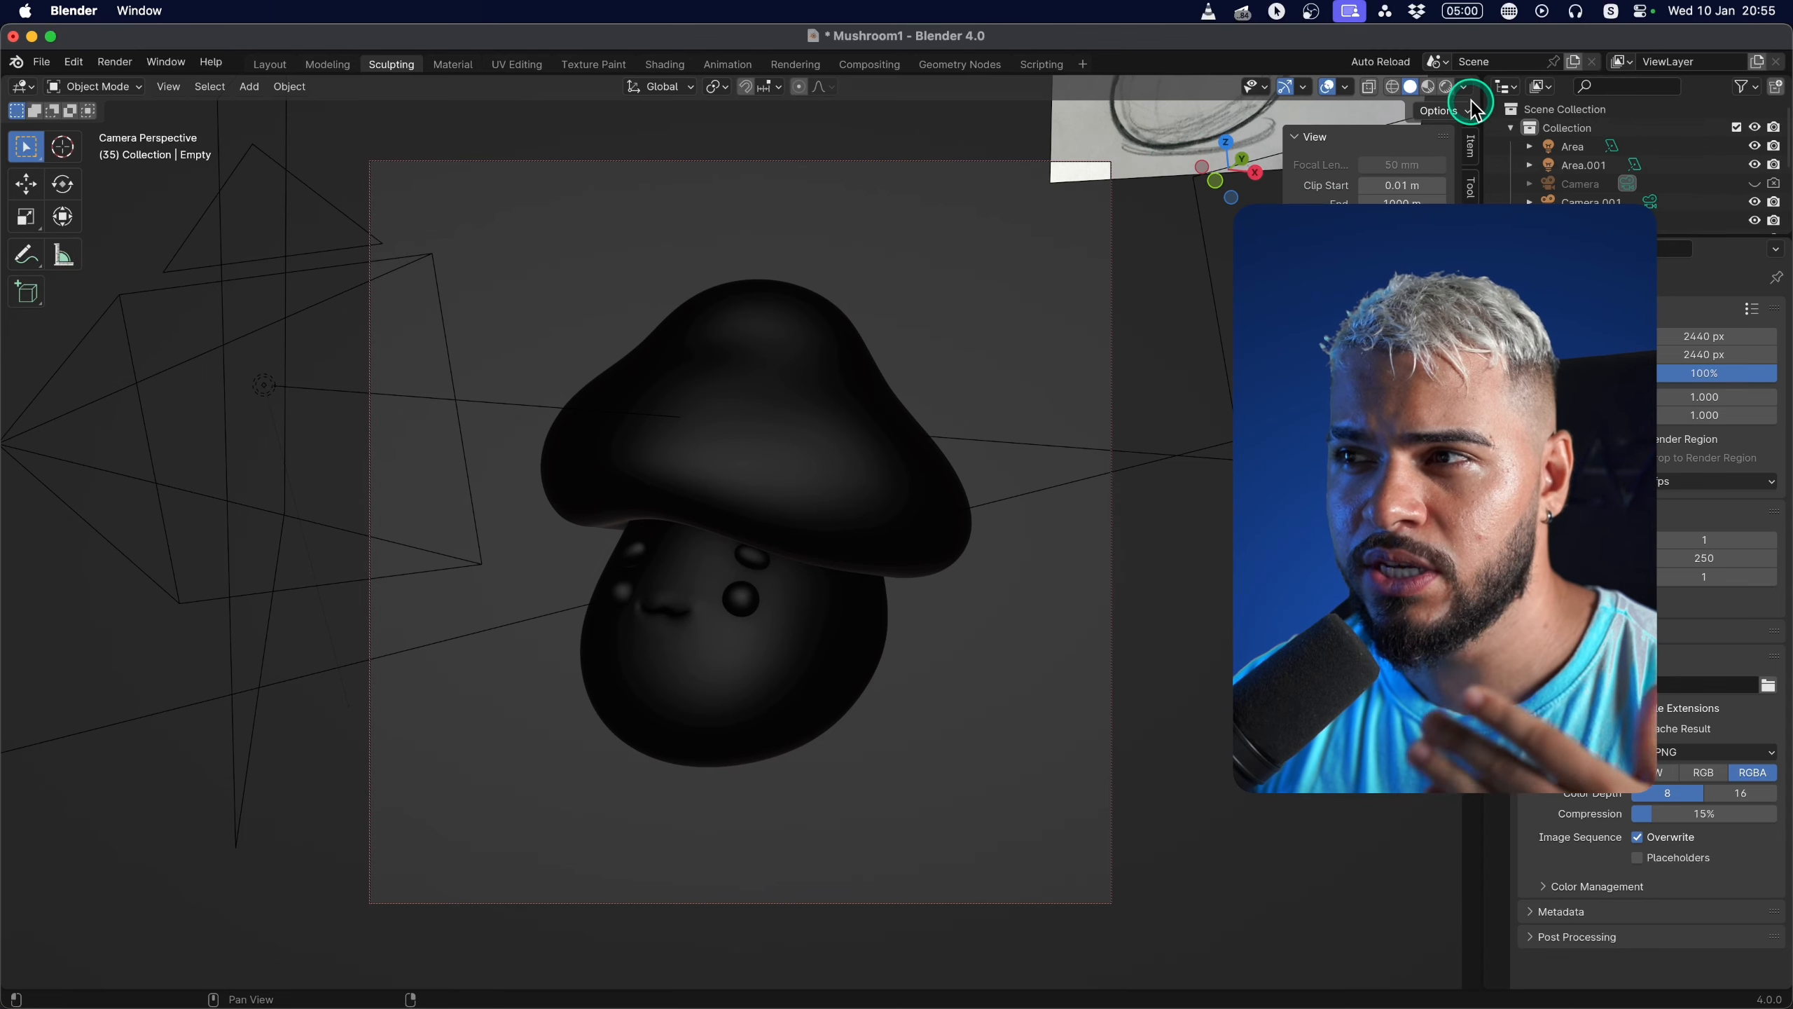
Select the mushroom's body and widen it along the global X axis by a factor of about 1.09.
{"action": "middle_click_drag", "start_coordinate": [861, 444], "coordinate": [844, 669]}
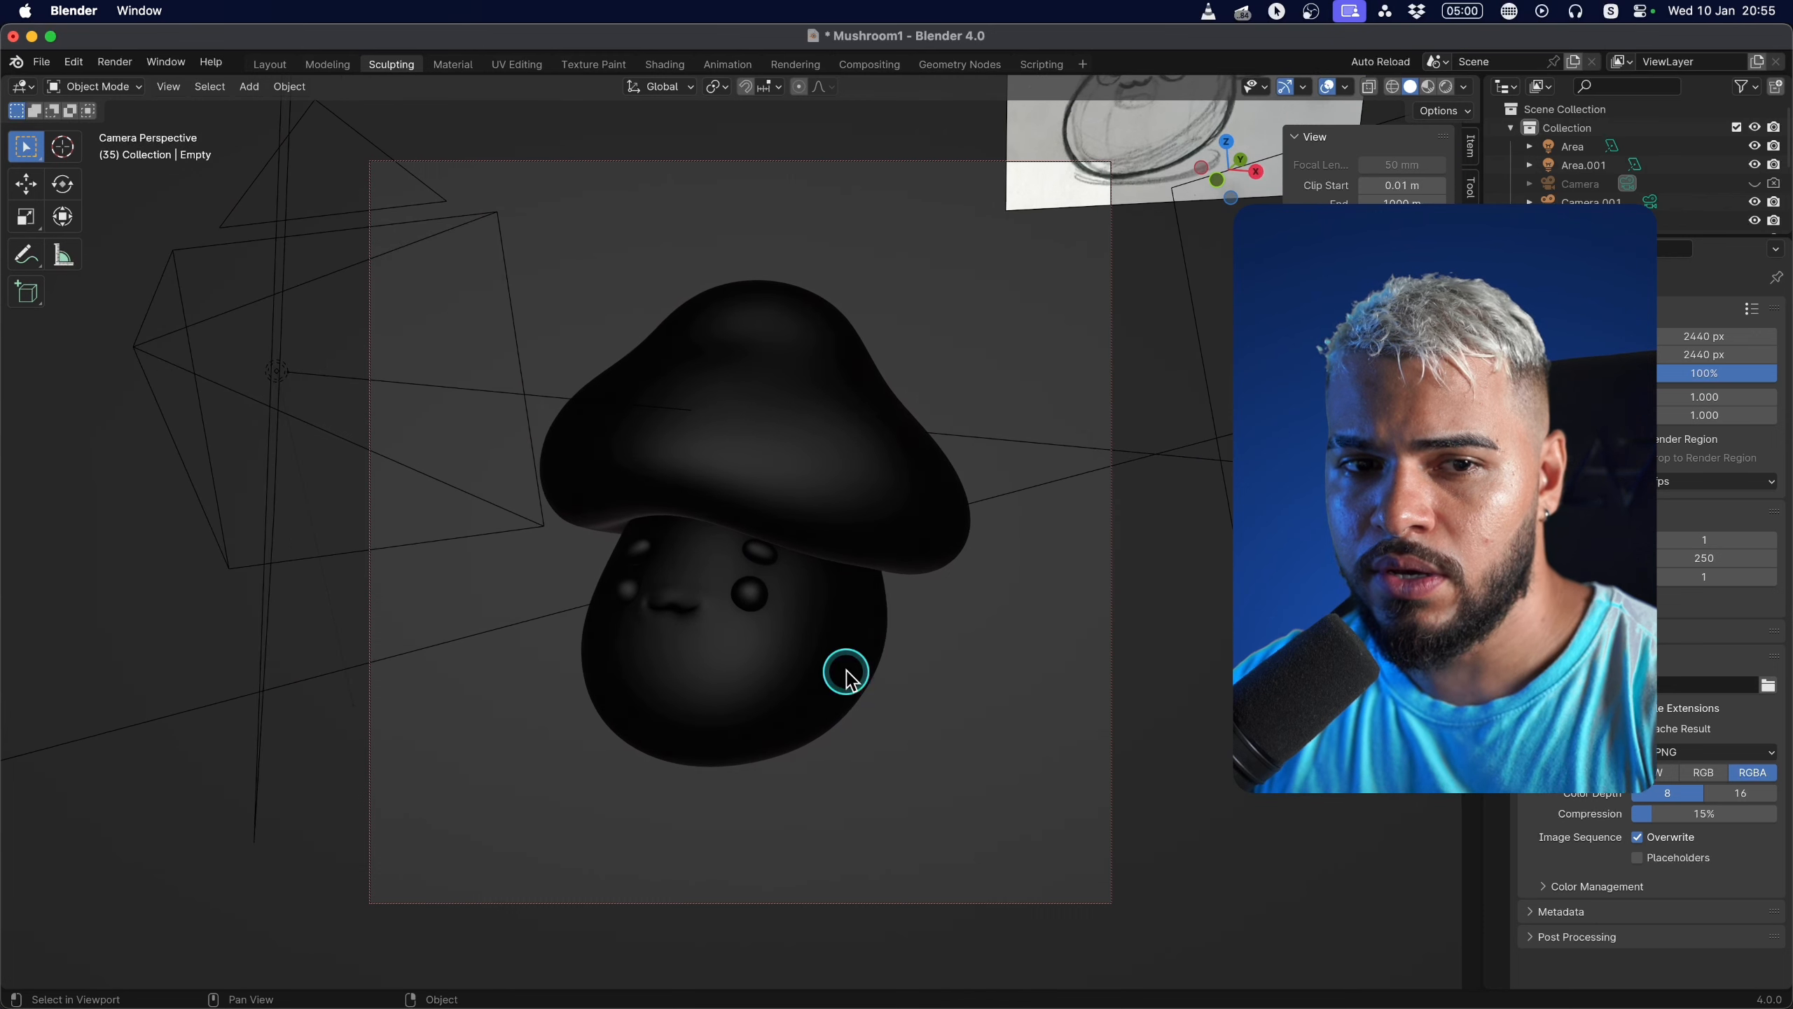
{"action": "left_click", "coordinate": [828, 669]}
{"action": "key", "text": "g"}
{"action": "key", "text": "x"}
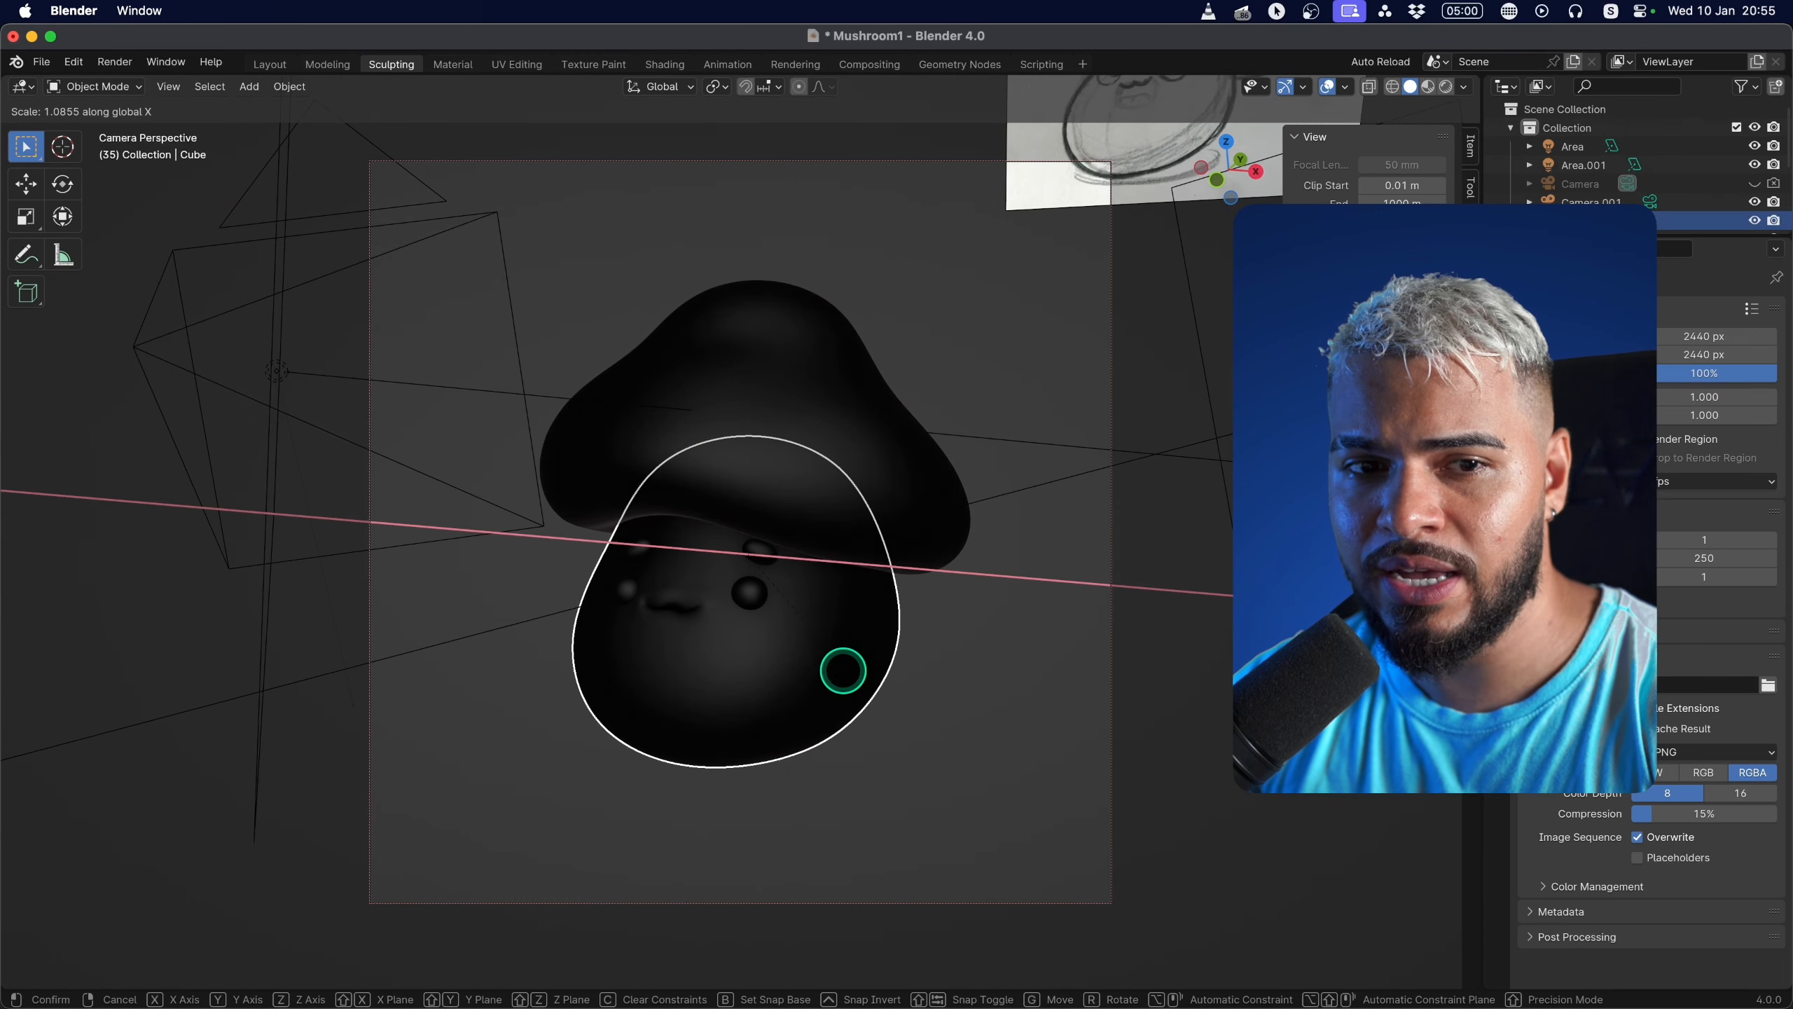
{"action": "left_click", "coordinate": [845, 671]}
Select the cap and tilt it slightly about the global X axis.
{"action": "left_click", "coordinate": [877, 498]}
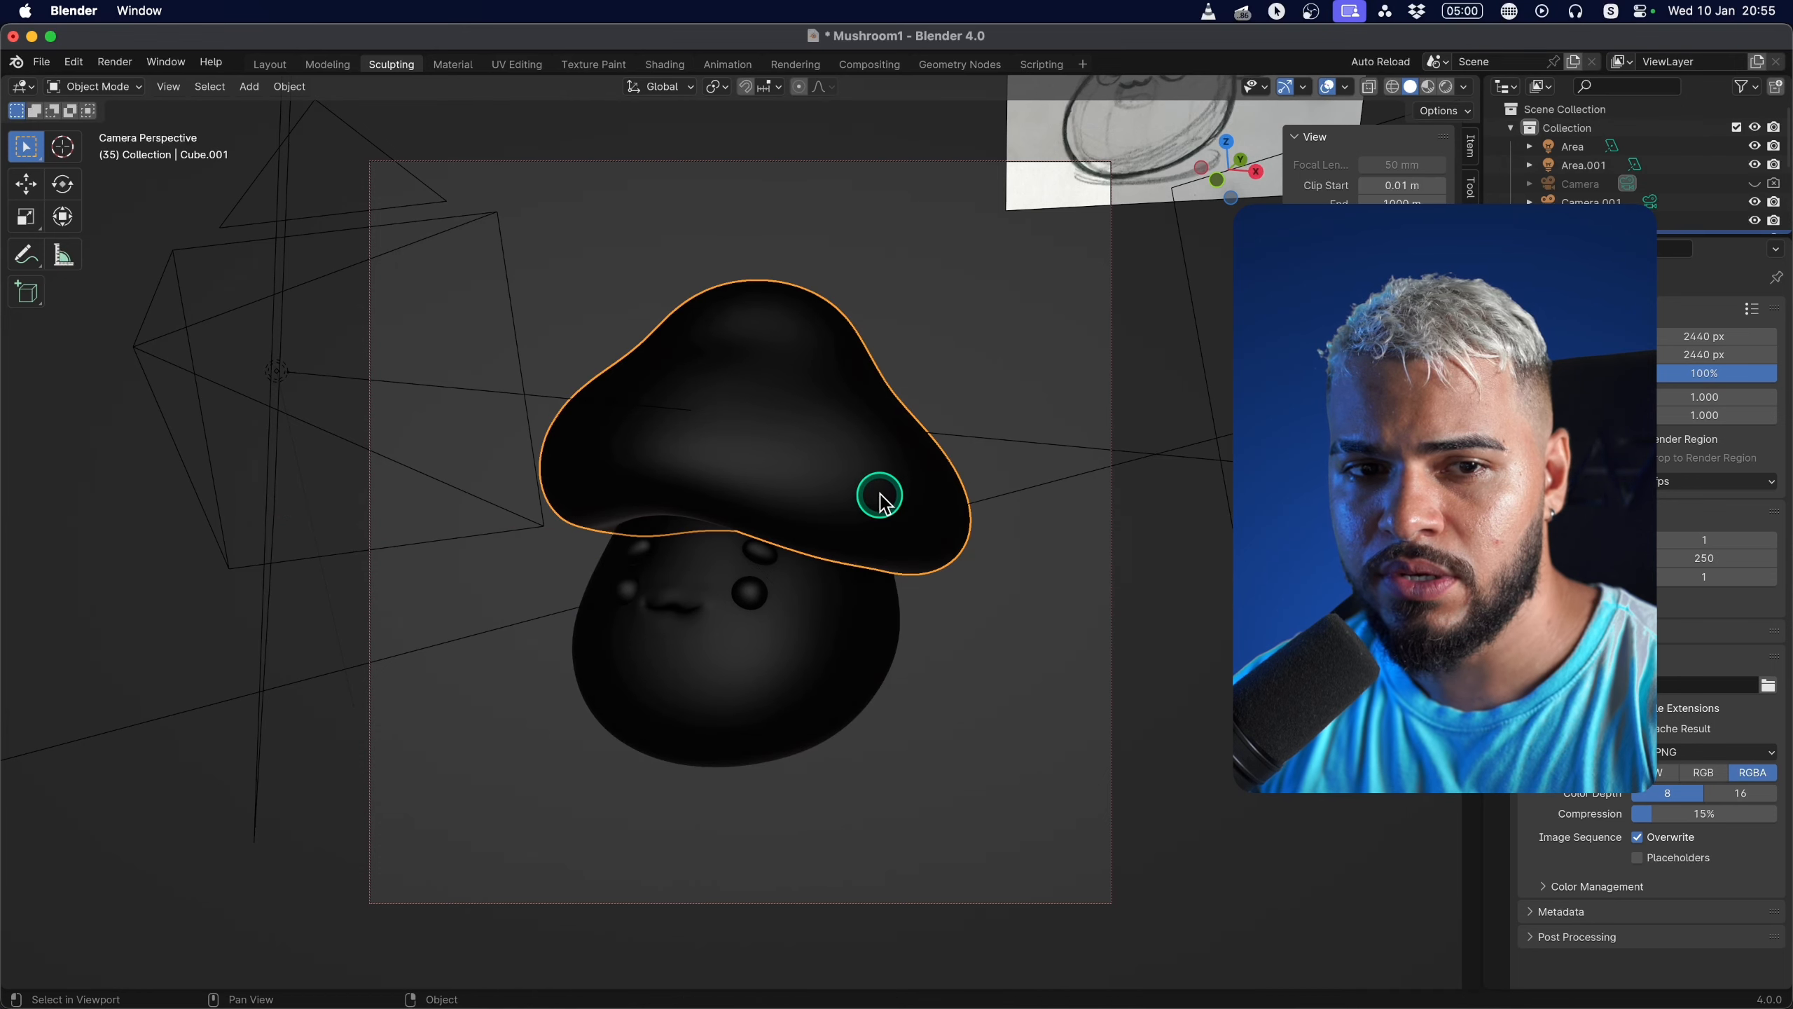
{"action": "scroll", "coordinate": [877, 640], "scroll_direction": "up", "scroll_amount": 2}
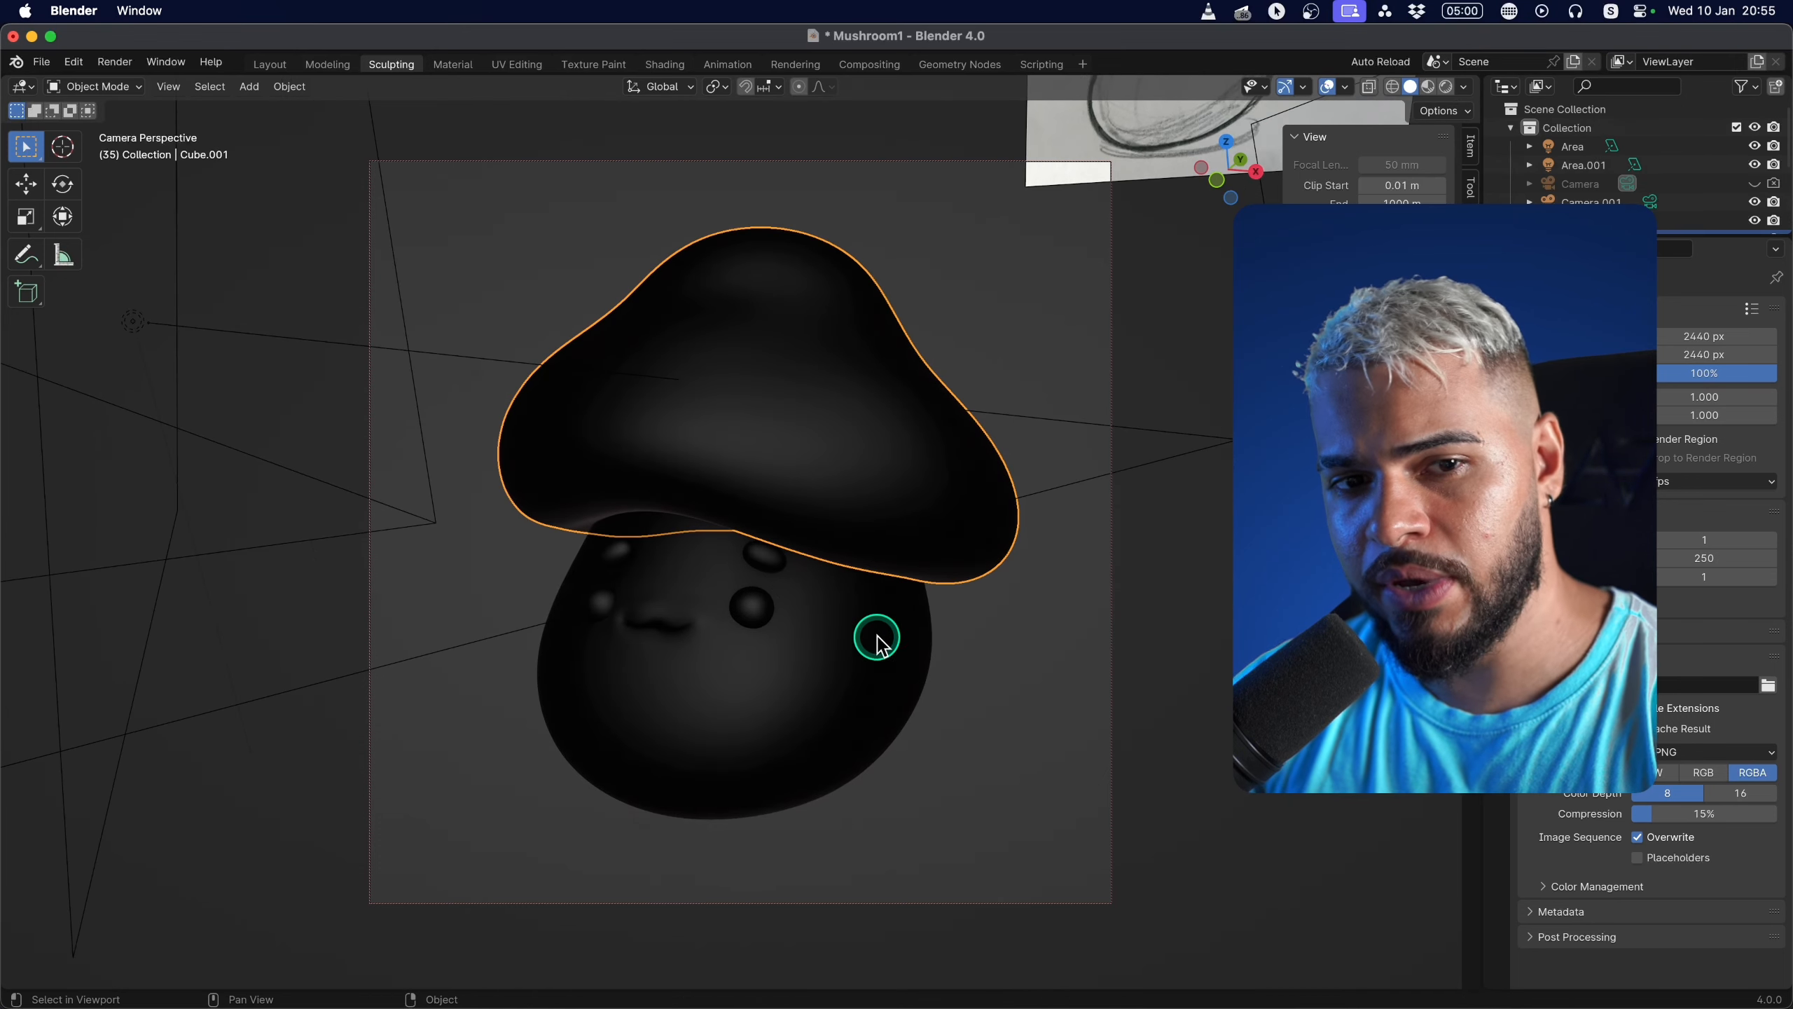
{"action": "scroll", "coordinate": [760, 634], "scroll_direction": "down", "scroll_amount": 2}
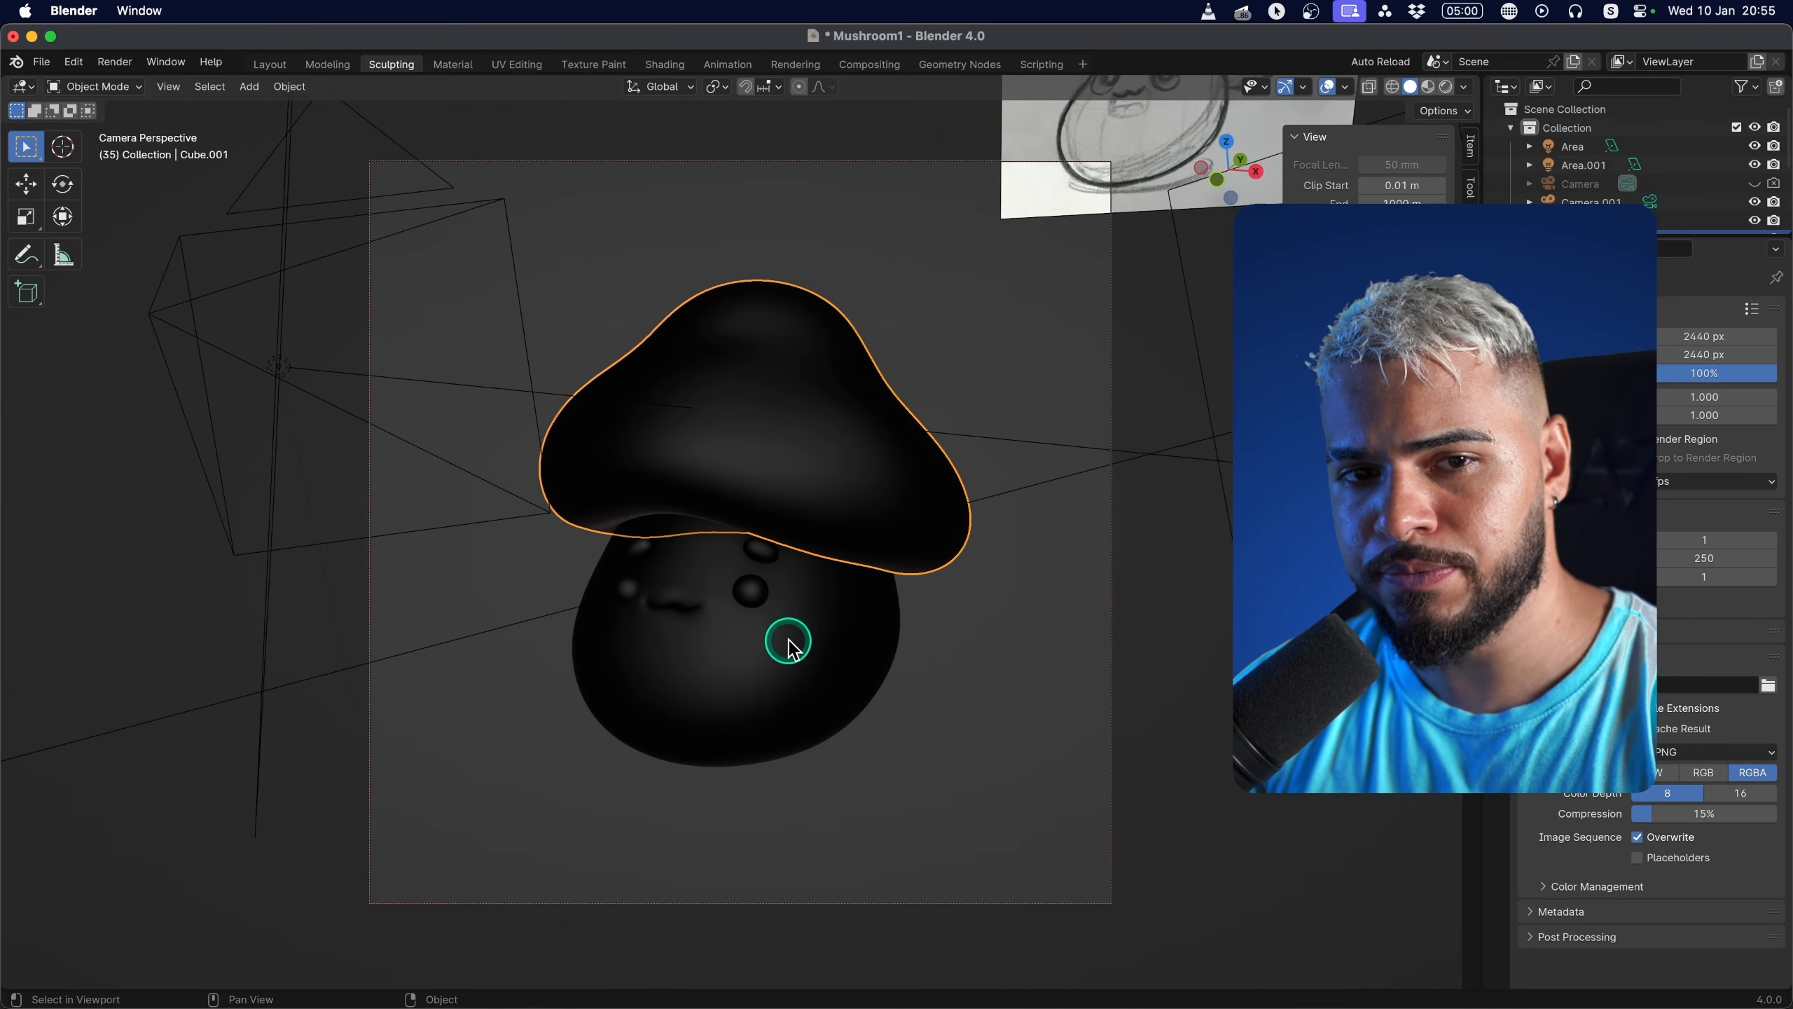
{"action": "middle_click_drag", "start_coordinate": [811, 644], "coordinate": [777, 697], "text": "shift"}
{"action": "left_click_drag", "start_coordinate": [1060, 228], "coordinate": [1218, 441]}
{"action": "left_click", "coordinate": [737, 545]}
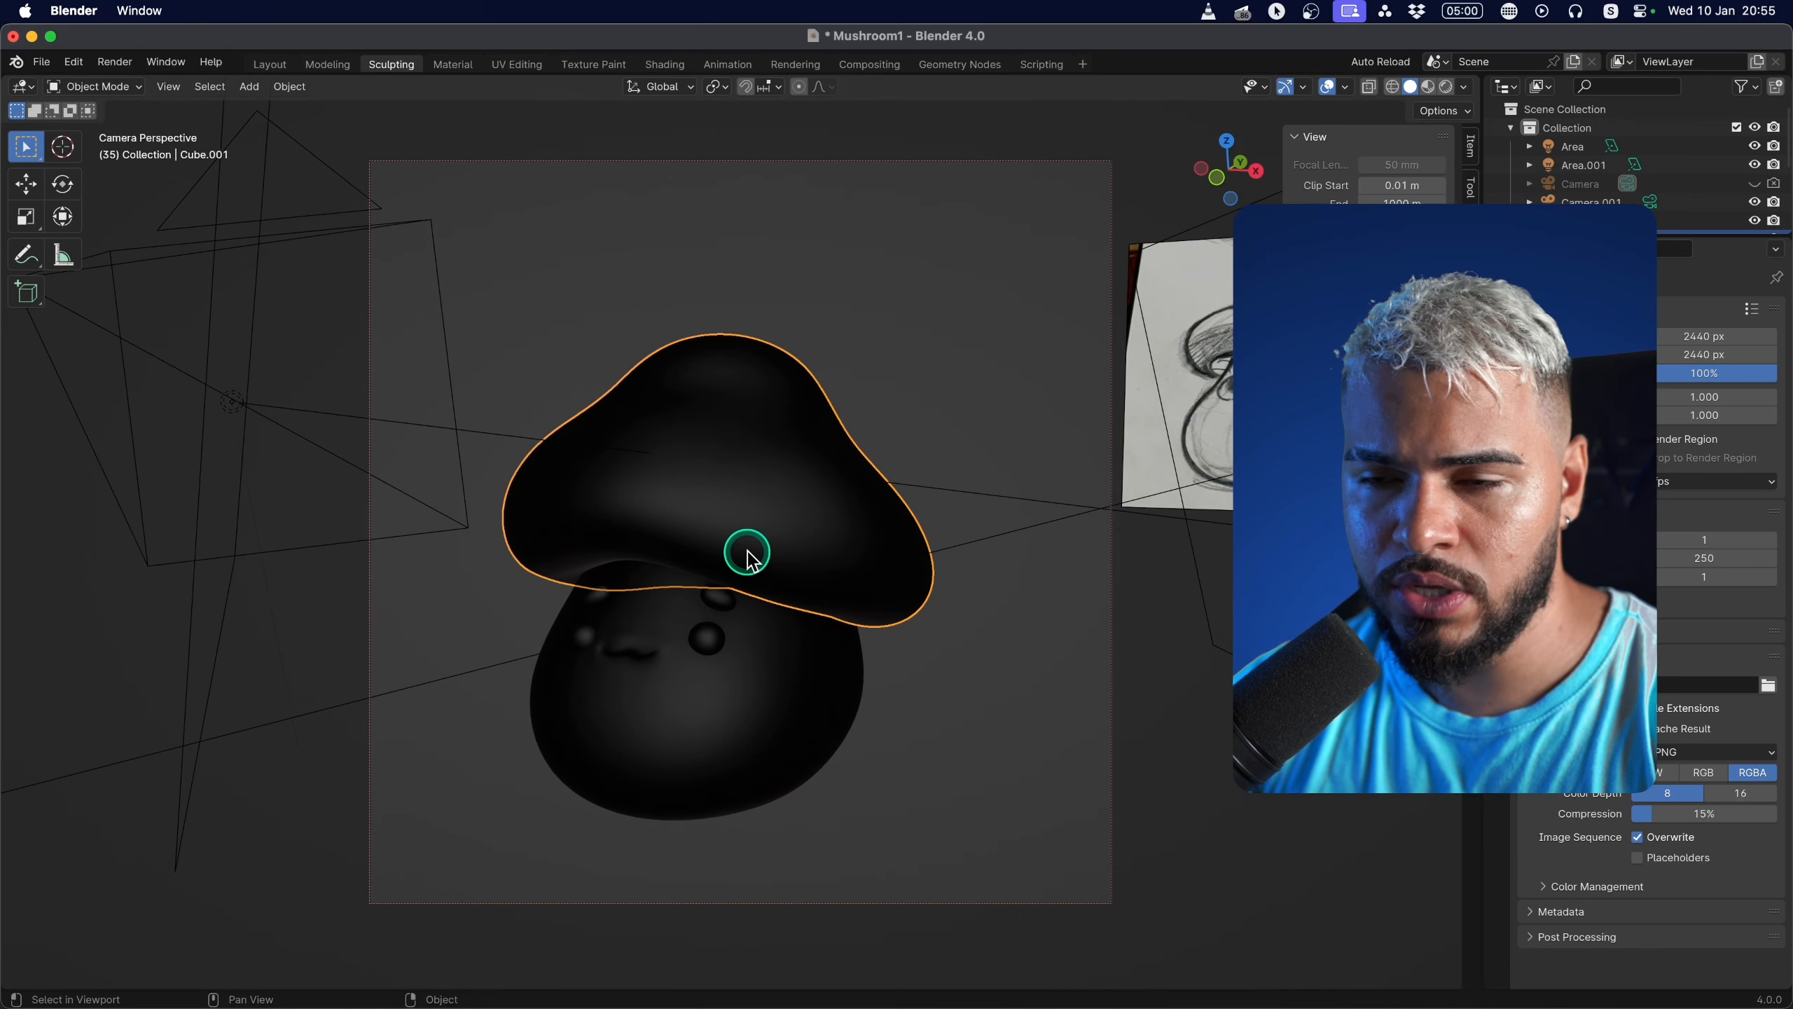
{"action": "key", "text": "r"}
{"action": "key", "text": "x"}
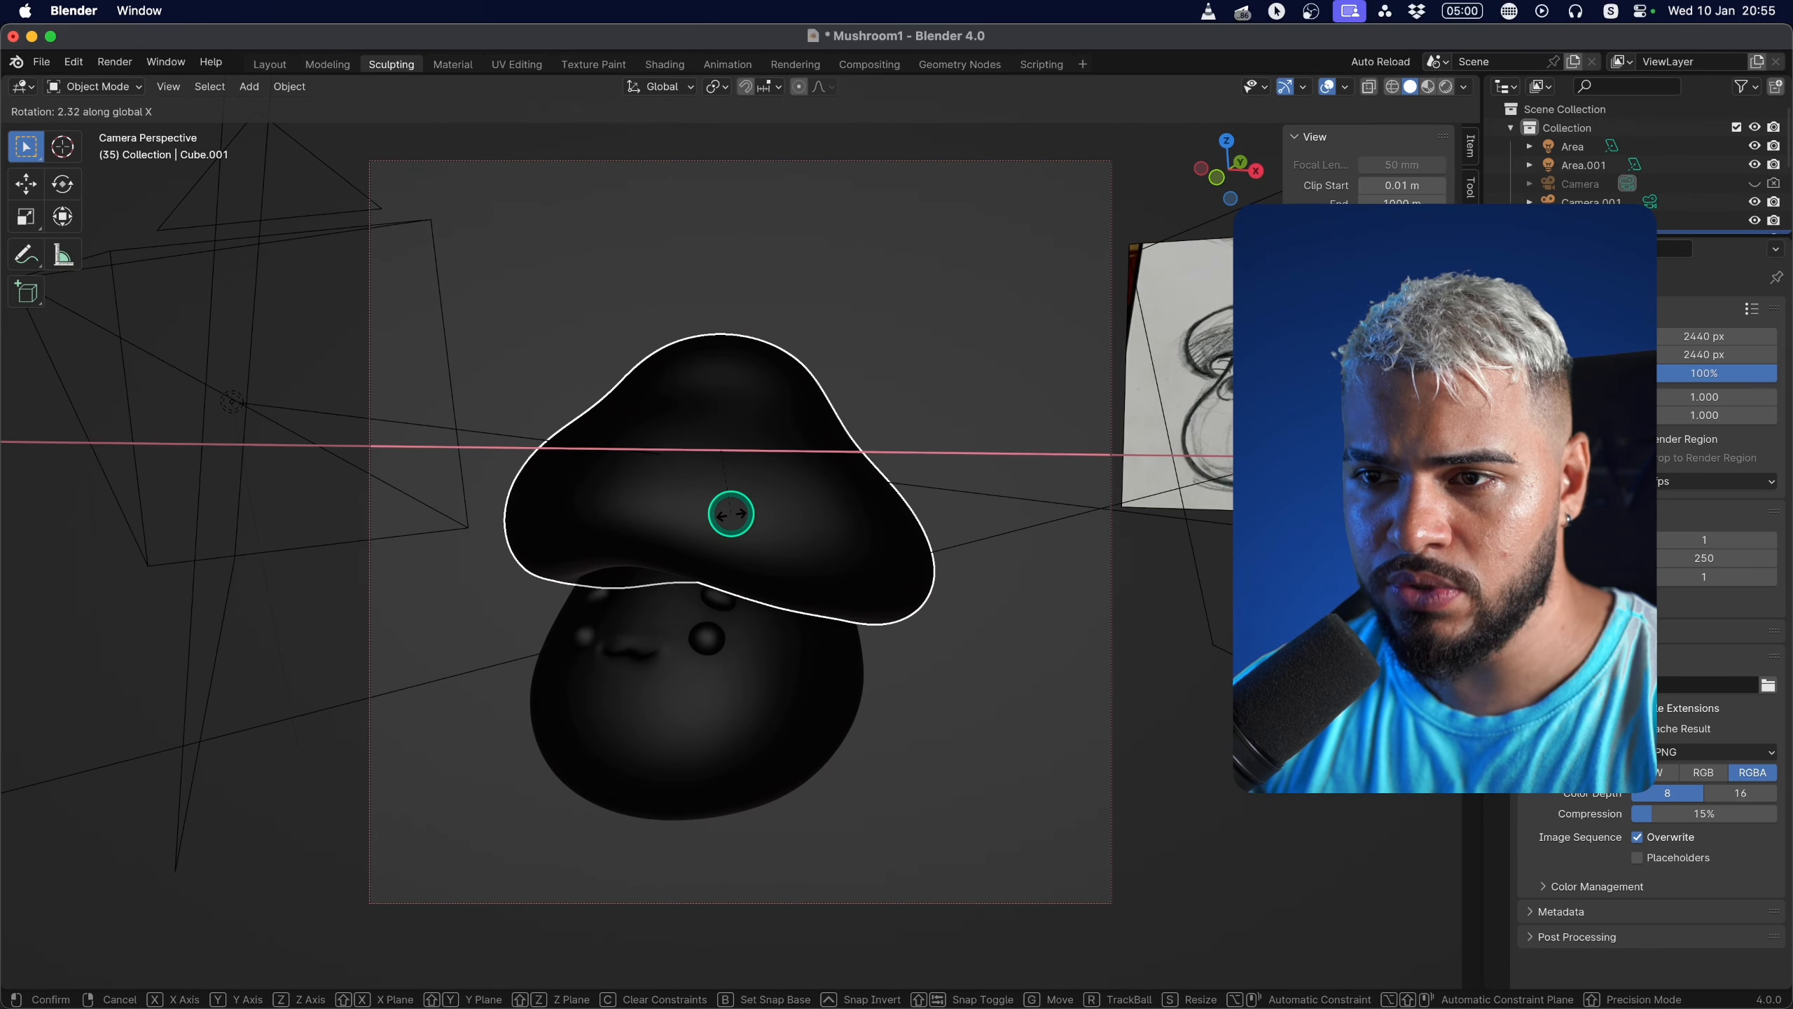
{"action": "left_click", "coordinate": [729, 521]}
Enlarge the cap slightly, shift it over the body, and recentre the mushroom in the camera frame.
{"action": "key", "text": "s"}
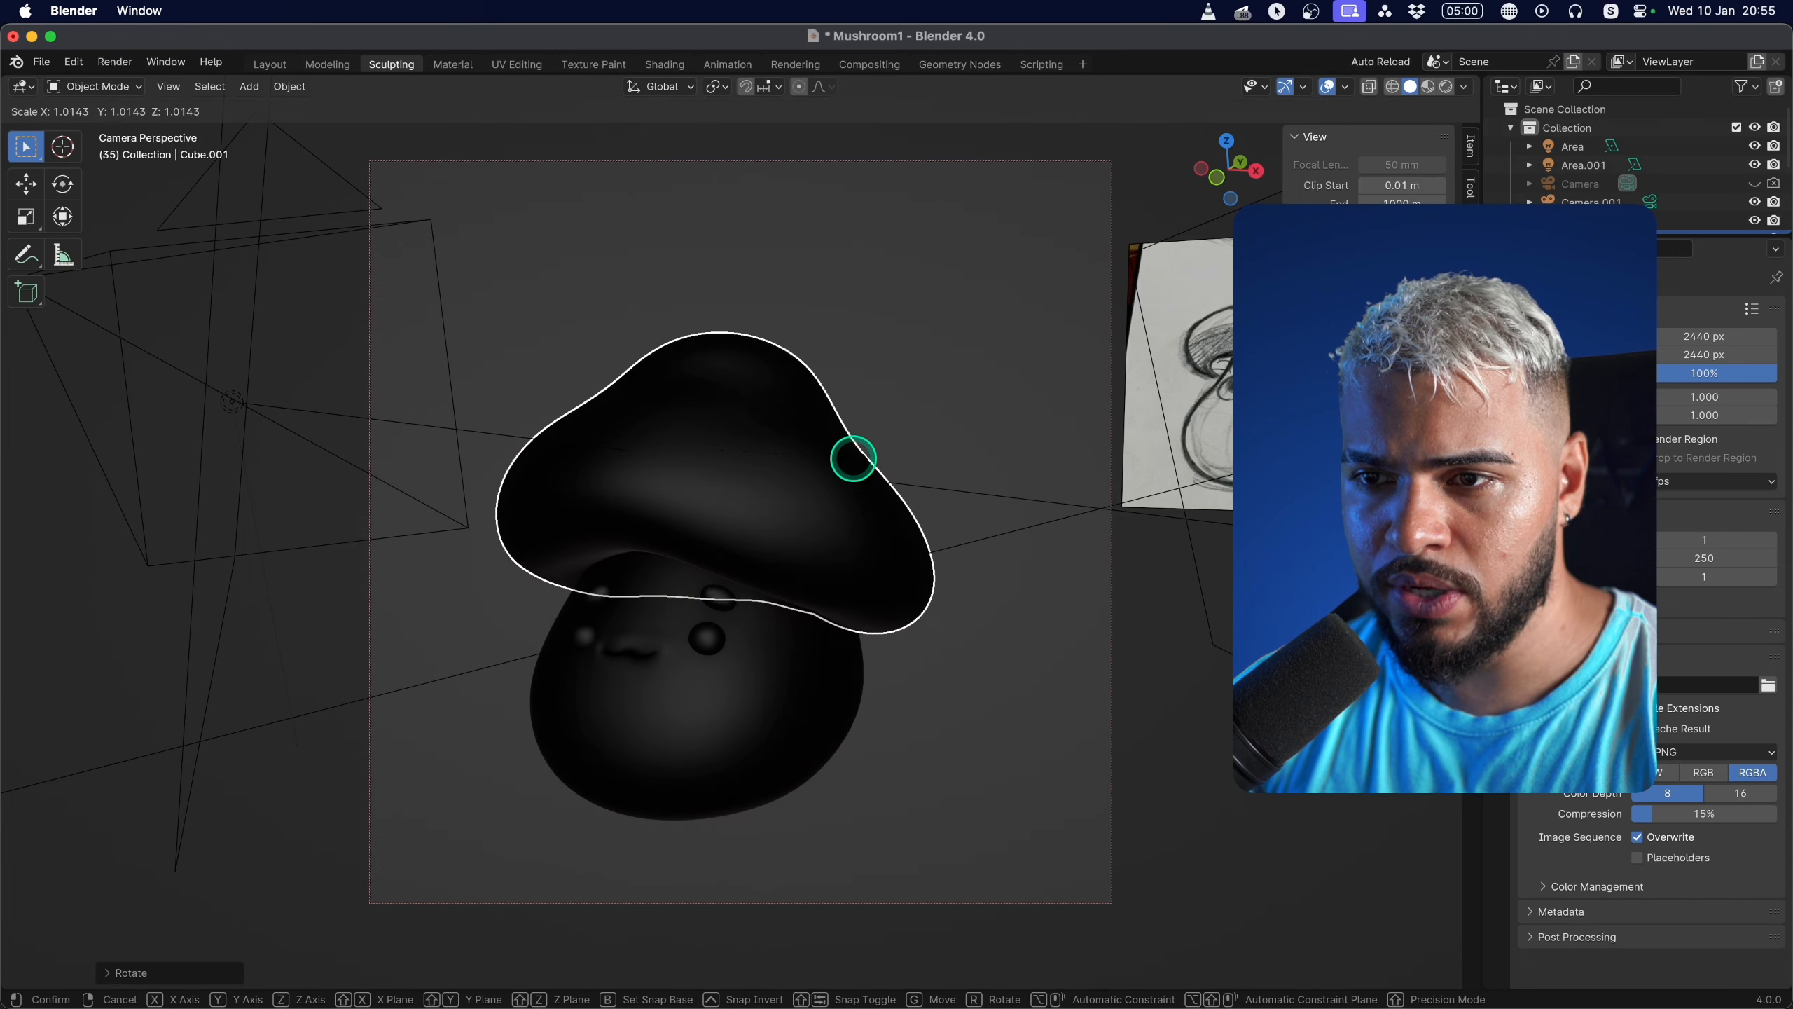
{"action": "left_click", "coordinate": [852, 458]}
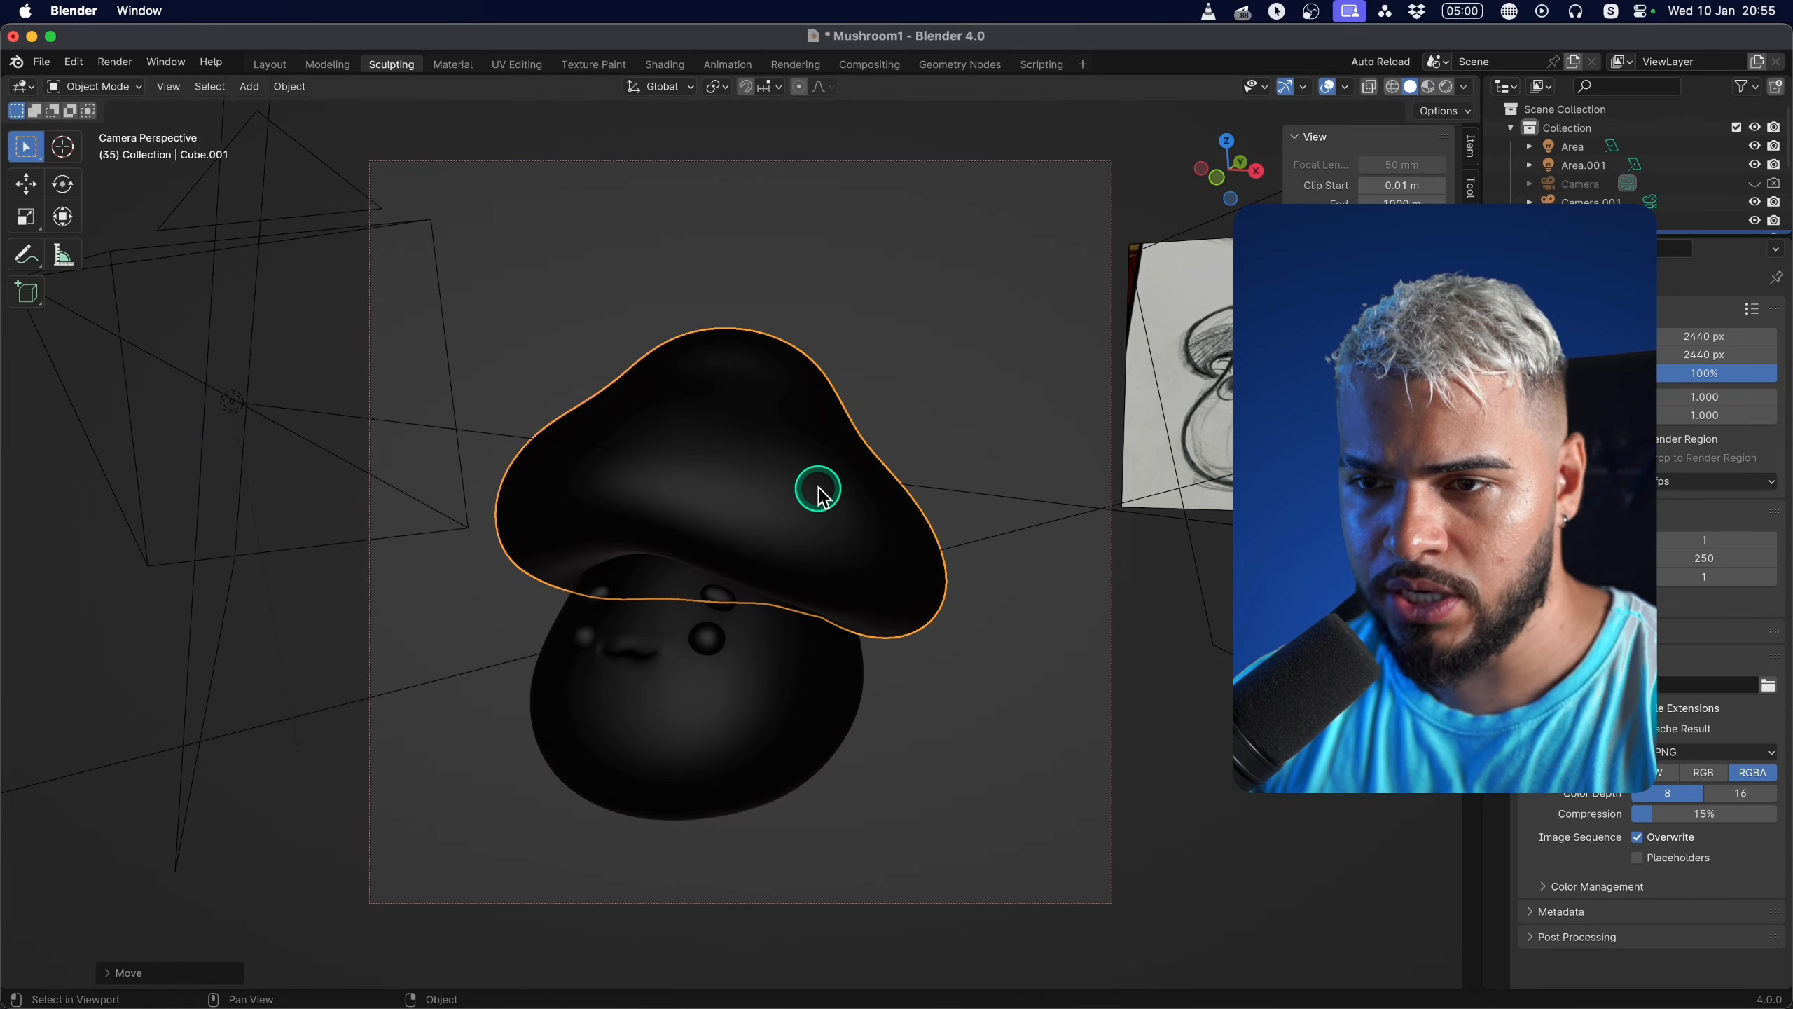
{"action": "middle_click_drag", "start_coordinate": [812, 489], "coordinate": [835, 481], "text": "shift"}
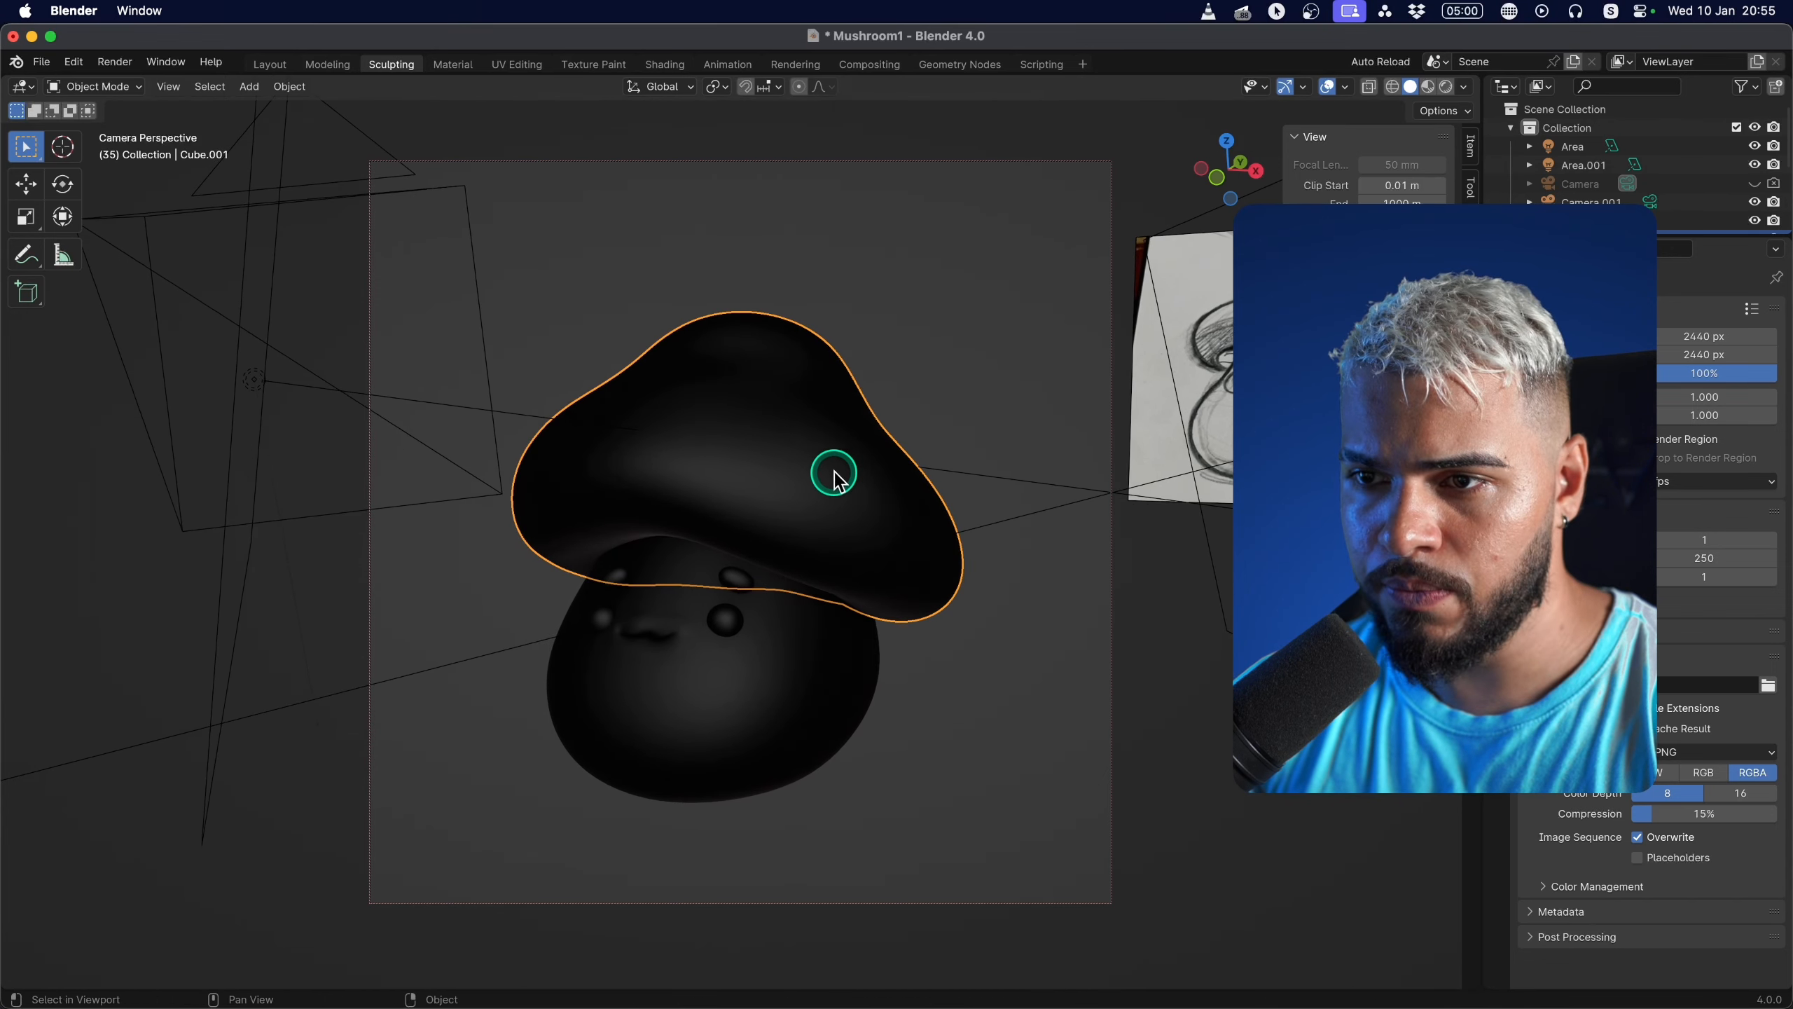
Show the painted colours in Solid shading with MatCap lighting, and return the viewport to Rendered shading.
{"action": "left_click", "coordinate": [1461, 89]}
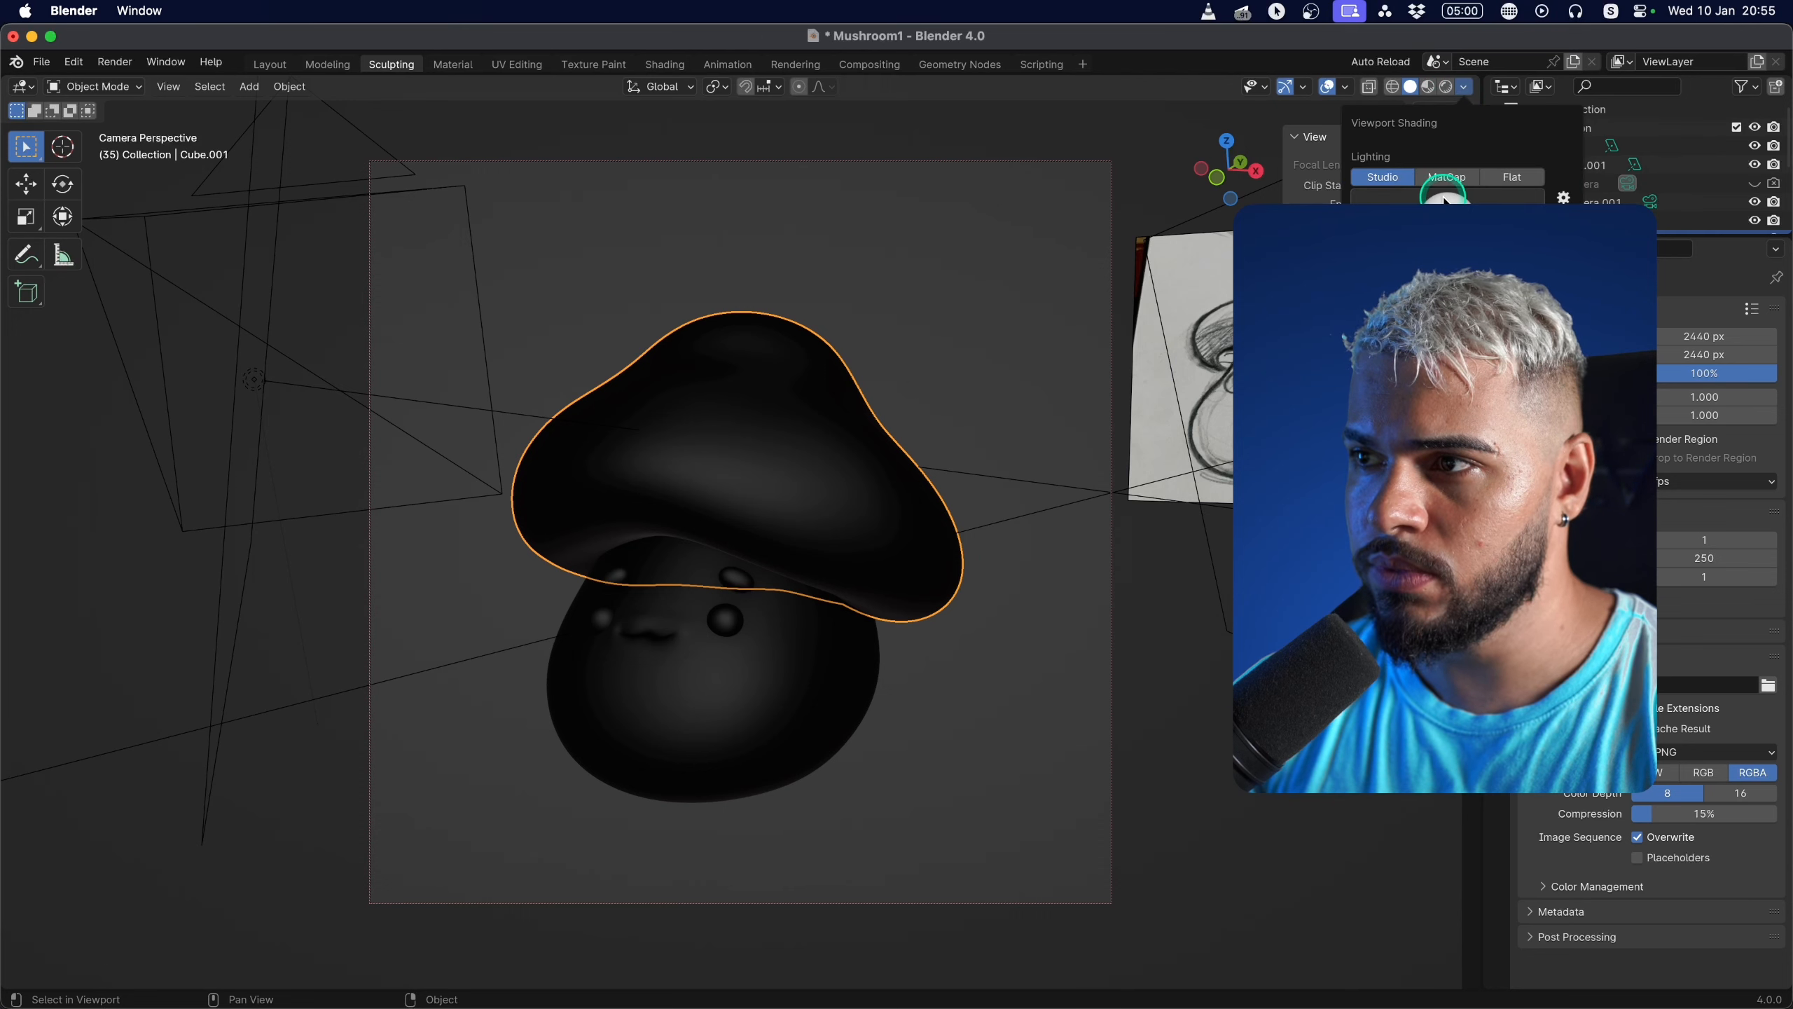
{"action": "left_click", "coordinate": [1511, 299]}
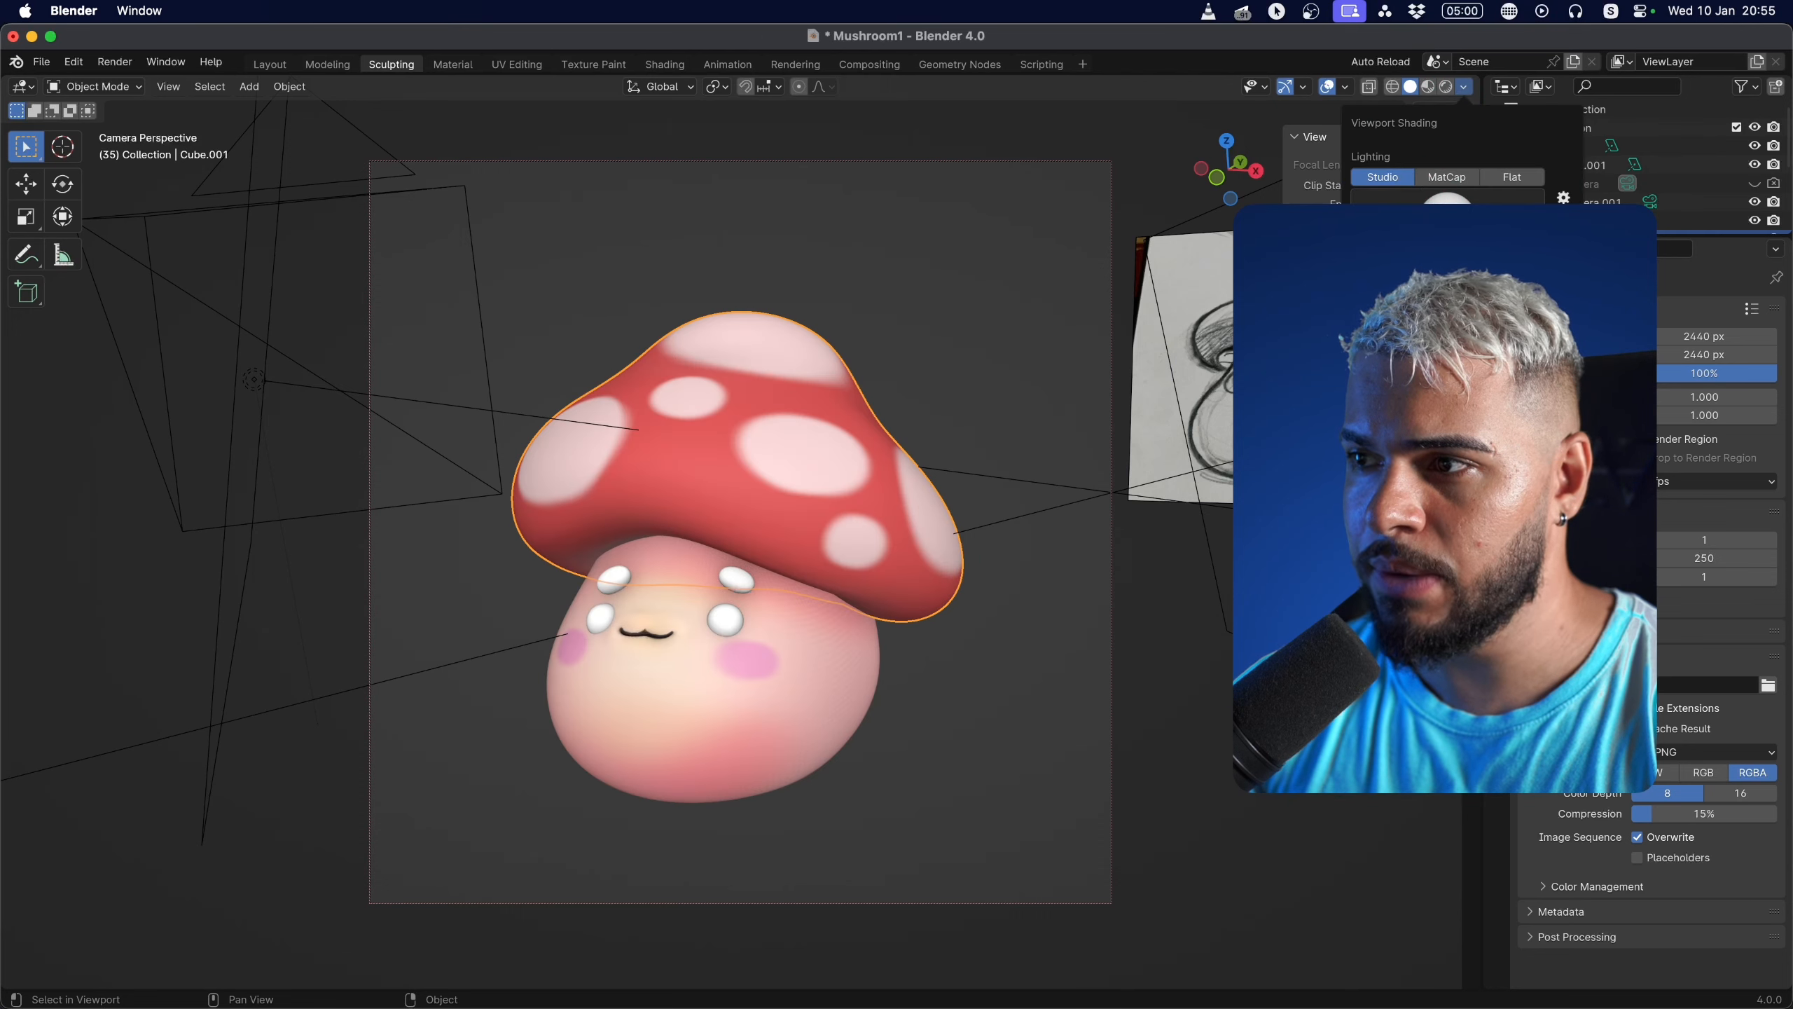
{"action": "left_click", "coordinate": [1463, 181]}
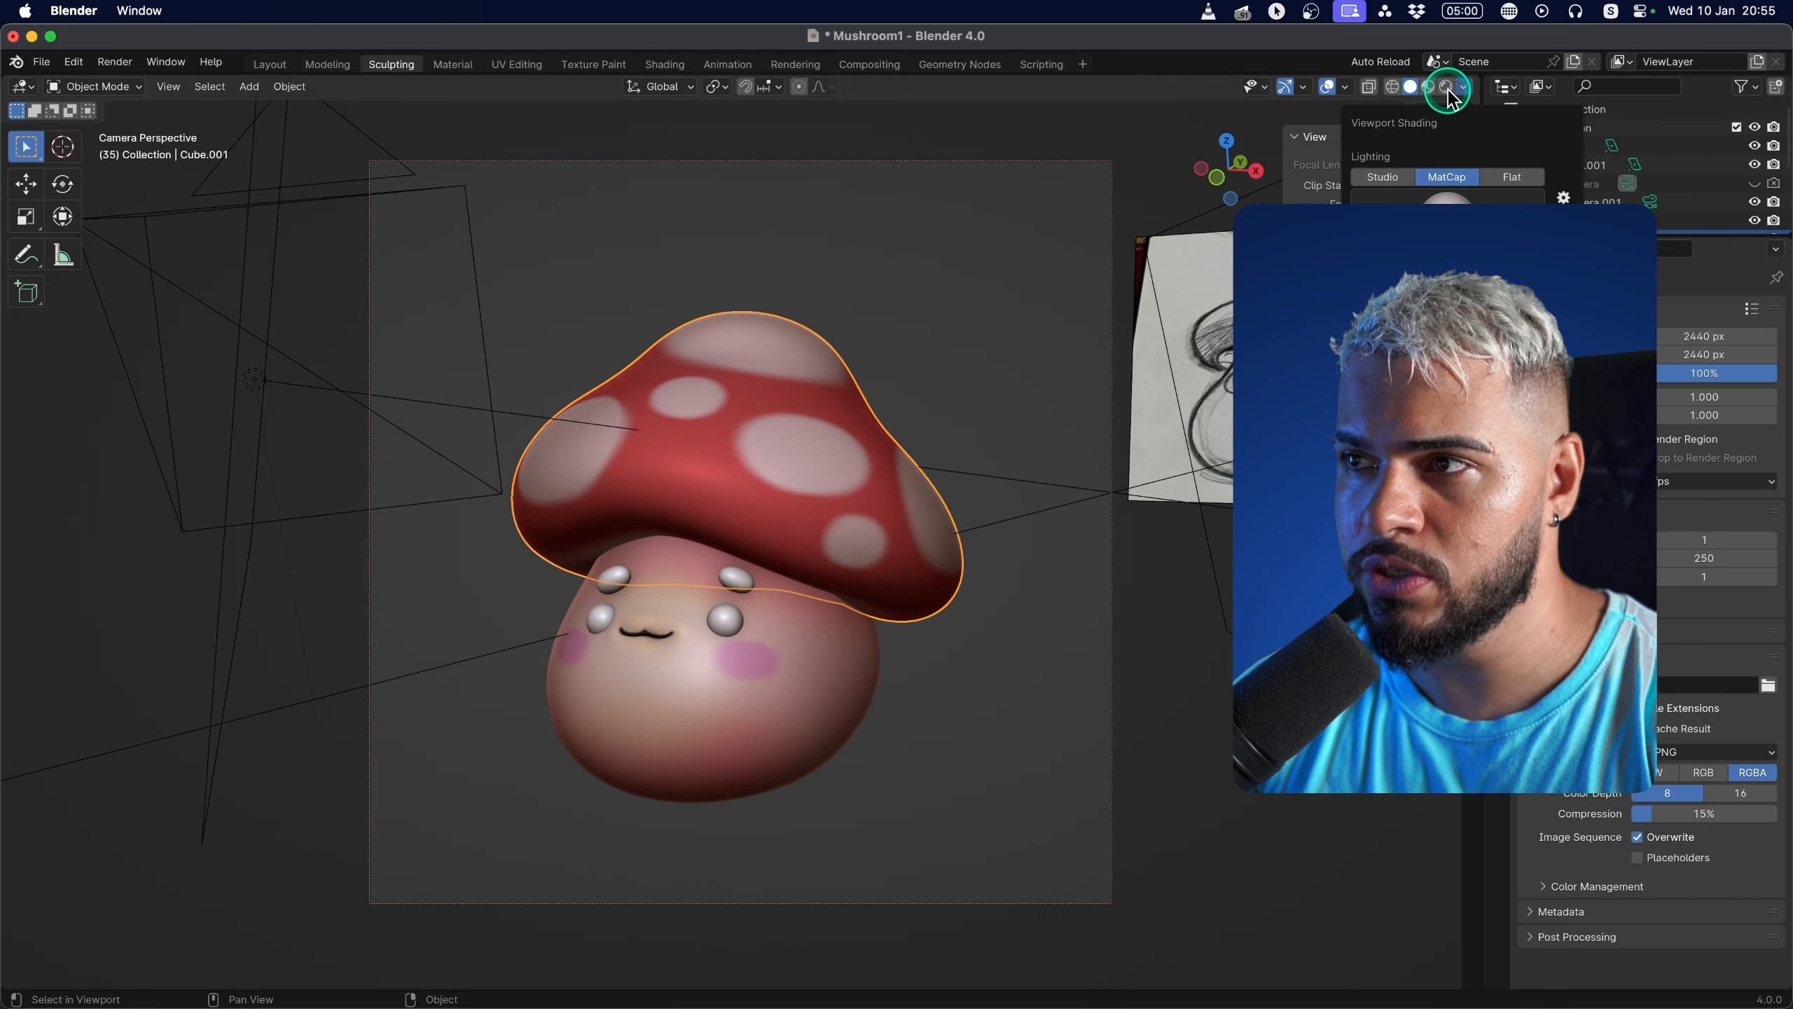
{"action": "left_click", "coordinate": [1417, 93]}
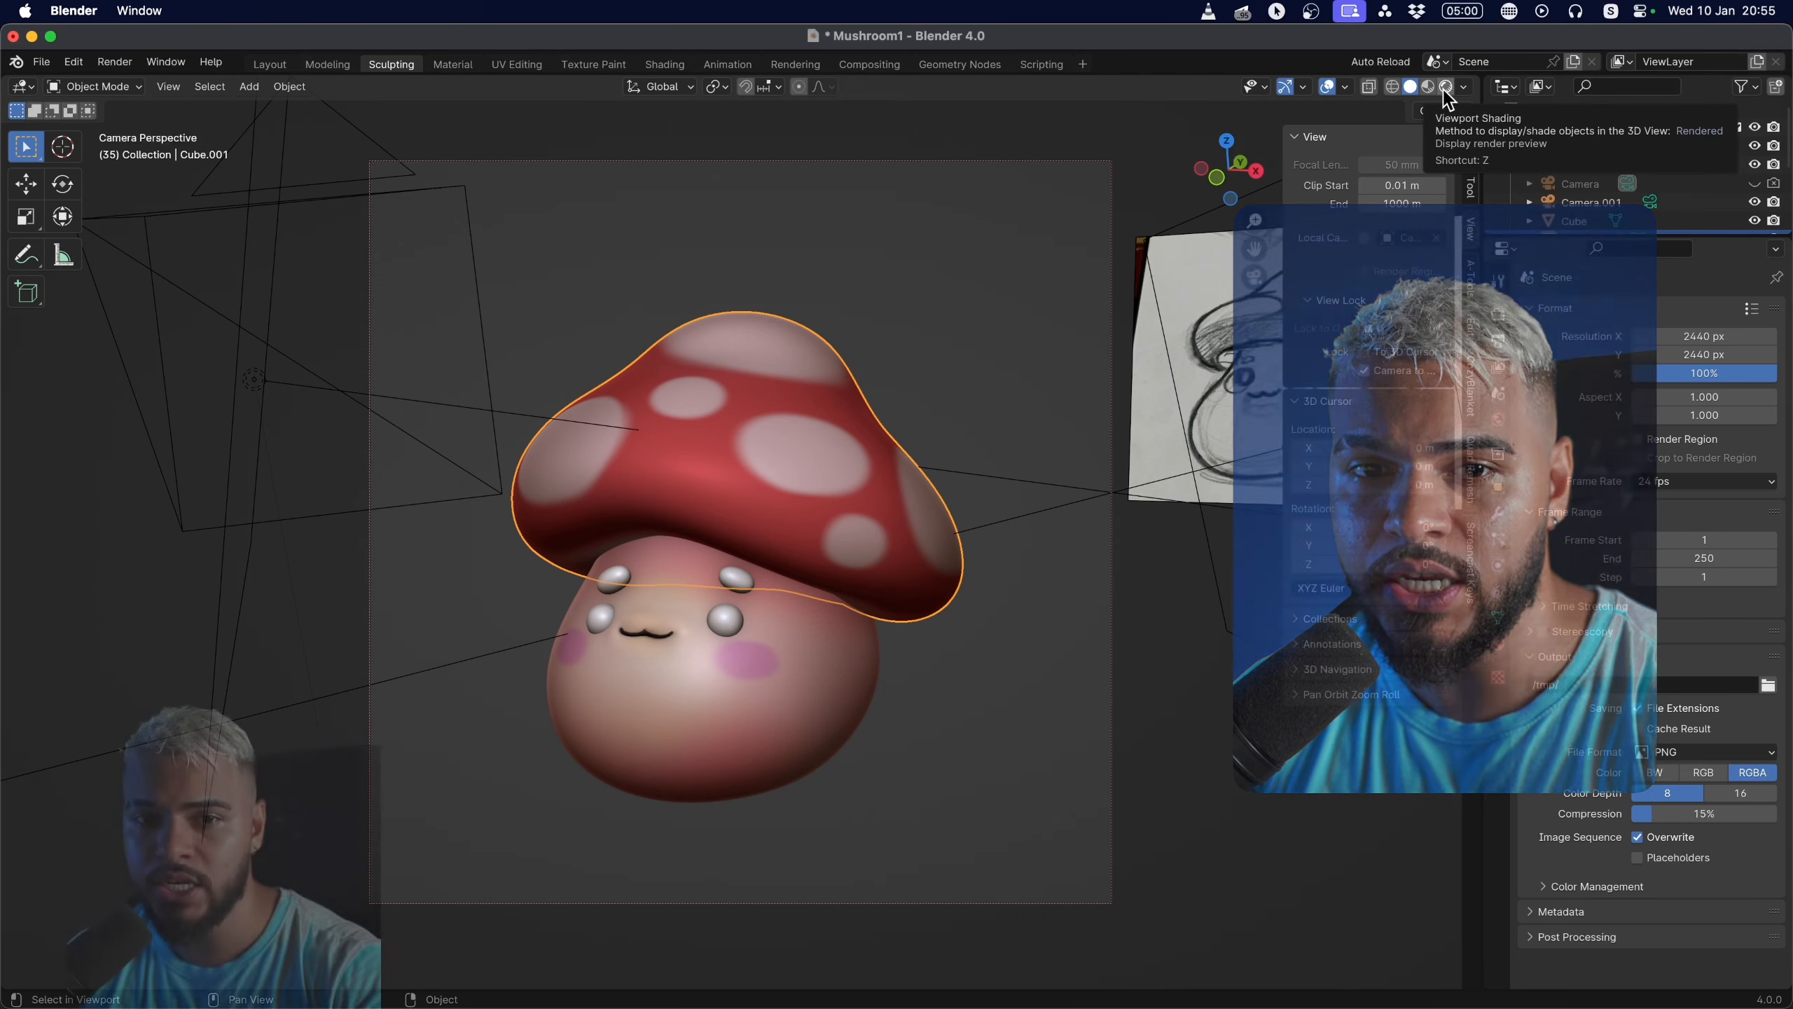
{"action": "left_click", "coordinate": [1445, 91]}
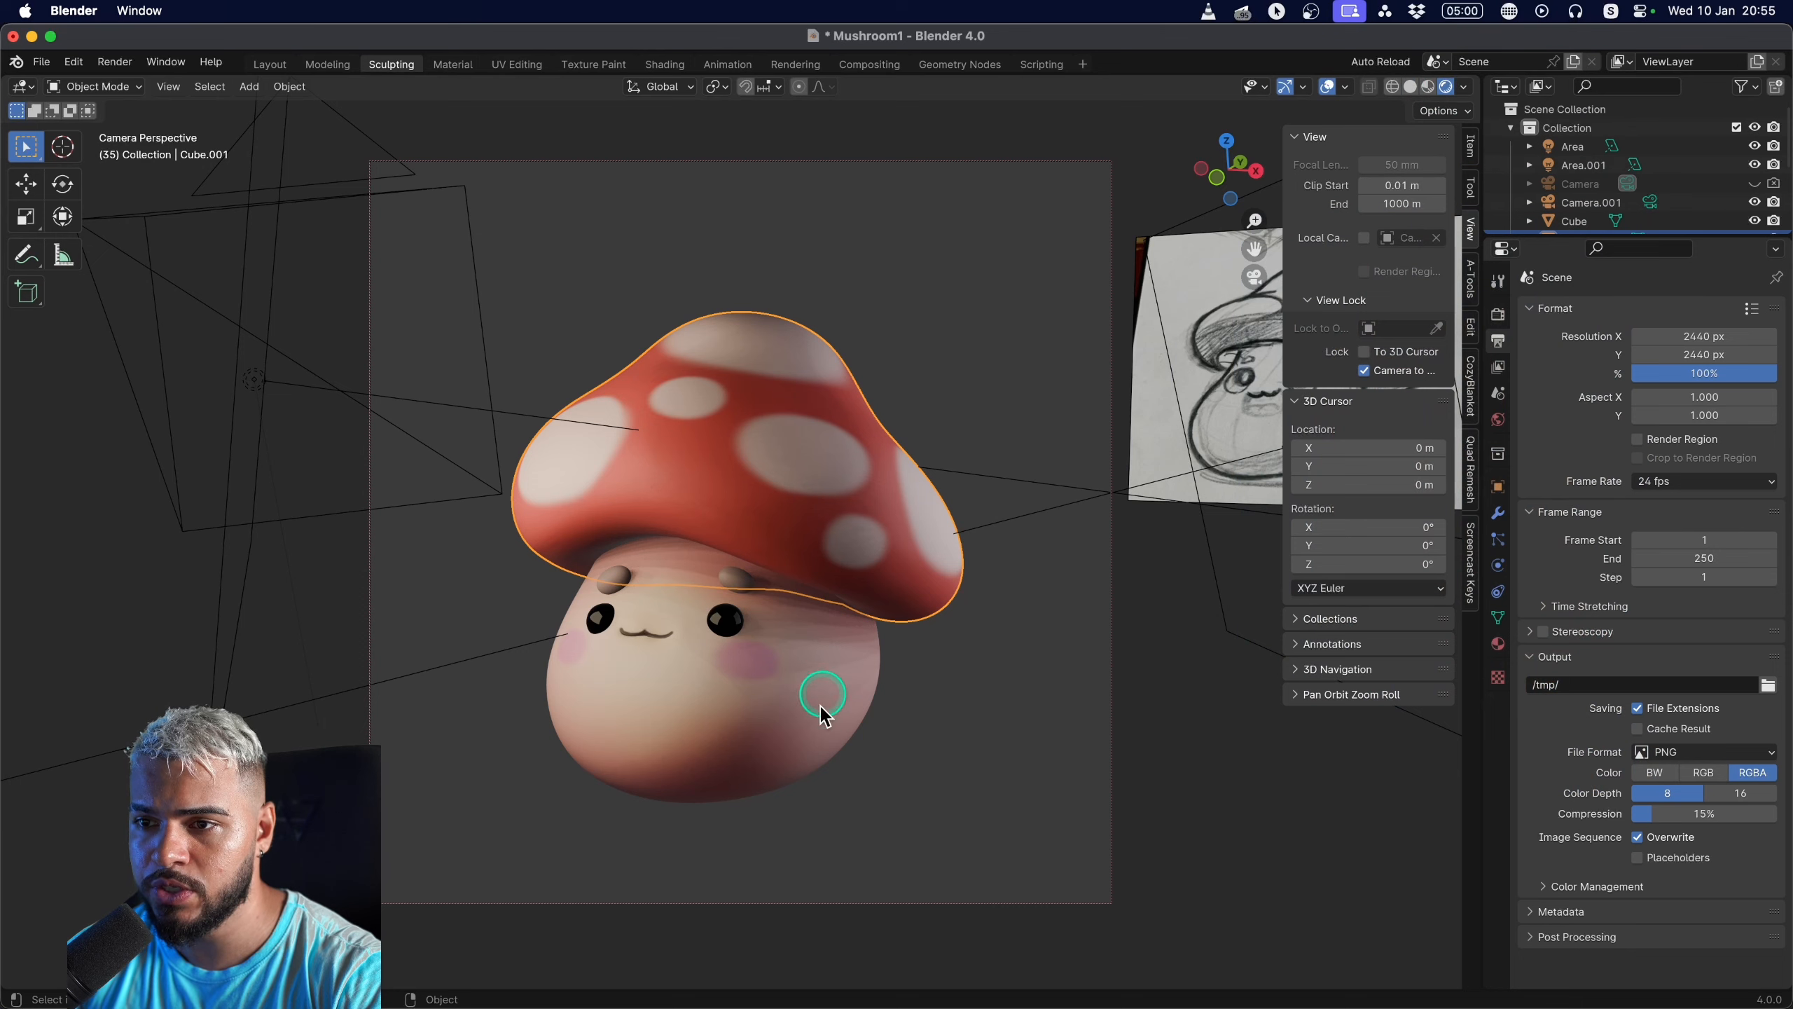
Bring the camera closer and rotate the eyebrows slightly to refine the face's expression.
{"action": "middle_click_drag", "start_coordinate": [821, 693], "coordinate": [904, 793]}
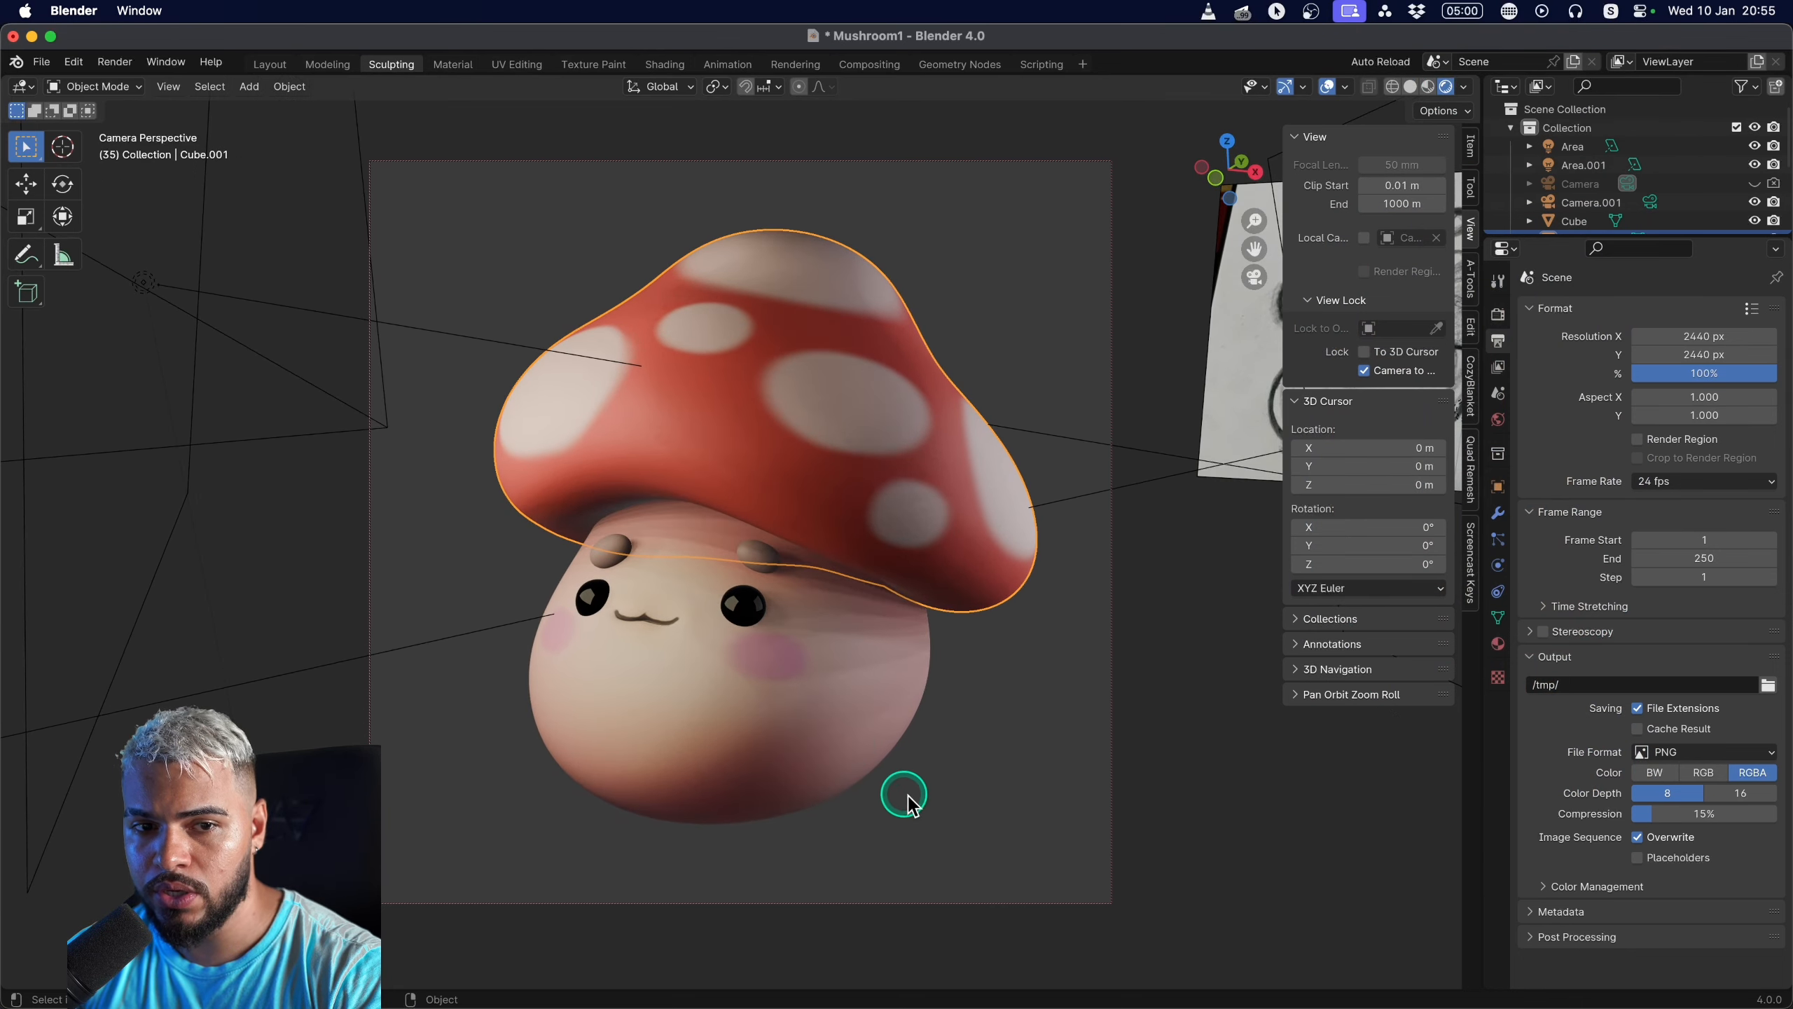
{"action": "left_click", "coordinate": [802, 617]}
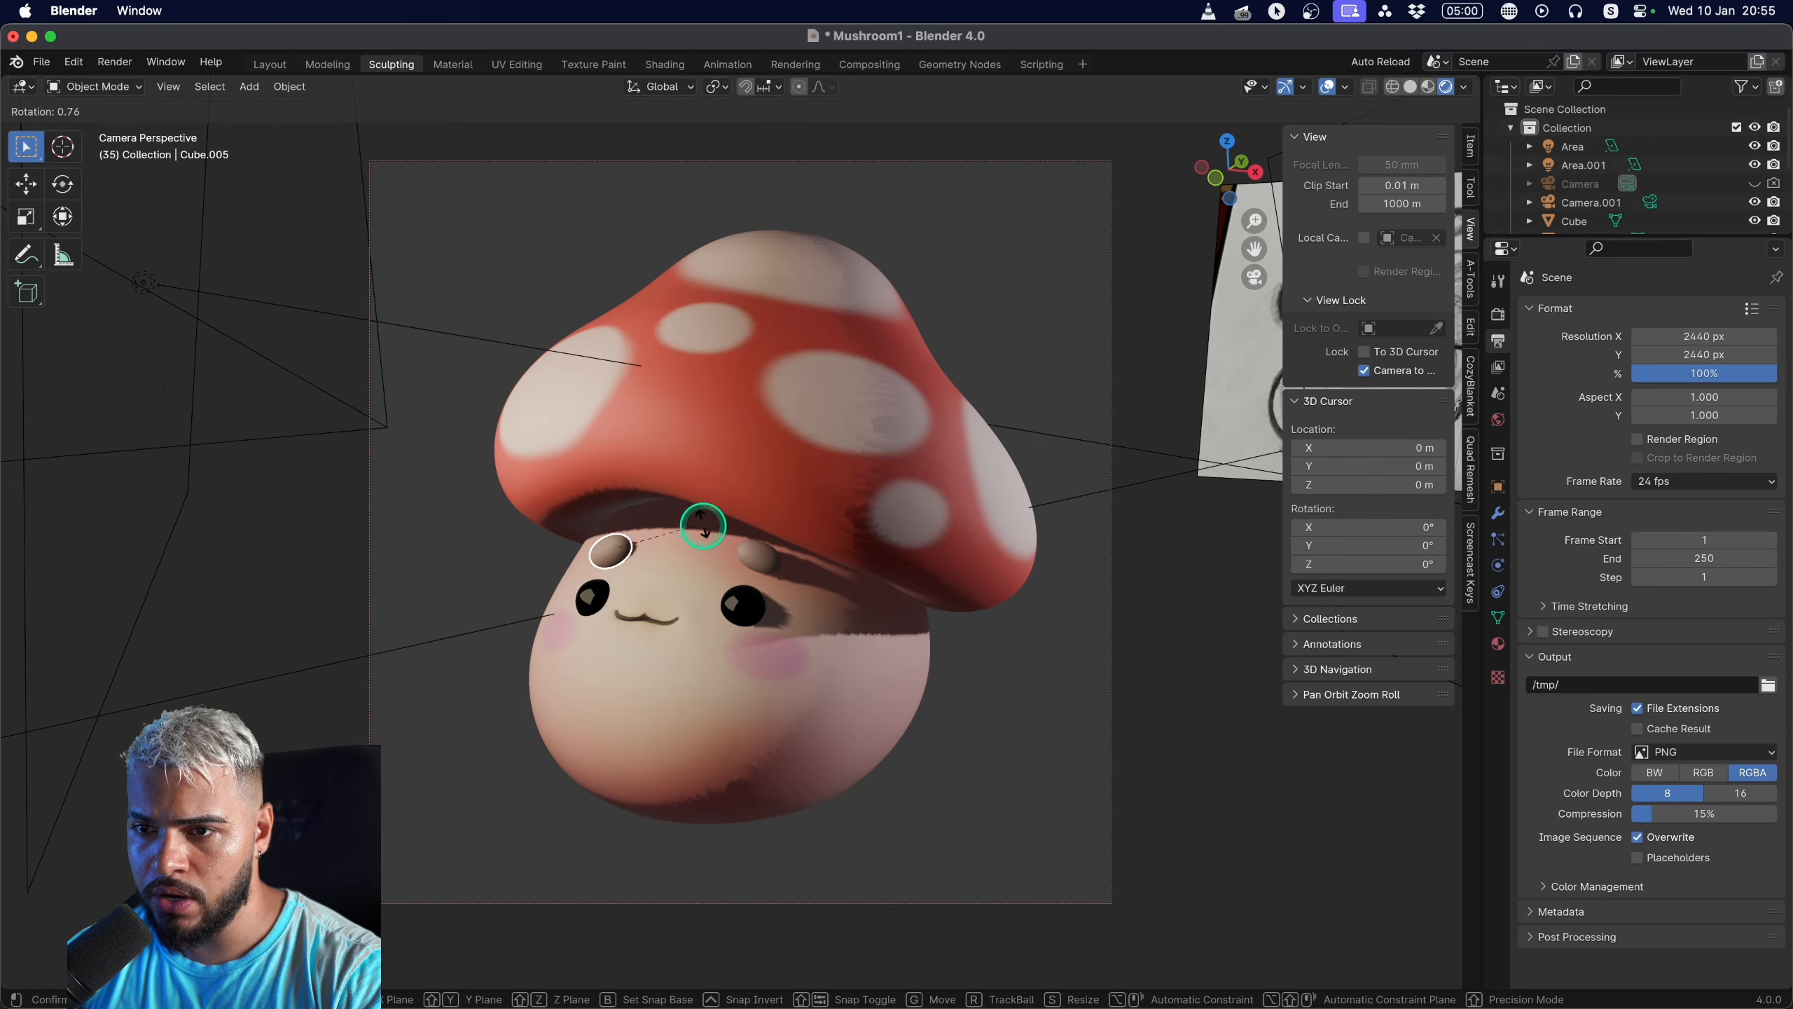
{"action": "left_click", "coordinate": [739, 548]}
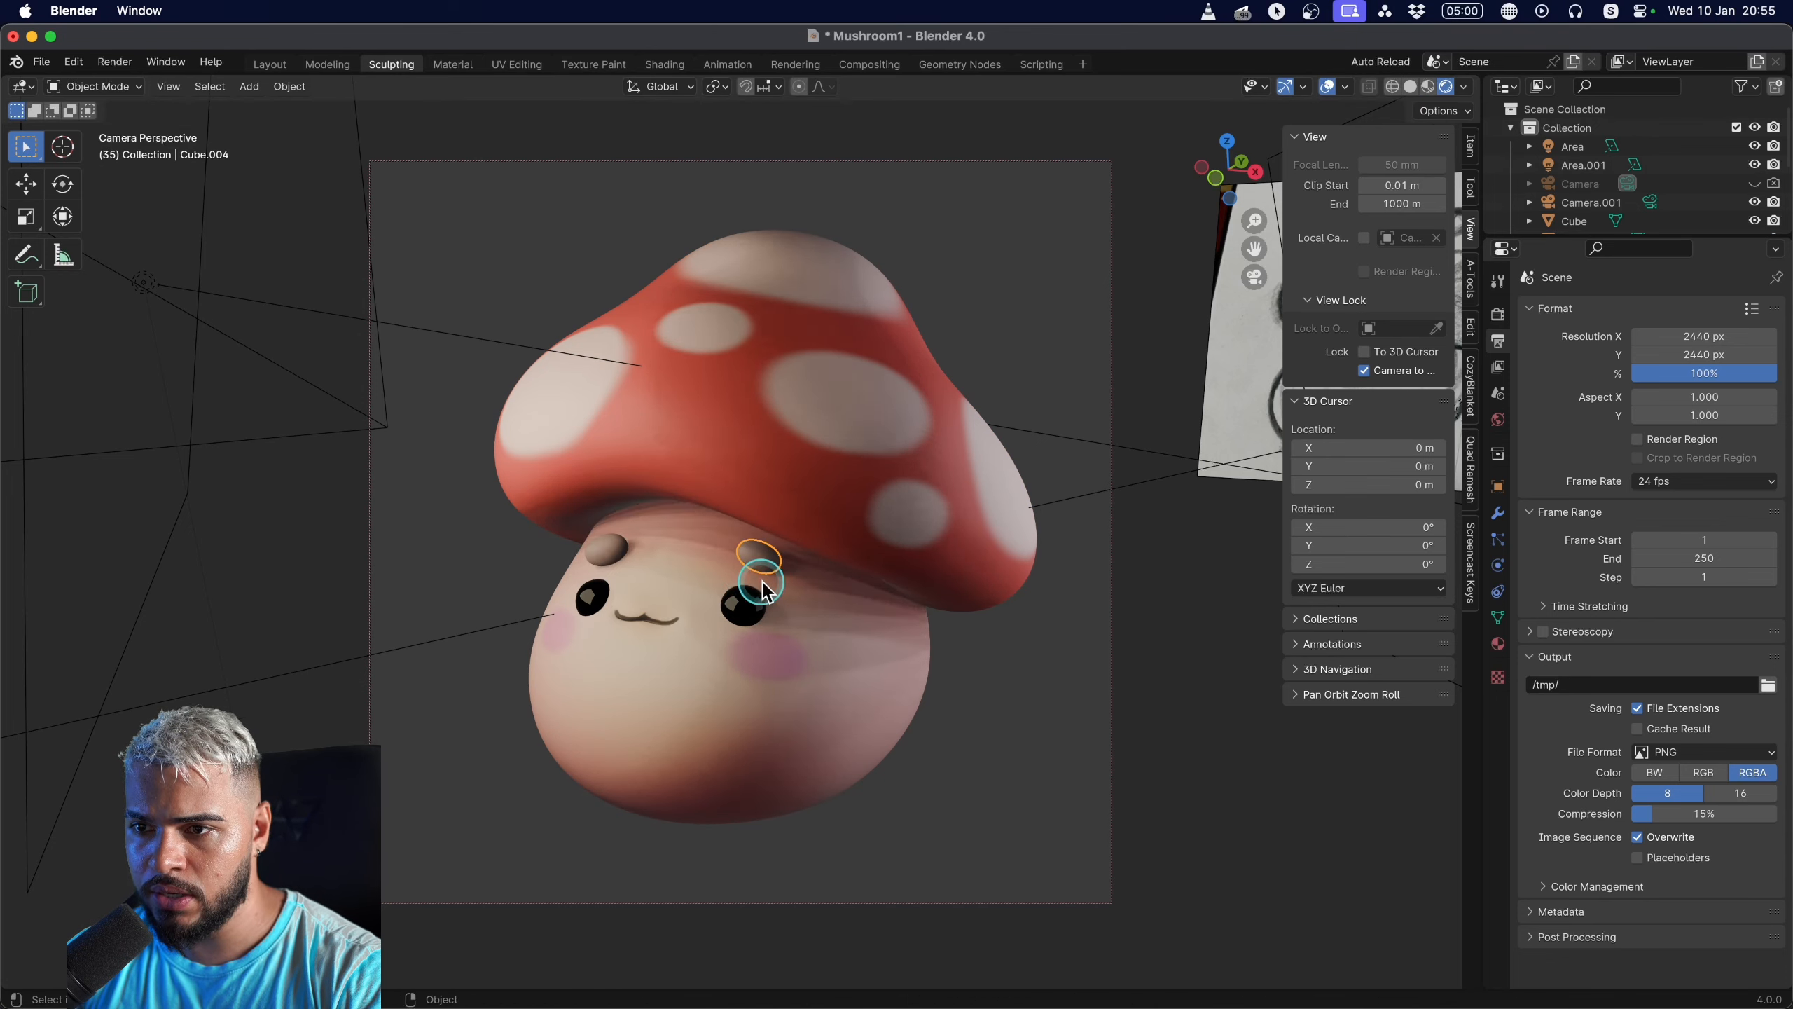
{"action": "mouse_move", "coordinate": [744, 593]}
{"action": "middle_mouse_down"}
{"action": "mouse_move", "coordinate": [1012, 573]}
{"action": "mouse_move", "coordinate": [998, 596]}
{"action": "mouse_move", "coordinate": [760, 661]}
{"action": "mouse_move", "coordinate": [620, 641]}
{"action": "mouse_move", "coordinate": [920, 452]}
{"action": "mouse_move", "coordinate": [880, 460]}
{"action": "mouse_move", "coordinate": [843, 405]}
{"action": "mouse_move", "coordinate": [781, 642]}
{"action": "mouse_move", "coordinate": [884, 620]}
{"action": "mouse_move", "coordinate": [800, 641]}
{"action": "mouse_move", "coordinate": [748, 628]}
{"action": "mouse_move", "coordinate": [720, 699]}
{"action": "mouse_move", "coordinate": [733, 689]}
{"action": "middle_mouse_up"}
{"action": "left_click", "coordinate": [969, 434]}
{"action": "left_click", "coordinate": [782, 642]}
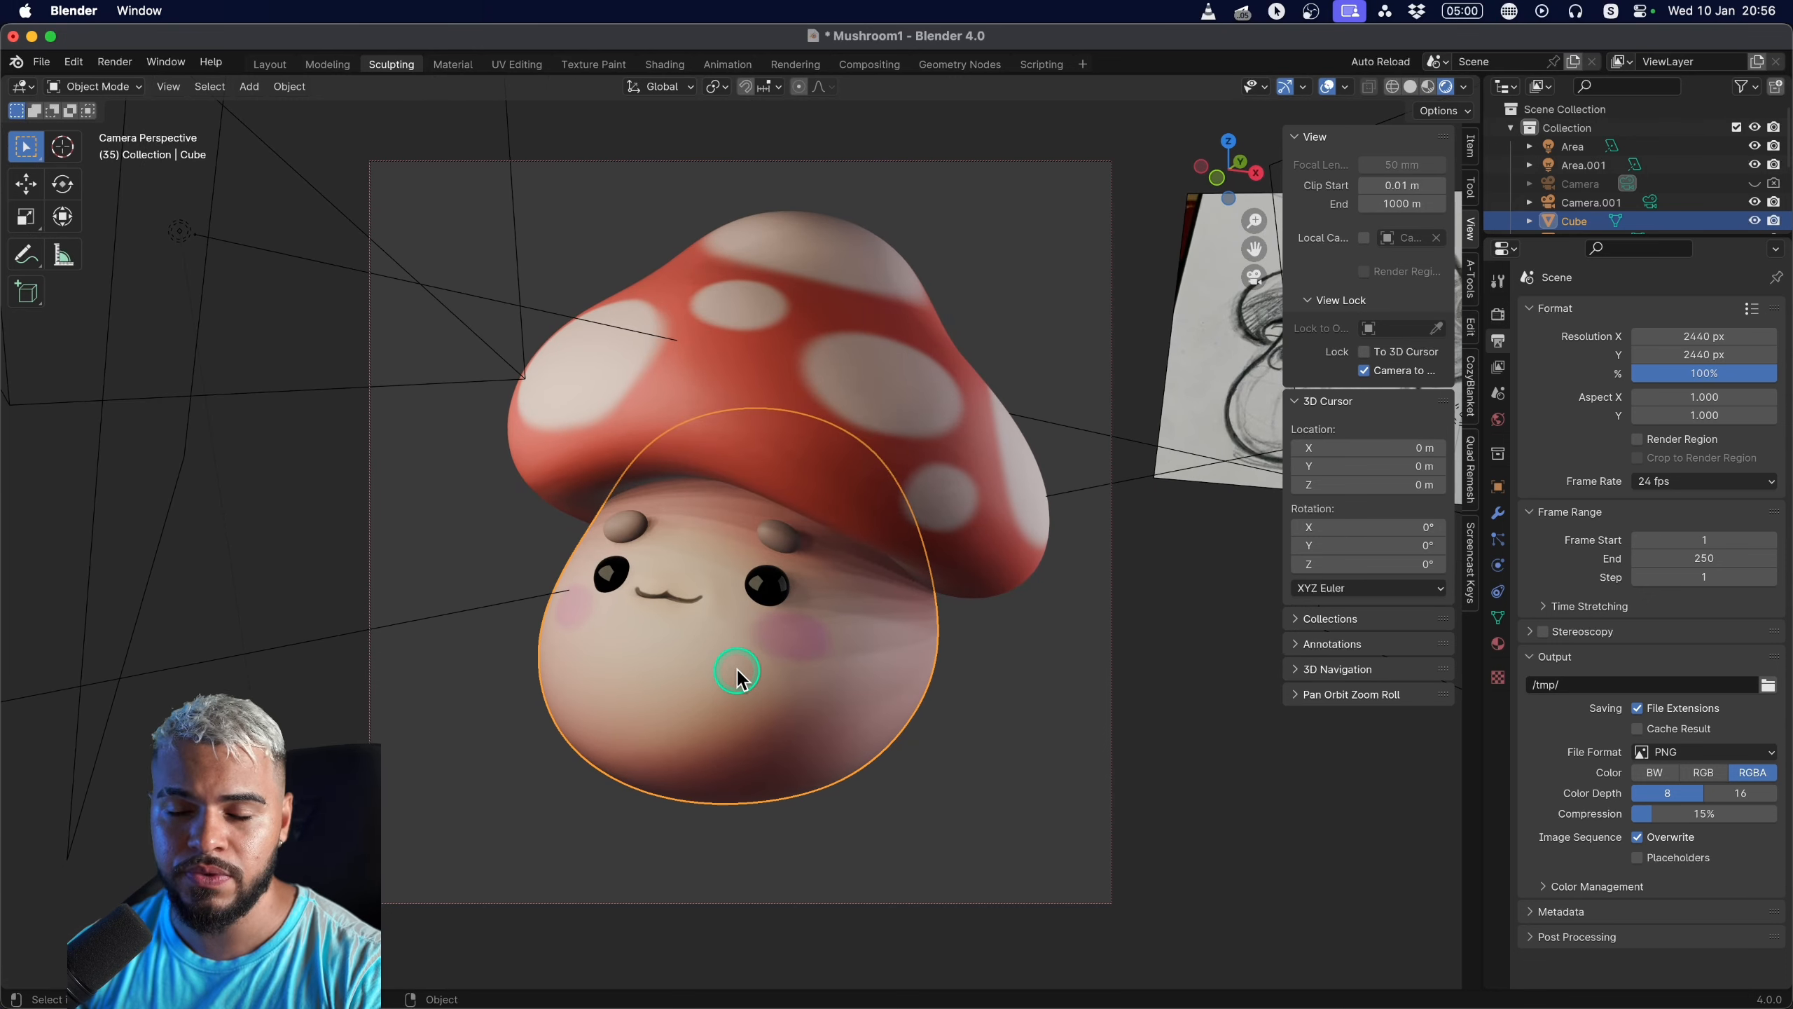
Nudge the eyebrow and eye on the shaded side of the face into place, checking their fit from below.
{"action": "left_click", "coordinate": [780, 555]}
{"action": "middle_click_drag", "start_coordinate": [759, 555], "coordinate": [748, 641]}
{"action": "left_click", "coordinate": [732, 532]}
{"action": "key", "text": "g"}
{"action": "left_click", "coordinate": [917, 558]}
{"action": "middle_click_drag", "start_coordinate": [870, 597], "coordinate": [728, 483]}
{"action": "left_click", "coordinate": [826, 626]}
{"action": "left_click", "coordinate": [748, 555]}
{"action": "middle_click_drag", "start_coordinate": [816, 379], "coordinate": [889, 313]}
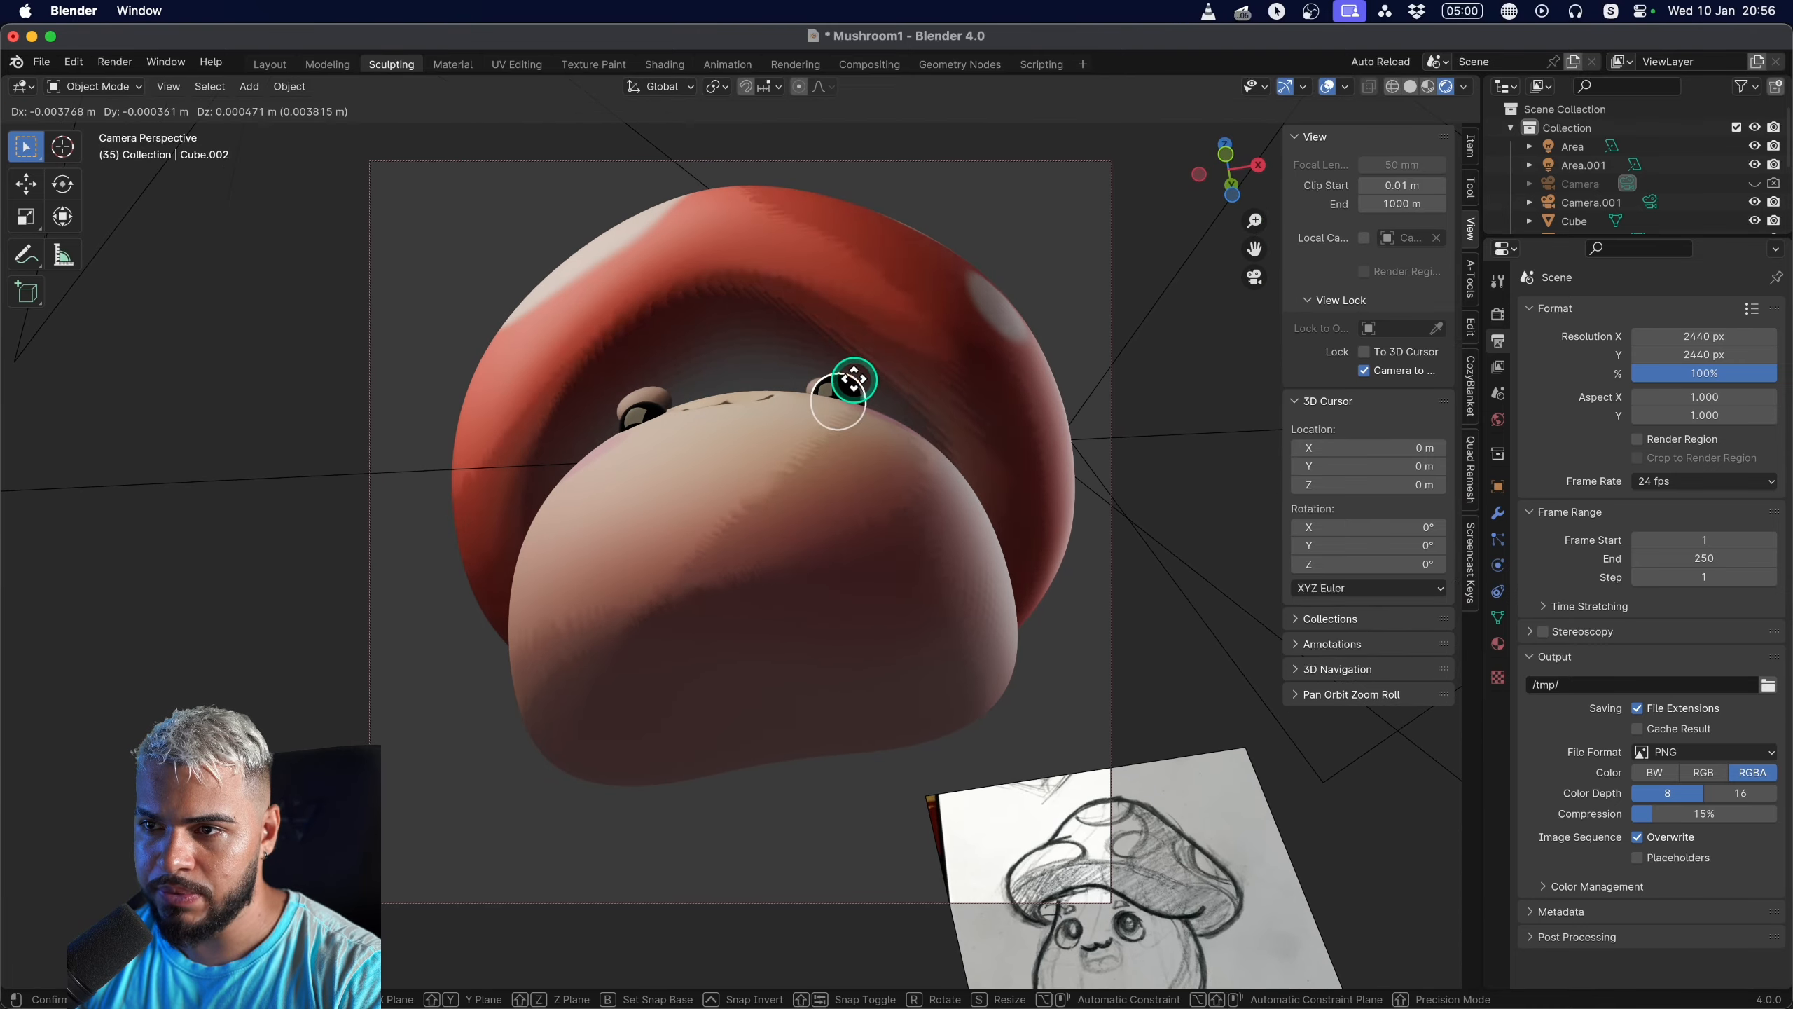
{"action": "middle_click_drag", "start_coordinate": [844, 384], "coordinate": [802, 695]}
Select the body, put it in Sculpt Mode, and activate the Grab brush with a 200 px radius.
{"action": "left_click", "coordinate": [802, 696]}
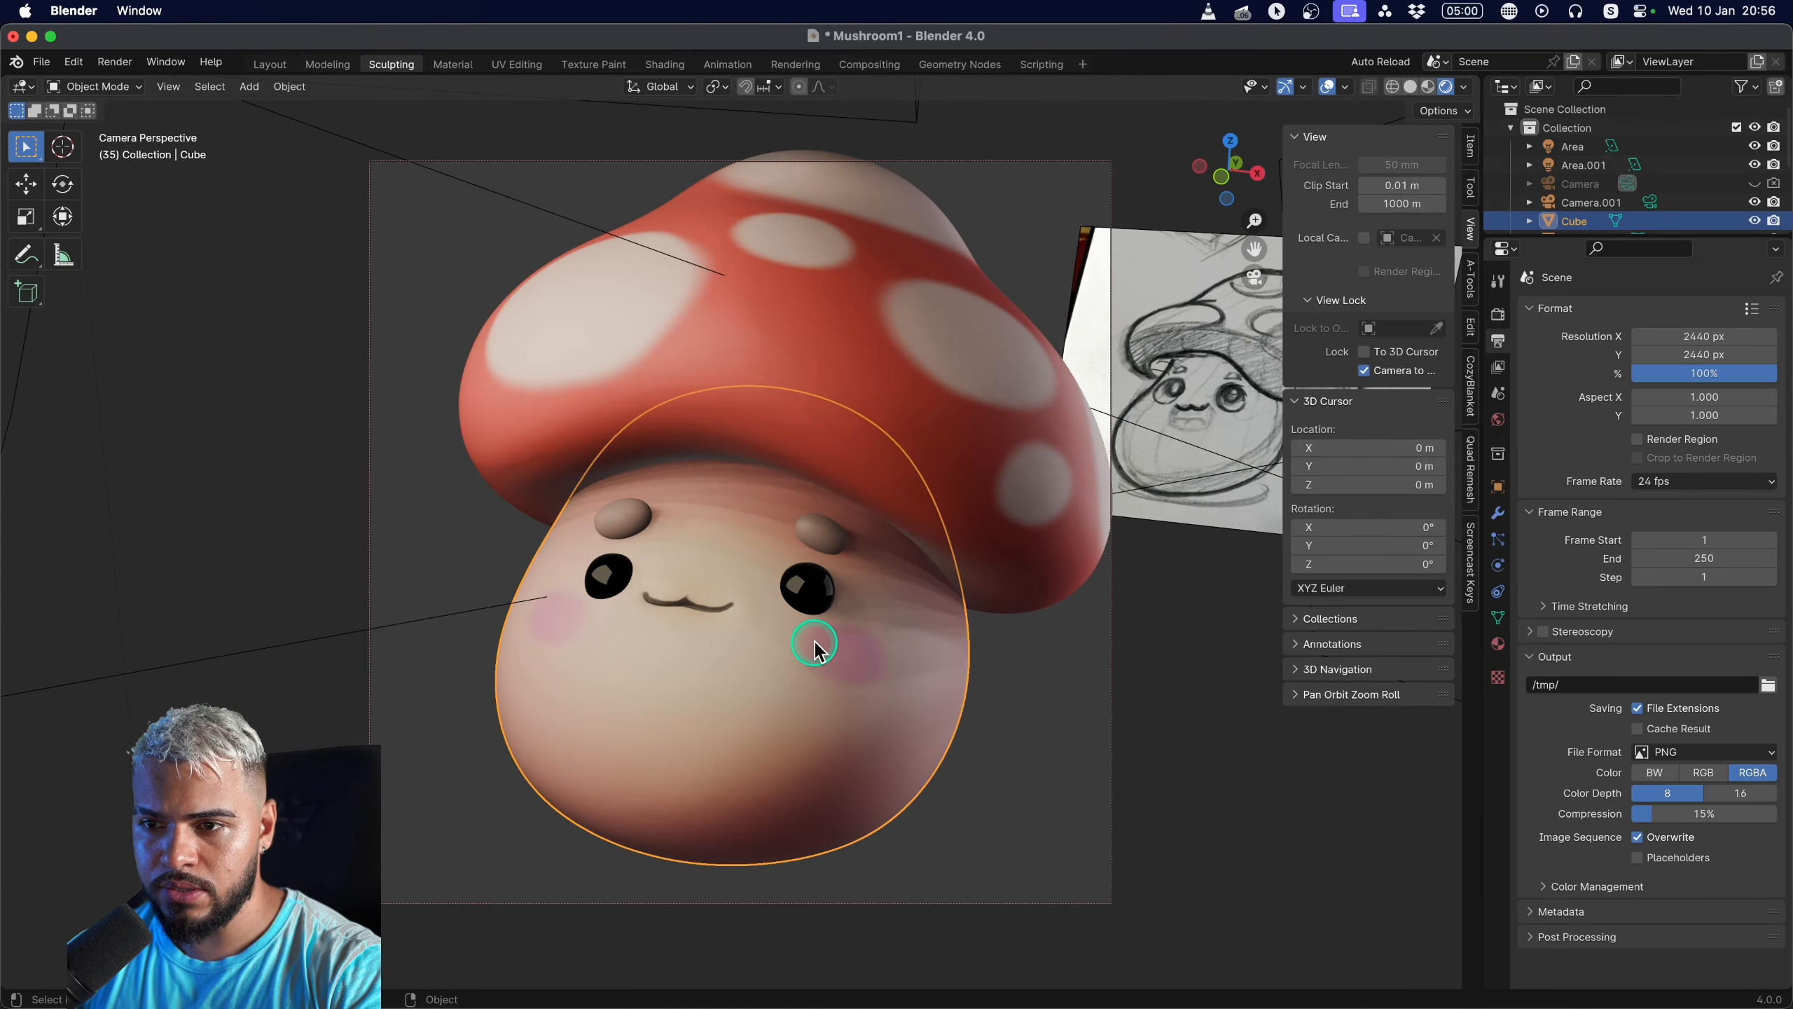
{"action": "key", "text": "Tab"}
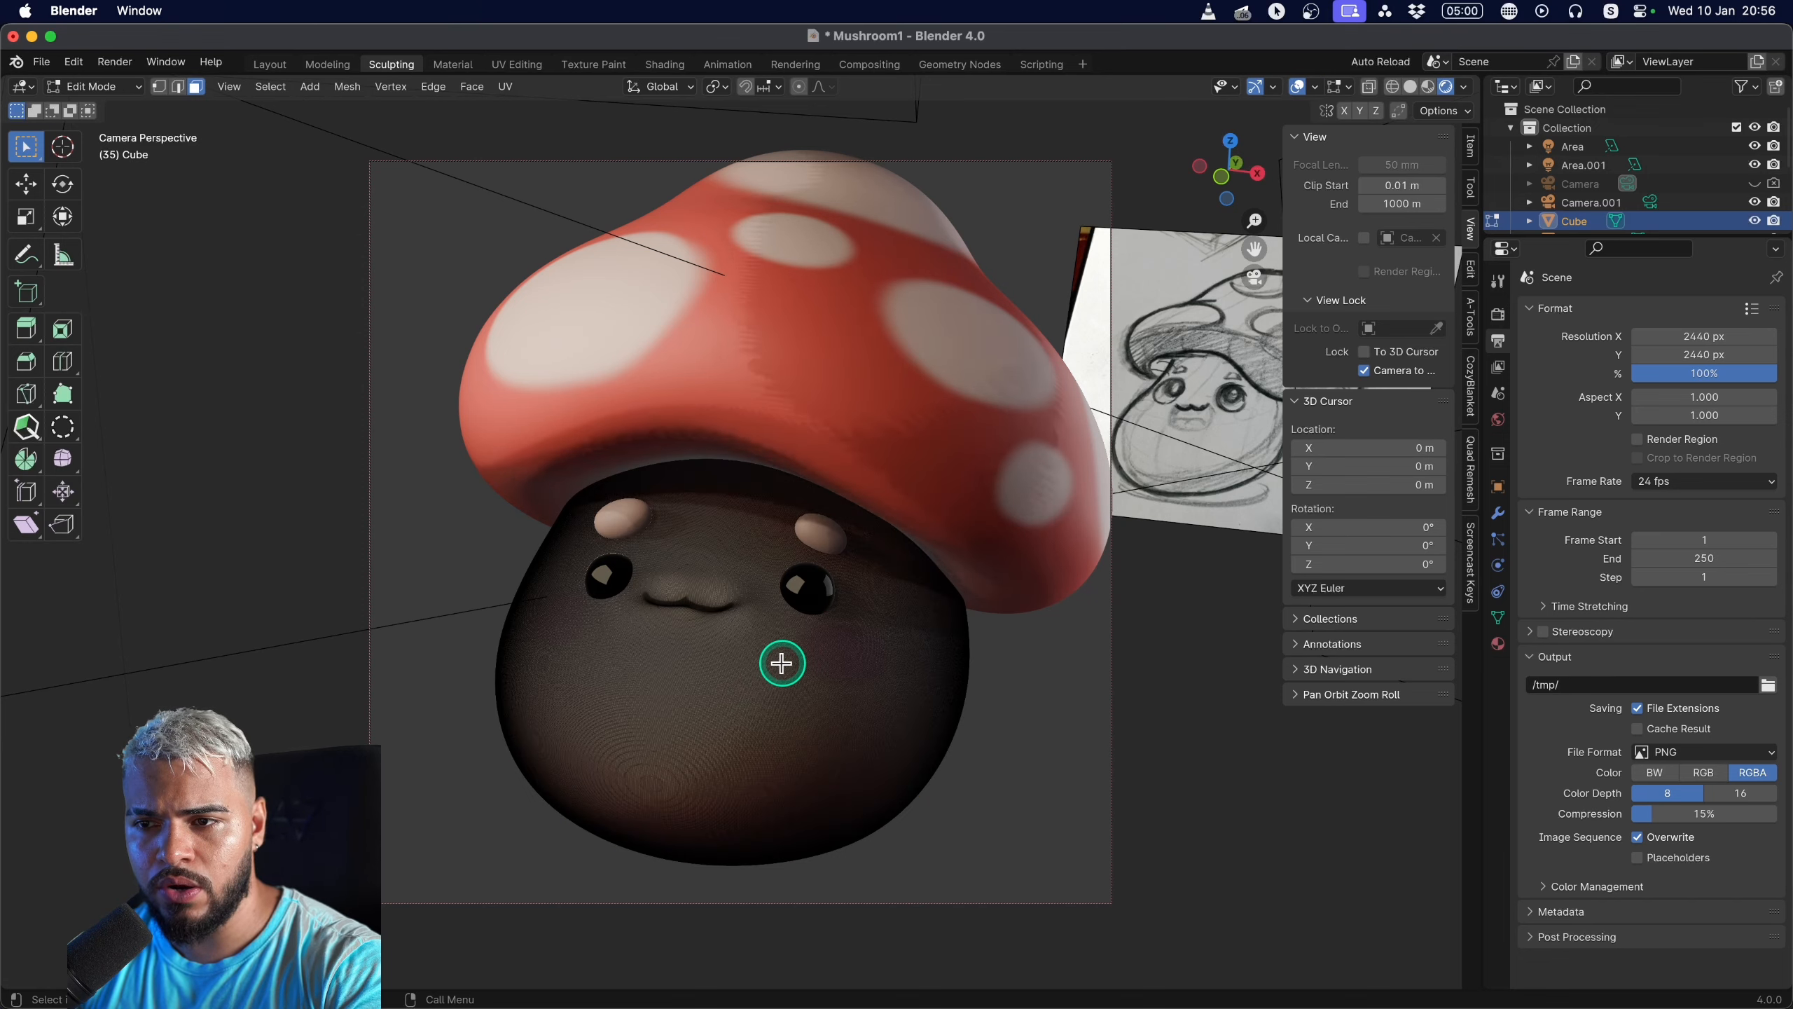
{"action": "mouse_move", "coordinate": [756, 666]}
{"action": "middle_mouse_down"}
{"action": "mouse_move", "coordinate": [789, 533]}
{"action": "mouse_move", "coordinate": [897, 524]}
{"action": "mouse_move", "coordinate": [961, 501]}
{"action": "mouse_move", "coordinate": [965, 481]}
{"action": "mouse_move", "coordinate": [796, 512]}
{"action": "mouse_move", "coordinate": [687, 489]}
{"action": "mouse_move", "coordinate": [706, 473]}
{"action": "middle_mouse_up"}
{"action": "key", "text": "ctrl+Tab"}
{"action": "key", "text": "g"}
{"action": "key", "text": "f"}
{"action": "left_click", "coordinate": [838, 569]}
{"action": "key", "text": "f"}
{"action": "left_click", "coordinate": [851, 568]}
{"action": "key", "text": "f"}
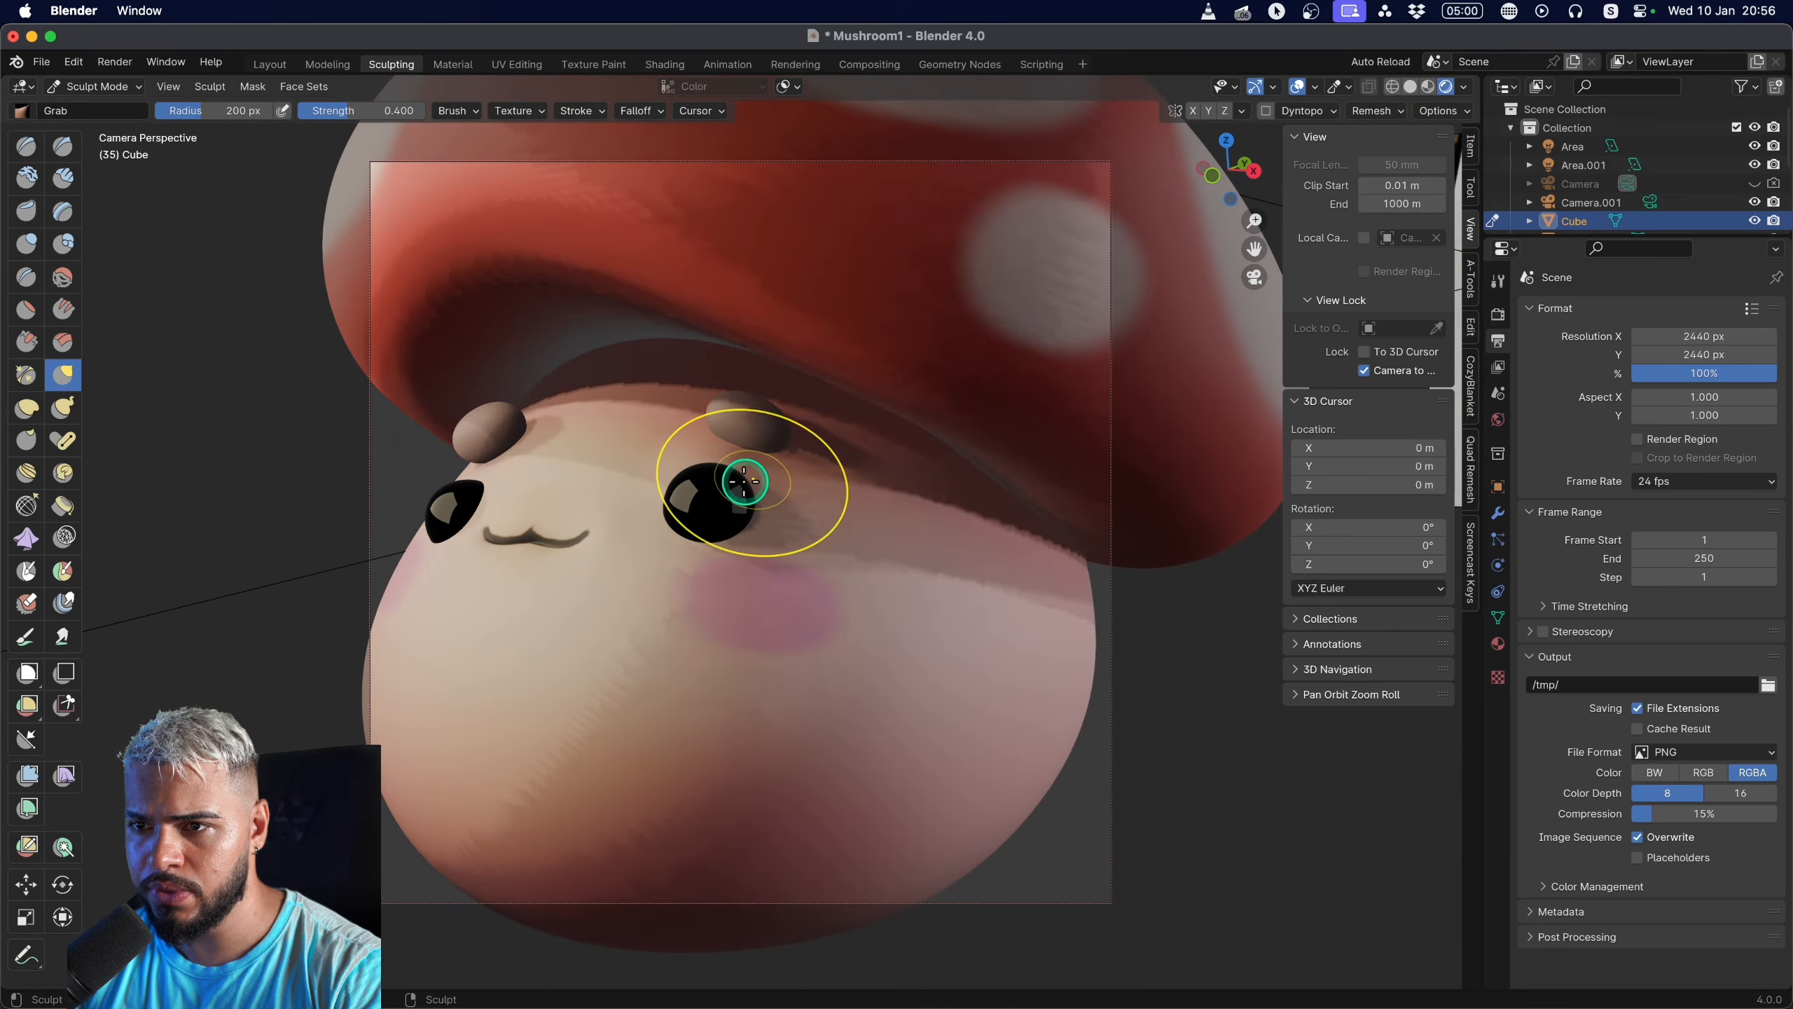
Pull the face surface around the shaded-side eye with the Grab brush and enlarge the brush radius to 284 px.
{"action": "left_click_drag", "start_coordinate": [734, 463], "coordinate": [683, 454]}
{"action": "key", "text": "f"}
{"action": "left_click", "coordinate": [722, 471]}
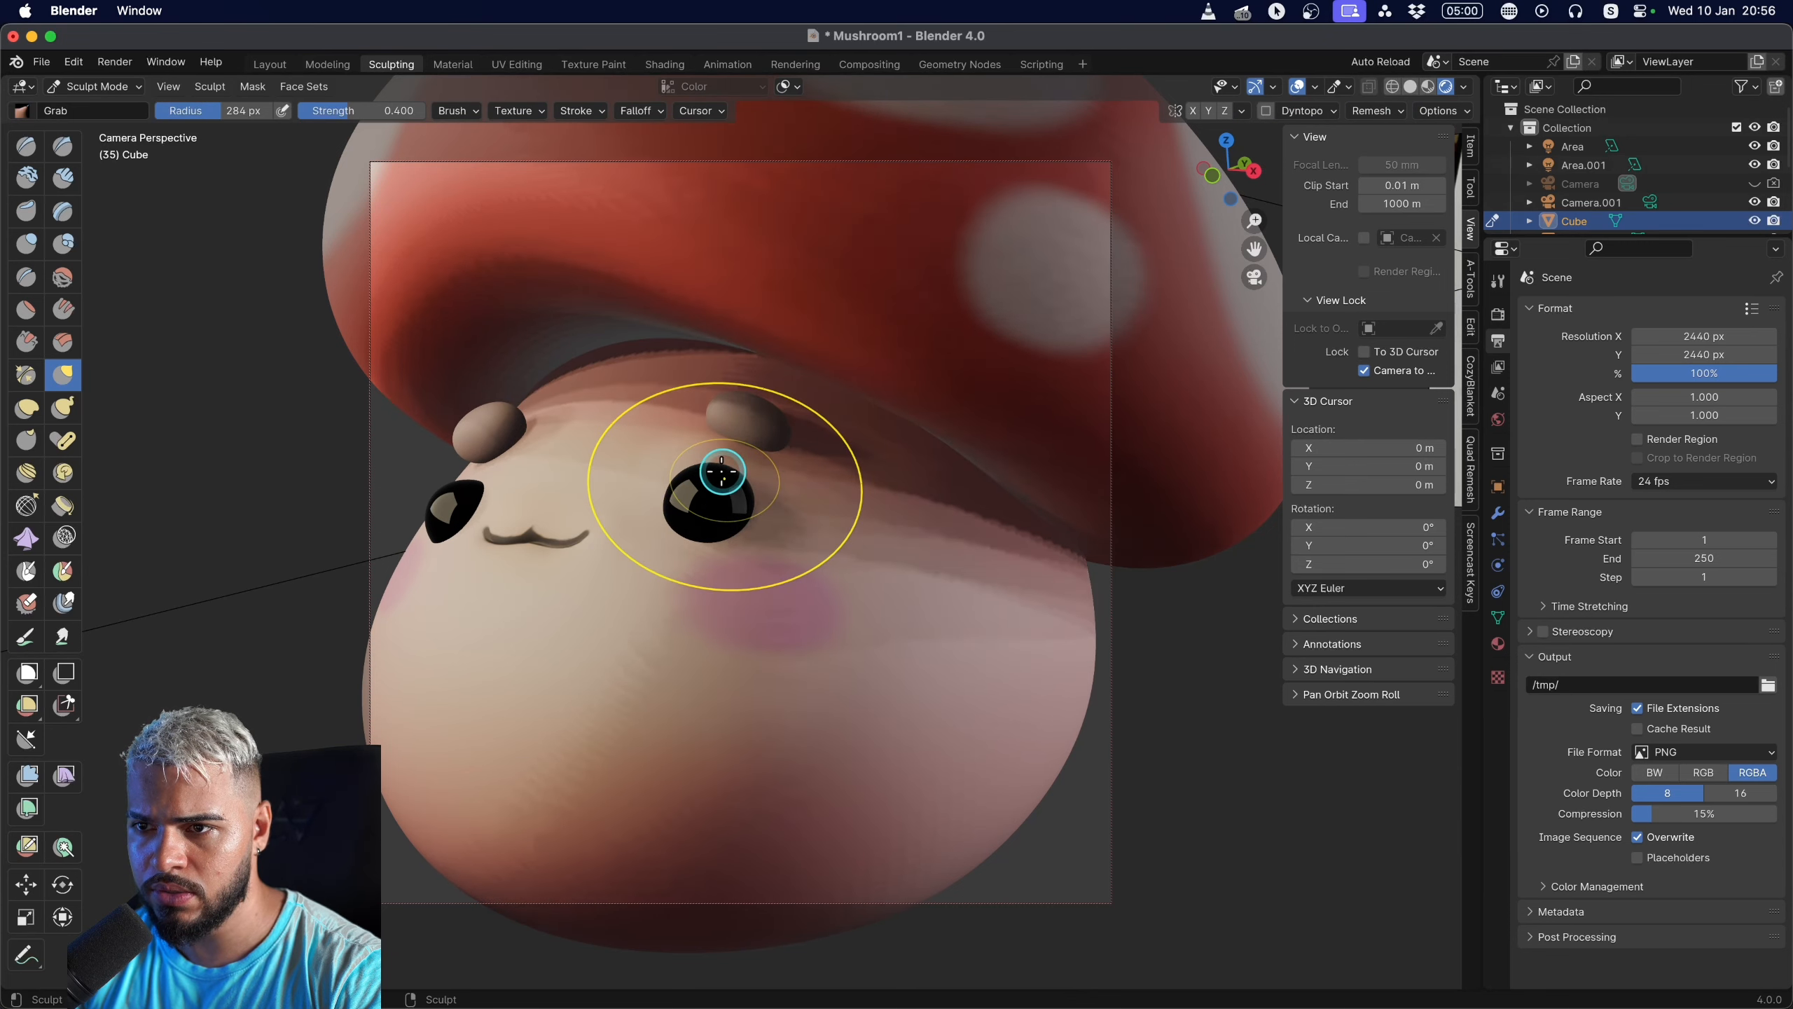
Switch to the Inflate/Deflate brush, reduce its radius to 86 px, and work on the skin above the shaded-side eye.
{"action": "key", "text": "i"}
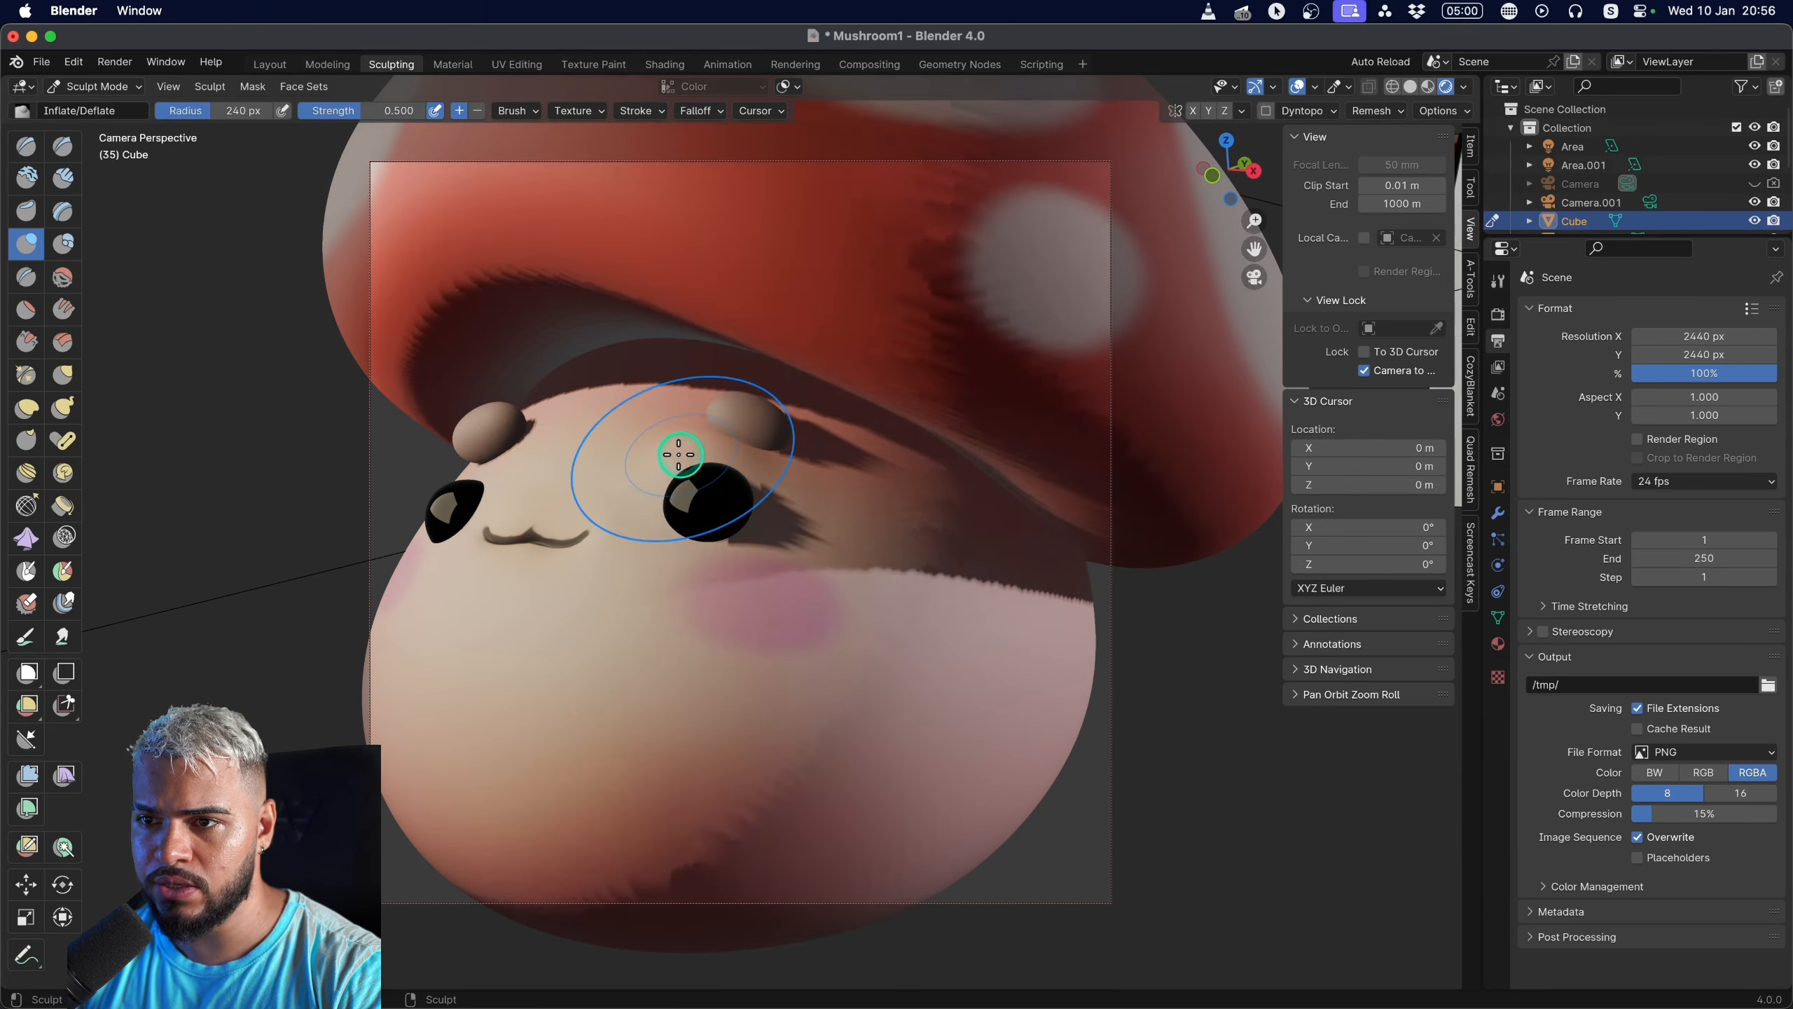
{"action": "middle_click_drag", "start_coordinate": [750, 473], "coordinate": [788, 556]}
{"action": "key", "text": "f"}
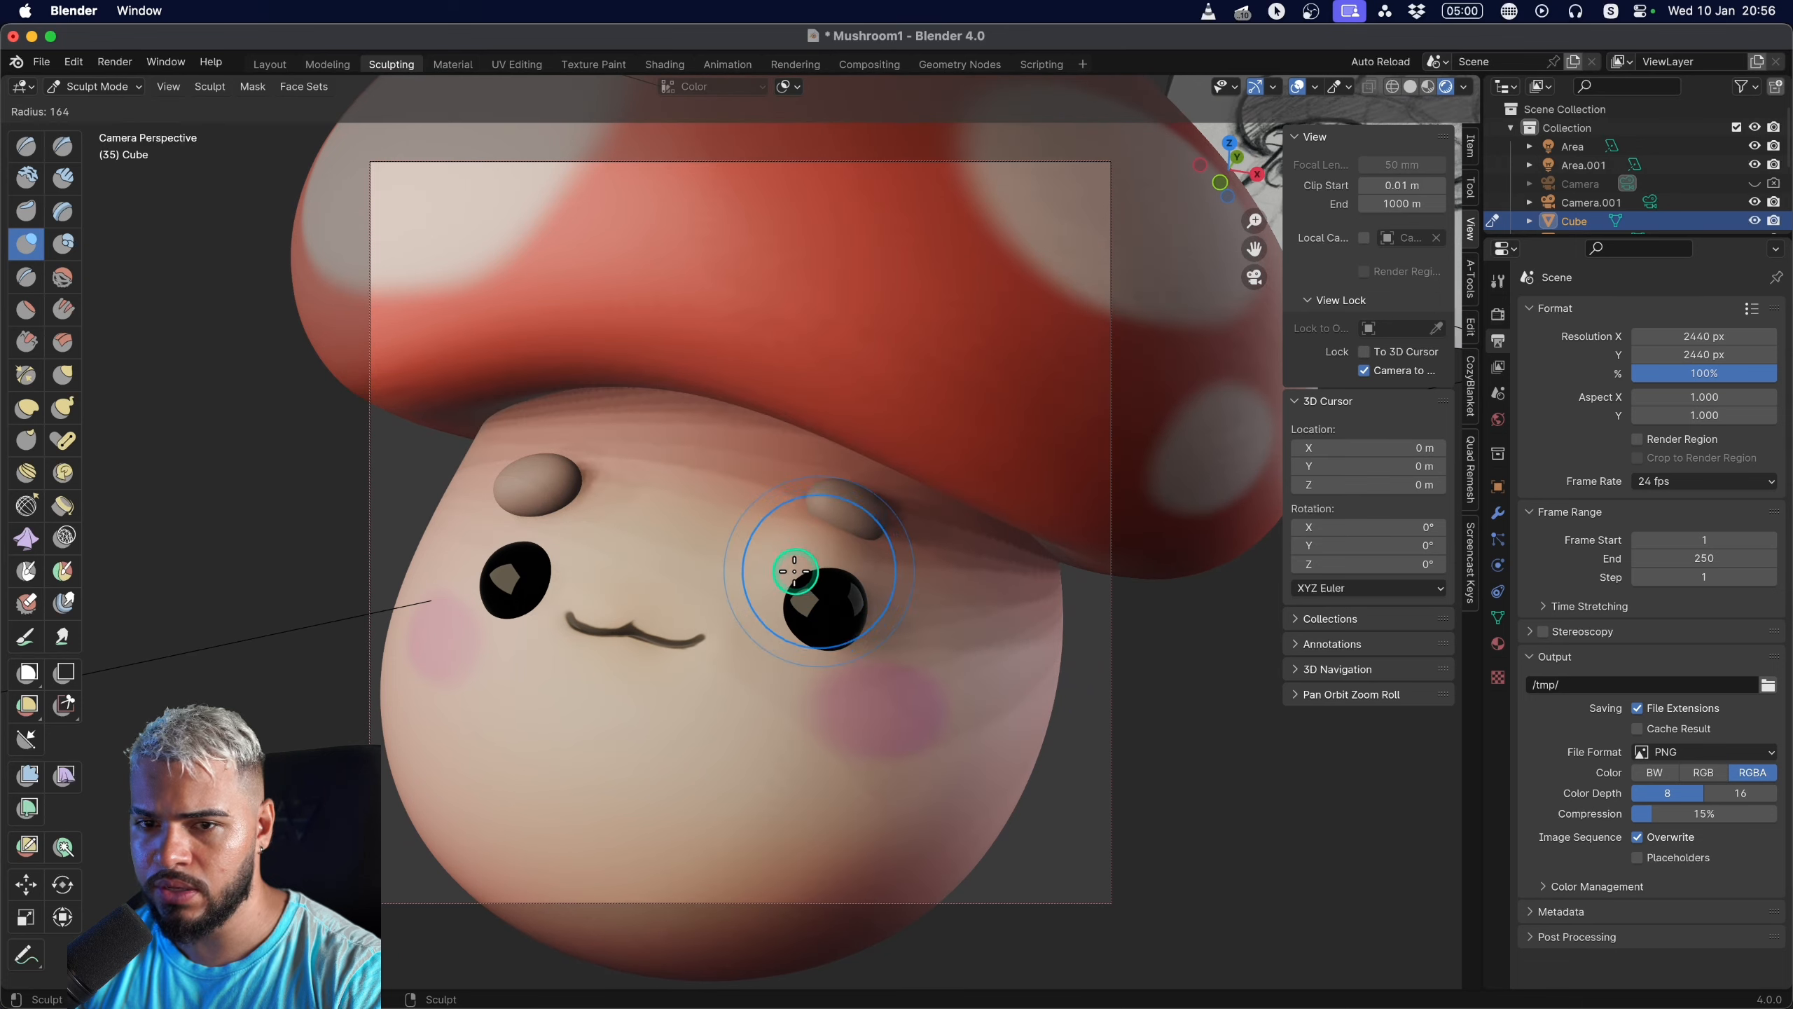
{"action": "left_click", "coordinate": [798, 571]}
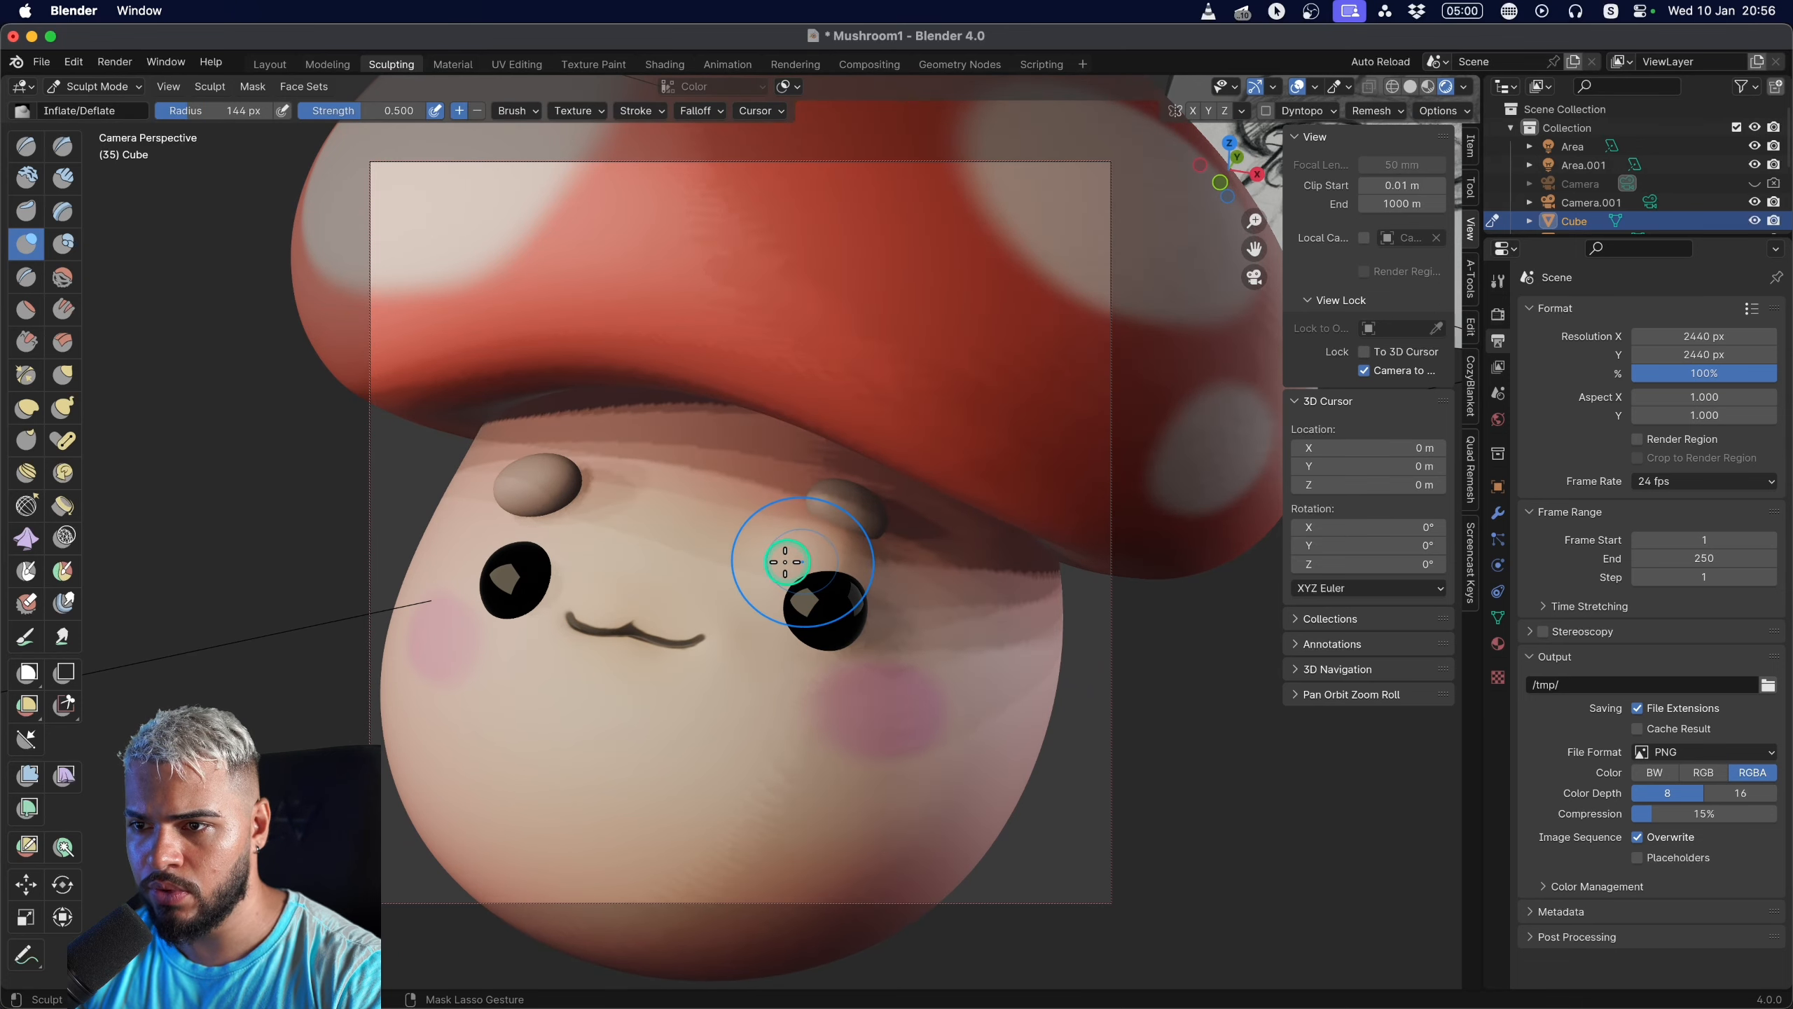
{"action": "key", "text": "f"}
{"action": "left_click", "coordinate": [773, 562]}
{"action": "mouse_move", "coordinate": [784, 557]}
{"action": "left_mouse_down"}
{"action": "mouse_move", "coordinate": [840, 575]}
{"action": "mouse_move", "coordinate": [836, 553]}
{"action": "mouse_move", "coordinate": [811, 555]}
{"action": "mouse_move", "coordinate": [840, 535]}
{"action": "left_mouse_up"}
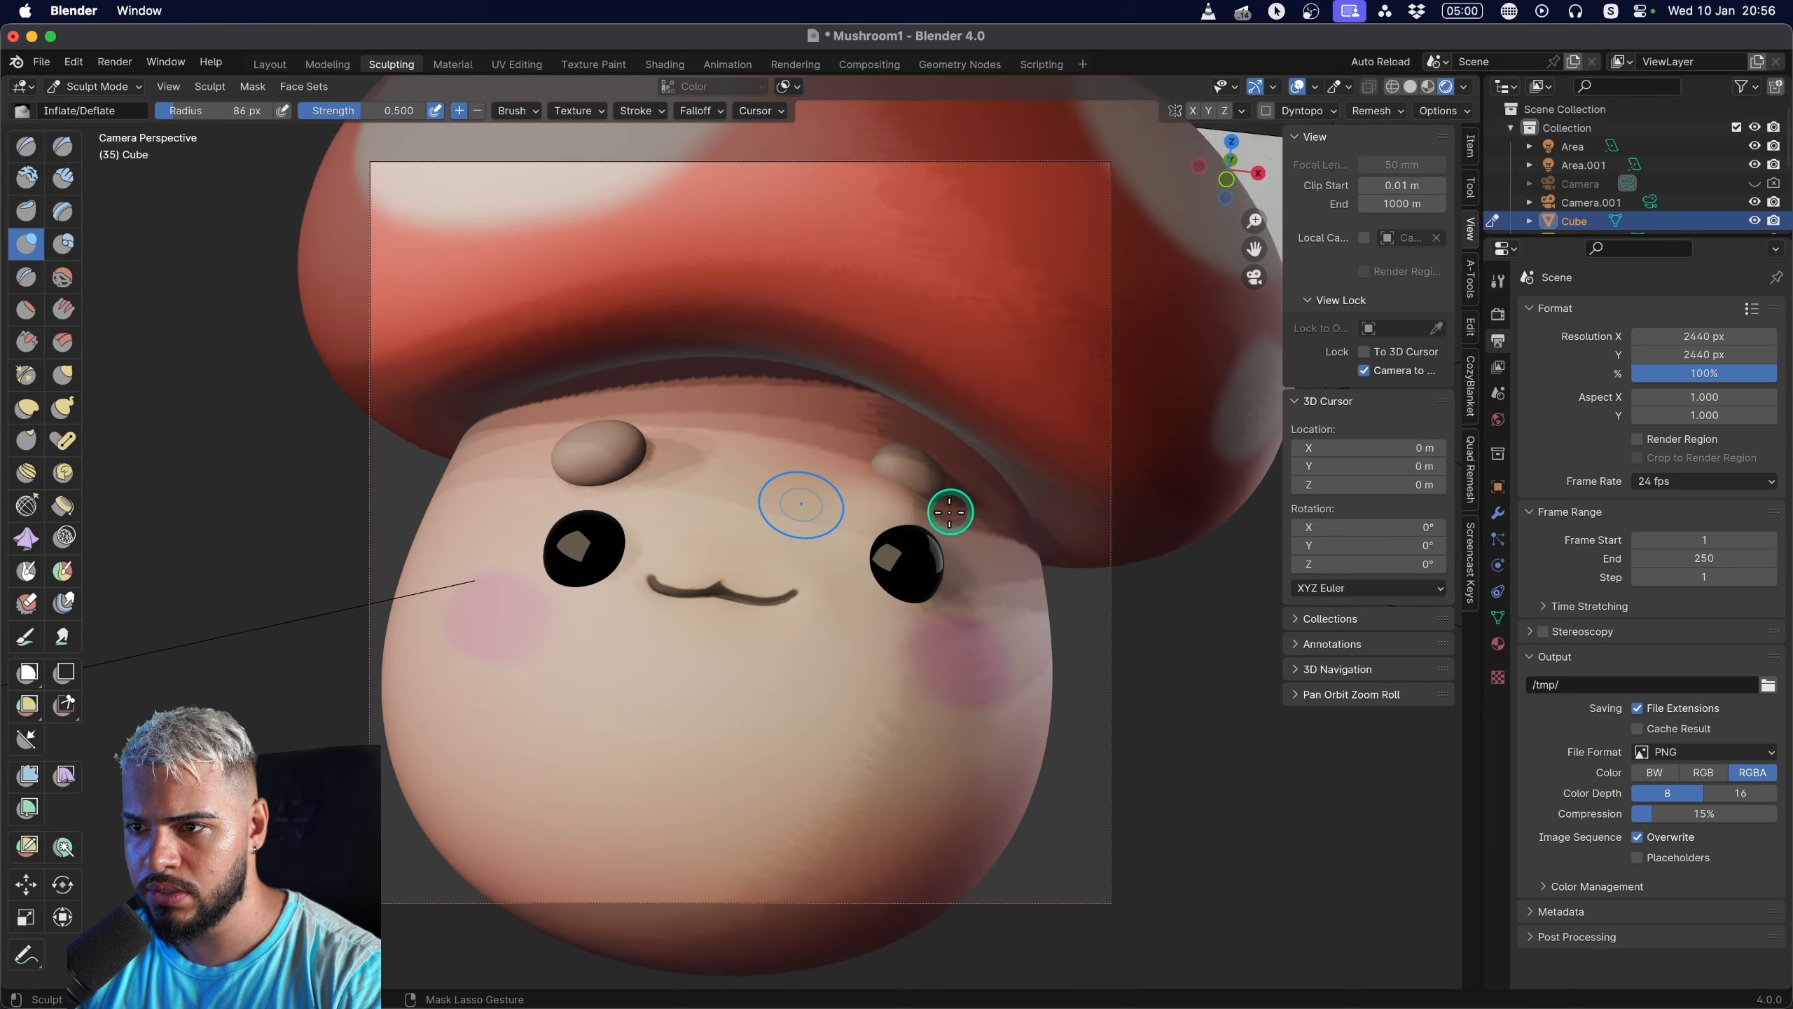
Undo the last change and pull the camera back to frame the whole mushroom in three-quarter view.
{"action": "key", "text": "super+z"}
{"action": "scroll", "coordinate": [937, 518], "scroll_direction": "down", "scroll_amount": 4}
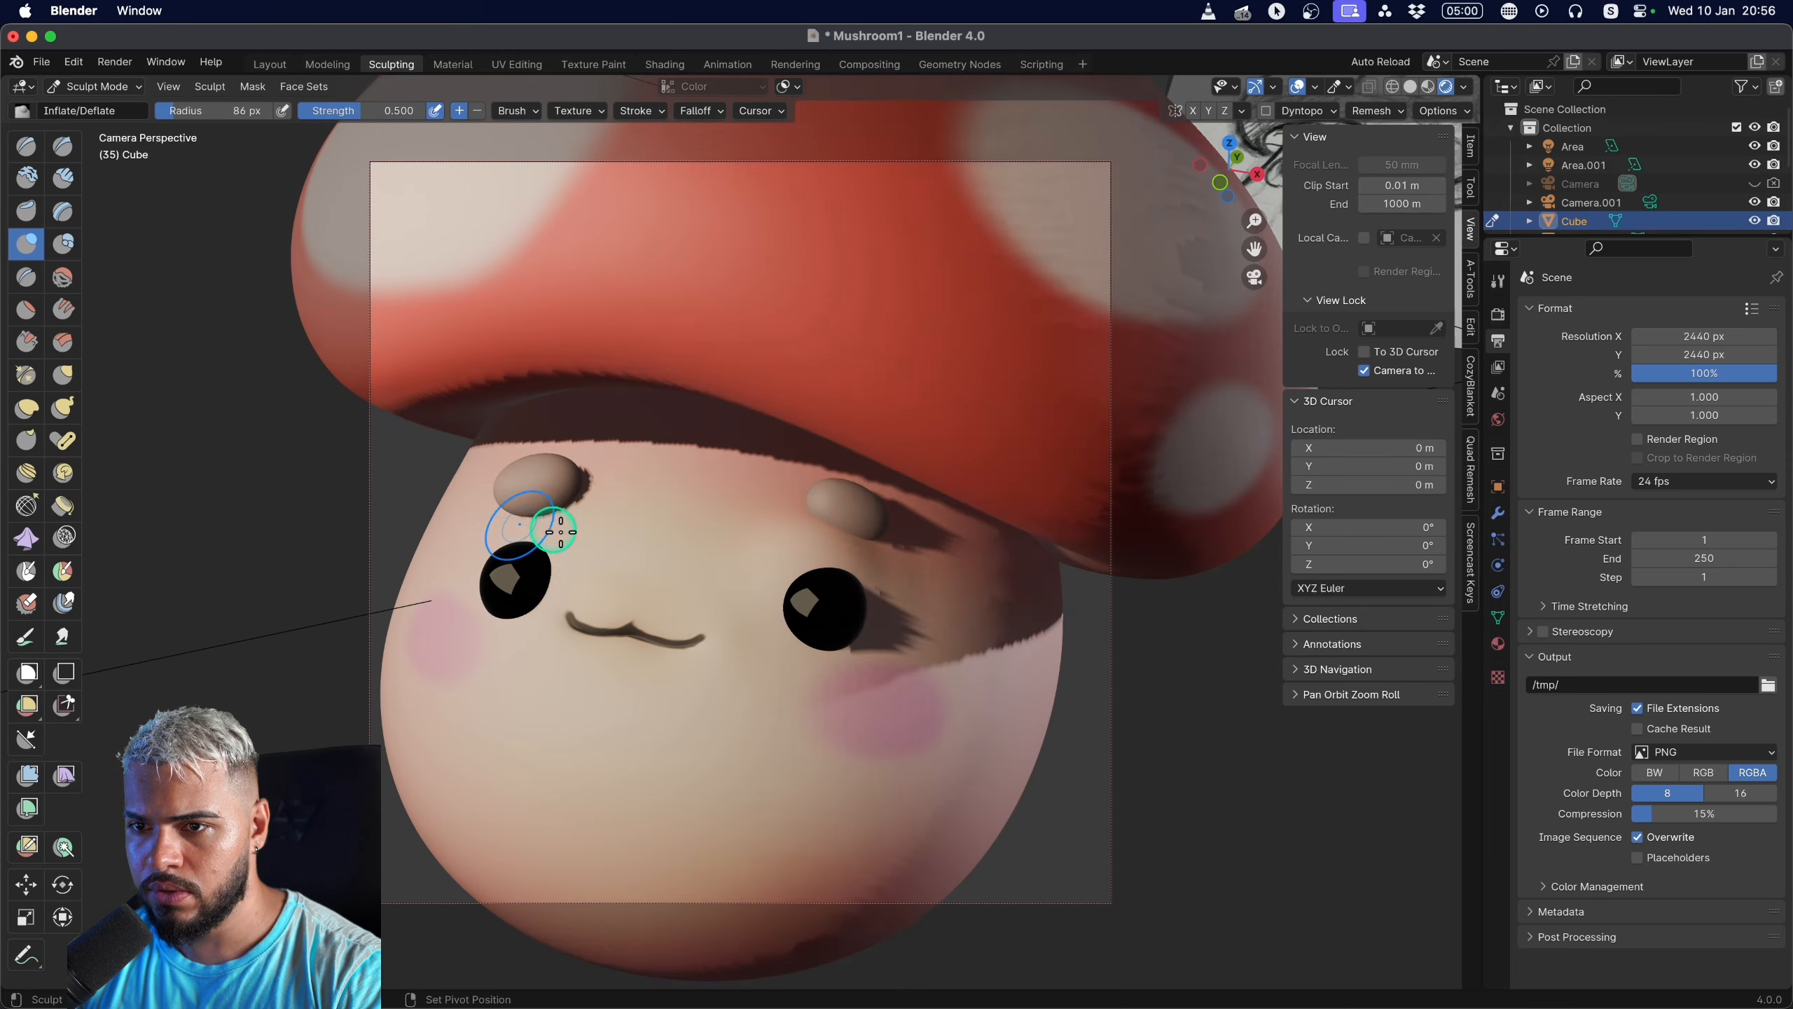
{"action": "middle_click_drag", "start_coordinate": [560, 524], "coordinate": [663, 607]}
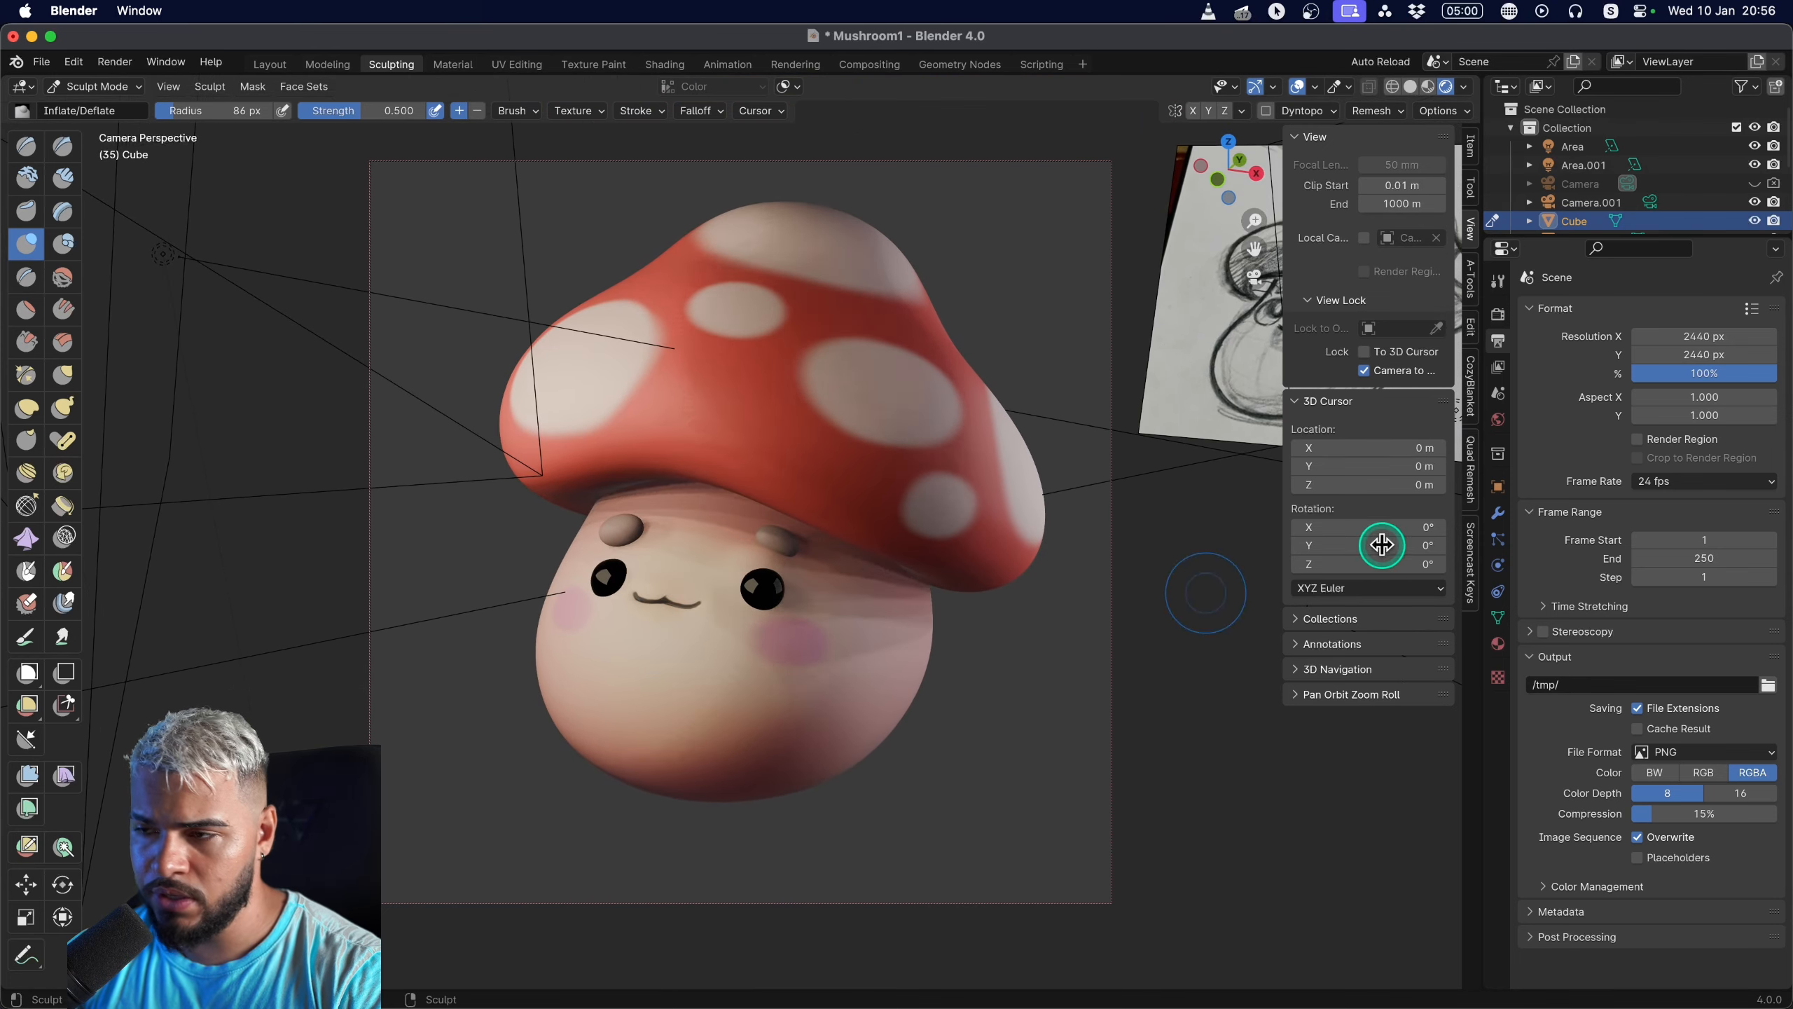
Switch the scene's render engine to Cycles.
{"action": "left_click", "coordinate": [1499, 318]}
{"action": "left_click", "coordinate": [1651, 310]}
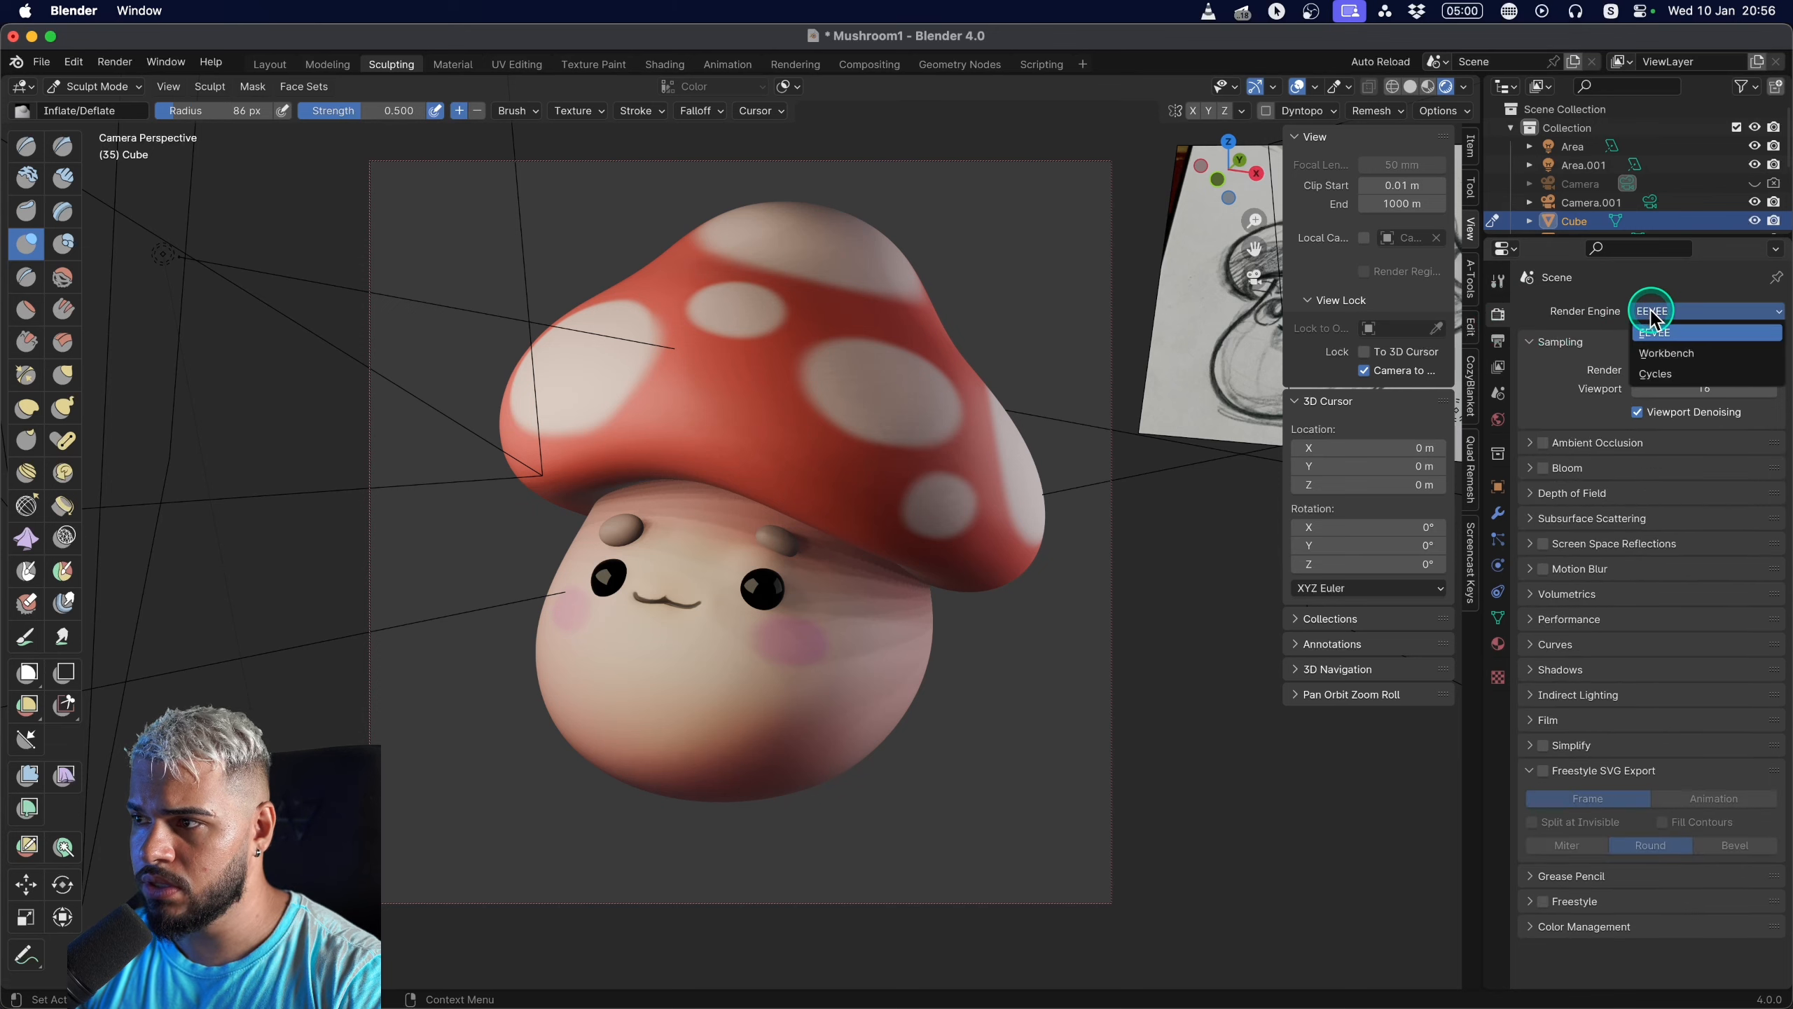
{"action": "left_click", "coordinate": [1661, 373]}
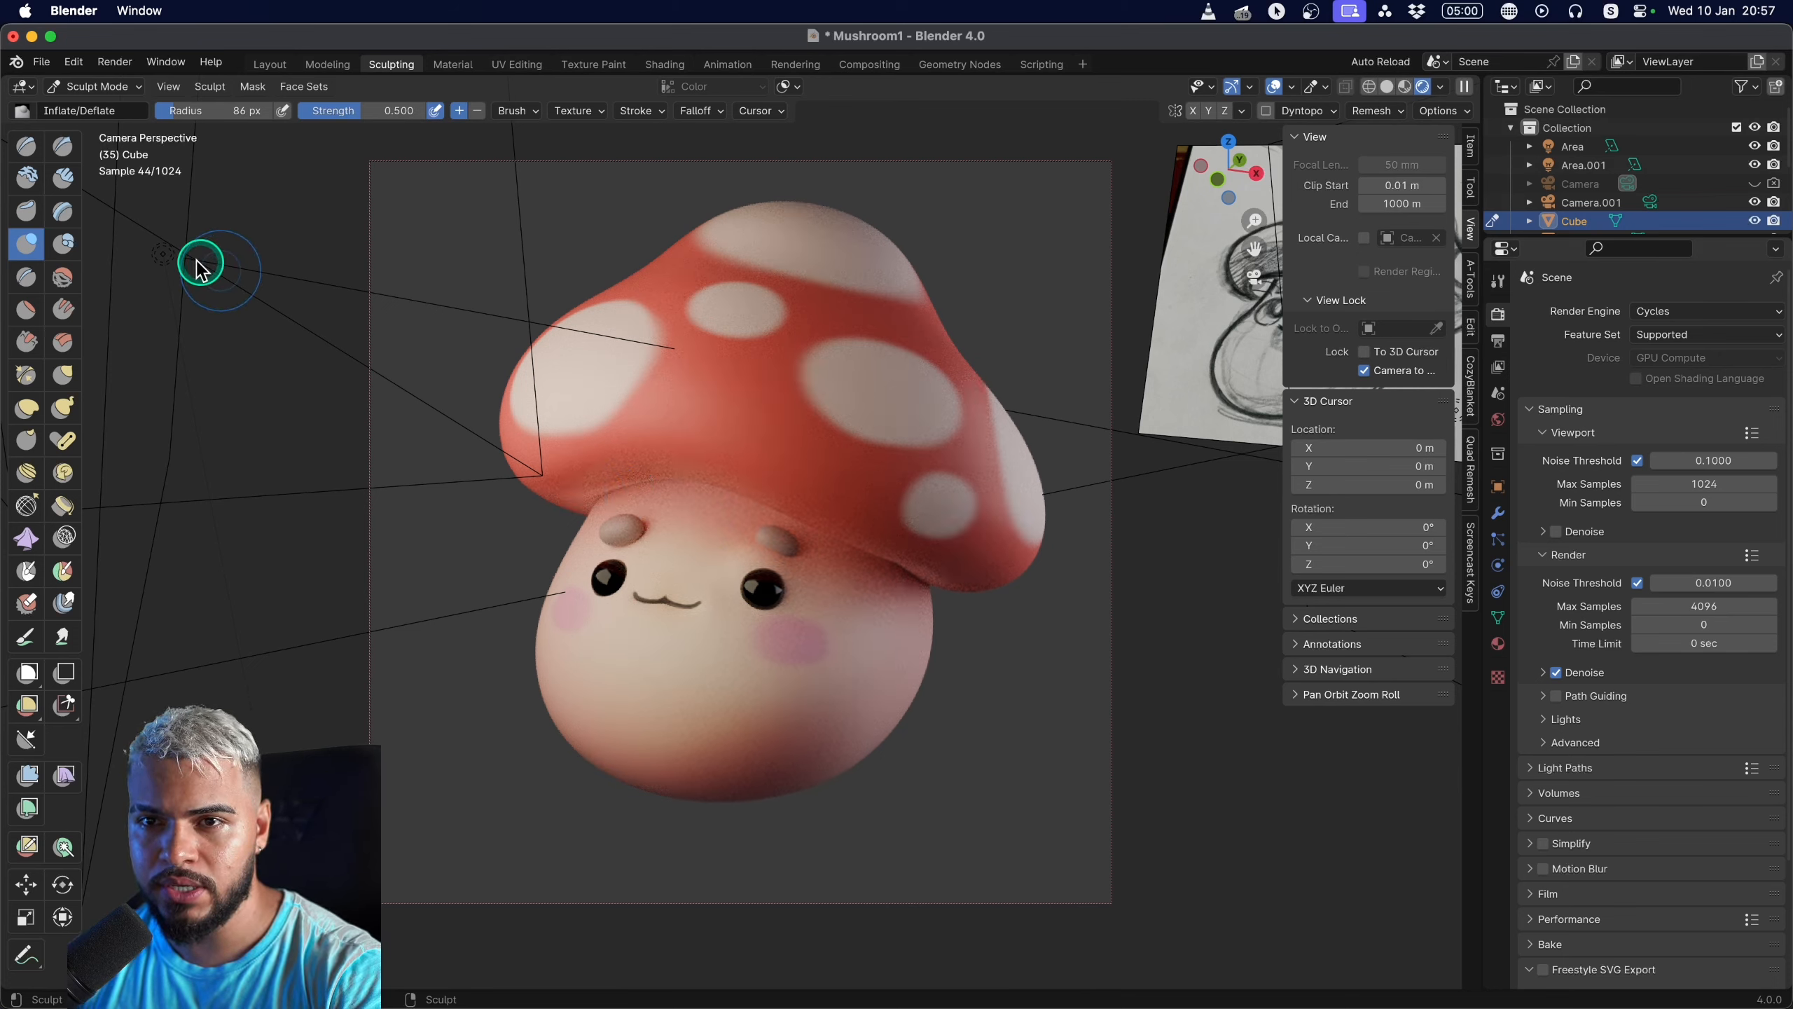
Select the light named Area, raise it above the cap, and rotate it to shine down on the mushroom at a steeper angle.
{"action": "left_click", "coordinate": [164, 254]}
{"action": "key", "text": "g"}
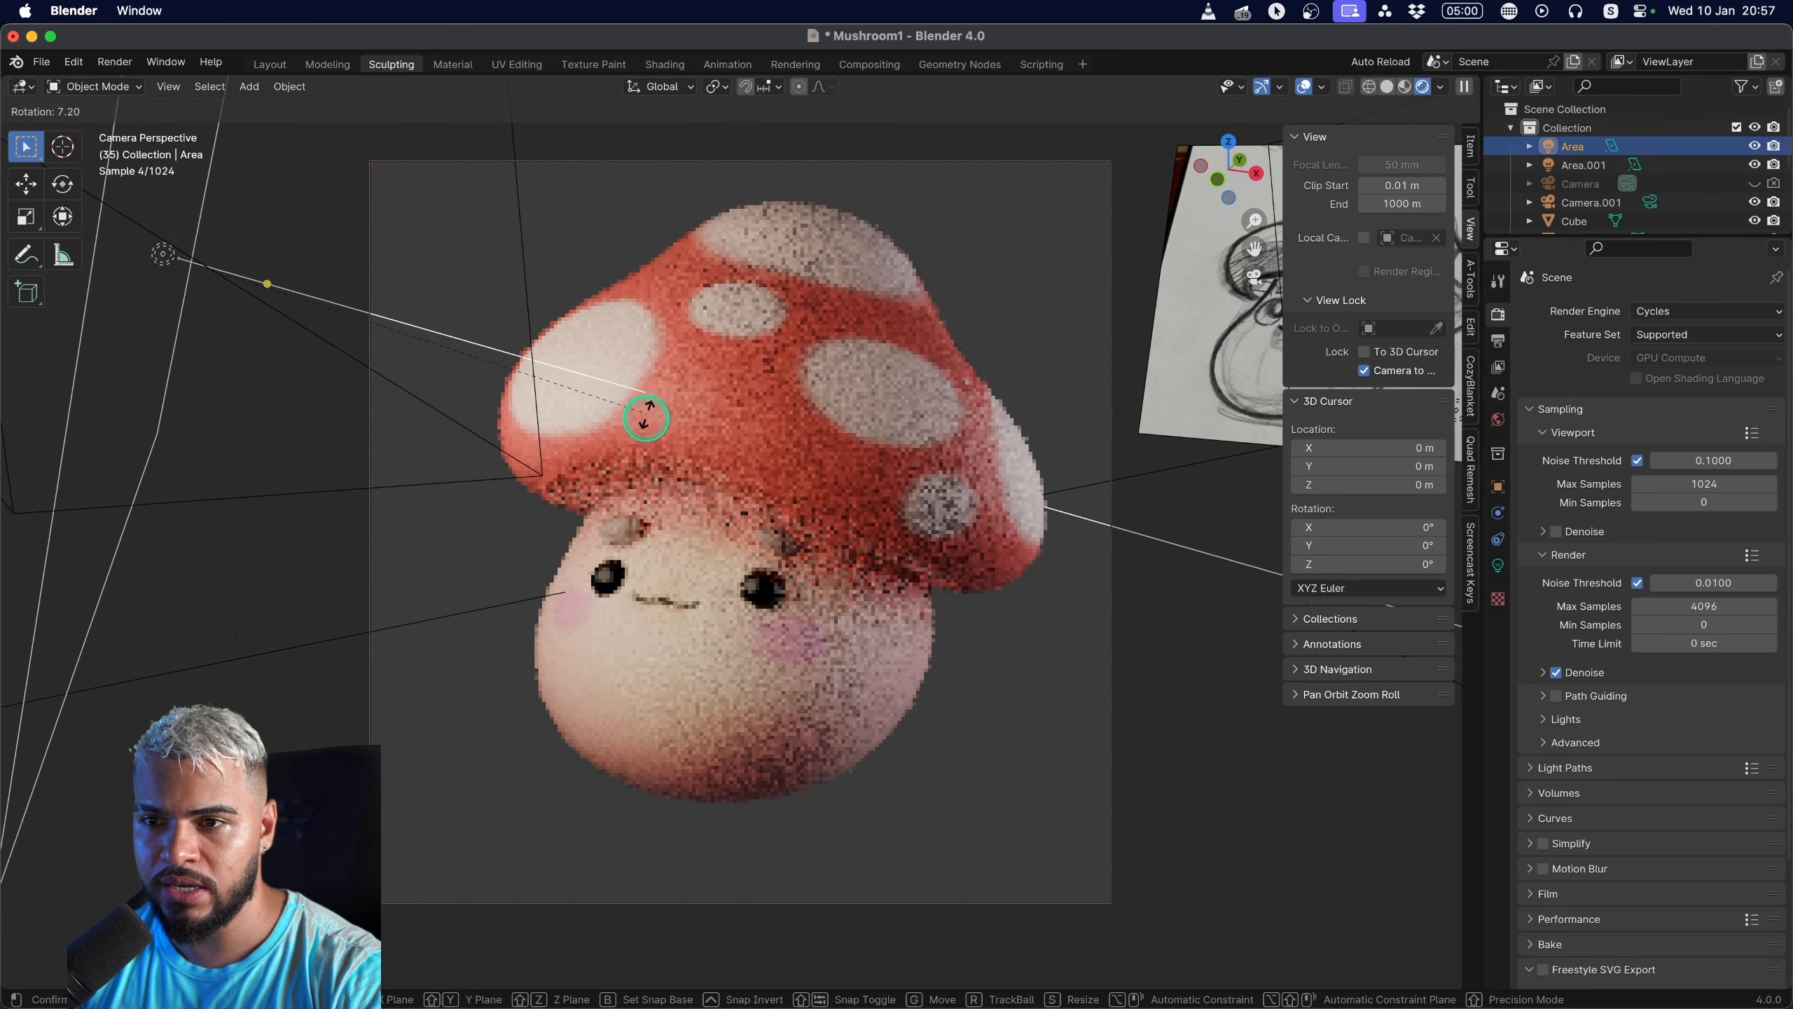
{"action": "left_click", "coordinate": [650, 327]}
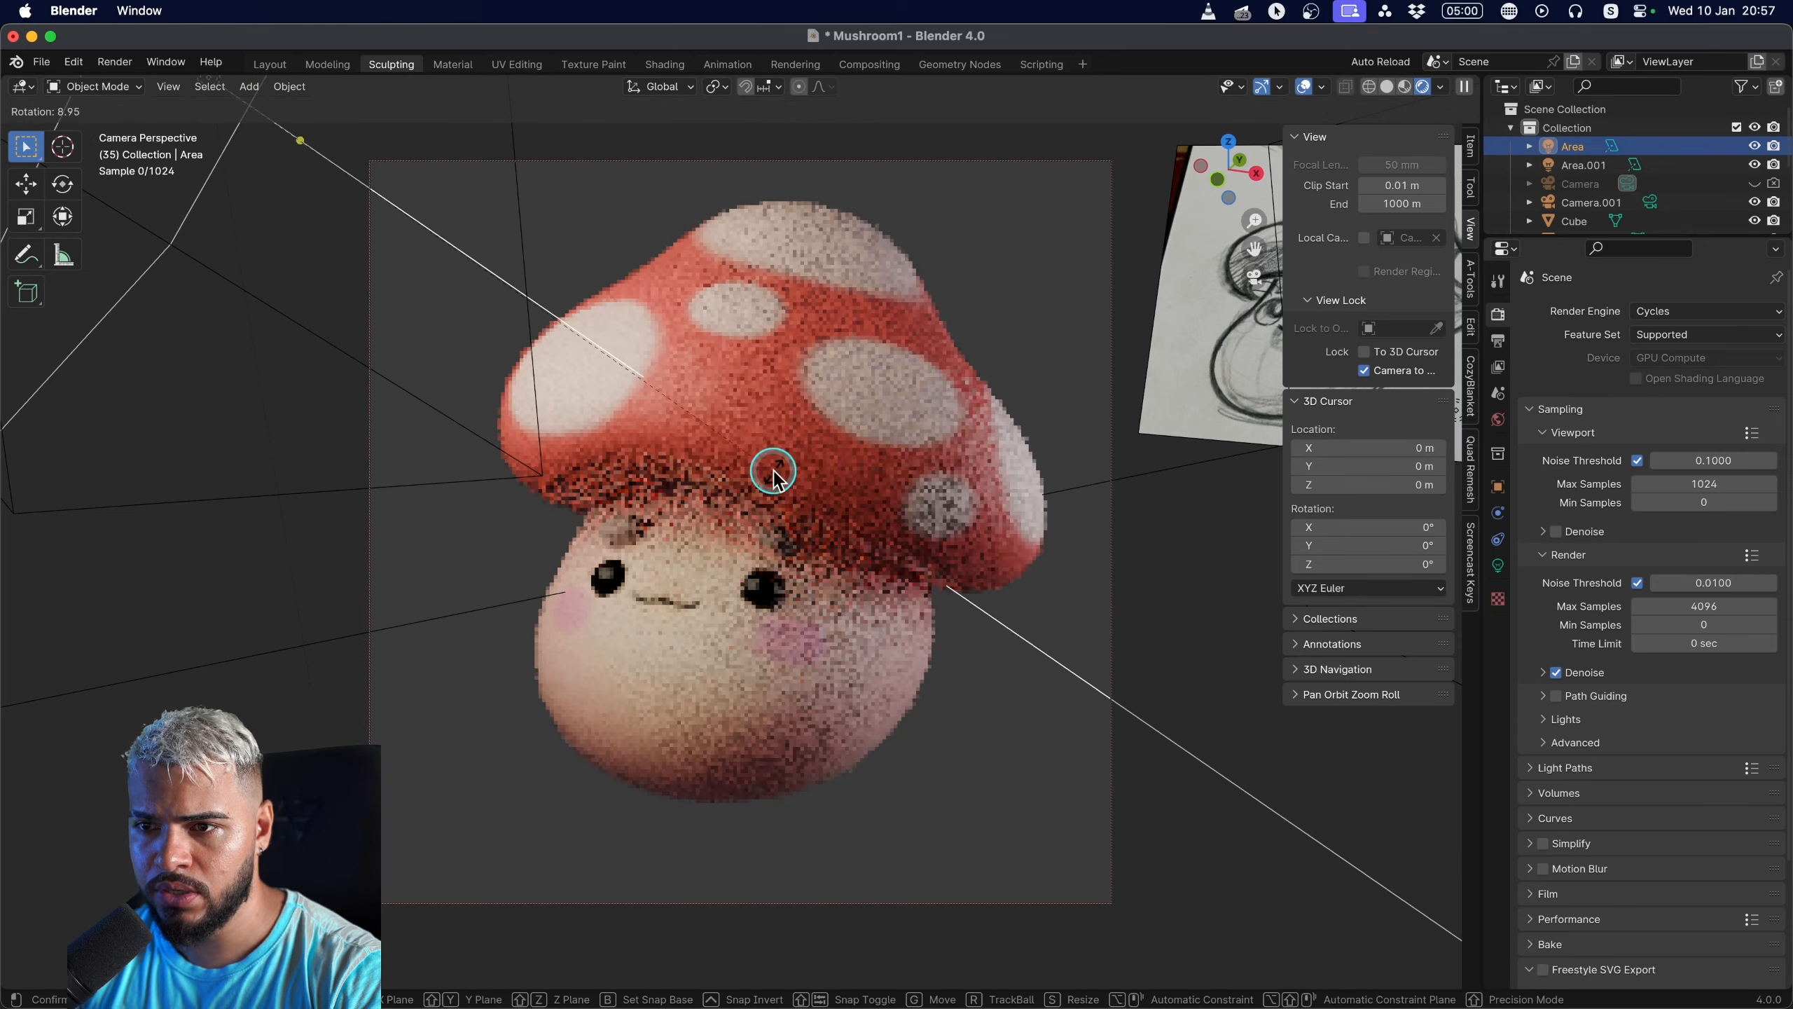
{"action": "key", "text": "g"}
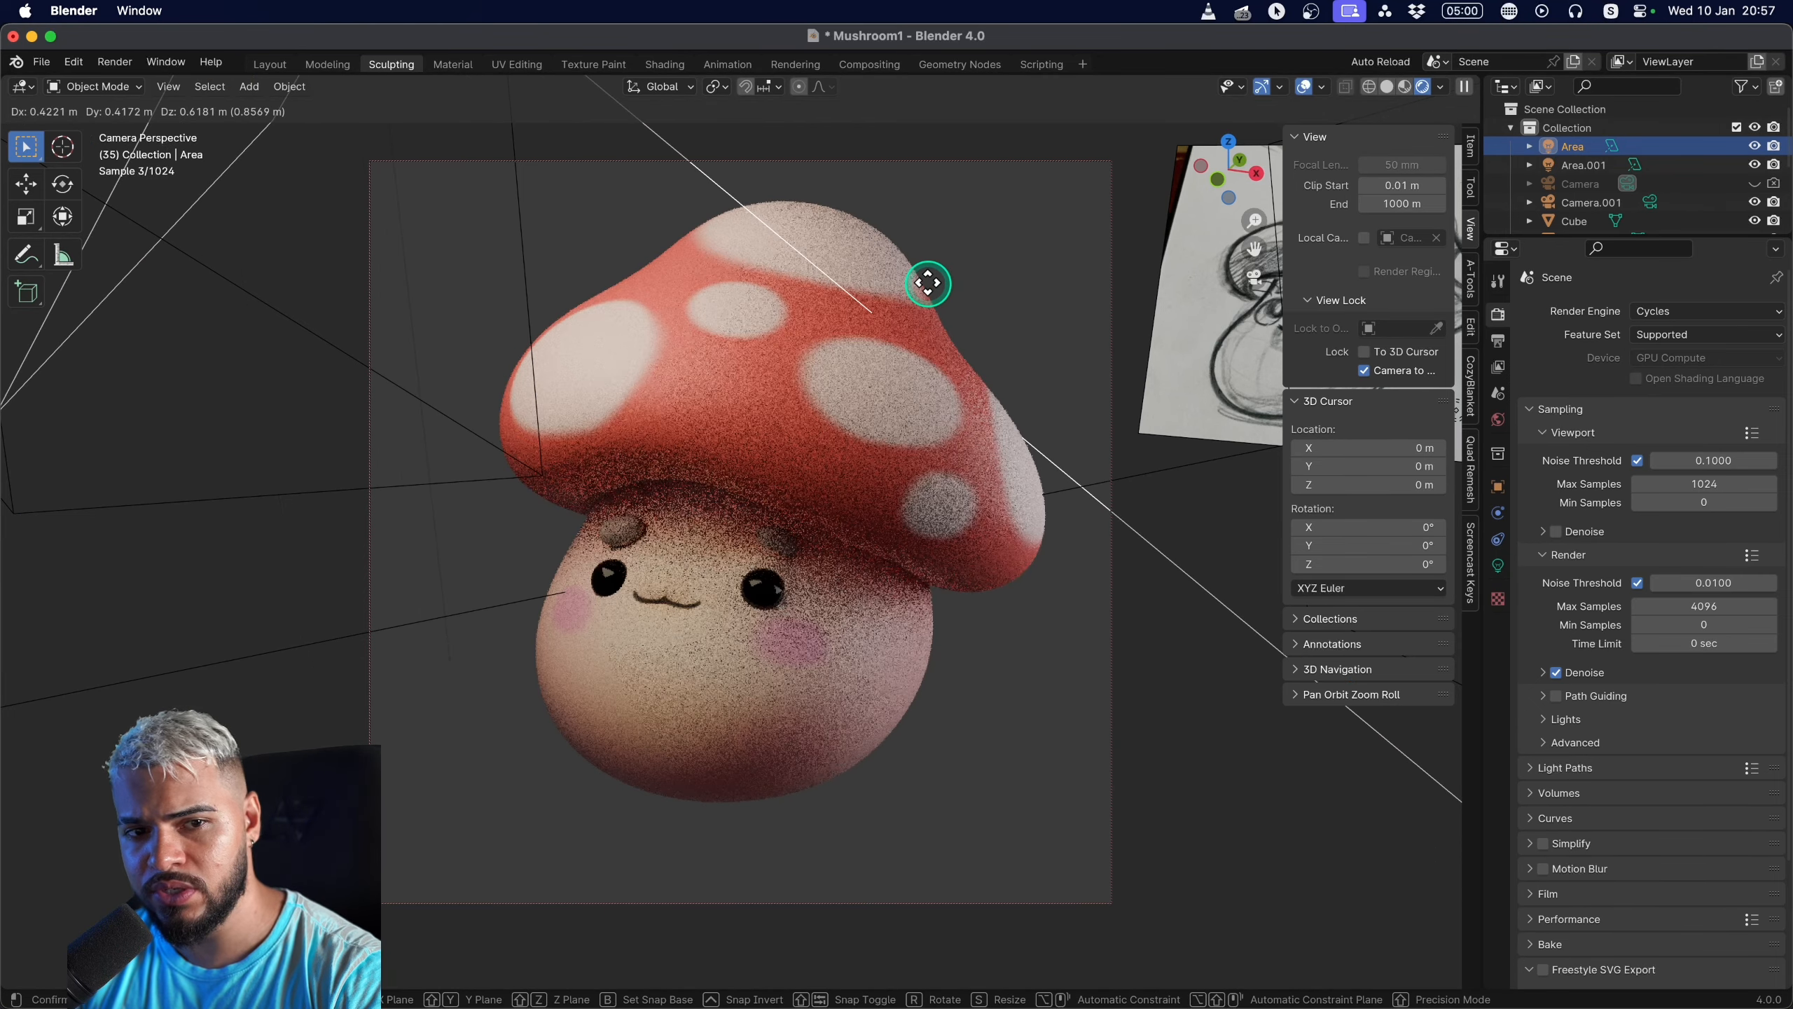
{"action": "left_click", "coordinate": [873, 374]}
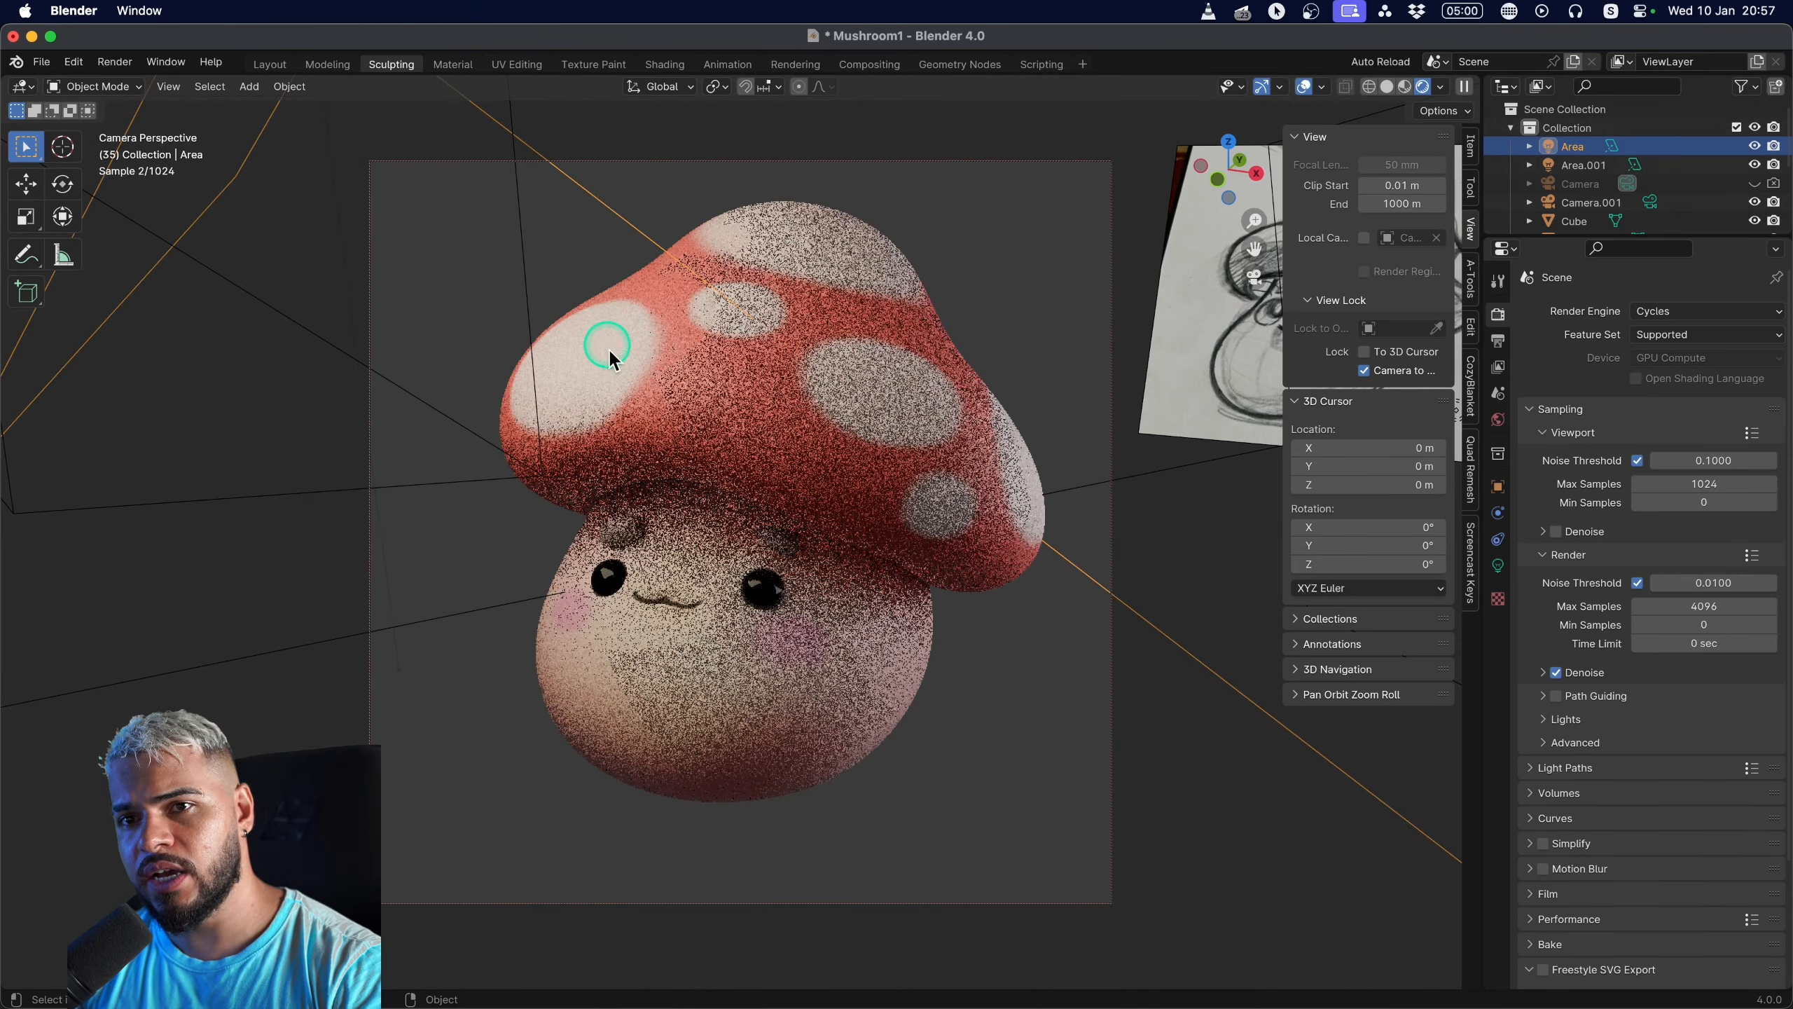
{"action": "scroll", "coordinate": [594, 337], "scroll_direction": "down", "scroll_amount": 1}
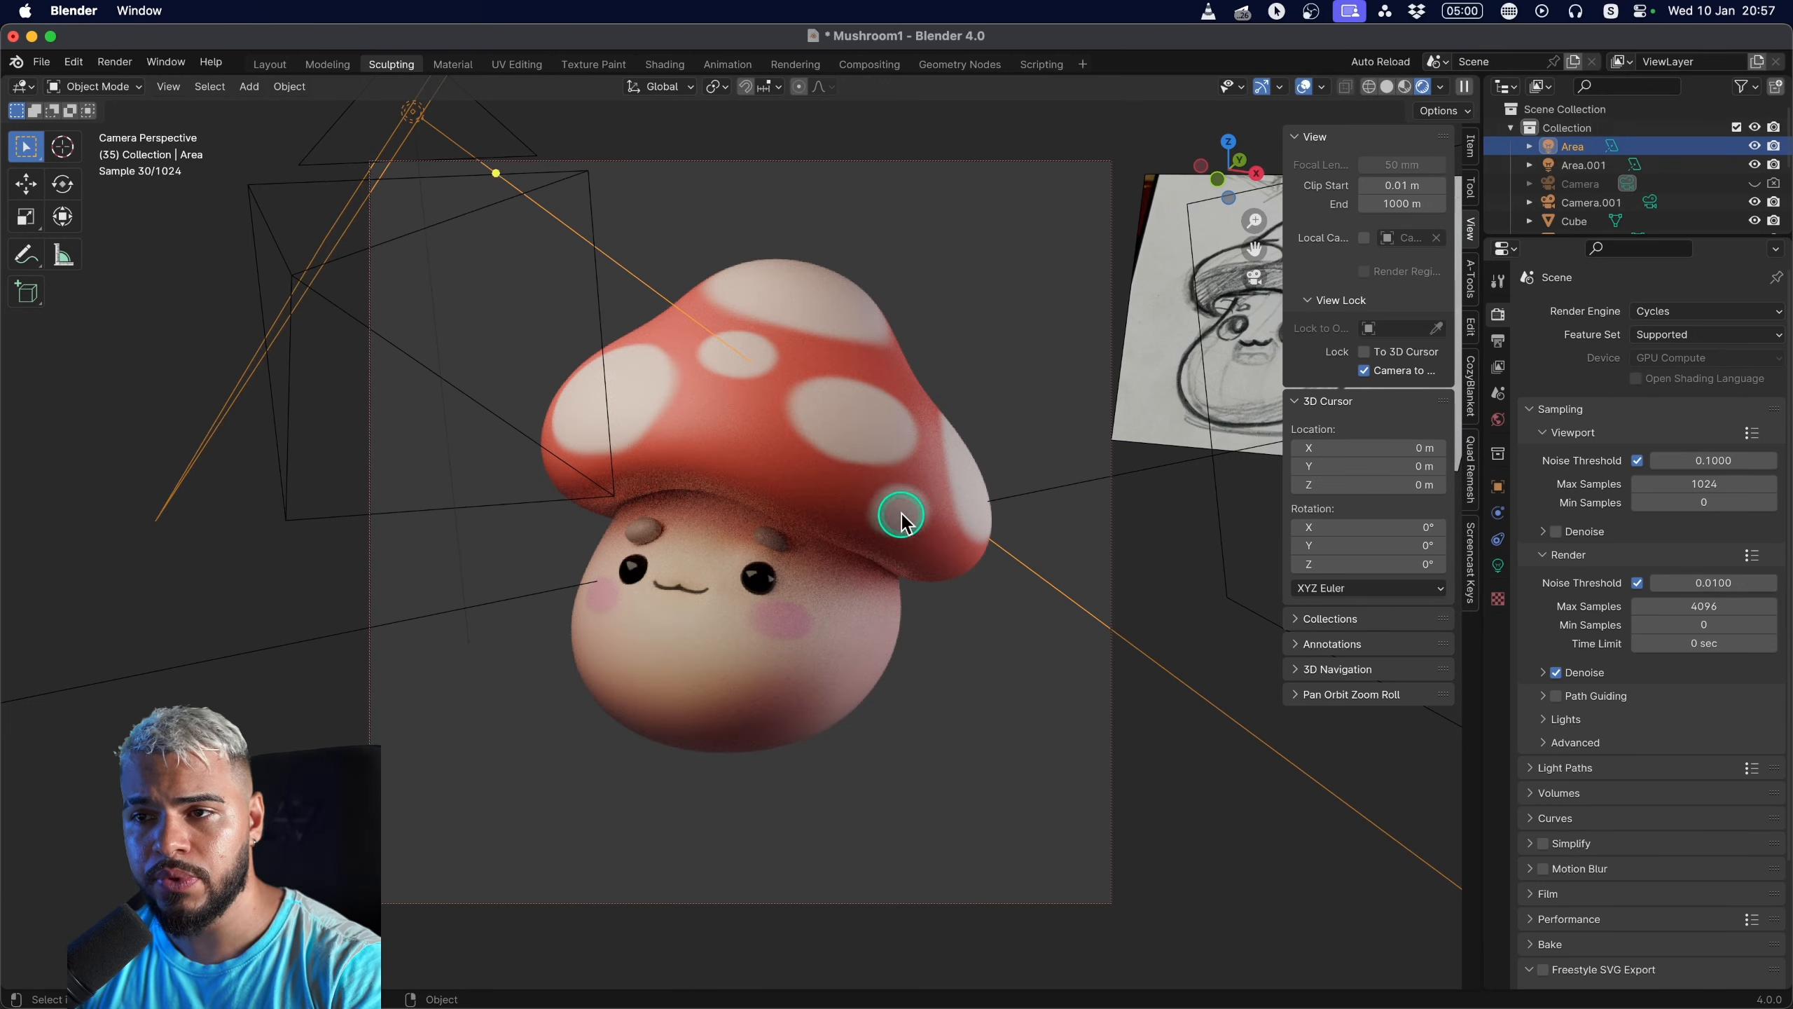
{"action": "scroll", "coordinate": [875, 536], "scroll_direction": "up", "scroll_amount": 2}
{"action": "key", "text": "r"}
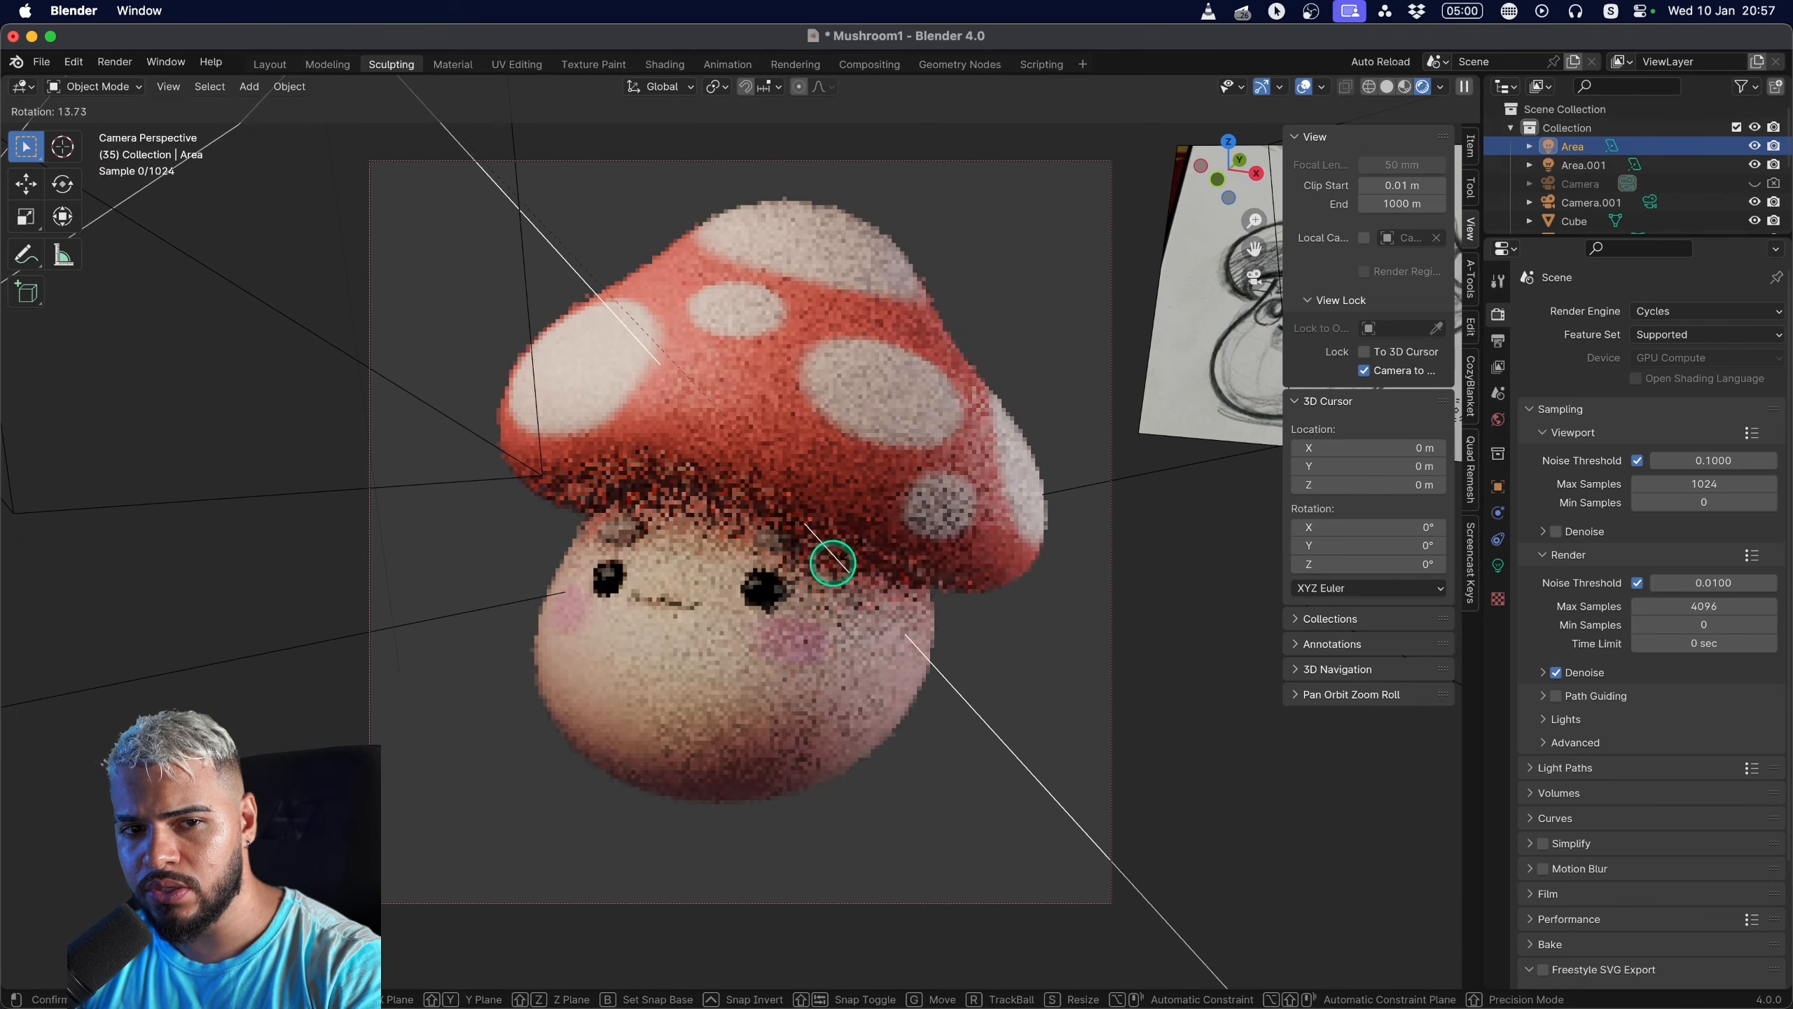
{"action": "left_click", "coordinate": [961, 426]}
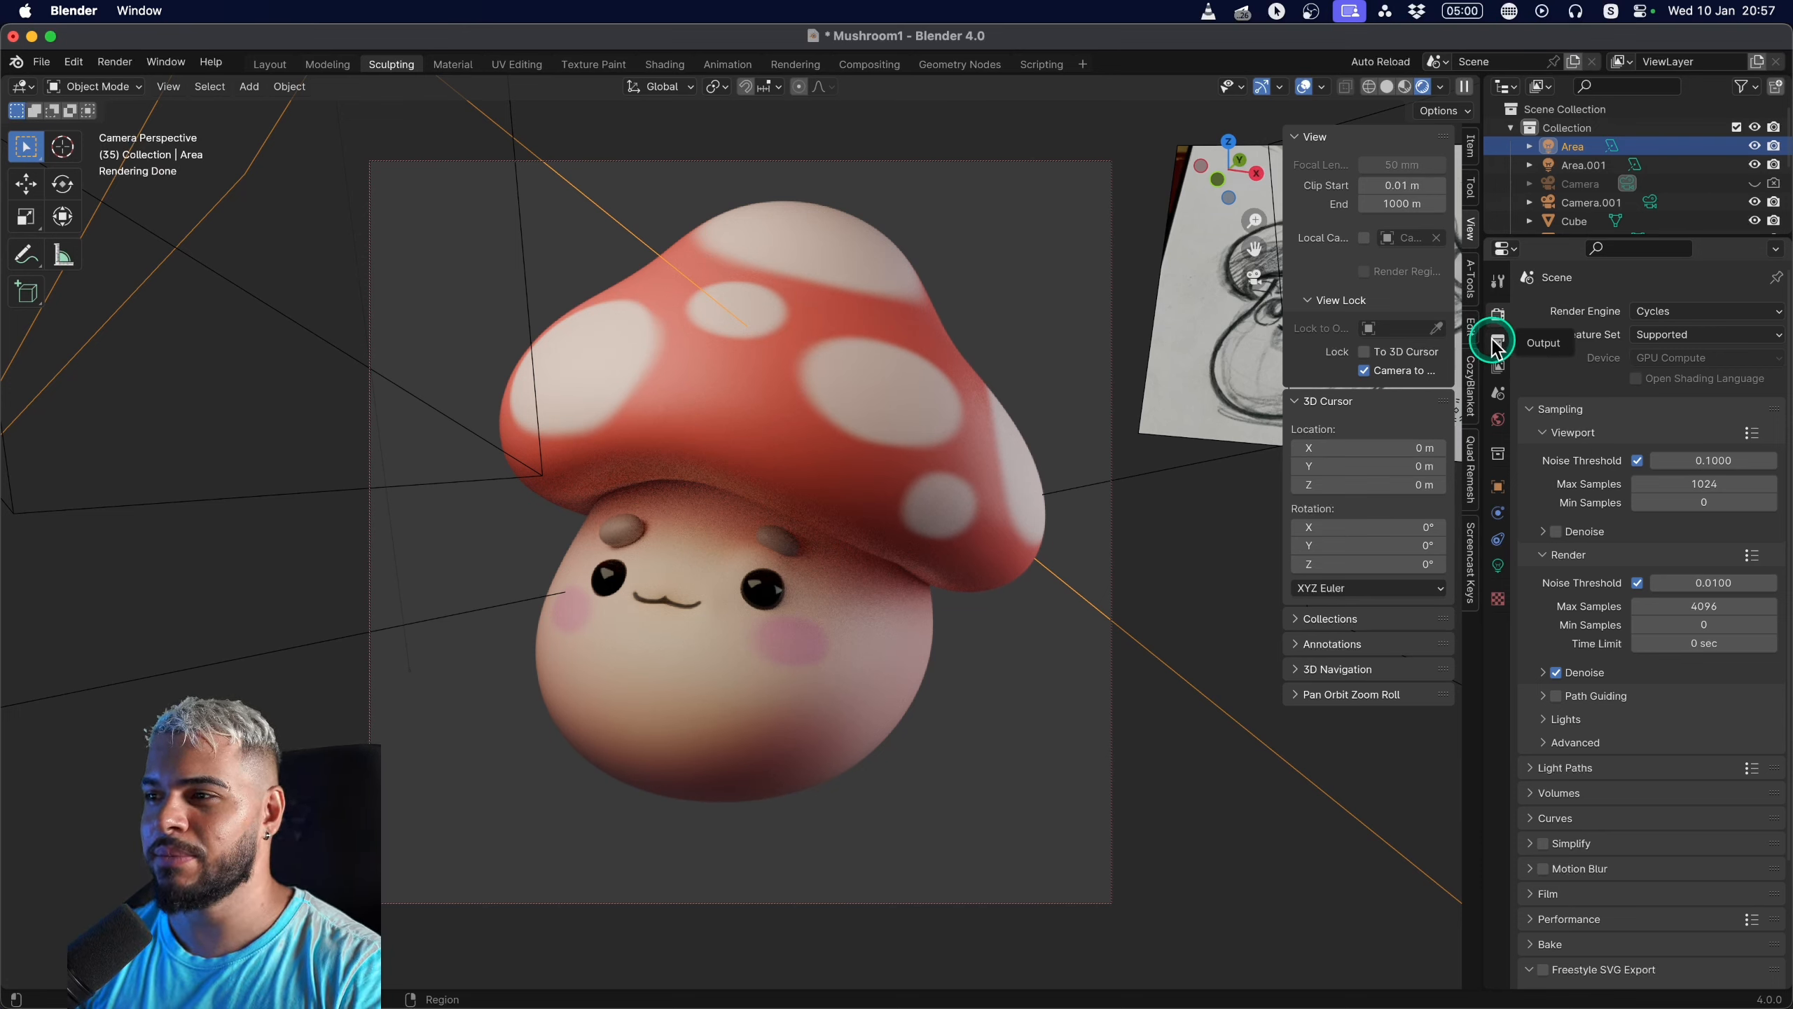
Examine the Post Processing and Color Management settings in the output properties.
{"action": "left_click", "coordinate": [1498, 345]}
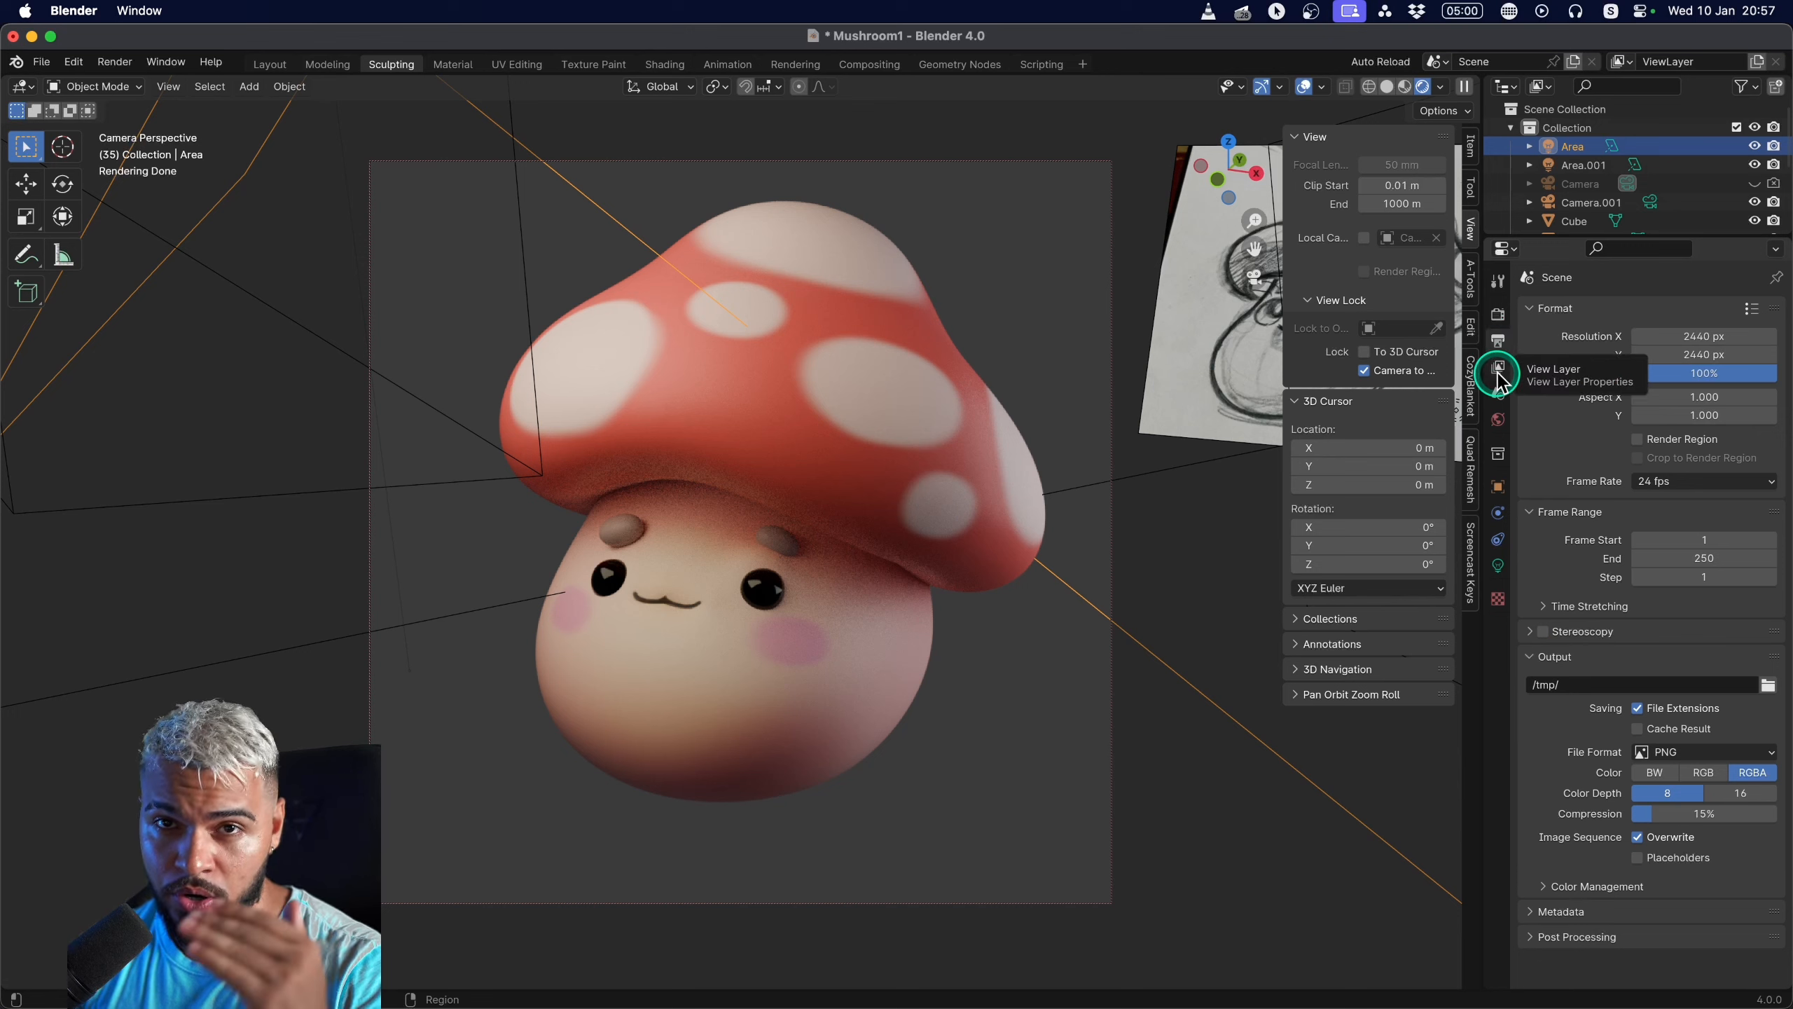
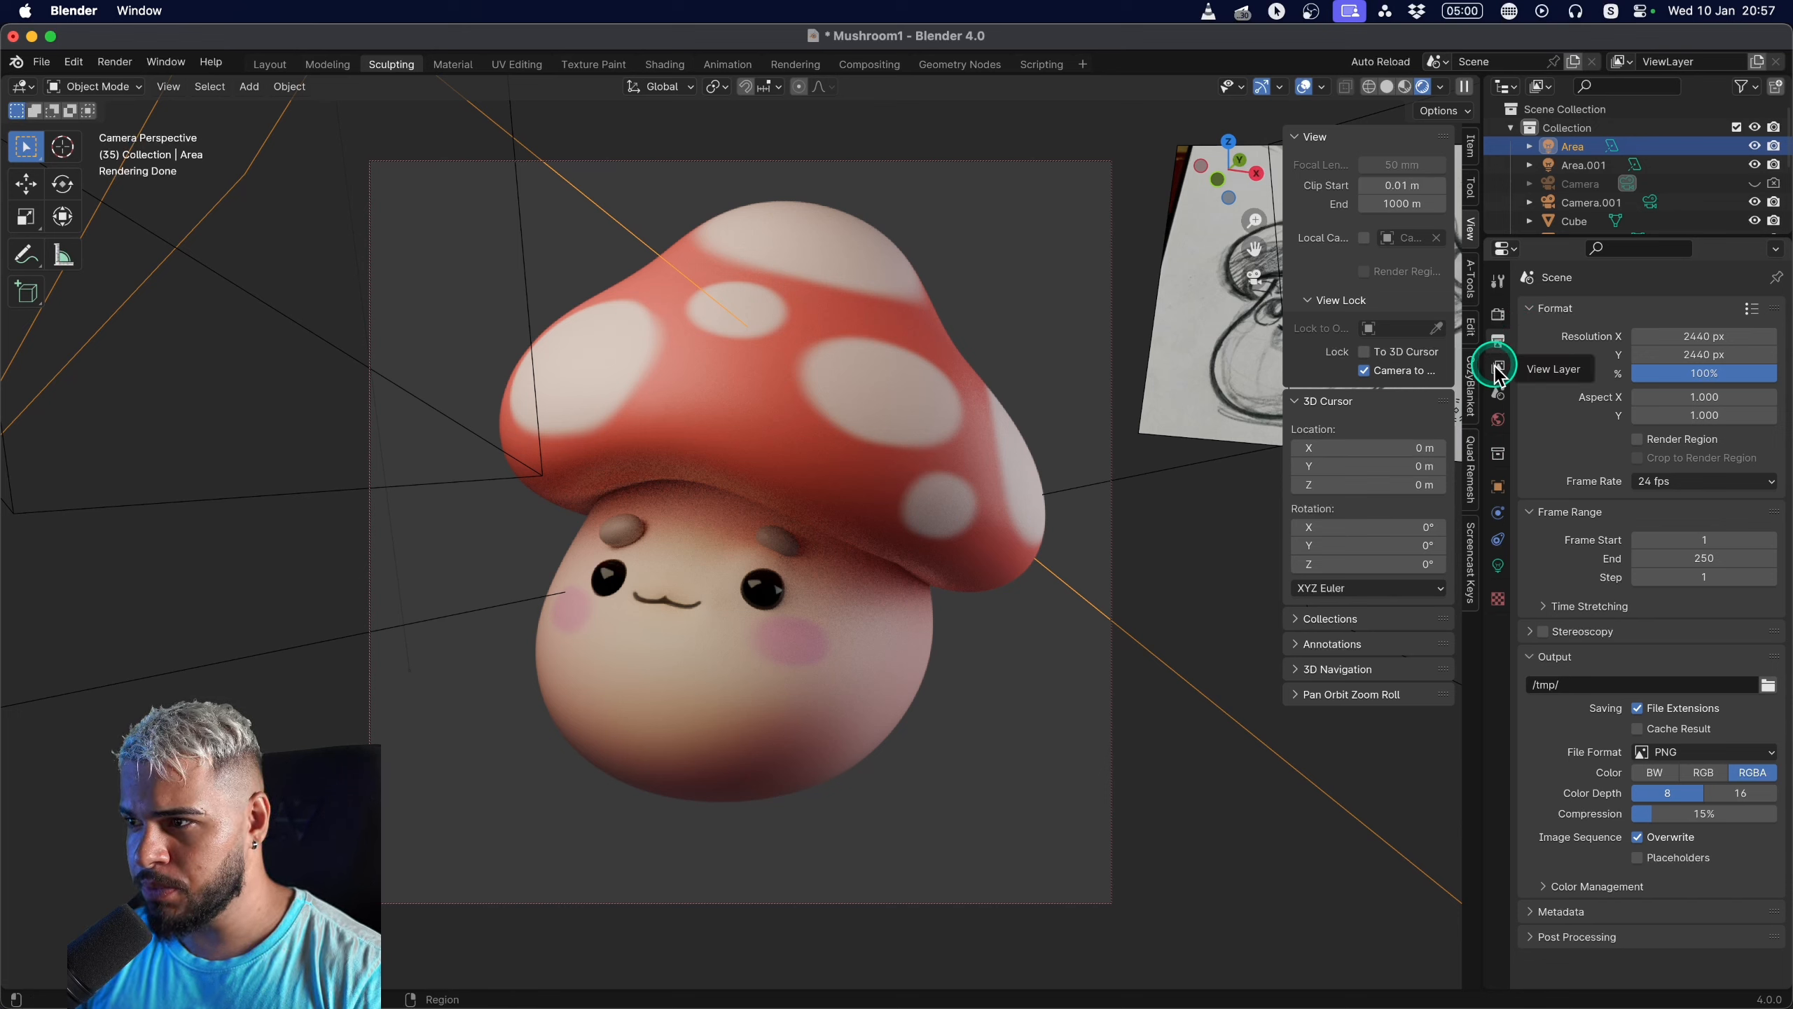
{"action": "left_click", "coordinate": [1549, 937]}
{"action": "scroll", "coordinate": [1547, 896], "scroll_direction": "down", "scroll_amount": 1}
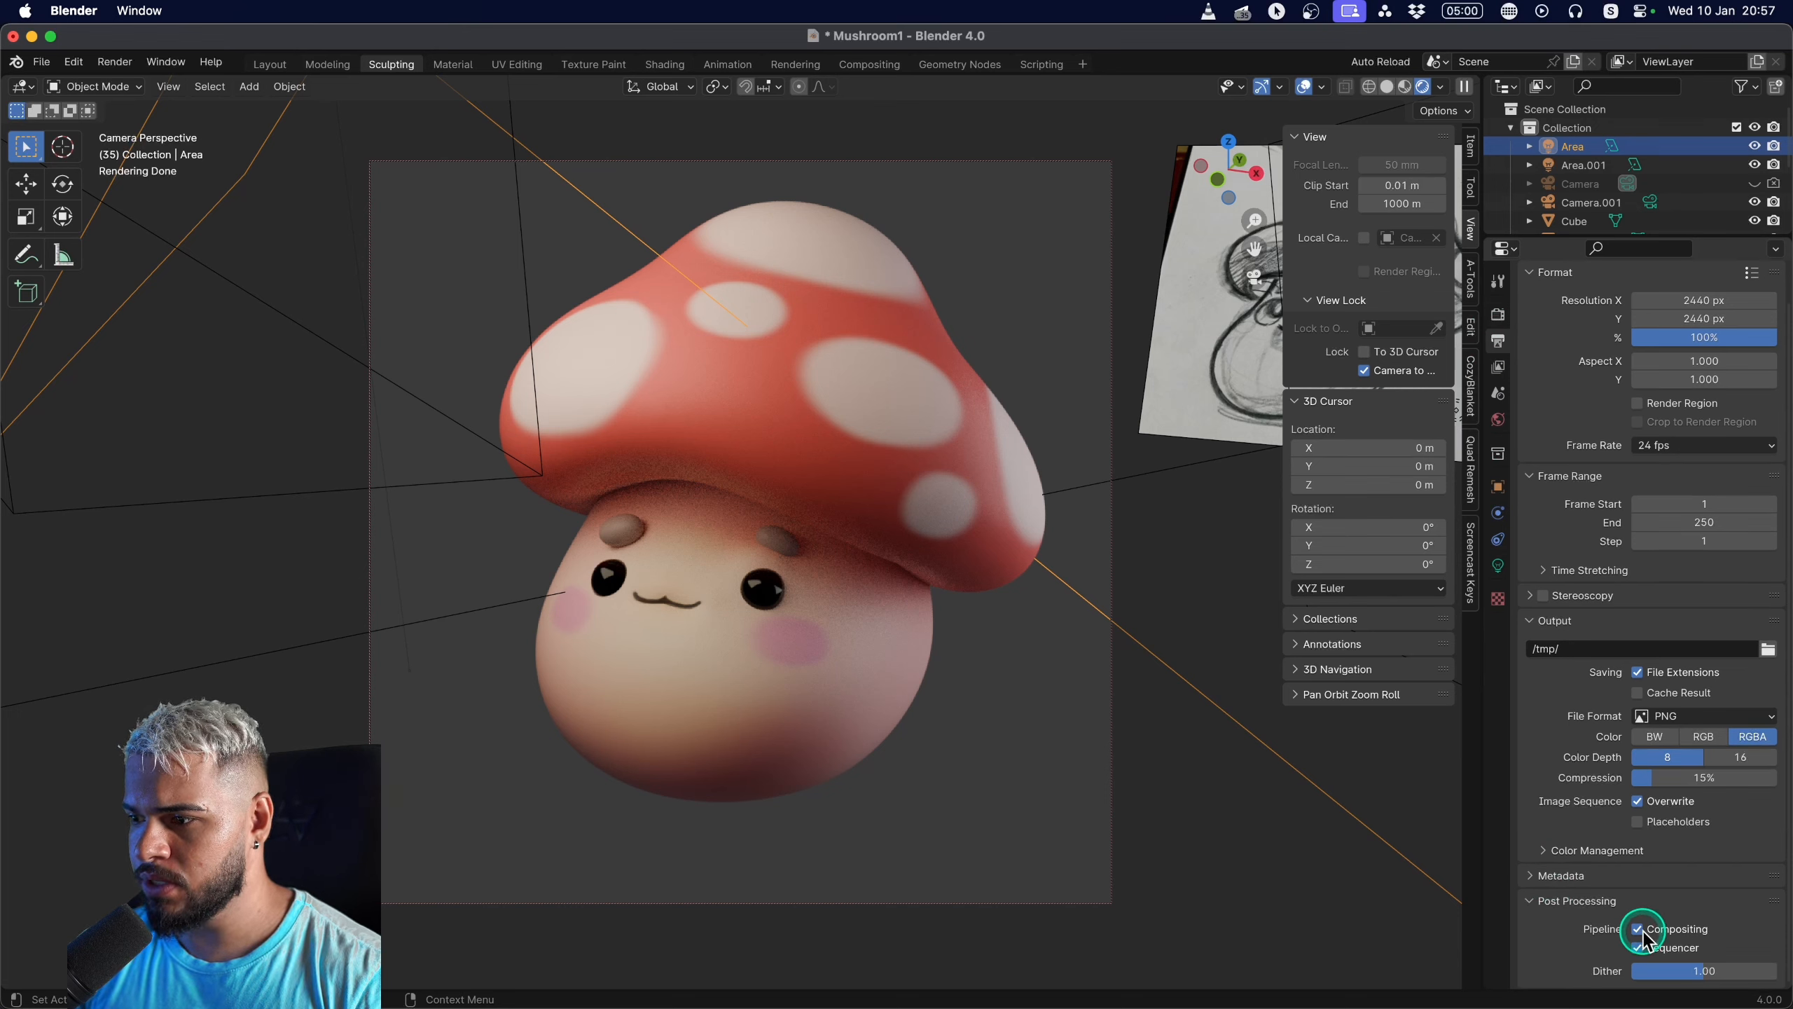
{"action": "left_click", "coordinate": [1549, 856]}
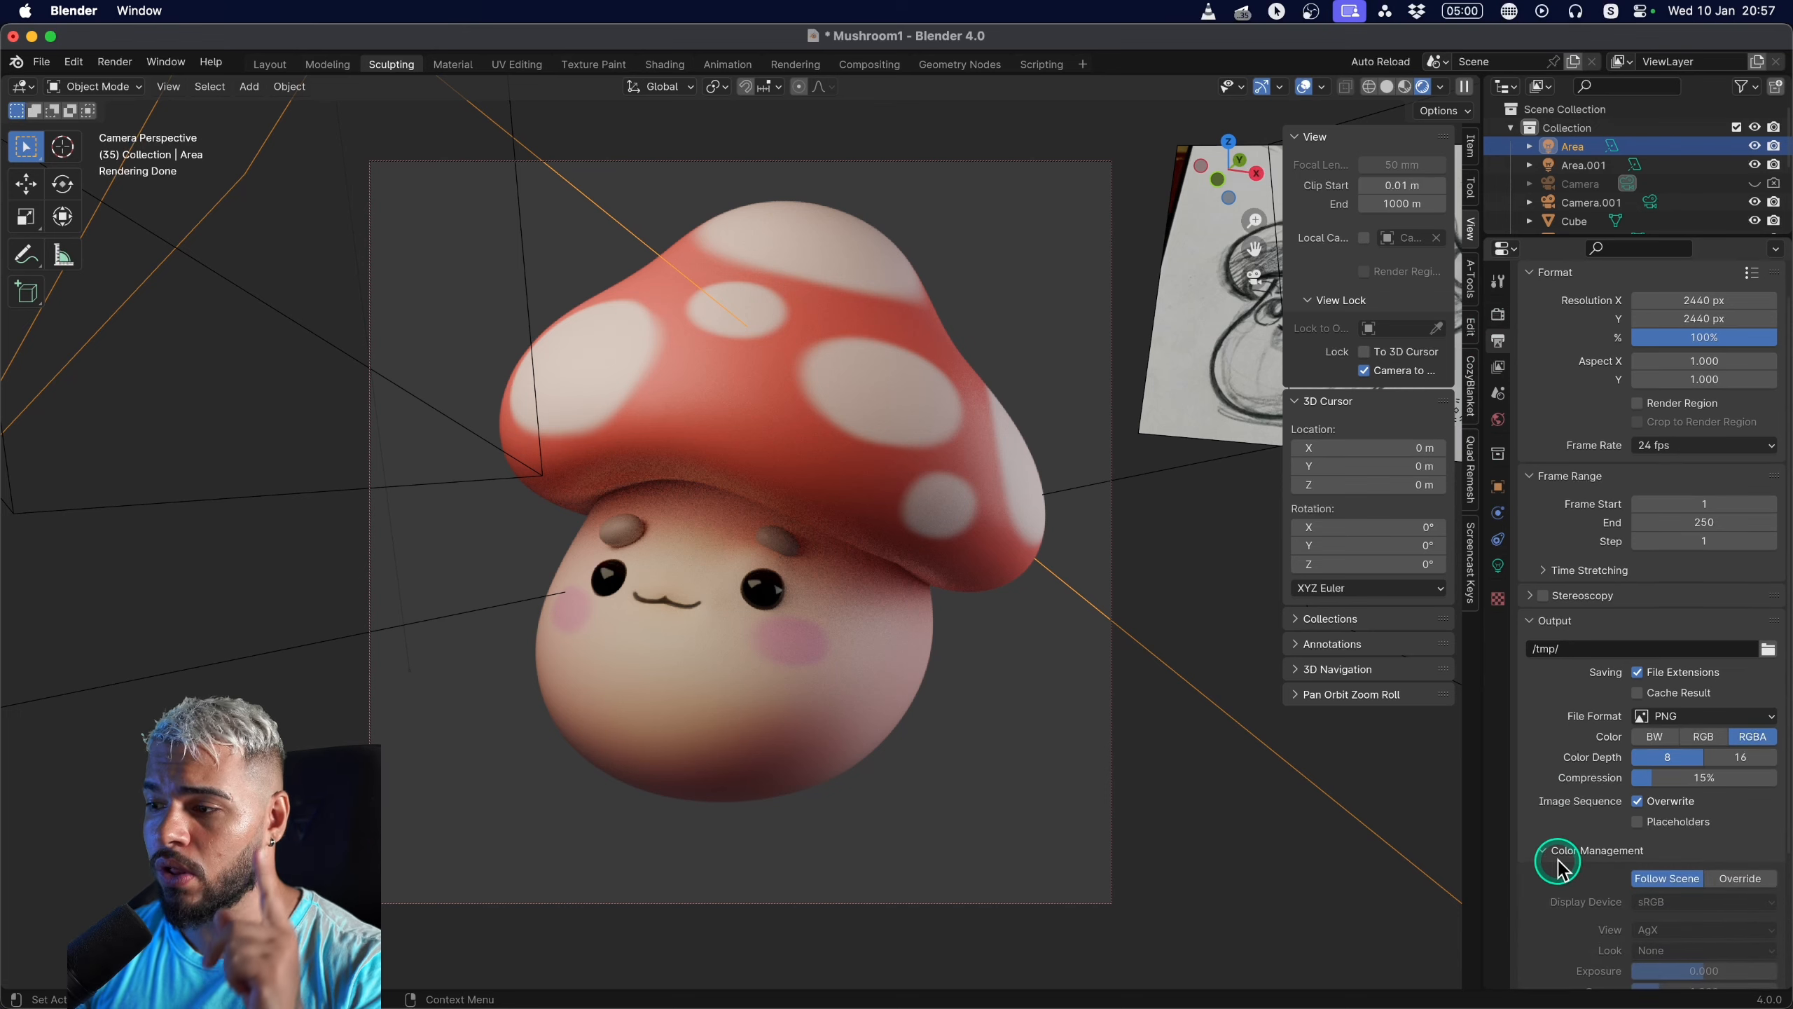
{"action": "scroll", "coordinate": [1556, 865], "scroll_direction": "down", "scroll_amount": 4}
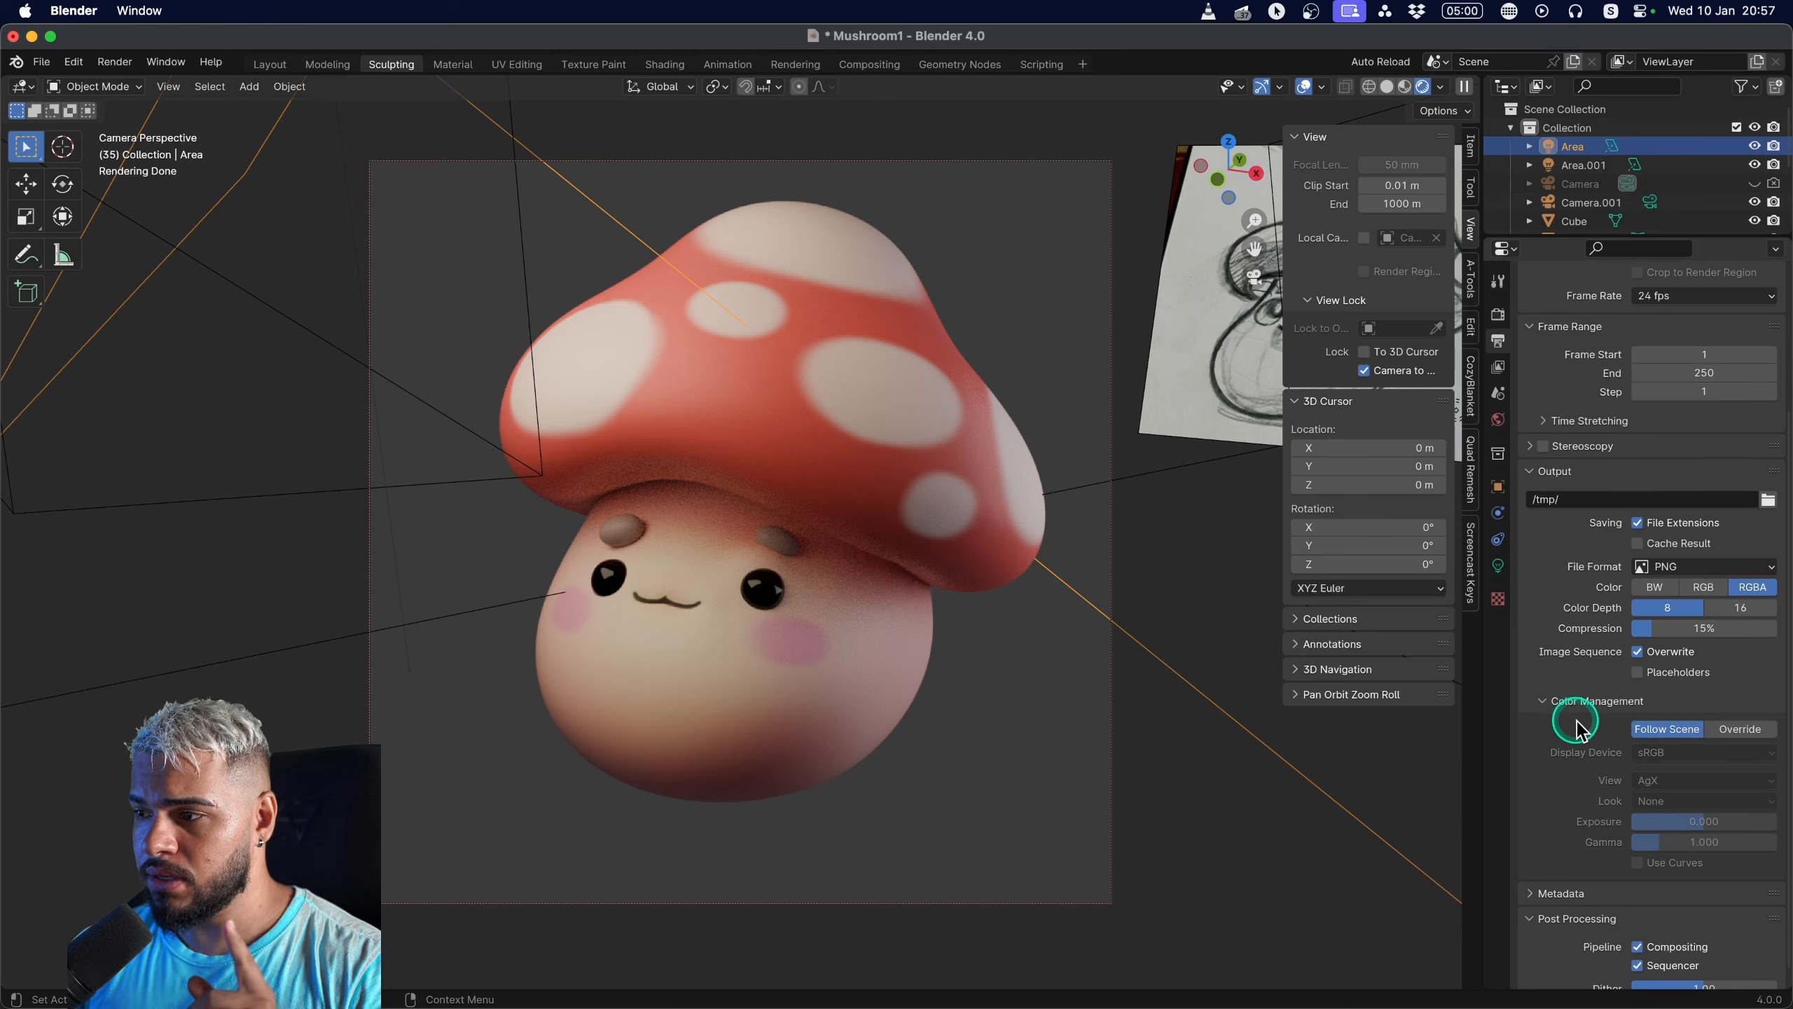
{"action": "scroll", "coordinate": [1576, 728], "scroll_direction": "up", "scroll_amount": 3}
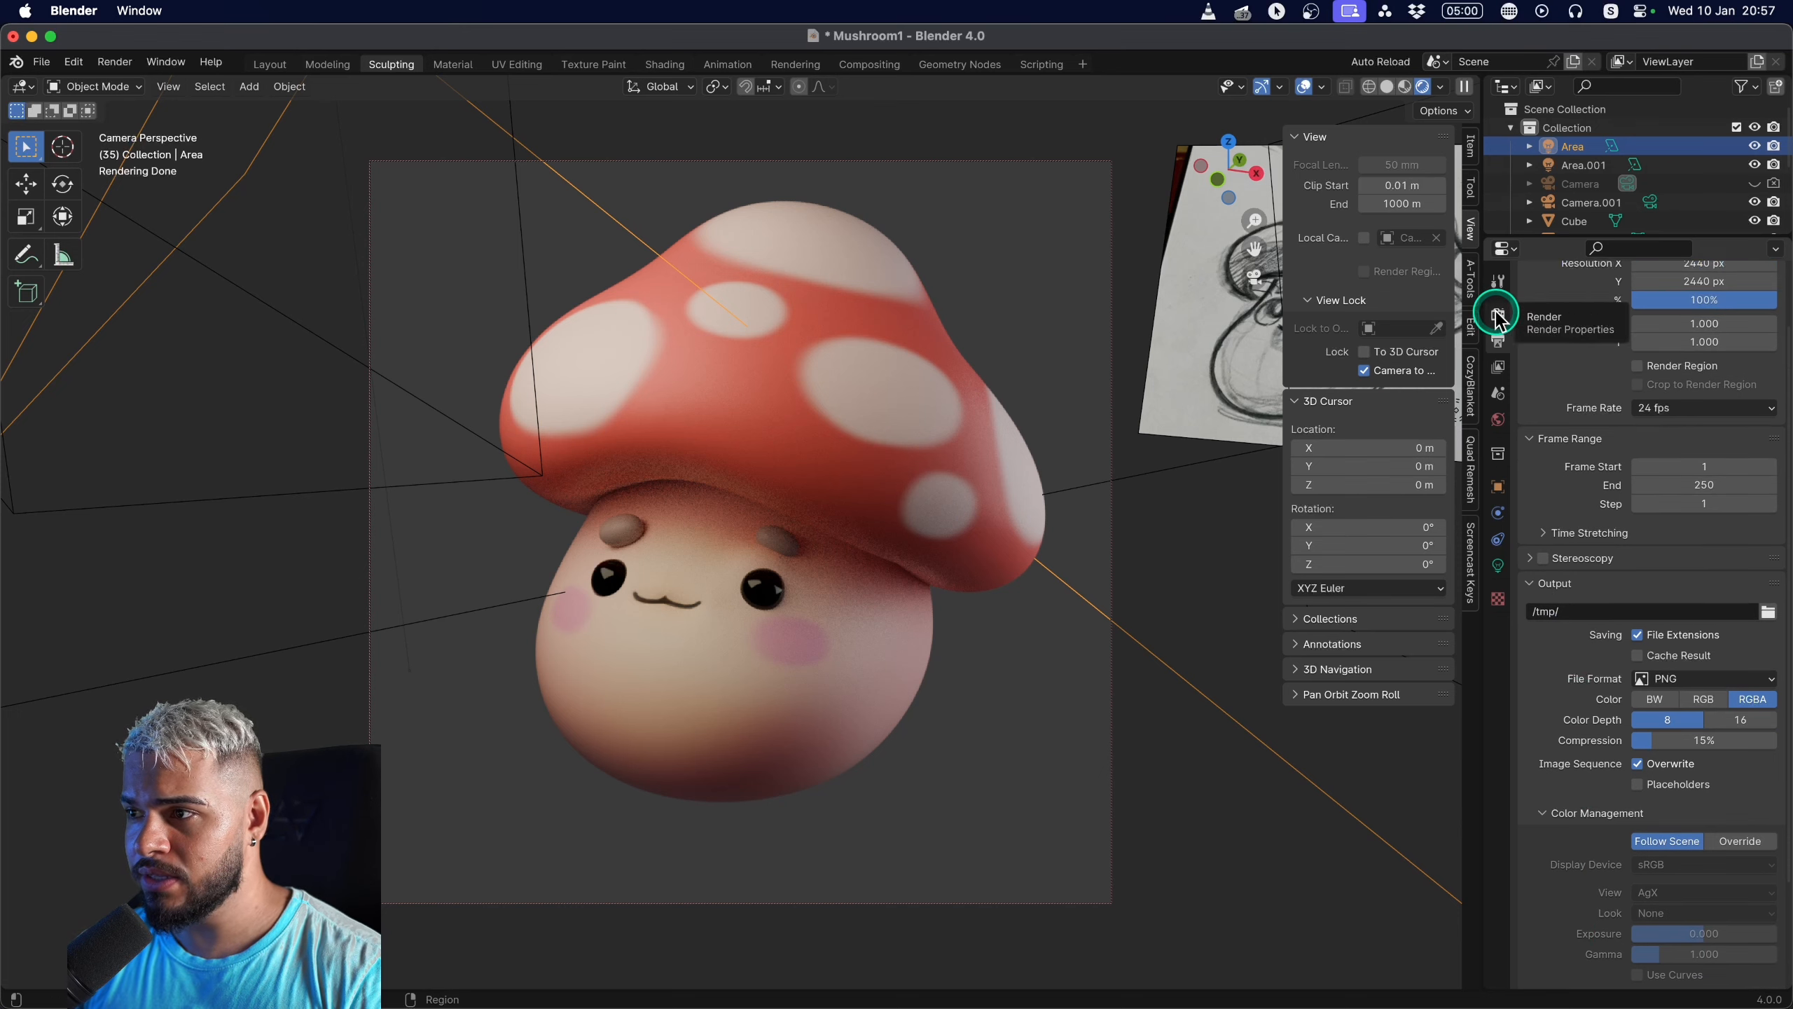
Set the view transform to Standard in the render Color Management settings.
{"action": "left_click", "coordinate": [1498, 316]}
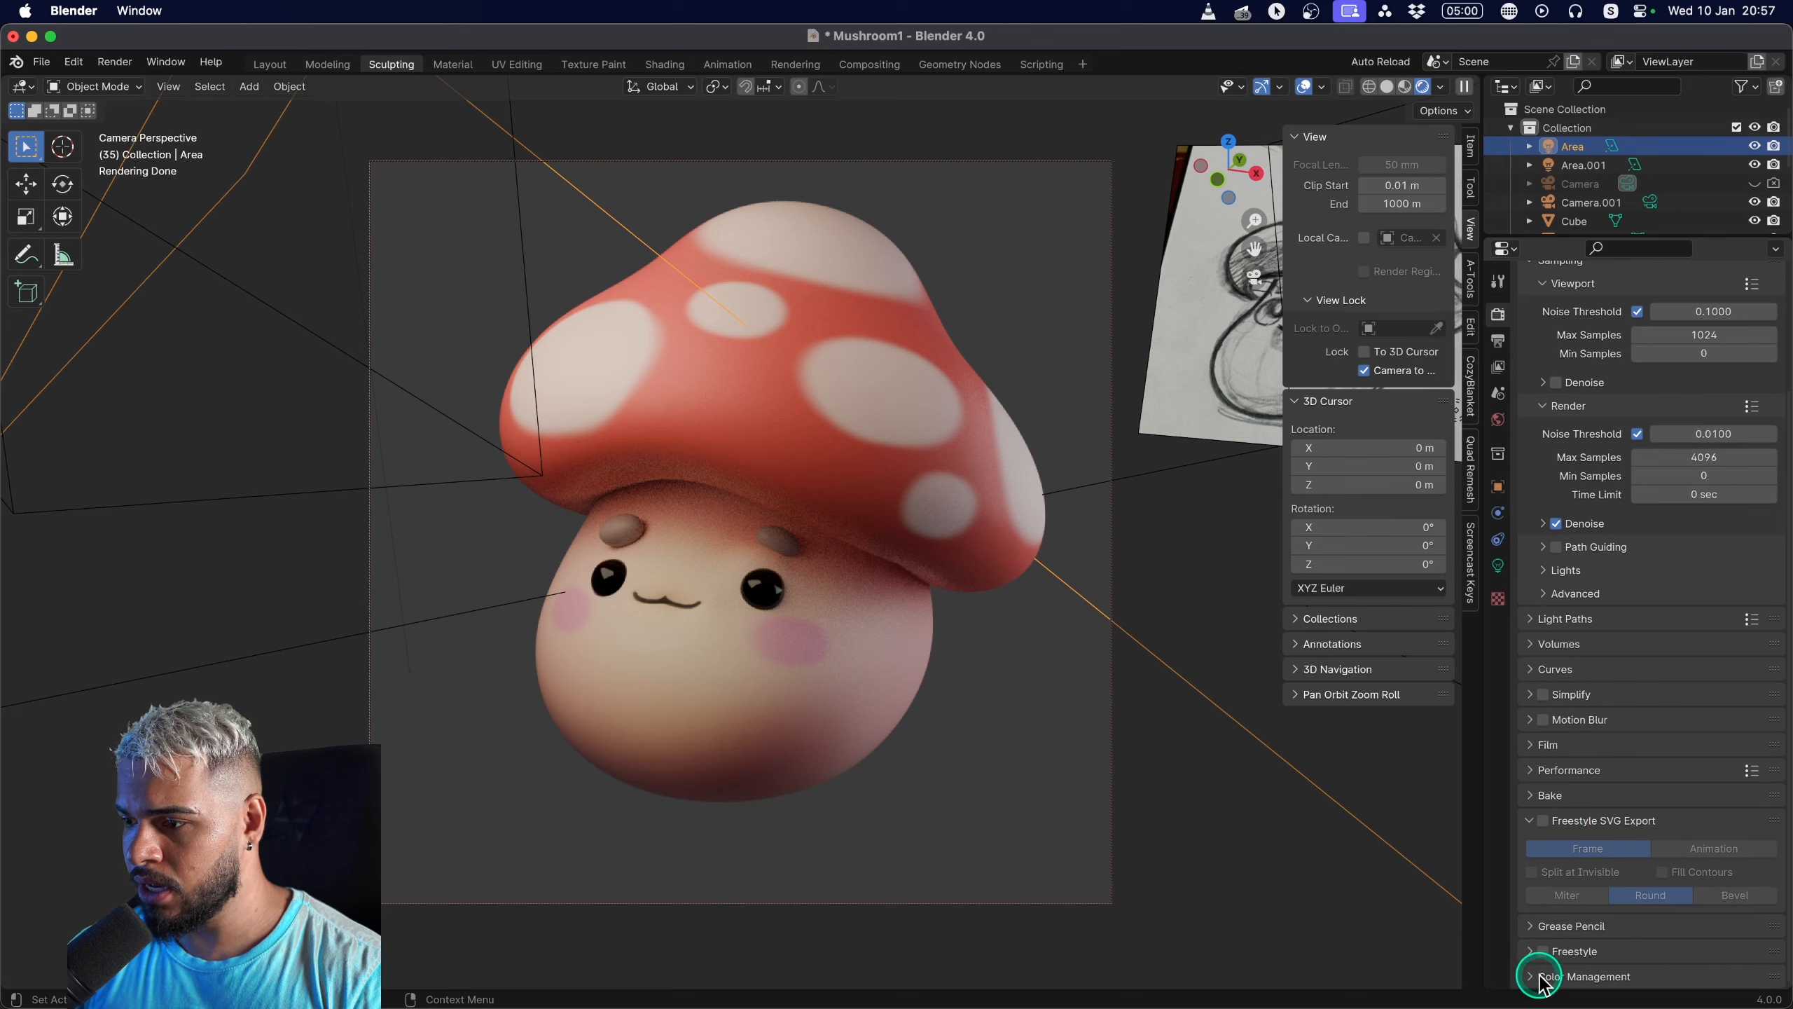
{"action": "left_click", "coordinate": [1541, 977]}
{"action": "scroll", "coordinate": [1574, 883], "scroll_direction": "down", "scroll_amount": 5}
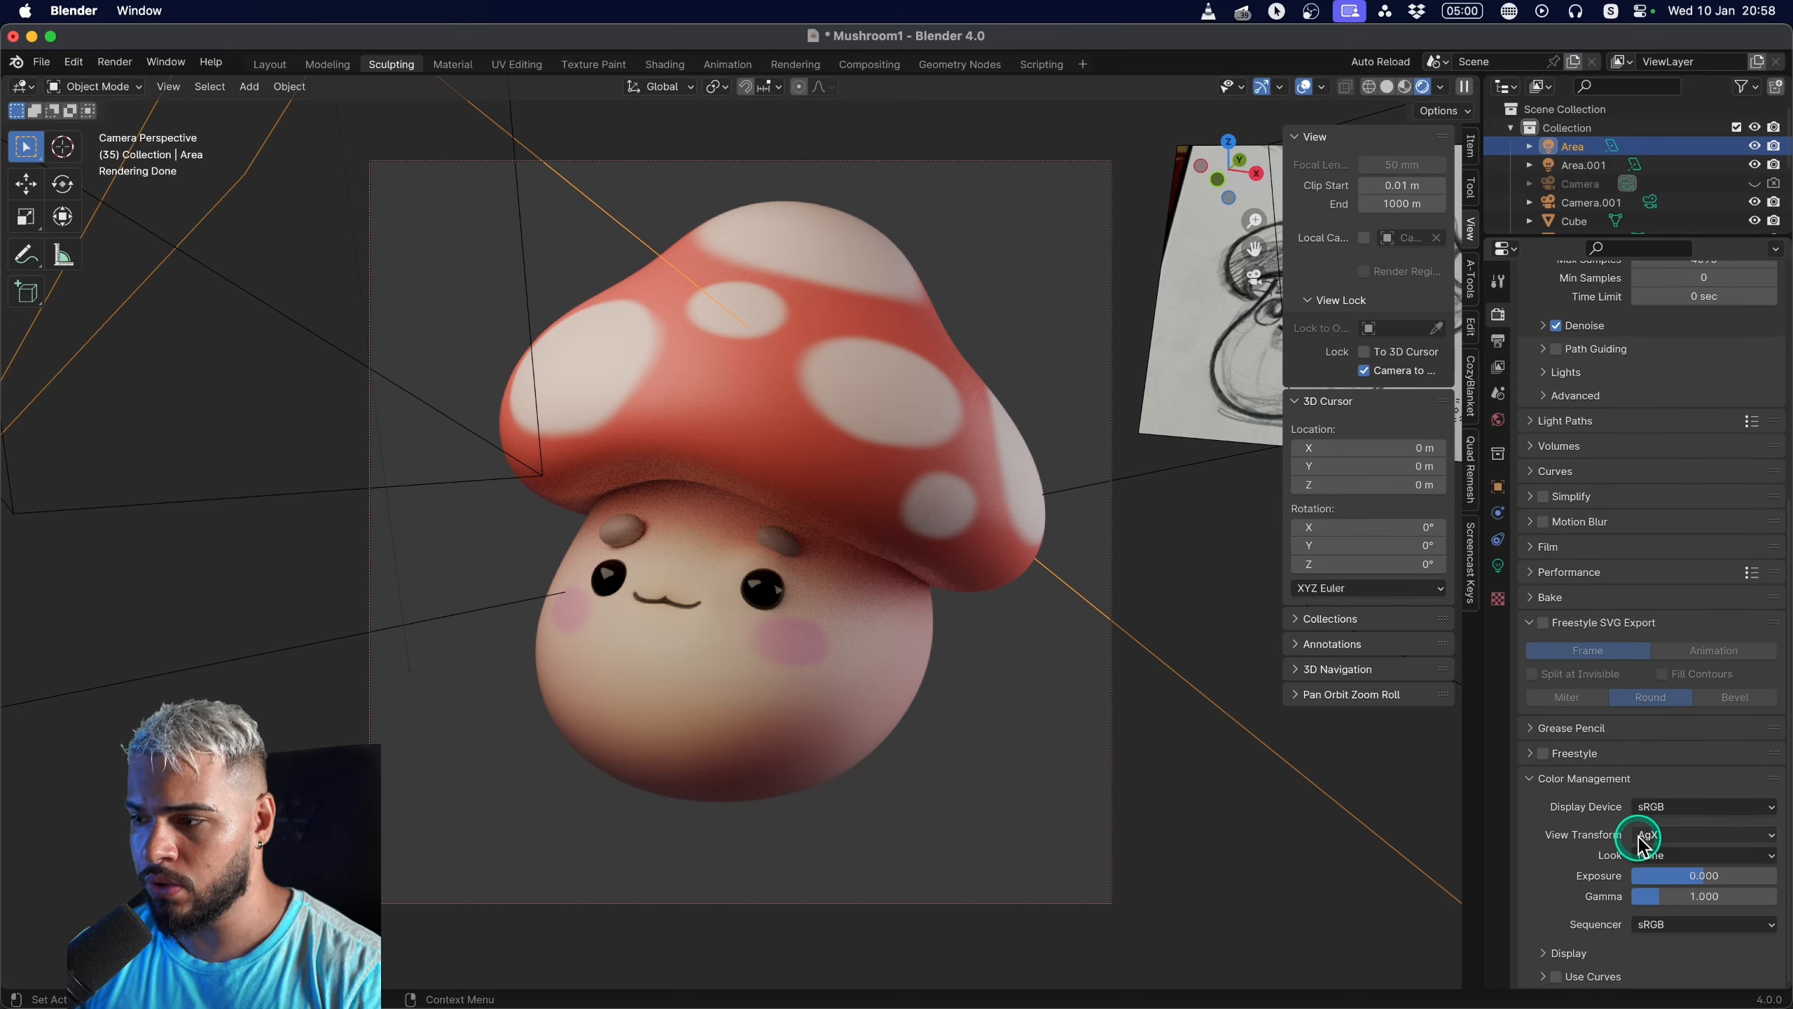
{"action": "left_click", "coordinate": [1673, 836]}
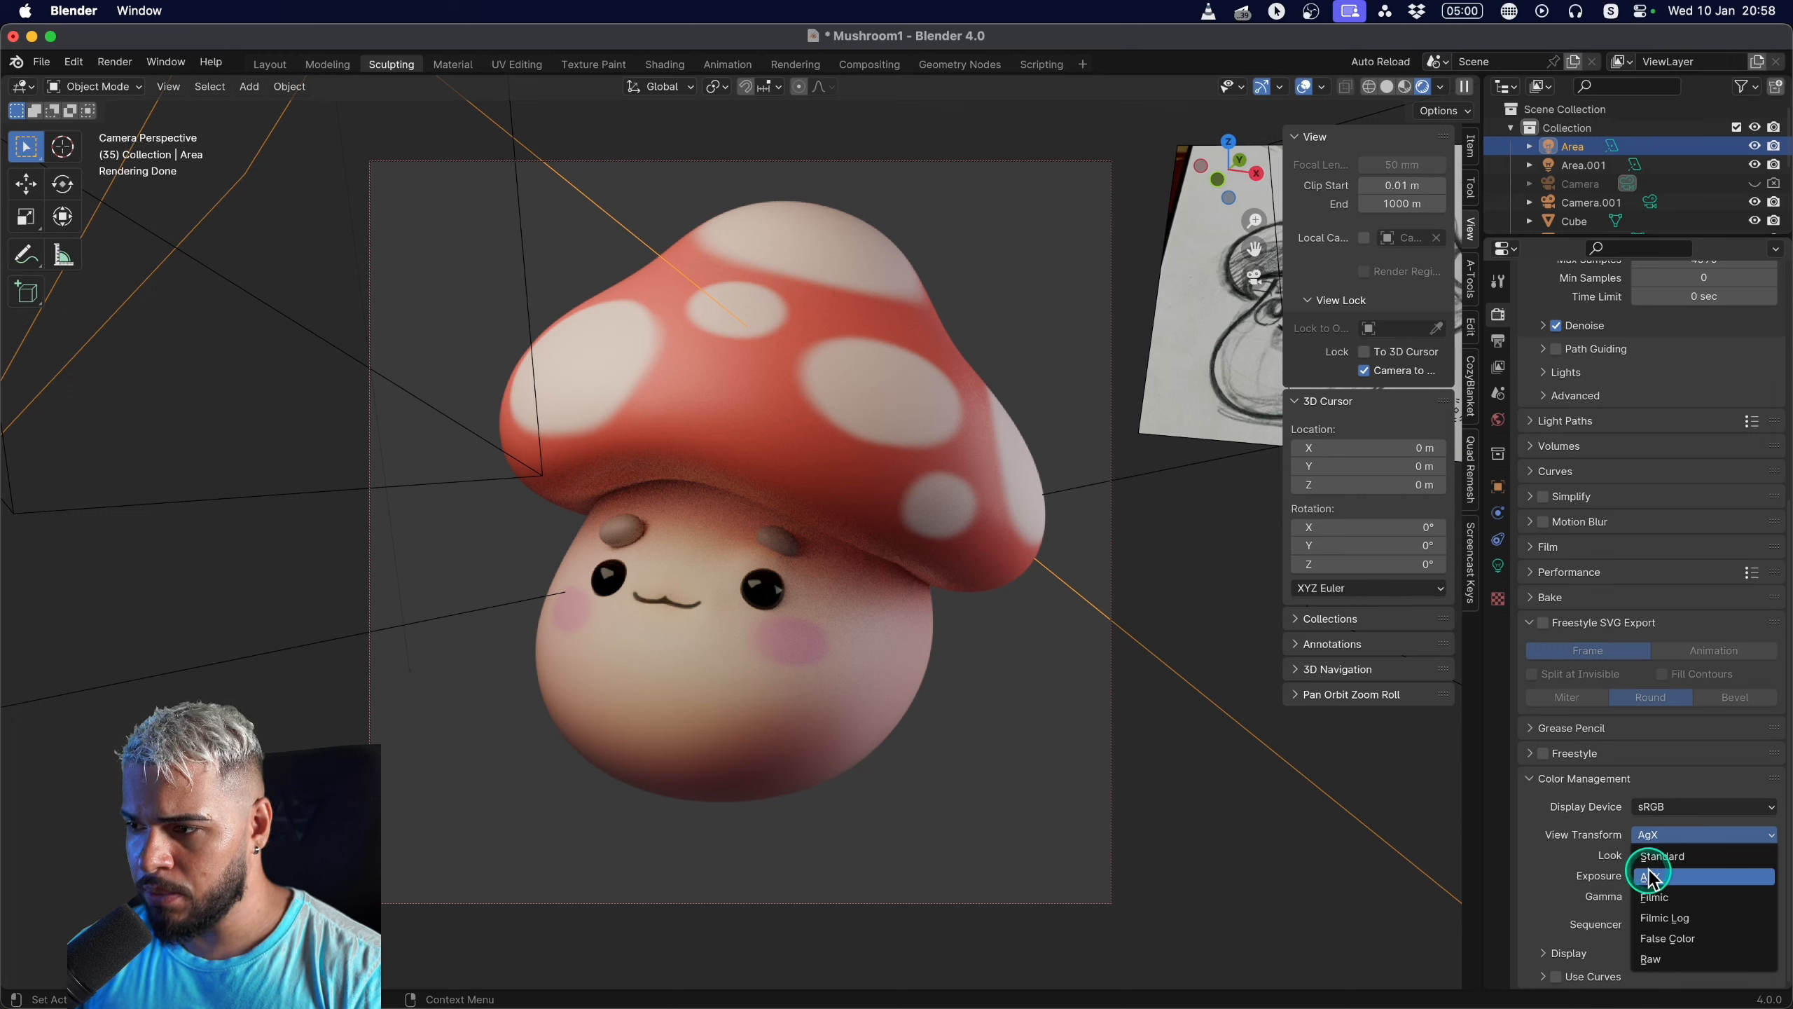
{"action": "left_click", "coordinate": [1671, 855]}
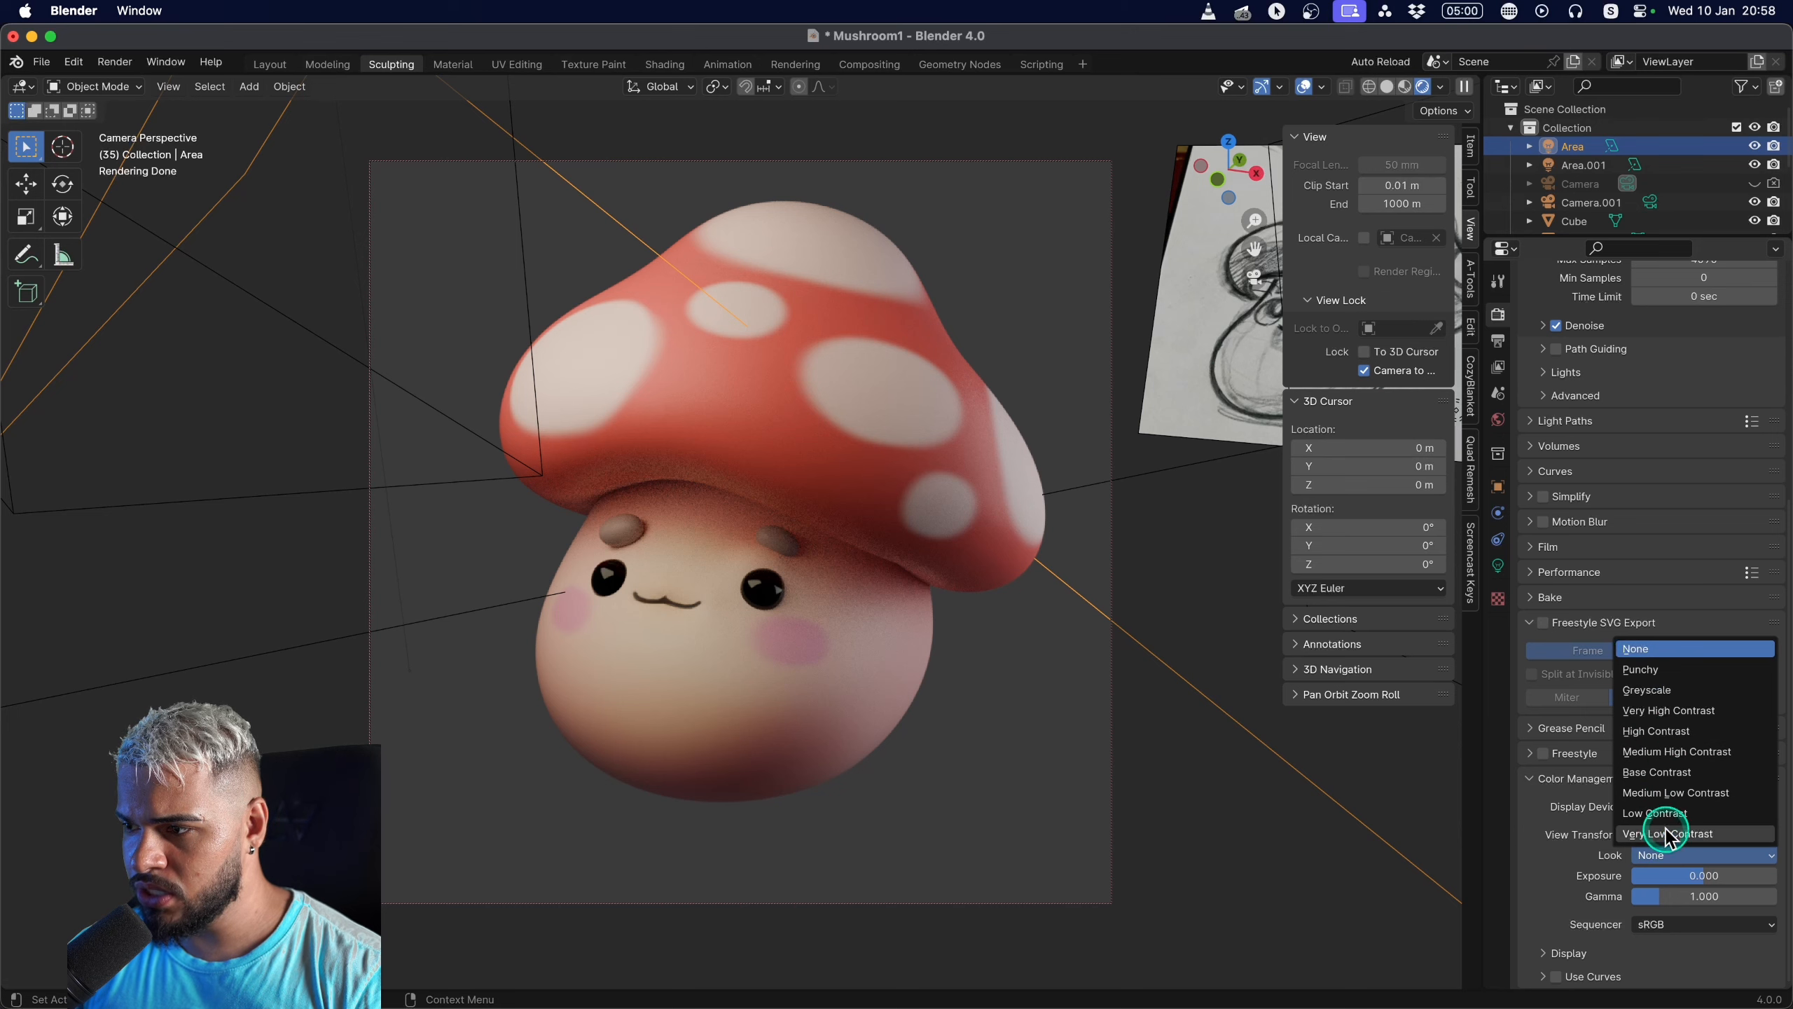
{"action": "left_click", "coordinate": [1664, 836]}
{"action": "left_click", "coordinate": [1663, 855]}
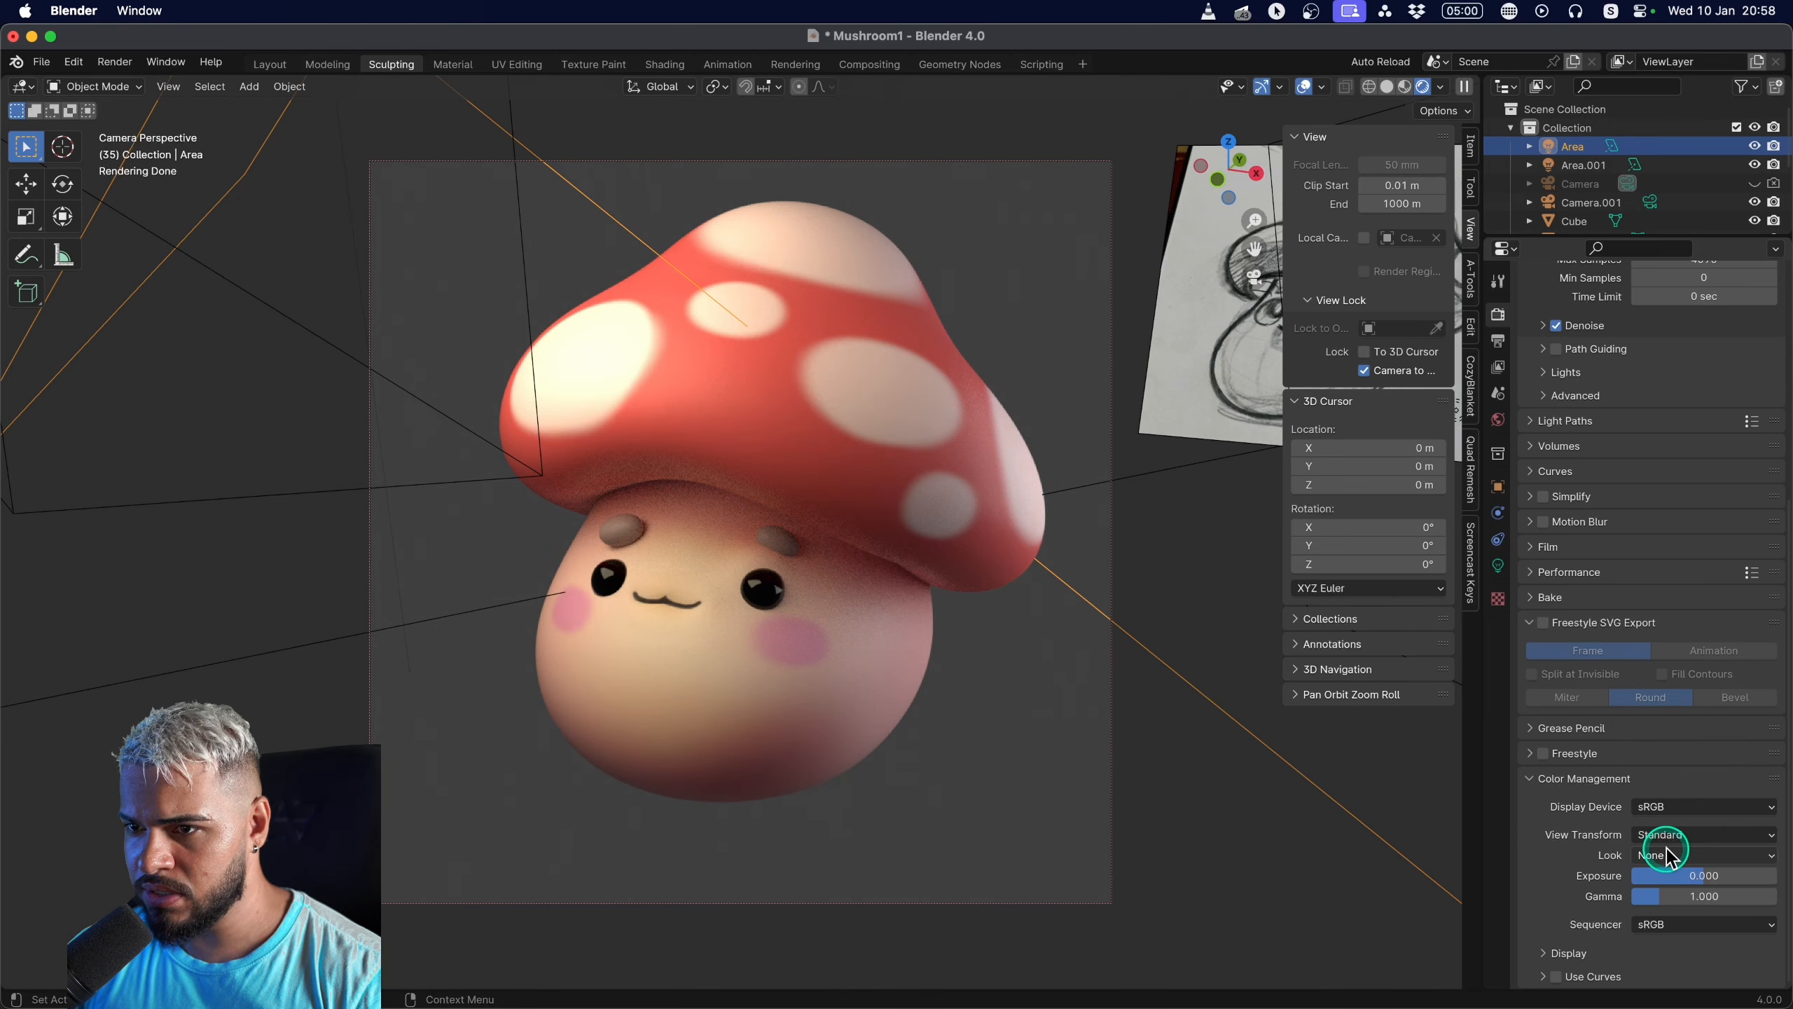
Set the color management look to Medium High Contrast.
{"action": "left_click", "coordinate": [1669, 837]}
{"action": "left_click", "coordinate": [1670, 850]}
{"action": "left_click", "coordinate": [1670, 851]}
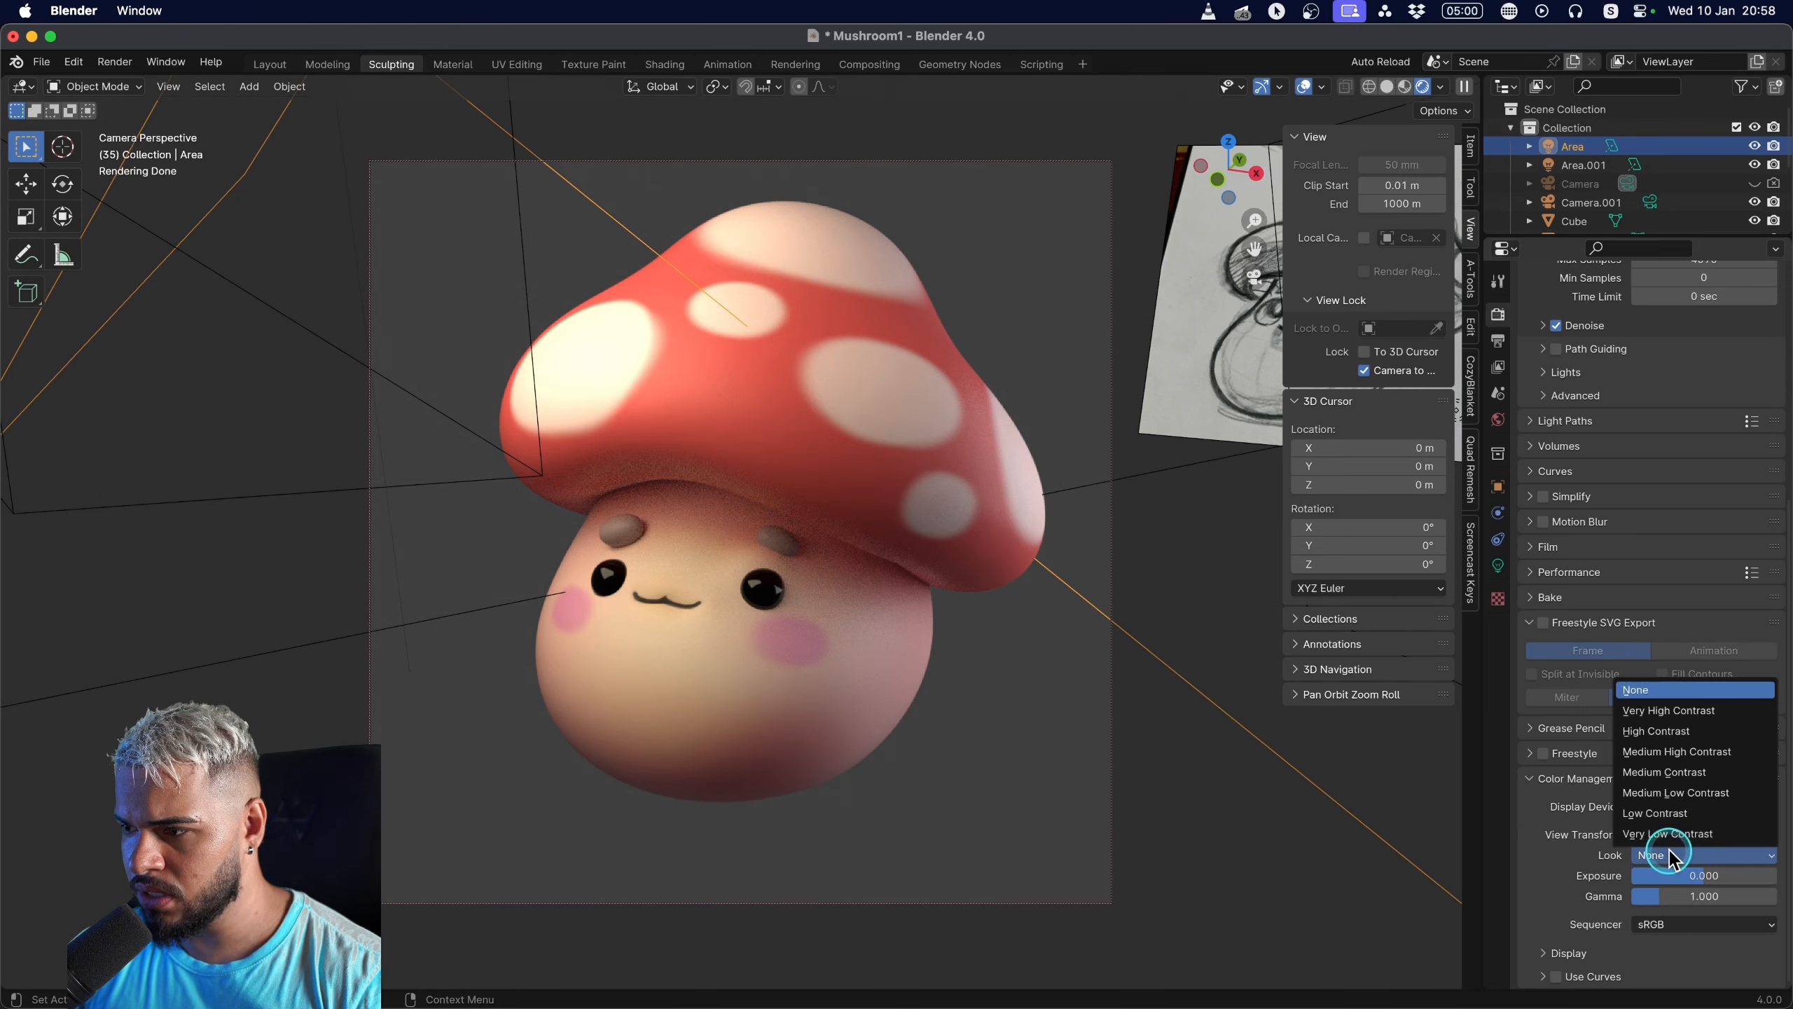
{"action": "left_click", "coordinate": [1673, 751]}
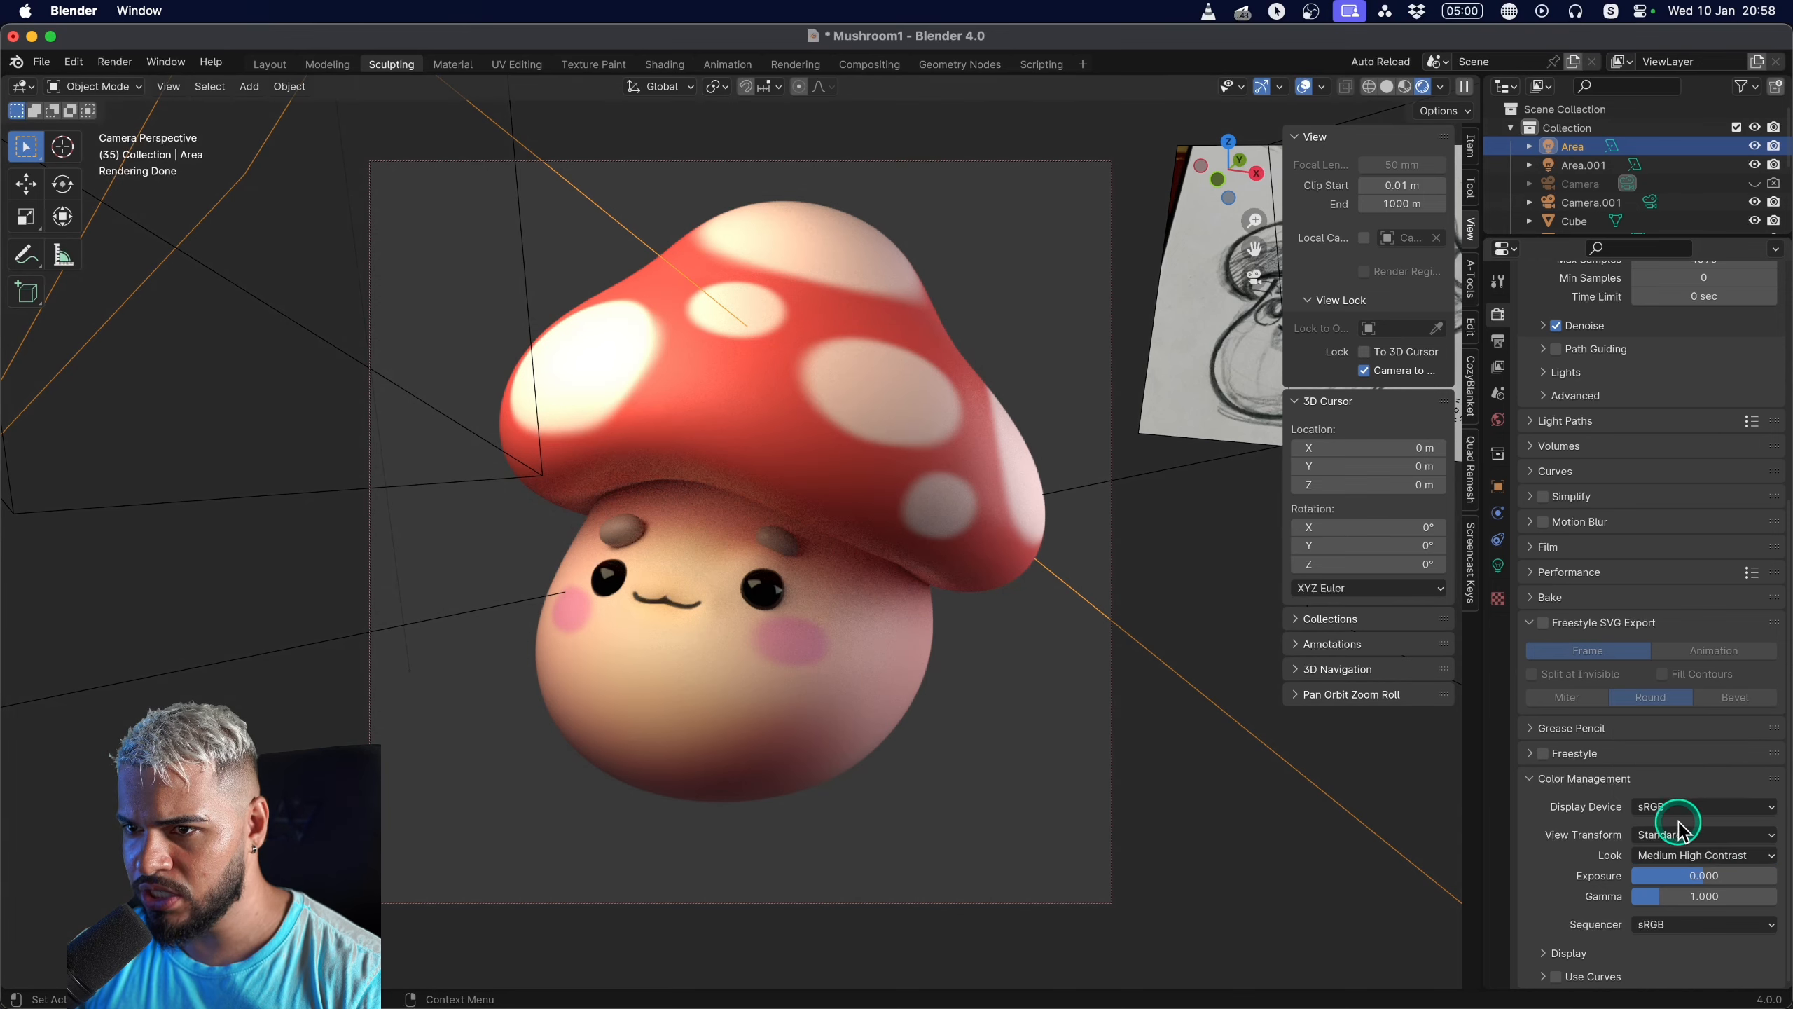
Try the Medium Contrast and High Contrast looks, and return to Medium High Contrast.
{"action": "left_click", "coordinate": [1678, 855]}
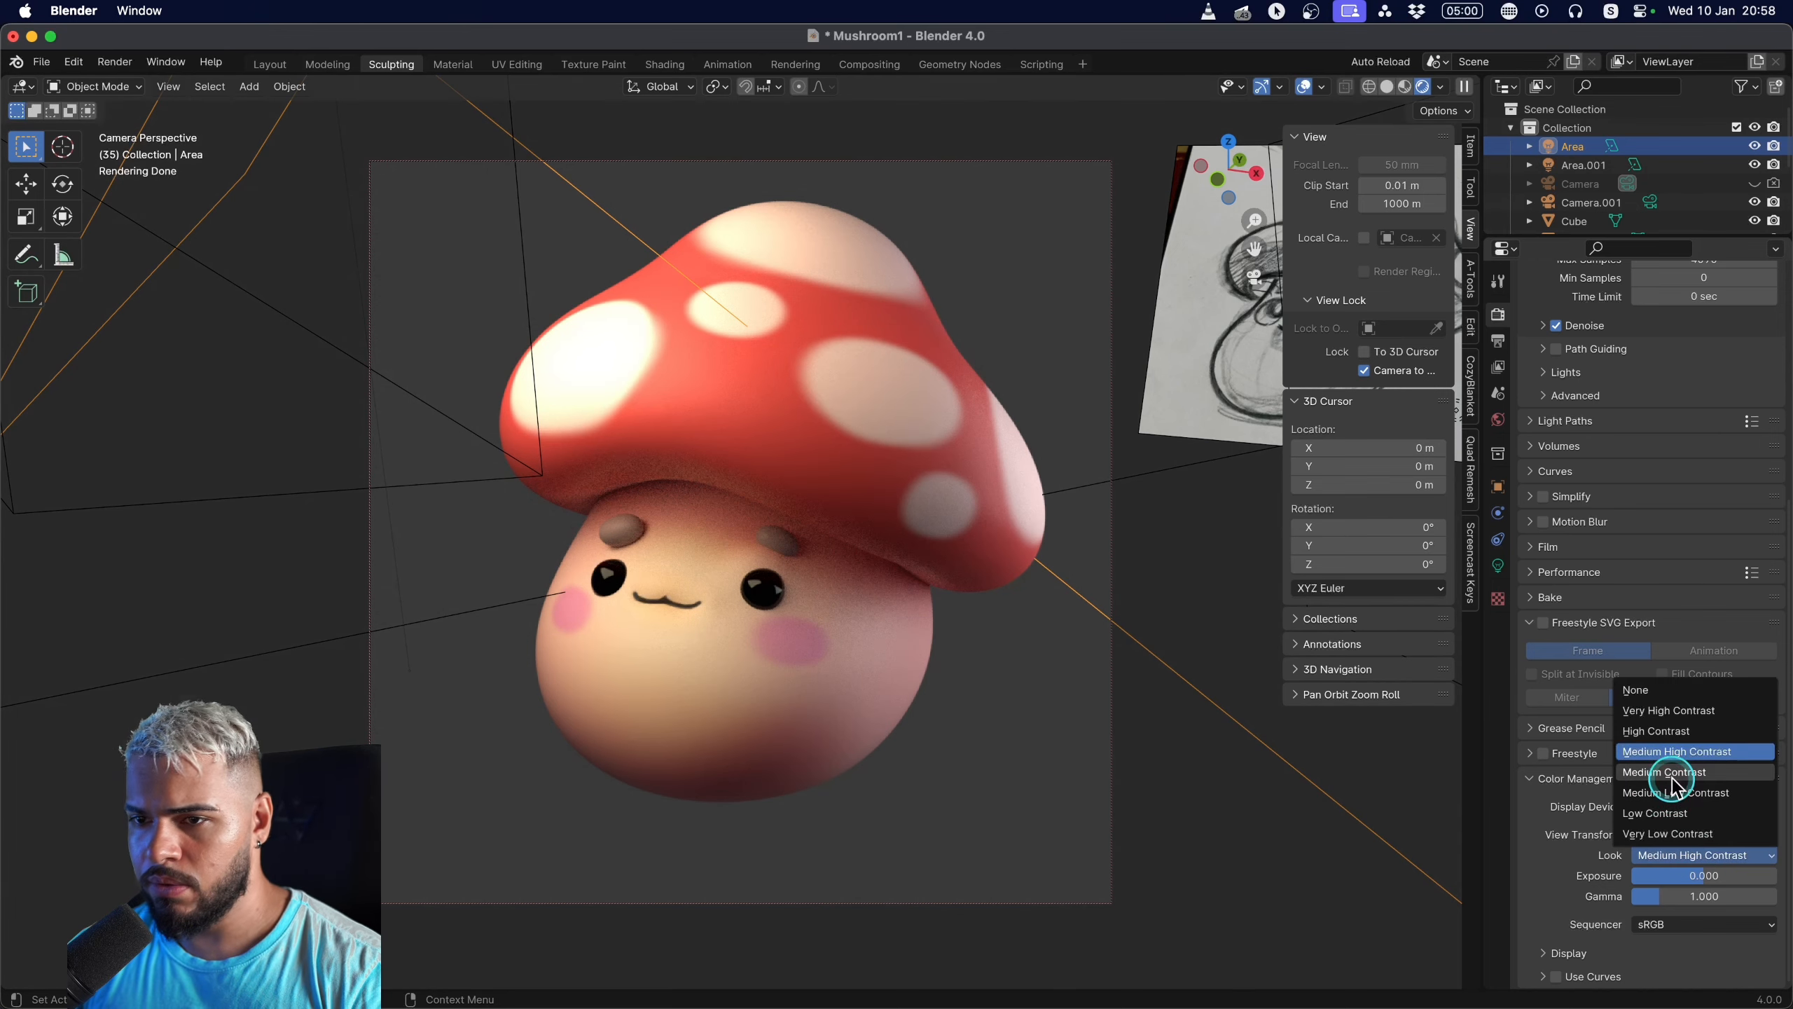
{"action": "left_click", "coordinate": [1670, 771]}
{"action": "left_click", "coordinate": [1669, 853]}
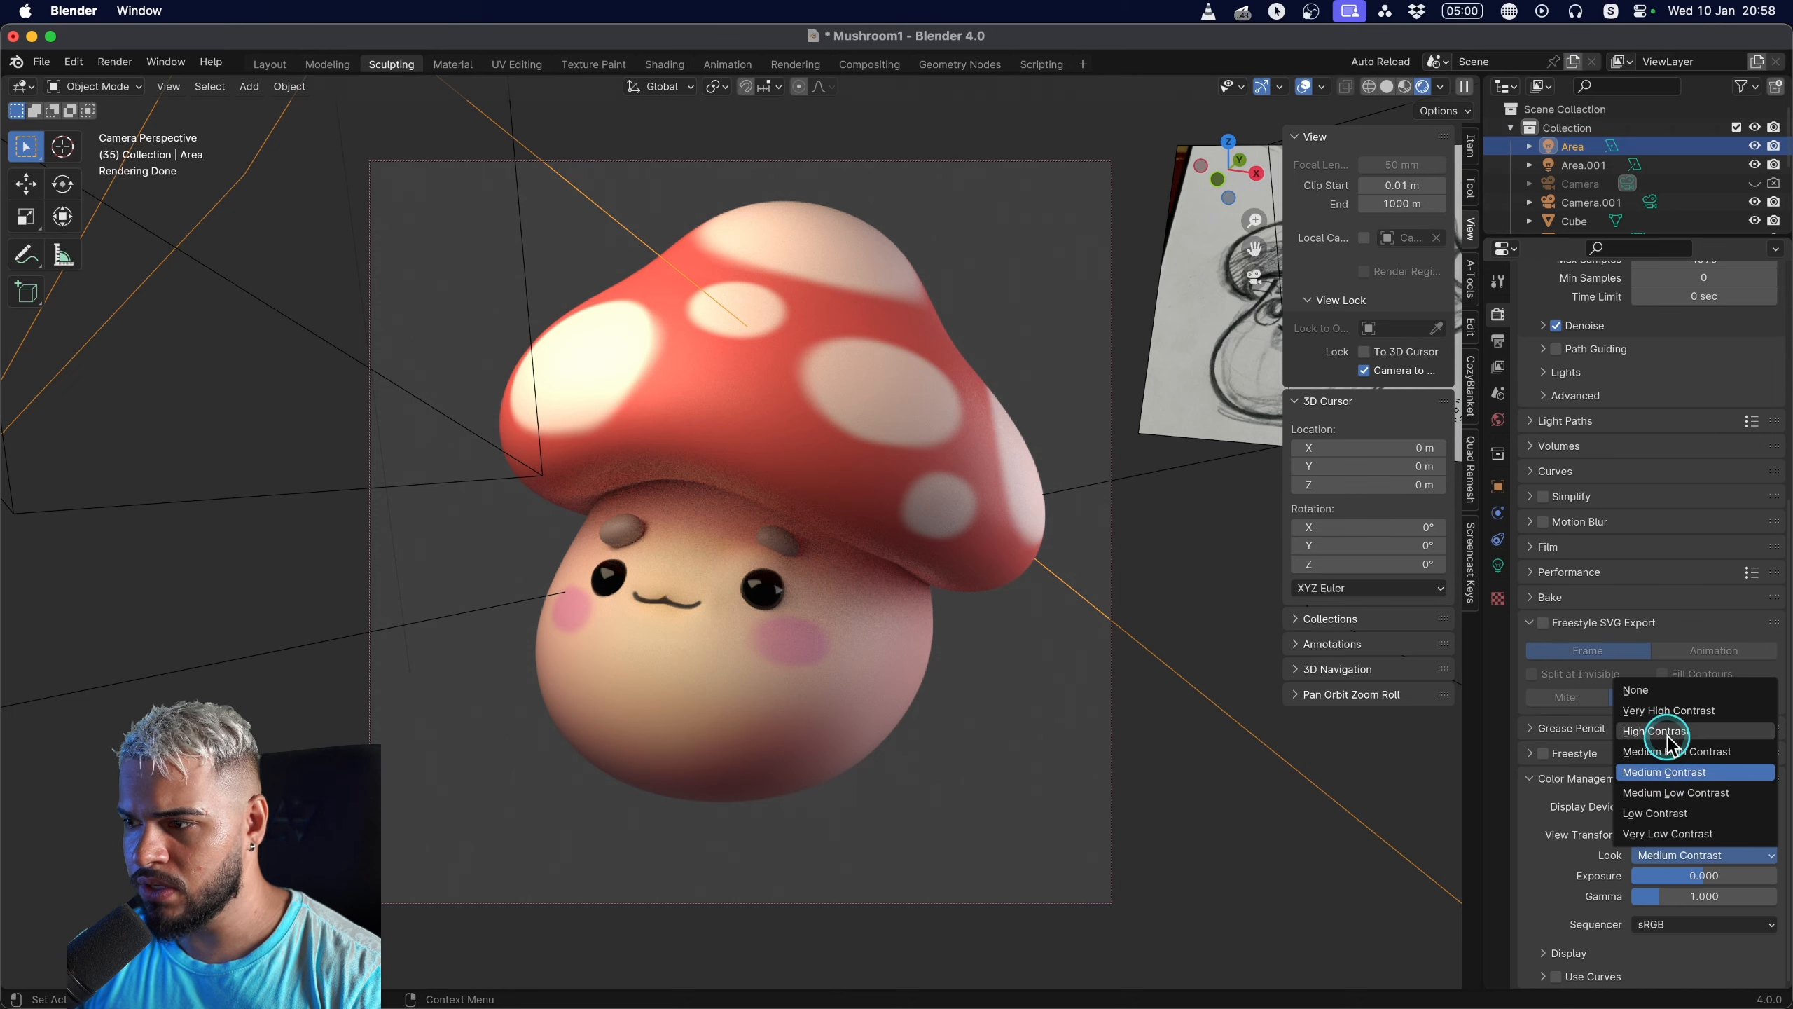
{"action": "left_click", "coordinate": [1668, 735]}
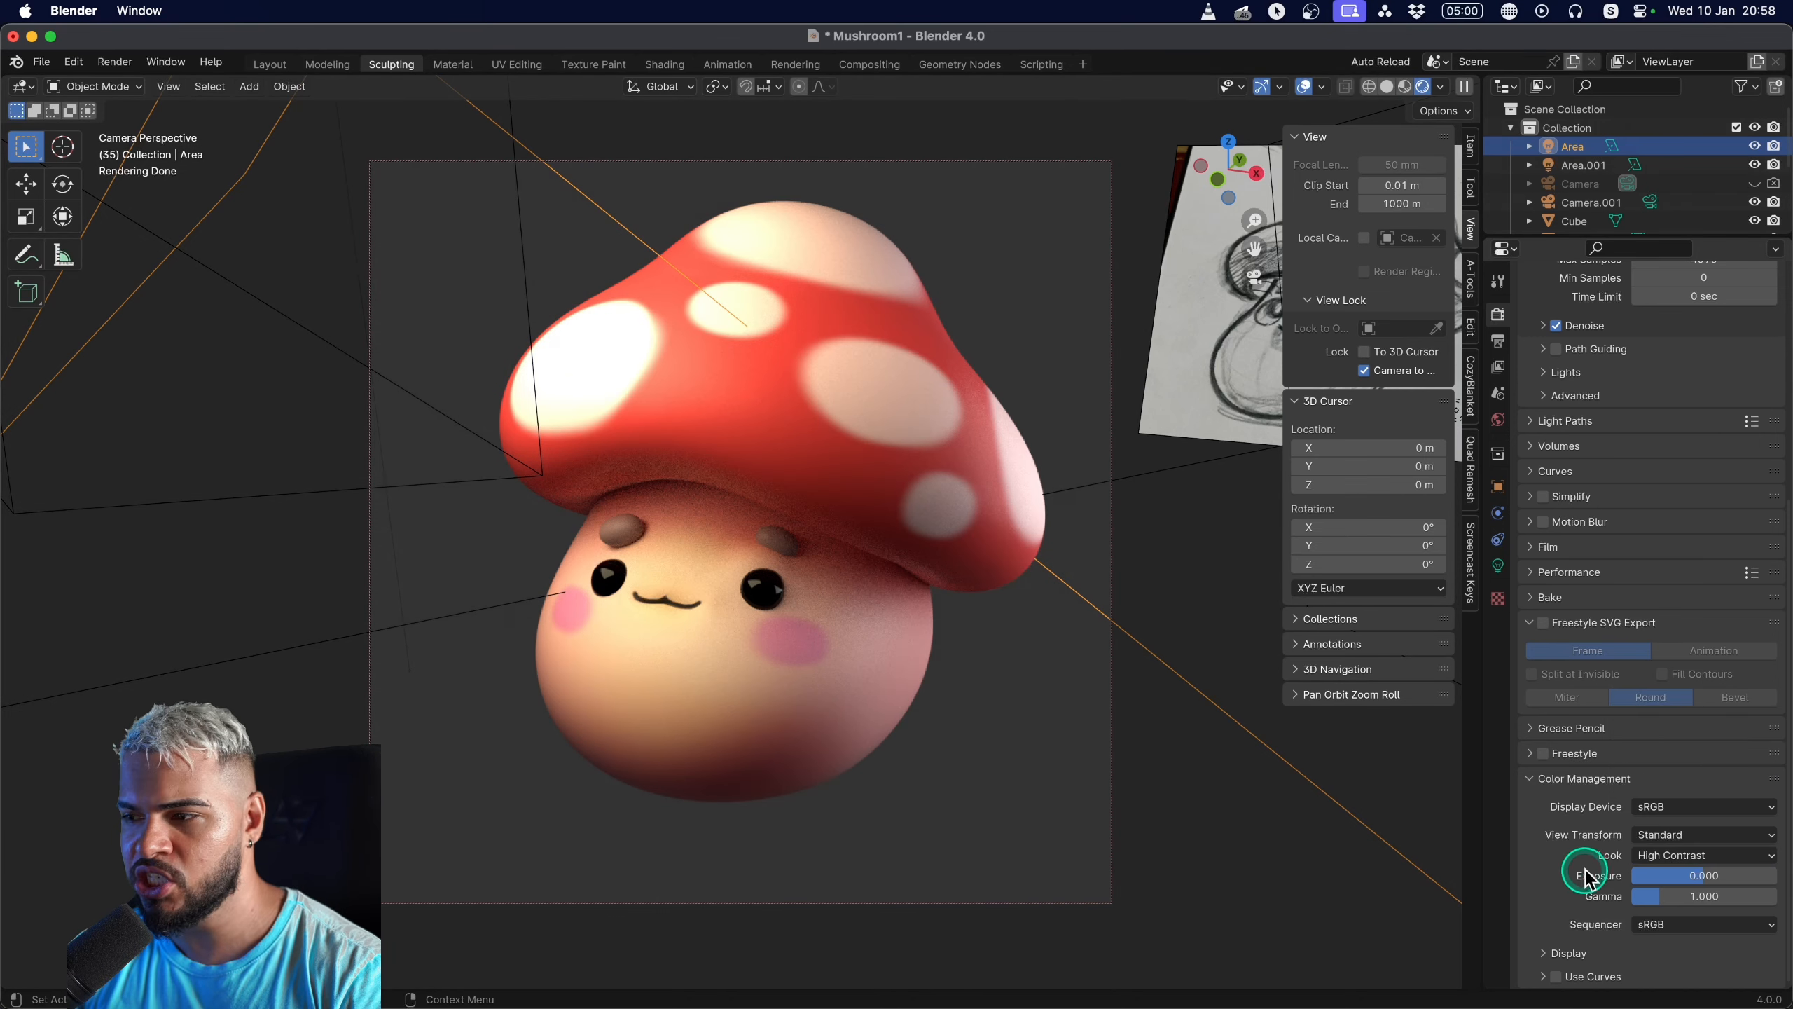
{"action": "left_click", "coordinate": [1683, 856]}
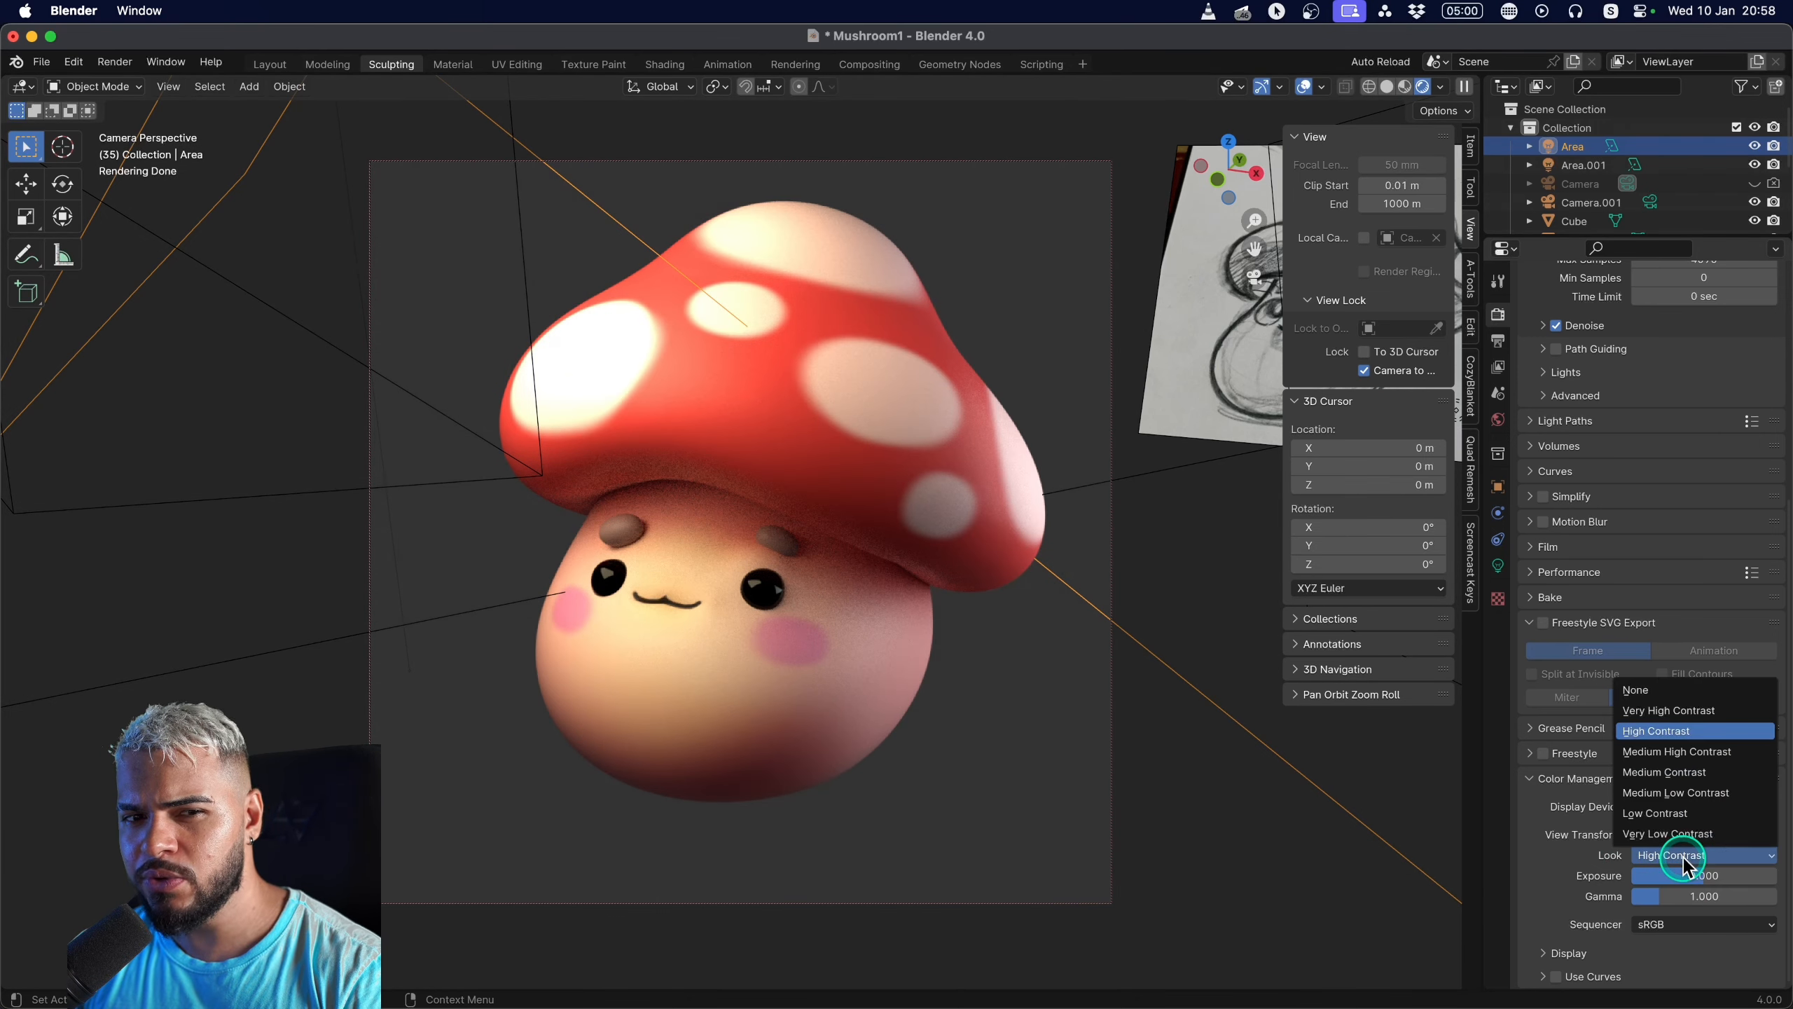
{"action": "left_click", "coordinate": [1663, 752]}
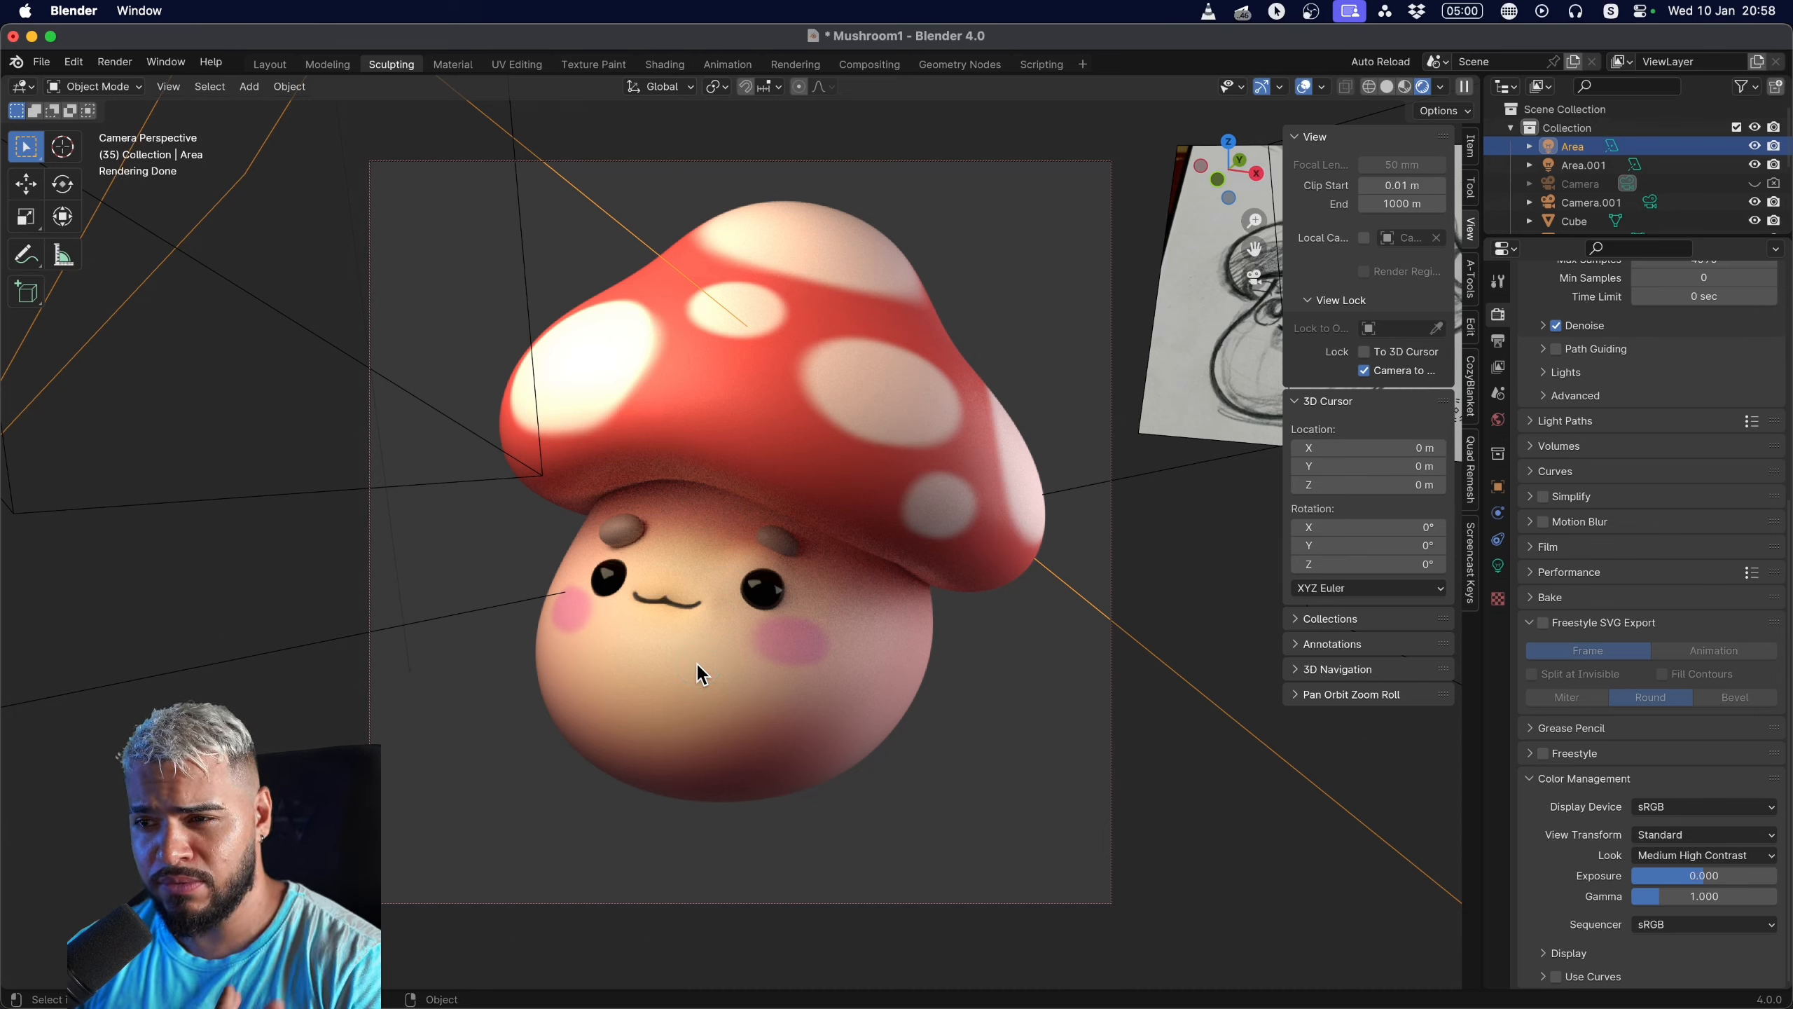
Try a cyan color on the selected area light, and settle on a pale warm white with hue 0.149, saturation 0.183 and value 1.000.
{"action": "scroll", "coordinate": [912, 505], "scroll_direction": "down", "scroll_amount": 1}
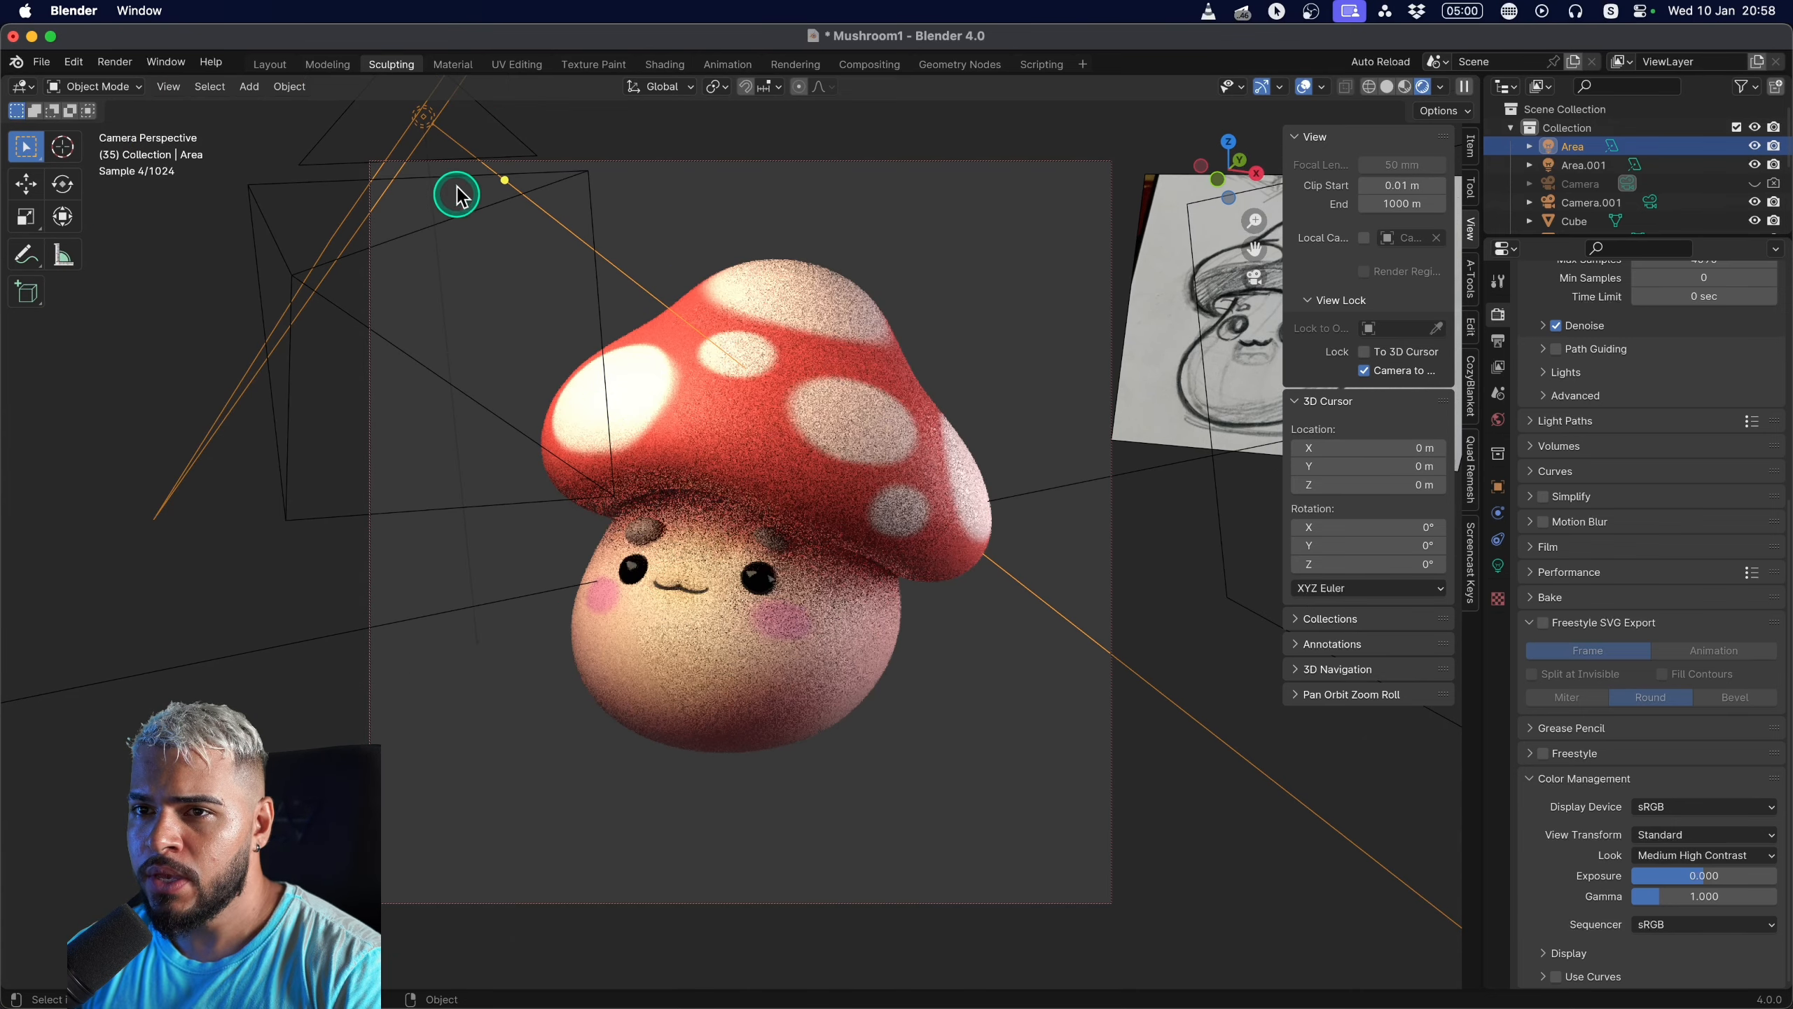
{"action": "left_click", "coordinate": [1497, 565]}
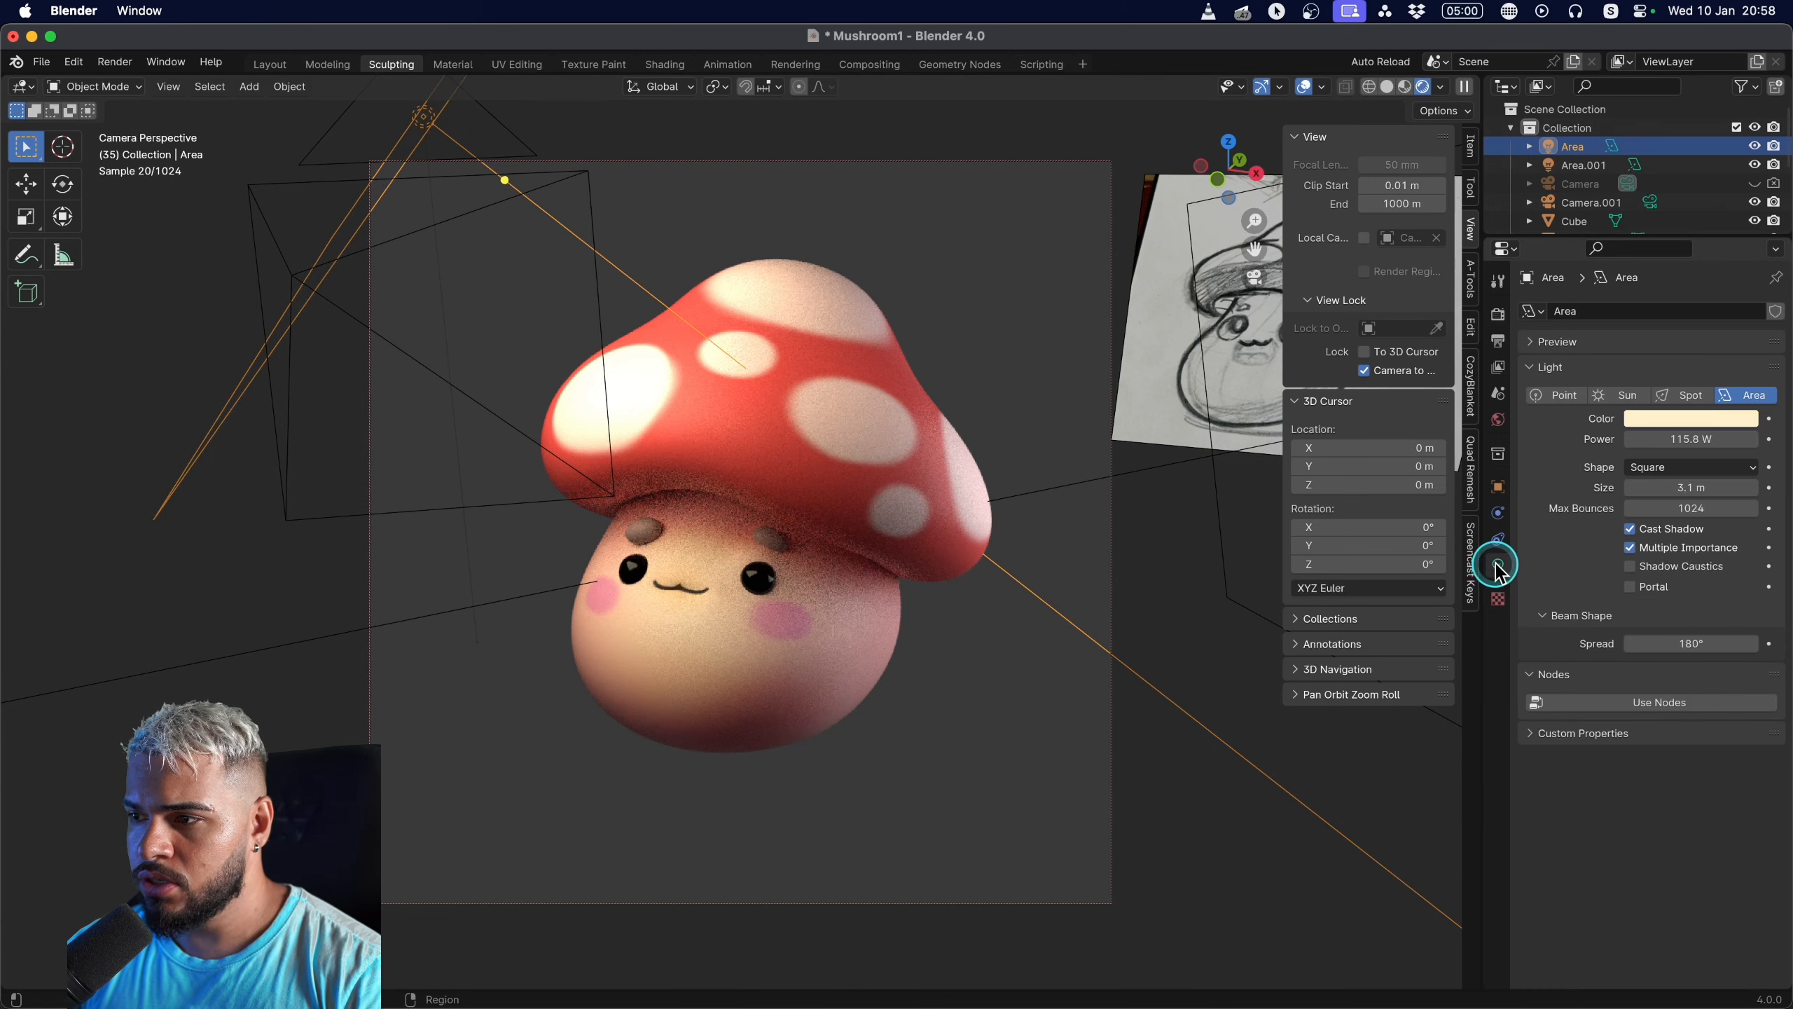
{"action": "left_click", "coordinate": [1643, 426]}
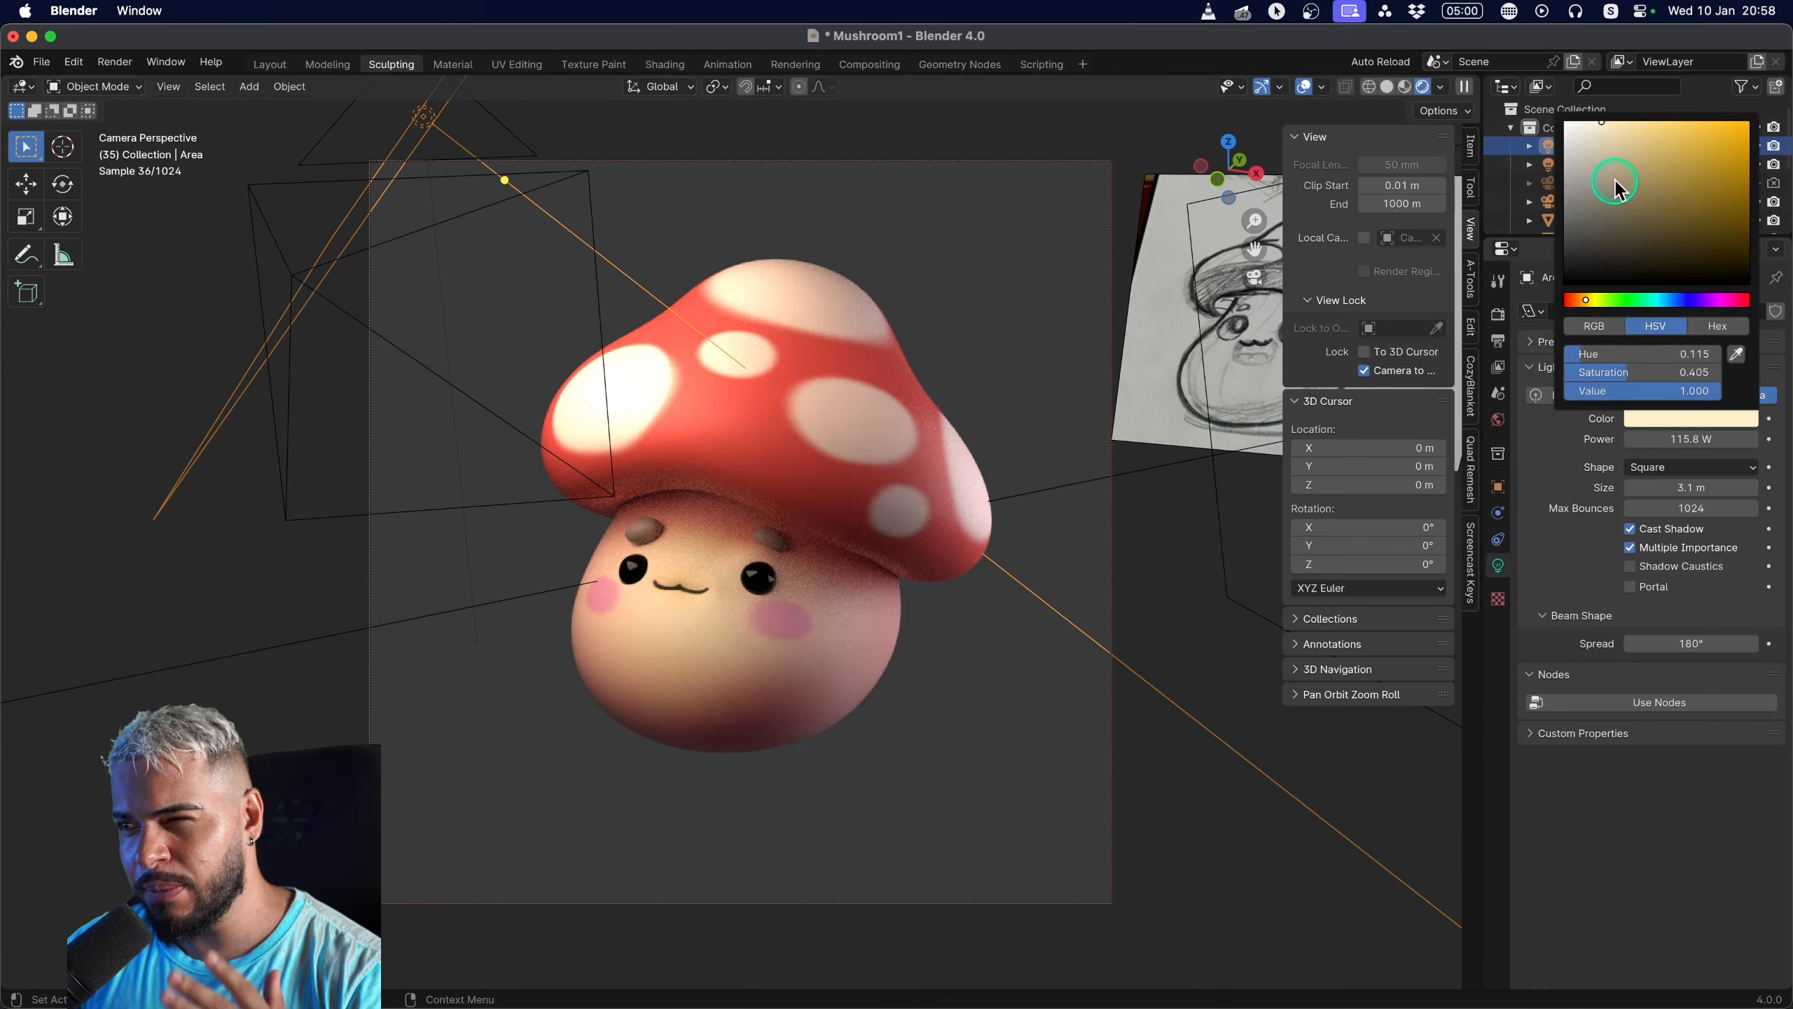
{"action": "left_click", "coordinate": [1659, 301]}
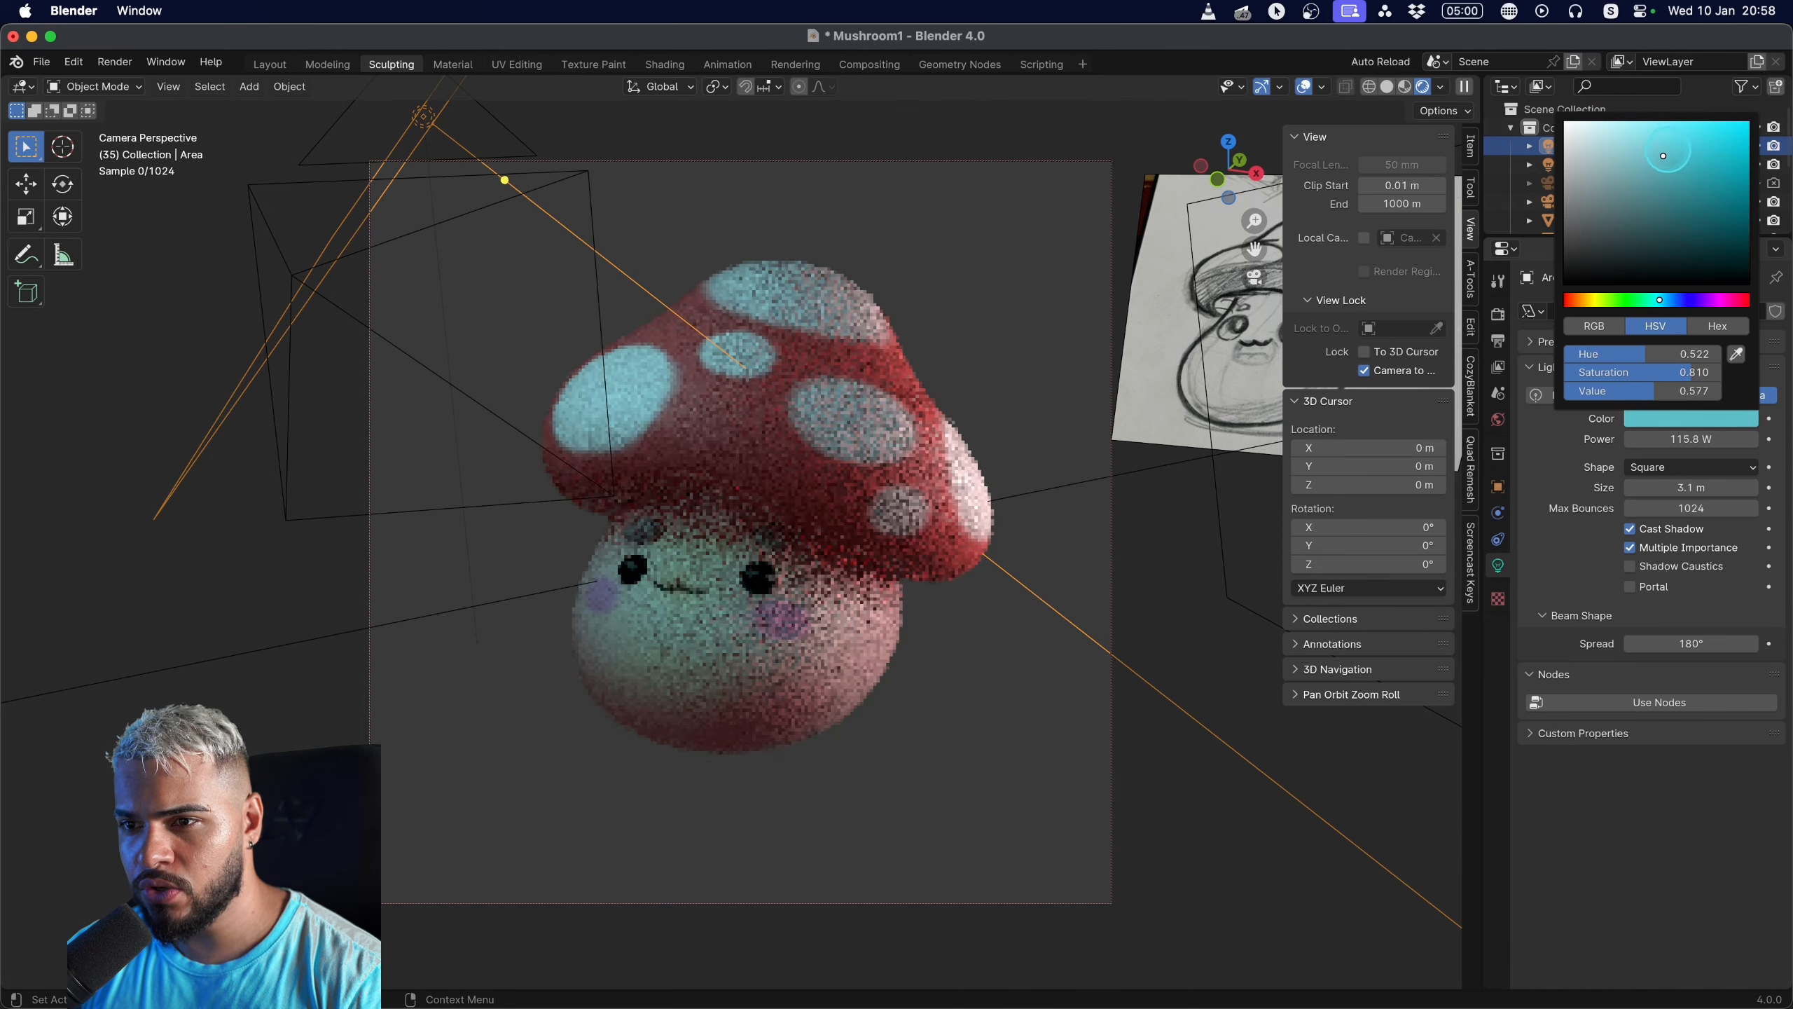
{"action": "left_click", "coordinate": [1676, 136]}
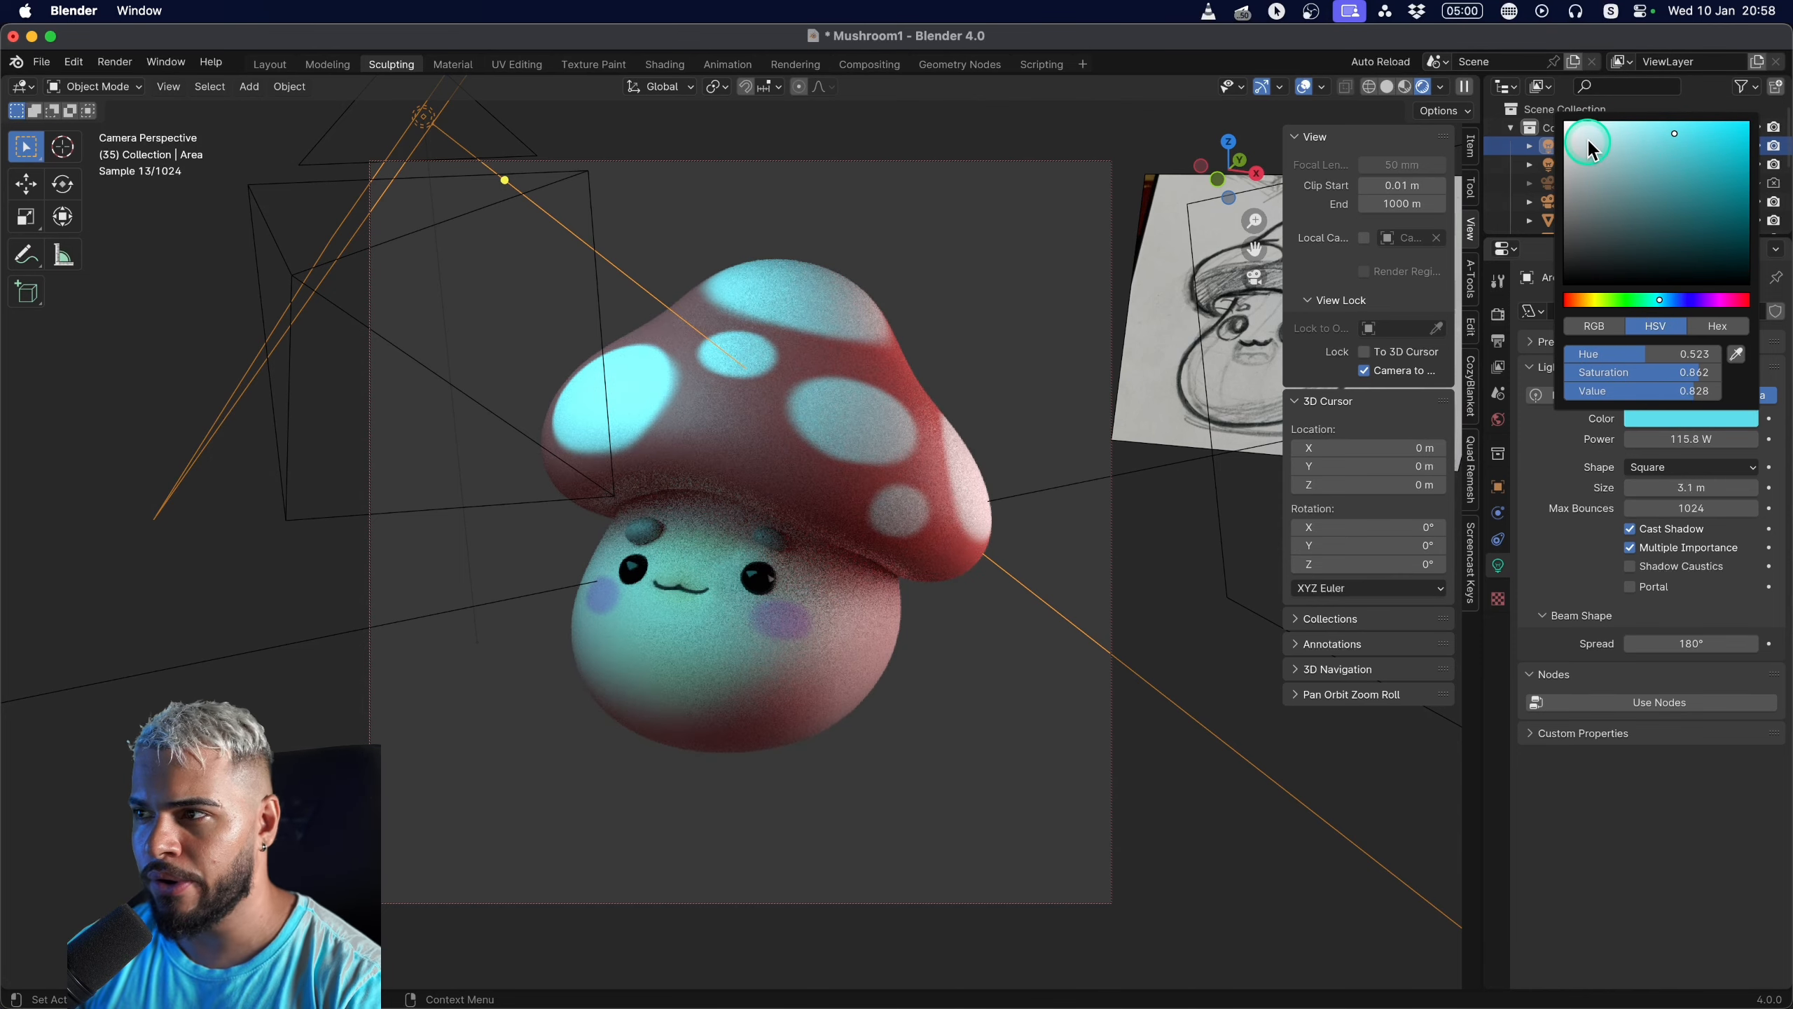
{"action": "left_click_drag", "start_coordinate": [1599, 147], "coordinate": [1579, 123]}
{"action": "left_click", "coordinate": [1607, 314]}
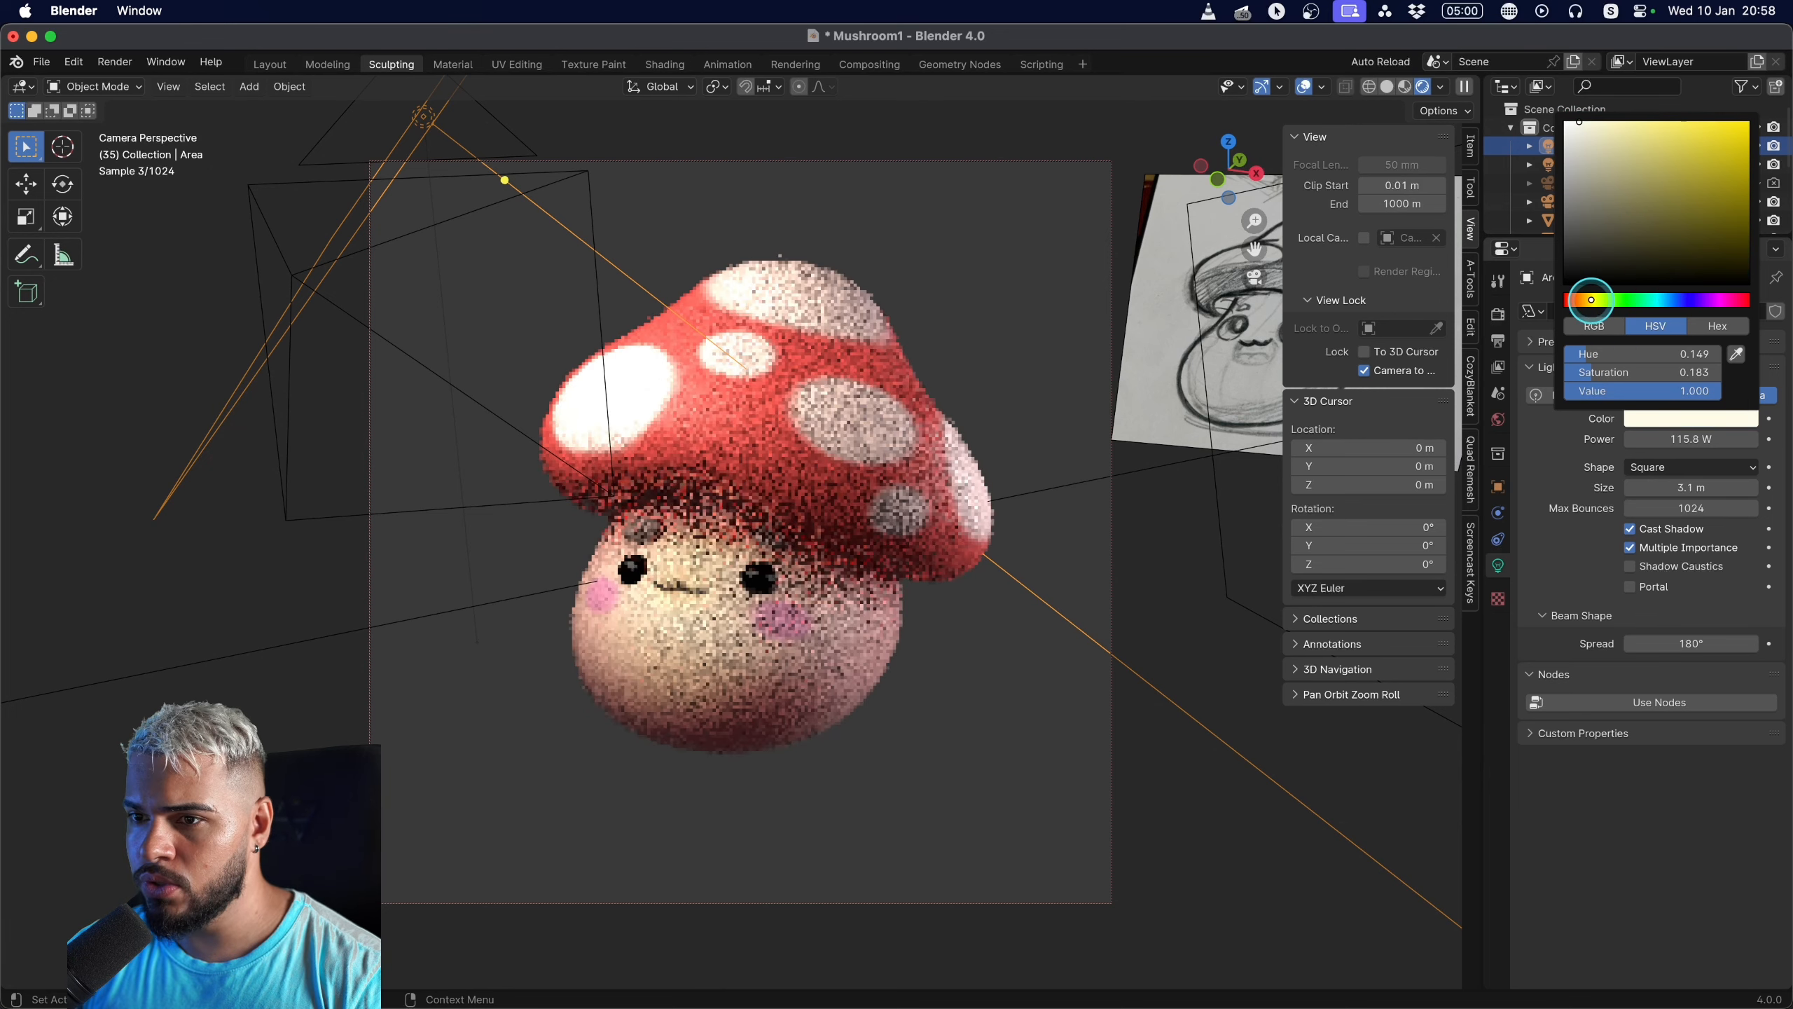
{"action": "left_click", "coordinate": [1659, 423]}
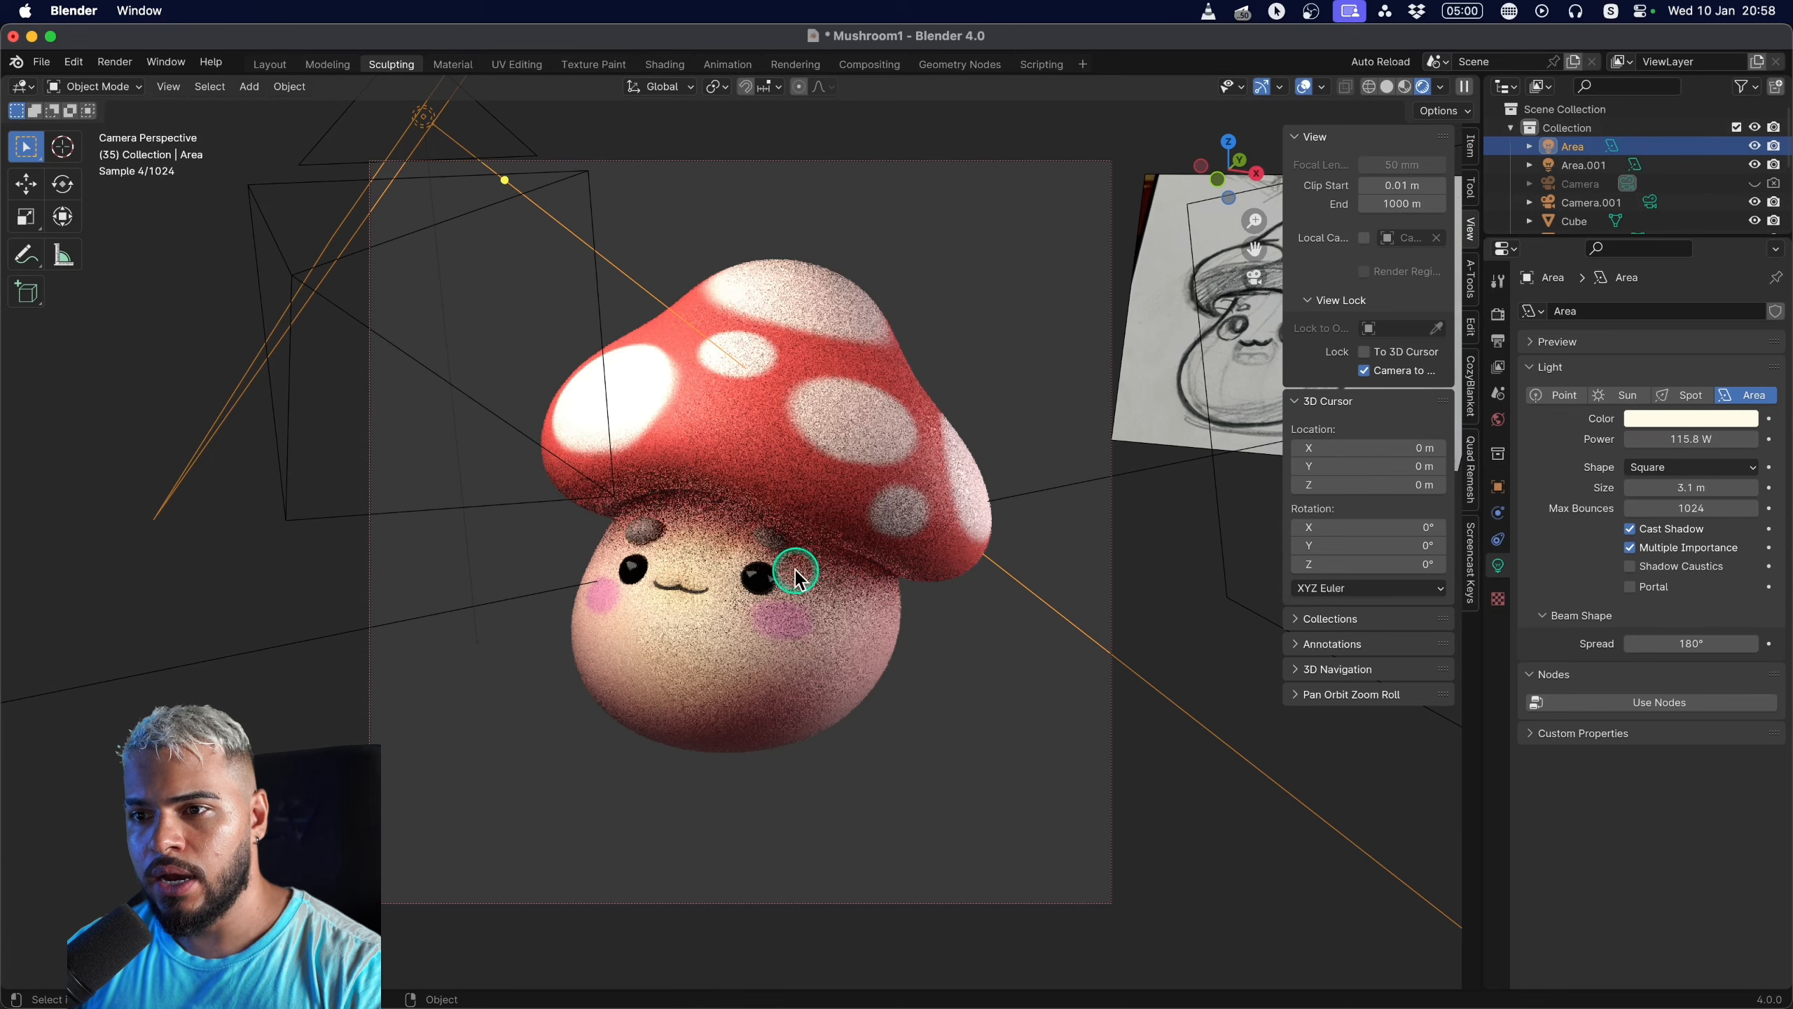
{"action": "scroll", "coordinate": [789, 572], "scroll_direction": "up", "scroll_amount": 3}
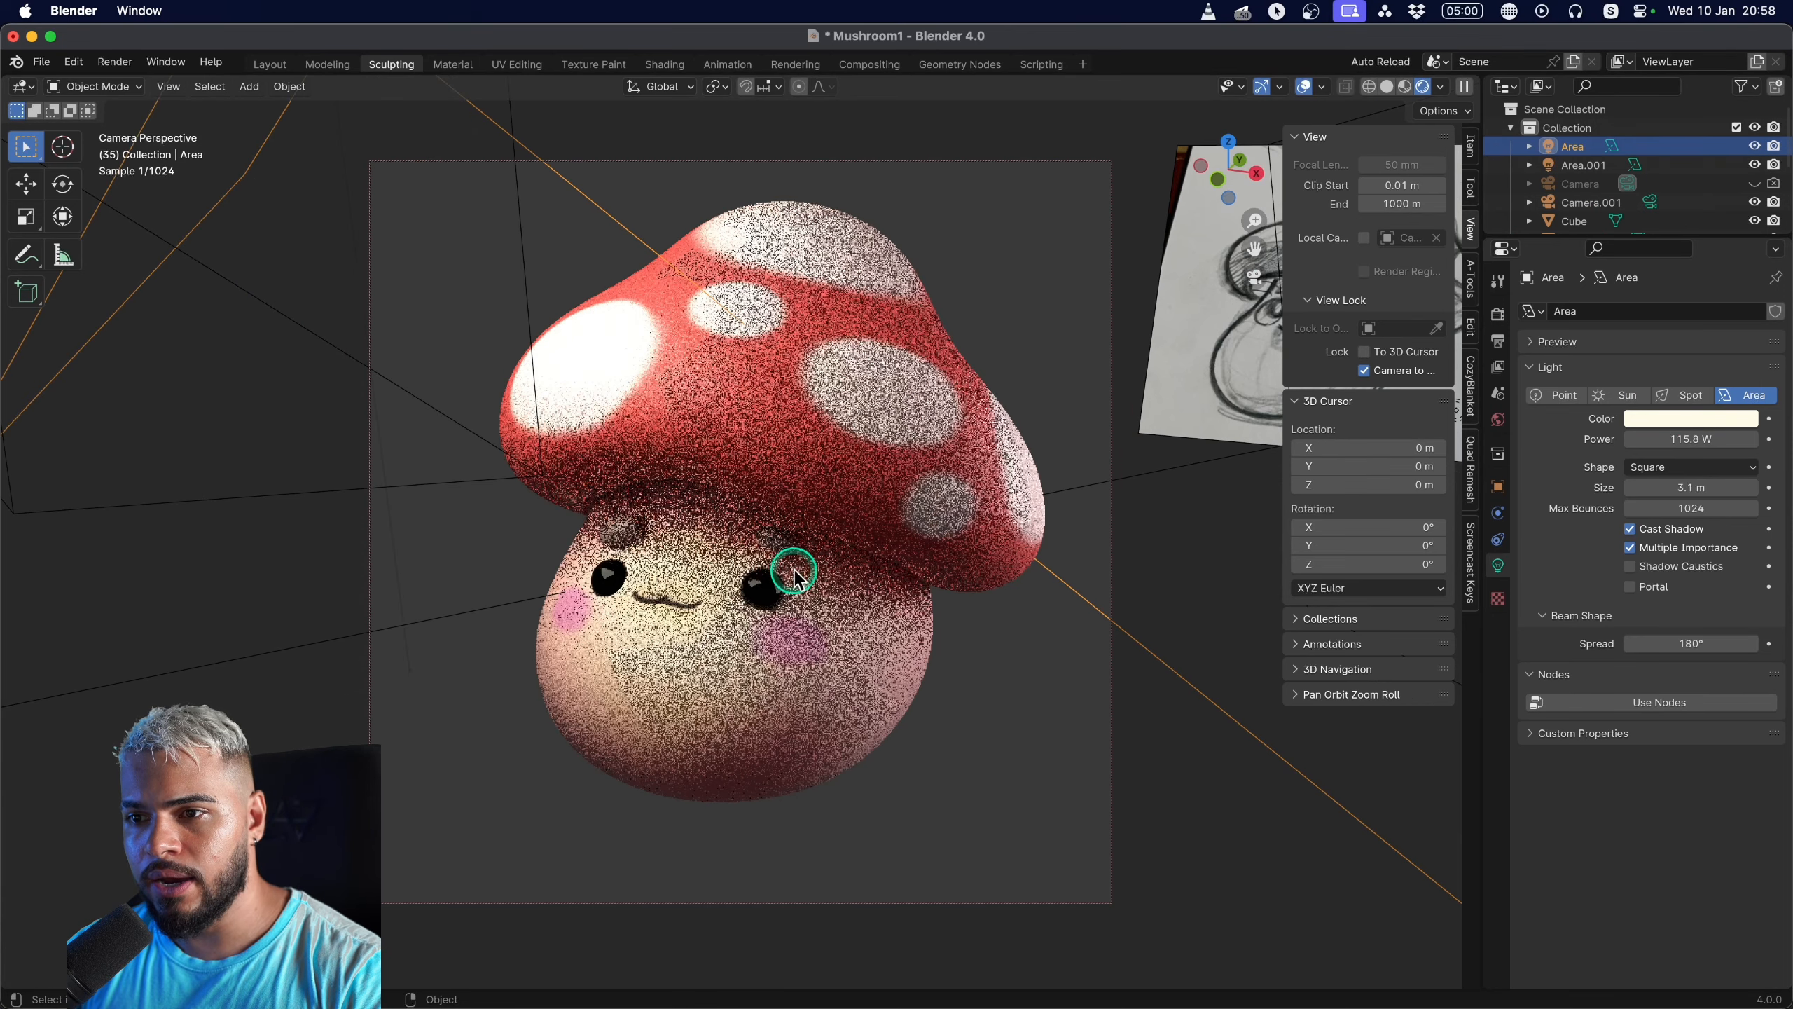
{"action": "left_click", "coordinate": [626, 535]}
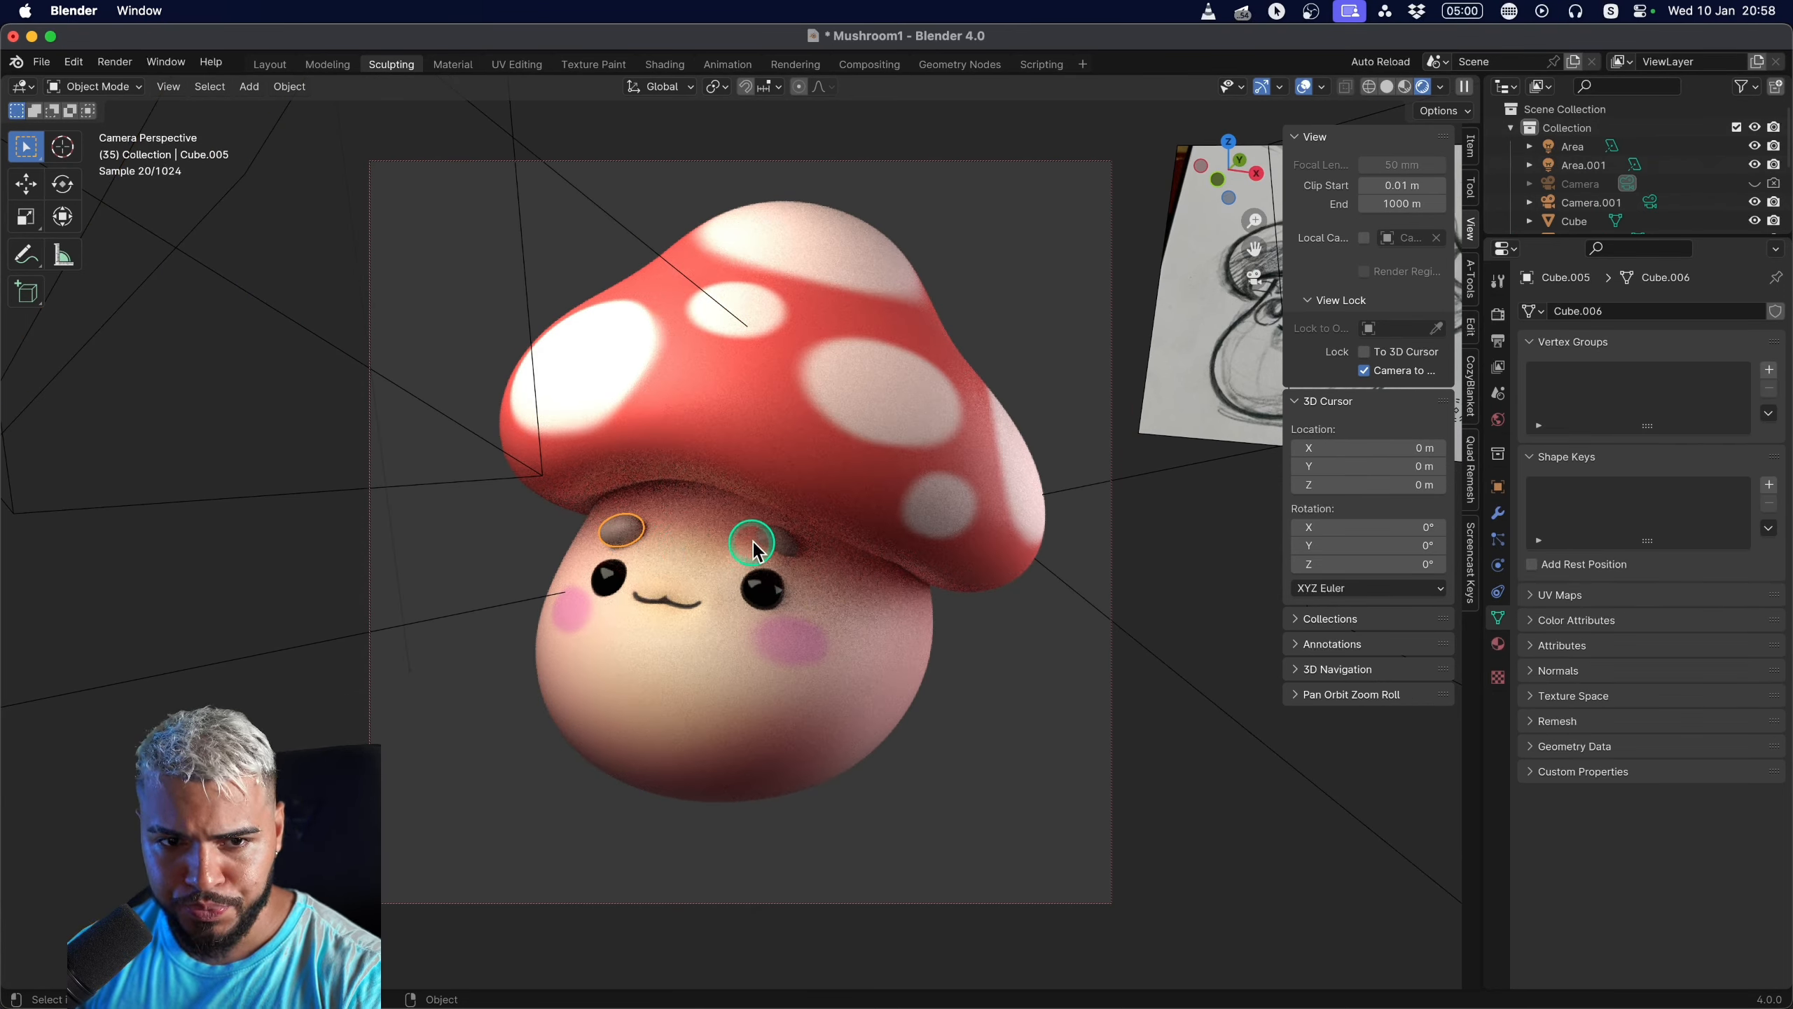
{"action": "left_click", "coordinate": [775, 548]}
Enlarge the object list and move the second area light, Area.001, closer to the mushroom.
{"action": "middle_click_drag", "start_coordinate": [770, 533], "coordinate": [938, 438]}
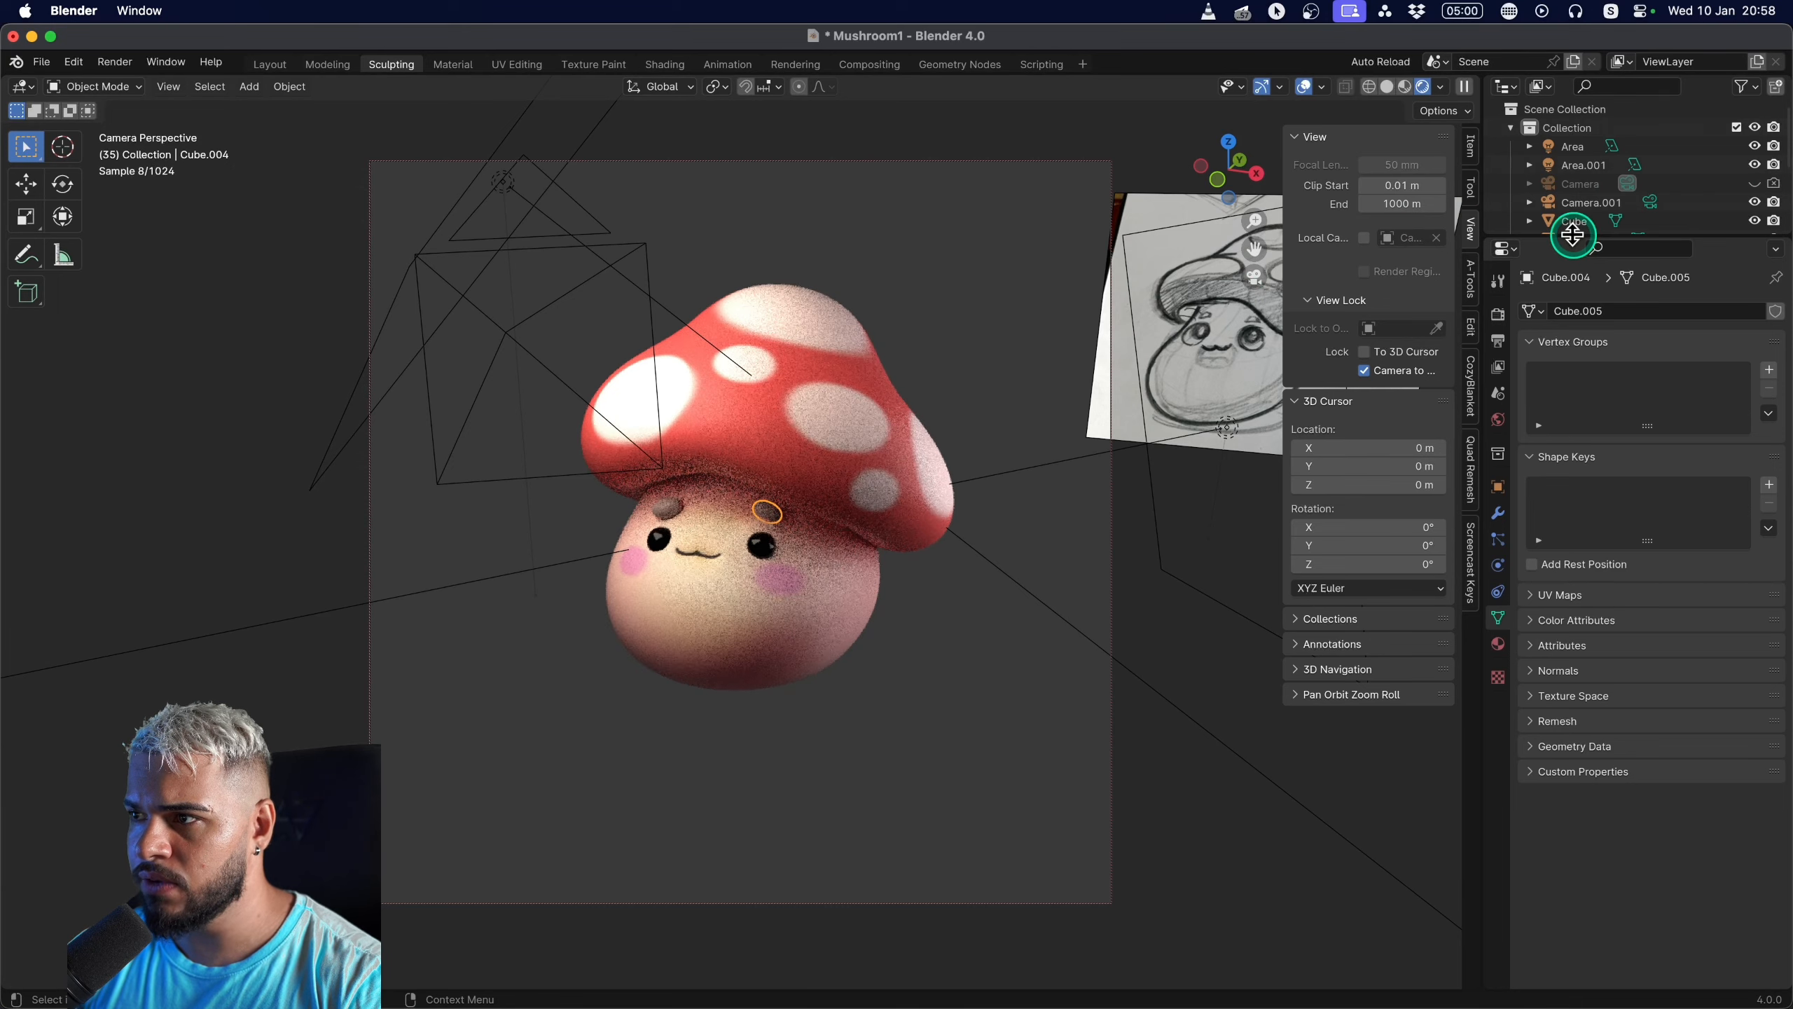
{"action": "left_click_drag", "start_coordinate": [1570, 236], "coordinate": [1573, 387]}
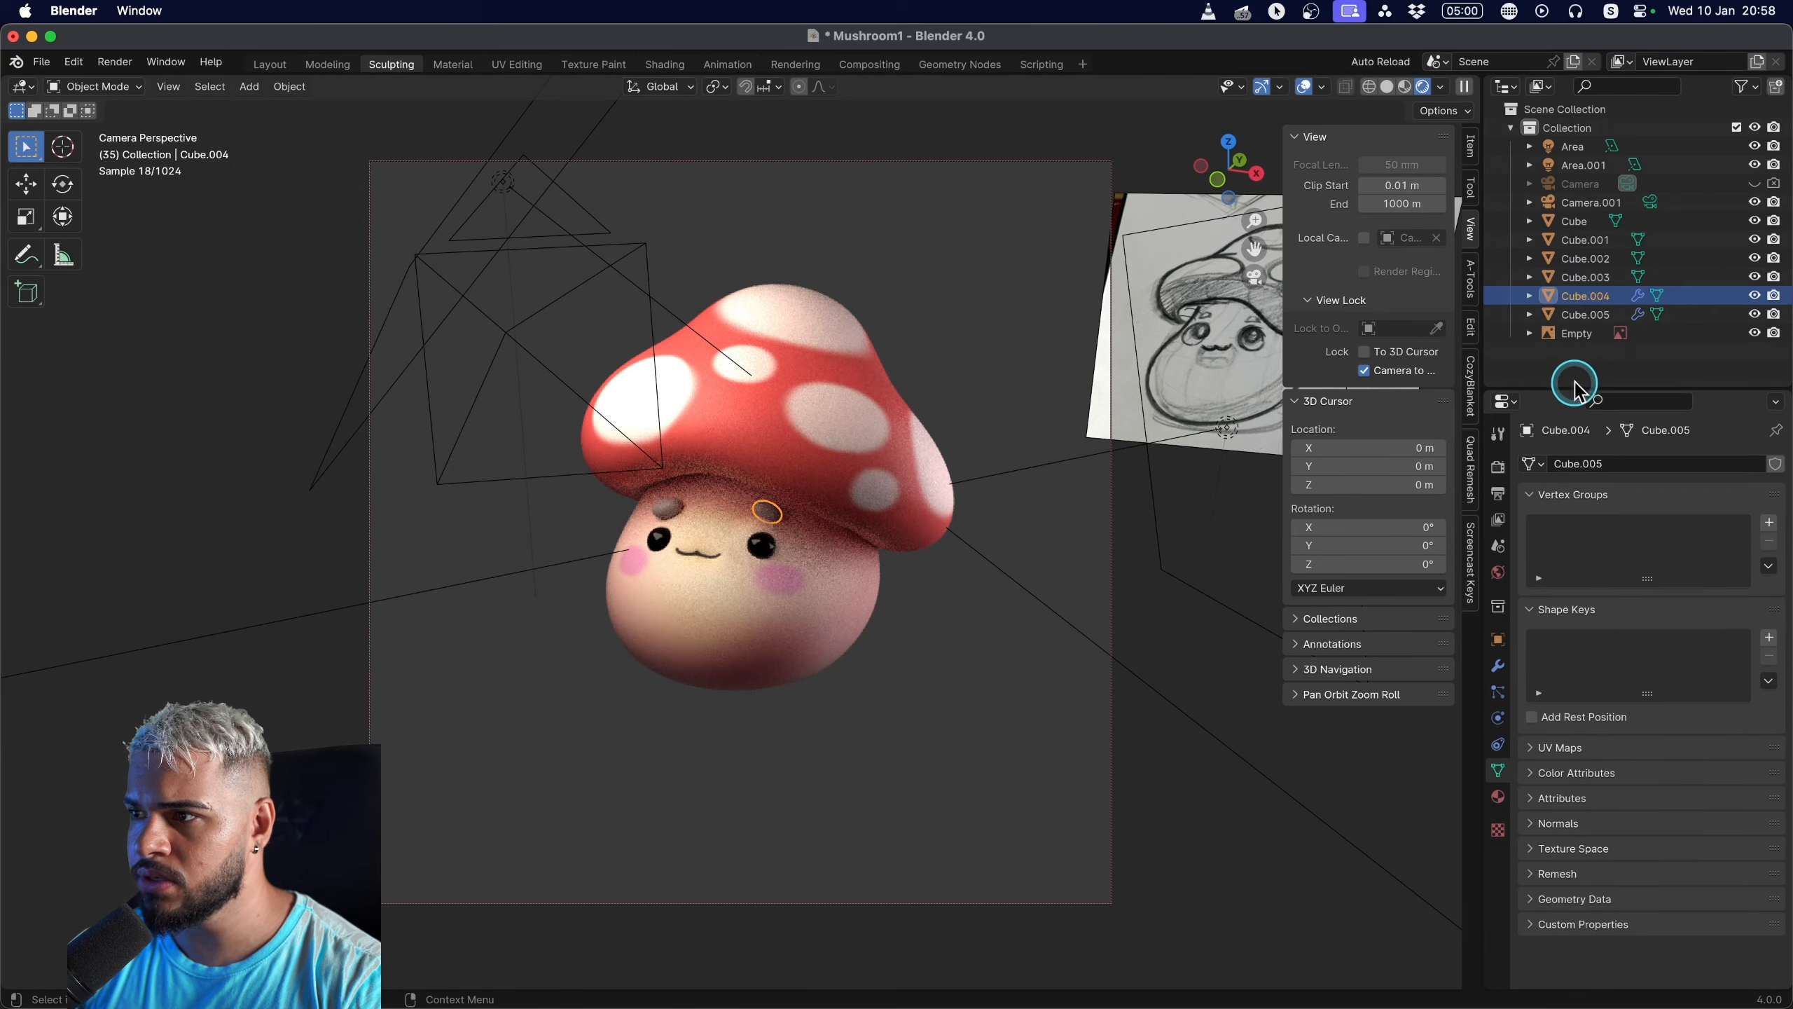
{"action": "left_click", "coordinate": [1584, 167]}
{"action": "key", "text": "g"}
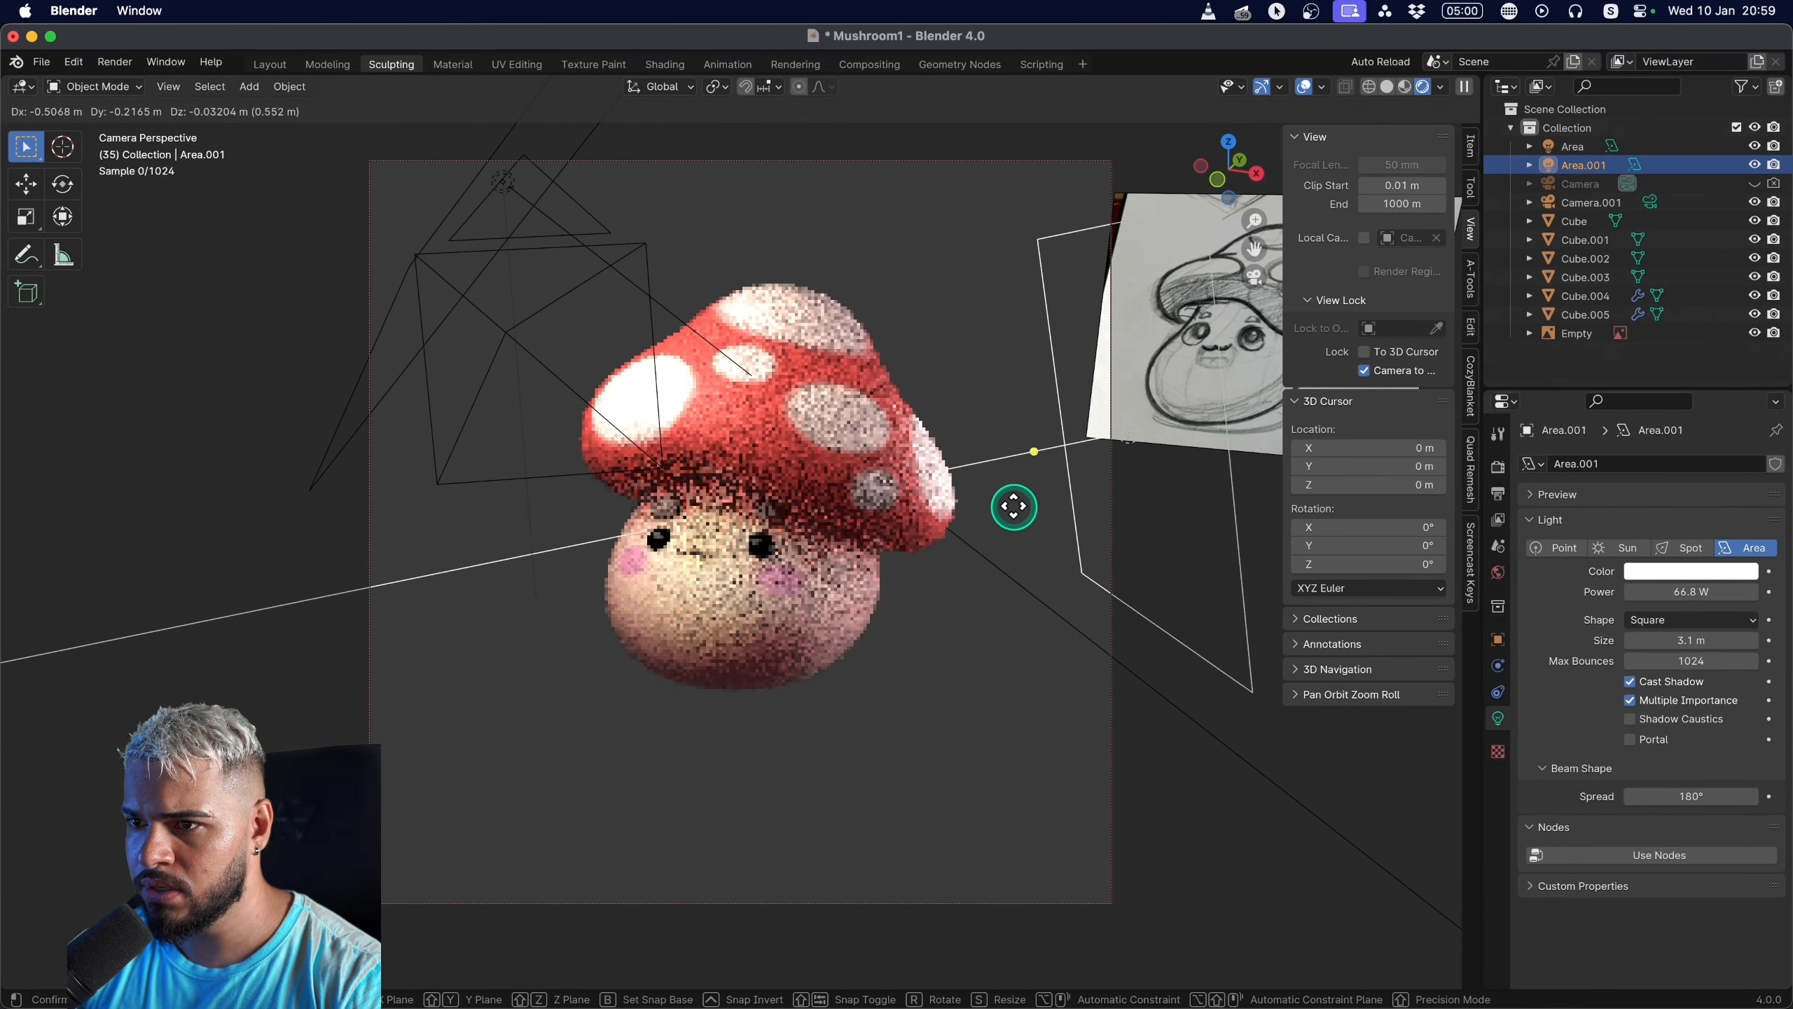
{"action": "left_click", "coordinate": [976, 501]}
{"action": "scroll", "coordinate": [938, 516], "scroll_direction": "up", "scroll_amount": 3}
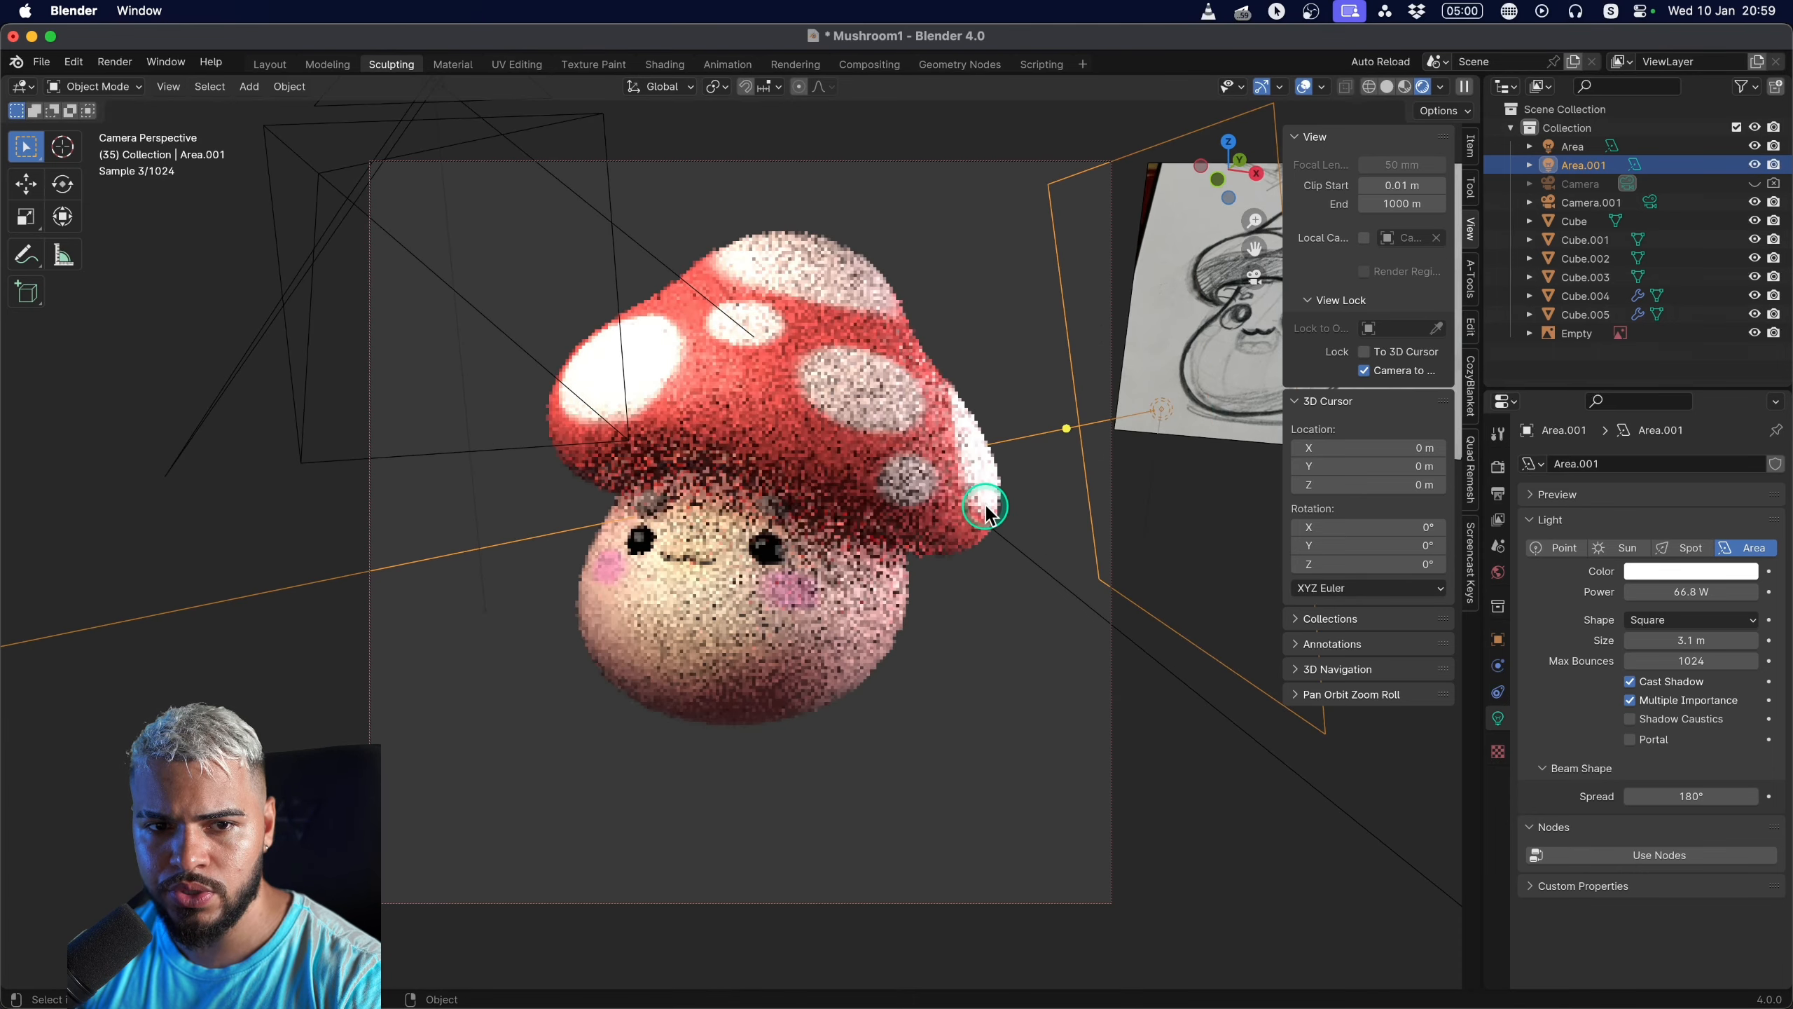
{"action": "middle_click_drag", "start_coordinate": [911, 530], "coordinate": [885, 563], "text": "shift"}
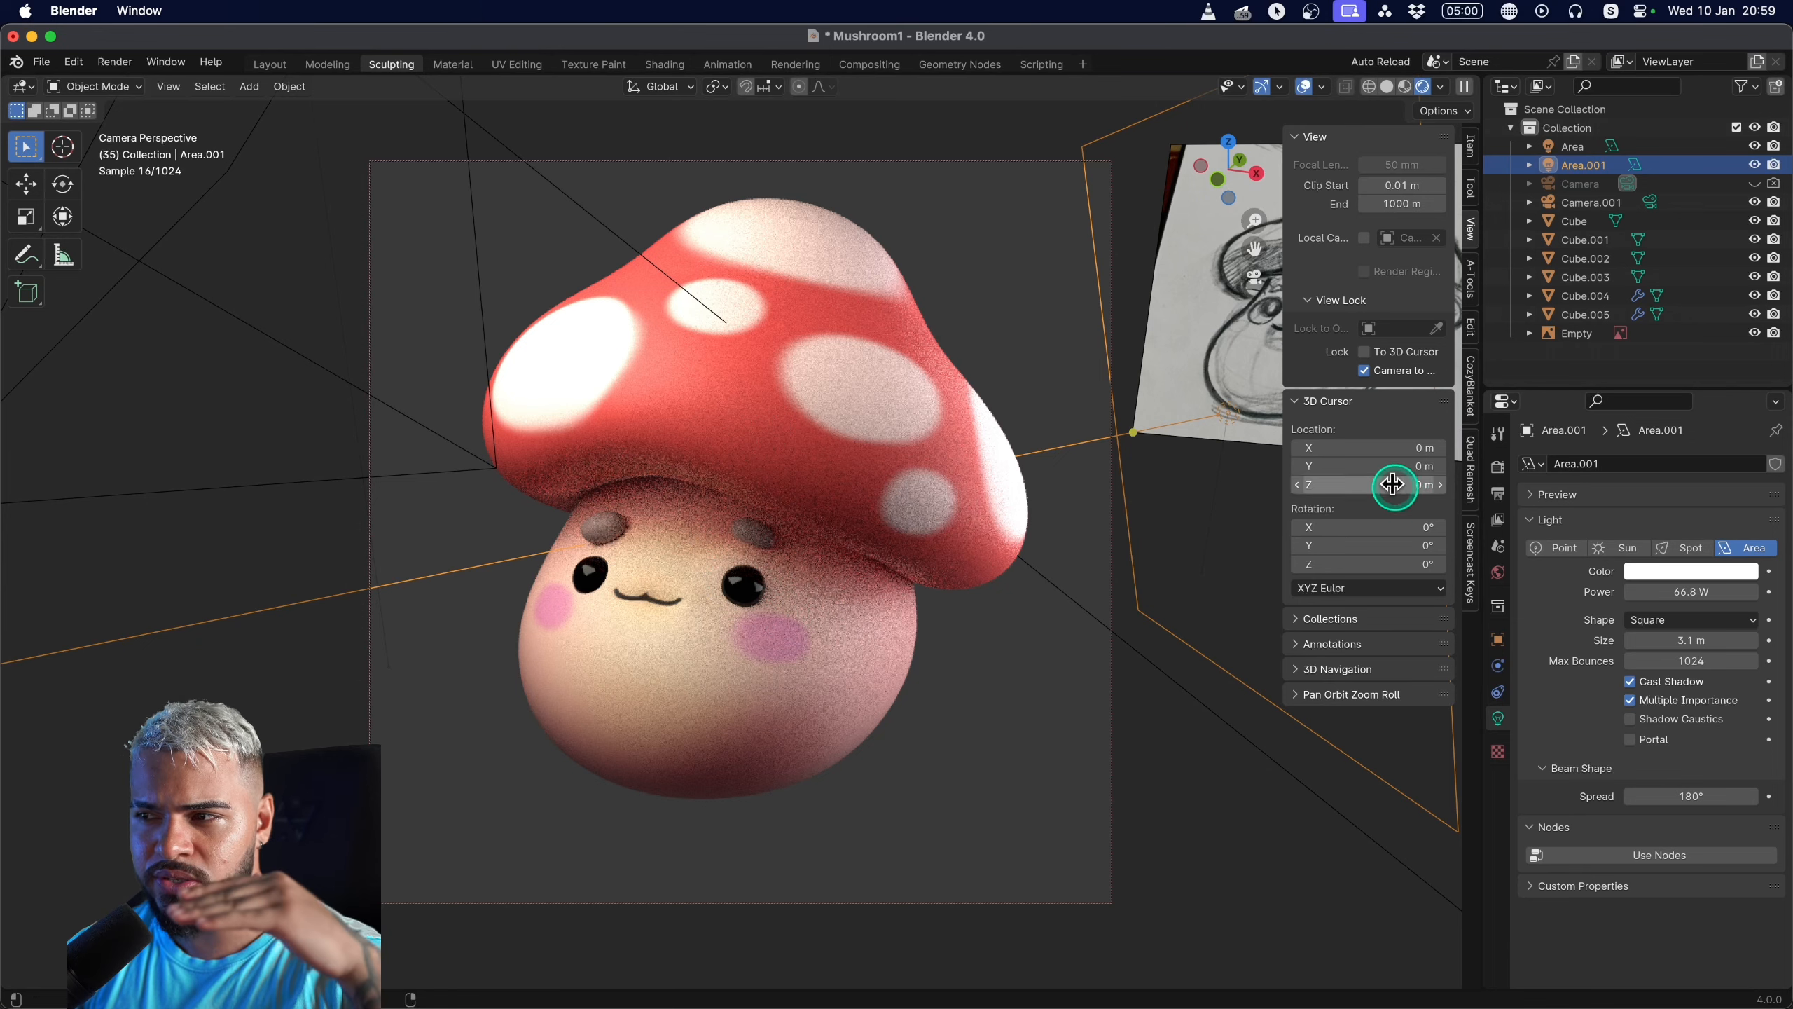
Try the EEVEE render engine on the scene, and return to Cycles.
{"action": "left_click", "coordinate": [1490, 470]}
{"action": "left_click", "coordinate": [1652, 467]}
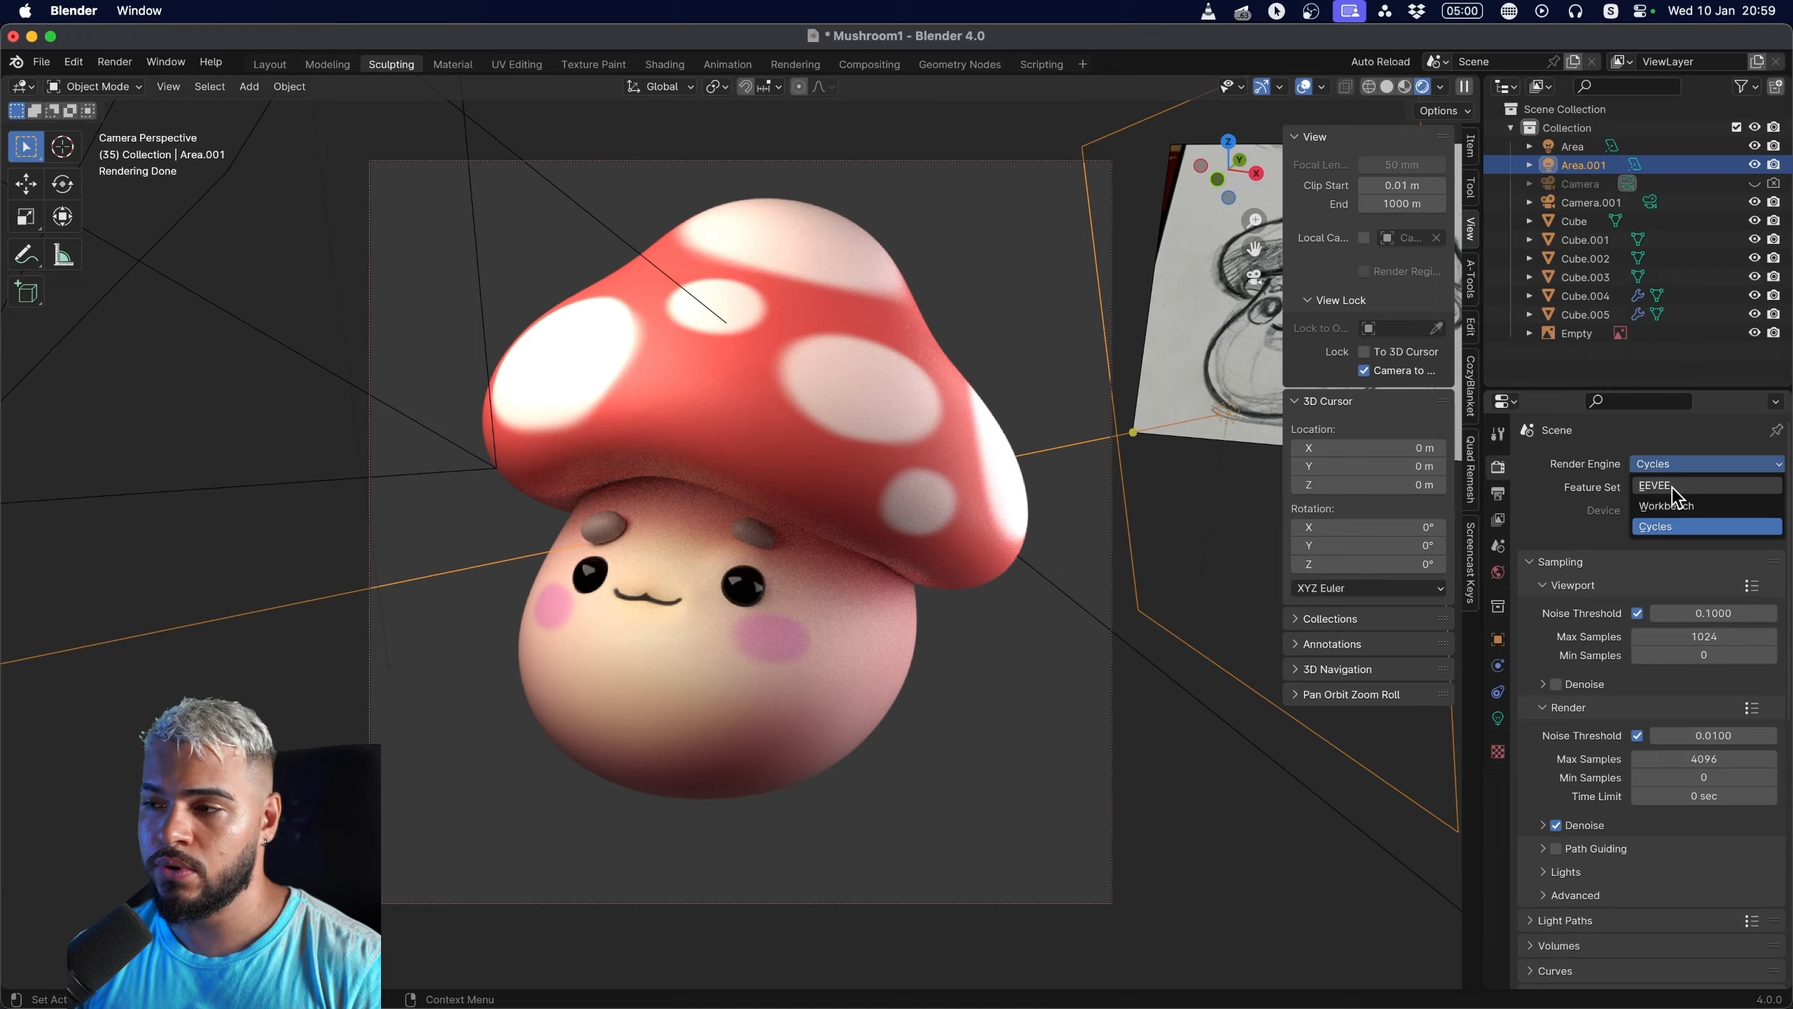
{"action": "left_click", "coordinate": [1673, 488]}
{"action": "mouse_move", "coordinate": [949, 637]}
{"action": "middle_mouse_down"}
{"action": "mouse_move", "coordinate": [856, 641]}
{"action": "mouse_move", "coordinate": [982, 617]}
{"action": "mouse_move", "coordinate": [848, 645]}
{"action": "mouse_move", "coordinate": [873, 744]}
{"action": "mouse_move", "coordinate": [820, 706]}
{"action": "mouse_move", "coordinate": [756, 721]}
{"action": "mouse_move", "coordinate": [825, 540]}
{"action": "mouse_move", "coordinate": [1309, 468]}
{"action": "mouse_move", "coordinate": [891, 558]}
{"action": "mouse_move", "coordinate": [925, 548]}
{"action": "middle_mouse_up"}
{"action": "left_click", "coordinate": [1652, 465]}
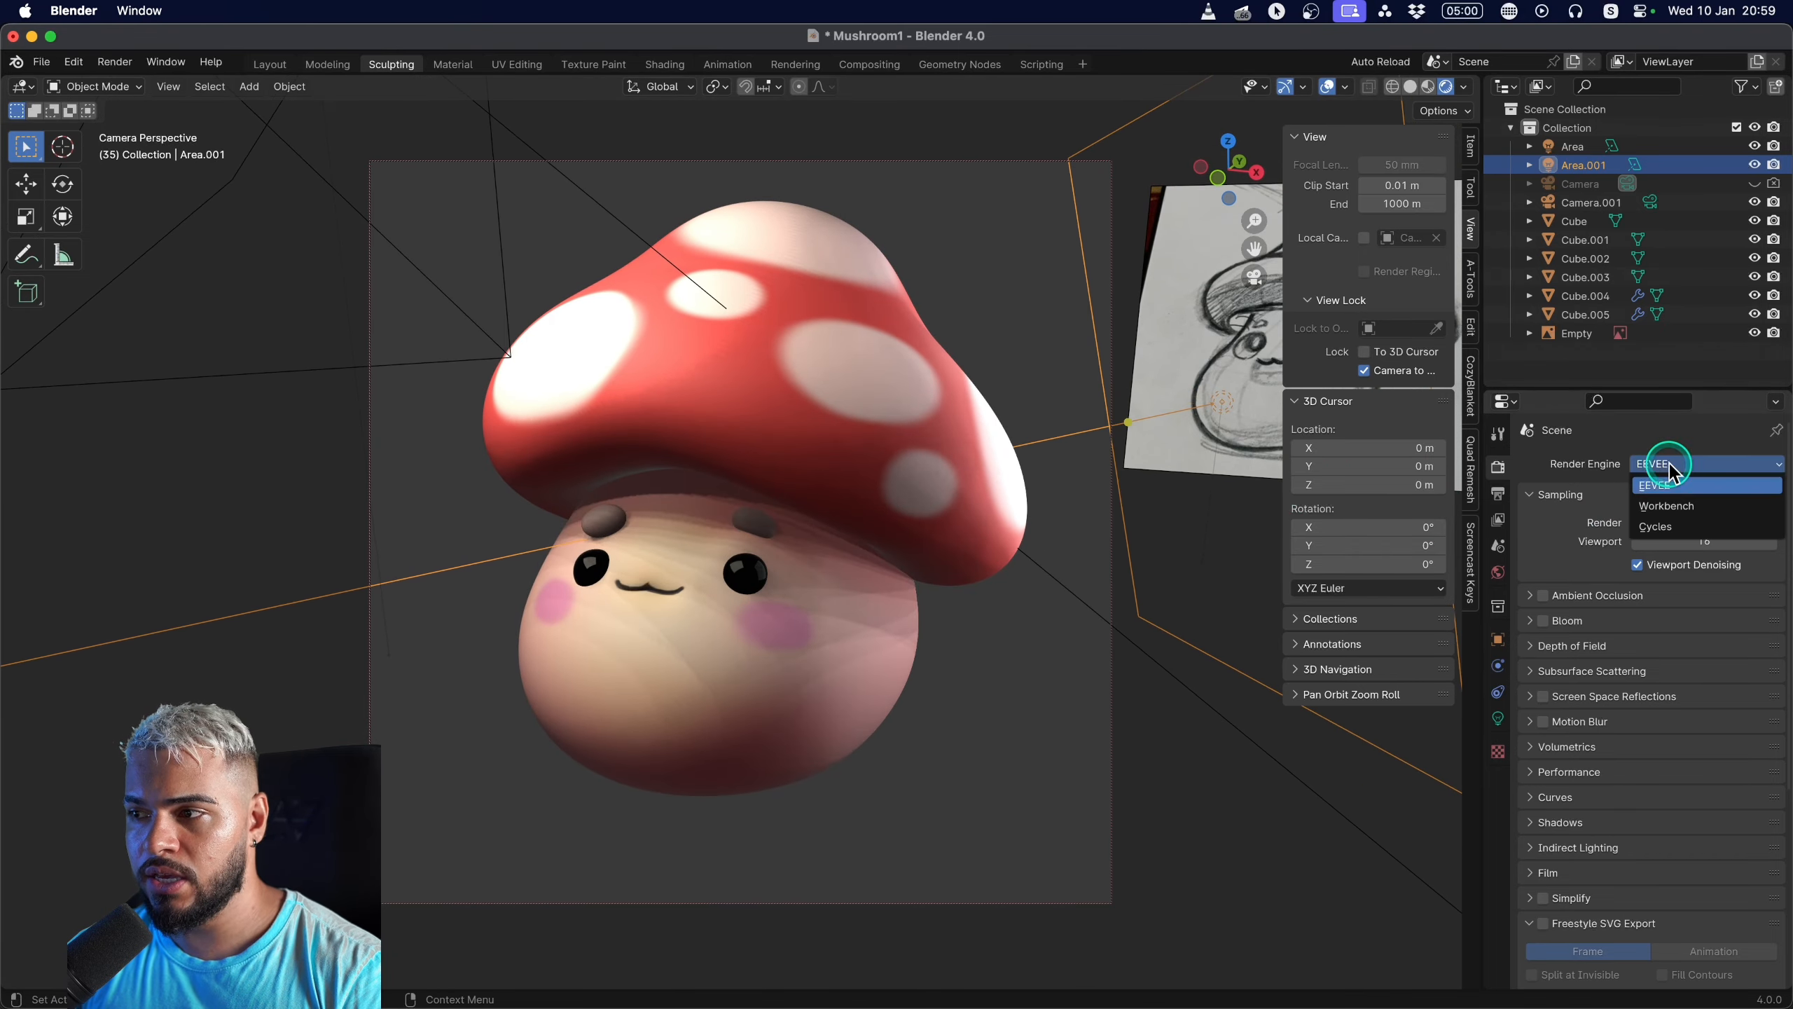
{"action": "left_click", "coordinate": [1671, 531]}
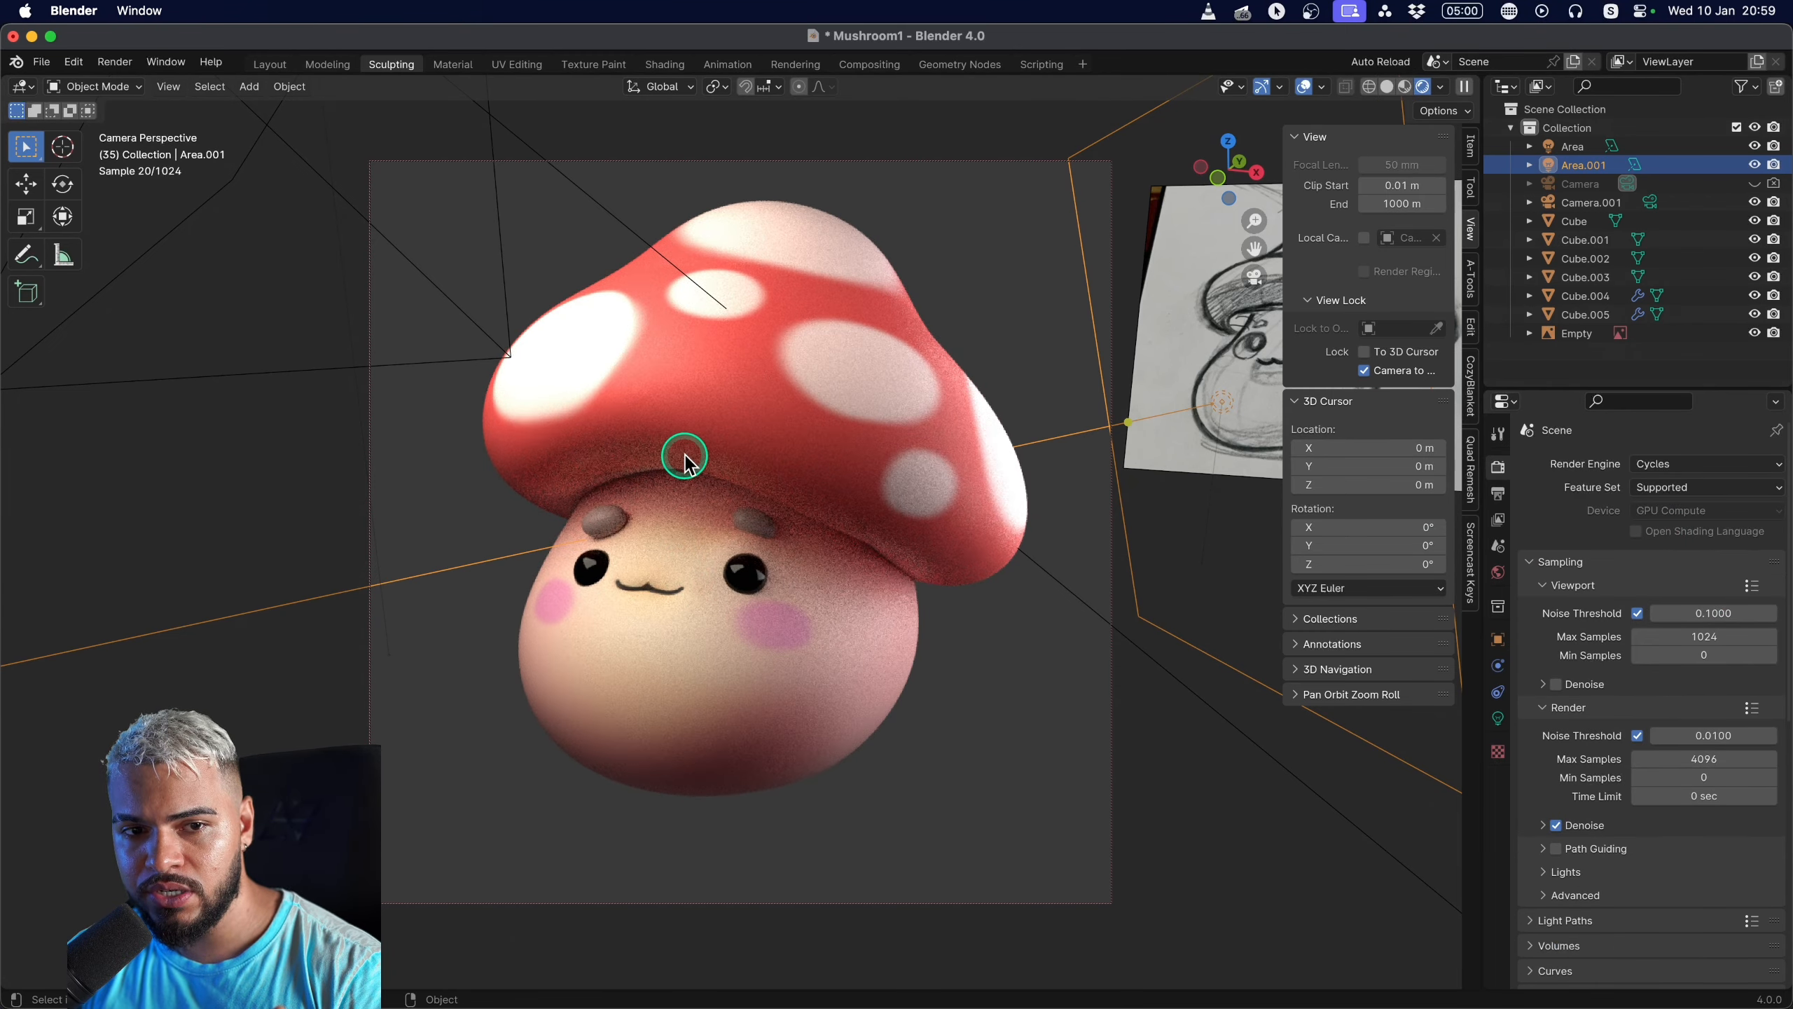
Reframe the mushroom through the locked camera and move the sketch reference image farther away from it.
{"action": "middle_click_drag", "start_coordinate": [684, 457], "coordinate": [704, 600]}
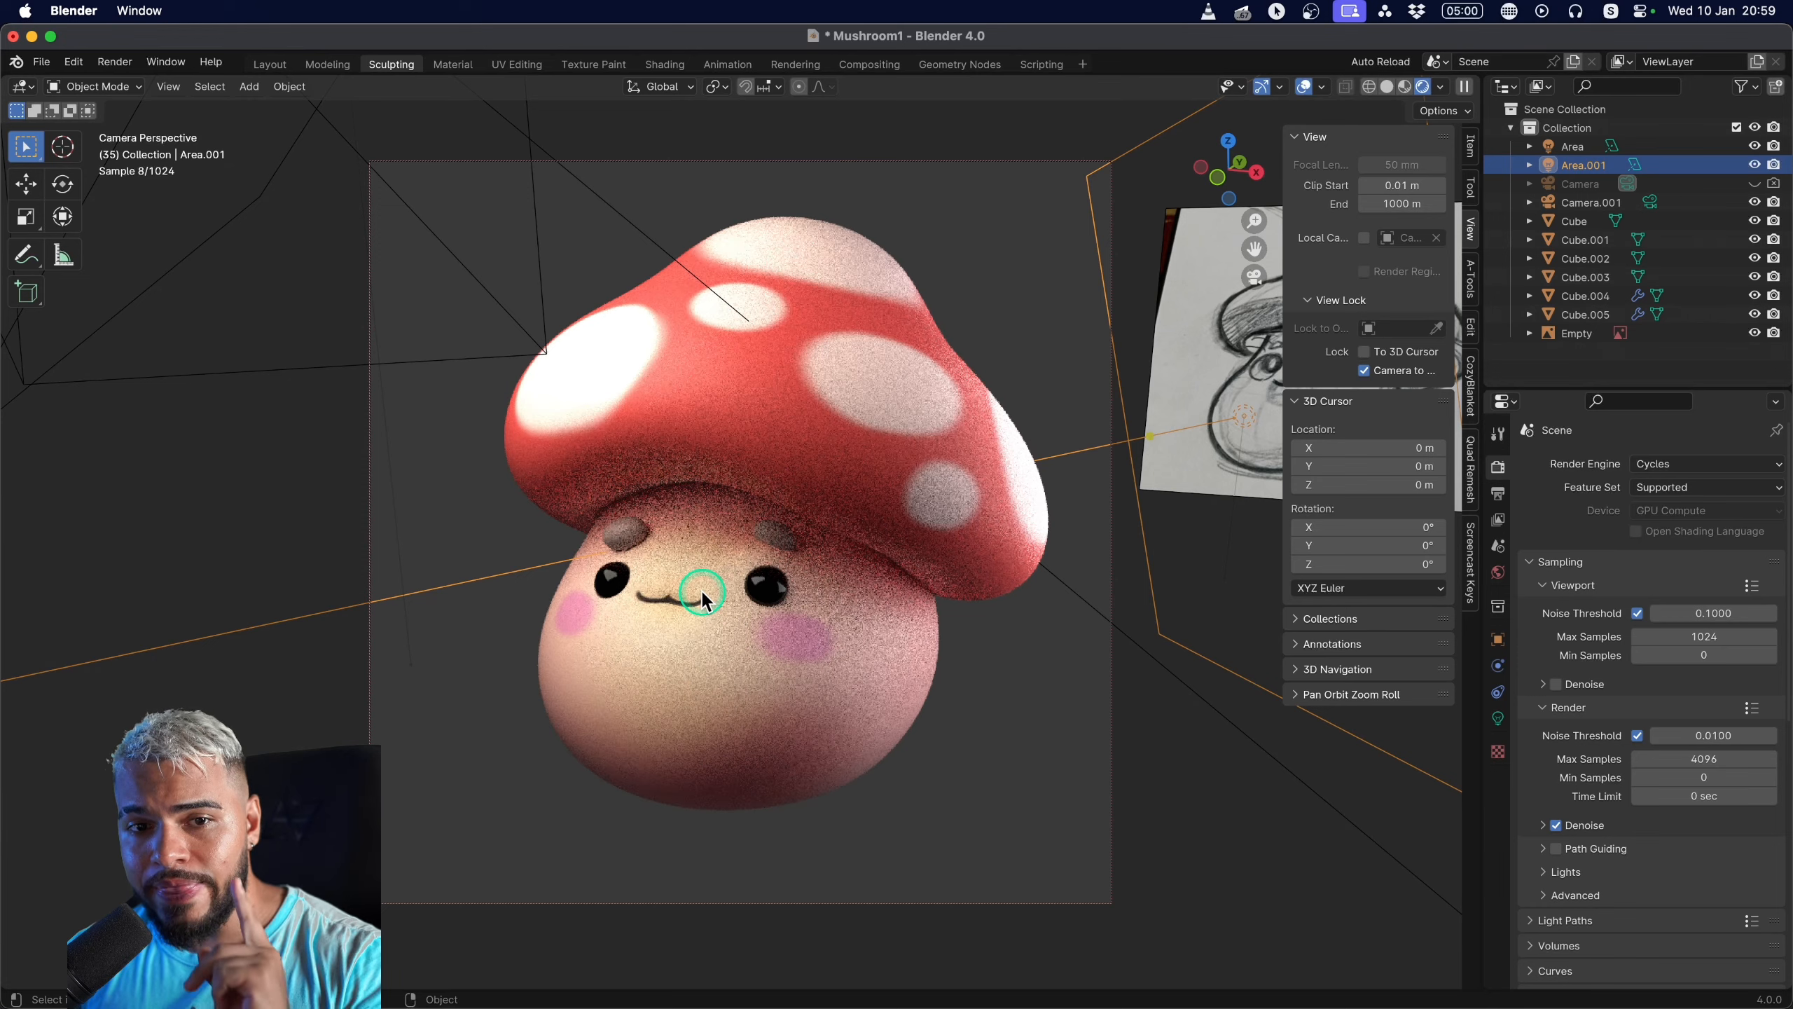
{"action": "left_click", "coordinate": [1221, 441]}
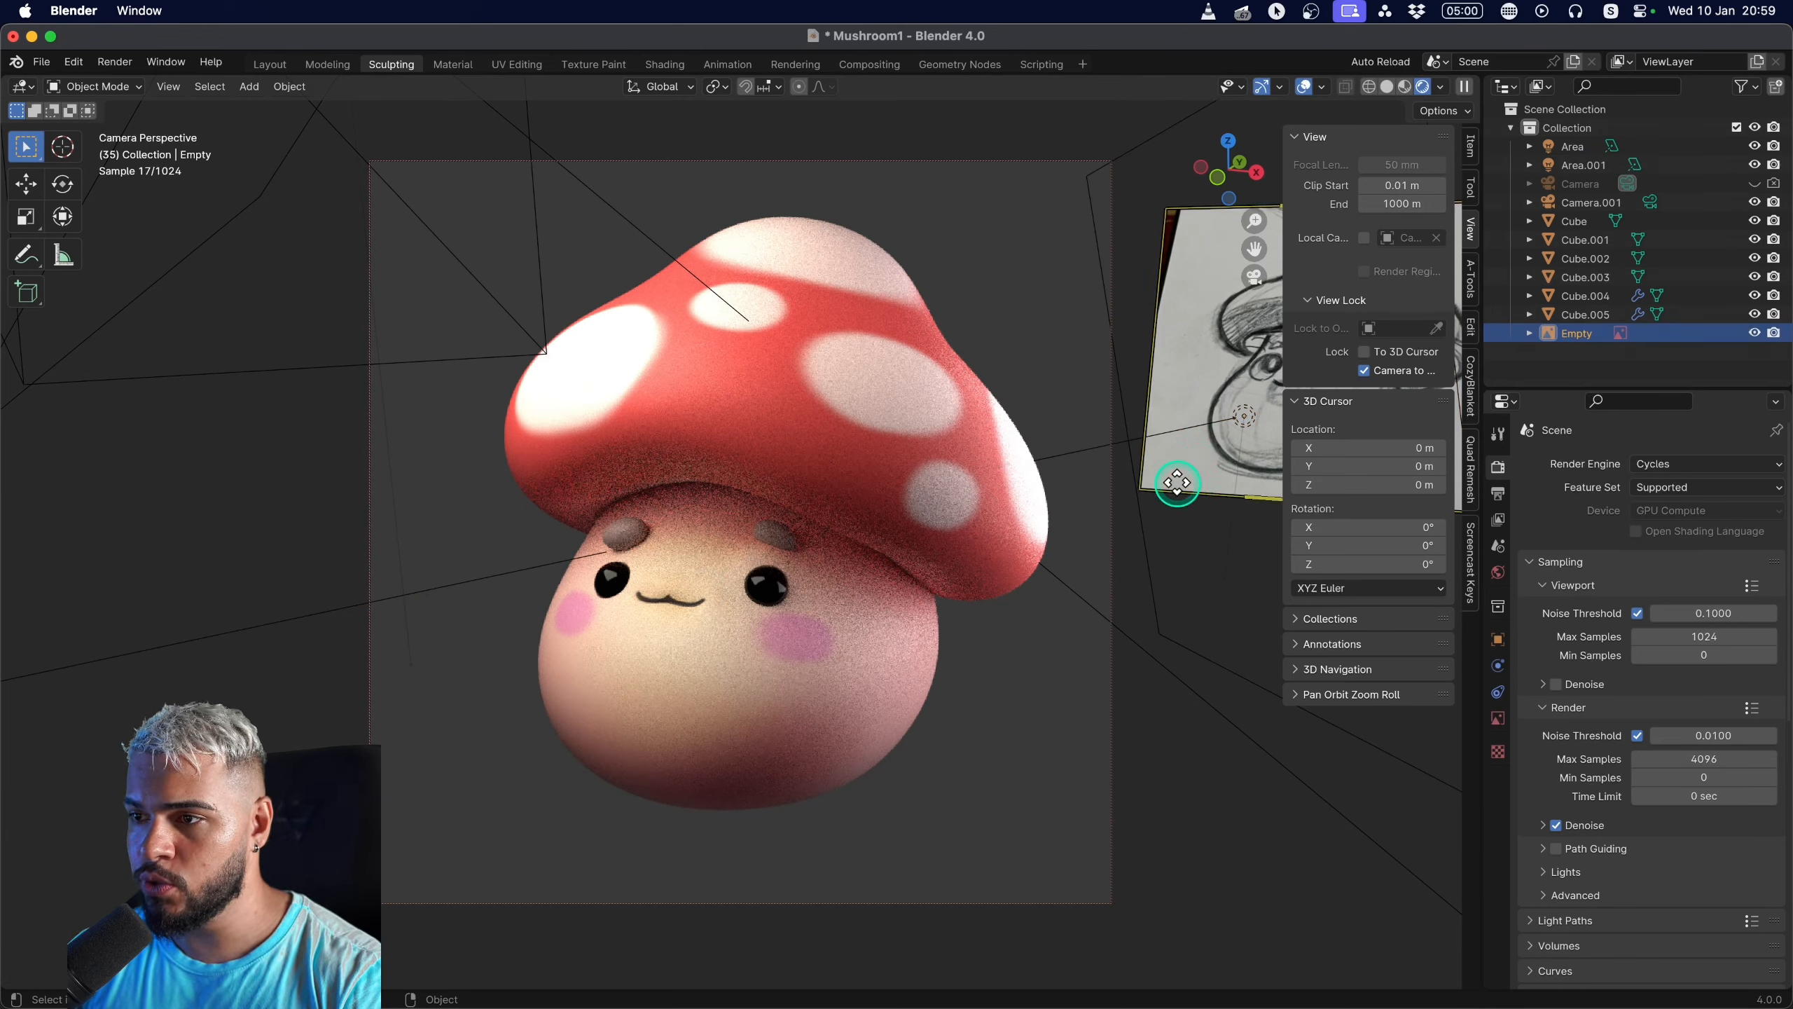
{"action": "left_click_drag", "start_coordinate": [1176, 483], "coordinate": [1201, 472]}
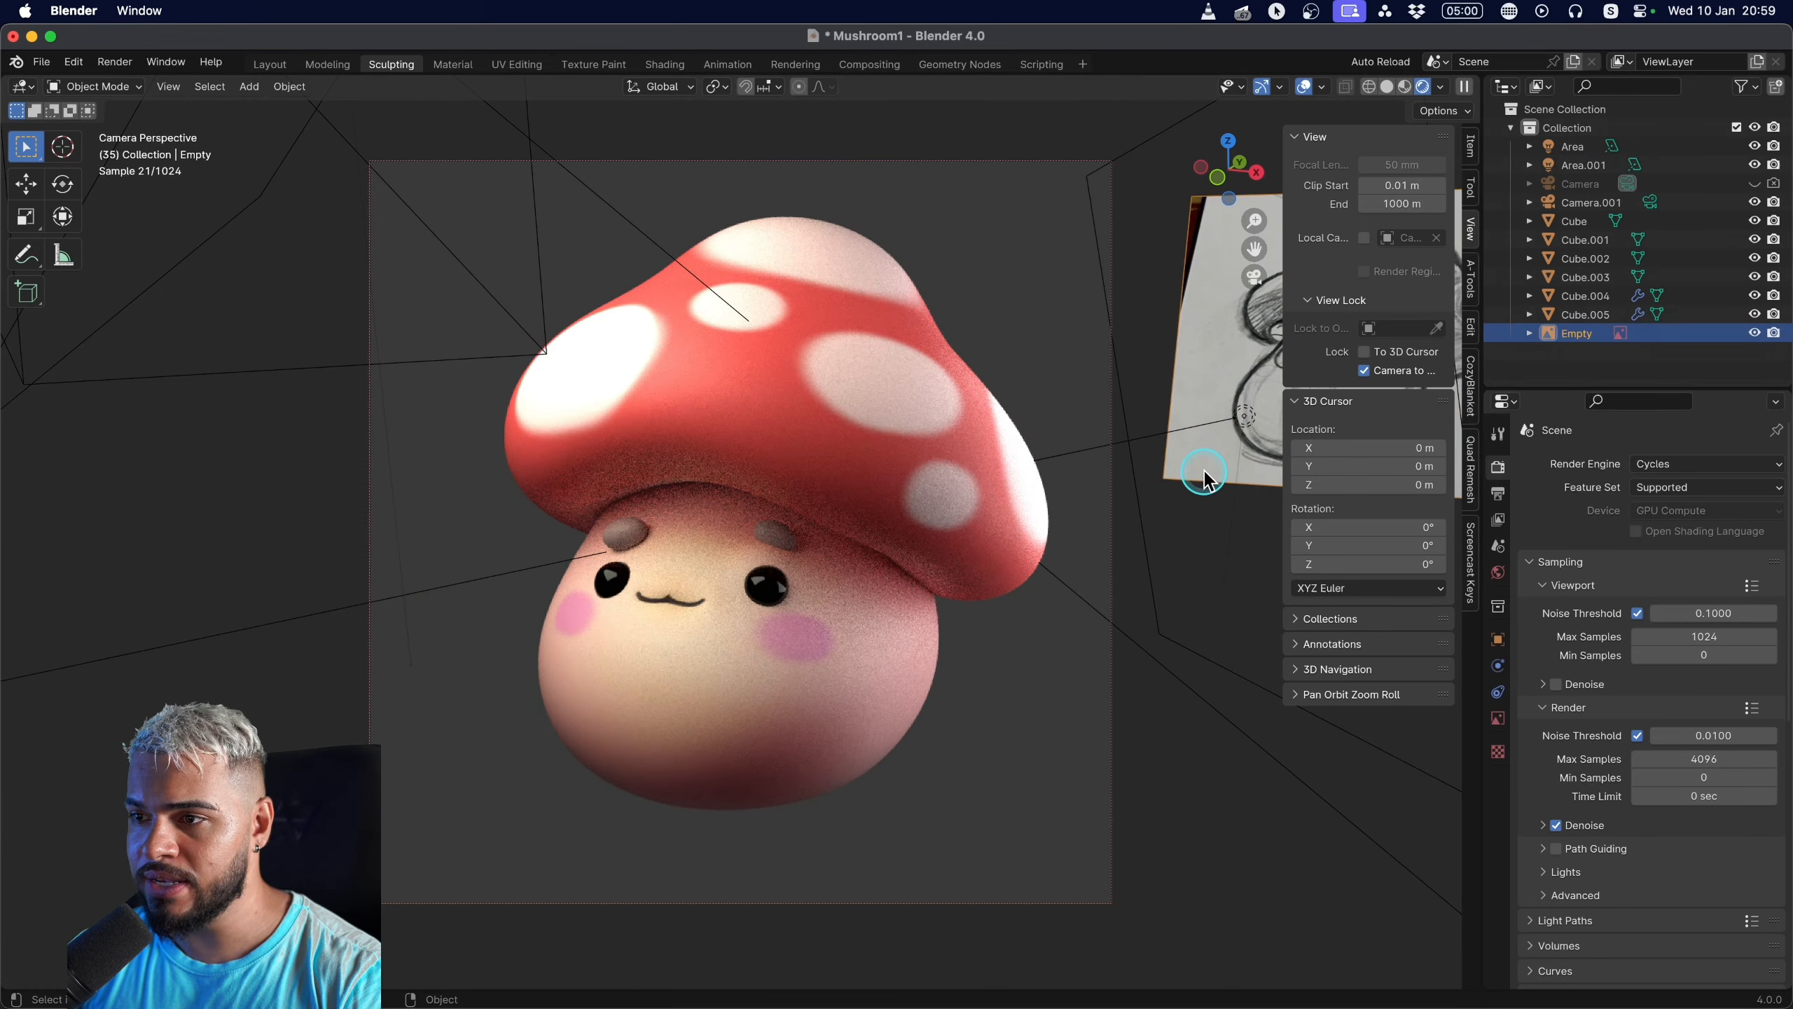
Check the output format settings and enable the Transparent option in the Cycles Film settings.
{"action": "left_click", "coordinate": [1498, 495]}
{"action": "scroll", "coordinate": [1539, 747], "scroll_direction": "down", "scroll_amount": 6}
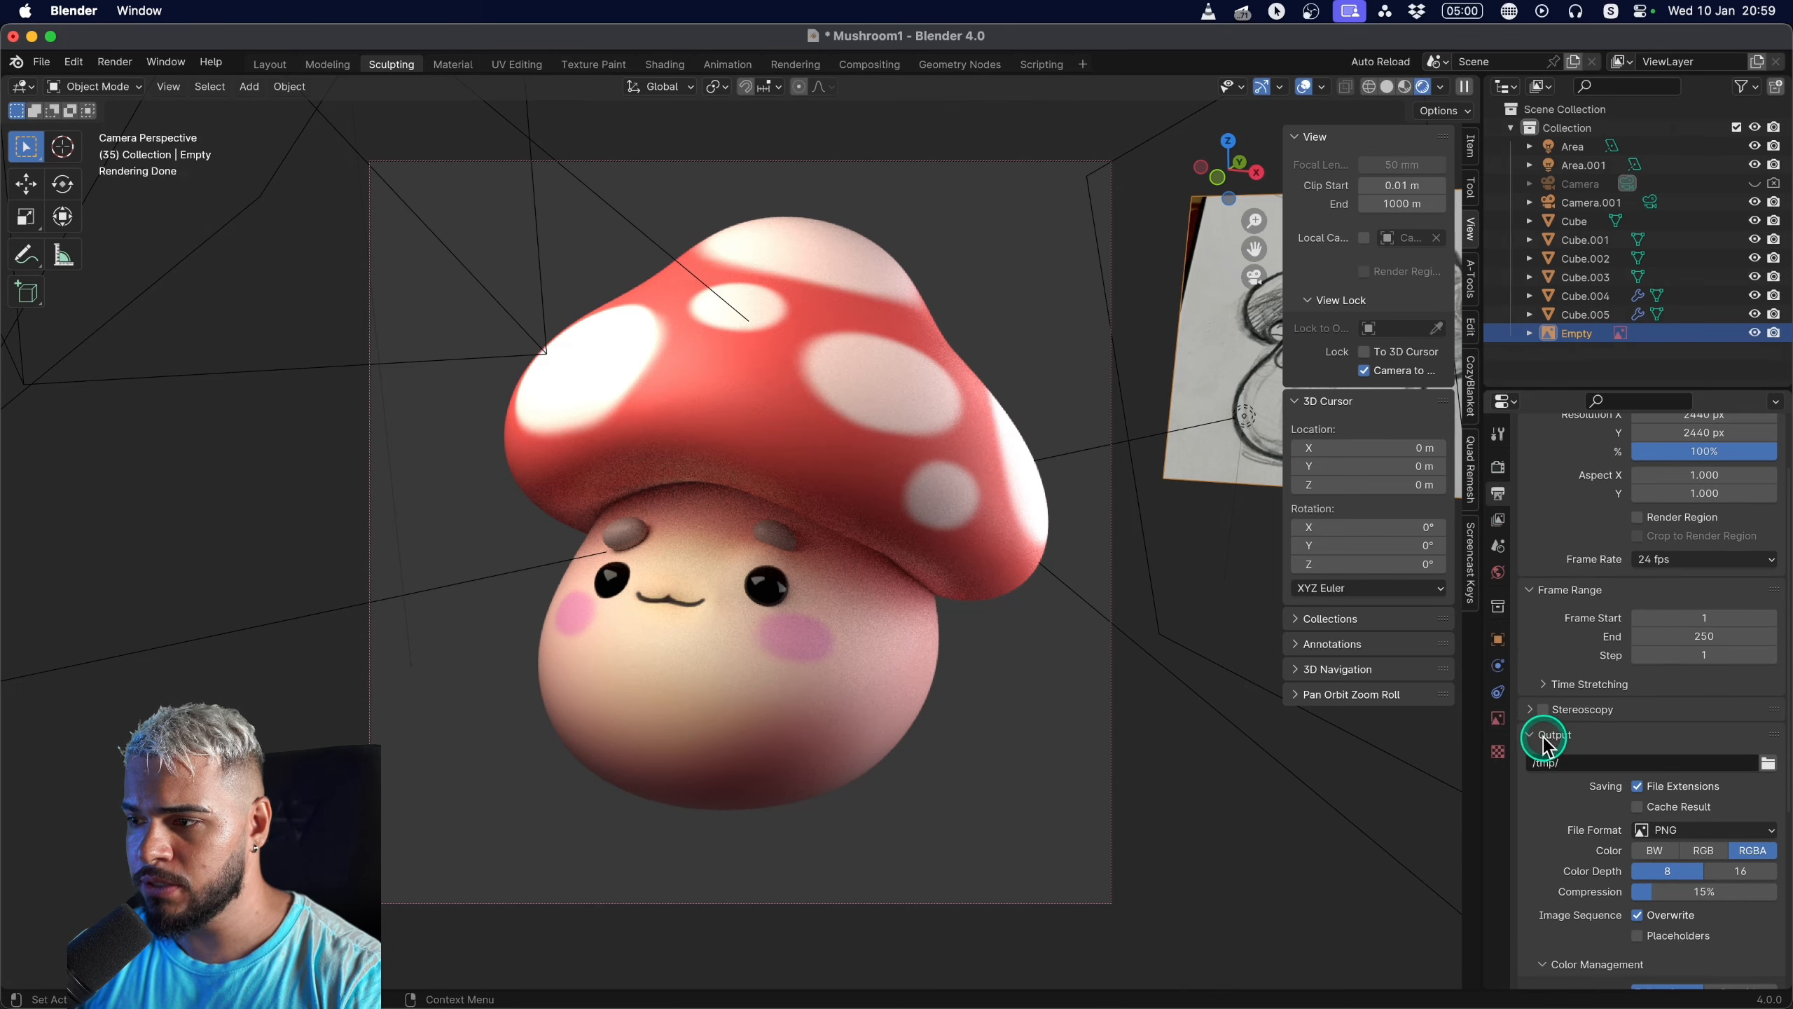
{"action": "scroll", "coordinate": [1539, 747], "scroll_direction": "down", "scroll_amount": 1}
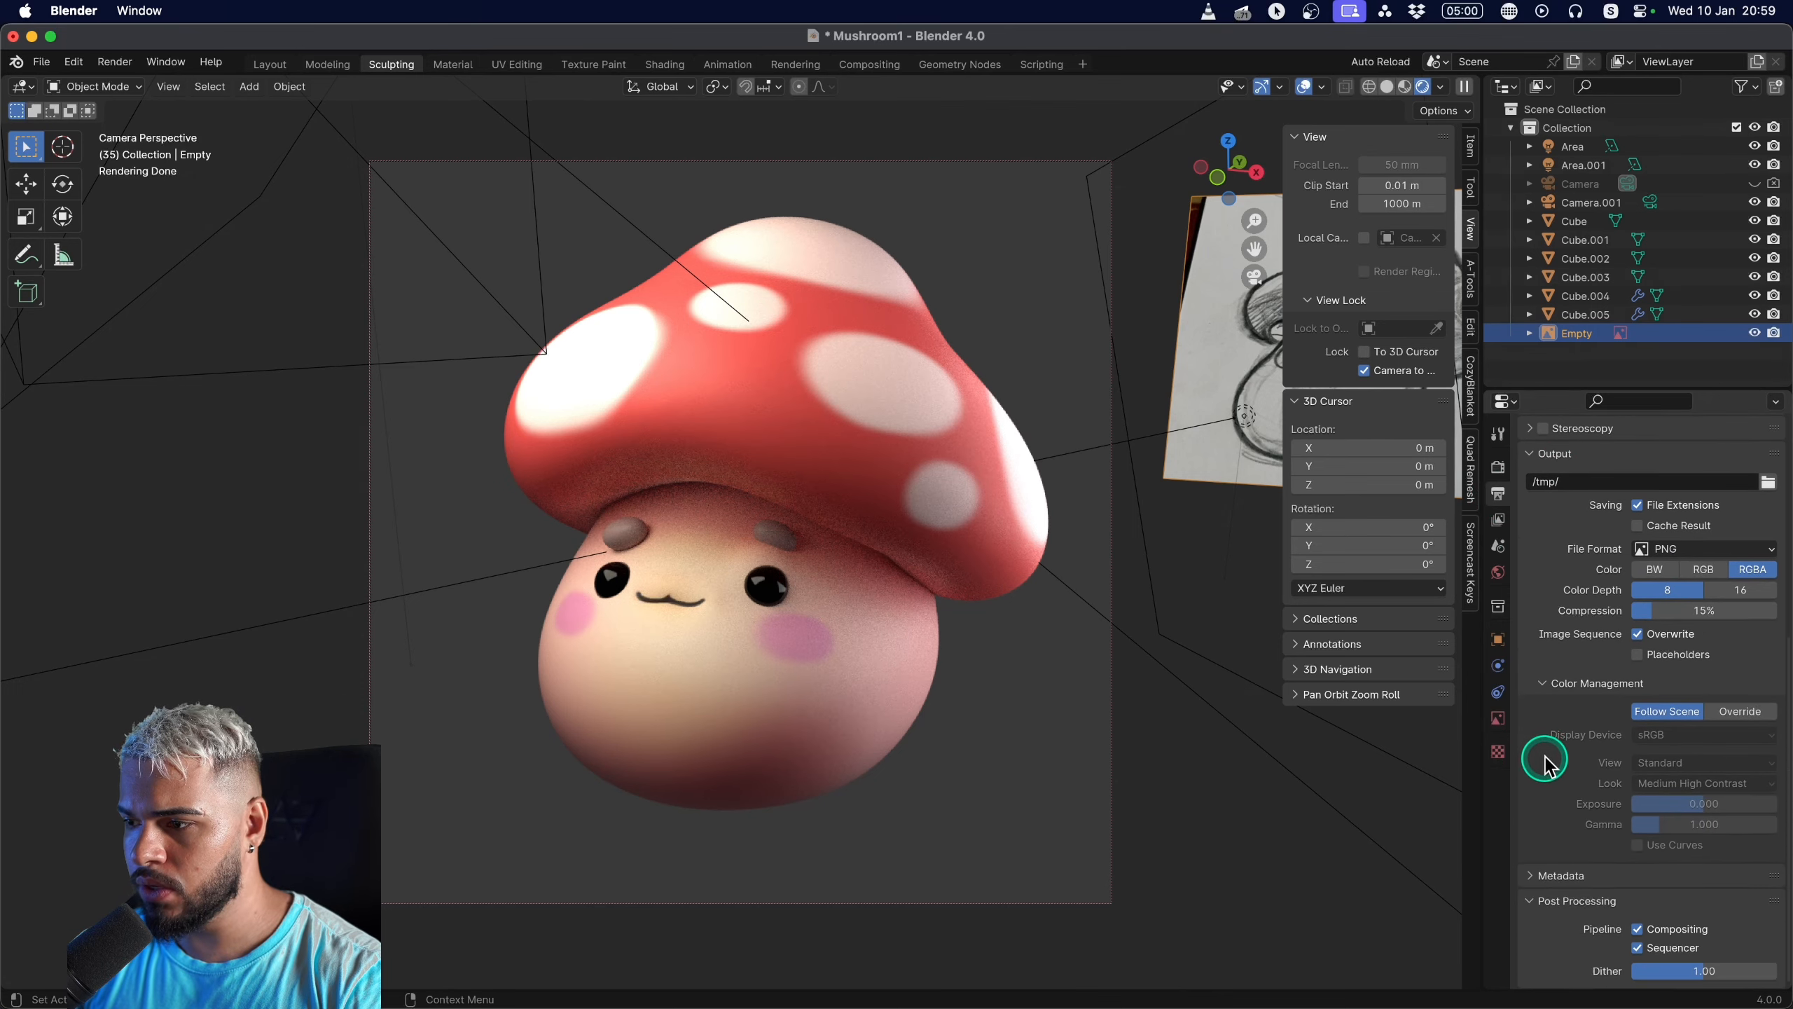
{"action": "scroll", "coordinate": [1545, 745], "scroll_direction": "up", "scroll_amount": 4}
{"action": "scroll", "coordinate": [1552, 741], "scroll_direction": "down", "scroll_amount": 3}
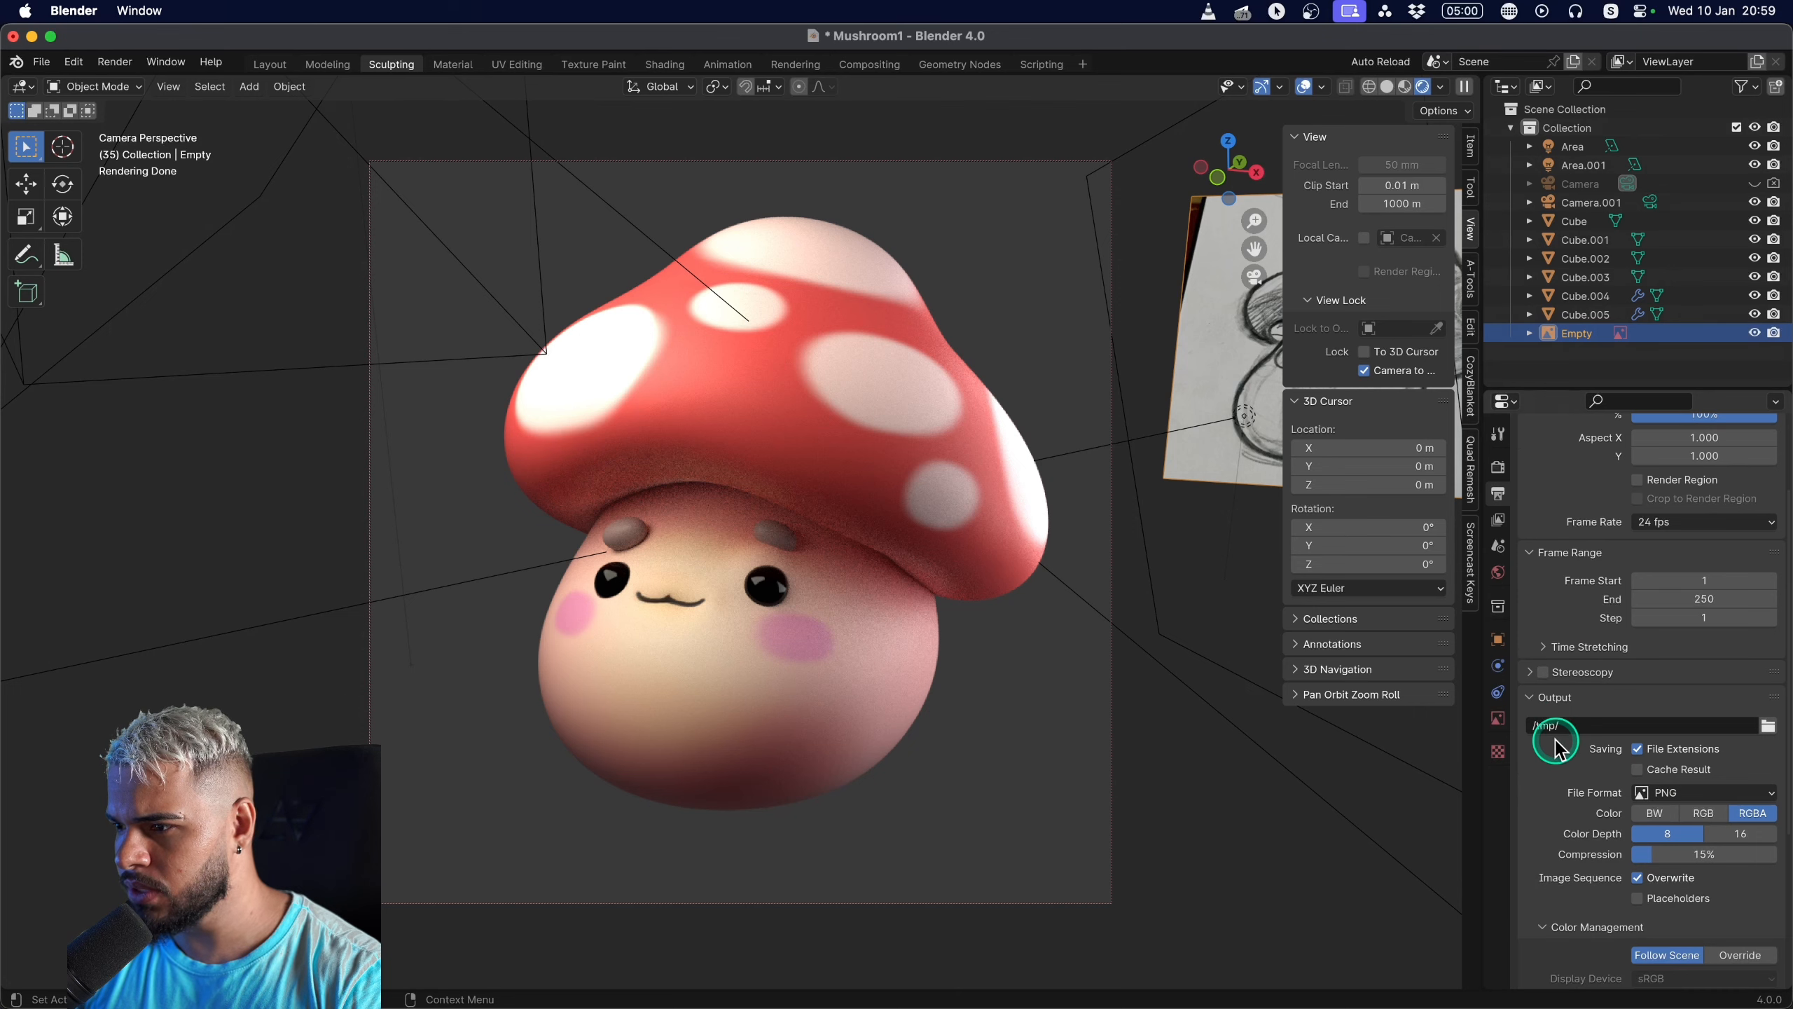
{"action": "left_click", "coordinate": [1547, 623]}
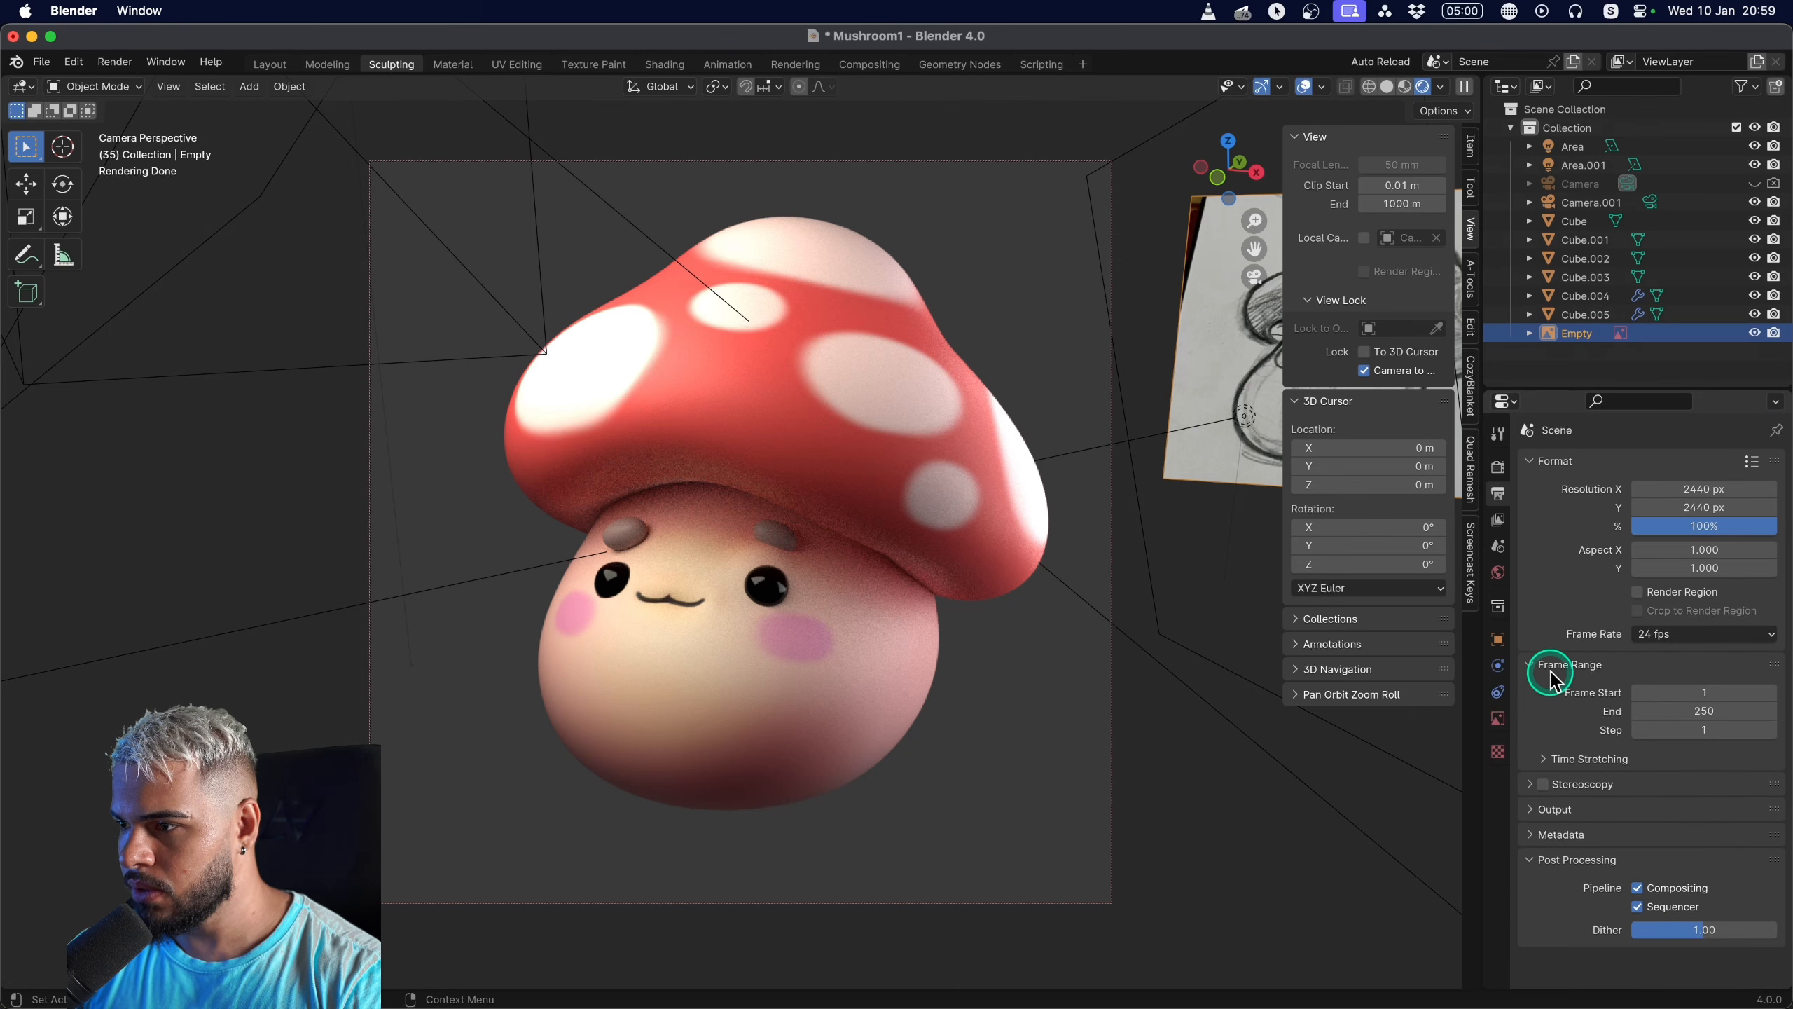
{"action": "left_click", "coordinate": [1495, 469]}
{"action": "scroll", "coordinate": [1545, 872], "scroll_direction": "down", "scroll_amount": 3}
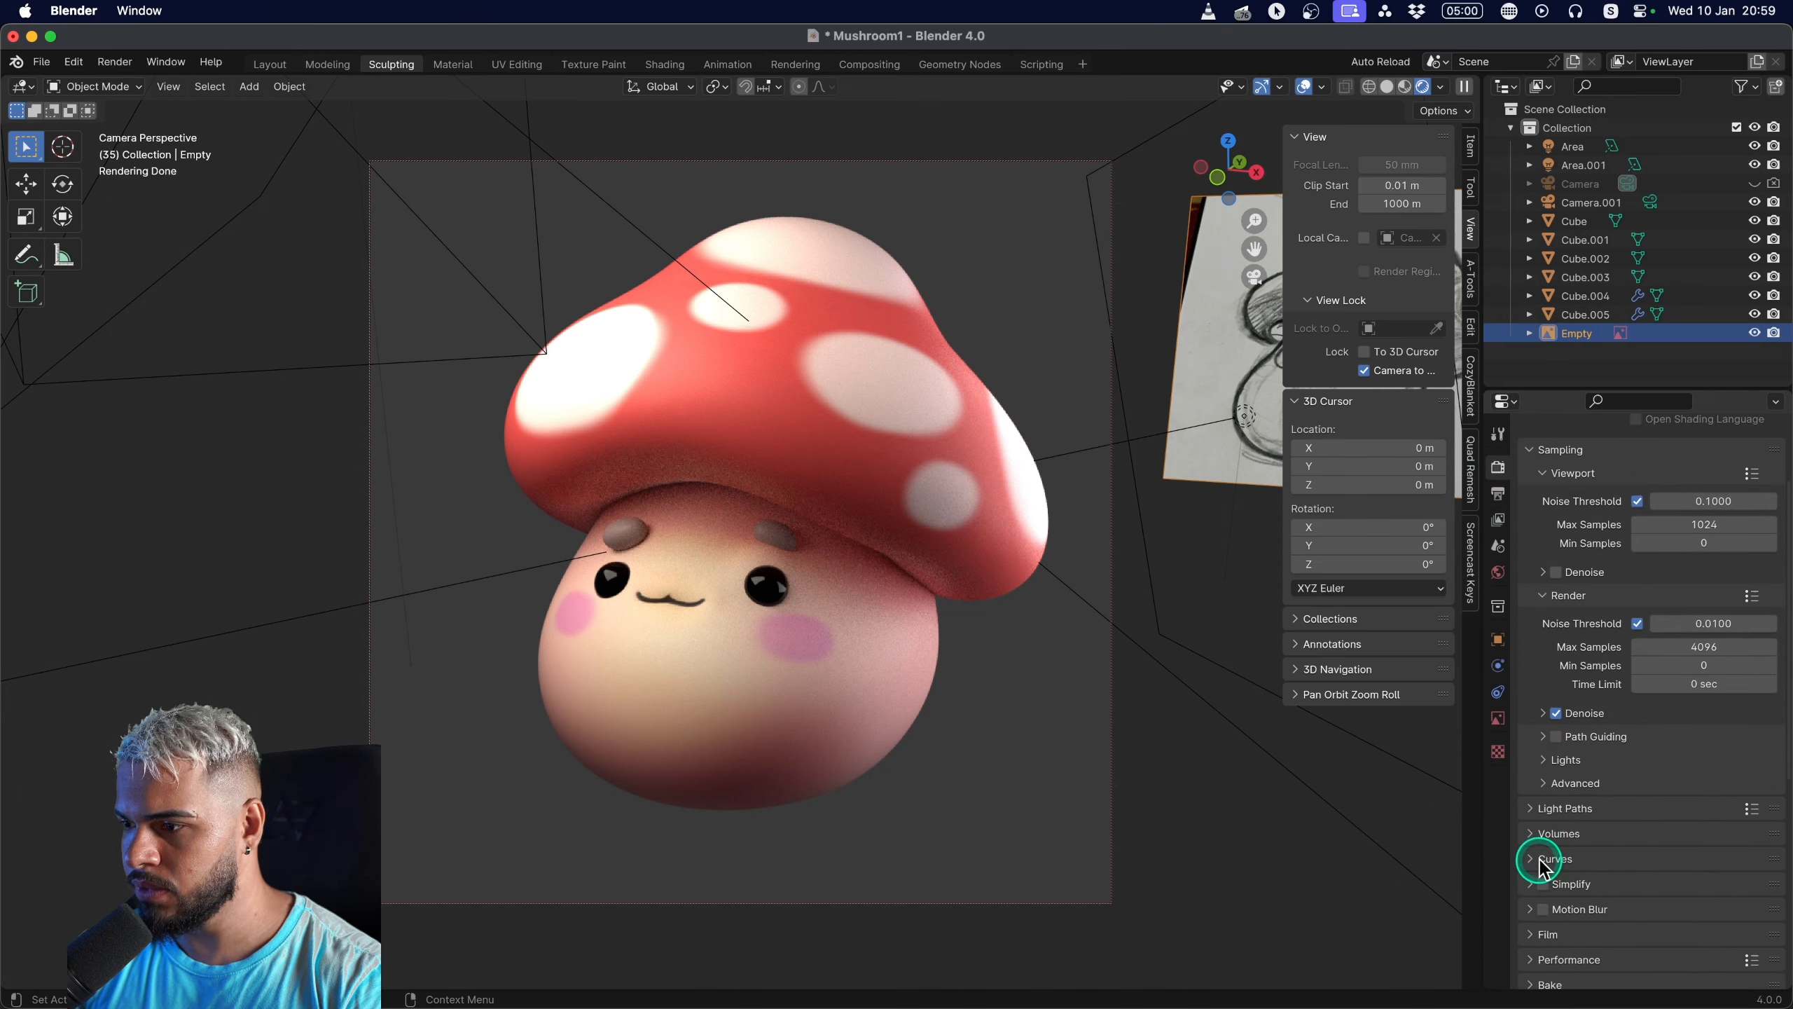
{"action": "scroll", "coordinate": [1543, 897], "scroll_direction": "down", "scroll_amount": 2}
{"action": "left_click", "coordinate": [1545, 858]}
{"action": "scroll", "coordinate": [1550, 883], "scroll_direction": "down", "scroll_amount": 4}
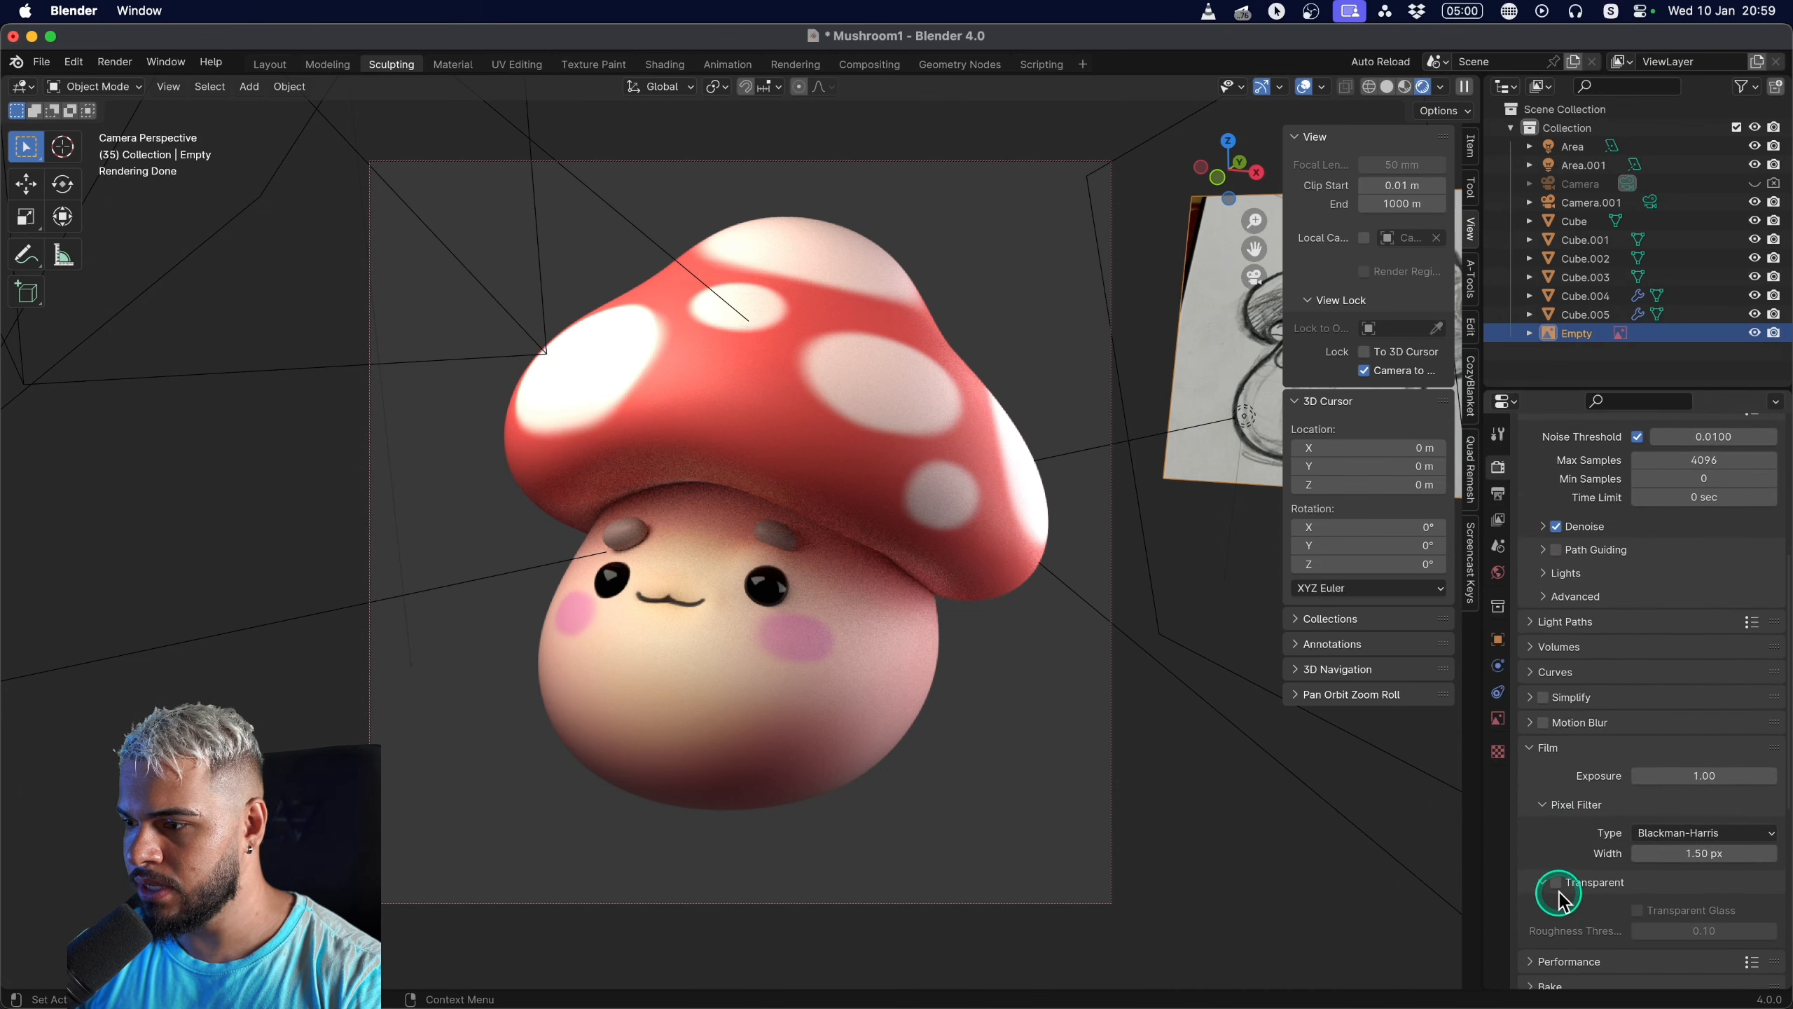
{"action": "left_click", "coordinate": [1556, 883]}
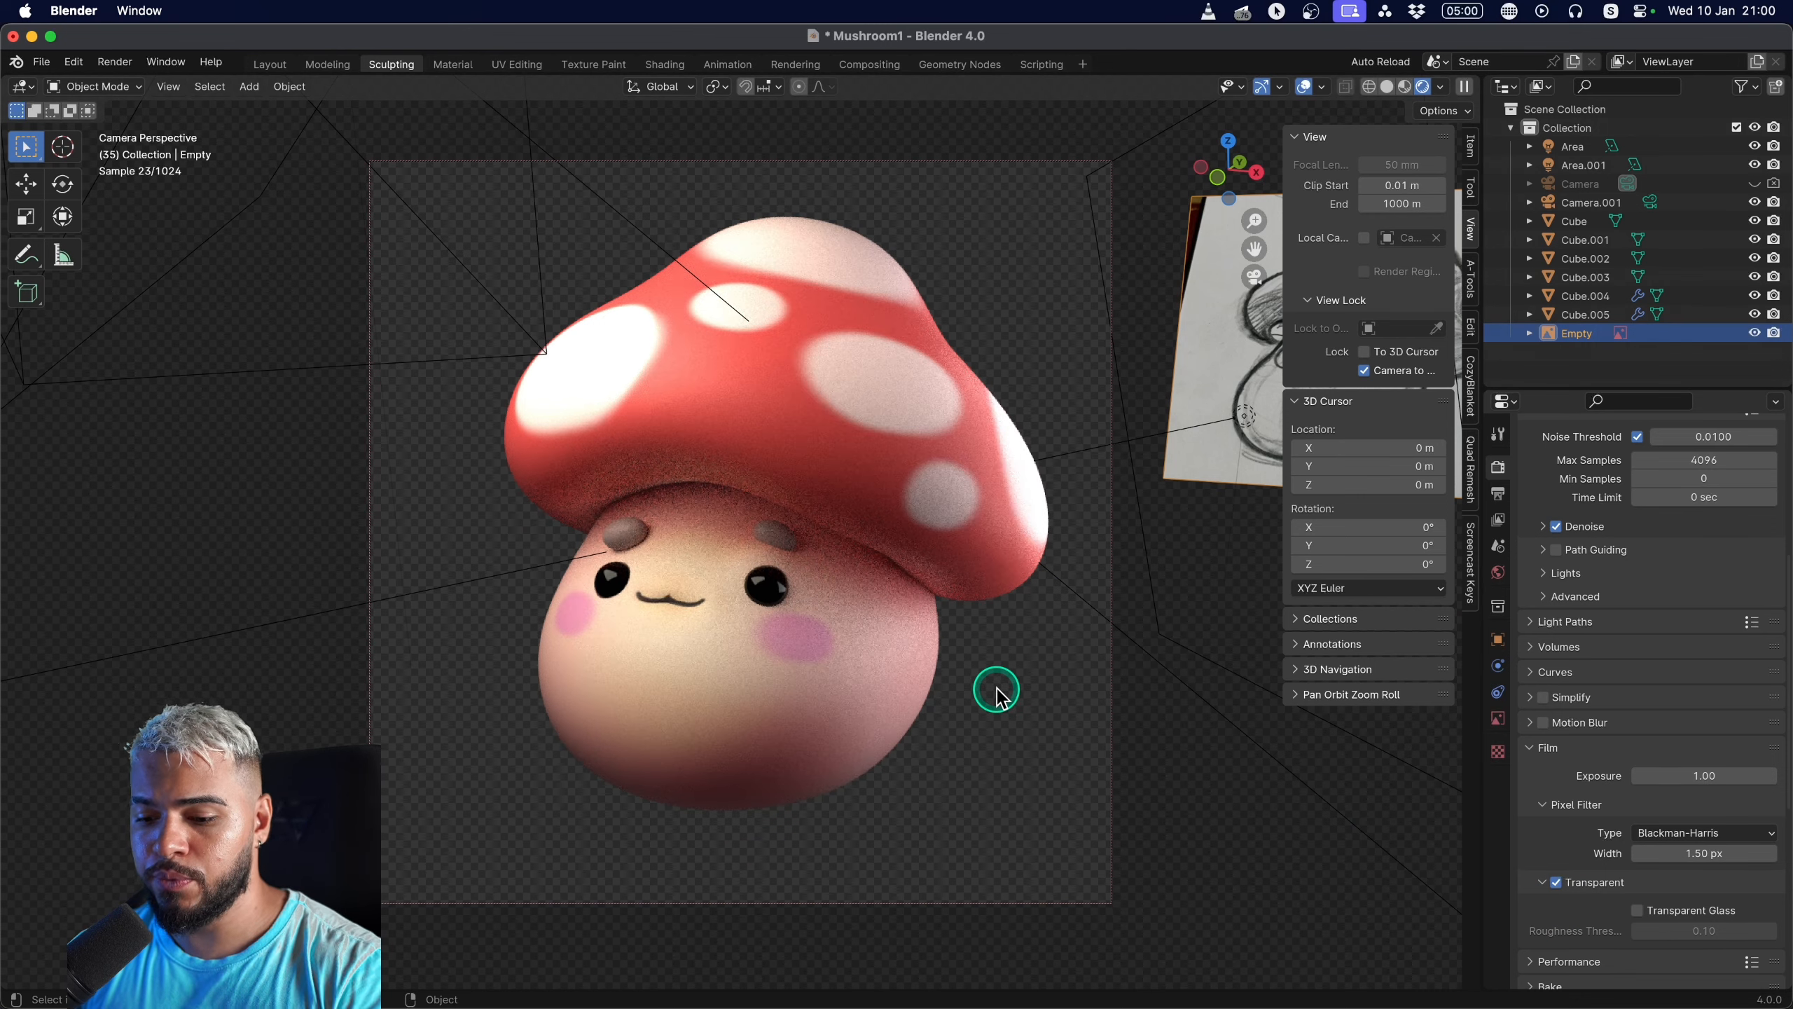
Render the camera view, and set the render's Max Samples to 2048.
{"action": "key", "text": "F12"}
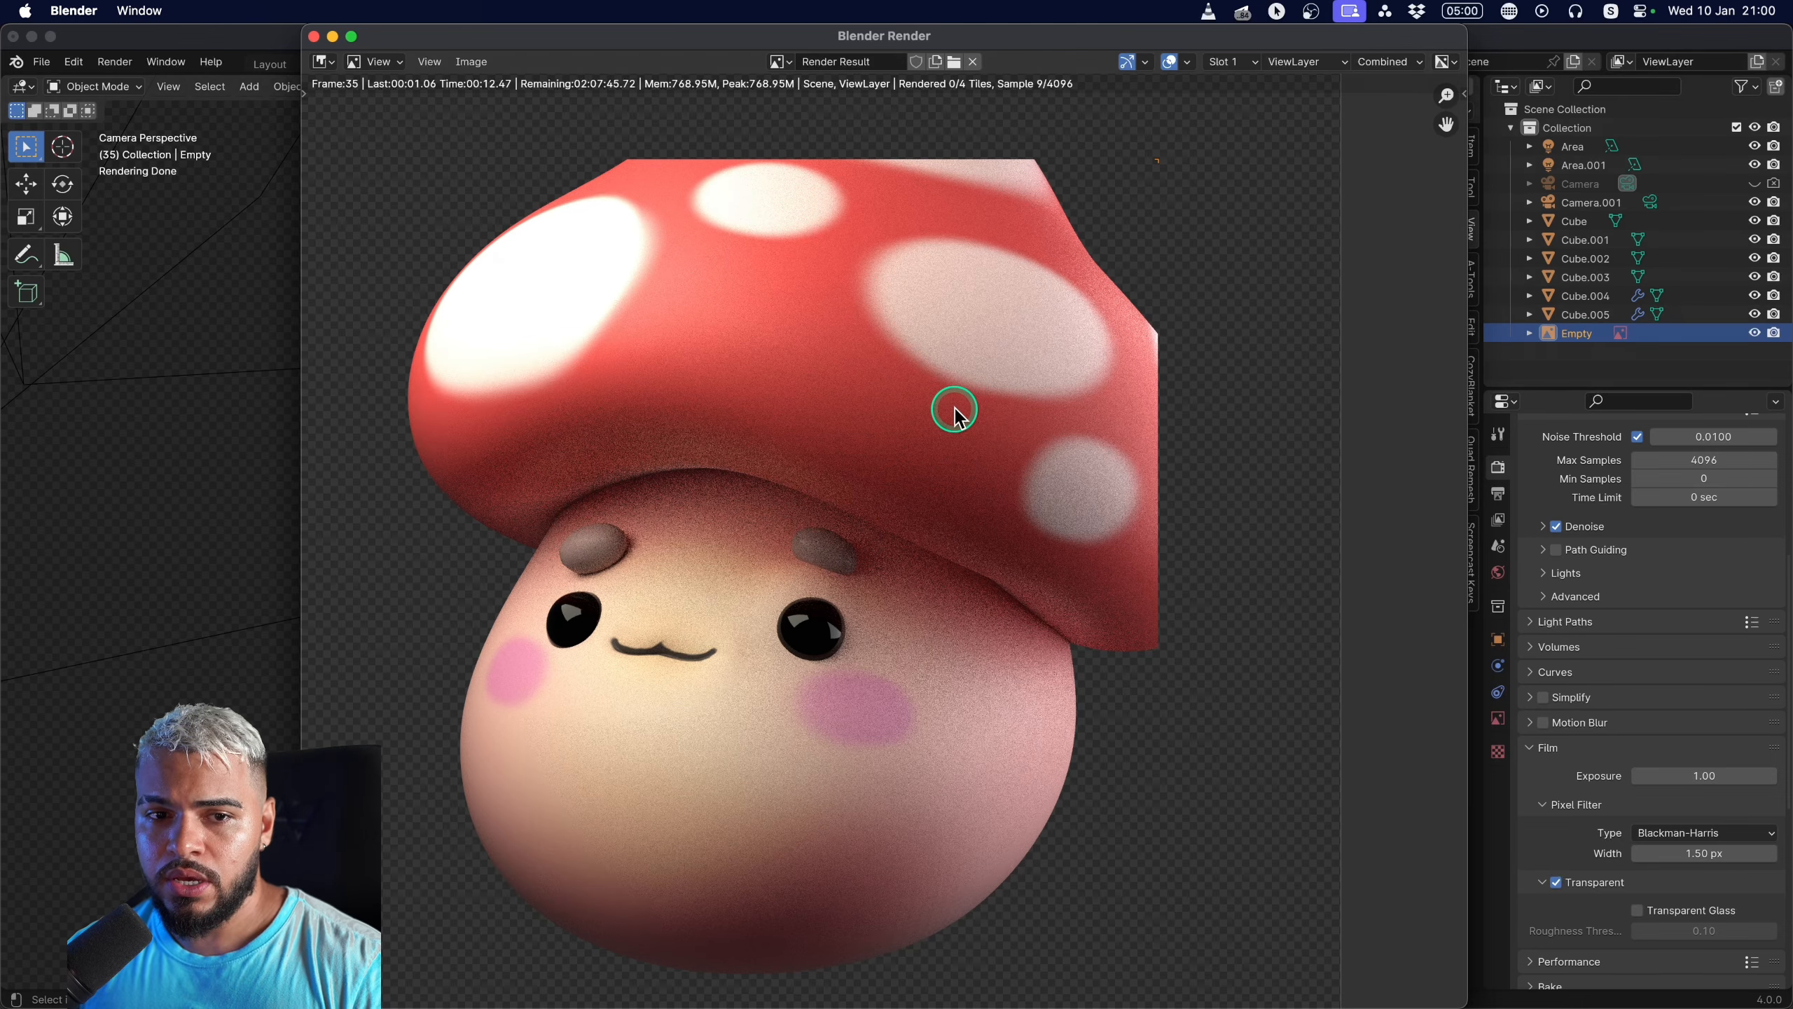
{"action": "left_click", "coordinate": [1504, 442]}
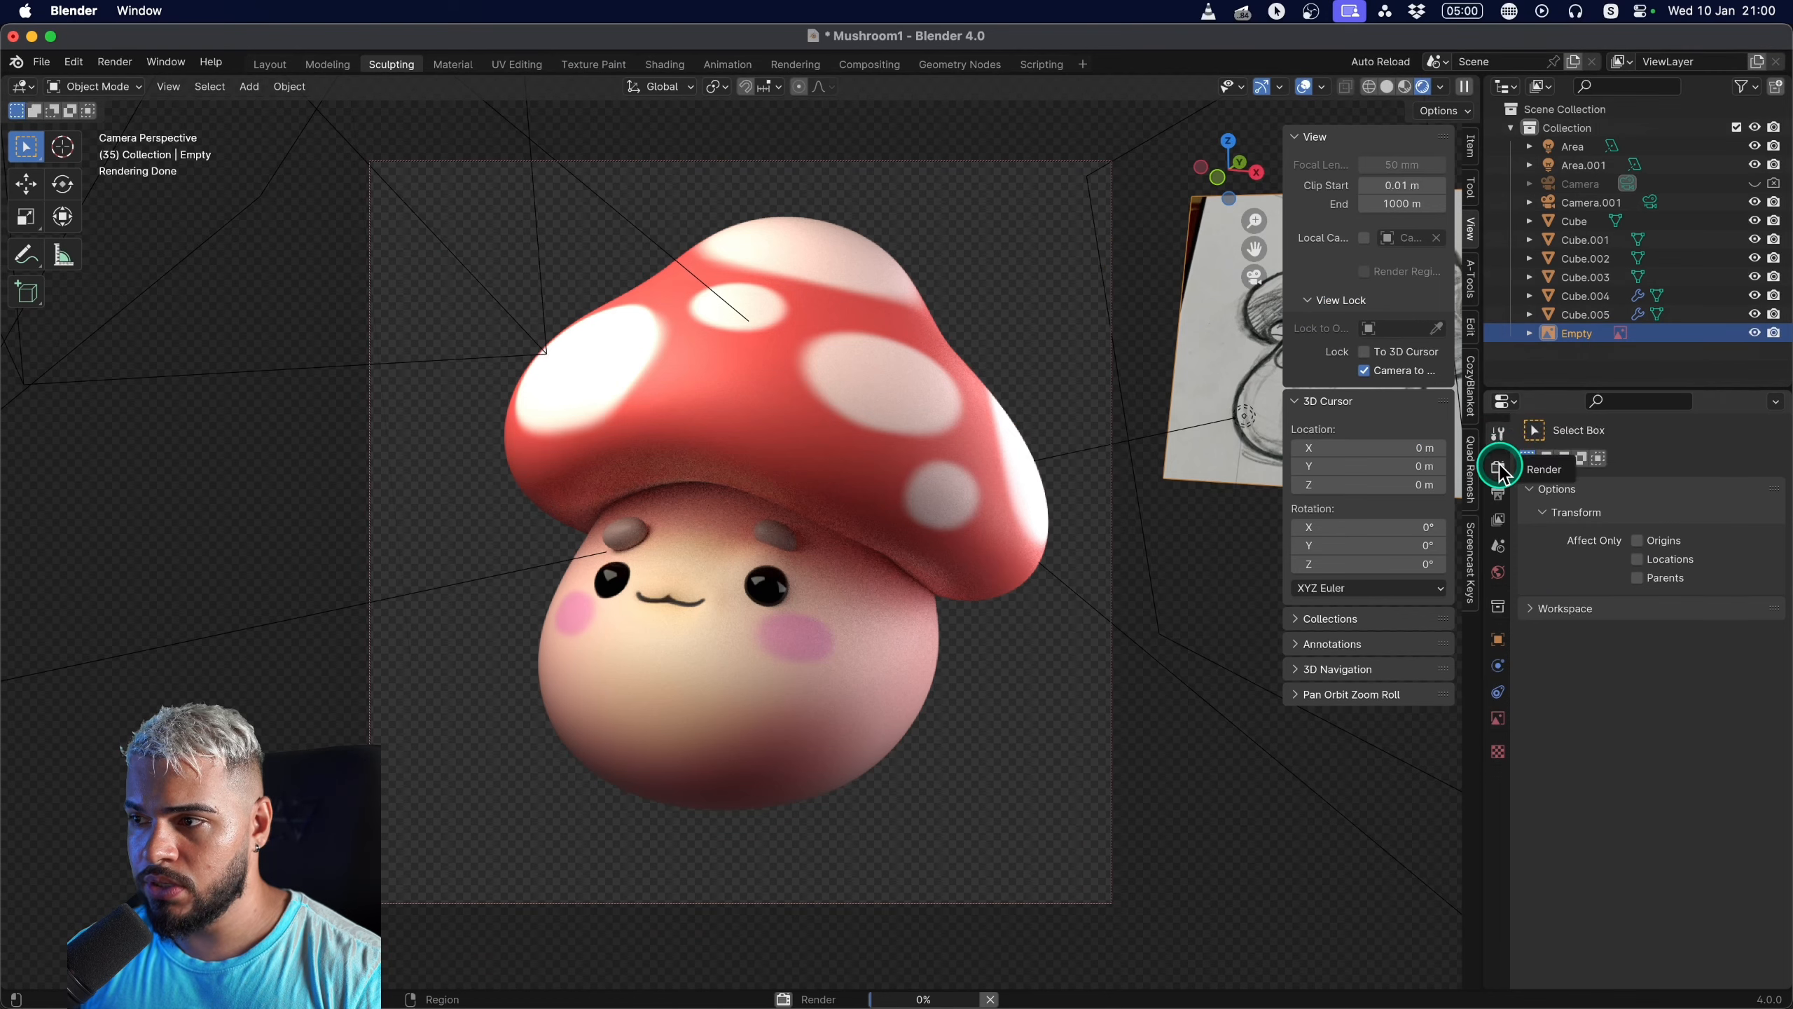
{"action": "left_click", "coordinate": [1500, 466]}
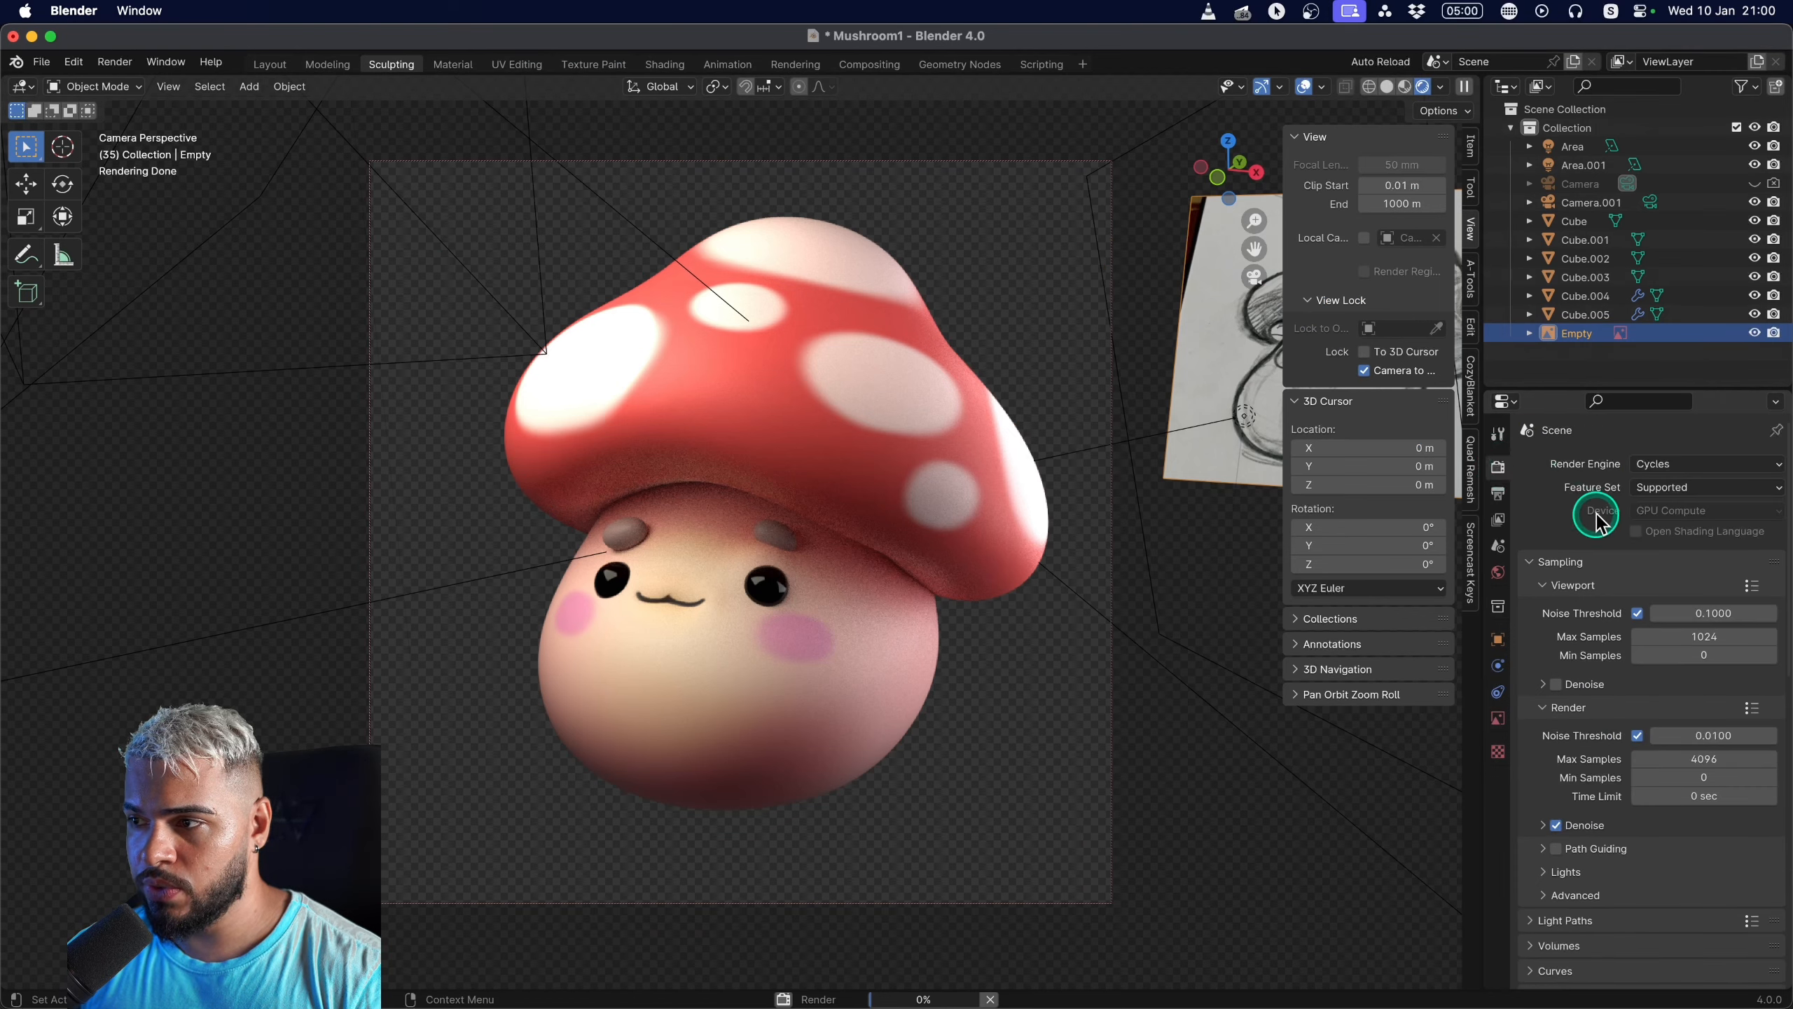
{"action": "left_click", "coordinate": [1676, 759]}
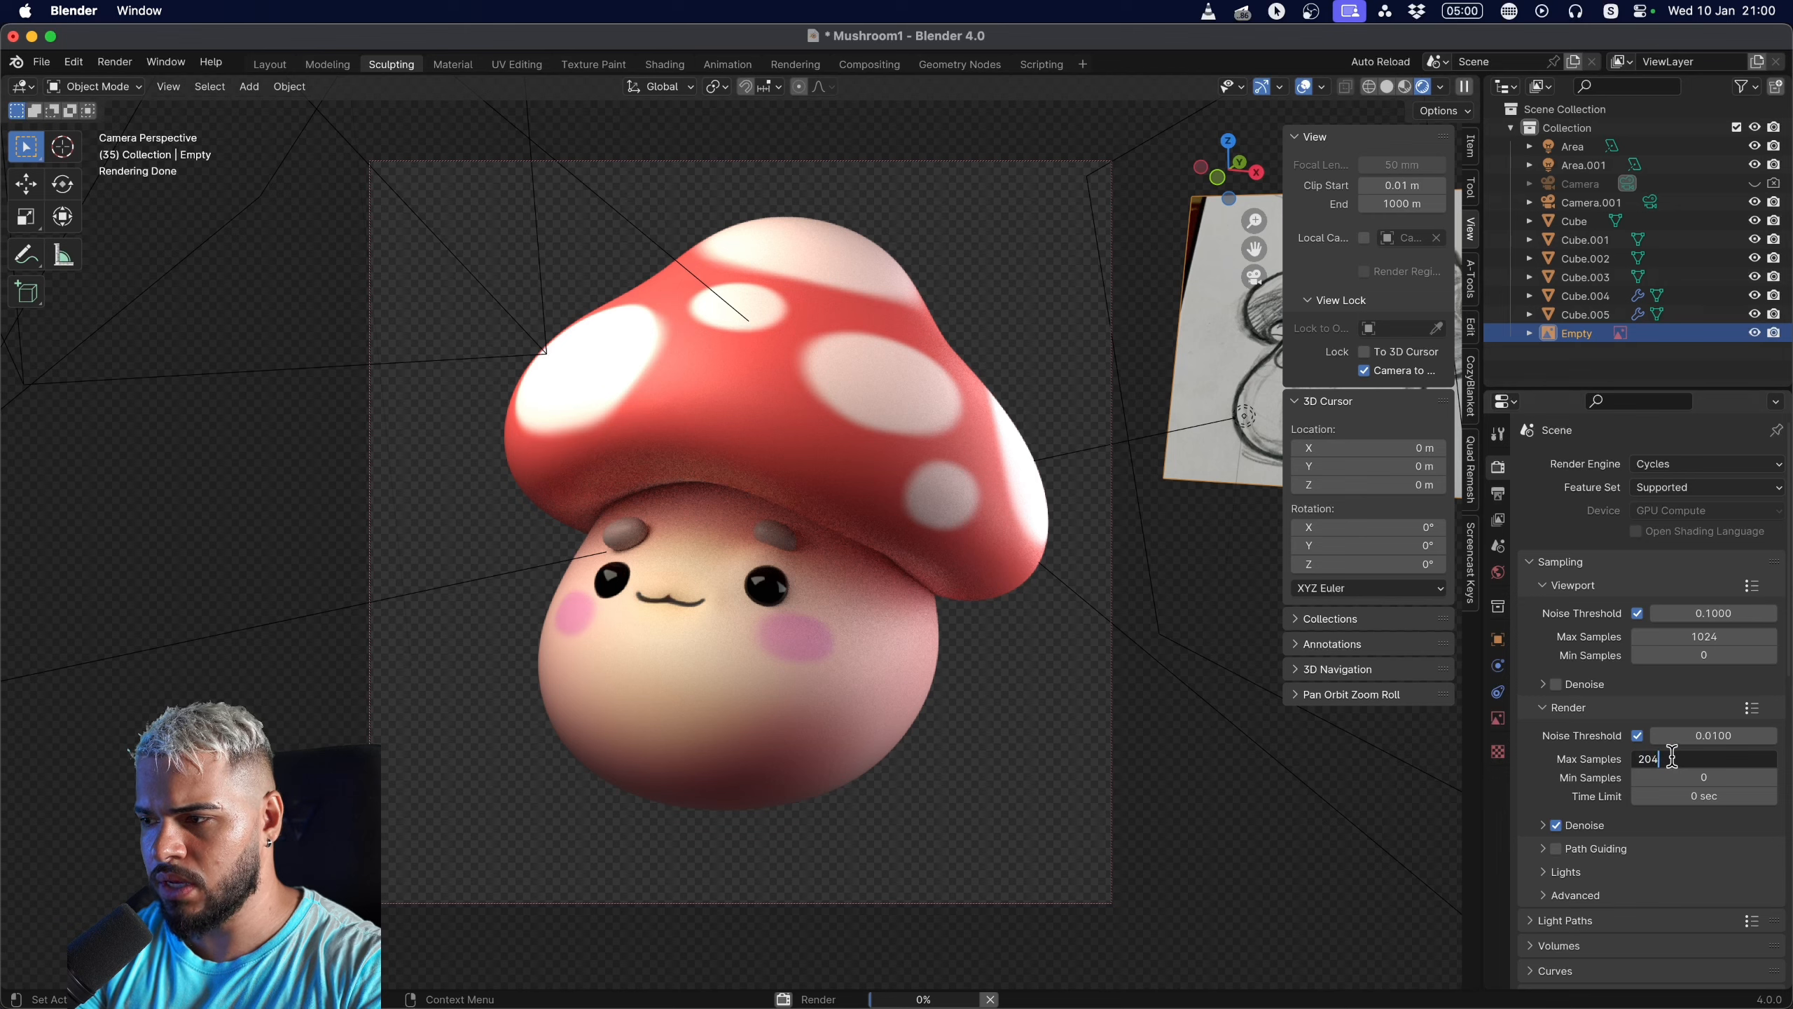
{"action": "key", "text": "Return"}
{"action": "left_click", "coordinate": [1681, 638]}
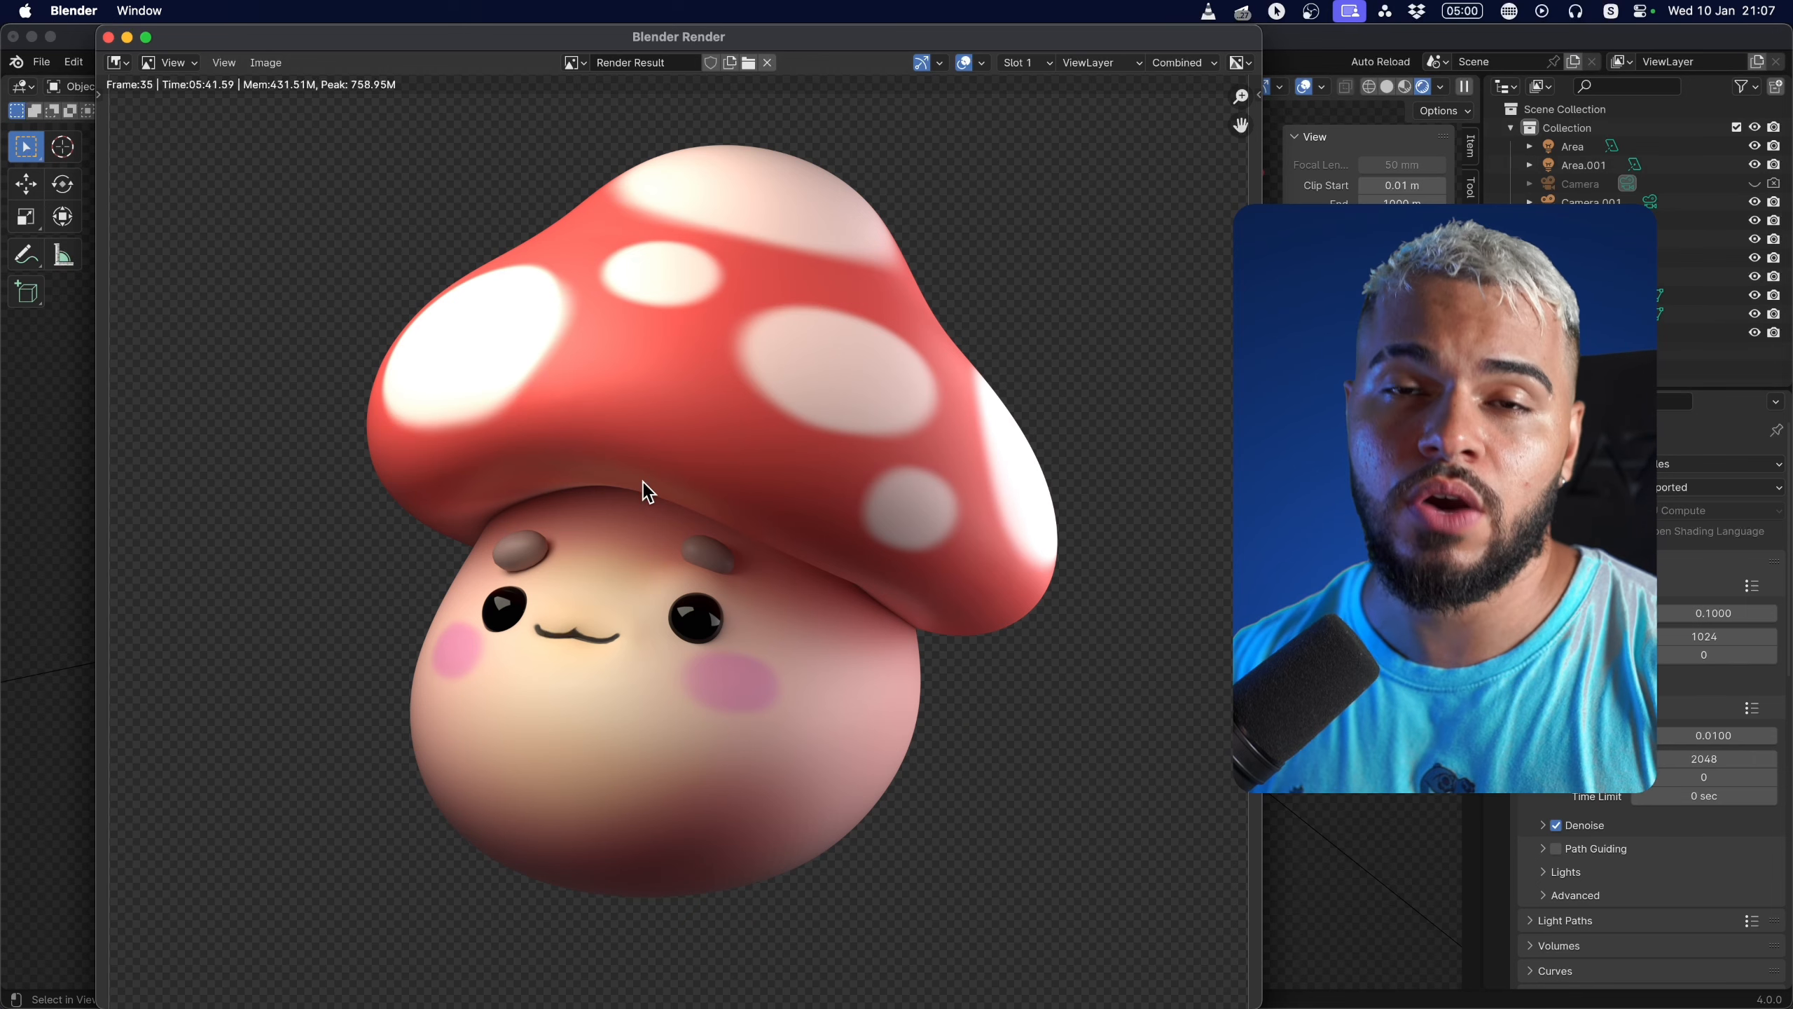
Save the finished render as a PNG image named MUSHROOM_VECTORIZESD in the 1_NOW folder.
{"action": "left_click", "coordinate": [269, 64]}
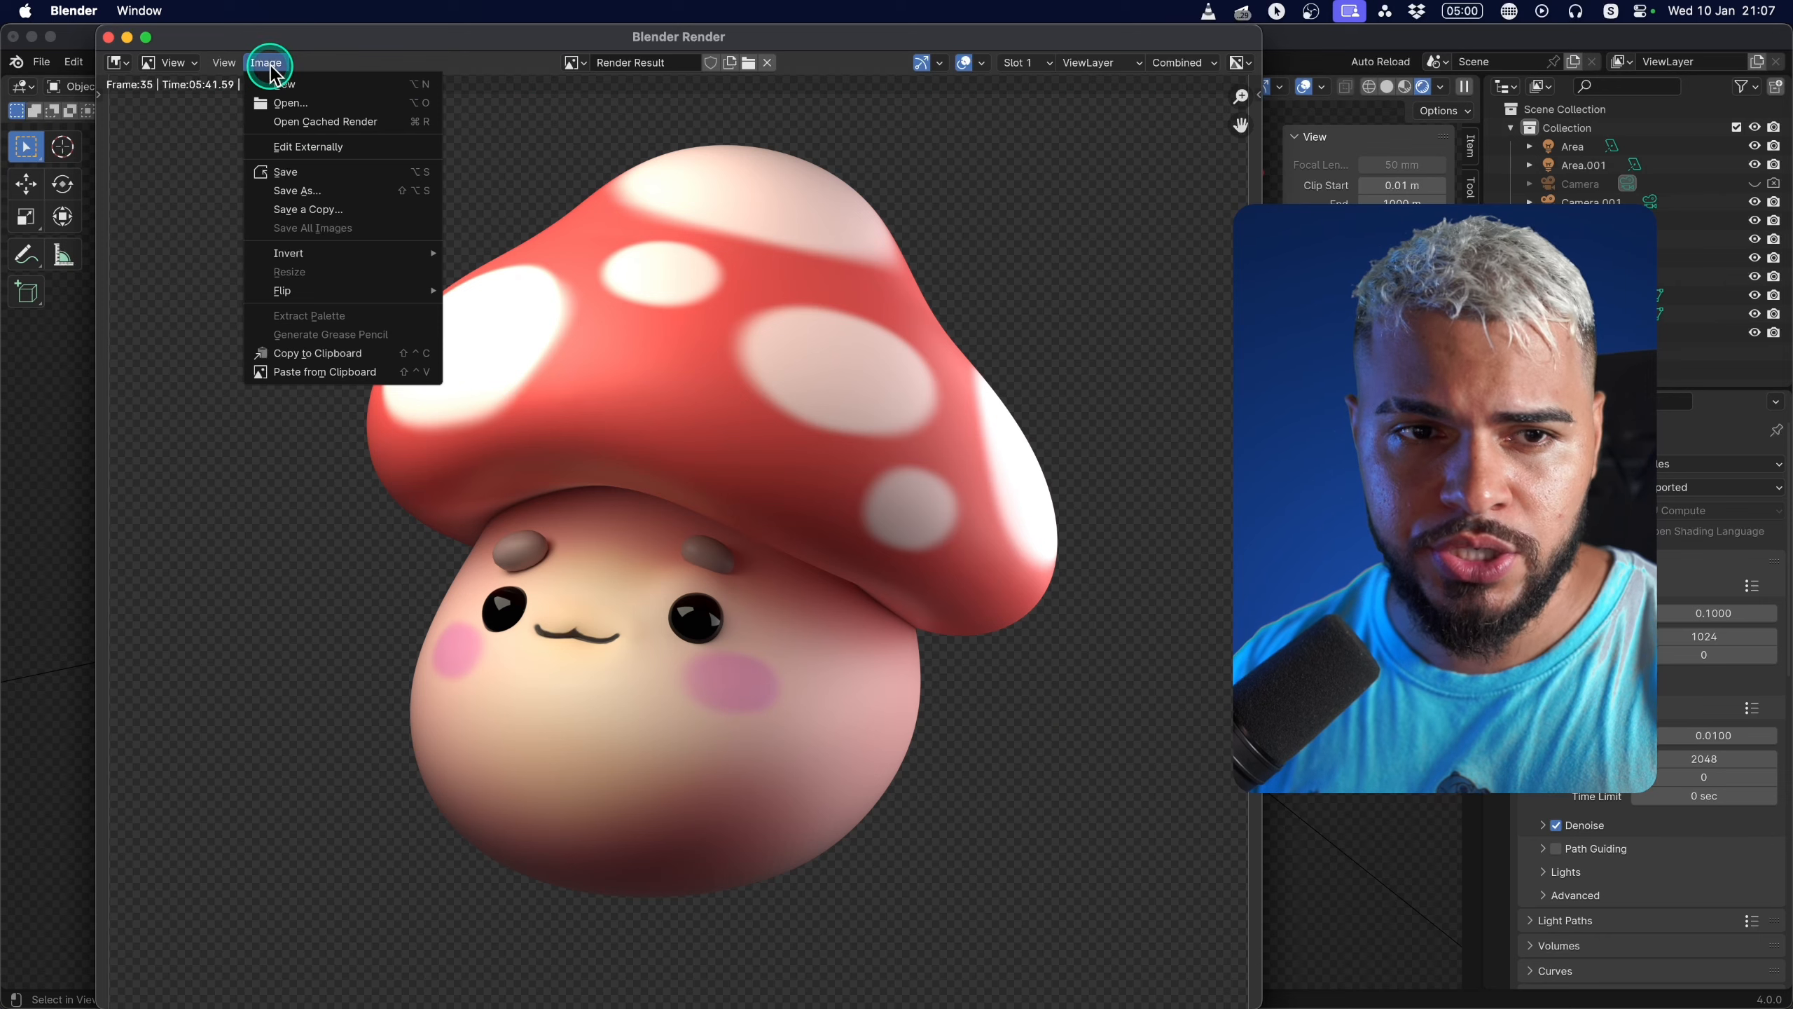
{"action": "left_click", "coordinate": [300, 191]}
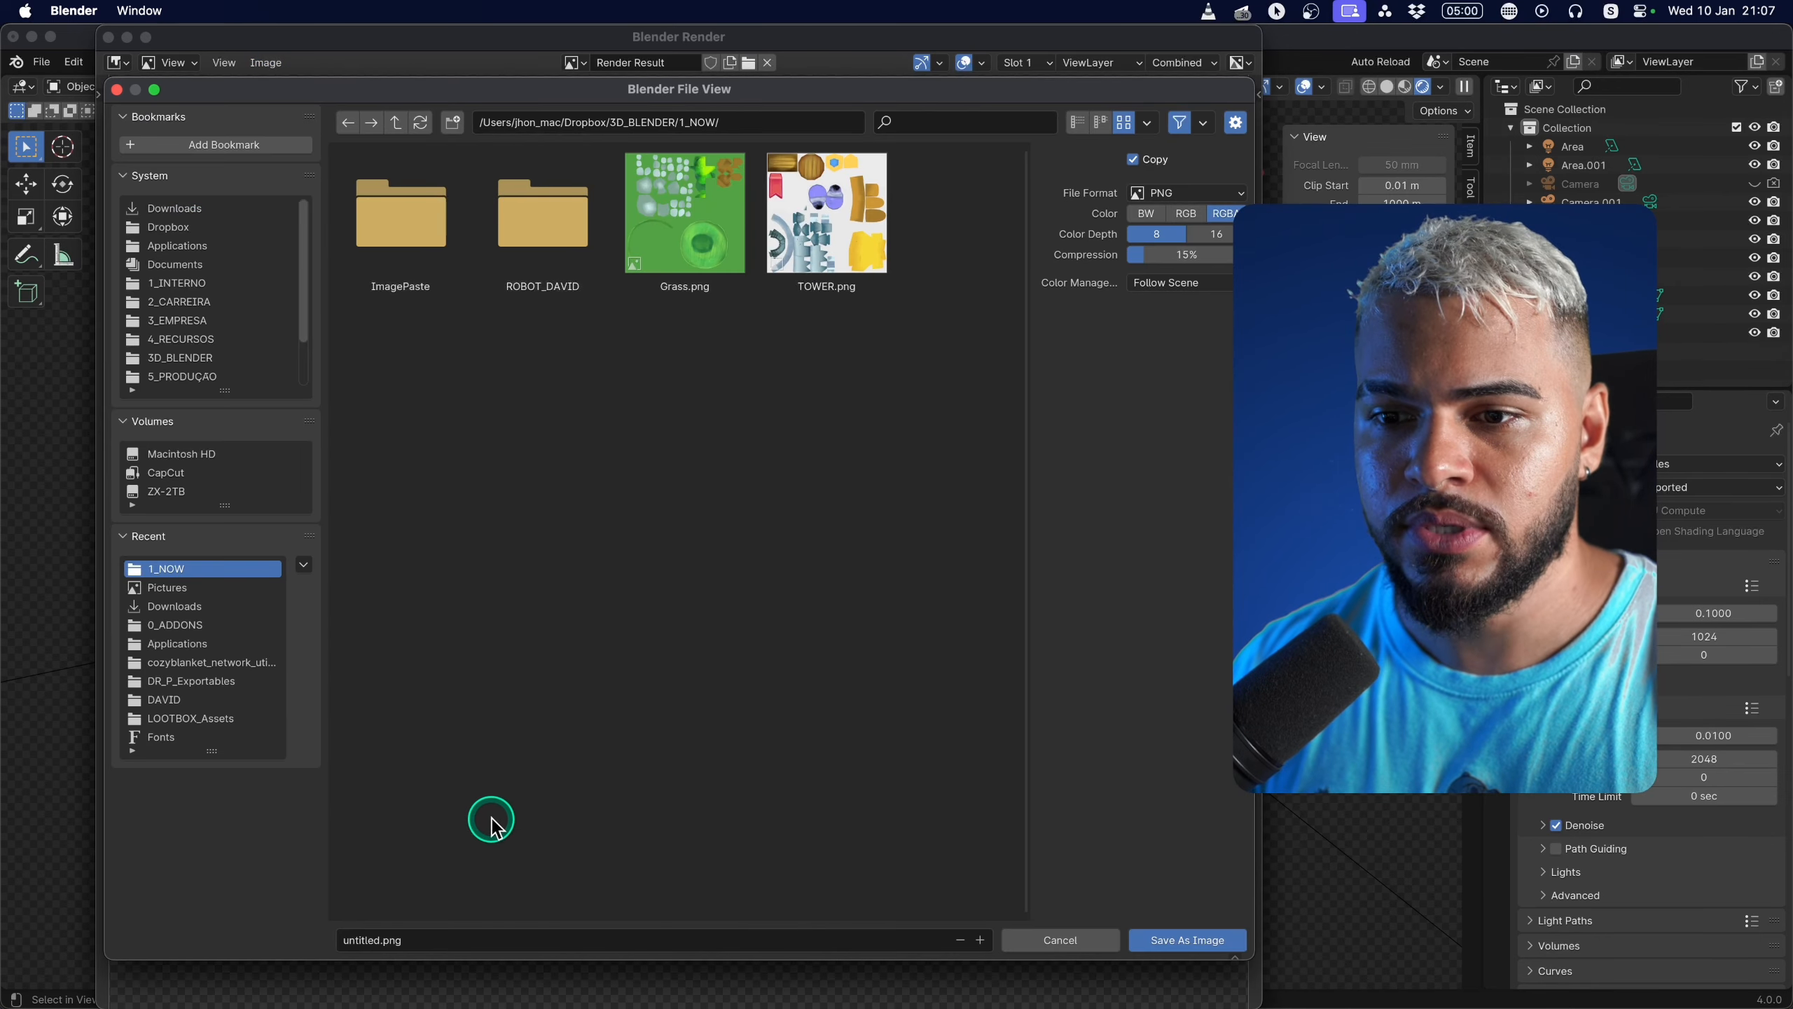
{"action": "double_click", "coordinate": [376, 940]}
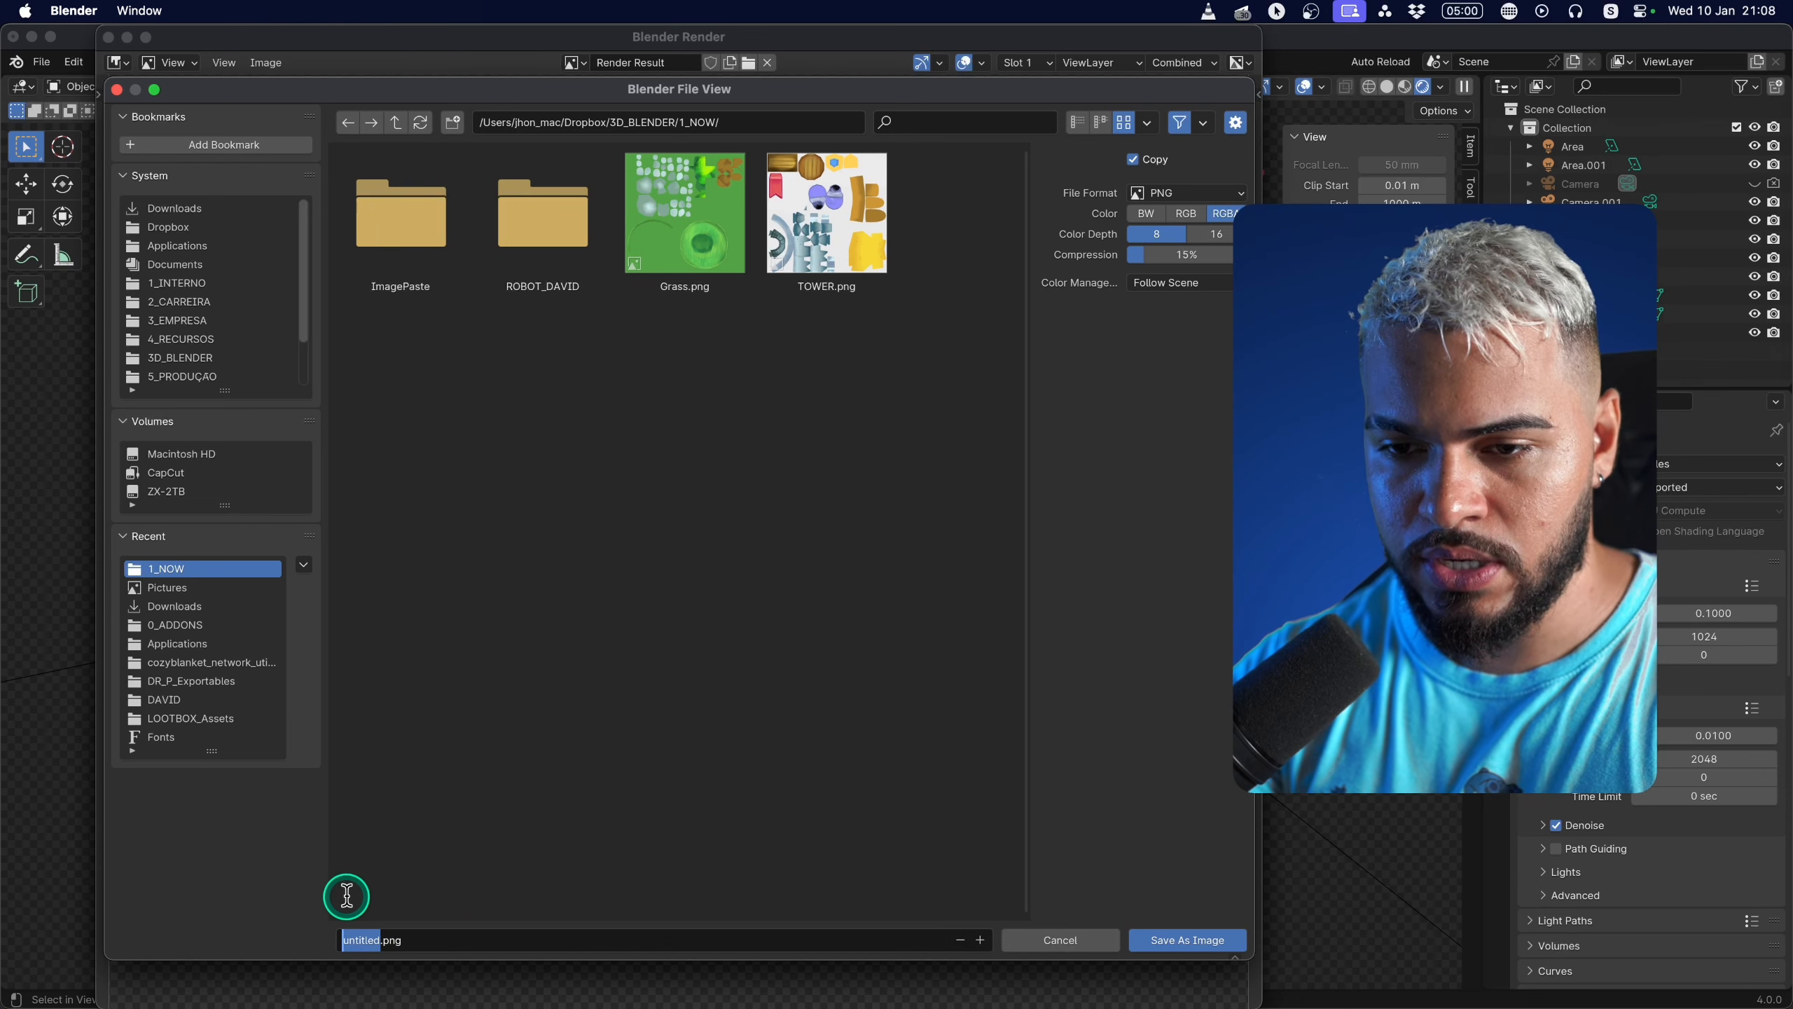
{"action": "type", "text": "MUSHR"}
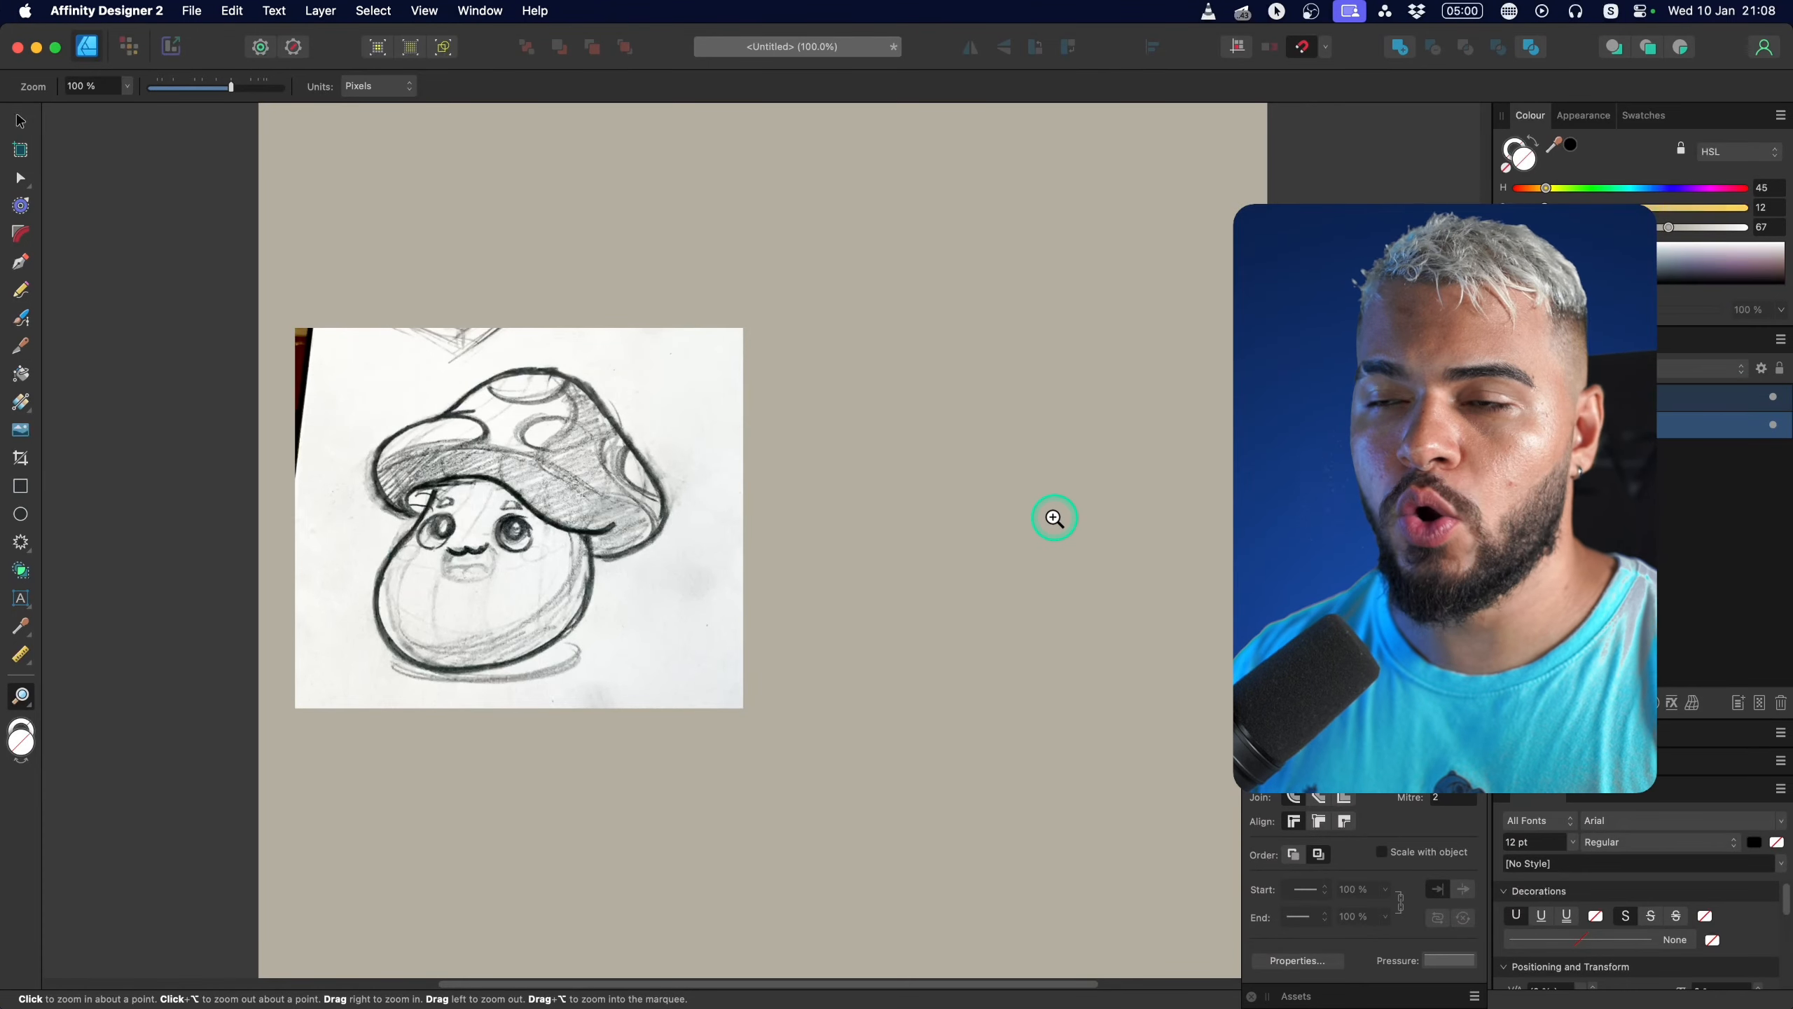
Switch to Affinity Designer 2 and place the MUSHROOM_VECTORIZESD render on the artboard with the sketch.
{"action": "key", "text": "super+Tab"}
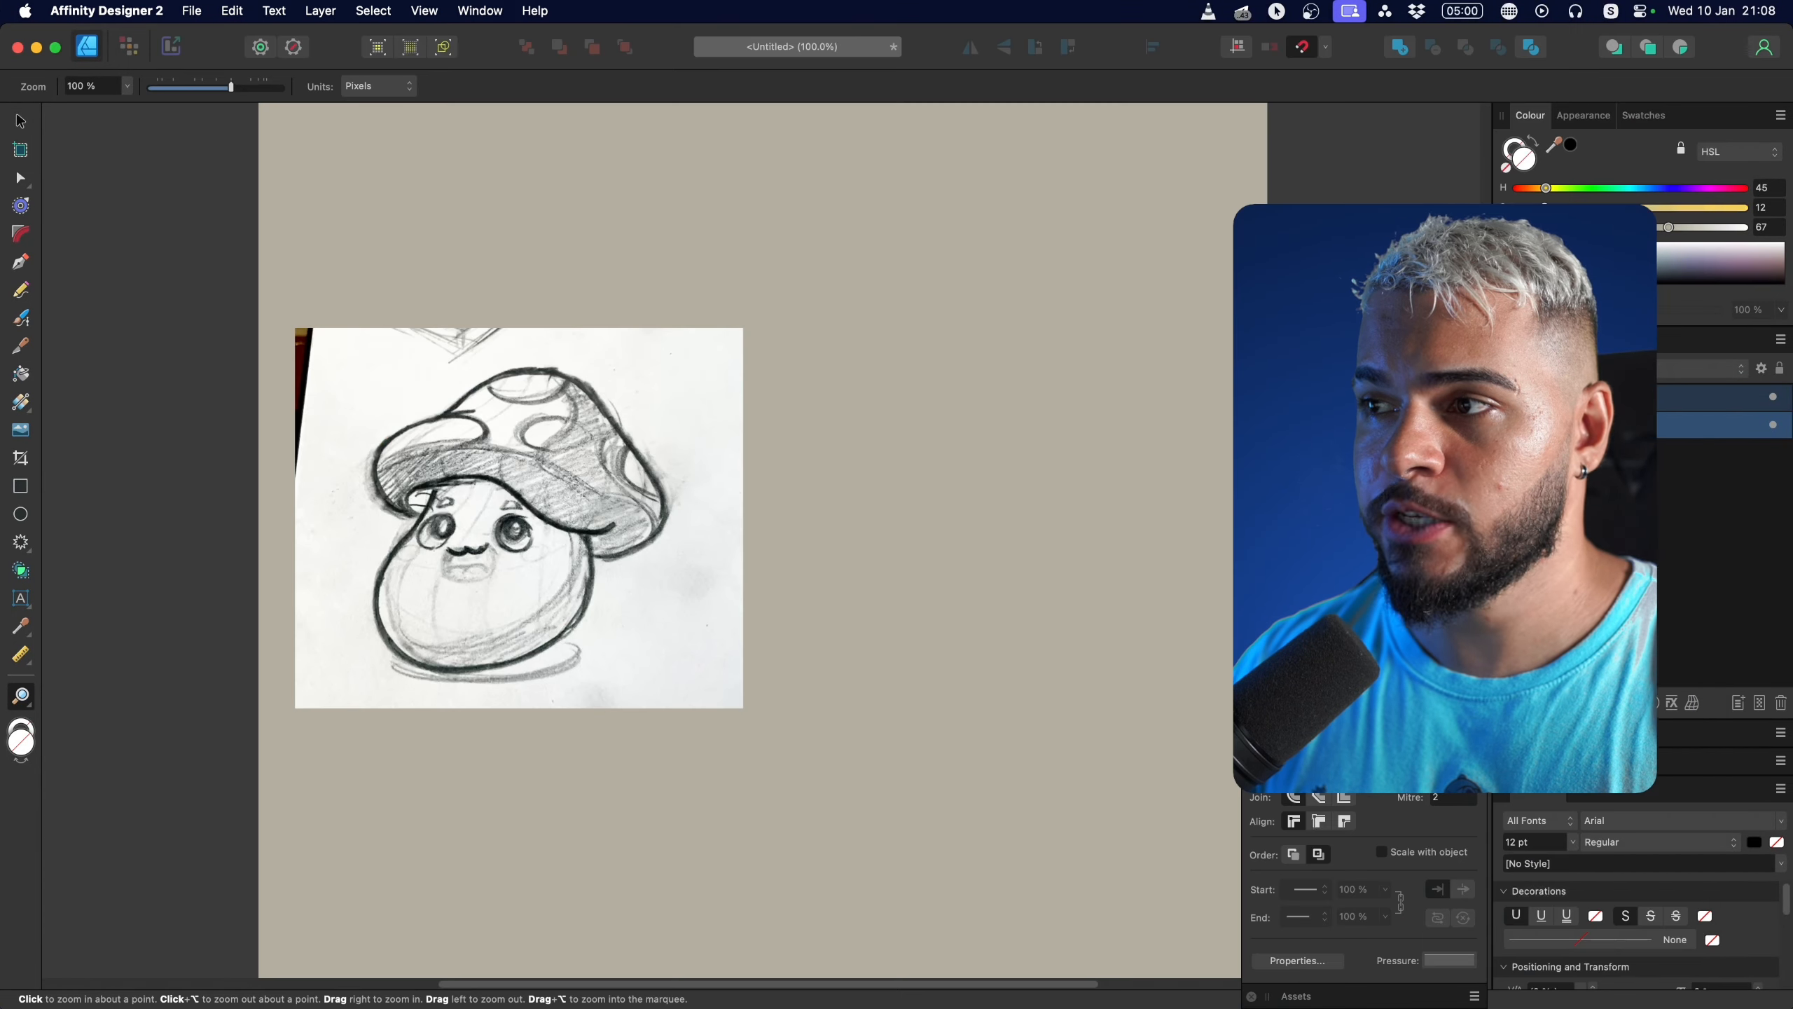
{"action": "left_click_drag", "start_coordinate": [927, 432], "coordinate": [867, 480]}
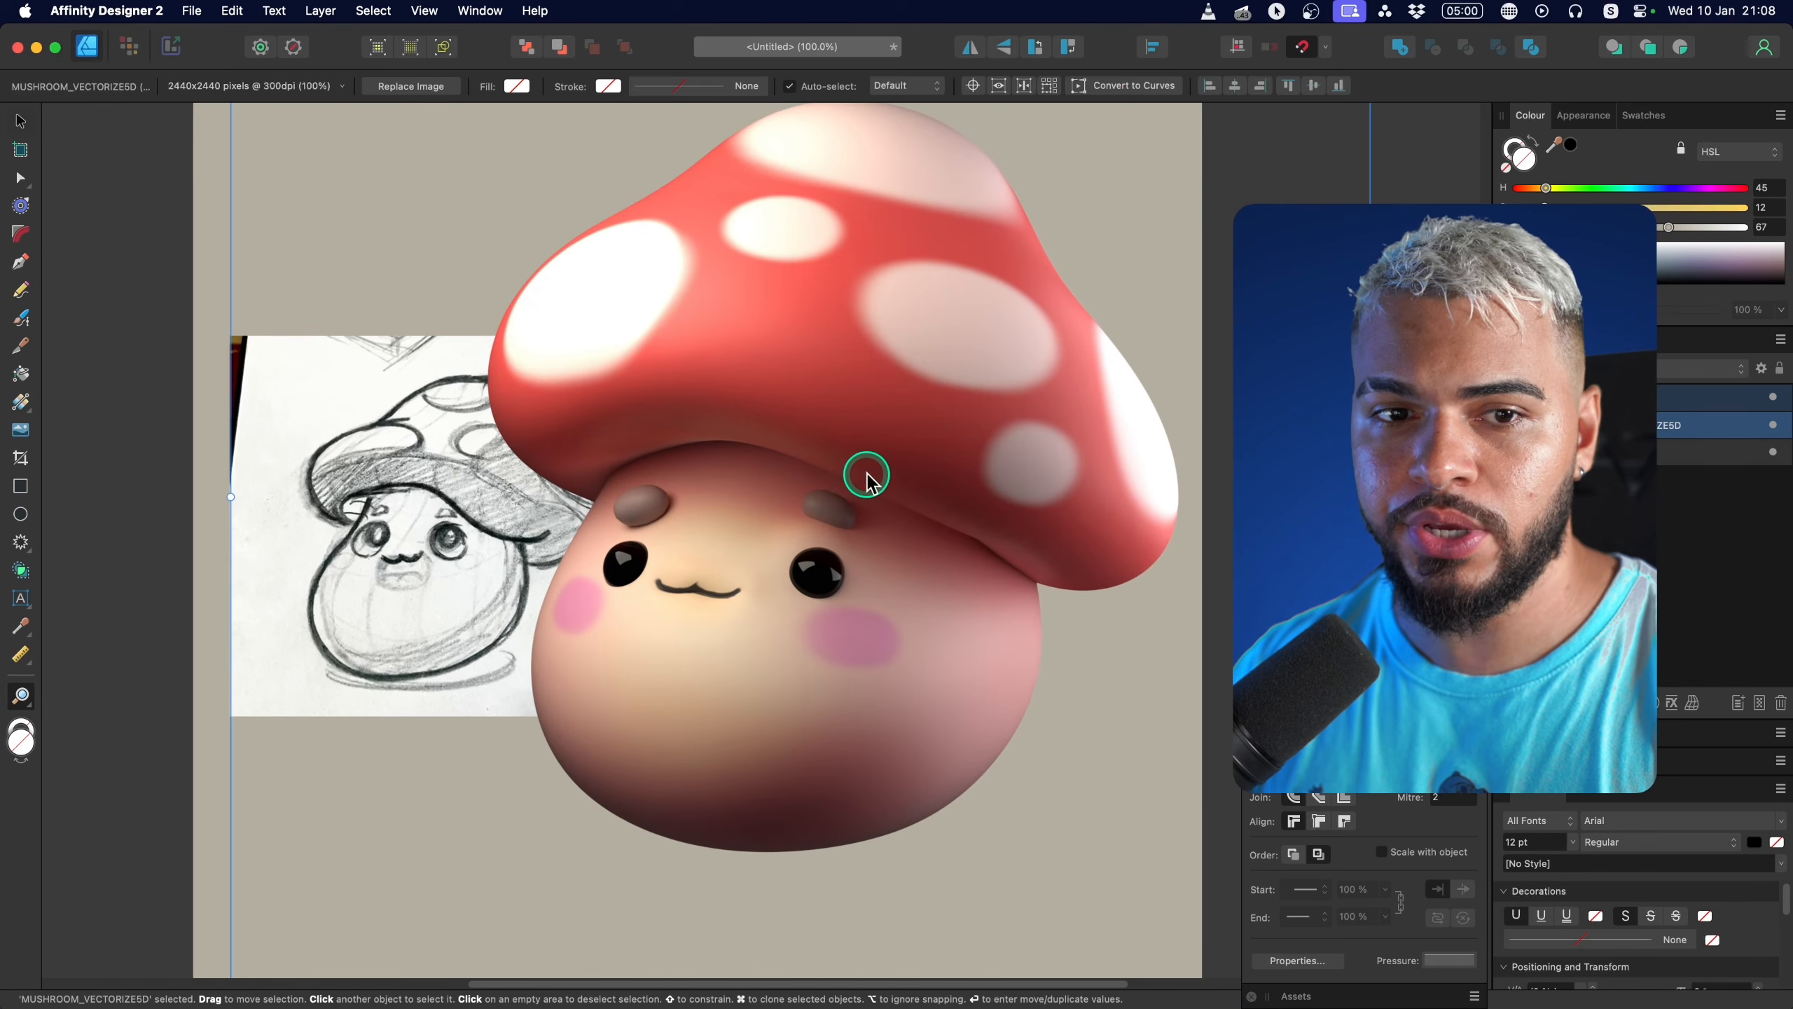
{"action": "left_click_drag", "start_coordinate": [1104, 230], "coordinate": [1049, 292]}
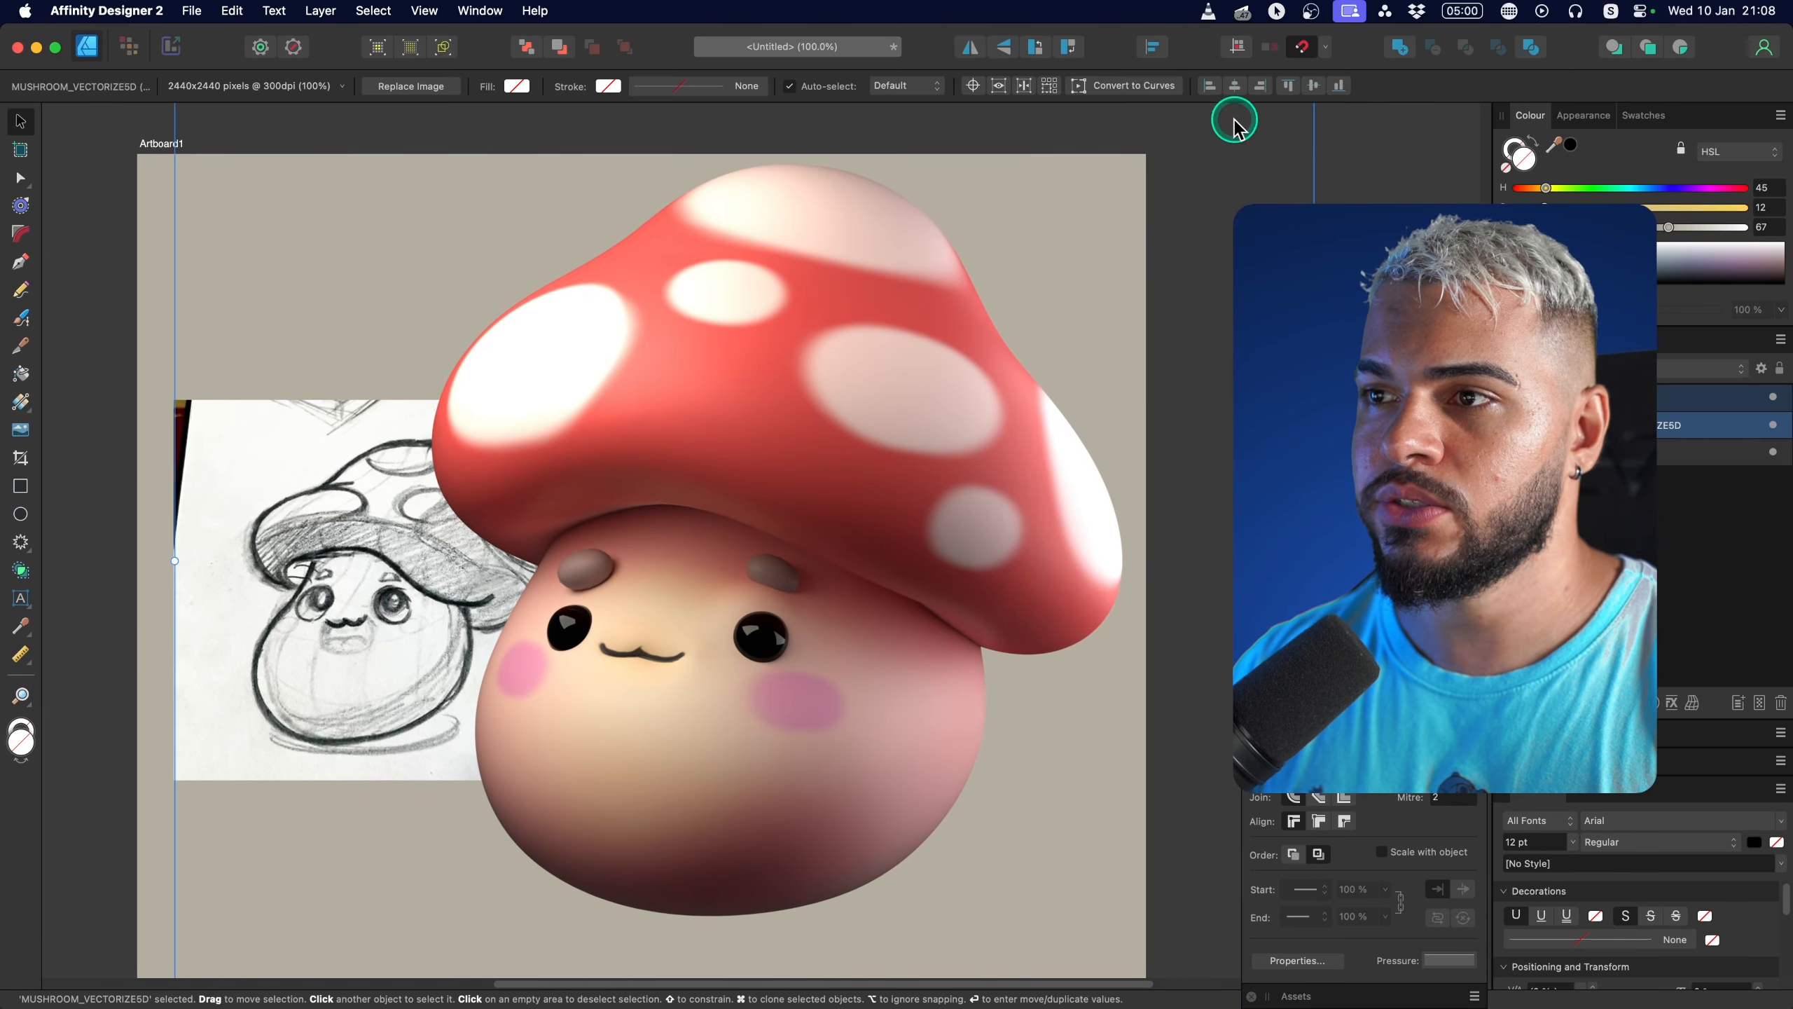
{"action": "left_click_drag", "start_coordinate": [1097, 357], "coordinate": [846, 416], "text": "super"}
{"action": "key", "text": "v"}
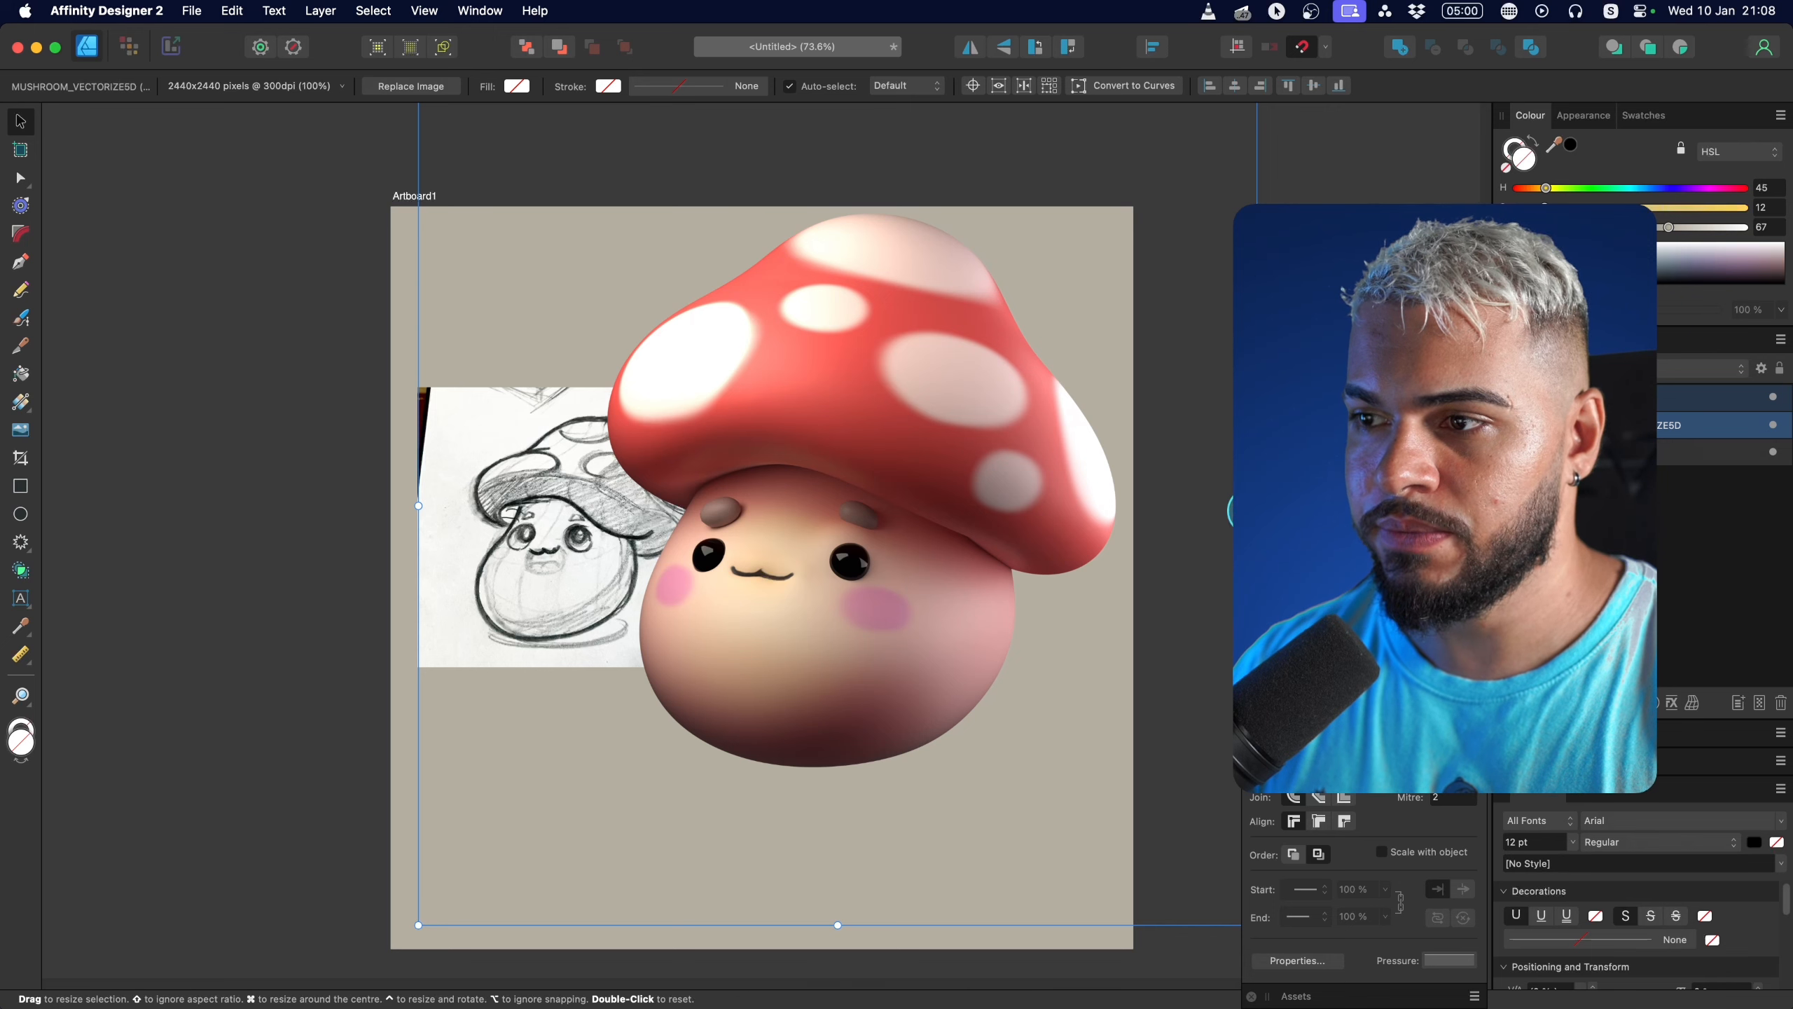
Scale the mushroom render down proportionally to about 58% and position it directly beside the sketch.
{"action": "left_click_drag", "start_coordinate": [1256, 505], "coordinate": [987, 497]}
{"action": "key", "text": "super+z"}
{"action": "key", "text": "z"}
{"action": "left_click_drag", "start_coordinate": [1081, 367], "coordinate": [927, 481]}
{"action": "key", "text": "v"}
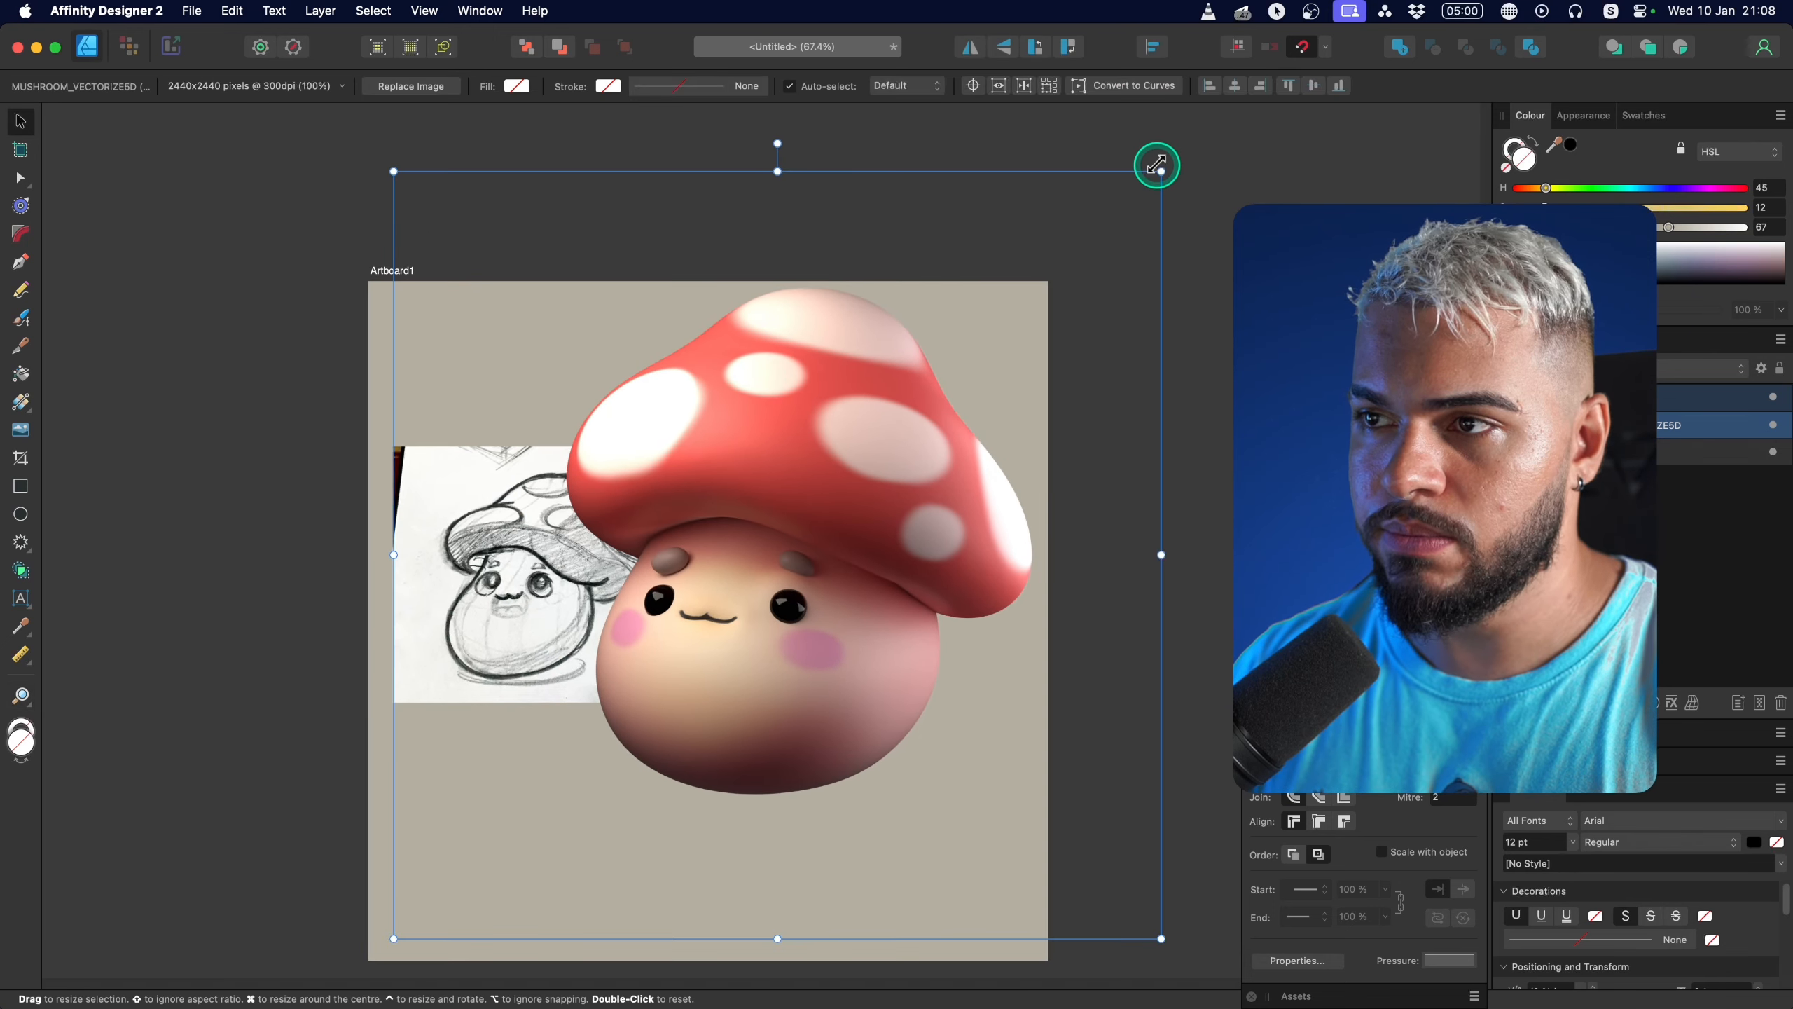
{"action": "left_click_drag", "start_coordinate": [1158, 170], "coordinate": [836, 488]}
{"action": "left_click_drag", "start_coordinate": [733, 608], "coordinate": [928, 489]}
Compare the mushroom render with the original sketch up close, examining the shape, face and cap spots.
{"action": "key", "text": "z"}
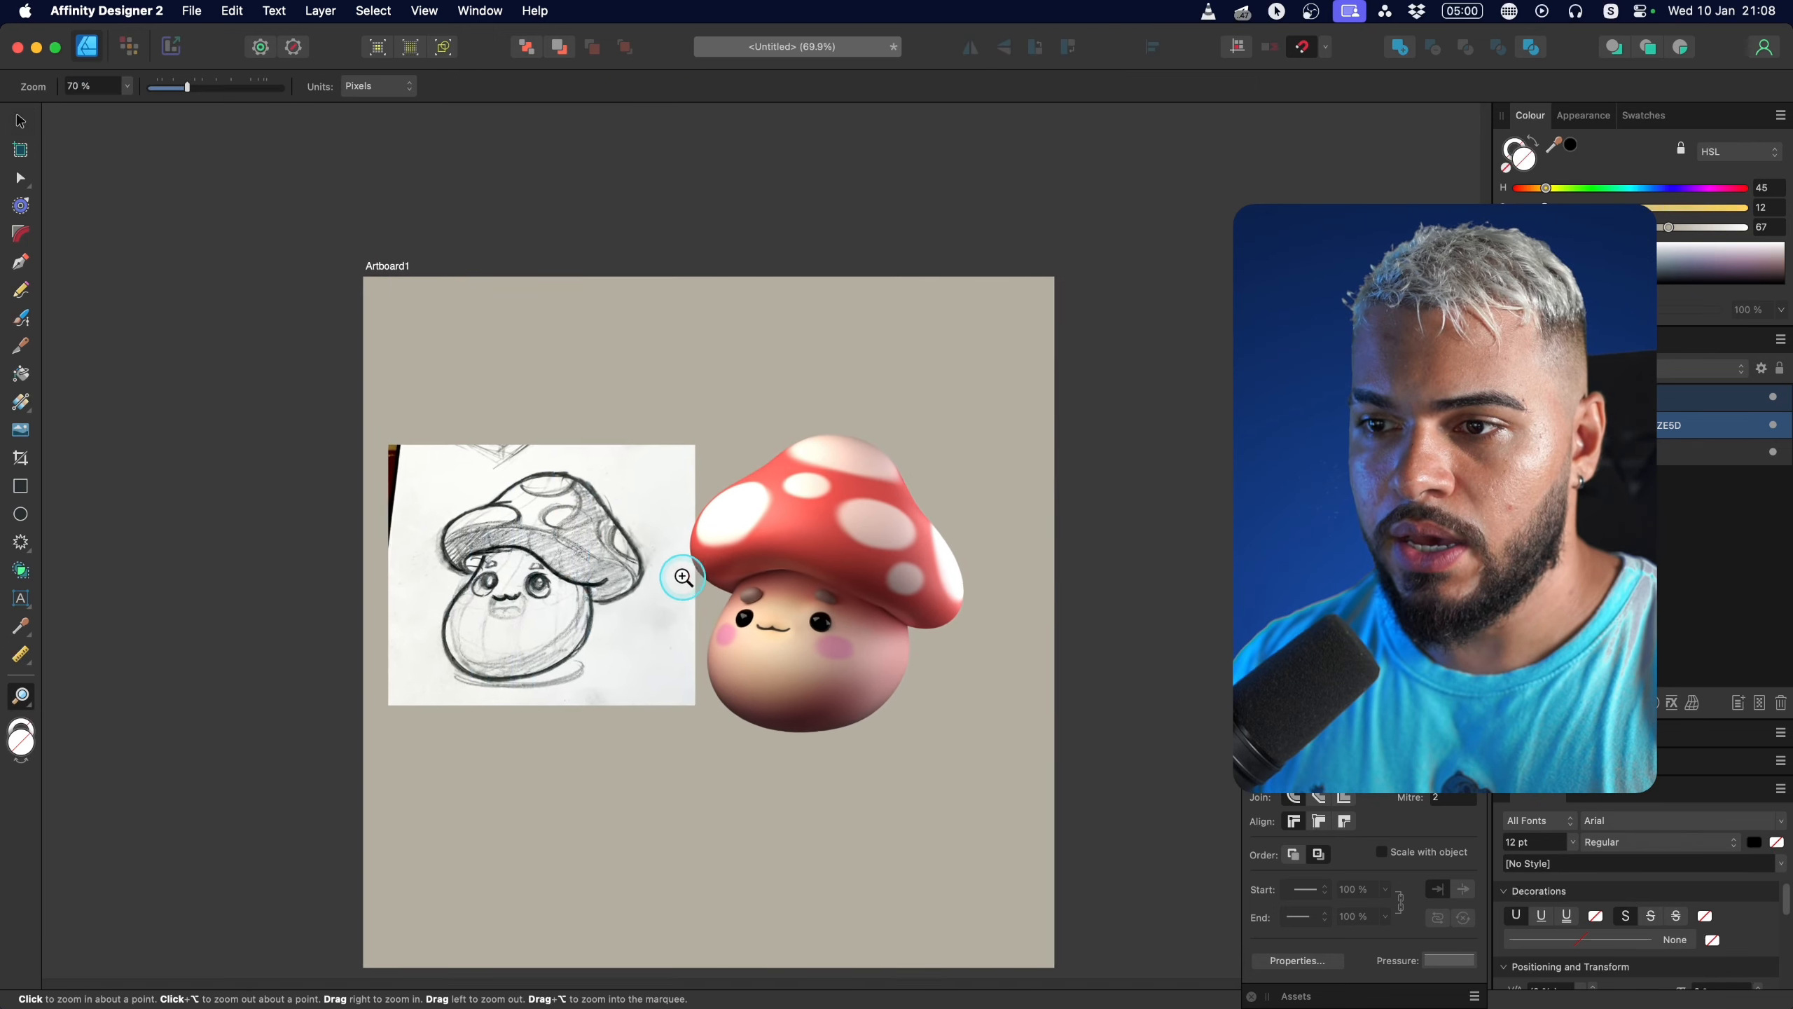
{"action": "left_click_drag", "start_coordinate": [684, 573], "coordinate": [859, 529]}
{"action": "key", "text": "v"}
{"action": "key", "text": "z"}
{"action": "scroll", "coordinate": [816, 473], "scroll_direction": "down", "scroll_amount": 2}
{"action": "left_click_drag", "start_coordinate": [813, 633], "coordinate": [837, 669]}
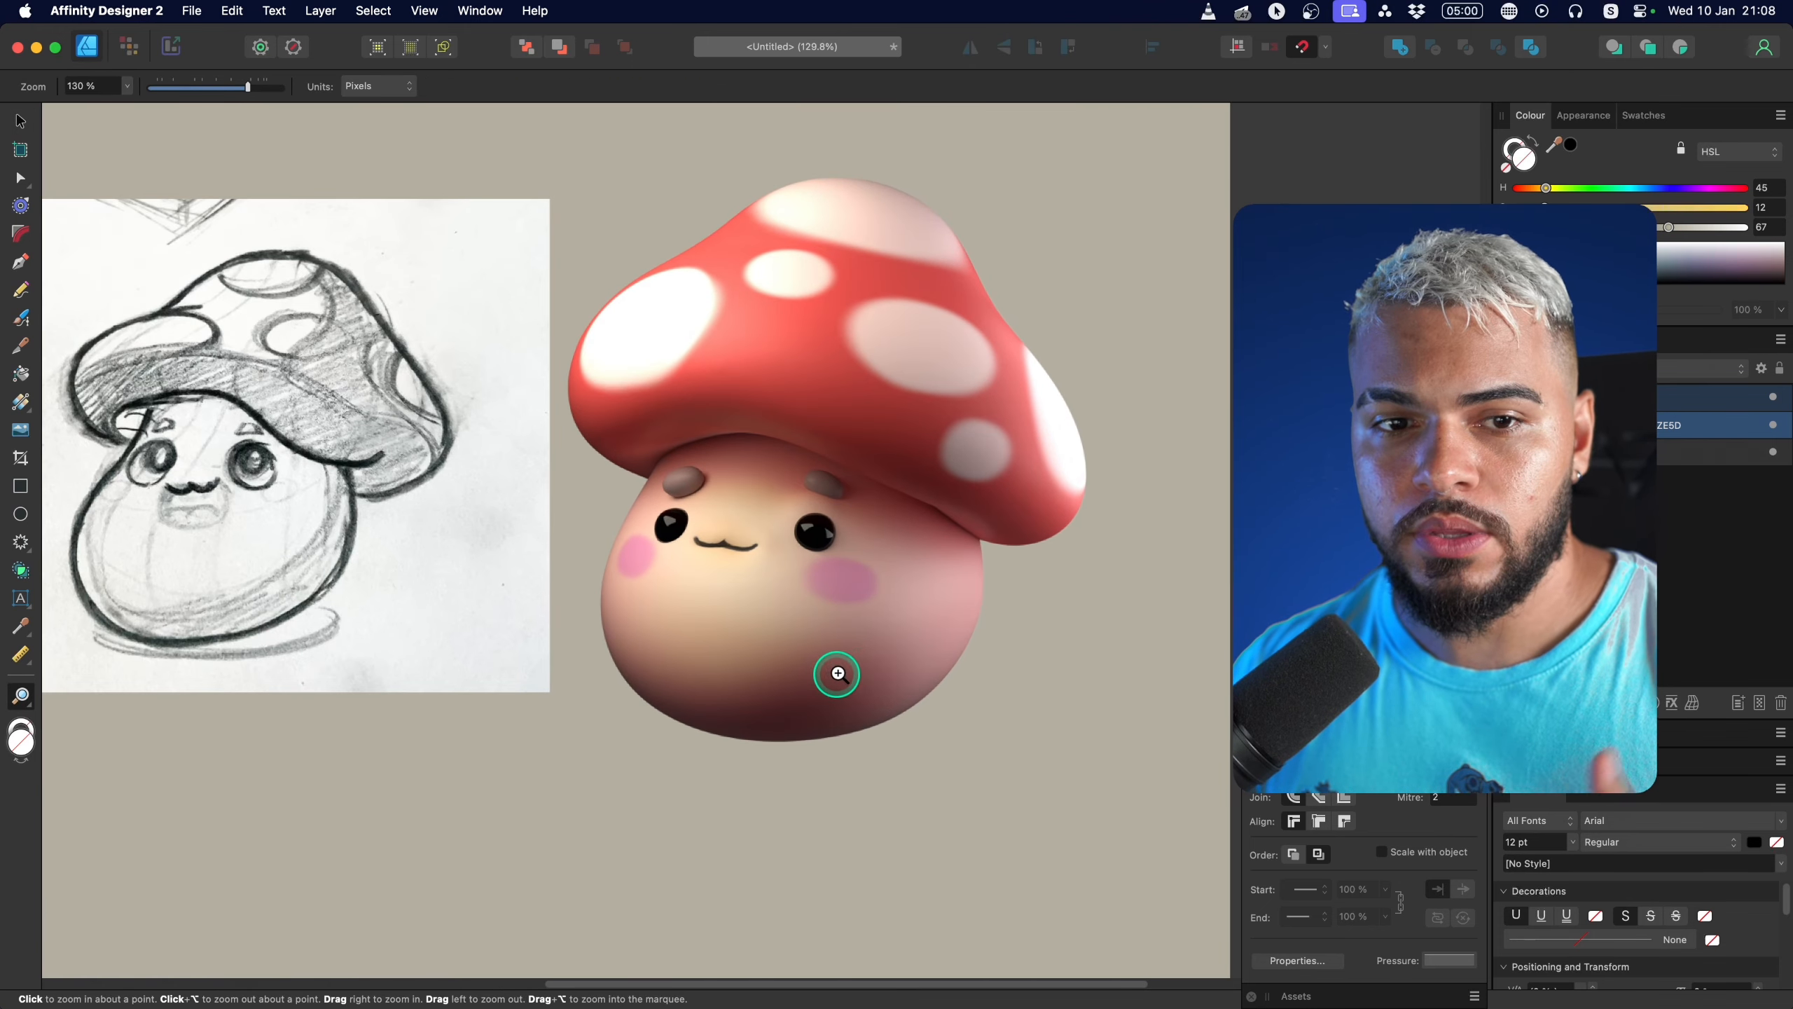
{"action": "middle_click_drag", "start_coordinate": [806, 618], "coordinate": [794, 641]}
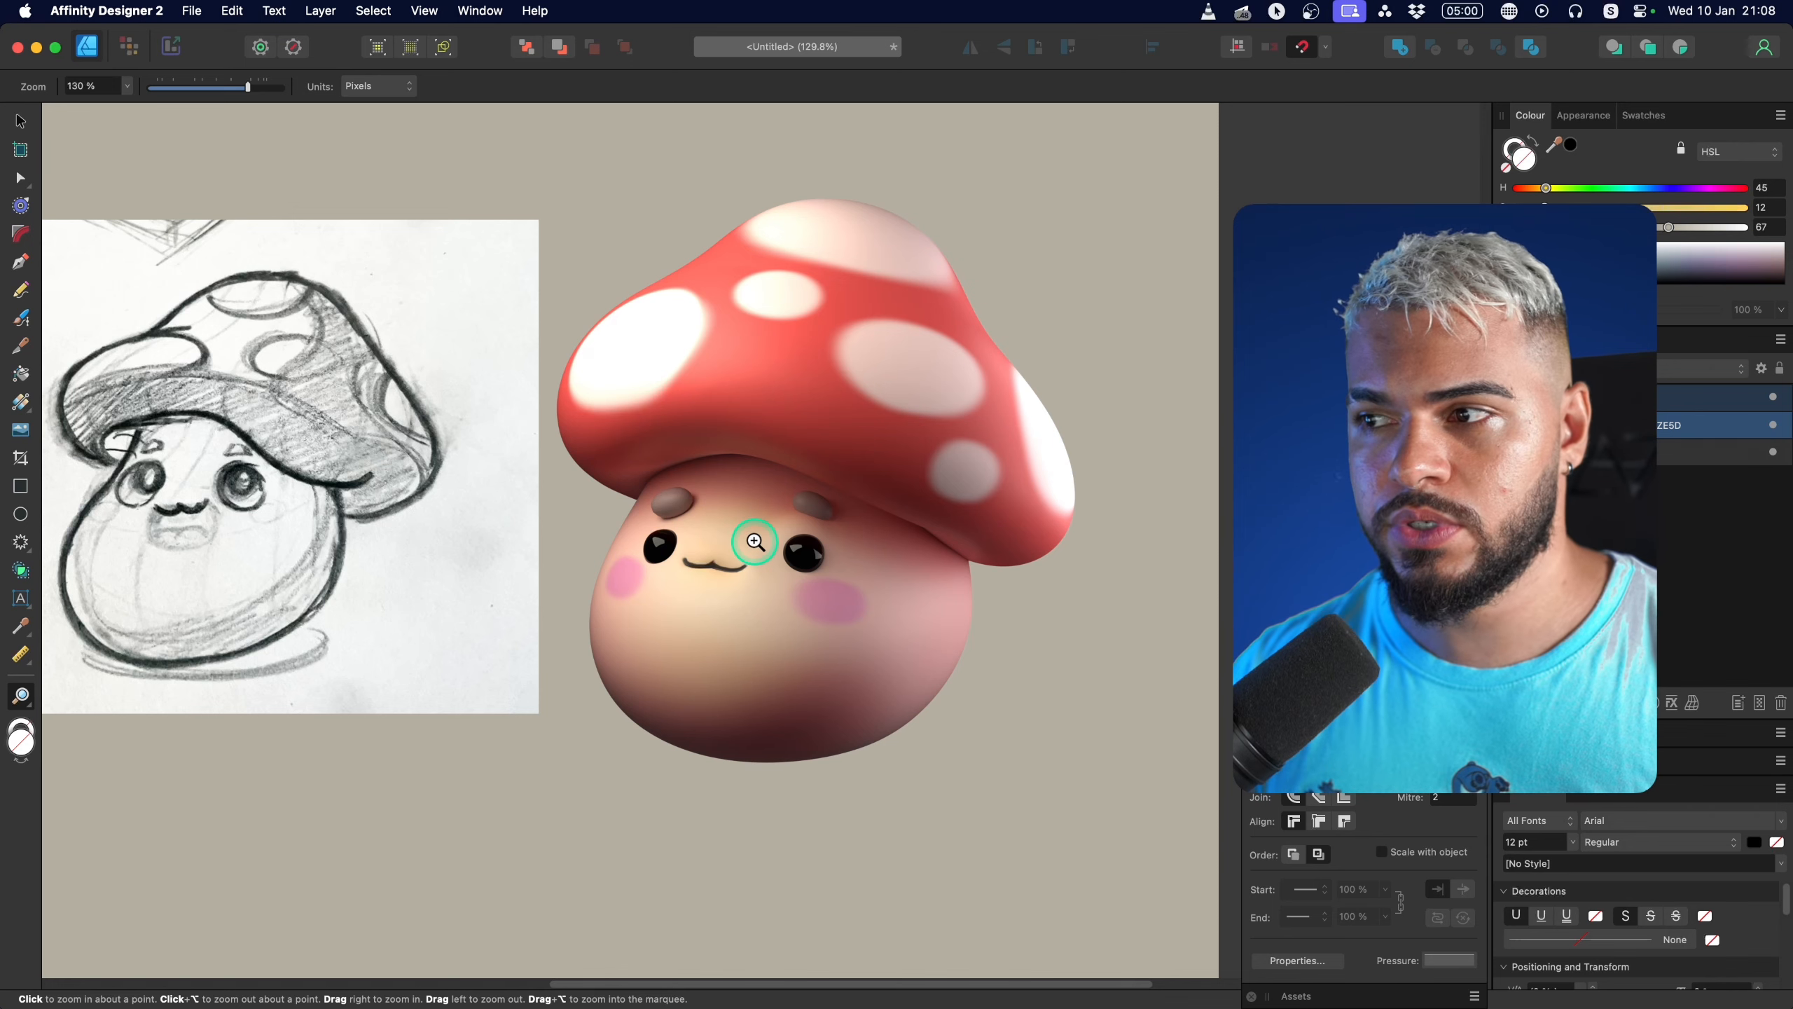
{"action": "scroll", "coordinate": [773, 480], "scroll_direction": "right", "scroll_amount": 2}
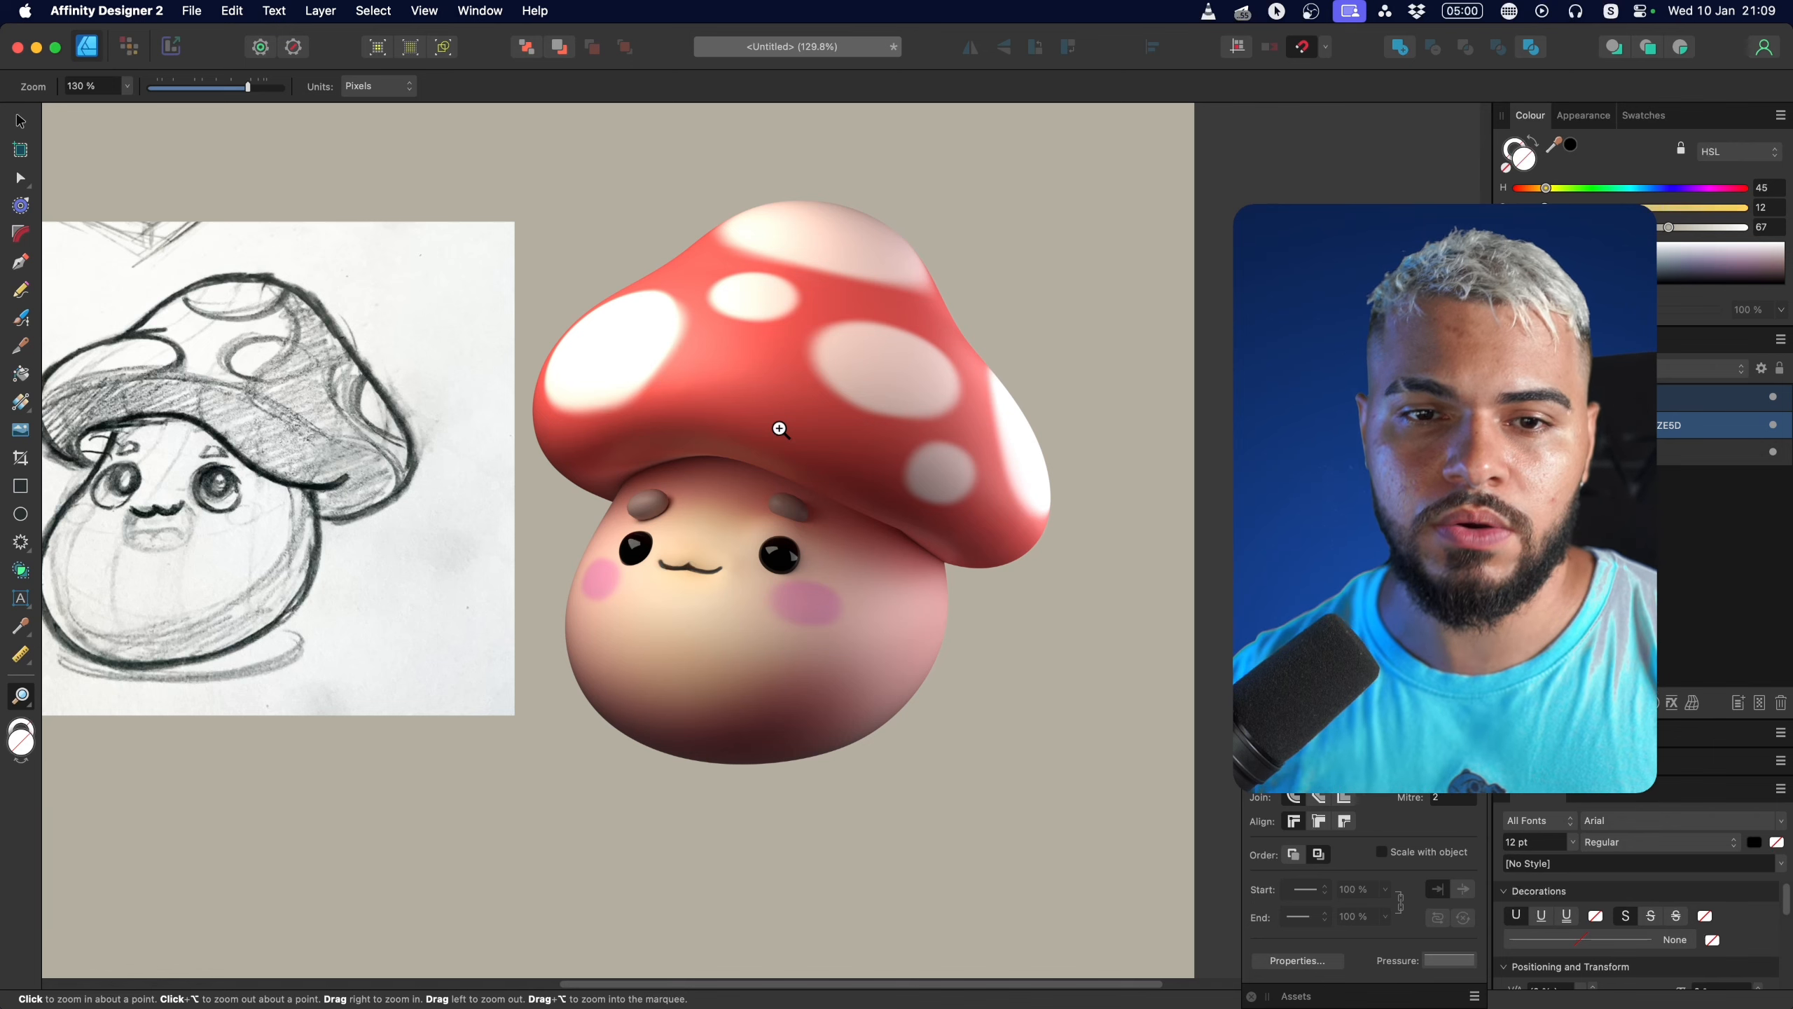
{"action": "left_click_drag", "start_coordinate": [781, 430], "coordinate": [784, 521]}
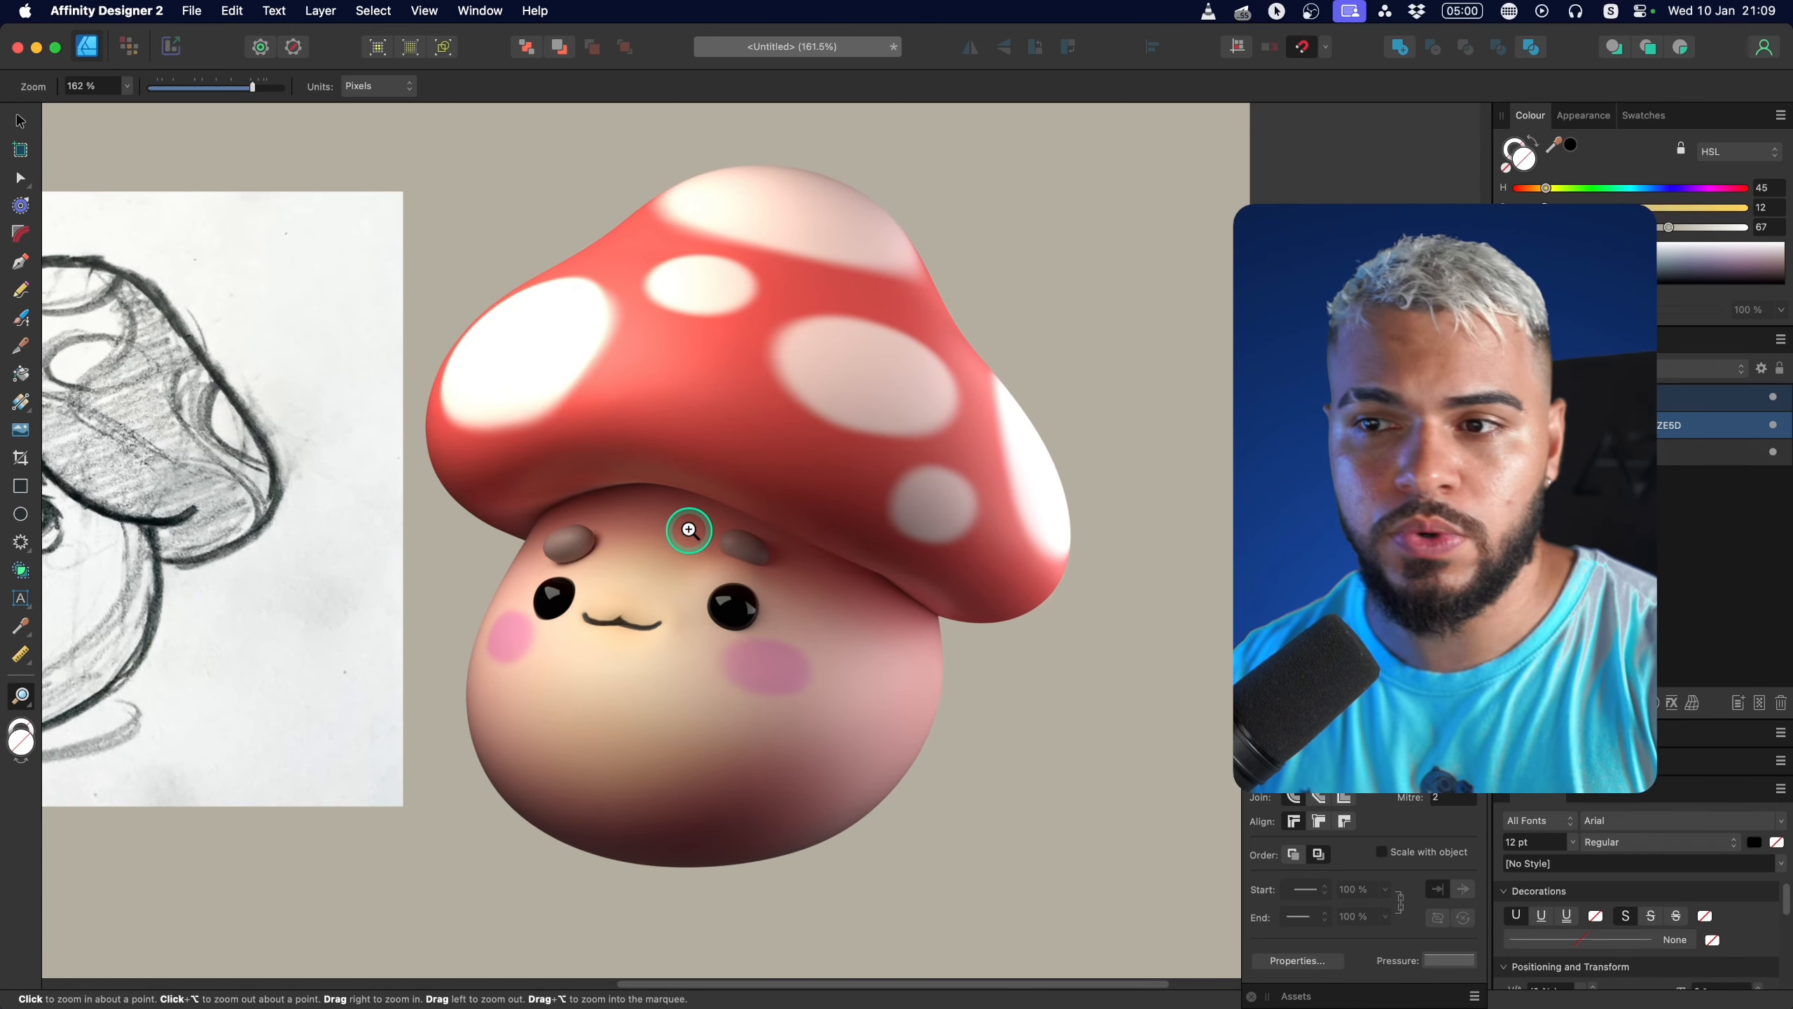
{"action": "key", "text": "v"}
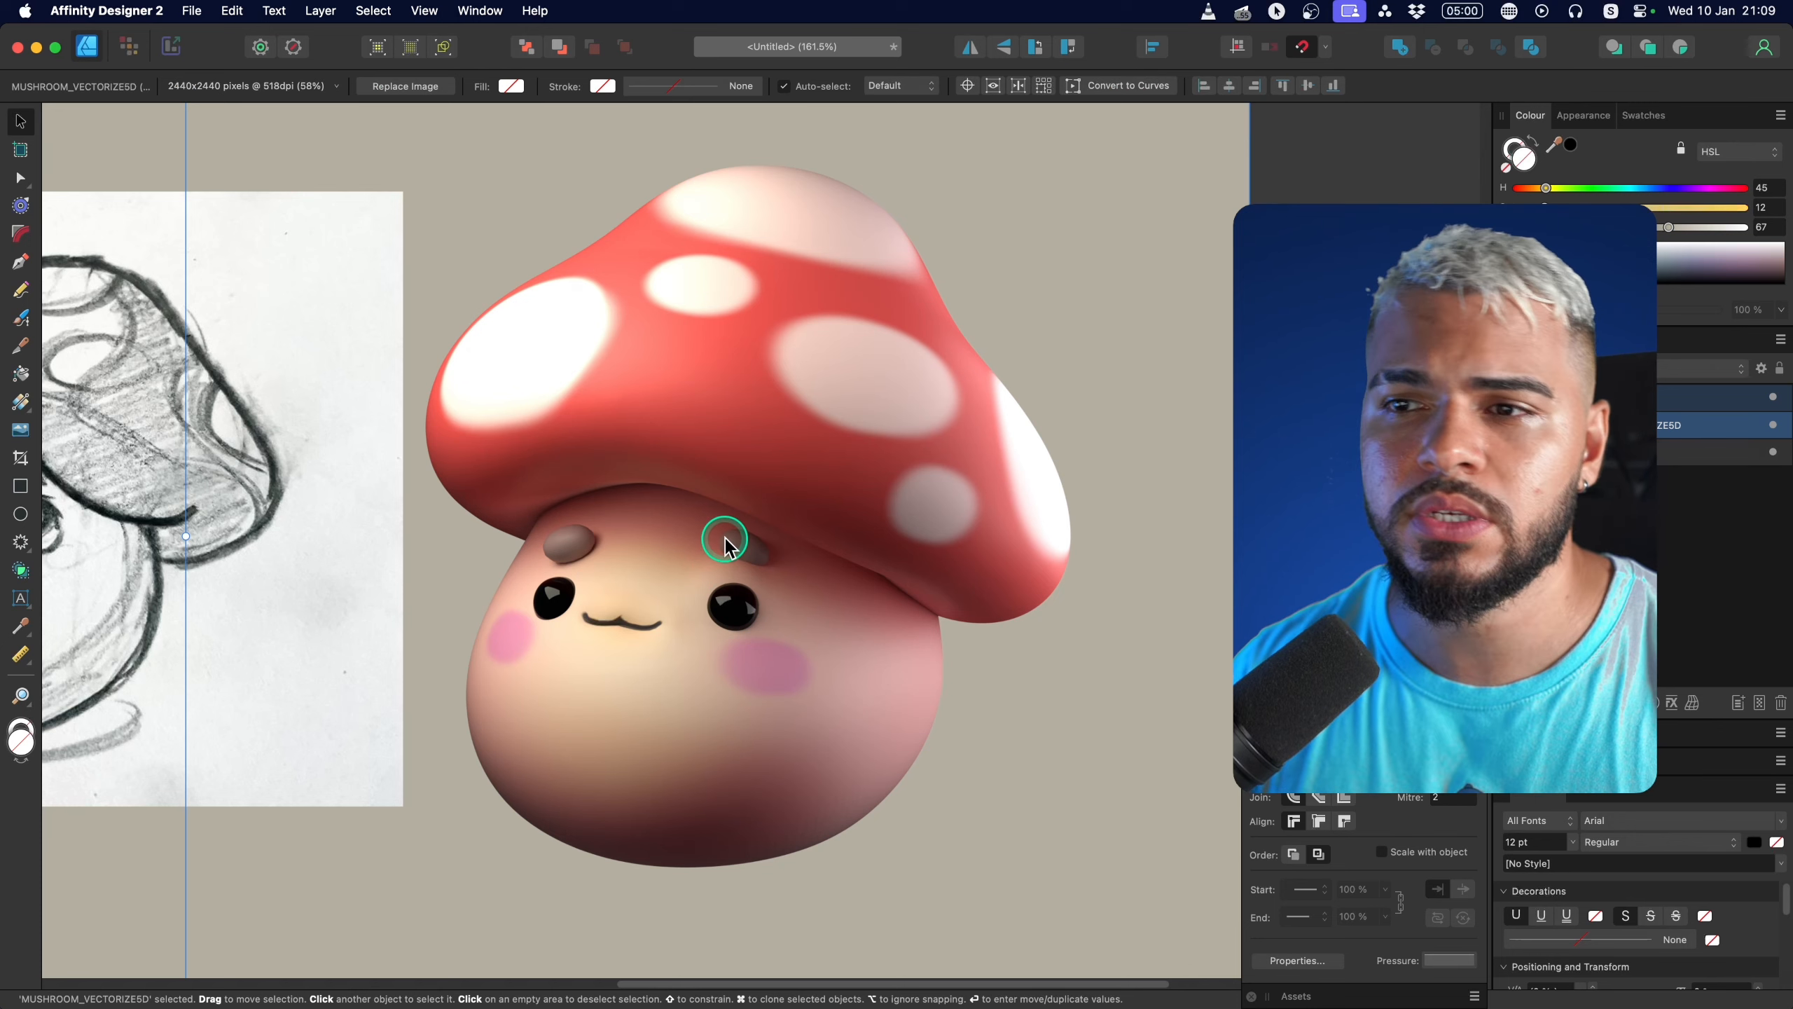